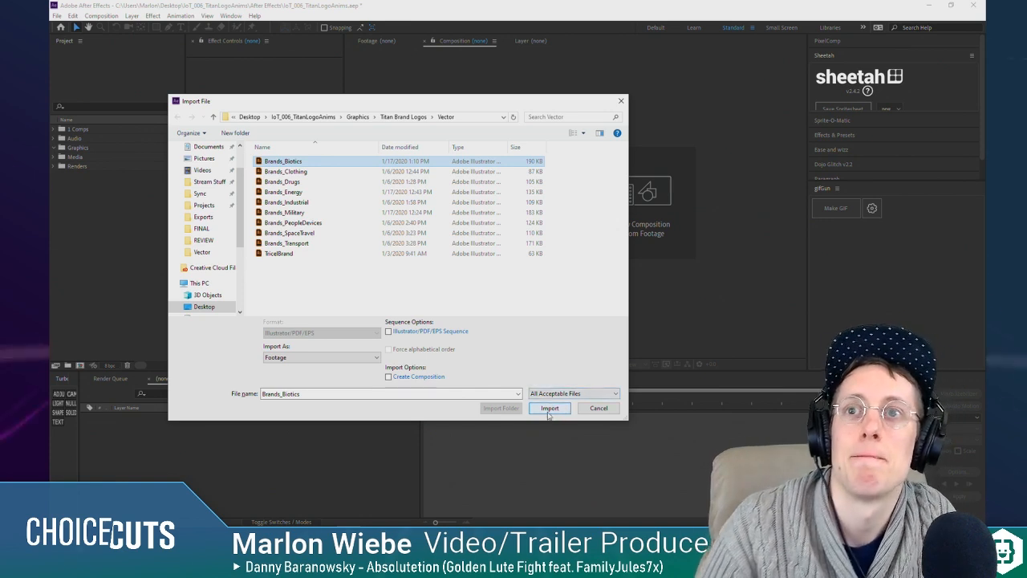
Step: Import Brands_Biotics as Composition - Retain Layer Sizes and check the layers that came in with it
{"action": "left_click", "coordinate": [333, 357]}
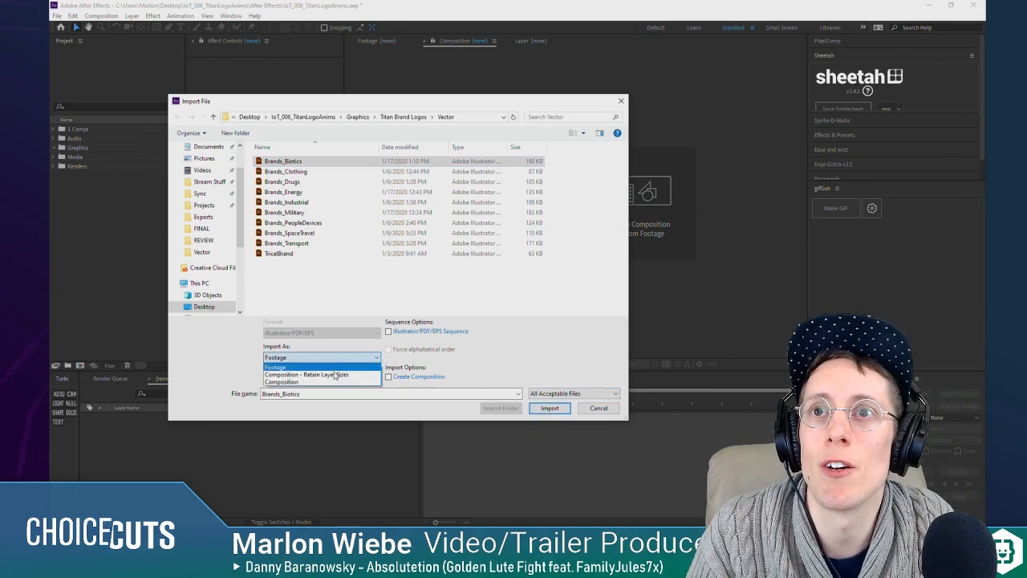
{"action": "left_click", "coordinate": [335, 375]}
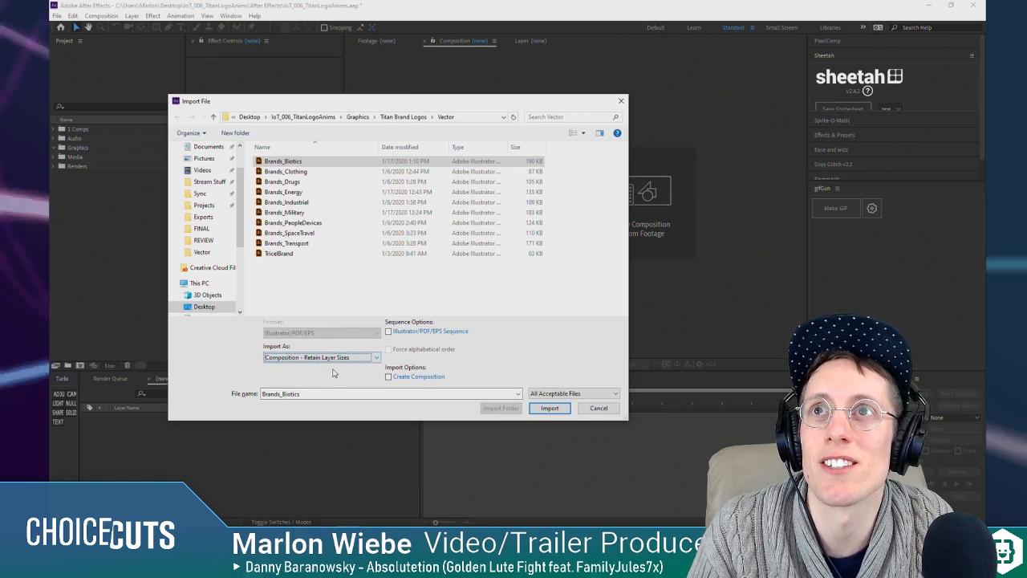
{"action": "left_click", "coordinate": [552, 408]}
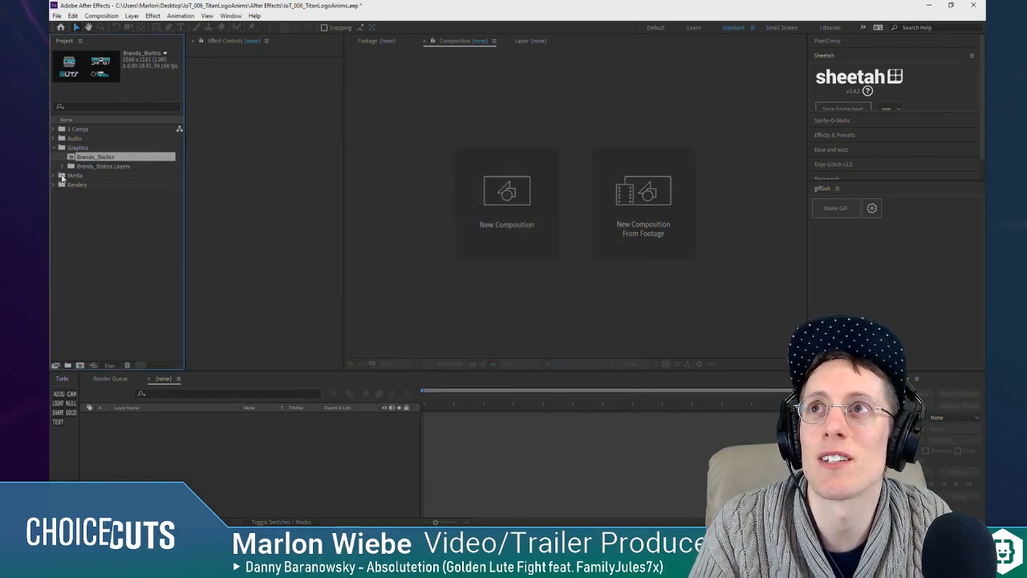
{"action": "left_click", "coordinate": [65, 166]}
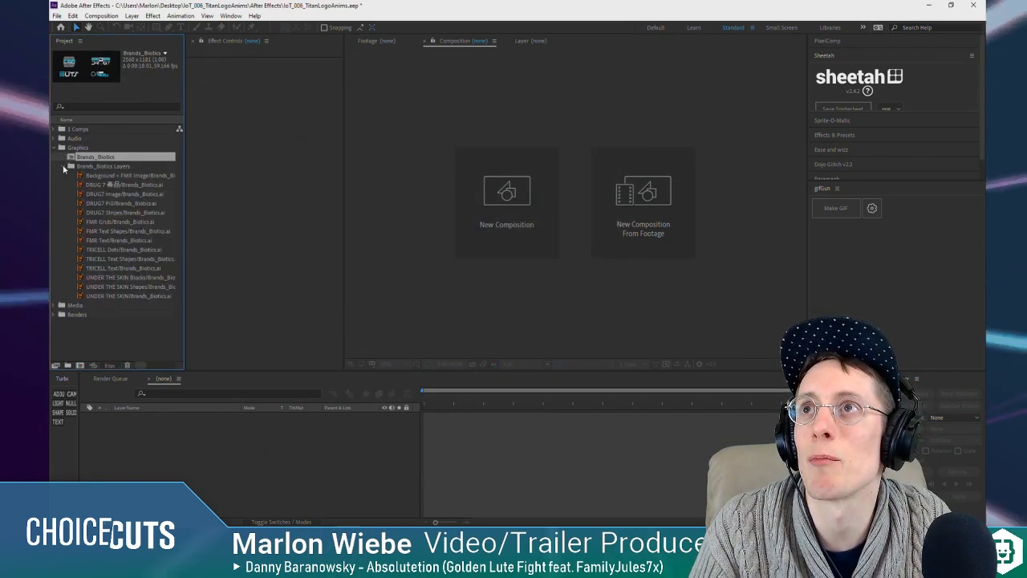
{"action": "left_click", "coordinate": [72, 161]}
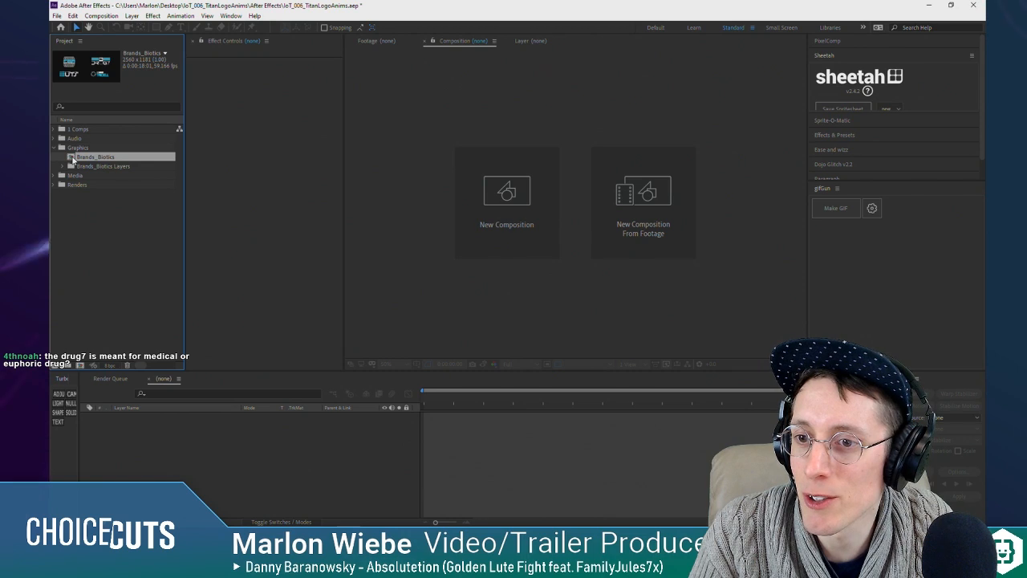
Step: Switch to Illustrator, view the Biotics and Drugs brand logos, and return to After Effects
{"action": "mouse_move", "coordinate": [550, 510]}
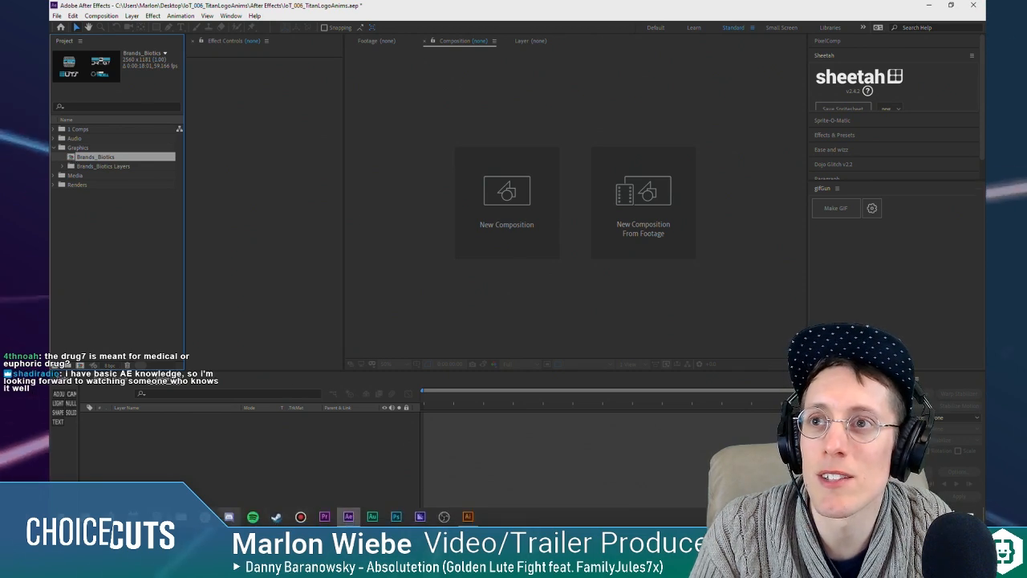
{"action": "left_click", "coordinate": [468, 516]}
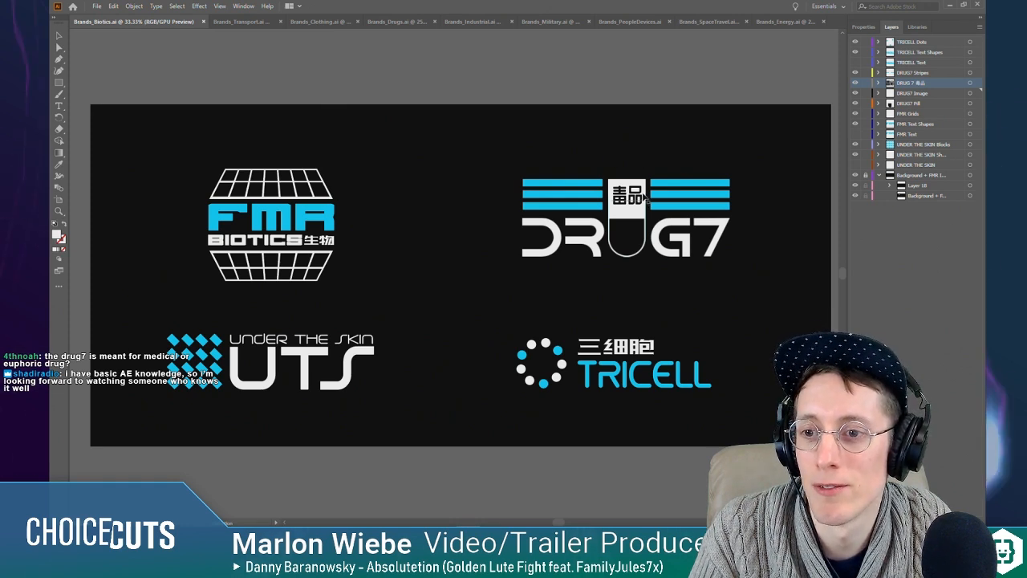
{"action": "left_click", "coordinate": [401, 21]}
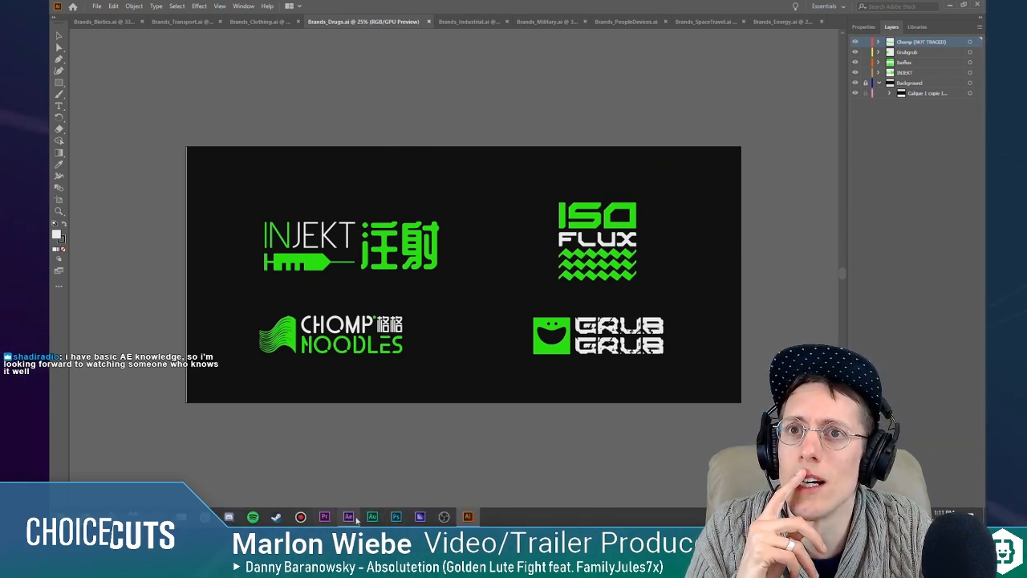
{"action": "left_click", "coordinate": [356, 519]}
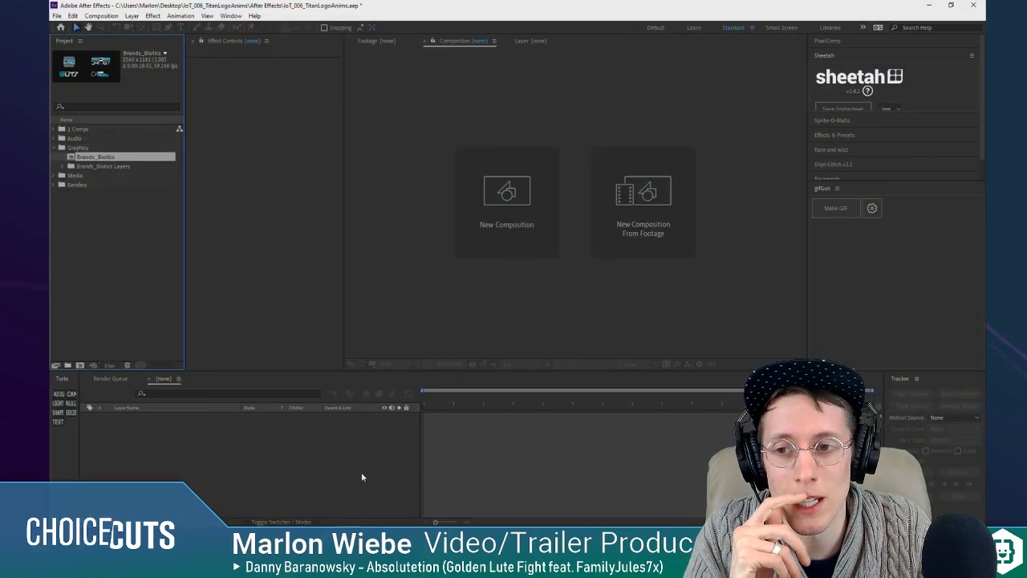
Step: Open the Brands_Biotics composition and copy its four DRUG7 layers
{"action": "left_click", "coordinate": [130, 224]}
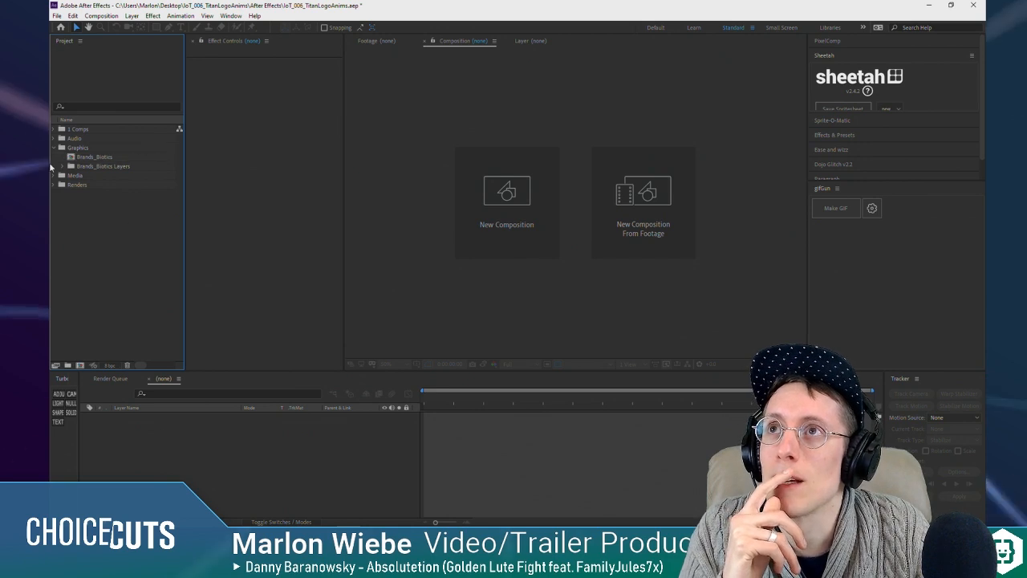
{"action": "left_click", "coordinate": [63, 167]}
{"action": "left_click", "coordinate": [90, 157]}
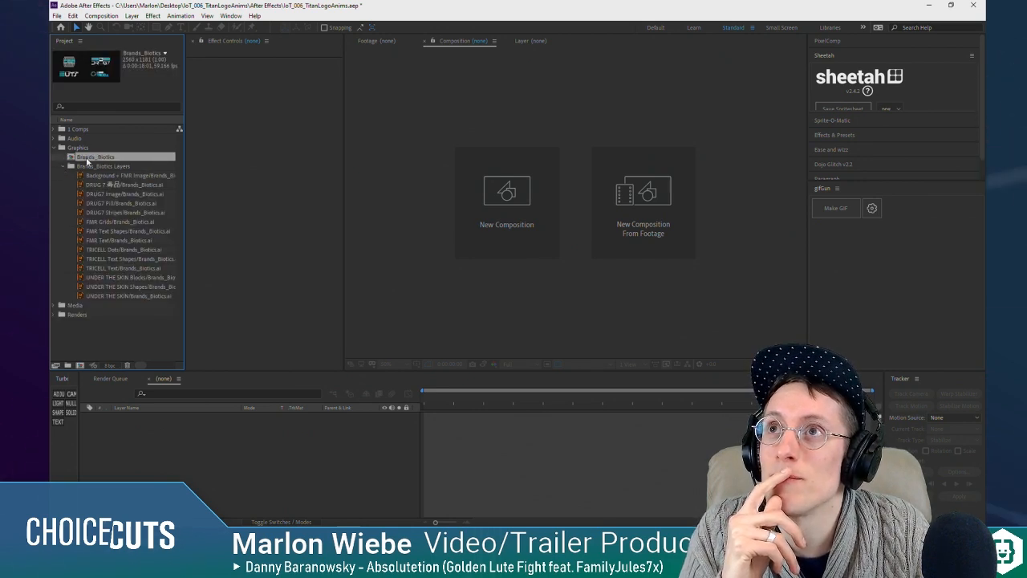
{"action": "left_click", "coordinate": [54, 129]}
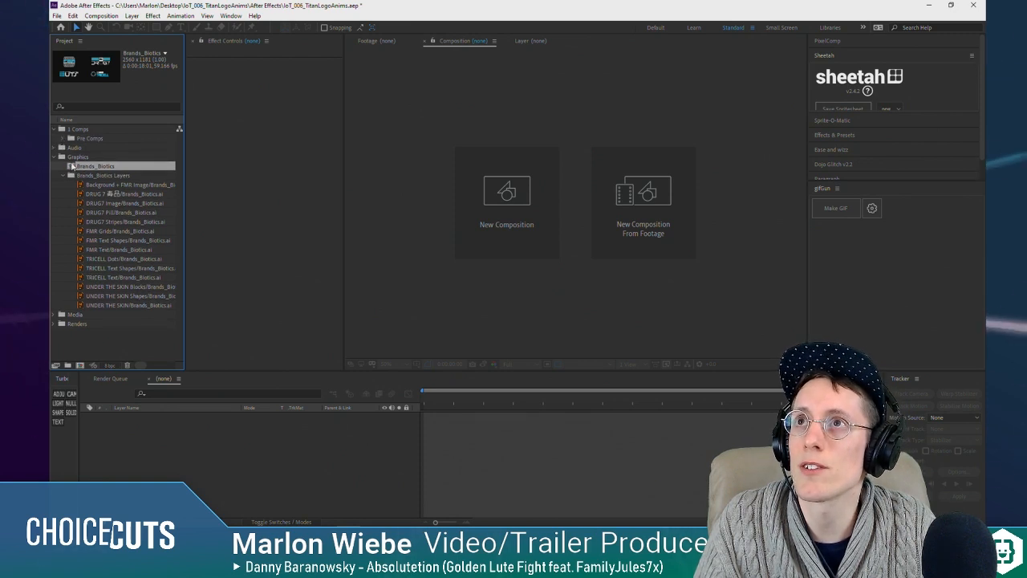
{"action": "double_click", "coordinate": [94, 166]}
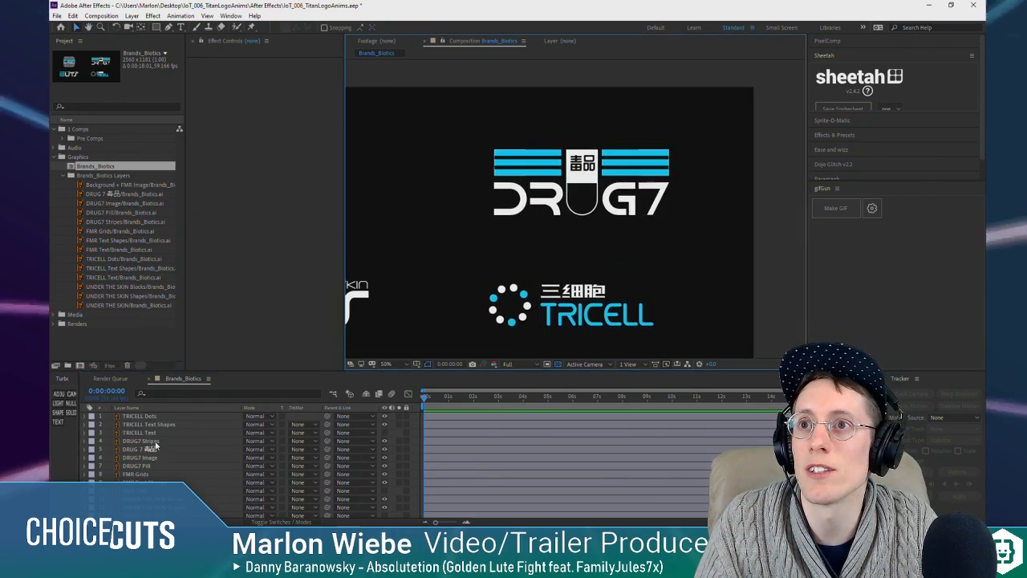
{"action": "left_click", "coordinate": [141, 440]}
{"action": "left_click", "coordinate": [153, 464], "text": "shift"}
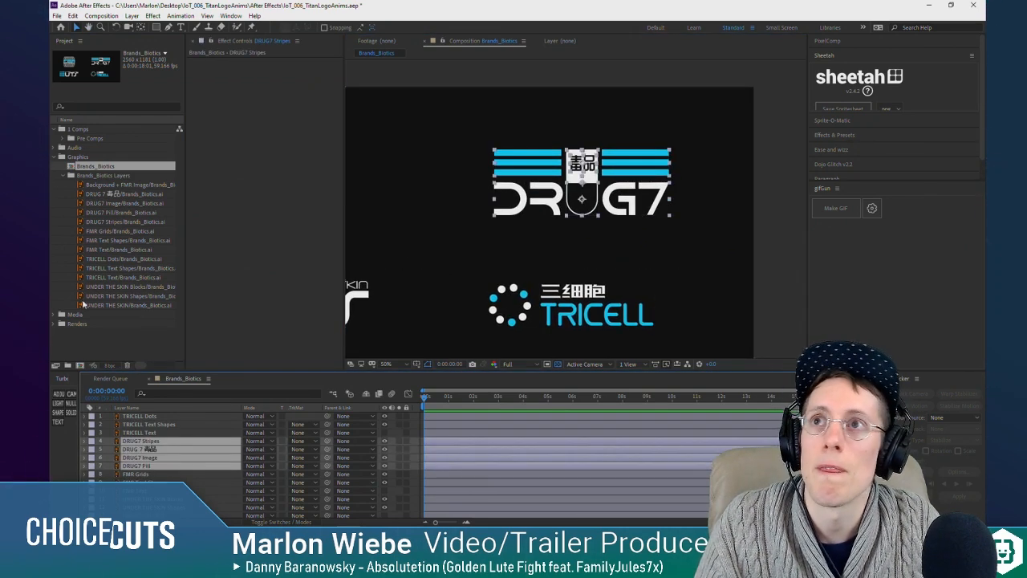
Step: Create a new composition in the 1 Comps folder at 1920 × 1080 with square pixels and 30 fps
{"action": "left_click", "coordinate": [83, 129]}
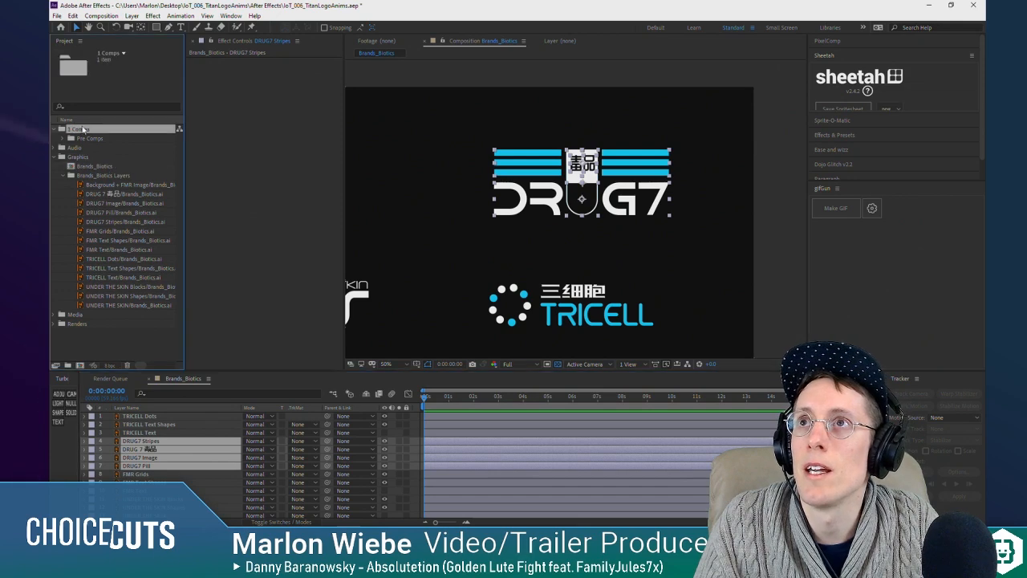
{"action": "left_click", "coordinate": [80, 364]}
{"action": "left_click", "coordinate": [209, 158]}
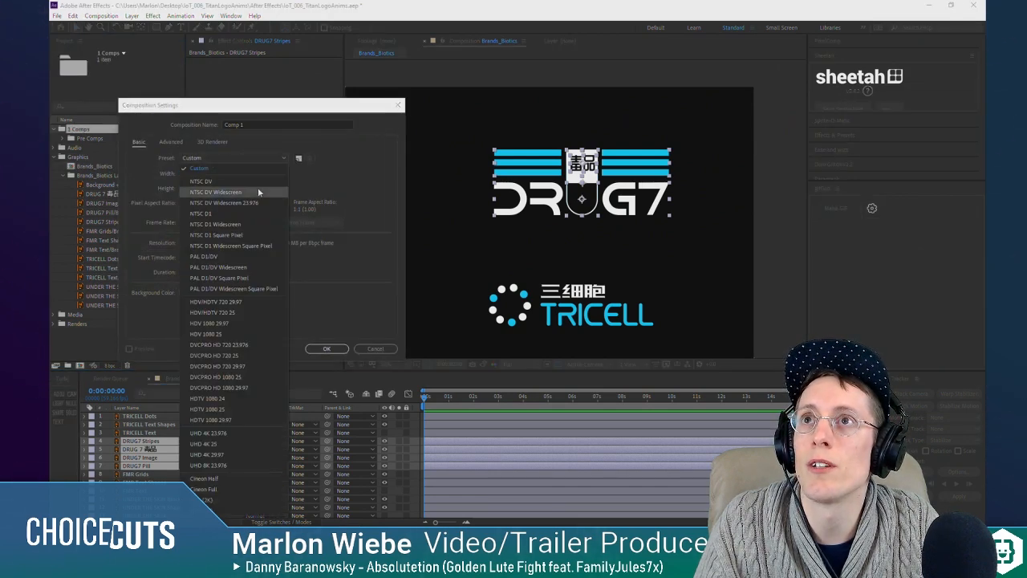
{"action": "left_click", "coordinate": [246, 324]}
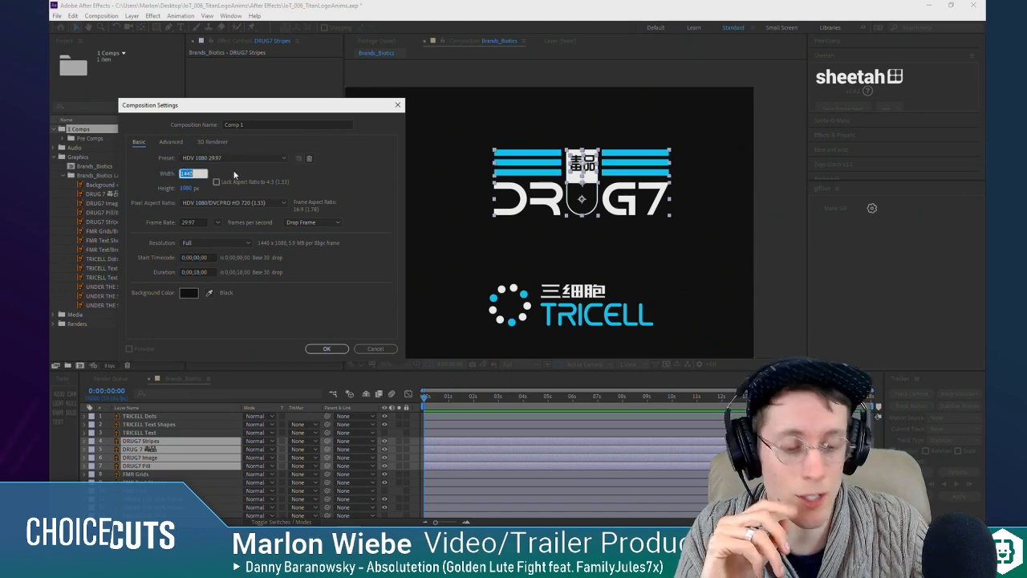
{"action": "type", "text": "1920"}
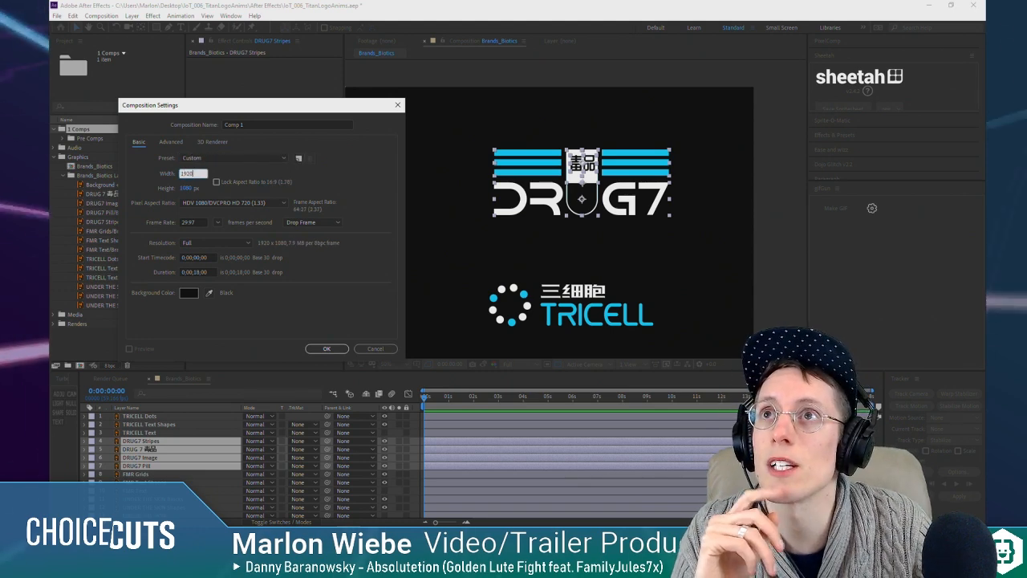
{"action": "left_click", "coordinate": [267, 206]}
{"action": "left_click", "coordinate": [202, 216]}
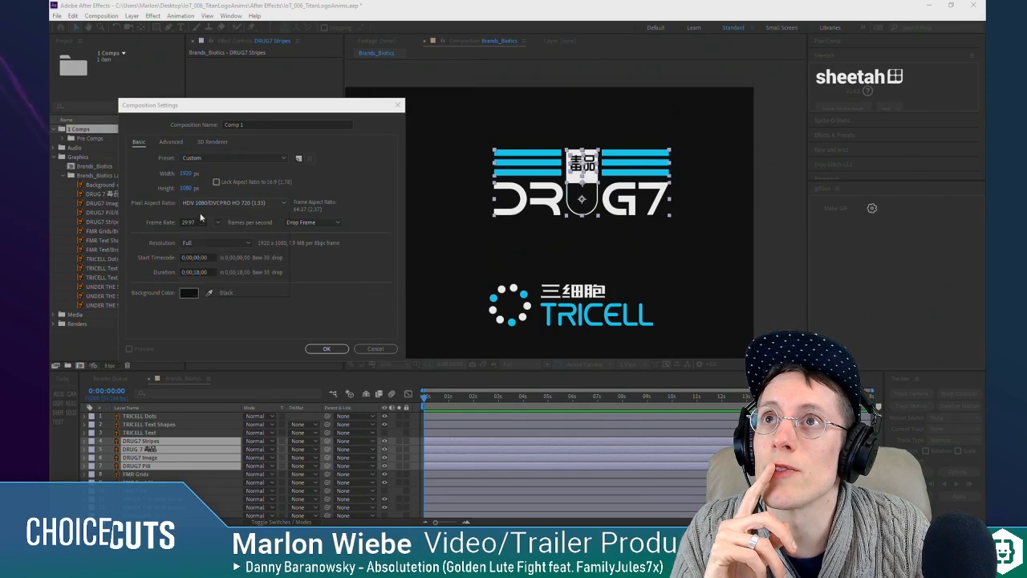
{"action": "left_click", "coordinate": [217, 222]}
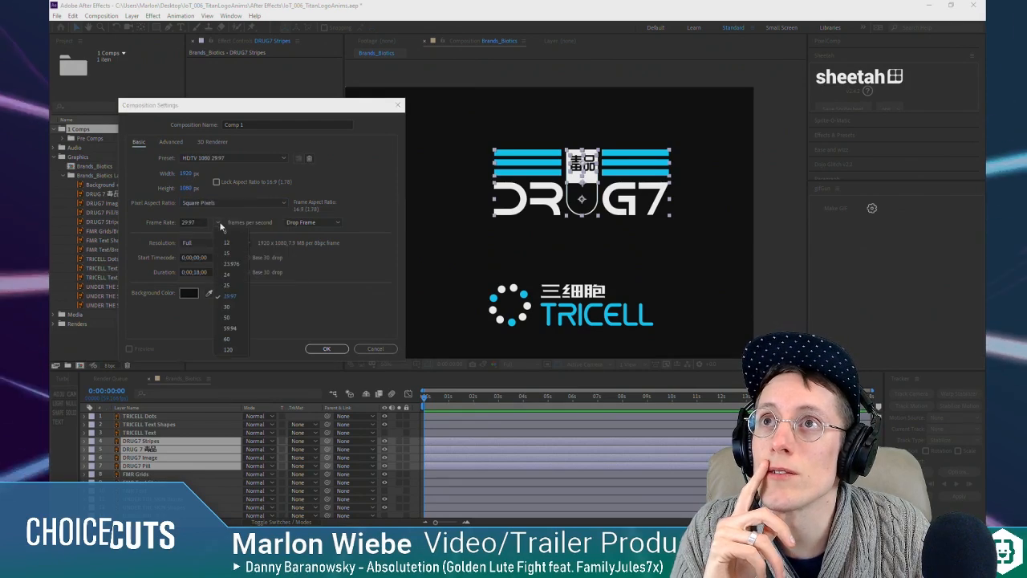
{"action": "left_click", "coordinate": [237, 302]}
{"action": "left_click", "coordinate": [327, 349]}
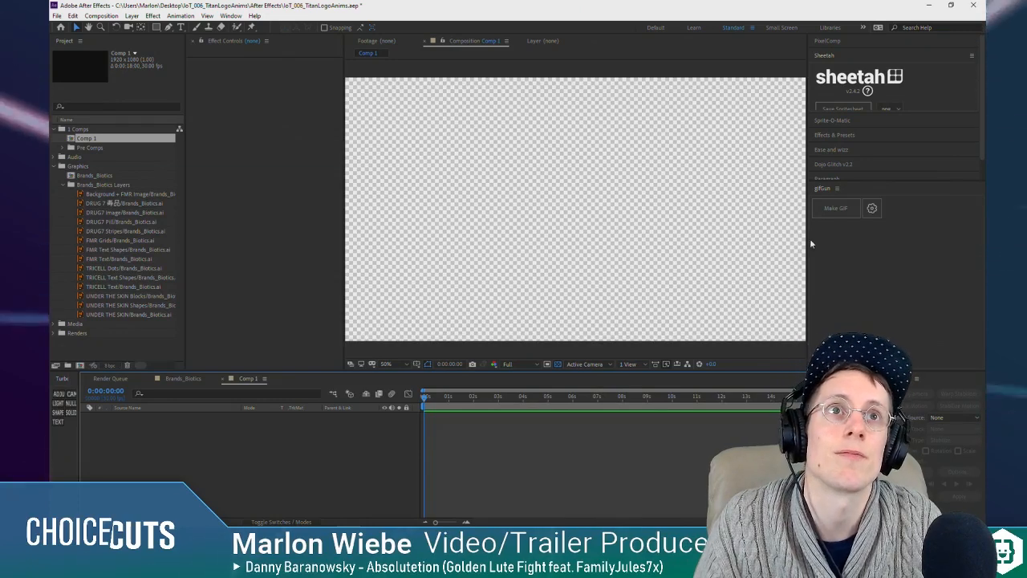
Step: Widen the composition viewer to fit the whole frame, collapse Sheetah, and expand Ease and wizz with enough height for its options
{"action": "left_click_drag", "start_coordinate": [828, 244], "coordinate": [857, 238]}
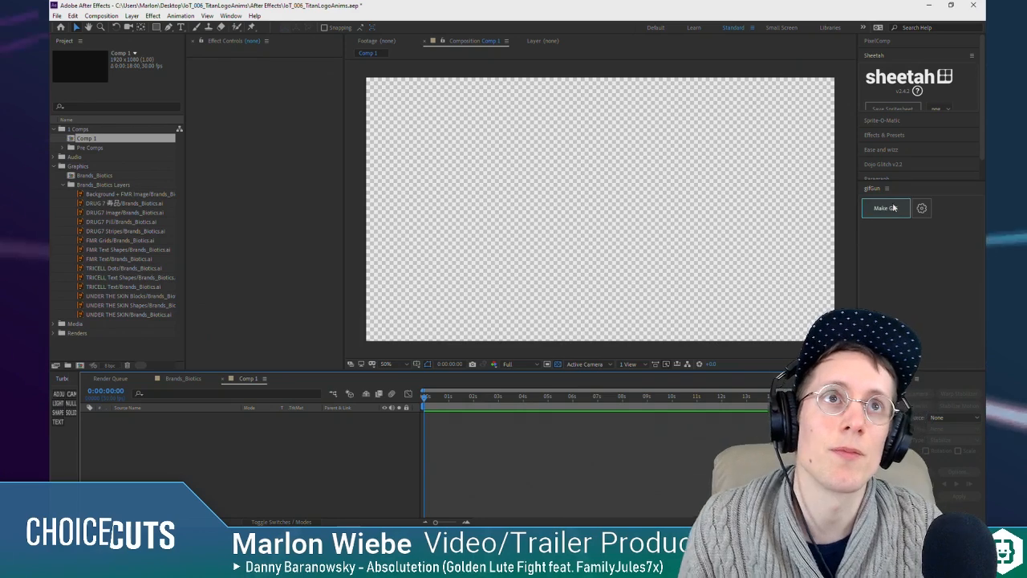
{"action": "left_click_drag", "start_coordinate": [857, 274], "coordinate": [847, 289]}
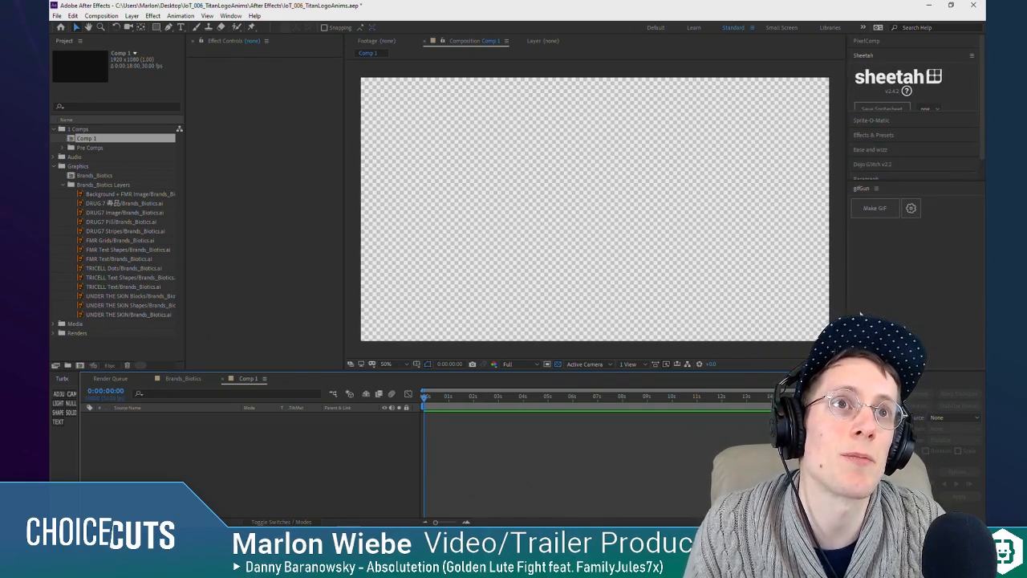
{"action": "left_click", "coordinate": [883, 54]}
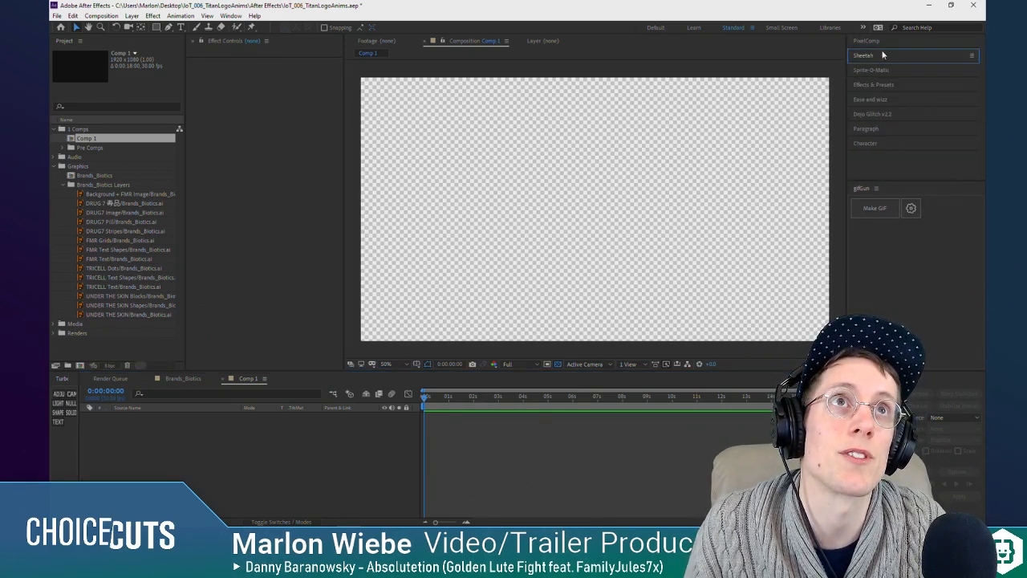
{"action": "left_click", "coordinate": [891, 100]}
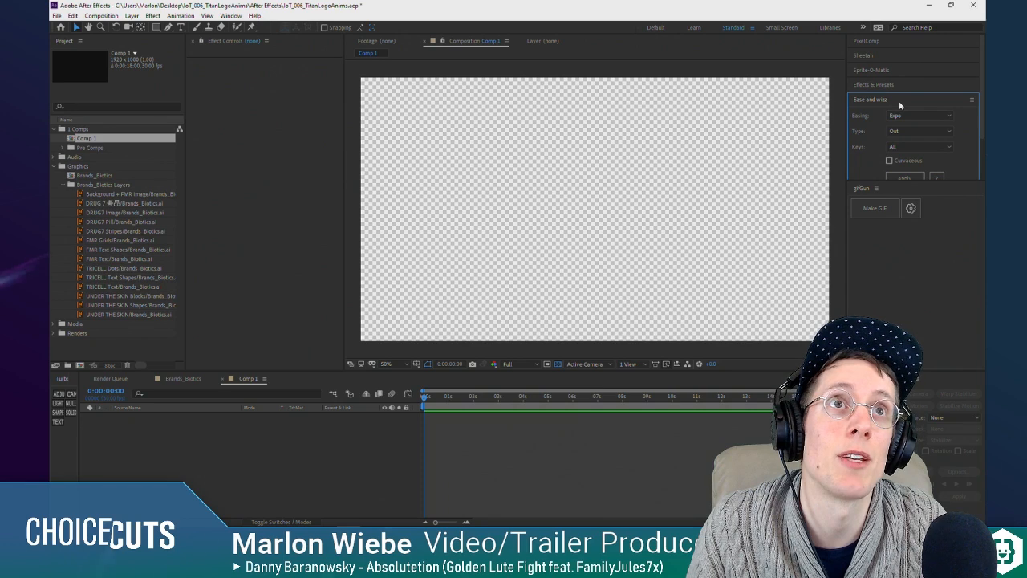
{"action": "left_click_drag", "start_coordinate": [872, 183], "coordinate": [871, 331]}
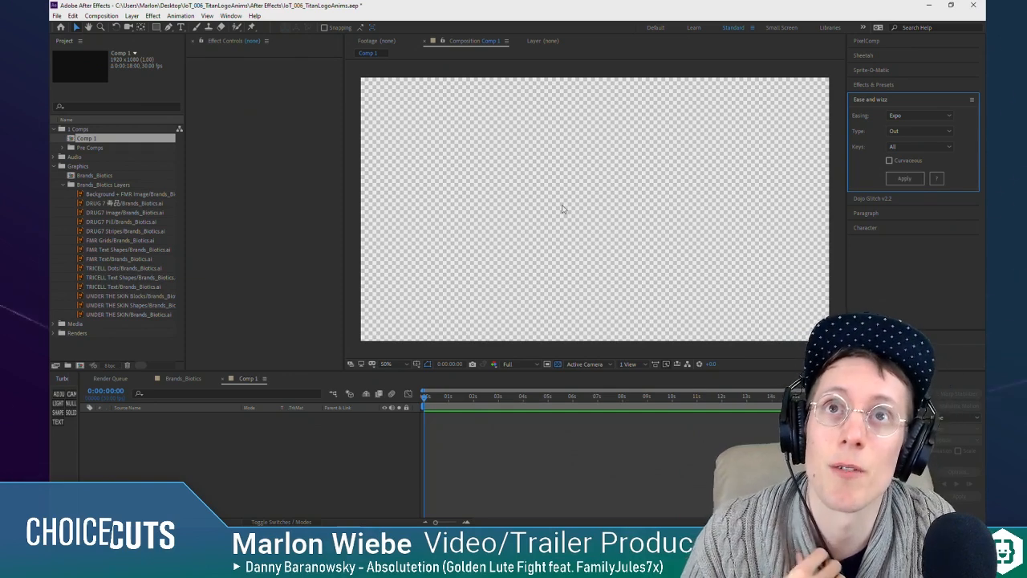
Step: Narrow the layer-creation shortcuts to a single column and add a dark full-frame solid to the new composition
{"action": "left_click", "coordinate": [486, 434]}
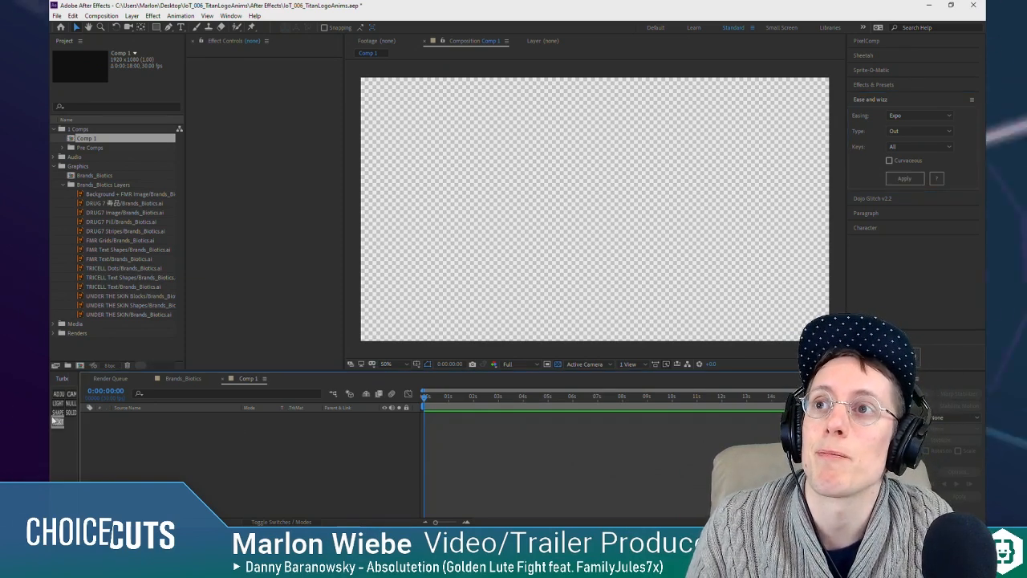
{"action": "left_click", "coordinate": [76, 417]}
{"action": "left_click_drag", "start_coordinate": [76, 419], "coordinate": [70, 423]}
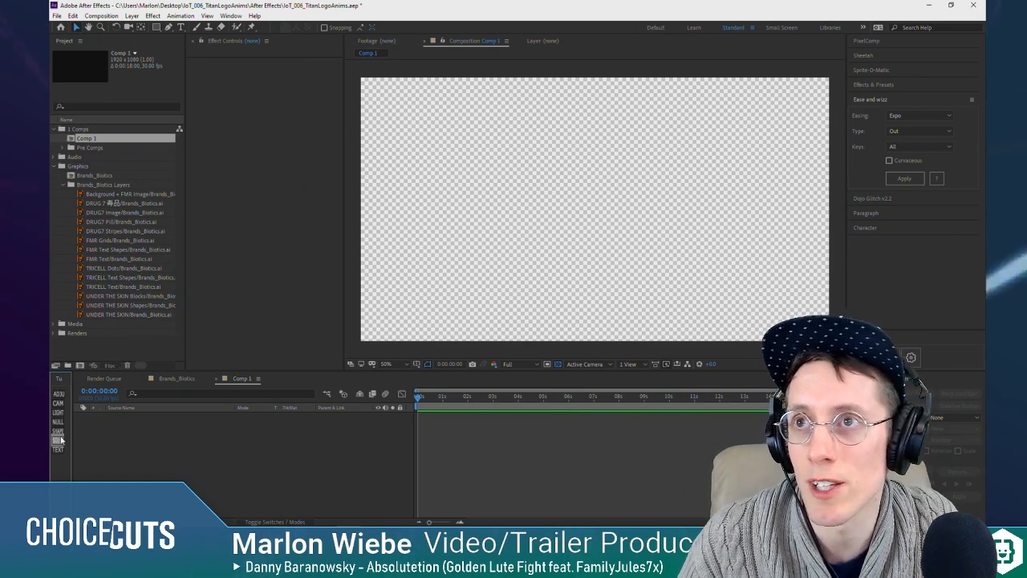
{"action": "left_click", "coordinate": [58, 440]}
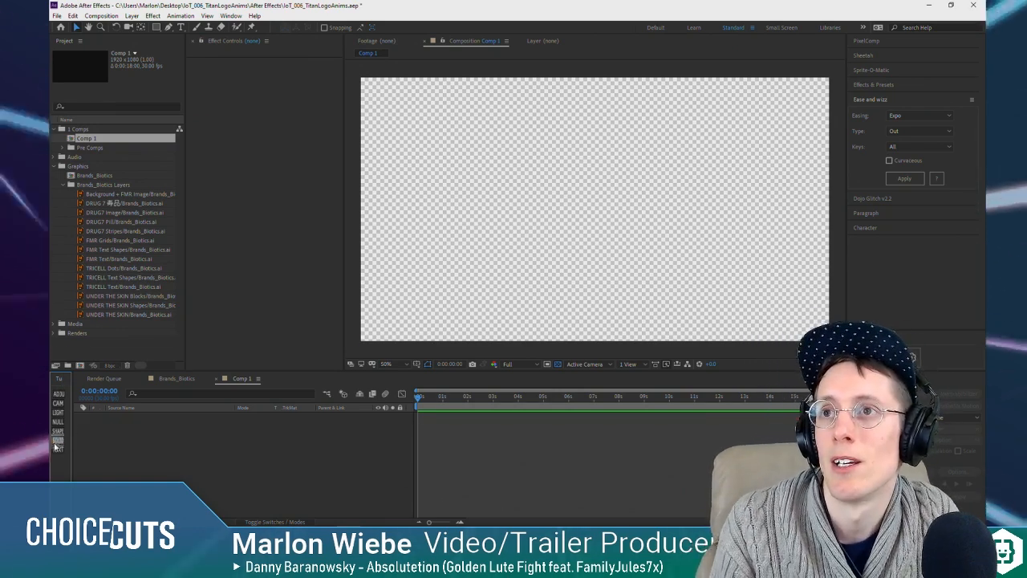
{"action": "left_click", "coordinate": [242, 448]}
{"action": "left_click", "coordinate": [150, 415]}
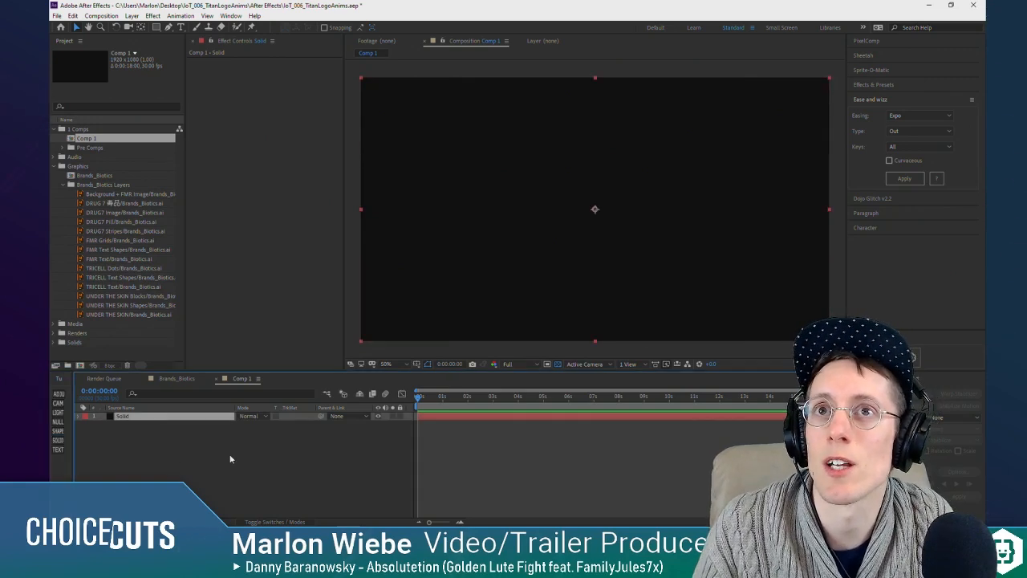
Step: Paste the four DRUG7 layers above the solid and move the logo to the middle of the frame
{"action": "key", "text": "ctrl+v"}
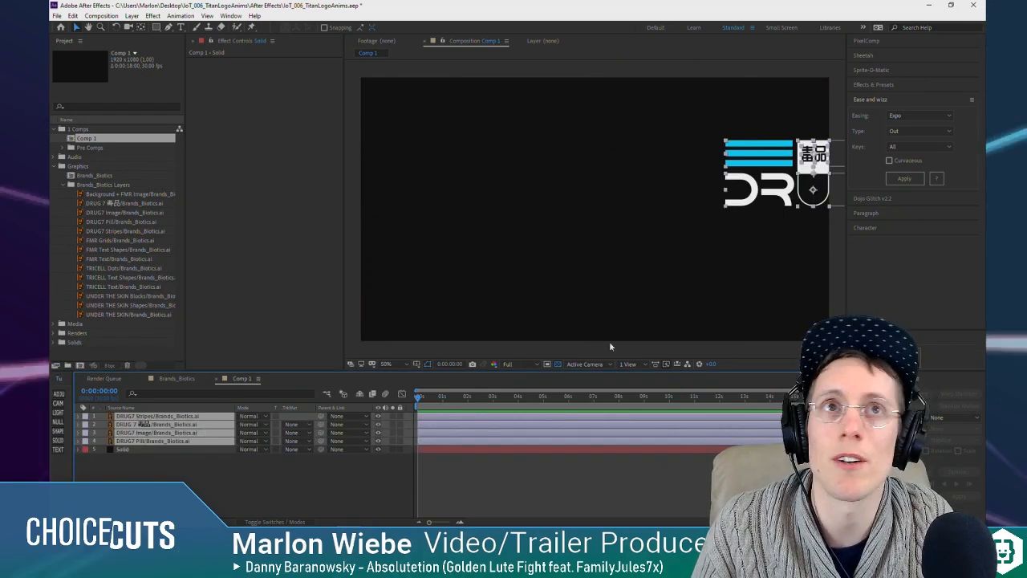
{"action": "left_click_drag", "start_coordinate": [784, 180], "coordinate": [575, 223]}
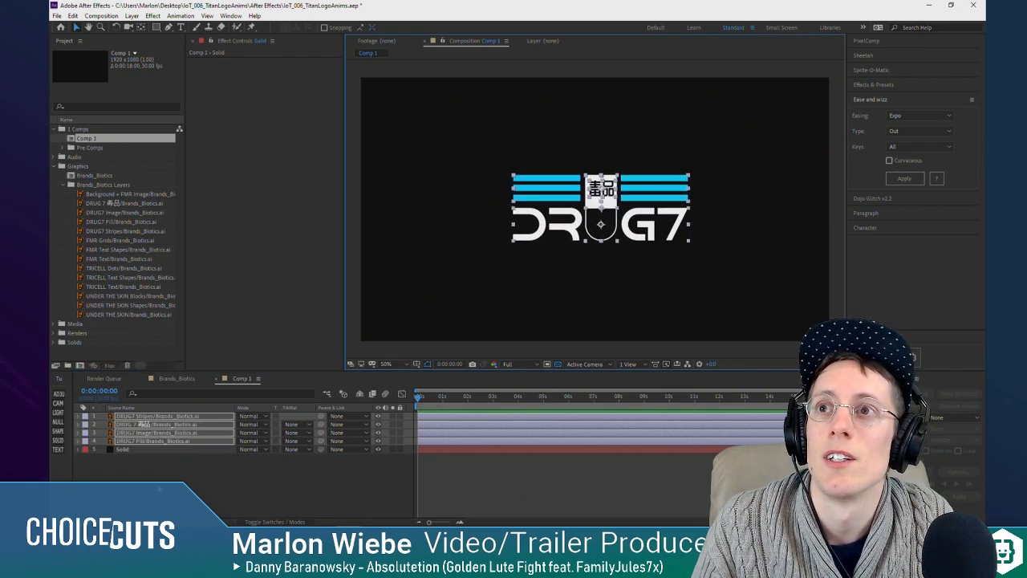
{"action": "left_click", "coordinate": [363, 469]}
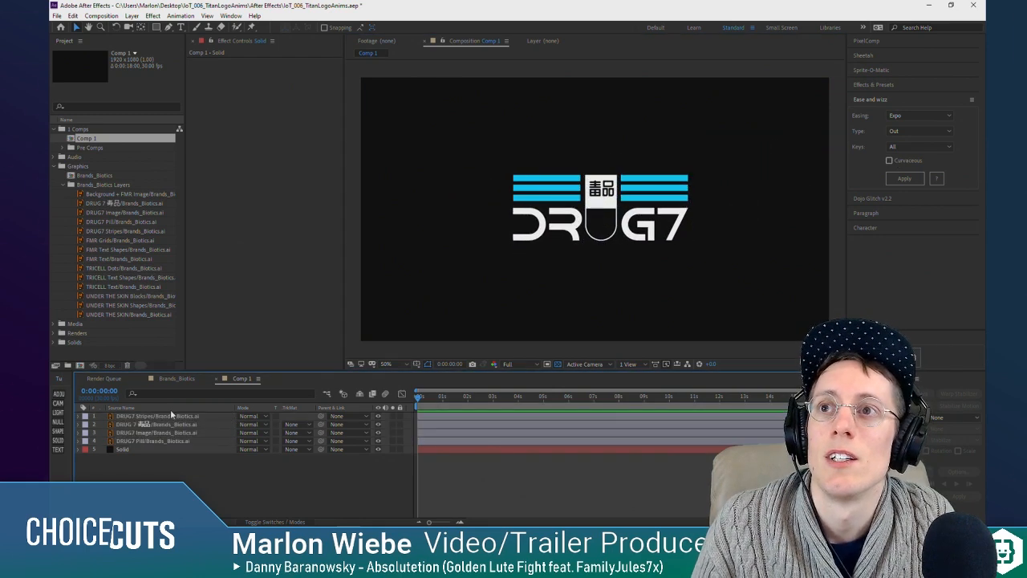
Step: Parent the four DRUG7 layers to a new null object and scale the null up to enlarge the logo
{"action": "left_click", "coordinate": [282, 522]}
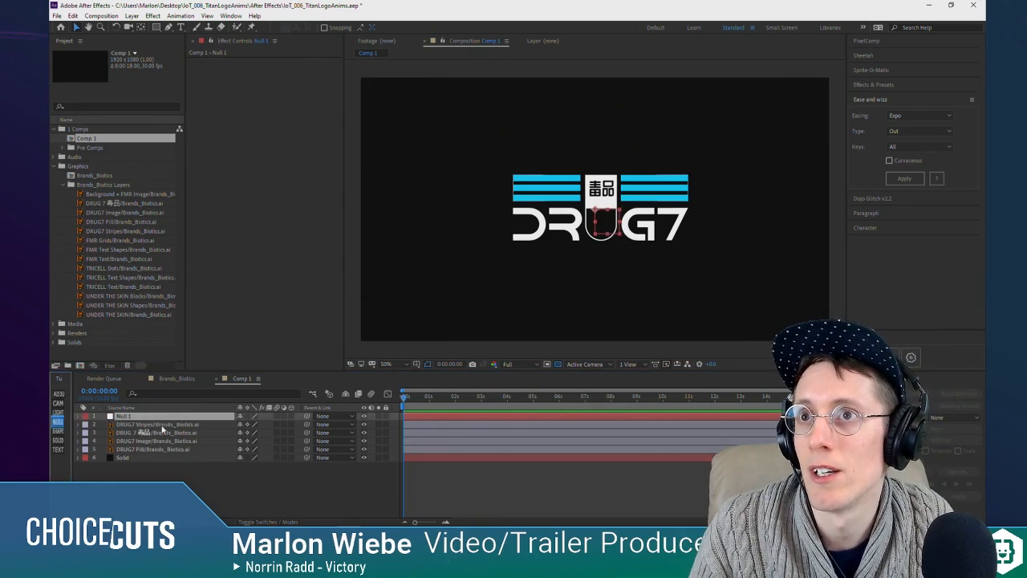
{"action": "left_click", "coordinate": [163, 425]}
{"action": "left_click", "coordinate": [165, 449], "text": "shift"}
{"action": "left_click_drag", "start_coordinate": [305, 430], "coordinate": [122, 416]}
{"action": "left_click_drag", "start_coordinate": [614, 240], "coordinate": [638, 253]}
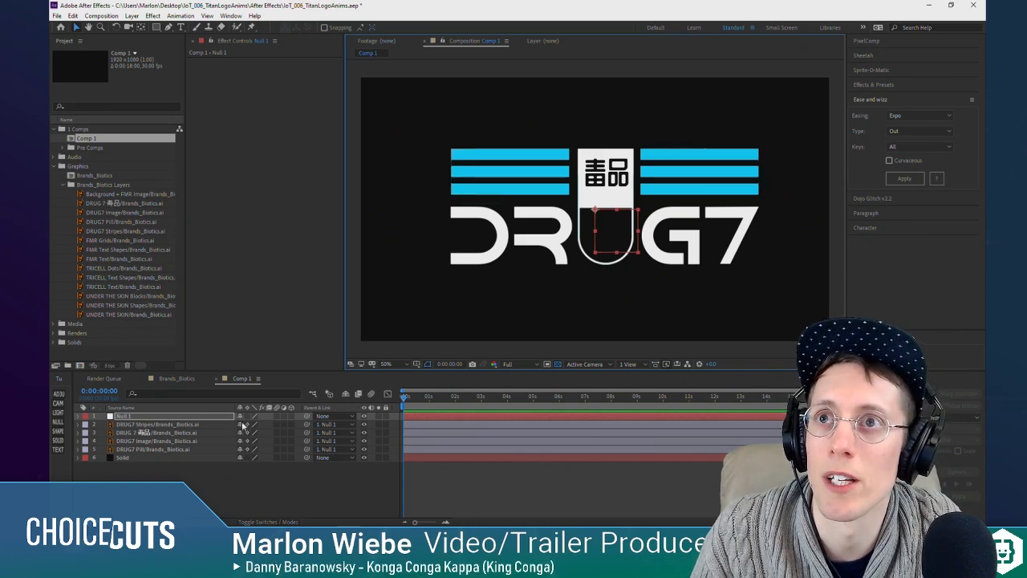
Step: Switch on continuous rasterization for the four DRUG7 logo layers
{"action": "left_click_drag", "start_coordinate": [247, 425], "coordinate": [247, 450]}
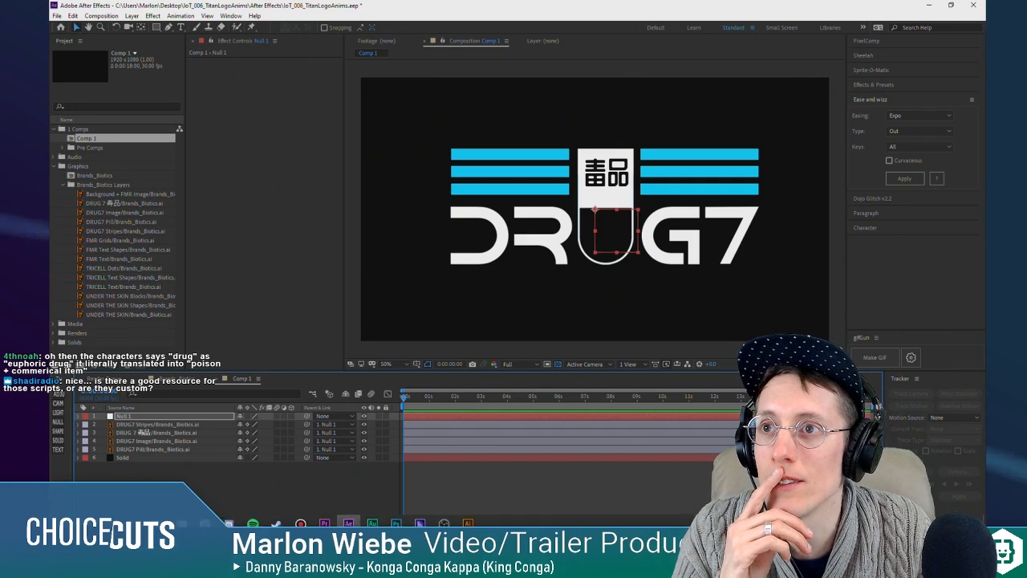
Step: Switch to Firefox, open aescripts.com in a new tab, and accept the site's cookie notice
{"action": "mouse_move", "coordinate": [110, 517]}
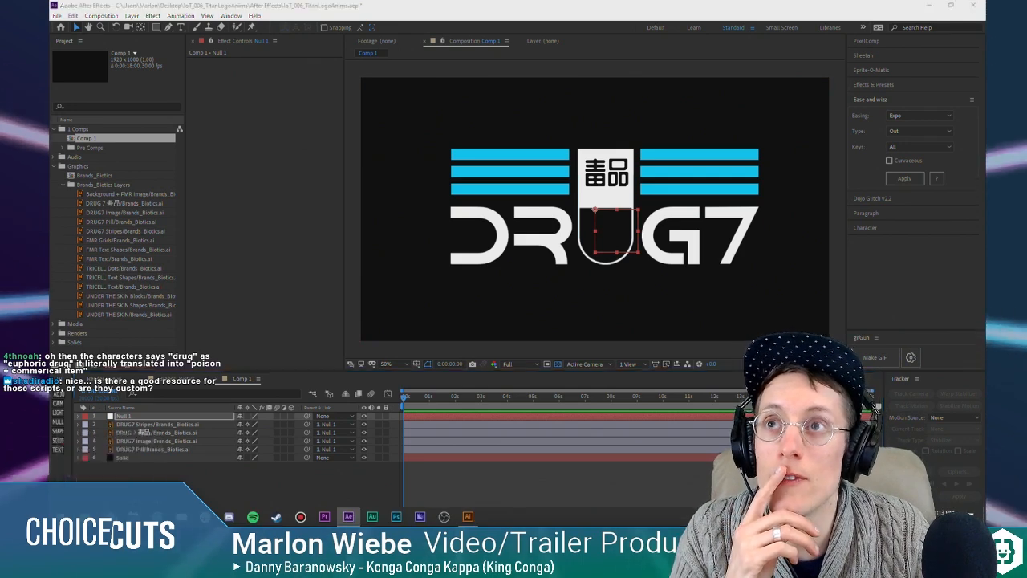
{"action": "left_click", "coordinate": [109, 467]}
{"action": "left_click", "coordinate": [608, 9]}
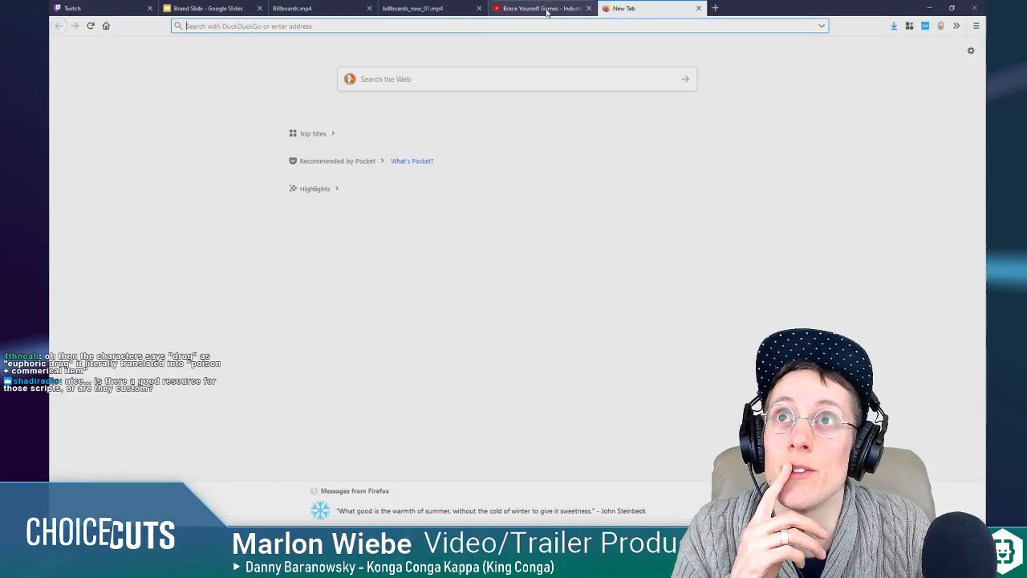
{"action": "type", "text": "aescipt"}
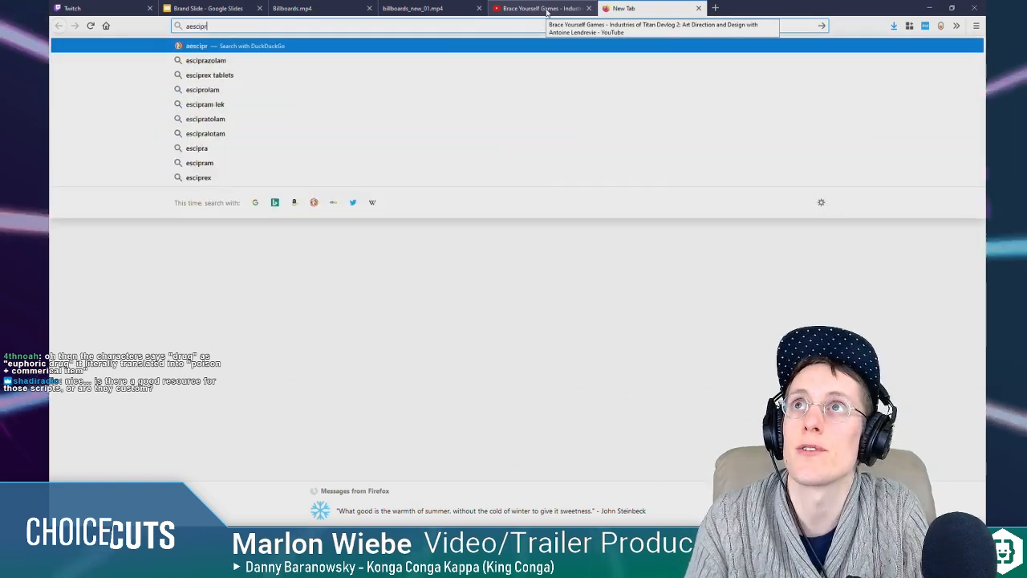
{"action": "key", "text": "BackSpace"}
{"action": "key", "text": "BackSpace"}
{"action": "key", "text": "BackSpace"}
{"action": "type", "text": "ripts.com/"}
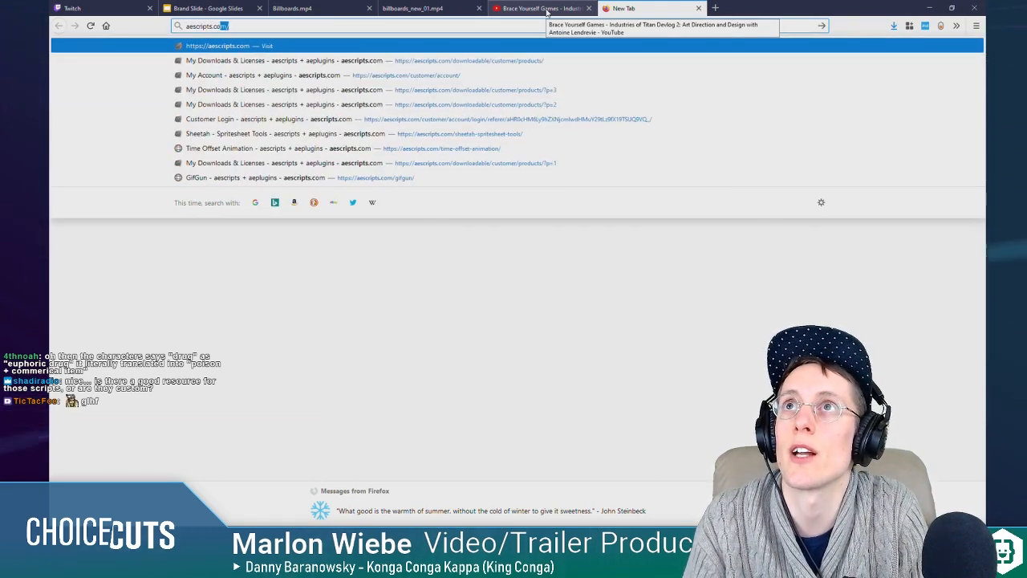
{"action": "key", "text": "Return"}
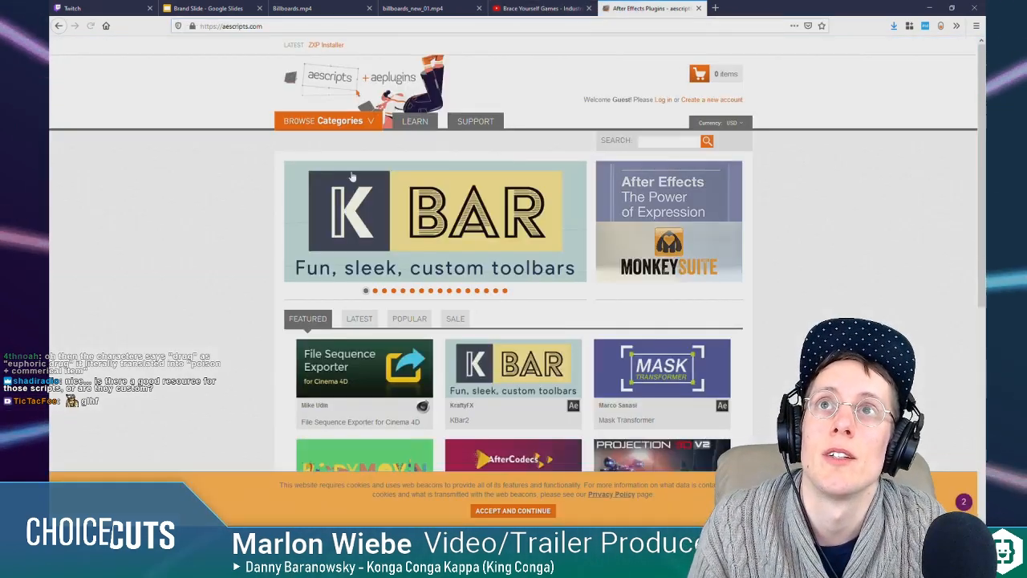
{"action": "left_click", "coordinate": [526, 513]}
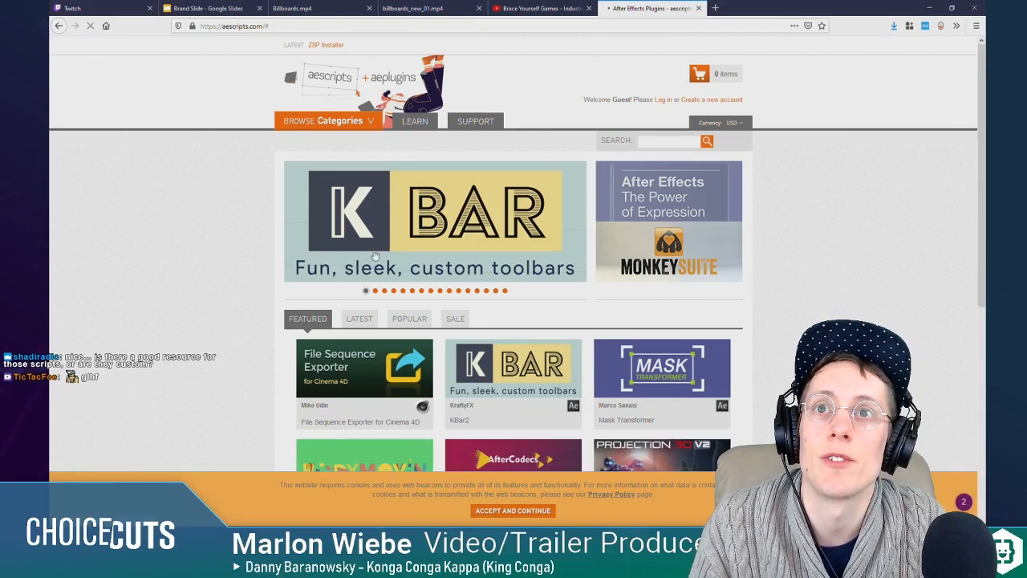
Step: Search the aescripts site for "ease and wizz" and open the Ease and Wizz product page
{"action": "scroll", "coordinate": [222, 288], "scroll_direction": "down", "scroll_amount": 5}
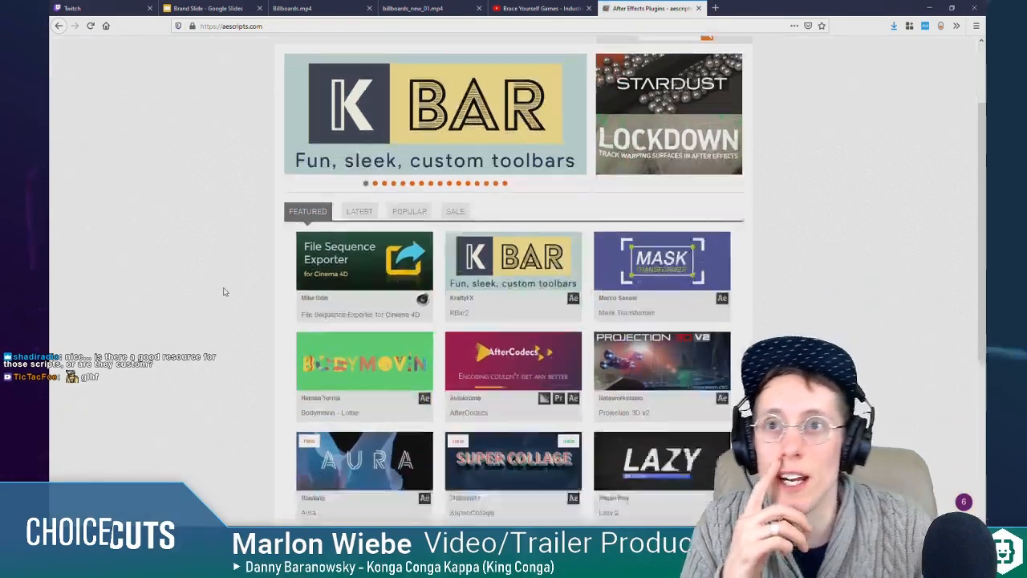
{"action": "scroll", "coordinate": [225, 292], "scroll_direction": "down", "scroll_amount": 3}
{"action": "scroll", "coordinate": [222, 293], "scroll_direction": "up", "scroll_amount": 5}
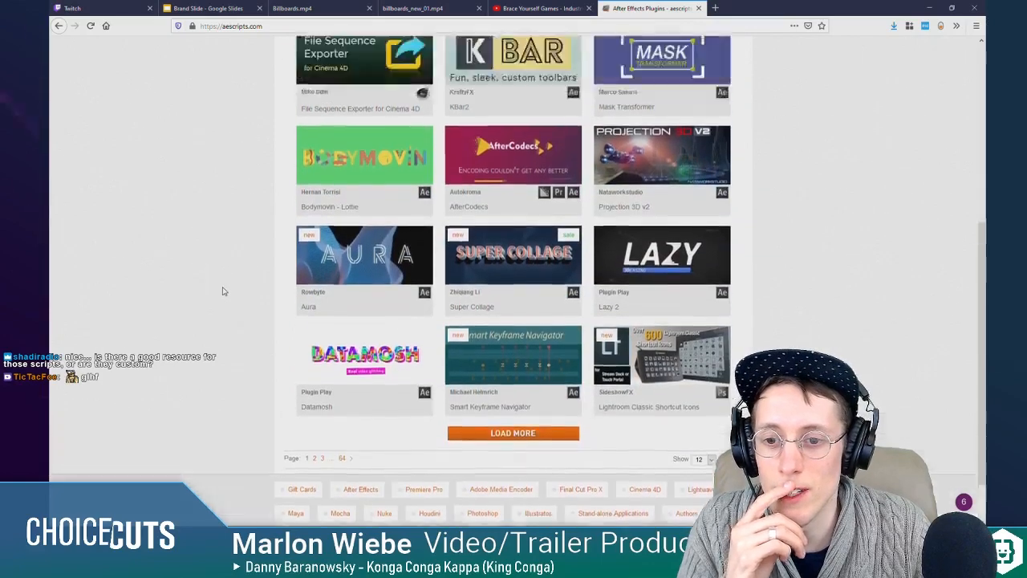
{"action": "left_click", "coordinate": [660, 142]}
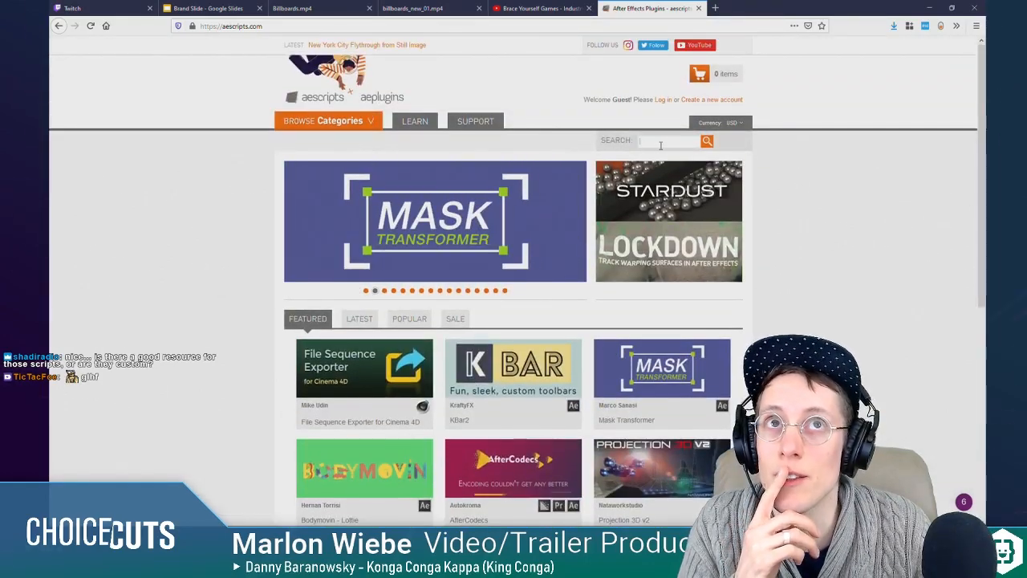
{"action": "type", "text": "ease and wizz"}
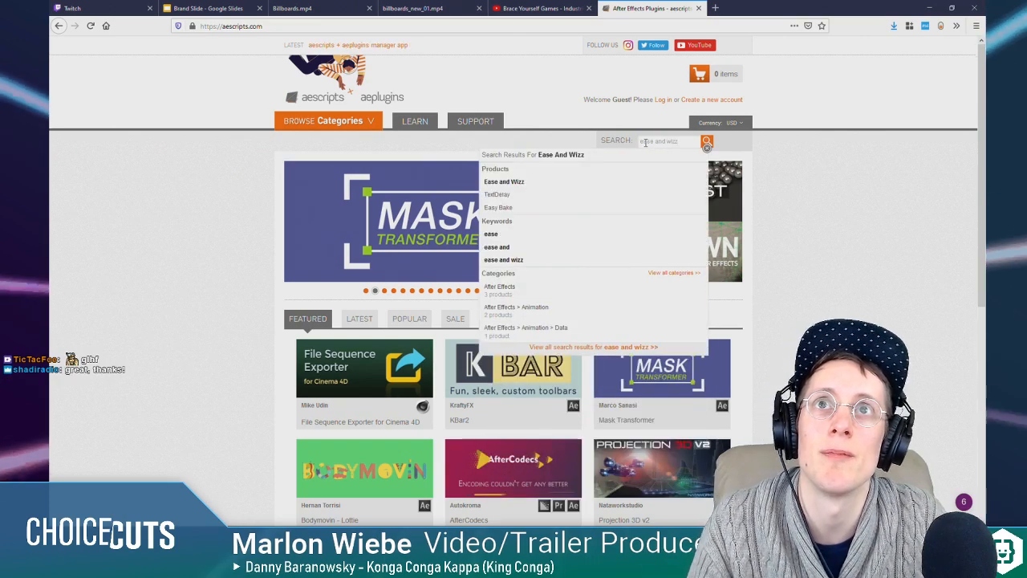
{"action": "left_click", "coordinate": [555, 186]}
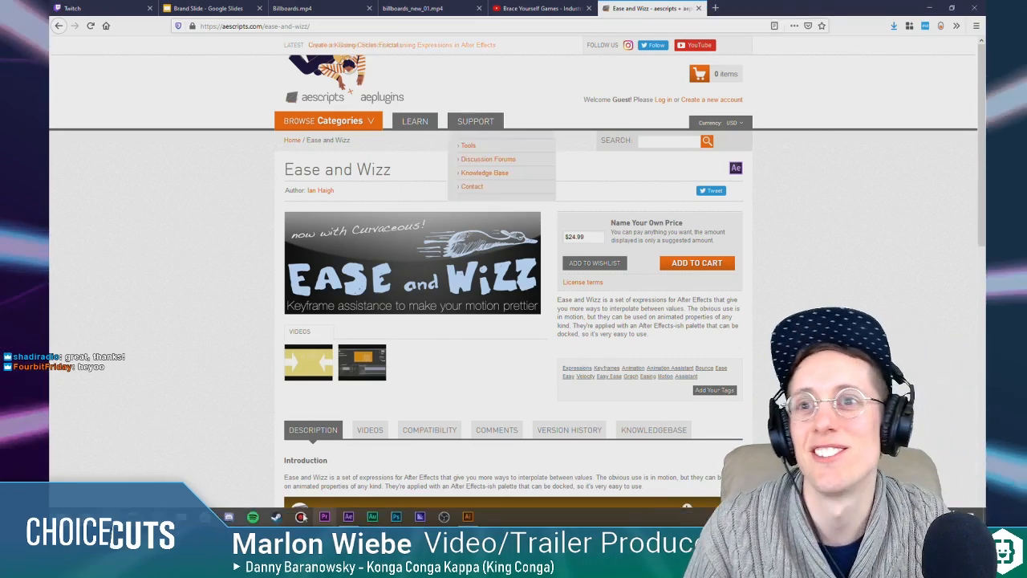
Step: Return to After Effects and clear the layer selection in Comp 1
{"action": "left_click", "coordinate": [349, 516]}
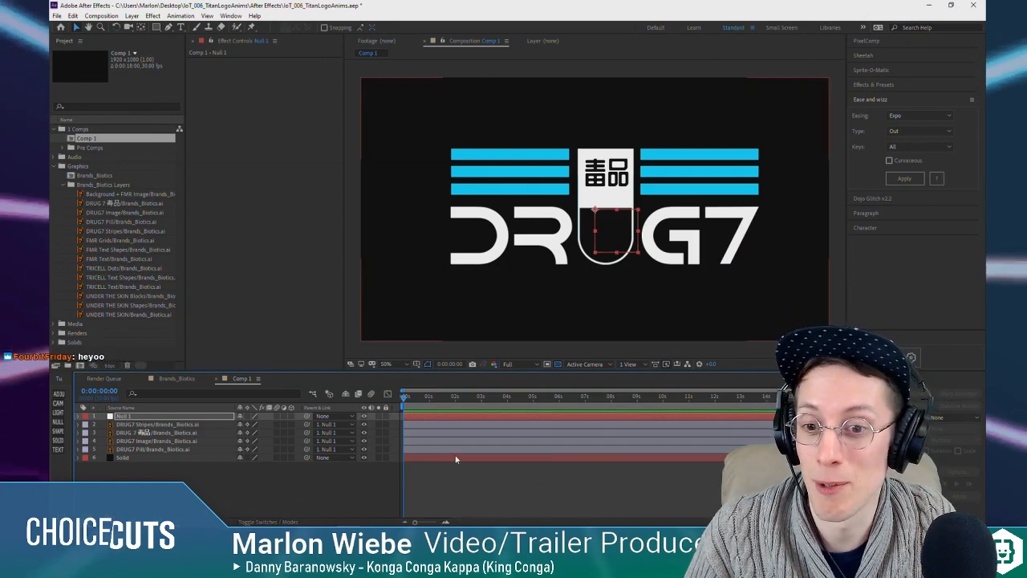
{"action": "left_click", "coordinate": [456, 491]}
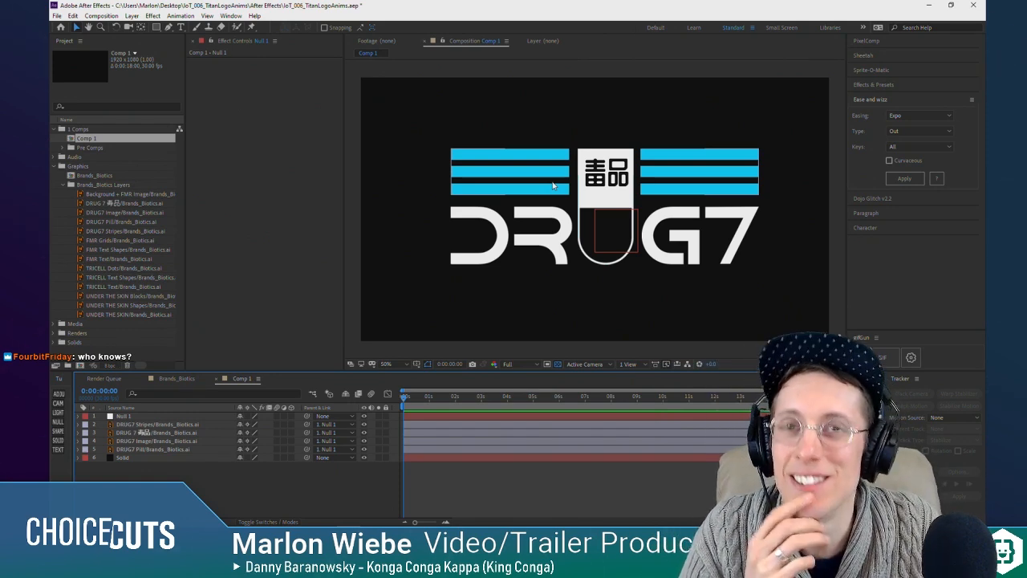
{"action": "left_click", "coordinate": [158, 424]}
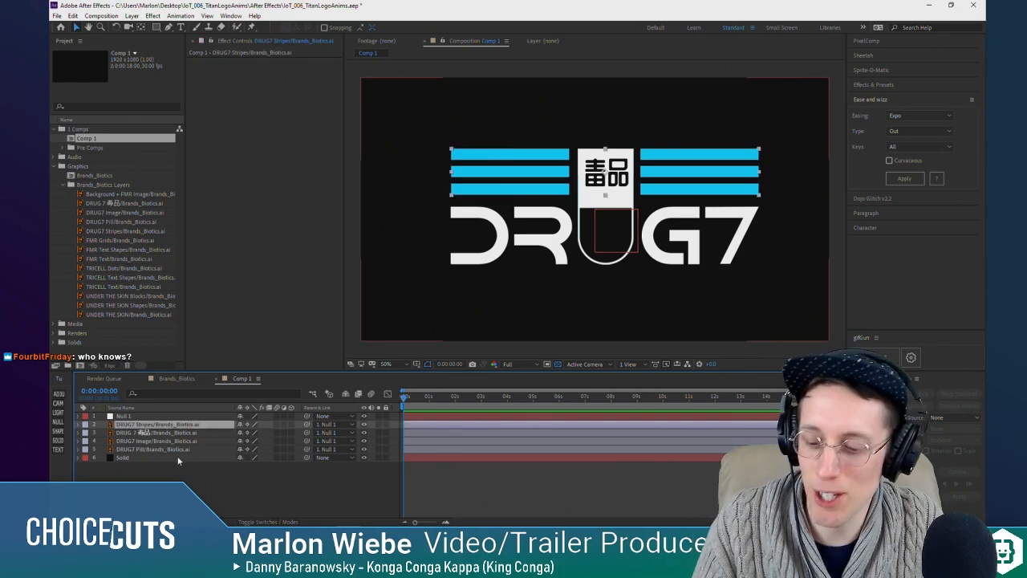
{"action": "left_click", "coordinate": [180, 451], "text": "shift"}
{"action": "left_click", "coordinate": [200, 480]}
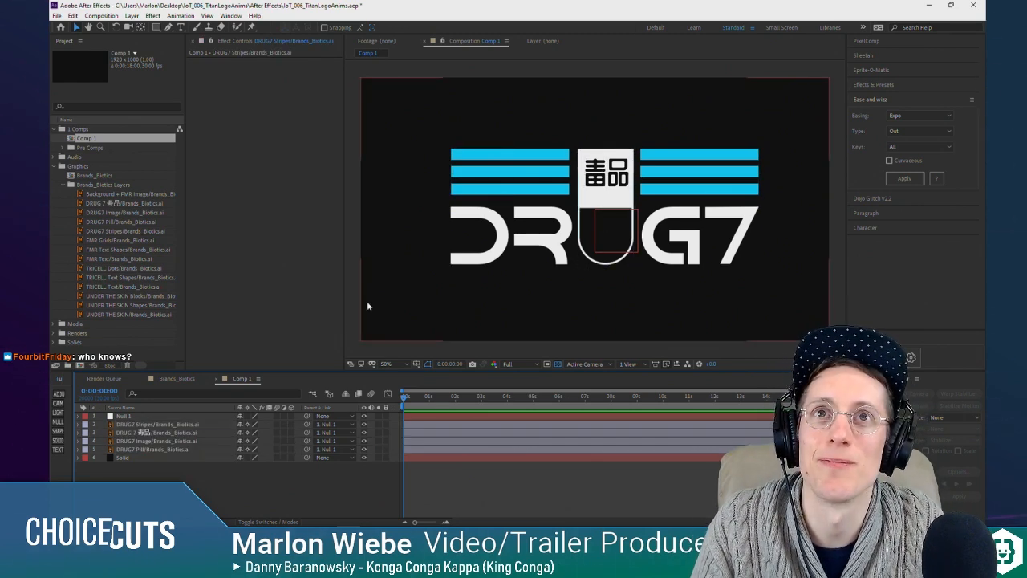
{"action": "left_click", "coordinate": [134, 424]}
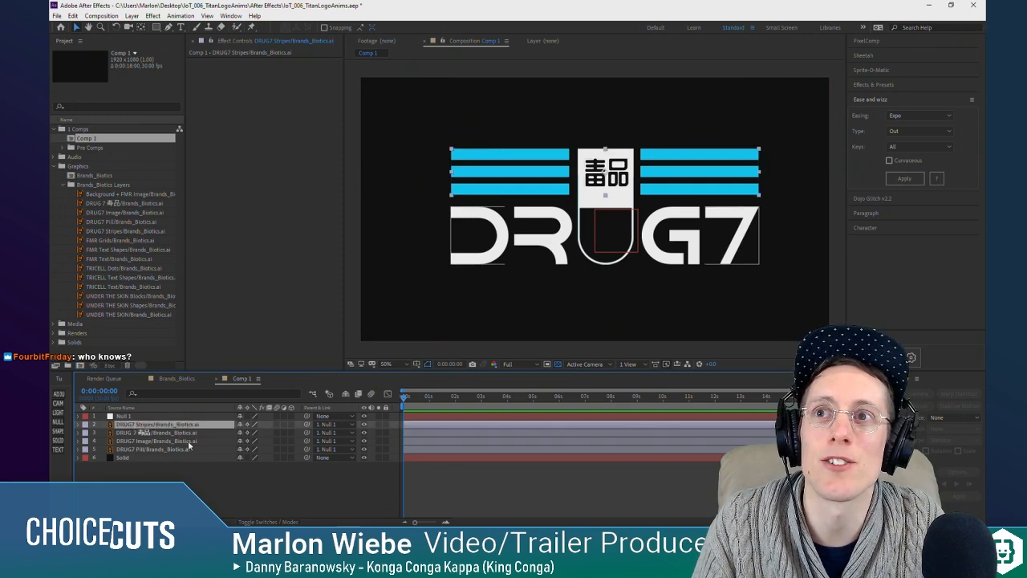
{"action": "key", "text": "ctrl+Down"}
{"action": "key", "text": "ctrl+Down"}
{"action": "key", "text": "ctrl+Down"}
{"action": "key", "text": "ctrl+Down"}
{"action": "left_click", "coordinate": [185, 426]}
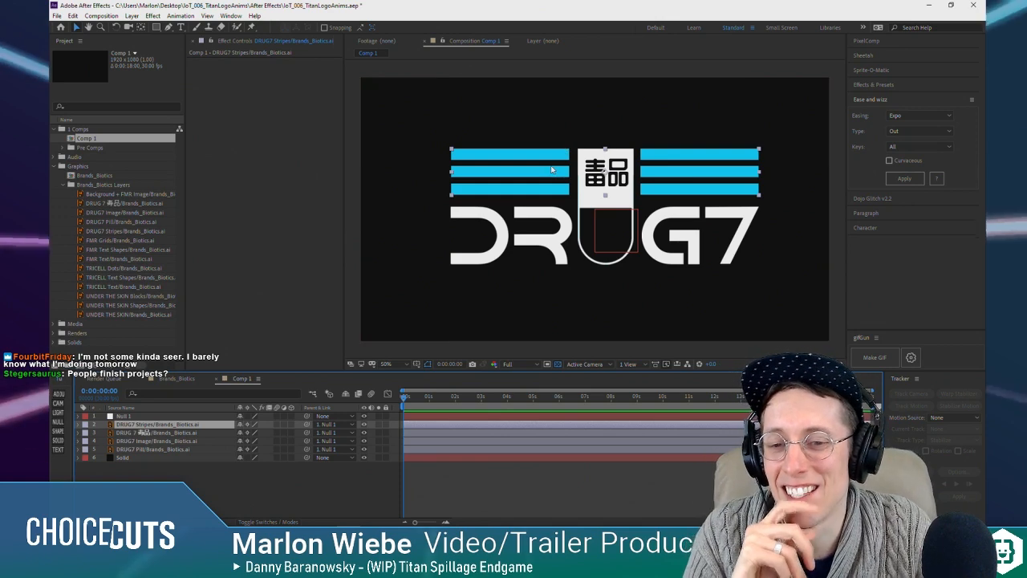
{"action": "left_click", "coordinate": [547, 180]}
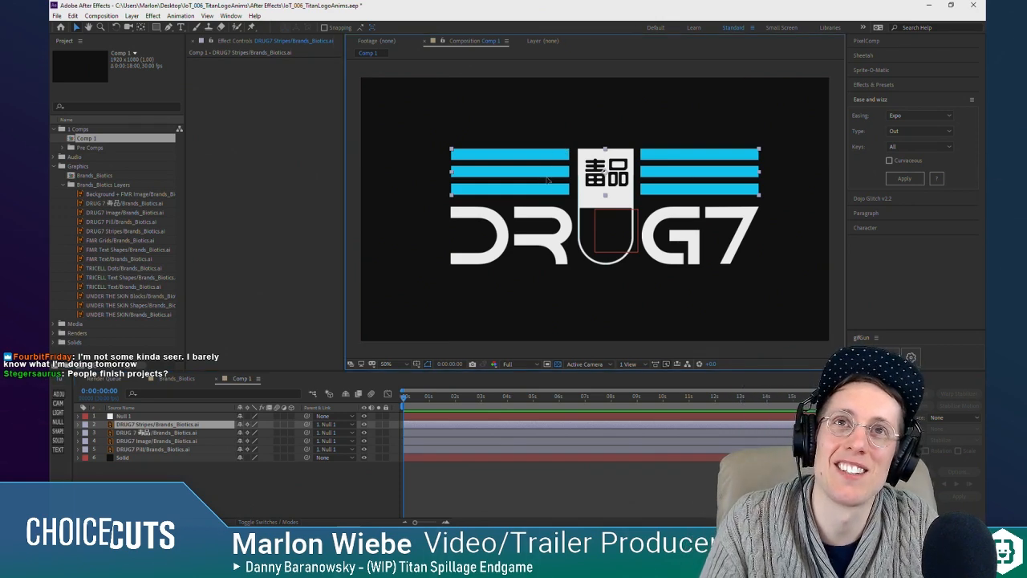
{"action": "left_click", "coordinate": [502, 493]}
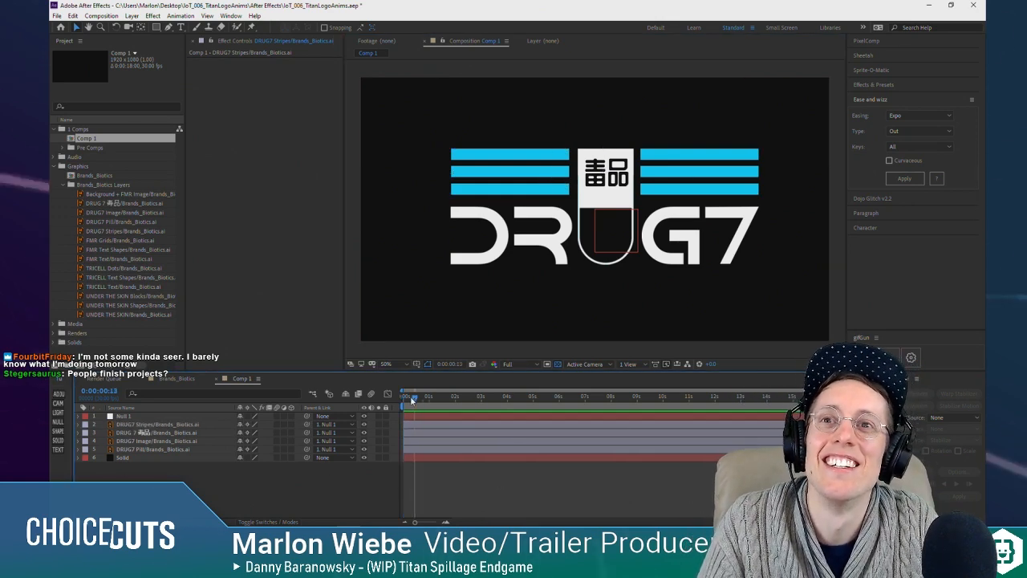
{"action": "left_click", "coordinate": [509, 187]}
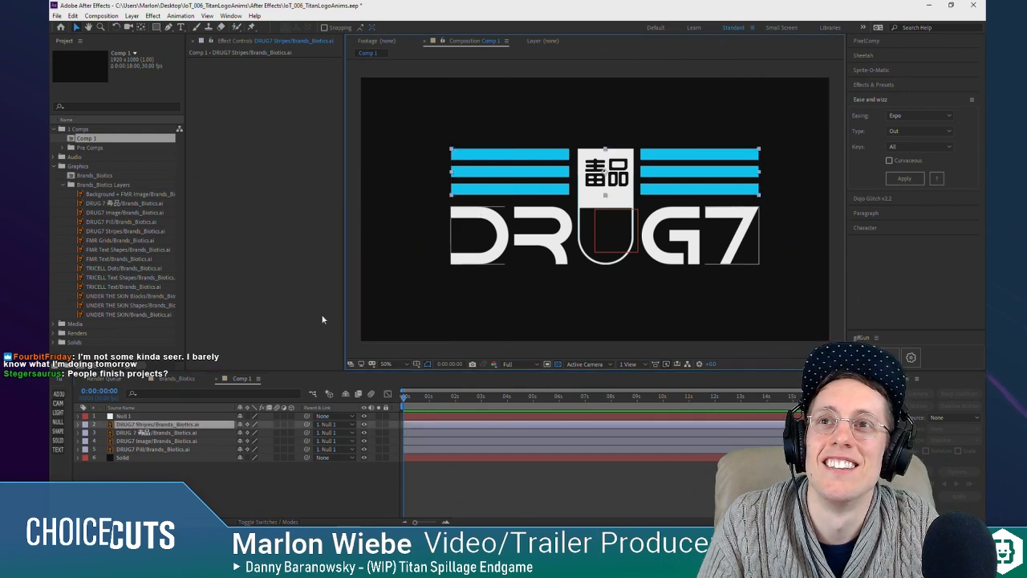
{"action": "left_click", "coordinate": [196, 520]}
{"action": "left_click", "coordinate": [160, 425]}
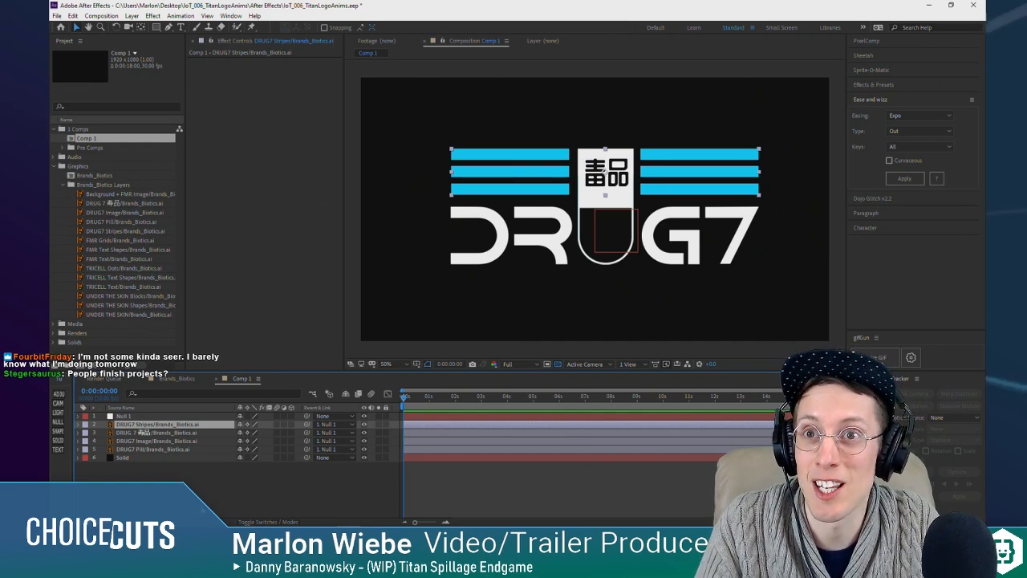
{"action": "left_click", "coordinate": [215, 496]}
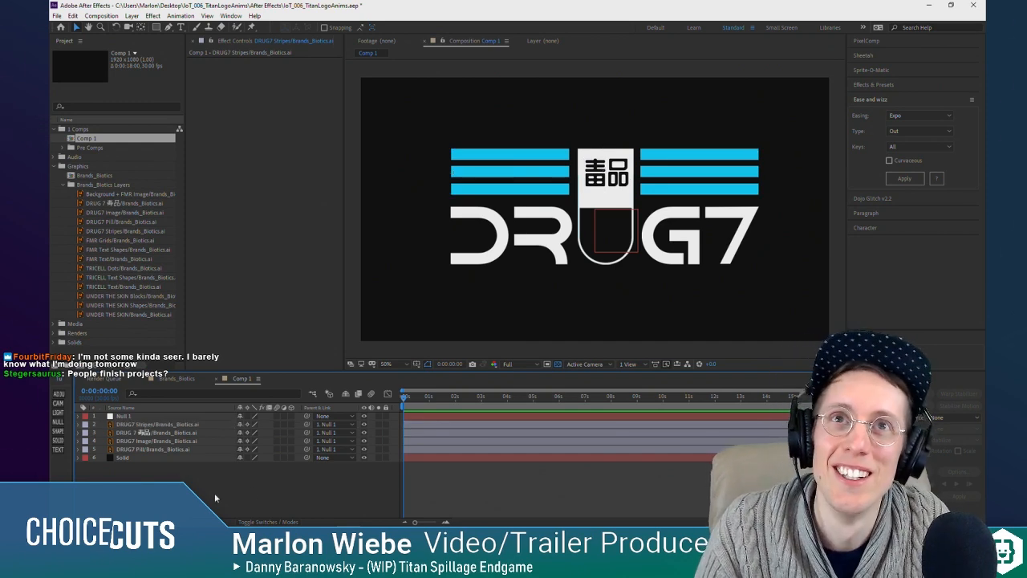
Step: Duplicate the DRUG7 Stripes layer five times to get one copy for each of the six stripes
{"action": "left_click", "coordinate": [160, 424]}
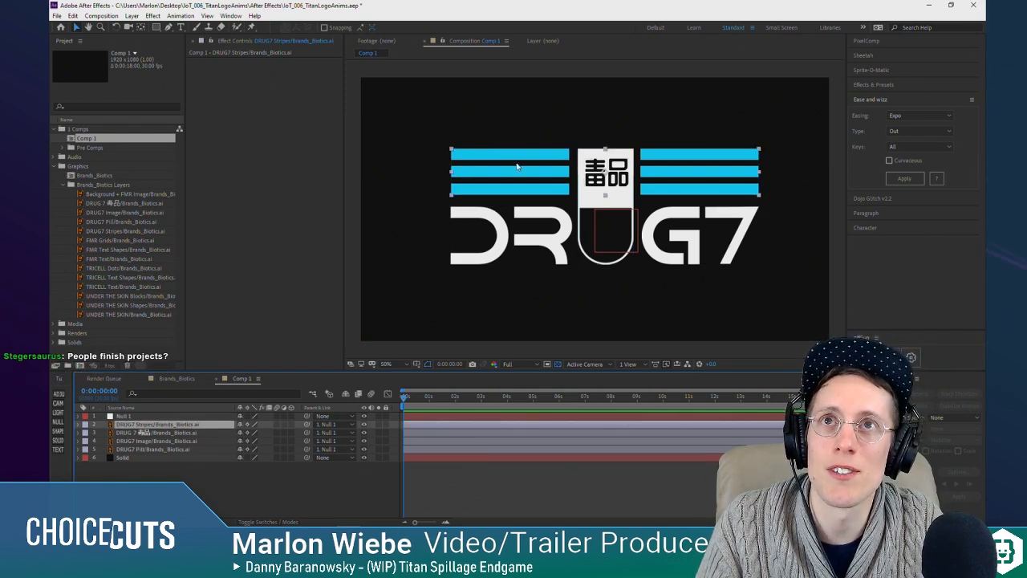
{"action": "mouse_move", "coordinate": [484, 176]}
{"action": "left_mouse_down"}
{"action": "mouse_move", "coordinate": [511, 179]}
{"action": "mouse_move", "coordinate": [494, 166]}
{"action": "left_mouse_up"}
{"action": "key", "text": "ctrl+z"}
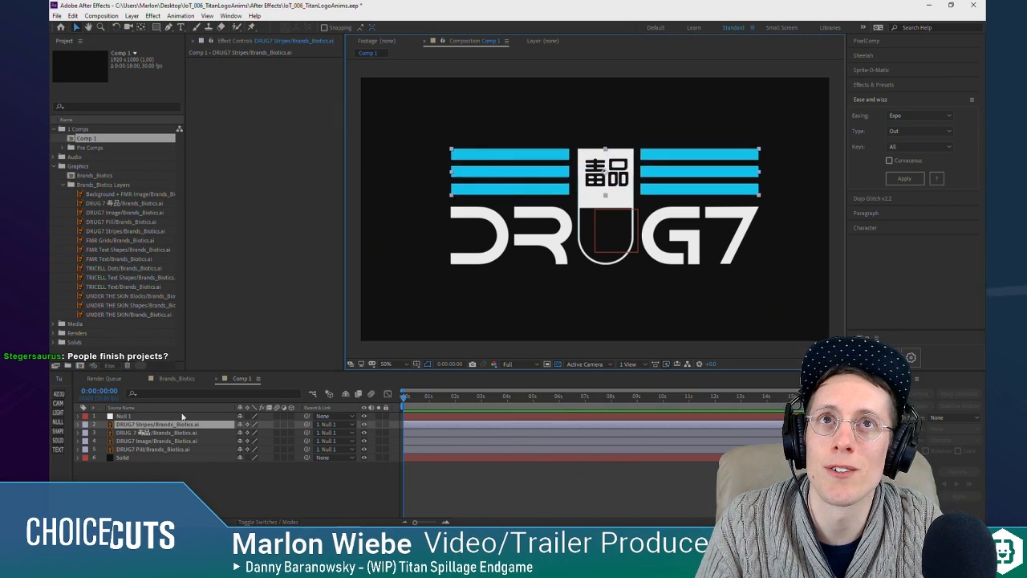
{"action": "key", "text": "ctrl+d"}
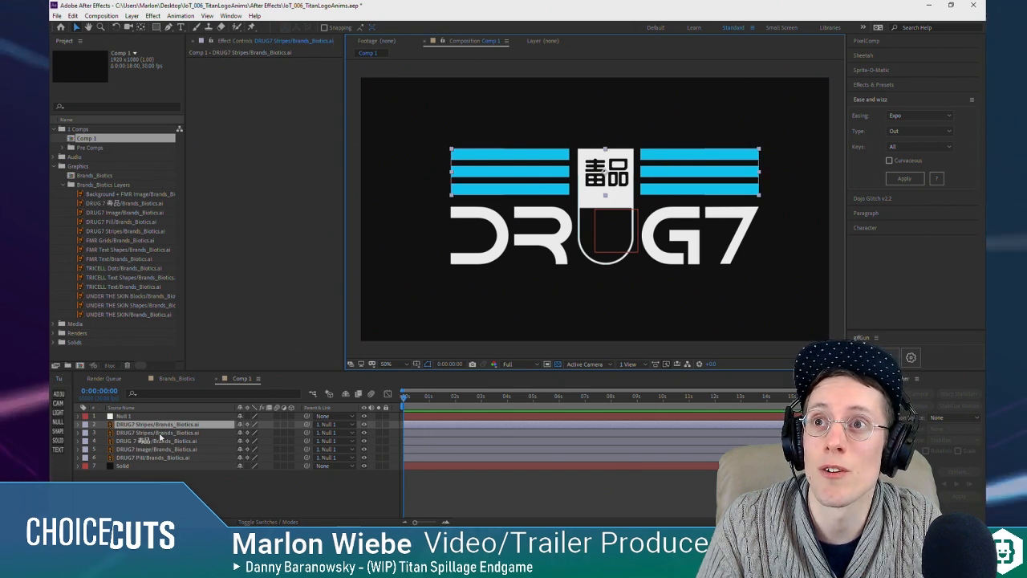
{"action": "key", "text": "ctrl+d"}
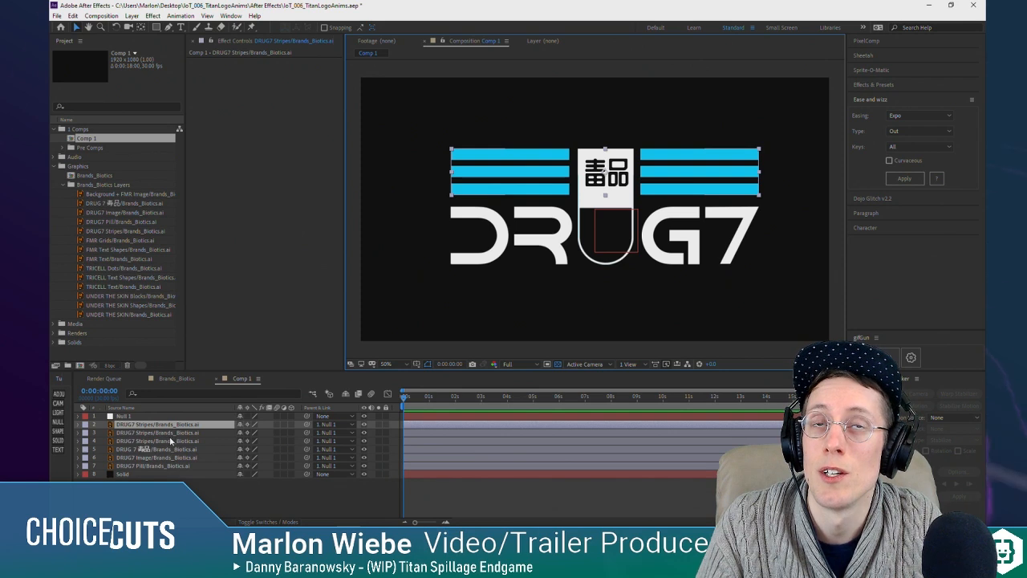
{"action": "key", "text": "ctrl+d"}
{"action": "key", "text": "ctrl+d"}
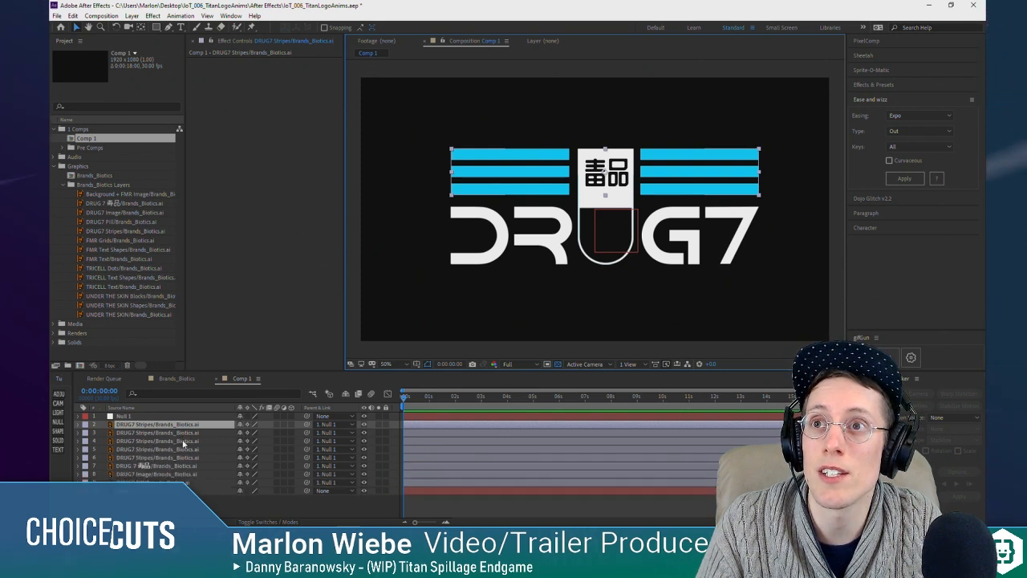
{"action": "key", "text": "ctrl+d"}
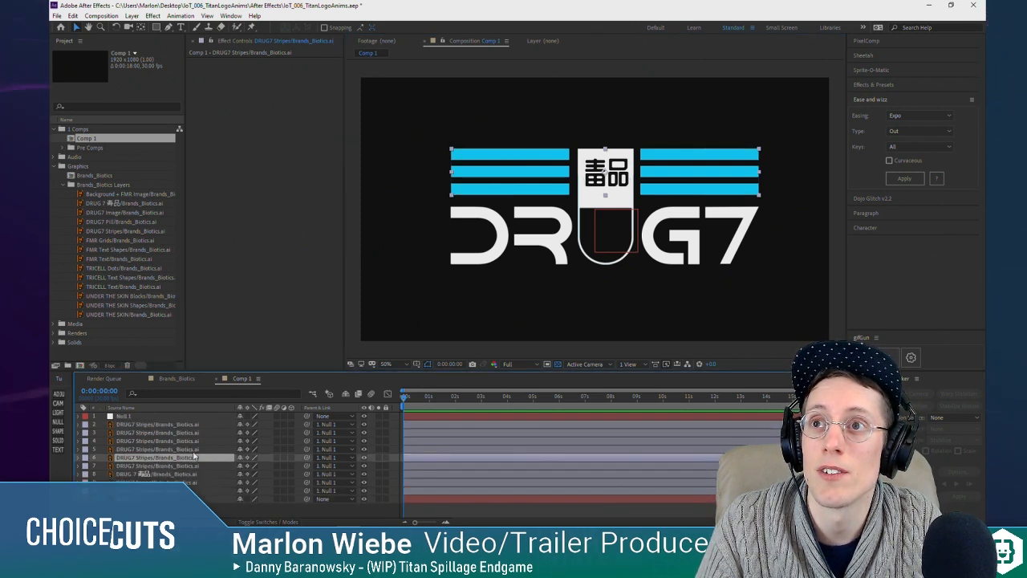
Step: Draw rectangular masks on the first three DRUG7 Stripes layers around the upper, middle and lower left-hand stripes respectively
{"action": "key", "text": "q"}
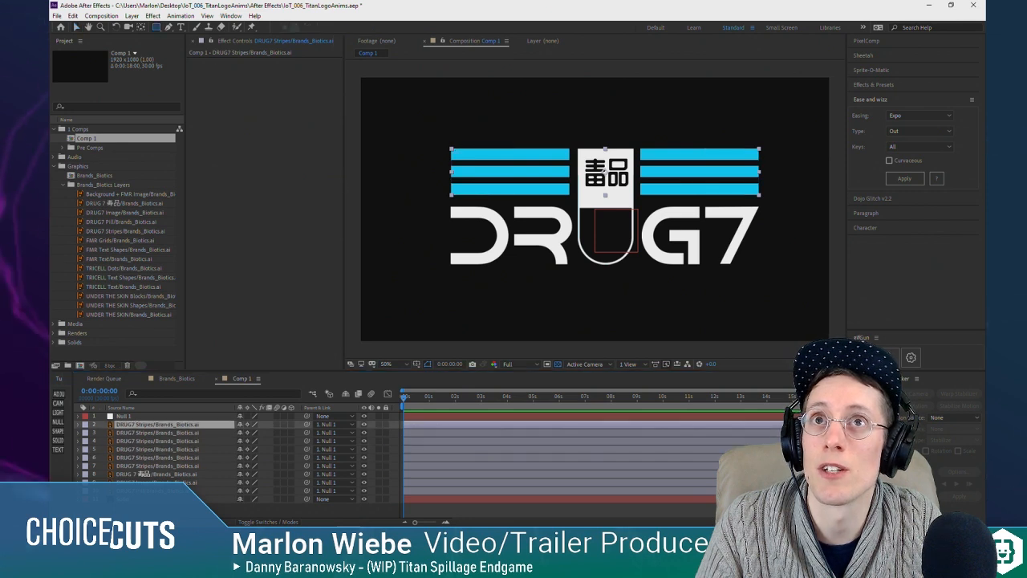
{"action": "left_click_drag", "start_coordinate": [441, 143], "coordinate": [588, 170]}
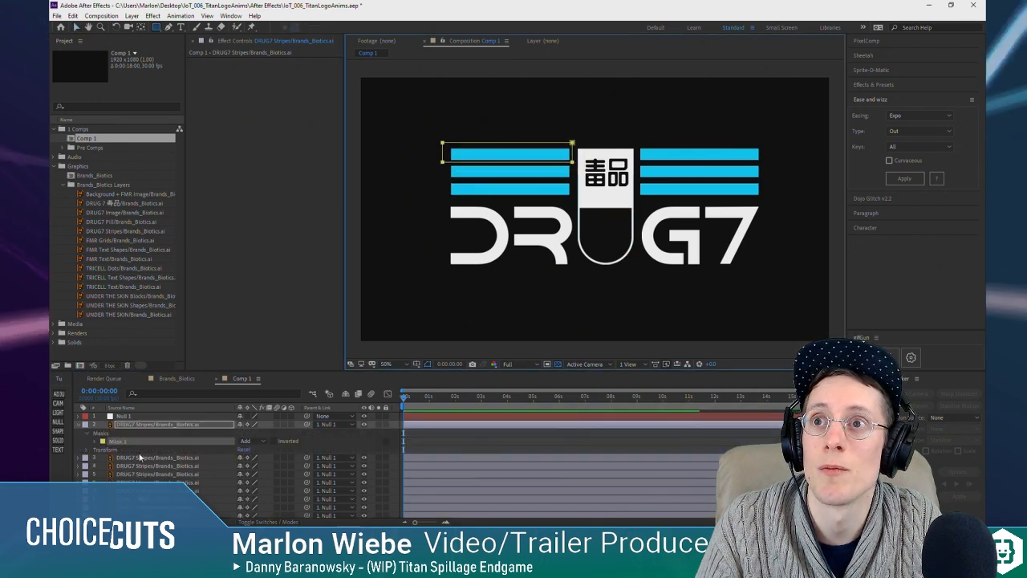
{"action": "left_click", "coordinate": [160, 457]}
{"action": "left_click_drag", "start_coordinate": [445, 164], "coordinate": [575, 183]}
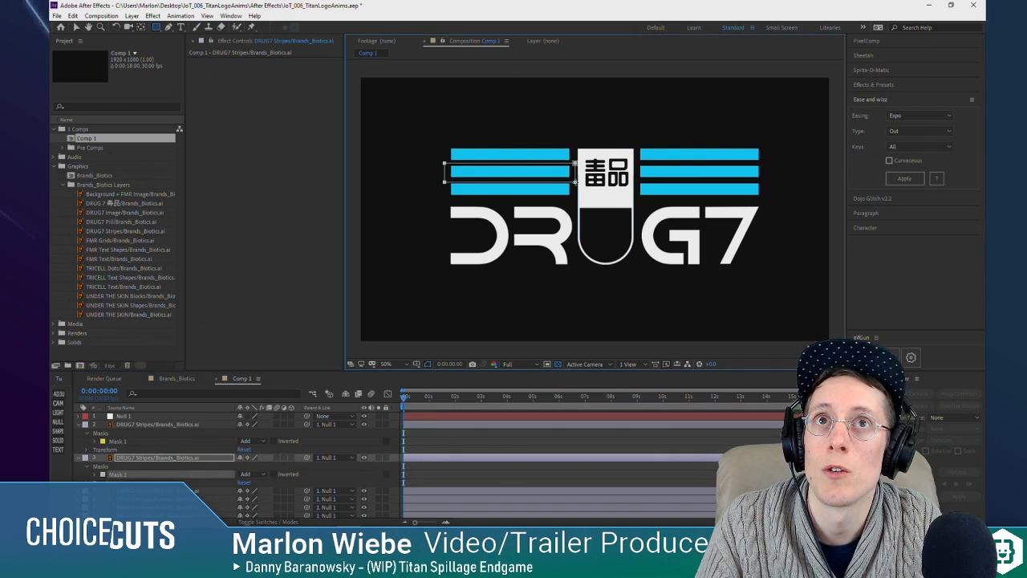
{"action": "left_click", "coordinate": [160, 490]}
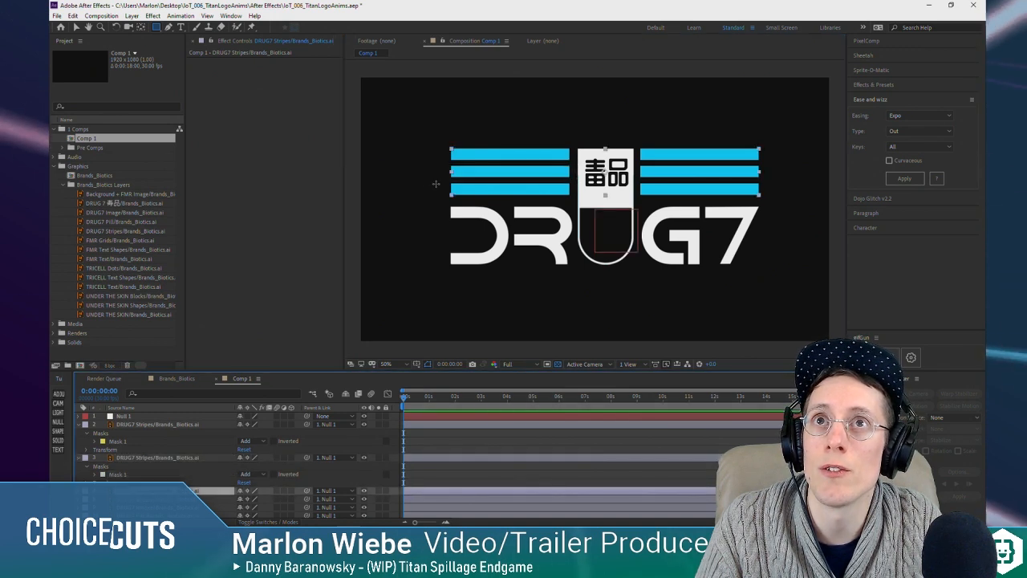
{"action": "left_click_drag", "start_coordinate": [442, 182], "coordinate": [560, 194]}
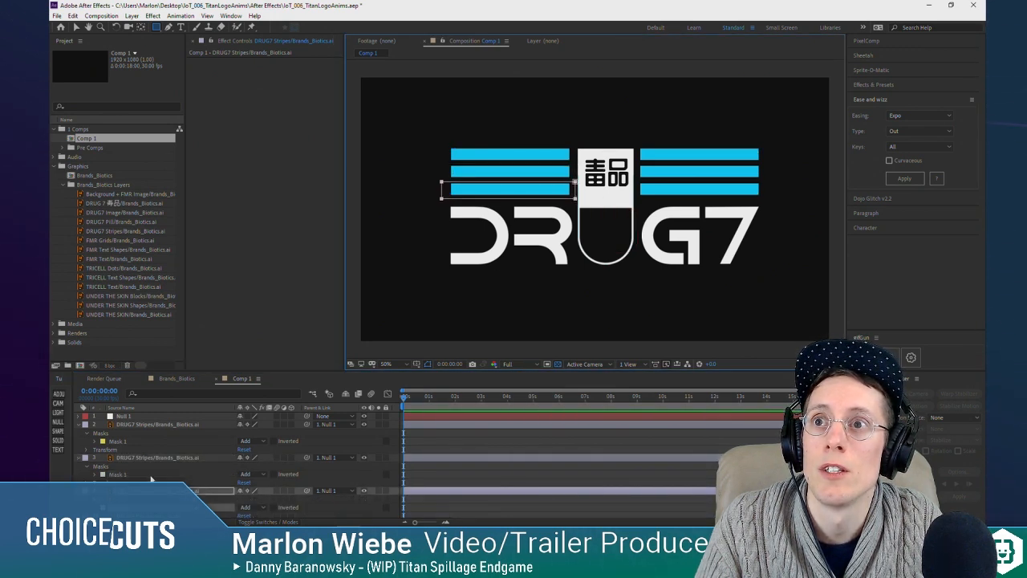
Step: Draw rectangular masks on the next three DRUG7 Stripes layers around the upper, middle and lower right-hand stripes respectively
{"action": "scroll", "coordinate": [164, 456], "scroll_direction": "down", "scroll_amount": 2}
{"action": "left_click", "coordinate": [159, 474]}
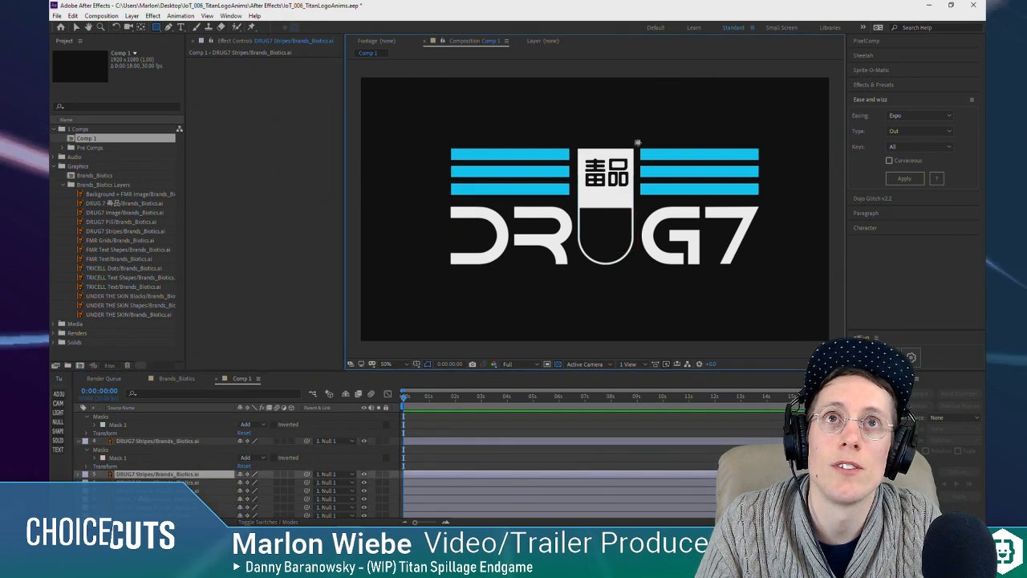
{"action": "left_click_drag", "start_coordinate": [637, 143], "coordinate": [770, 161]}
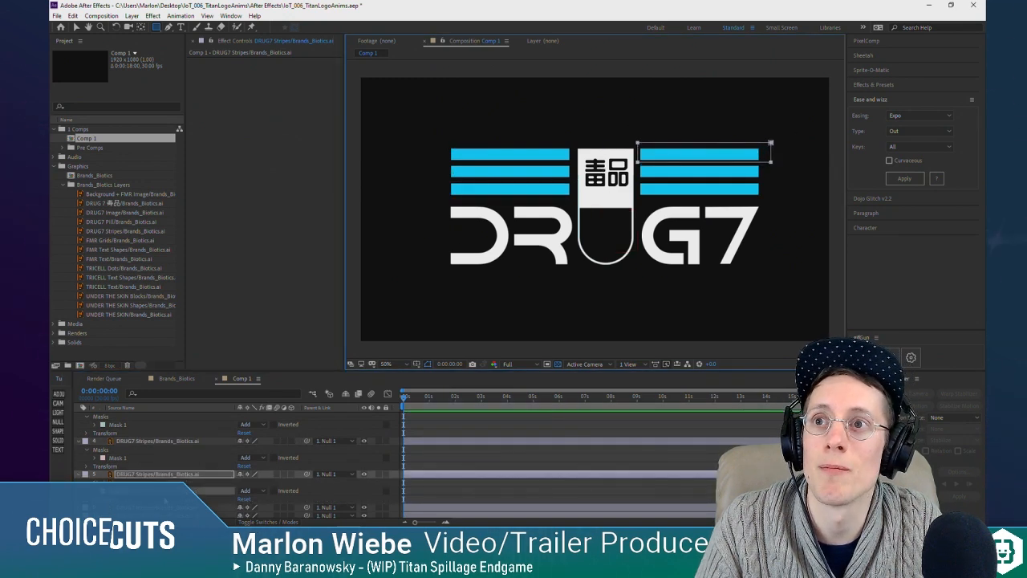
{"action": "key", "text": "ctrl+Down"}
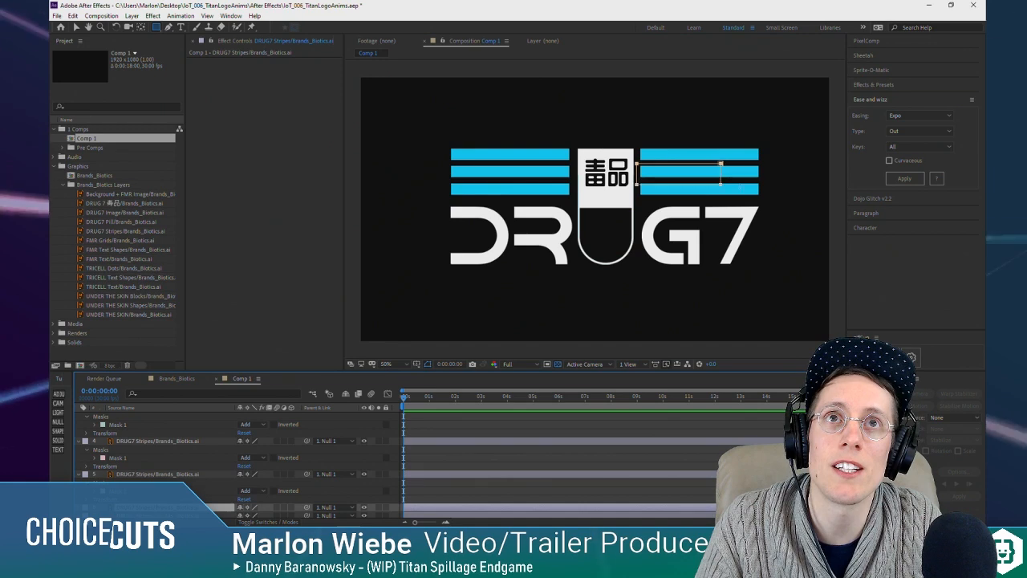
{"action": "left_click_drag", "start_coordinate": [639, 163], "coordinate": [767, 180]}
{"action": "key", "text": "ctrl+Down"}
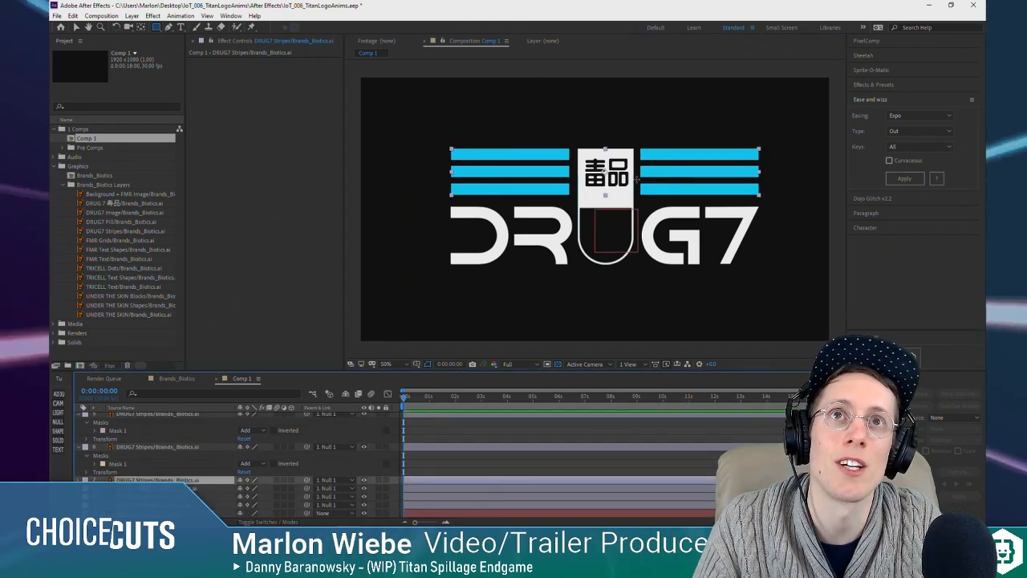
{"action": "left_click_drag", "start_coordinate": [639, 178], "coordinate": [772, 196]}
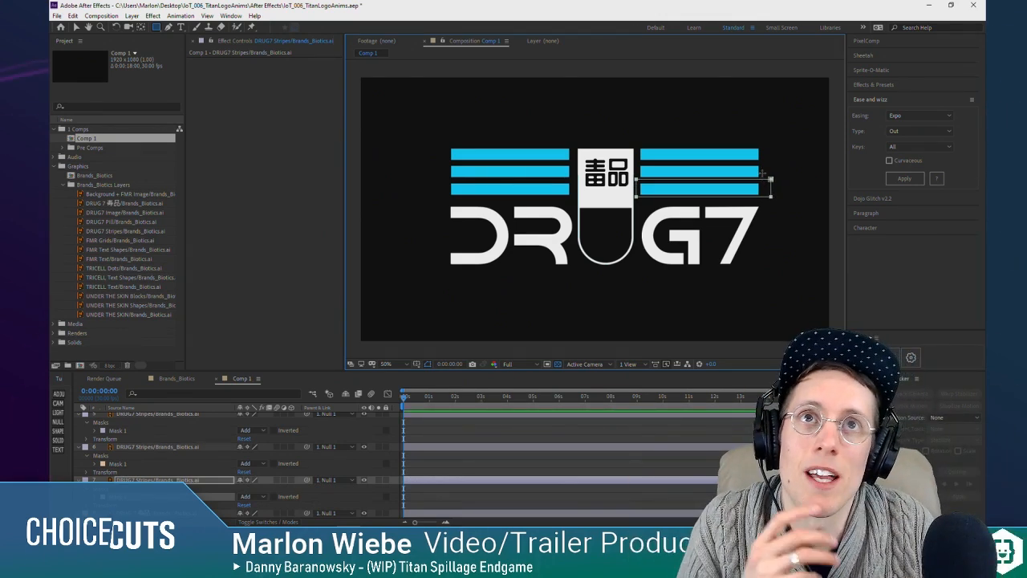
Step: Collapse the properties of all layers in Comp 1 and clear the layer selection
{"action": "scroll", "coordinate": [169, 467], "scroll_direction": "up", "scroll_amount": 1}
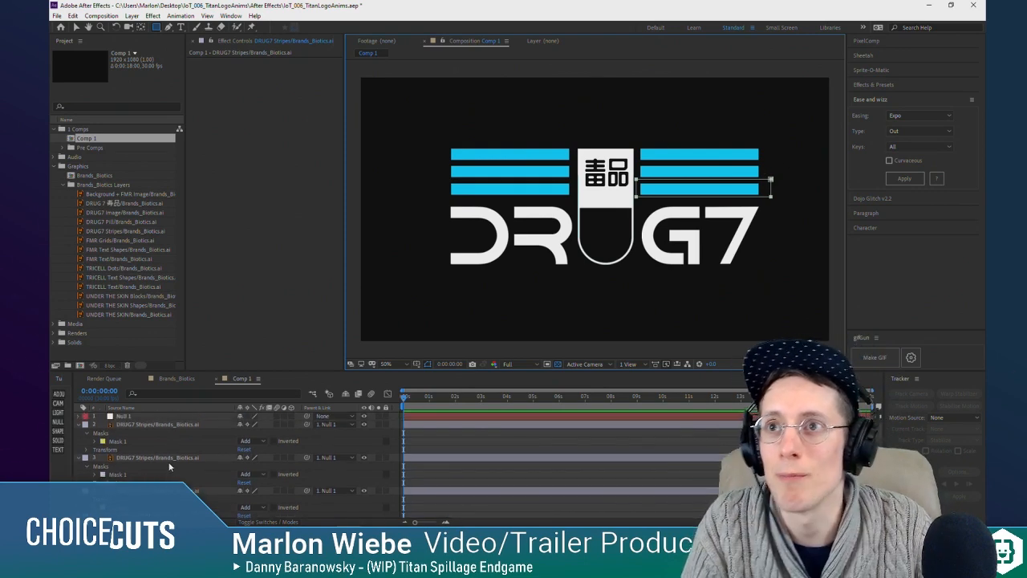
{"action": "left_click", "coordinate": [137, 424]}
{"action": "key", "text": "ctrl+a"}
{"action": "left_click", "coordinate": [79, 426]}
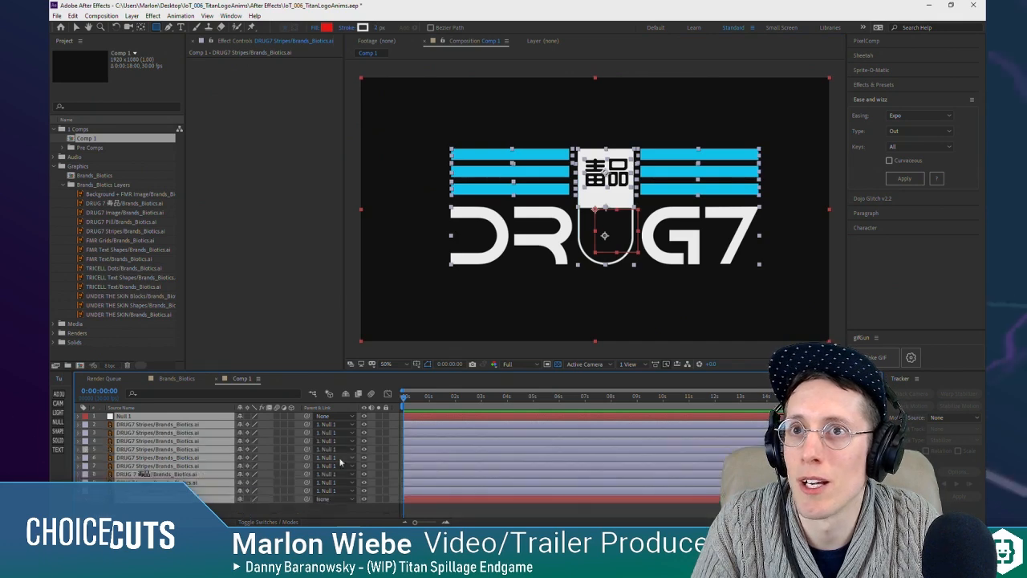
{"action": "left_click", "coordinate": [324, 511]}
Step: Move the anchor points of the upper and middle left-hand stripe layers to the middle of their right ends
{"action": "left_click", "coordinate": [142, 425]}
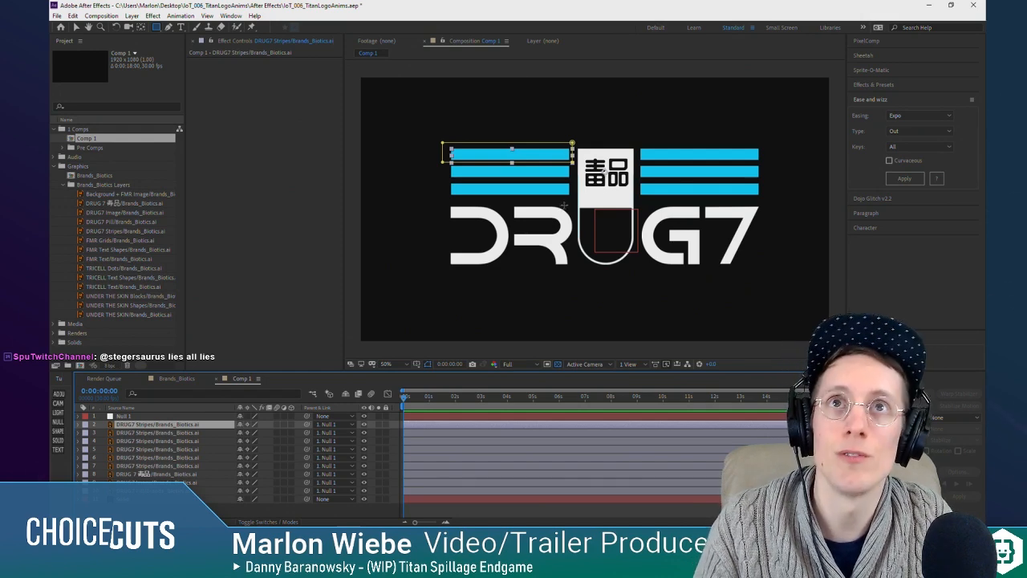
{"action": "key", "text": "y"}
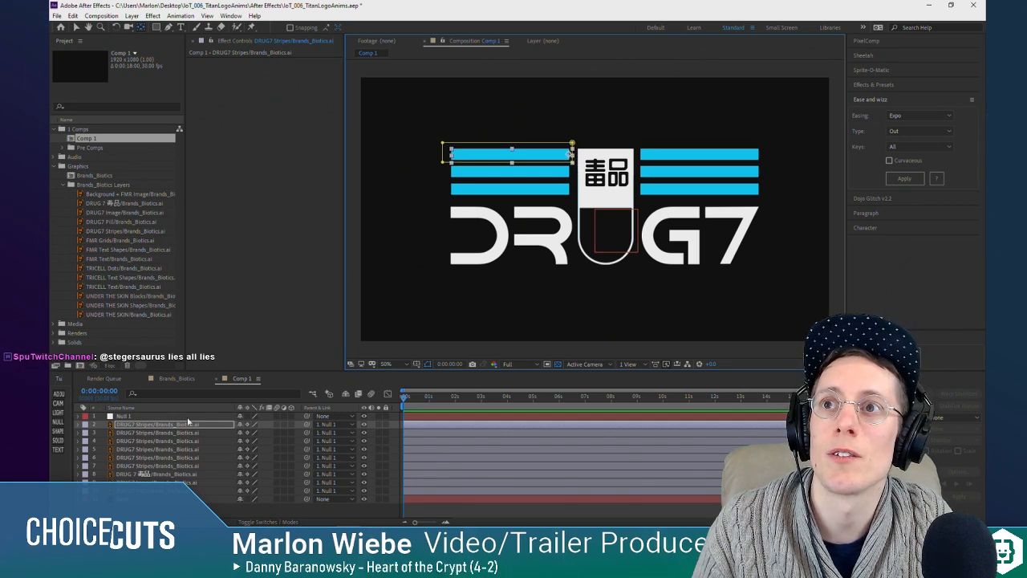
{"action": "left_click", "coordinate": [161, 431]}
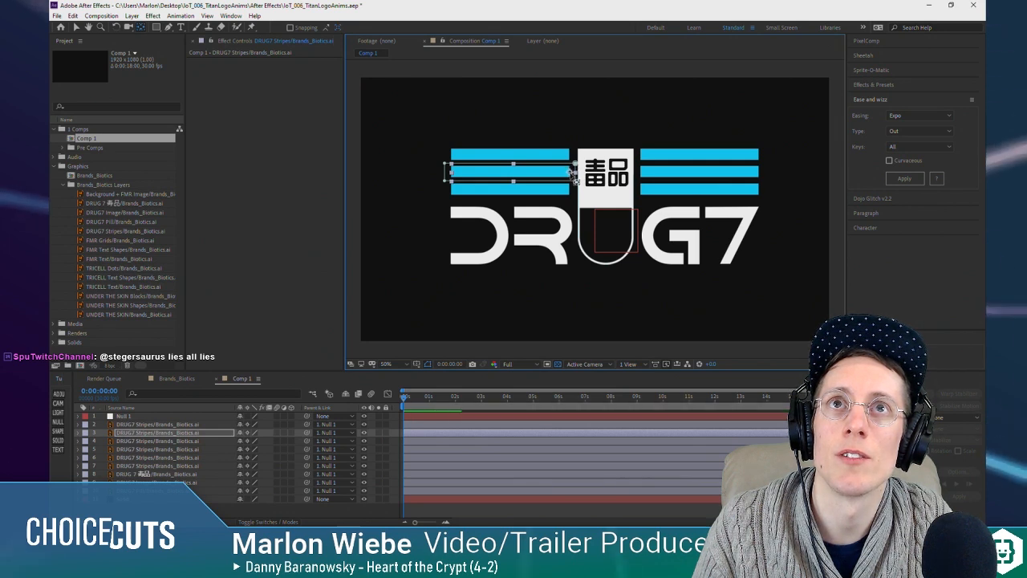
{"action": "scroll", "coordinate": [572, 175], "scroll_direction": "up", "scroll_amount": 4}
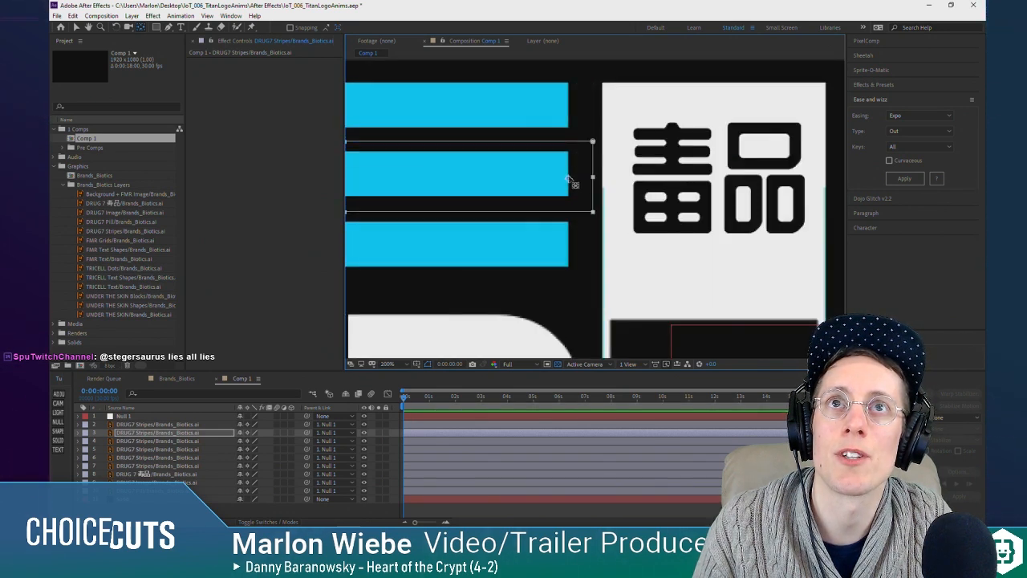
Step: Reveal the stripe layers' Anchor Point properties and move the lower left-hand stripe's anchor point to its right end
{"action": "left_click", "coordinate": [167, 425]}
{"action": "key", "text": "a"}
{"action": "left_click", "coordinate": [173, 441]}
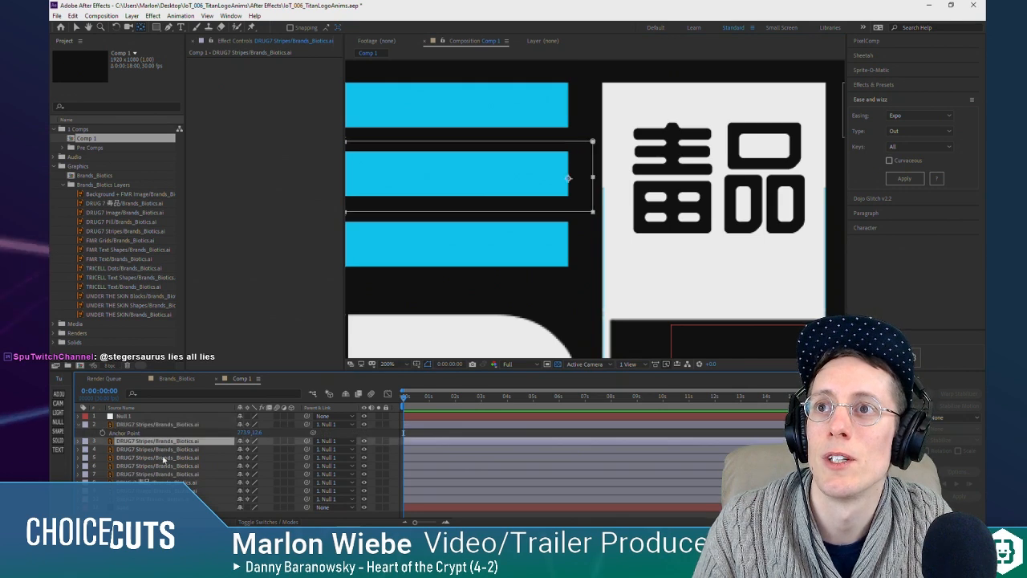
{"action": "key", "text": "a"}
{"action": "left_click", "coordinate": [177, 459]}
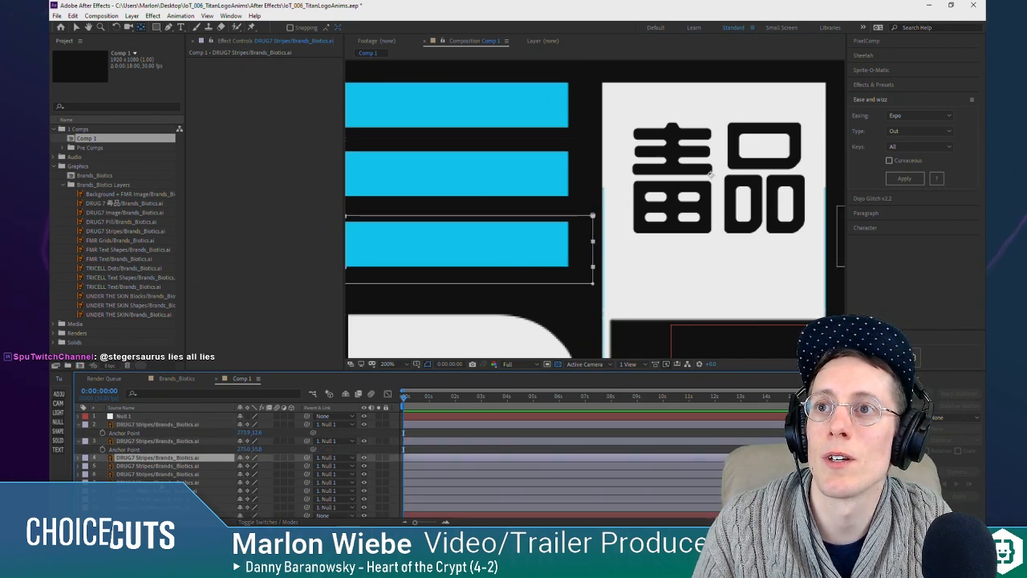
{"action": "key", "text": "a"}
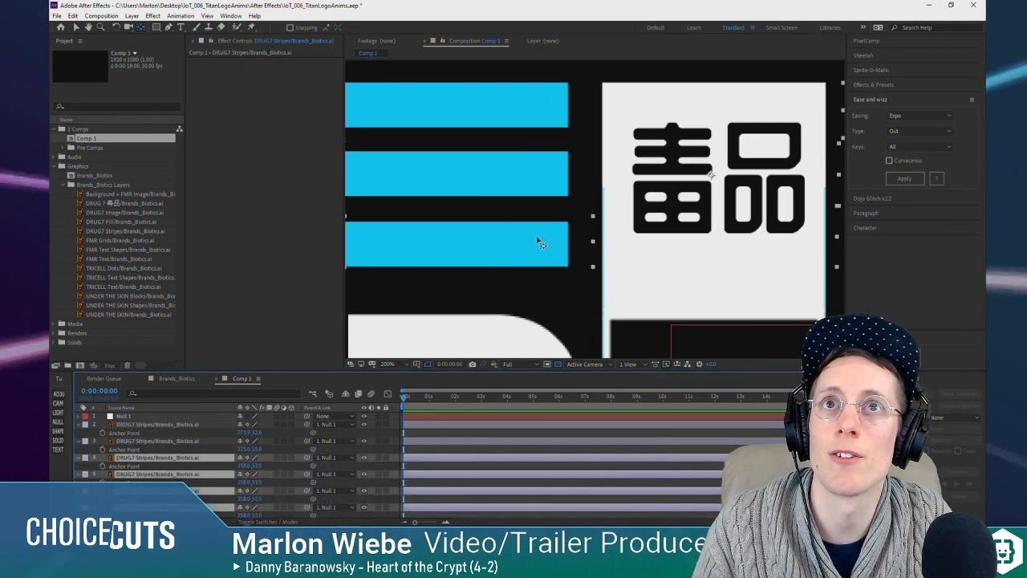
{"action": "key", "text": "v"}
{"action": "left_click", "coordinate": [159, 461]}
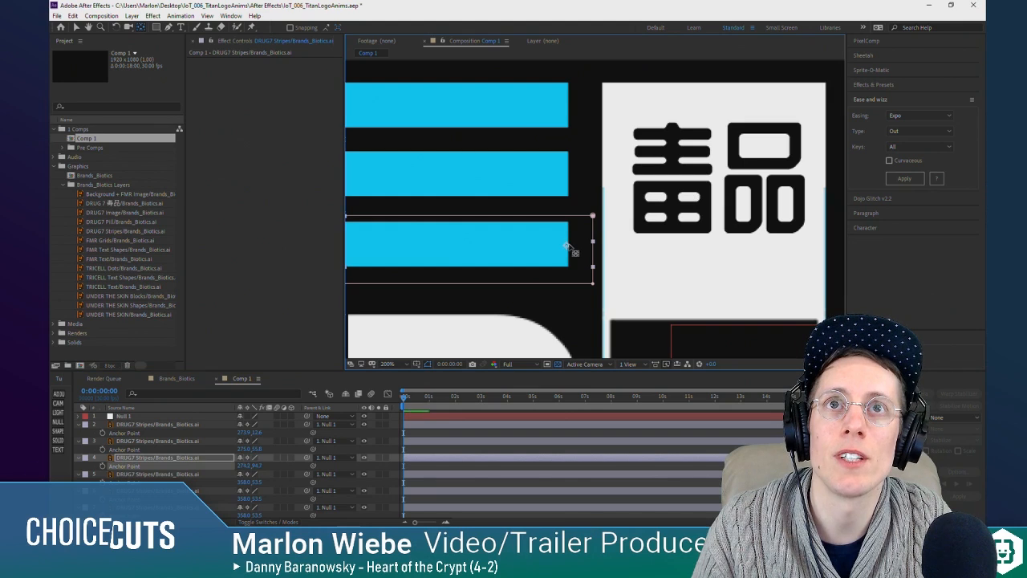
Step: Move the anchor points of the three right-hand stripe layers to the middle of their left ends
{"action": "left_click_drag", "start_coordinate": [628, 194], "coordinate": [232, 253]}
{"action": "left_click", "coordinate": [158, 478]}
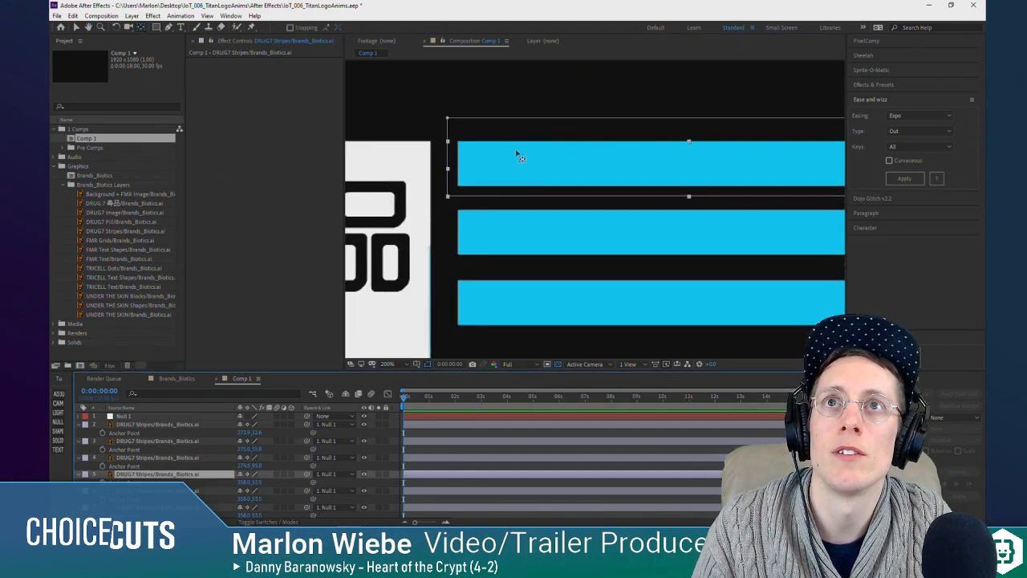
{"action": "left_click_drag", "start_coordinate": [457, 218], "coordinate": [508, 202]}
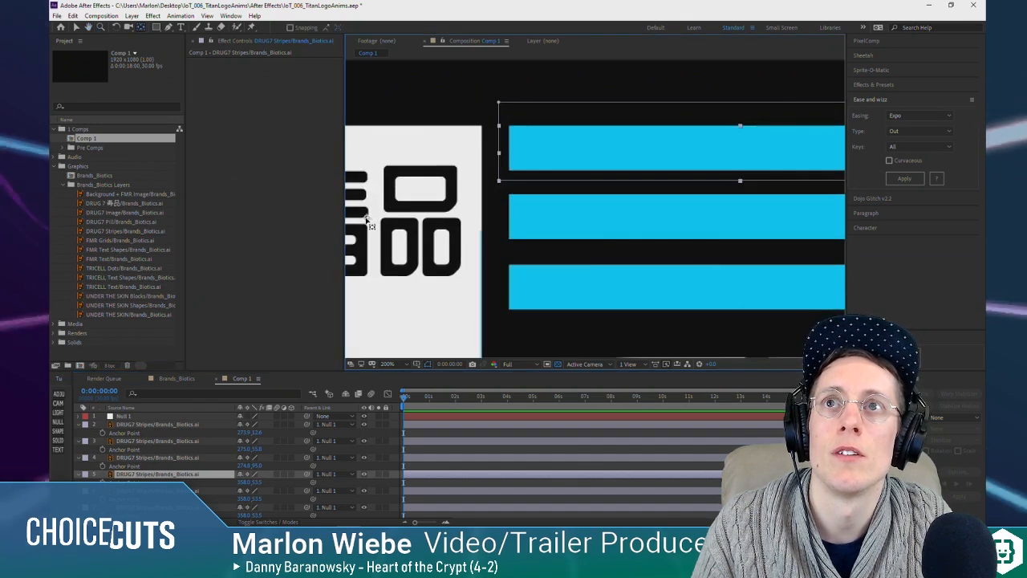
{"action": "left_click_drag", "start_coordinate": [512, 159], "coordinate": [514, 159]}
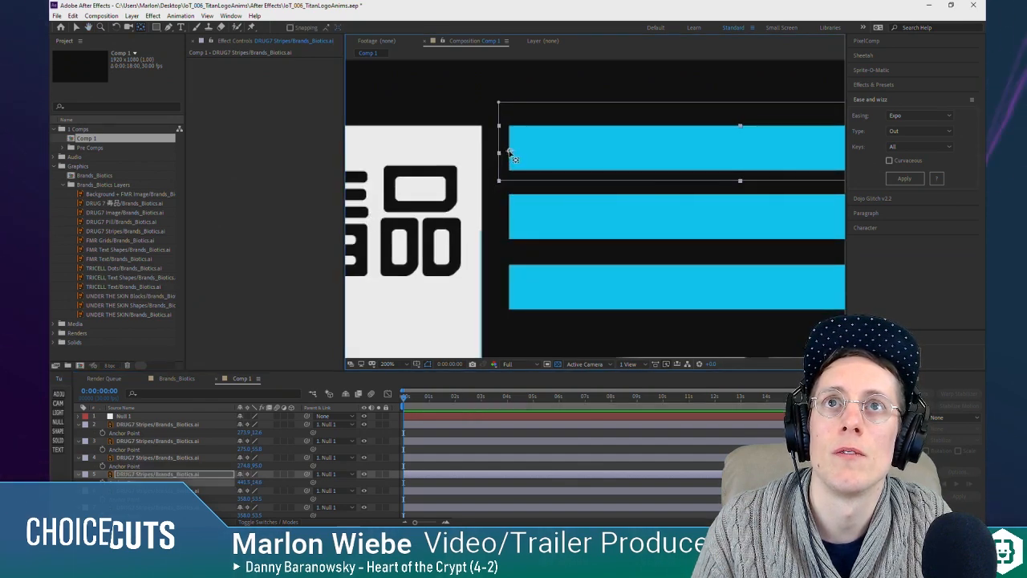
{"action": "left_click", "coordinate": [538, 225]}
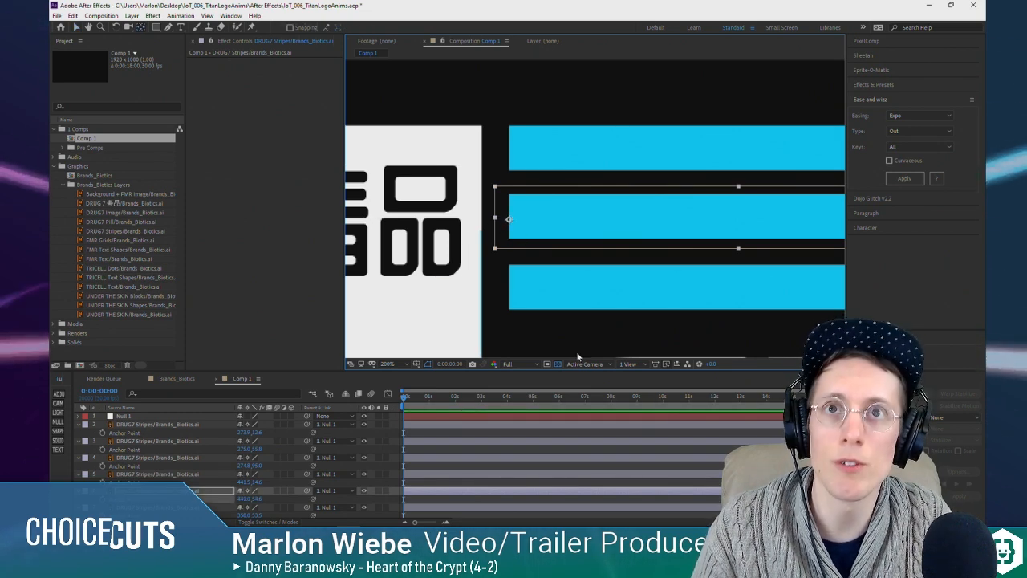
{"action": "left_click", "coordinate": [580, 302]}
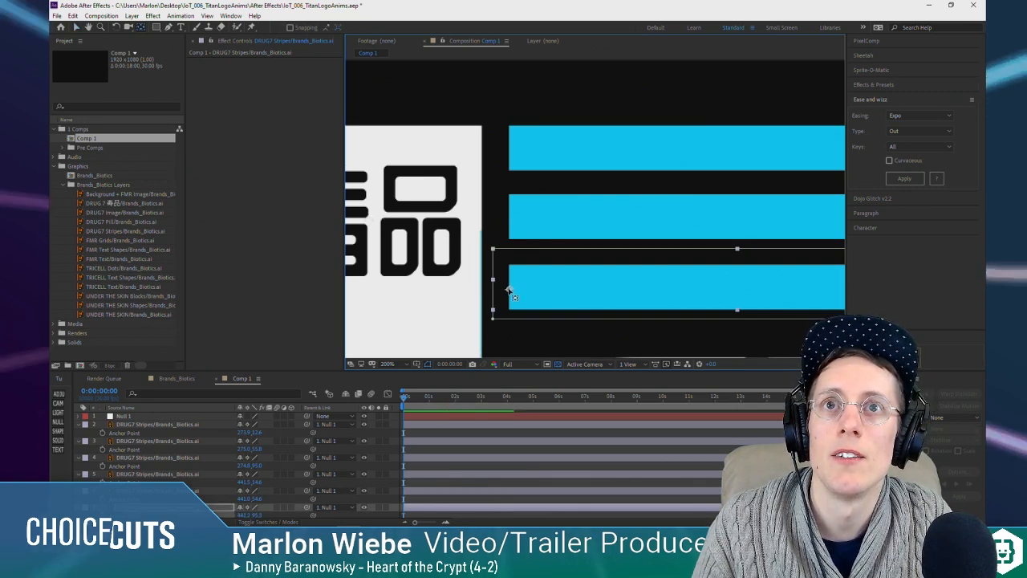
{"action": "key", "text": "comma"}
{"action": "key", "text": "comma"}
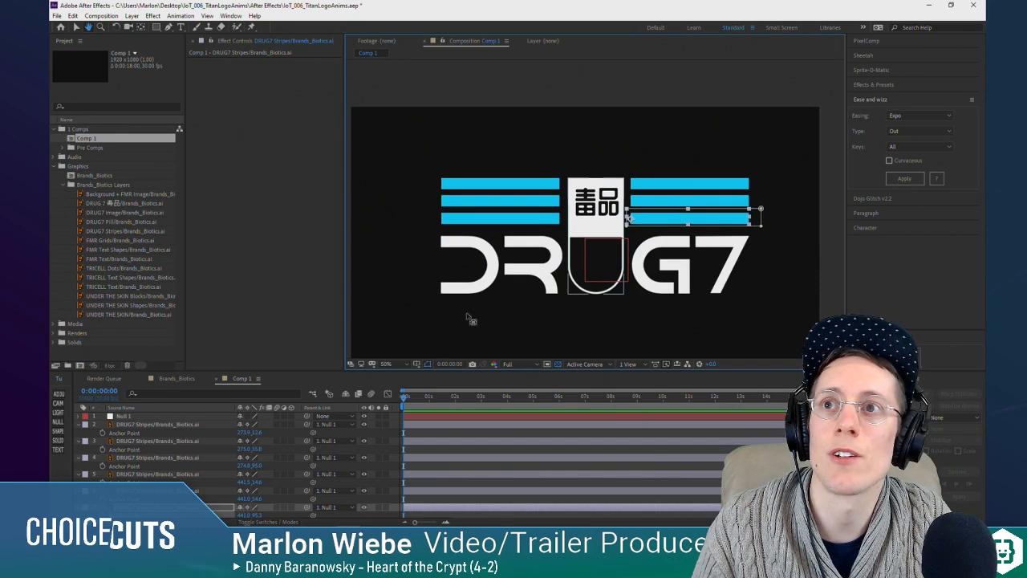
Step: Enlarge the timeline area and reveal the Scale property of all six DRUG7 Stripes layers
{"action": "left_click", "coordinate": [152, 424]}
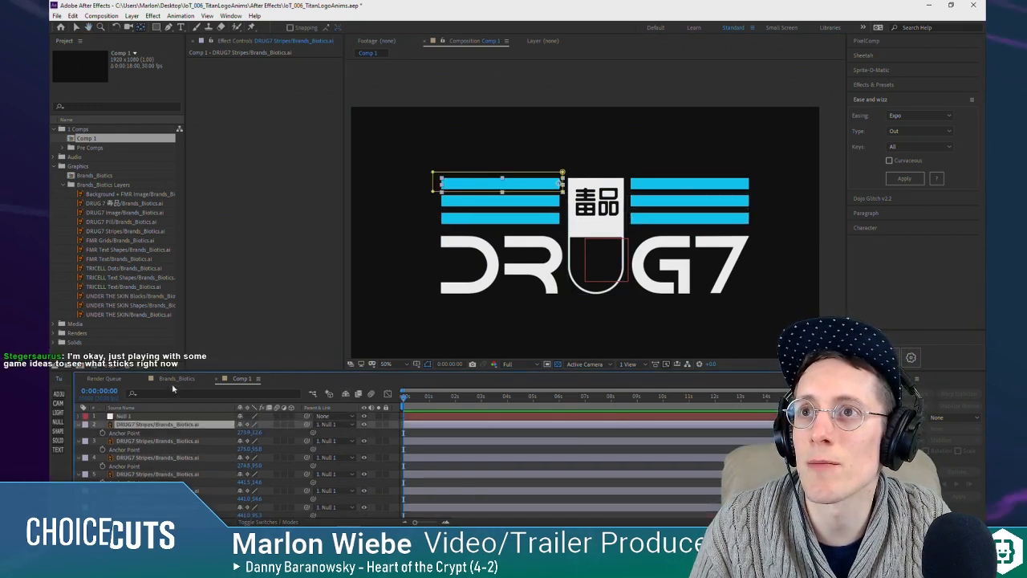
{"action": "left_click_drag", "start_coordinate": [180, 371], "coordinate": [184, 346]}
{"action": "key", "text": "space"}
{"action": "left_click_drag", "start_coordinate": [730, 219], "coordinate": [733, 190]}
{"action": "left_click", "coordinate": [149, 399]}
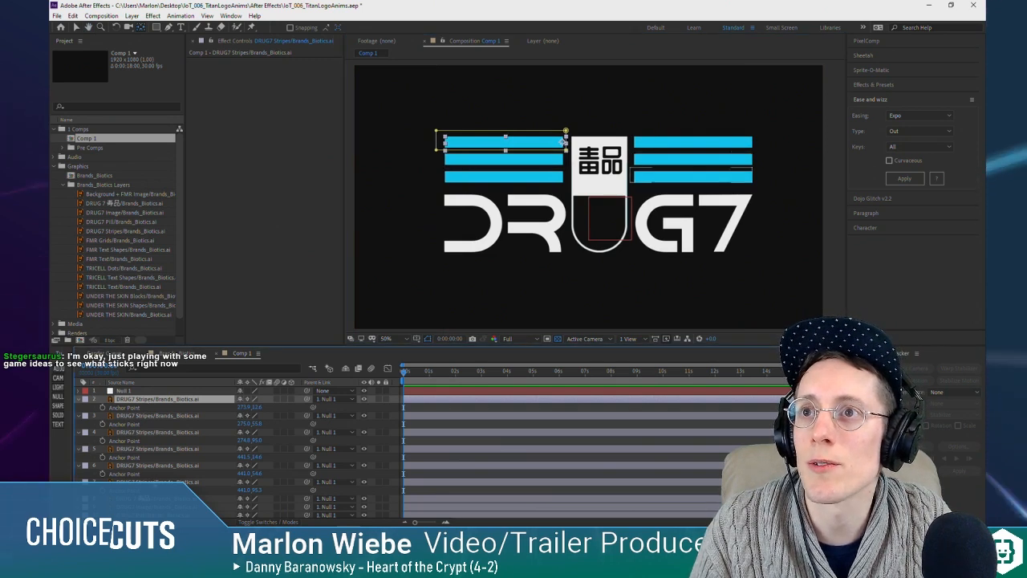
{"action": "left_click", "coordinate": [171, 481], "text": "shift"}
{"action": "key", "text": "s"}
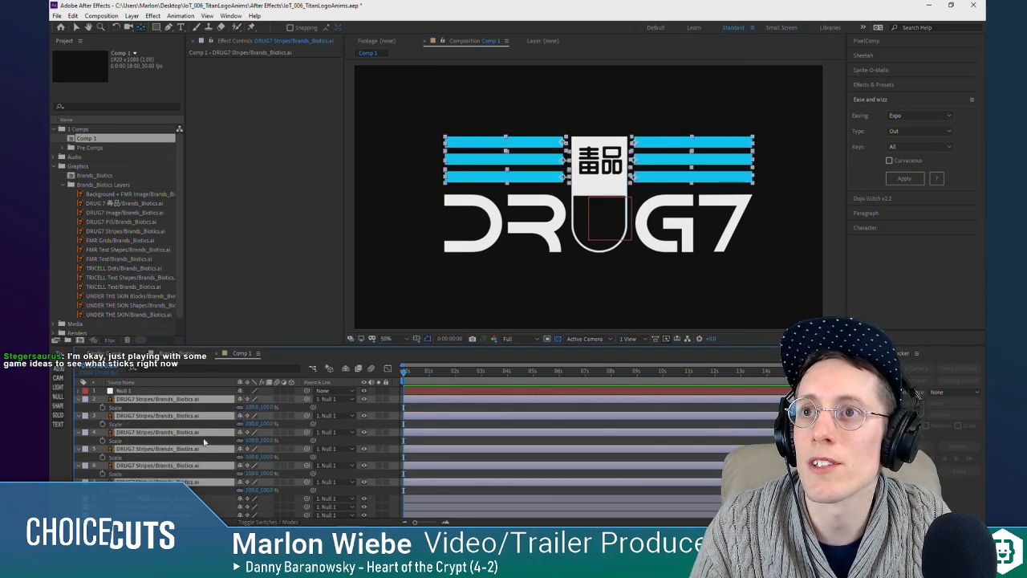
Step: Try widening the upper left-hand stripe to 109% and keyframing Scale on all six stripe layers, and undo these changes
{"action": "left_click", "coordinate": [157, 399]}
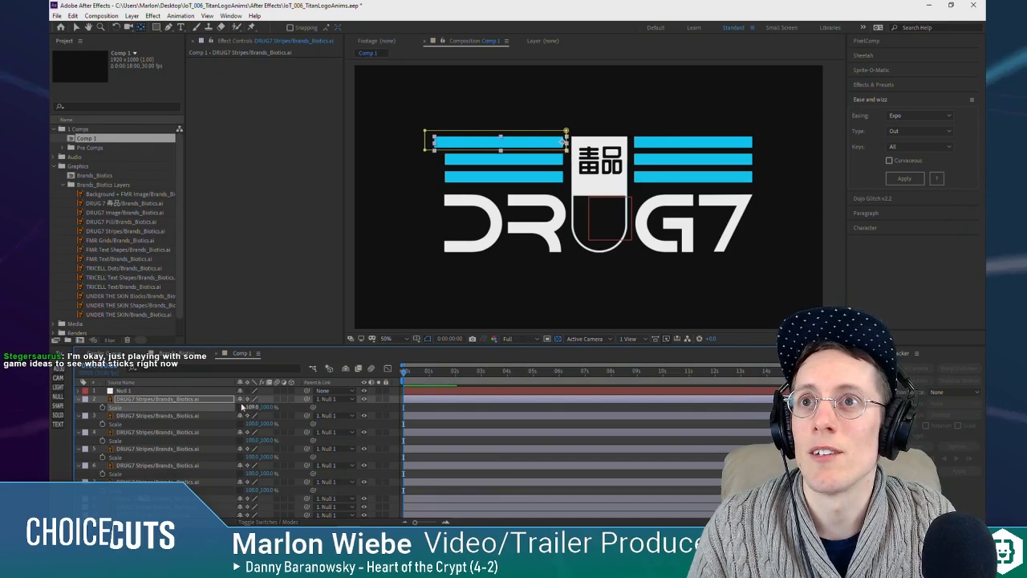
{"action": "left_click_drag", "start_coordinate": [252, 407], "coordinate": [248, 407]}
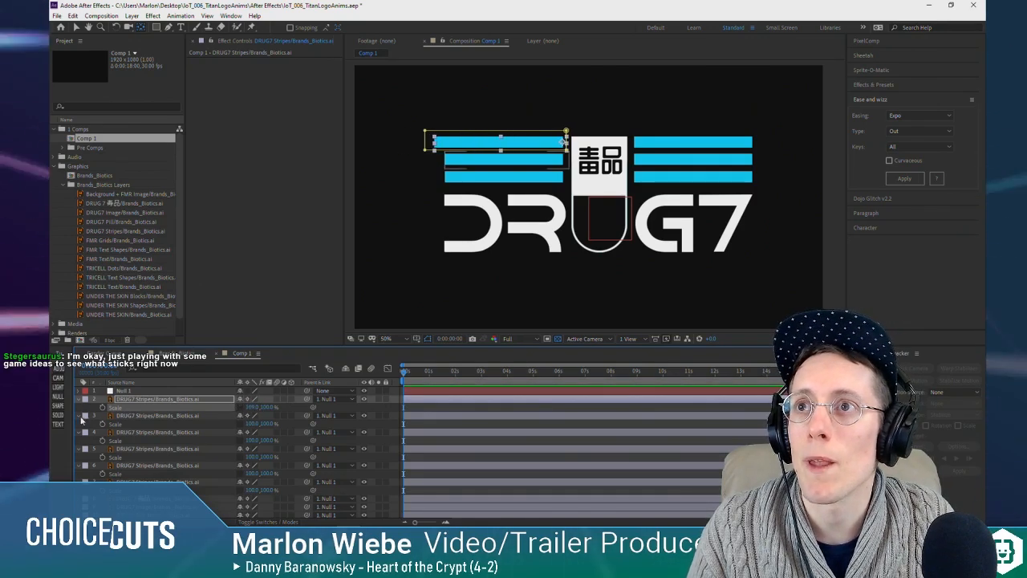
{"action": "left_click", "coordinate": [141, 399]}
{"action": "left_click", "coordinate": [144, 482], "text": "shift"}
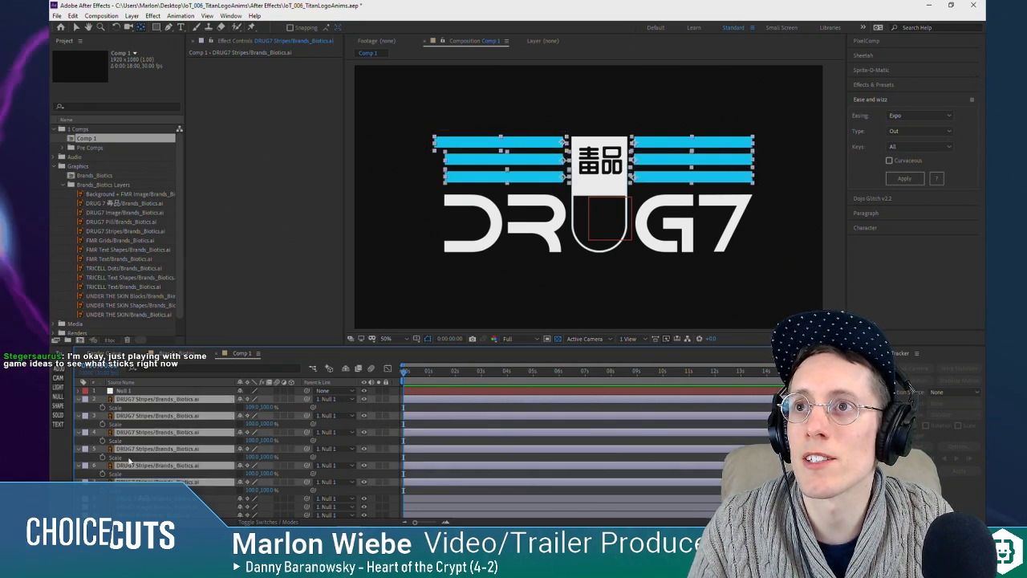
{"action": "left_click", "coordinate": [102, 408]}
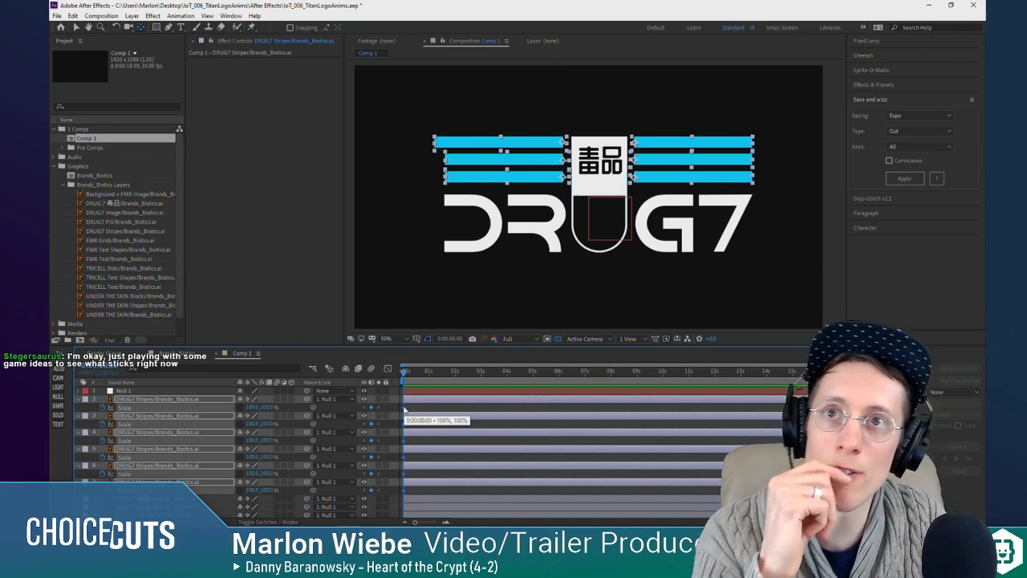
{"action": "key", "text": "ctrl+z"}
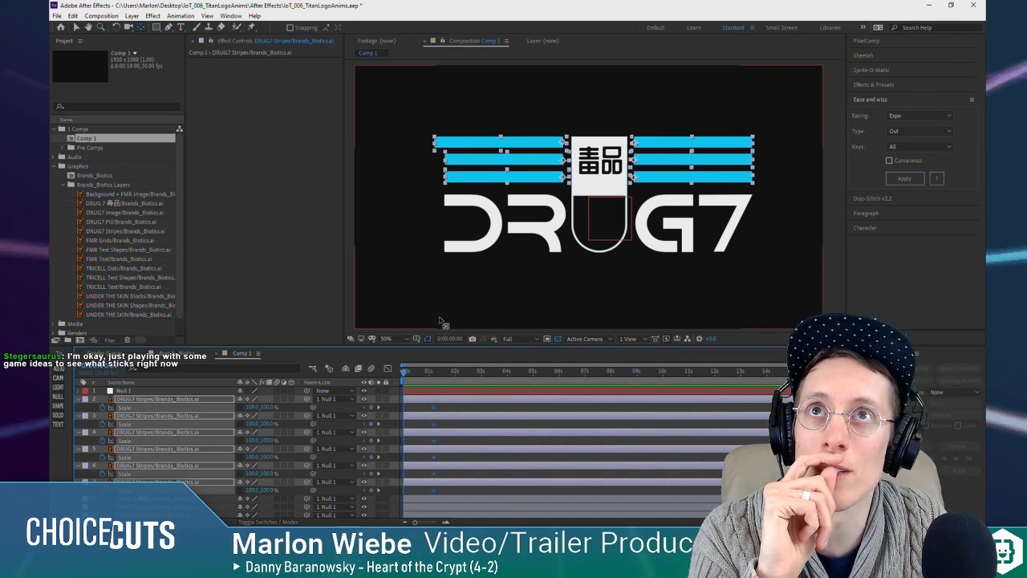
{"action": "left_click", "coordinate": [494, 410]}
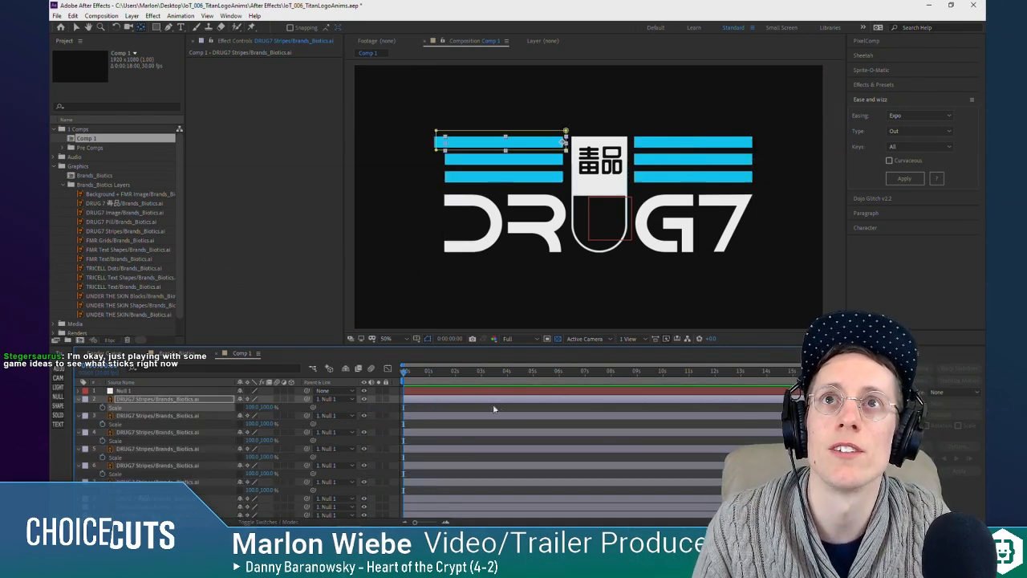
{"action": "left_click", "coordinate": [423, 412]}
Step: Set Scale keyframes for all six DRUG7 Stripes layers at 0:00:02:01 and return the playhead to the start
{"action": "left_click", "coordinate": [163, 399]}
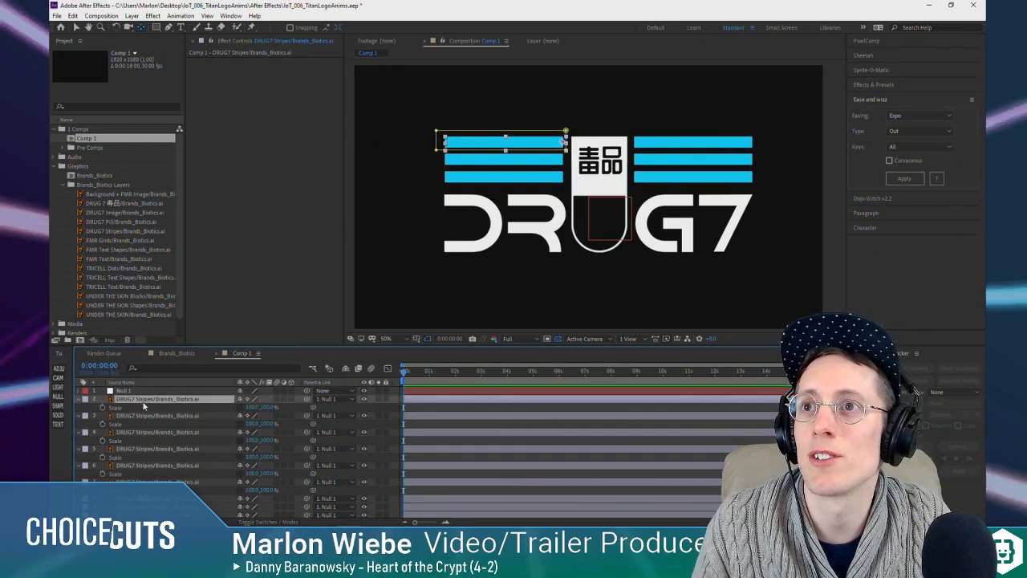
{"action": "left_click", "coordinate": [164, 482], "text": "shift"}
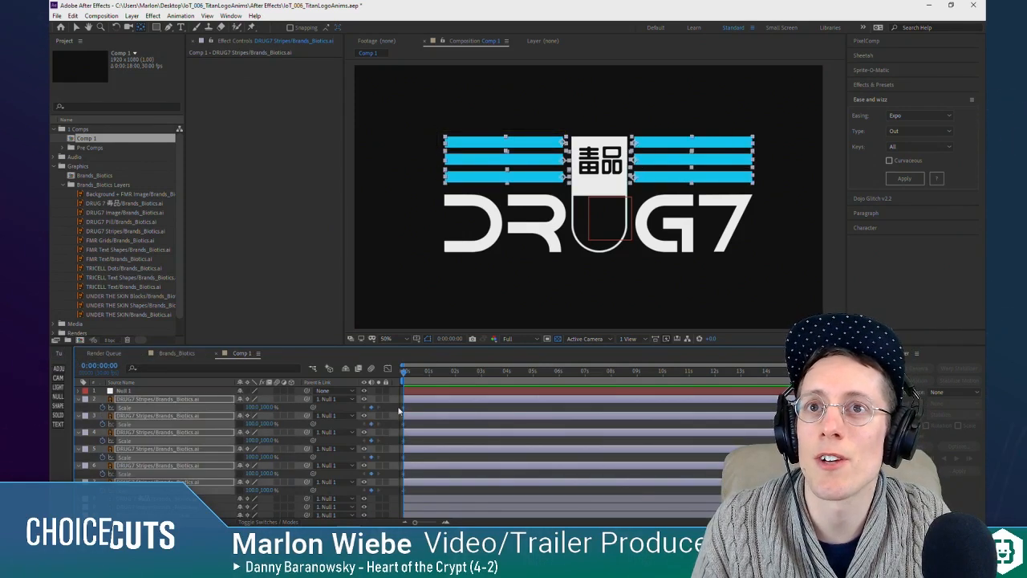
{"action": "key", "text": "space"}
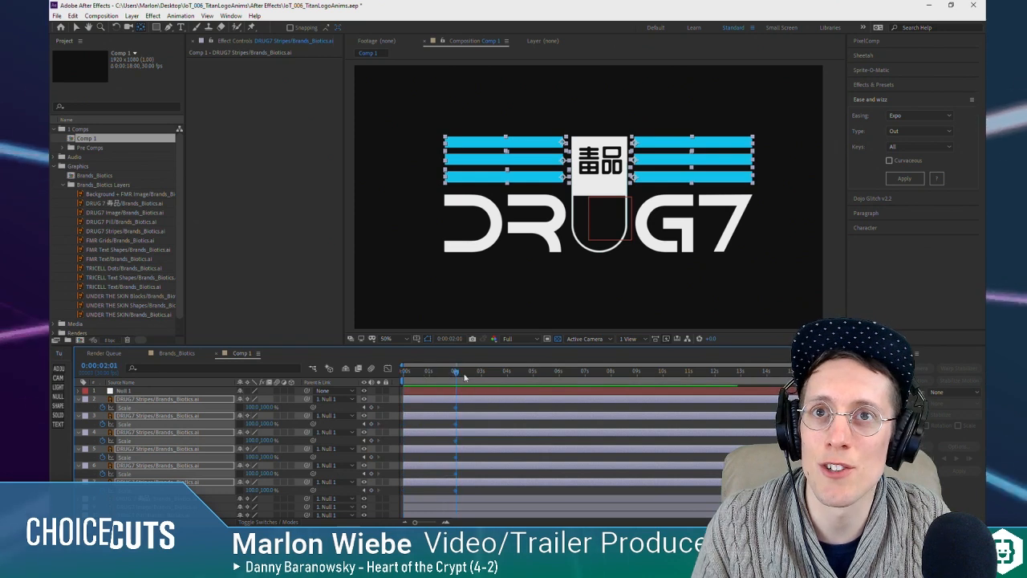
{"action": "key", "text": "space"}
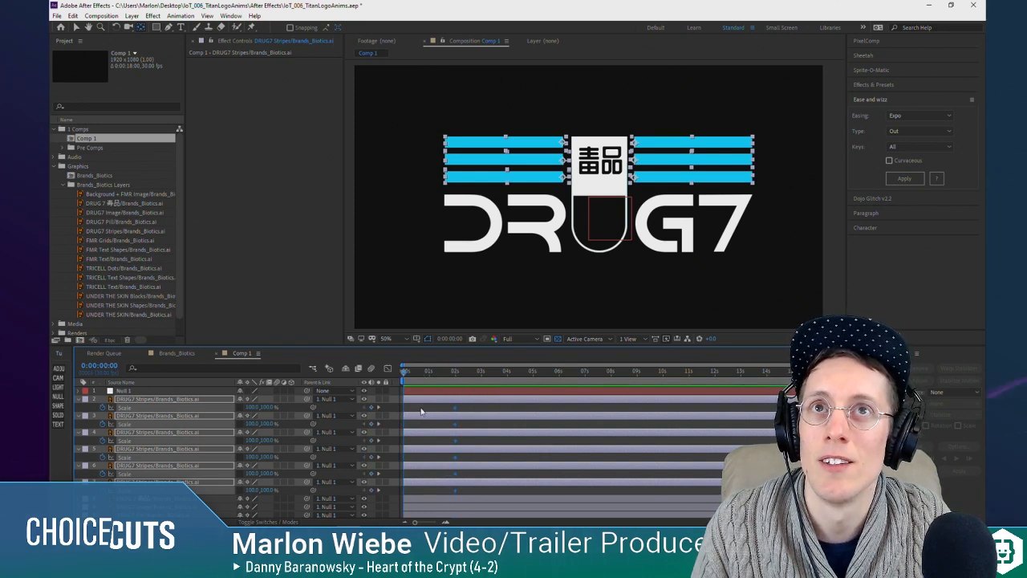
{"action": "left_click", "coordinate": [424, 409]}
{"action": "left_click", "coordinate": [158, 399]}
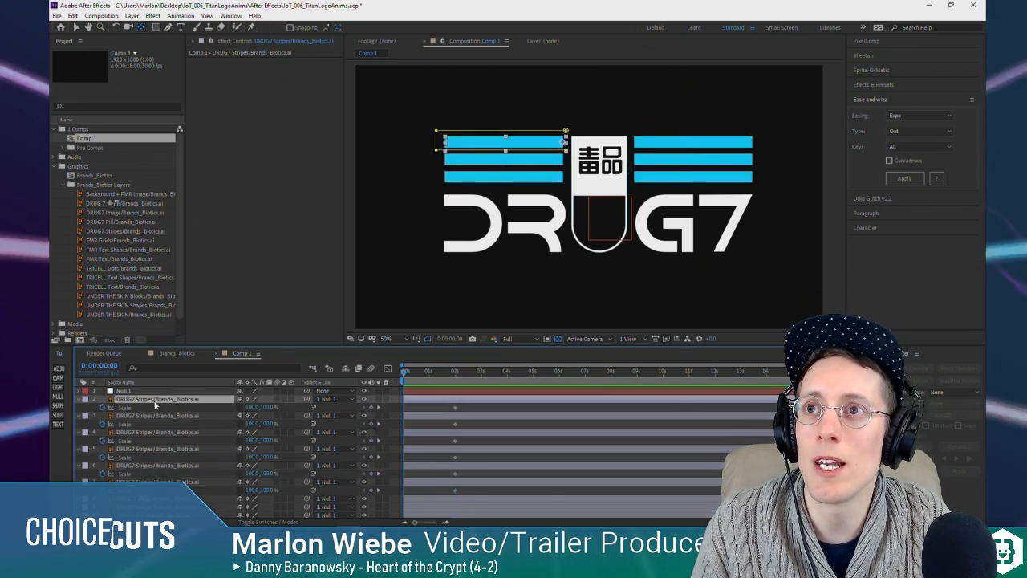
Step: Set the horizontal scale of all six DRUG7 Stripes layers to 0% at the start of the composition
{"action": "left_click", "coordinate": [157, 482], "text": "shift"}
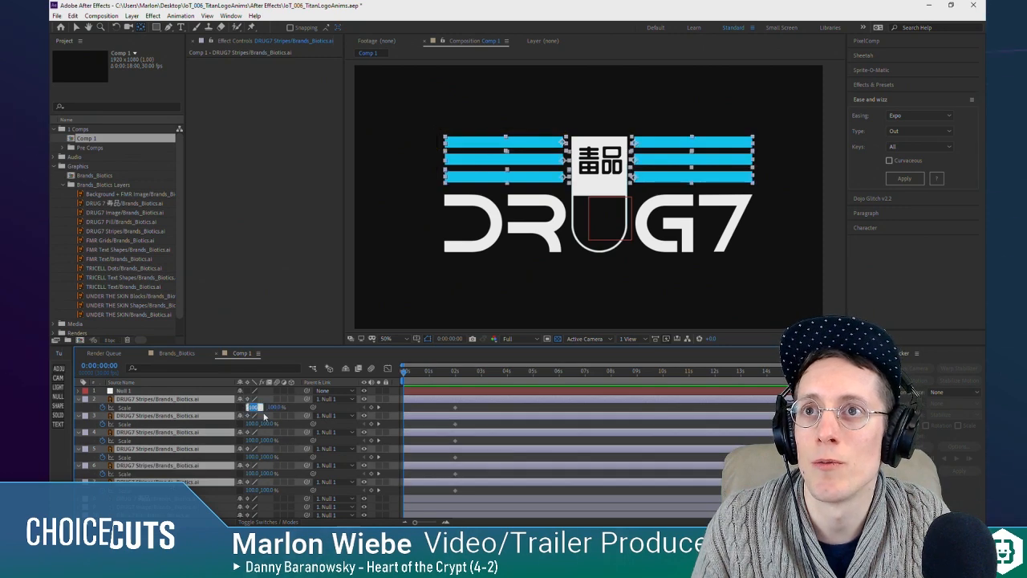
{"action": "type", "text": "0"}
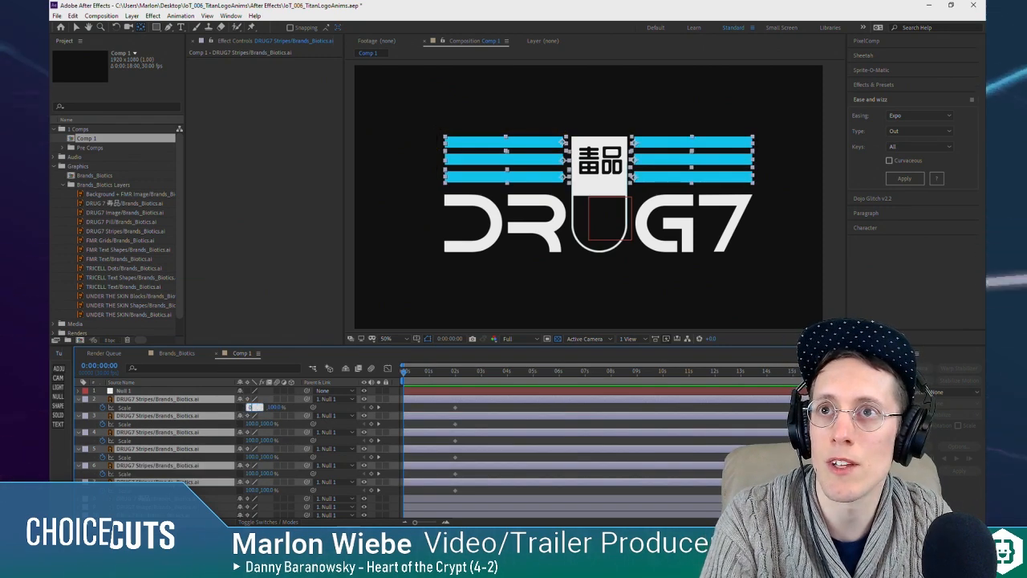
{"action": "left_click", "coordinate": [338, 406]}
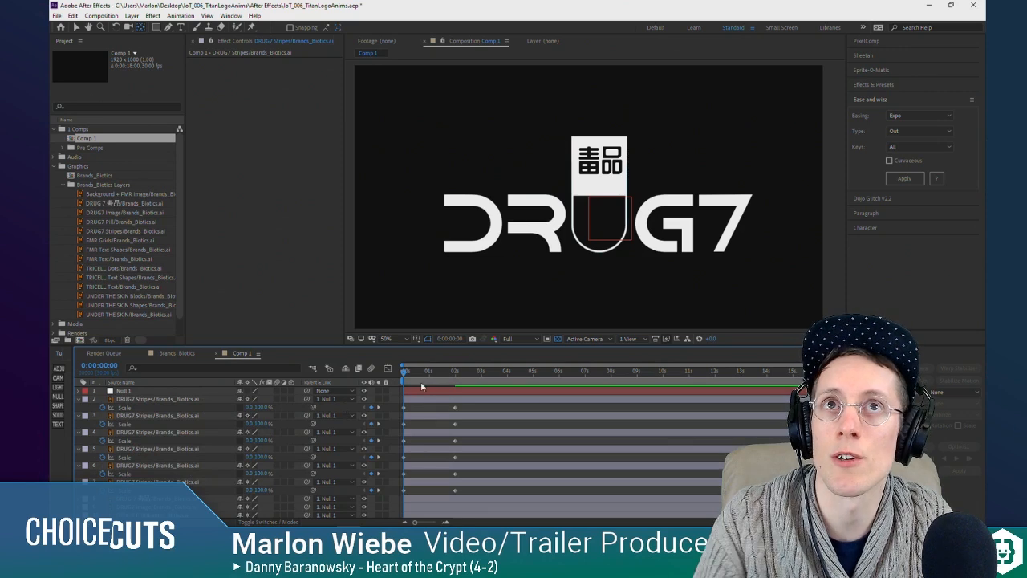
Step: Preview the stripes' scale animation by scrubbing and playing the first two seconds of the composition
{"action": "left_click_drag", "start_coordinate": [407, 380], "coordinate": [379, 384]}
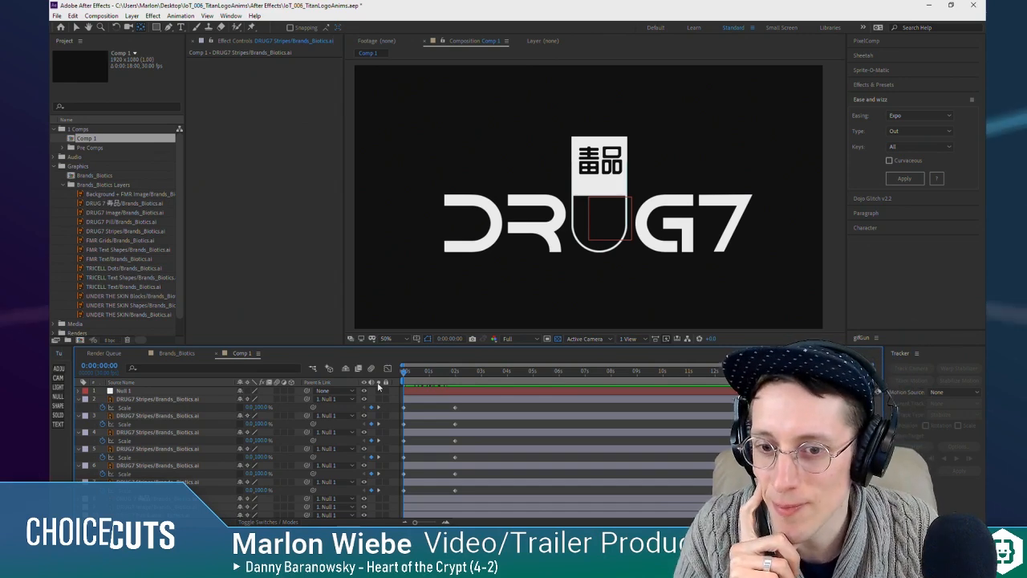
{"action": "left_click", "coordinate": [427, 371]}
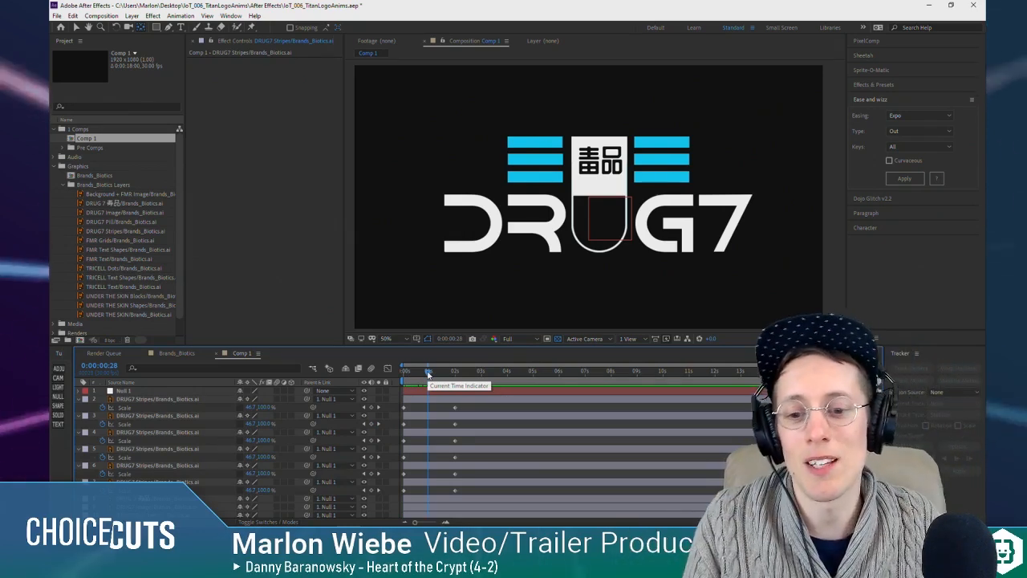
{"action": "left_click_drag", "start_coordinate": [428, 374], "coordinate": [287, 366]}
{"action": "left_click", "coordinate": [138, 400]}
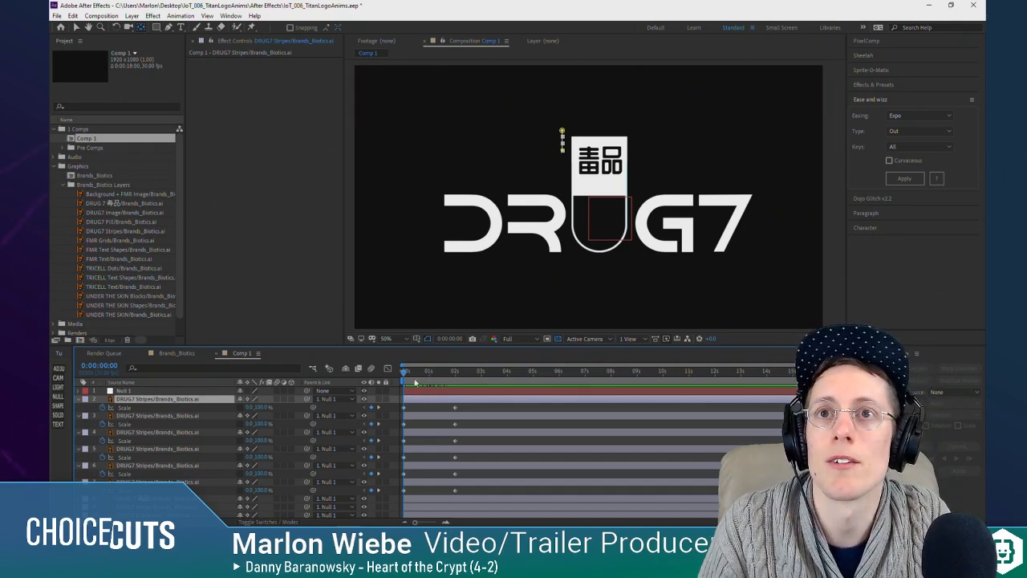
{"action": "key", "text": "space"}
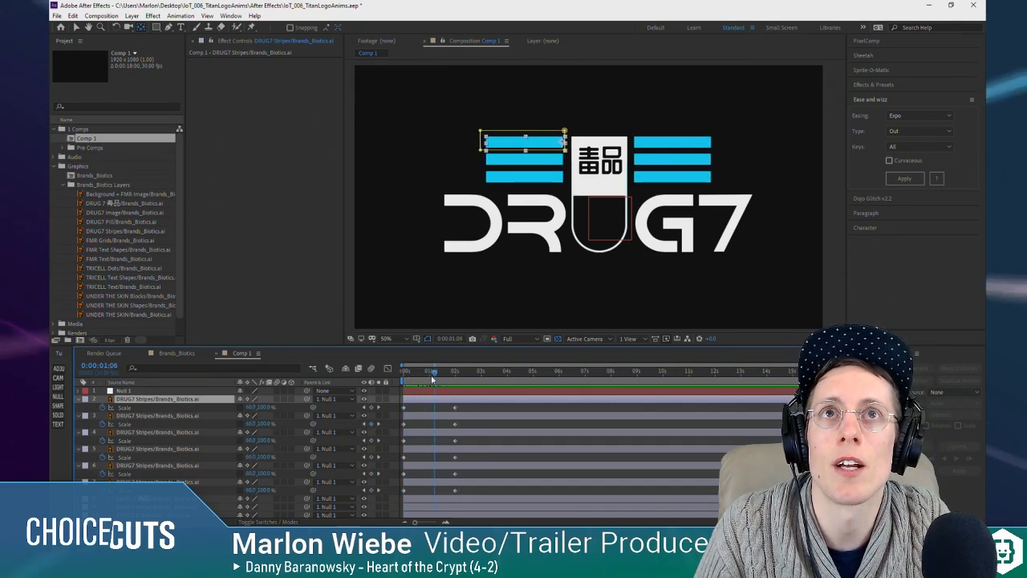
{"action": "key", "text": "space"}
{"action": "mouse_move", "coordinate": [397, 384]}
{"action": "left_mouse_down"}
{"action": "mouse_move", "coordinate": [442, 377]}
{"action": "mouse_move", "coordinate": [412, 379]}
{"action": "left_mouse_up"}
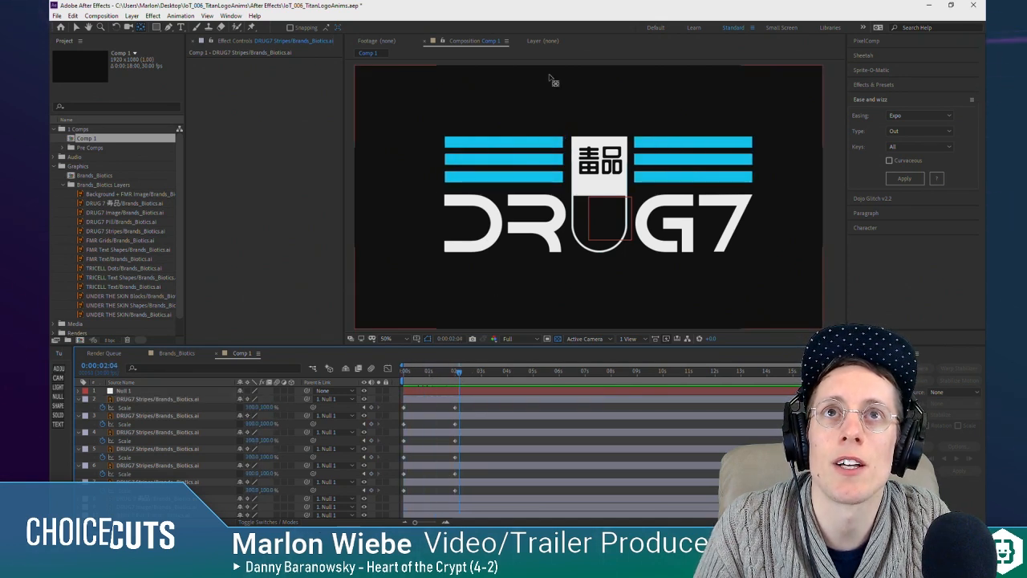
Step: Move the upper left-hand stripe layer's anchor point exactly onto the stripe's inner edge
{"action": "scroll", "coordinate": [562, 144], "scroll_direction": "up", "scroll_amount": 5}
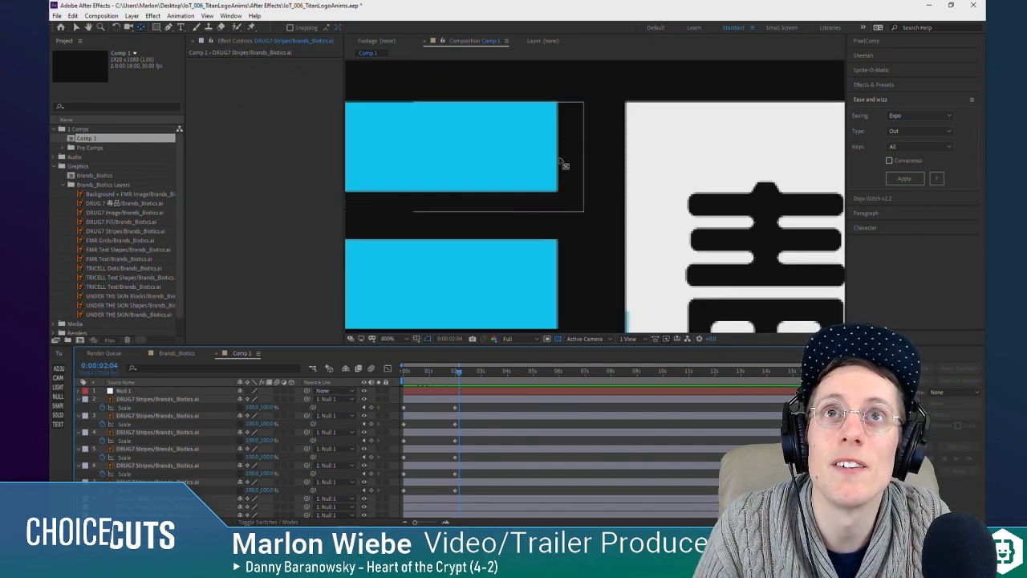
{"action": "left_click", "coordinate": [436, 398]}
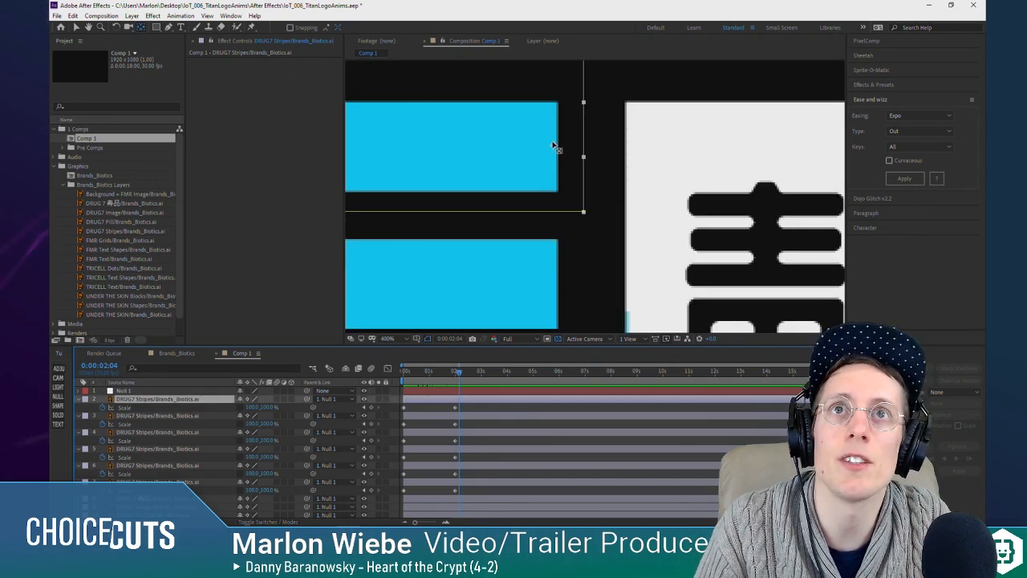
{"action": "left_click_drag", "start_coordinate": [553, 146], "coordinate": [558, 145]}
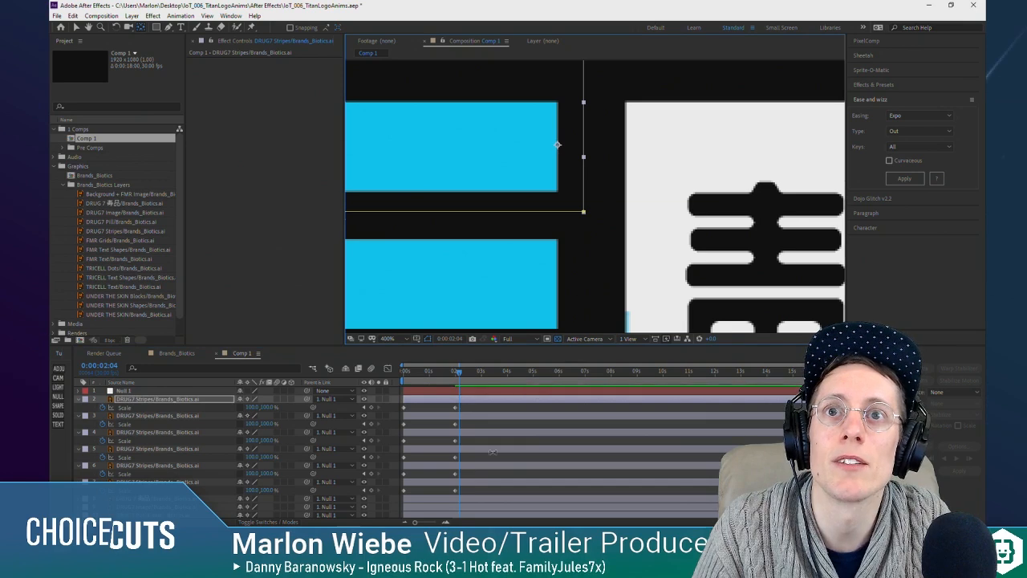
{"action": "left_click_drag", "start_coordinate": [456, 374], "coordinate": [424, 375]}
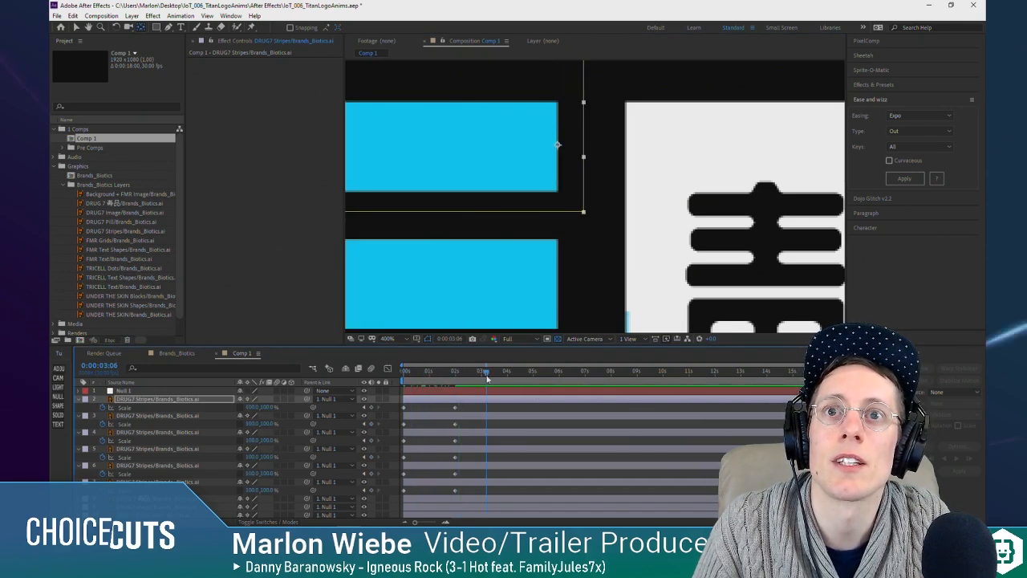
{"action": "scroll", "coordinate": [486, 378], "scroll_direction": "down", "scroll_amount": 1}
{"action": "scroll", "coordinate": [555, 217], "scroll_direction": "down", "scroll_amount": 5}
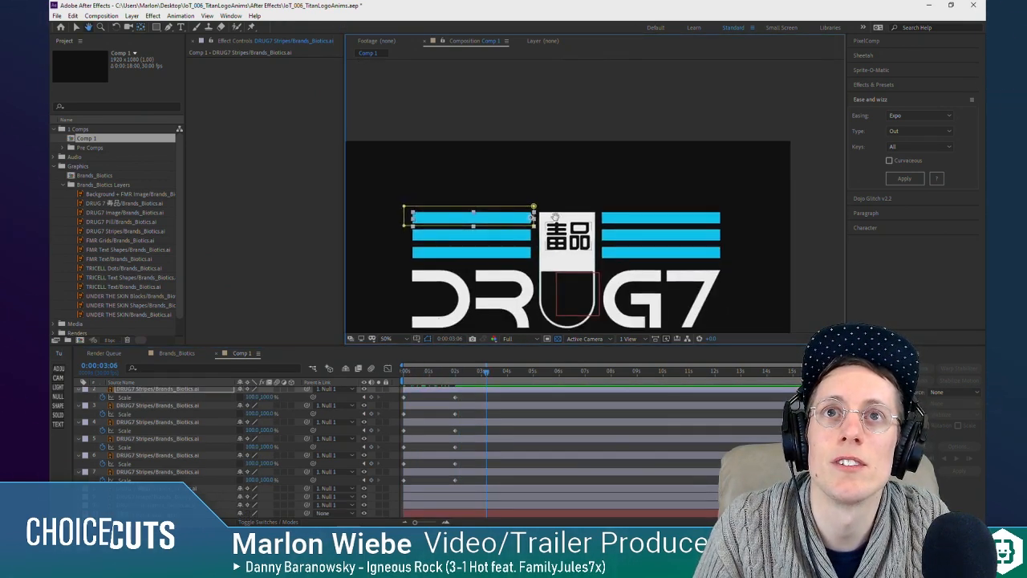
{"action": "left_click_drag", "start_coordinate": [555, 216], "coordinate": [559, 193]}
Step: Apply the Ease and Wizz Expo Out easing to the Scale keyframes of all six stripe layers
{"action": "key", "text": "Home"}
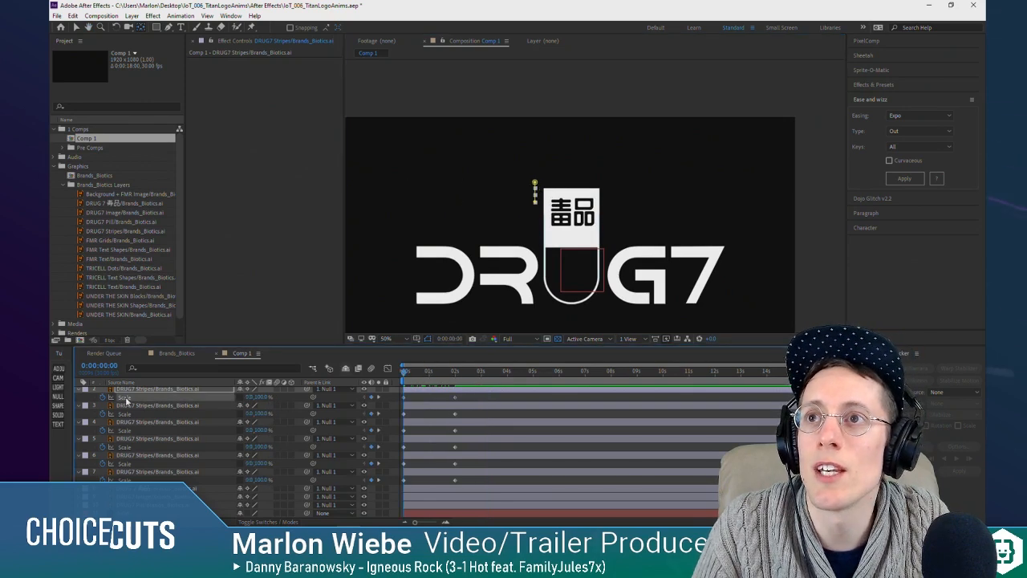
{"action": "left_click_drag", "start_coordinate": [126, 401], "coordinate": [135, 480]}
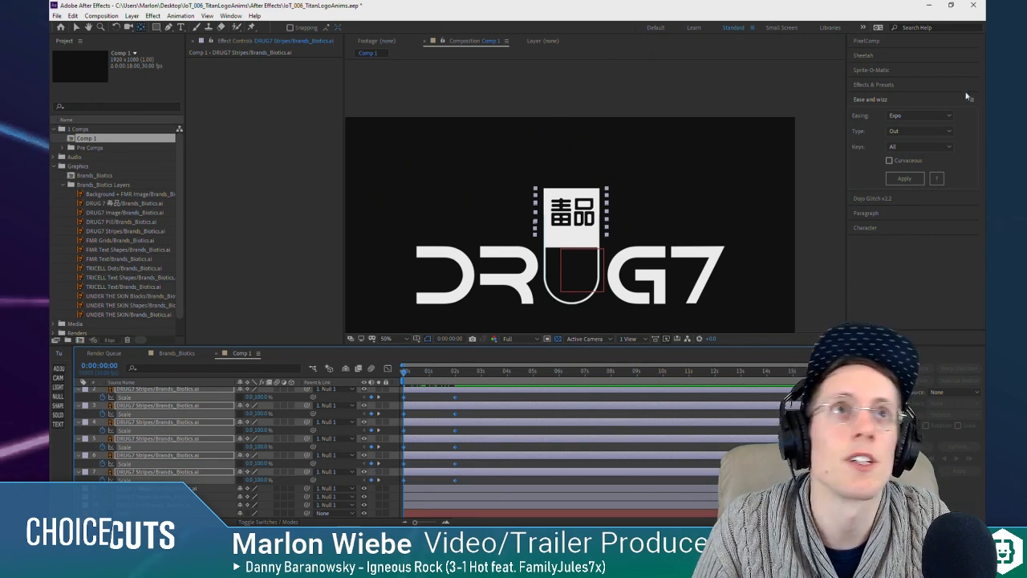
{"action": "left_click", "coordinate": [910, 183]}
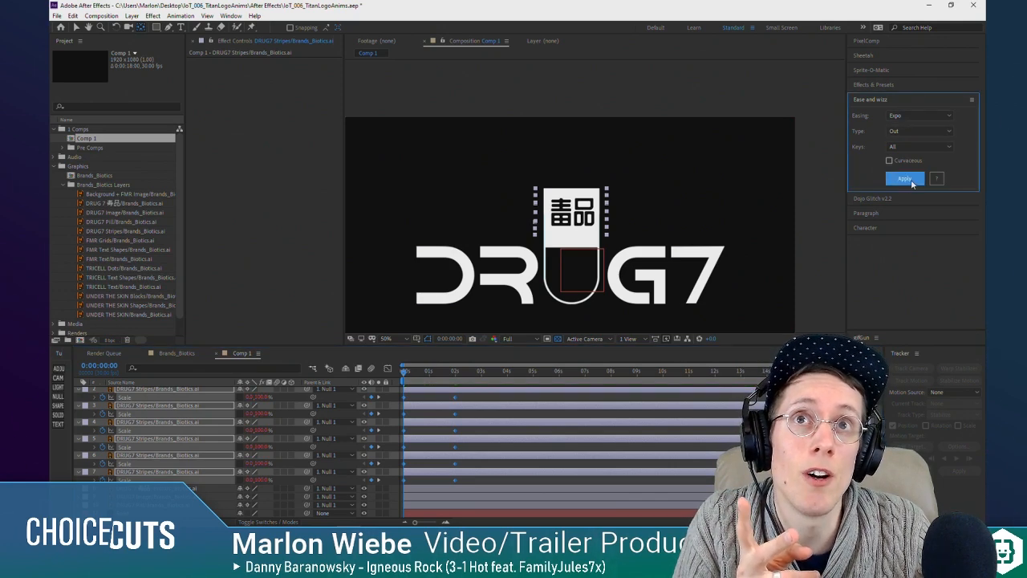
Step: End the work area at 0:00:02:01 and play back the eased stripe animation
{"action": "left_click_drag", "start_coordinate": [405, 372], "coordinate": [456, 369]}
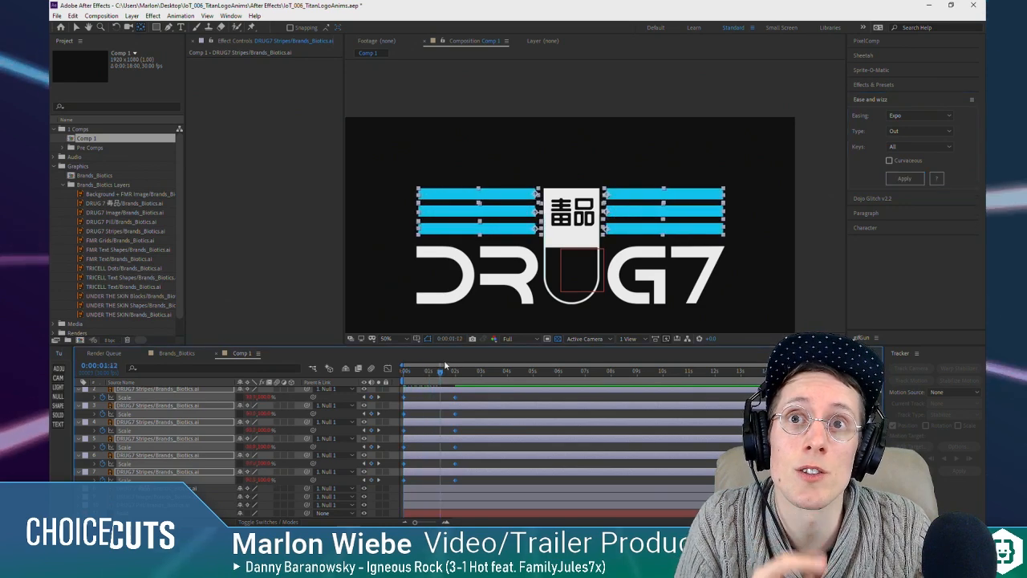
{"action": "key", "text": "n"}
{"action": "key", "text": "space"}
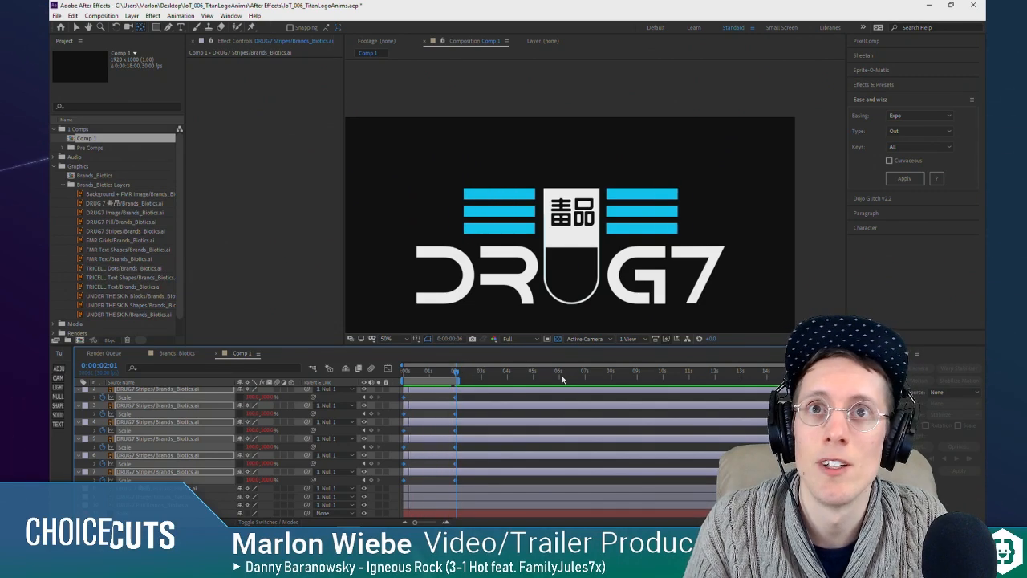
{"action": "key", "text": "space"}
Step: Reorder the stripe layers so the left and right stripes of each row are adjacent, from the upper to the lower row
{"action": "scroll", "coordinate": [163, 423], "scroll_direction": "up", "scroll_amount": 1}
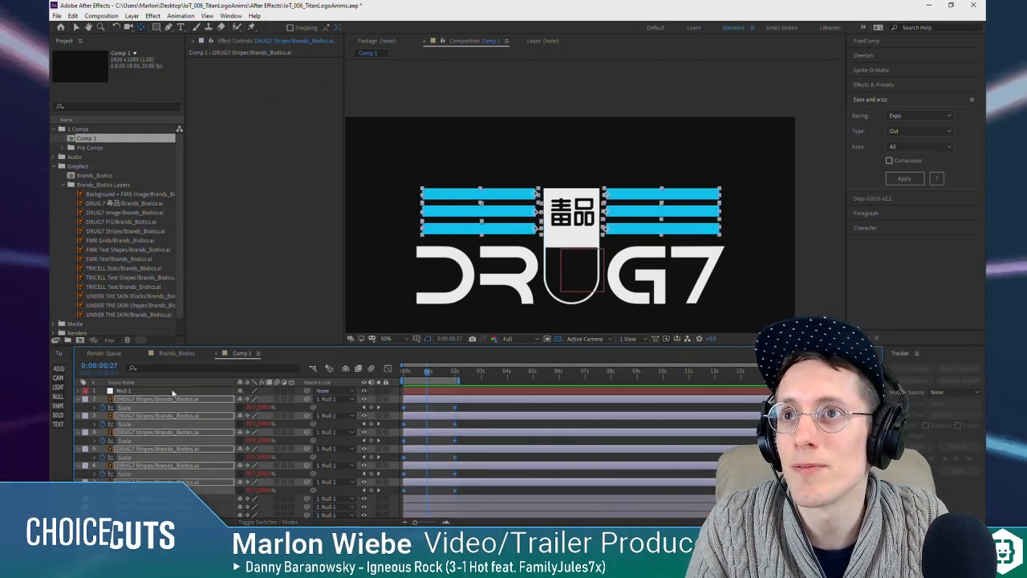
{"action": "left_click", "coordinate": [172, 392]}
{"action": "left_click", "coordinate": [176, 400]}
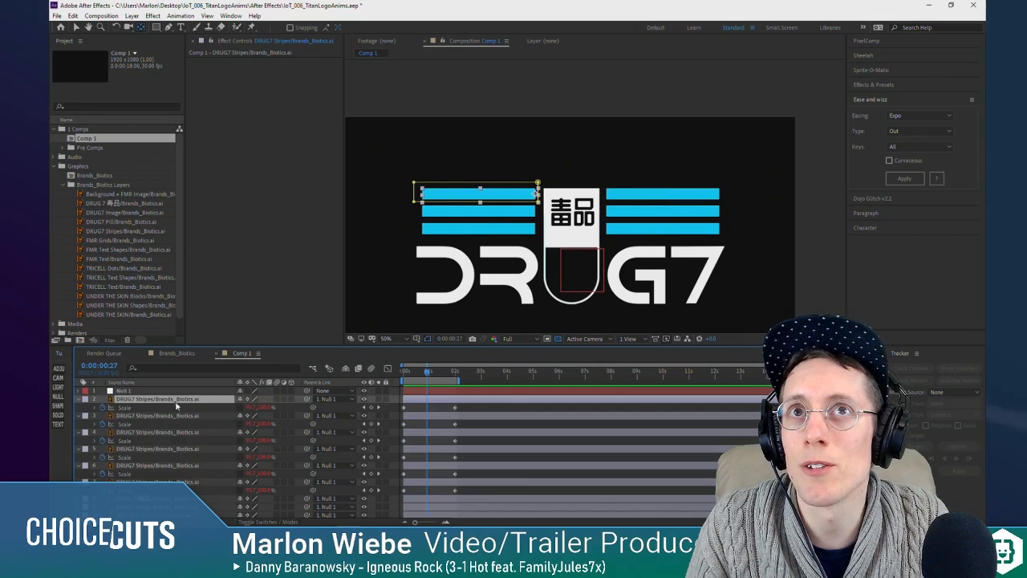
{"action": "left_click", "coordinate": [171, 449], "text": "ctrl"}
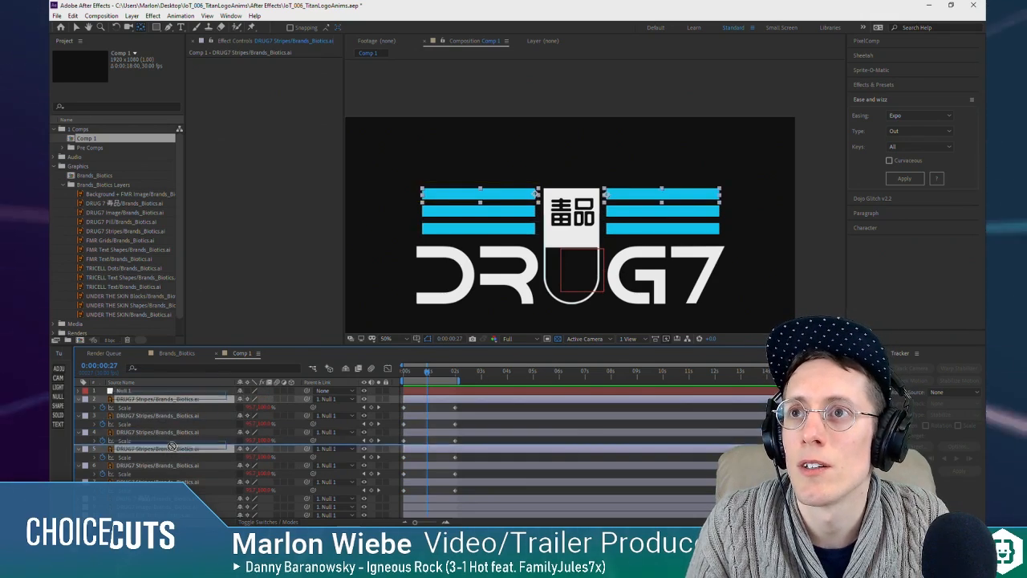
{"action": "left_click", "coordinate": [171, 465]}
{"action": "left_click_drag", "start_coordinate": [173, 450], "coordinate": [173, 413]}
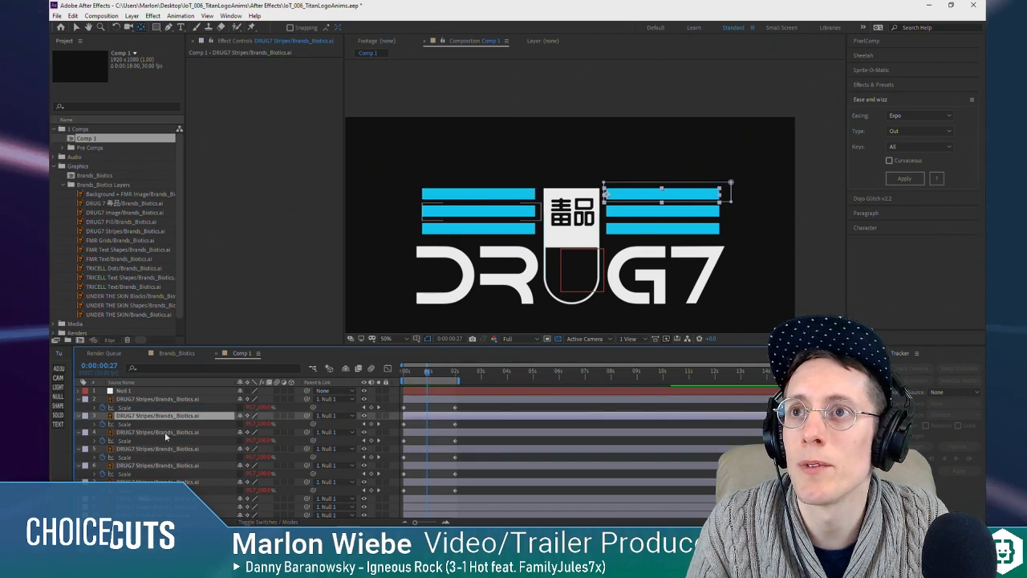
{"action": "left_click", "coordinate": [164, 432]}
{"action": "left_click", "coordinate": [167, 464], "text": "ctrl"}
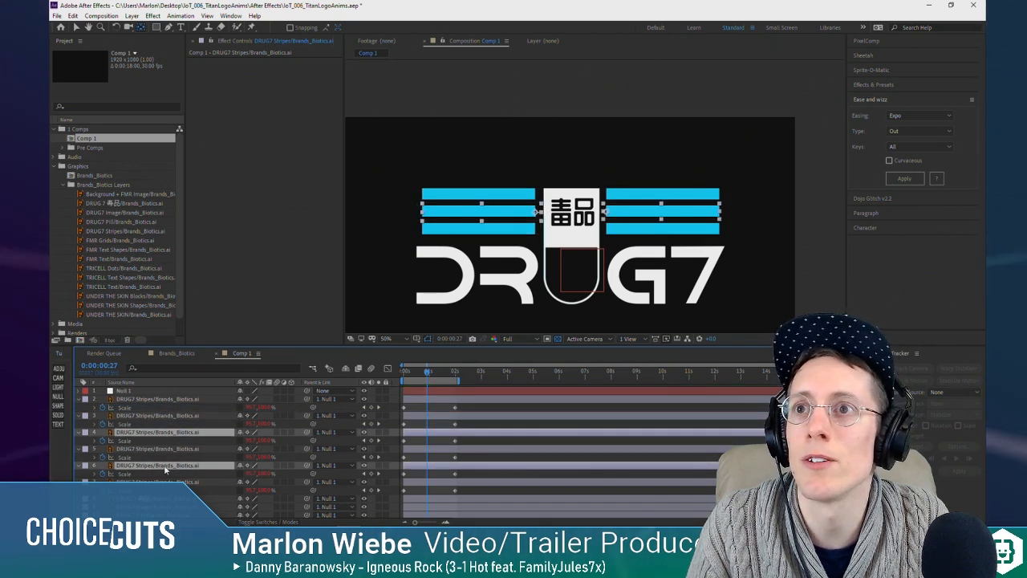
{"action": "left_click_drag", "start_coordinate": [166, 468], "coordinate": [166, 449]}
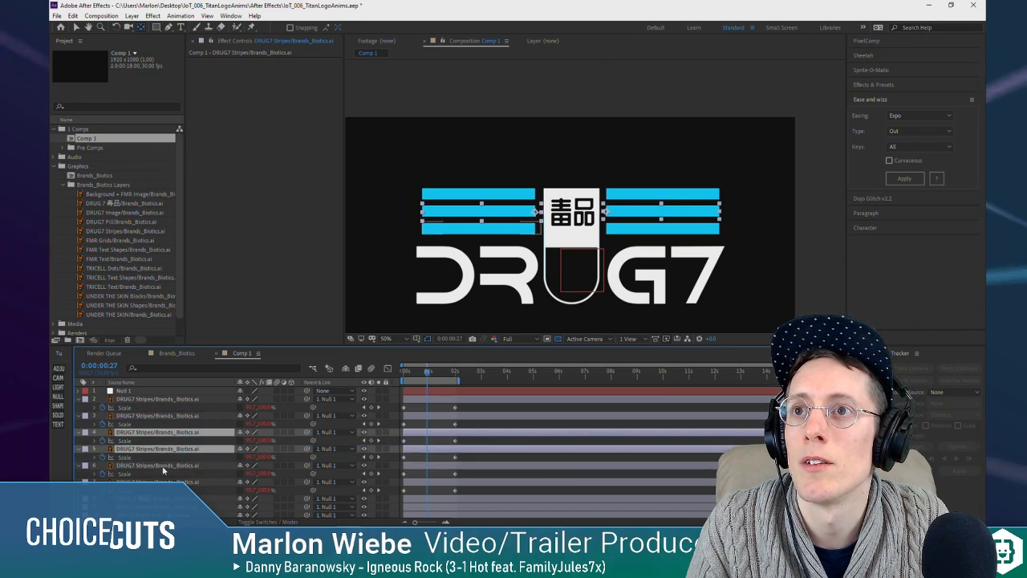
{"action": "left_click", "coordinate": [163, 466]}
Step: Stagger the stripe layers in time, starting the middle pair about two frames in and the lower pair about four frames in
{"action": "left_click", "coordinate": [162, 401]}
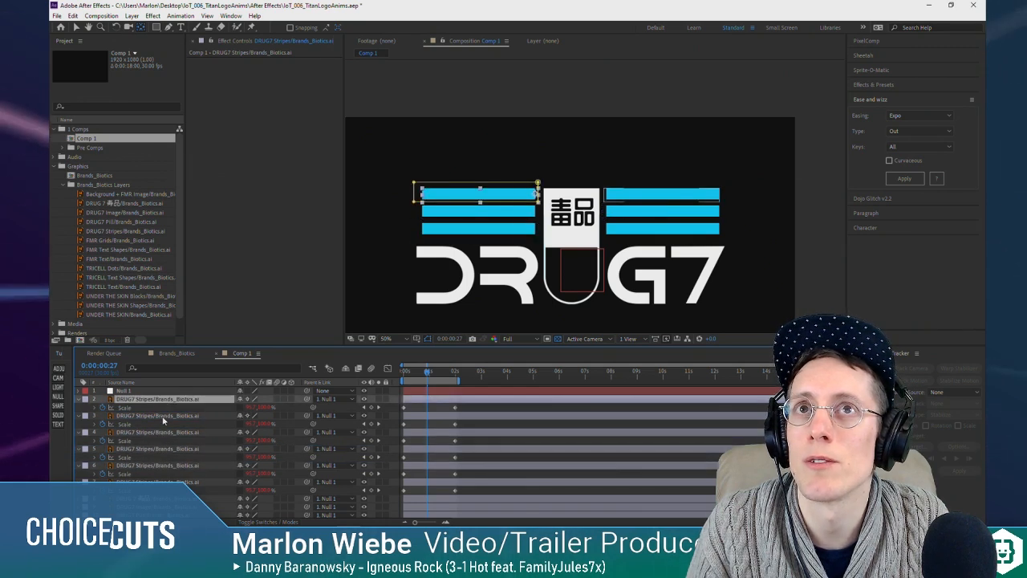
{"action": "left_click", "coordinate": [164, 415]}
{"action": "left_click", "coordinate": [165, 433]}
{"action": "left_click", "coordinate": [160, 481], "text": "shift"}
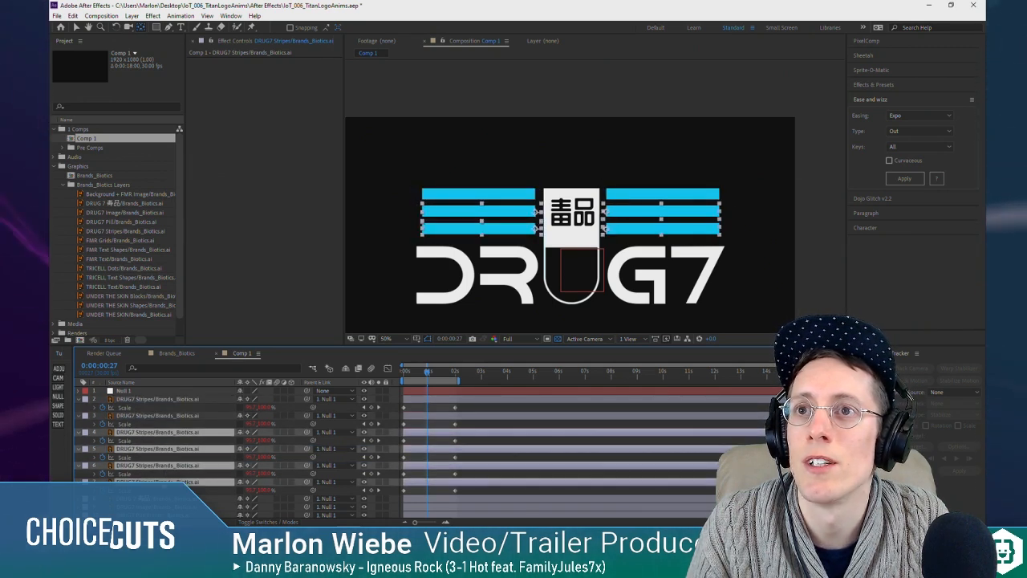
{"action": "left_click_drag", "start_coordinate": [414, 434], "coordinate": [417, 438]}
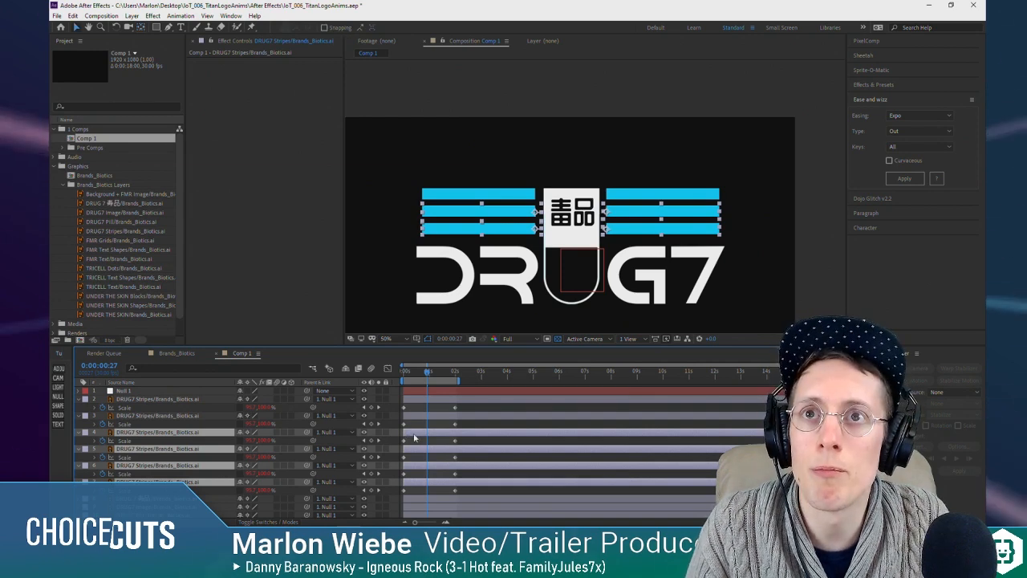
{"action": "key", "text": "equal"}
{"action": "key", "text": "equal"}
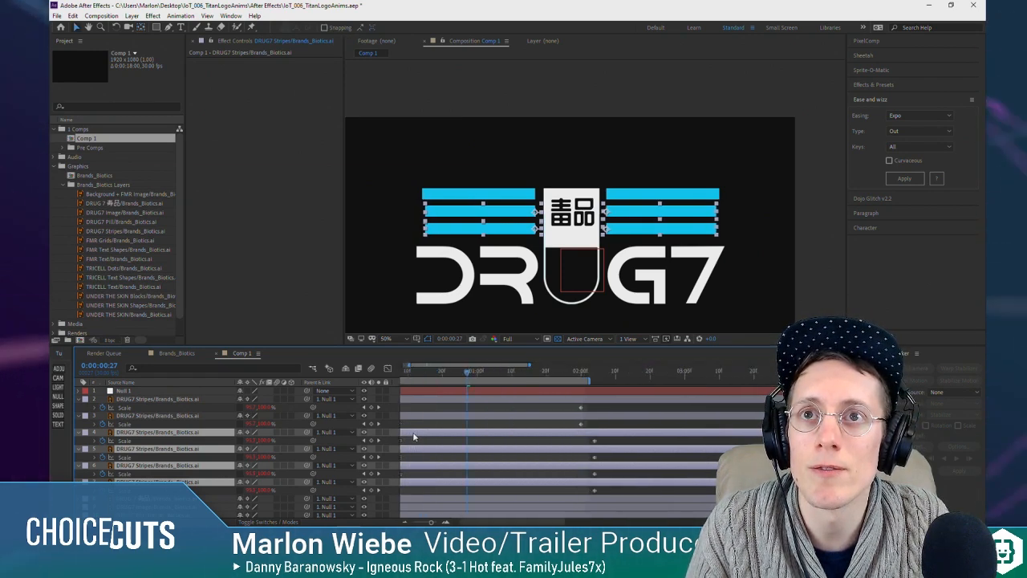
{"action": "left_click_drag", "start_coordinate": [412, 371], "coordinate": [425, 438]}
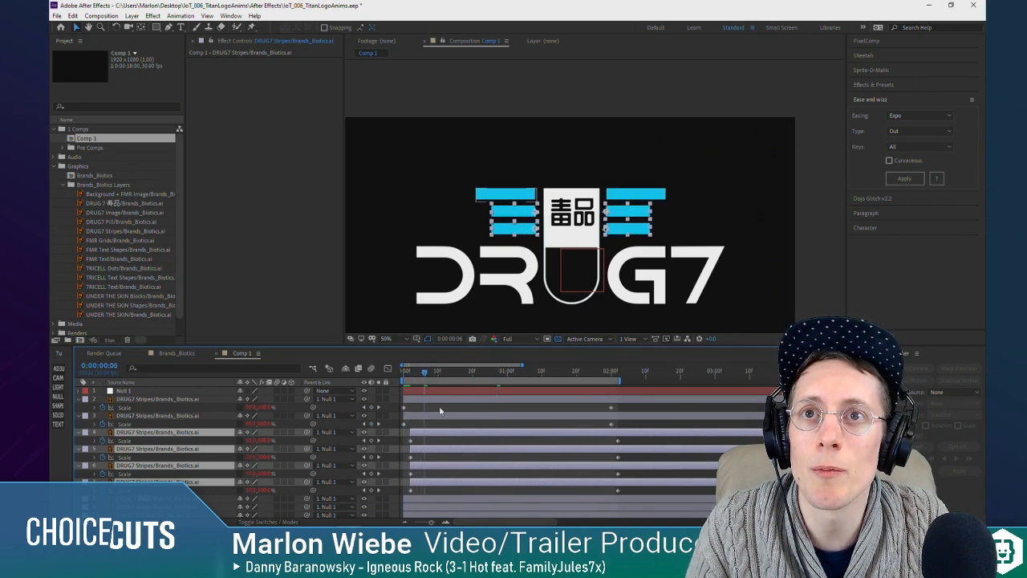
{"action": "left_click", "coordinate": [418, 455]}
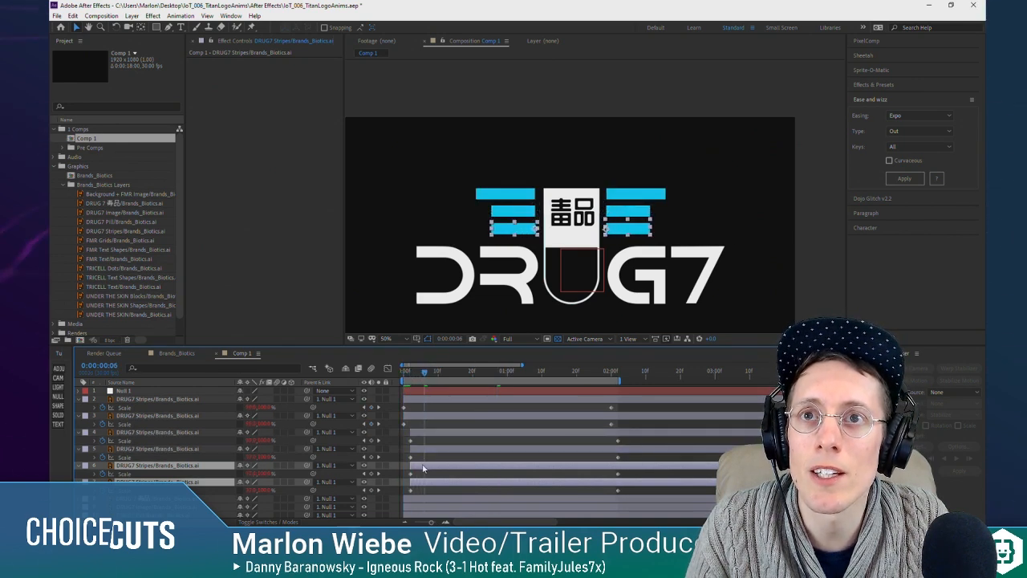
Step: Play back the staggered stripe animation from the start of the composition
{"action": "left_click", "coordinate": [405, 371]}
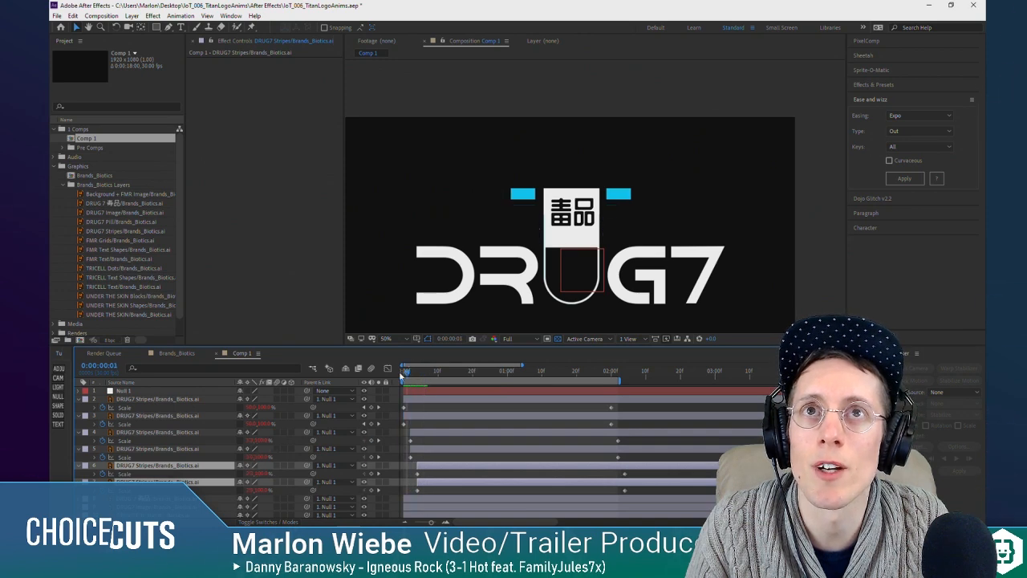
{"action": "key", "text": "space"}
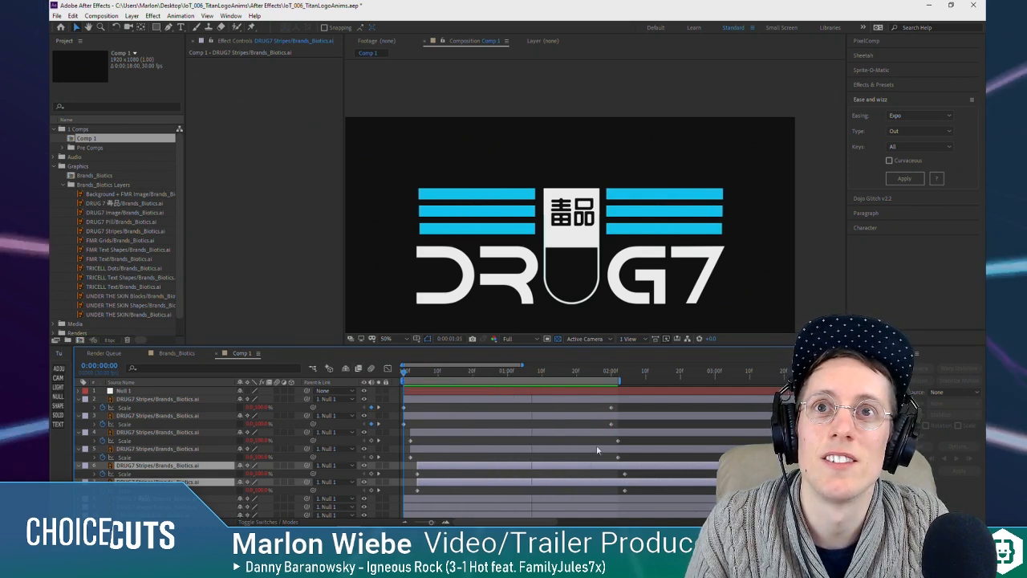
{"action": "key", "text": "space"}
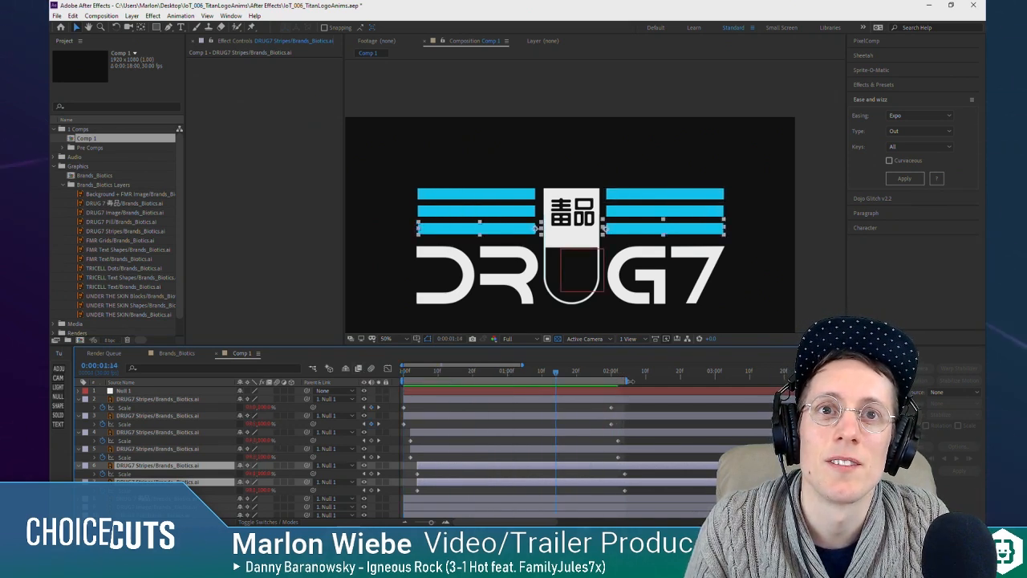
Step: Extend the work area slightly past the last Scale keyframes and return the playhead to the start
{"action": "key", "text": "minus"}
{"action": "key", "text": "minus"}
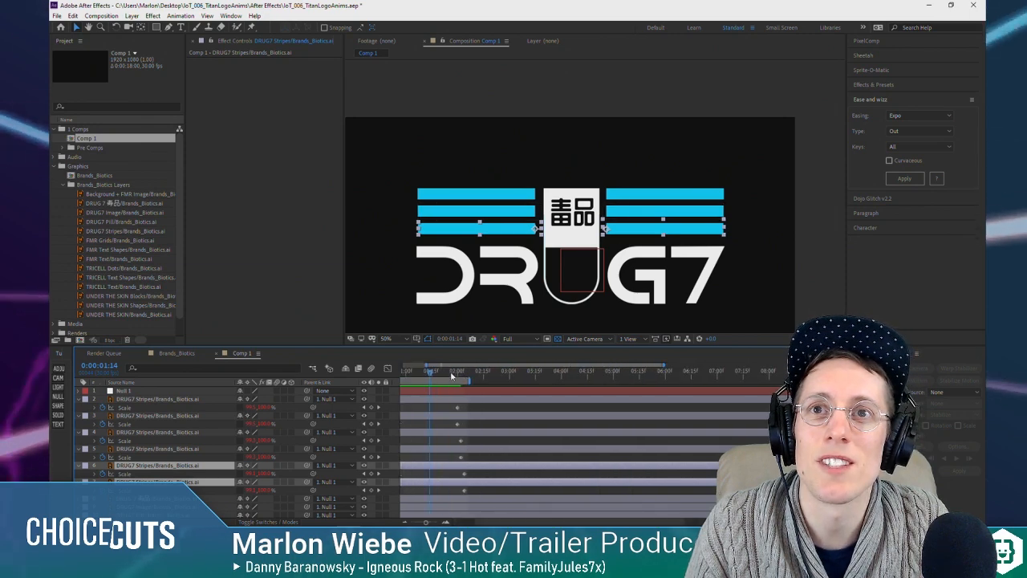
{"action": "key", "text": "equal"}
{"action": "left_click_drag", "start_coordinate": [452, 373], "coordinate": [307, 378]}
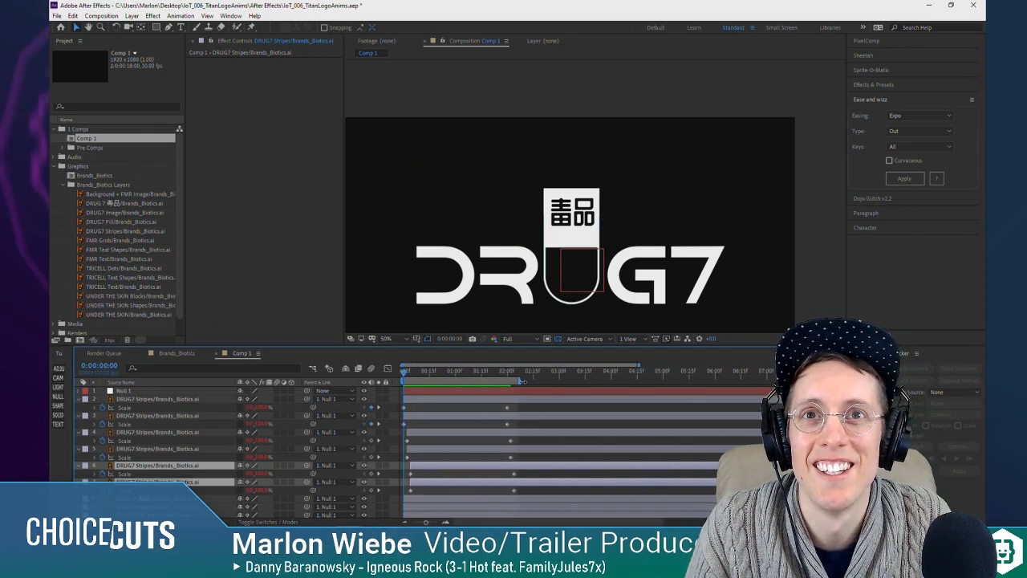
Step: Extend the work area to just under three seconds and widen the stagger between the stripe rows to about four frames each
{"action": "left_click_drag", "start_coordinate": [519, 382], "coordinate": [550, 382]}
{"action": "left_click_drag", "start_coordinate": [481, 372], "coordinate": [403, 374]}
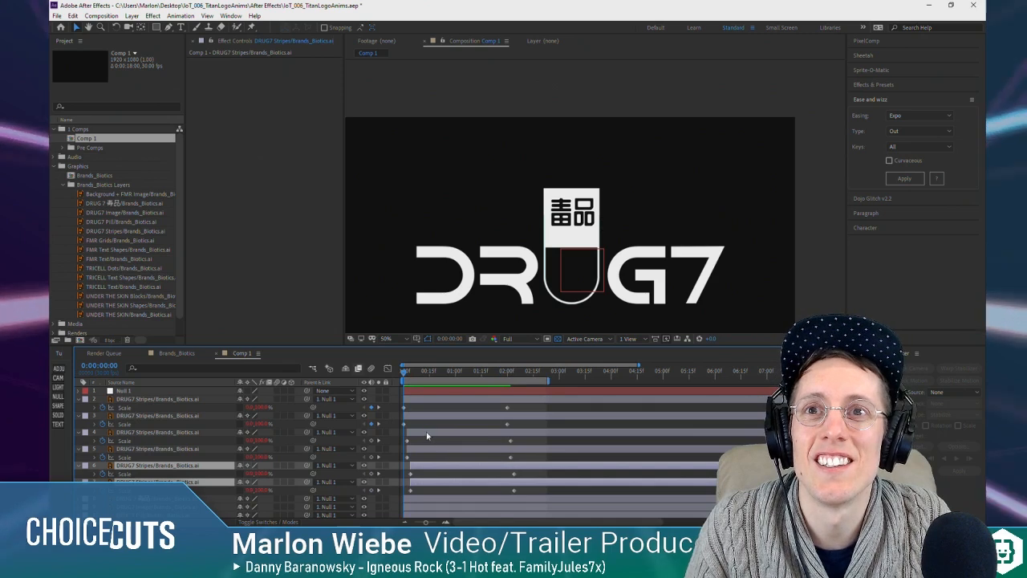
{"action": "left_click", "coordinate": [426, 433]}
{"action": "left_click", "coordinate": [442, 482], "text": "shift"}
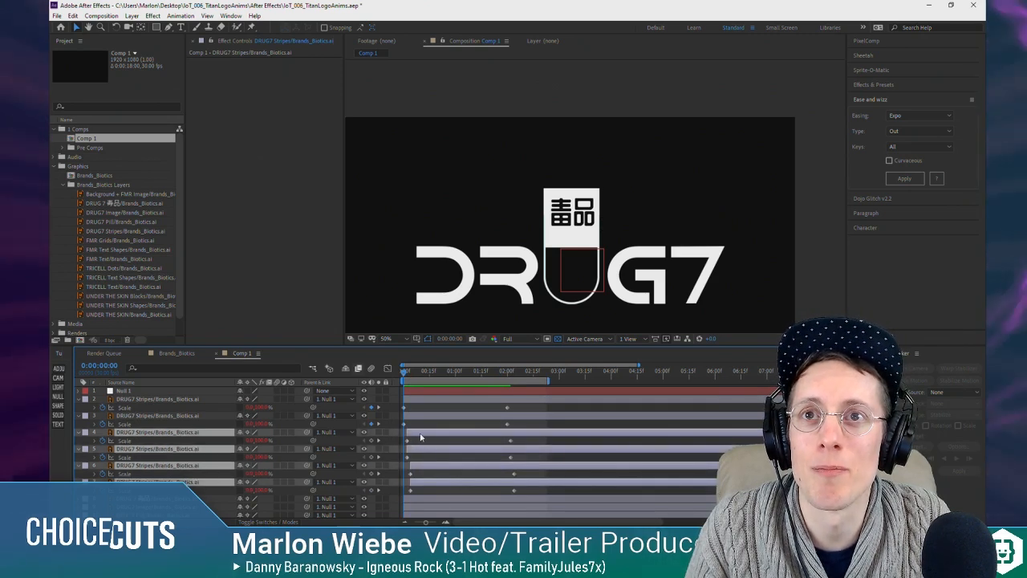
{"action": "left_click_drag", "start_coordinate": [422, 437], "coordinate": [446, 469]}
{"action": "left_click", "coordinate": [442, 467]}
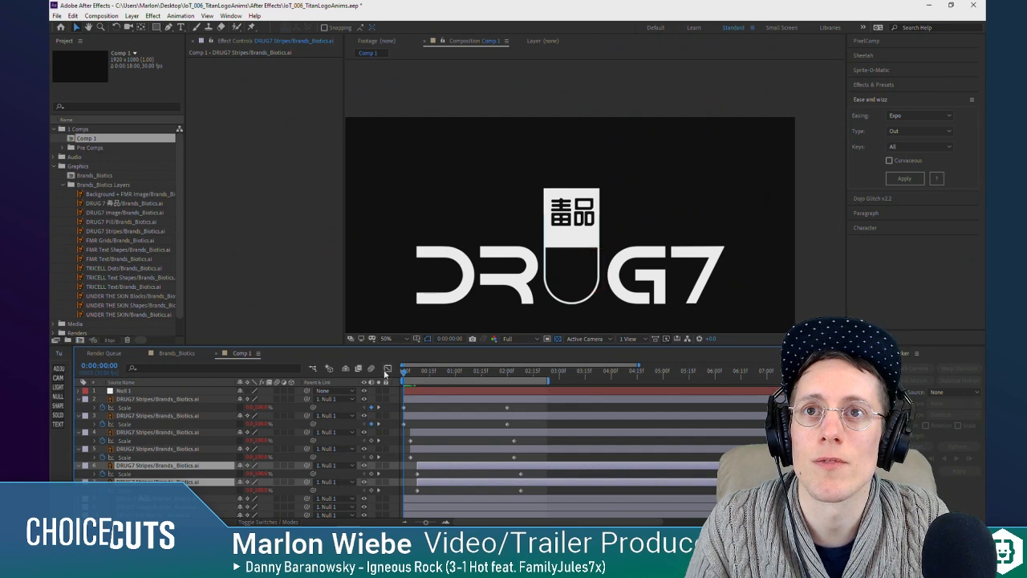
Step: Play back the wider stripe stagger from the start and scrub through its first second
{"action": "key", "text": "space"}
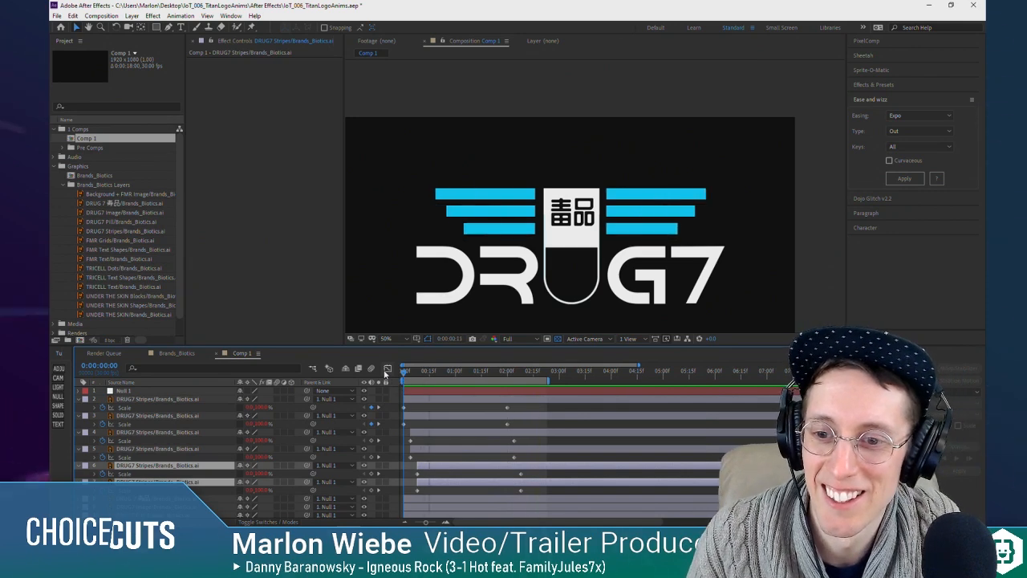
{"action": "key", "text": "space"}
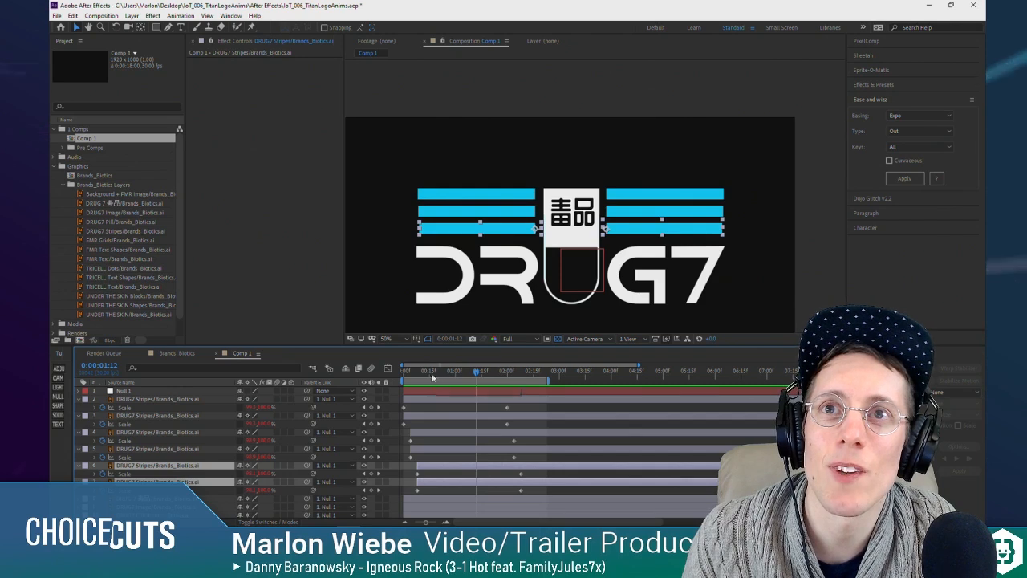
{"action": "left_click_drag", "start_coordinate": [408, 374], "coordinate": [459, 376]}
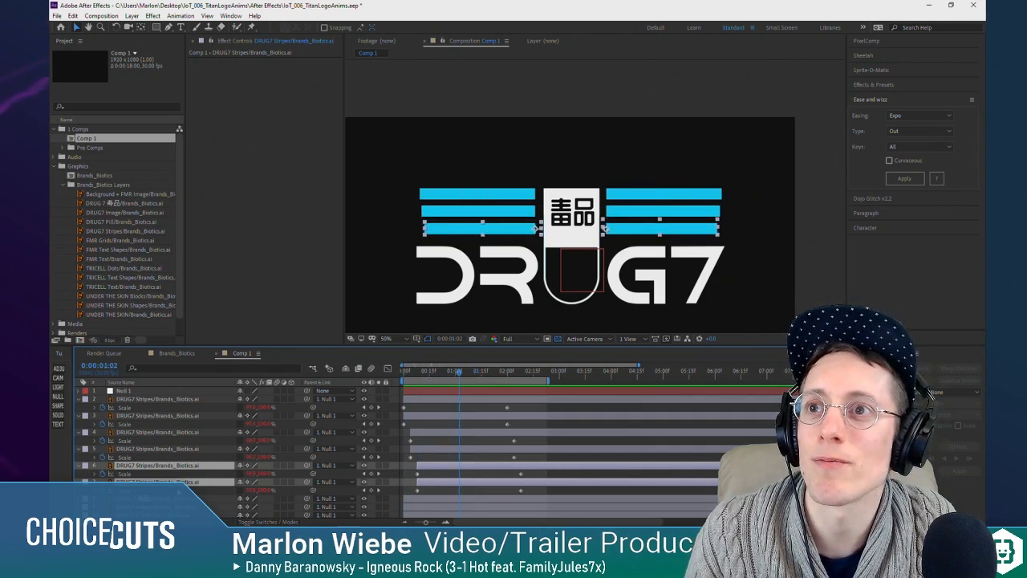
Step: Select the 毒品 text and DRUG7 Pill layers together and reveal their Position properties
{"action": "left_click", "coordinate": [144, 498]}
{"action": "scroll", "coordinate": [461, 418], "scroll_direction": "down", "scroll_amount": 2}
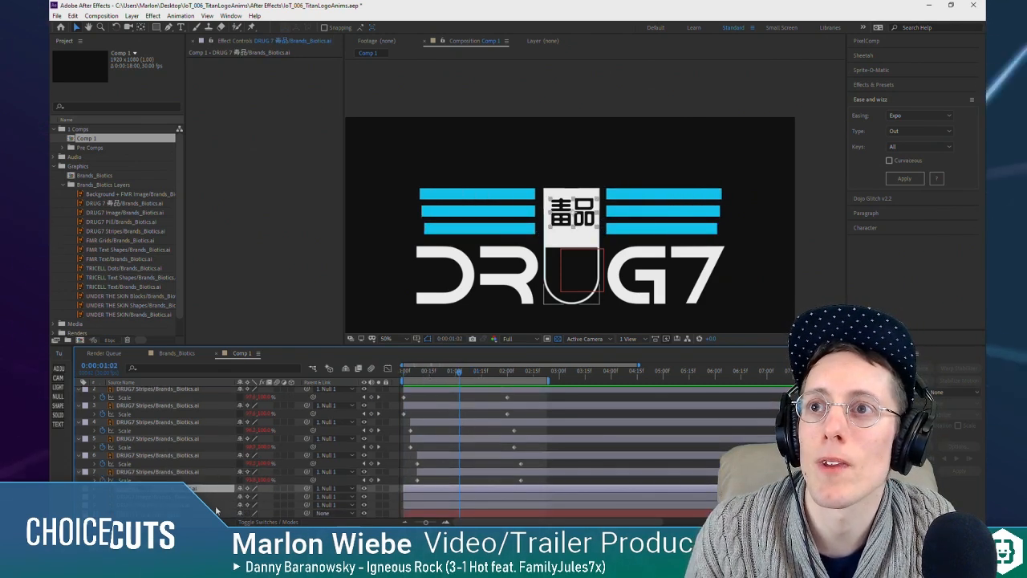
{"action": "left_click", "coordinate": [171, 497]}
{"action": "left_click", "coordinate": [167, 489]}
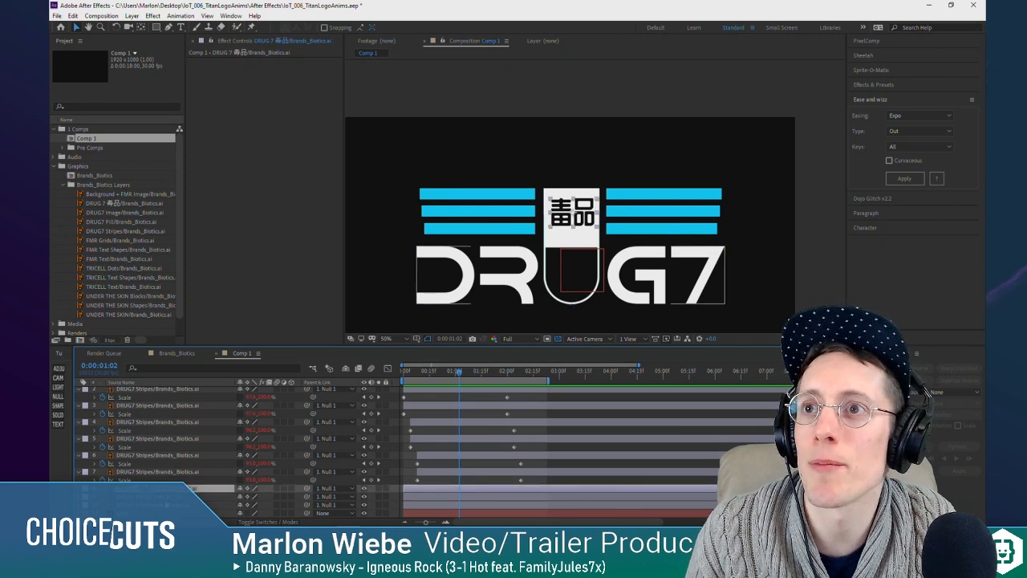
{"action": "left_click", "coordinate": [167, 497]}
{"action": "left_click", "coordinate": [167, 505]}
{"action": "left_click", "coordinate": [167, 497]}
{"action": "left_click", "coordinate": [167, 488]}
{"action": "left_click", "coordinate": [168, 497]}
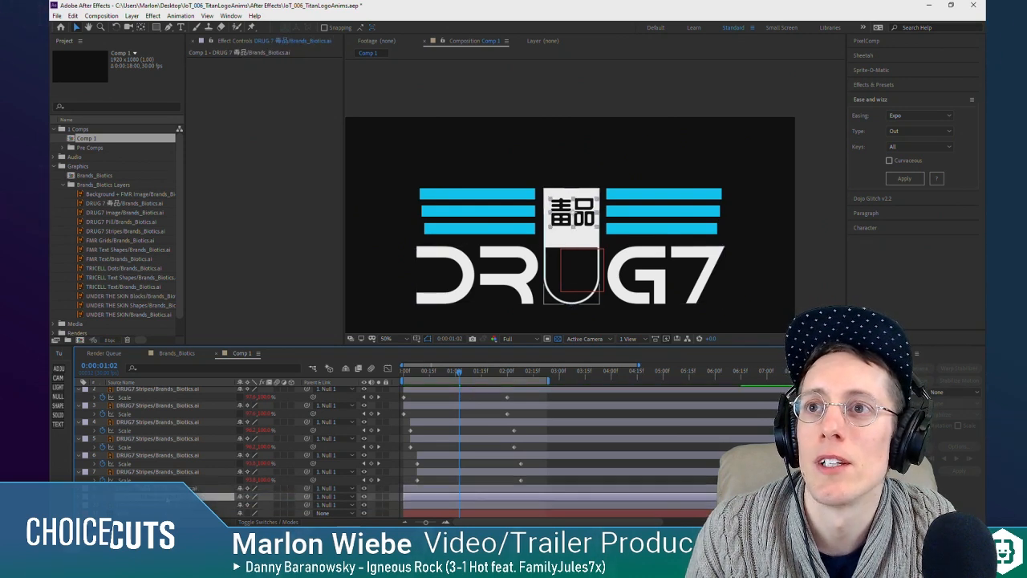
{"action": "left_click", "coordinate": [215, 490], "text": "shift"}
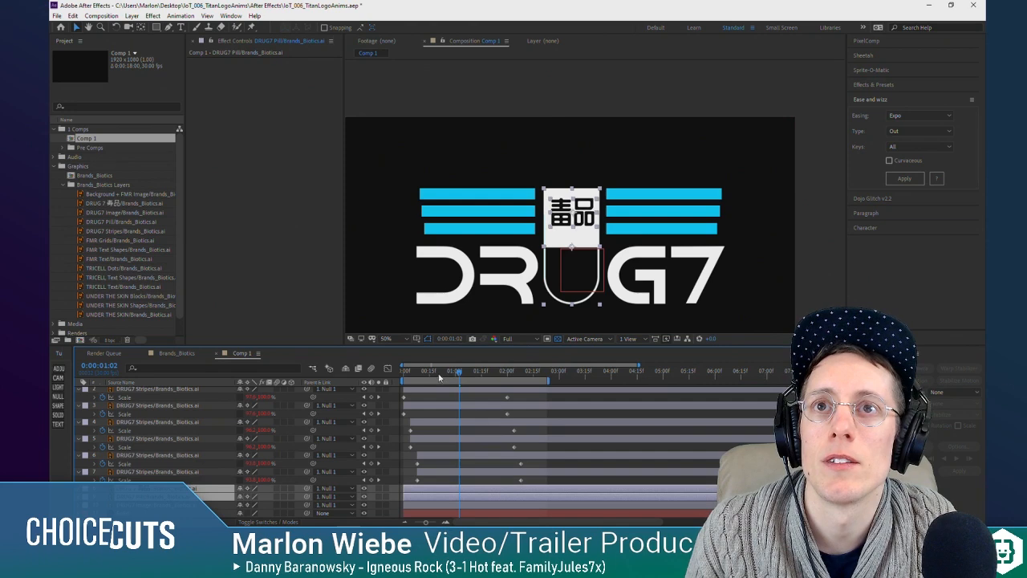
{"action": "left_click_drag", "start_coordinate": [439, 377], "coordinate": [489, 380]}
{"action": "key", "text": "p"}
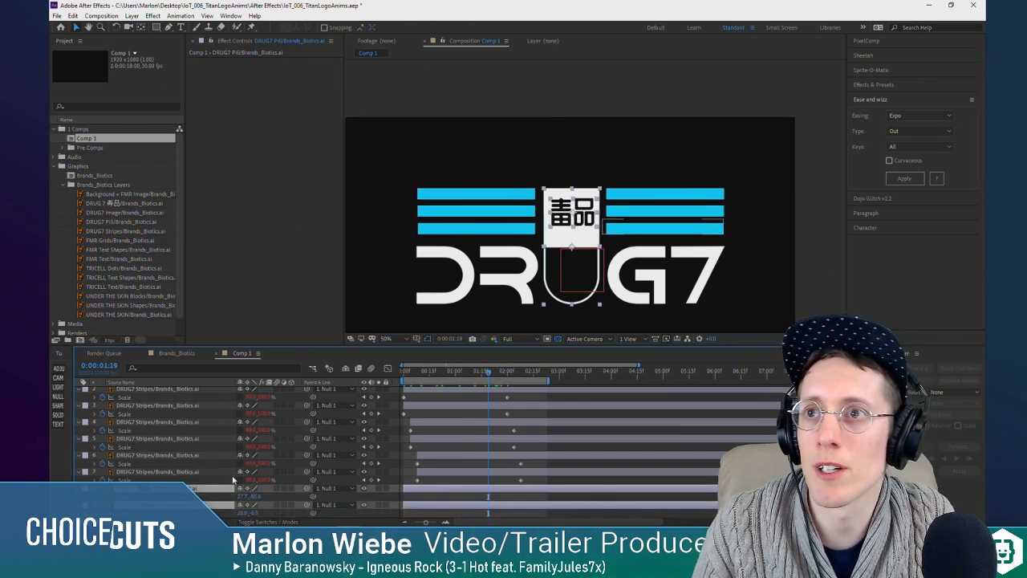
Step: Parent the 毒品 text layer to the DRUG7 Pill layer
{"action": "scroll", "coordinate": [234, 480], "scroll_direction": "down", "scroll_amount": 1}
{"action": "left_click", "coordinate": [223, 472]}
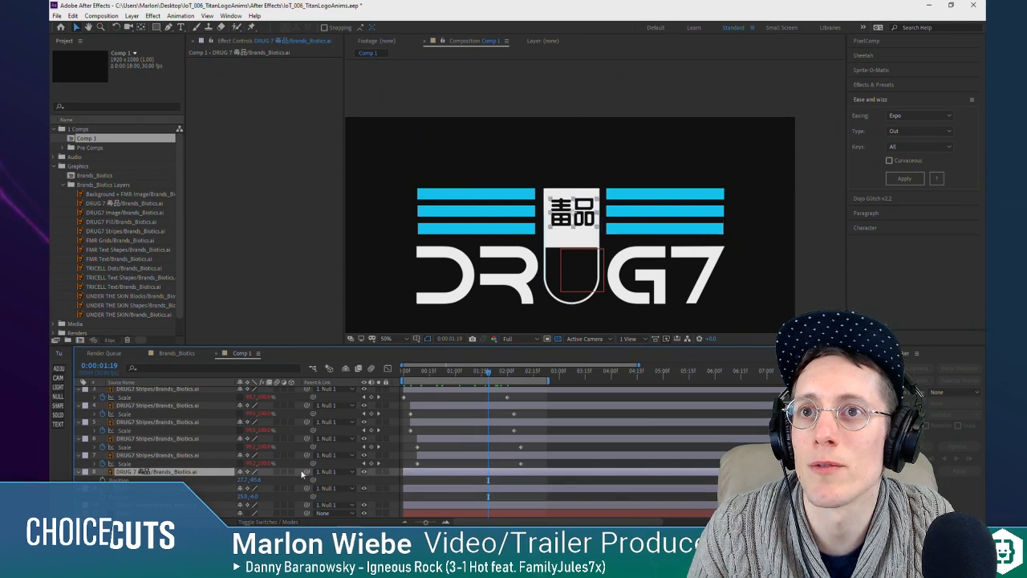
{"action": "left_click_drag", "start_coordinate": [199, 491], "coordinate": [201, 492]}
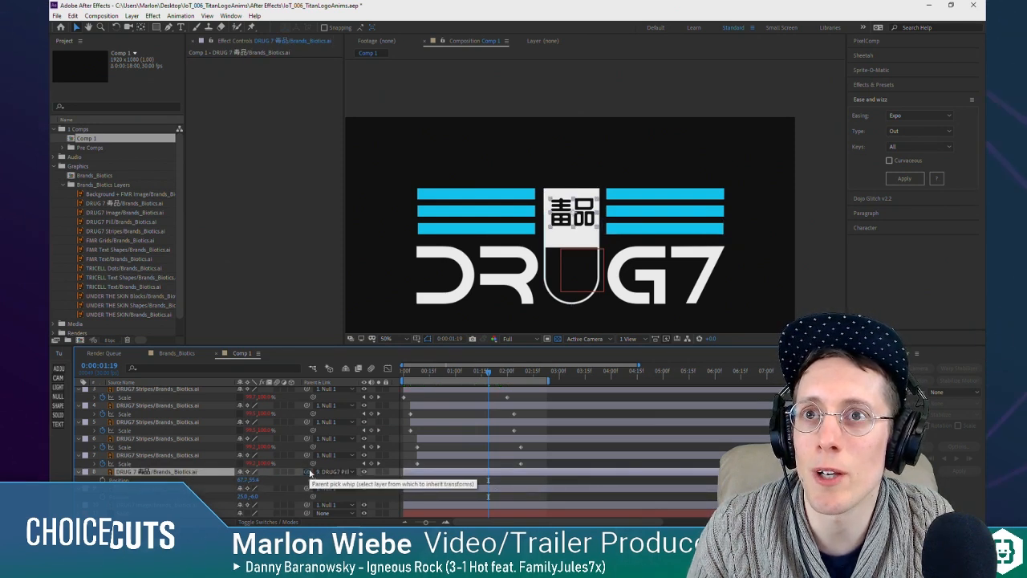
{"action": "scroll", "coordinate": [300, 488], "scroll_direction": "up", "scroll_amount": 1}
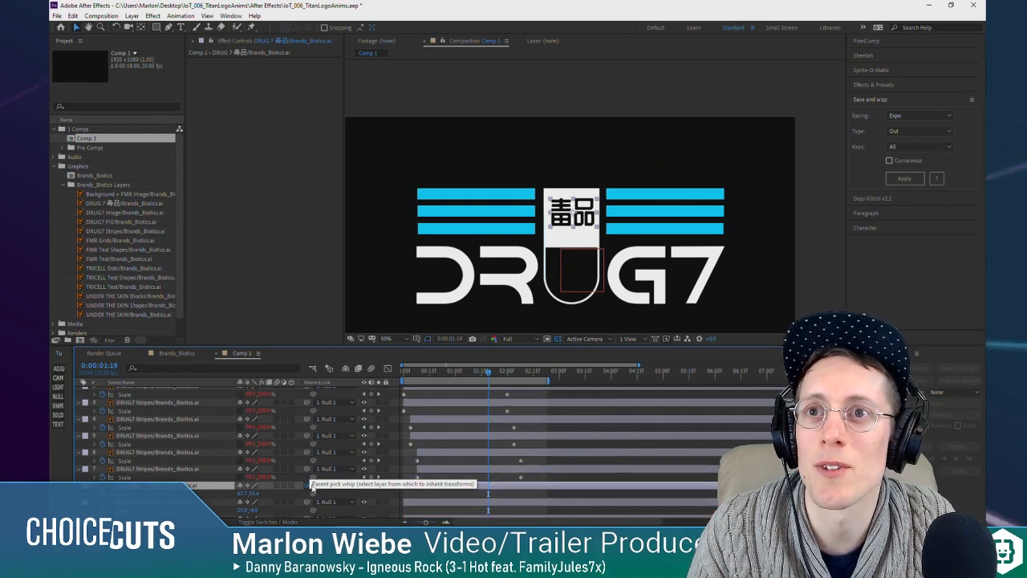
{"action": "scroll", "coordinate": [163, 478], "scroll_direction": "down", "scroll_amount": 1}
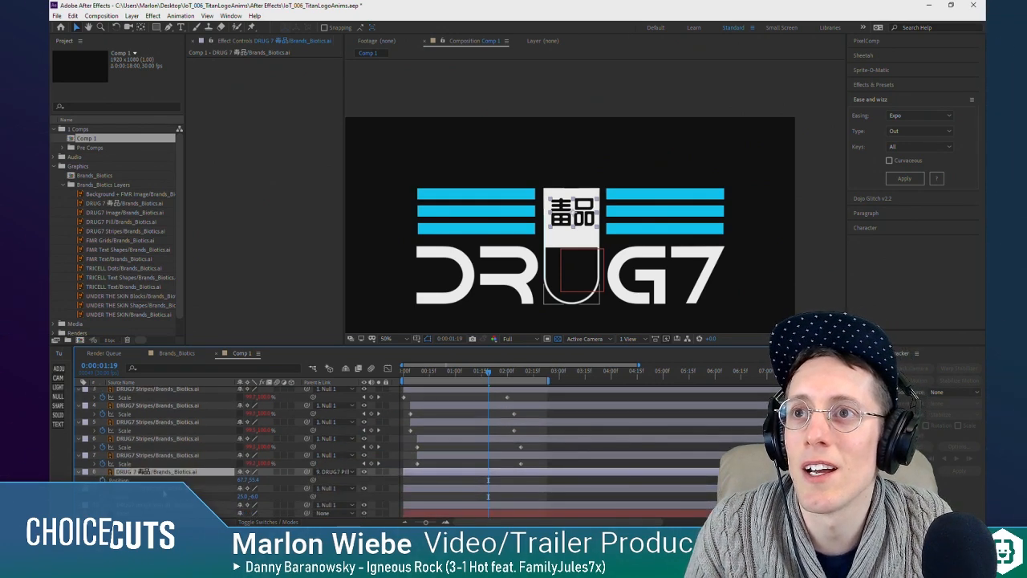
Step: Test the parenting by shifting the DRUG7 Pill layer horizontally, and undo the shift
{"action": "left_click", "coordinate": [165, 491]}
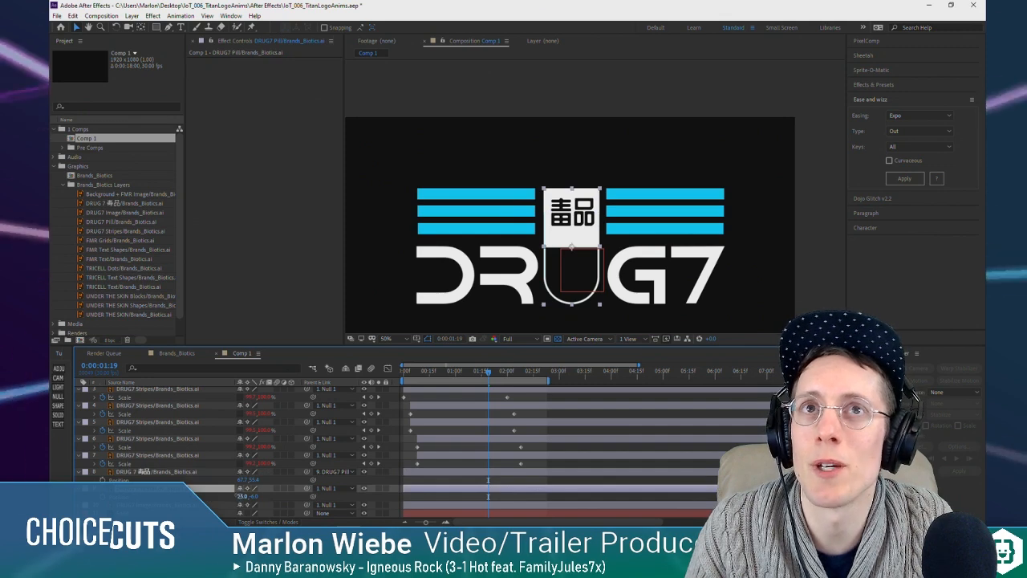
{"action": "left_click_drag", "start_coordinate": [241, 496], "coordinate": [273, 484]}
{"action": "key", "text": "ctrl+z"}
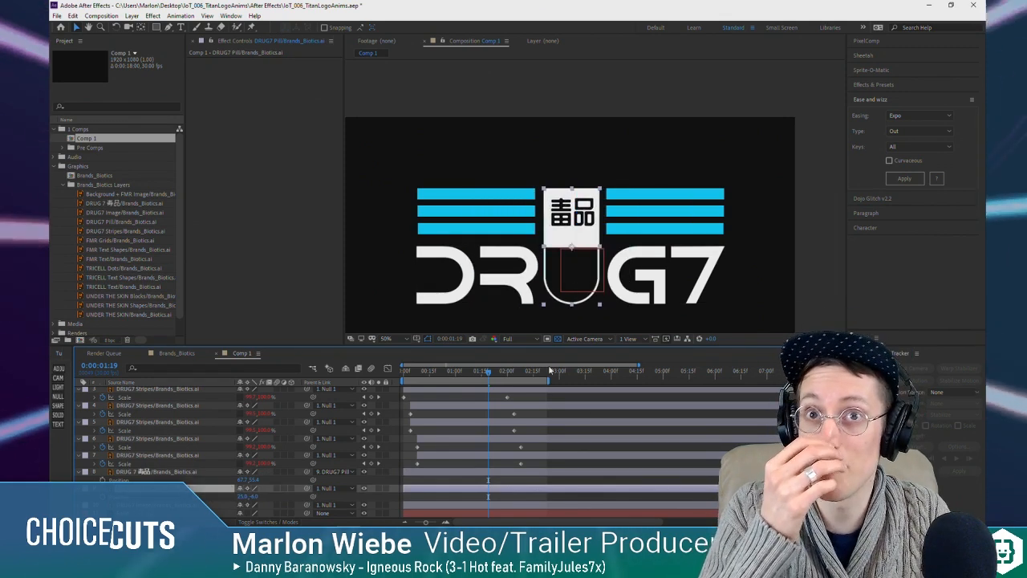
Step: Keyframe the DRUG7 Pill layer's Position from above the frame at 0:00 down to its place in the logo at 0:00:01:27, and preview it
{"action": "key", "text": "Home"}
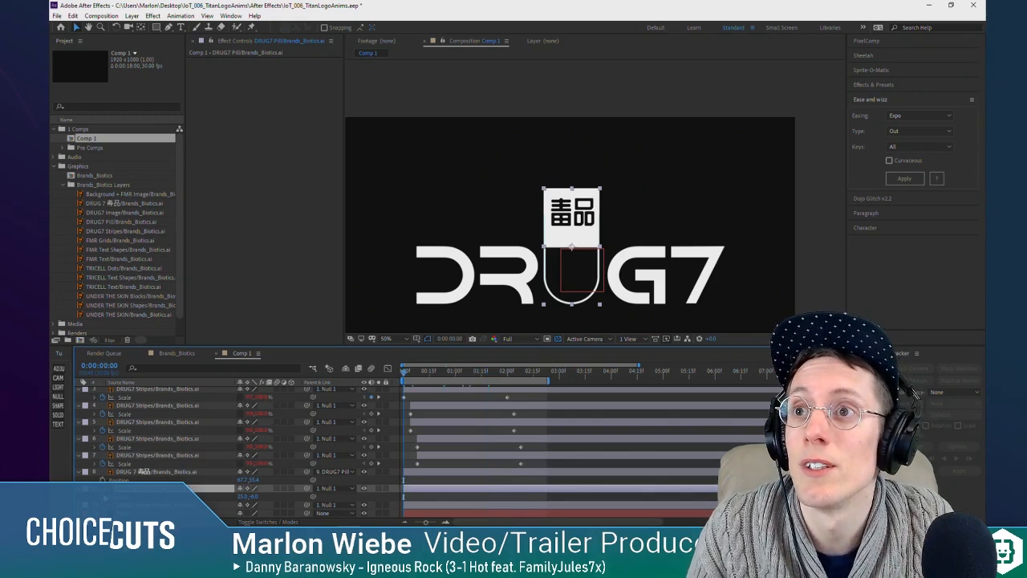
{"action": "key", "text": "space"}
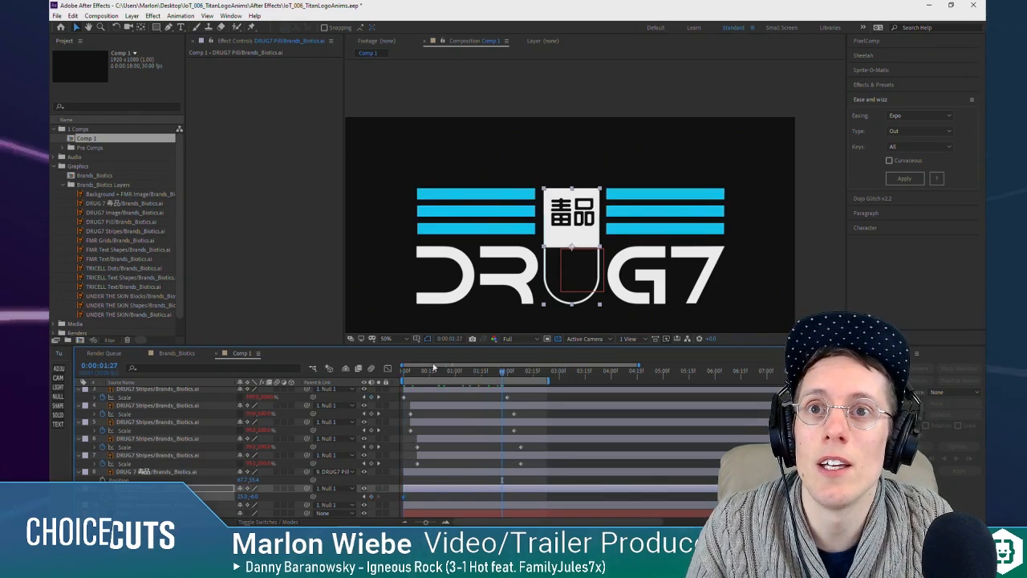
{"action": "left_click", "coordinate": [365, 497]}
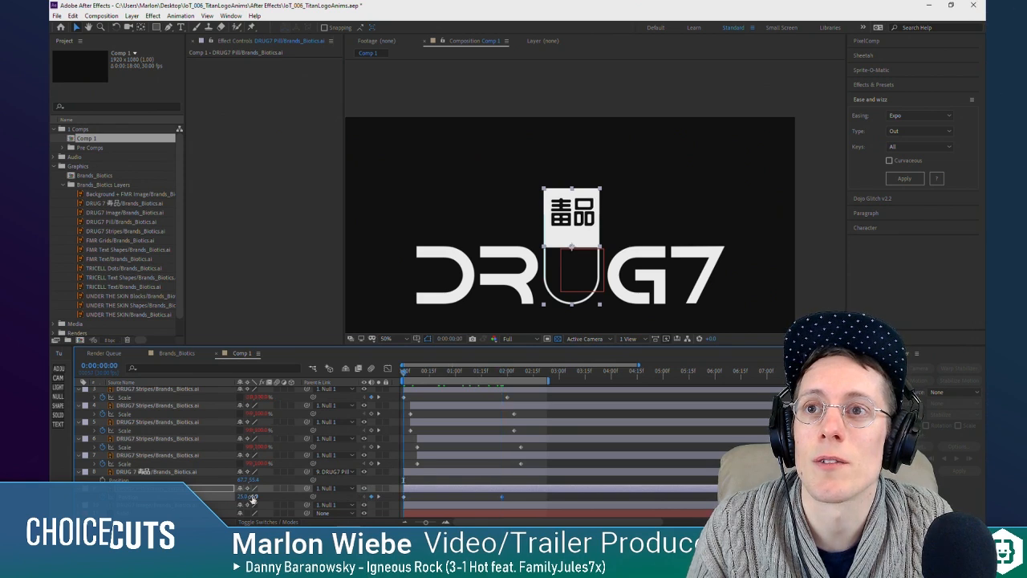
{"action": "left_click_drag", "start_coordinate": [252, 498], "coordinate": [38, 498]}
{"action": "key", "text": "space"}
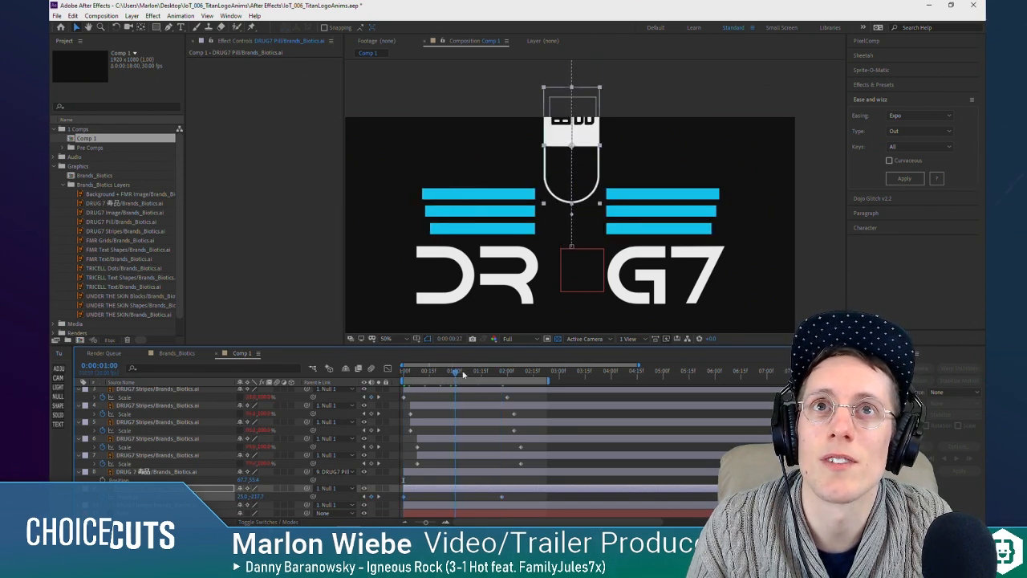
{"action": "left_click", "coordinate": [408, 372]}
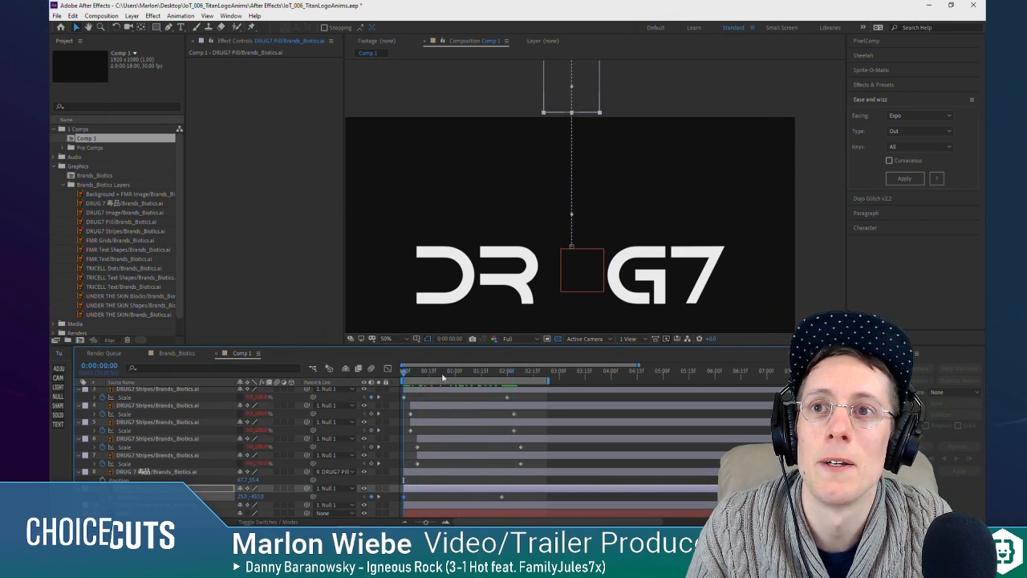
Step: Apply Expo easing of type Out to all of the pill's Position keyframes and play the animation from the start
{"action": "left_click", "coordinate": [905, 178]}
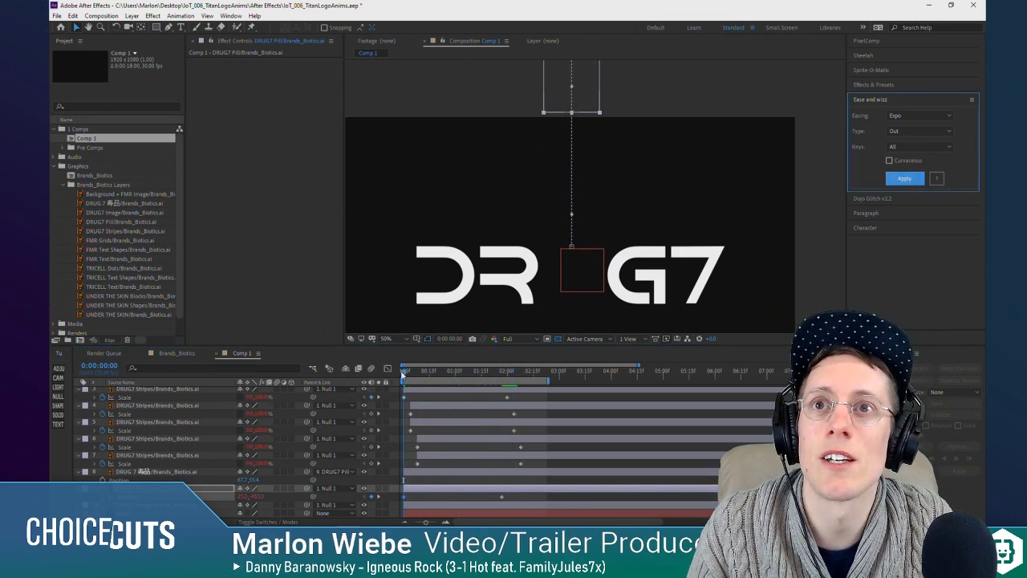
{"action": "left_click", "coordinate": [403, 374]}
{"action": "key", "text": "space"}
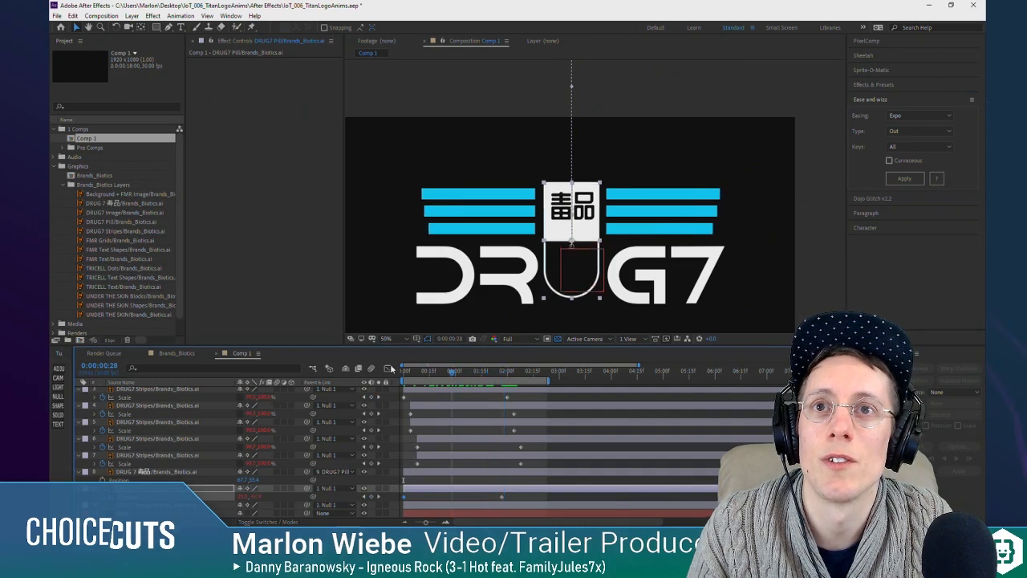
{"action": "left_click_drag", "start_coordinate": [391, 369], "coordinate": [384, 354]}
{"action": "key", "text": "space"}
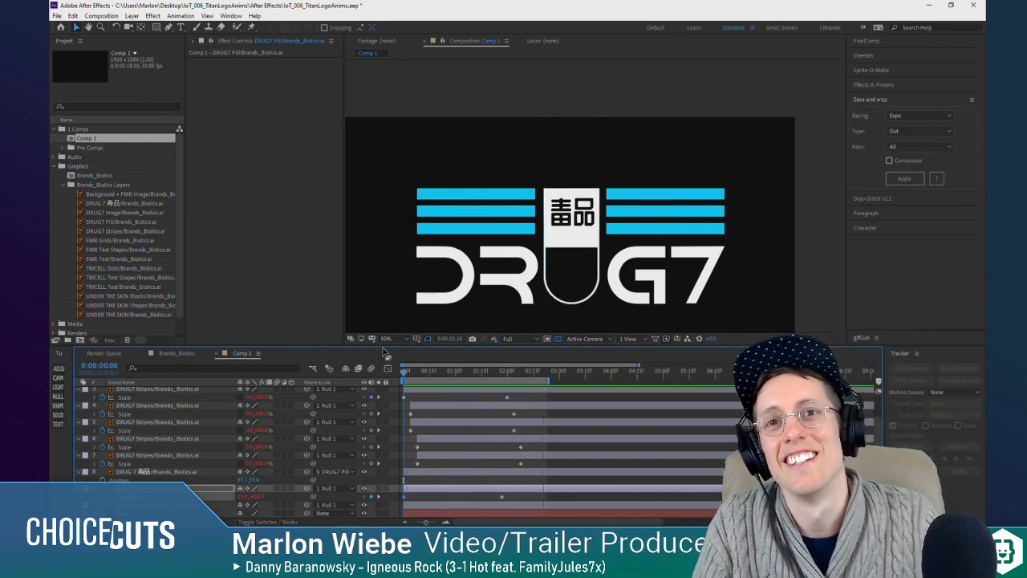
{"action": "left_click", "coordinate": [463, 480]}
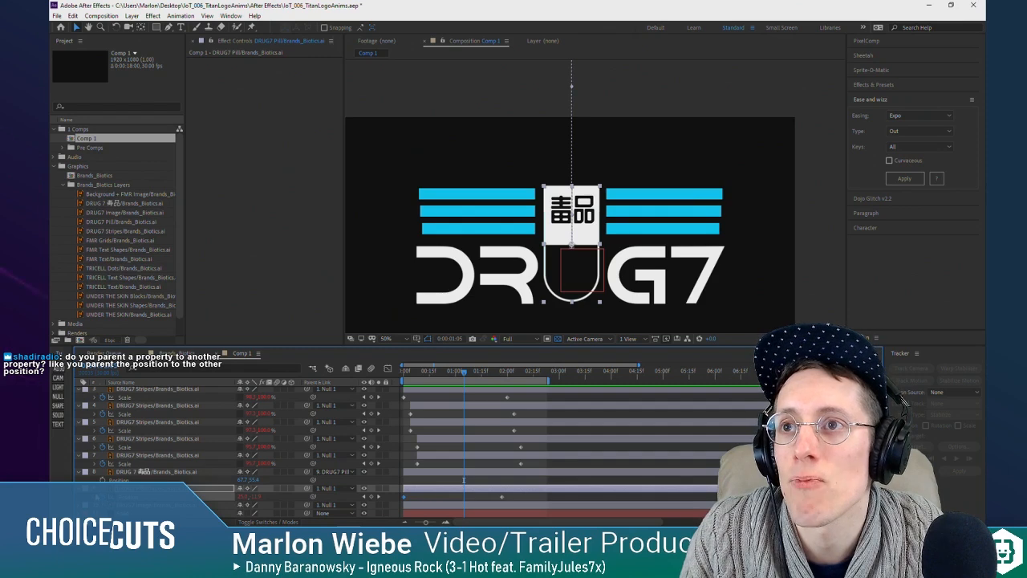
{"action": "left_click", "coordinate": [128, 472]}
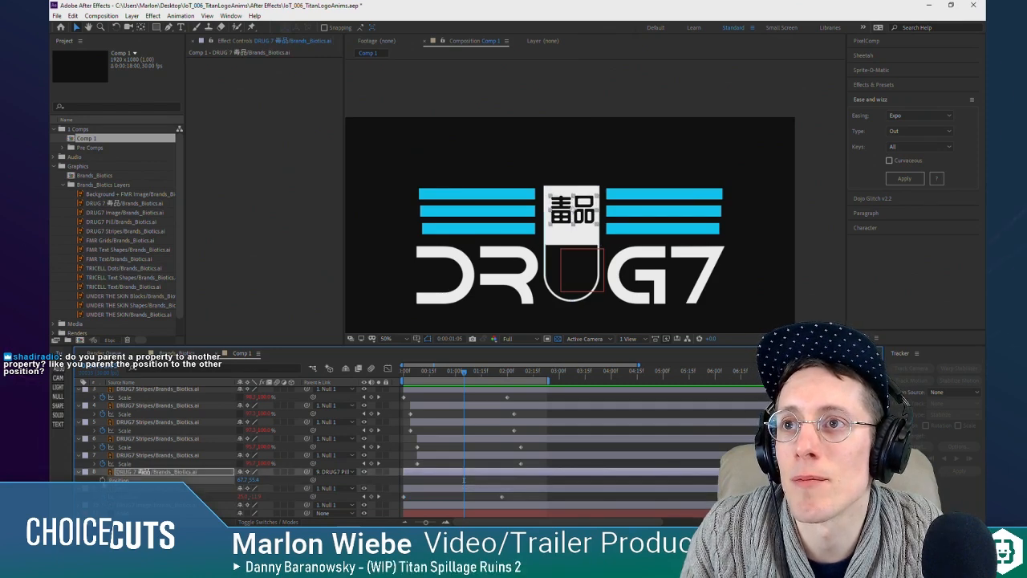
{"action": "scroll", "coordinate": [169, 488], "scroll_direction": "up", "scroll_amount": 2}
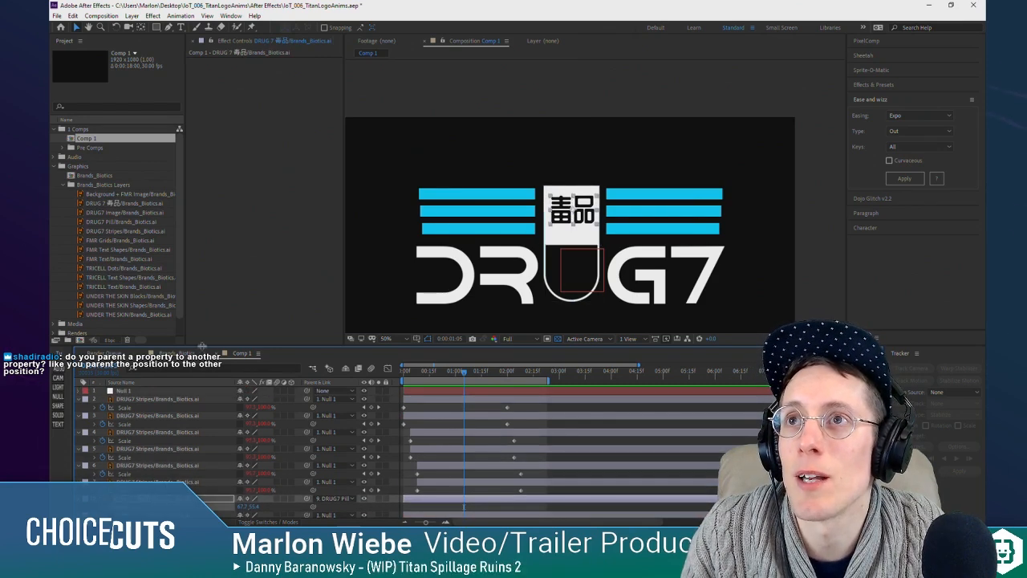
Step: Create a new 1920 × 1080 composition at 30 fps and 18 seconds long in the 1 Comps folder
{"action": "left_click", "coordinate": [77, 133]}
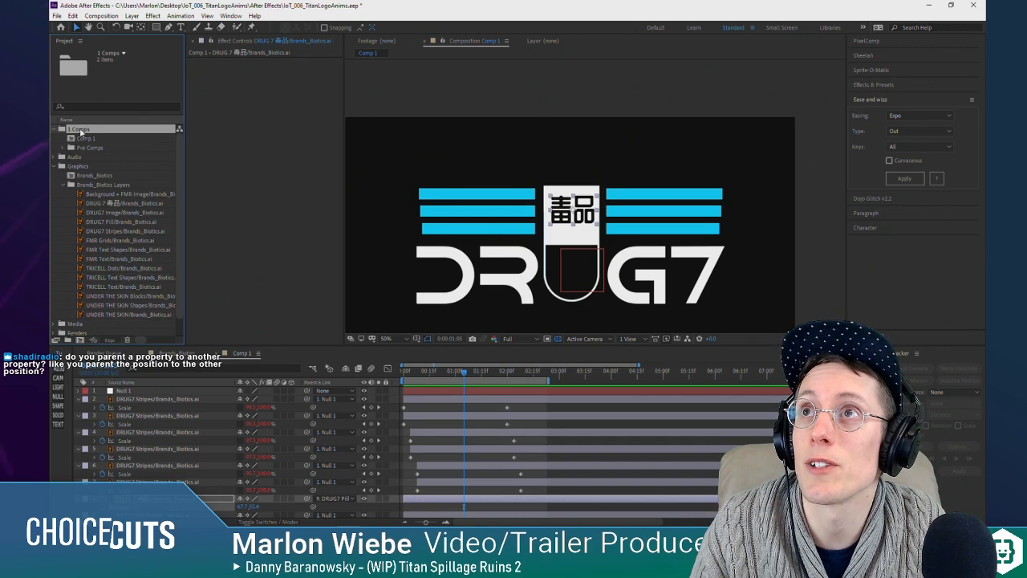
{"action": "left_click", "coordinate": [81, 341]}
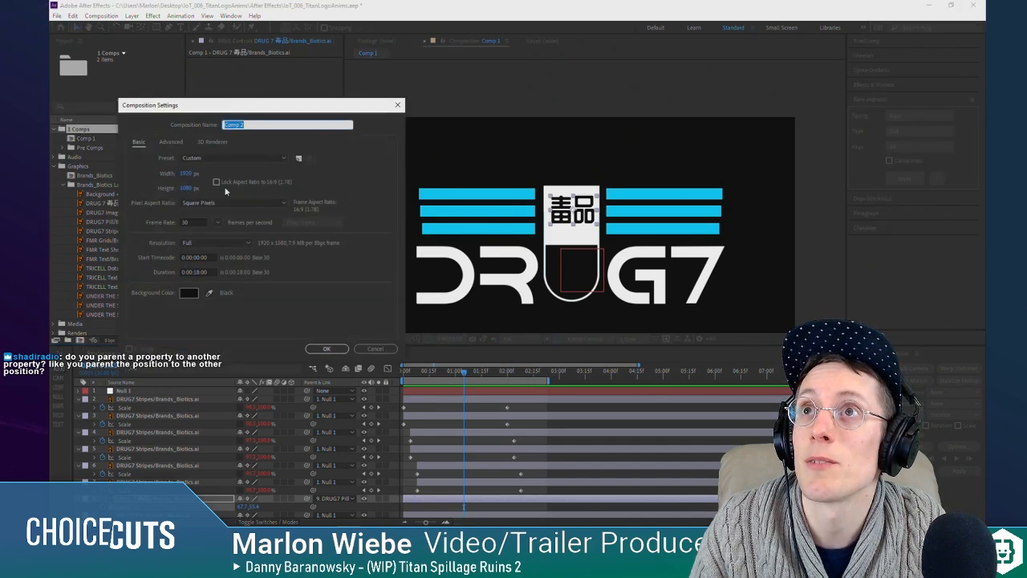
{"action": "left_click", "coordinate": [326, 348]}
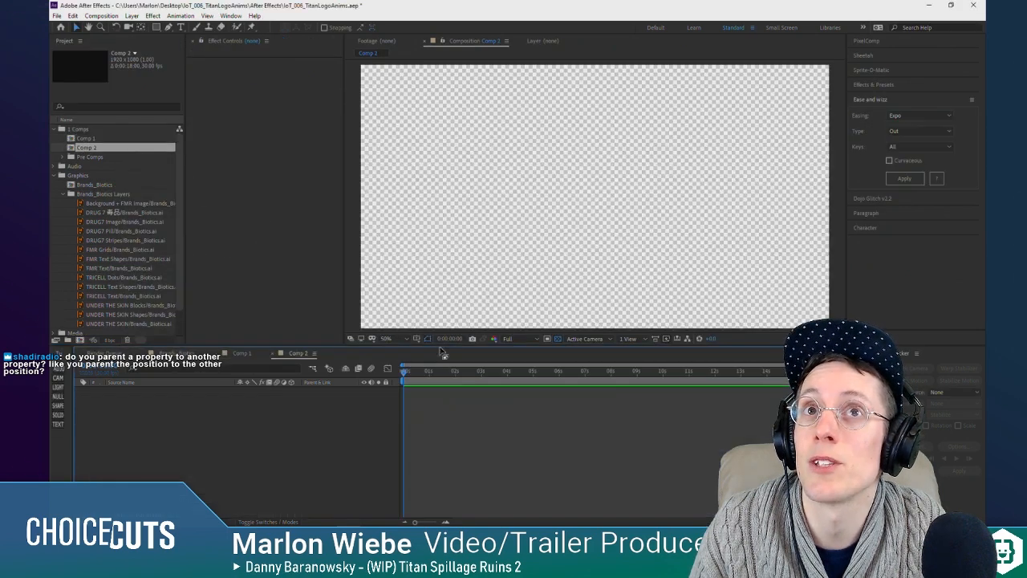
Step: Add a full-frame solid and a second solid scaled to about a third of the frame, placed left of centre
{"action": "left_click", "coordinate": [59, 417]}
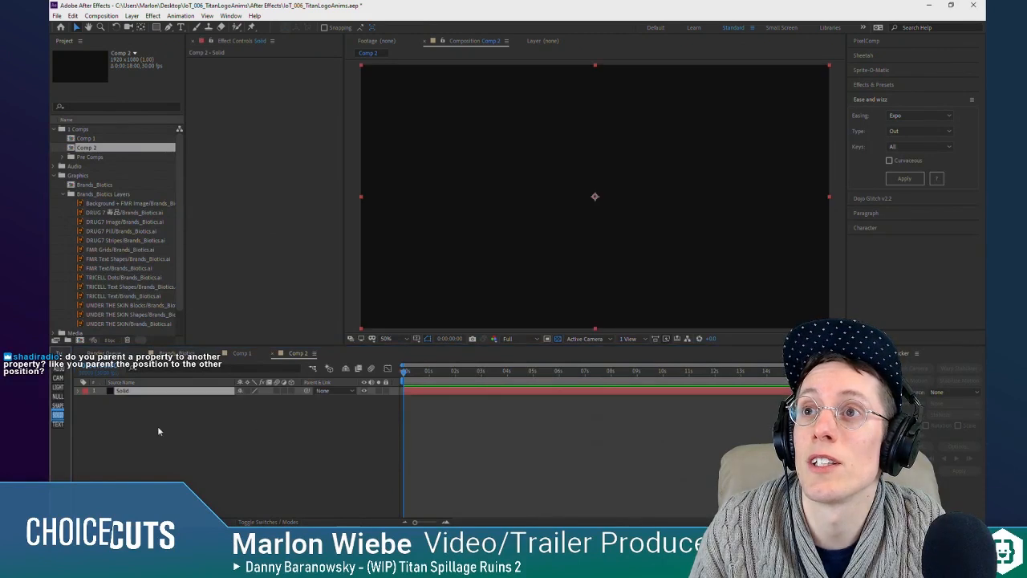
{"action": "left_click", "coordinate": [159, 432]}
{"action": "left_click", "coordinate": [59, 415]}
{"action": "left_click_drag", "start_coordinate": [828, 66], "coordinate": [681, 150]}
{"action": "left_click_drag", "start_coordinate": [613, 189], "coordinate": [515, 186]}
Step: Apply a red Fill effect to the smaller solid and narrow it to a nearly square rectangle about 500 px wide
{"action": "key", "text": "ctrl+space"}
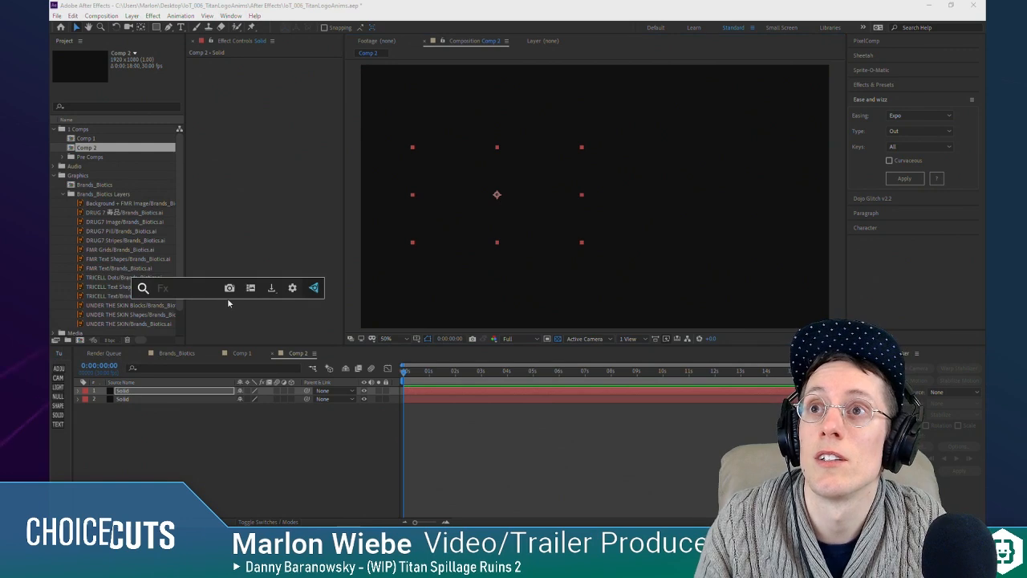
{"action": "type", "text": "fill"}
{"action": "key", "text": "Return"}
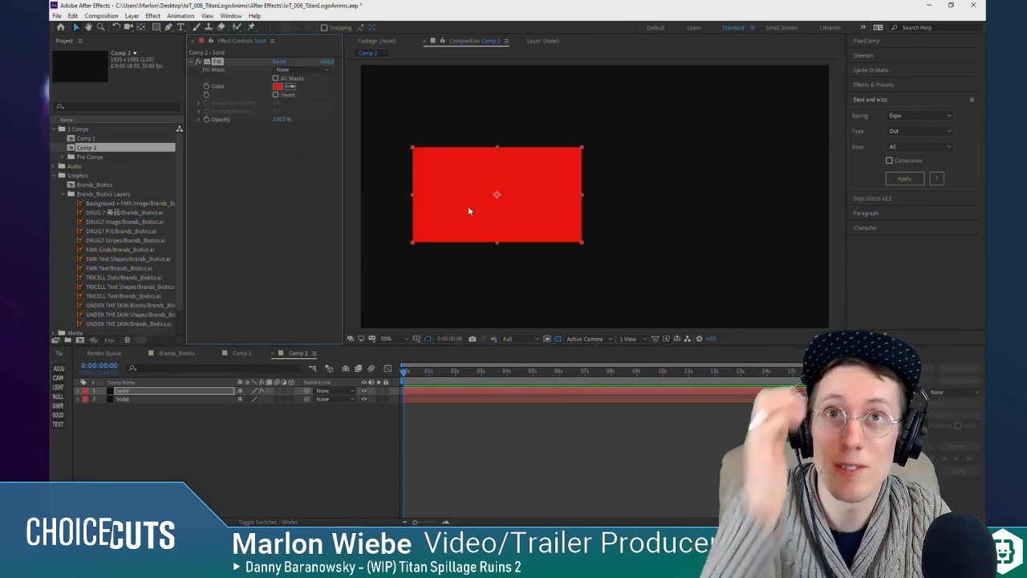
{"action": "left_click_drag", "start_coordinate": [581, 195], "coordinate": [506, 191]}
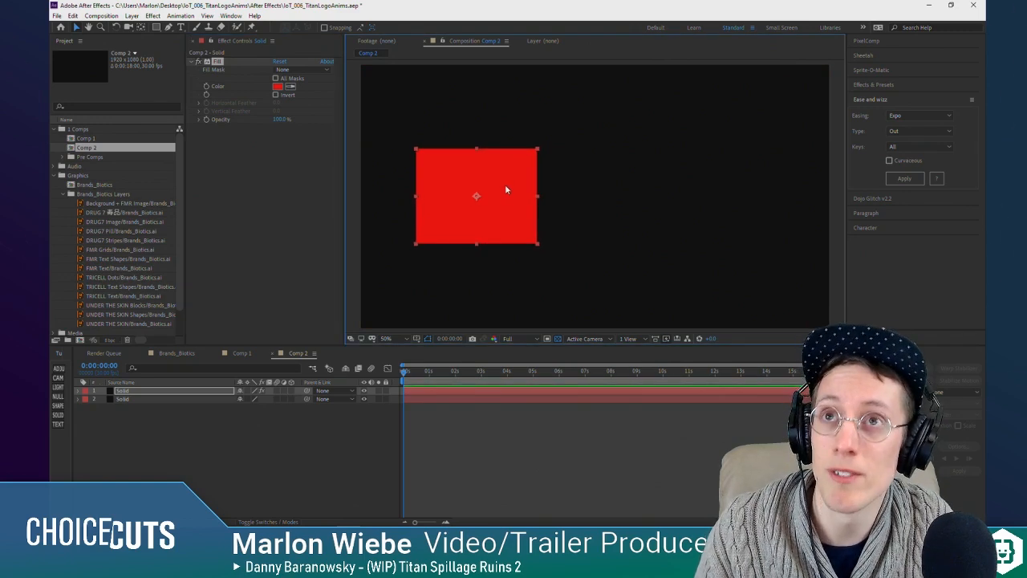
Step: Search the quick effect finder for "fill" and dismiss it
{"action": "key", "text": "ctrl+space"}
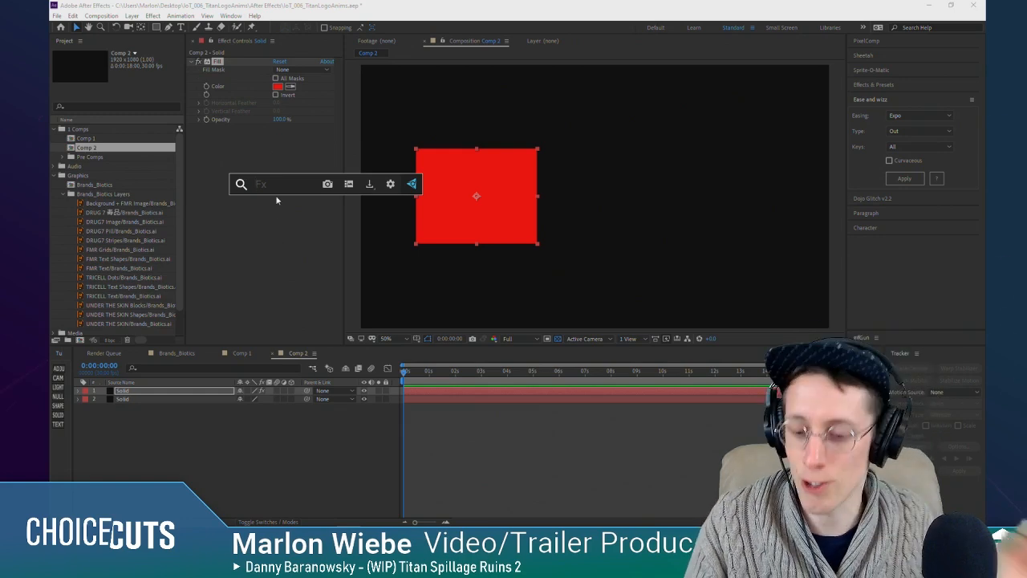
{"action": "type", "text": "fill"}
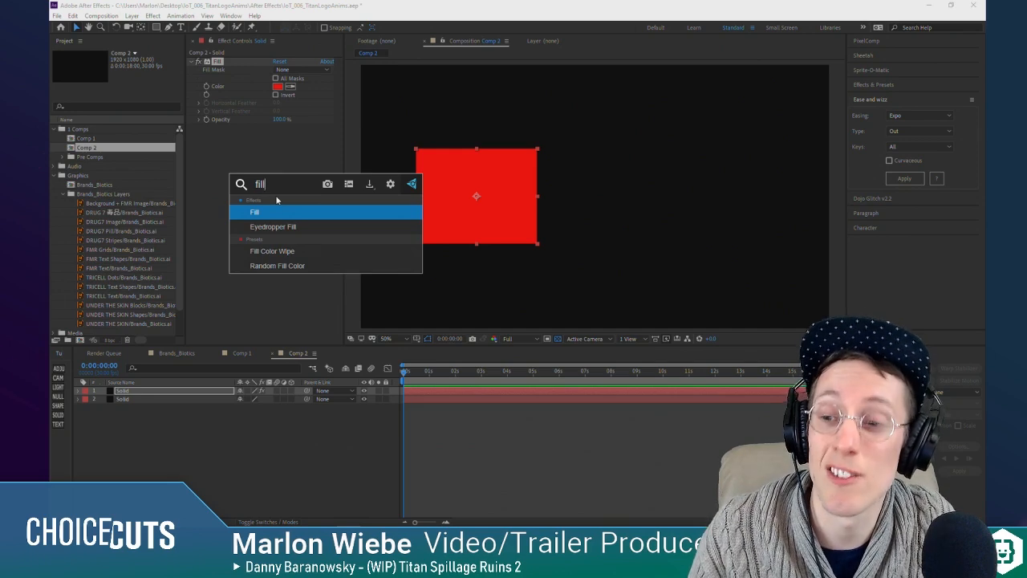
{"action": "left_click", "coordinate": [268, 211]}
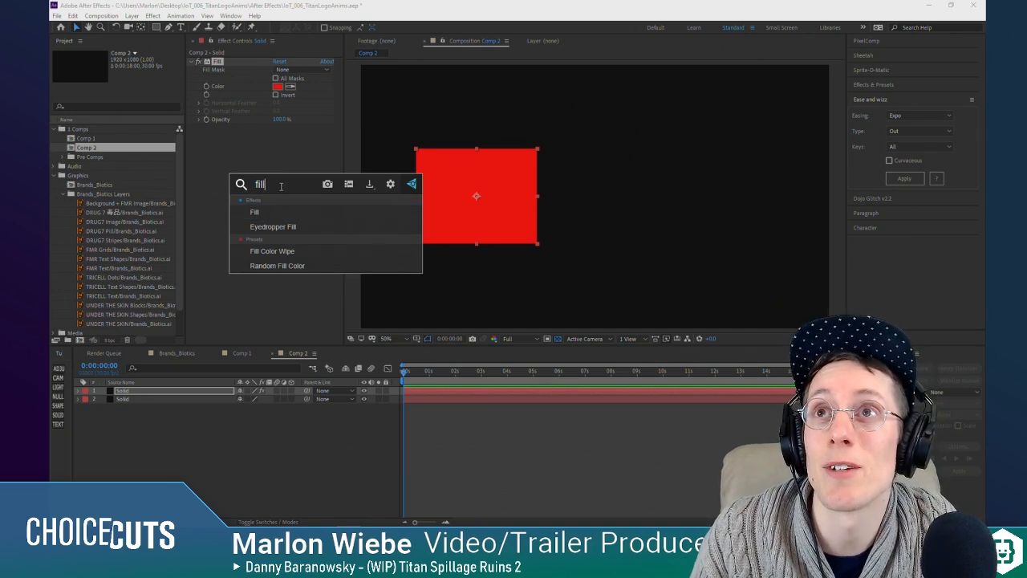
{"action": "left_click", "coordinate": [291, 230]}
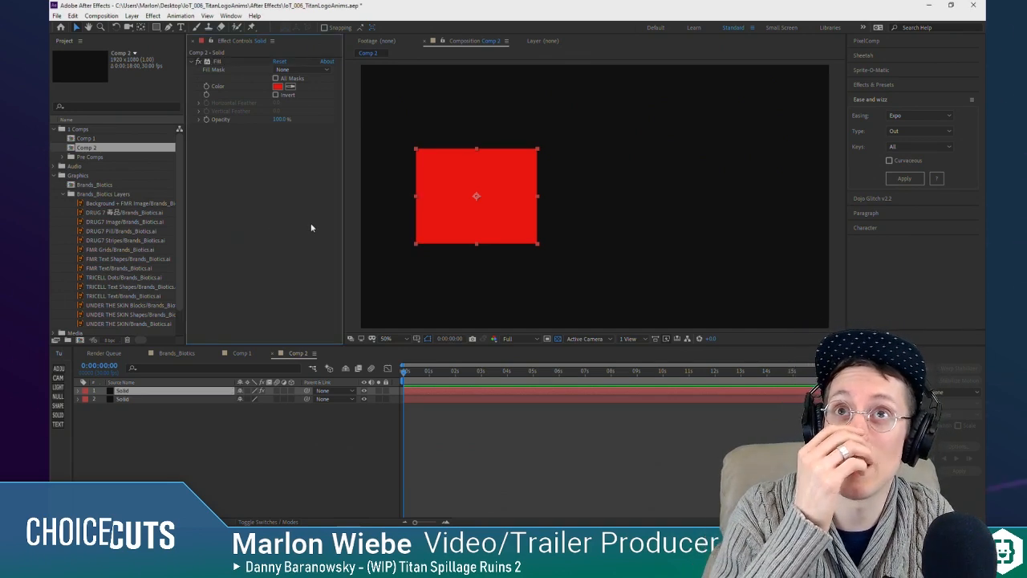
Step: Duplicate the small red solid and place the copy at the same height right of centre in the frame
{"action": "left_click", "coordinate": [168, 436]}
{"action": "left_click", "coordinate": [160, 392]}
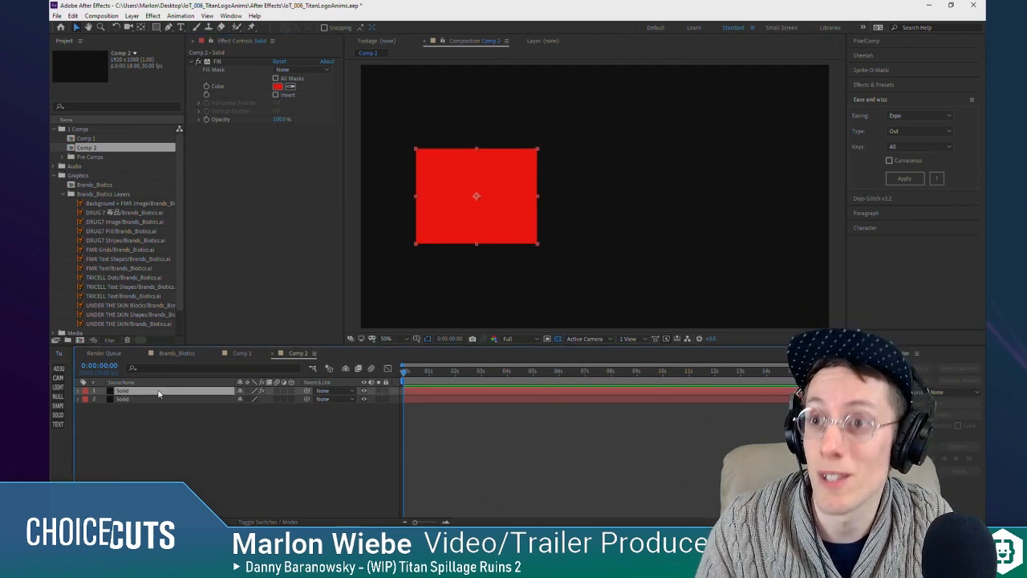
{"action": "key", "text": "ctrl+d"}
{"action": "left_click_drag", "start_coordinate": [475, 213], "coordinate": [695, 214]}
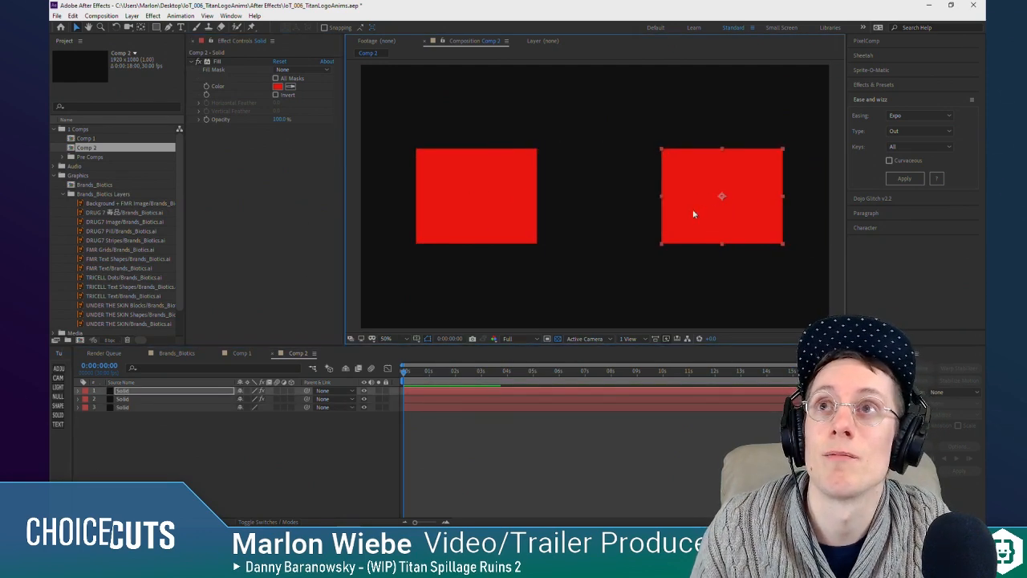
Step: Recolour the duplicate solid's Fill effect to a muted blue
{"action": "left_click", "coordinate": [291, 87]}
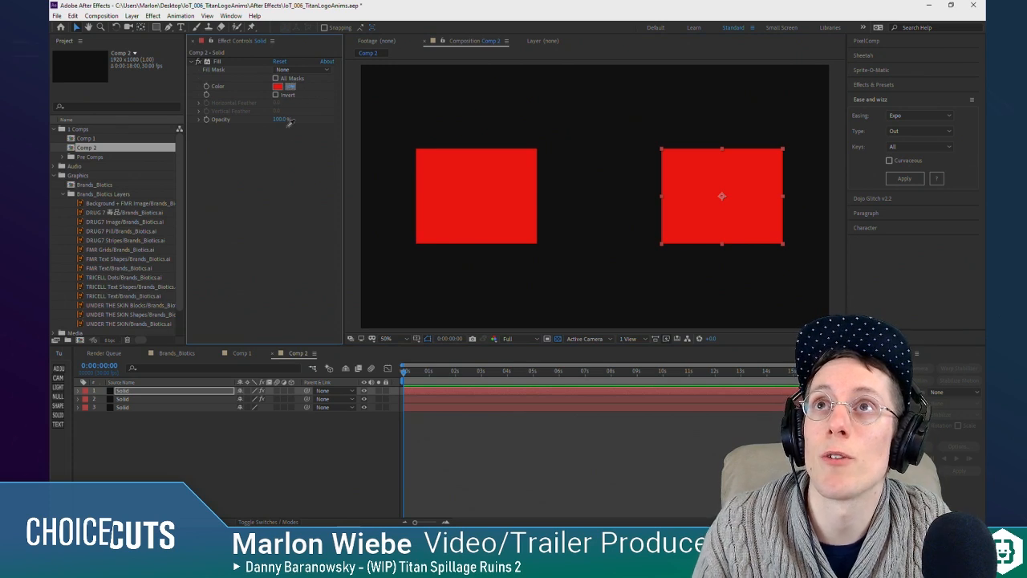
{"action": "left_click", "coordinate": [278, 87]}
{"action": "left_click", "coordinate": [197, 72]}
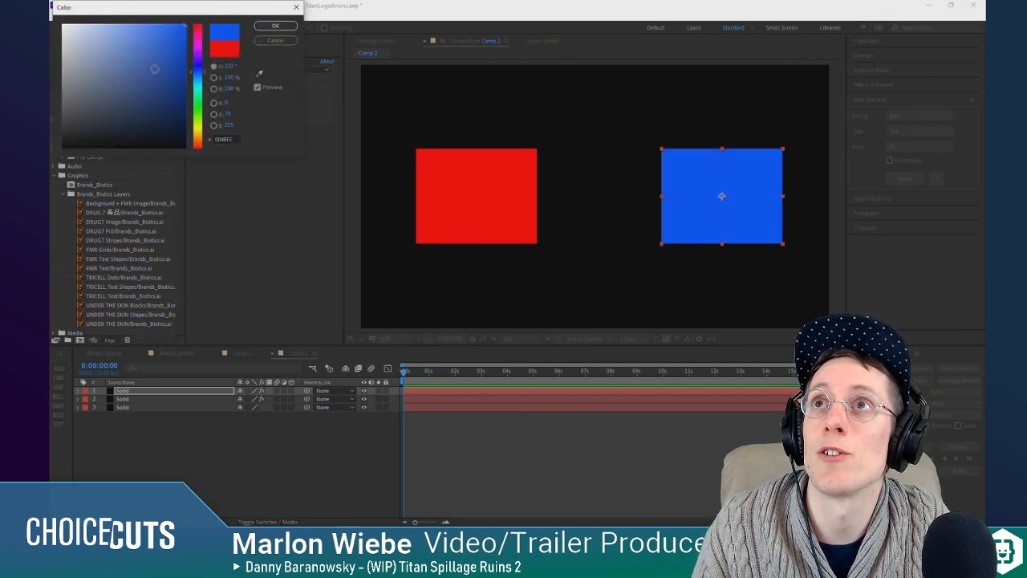
{"action": "left_click", "coordinate": [153, 68]}
{"action": "left_click", "coordinate": [267, 28]}
Step: Reveal both coloured solids' Position, keyframe the blue one at 0 s and at 1480, 312 at 3 s, and play it
{"action": "left_click", "coordinate": [142, 396]}
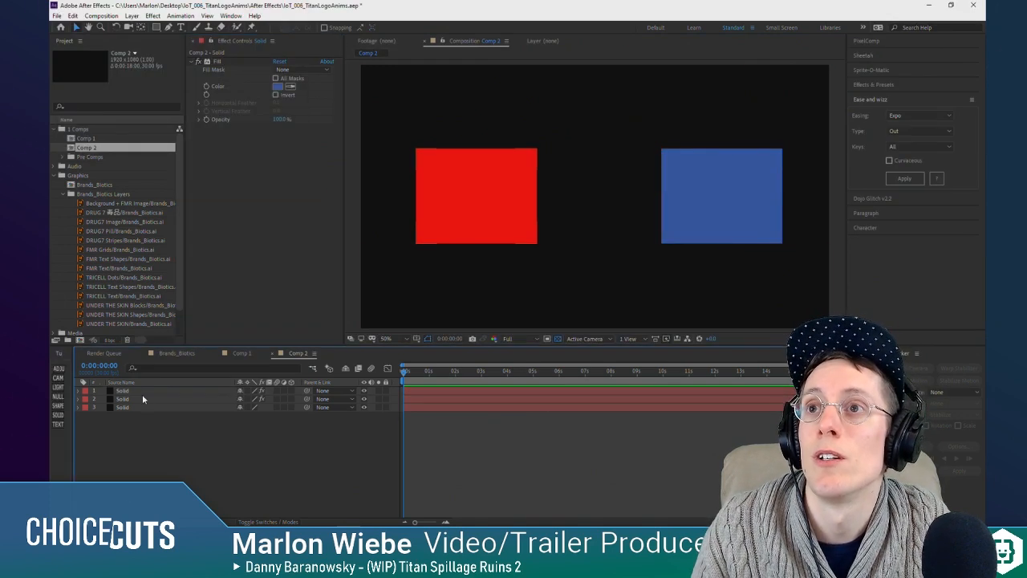
{"action": "key", "text": "p"}
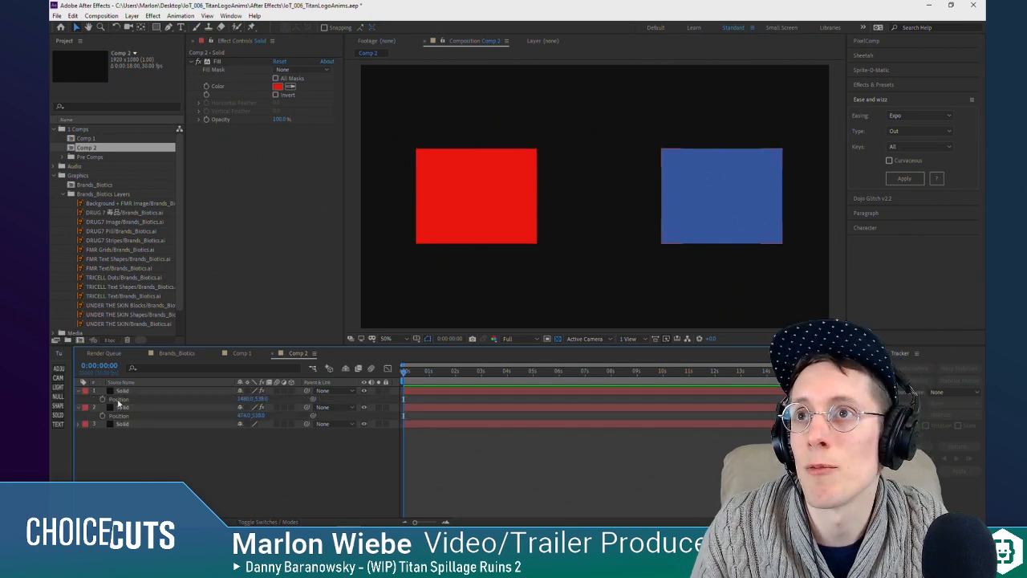
{"action": "left_click", "coordinate": [118, 400]}
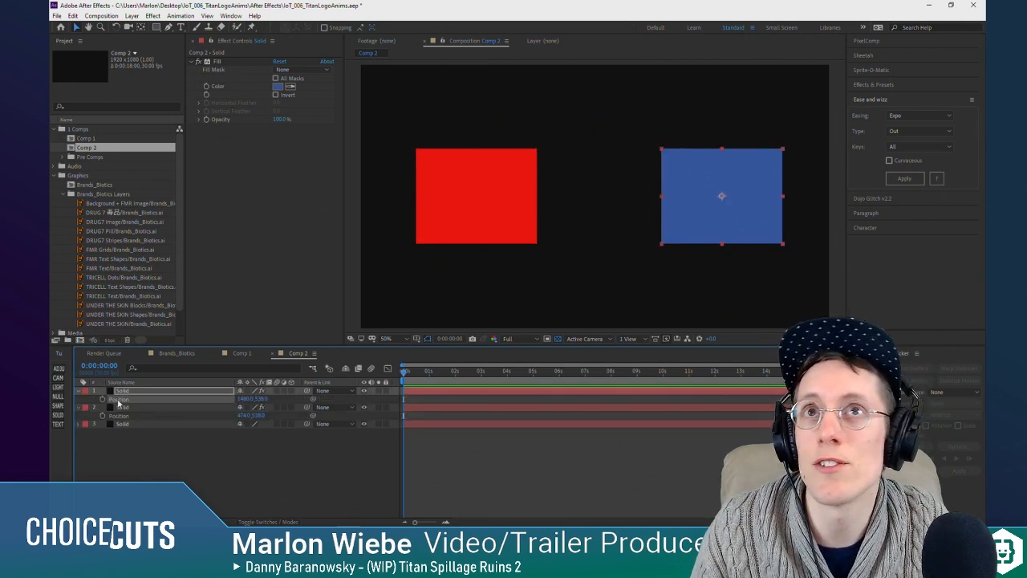
{"action": "left_click", "coordinate": [455, 372]}
{"action": "left_click_drag", "start_coordinate": [695, 212], "coordinate": [695, 157]}
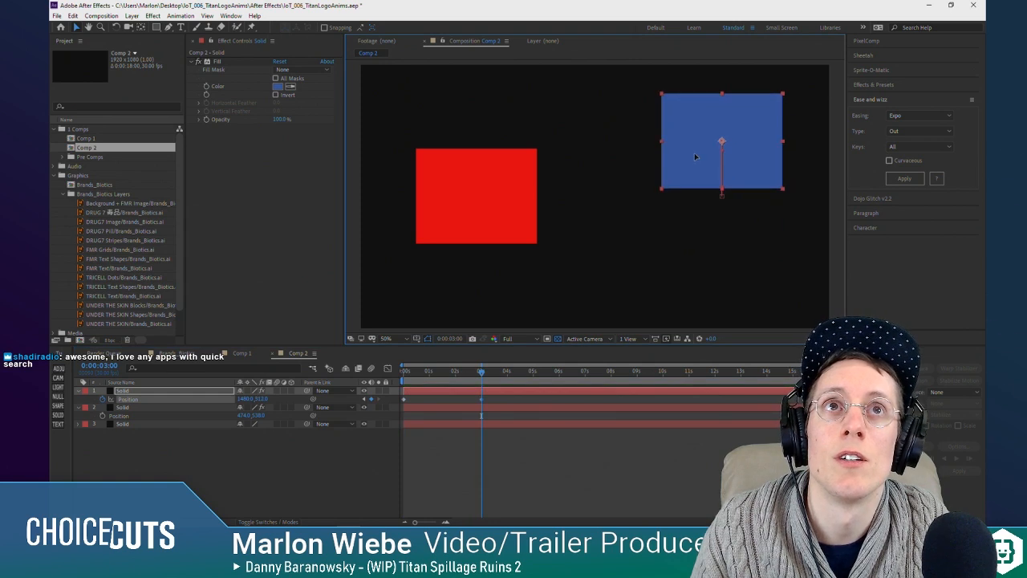
{"action": "key", "text": "space"}
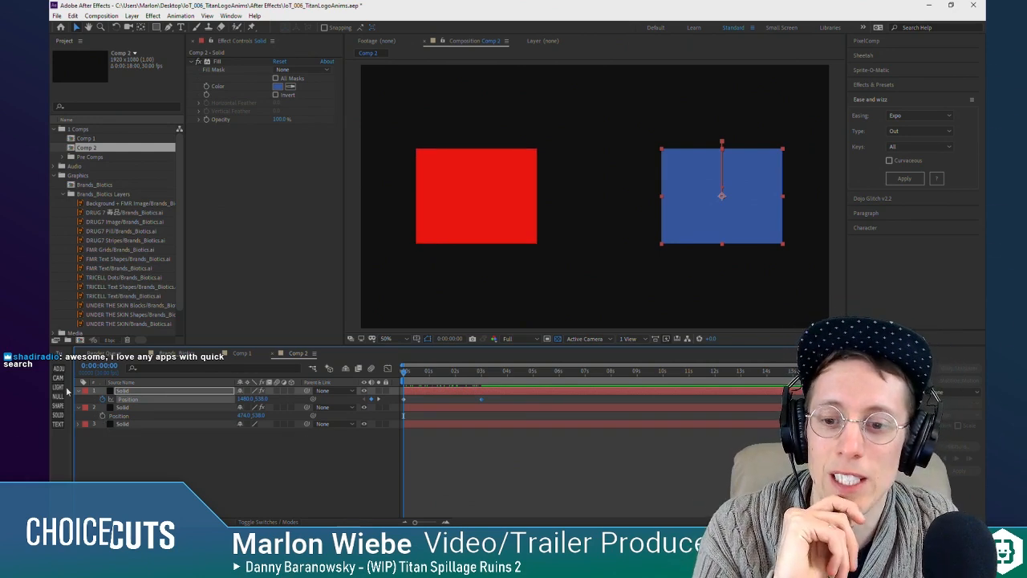
Step: Link the red solid's Position to the blue solid's Position with an expression and scrub the timeline to check it
{"action": "left_click", "coordinate": [113, 425]}
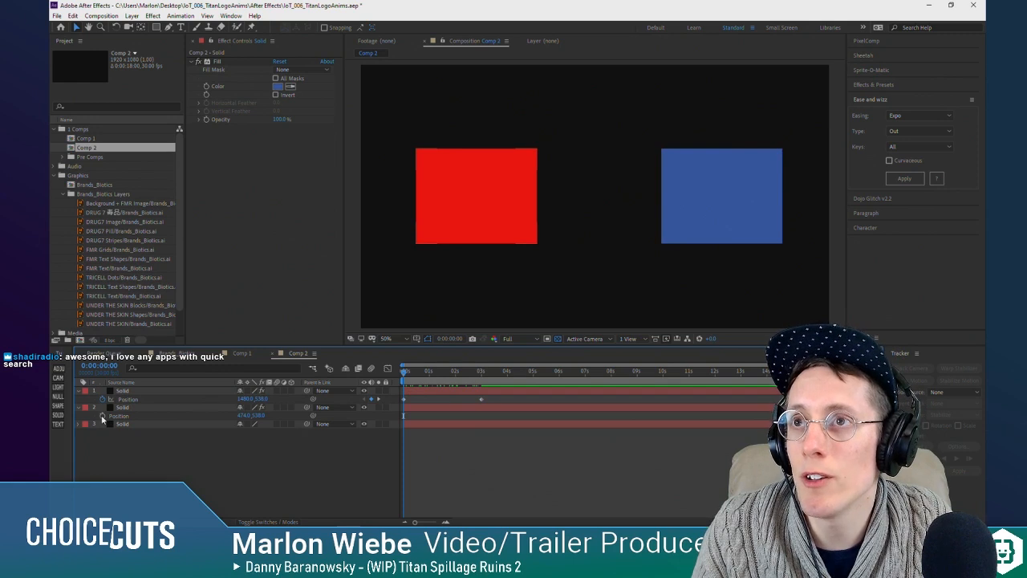
{"action": "left_click", "coordinate": [103, 416], "text": "alt"}
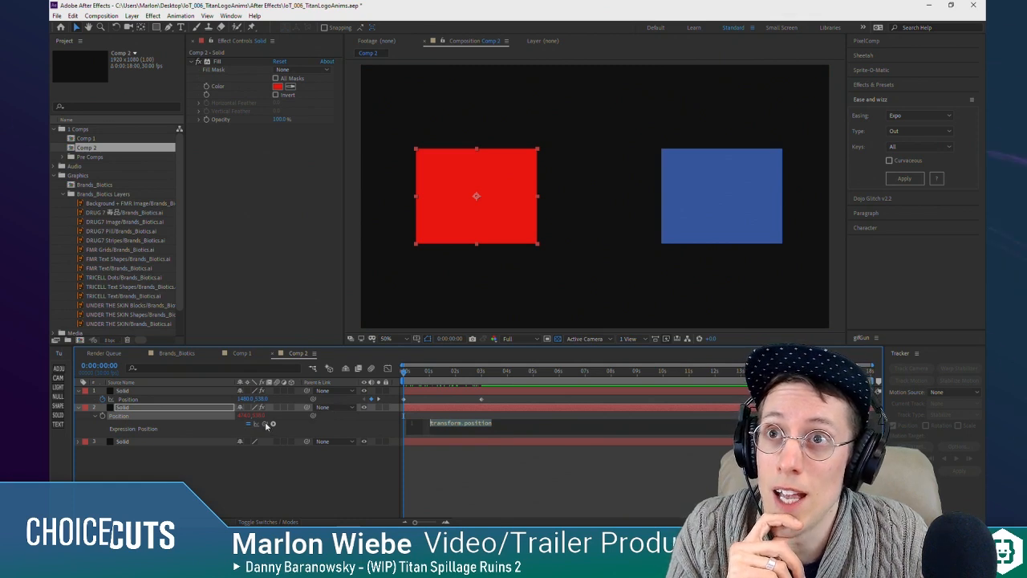
{"action": "left_click_drag", "start_coordinate": [272, 424], "coordinate": [131, 401]}
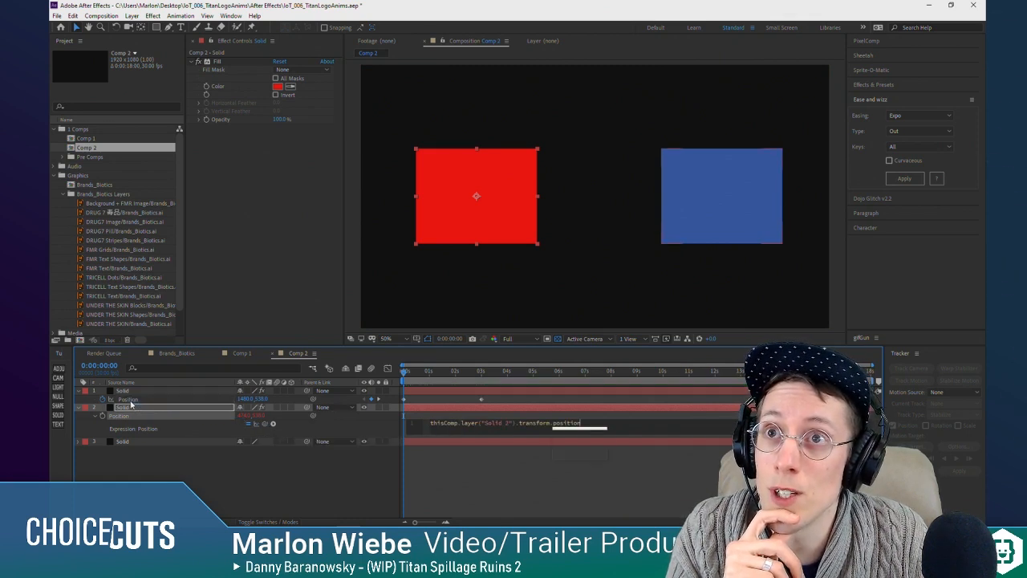
{"action": "left_click", "coordinate": [353, 484]}
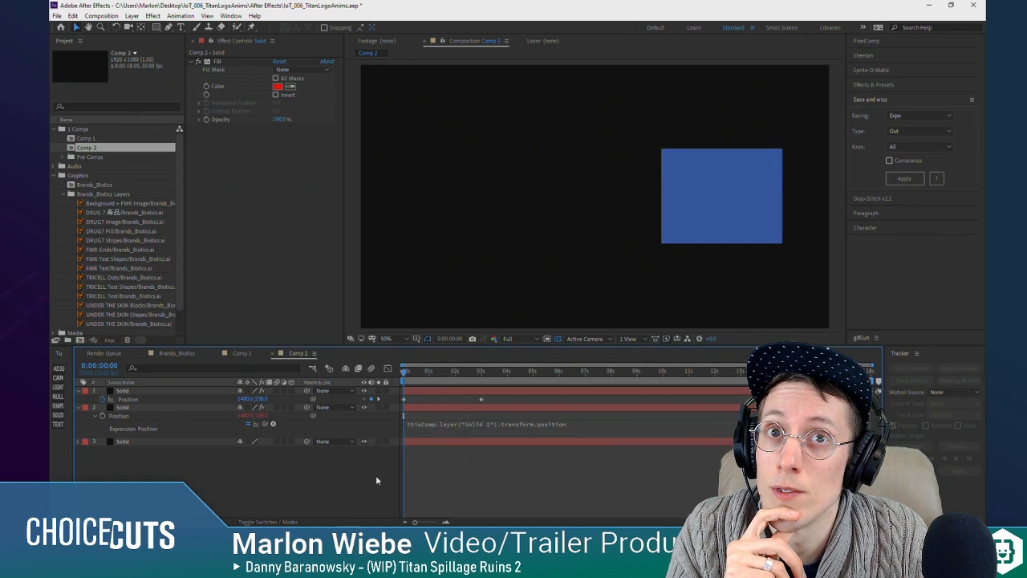
{"action": "left_click_drag", "start_coordinate": [406, 372], "coordinate": [390, 409]}
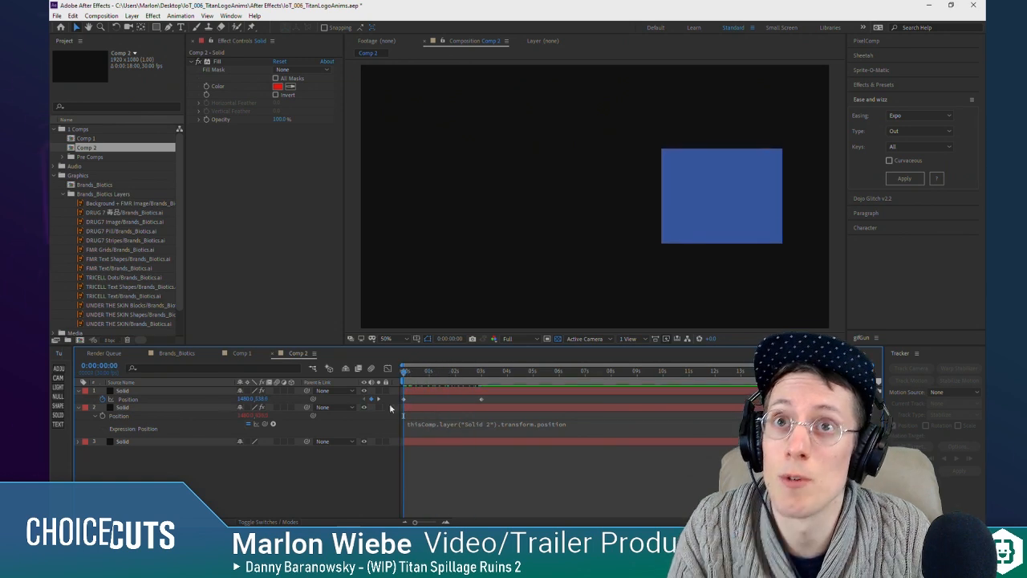
Step: Move the red solid's layer above the blue one, shrink it to fit inside the blue rectangle, and scrub the animation
{"action": "left_click", "coordinate": [142, 409]}
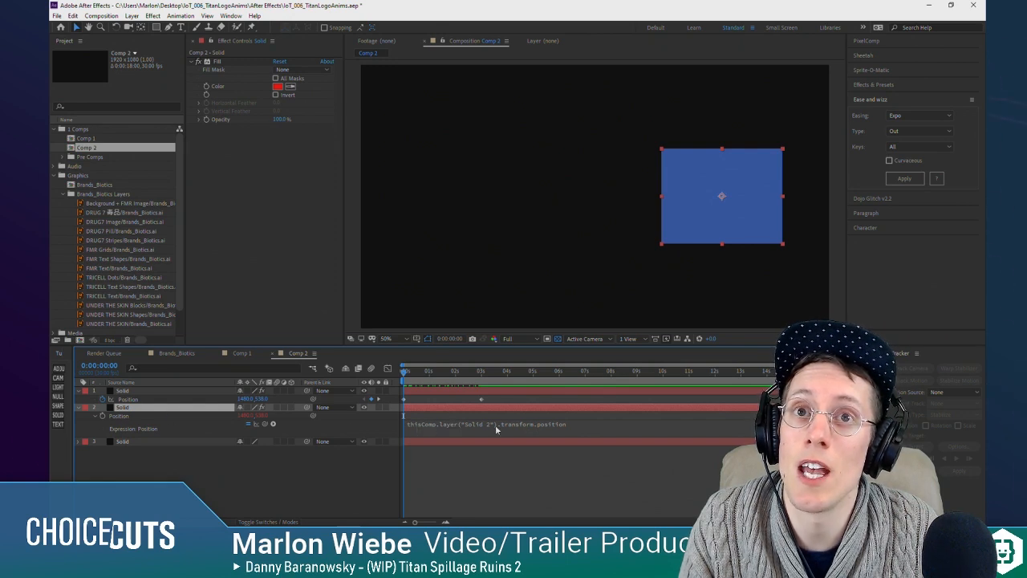
{"action": "left_click", "coordinate": [131, 391]}
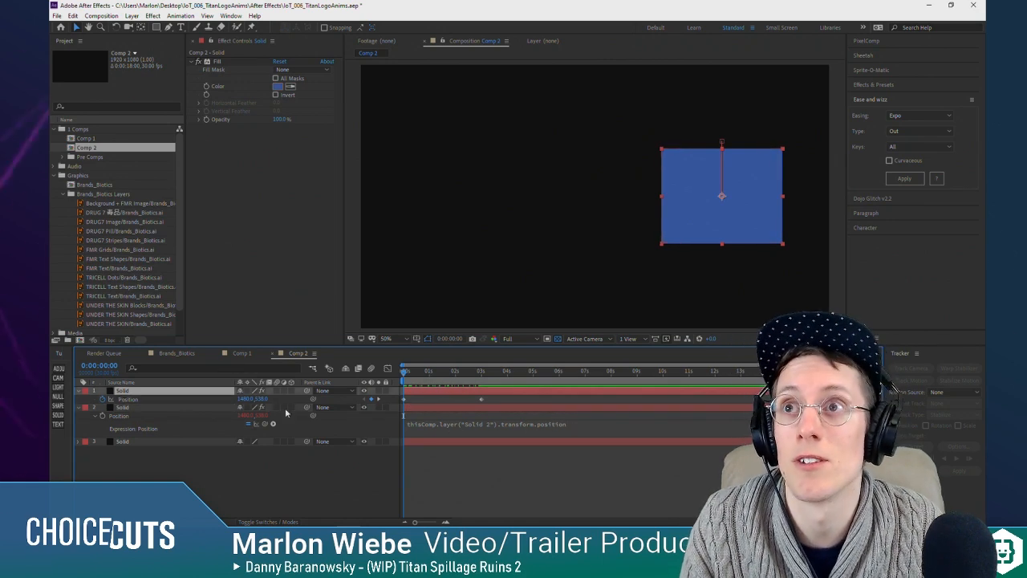
{"action": "left_click_drag", "start_coordinate": [145, 408], "coordinate": [148, 388]}
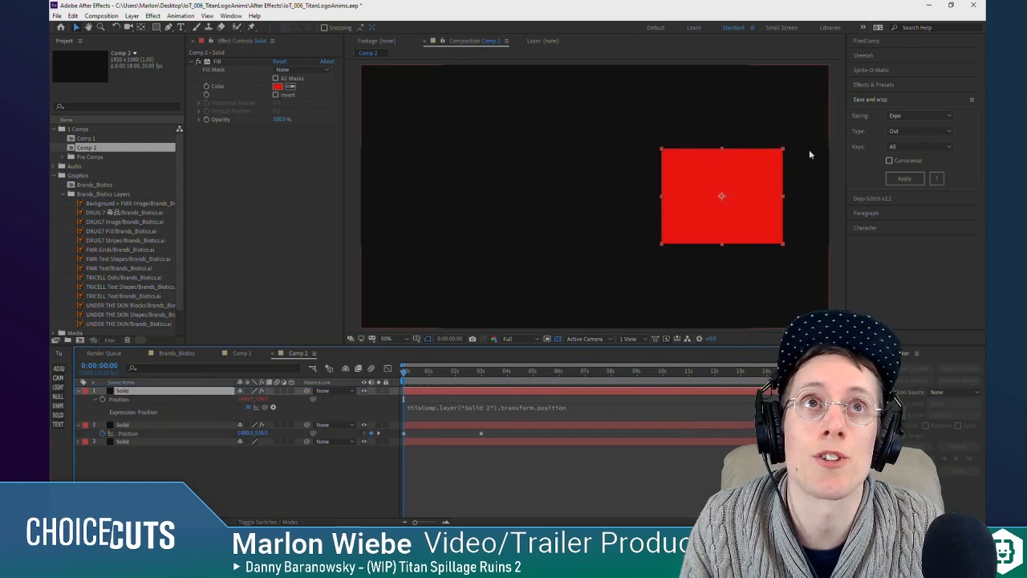
{"action": "left_click_drag", "start_coordinate": [785, 150], "coordinate": [773, 155]}
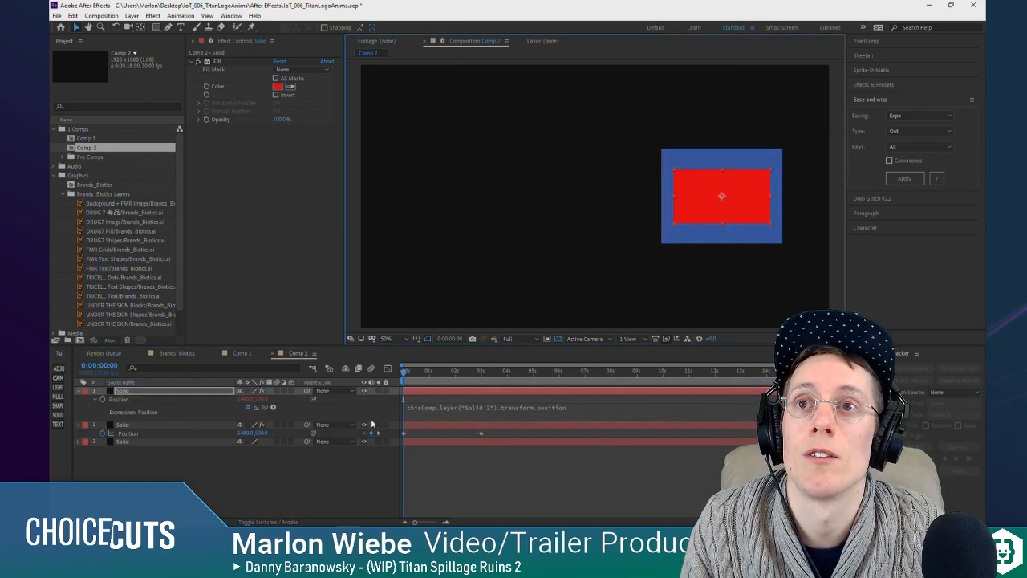
{"action": "mouse_move", "coordinate": [404, 375]}
{"action": "left_mouse_down"}
{"action": "mouse_move", "coordinate": [465, 375]}
{"action": "mouse_move", "coordinate": [399, 378]}
{"action": "left_mouse_up"}
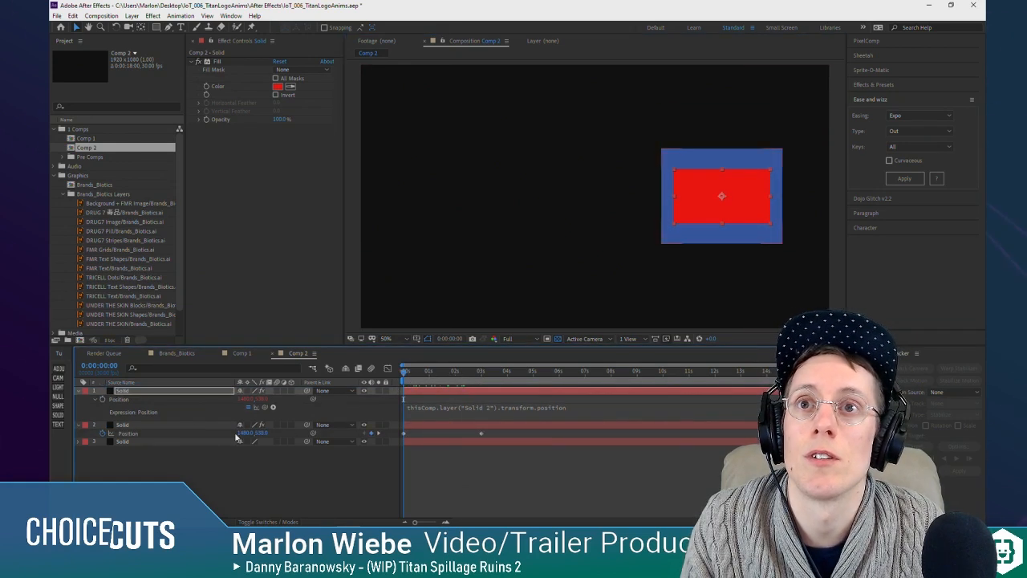
{"action": "left_click", "coordinate": [124, 437]}
{"action": "left_click", "coordinate": [579, 407]}
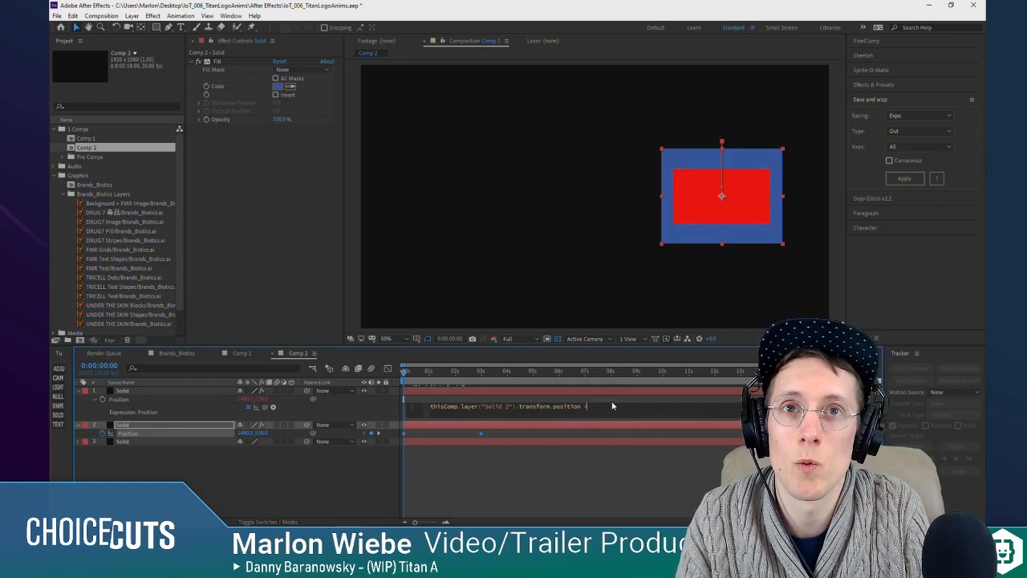
{"action": "left_click", "coordinate": [660, 436]}
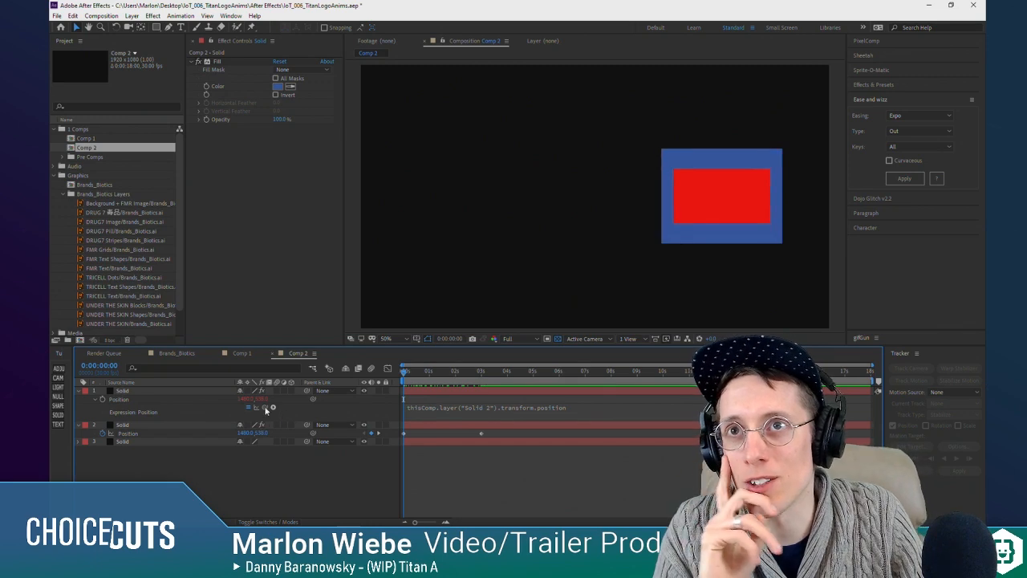
Step: Separate the Position dimensions of the red solid and the blue solid into X and Y
{"action": "right_click", "coordinate": [117, 401]}
{"action": "left_click", "coordinate": [153, 417]}
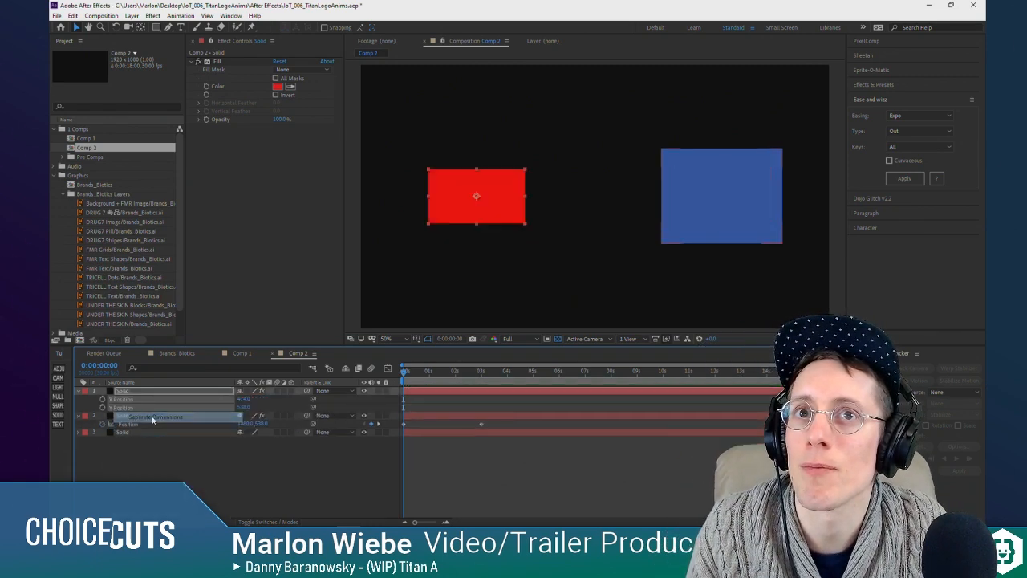
{"action": "left_click", "coordinate": [143, 464]}
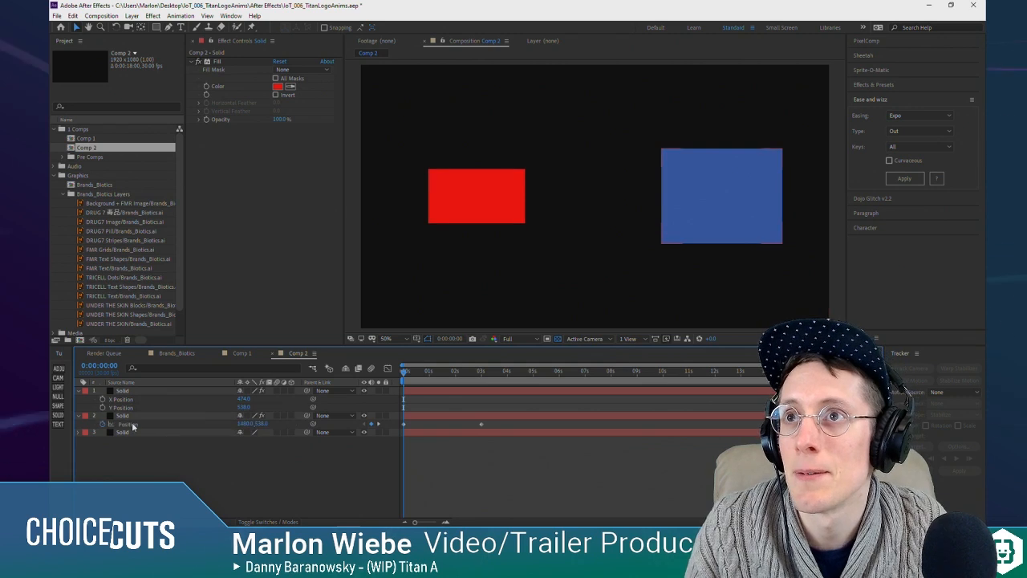
{"action": "right_click", "coordinate": [125, 424]}
{"action": "left_click", "coordinate": [169, 323]}
{"action": "left_click", "coordinate": [126, 461]}
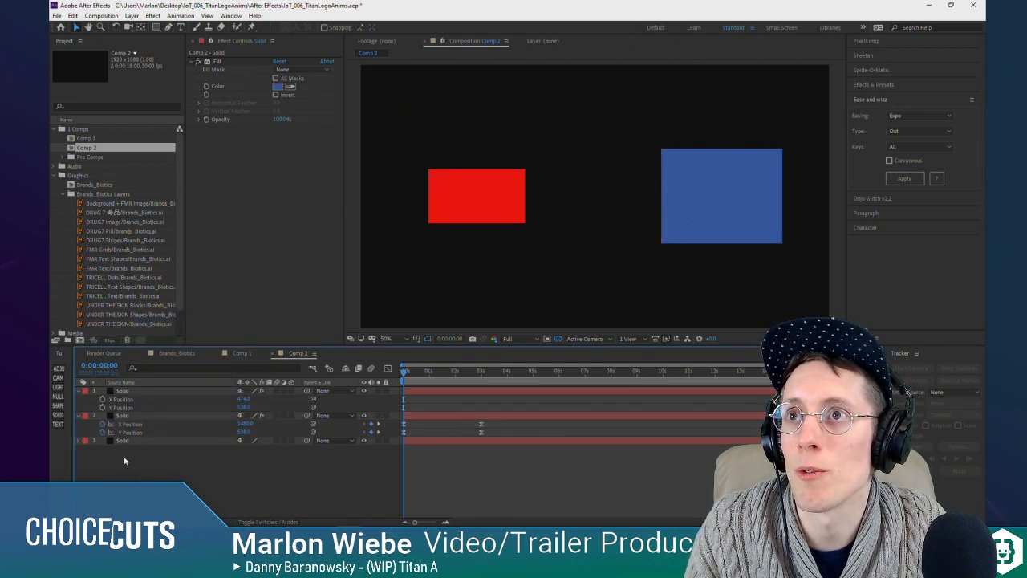
Step: Remove the blue solid's X and Y Position keyframes and link its Y Position to the red solid's X Position with an expression
{"action": "left_click", "coordinate": [103, 424]}
{"action": "left_click", "coordinate": [102, 433]}
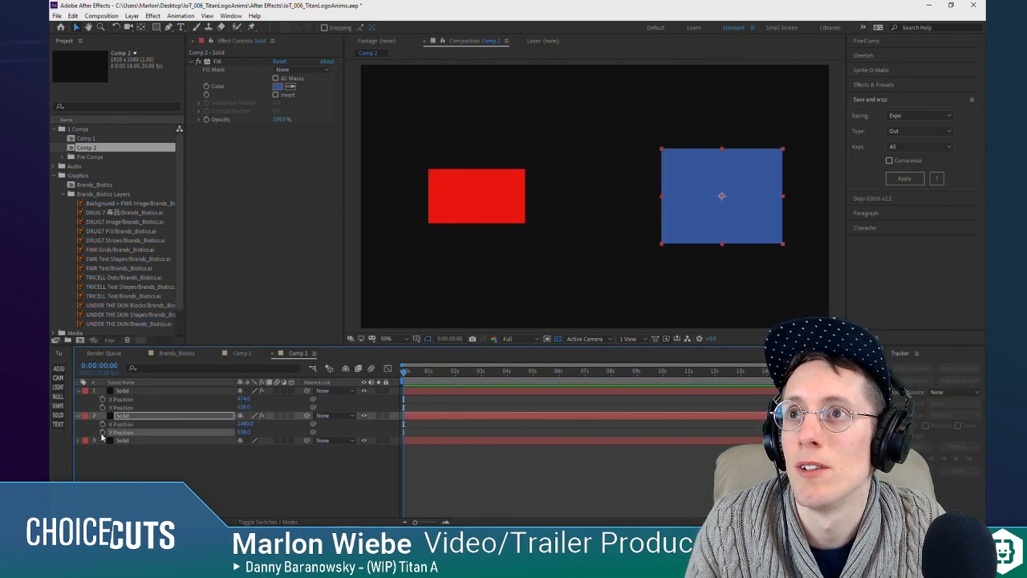
{"action": "left_click", "coordinate": [102, 434], "text": "alt"}
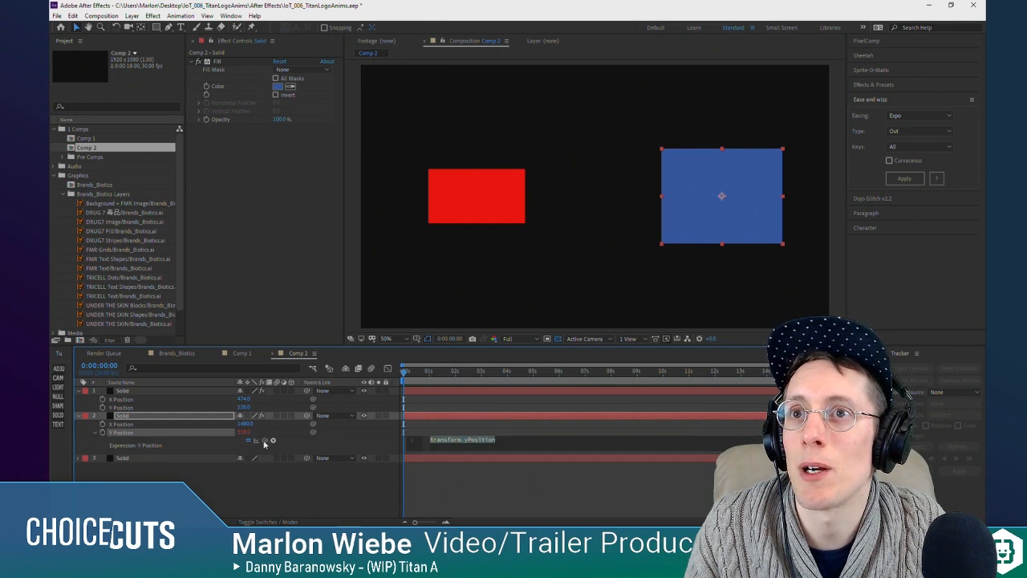
{"action": "left_click_drag", "start_coordinate": [265, 442], "coordinate": [139, 407]}
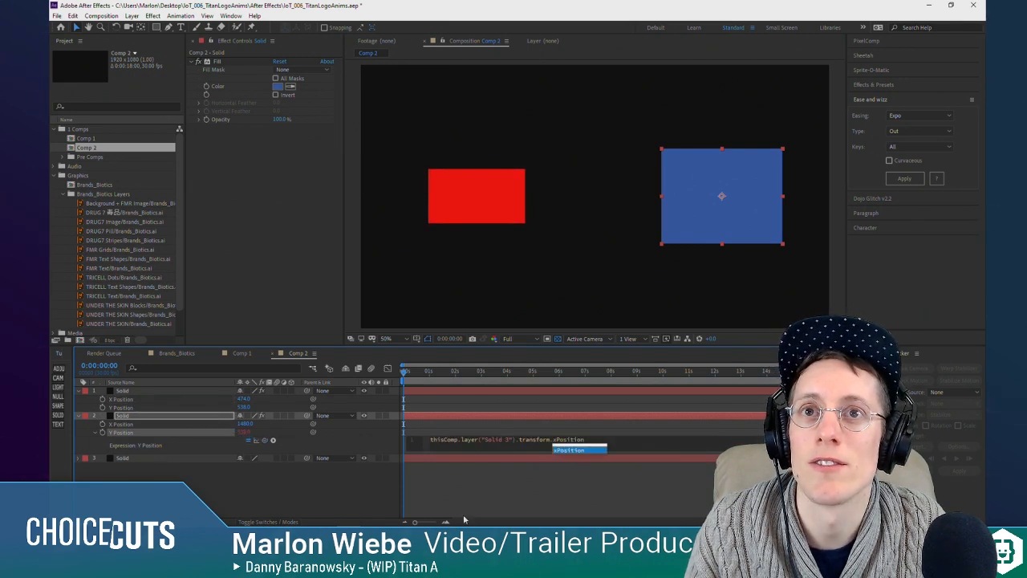
{"action": "left_click", "coordinate": [429, 382]}
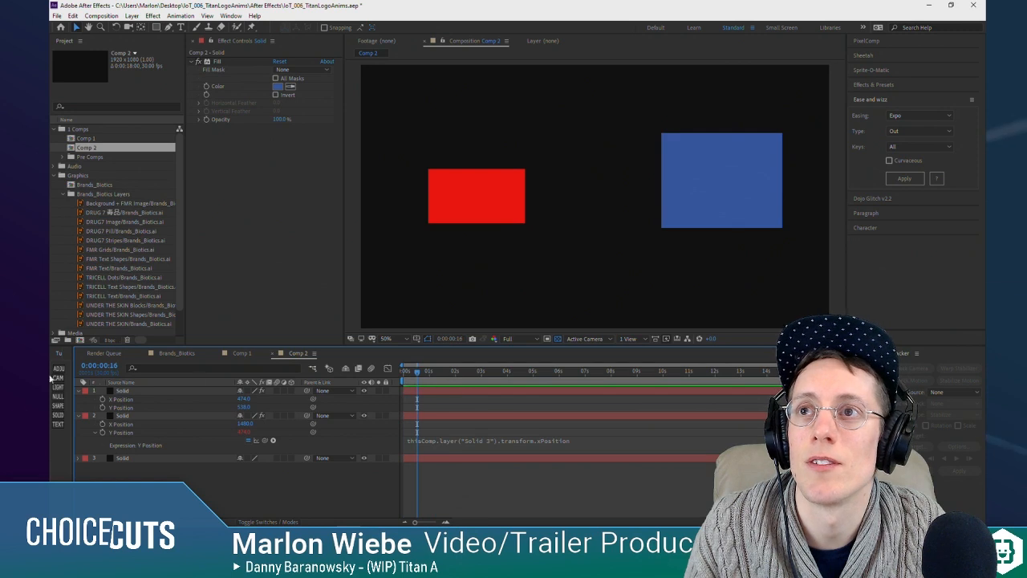
Step: Undo a small change to the red solid's Y Position and shift its X Position to 414 to test the link
{"action": "left_click", "coordinate": [124, 407]}
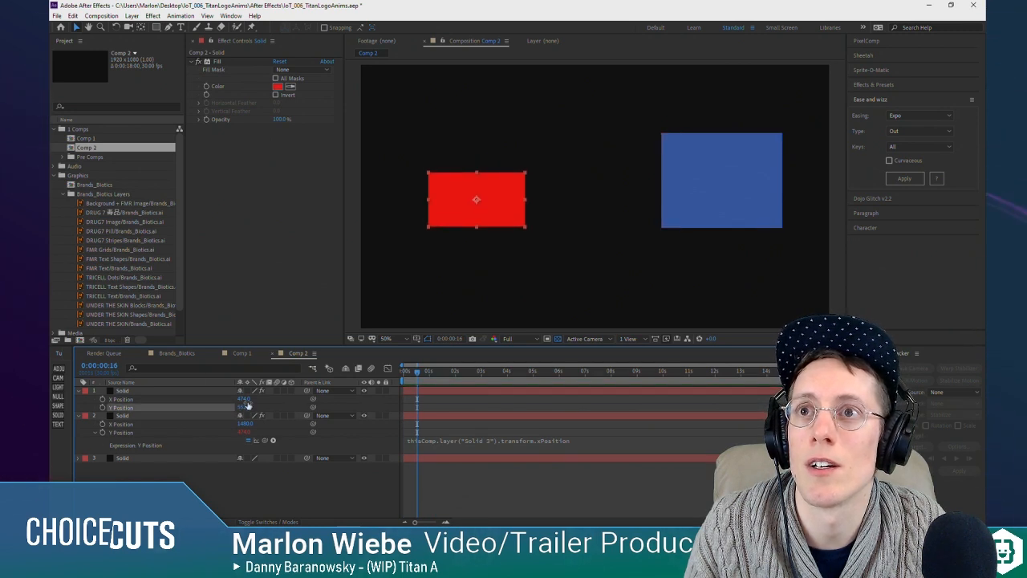
{"action": "key", "text": "ctrl+z"}
{"action": "left_click_drag", "start_coordinate": [252, 399], "coordinate": [225, 408]}
{"action": "left_click", "coordinate": [510, 492]}
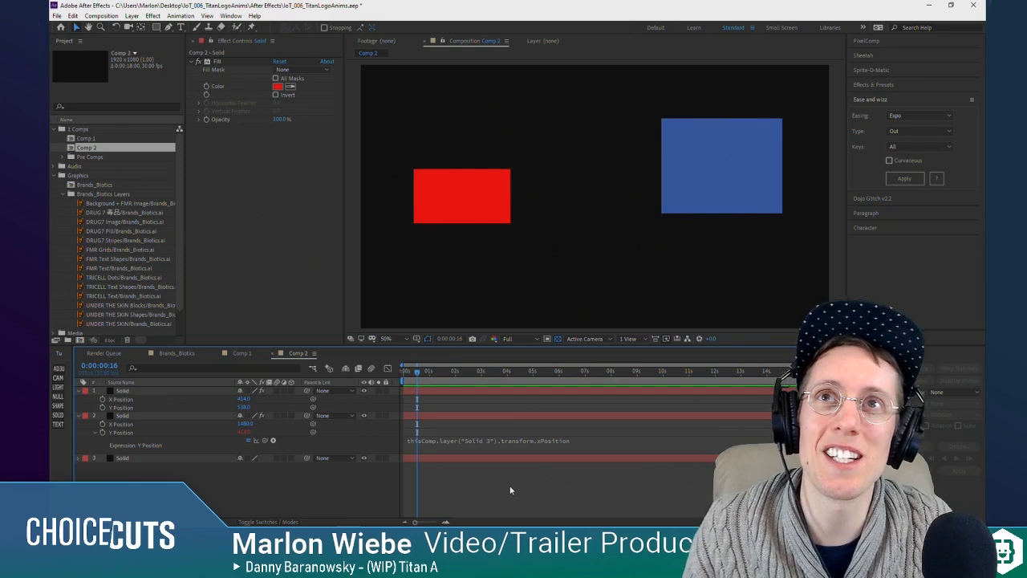
Step: Reopen Comp 1 with the DRUG7 logo animation
{"action": "double_click", "coordinate": [92, 139]}
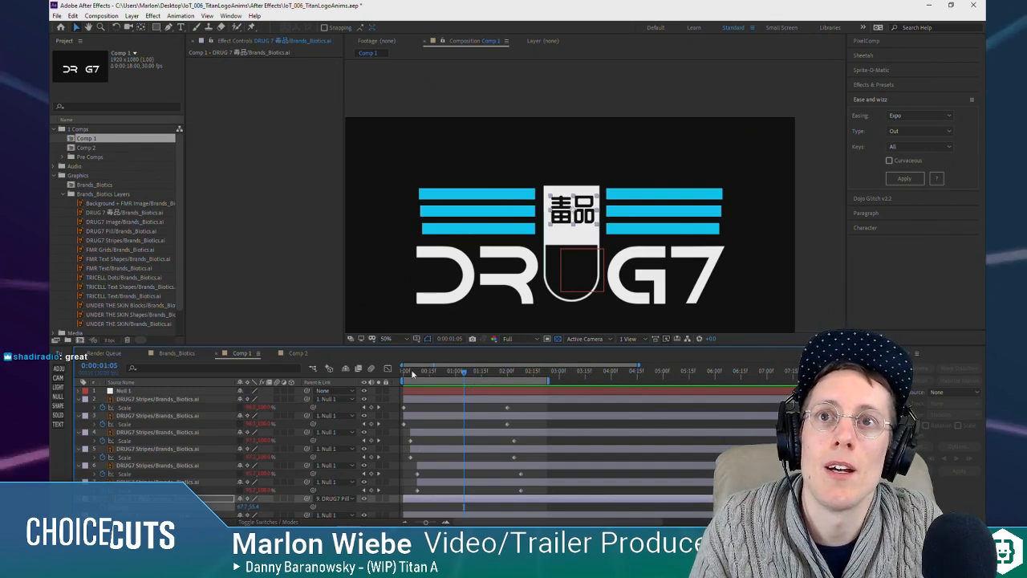
Step: Scrub through the first two and a half seconds of the logo animation to review the stripe and pill timing
{"action": "left_click_drag", "start_coordinate": [412, 373], "coordinate": [464, 378]}
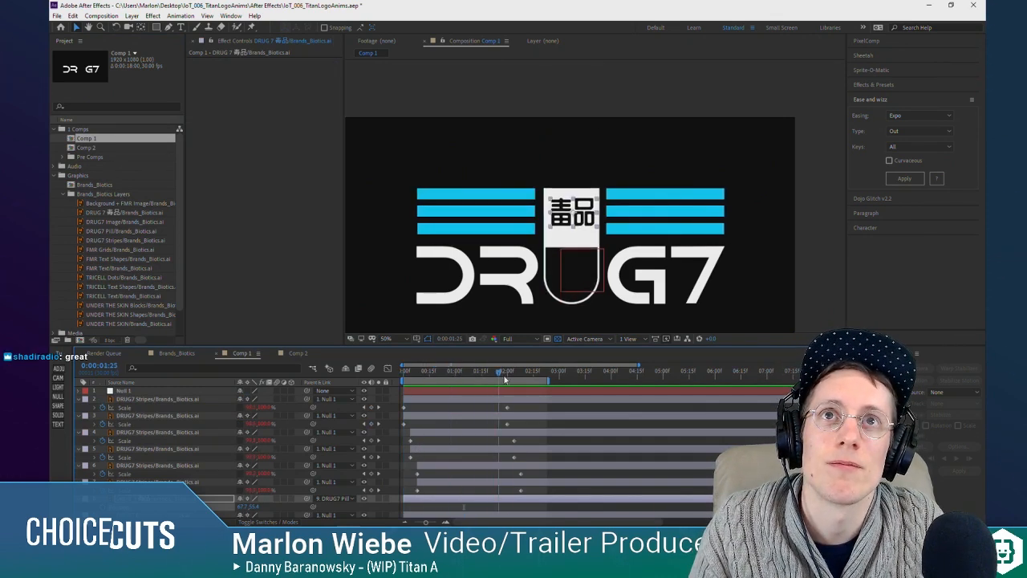
{"action": "left_click_drag", "start_coordinate": [531, 373], "coordinate": [347, 379]}
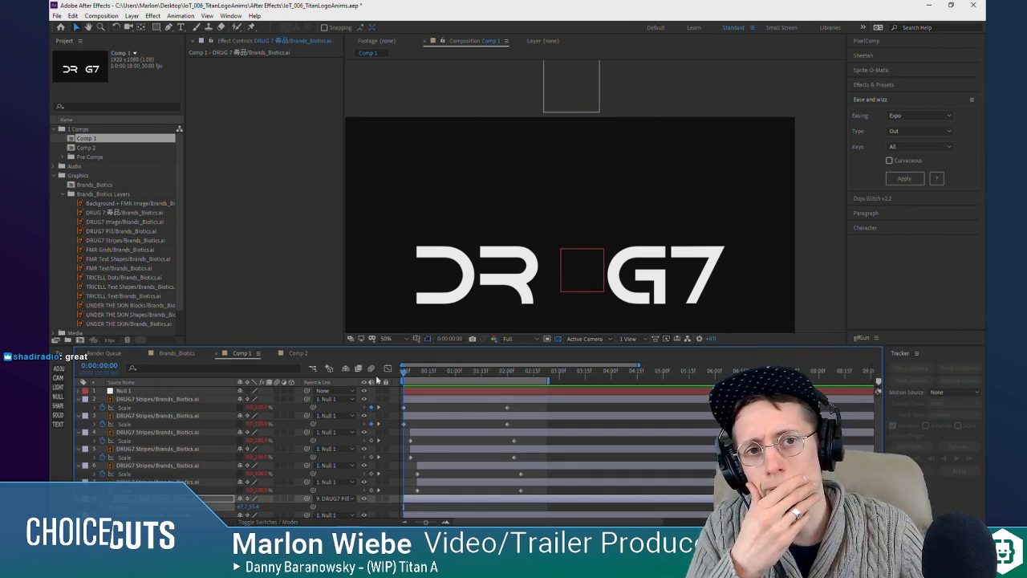
{"action": "left_click_drag", "start_coordinate": [414, 371], "coordinate": [527, 358]}
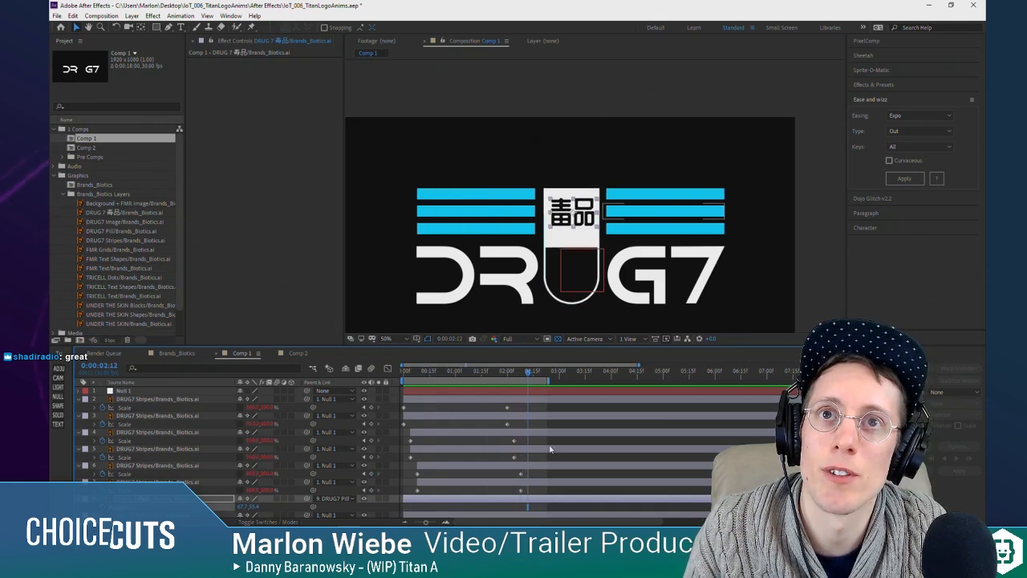
{"action": "scroll", "coordinate": [480, 463], "scroll_direction": "down", "scroll_amount": 2}
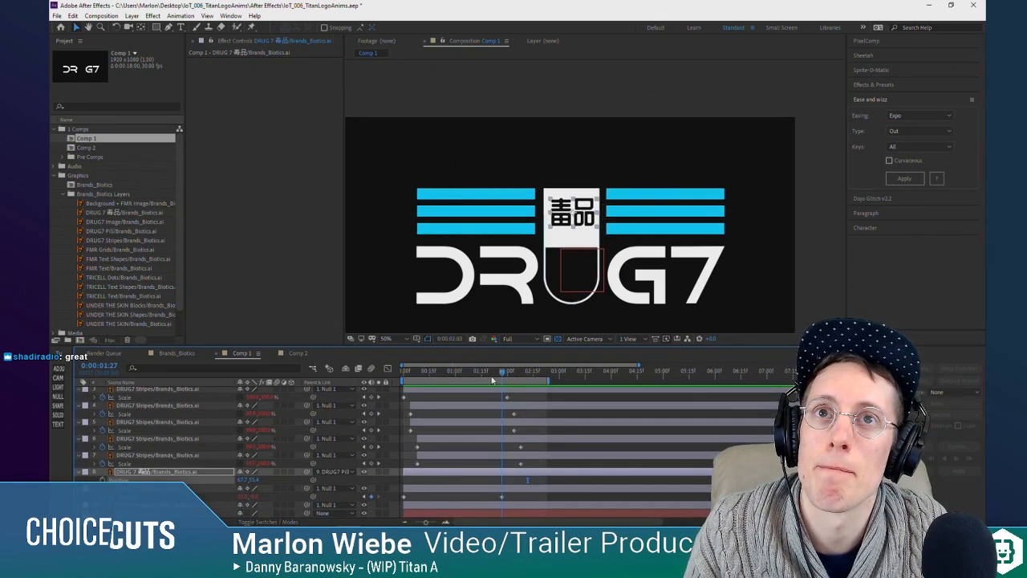
{"action": "mouse_move", "coordinate": [492, 381]}
{"action": "left_mouse_down"}
{"action": "mouse_move", "coordinate": [425, 383]}
{"action": "mouse_move", "coordinate": [499, 382]}
{"action": "left_mouse_up"}
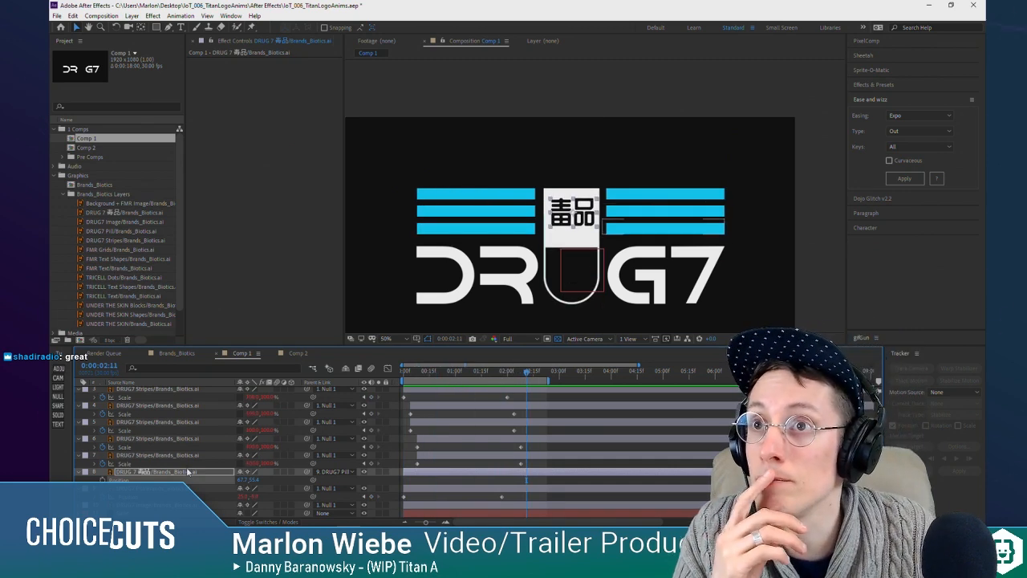
Step: Duplicate the DRUG7 Image layer into four copies and draw a rectangular mask around the letter D on the first copy
{"action": "left_click", "coordinate": [151, 490]}
{"action": "left_click", "coordinate": [166, 507]}
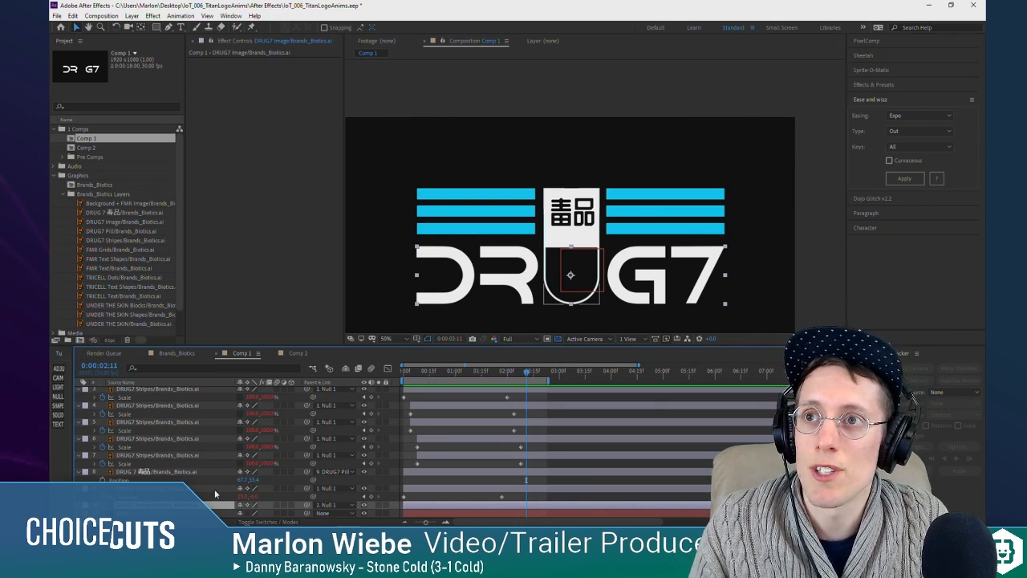
{"action": "scroll", "coordinate": [213, 492], "scroll_direction": "down", "scroll_amount": 1}
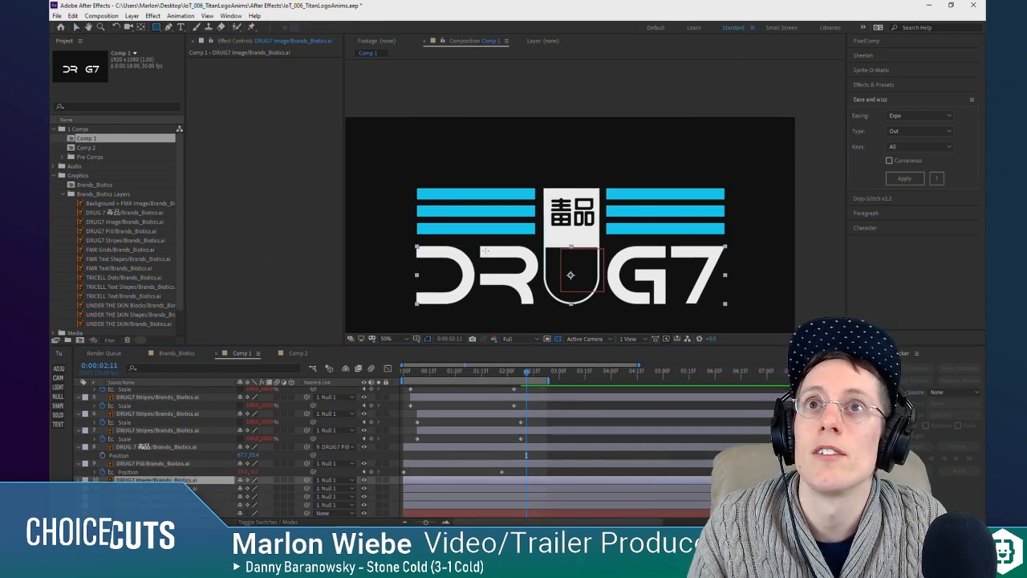
{"action": "left_click_drag", "start_coordinate": [412, 240], "coordinate": [478, 311]}
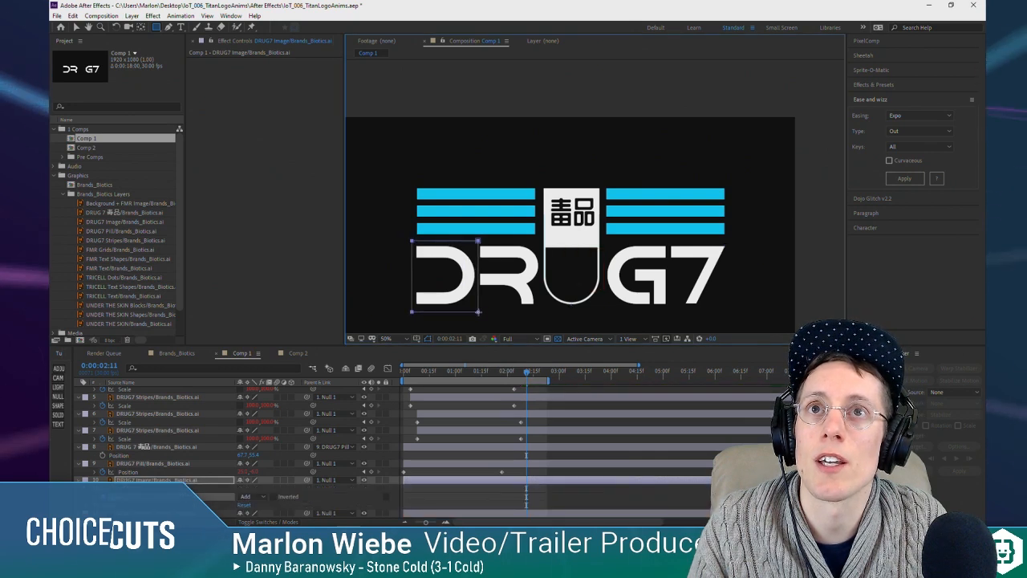
Step: Draw rectangular masks on the other three DRUG7 Image copies, isolating the R, the G and the 7 respectively
{"action": "scroll", "coordinate": [159, 466], "scroll_direction": "down", "scroll_amount": 1}
{"action": "left_click", "coordinate": [160, 488]}
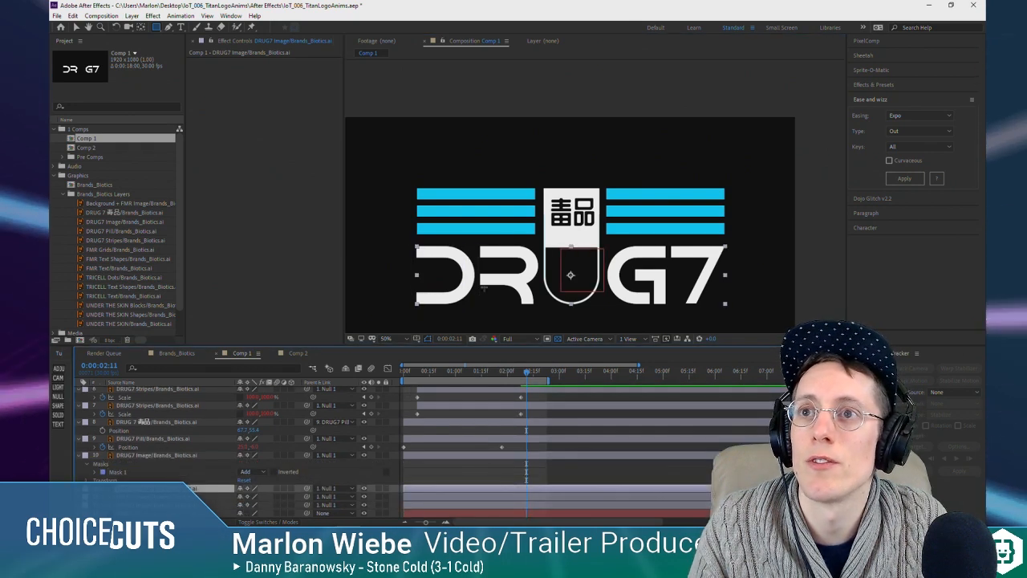
{"action": "left_click_drag", "start_coordinate": [477, 241], "coordinate": [542, 315]}
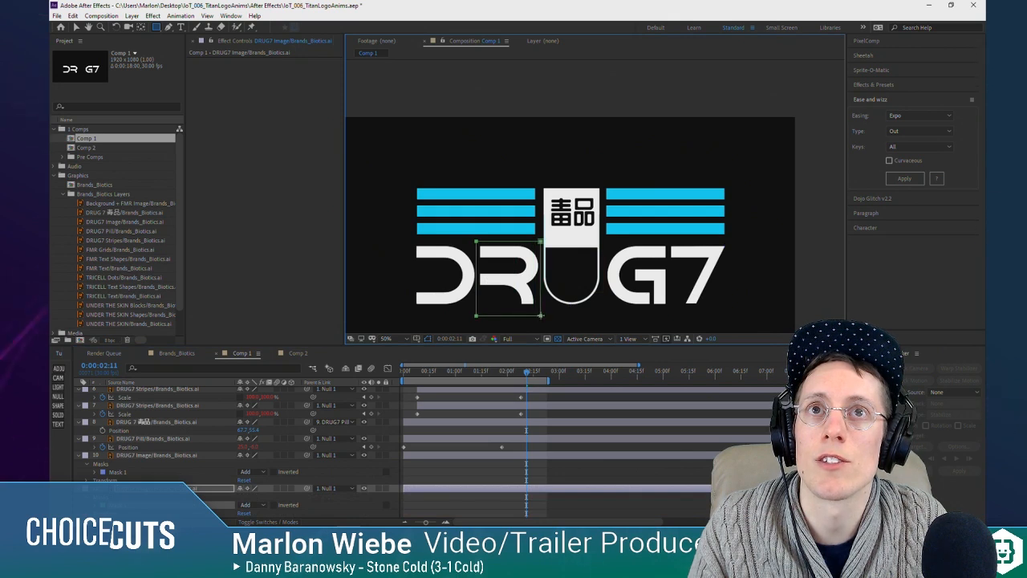
{"action": "scroll", "coordinate": [138, 505], "scroll_direction": "down", "scroll_amount": 1}
{"action": "left_click", "coordinate": [157, 497]}
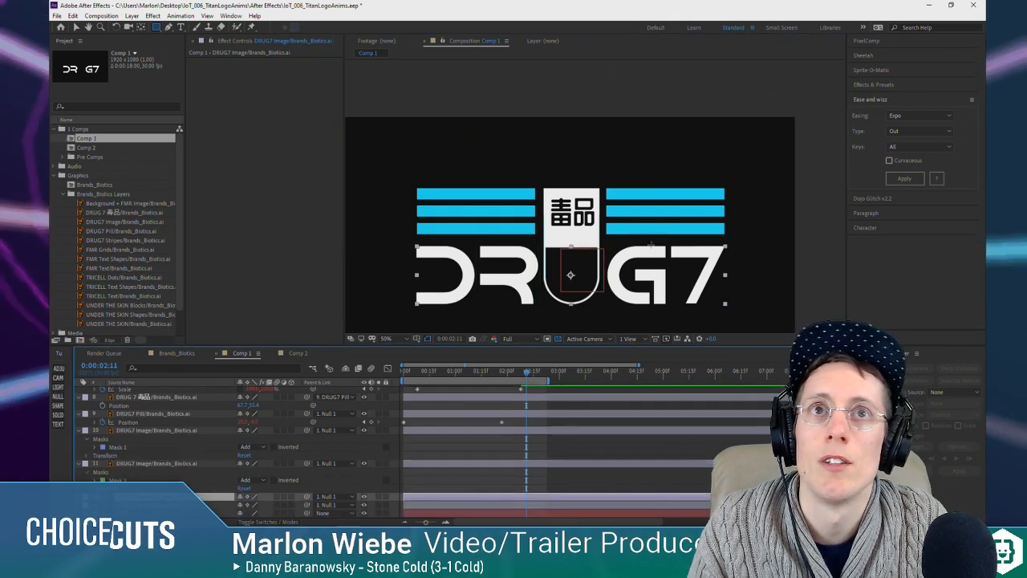
{"action": "mouse_move", "coordinate": [606, 242]}
{"action": "left_mouse_down"}
{"action": "mouse_move", "coordinate": [641, 246]}
{"action": "mouse_move", "coordinate": [669, 312]}
{"action": "left_mouse_up"}
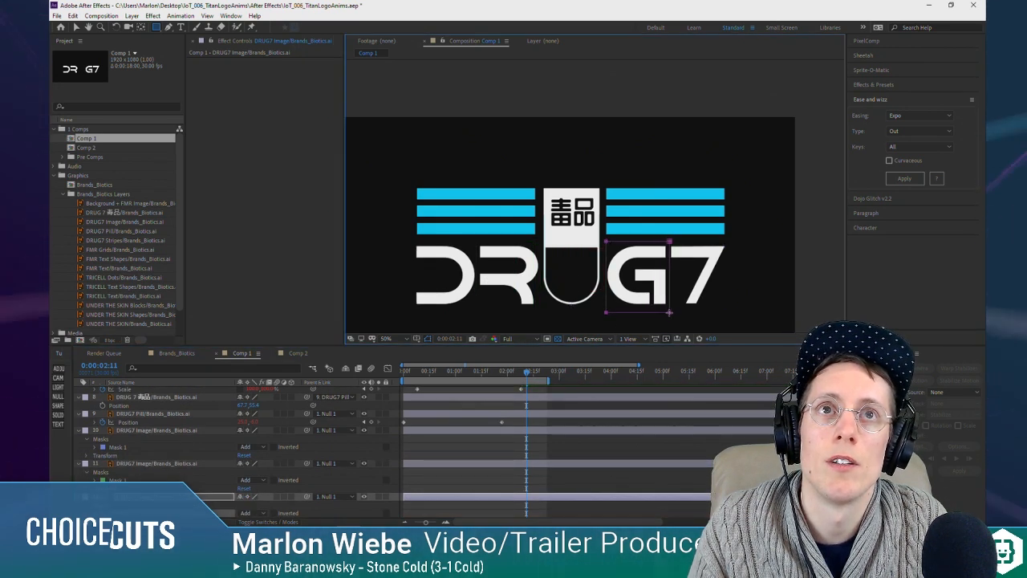
{"action": "scroll", "coordinate": [210, 499], "scroll_direction": "down", "scroll_amount": 1}
{"action": "left_click", "coordinate": [168, 504]}
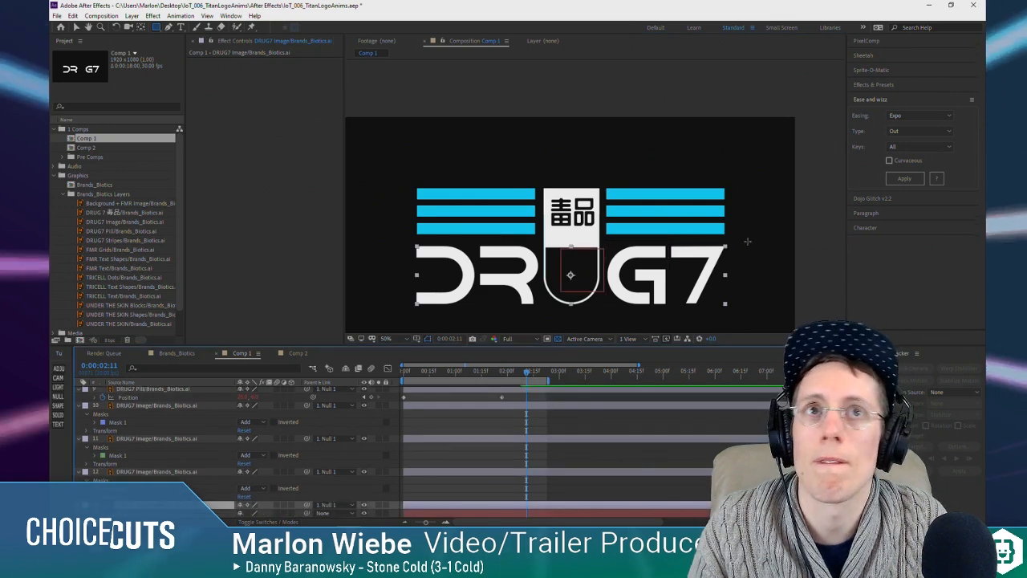
{"action": "left_click_drag", "start_coordinate": [667, 242], "coordinate": [737, 303]}
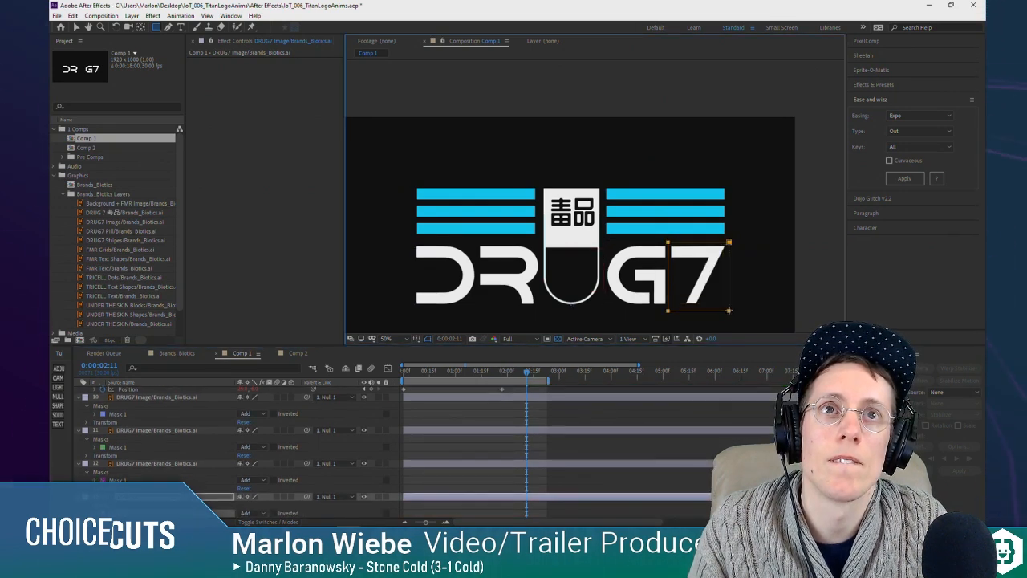
Step: Add Position keyframes to the four letter layers and shift them to just after the 2-second mark
{"action": "key", "text": "Home"}
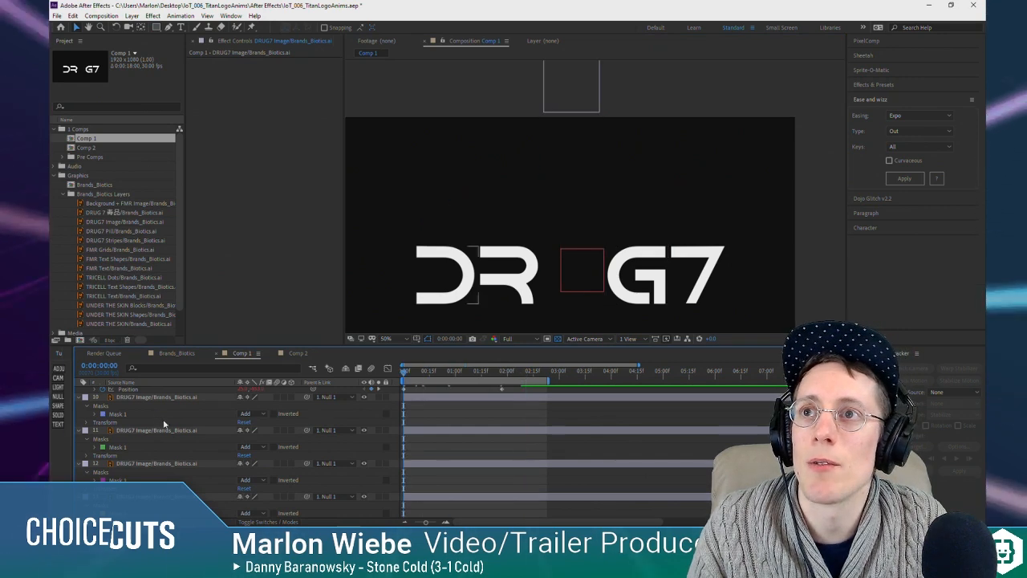
{"action": "left_click", "coordinate": [85, 398]}
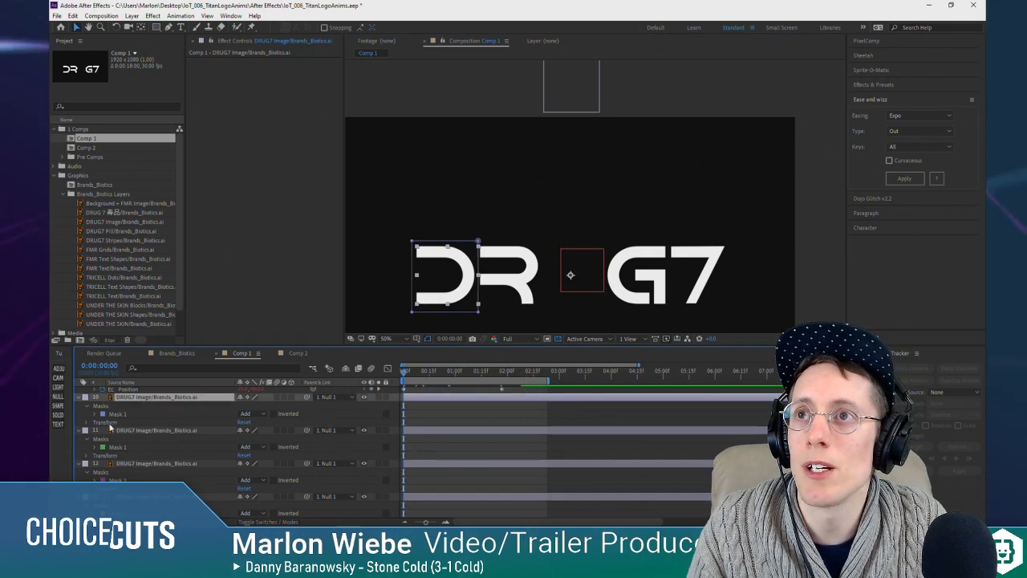
{"action": "left_click", "coordinate": [85, 464], "text": "shift"}
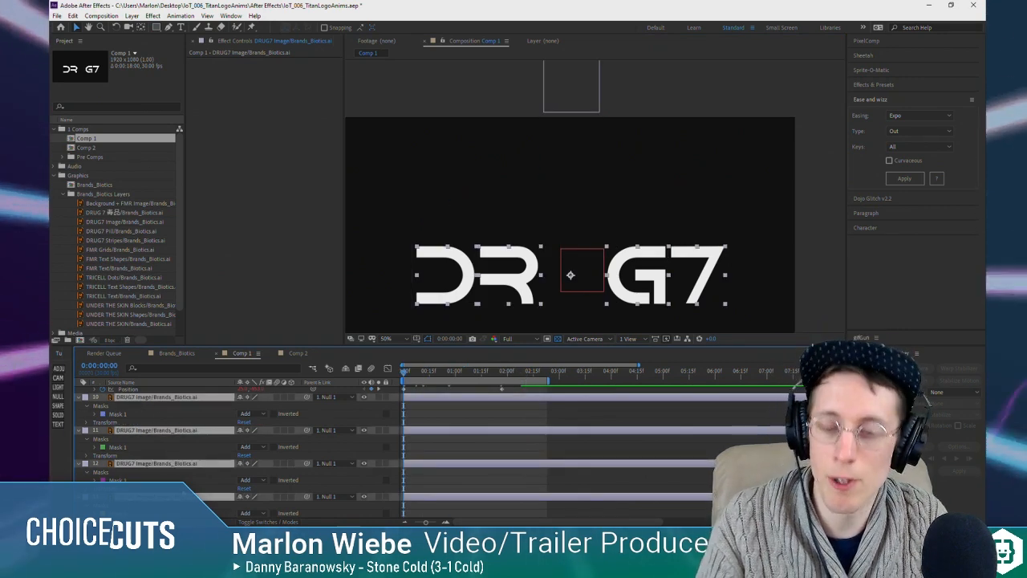
{"action": "key", "text": "u"}
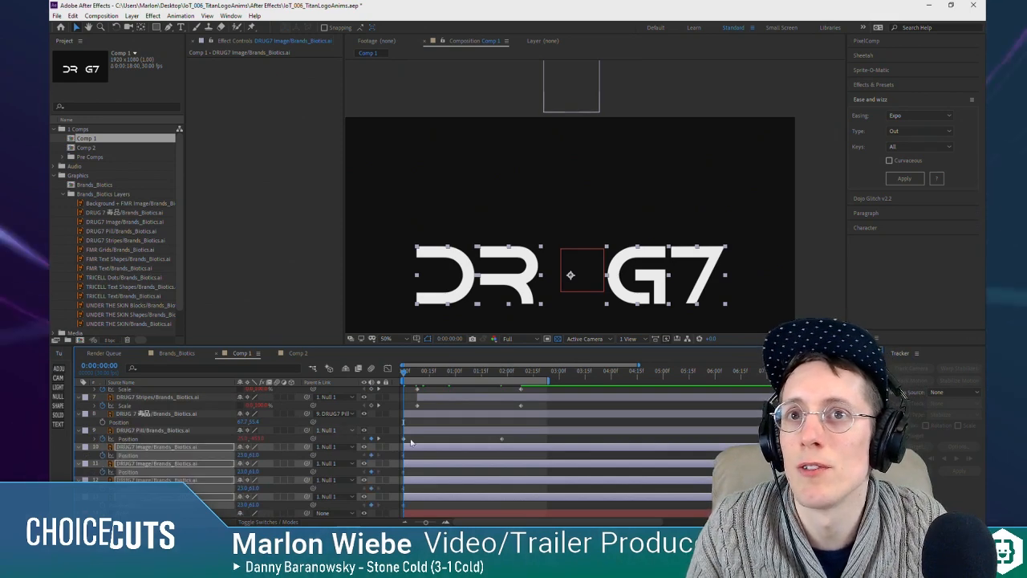
{"action": "left_click_drag", "start_coordinate": [519, 463], "coordinate": [520, 464]}
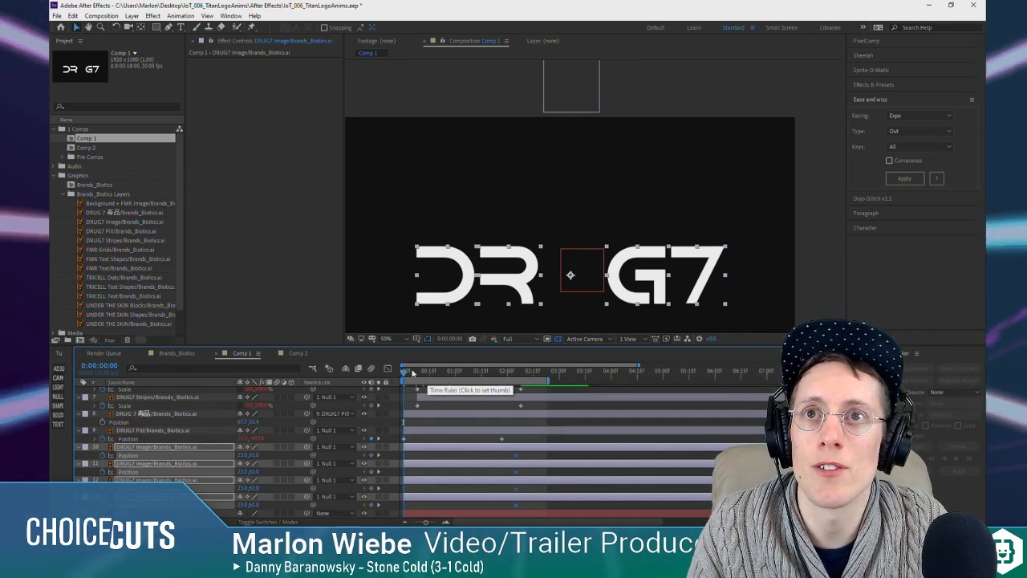
{"action": "left_click", "coordinate": [273, 456]}
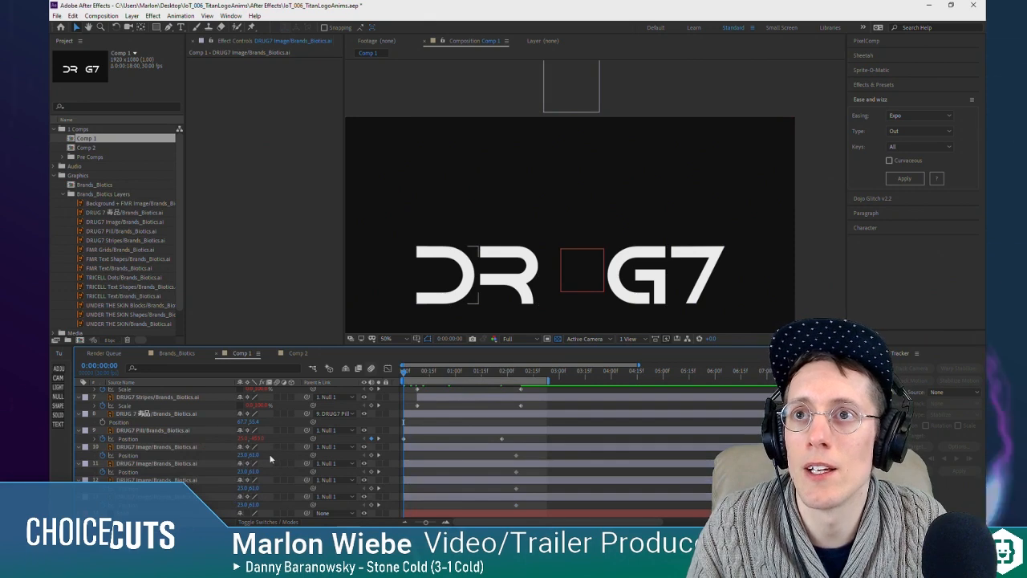
Step: Select the D letter layer and scrub the animation to review when the pill lands
{"action": "left_click", "coordinate": [135, 448]}
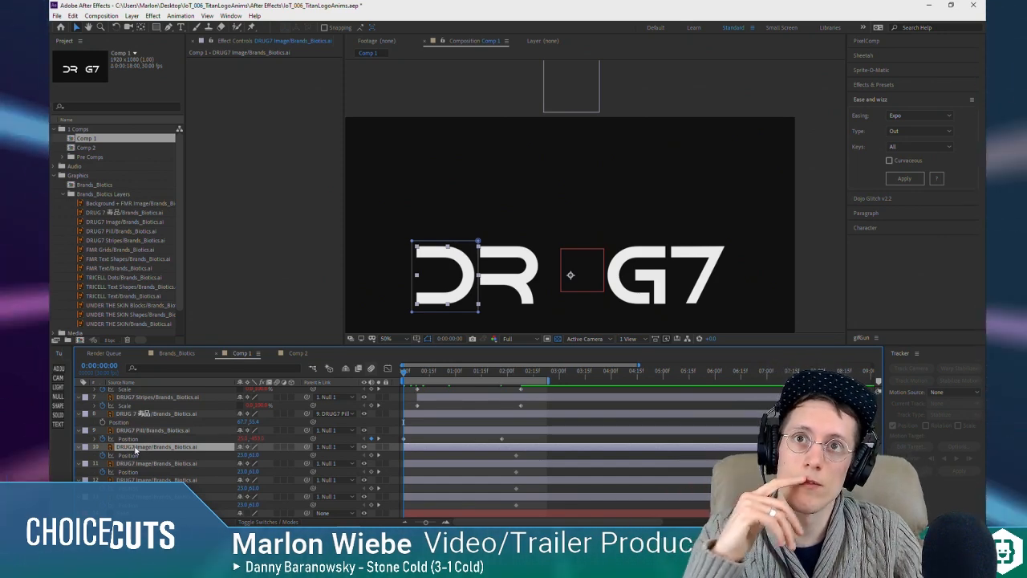
{"action": "left_click_drag", "start_coordinate": [446, 377], "coordinate": [495, 372]}
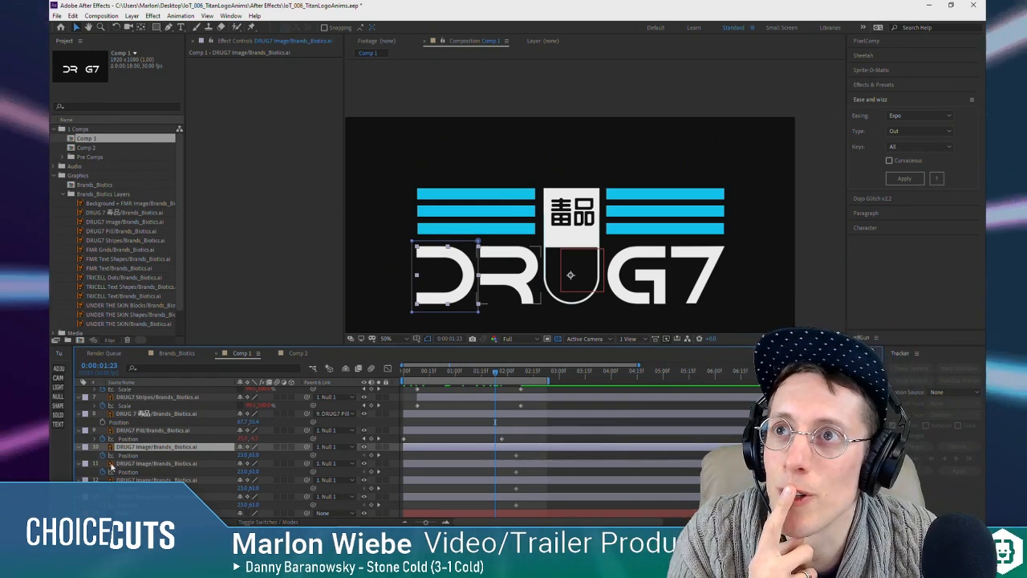
{"action": "left_click_drag", "start_coordinate": [498, 374], "coordinate": [400, 370]}
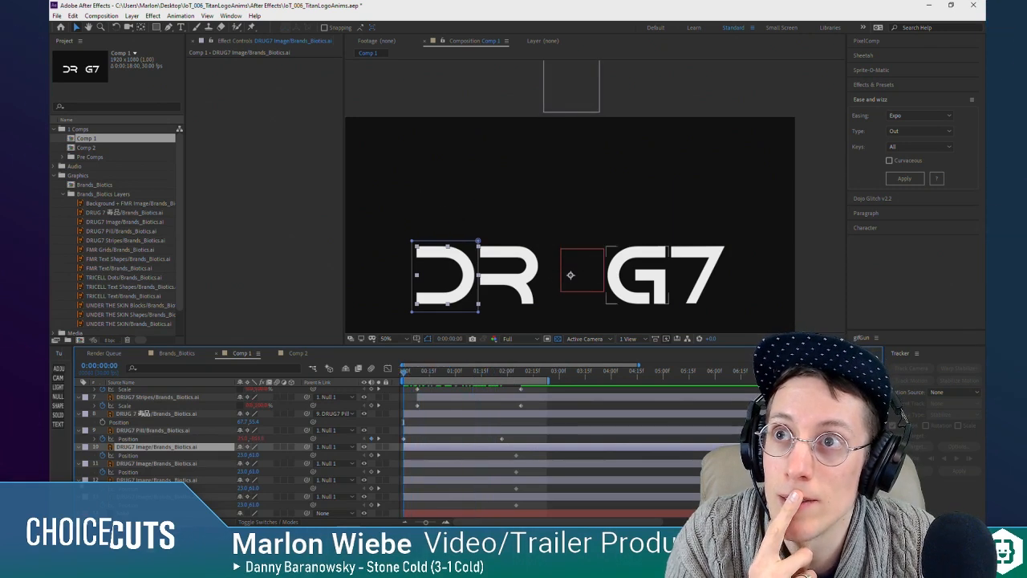
Step: Add a solid with a red Fill effect above the D layer and move it up until its lower edge meets the letter tops
{"action": "left_click", "coordinate": [60, 412]}
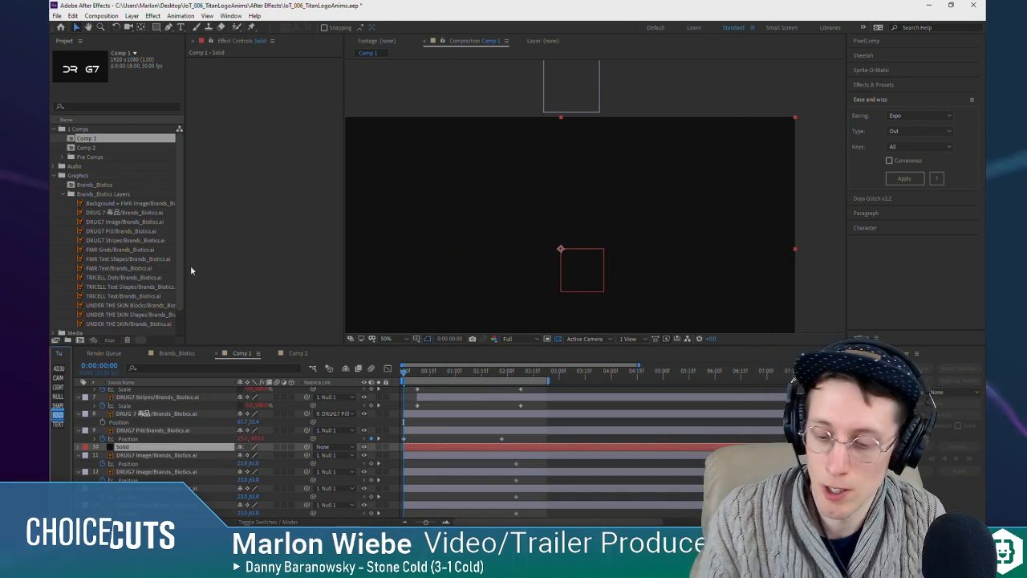
{"action": "key", "text": "ctrl+space"}
{"action": "type", "text": "fill"}
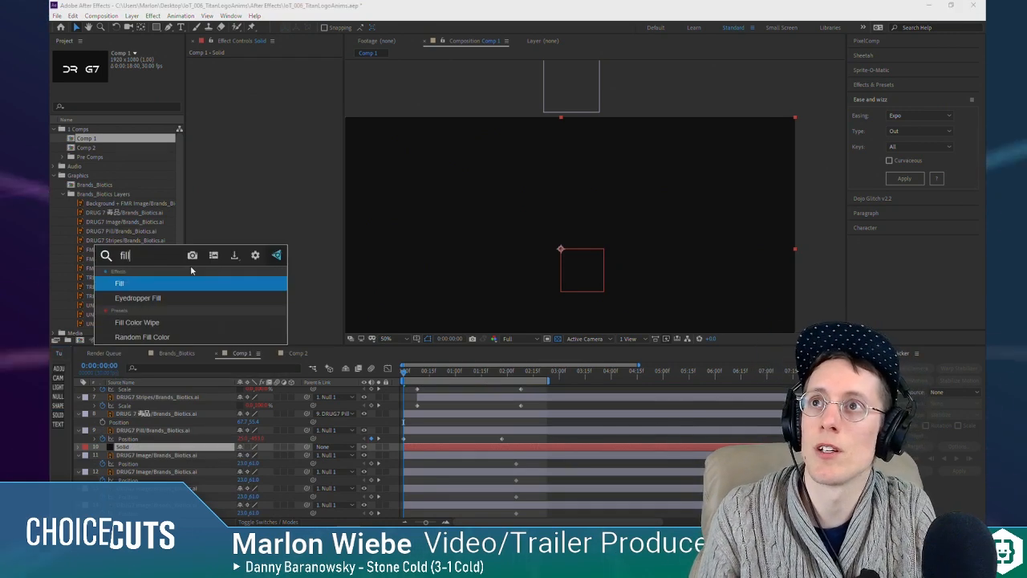
{"action": "key", "text": "Return"}
{"action": "key", "text": "comma"}
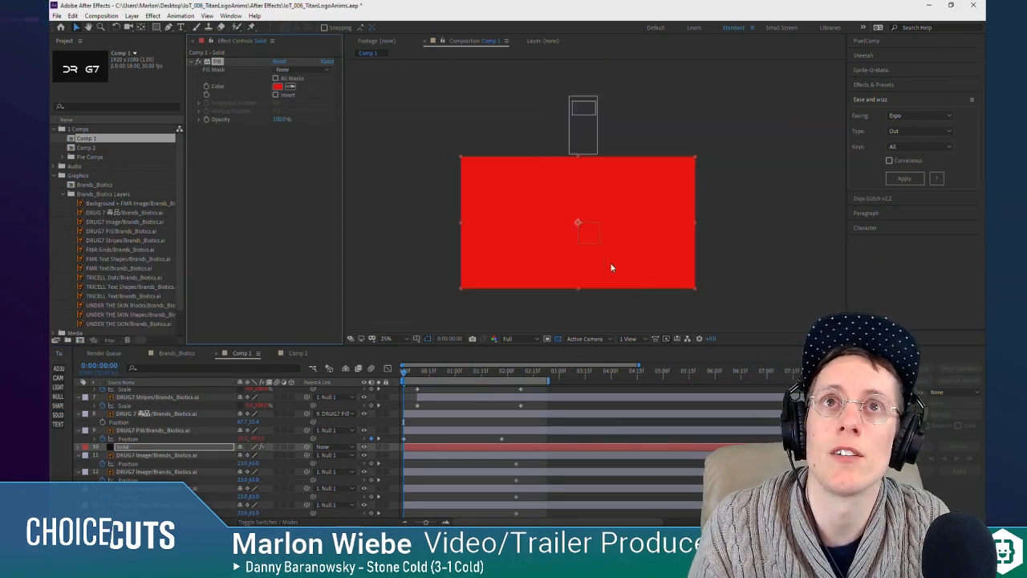
{"action": "left_click_drag", "start_coordinate": [633, 245], "coordinate": [640, 174]}
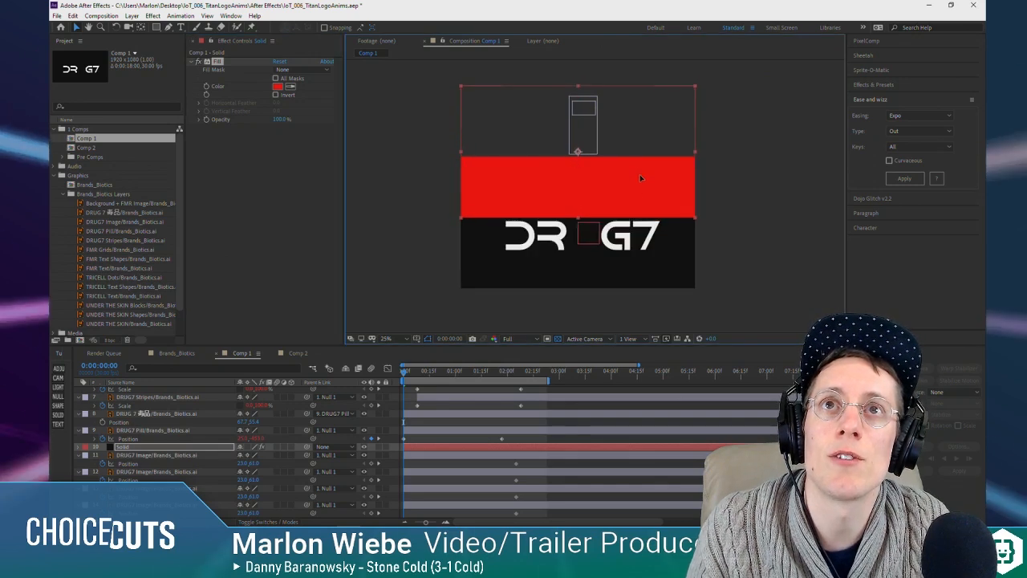
Step: Set the D layer's track matte to Alpha Inverted Matte using the solid above it
{"action": "left_click", "coordinate": [229, 456]}
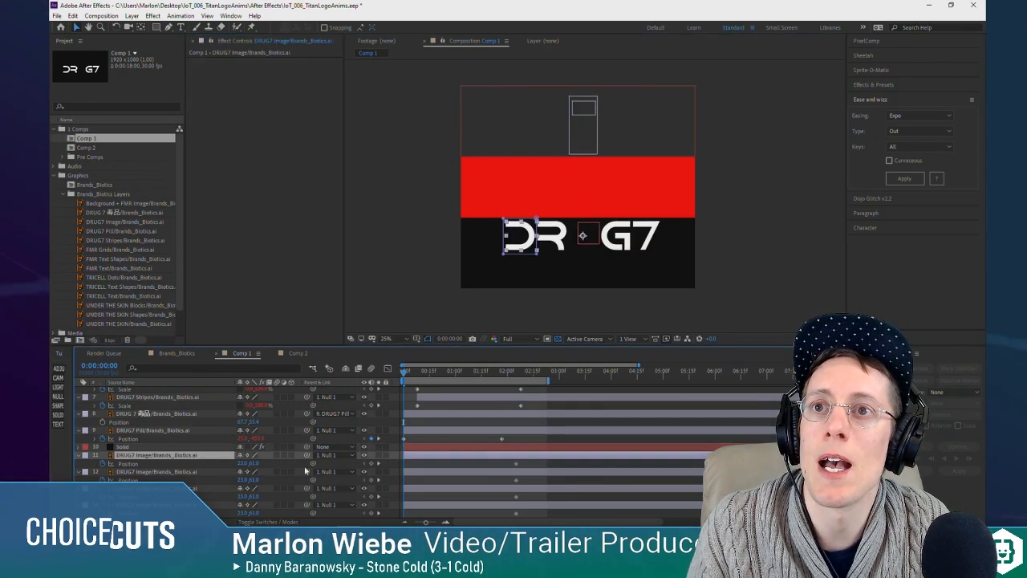
{"action": "key", "text": "F4"}
{"action": "left_click", "coordinate": [299, 455]}
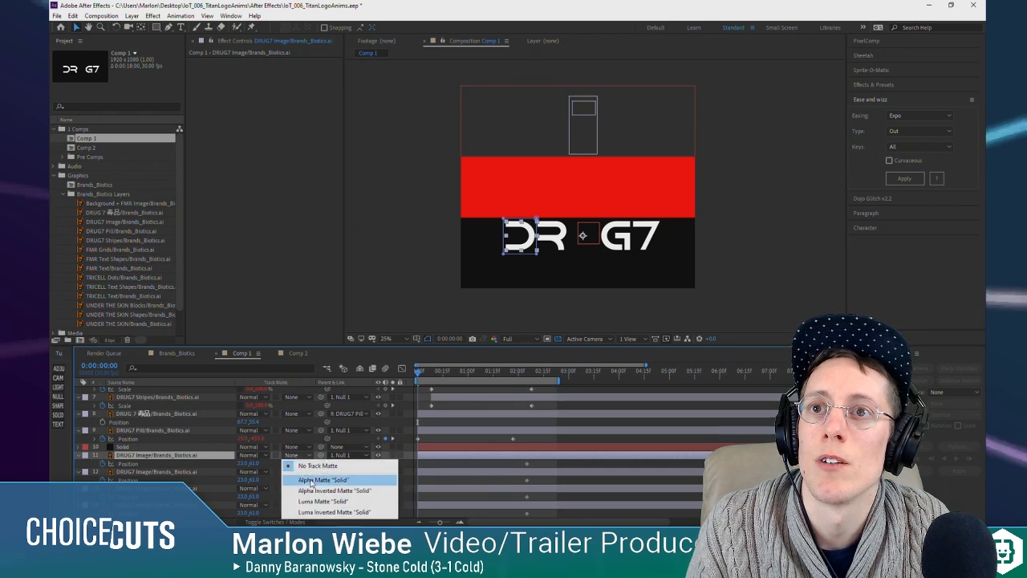
{"action": "left_click", "coordinate": [310, 478]}
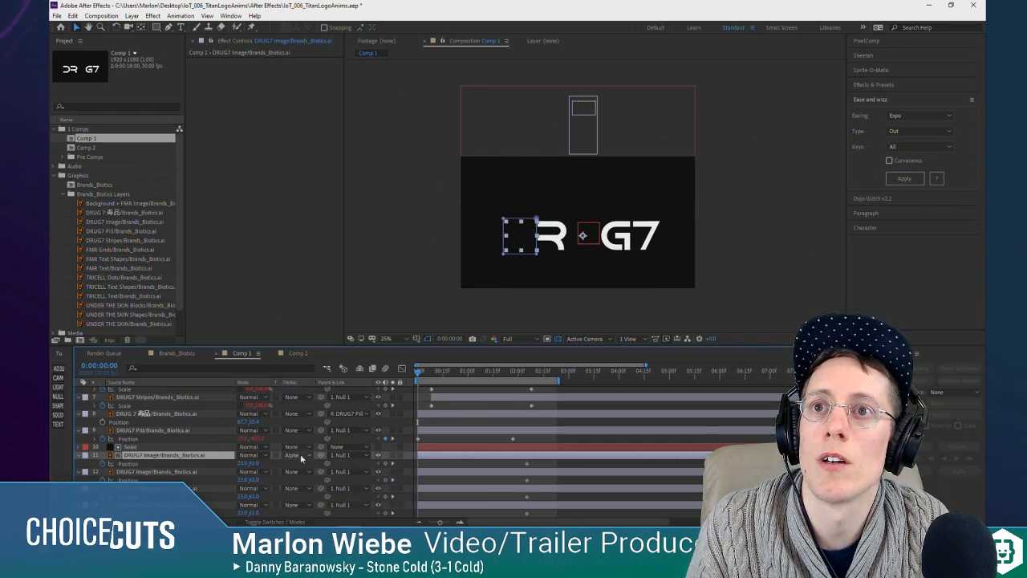
{"action": "left_click", "coordinate": [297, 455]}
{"action": "left_click", "coordinate": [305, 491]}
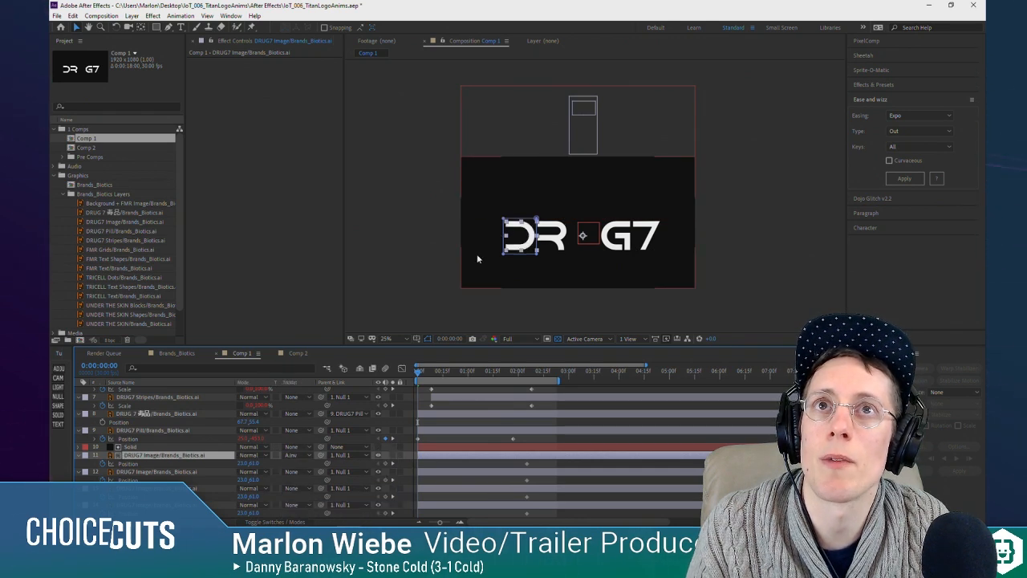
Step: Check the matte edge by toggling the solid's visibility, then fine-tune the D layer's raised vertical Position at the first frame
{"action": "left_click", "coordinate": [379, 446]}
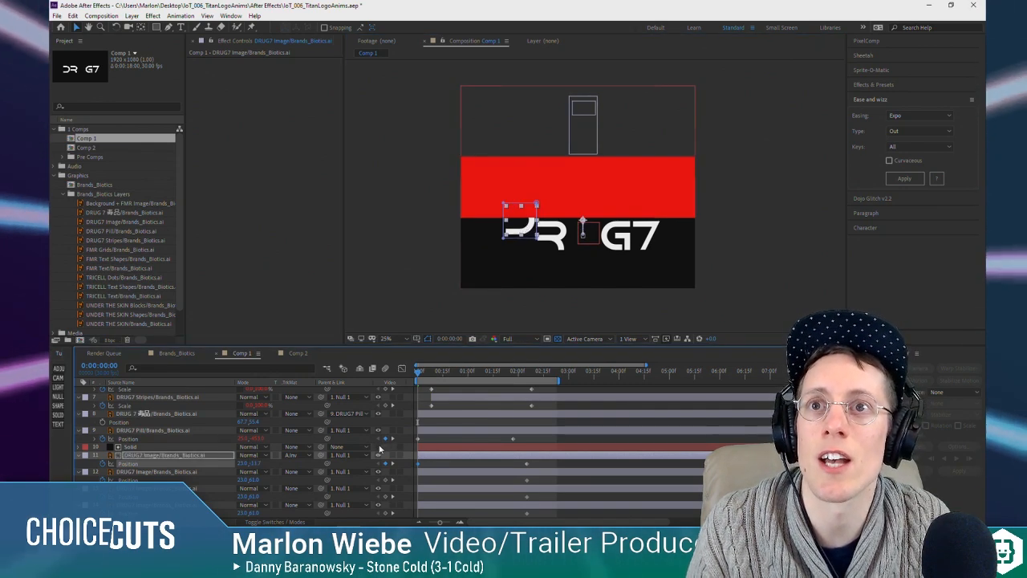
{"action": "left_click", "coordinate": [380, 447]}
{"action": "left_click", "coordinate": [380, 448]}
{"action": "left_click", "coordinate": [379, 448]}
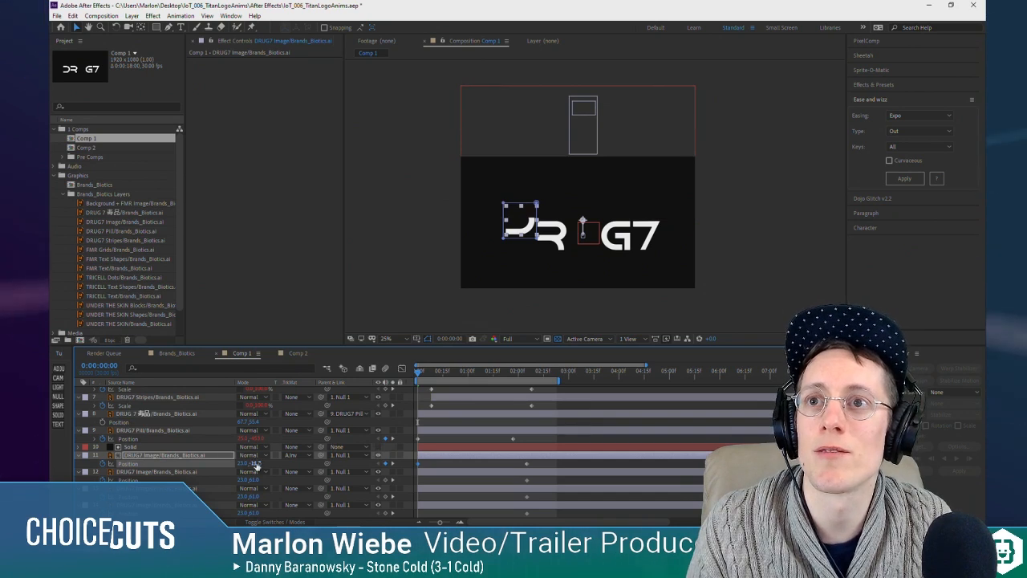
{"action": "left_click_drag", "start_coordinate": [256, 464], "coordinate": [256, 463]}
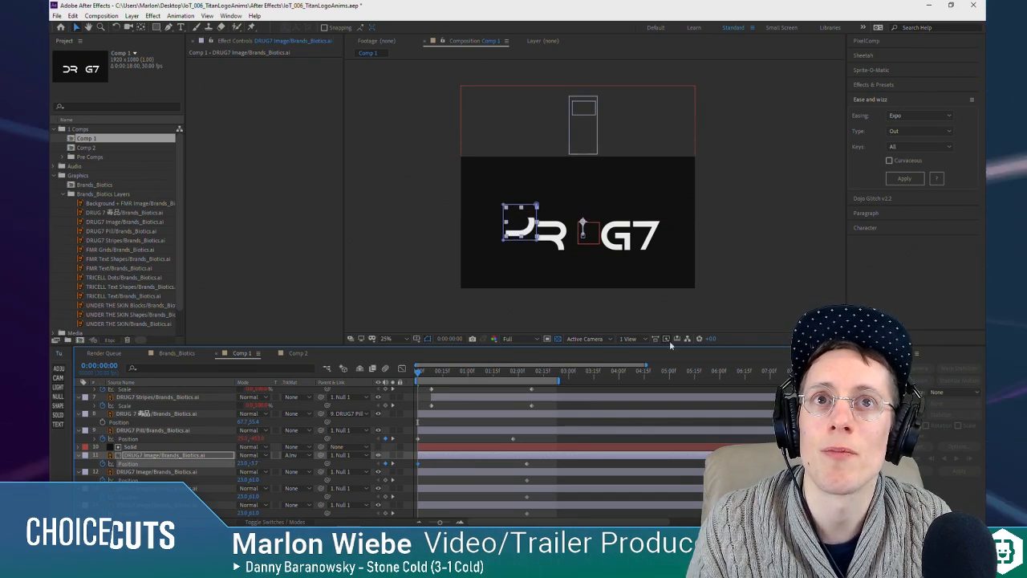
Step: Check the D layer's matte against the background by toggling the background solid's visibility and inspecting the D layer and its matte solid
{"action": "left_click", "coordinate": [559, 340]}
{"action": "scroll", "coordinate": [350, 471], "scroll_direction": "down", "scroll_amount": 1}
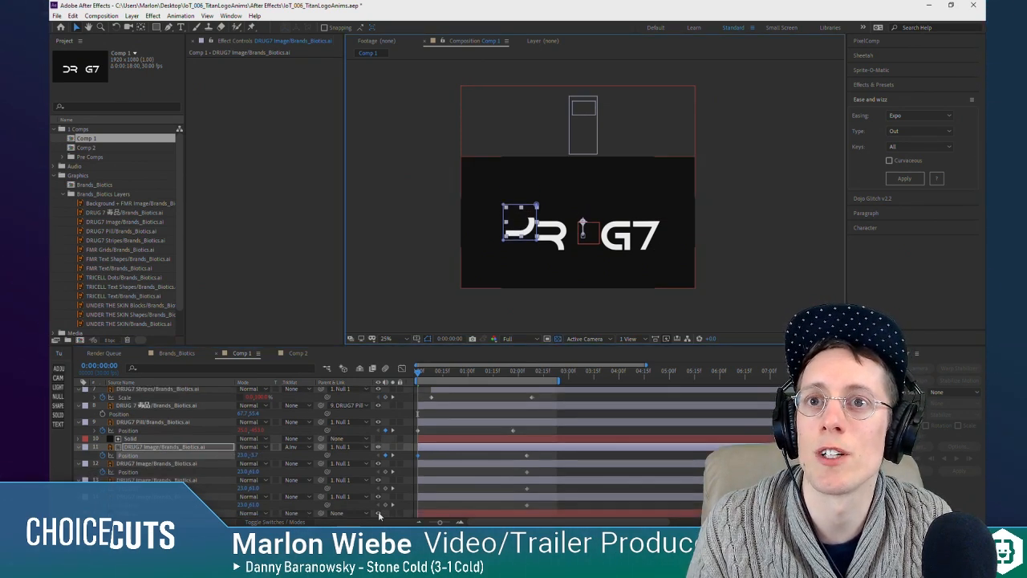
{"action": "left_click", "coordinate": [380, 515]}
{"action": "left_click", "coordinate": [379, 514]}
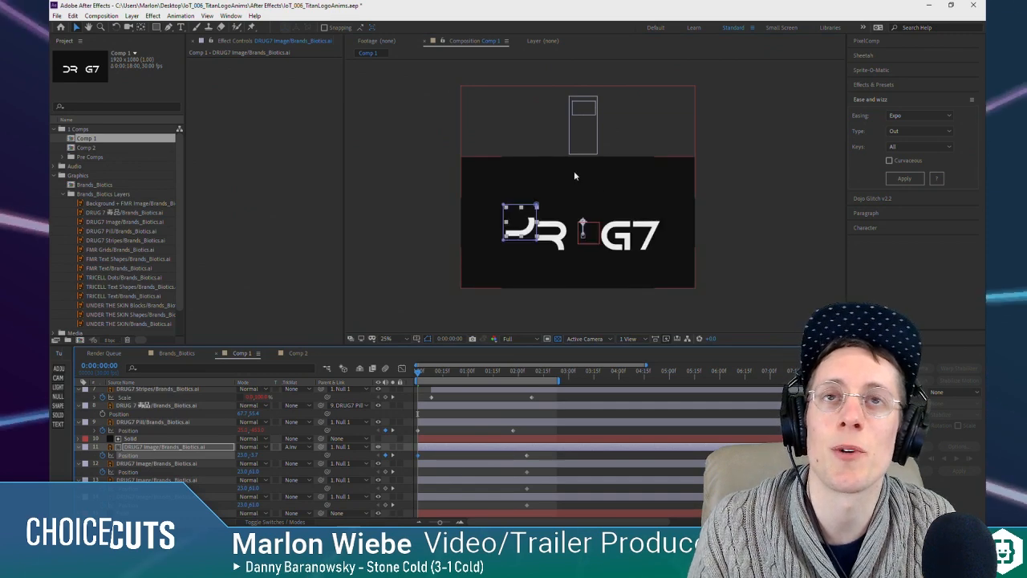
{"action": "scroll", "coordinate": [574, 170], "scroll_direction": "up", "scroll_amount": 1}
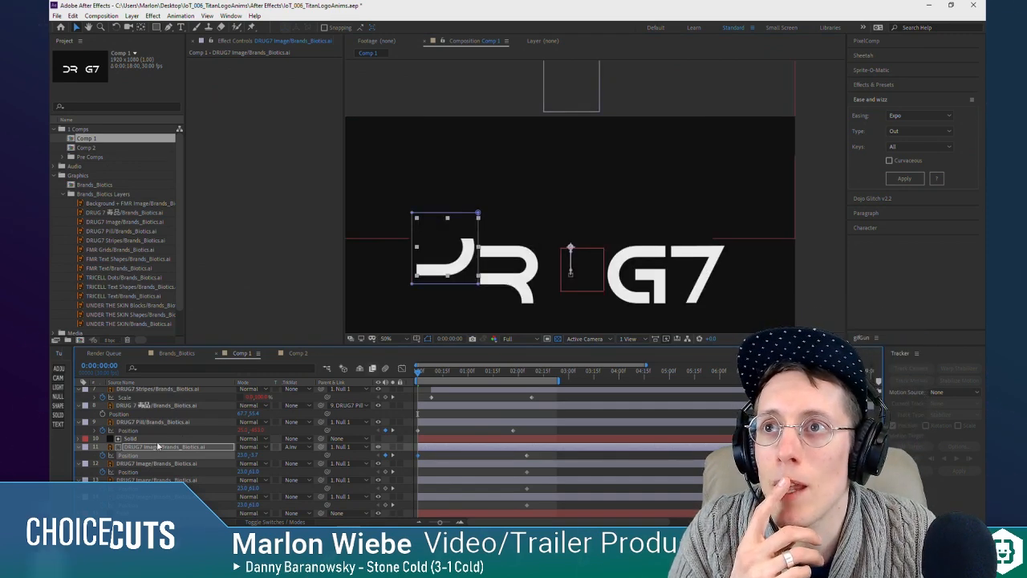
{"action": "left_click", "coordinate": [156, 439]}
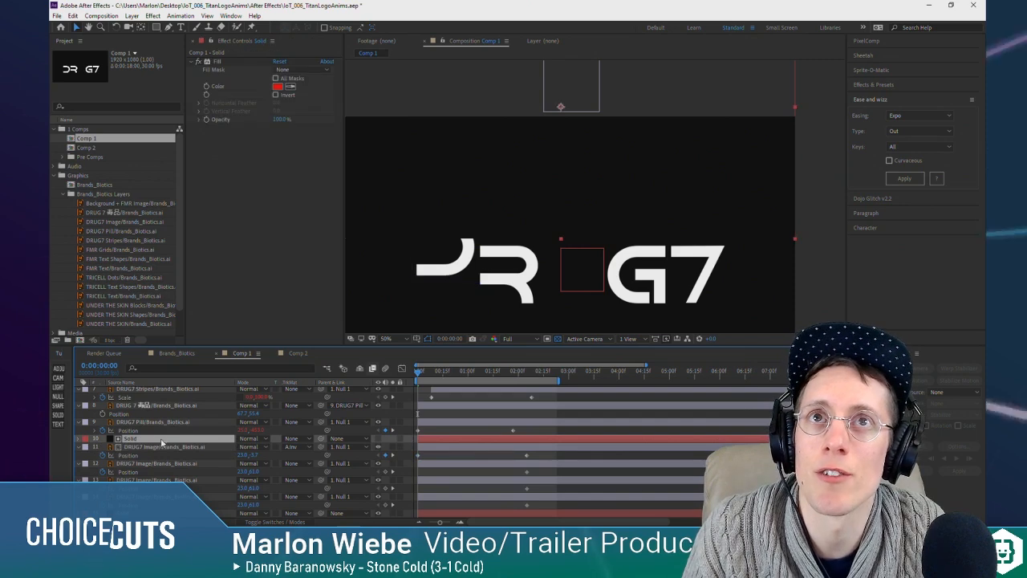
{"action": "left_click", "coordinate": [171, 445]}
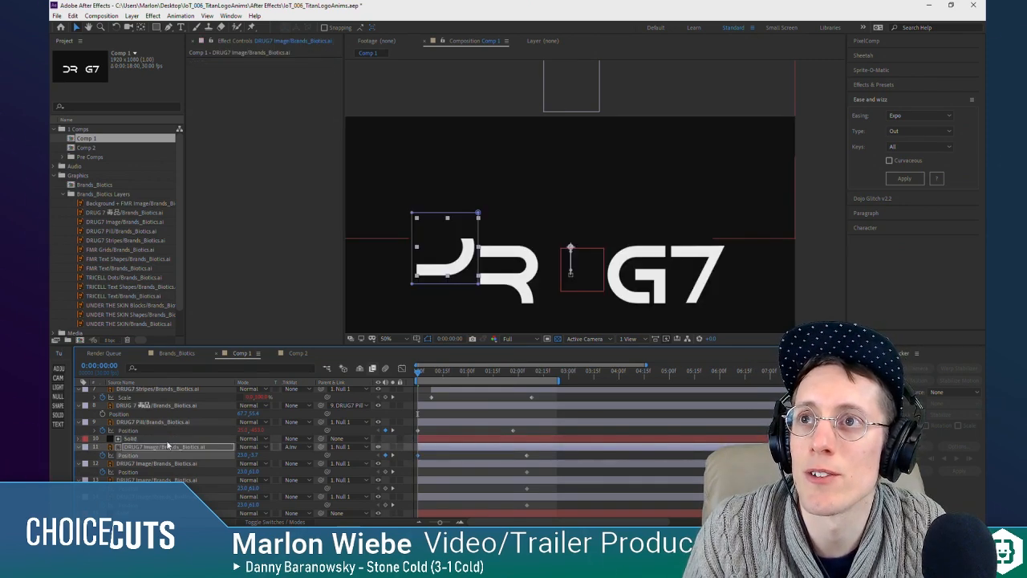
Step: Undo the D layer's raised Position and track matte, along with the red matte solid added above it
{"action": "key", "text": "ctrl+z"}
{"action": "key", "text": "ctrl+shift+z"}
{"action": "key", "text": "ctrl+z"}
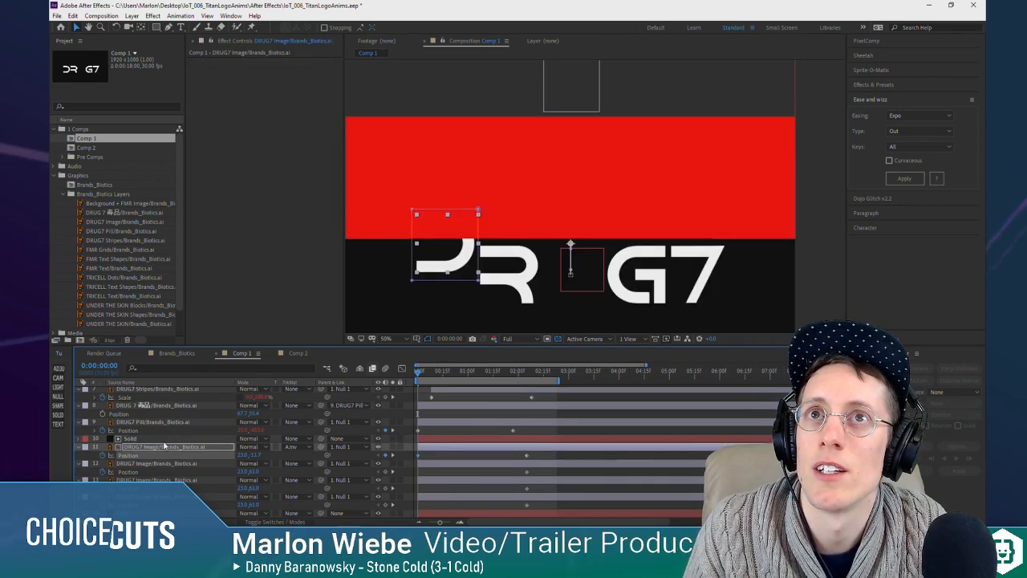
{"action": "key", "text": "ctrl+shift+z"}
{"action": "key", "text": "ctrl+z"}
{"action": "key", "text": "ctrl+shift+z"}
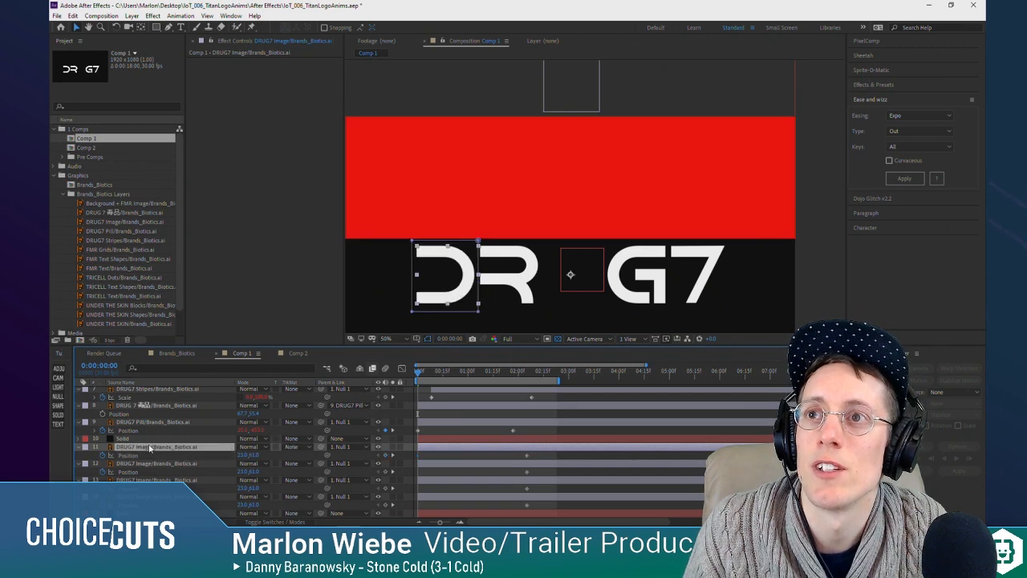
{"action": "key", "text": "ctrl+z"}
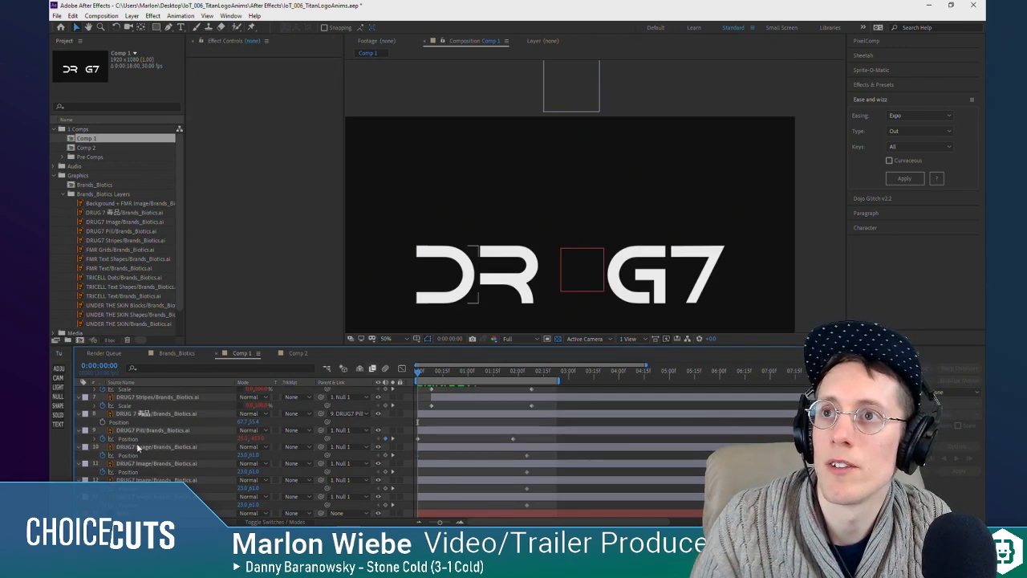
Step: Pre-compose the four letter layers into a new composition named Drug7 Words, then return to Comp 1 and preview the animation
{"action": "right_click", "coordinate": [154, 463]}
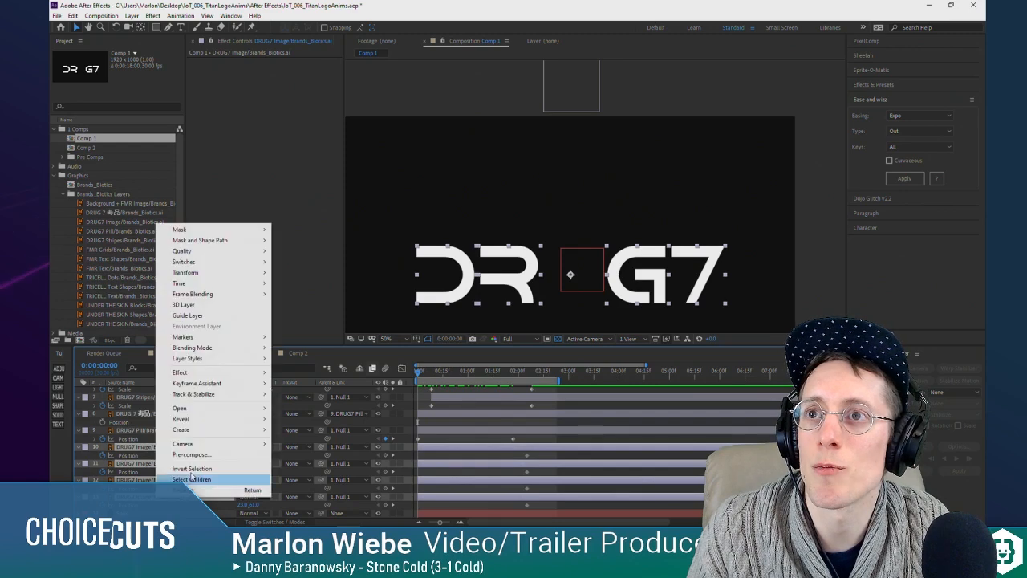
{"action": "left_click", "coordinate": [217, 479]}
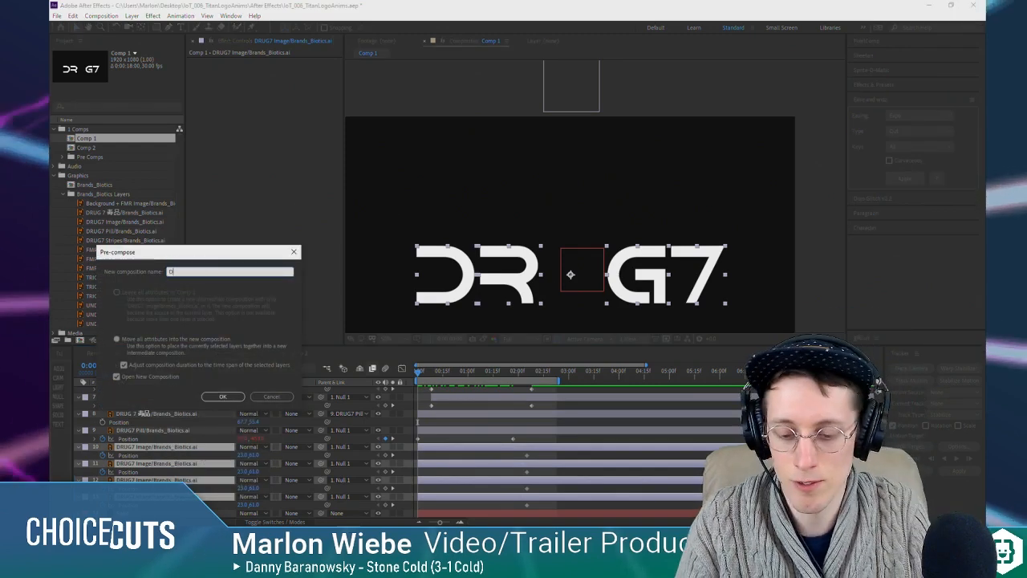
{"action": "type", "text": "Drug7 Words"}
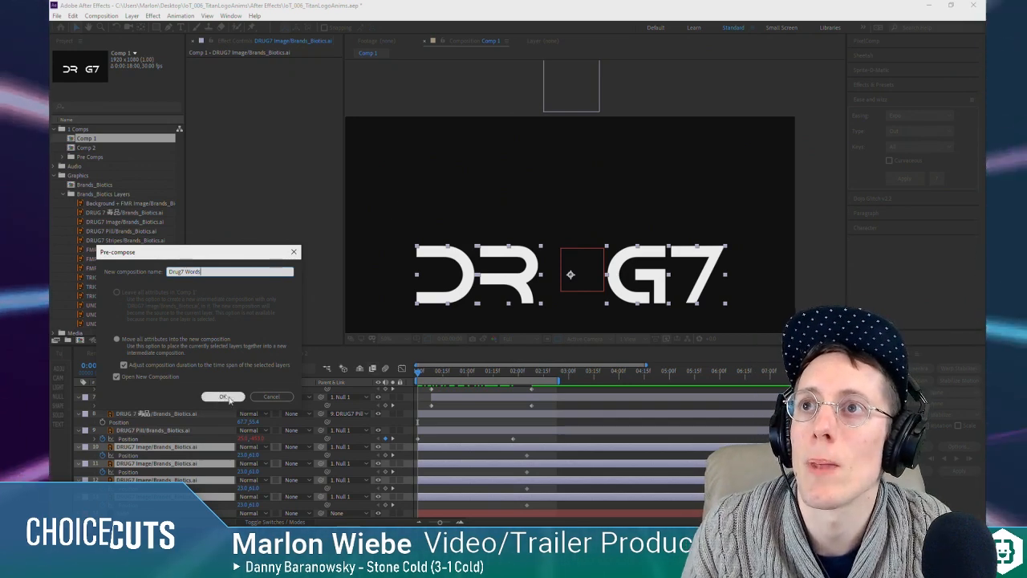
{"action": "key", "text": "Return"}
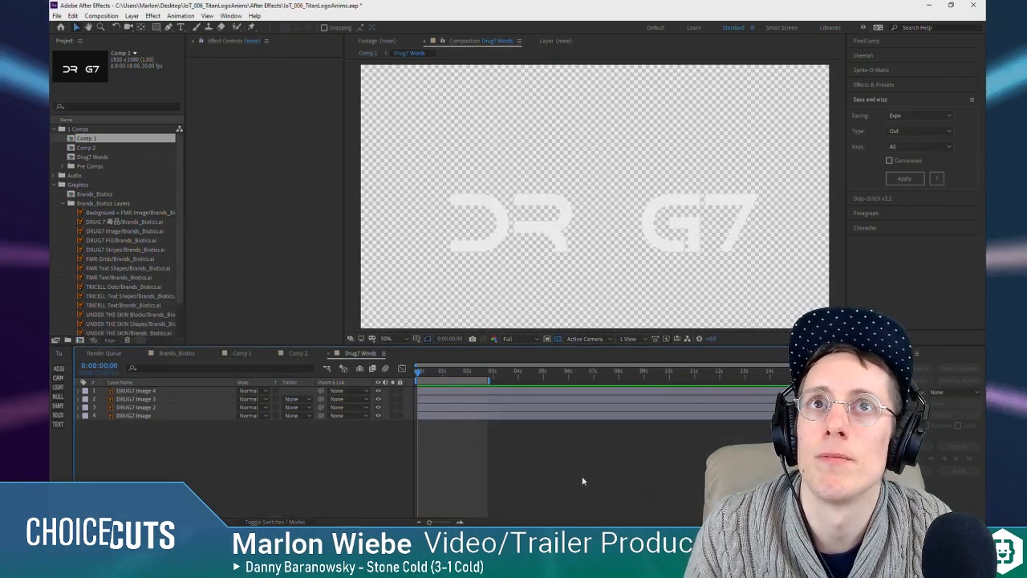
{"action": "key", "text": "Tab"}
{"action": "left_click", "coordinate": [415, 482]}
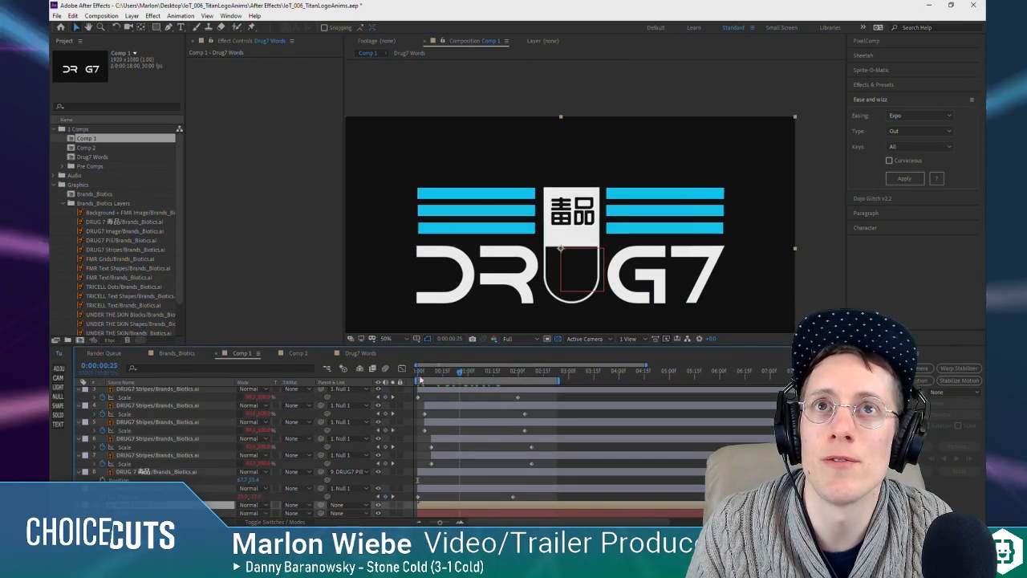
Step: At the first frame, add a solid above the Drug7 Words layer and move it up until its lower edge sits just above the letters
{"action": "key", "text": "Home"}
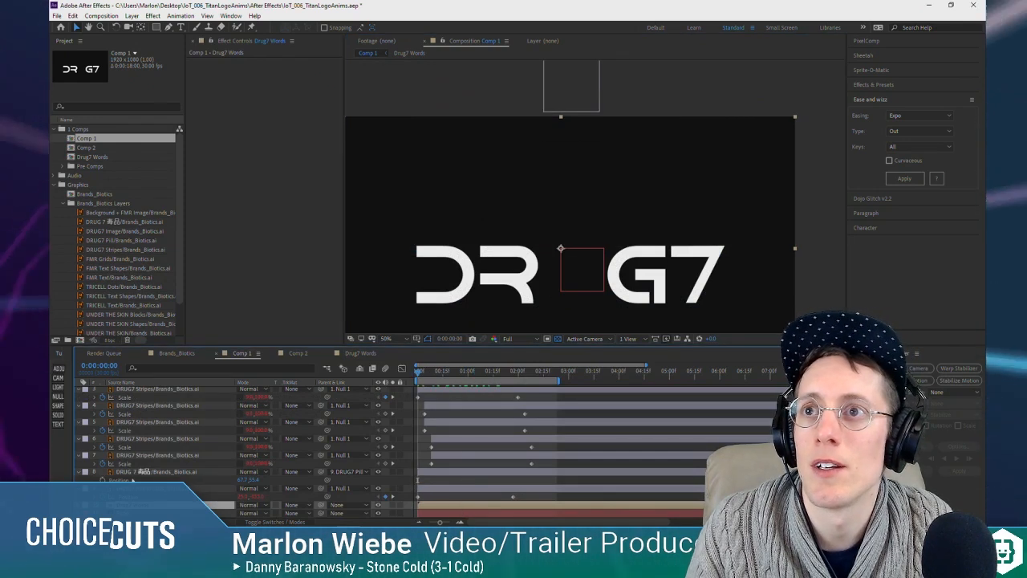
{"action": "left_click", "coordinate": [58, 415]}
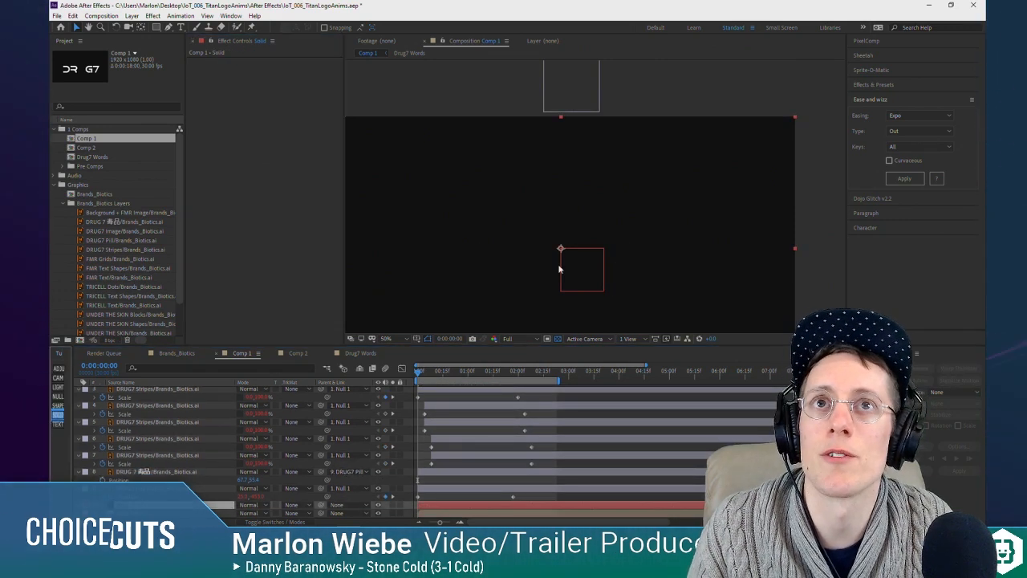
{"action": "left_click_drag", "start_coordinate": [479, 281], "coordinate": [485, 152]}
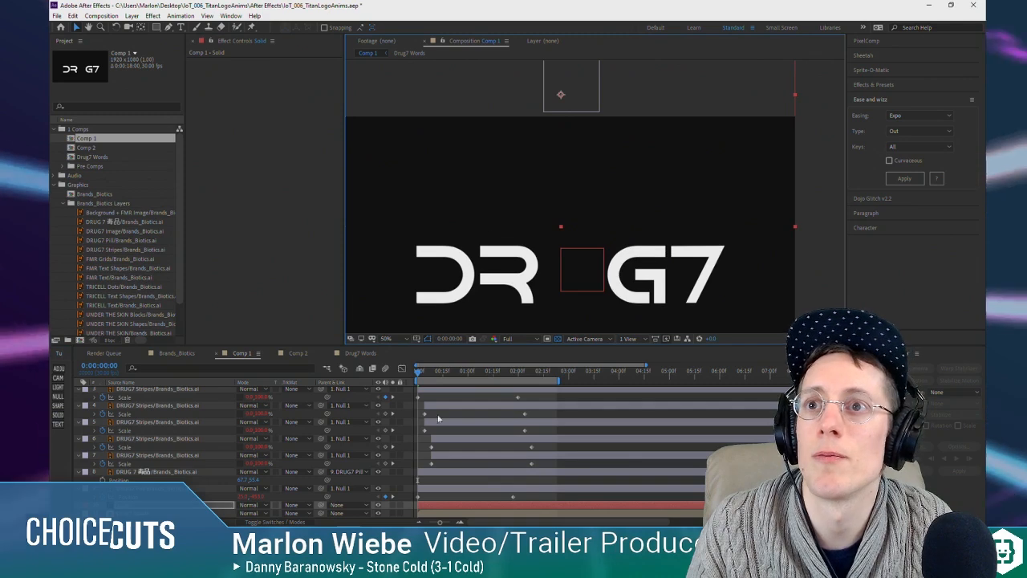
Step: Set the Drug7 Words layer's track matte to Alpha Inverted Matte using the solid, and move the words upward to test the masking
{"action": "left_click", "coordinate": [324, 514]}
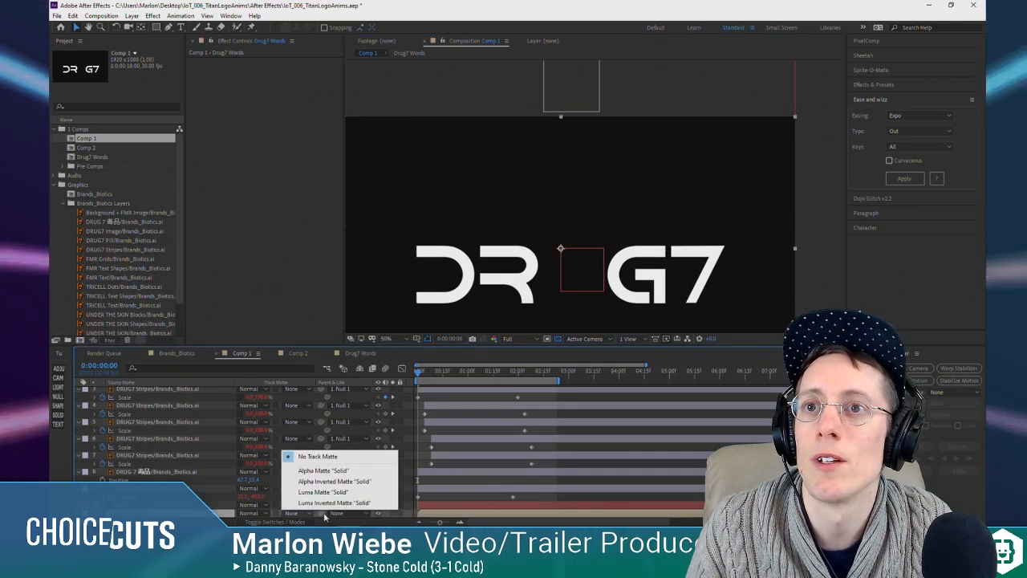
{"action": "left_click", "coordinate": [321, 470]}
{"action": "scroll", "coordinate": [300, 480], "scroll_direction": "down", "scroll_amount": 1}
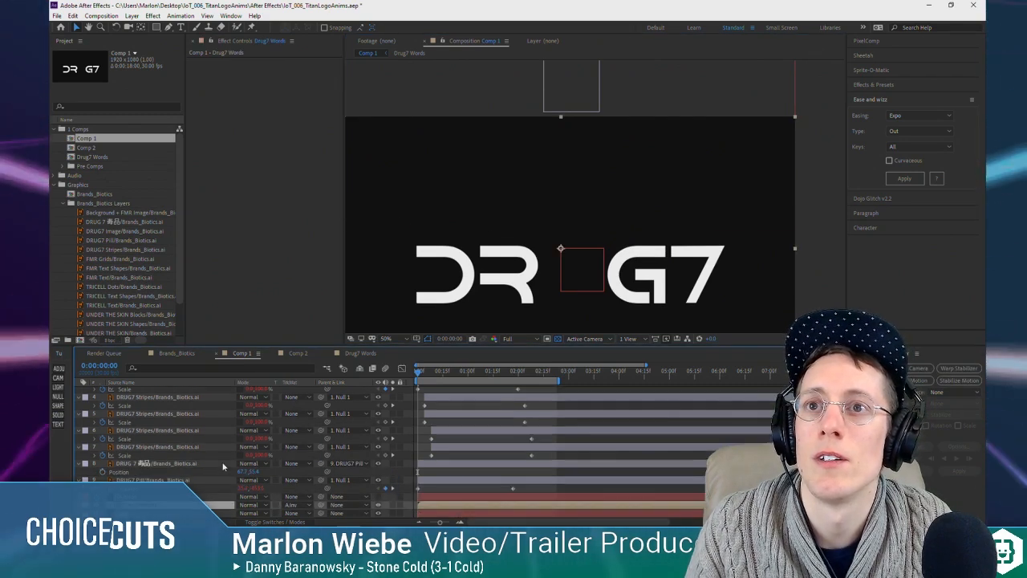
{"action": "mouse_move", "coordinate": [467, 264]}
{"action": "left_mouse_down"}
{"action": "mouse_move", "coordinate": [472, 197]}
{"action": "mouse_move", "coordinate": [482, 259]}
{"action": "left_mouse_up"}
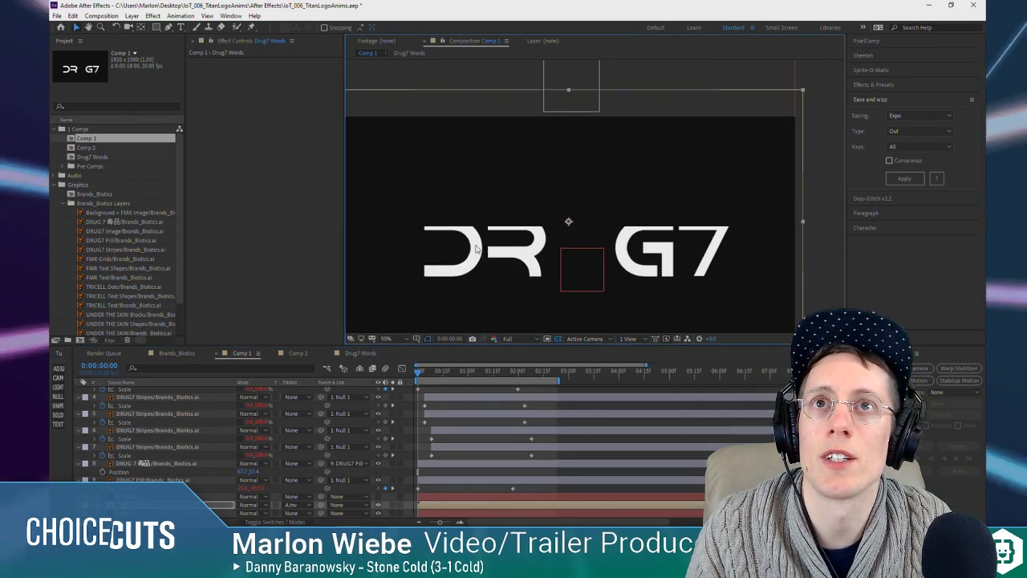
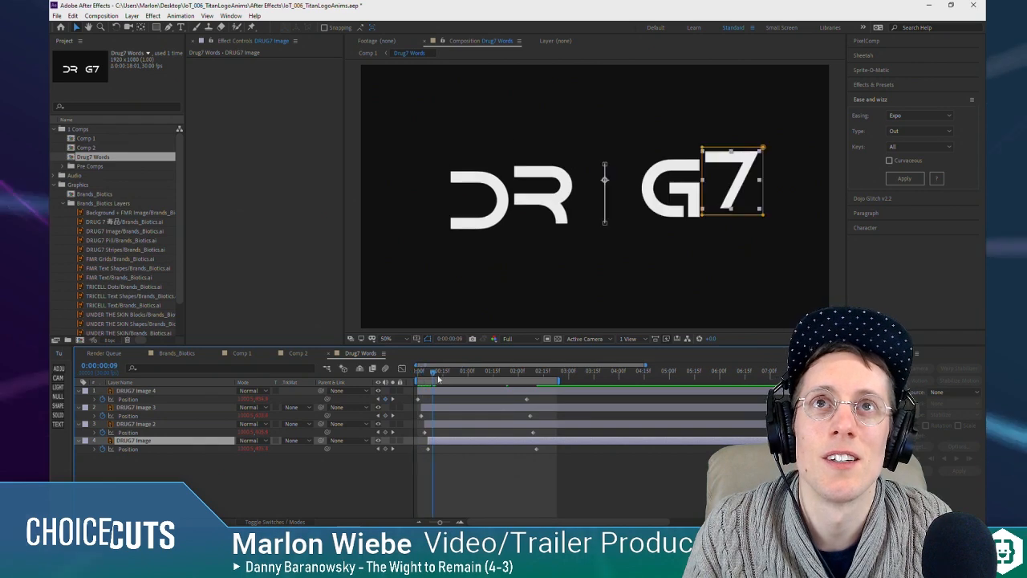
{"action": "key", "text": "space"}
{"action": "key", "text": "space"}
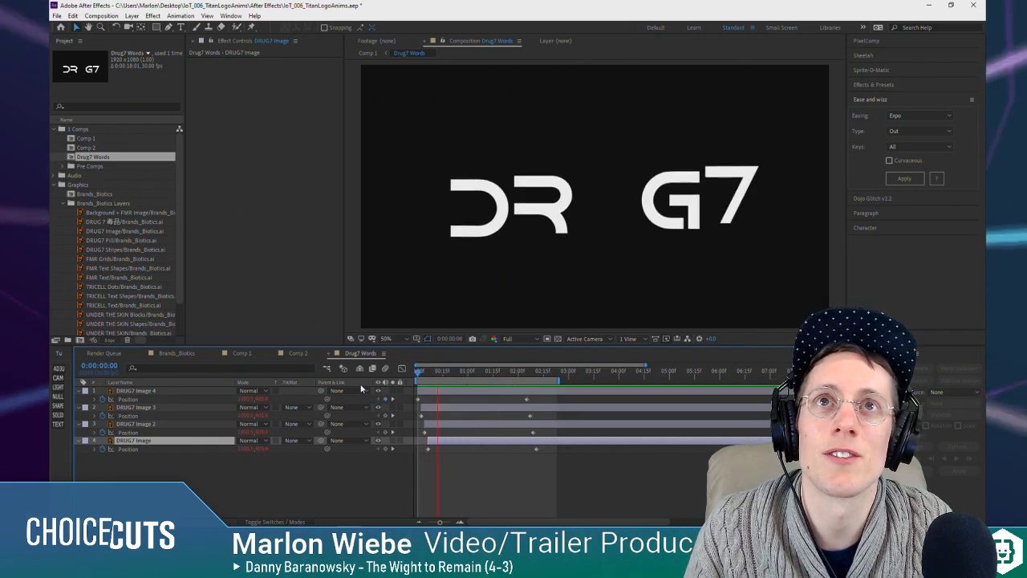
Step: Preview the letter animation in the Drug7 Words composition, then return to Comp 1 at its first frame
{"action": "key", "text": "Tab"}
{"action": "left_click", "coordinate": [410, 500]}
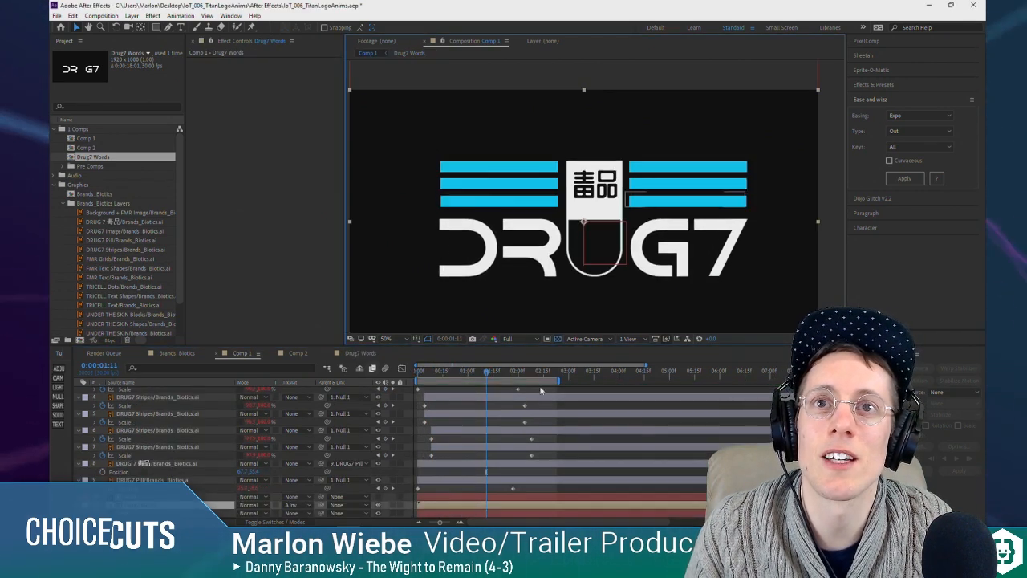
{"action": "key", "text": "Home"}
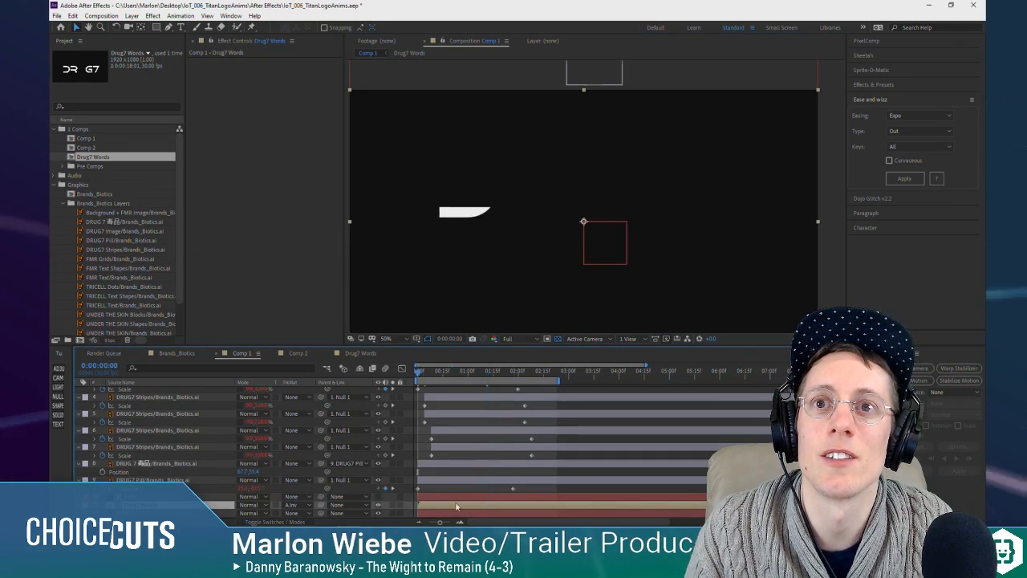
Step: In the Drug7 Words composition, align the starts of the R, G and 7 layers with the first frame
{"action": "double_click", "coordinate": [449, 505]}
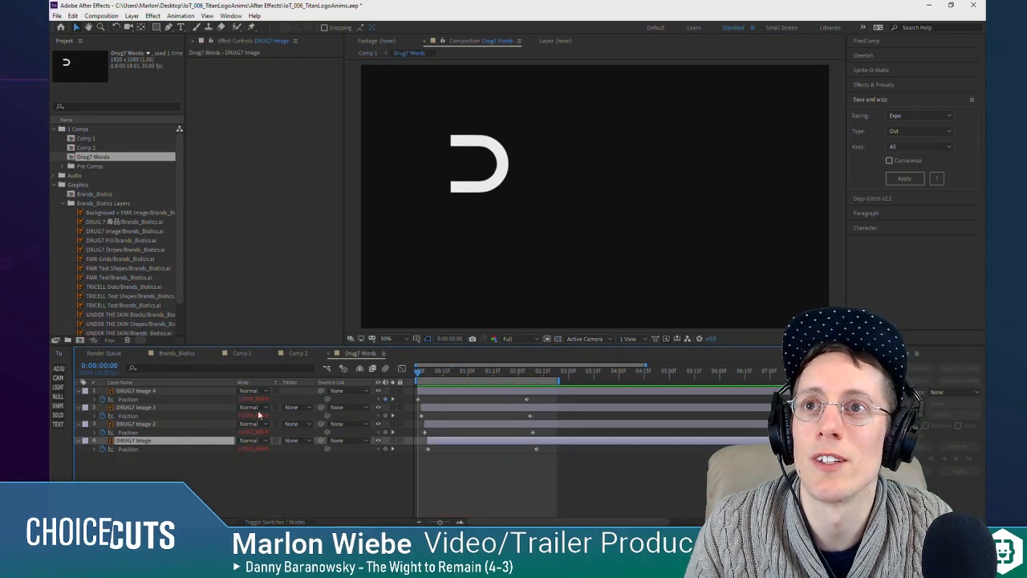
{"action": "left_click", "coordinate": [453, 409]}
{"action": "left_click", "coordinate": [454, 442], "text": "shift"}
{"action": "key", "text": "bracketleft"}
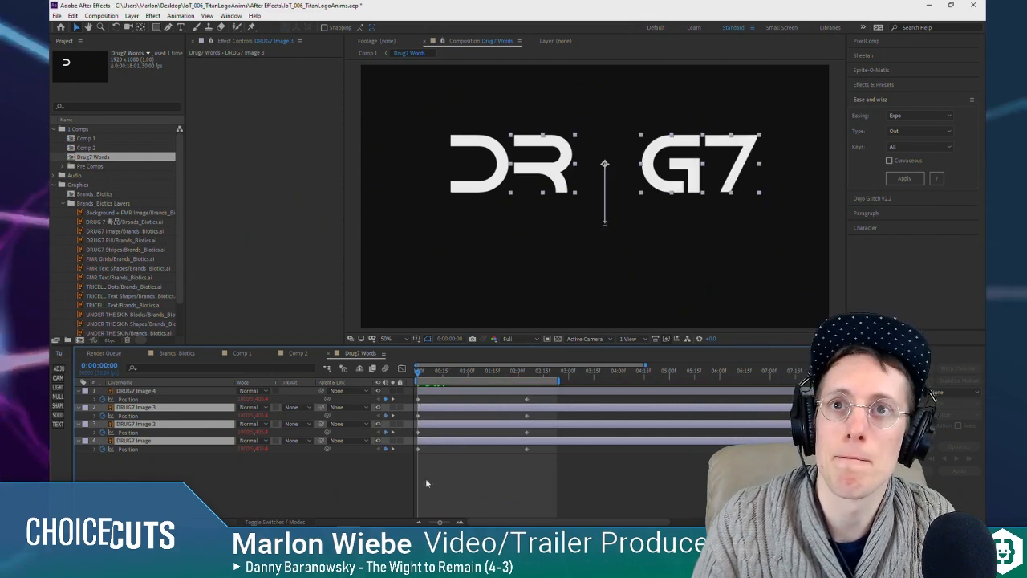
Step: Raise the starting Position keyframe of all four letter layers together at the first frame
{"action": "left_click", "coordinate": [424, 483]}
{"action": "left_click", "coordinate": [124, 391]}
{"action": "left_click", "coordinate": [140, 441], "text": "shift"}
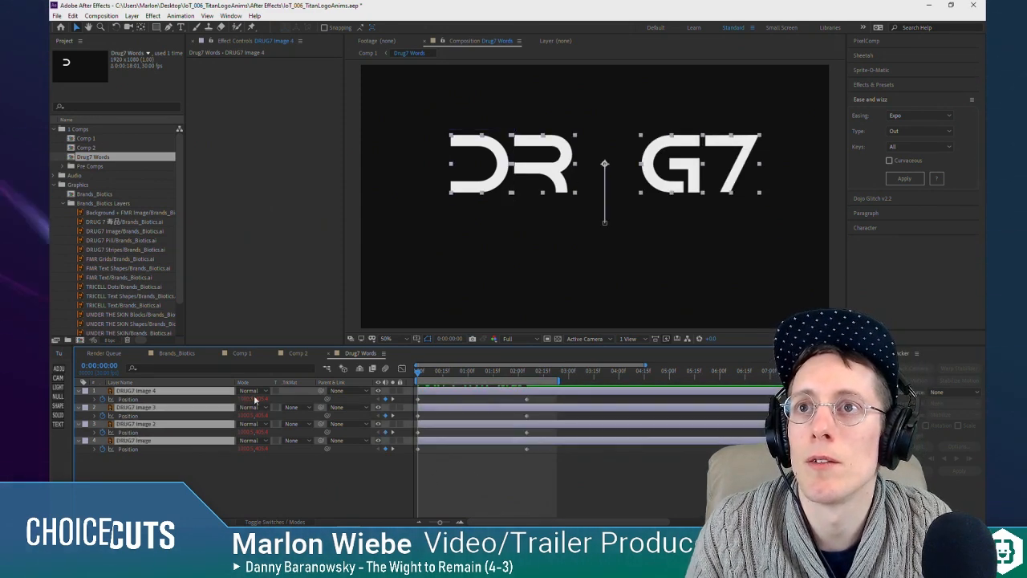
{"action": "left_click_drag", "start_coordinate": [256, 399], "coordinate": [231, 399]}
Step: Return to Comp 1 and preview how the letters emerge from behind the matte
{"action": "left_click", "coordinate": [481, 487]}
{"action": "key", "text": "Tab"}
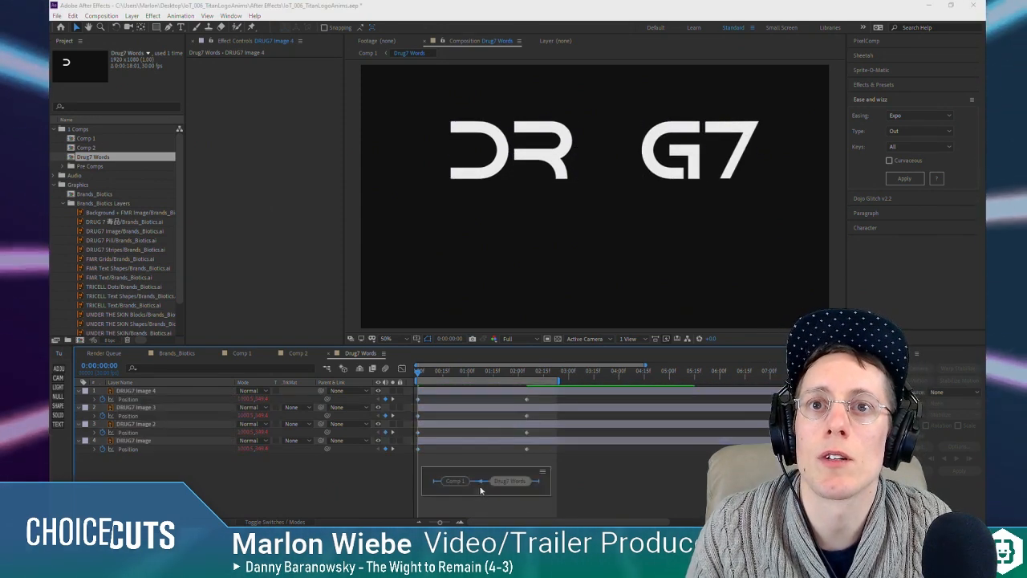
{"action": "left_click", "coordinate": [474, 487]}
{"action": "key", "text": "space"}
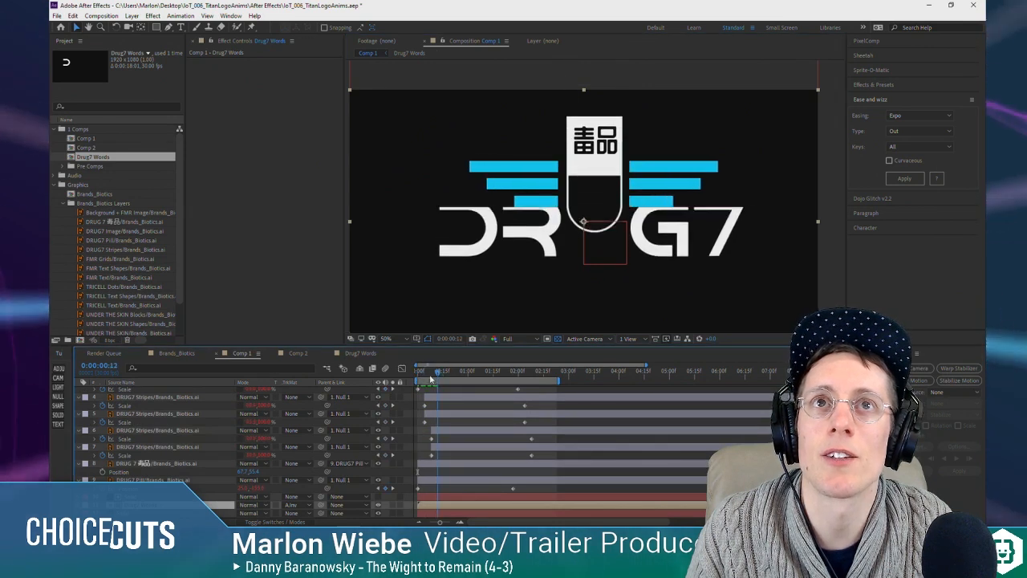
{"action": "key", "text": "space"}
Step: In Drug7 Words, try staggering the letter layers by shifting each one slightly later by hand
{"action": "double_click", "coordinate": [434, 506]}
{"action": "left_click", "coordinate": [439, 392]}
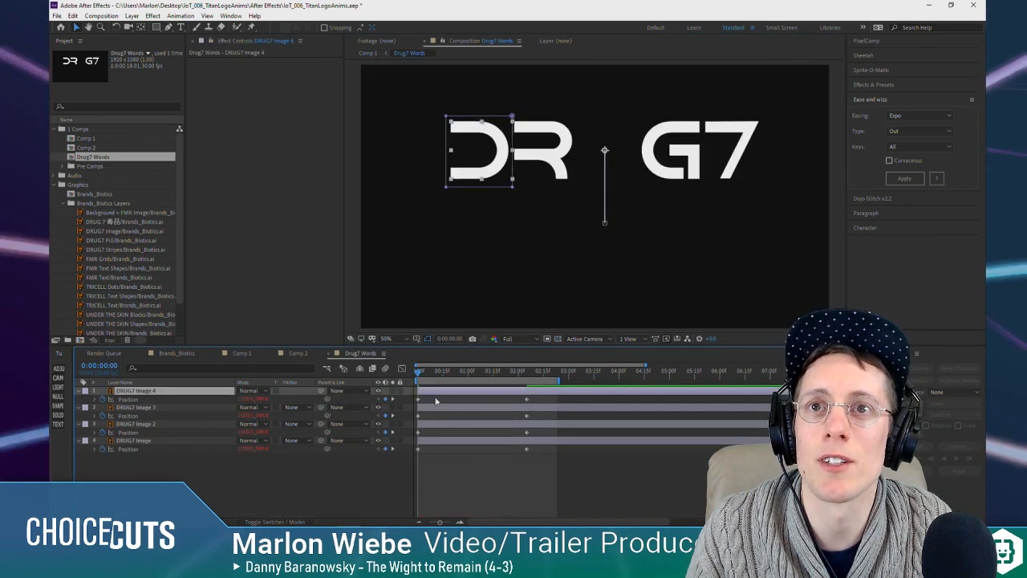
{"action": "key", "text": "ctrl+a"}
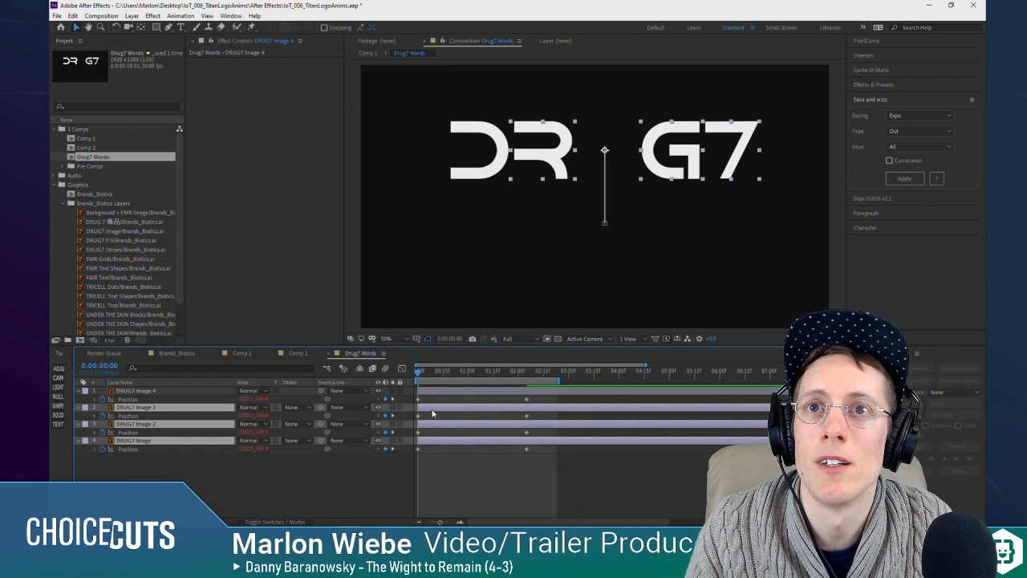
{"action": "left_click_drag", "start_coordinate": [434, 409], "coordinate": [436, 409]}
{"action": "left_click", "coordinate": [441, 409], "text": "ctrl"}
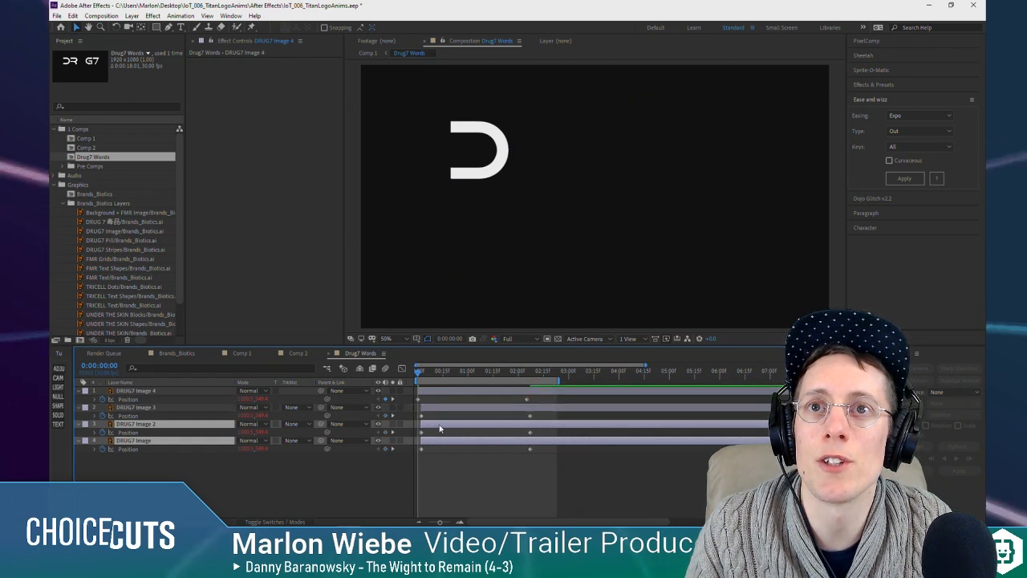
{"action": "left_click", "coordinate": [442, 431], "text": "ctrl"}
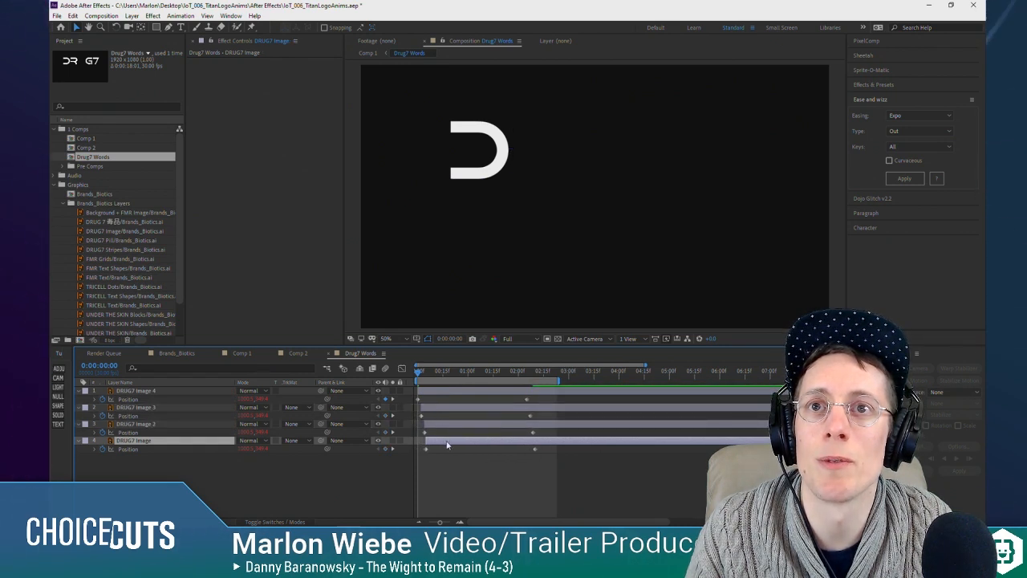
Step: Undo the manual stagger of the R, G and 7 layers
{"action": "mouse_move", "coordinate": [418, 374]}
{"action": "left_mouse_down"}
{"action": "mouse_move", "coordinate": [443, 378]}
{"action": "mouse_move", "coordinate": [417, 378]}
{"action": "left_mouse_up"}
{"action": "key", "text": "ctrl+z"}
{"action": "key", "text": "ctrl+z"}
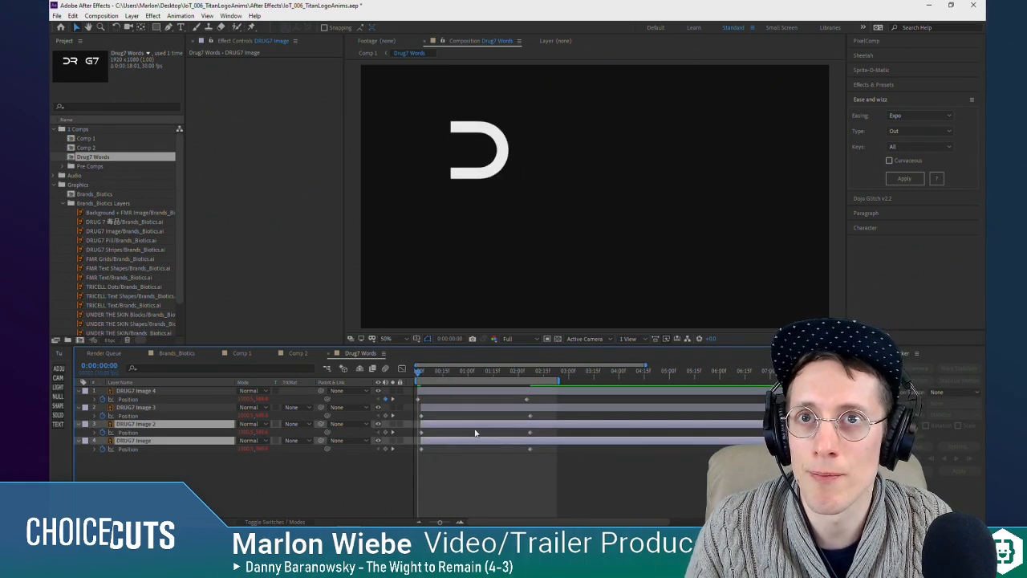
{"action": "key", "text": "ctrl+z"}
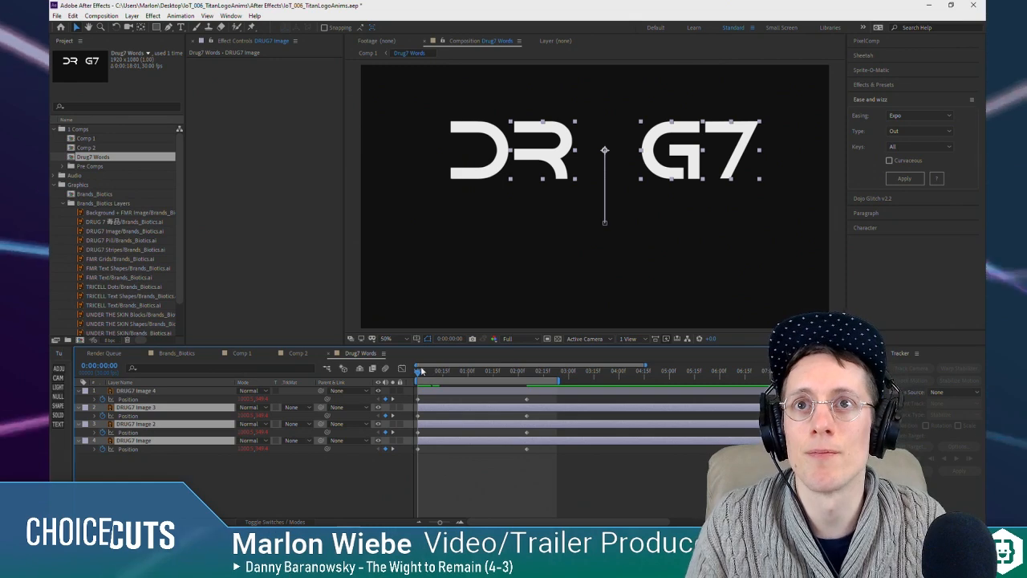
Step: Trim all four letter layers to end at frame 1, leaving each two frames long
{"action": "left_click", "coordinate": [435, 391]}
{"action": "left_click", "coordinate": [429, 443], "text": "shift"}
{"action": "key", "text": "equal"}
{"action": "key", "text": "equal"}
{"action": "key", "text": "equal"}
{"action": "key", "text": "equal"}
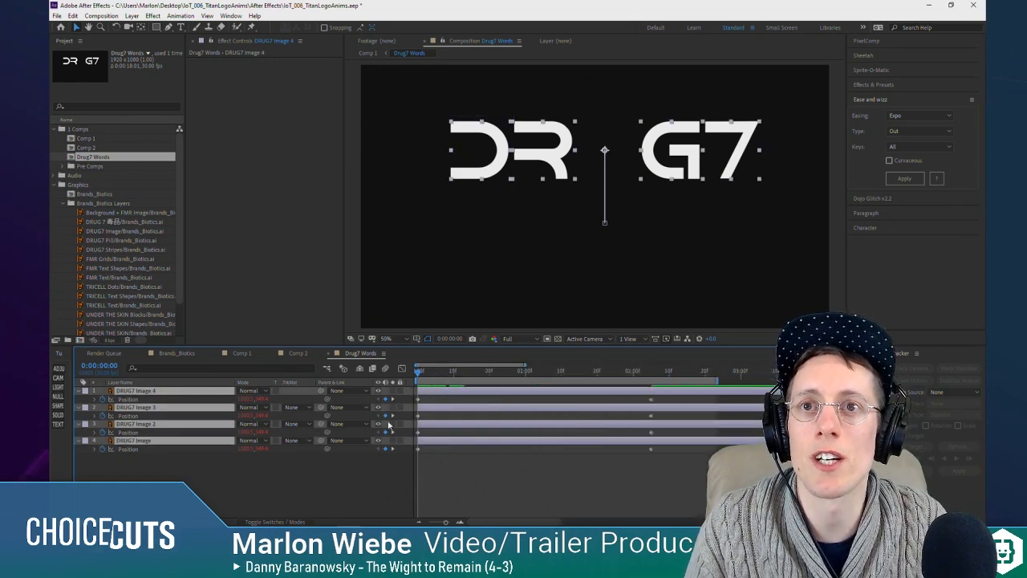
{"action": "left_click_drag", "start_coordinate": [418, 374], "coordinate": [441, 375]}
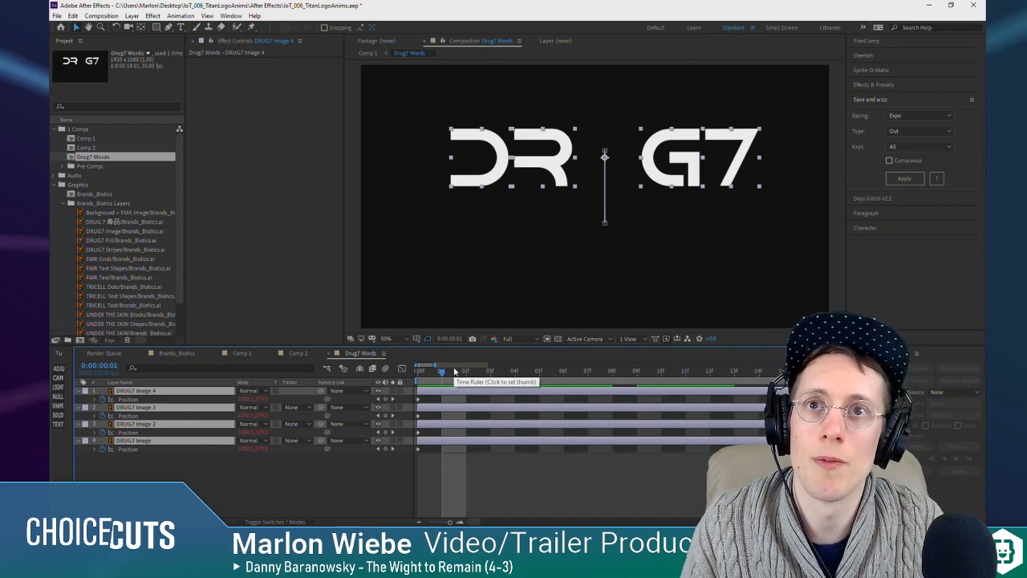
{"action": "key", "text": "alt+bracketright"}
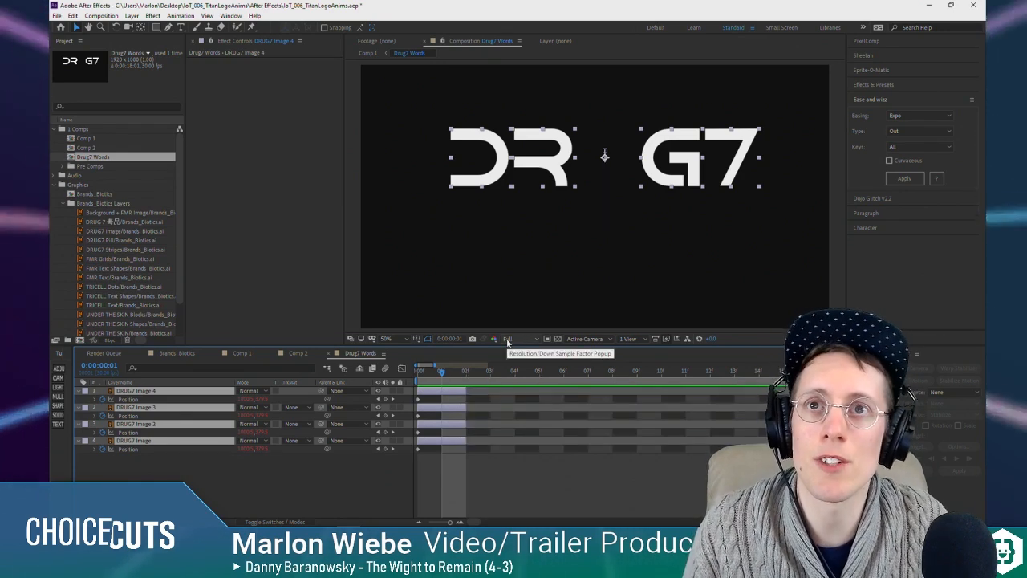
Step: Apply Sequence Layers without overlap to the four trimmed letter layers, starting from the first frame
{"action": "key", "text": "space"}
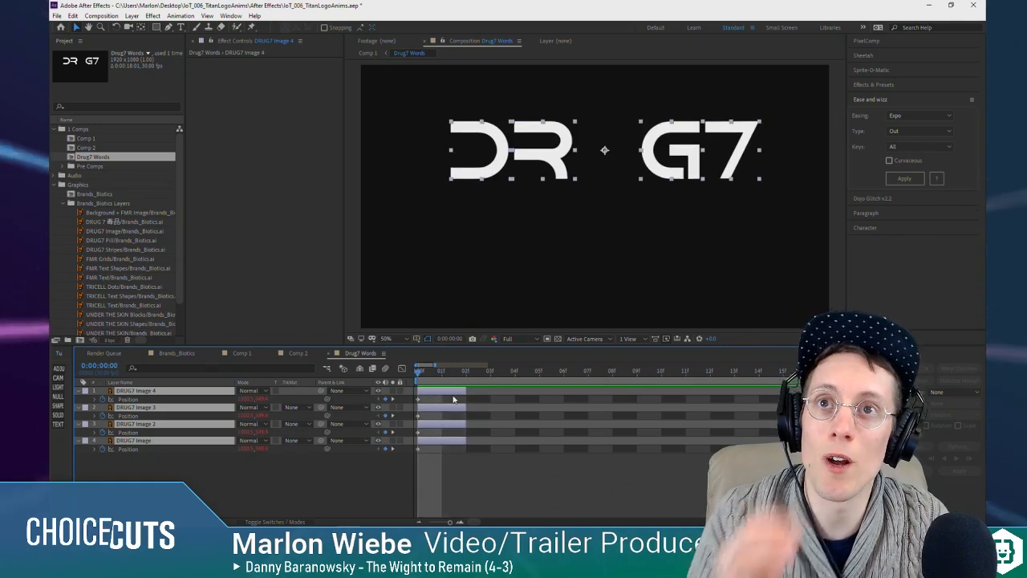
{"action": "left_click", "coordinate": [180, 15]}
{"action": "mouse_move", "coordinate": [266, 117]}
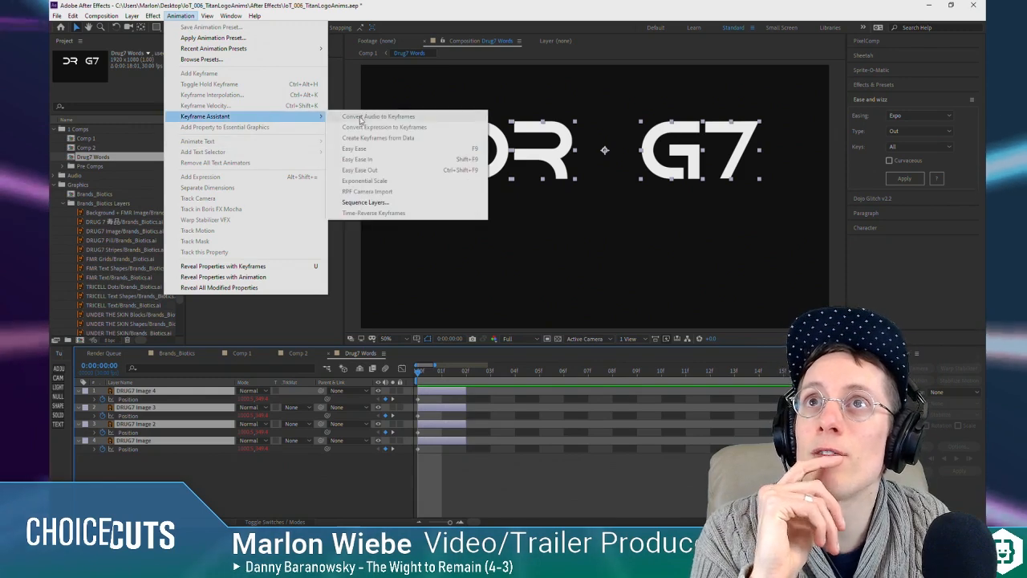
{"action": "left_click", "coordinate": [410, 202]}
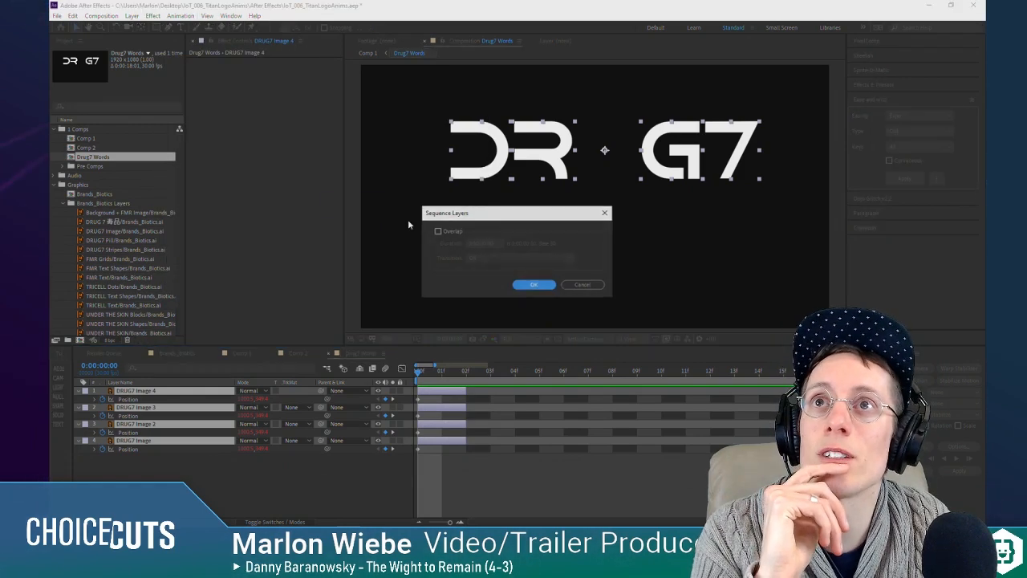
{"action": "left_click", "coordinate": [542, 284]}
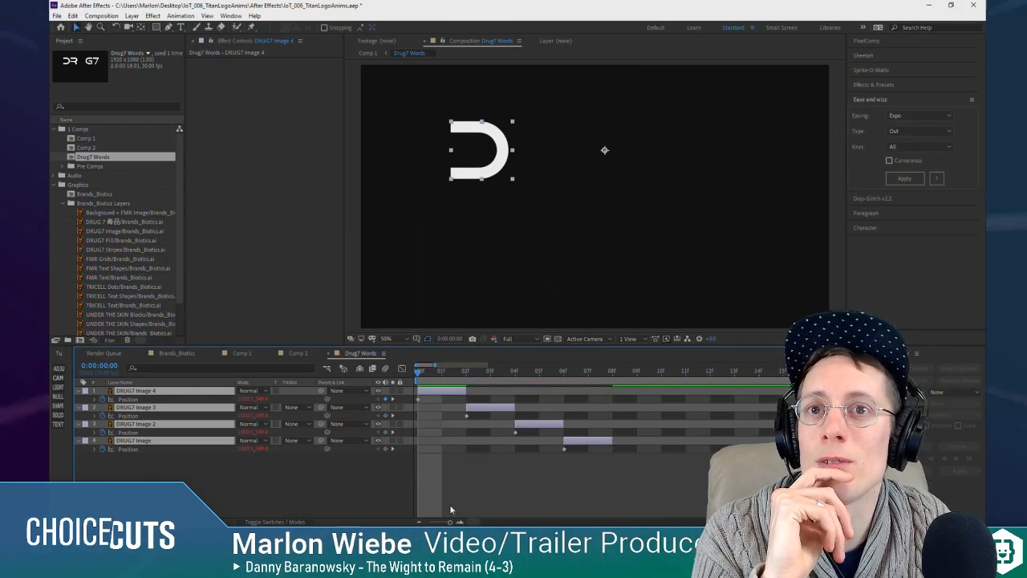
Step: Extend the ends of all four sequenced letter layers back out toward the end of the composition
{"action": "left_click", "coordinate": [419, 521]}
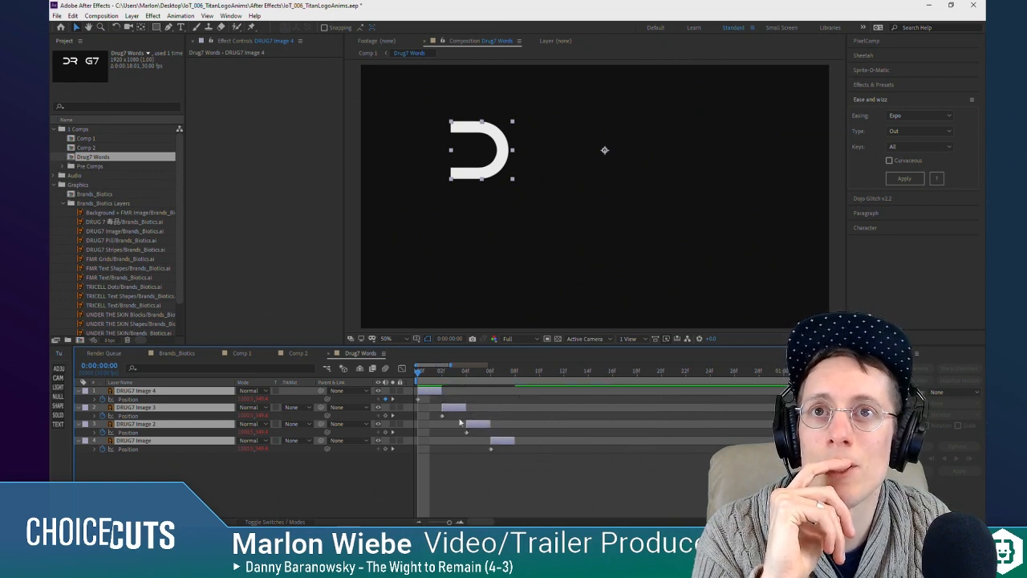
{"action": "key", "text": "minus"}
{"action": "key", "text": "minus"}
{"action": "left_click_drag", "start_coordinate": [442, 441], "coordinate": [984, 378]}
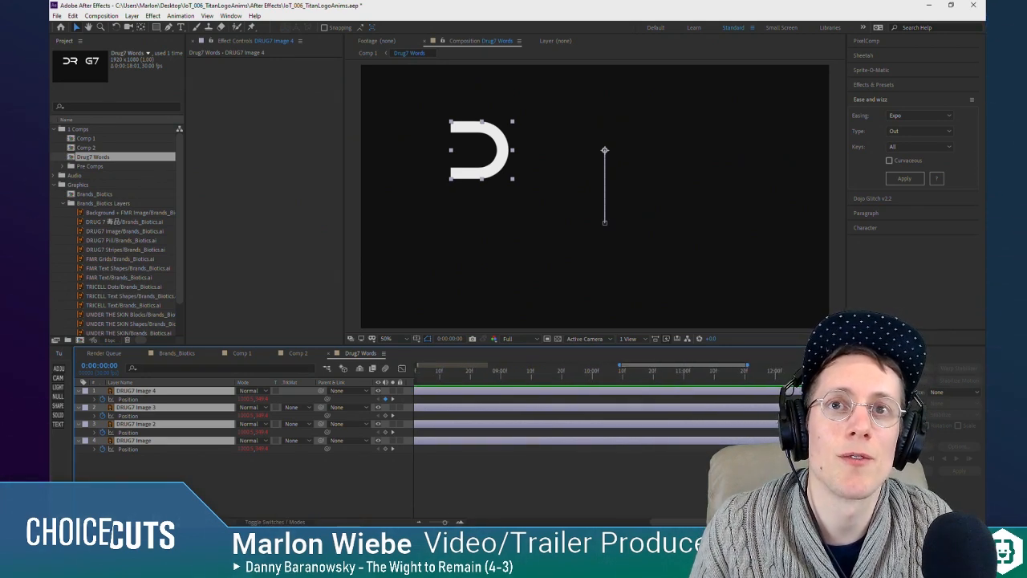
{"action": "left_click_drag", "start_coordinate": [604, 521], "coordinate": [459, 522]}
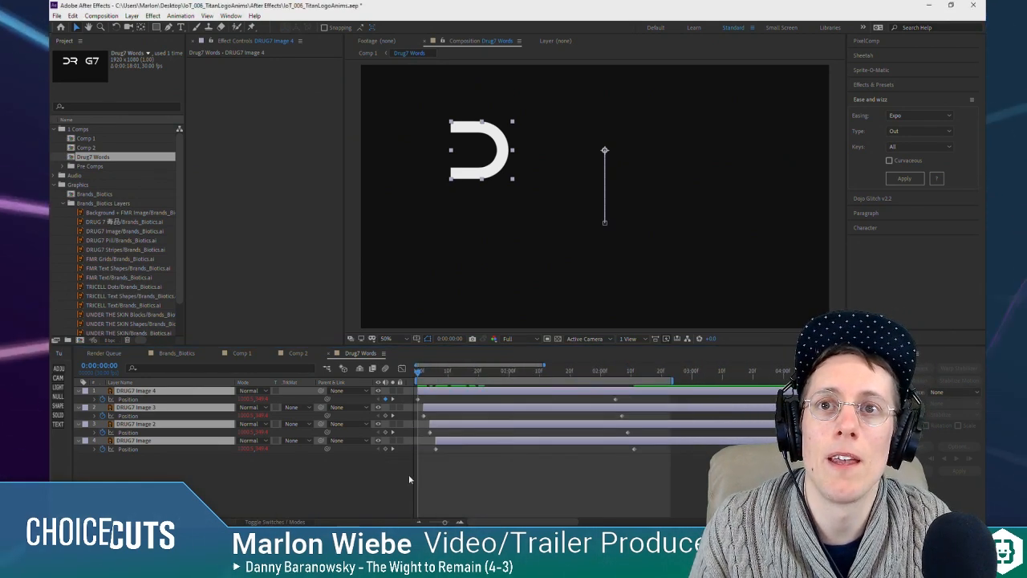
Step: Preview the Comp 1 animation from the first frame with the sequenced letters
{"action": "left_click", "coordinate": [242, 353]}
{"action": "mouse_move", "coordinate": [419, 372]}
{"action": "left_mouse_down"}
{"action": "mouse_move", "coordinate": [430, 377]}
{"action": "mouse_move", "coordinate": [401, 372]}
{"action": "left_mouse_up"}
{"action": "key", "text": "space"}
{"action": "key", "text": "space"}
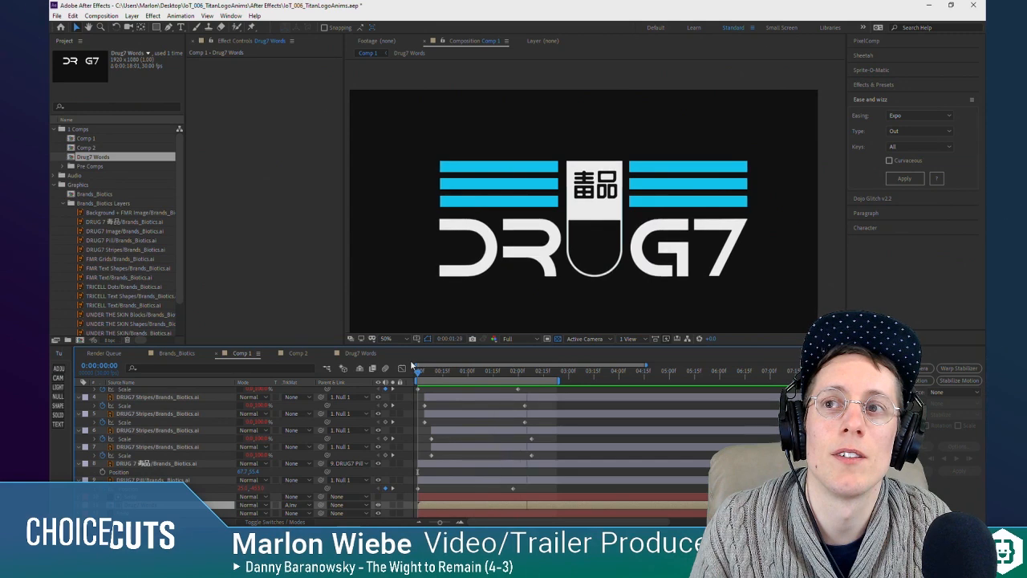
Step: Start the Drug7 Words, pill and pill text layers a few frames later in Comp 1, previewing the timing
{"action": "left_click", "coordinate": [436, 506]}
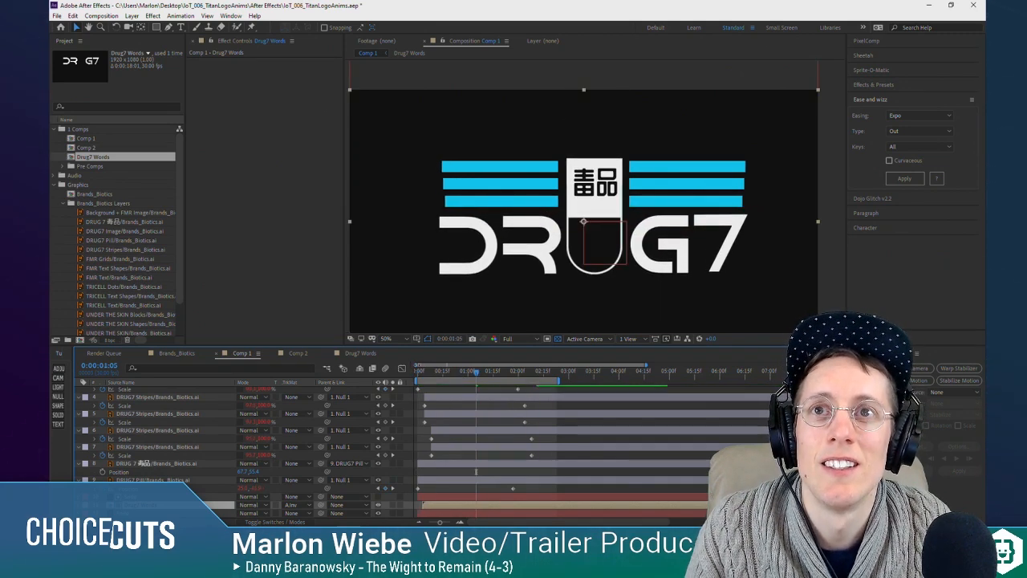
{"action": "key", "text": "space"}
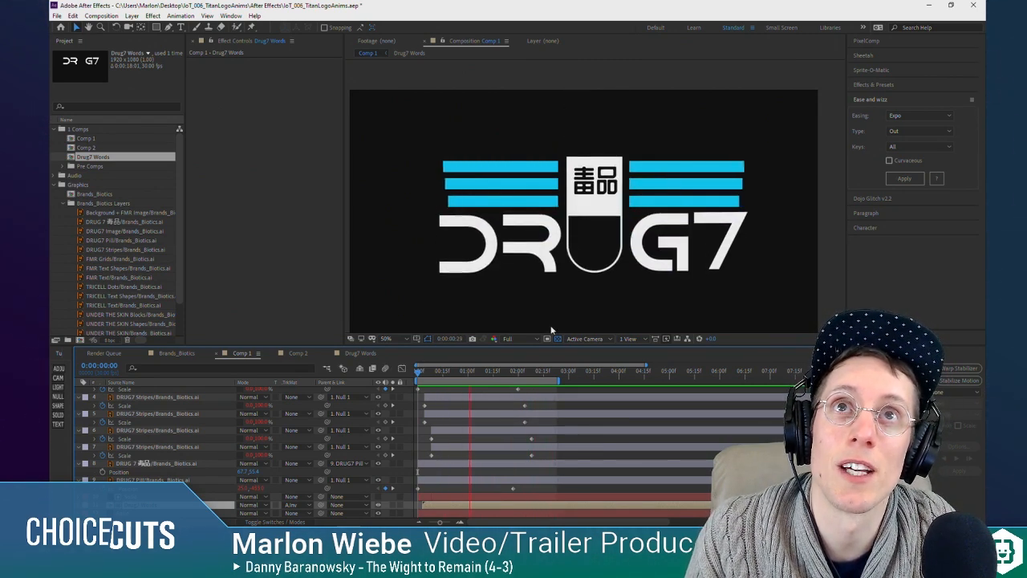
{"action": "key", "text": "space"}
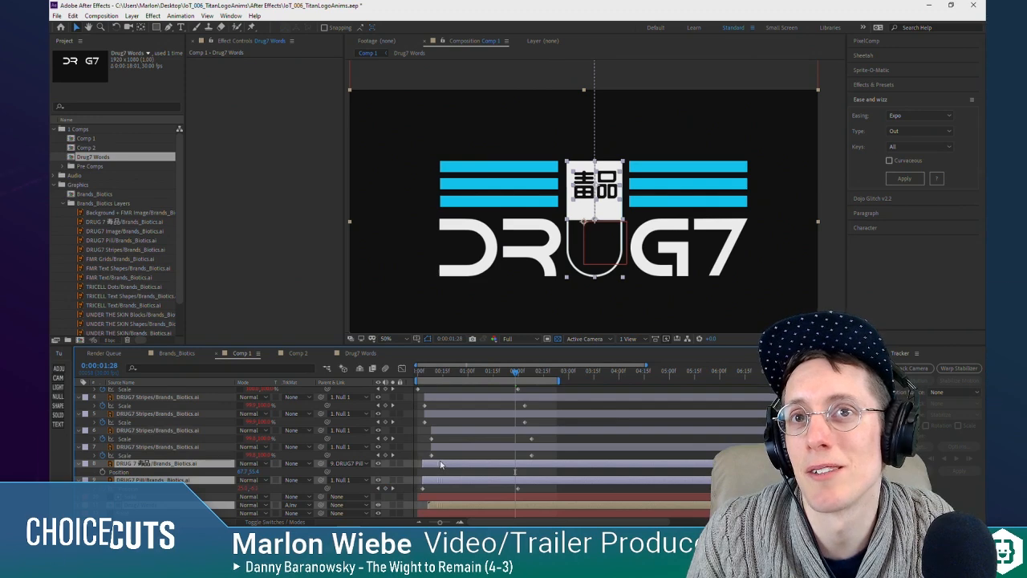
{"action": "key", "text": "space"}
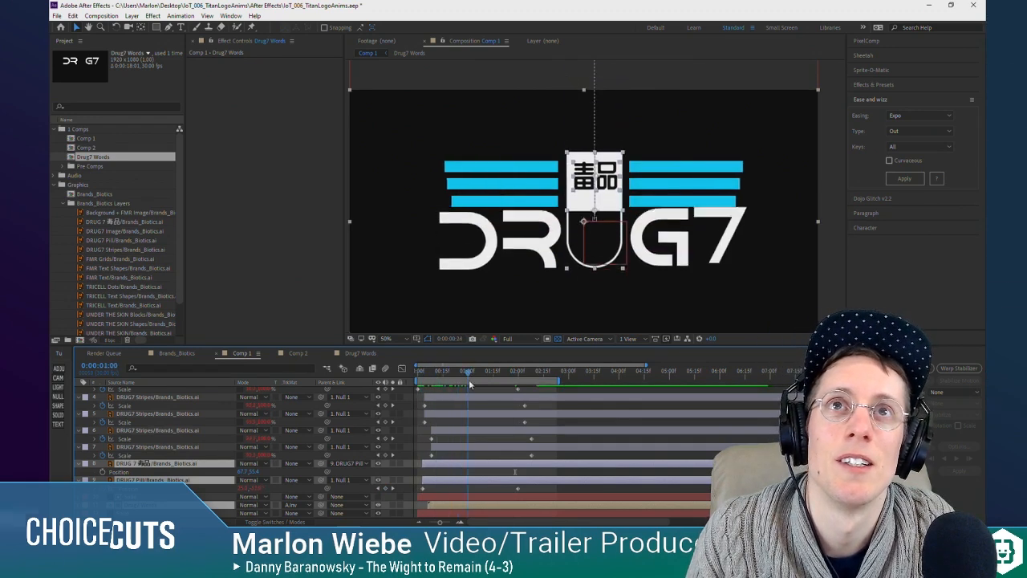
Step: In Drug7 Words, widen the stagger by shifting the R, G and 7 layers so letters start four frames apart
{"action": "left_click", "coordinate": [452, 491]}
{"action": "double_click", "coordinate": [456, 505]}
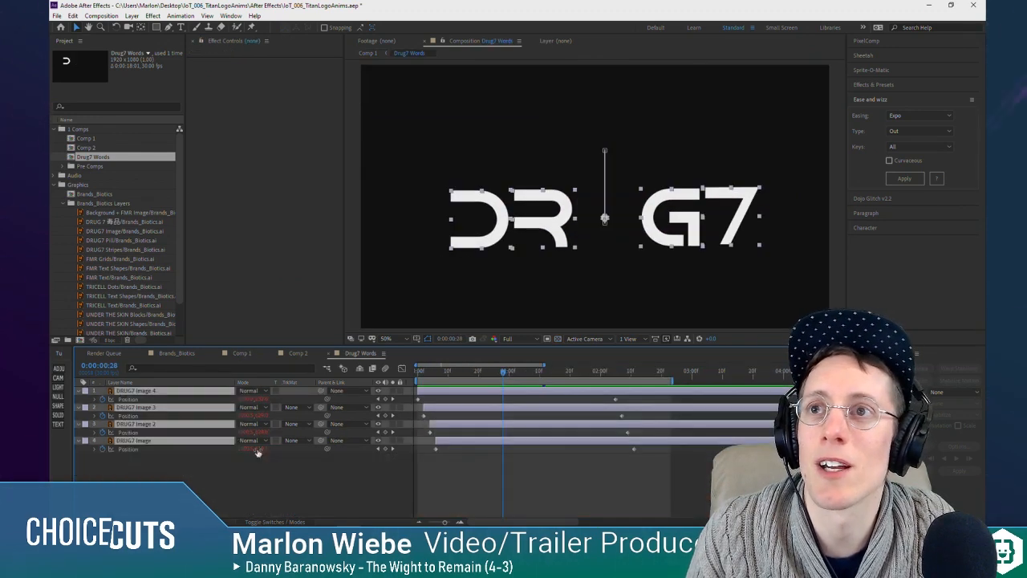
{"action": "left_click", "coordinate": [446, 451]}
{"action": "left_click", "coordinate": [443, 408]}
{"action": "left_click", "coordinate": [449, 441], "text": "shift"}
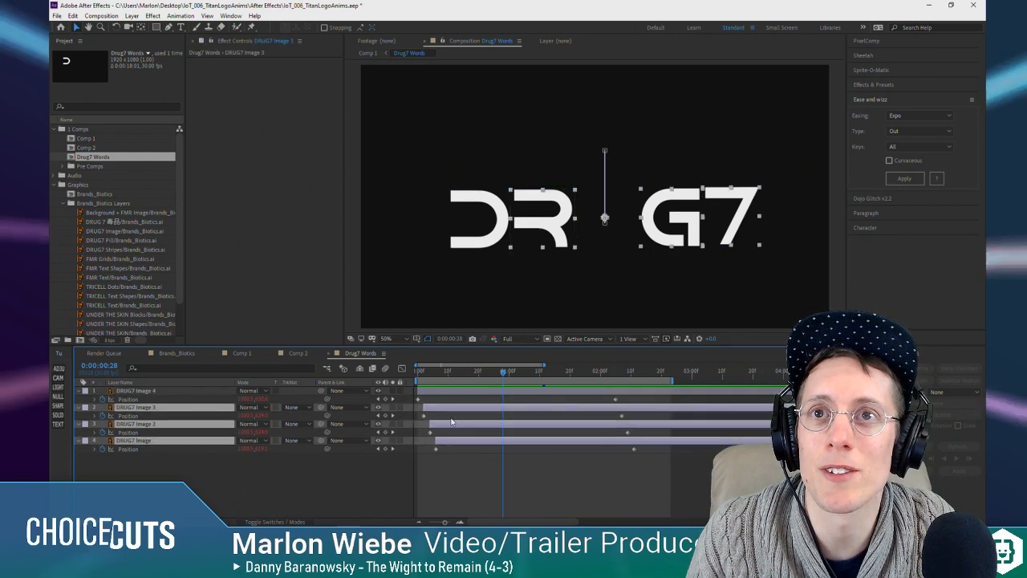
{"action": "left_click_drag", "start_coordinate": [442, 413], "coordinate": [489, 444]}
{"action": "left_click", "coordinate": [449, 411], "text": "ctrl"}
{"action": "left_click", "coordinate": [470, 425], "text": "ctrl"}
{"action": "left_click", "coordinate": [489, 460]}
Step: Preview the widened letter stagger in Drug7 Words and in Comp 1
{"action": "key", "text": "space"}
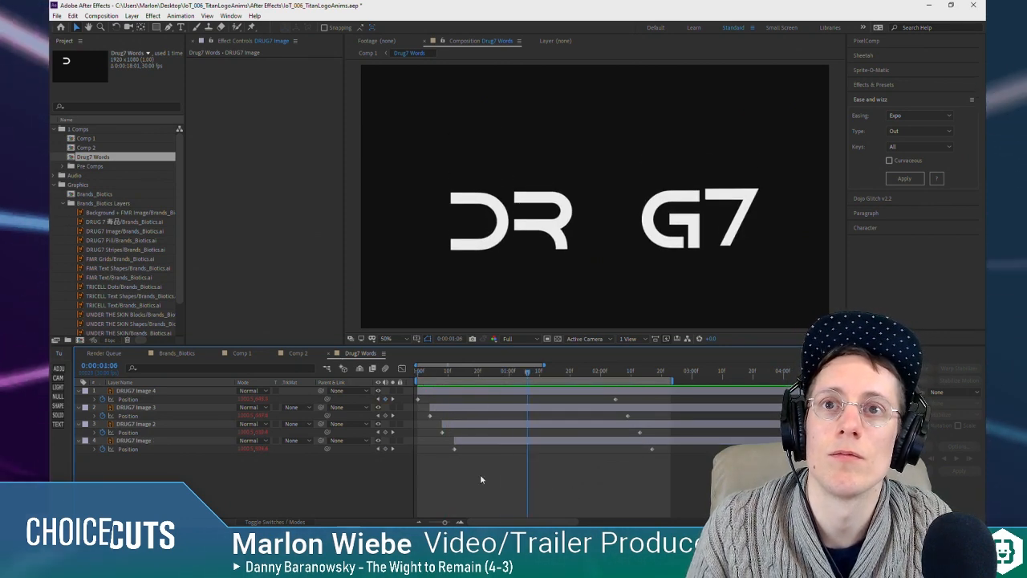
{"action": "key", "text": "Tab"}
{"action": "left_click", "coordinate": [380, 475]}
{"action": "key", "text": "space"}
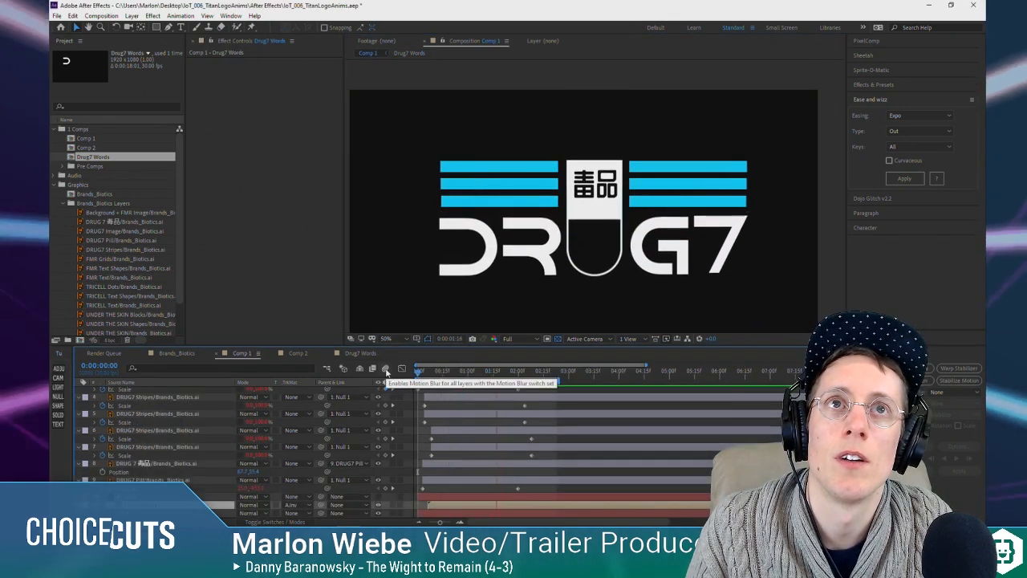
Step: Delay the pill, pill text and Drug7 Words layers a few more frames in Comp 1, and scrub the opening
{"action": "key", "text": "space"}
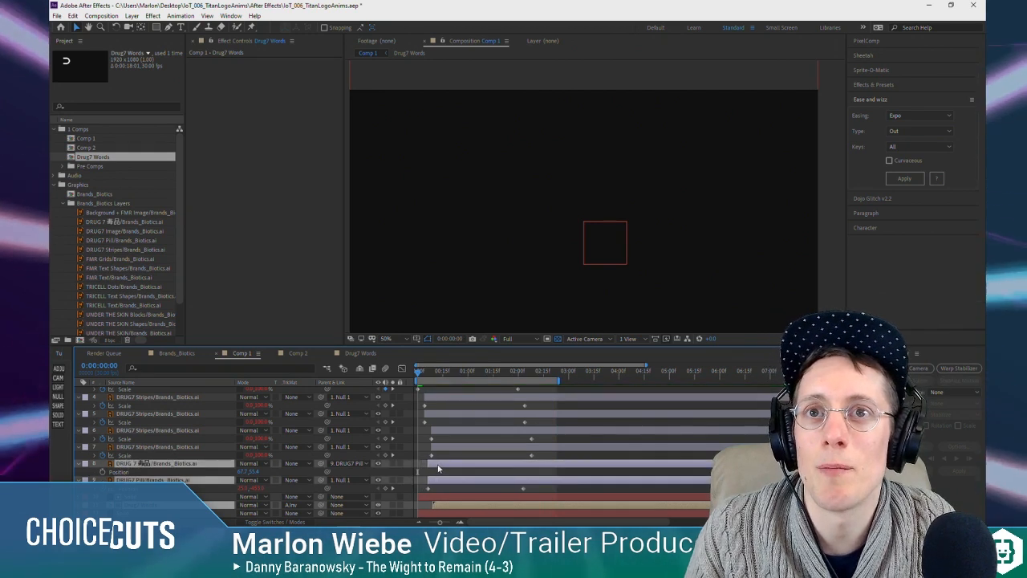
{"action": "left_click", "coordinate": [423, 372]}
{"action": "left_click_drag", "start_coordinate": [425, 375], "coordinate": [451, 385]}
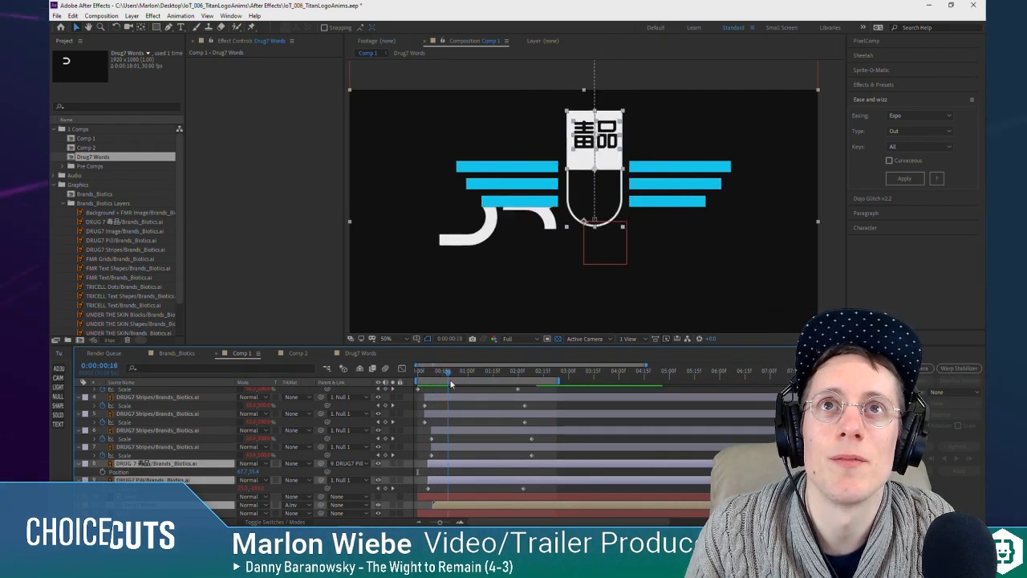
Step: Move the Drug7 Words comp into the Pre Comps folder and rename Comp 1 as Logo_Drug7
{"action": "key", "text": "space"}
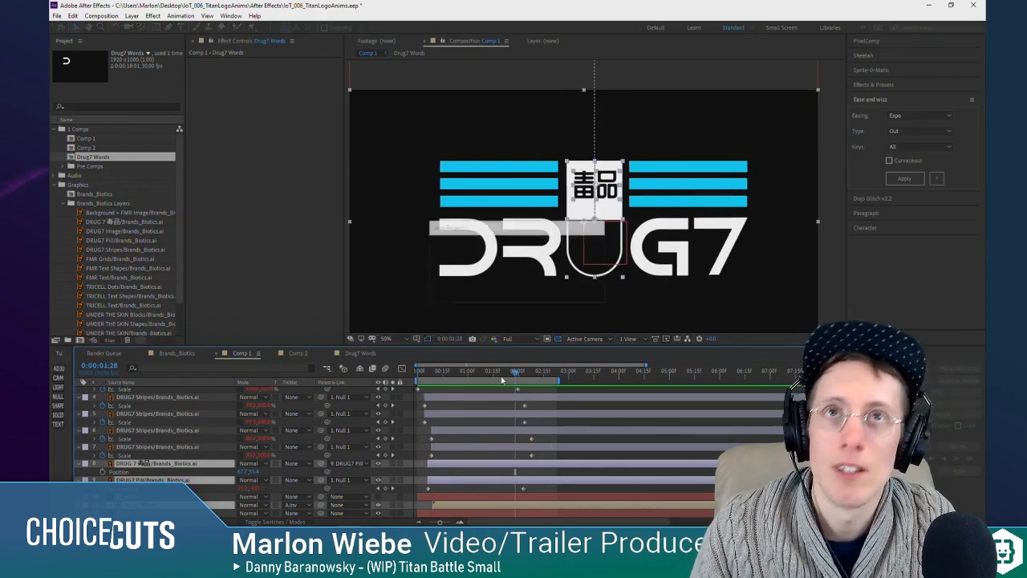
{"action": "left_click_drag", "start_coordinate": [80, 161], "coordinate": [87, 166]}
{"action": "left_click", "coordinate": [81, 139]}
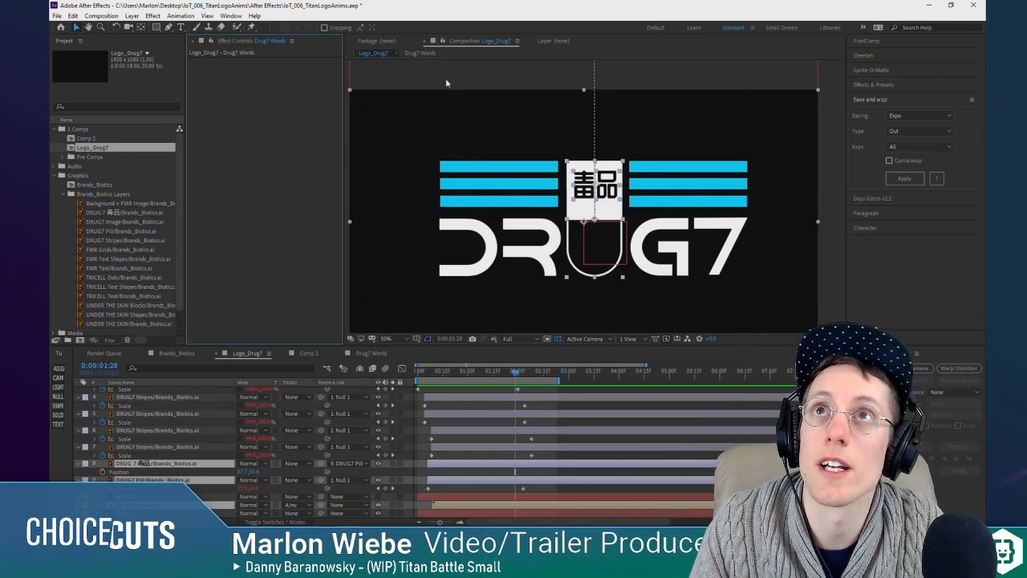
{"action": "left_click", "coordinate": [383, 75]}
{"action": "left_click_drag", "start_coordinate": [557, 209], "coordinate": [566, 183]}
{"action": "left_click", "coordinate": [302, 210]}
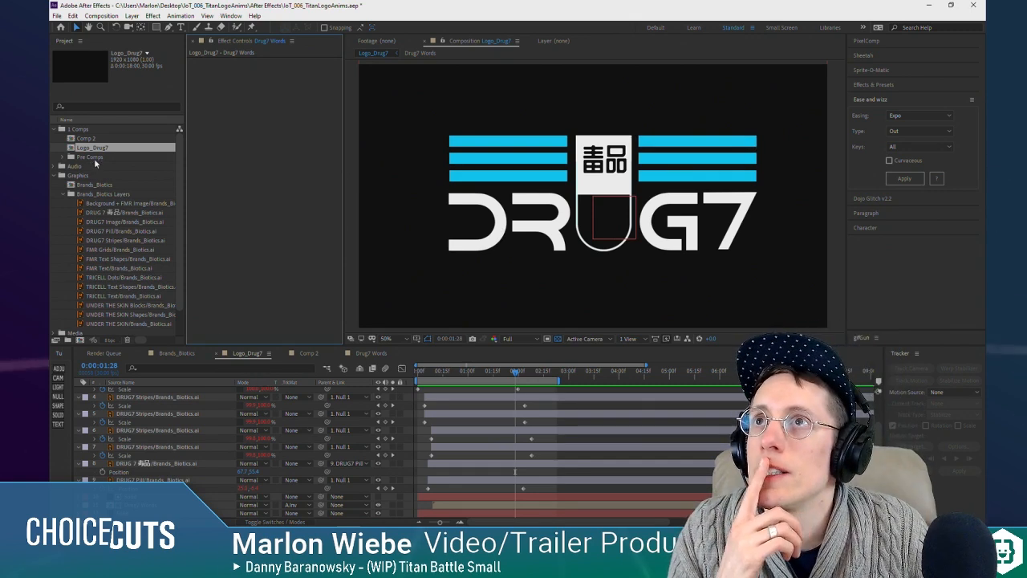
Step: Create a 1920 x 1080, 30 fps, 18-second composition in the 1 Comps folder and add a dark background solid
{"action": "left_click", "coordinate": [72, 140]}
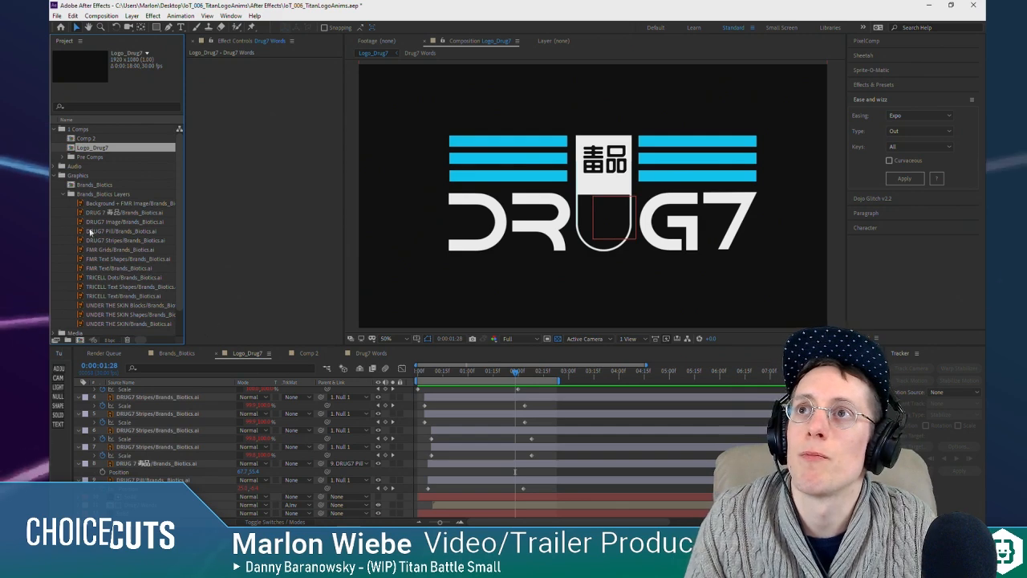
{"action": "left_click", "coordinate": [108, 297]}
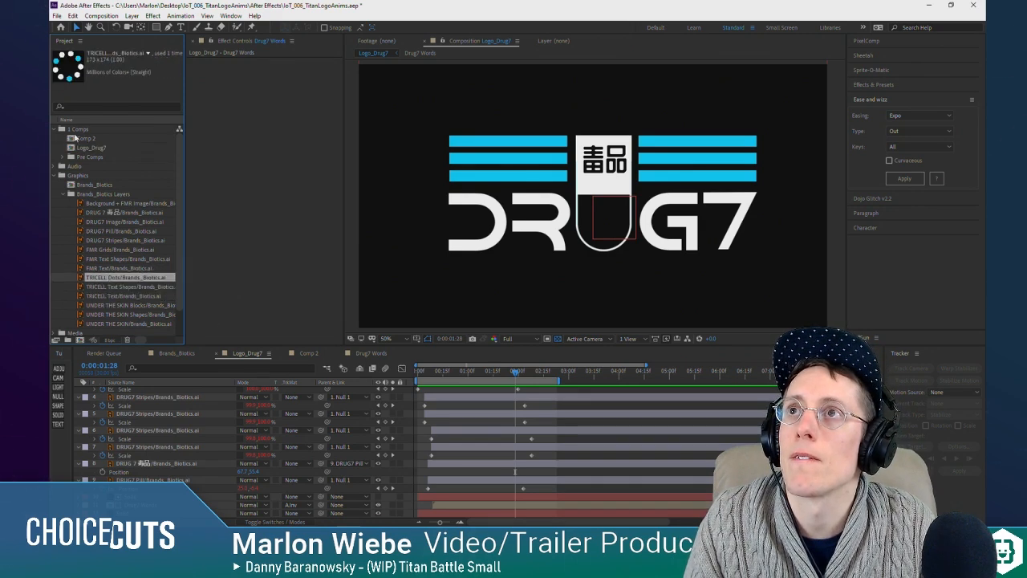
{"action": "left_click", "coordinate": [77, 129]}
{"action": "left_click", "coordinate": [80, 340]}
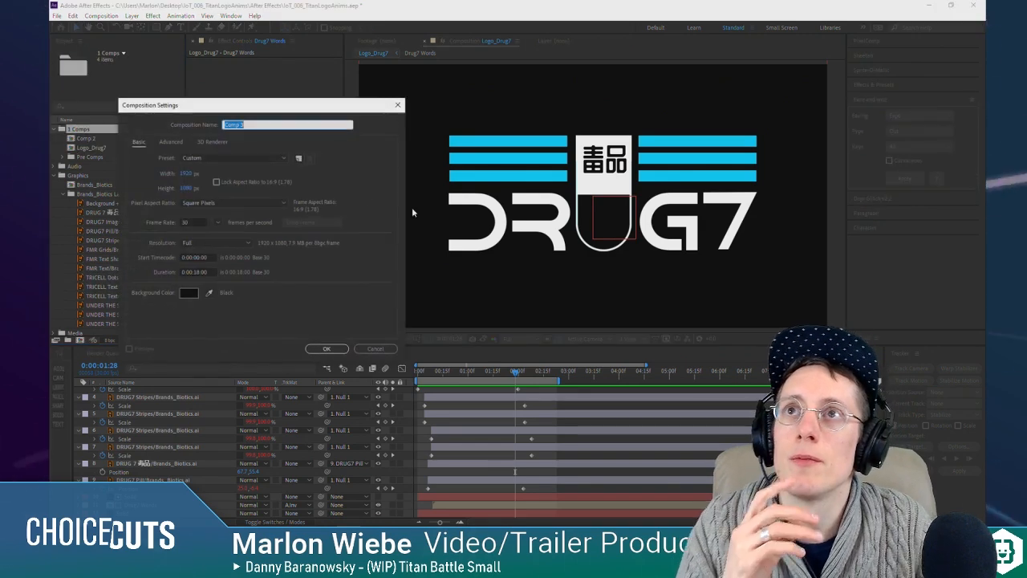
{"action": "left_click", "coordinate": [326, 349]}
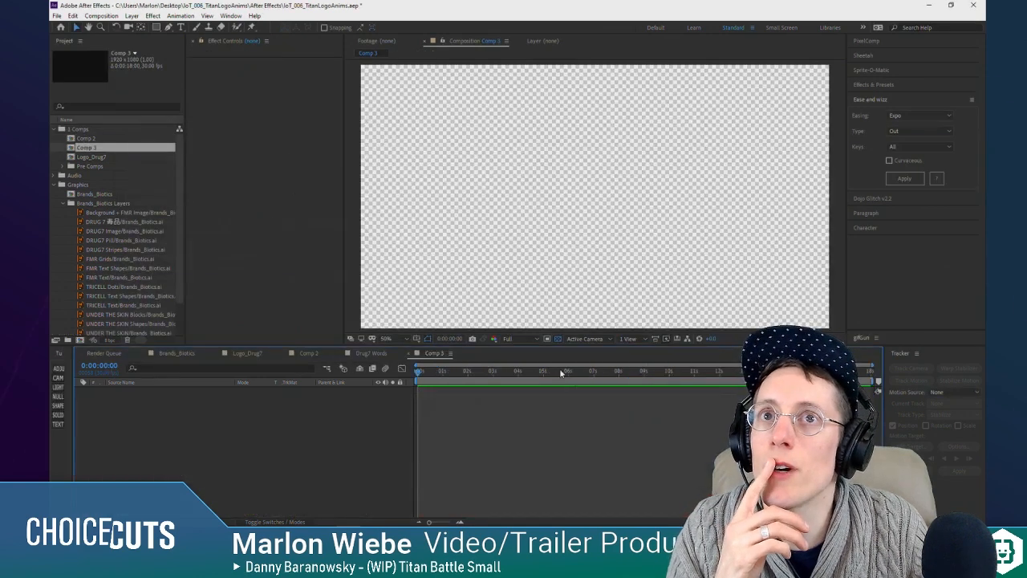
{"action": "left_click", "coordinate": [61, 417]}
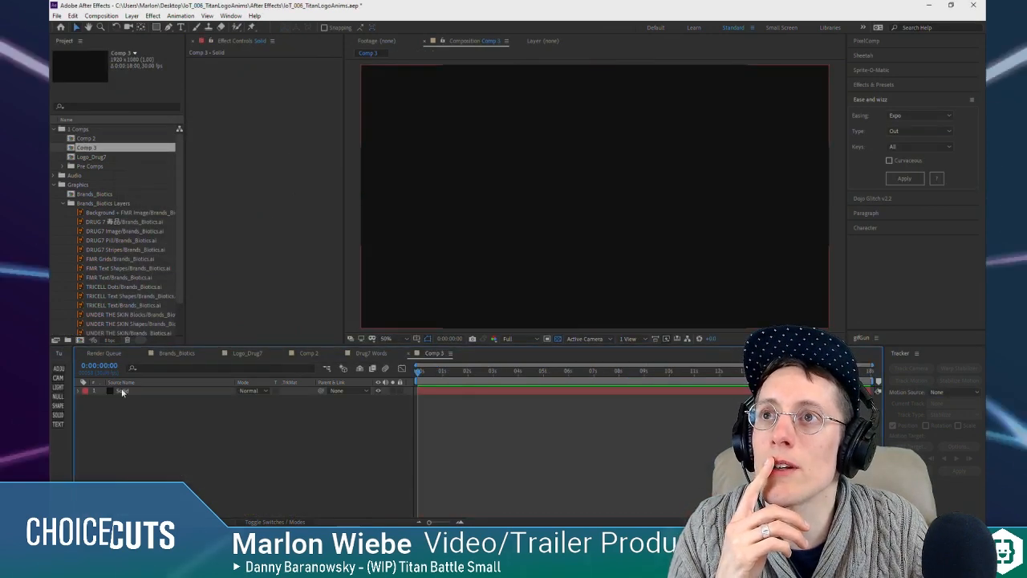
Step: Copy the TRICELL Dots and TRICELL Text Shapes layers from the Brands_Biotics comp into Comp 3
{"action": "left_click", "coordinate": [102, 288]}
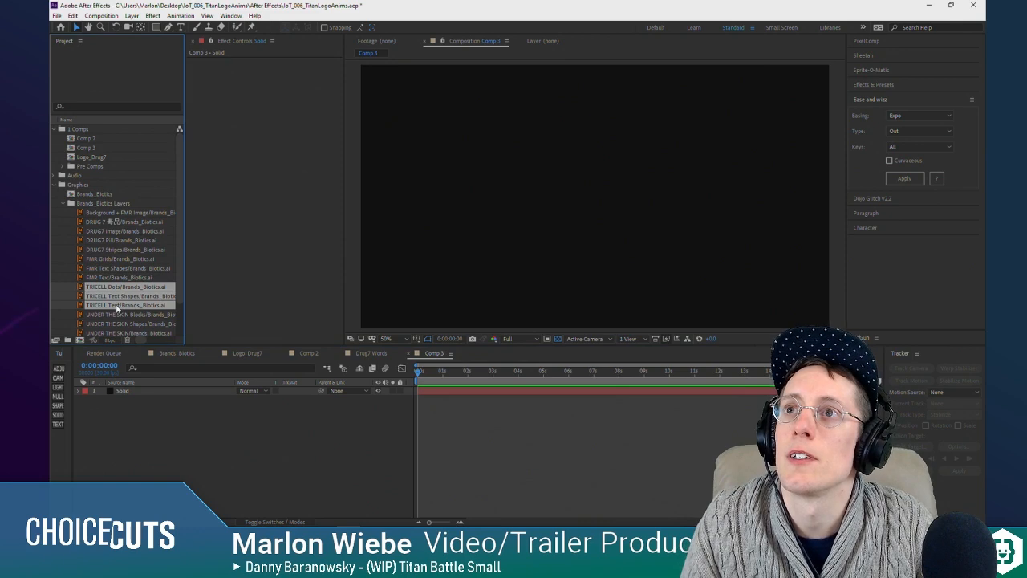
{"action": "double_click", "coordinate": [95, 195]}
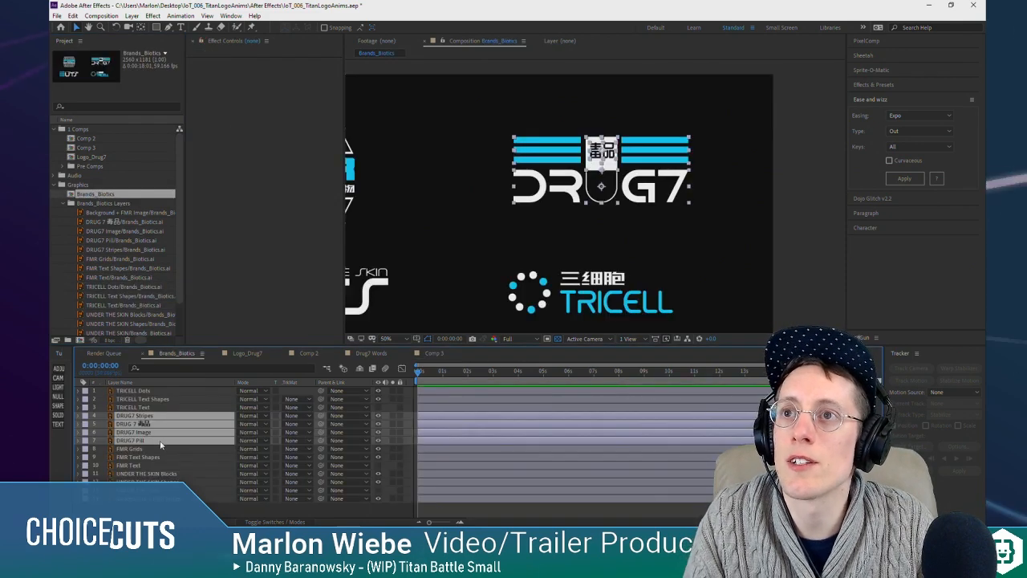
{"action": "left_click", "coordinate": [156, 456]}
{"action": "left_click", "coordinate": [143, 399]}
{"action": "left_click", "coordinate": [143, 391]}
{"action": "left_click", "coordinate": [144, 399], "text": "shift"}
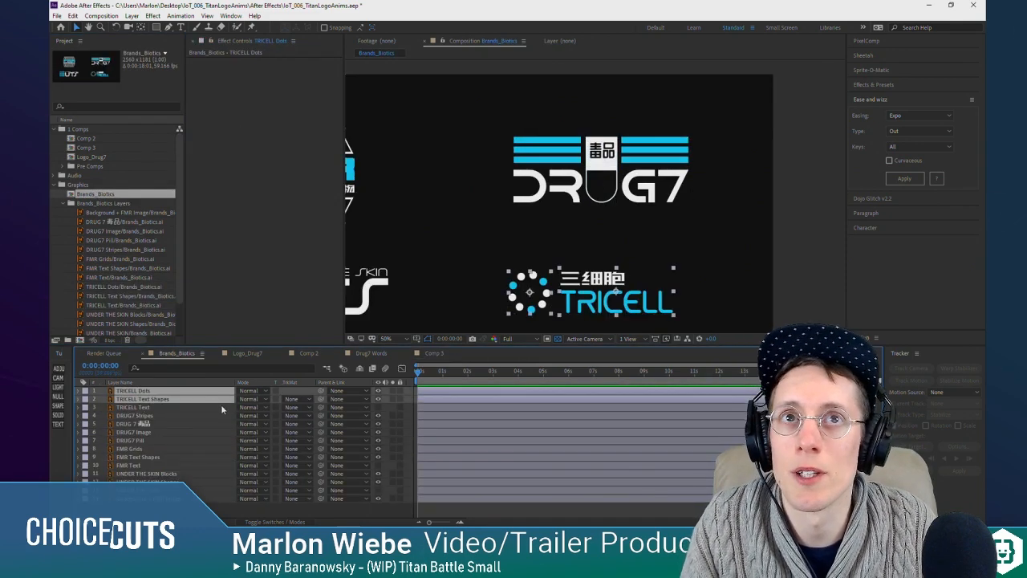
{"action": "left_click", "coordinate": [90, 139]}
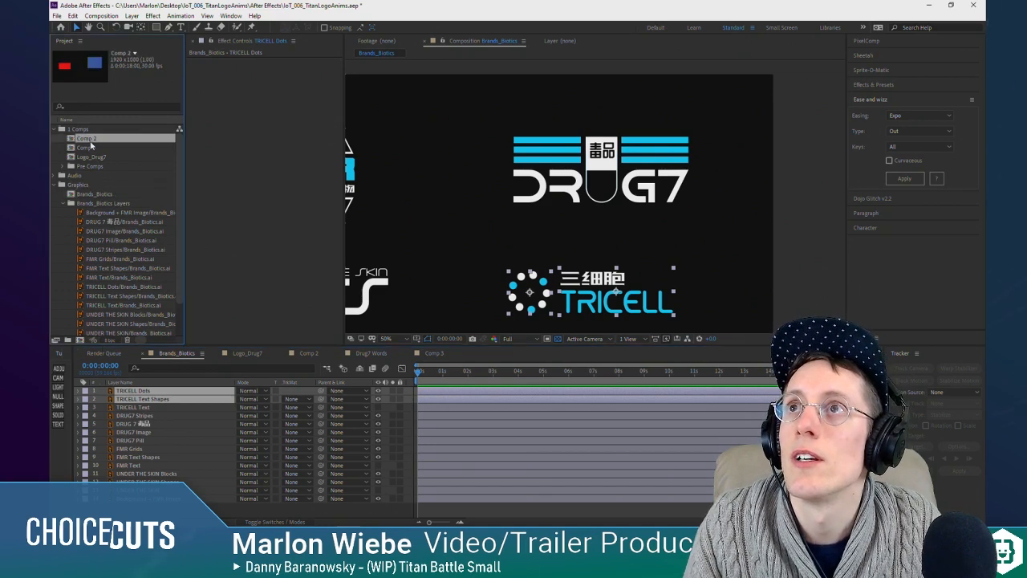
{"action": "double_click", "coordinate": [91, 148]}
{"action": "key", "text": "ctrl+v"}
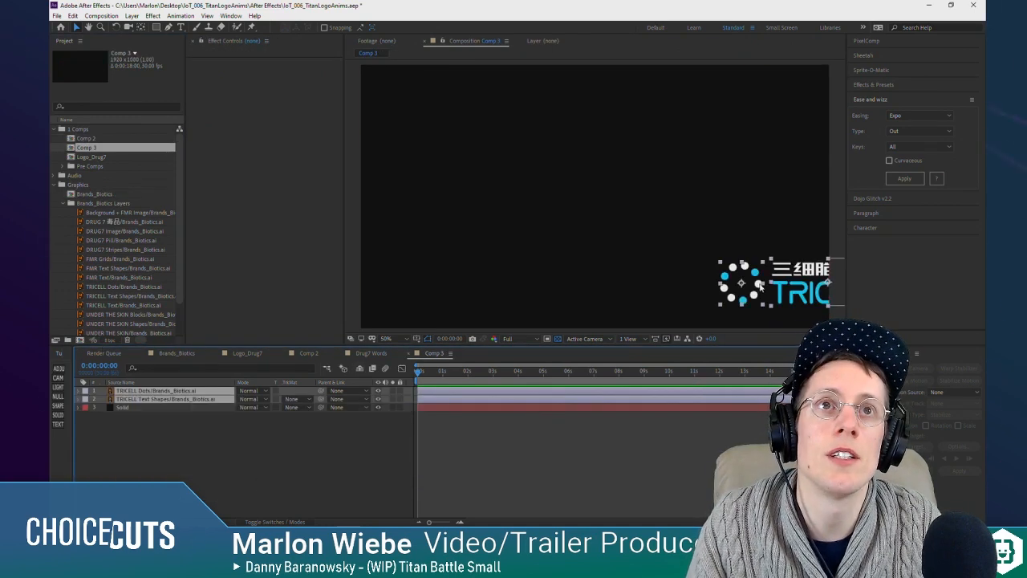
Step: Move the pasted TRICELL dots and text together to the middle of the Comp 3 frame
{"action": "left_click_drag", "start_coordinate": [763, 284], "coordinate": [619, 214]}
{"action": "key", "text": "ctrl+z"}
{"action": "left_click", "coordinate": [127, 429]}
{"action": "left_click", "coordinate": [133, 384]}
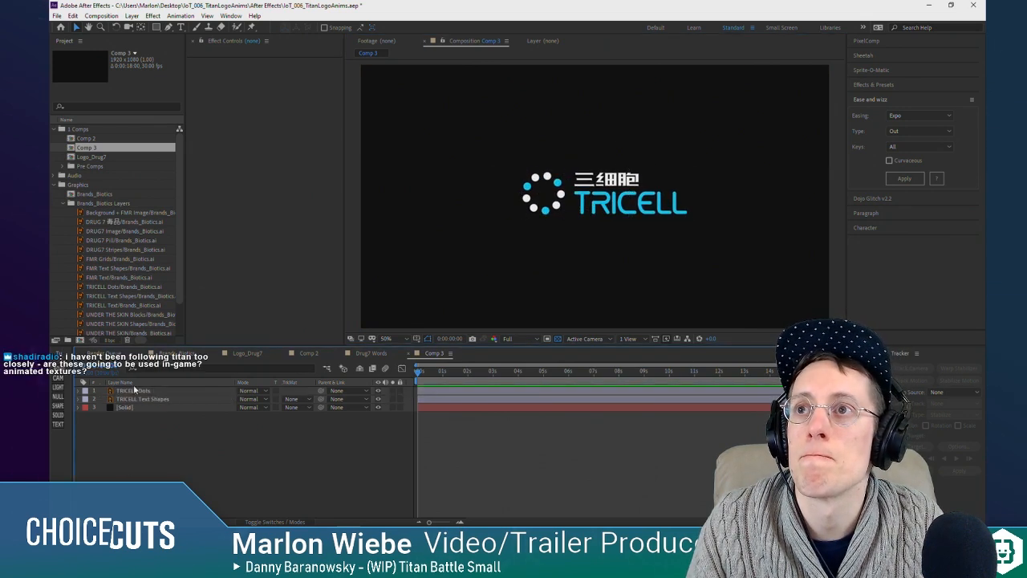
{"action": "left_click", "coordinate": [140, 391]}
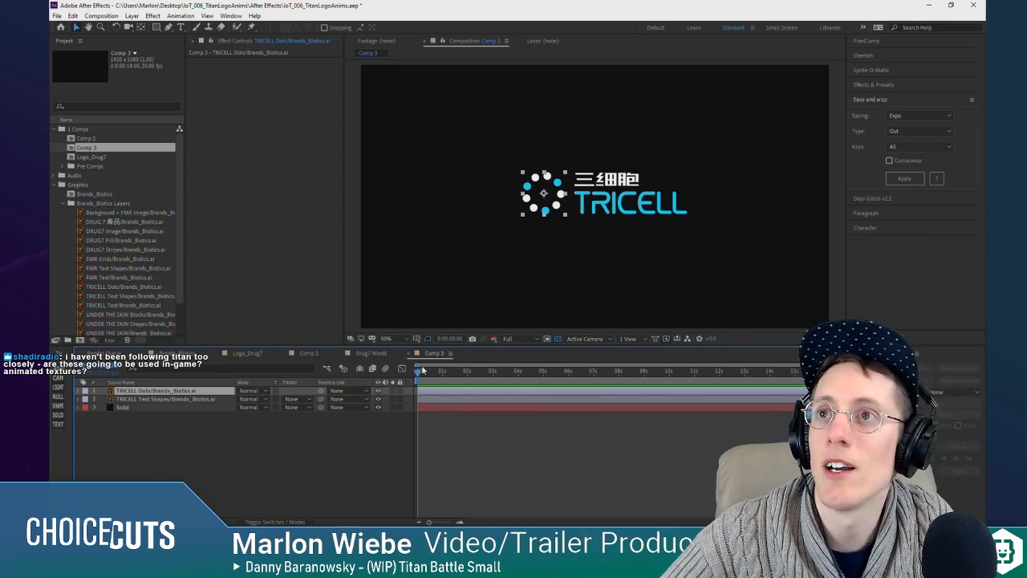
Step: Switch to the browser and review the World Decorative Brands slide, both billboard videos and the Industries of Titan devlog page
{"action": "key", "text": "alt+Tab"}
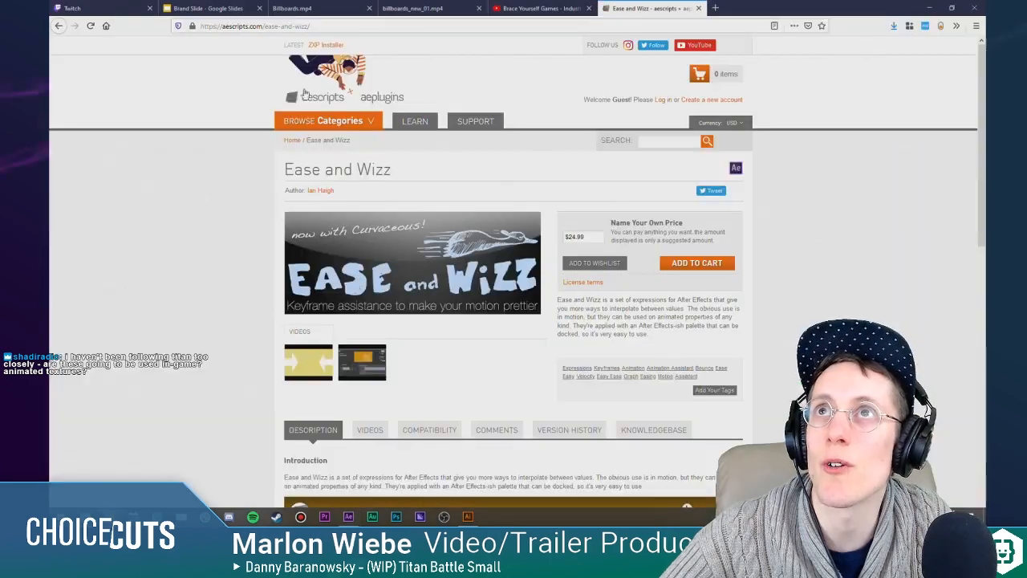
{"action": "left_click", "coordinate": [201, 9]}
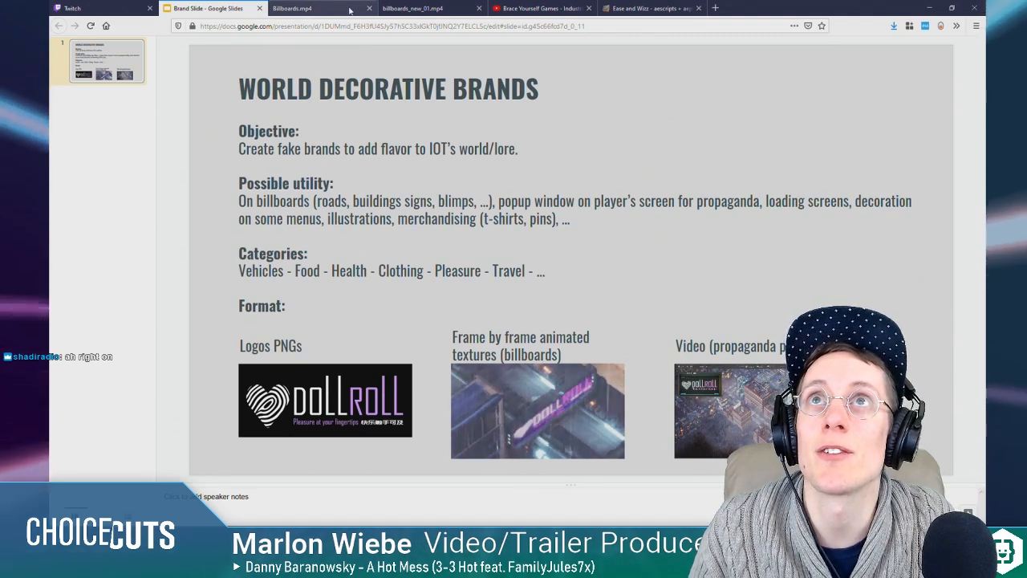
{"action": "key", "text": "ctrl+Tab"}
{"action": "left_click", "coordinate": [217, 447]}
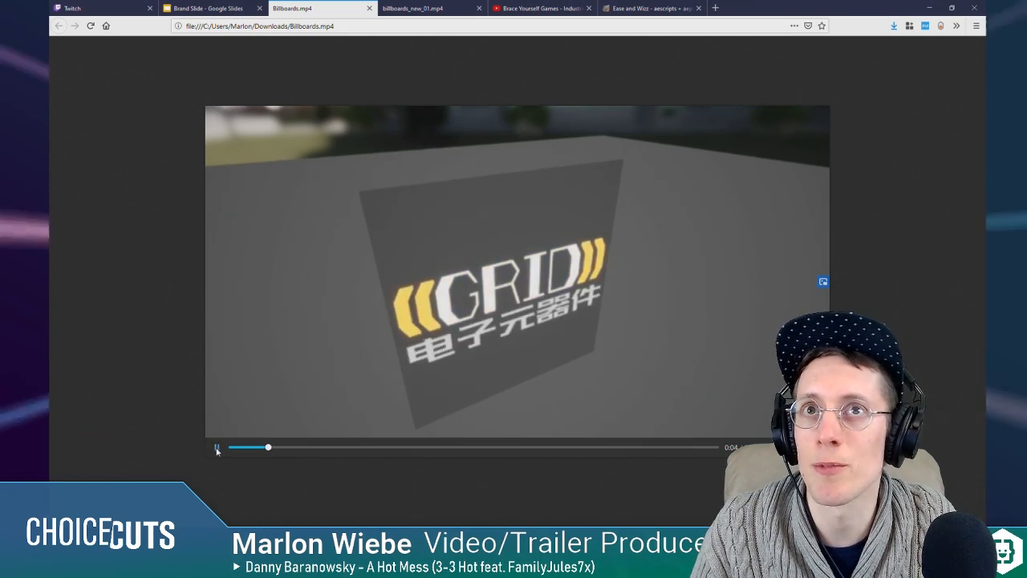
{"action": "left_click", "coordinate": [342, 366]}
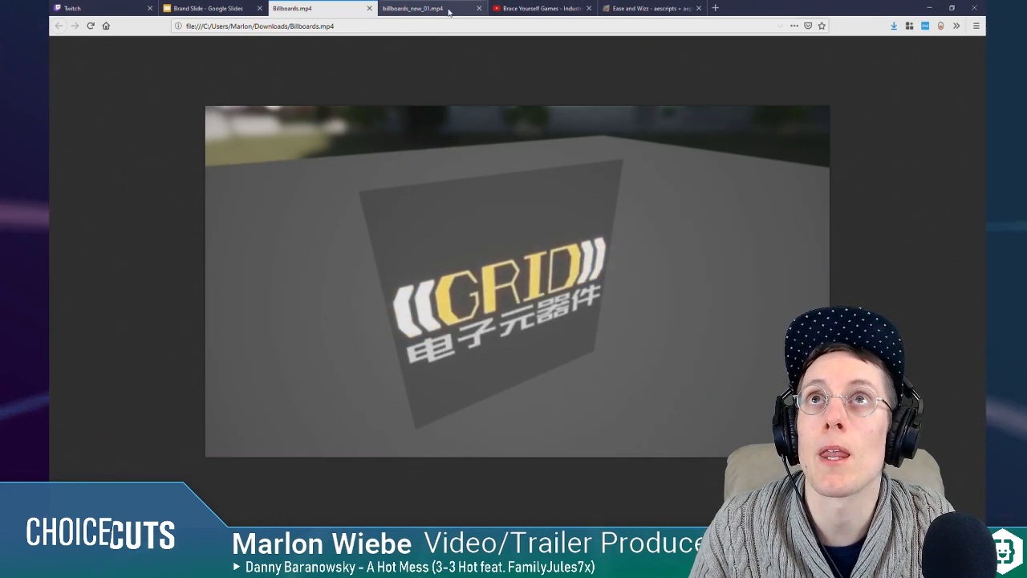
{"action": "left_click", "coordinate": [412, 8]}
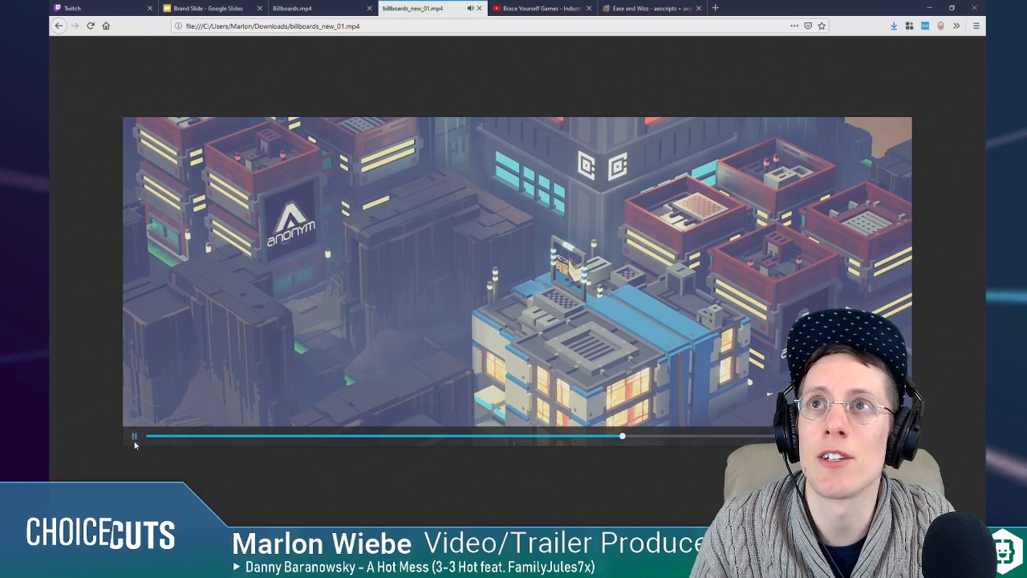
{"action": "left_click", "coordinate": [134, 439]}
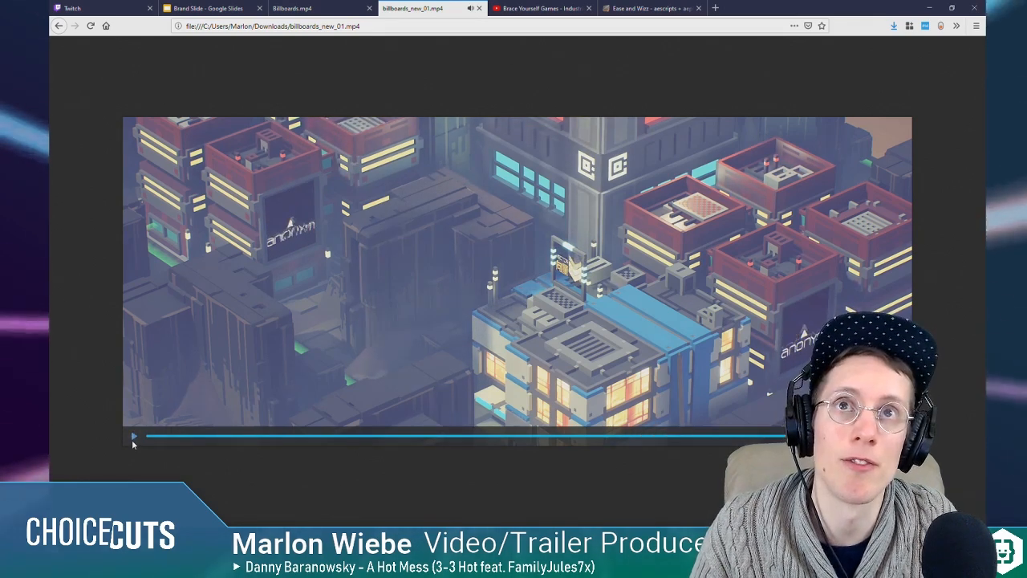
{"action": "left_click", "coordinate": [542, 8]}
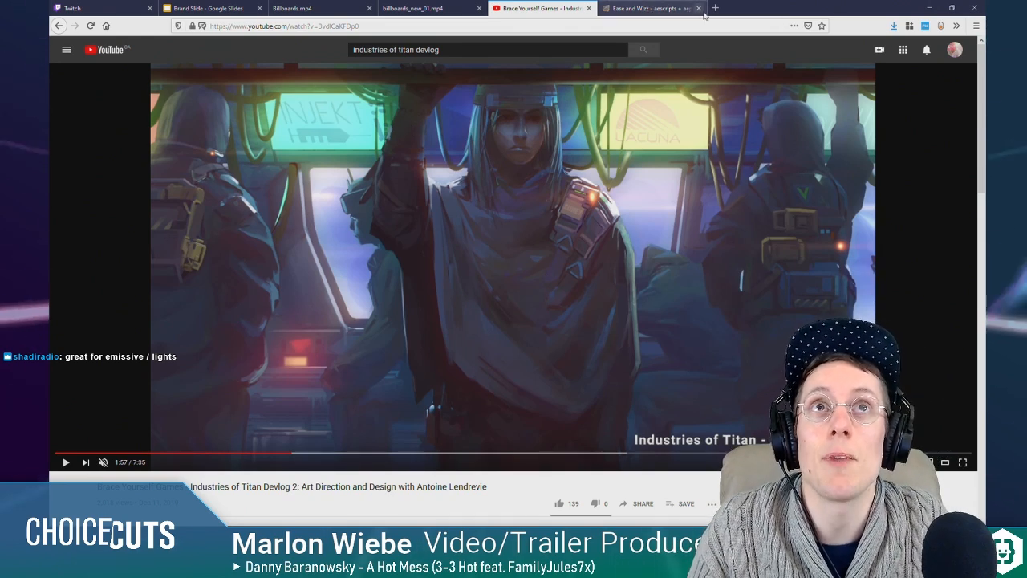
{"action": "mouse_move", "coordinate": [445, 526]}
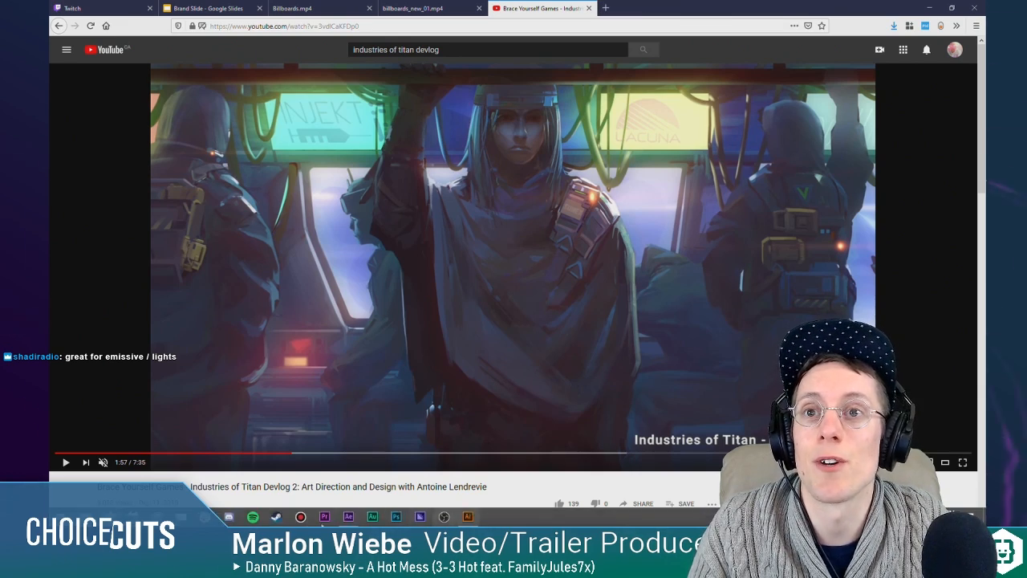
Step: Return to After Effects, add a null to Comp 3 and parent the TRICELL Dots and Text Shapes layers to it
{"action": "left_click", "coordinate": [346, 517]}
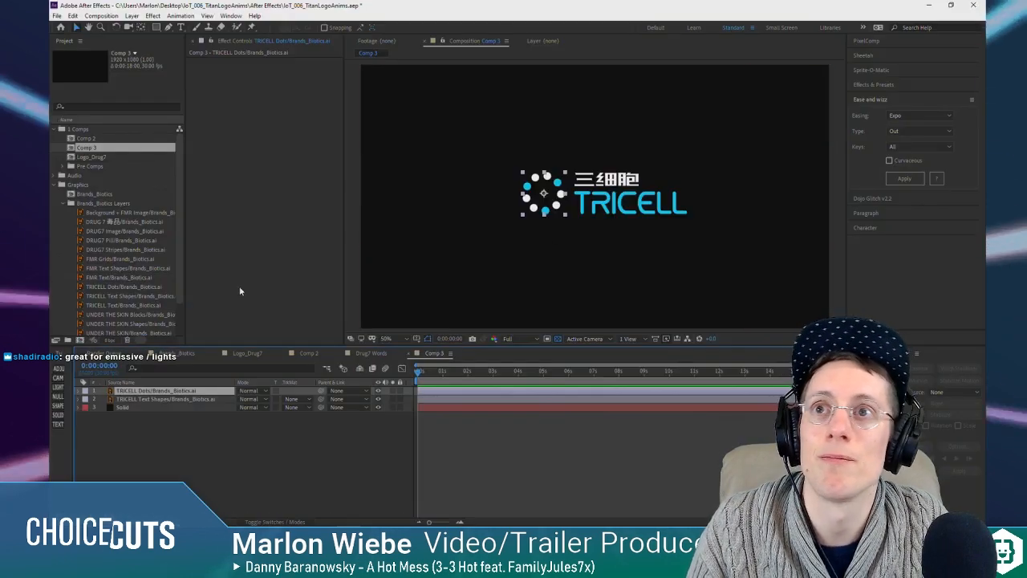
{"action": "left_click", "coordinate": [58, 397]}
{"action": "left_click", "coordinate": [158, 398]}
{"action": "left_click", "coordinate": [159, 407], "text": "shift"}
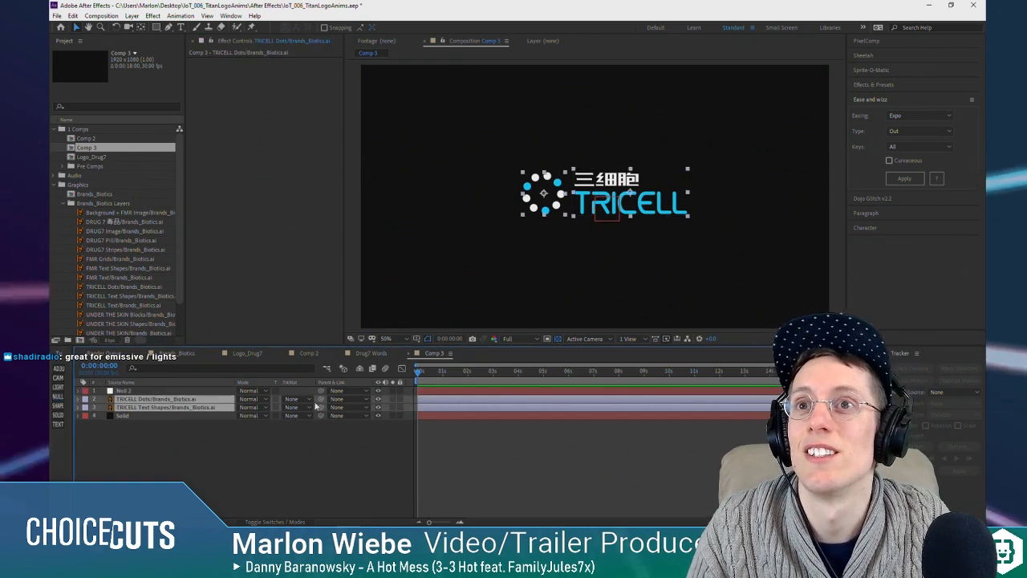
{"action": "left_click", "coordinate": [183, 391]}
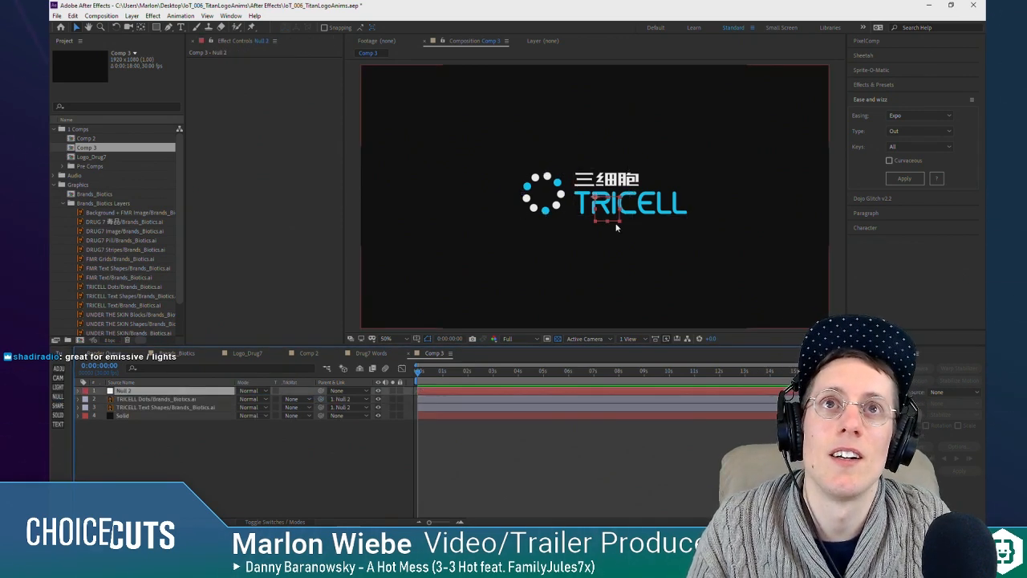
Step: Scale the TRICELL logo to about twice its size through the null, and show the layer switches in the timeline
{"action": "mouse_move", "coordinate": [620, 221]}
{"action": "left_mouse_down"}
{"action": "mouse_move", "coordinate": [668, 243]}
{"action": "mouse_move", "coordinate": [612, 235]}
{"action": "mouse_move", "coordinate": [641, 260]}
{"action": "mouse_move", "coordinate": [622, 240]}
{"action": "left_mouse_up"}
{"action": "left_click", "coordinate": [590, 469]}
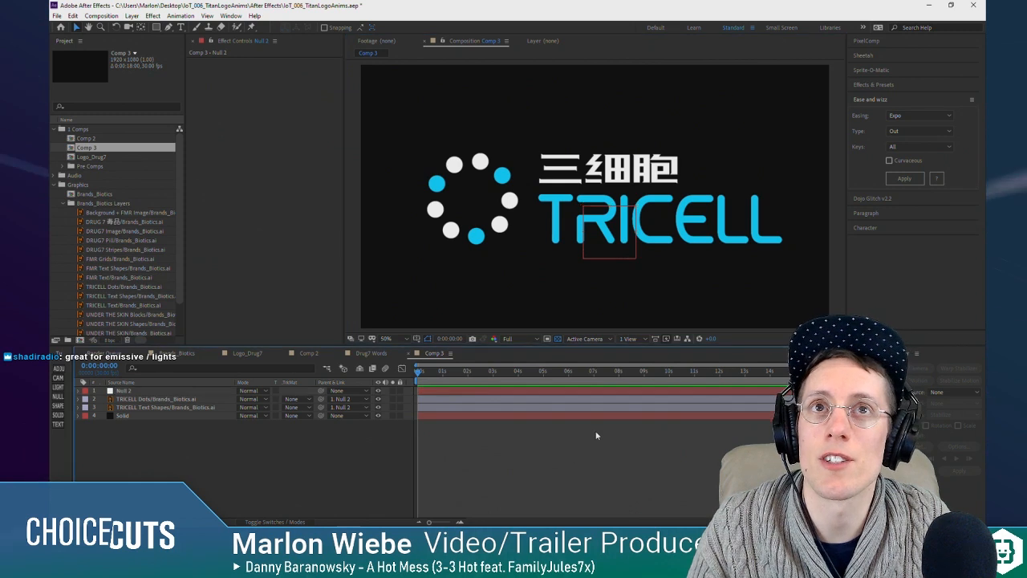
{"action": "left_click", "coordinate": [273, 522]}
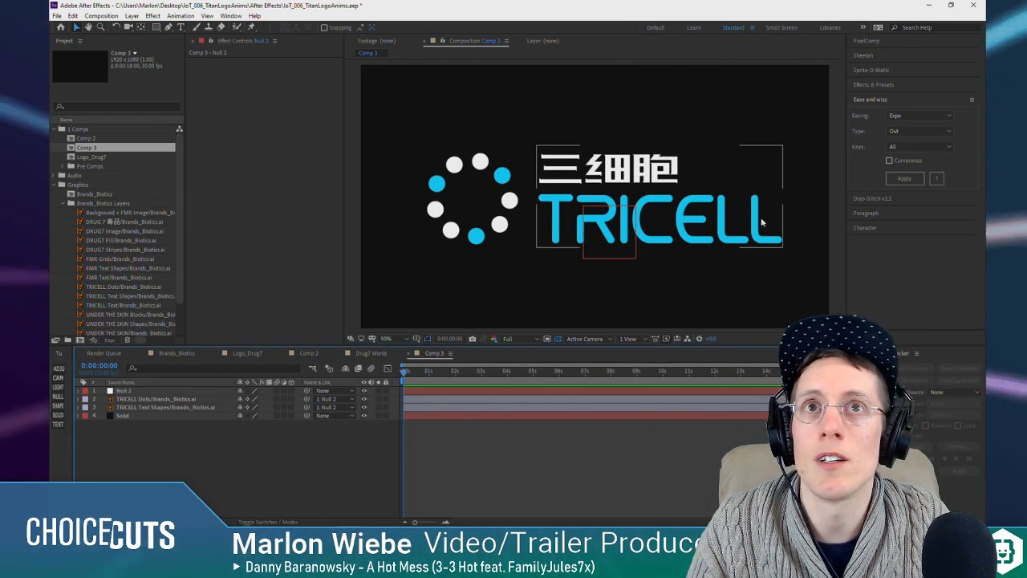
{"action": "left_click", "coordinate": [189, 400]}
{"action": "left_click", "coordinate": [181, 408]}
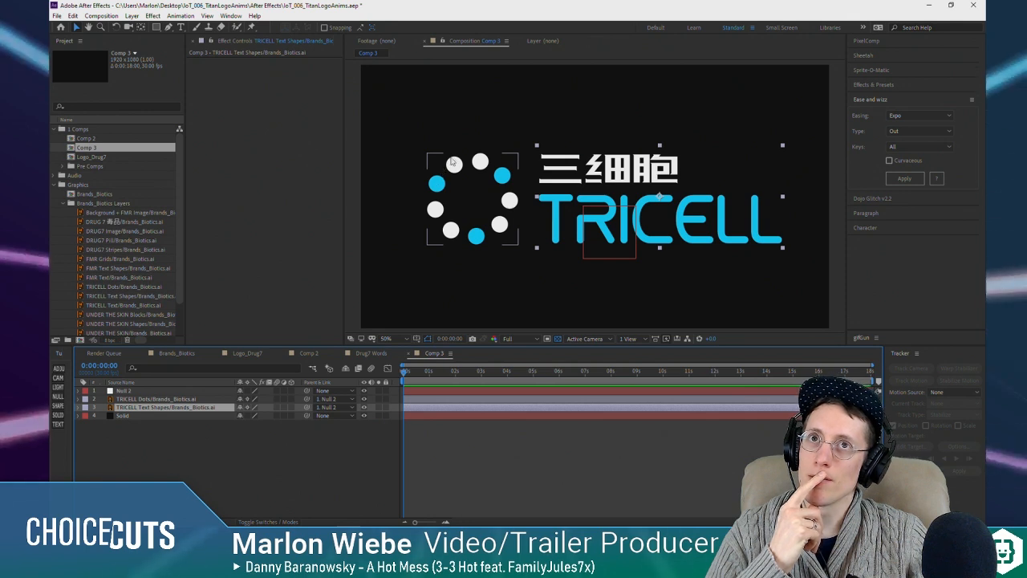
{"action": "left_click", "coordinate": [493, 224]}
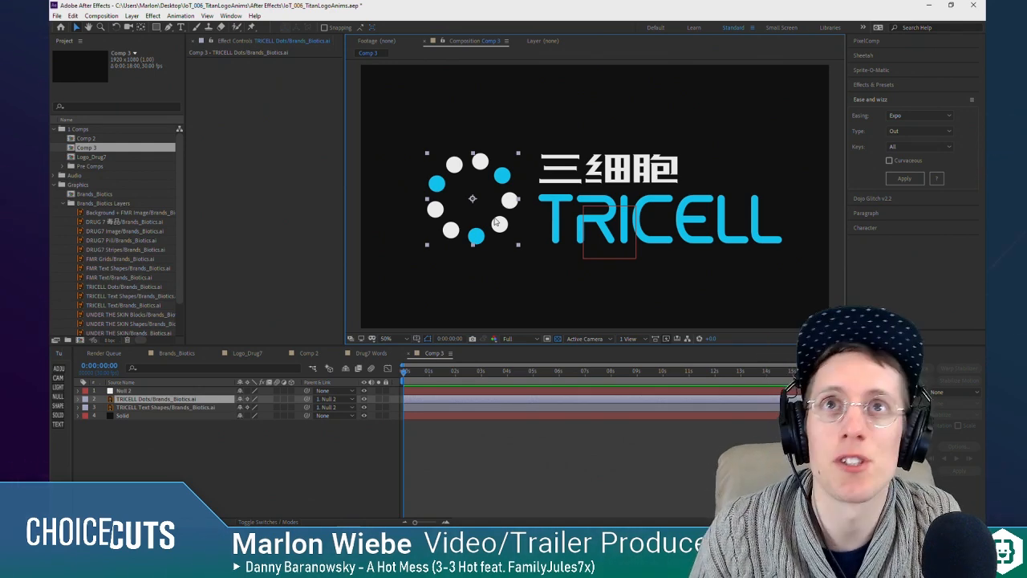
{"action": "left_click", "coordinate": [190, 423]}
{"action": "left_click", "coordinate": [179, 400]}
{"action": "left_click", "coordinate": [181, 408]}
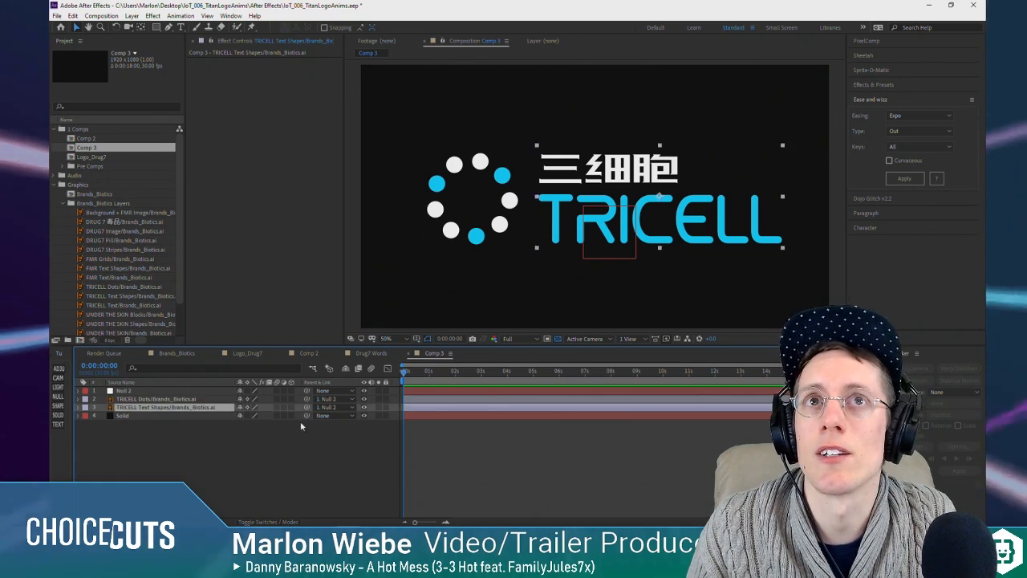
{"action": "right_click", "coordinate": [141, 407]}
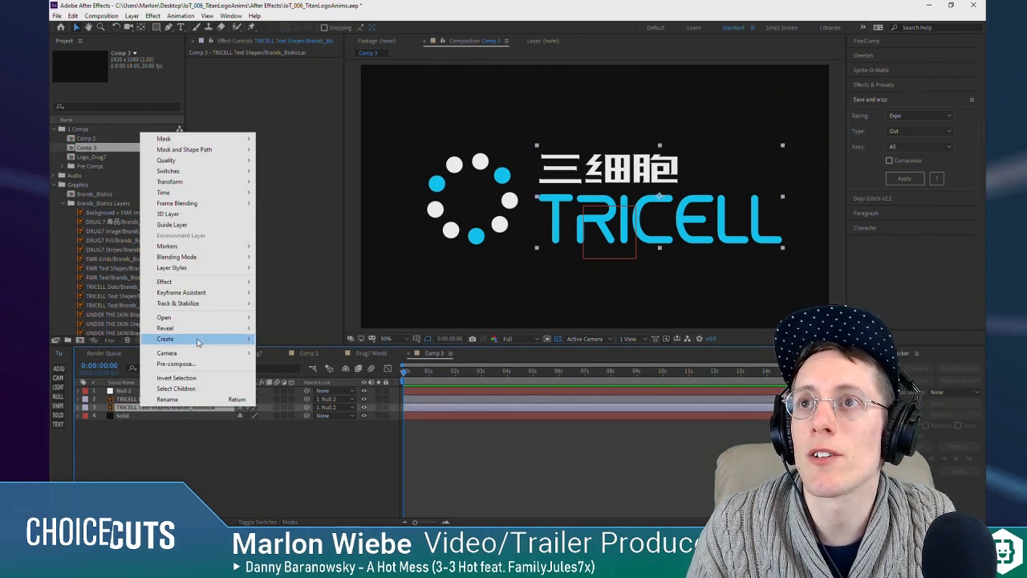
{"action": "mouse_move", "coordinate": [197, 340]}
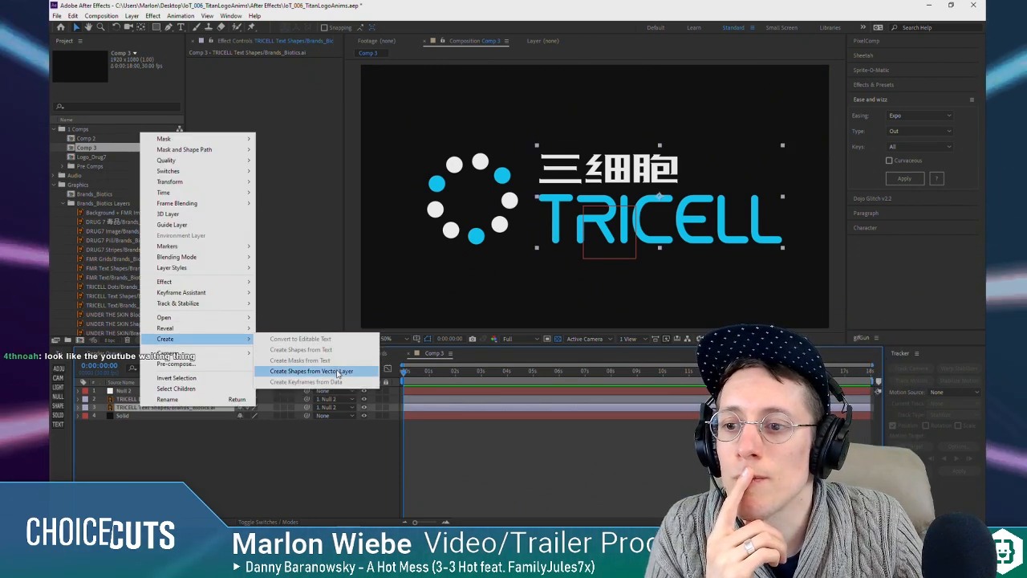
{"action": "left_click", "coordinate": [571, 491]}
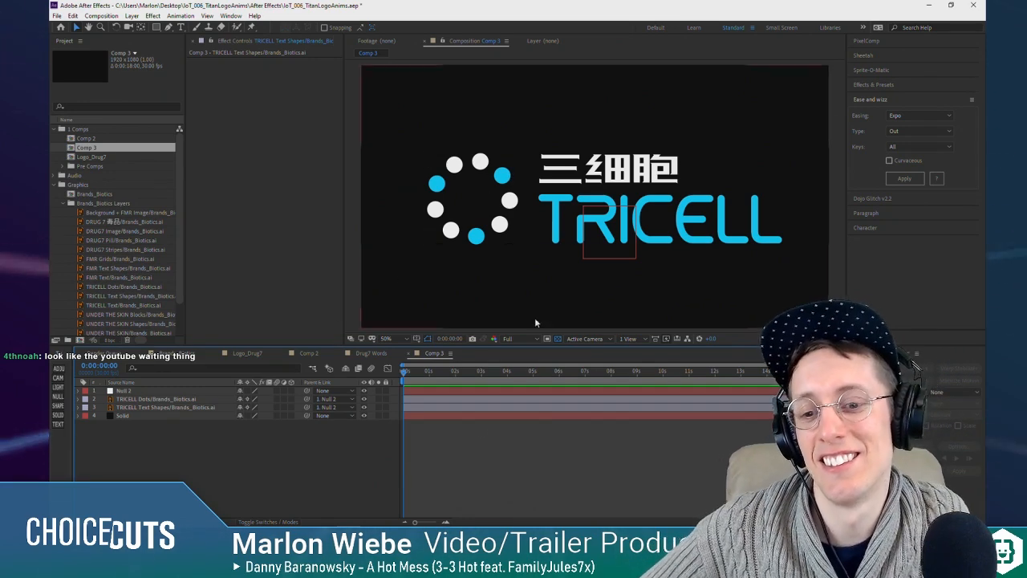
Step: Try to convert the TRICELL Text Shapes layer into editable shape outlines, and undo the conversion
{"action": "left_click", "coordinate": [142, 409]}
{"action": "right_click", "coordinate": [142, 409]}
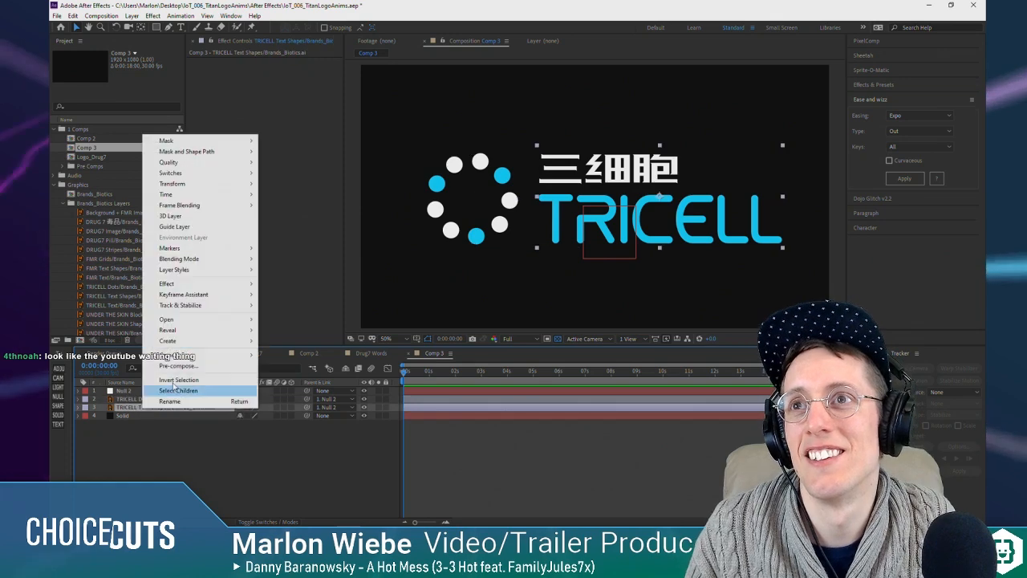
{"action": "left_click", "coordinate": [337, 372]}
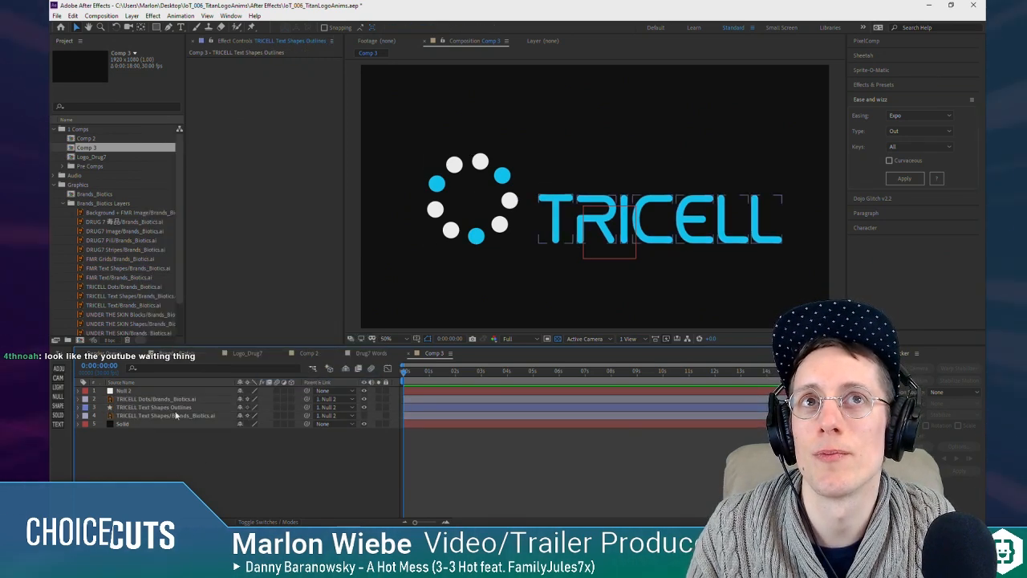
{"action": "key", "text": "ctrl+z"}
{"action": "left_click", "coordinate": [198, 437]}
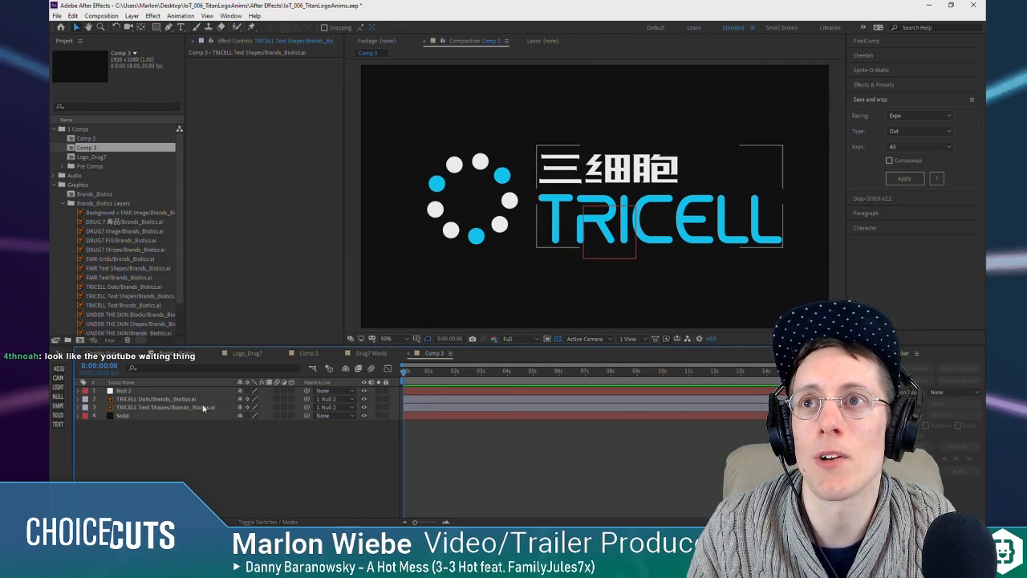
Step: Duplicate the TRICELL Text Shapes layer until there are ten copies, one for each character of the logo text
{"action": "left_click", "coordinate": [204, 408]}
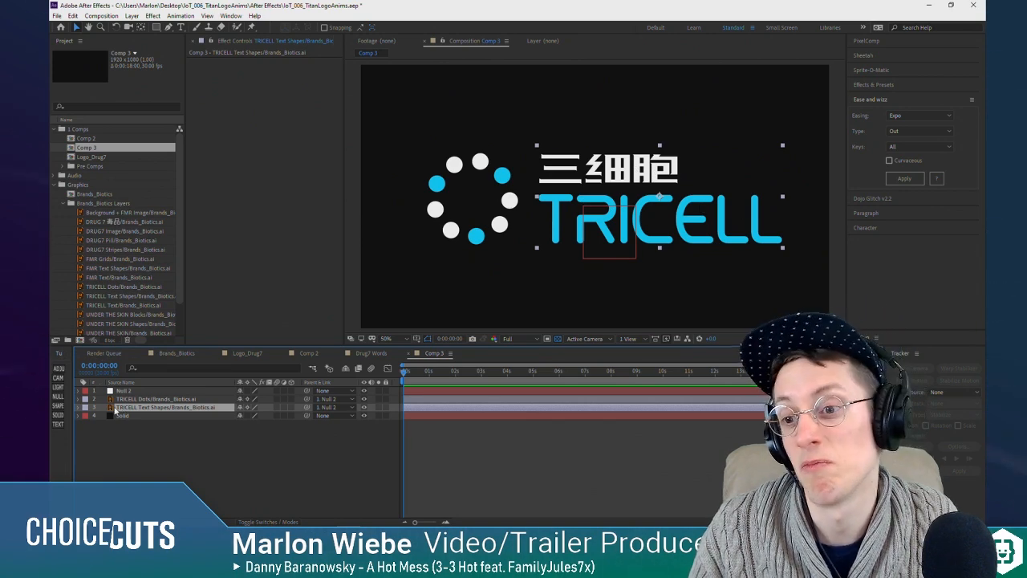
{"action": "key", "text": "ctrl+d"}
{"action": "key", "text": "ctrl+d"}
{"action": "key", "text": "ctrl+d"}
{"action": "key", "text": "ctrl+d"}
{"action": "key", "text": "ctrl+d"}
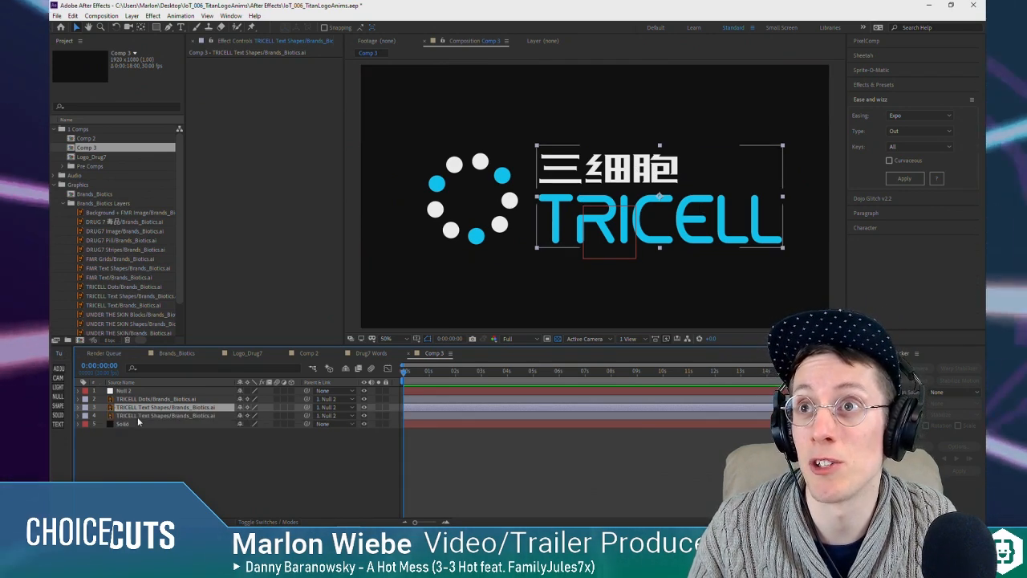
{"action": "key", "text": "ctrl+d"}
{"action": "key", "text": "ctrl+d"}
{"action": "key", "text": "ctrl+d"}
{"action": "key", "text": "ctrl+d"}
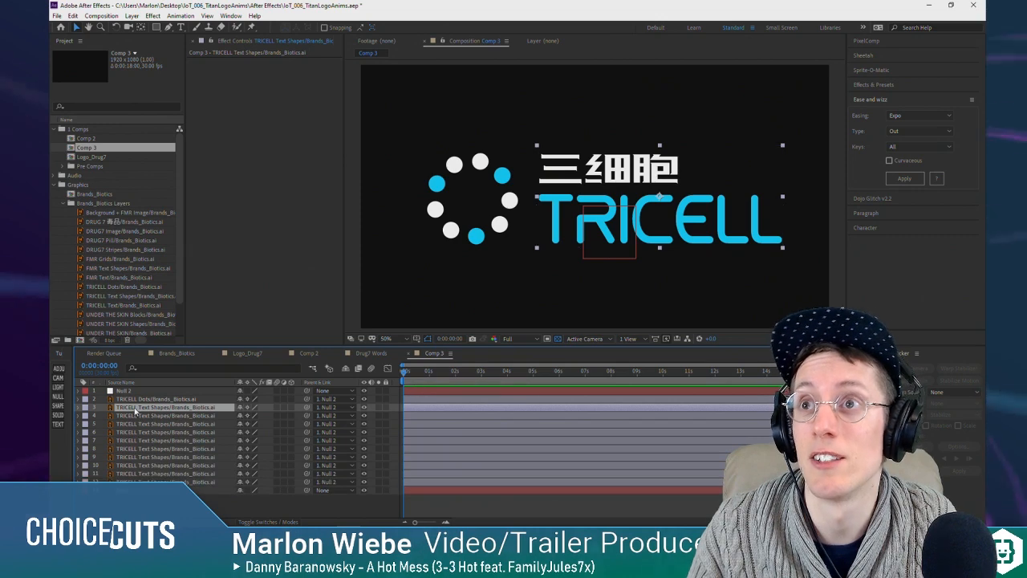
Step: Draw rectangular masks on text layers 3, 4 and 5 to isolate the characters 三, 细 and 胞, one per layer
{"action": "left_click_drag", "start_coordinate": [539, 147], "coordinate": [586, 187]}
{"action": "left_click", "coordinate": [147, 441]}
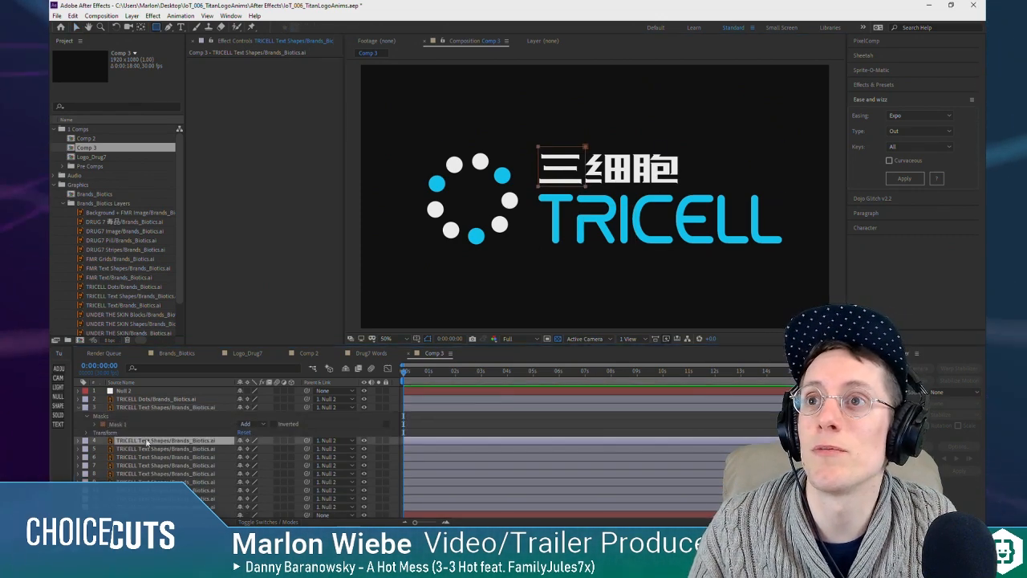
{"action": "left_click_drag", "start_coordinate": [582, 150], "coordinate": [635, 187]}
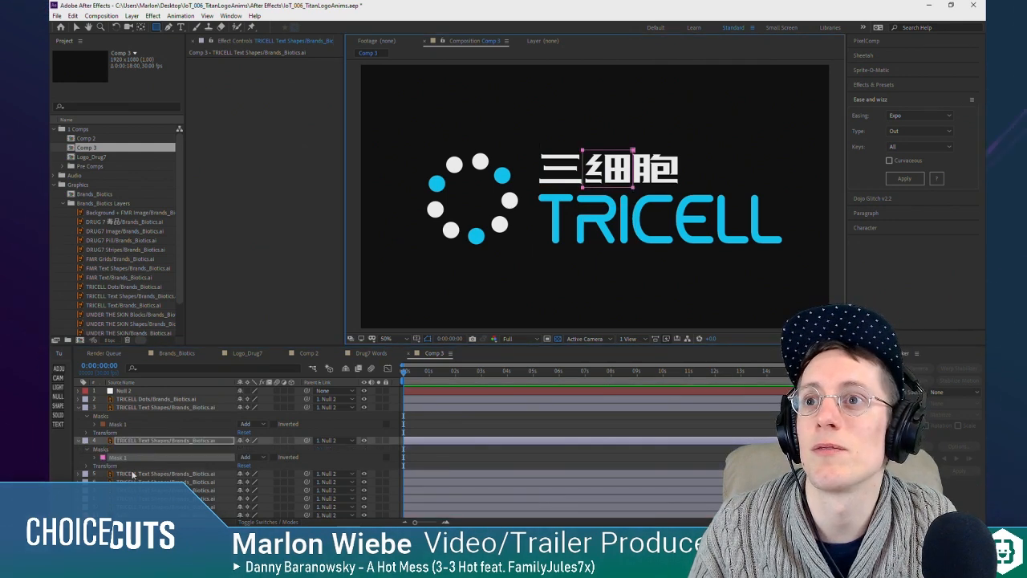
{"action": "left_click", "coordinate": [133, 474]}
{"action": "left_click_drag", "start_coordinate": [631, 149], "coordinate": [677, 186]}
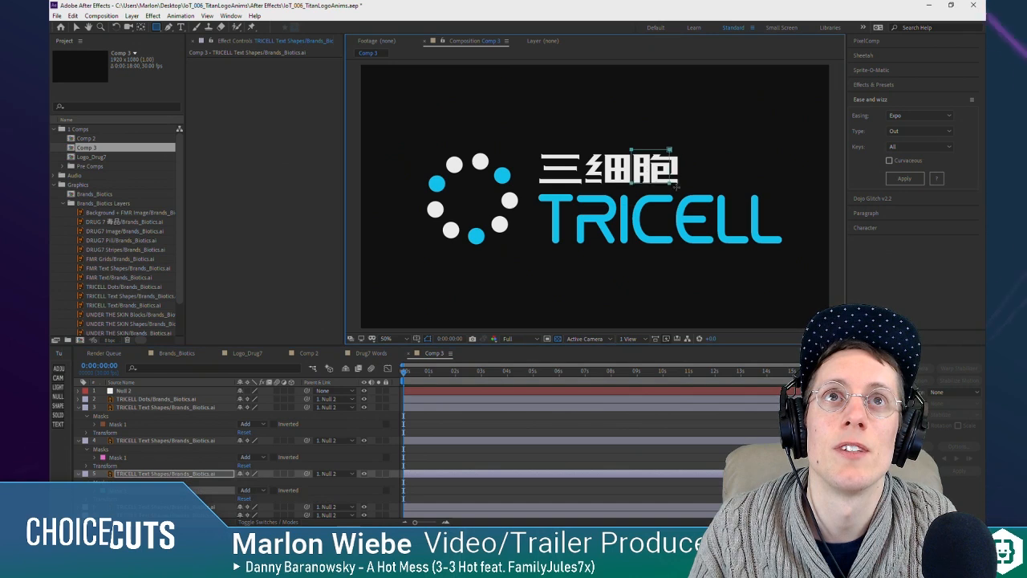
Step: Draw rectangular masks on text layers 6, 7 and 8 around the letters T, R and I, one per layer
{"action": "scroll", "coordinate": [207, 464], "scroll_direction": "down", "scroll_amount": 3}
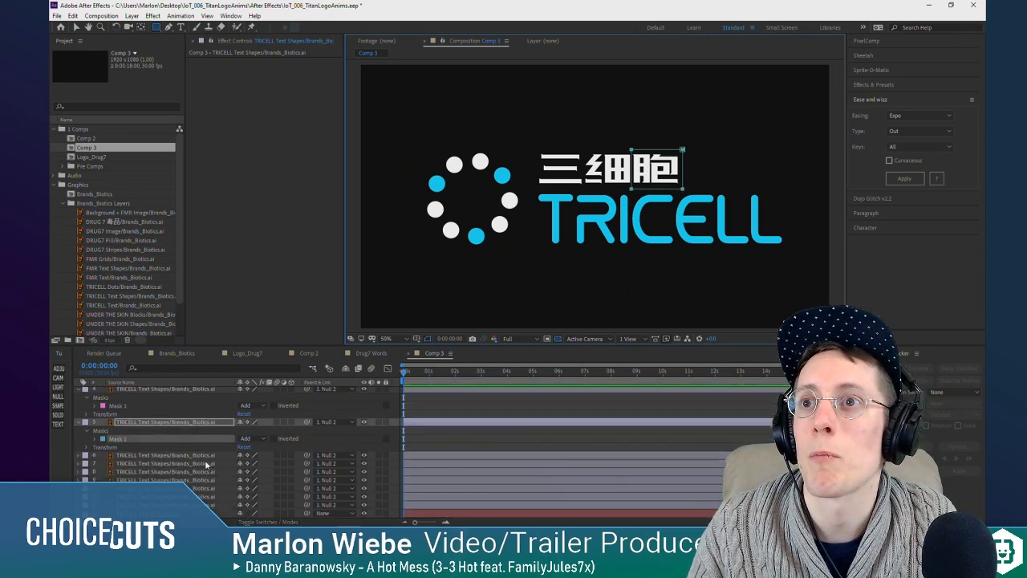
{"action": "left_click", "coordinate": [159, 455]}
{"action": "left_click_drag", "start_coordinate": [534, 189], "coordinate": [576, 254]}
{"action": "left_click", "coordinate": [129, 488]}
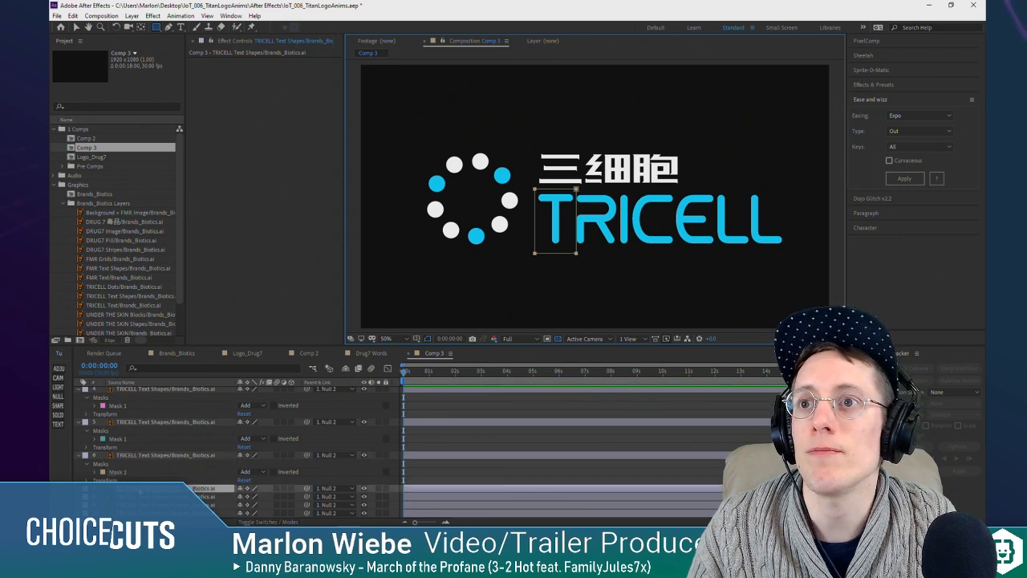
{"action": "left_click_drag", "start_coordinate": [575, 190], "coordinate": [582, 198]}
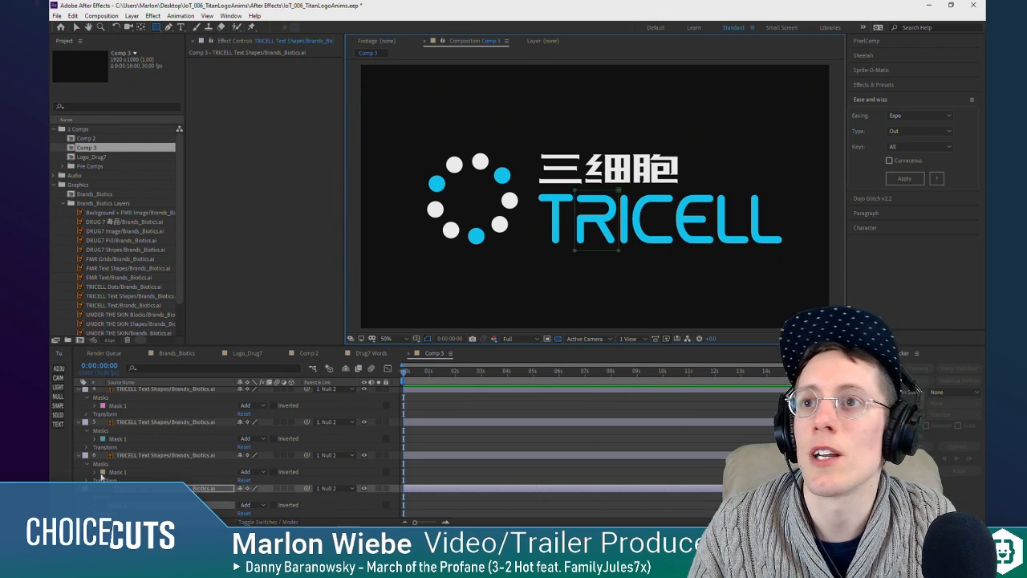
{"action": "scroll", "coordinate": [182, 460], "scroll_direction": "down", "scroll_amount": 2}
{"action": "left_click", "coordinate": [154, 471]}
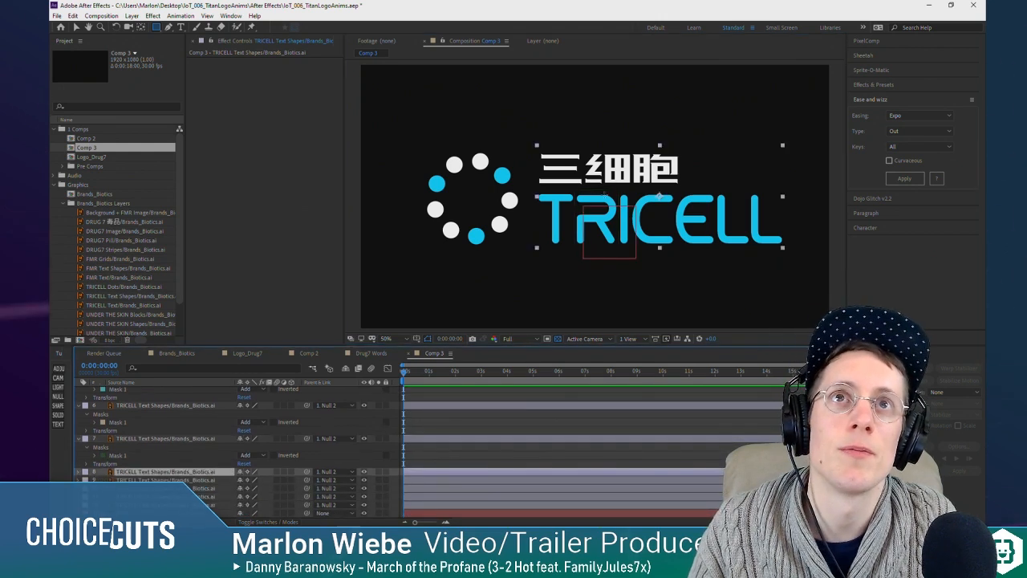
{"action": "left_click_drag", "start_coordinate": [621, 190], "coordinate": [631, 251]}
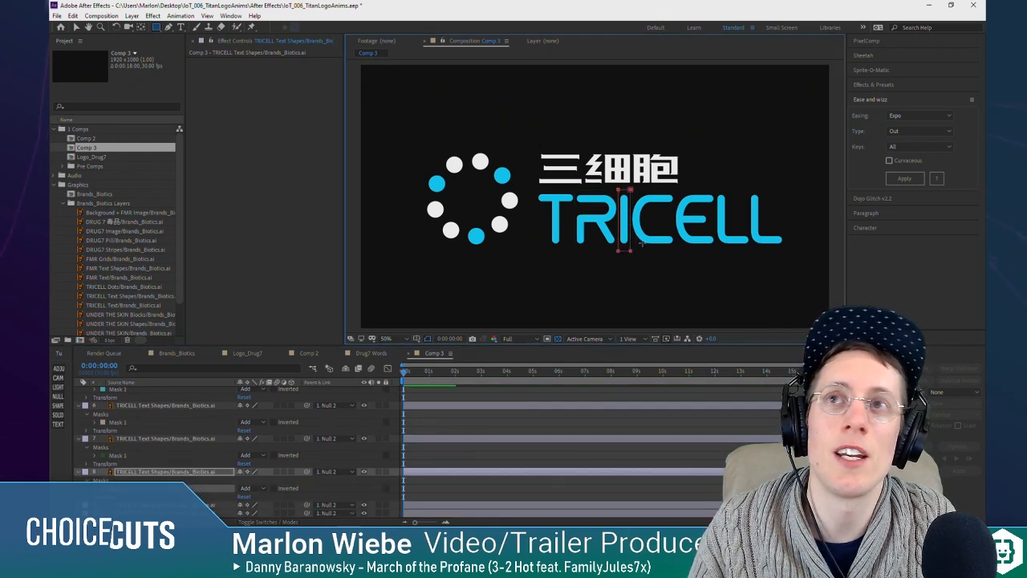
Step: Mask text layer 9 to the letter C and text layer 10 to the letter E with rectangles
{"action": "scroll", "coordinate": [203, 444], "scroll_direction": "down", "scroll_amount": 1}
{"action": "left_click", "coordinate": [199, 480]}
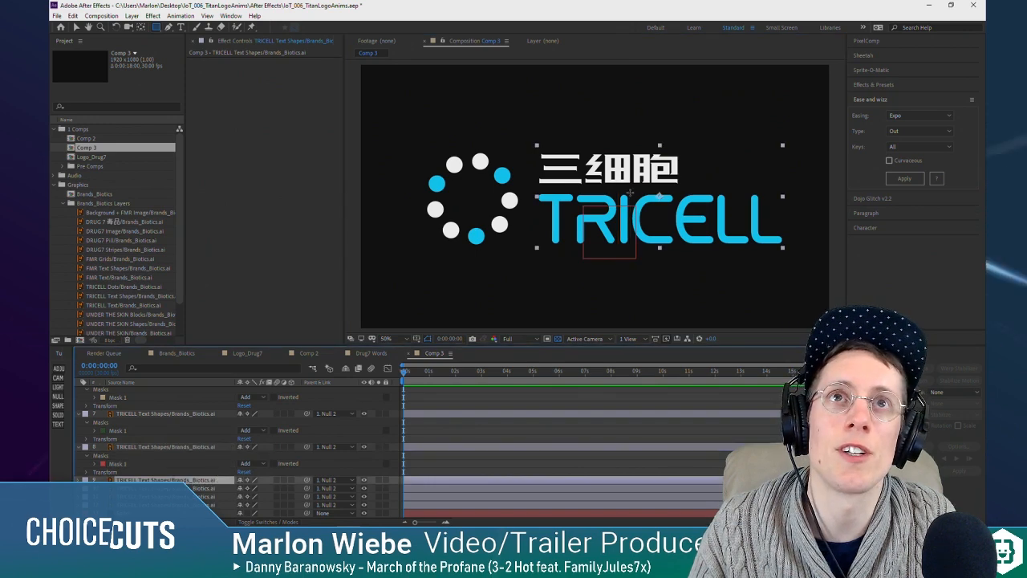
{"action": "left_click_drag", "start_coordinate": [631, 191], "coordinate": [664, 244]}
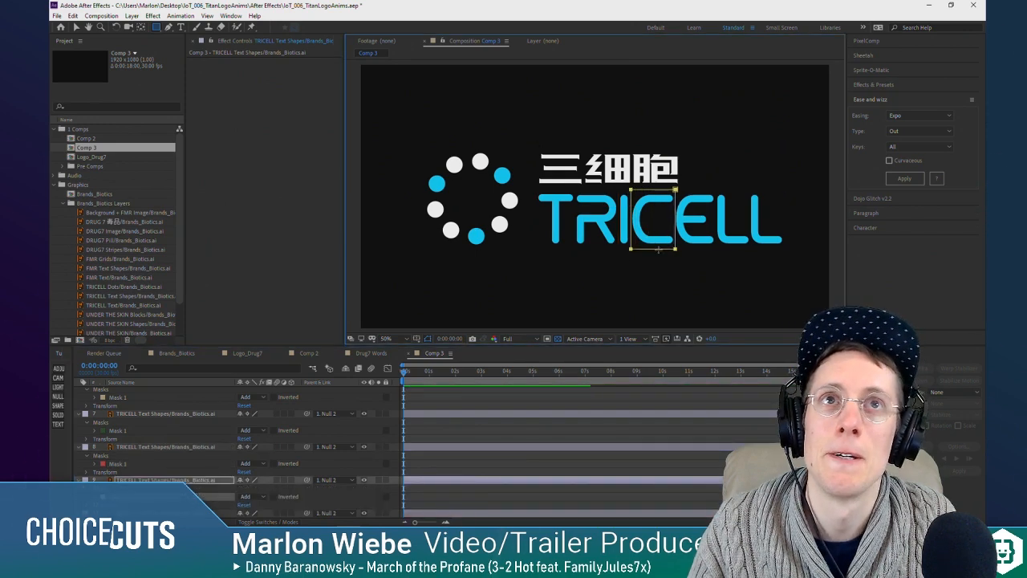
{"action": "scroll", "coordinate": [206, 458], "scroll_direction": "down", "scroll_amount": 1}
{"action": "left_click", "coordinate": [206, 488]}
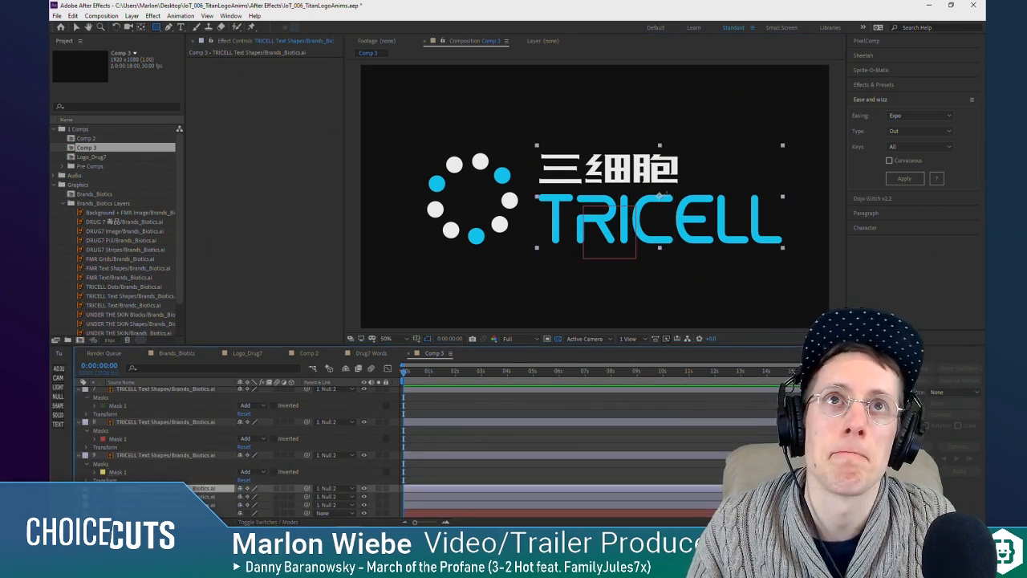
{"action": "left_click_drag", "start_coordinate": [674, 191], "coordinate": [715, 249]}
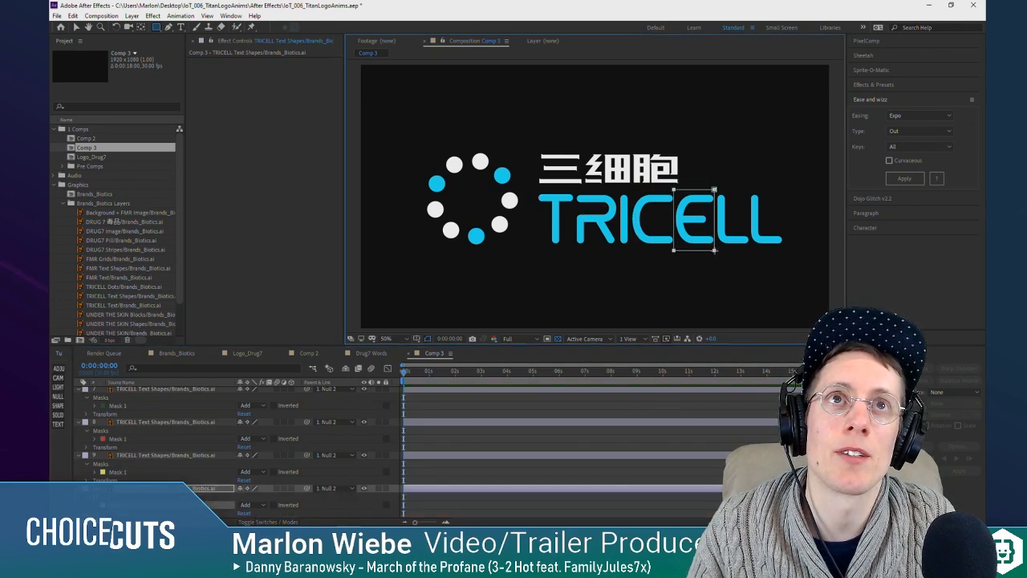
Step: Mask text layer 11 to the first L and text layer 12 to the final L with rectangles
{"action": "scroll", "coordinate": [156, 472], "scroll_direction": "down", "scroll_amount": 1}
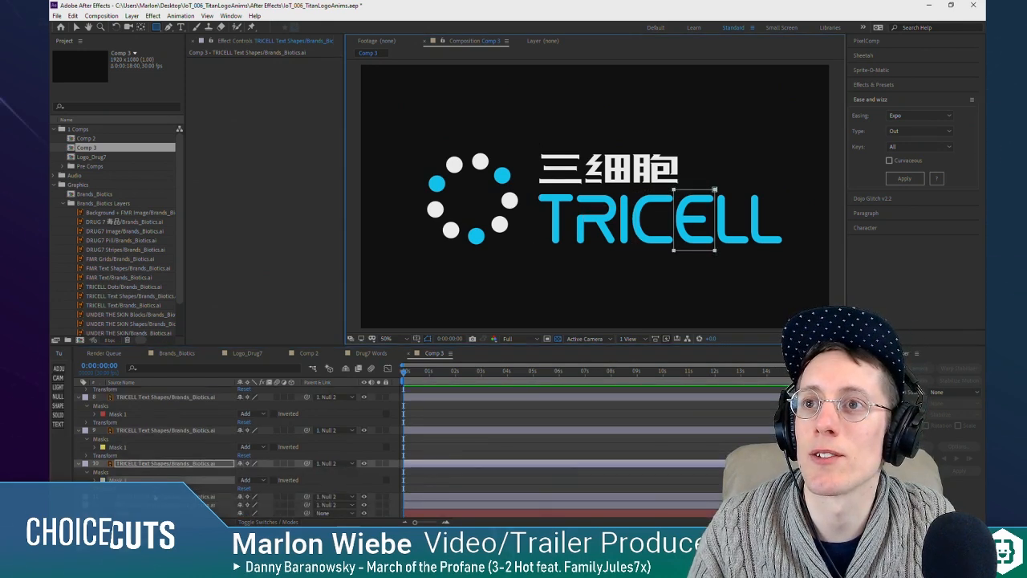
{"action": "left_click", "coordinate": [156, 497]}
{"action": "left_click_drag", "start_coordinate": [715, 191], "coordinate": [750, 250]}
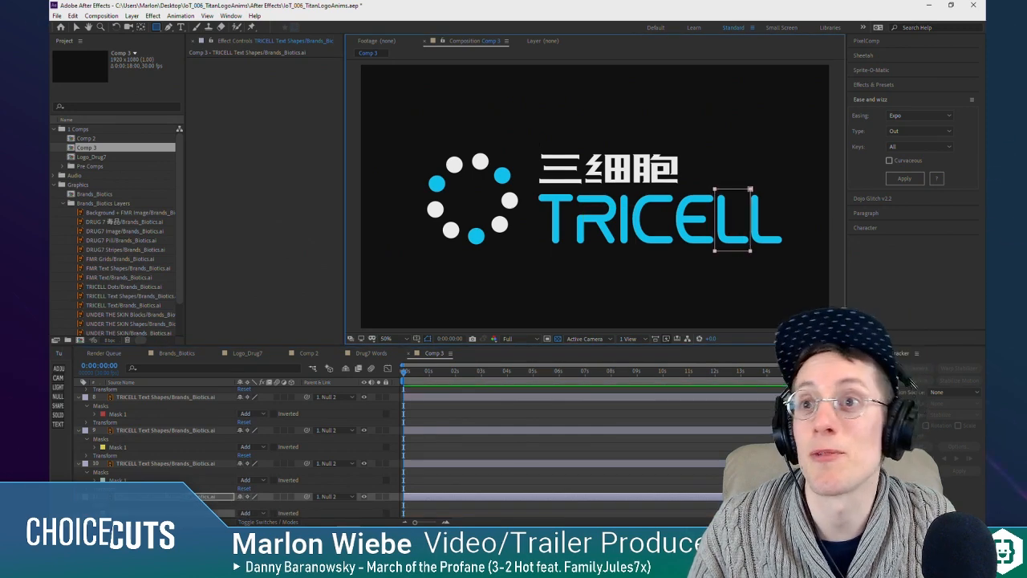
{"action": "scroll", "coordinate": [168, 487], "scroll_direction": "down", "scroll_amount": 1}
{"action": "left_click", "coordinate": [168, 504]}
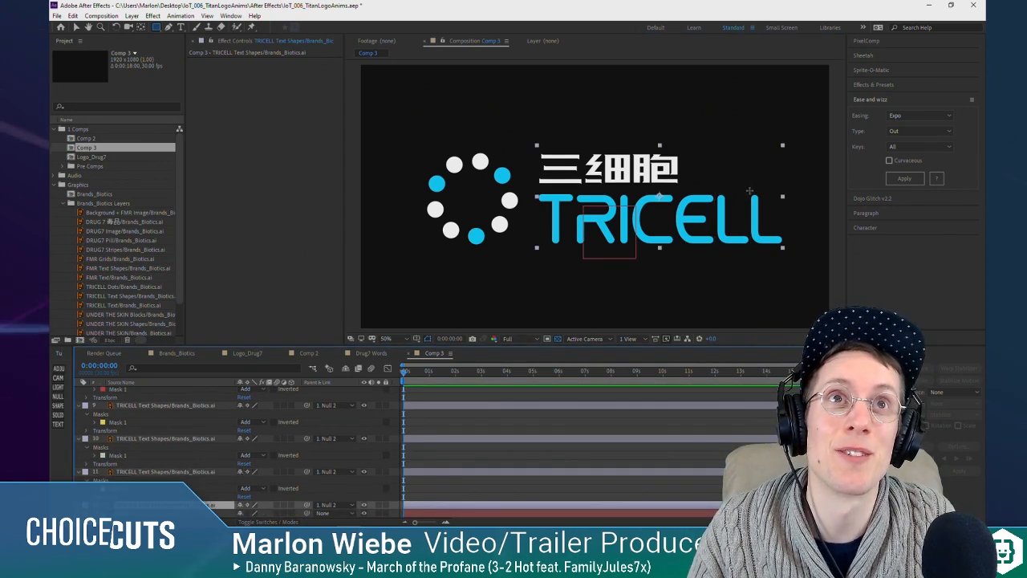
{"action": "left_click_drag", "start_coordinate": [749, 190], "coordinate": [784, 247]}
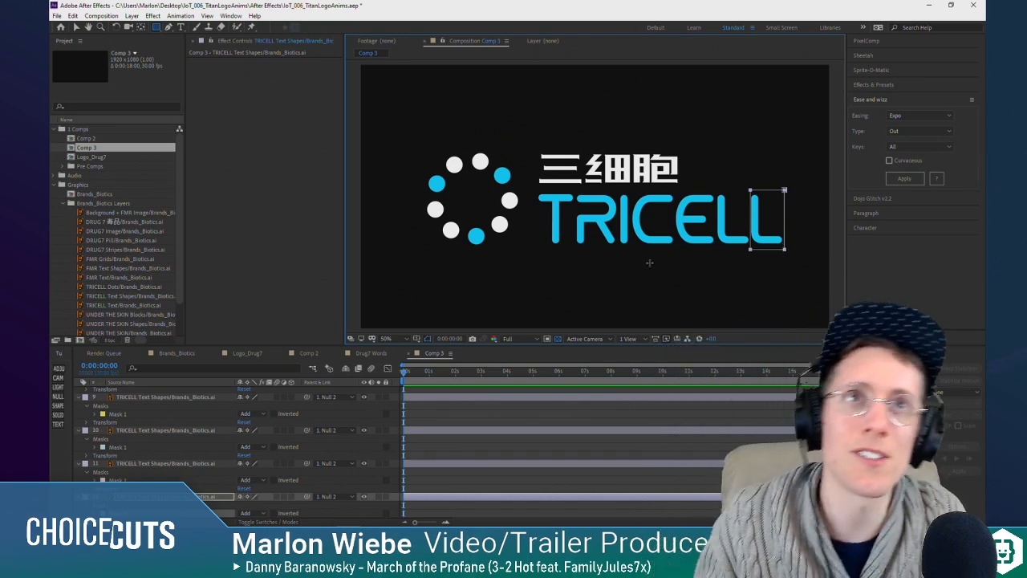
Step: Collapse the expanded properties of all Comp 3 layers and select only the TRICELL Dots layer
{"action": "scroll", "coordinate": [172, 461], "scroll_direction": "down", "scroll_amount": 2}
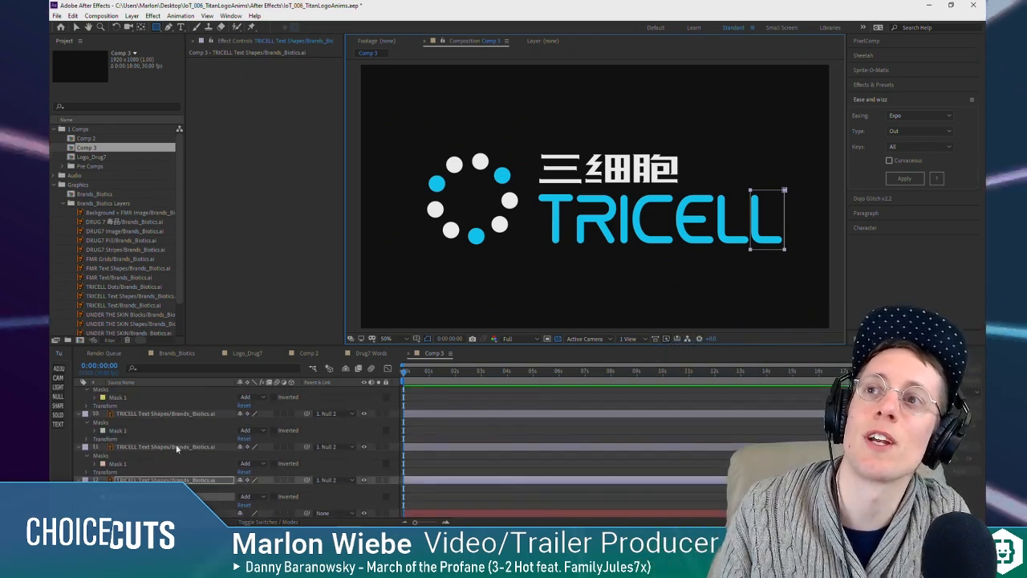
{"action": "scroll", "coordinate": [158, 453], "scroll_direction": "up", "scroll_amount": 9}
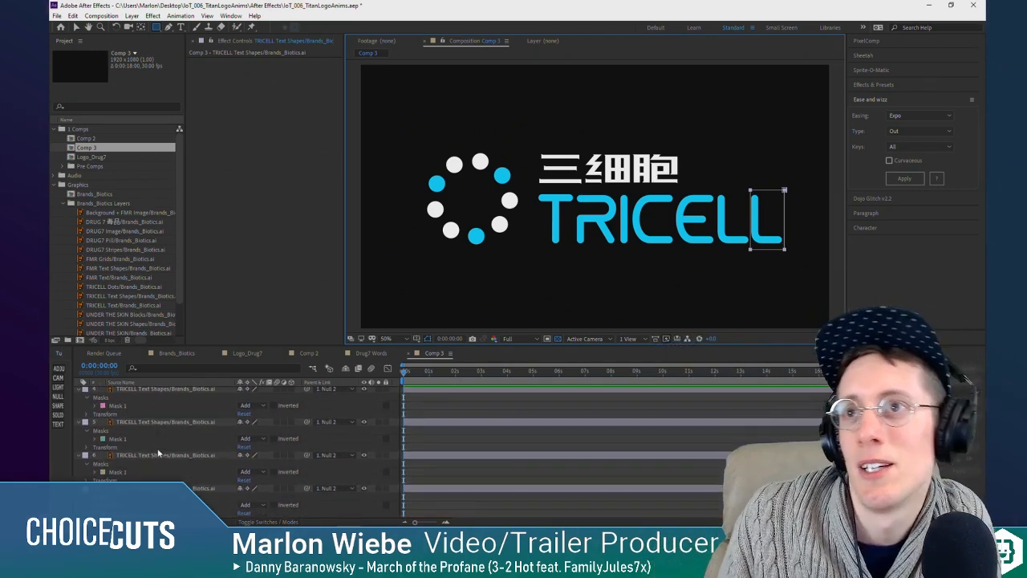
{"action": "scroll", "coordinate": [158, 453], "scroll_direction": "down", "scroll_amount": 9}
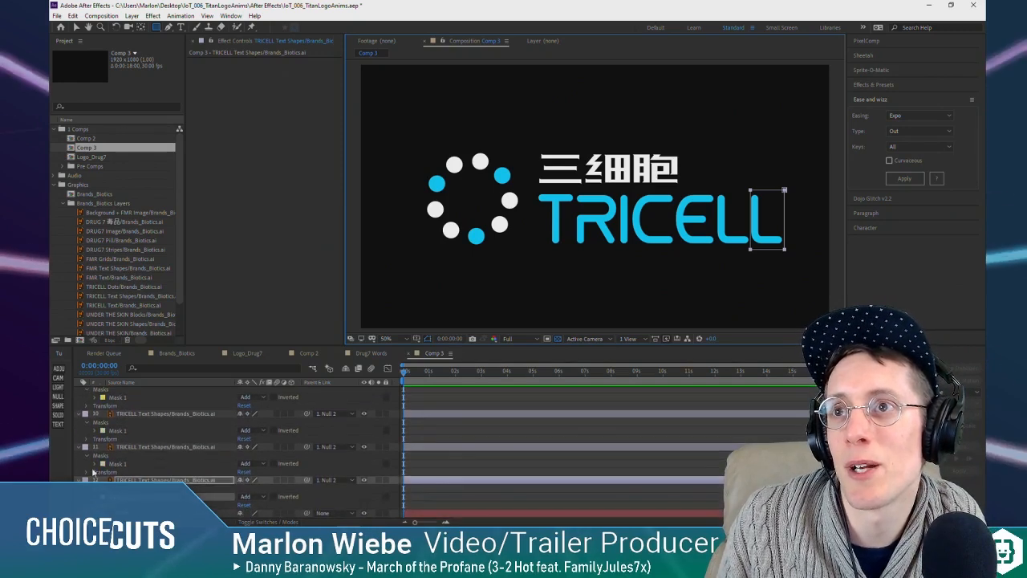
{"action": "scroll", "coordinate": [158, 448], "scroll_direction": "up", "scroll_amount": 9}
{"action": "key", "text": "ctrl+a"}
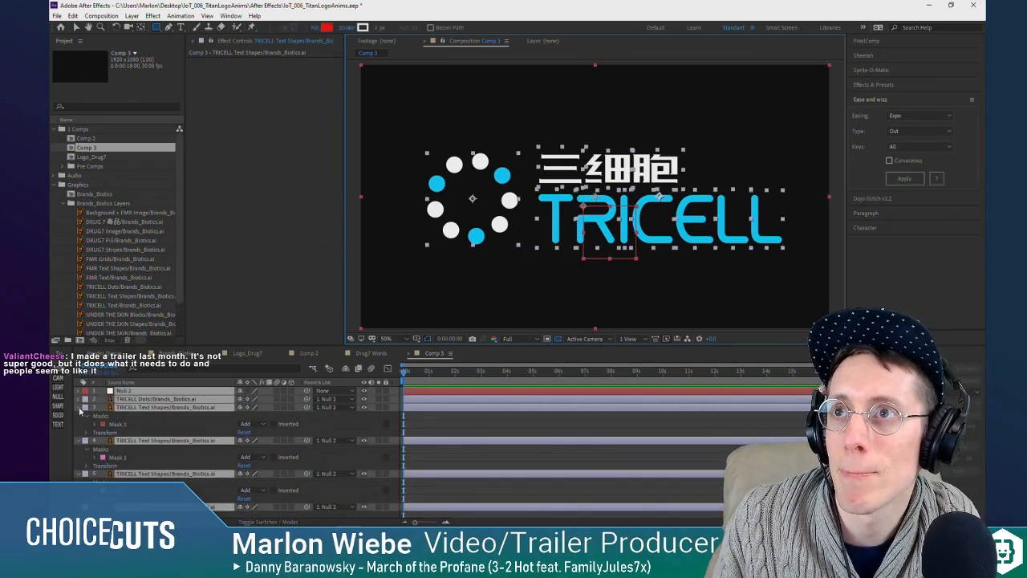
{"action": "left_click", "coordinate": [79, 408]}
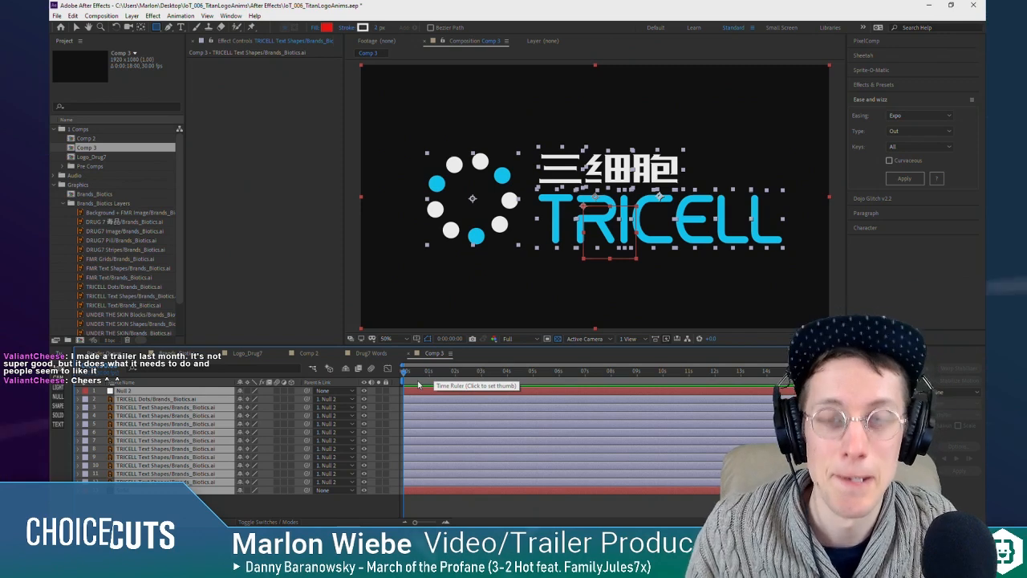
{"action": "mouse_move", "coordinate": [408, 373]}
{"action": "left_mouse_down"}
{"action": "mouse_move", "coordinate": [432, 374]}
{"action": "mouse_move", "coordinate": [392, 368]}
{"action": "left_mouse_up"}
{"action": "left_click", "coordinate": [283, 501]}
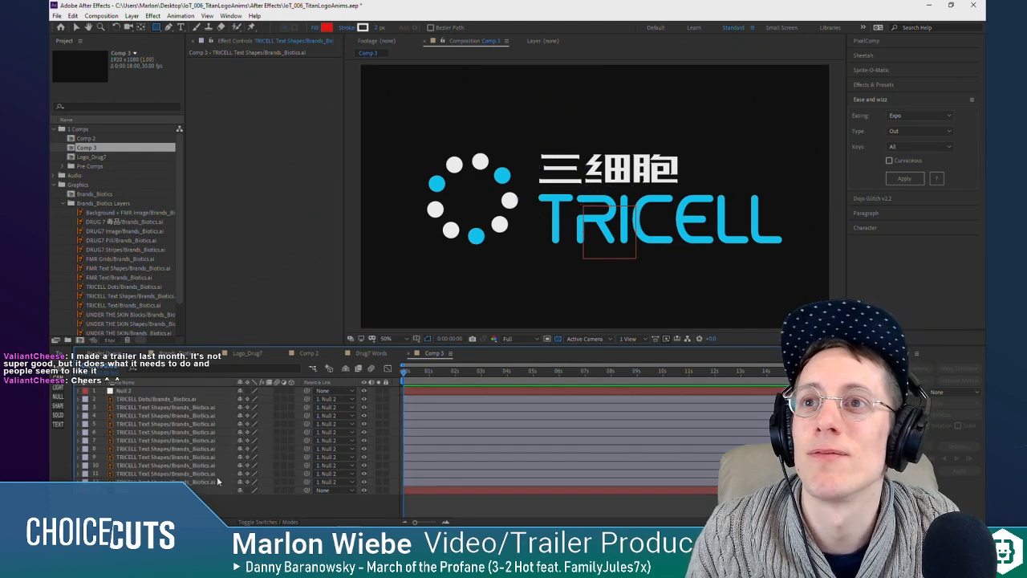
{"action": "left_click", "coordinate": [147, 399]}
{"action": "left_click", "coordinate": [151, 415]}
{"action": "left_click", "coordinate": [166, 400]}
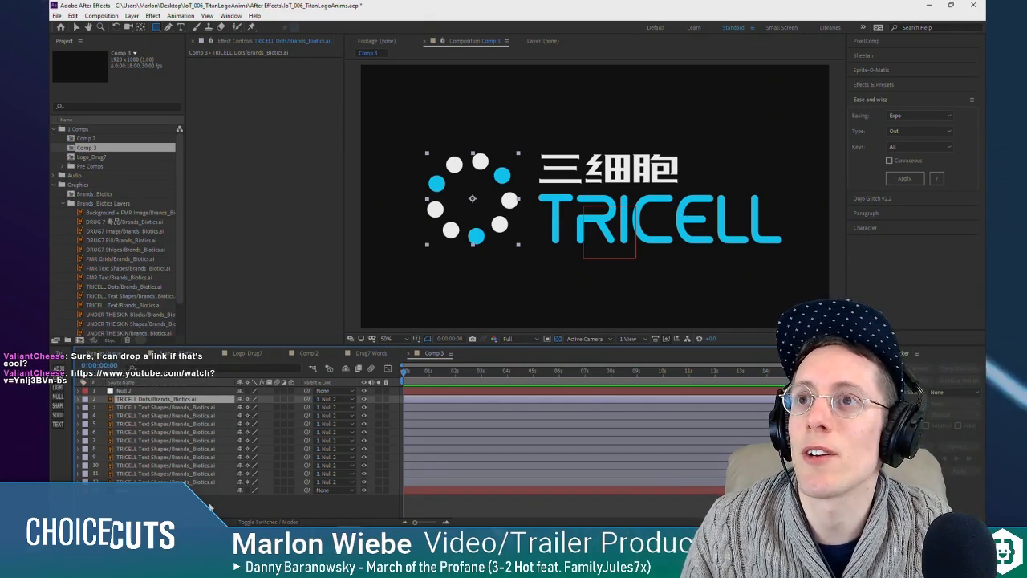
Step: Switch to the browser, open the YouTube link shared in the stream chat and watch the Hive Time Release Date Trailer full screen
{"action": "left_click", "coordinate": [292, 518]}
{"action": "left_click", "coordinate": [94, 11]}
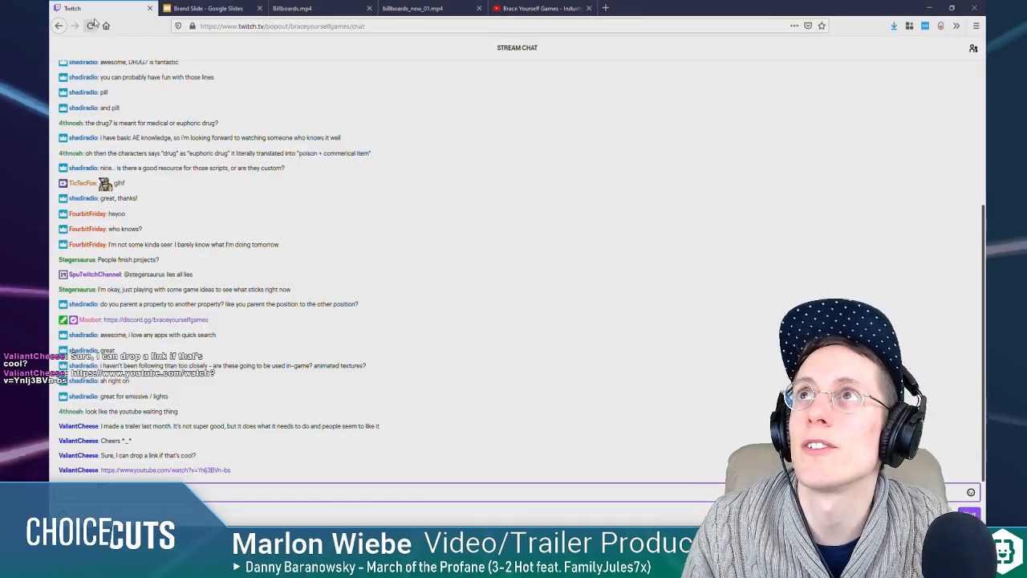
{"action": "left_click", "coordinate": [149, 470]}
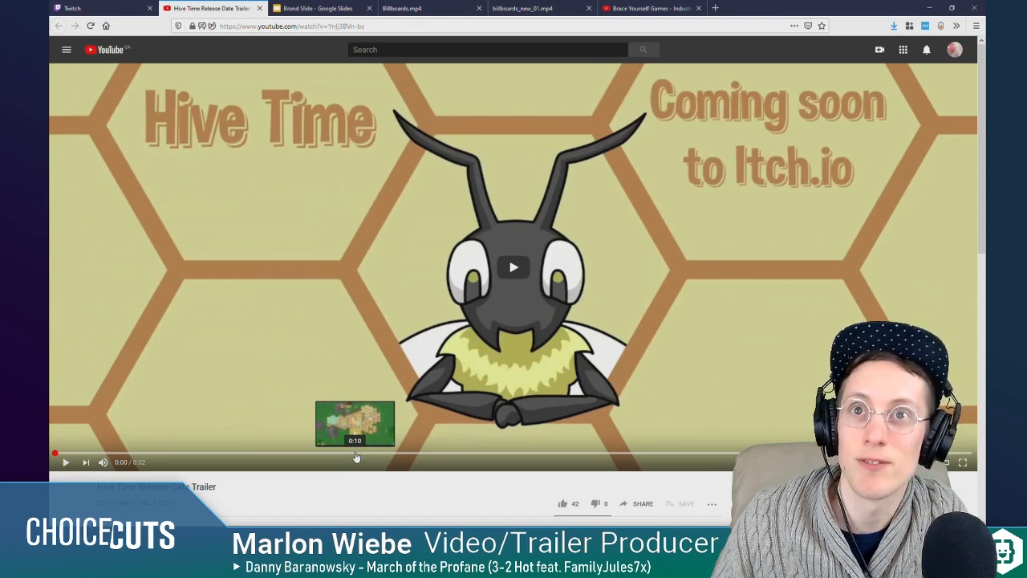
{"action": "left_click", "coordinate": [964, 462]}
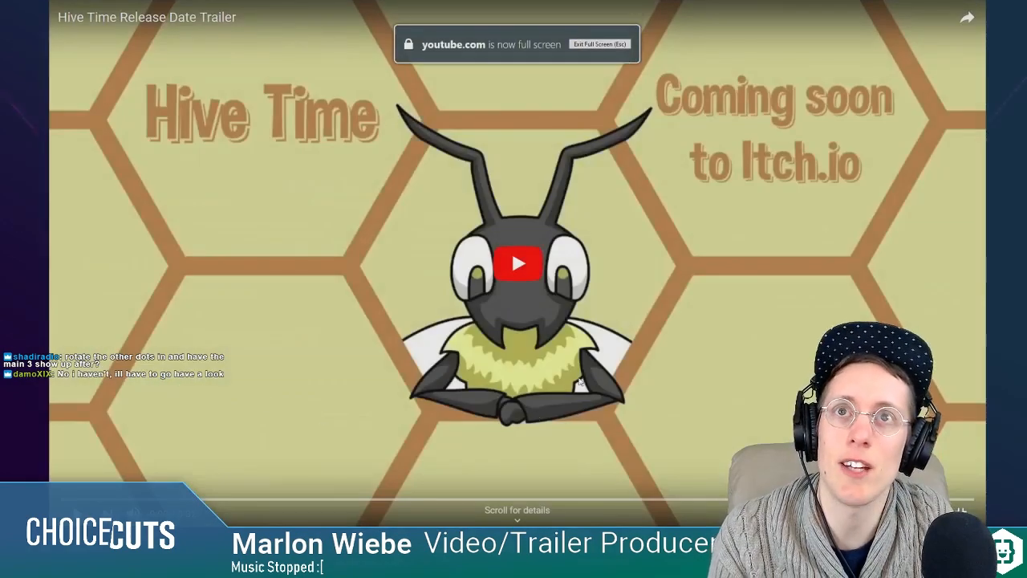
{"action": "left_click", "coordinate": [519, 265]}
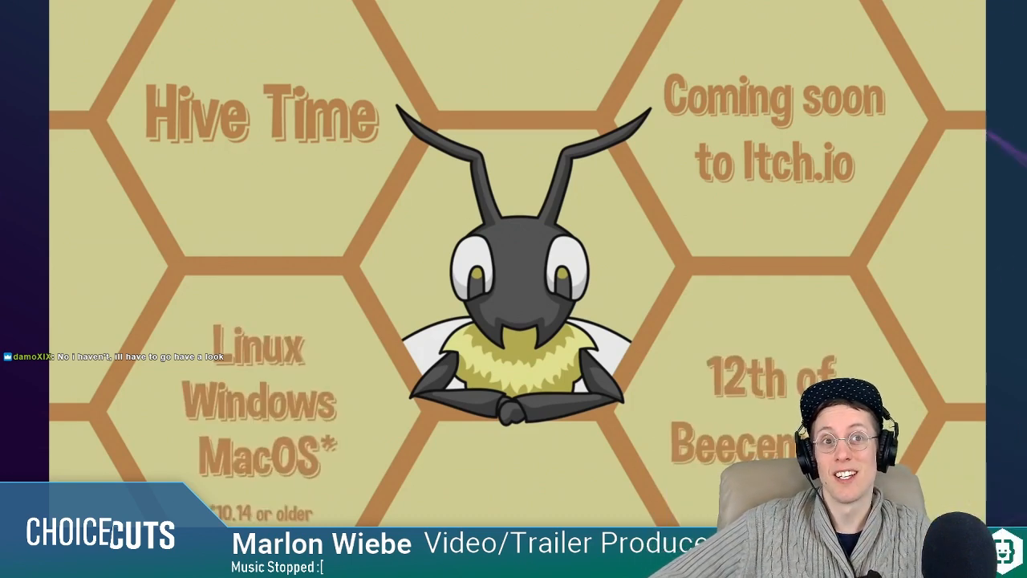
{"action": "mouse_move", "coordinate": [572, 29]}
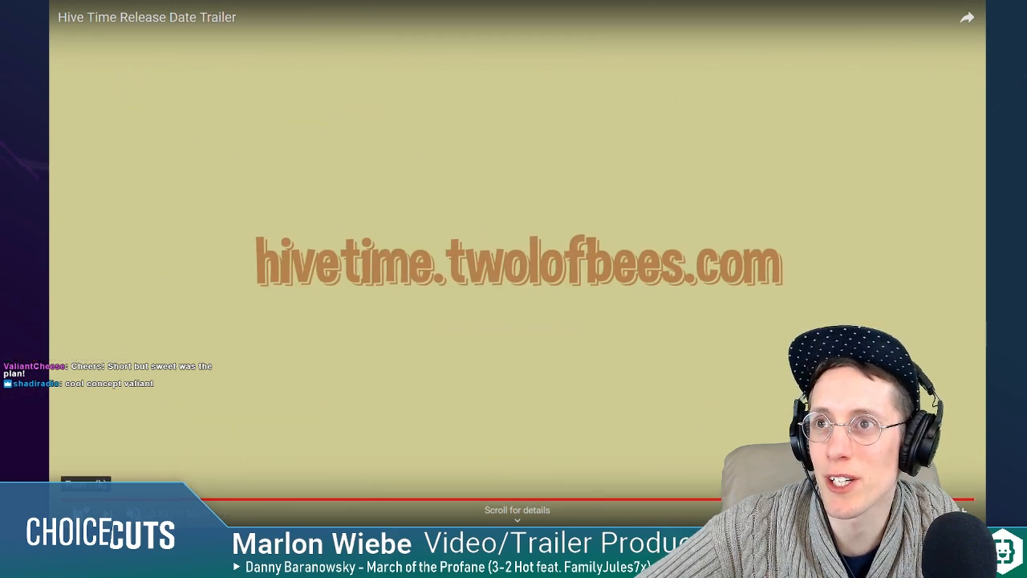
{"action": "left_click", "coordinate": [121, 499]}
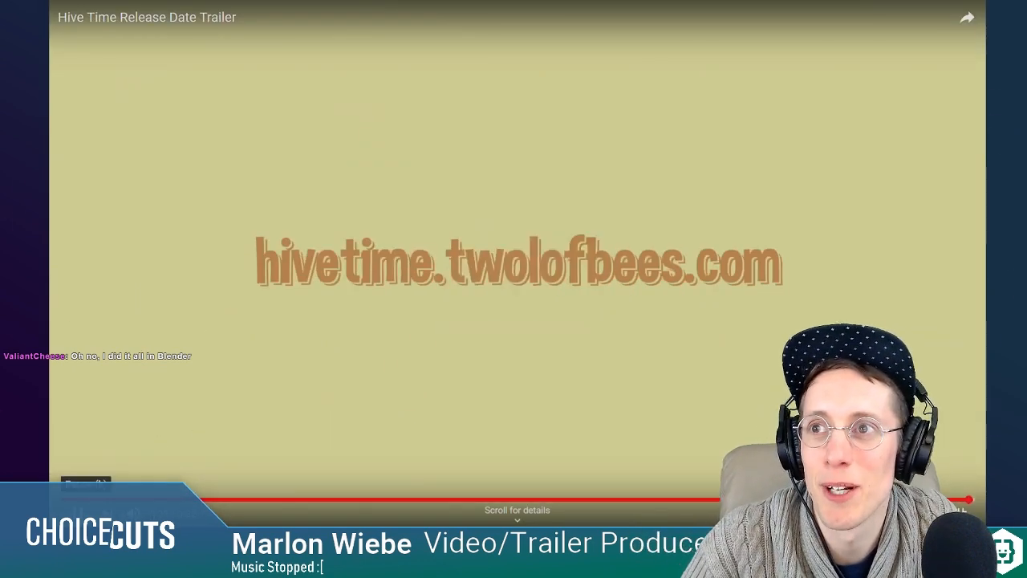
Step: Replay the Hive Time trailer, skip ahead to the Grow scene, leave full screen and switch back to After Effects
{"action": "left_click", "coordinate": [78, 512]}
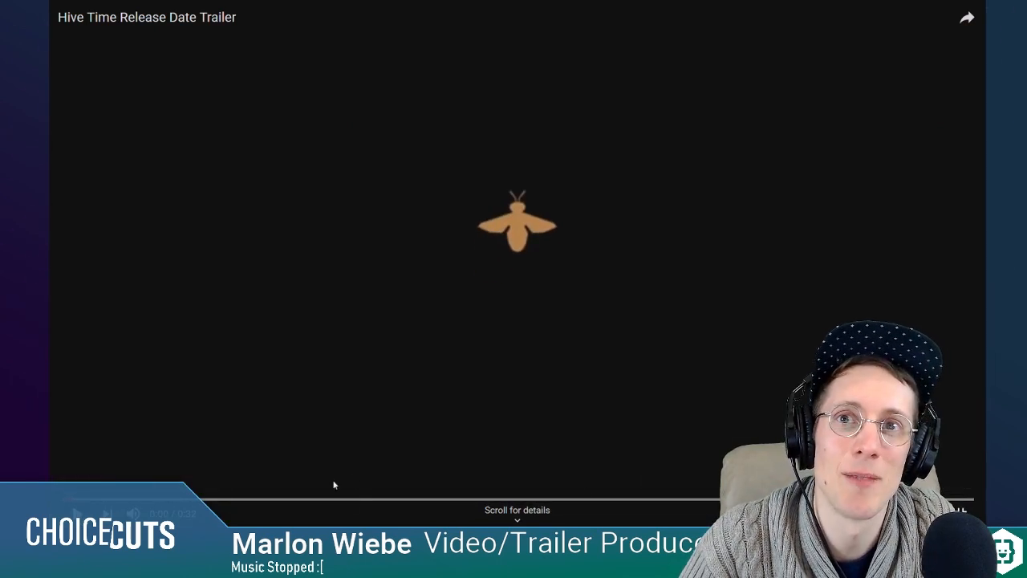
{"action": "left_click", "coordinate": [364, 499]}
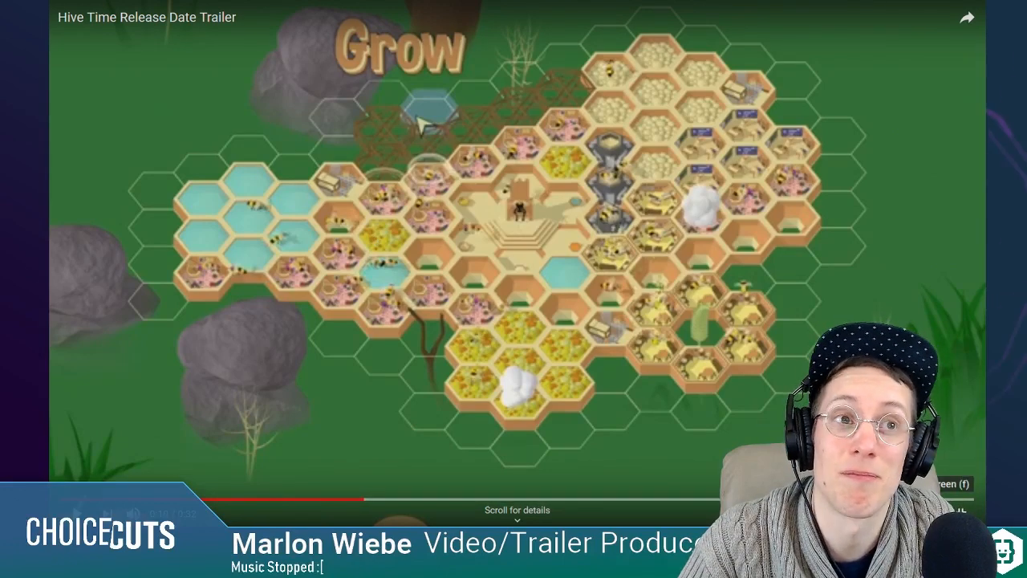
{"action": "left_click", "coordinate": [963, 512]}
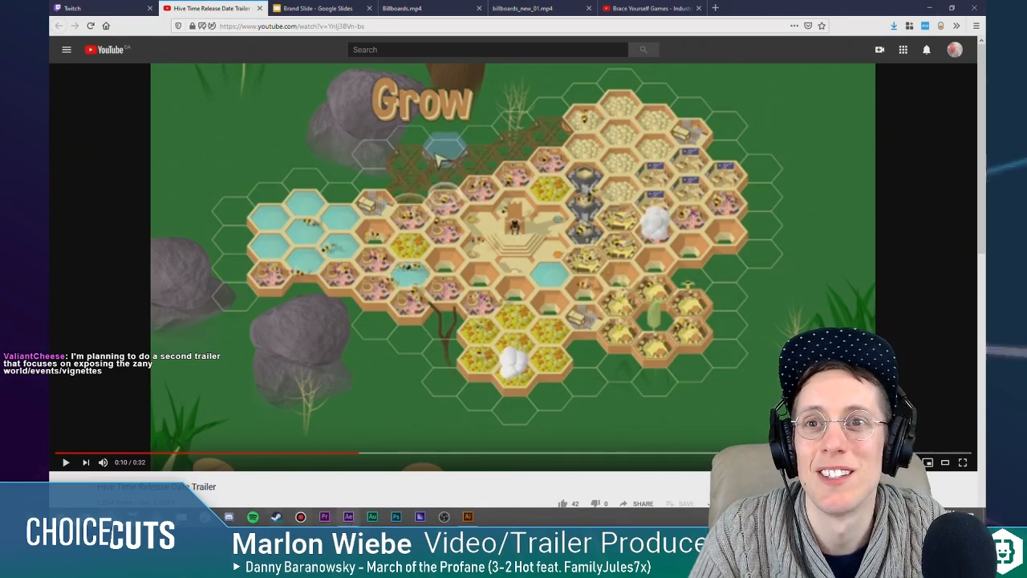
{"action": "left_click", "coordinate": [349, 516]}
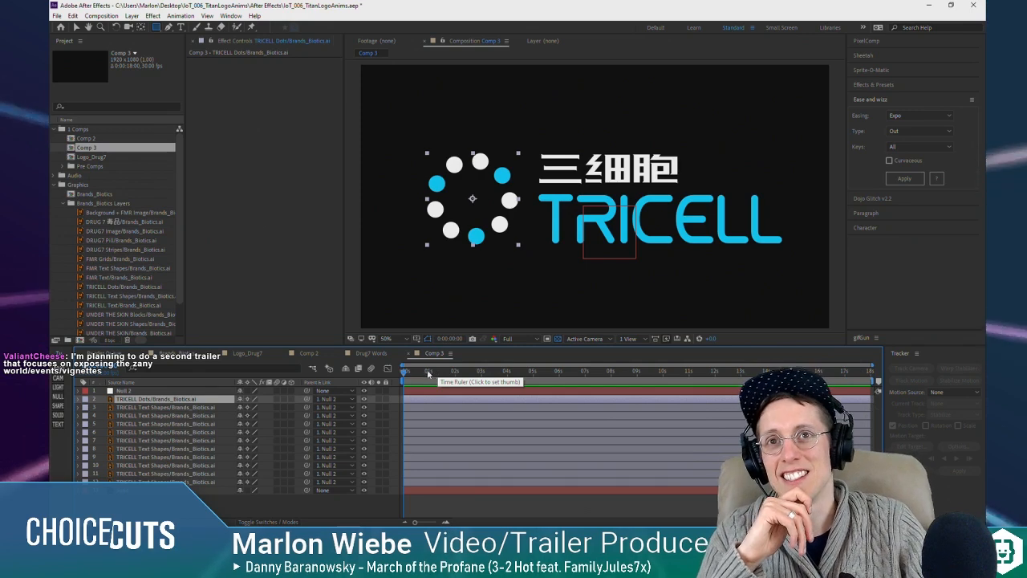
Step: Set the current time to 0:00:01:13 and reveal the Position property of the TRICELL Dots layer and all TRICELL text layers
{"action": "left_click", "coordinate": [419, 374]}
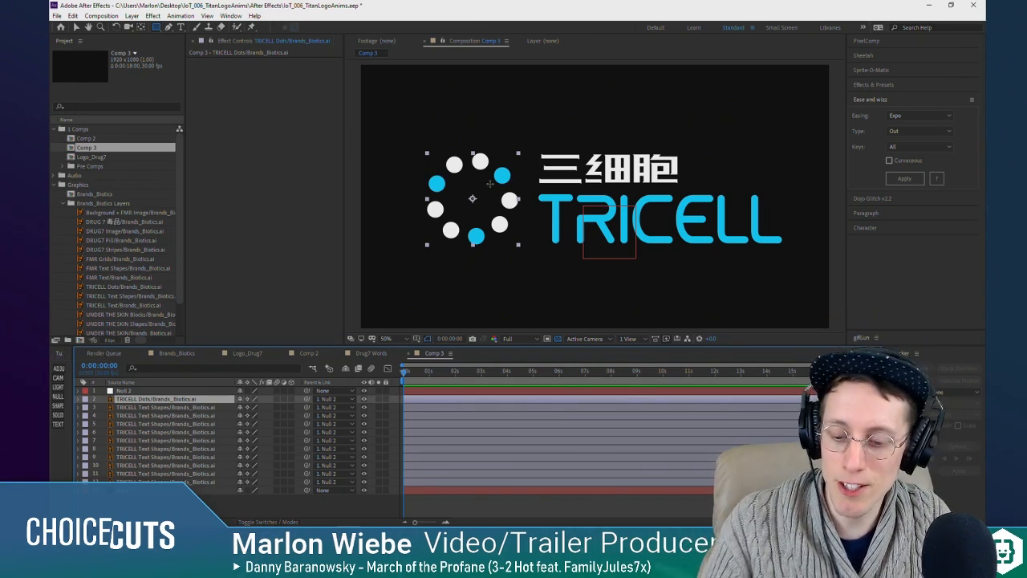
{"action": "key", "text": "v"}
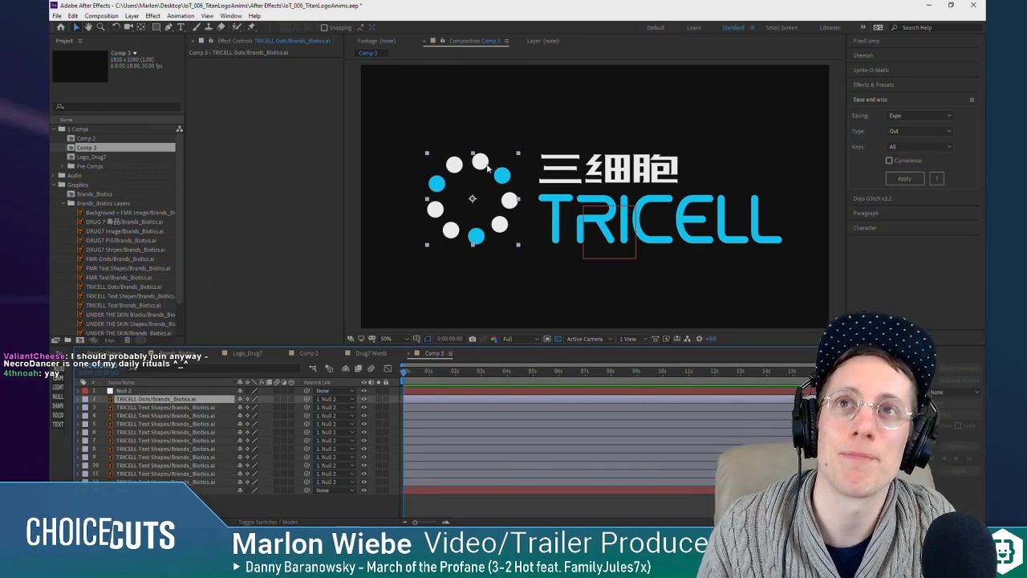
{"action": "mouse_move", "coordinate": [442, 373]}
{"action": "left_mouse_down"}
{"action": "mouse_move", "coordinate": [430, 372]}
{"action": "mouse_move", "coordinate": [440, 372]}
{"action": "left_mouse_up"}
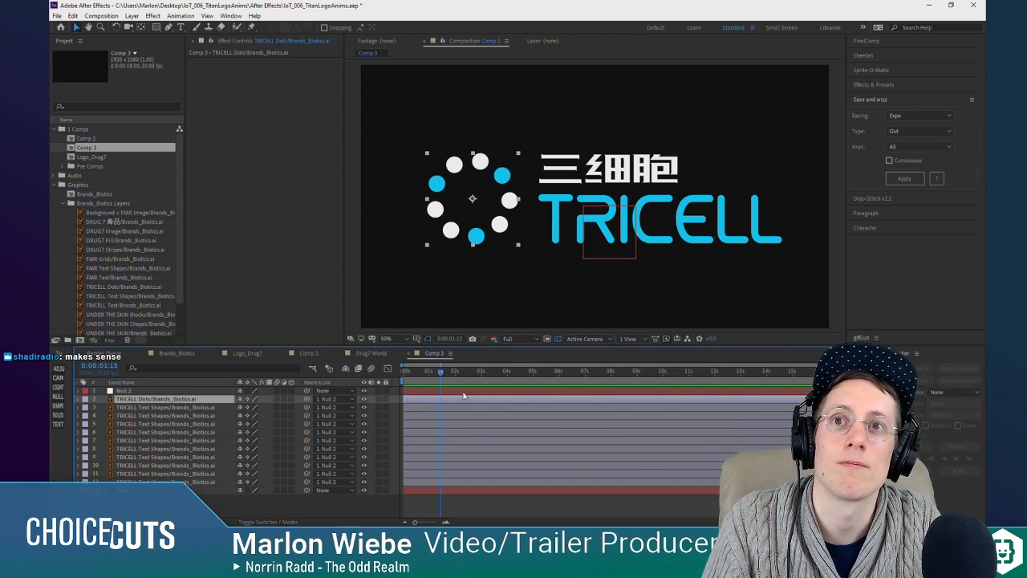
{"action": "key", "text": "p"}
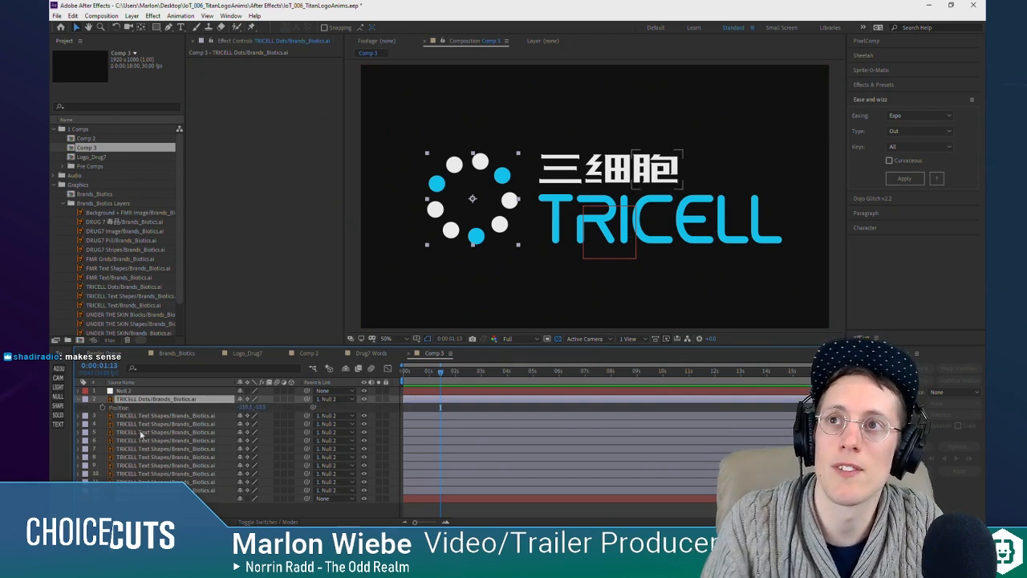
{"action": "left_click", "coordinate": [146, 410]}
{"action": "left_click", "coordinate": [147, 417]}
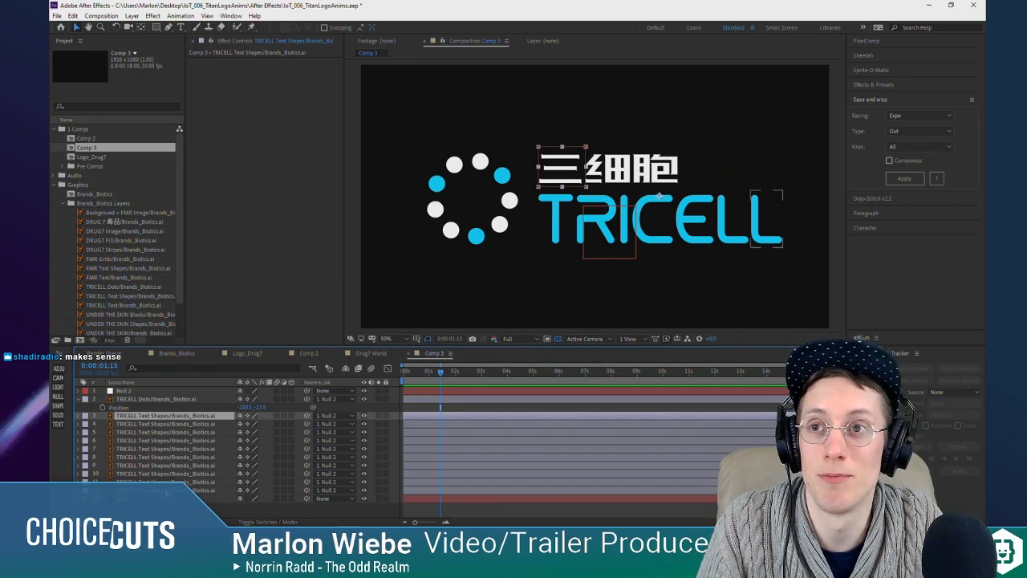
{"action": "left_click", "coordinate": [186, 485], "text": "shift"}
{"action": "key", "text": "p"}
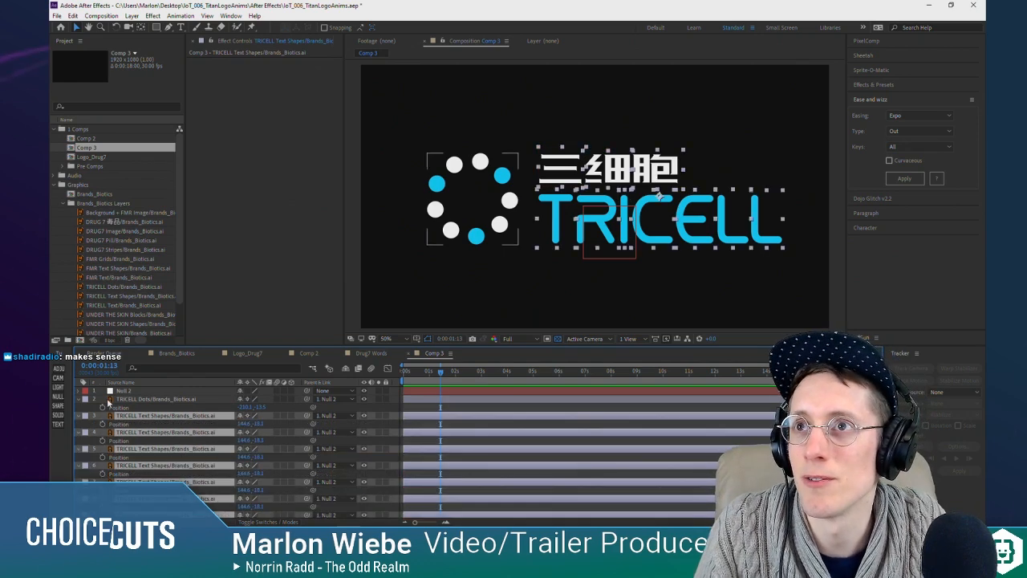
Step: Select the TRICELL Dots layer together with all text layers and start Position keyframes for them at 0:00:01:13
{"action": "left_click", "coordinate": [120, 407]}
{"action": "scroll", "coordinate": [201, 453], "scroll_direction": "down", "scroll_amount": 3}
{"action": "left_click", "coordinate": [196, 497], "text": "shift"}
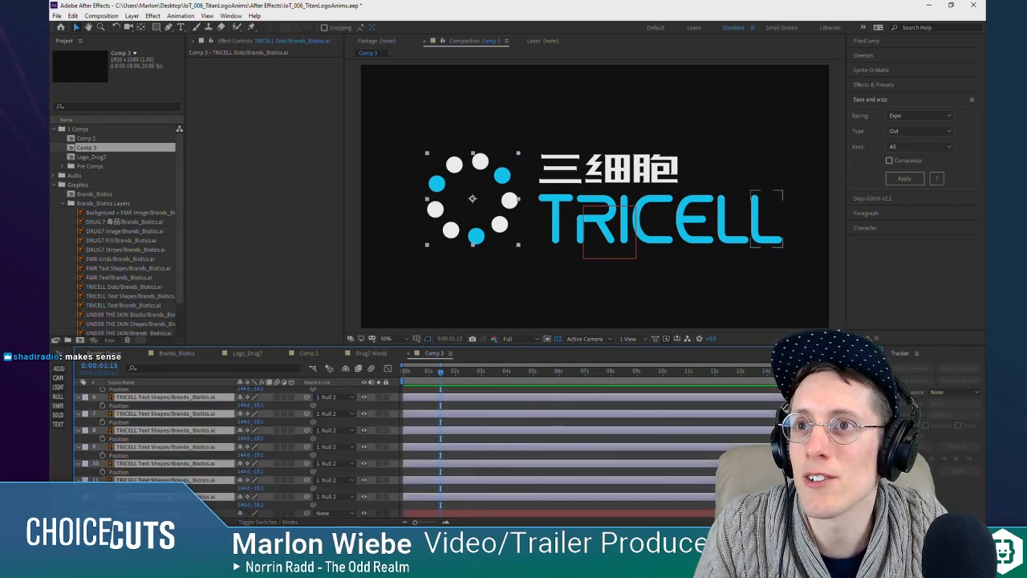
{"action": "scroll", "coordinate": [193, 480], "scroll_direction": "up", "scroll_amount": 3}
{"action": "left_click", "coordinate": [98, 410]}
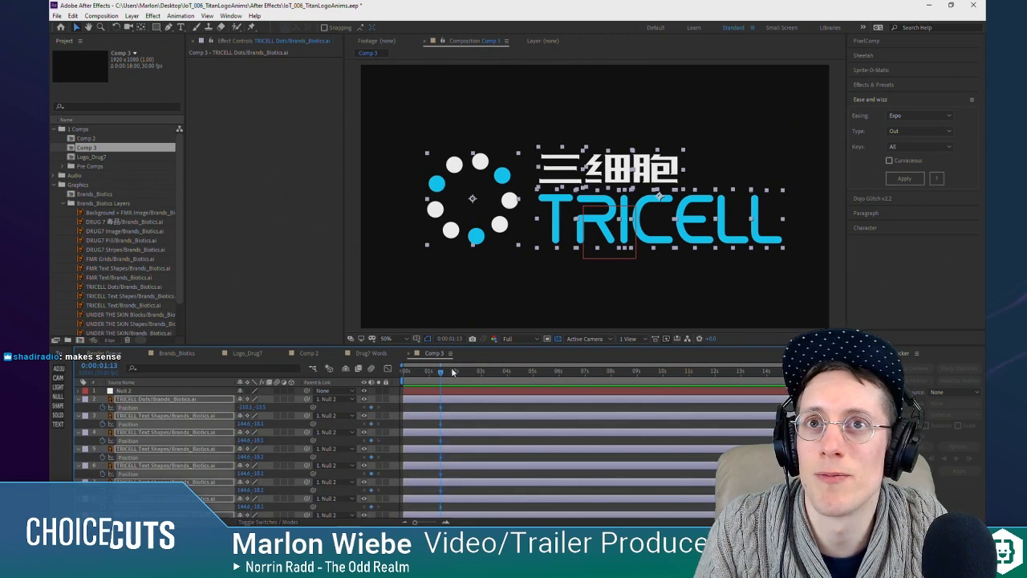
Step: Scrub between the composition start and 0:00:01:13 and review the Position keyframes across all TRICELL layers
{"action": "left_click", "coordinate": [431, 373]}
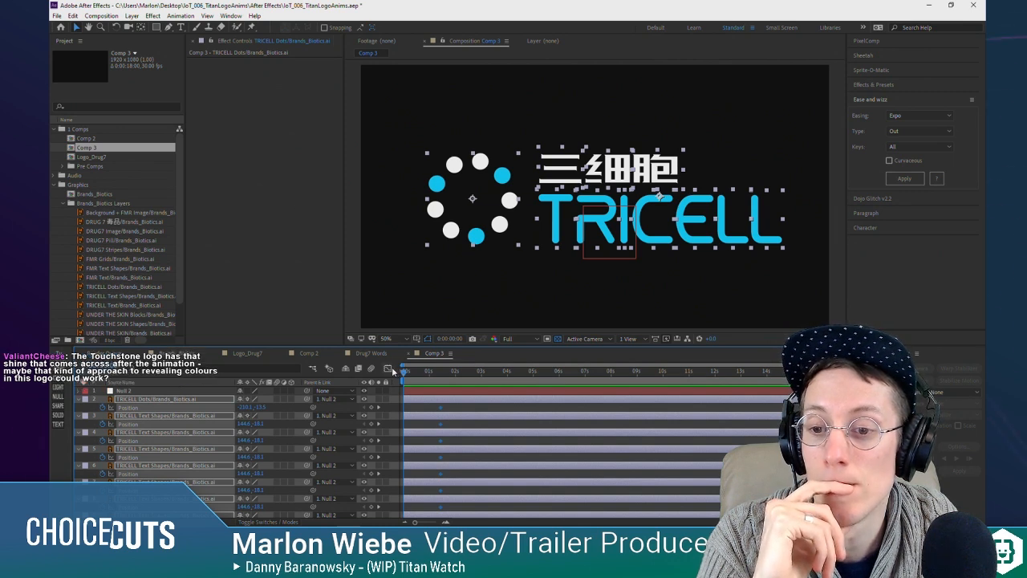
{"action": "left_click", "coordinate": [403, 372]}
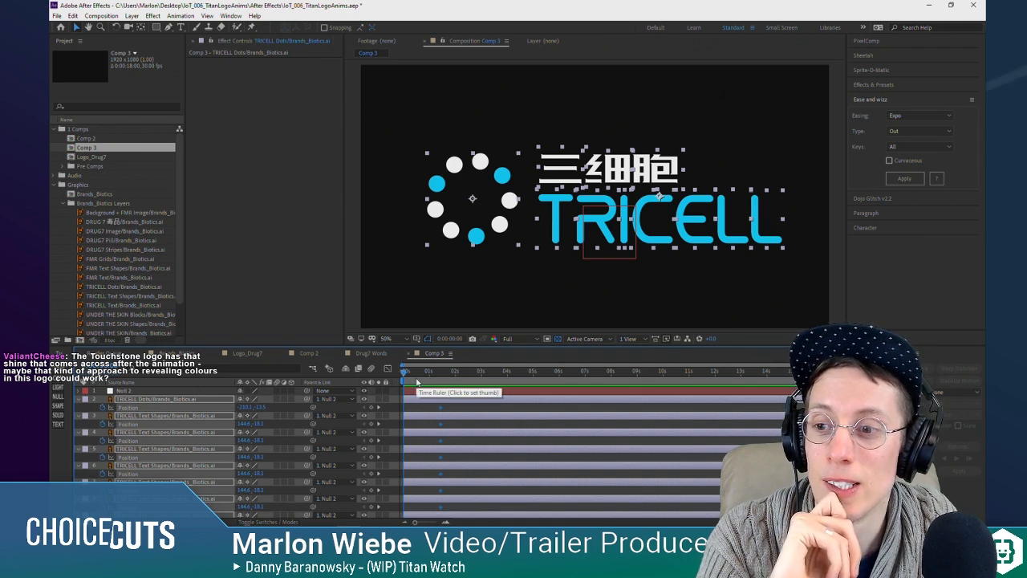
{"action": "left_click", "coordinate": [407, 374]}
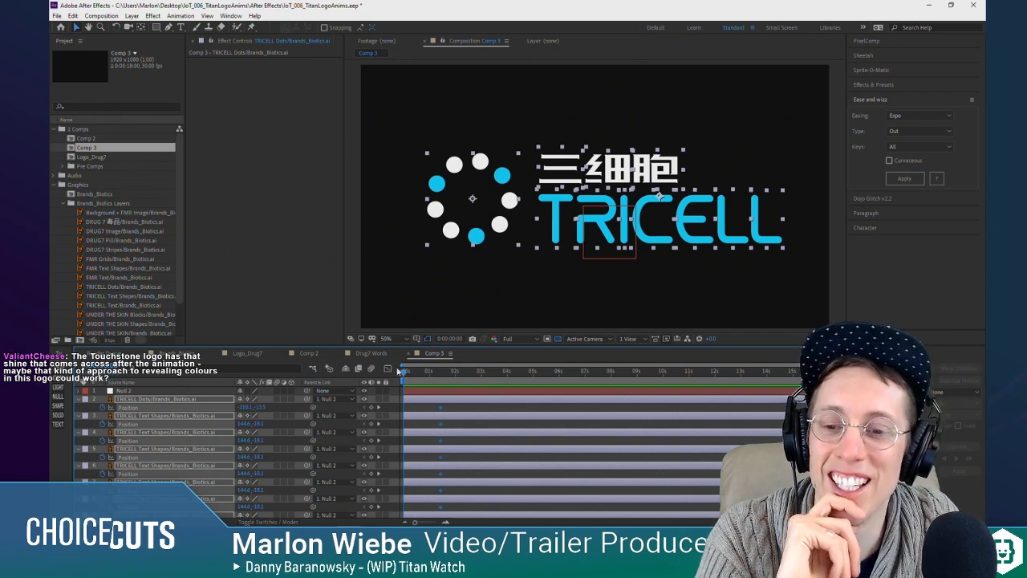
{"action": "left_click", "coordinate": [408, 374]}
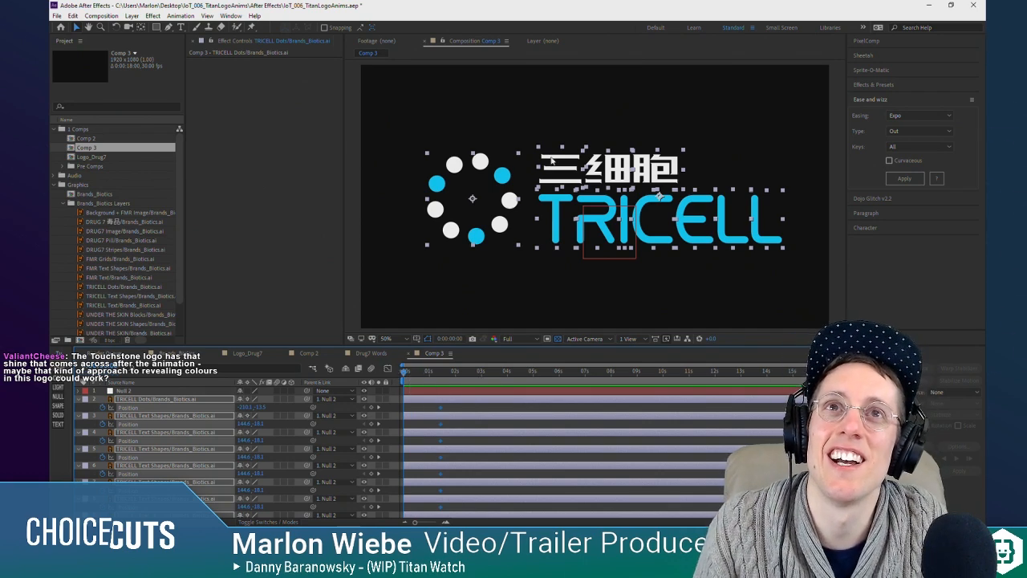
{"action": "left_click", "coordinate": [427, 407]}
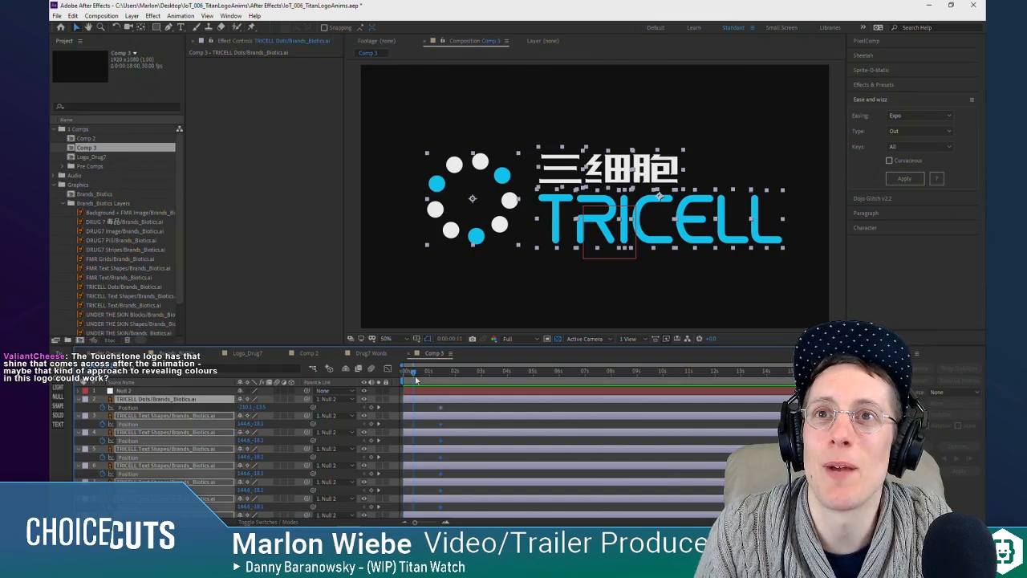
{"action": "left_click", "coordinate": [410, 406]}
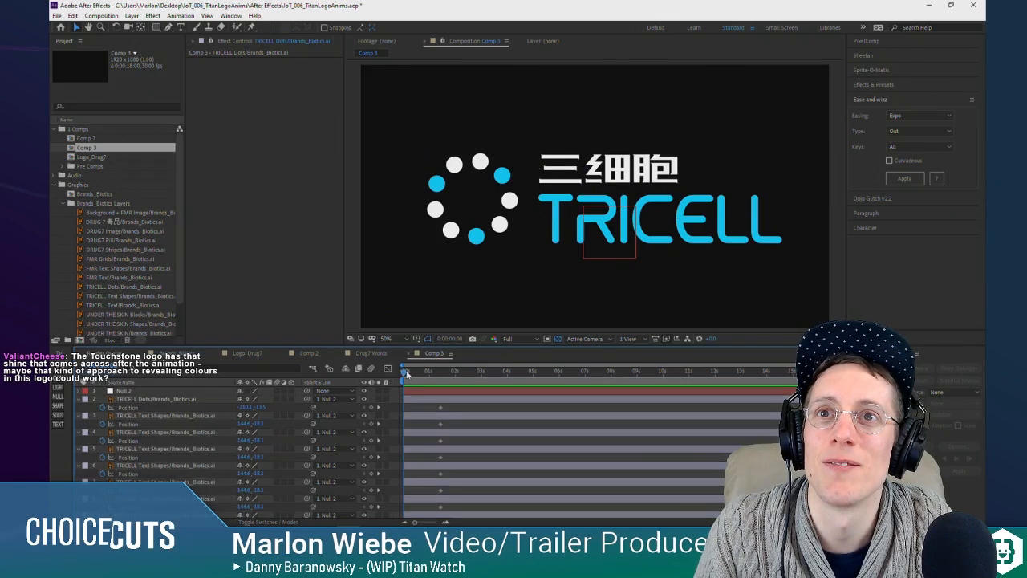
{"action": "left_click", "coordinate": [132, 399]}
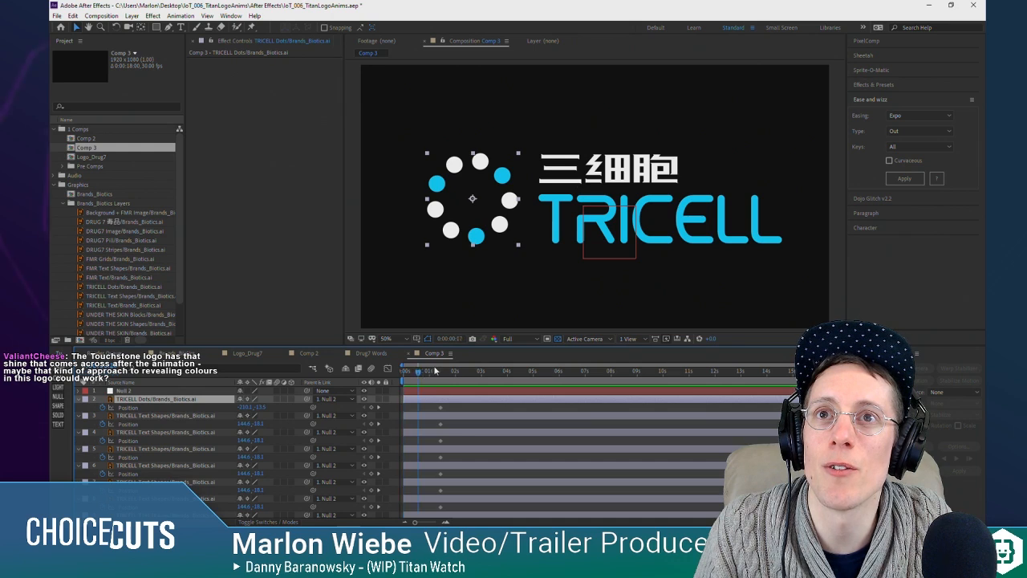
{"action": "scroll", "coordinate": [169, 448], "scroll_direction": "down", "scroll_amount": 4}
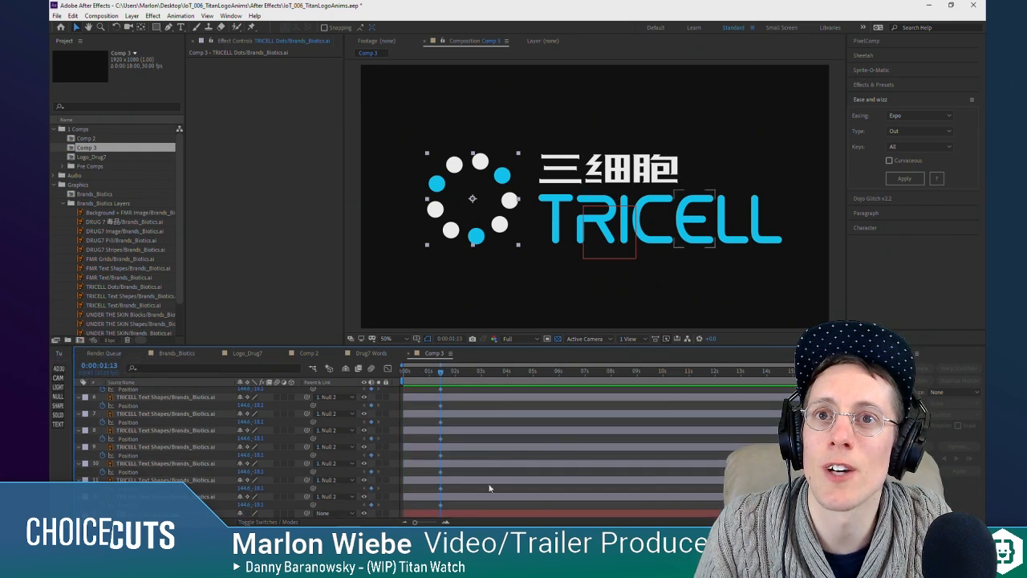
{"action": "scroll", "coordinate": [482, 473], "scroll_direction": "up", "scroll_amount": 4}
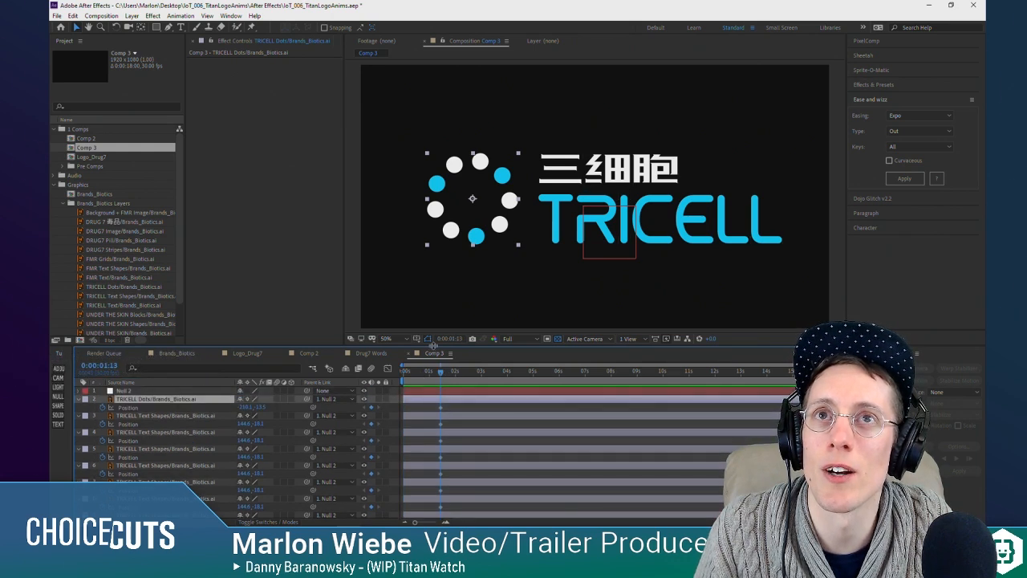
{"action": "scroll", "coordinate": [427, 421], "scroll_direction": "down", "scroll_amount": 4}
{"action": "scroll", "coordinate": [210, 473], "scroll_direction": "up", "scroll_amount": 4}
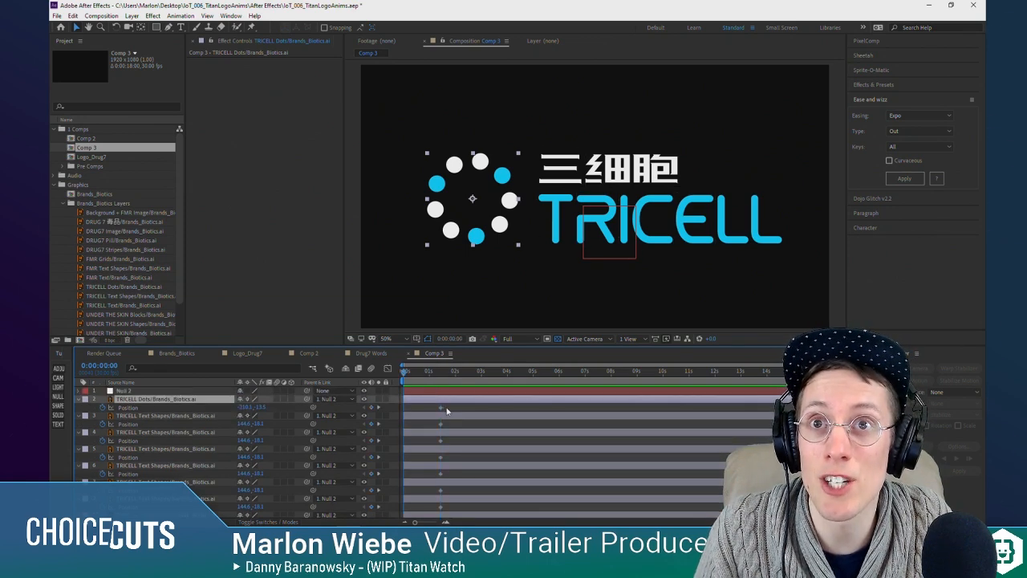
Step: Select the Position keyframes of all TRICELL layers and shift them together to shortly before the 4-second mark
{"action": "left_click_drag", "start_coordinate": [444, 407], "coordinate": [439, 498]}
{"action": "scroll", "coordinate": [460, 416], "scroll_direction": "up", "scroll_amount": 4}
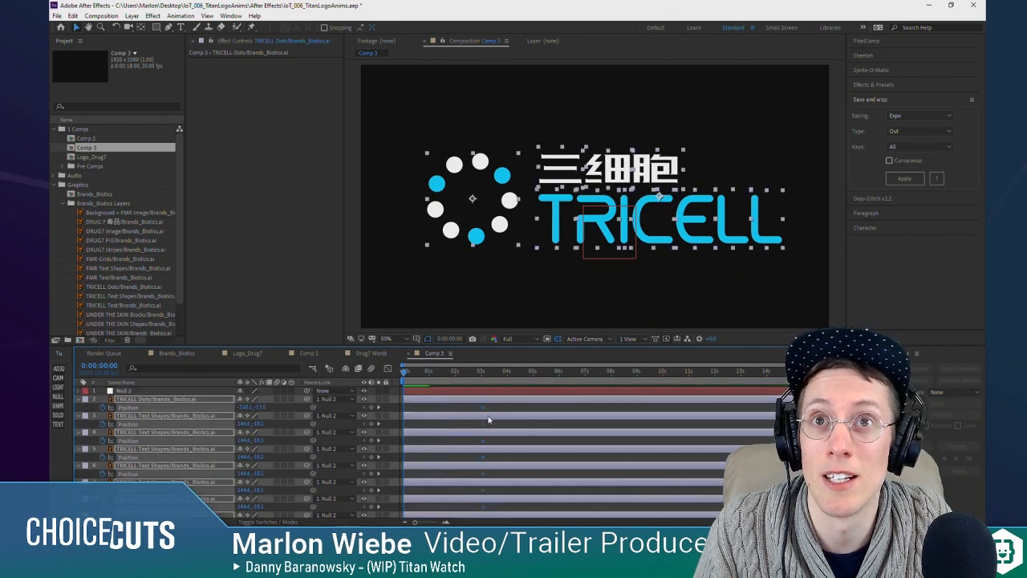
{"action": "left_click_drag", "start_coordinate": [440, 411], "coordinate": [501, 418]}
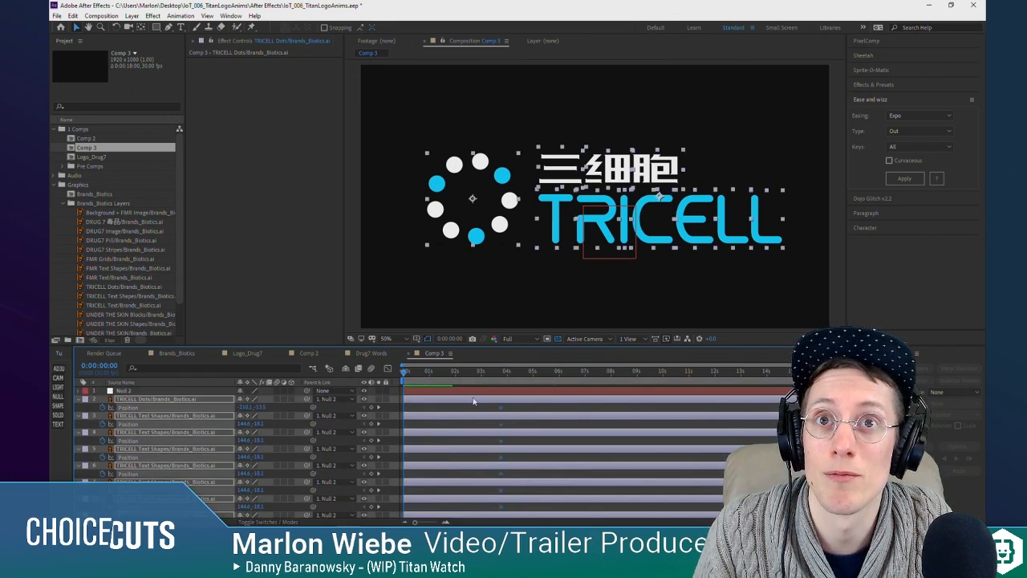
Step: Move only the TRICELL Dots layer horizontally to the composition centre, with that Position keyframe at 0:00:01:21
{"action": "left_click", "coordinate": [383, 377]}
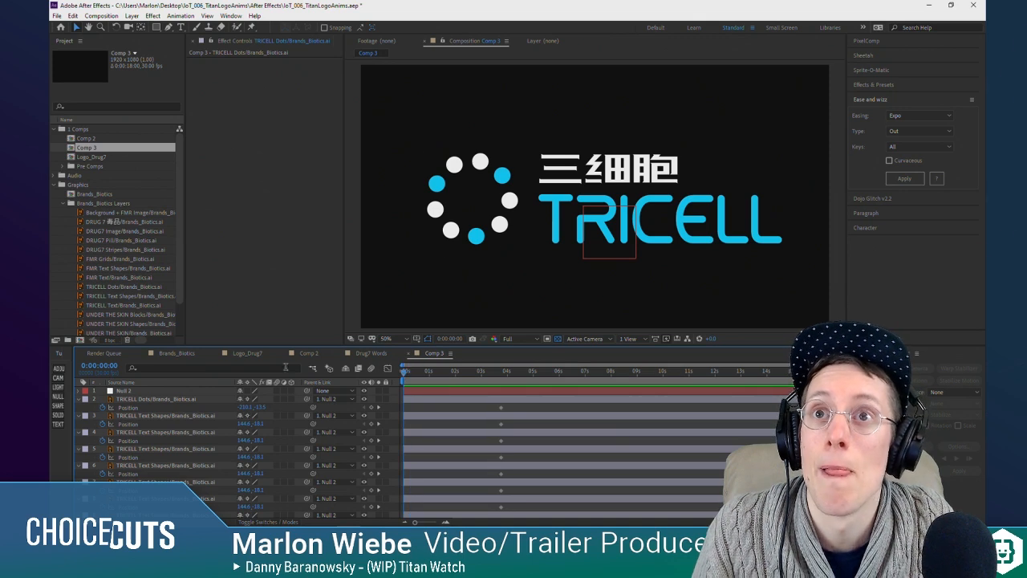
{"action": "left_click", "coordinate": [472, 200]}
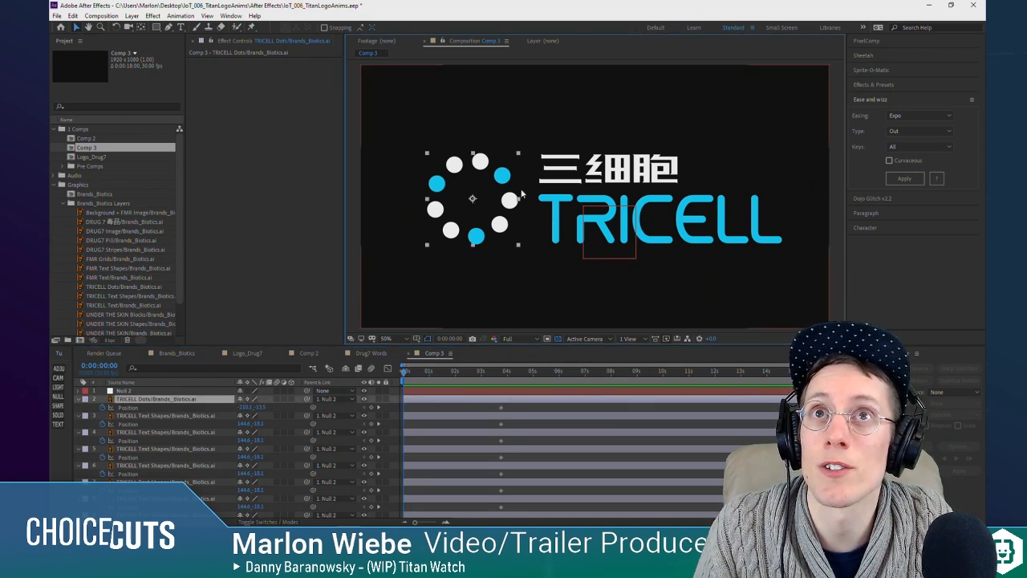
{"action": "left_click_drag", "start_coordinate": [500, 199], "coordinate": [614, 199]}
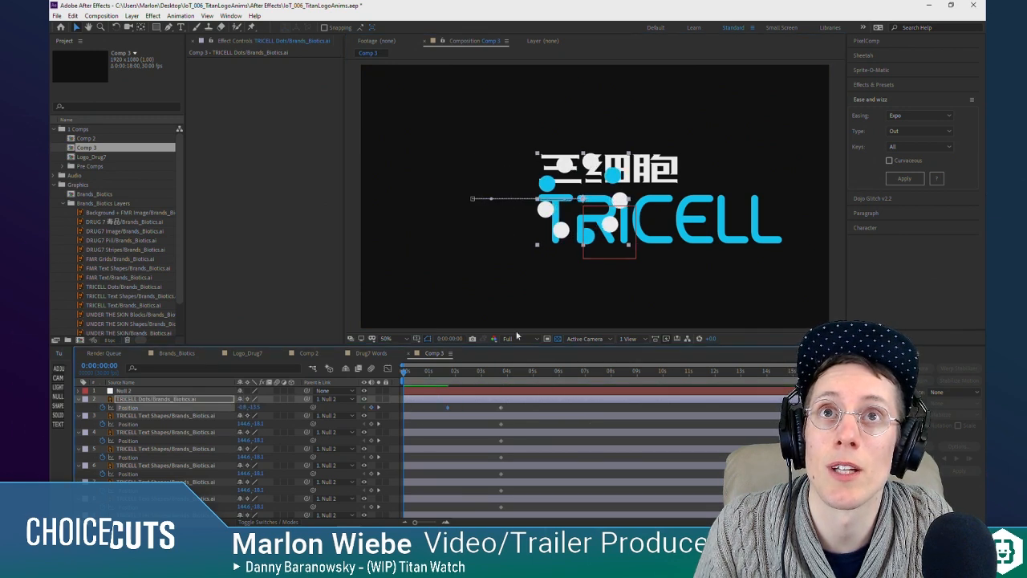
Step: Try scaling the TRICELL Dots layer up until its dots lie outside the composition frame, and undo the scaling
{"action": "key", "text": "comma"}
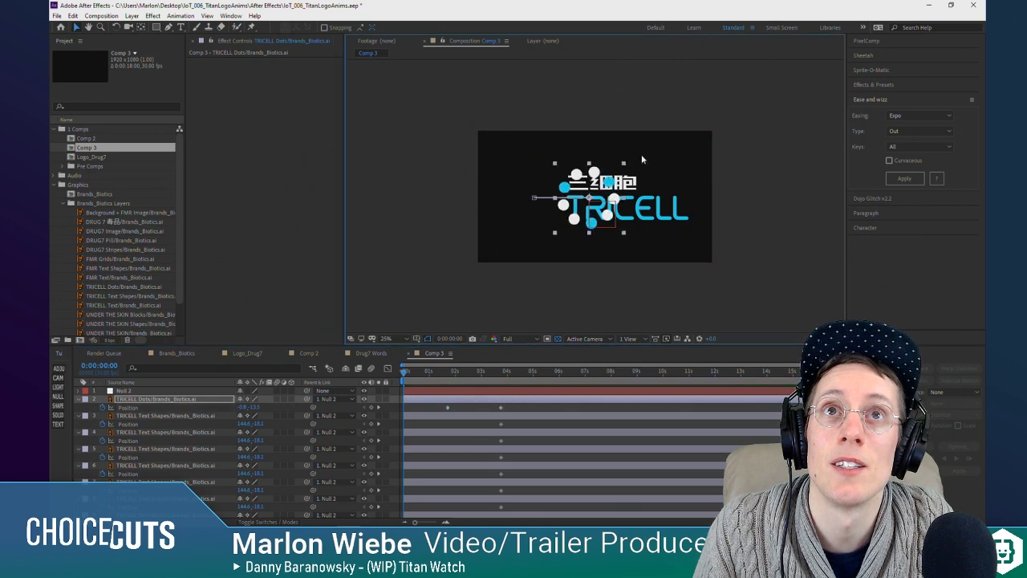
{"action": "left_click_drag", "start_coordinate": [624, 163], "coordinate": [830, 35]}
{"action": "key", "text": "comma"}
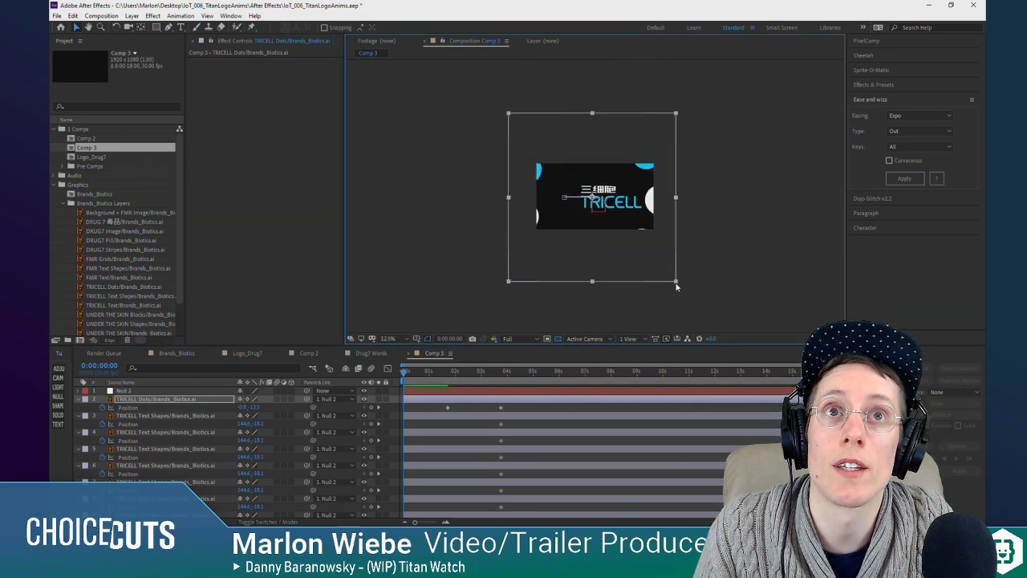
{"action": "left_click_drag", "start_coordinate": [677, 282], "coordinate": [723, 321]}
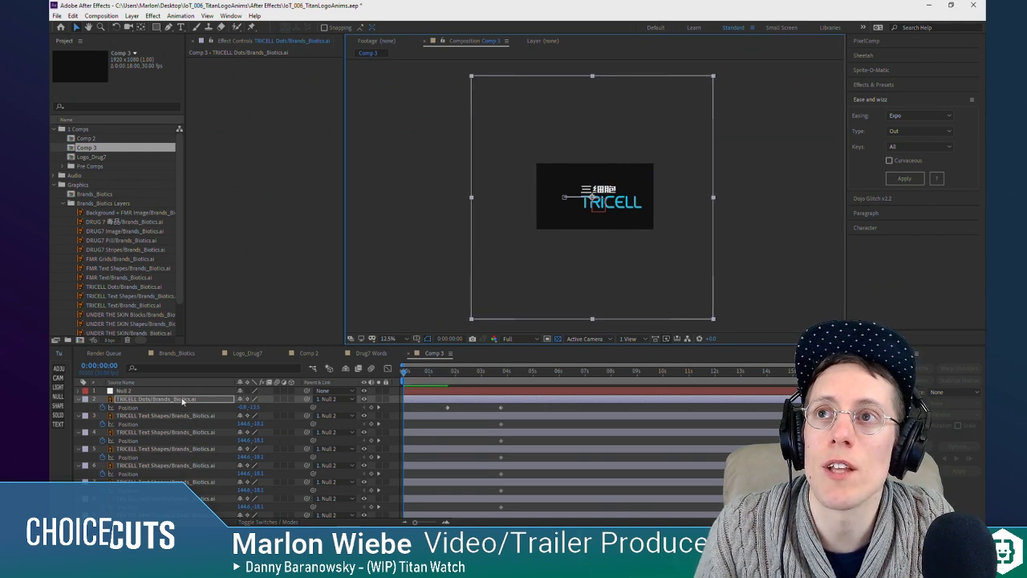
{"action": "left_click", "coordinate": [182, 401]}
{"action": "key", "text": "ctrl+z"}
{"action": "key", "text": "ctrl+z"}
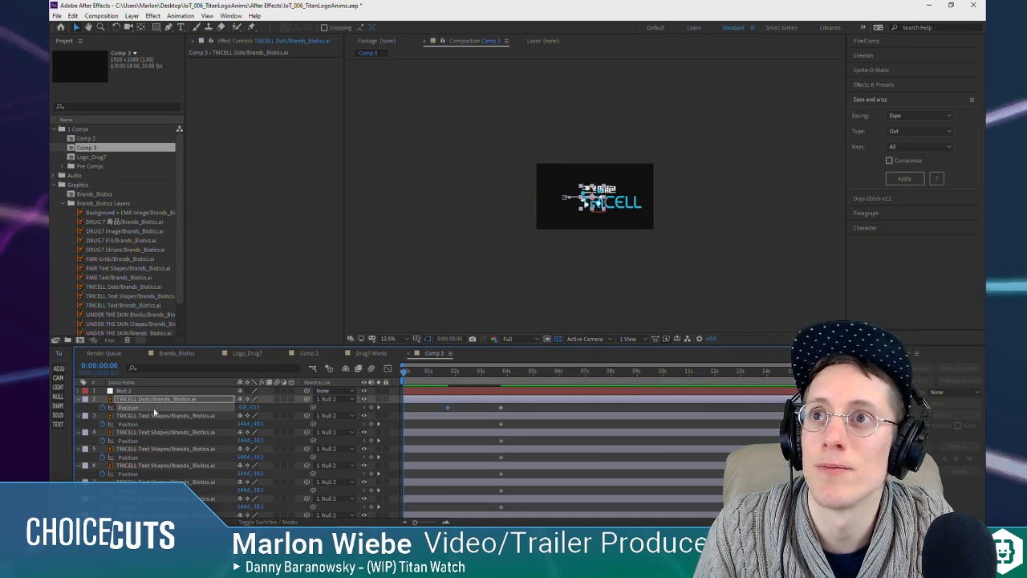
Step: Keyframe the TRICELL Dots scale from about 967% at the composition start to 100% at 0:00:01:21 and at the last Position keyframe
{"action": "left_click", "coordinate": [145, 401]}
{"action": "key", "text": "shift+s"}
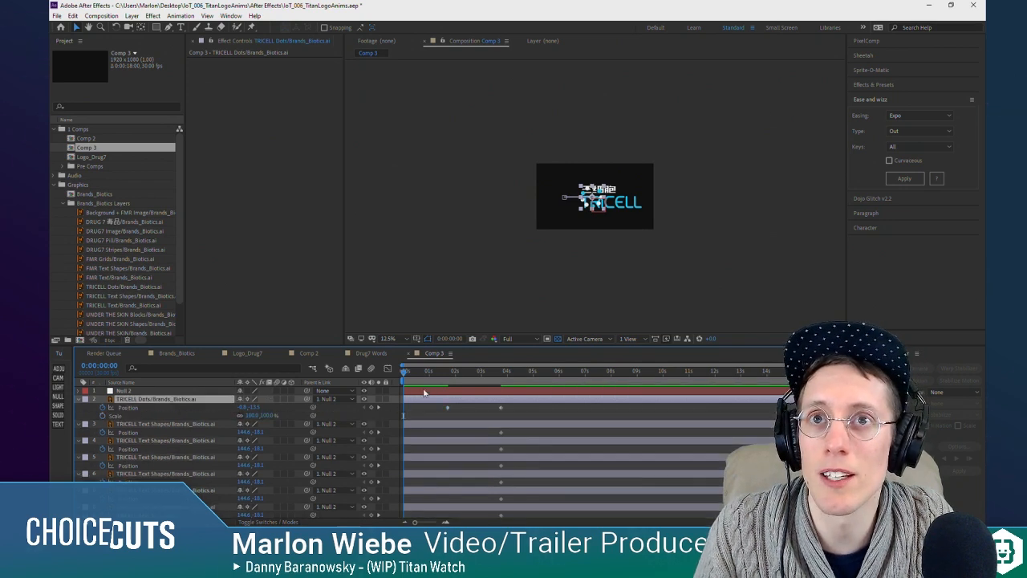
{"action": "left_click_drag", "start_coordinate": [426, 376], "coordinate": [447, 382]}
{"action": "left_click", "coordinate": [102, 416]}
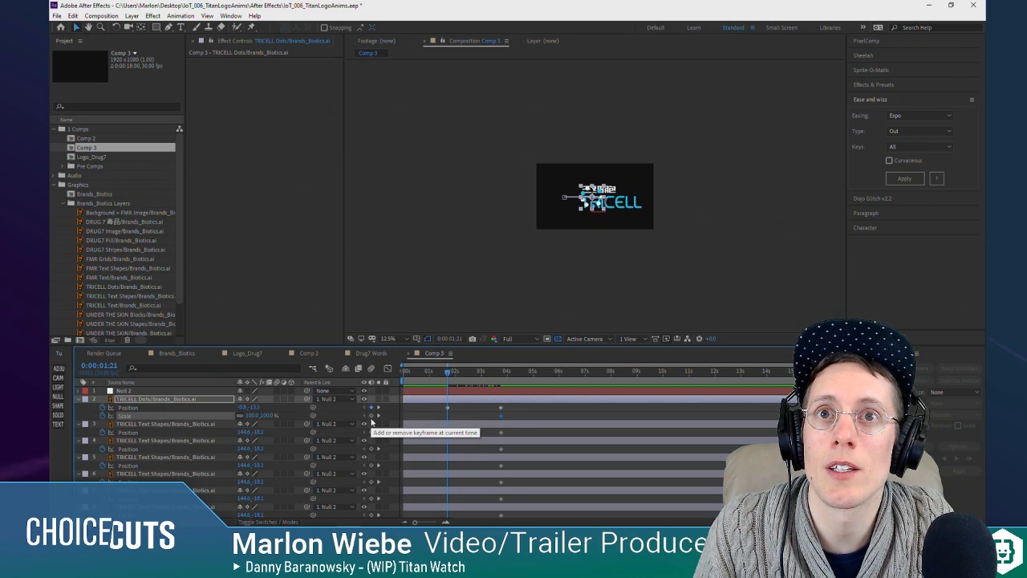
{"action": "left_click", "coordinate": [372, 417]}
{"action": "left_click_drag", "start_coordinate": [448, 374], "coordinate": [402, 376]}
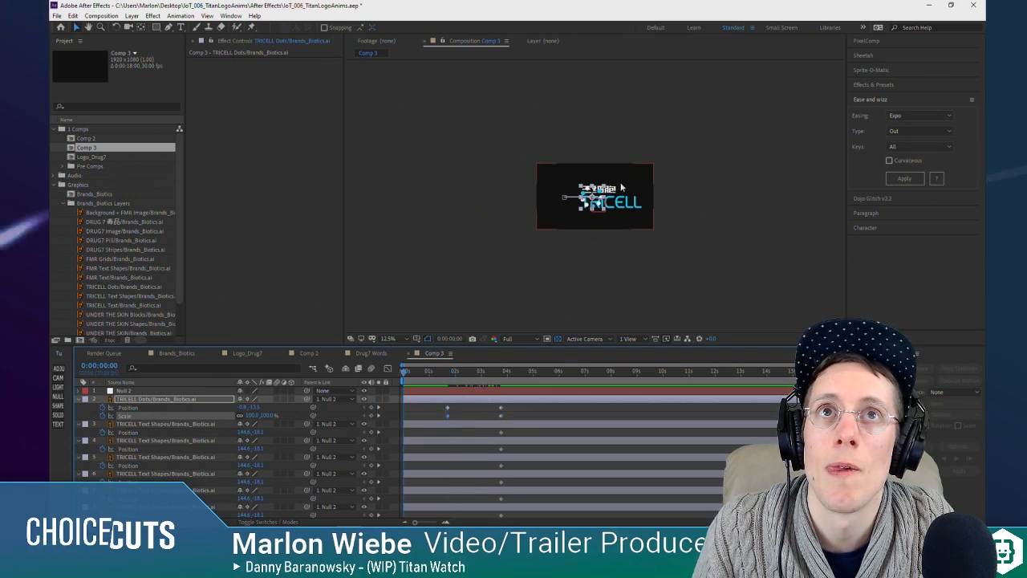
{"action": "left_click_drag", "start_coordinate": [622, 187], "coordinate": [724, 90]}
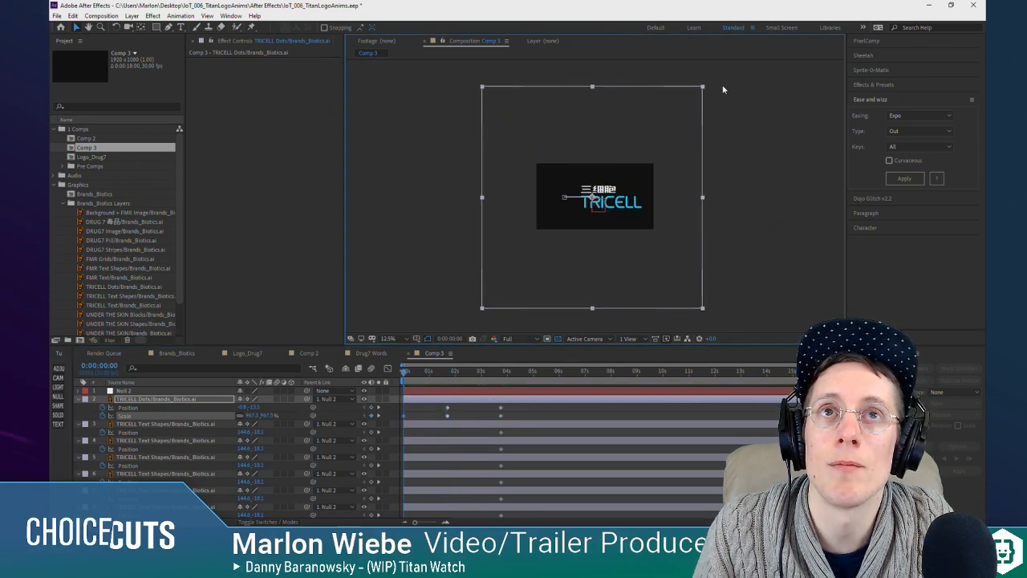
Step: End the preview work area at 0:00:03:28 and play the dots' scale and slide animation from the composition start
{"action": "left_click_drag", "start_coordinate": [404, 372], "coordinate": [445, 383]}
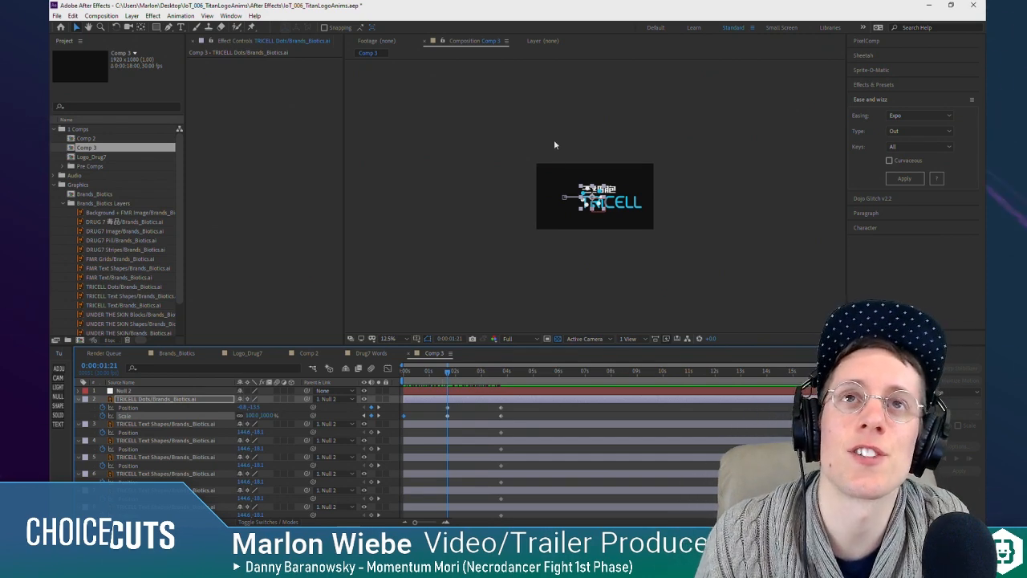
{"action": "scroll", "coordinate": [556, 173], "scroll_direction": "up", "scroll_amount": 3}
{"action": "left_click_drag", "start_coordinate": [402, 372], "coordinate": [374, 383]}
{"action": "key", "text": "space"}
{"action": "left_click", "coordinate": [507, 376]}
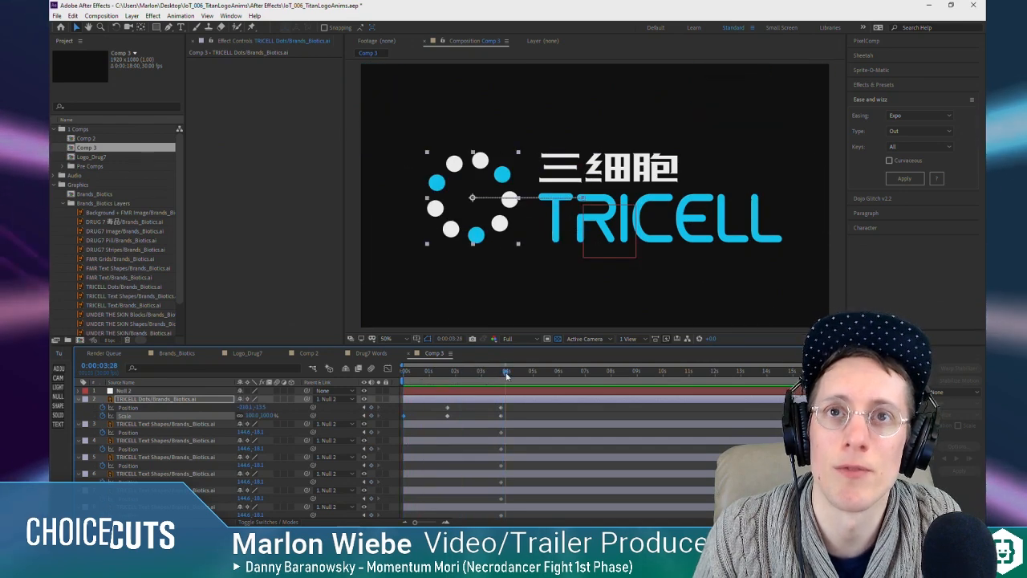
{"action": "key", "text": "space"}
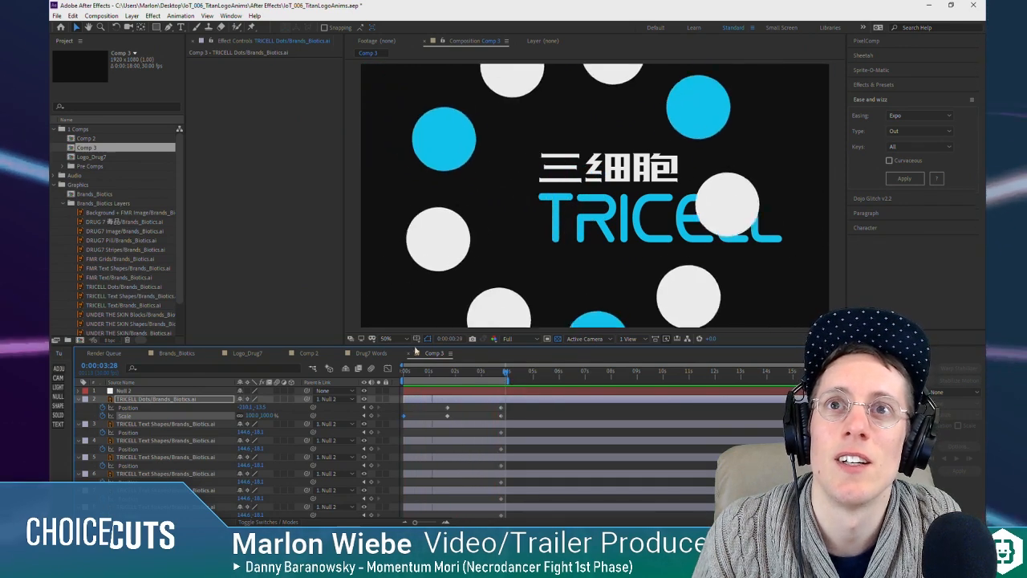
{"action": "left_click", "coordinate": [441, 372]}
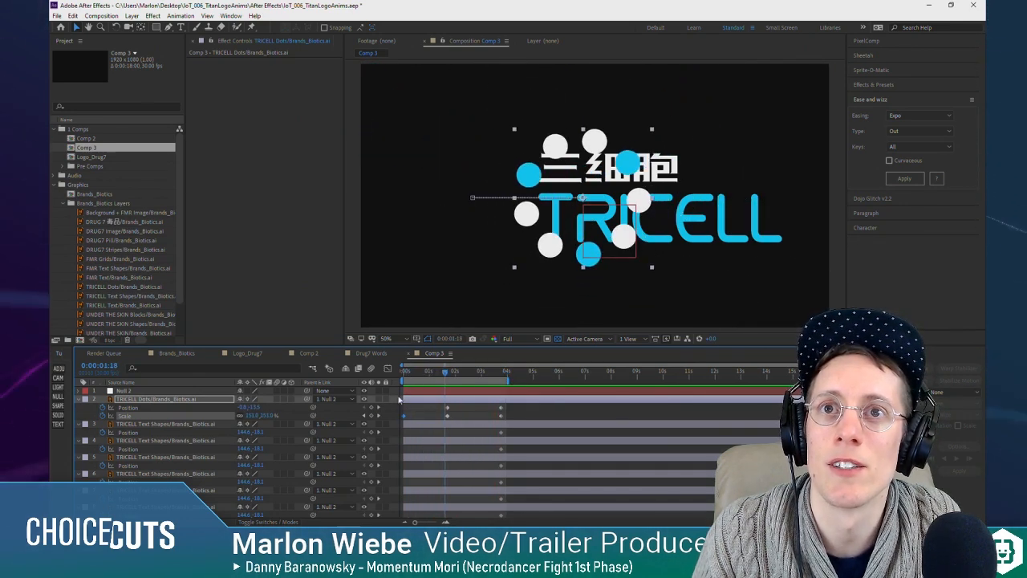
{"action": "left_click_drag", "start_coordinate": [442, 373], "coordinate": [448, 372]}
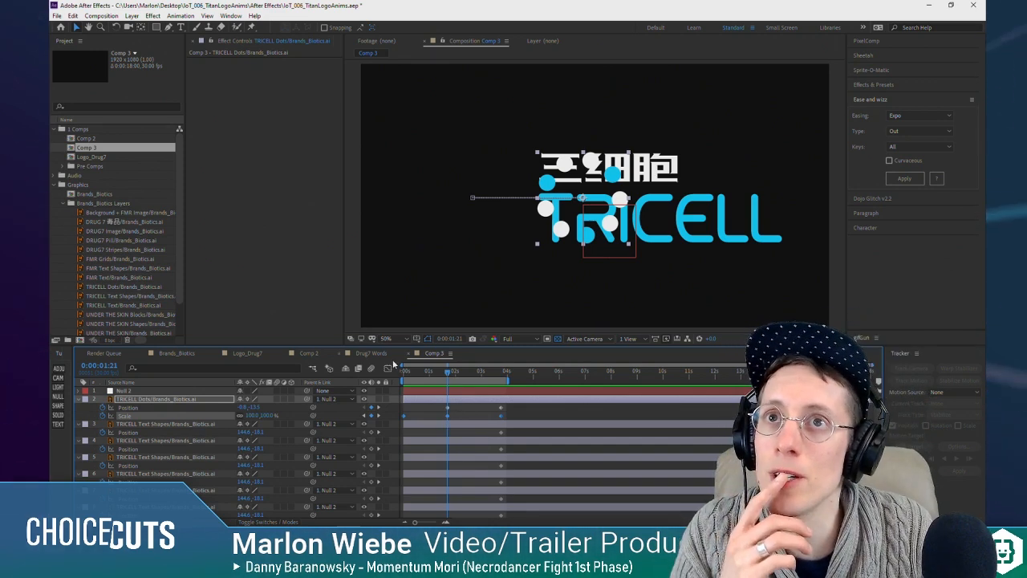
Step: Ease the TRICELL Dots Scale curve so it drops steeply at the start and settles smoothly at 0:00:01:21, and preview it
{"action": "key", "text": "shift+F3"}
{"action": "mouse_move", "coordinate": [447, 498]}
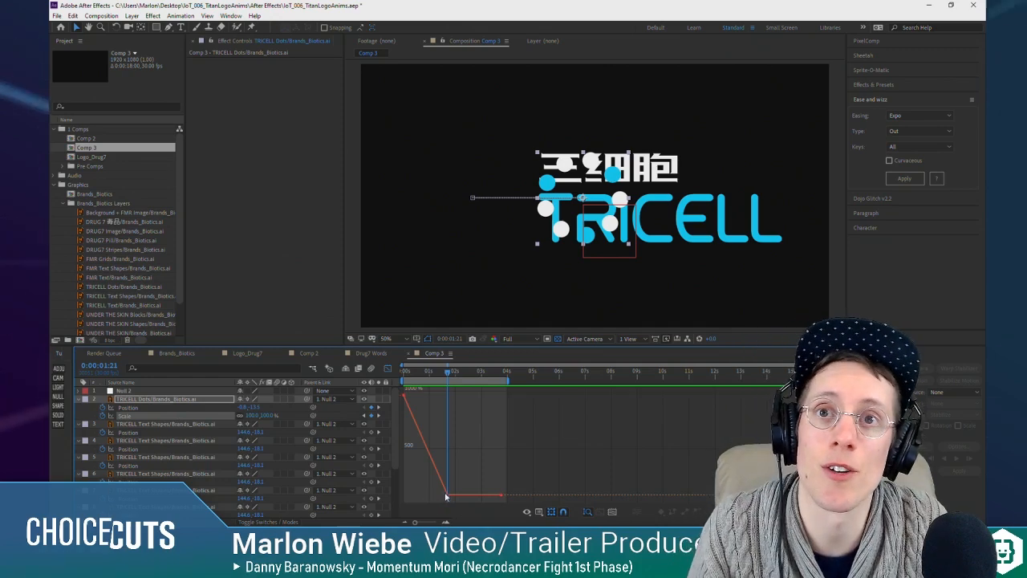
{"action": "mouse_move", "coordinate": [406, 374]}
{"action": "left_mouse_down"}
{"action": "mouse_move", "coordinate": [447, 389]}
{"action": "mouse_move", "coordinate": [432, 374]}
{"action": "mouse_move", "coordinate": [405, 374]}
{"action": "left_mouse_up"}
{"action": "key", "text": "k"}
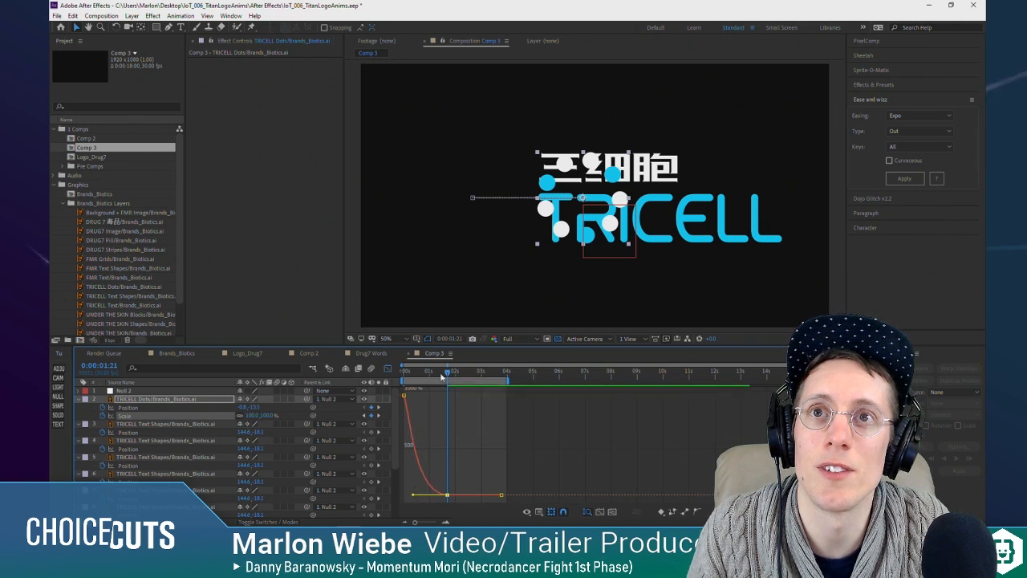
{"action": "key", "text": "j"}
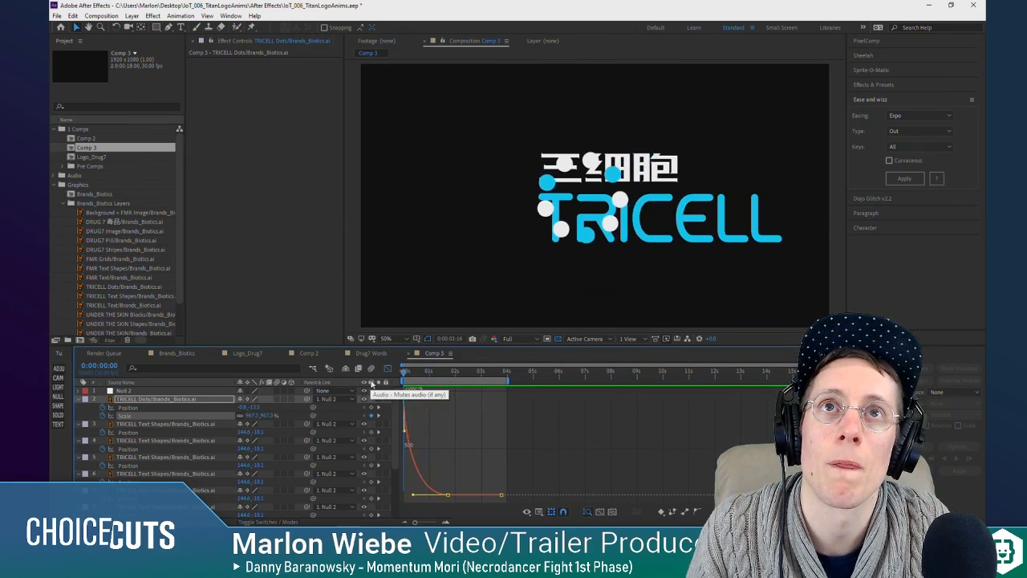
{"action": "key", "text": "space"}
{"action": "key", "text": "shift+F3"}
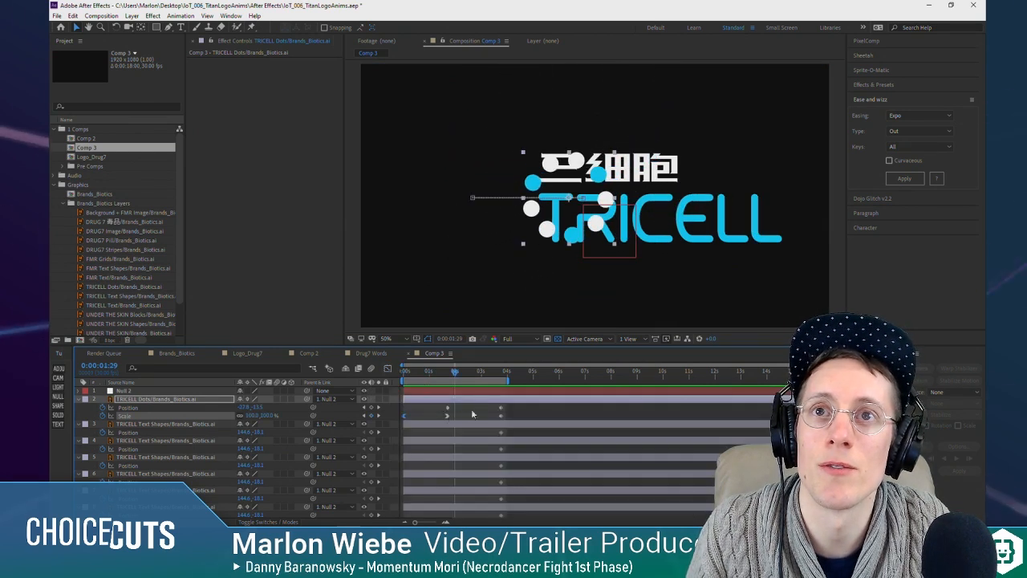
Step: Move the second TRICELL Dots Scale keyframe to just before the 1-second mark and preview the faster shrink
{"action": "left_click", "coordinate": [452, 414]}
{"action": "left_click", "coordinate": [449, 416]}
{"action": "left_click", "coordinate": [458, 413]}
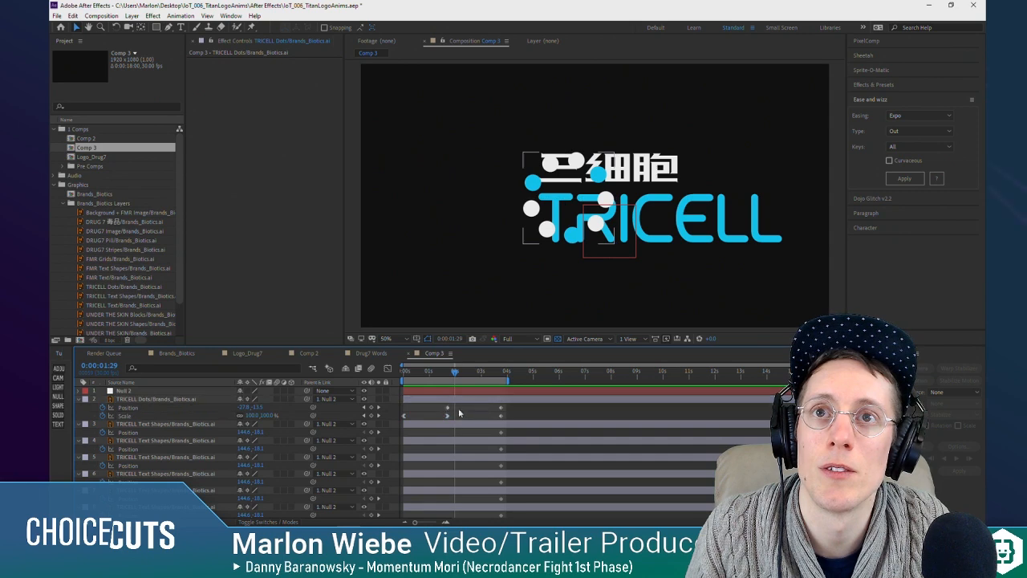
{"action": "left_click_drag", "start_coordinate": [448, 416], "coordinate": [427, 417]}
{"action": "left_click_drag", "start_coordinate": [420, 376], "coordinate": [368, 379]}
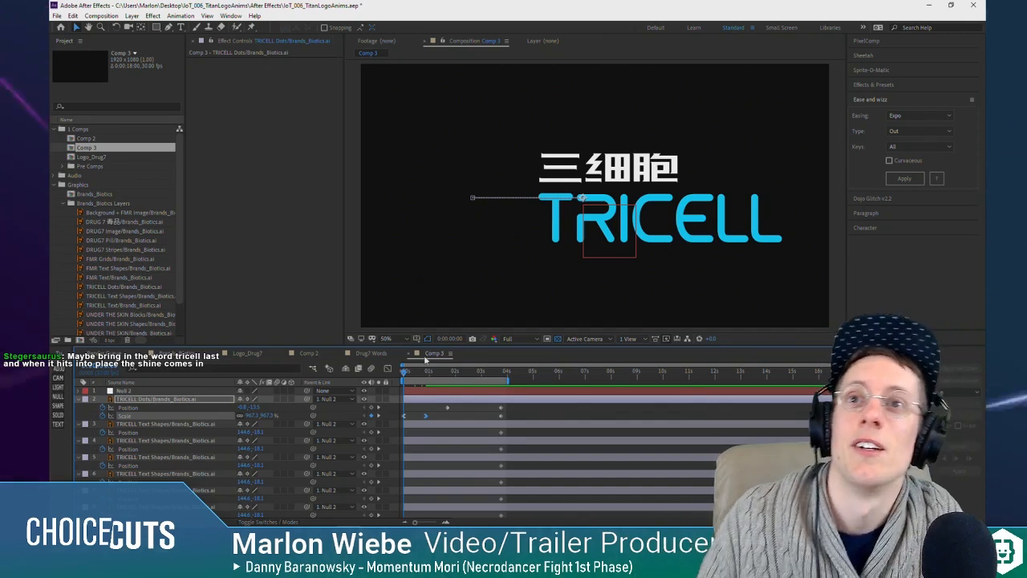
{"action": "key", "text": "space"}
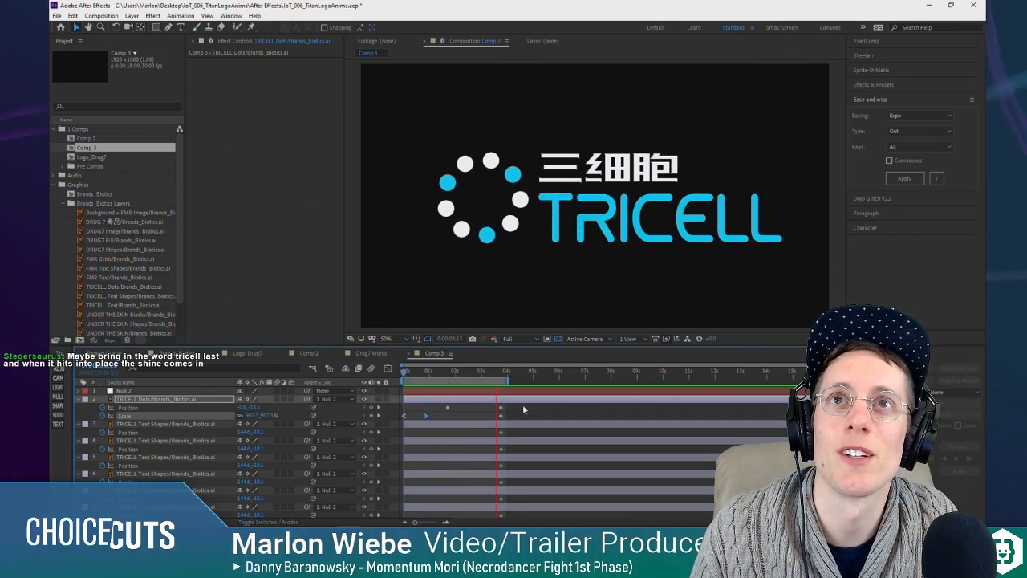
{"action": "key", "text": "space"}
{"action": "left_click", "coordinate": [440, 373]}
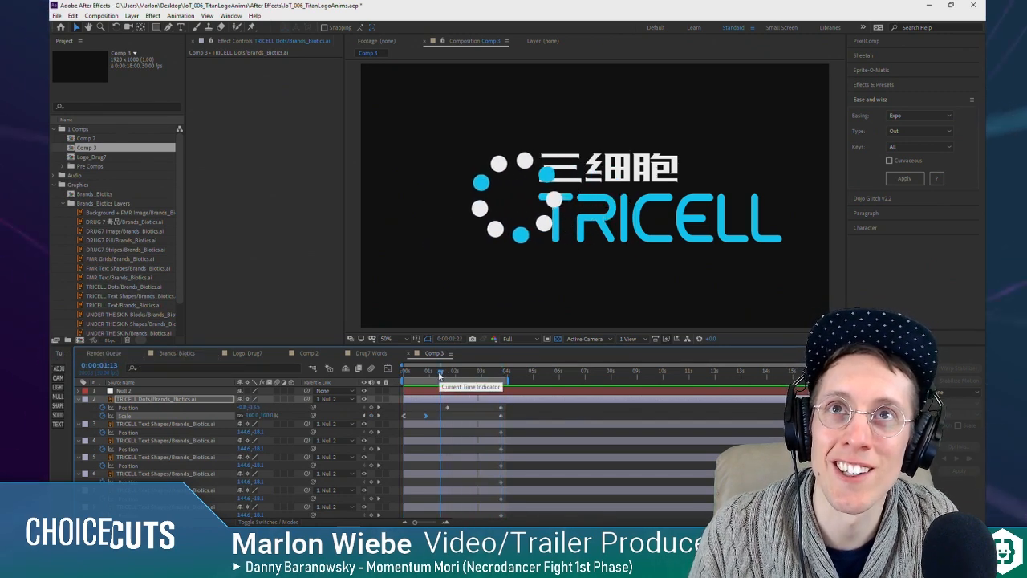
{"action": "key", "text": "space"}
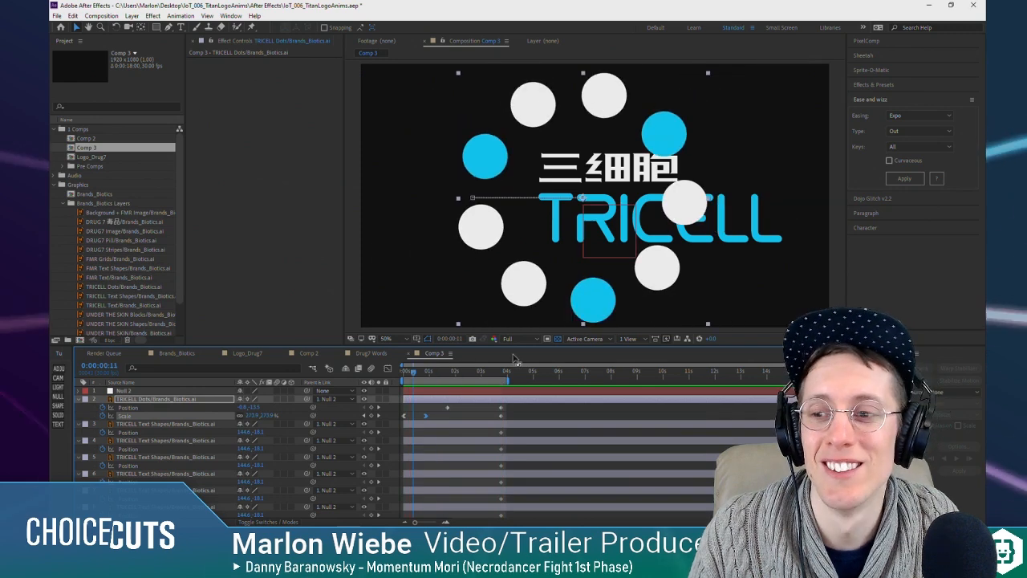
Step: Pull the last TRICELL Dots Position and Scale keyframes to 0:00:02:15, with the eased first Position keyframe at 0:00:01:18, and preview
{"action": "left_click_drag", "start_coordinate": [515, 406], "coordinate": [447, 410]}
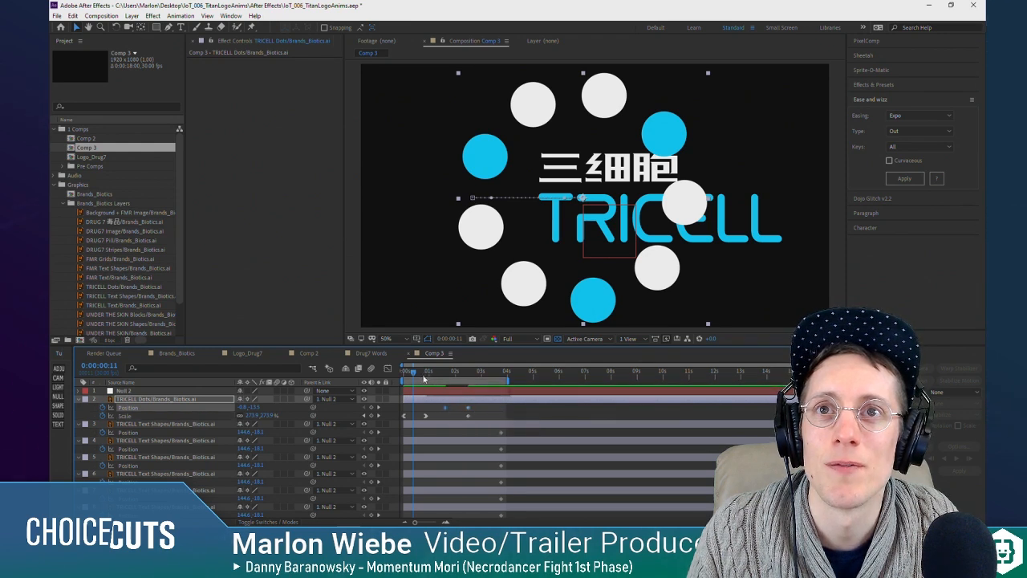
{"action": "key", "text": "space"}
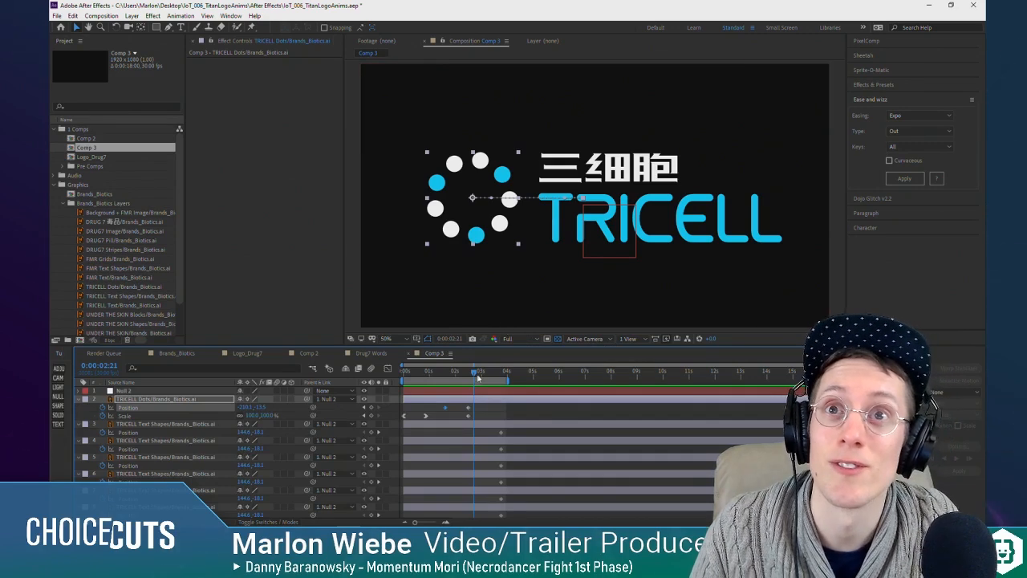
{"action": "left_click_drag", "start_coordinate": [474, 372], "coordinate": [388, 376]}
{"action": "key", "text": "space"}
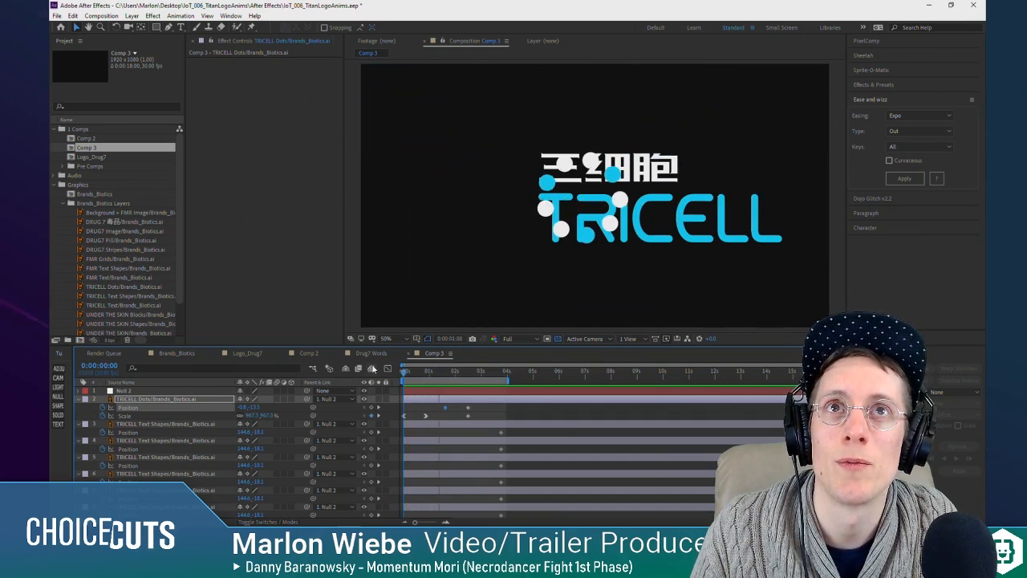
{"action": "key", "text": "space"}
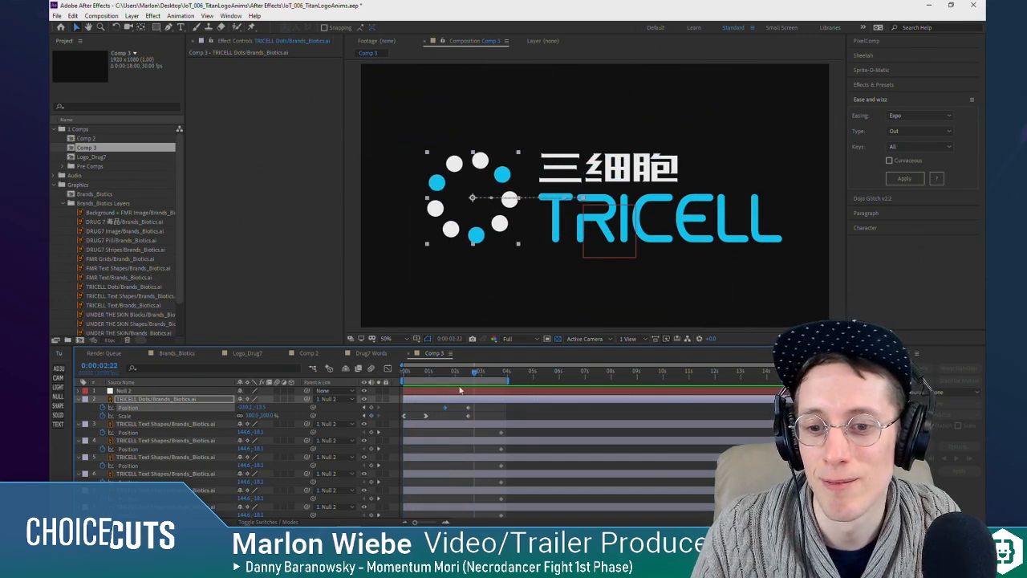
{"action": "left_click_drag", "start_coordinate": [455, 373], "coordinate": [396, 379]}
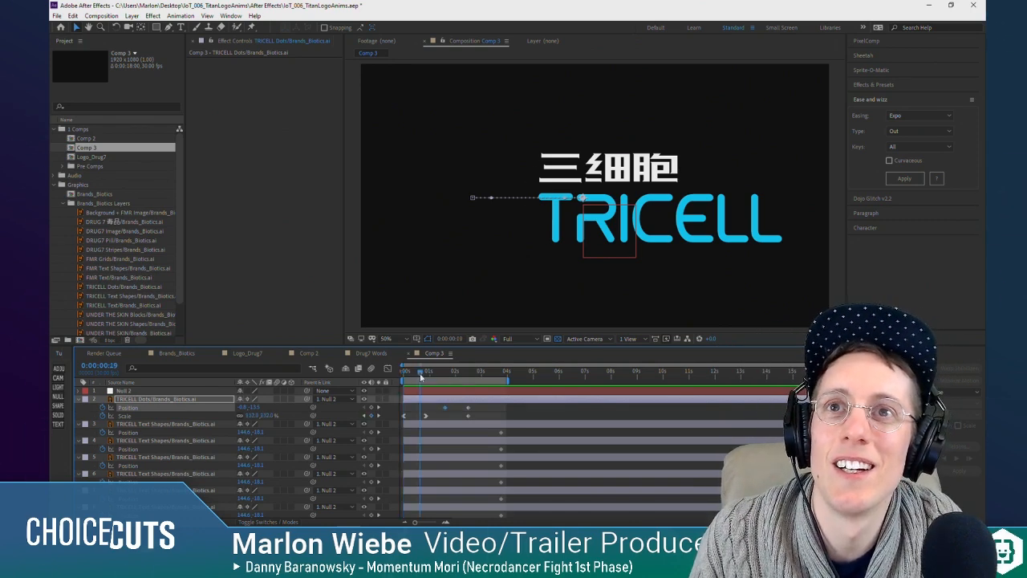
Step: Reveal only the Position, Scale and Rotation properties of the TRICELL Dots layer in the timeline
{"action": "left_click_drag", "start_coordinate": [420, 377], "coordinate": [443, 377]}
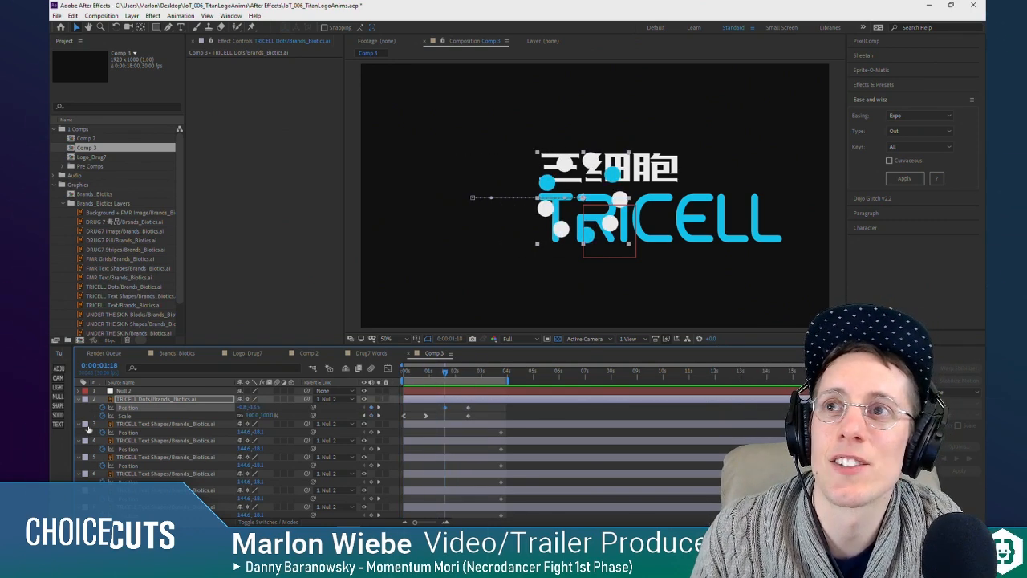
{"action": "key", "text": "shift+r"}
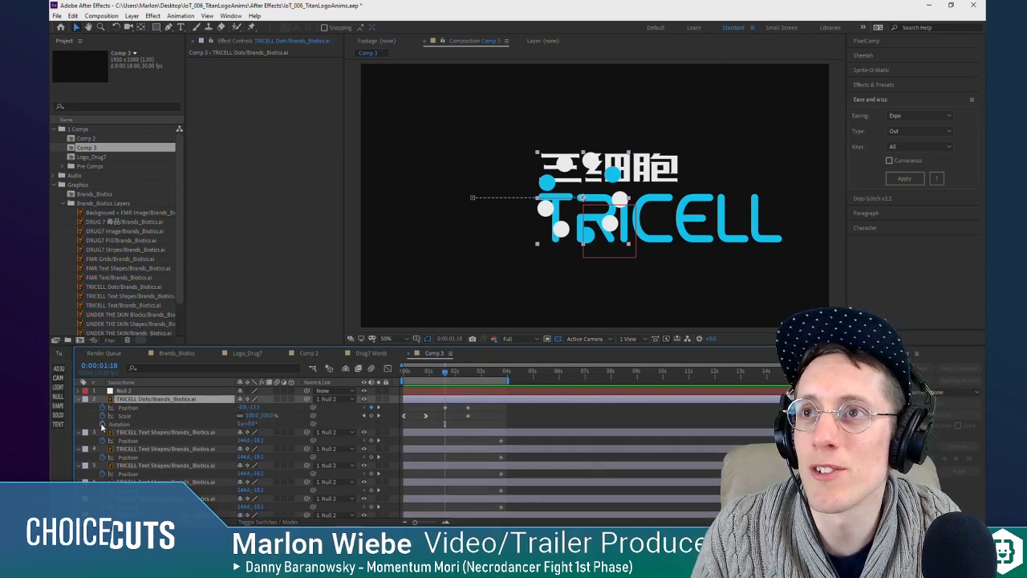
{"action": "key", "text": "u"}
{"action": "left_click", "coordinate": [145, 409]}
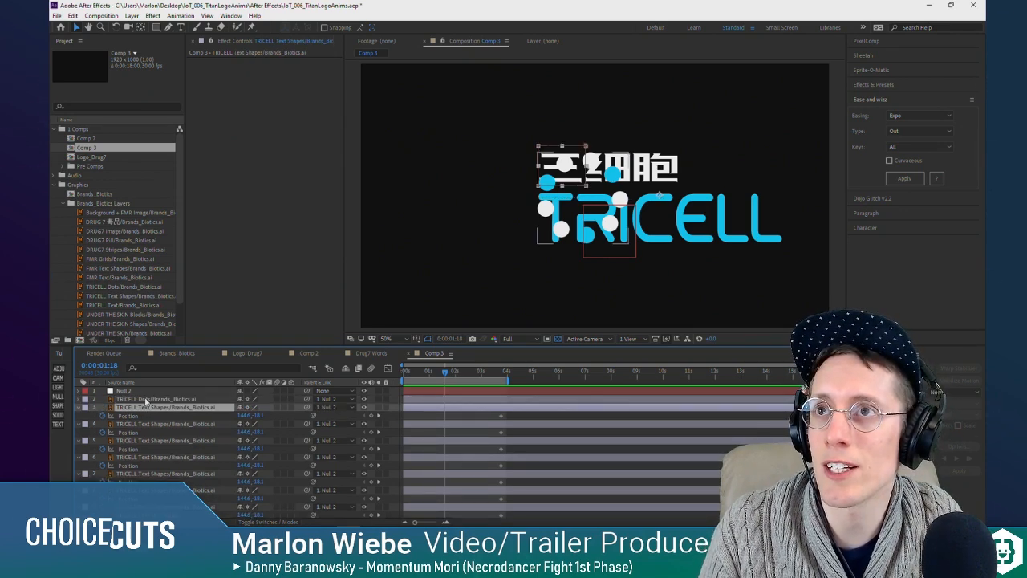
{"action": "left_click", "coordinate": [148, 401]}
{"action": "key", "text": "p"}
{"action": "key", "text": "["}
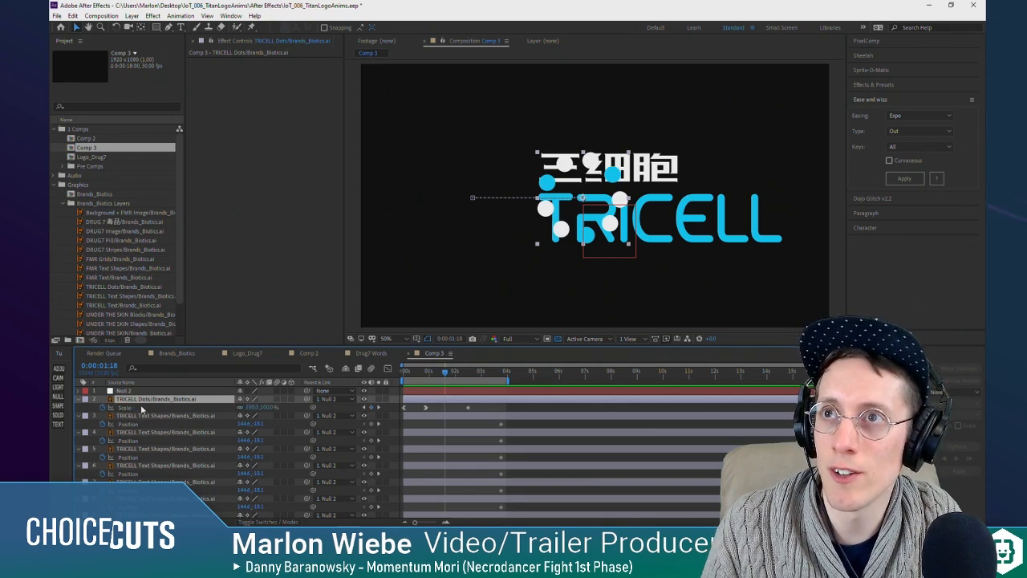
{"action": "key", "text": "p"}
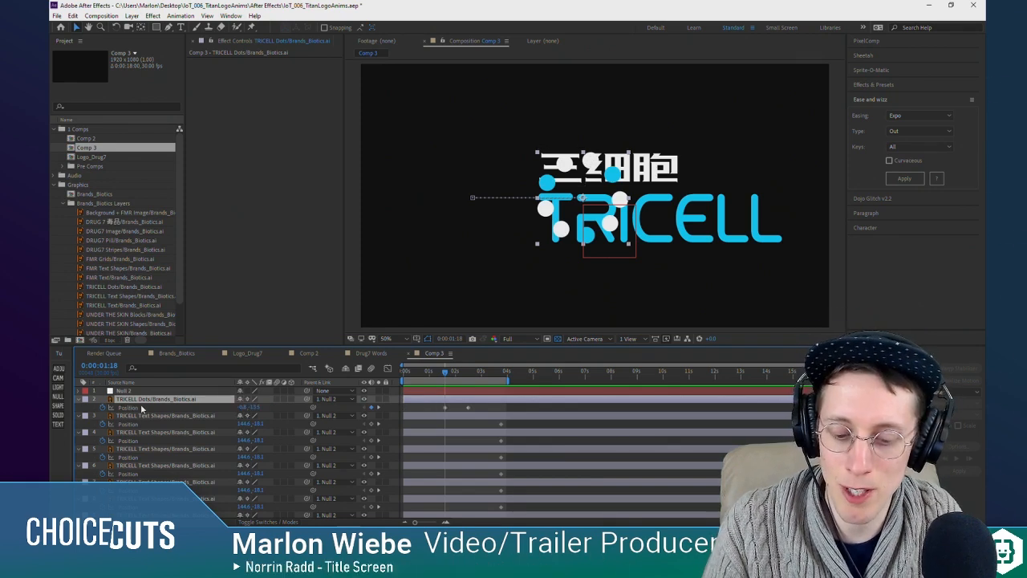
{"action": "key", "text": "shift+s"}
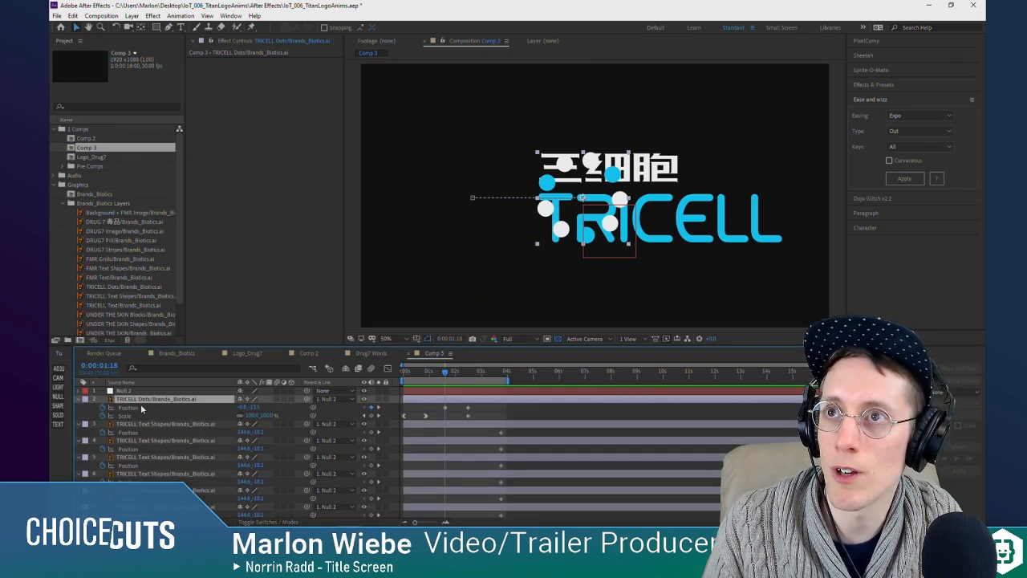
{"action": "key", "text": "shift+r"}
Step: Add a 0° Rotation keyframe to the TRICELL Dots layer at 0:00:02:15, preview the motion, and move the keyframe to 0:00:01:18
{"action": "key", "text": "k"}
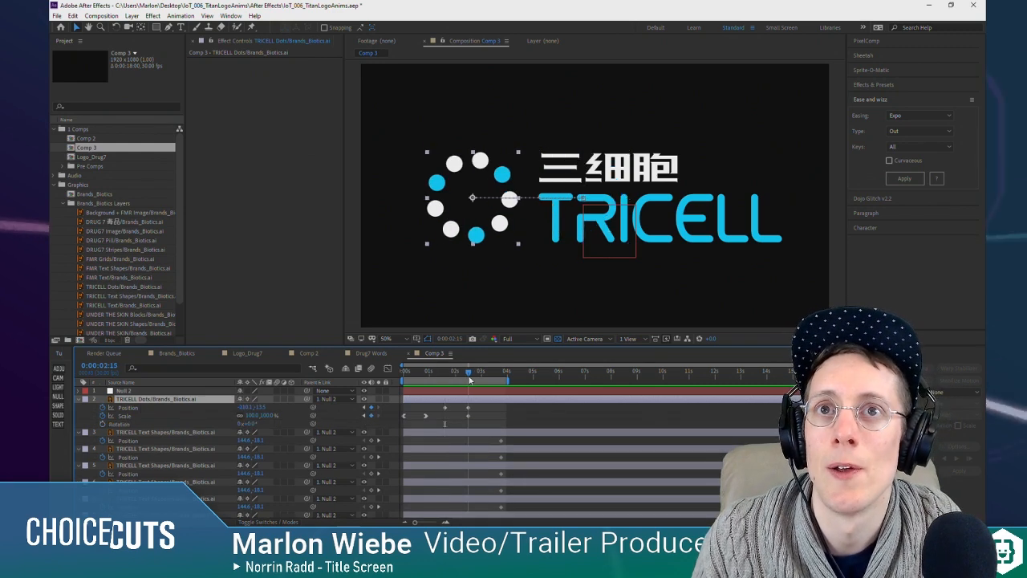
{"action": "left_click", "coordinate": [101, 425]}
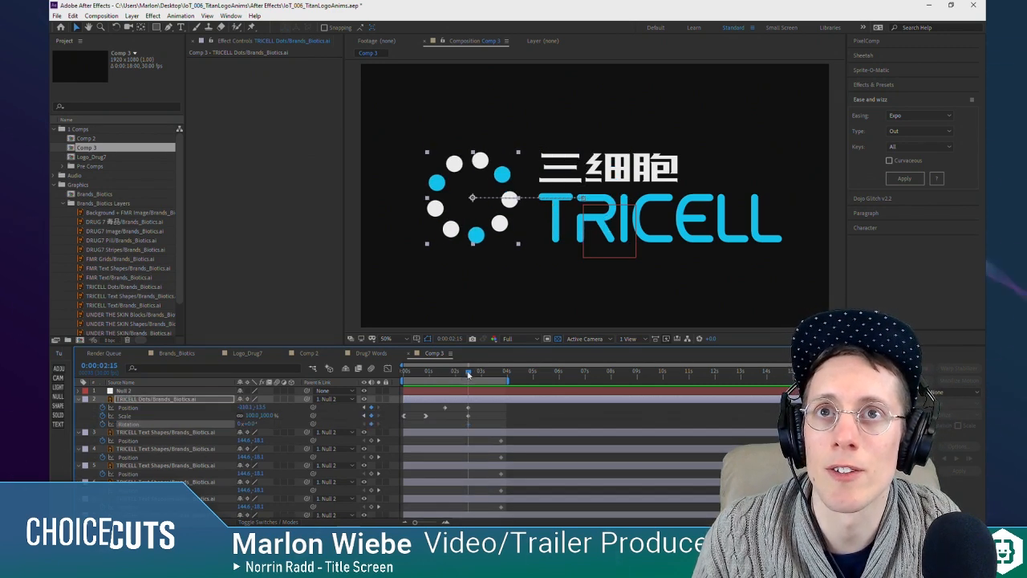
{"action": "left_click_drag", "start_coordinate": [468, 375], "coordinate": [445, 377]}
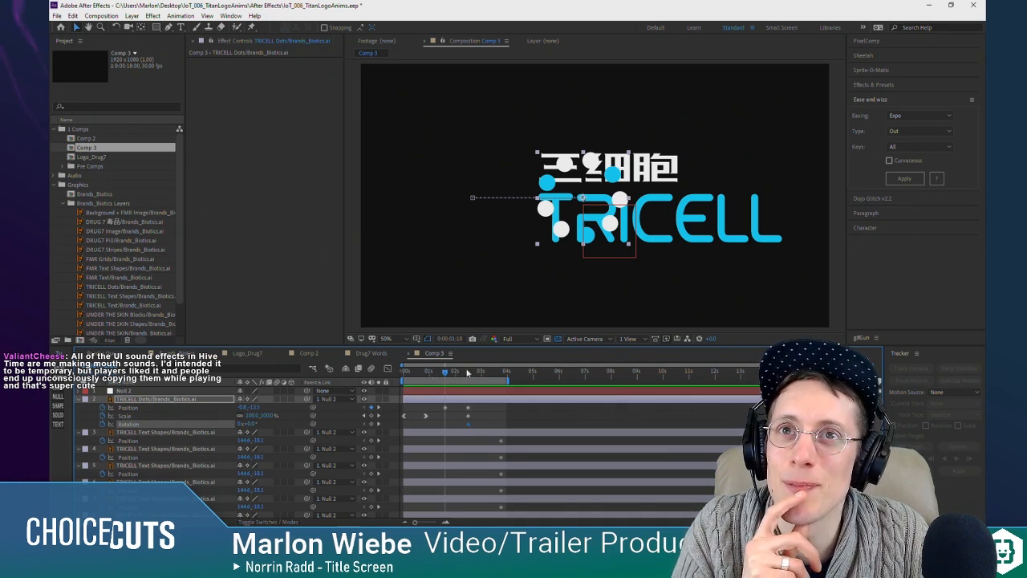
{"action": "left_click", "coordinate": [468, 371]}
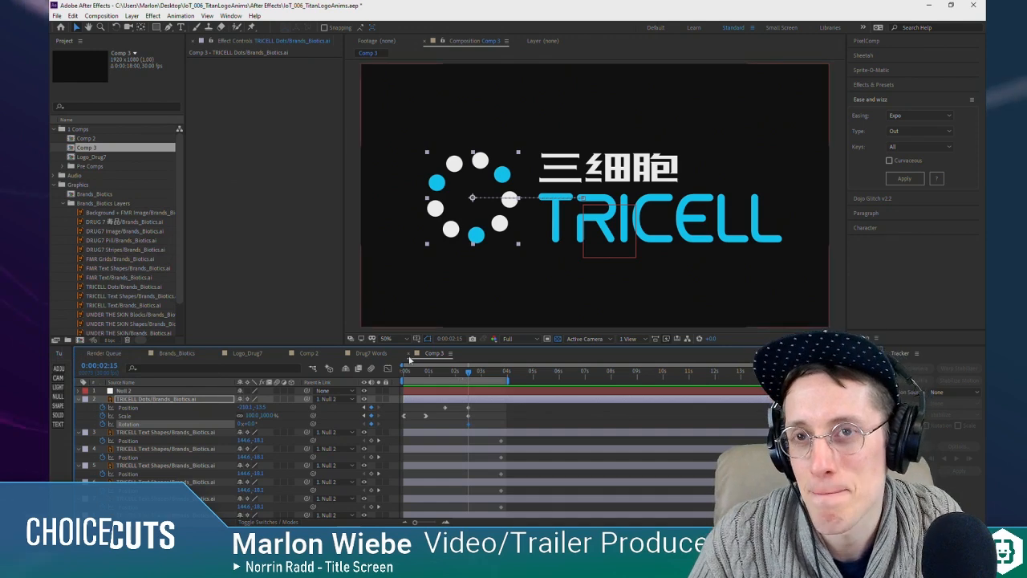
{"action": "left_click_drag", "start_coordinate": [468, 371], "coordinate": [430, 378]}
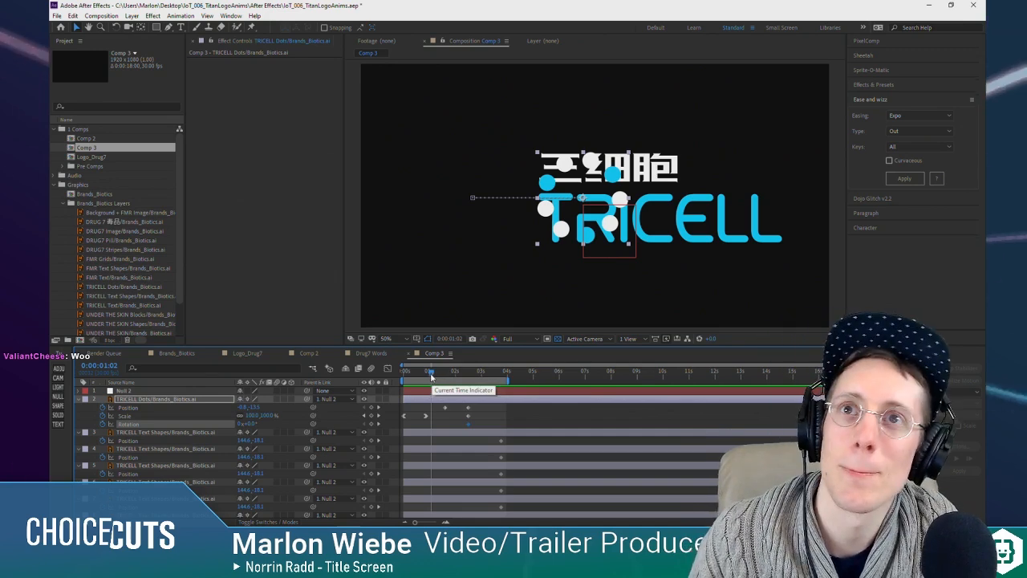
{"action": "left_click_drag", "start_coordinate": [432, 377], "coordinate": [390, 371]}
{"action": "key", "text": "space"}
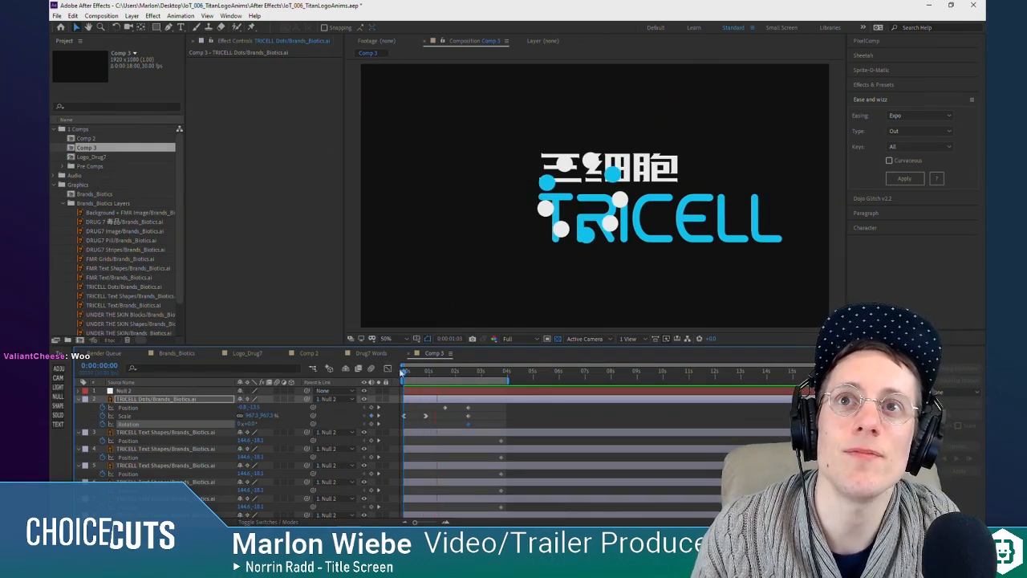
{"action": "left_click", "coordinate": [445, 377]}
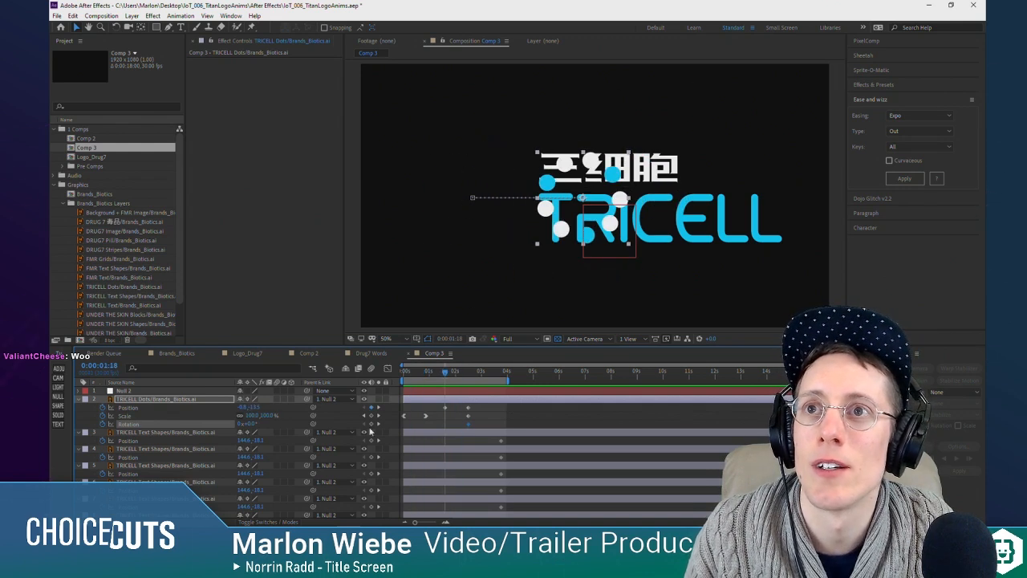
{"action": "left_click_drag", "start_coordinate": [468, 426], "coordinate": [445, 424]}
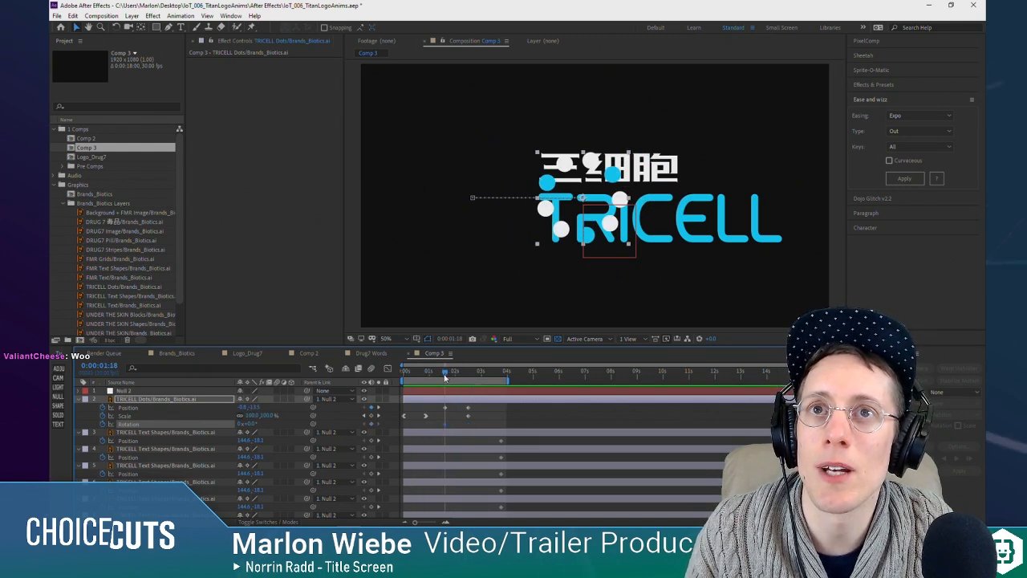
Step: Keyframe the TRICELL Dots Rotation at 2 full revolutions at the composition start
{"action": "left_click_drag", "start_coordinate": [445, 375], "coordinate": [363, 390]}
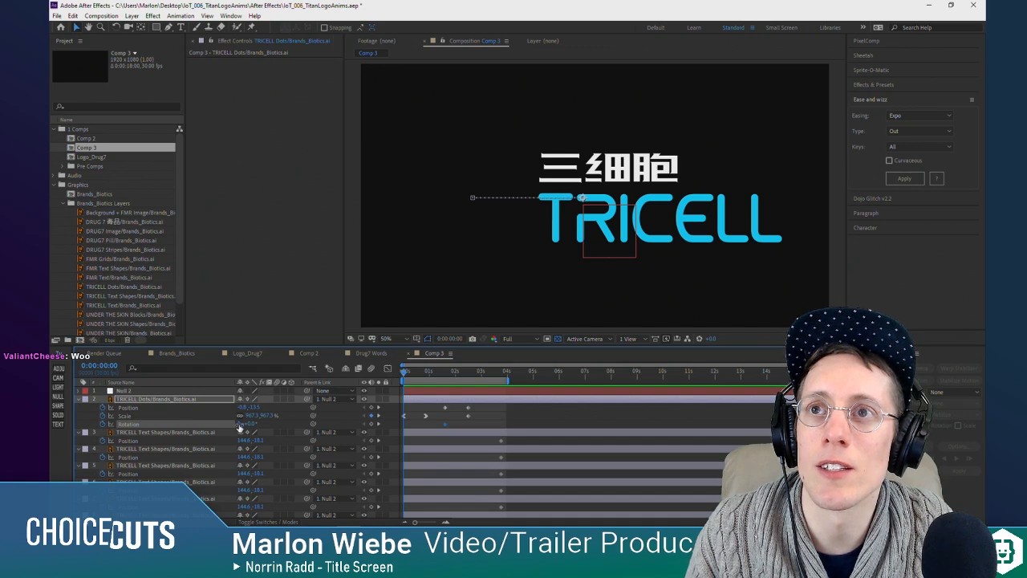
{"action": "type", "text": "2"}
{"action": "key", "text": "Return"}
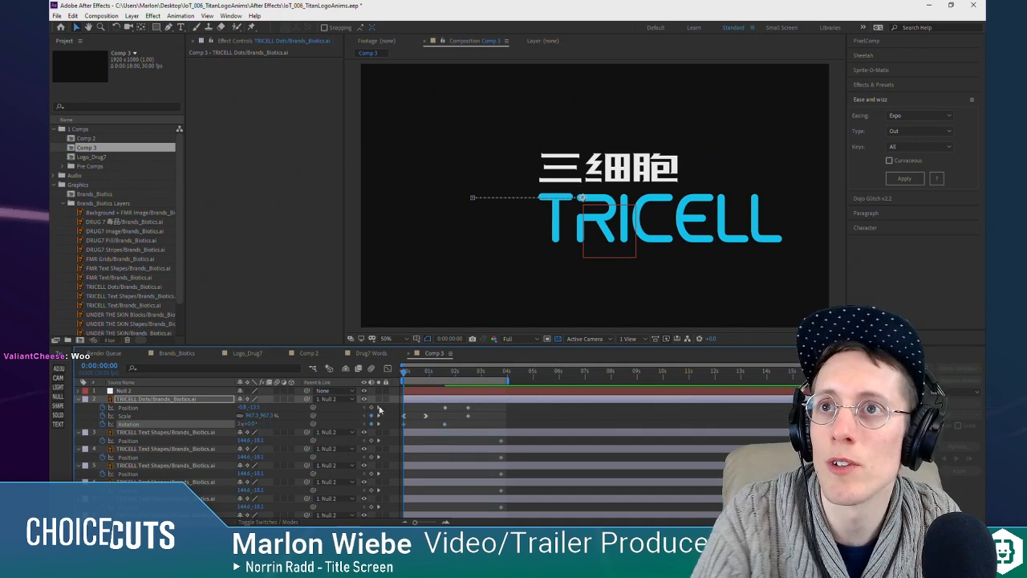
Step: Ease the TRICELL Dots Rotation keyframes, shaping the curve into a steep start with a long ease-out at 0:00:01:18, and preview
{"action": "left_click_drag", "start_coordinate": [407, 374], "coordinate": [444, 377]}
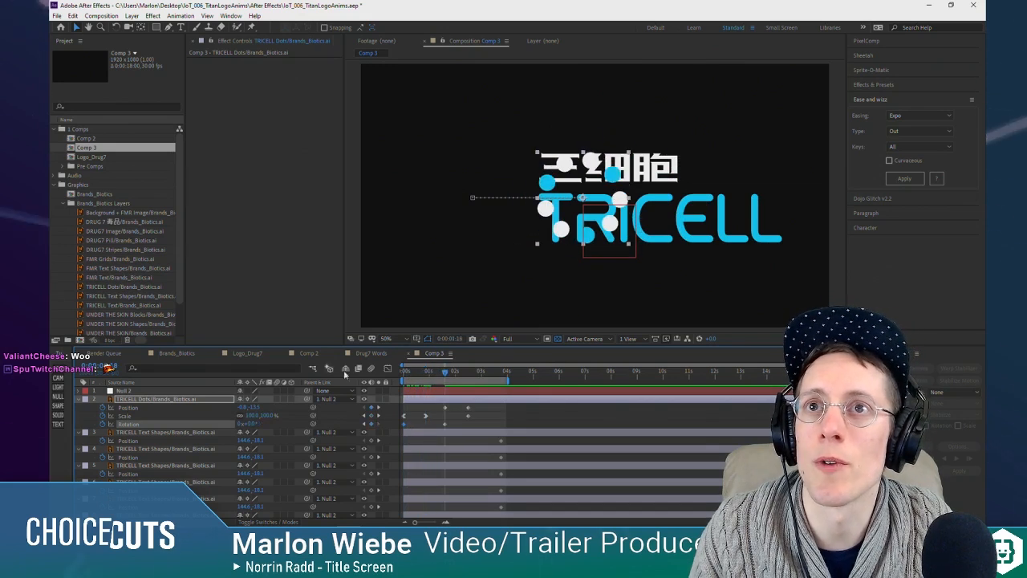
{"action": "left_click", "coordinate": [388, 368]}
{"action": "left_click", "coordinate": [446, 494]}
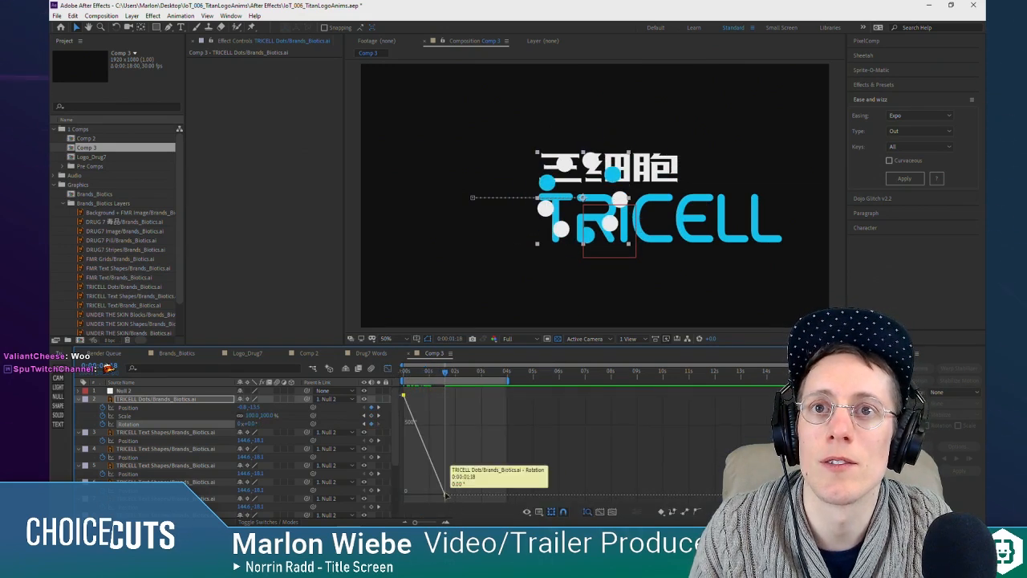
{"action": "left_click", "coordinate": [710, 512]}
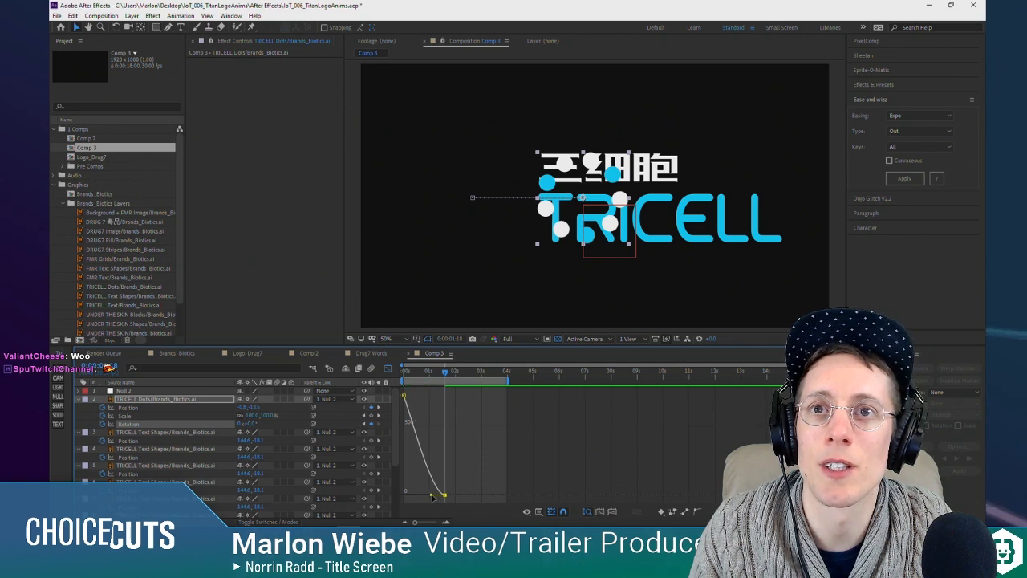
{"action": "left_click_drag", "start_coordinate": [435, 499], "coordinate": [411, 496]}
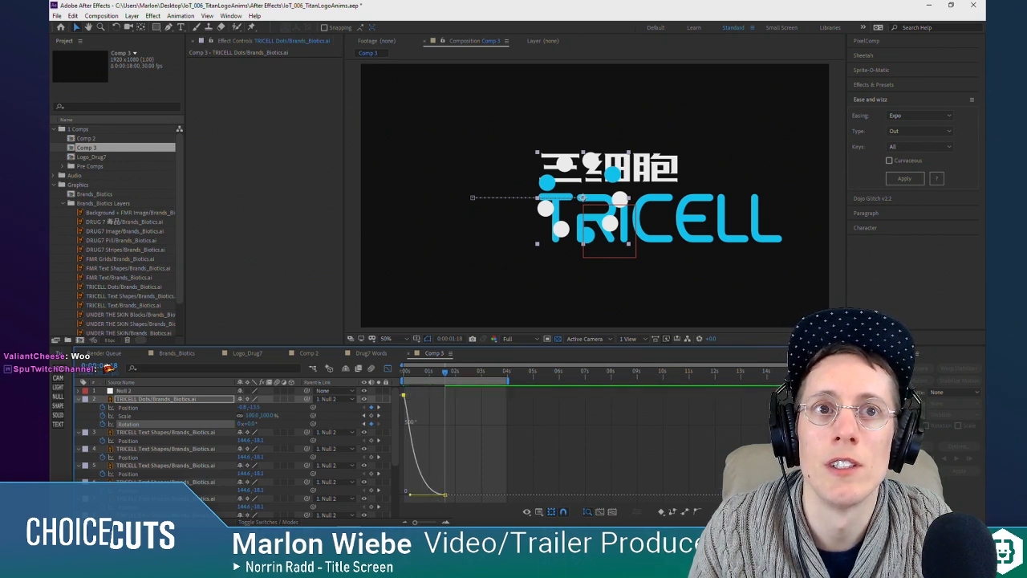
{"action": "left_click_drag", "start_coordinate": [416, 396], "coordinate": [404, 431]}
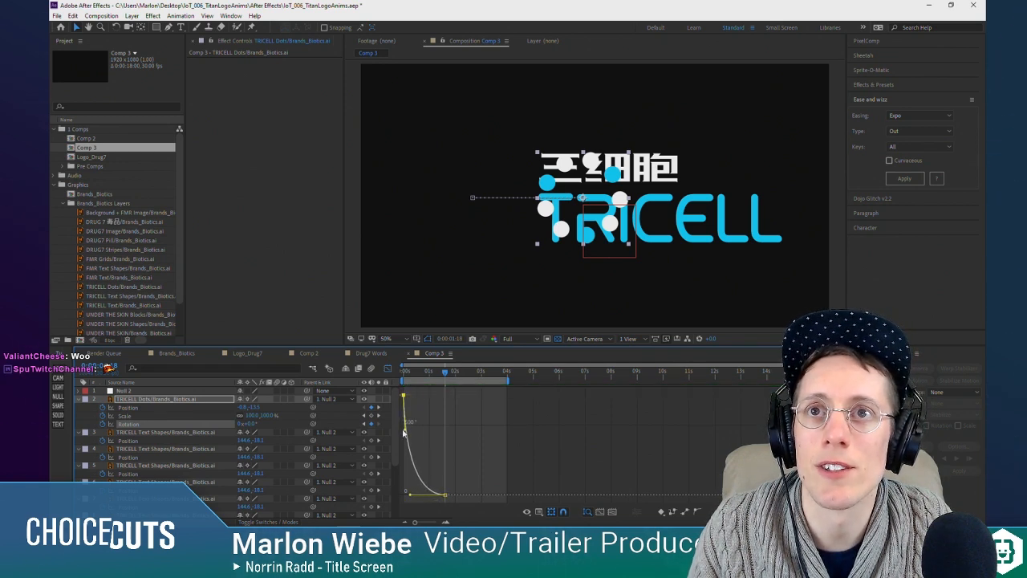
{"action": "mouse_move", "coordinate": [411, 372]}
{"action": "left_mouse_down"}
{"action": "mouse_move", "coordinate": [403, 375]}
{"action": "mouse_move", "coordinate": [432, 386]}
{"action": "mouse_move", "coordinate": [406, 385]}
{"action": "left_mouse_up"}
{"action": "left_click", "coordinate": [388, 369]}
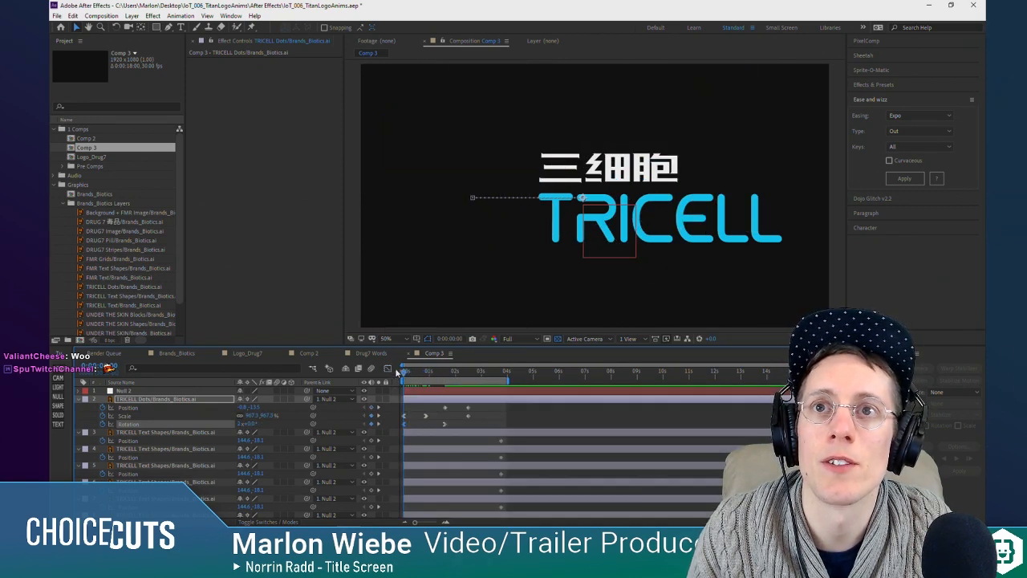
{"action": "key", "text": "space"}
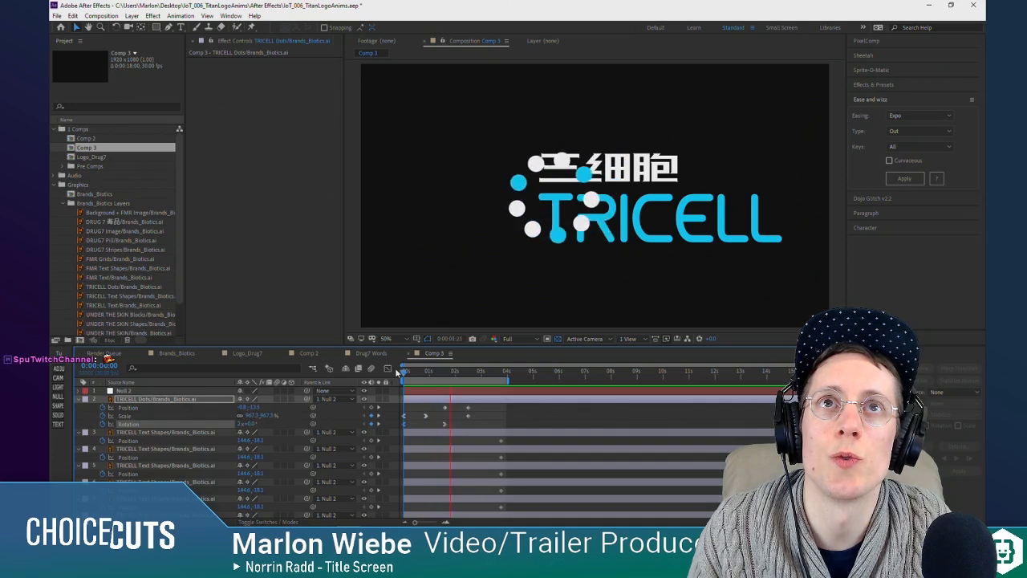
{"action": "key", "text": "space"}
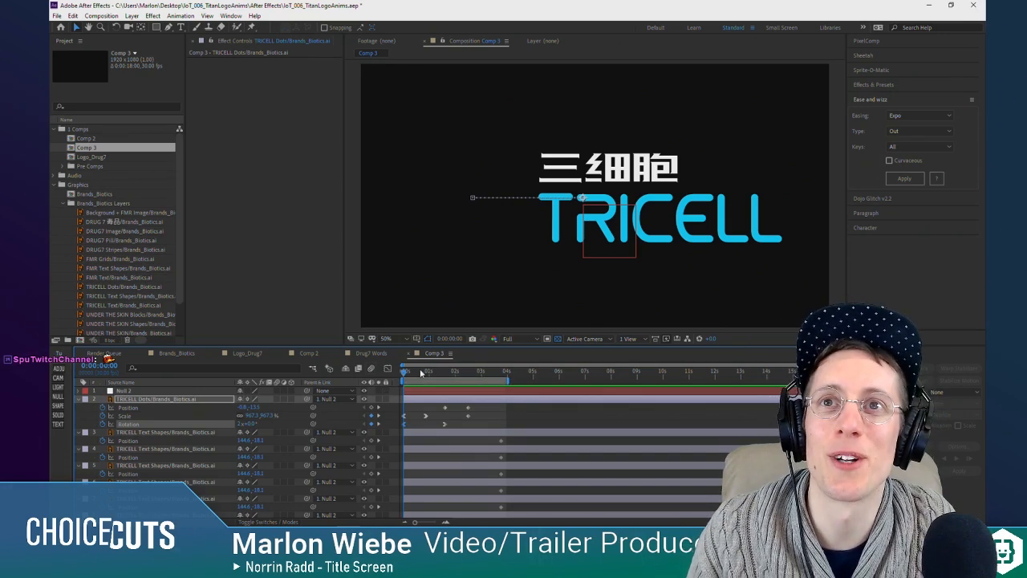
Step: Set the TRICELL Dots Rotation to 1 revolution at the composition start and preview the slower spin
{"action": "key", "text": "space"}
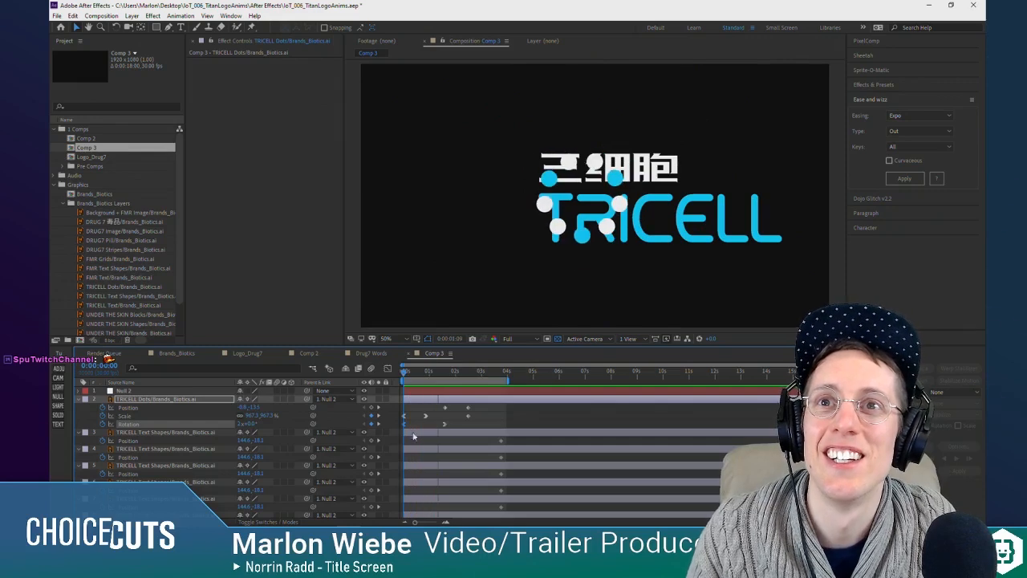
{"action": "key", "text": "space"}
{"action": "key", "text": "Home"}
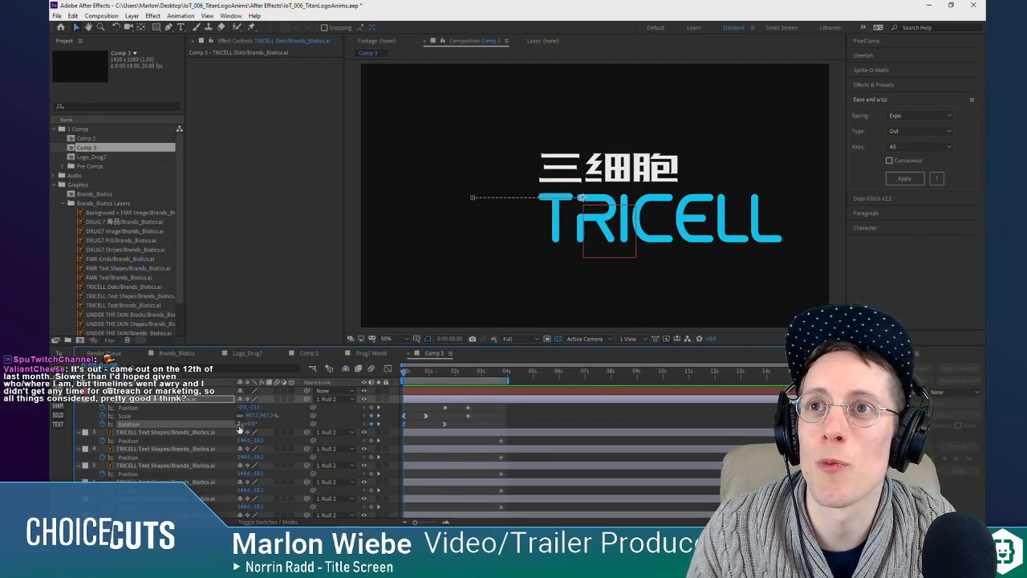
{"action": "left_click", "coordinate": [239, 425]}
{"action": "type", "text": "1"}
{"action": "key", "text": "Return"}
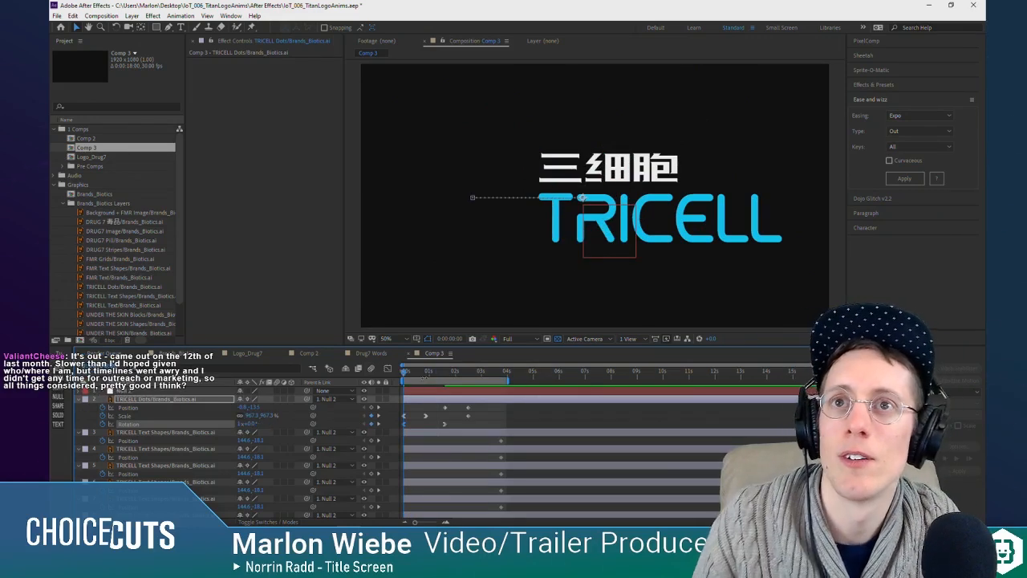
{"action": "key", "text": "space"}
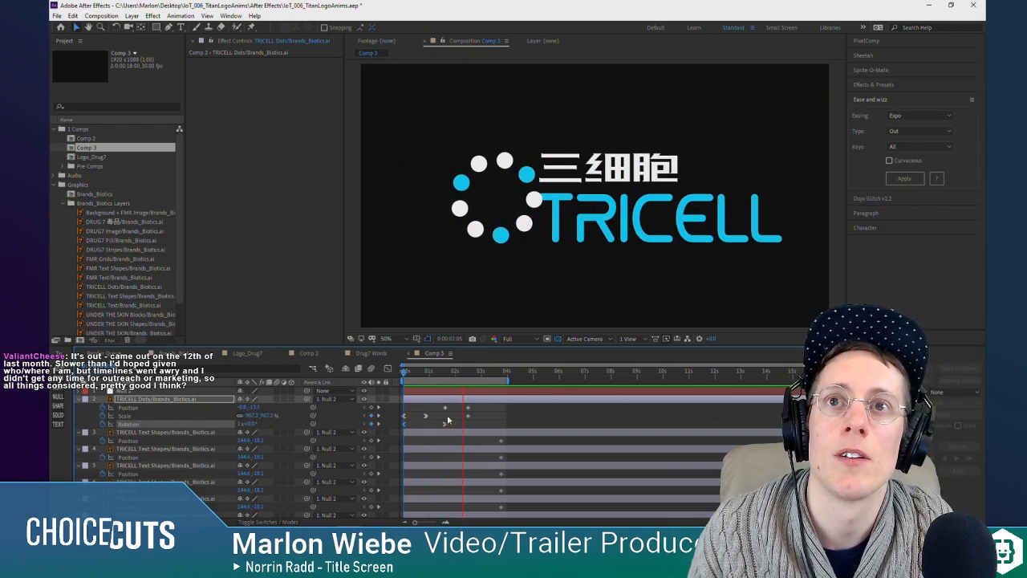
{"action": "key", "text": "space"}
{"action": "left_click_drag", "start_coordinate": [426, 373], "coordinate": [401, 372]}
{"action": "key", "text": "space"}
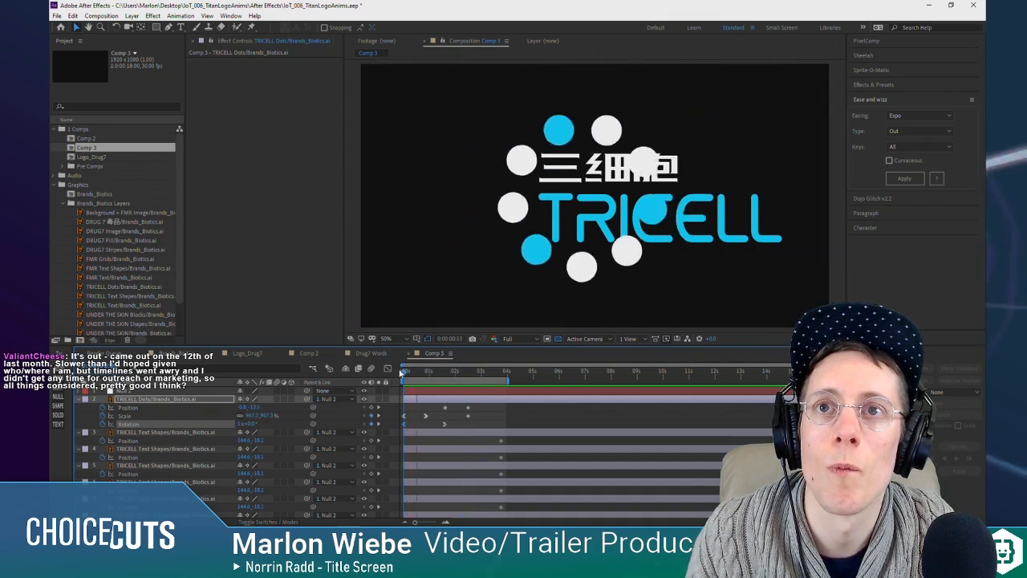
{"action": "key", "text": "space"}
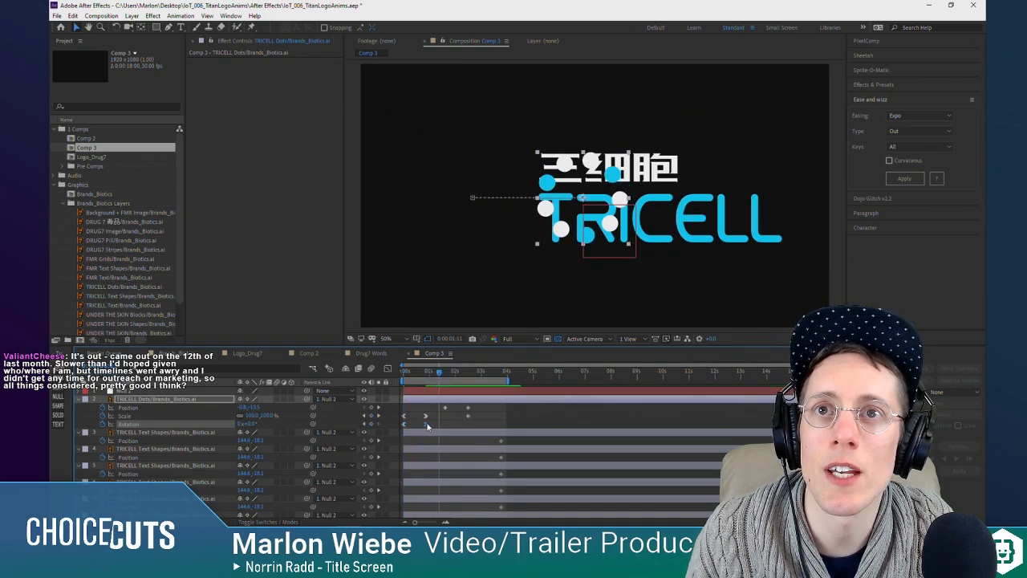
Step: Align the last Rotation keyframe of TRICELL Dots with the second Scale keyframe, move both to 0:00:01:07, and preview
{"action": "left_click_drag", "start_coordinate": [430, 373], "coordinate": [398, 377]}
{"action": "key", "text": "space"}
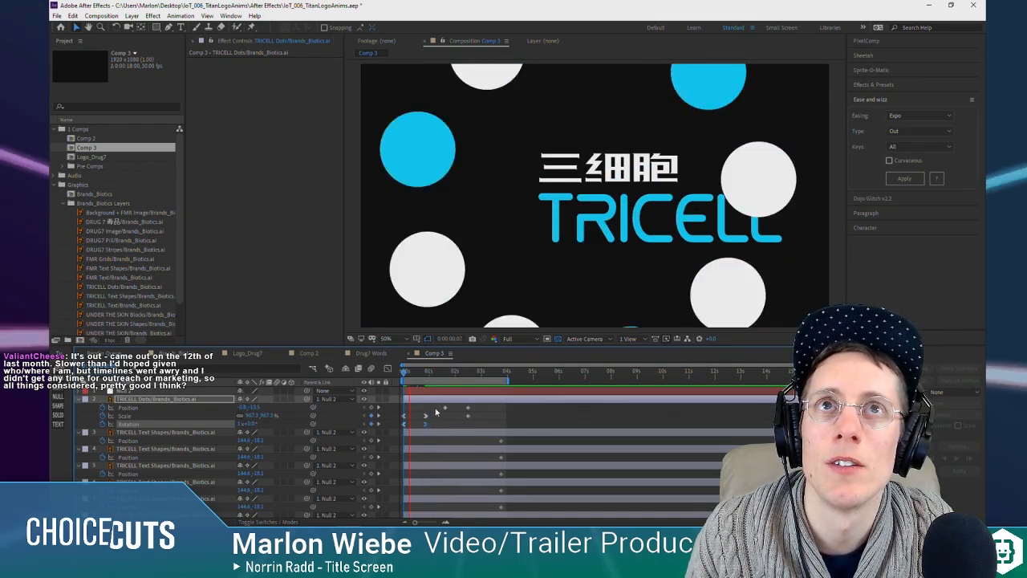
{"action": "key", "text": "space"}
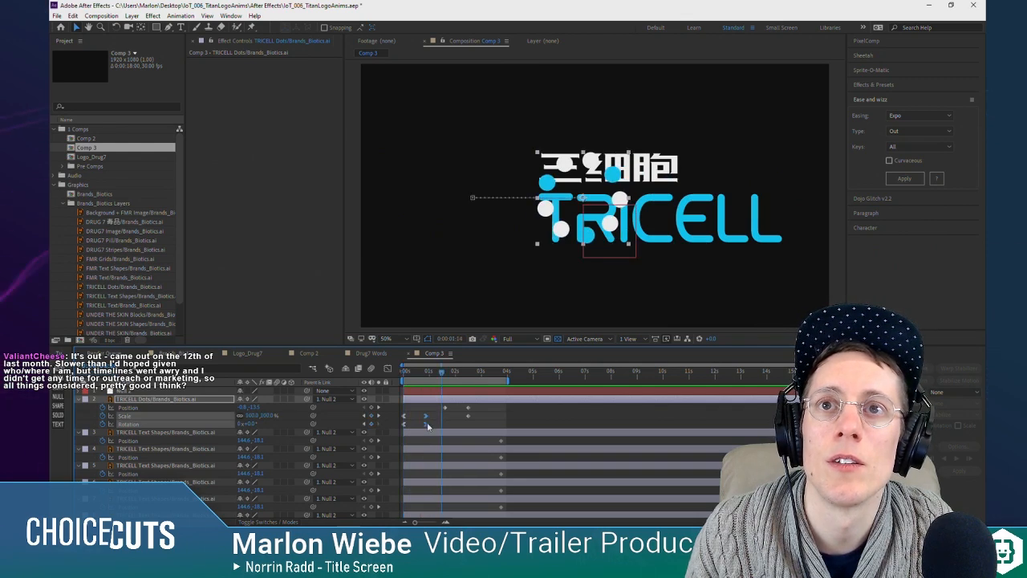
{"action": "left_click_drag", "start_coordinate": [439, 371], "coordinate": [401, 374]}
{"action": "key", "text": "space"}
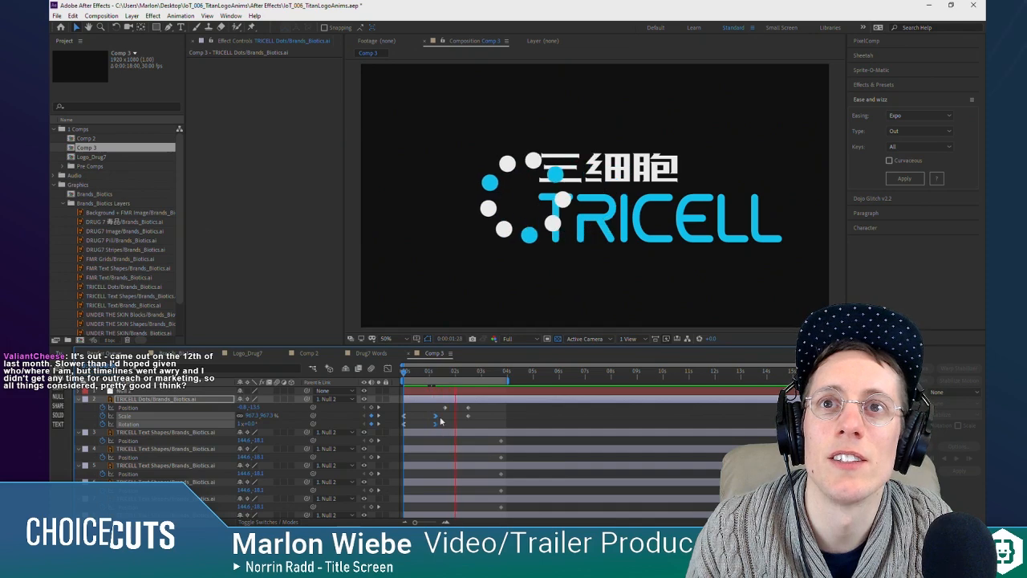
{"action": "key", "text": "space"}
Step: Set the TRICELL Dots Rotation to 0 revolutions plus 180° at the composition start
{"action": "double_click", "coordinate": [364, 425]}
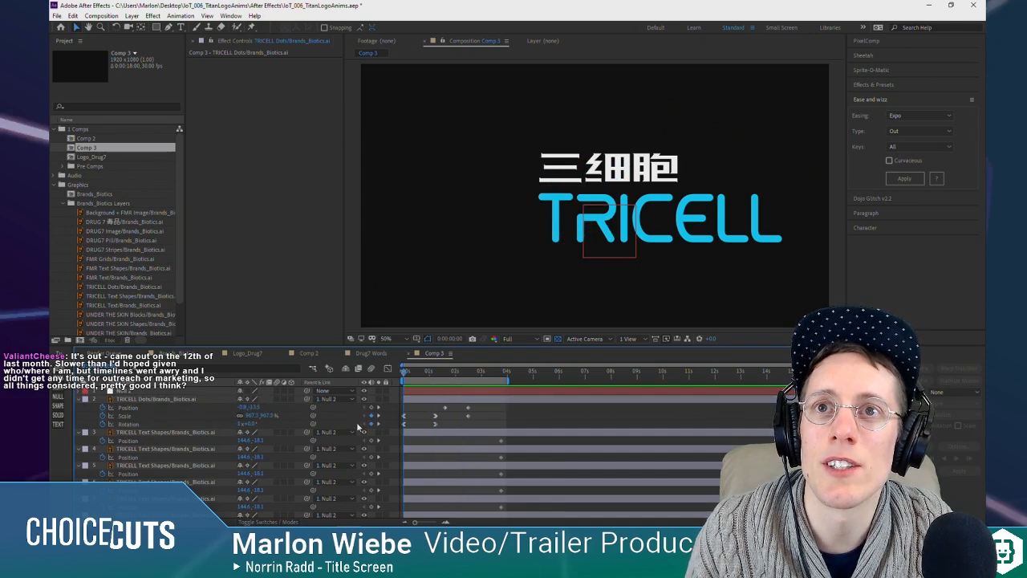
{"action": "left_click", "coordinate": [241, 424]}
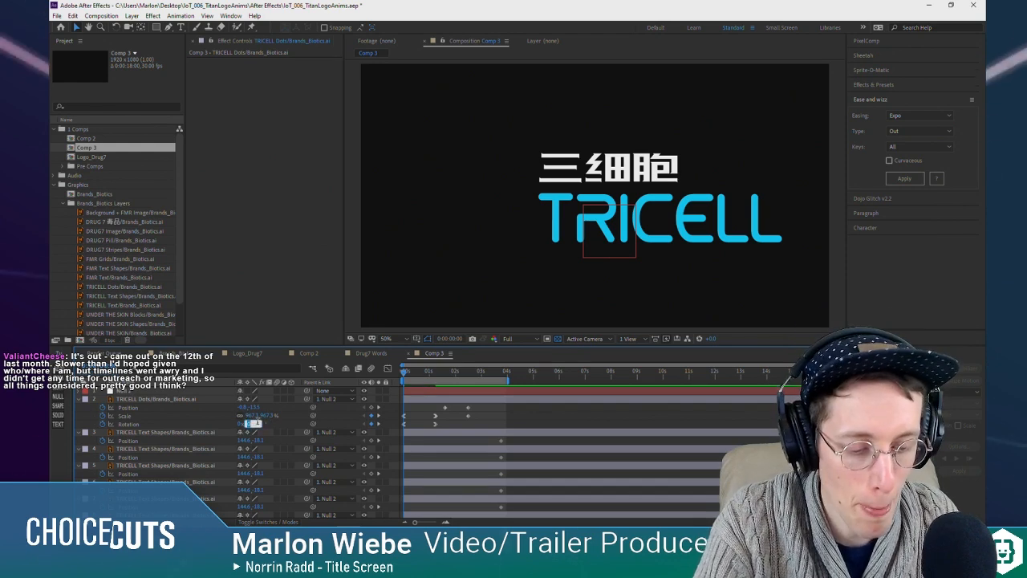
{"action": "left_click", "coordinate": [268, 425]}
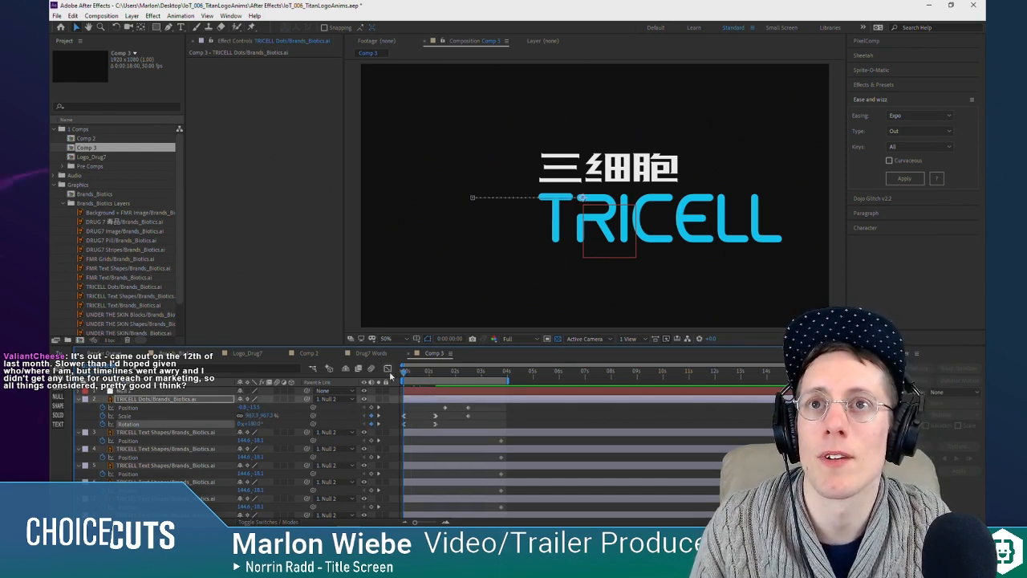
Step: Play and scrub the TRICELL Dots animation from the composition start to examine the half-turn spin
{"action": "key", "text": "space"}
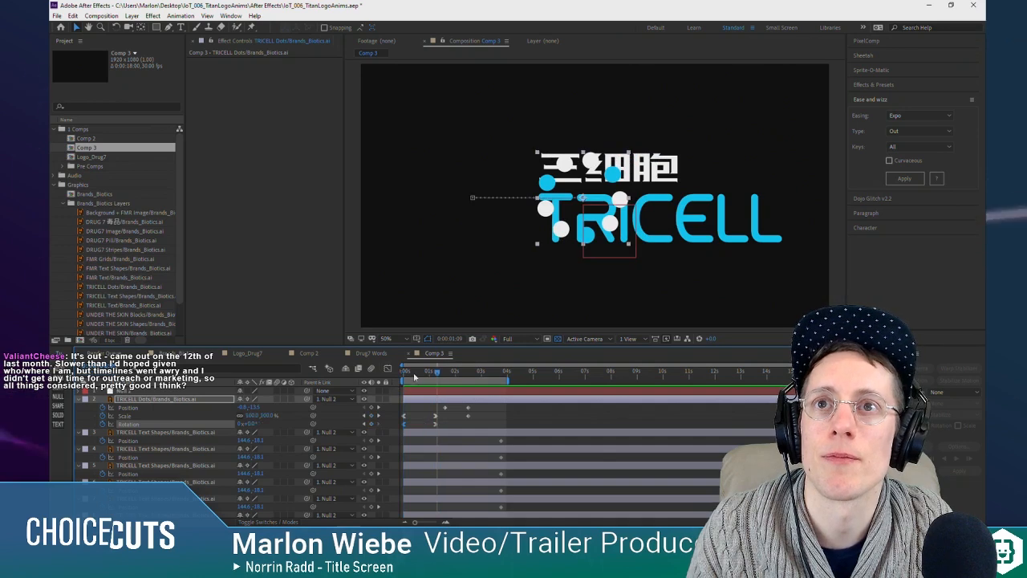
{"action": "mouse_move", "coordinate": [414, 377]}
{"action": "left_mouse_down"}
{"action": "mouse_move", "coordinate": [393, 375]}
{"action": "mouse_move", "coordinate": [421, 376]}
{"action": "left_mouse_up"}
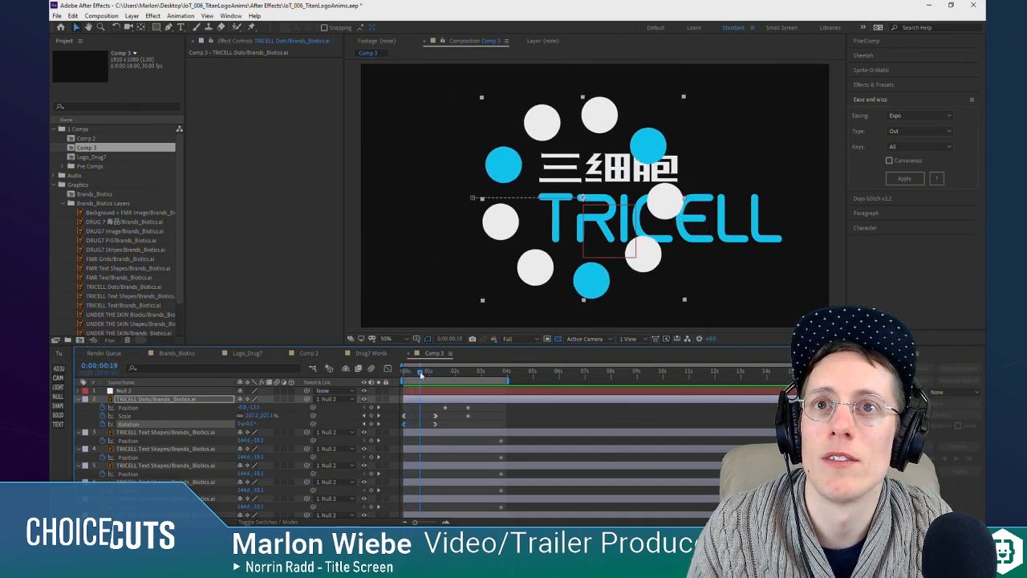
{"action": "key", "text": "space"}
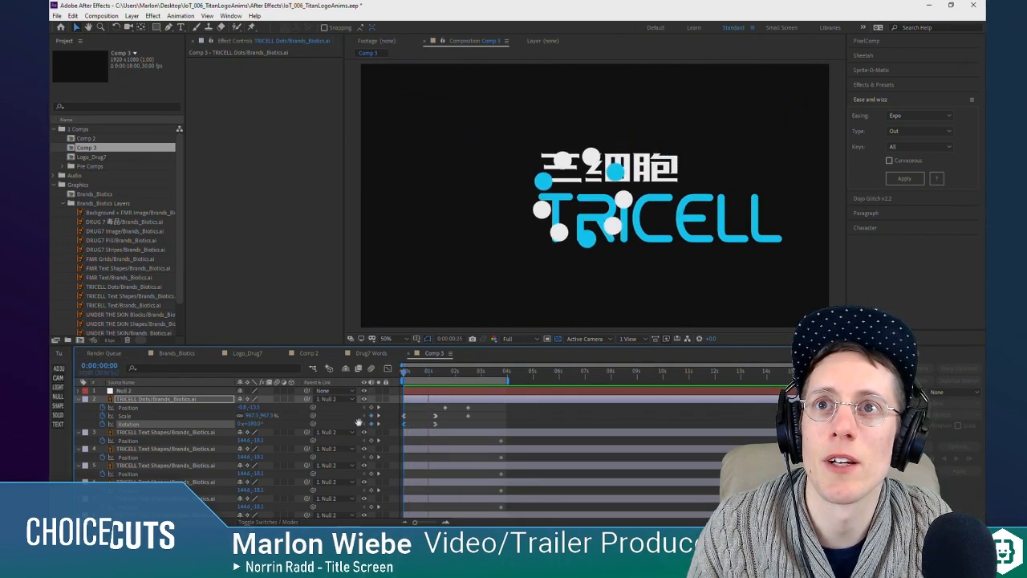
{"action": "key", "text": "space"}
{"action": "key", "text": "Home"}
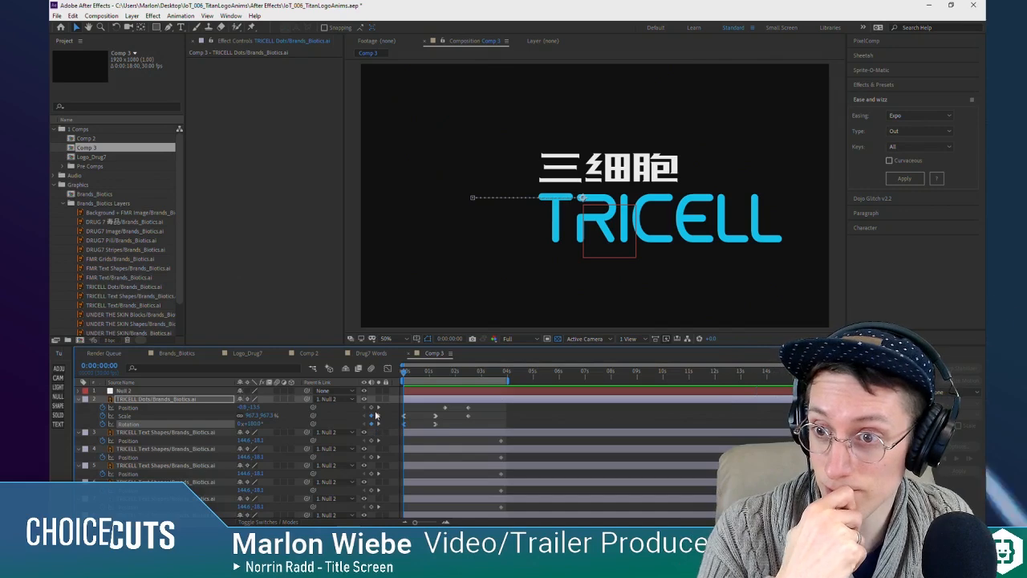
{"action": "left_click_drag", "start_coordinate": [410, 376], "coordinate": [393, 384]}
{"action": "key", "text": "space"}
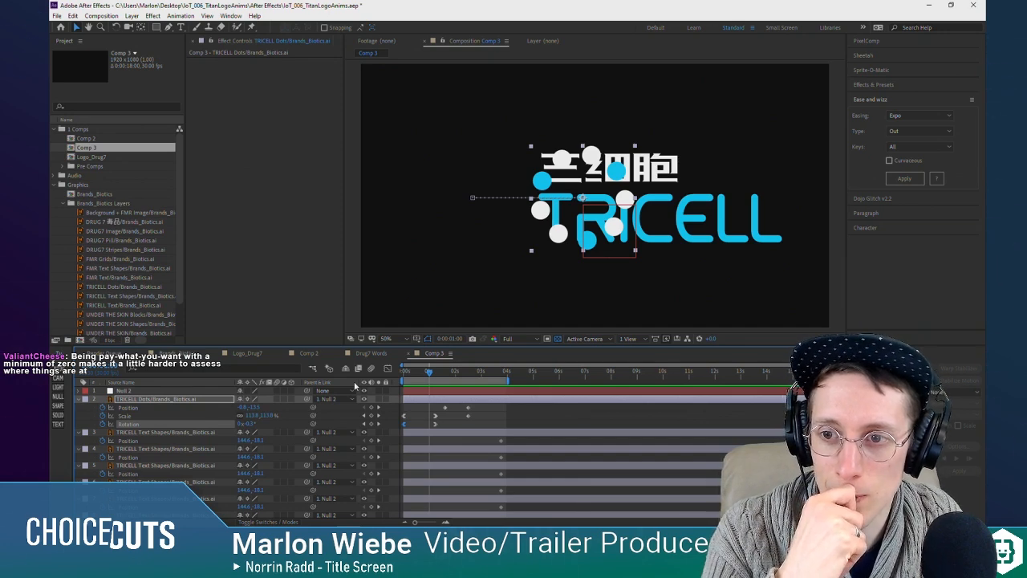
{"action": "key", "text": "space"}
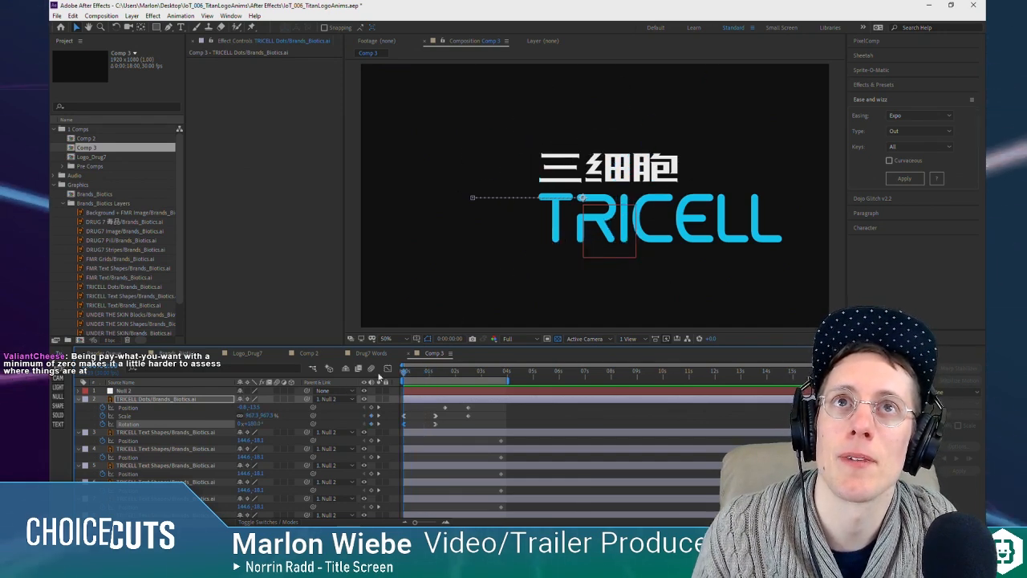
{"action": "key", "text": "space"}
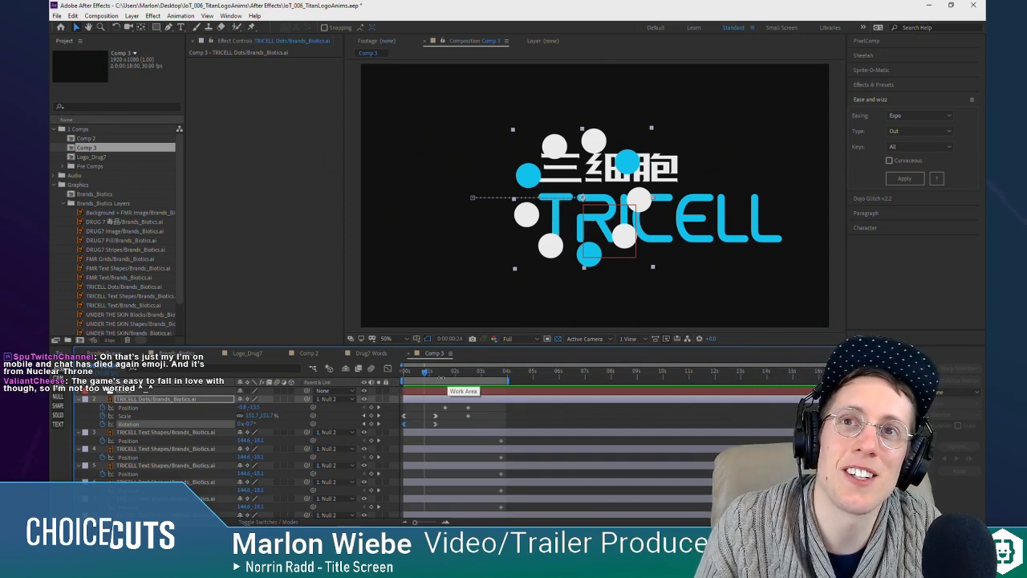
{"action": "left_click_drag", "start_coordinate": [425, 372], "coordinate": [386, 370]}
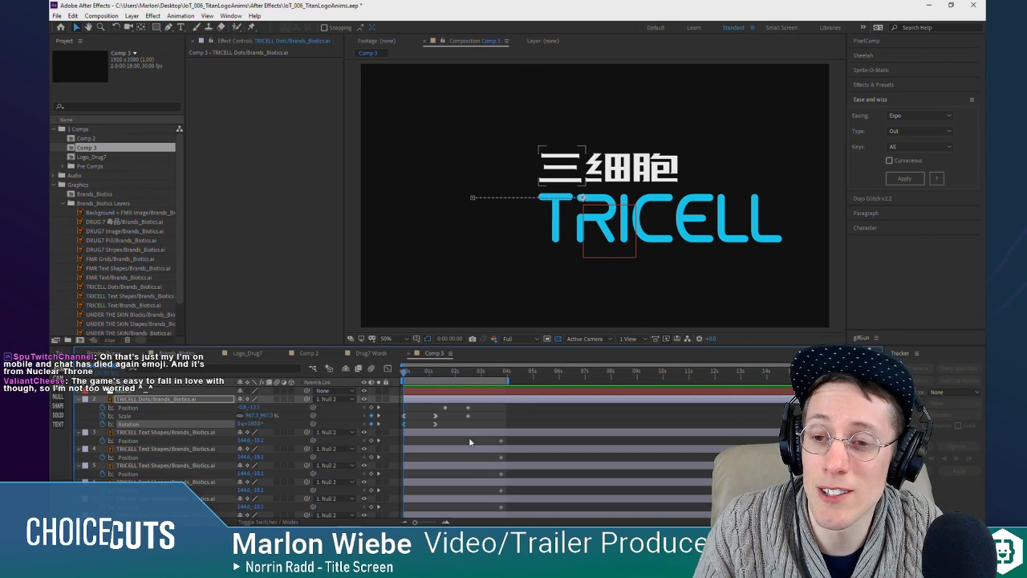
Step: Soften the start of the TRICELL Dots Rotation curve by adjusting the first keyframe's outgoing handle, and preview
{"action": "left_click_drag", "start_coordinate": [425, 372], "coordinate": [437, 374]}
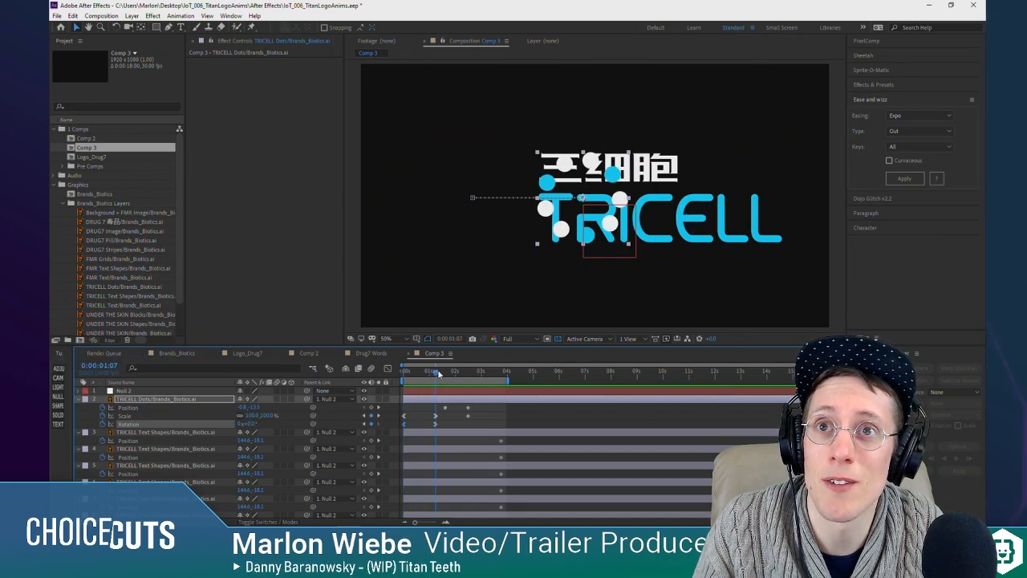
{"action": "left_click", "coordinate": [388, 368]}
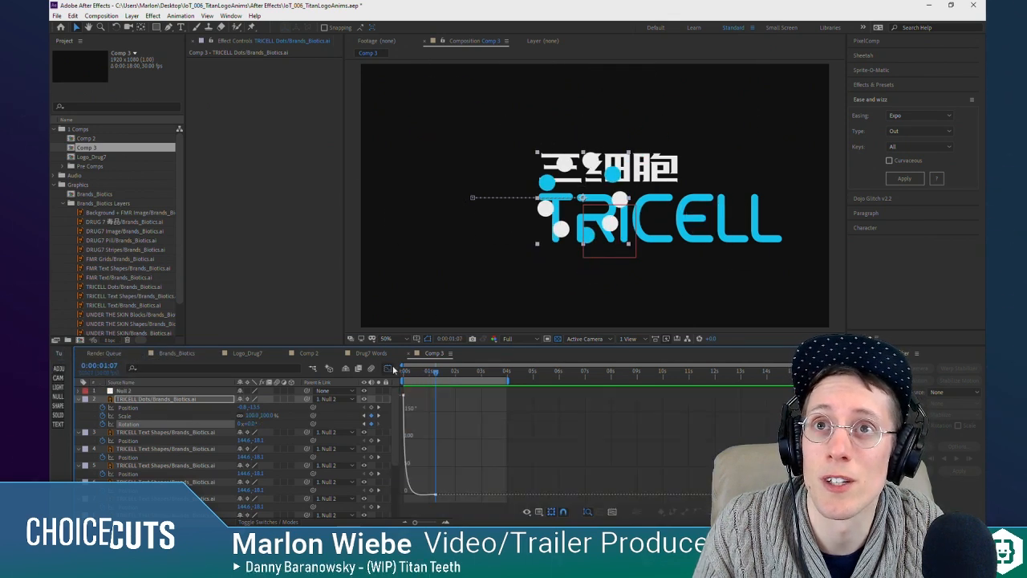
{"action": "left_click", "coordinate": [408, 481]}
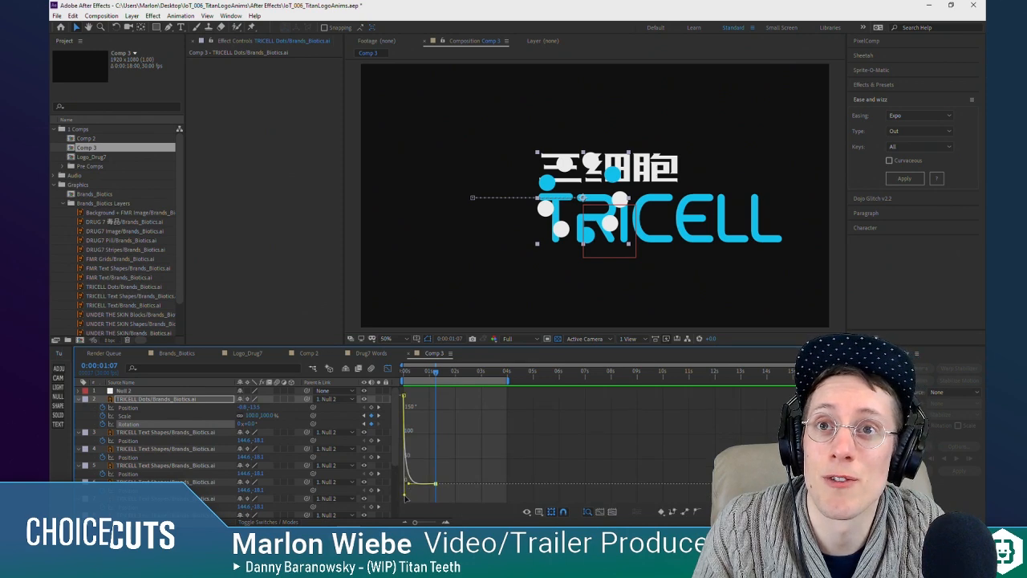
{"action": "left_click_drag", "start_coordinate": [404, 496], "coordinate": [411, 465]}
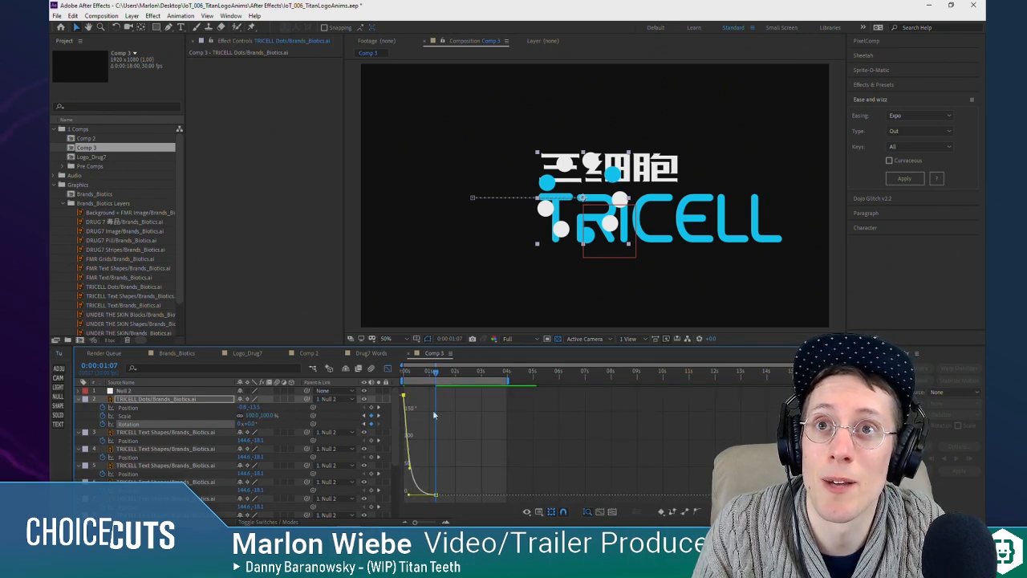
{"action": "left_click_drag", "start_coordinate": [402, 370], "coordinate": [387, 369]}
{"action": "key", "text": "space"}
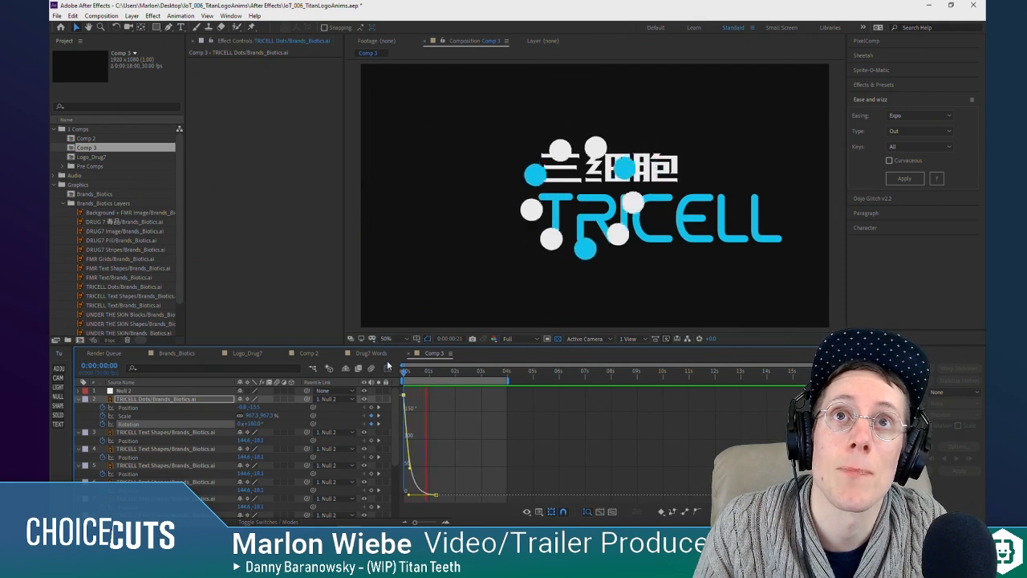
{"action": "key", "text": "space"}
Step: Shorten the incoming ease handle of the Rotation keyframe at 0:00:01:07 and preview the animation
{"action": "left_click_drag", "start_coordinate": [409, 495], "coordinate": [418, 497]}
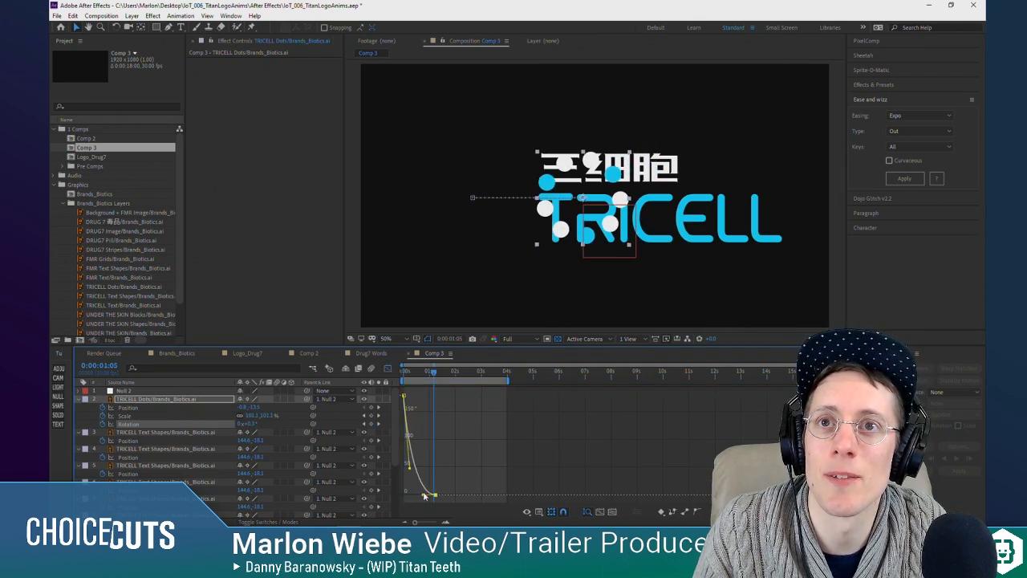
{"action": "left_click_drag", "start_coordinate": [426, 372], "coordinate": [388, 369]}
{"action": "key", "text": "space"}
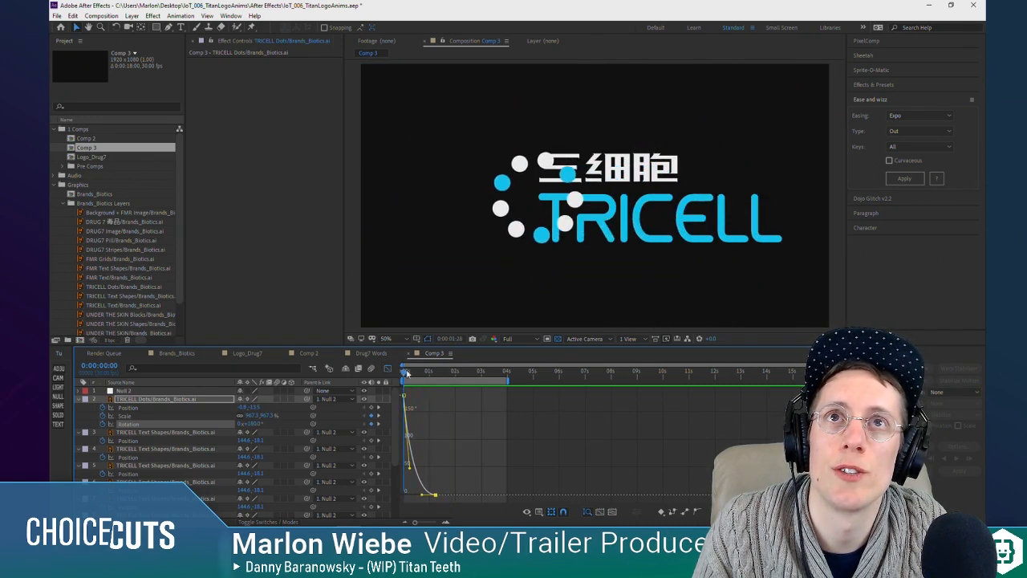
Step: Preview the TRICELL Dots spin and shrink from the composition start to check the Rotation easing
{"action": "key", "text": "space"}
{"action": "left_click", "coordinate": [405, 370]}
{"action": "key", "text": "space"}
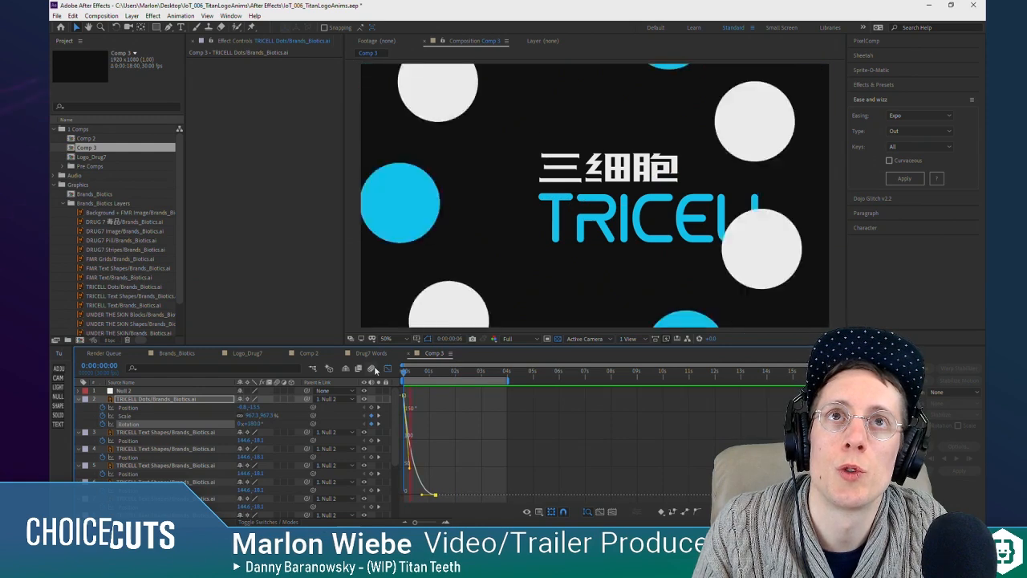
{"action": "left_click", "coordinate": [434, 370]}
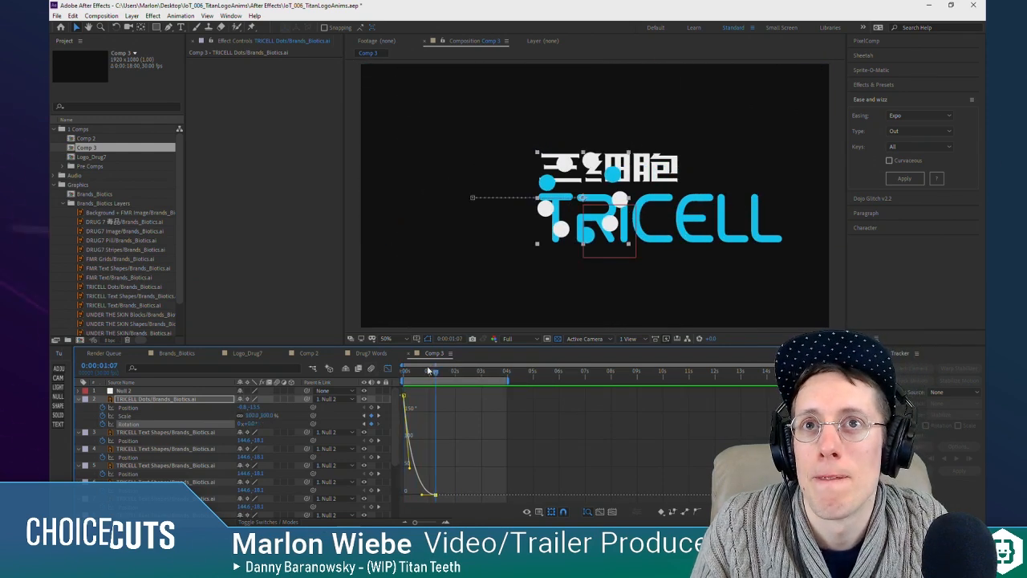
{"action": "key", "text": "space"}
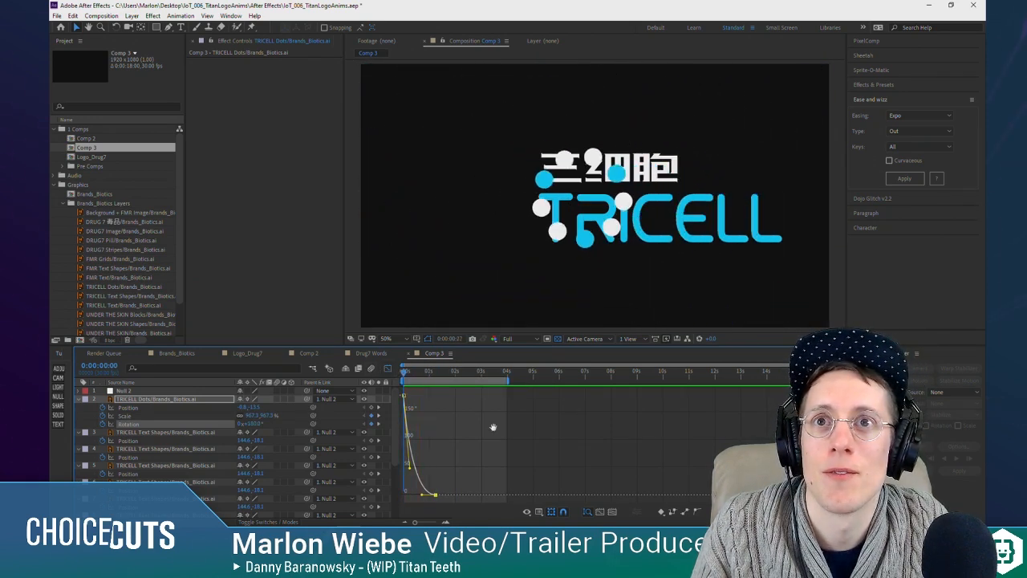
{"action": "key", "text": "space"}
Step: Leave the graph editor, hide all TRICELL Text Shapes layers, and preview the dots on their own
{"action": "key", "text": "shift+F3"}
{"action": "left_click", "coordinate": [159, 468]}
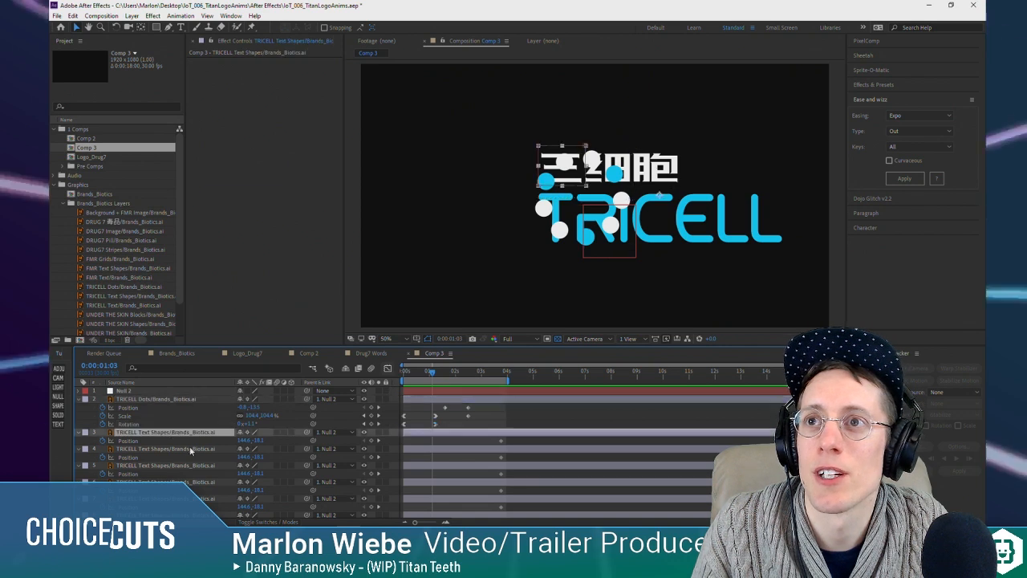
{"action": "scroll", "coordinate": [185, 476], "scroll_direction": "down", "scroll_amount": 3}
{"action": "left_click", "coordinate": [180, 497], "text": "shift"}
{"action": "left_click", "coordinate": [364, 496]}
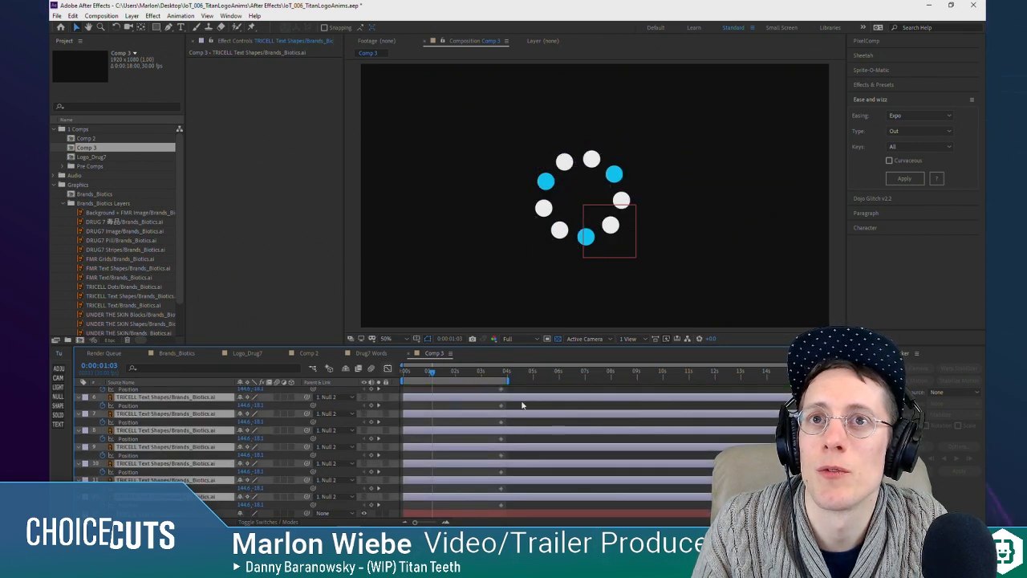
{"action": "scroll", "coordinate": [495, 429], "scroll_direction": "up", "scroll_amount": 3}
{"action": "left_click", "coordinate": [494, 424]}
{"action": "key", "text": "space"}
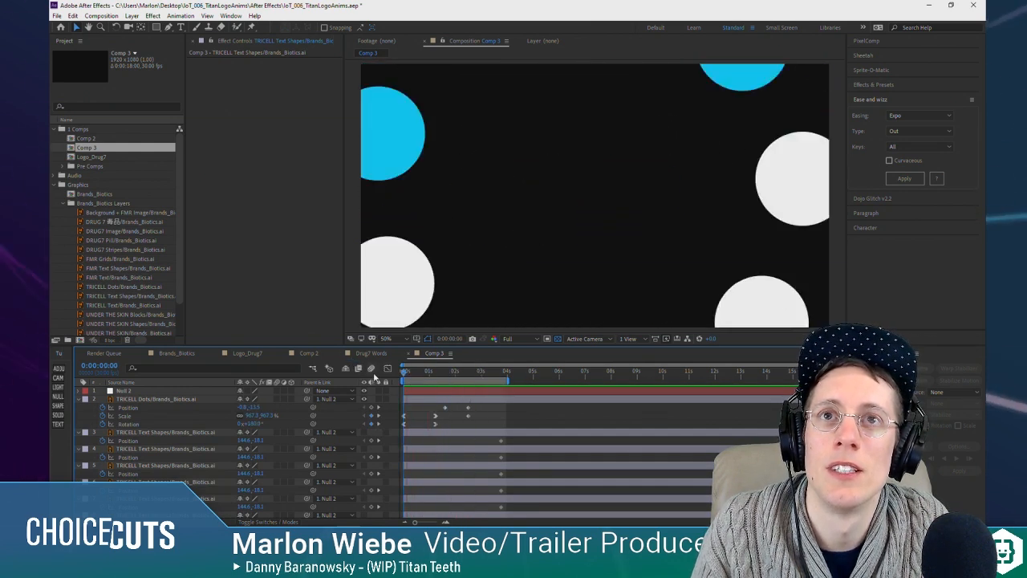
Step: Apply Expo In + Out easing to the TRICELL Dots Position keyframes and preview the slide from the composition start
{"action": "left_click", "coordinate": [445, 408]}
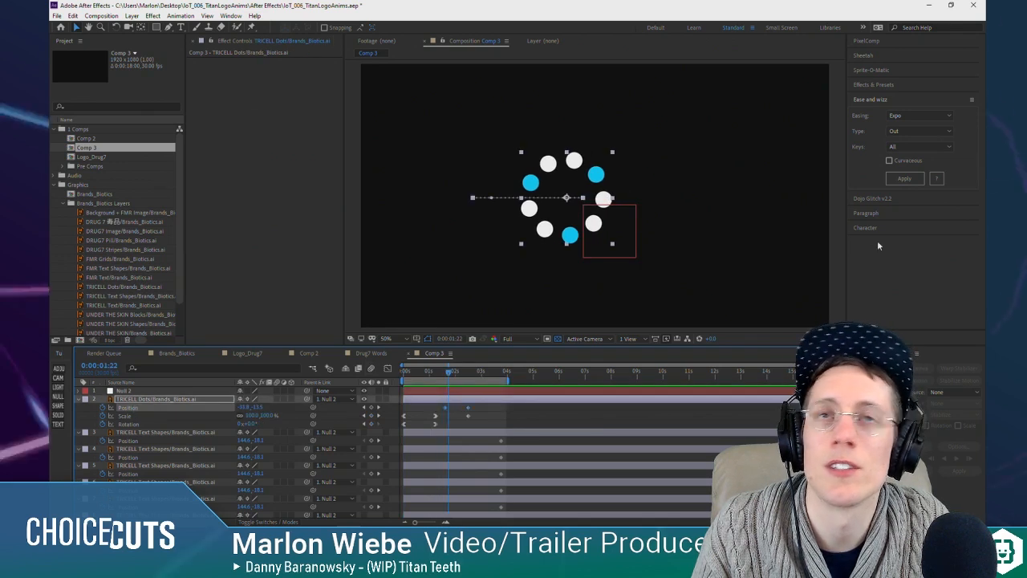
{"action": "left_click", "coordinate": [918, 116]}
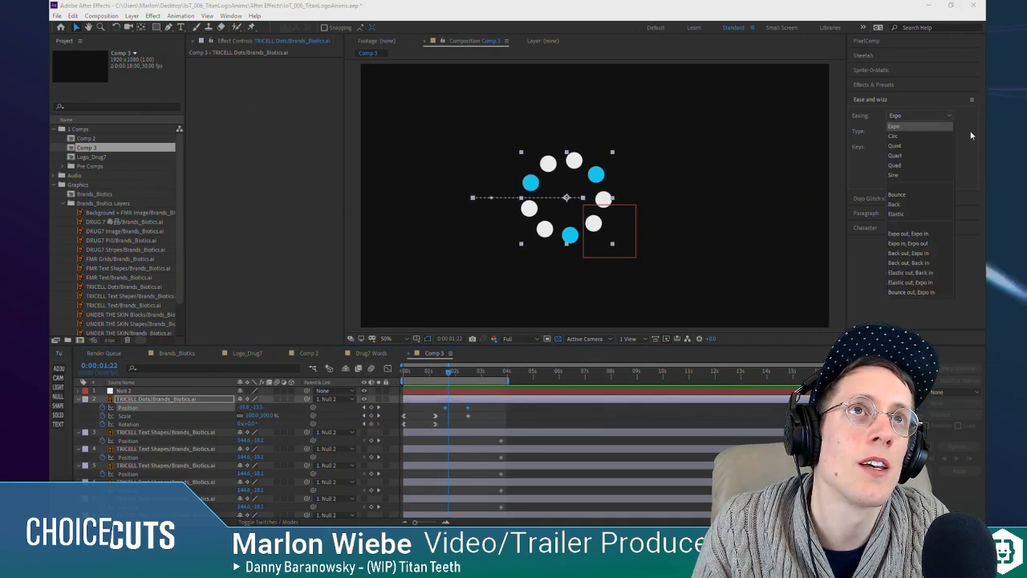
{"action": "left_click", "coordinate": [920, 126]}
{"action": "left_click", "coordinate": [922, 131]}
{"action": "left_click", "coordinate": [899, 141]}
{"action": "left_click", "coordinate": [903, 180]}
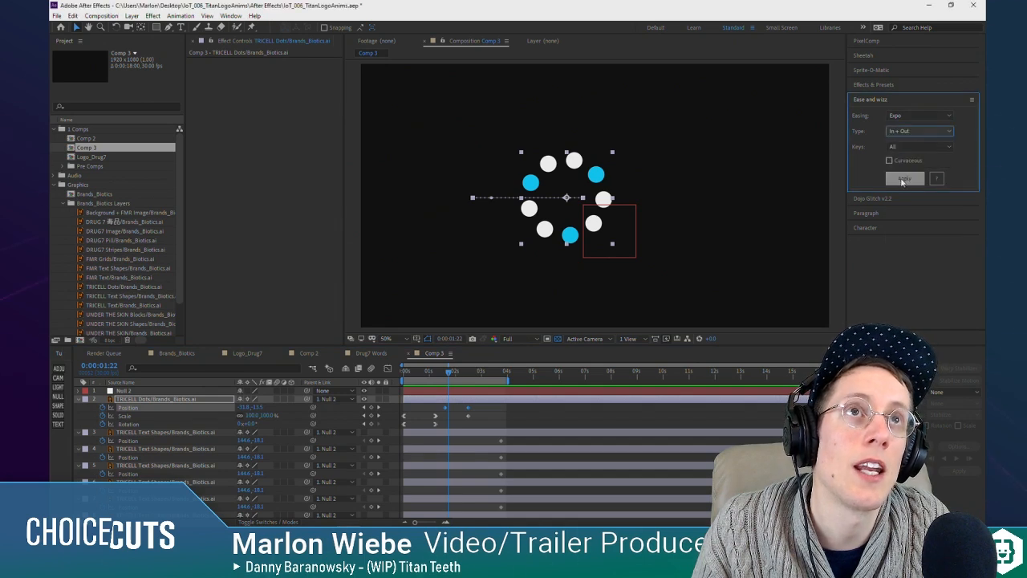
{"action": "left_click_drag", "start_coordinate": [440, 371], "coordinate": [394, 375]}
{"action": "key", "text": "space"}
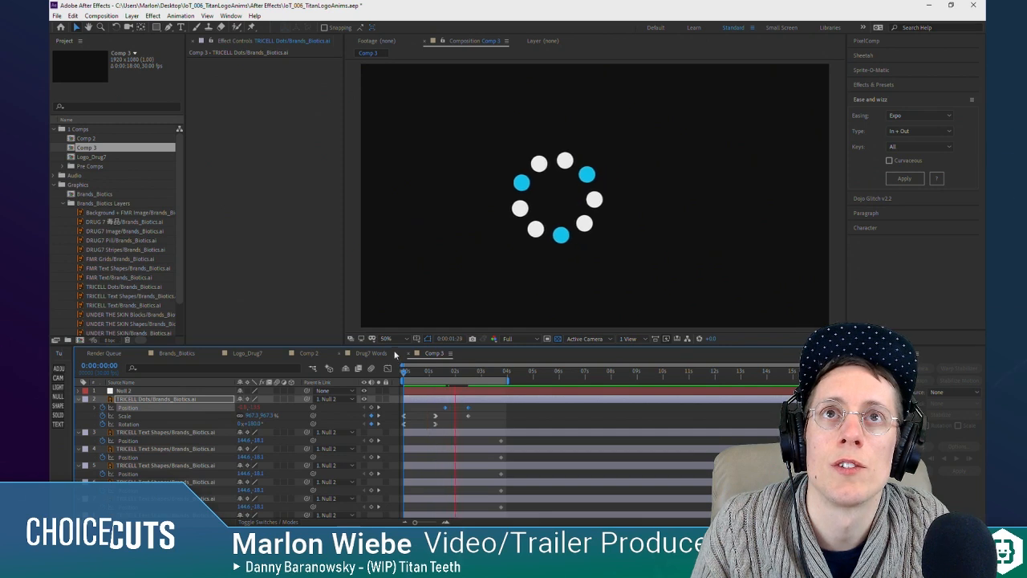
{"action": "key", "text": "space"}
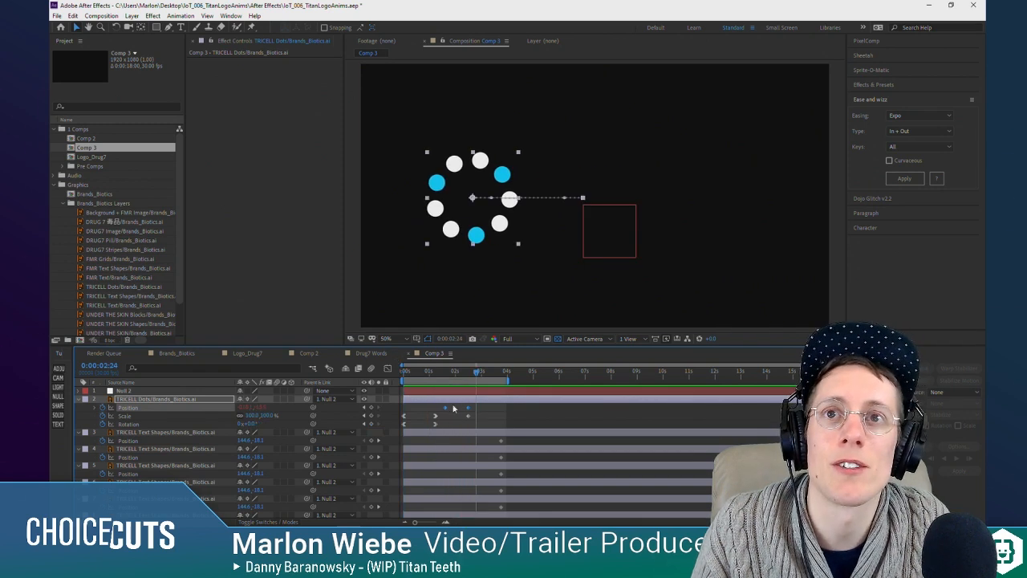
Step: Switch the easing of the TRICELL Dots Position keyframes to Quint, In + Out, and apply it
{"action": "left_click", "coordinate": [916, 116]}
{"action": "left_click", "coordinate": [911, 142]}
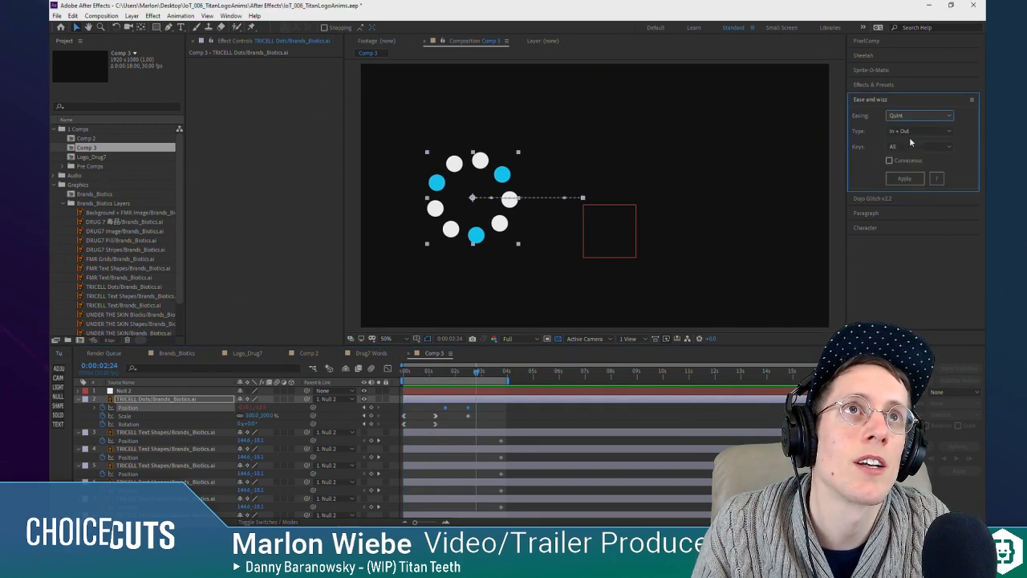
{"action": "left_click", "coordinate": [900, 180]}
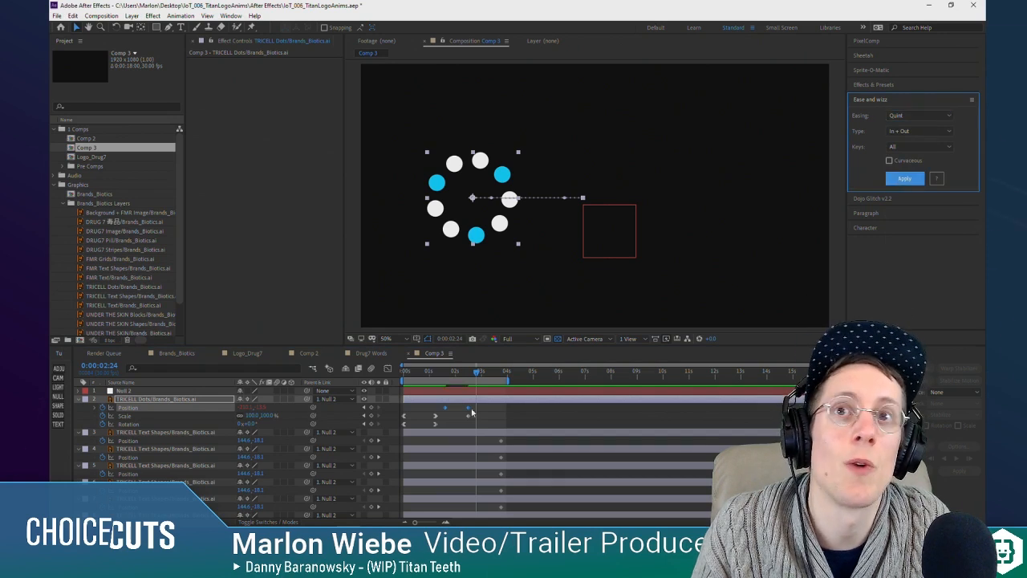
Step: Move the first TRICELL Dots Position keyframe earlier to align with the second Scale and Rotation keyframes, and preview from the composition start
{"action": "key", "text": "space"}
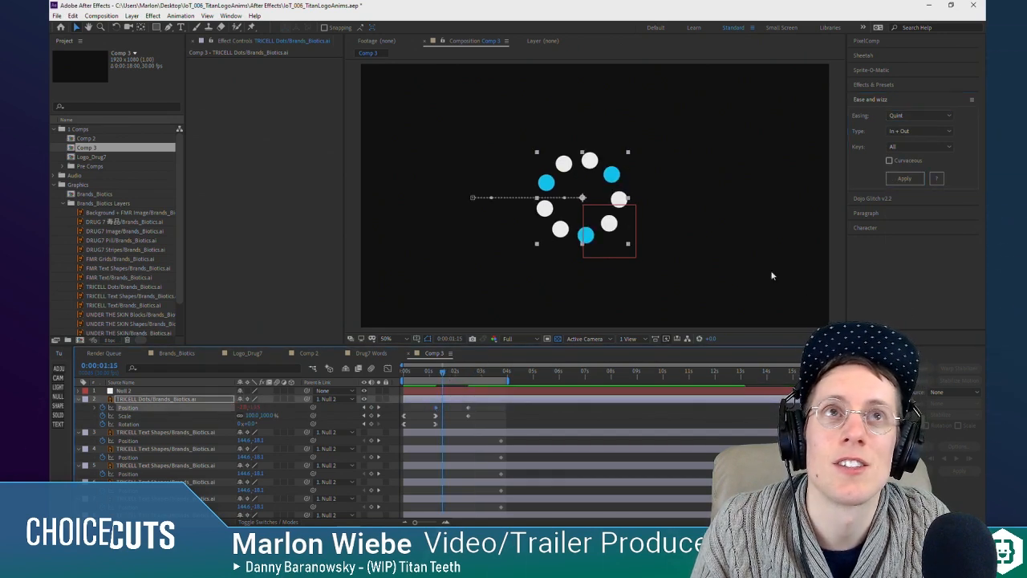
{"action": "left_click", "coordinate": [924, 116]}
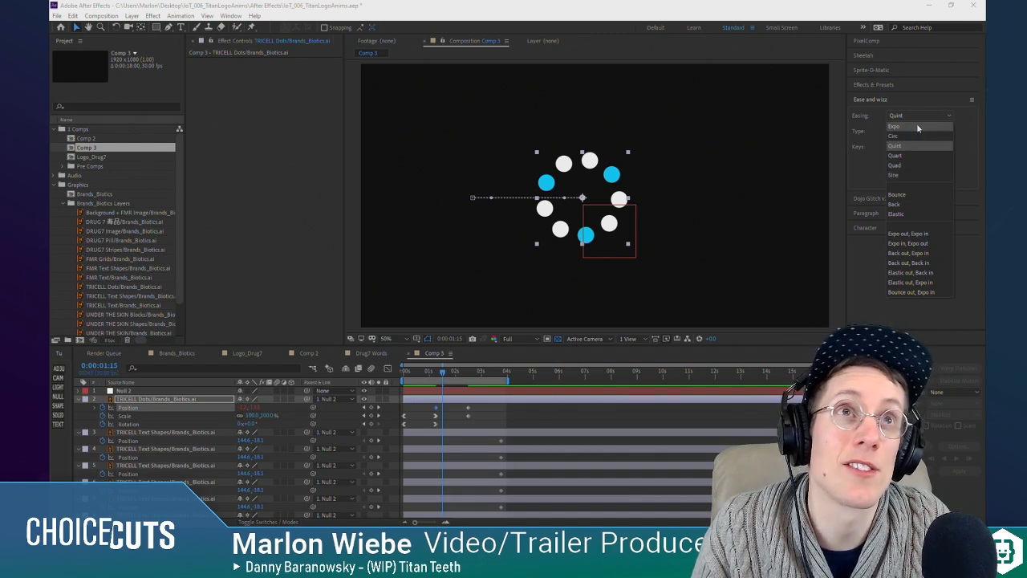
{"action": "left_click", "coordinate": [977, 129]}
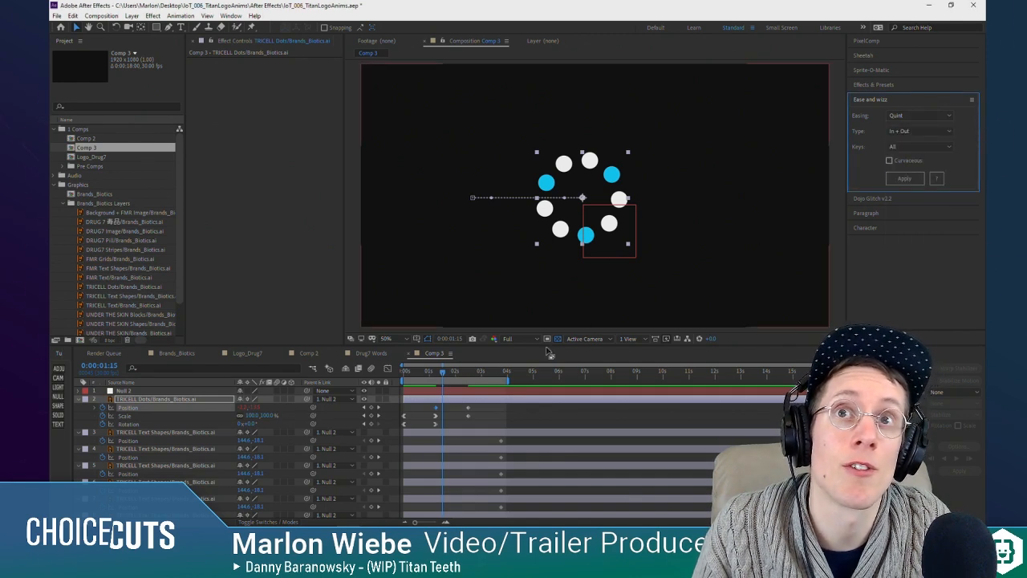
{"action": "left_click_drag", "start_coordinate": [420, 370], "coordinate": [363, 373]}
{"action": "key", "text": "space"}
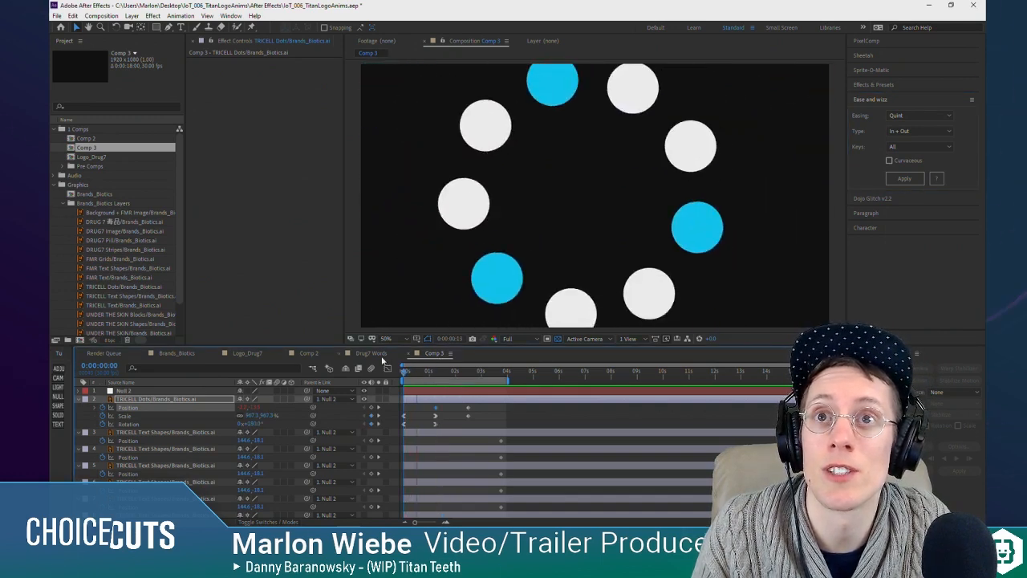
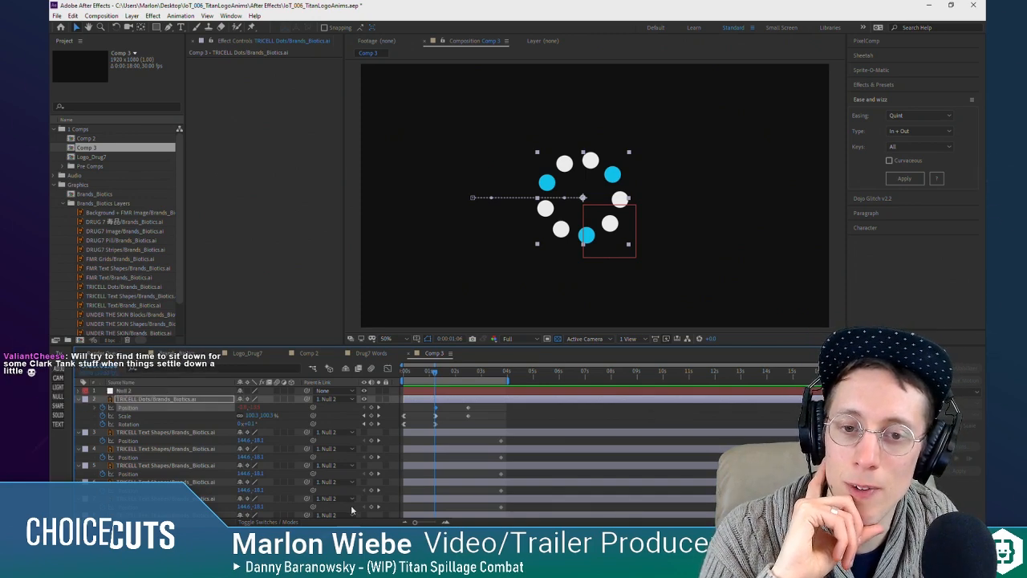
Step: Preview the TRICELL dots animation from the composition start
{"action": "left_click_drag", "start_coordinate": [432, 370], "coordinate": [400, 371]}
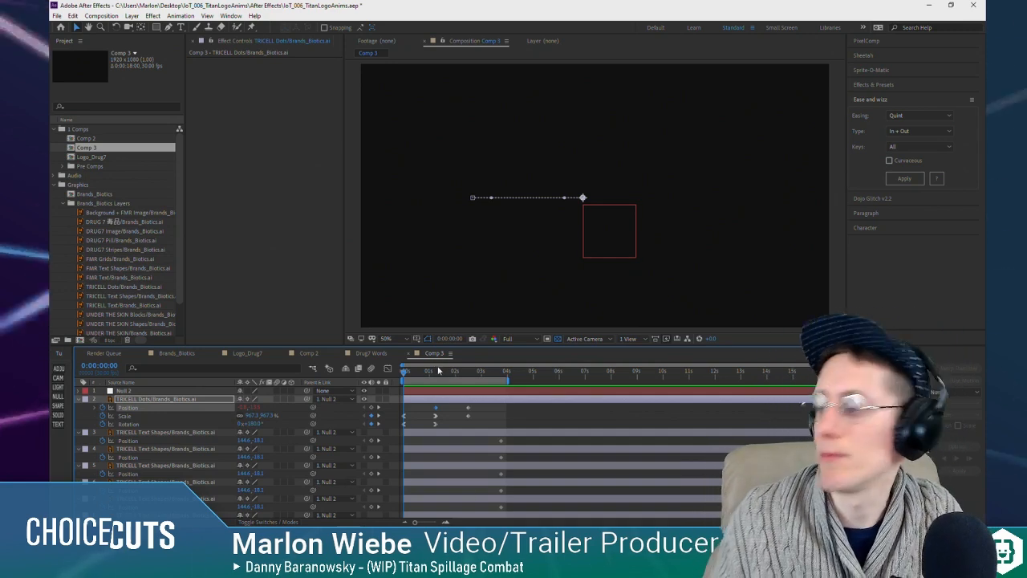
{"action": "left_click", "coordinate": [413, 376]}
{"action": "left_click_drag", "start_coordinate": [413, 376], "coordinate": [469, 389]}
{"action": "key", "text": "space"}
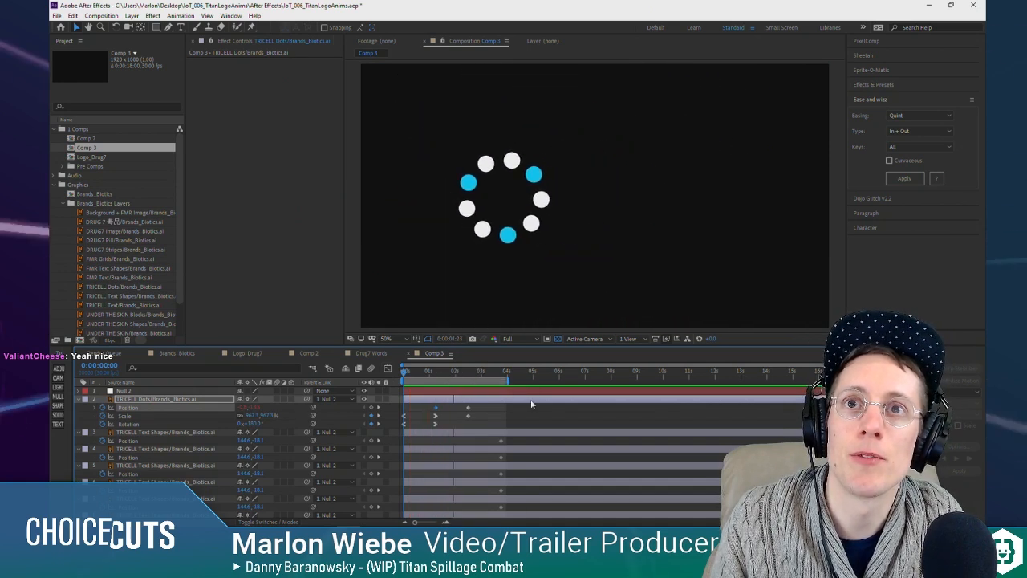
Step: Go to 0:00:01:07 and make the three TRICELL Text Shapes layers that form the Chinese characters visible
{"action": "left_click", "coordinate": [437, 375]}
{"action": "left_click", "coordinate": [170, 435]}
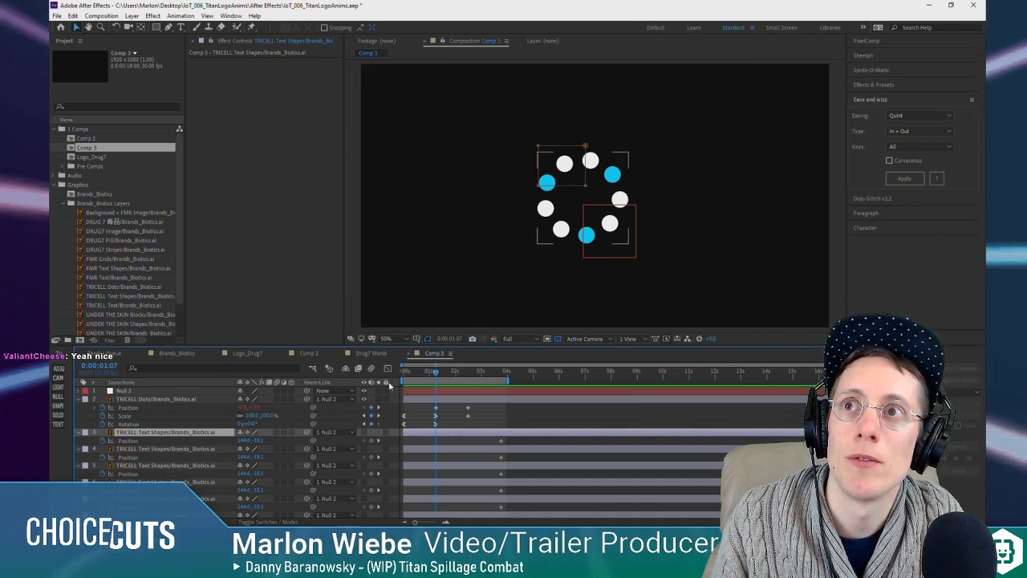
{"action": "scroll", "coordinate": [158, 451], "scroll_direction": "down", "scroll_amount": 4}
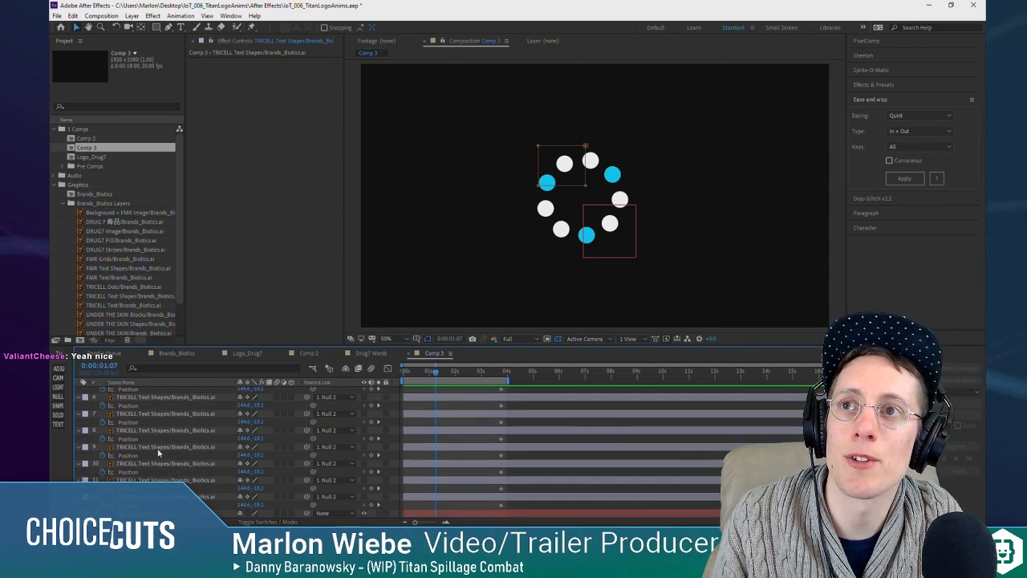
{"action": "scroll", "coordinate": [158, 451], "scroll_direction": "up", "scroll_amount": 4}
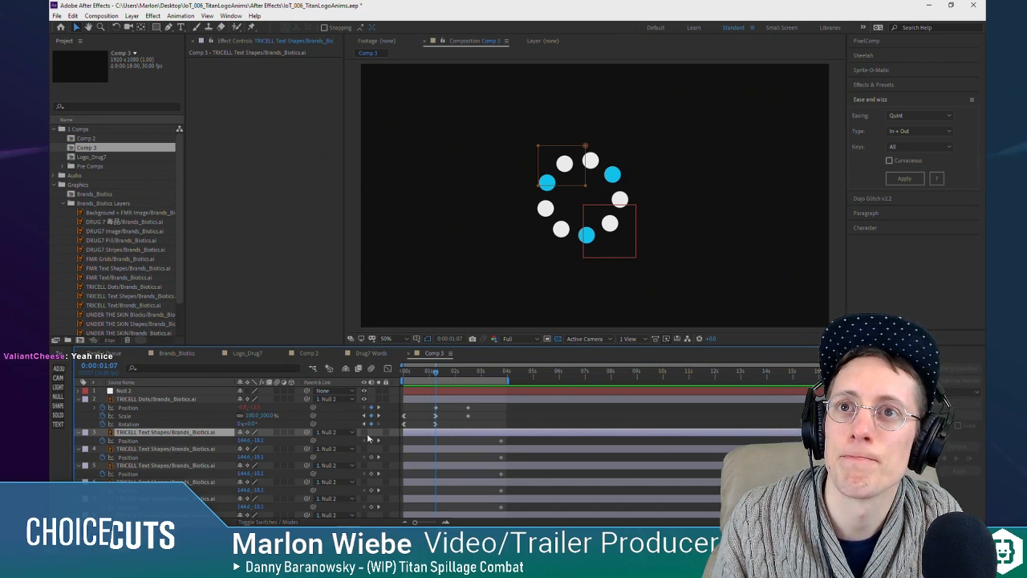
{"action": "left_click_drag", "start_coordinate": [365, 432], "coordinate": [367, 467]}
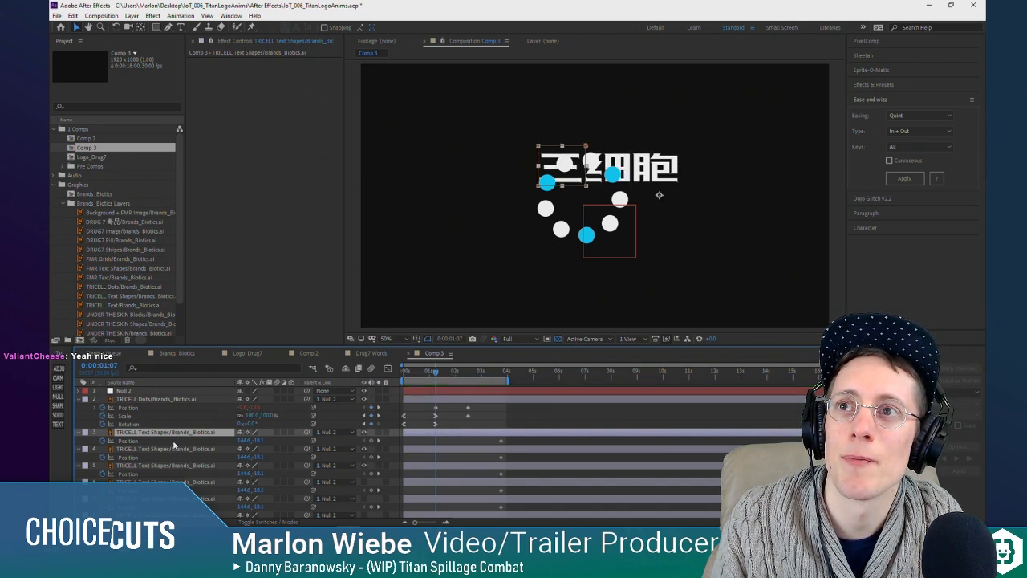
Step: Pre-compose the three Chinese character layers into a new composition named "Tricell - Characters"
{"action": "right_click", "coordinate": [164, 470]}
{"action": "left_click", "coordinate": [217, 420]}
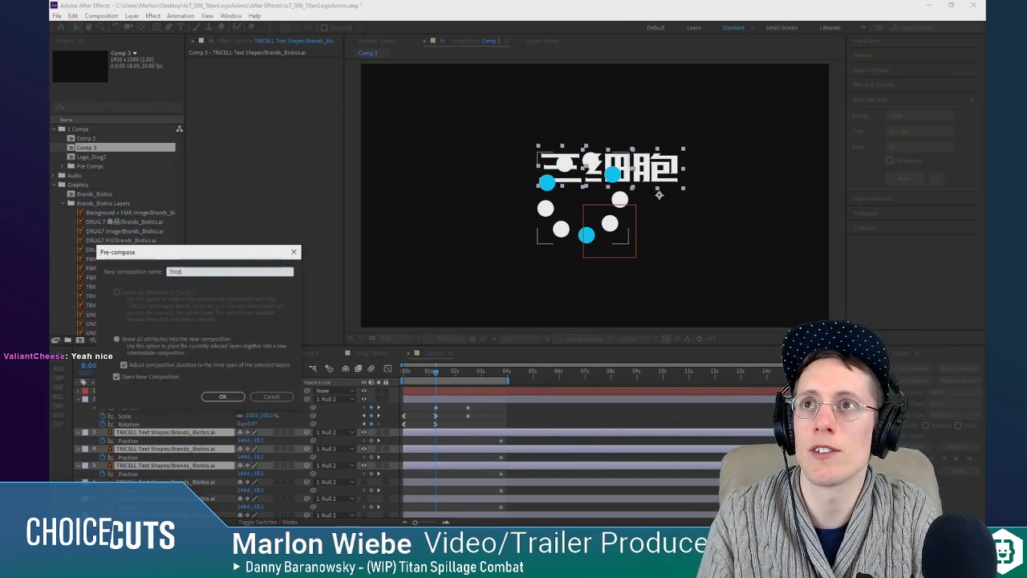
{"action": "type", "text": "Tricell -"}
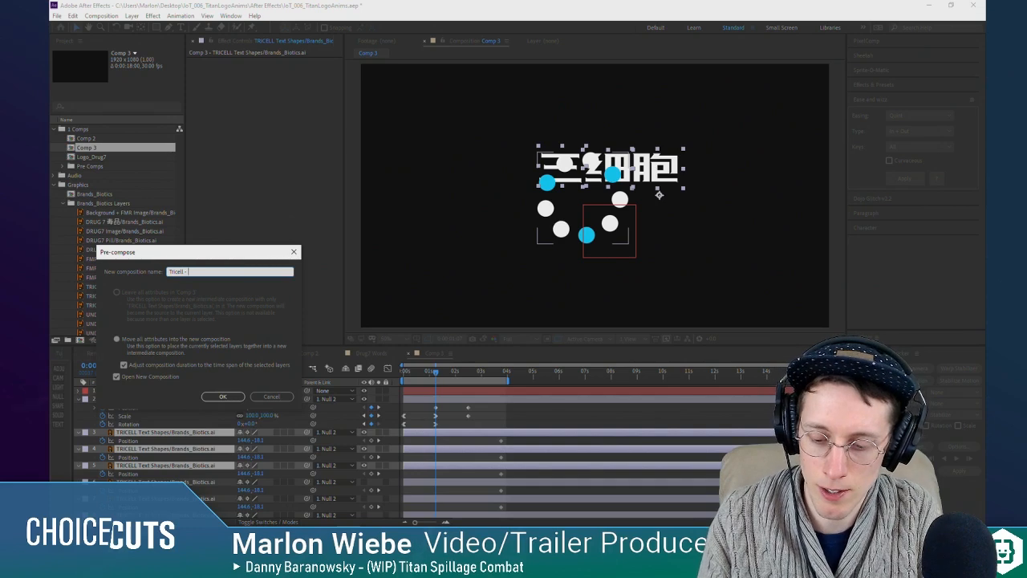
{"action": "type", "text": " Characters"}
{"action": "key", "text": "Return"}
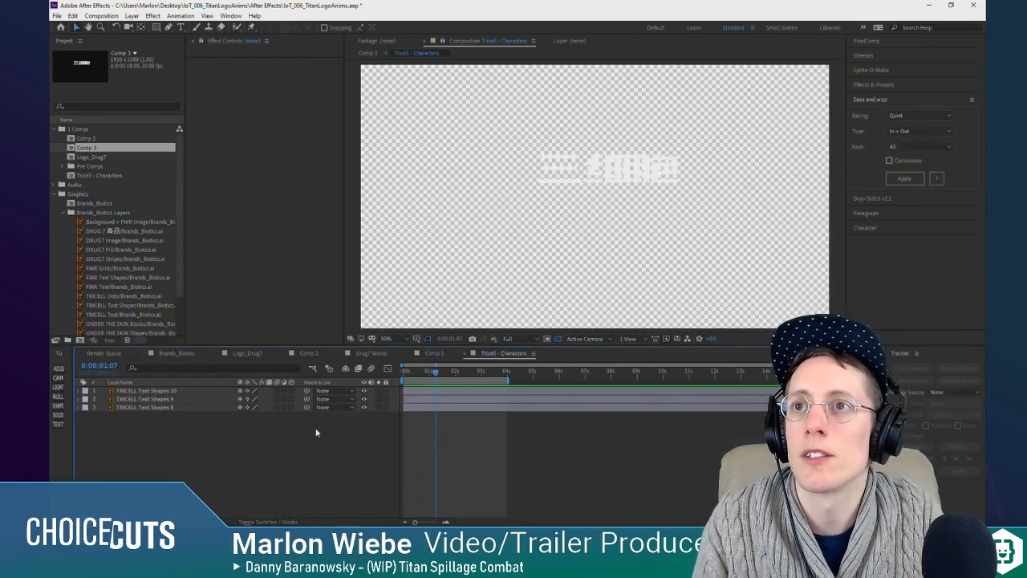
Step: Return to Comp 3 and pre-compose the remaining TRICELL Text Shapes layers as "Tricell - Text"
{"action": "key", "text": "Tab"}
{"action": "left_click", "coordinate": [235, 440]}
{"action": "left_click", "coordinate": [167, 440]}
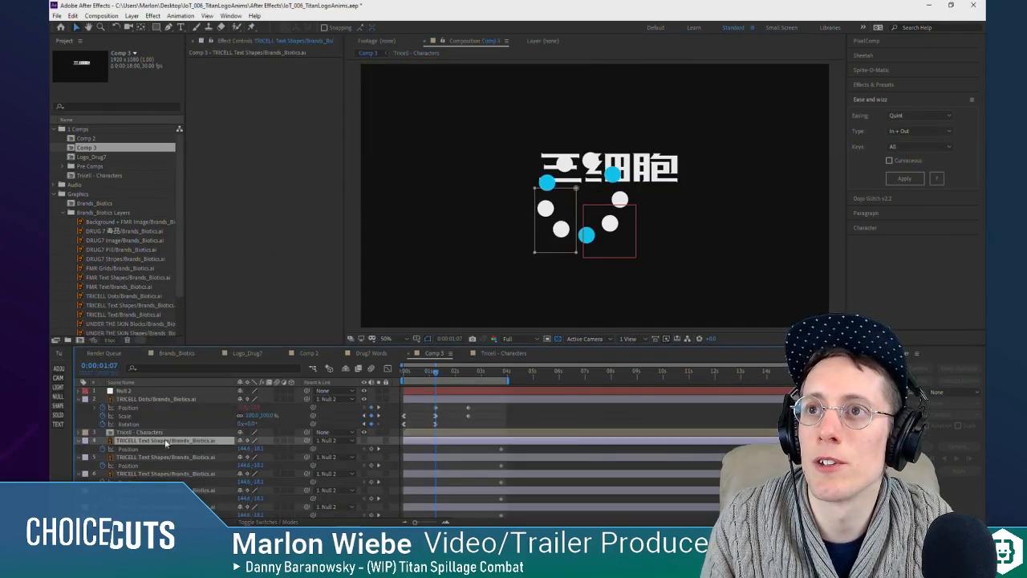
{"action": "scroll", "coordinate": [163, 453], "scroll_direction": "down", "scroll_amount": 2}
{"action": "left_click", "coordinate": [164, 495], "text": "shift"}
{"action": "right_click", "coordinate": [161, 496]}
{"action": "left_click", "coordinate": [180, 458]}
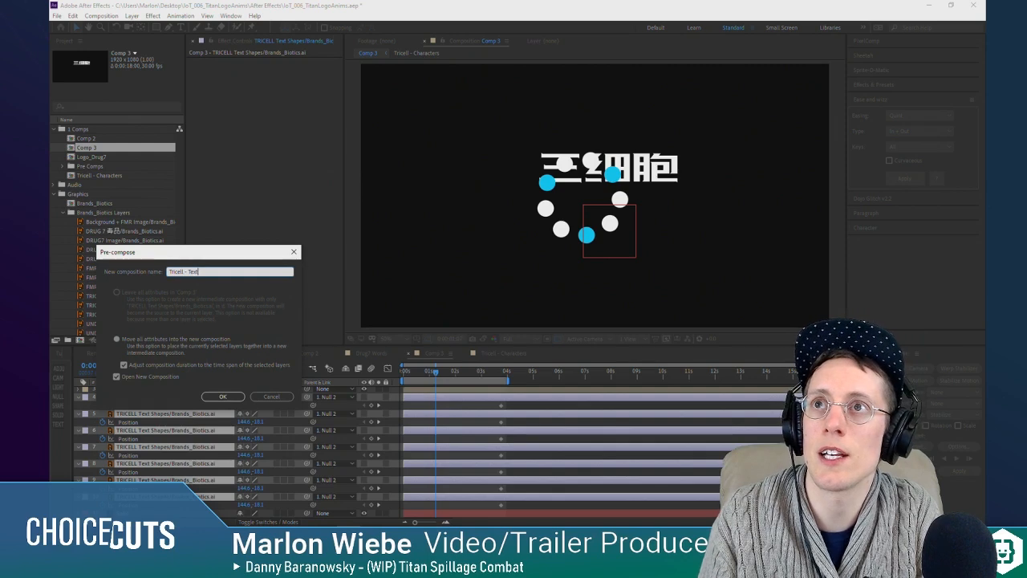
{"action": "key", "text": "Return"}
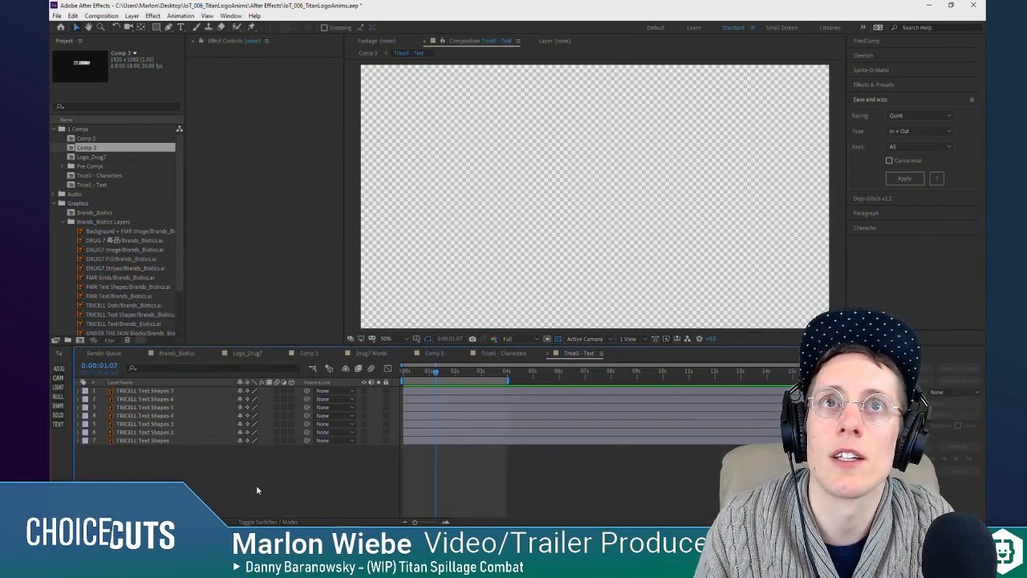
Step: Make all seven letter layers in Tricell - Text visible, check the Tricell - Characters composition, and return to Comp 3
{"action": "left_click_drag", "start_coordinate": [368, 390], "coordinate": [368, 433]}
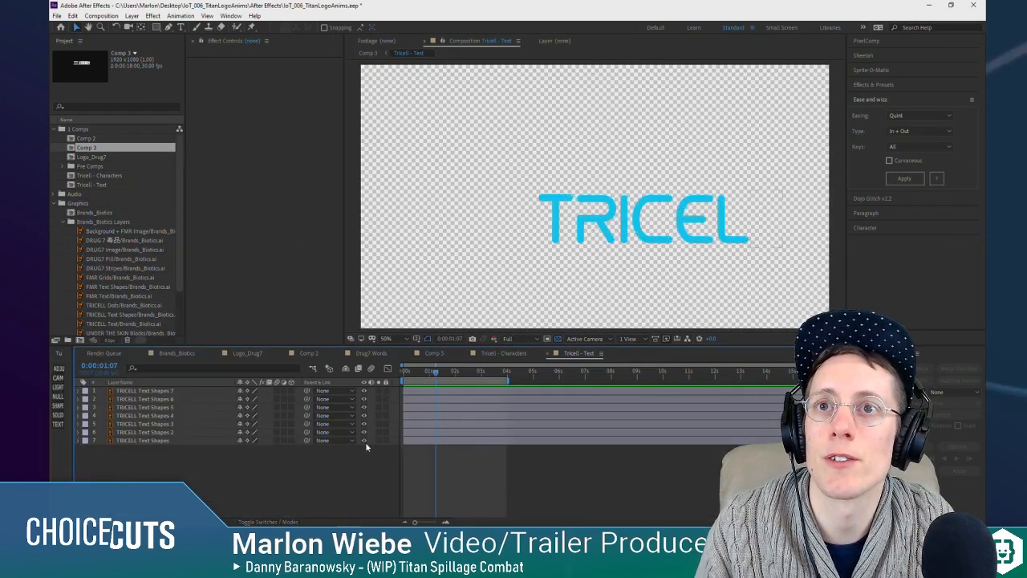
{"action": "left_click", "coordinate": [365, 441]}
{"action": "key", "text": "Tab"}
{"action": "left_click", "coordinate": [319, 484]}
{"action": "double_click", "coordinate": [150, 433]}
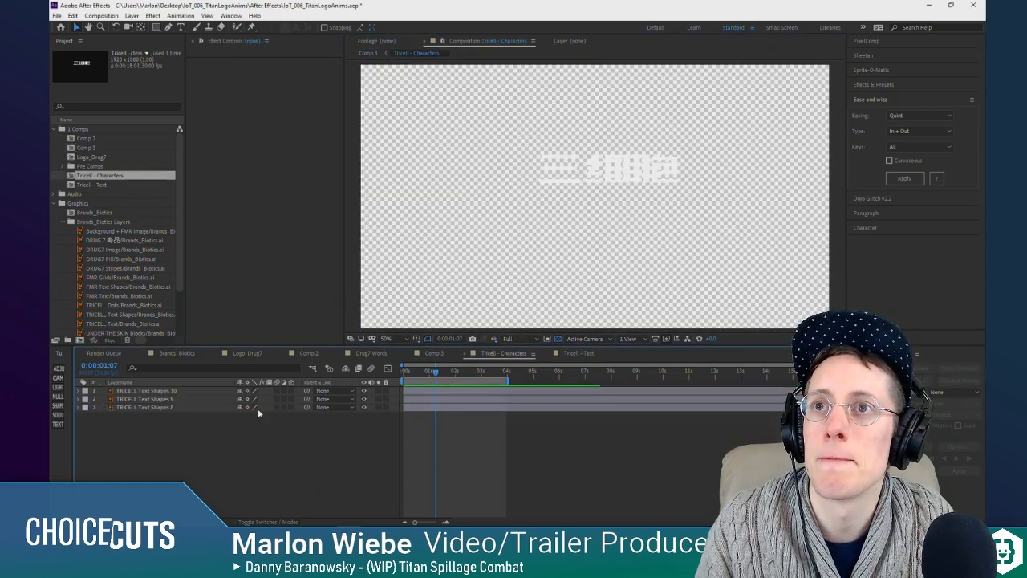
{"action": "key", "text": "Tab"}
{"action": "left_click", "coordinate": [207, 469]}
{"action": "left_click", "coordinate": [217, 472]}
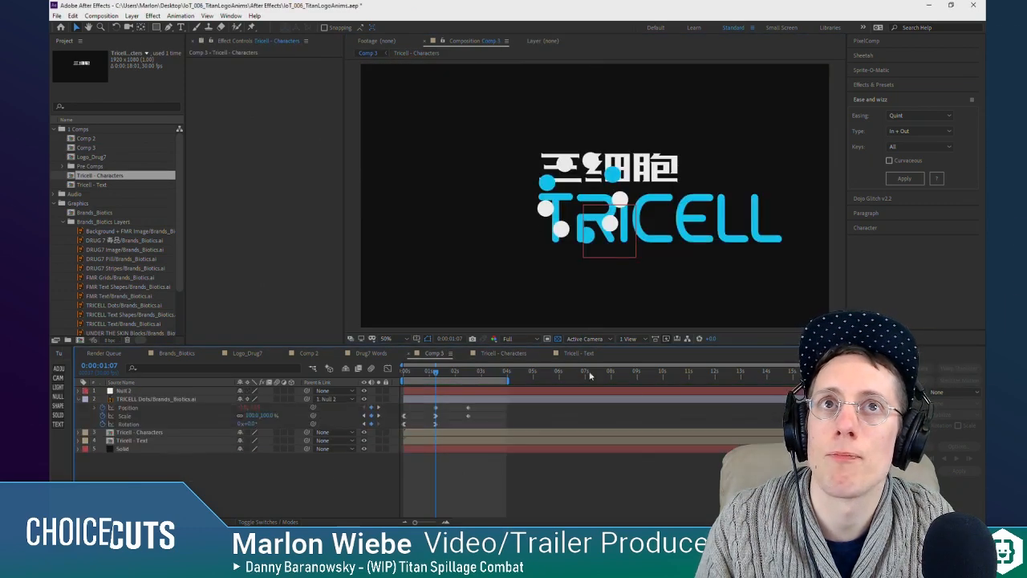
Step: Add Position keyframes to the Tricell - Characters and Tricell - Text layers and place them at 0:00:02:15
{"action": "left_click_drag", "start_coordinate": [411, 372], "coordinate": [380, 439]}
{"action": "left_click", "coordinate": [164, 433]}
{"action": "left_click", "coordinate": [245, 440], "text": "shift"}
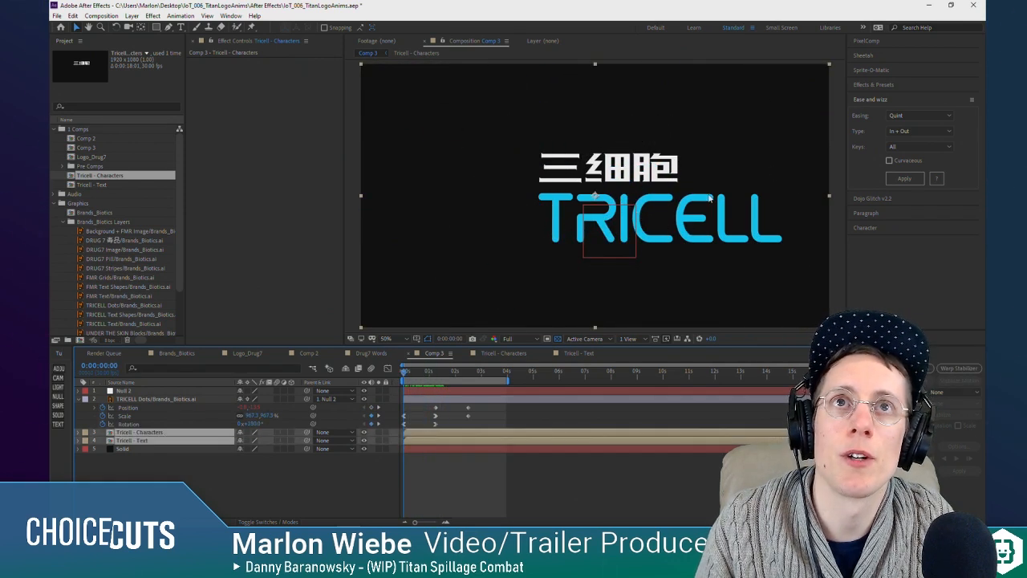
{"action": "key", "text": "p"}
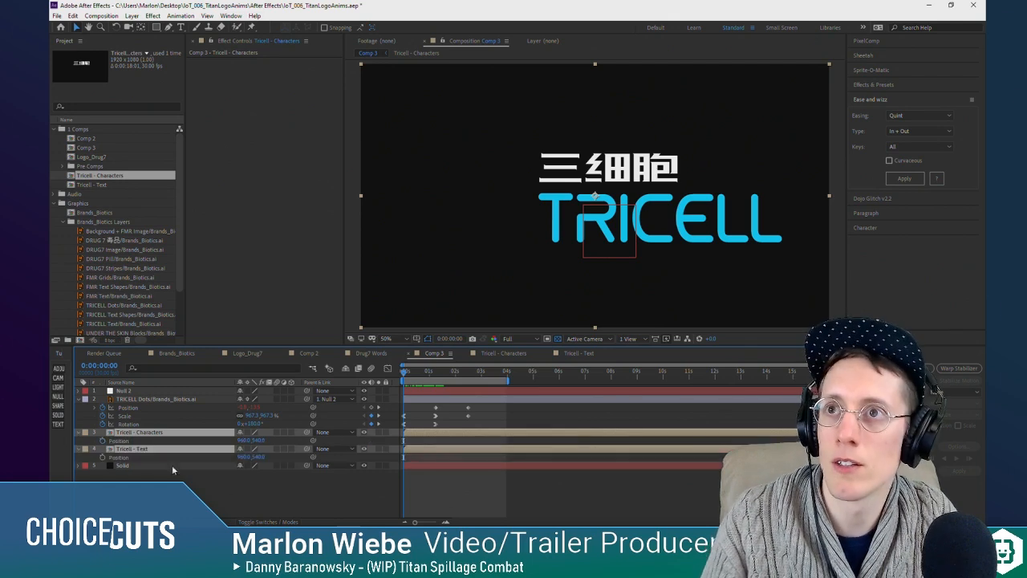
{"action": "left_click", "coordinate": [102, 442]}
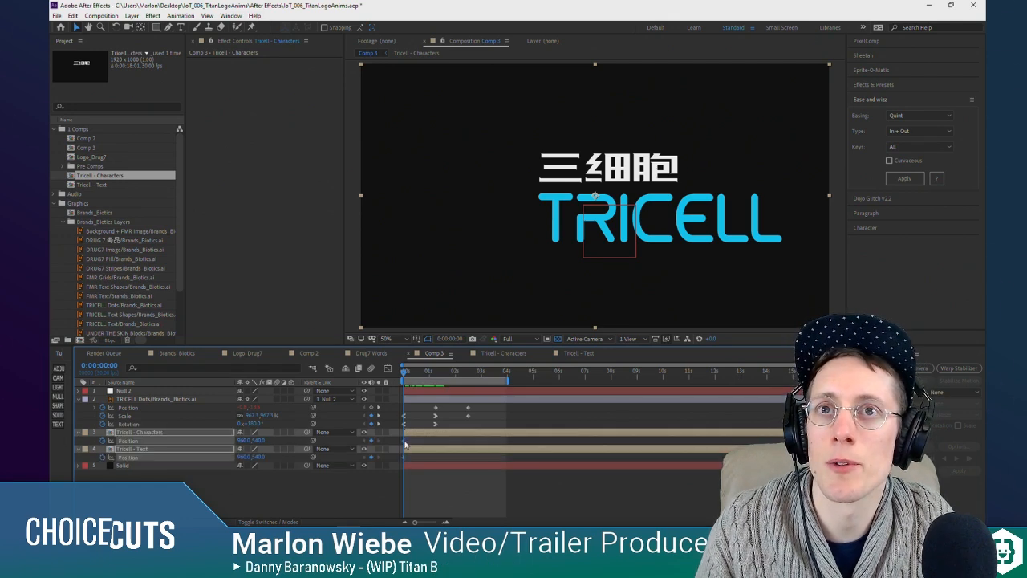
{"action": "left_click", "coordinate": [472, 378]}
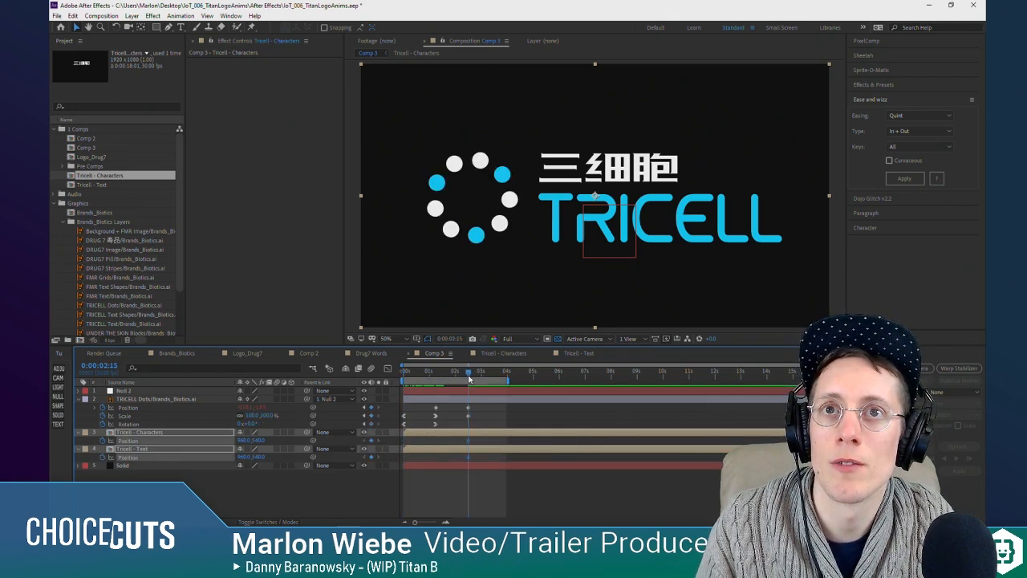
Step: Add composition marker 1 at 0:00:02:15 and return to the composition start
{"action": "key", "text": "shift+1"}
{"action": "left_click", "coordinate": [488, 484]}
{"action": "mouse_move", "coordinate": [469, 375]}
{"action": "left_mouse_down"}
{"action": "mouse_move", "coordinate": [443, 379]}
{"action": "mouse_move", "coordinate": [467, 389]}
{"action": "mouse_move", "coordinate": [471, 380]}
{"action": "left_mouse_up"}
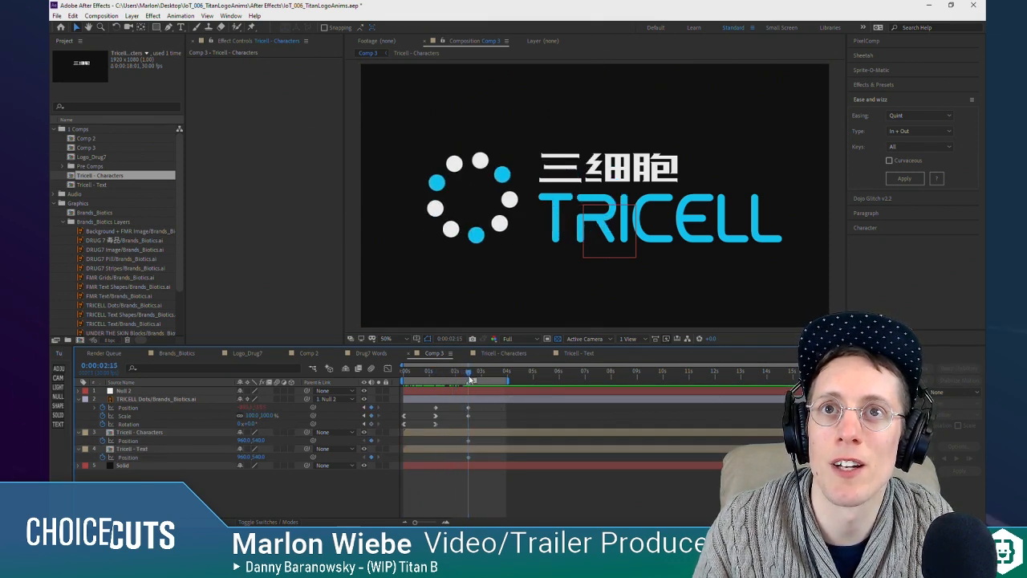
{"action": "key", "text": "Home"}
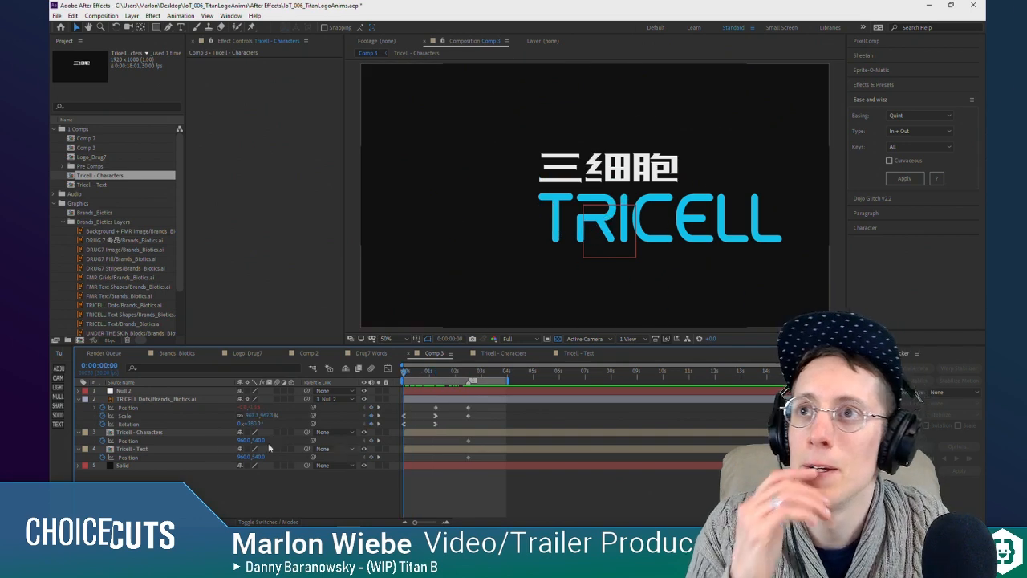
Step: Create a solid directly above the Tricell - Characters layer and apply the Fill effect to it
{"action": "left_click", "coordinate": [132, 433]}
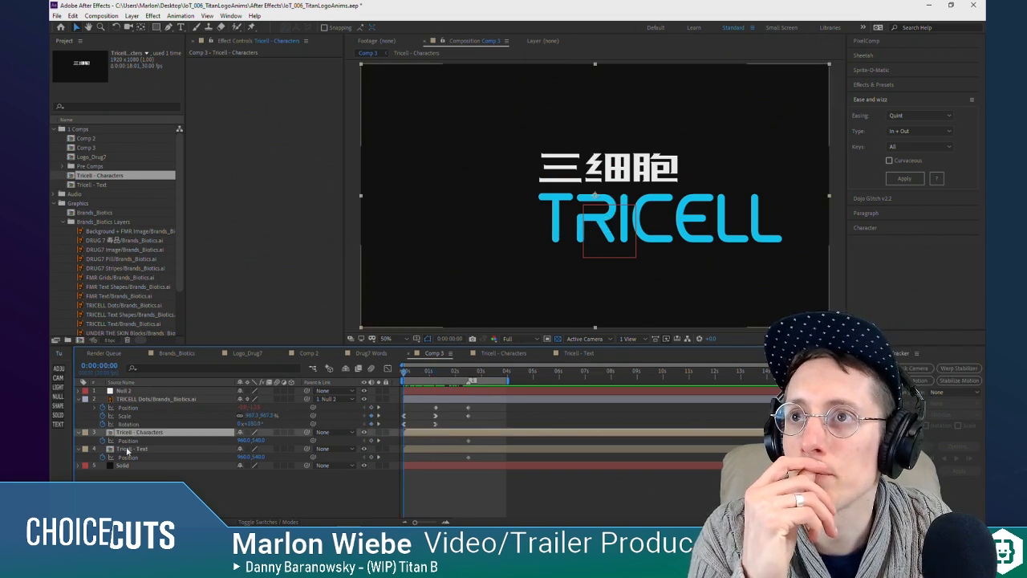
{"action": "left_click", "coordinate": [58, 416]}
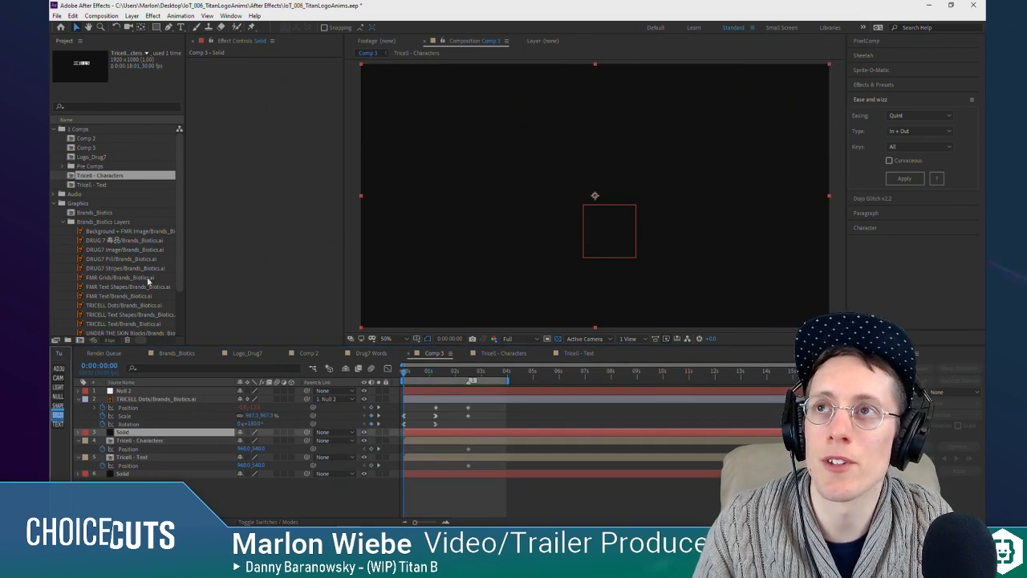
{"action": "key", "text": "ctrl+space"}
{"action": "type", "text": "fill"}
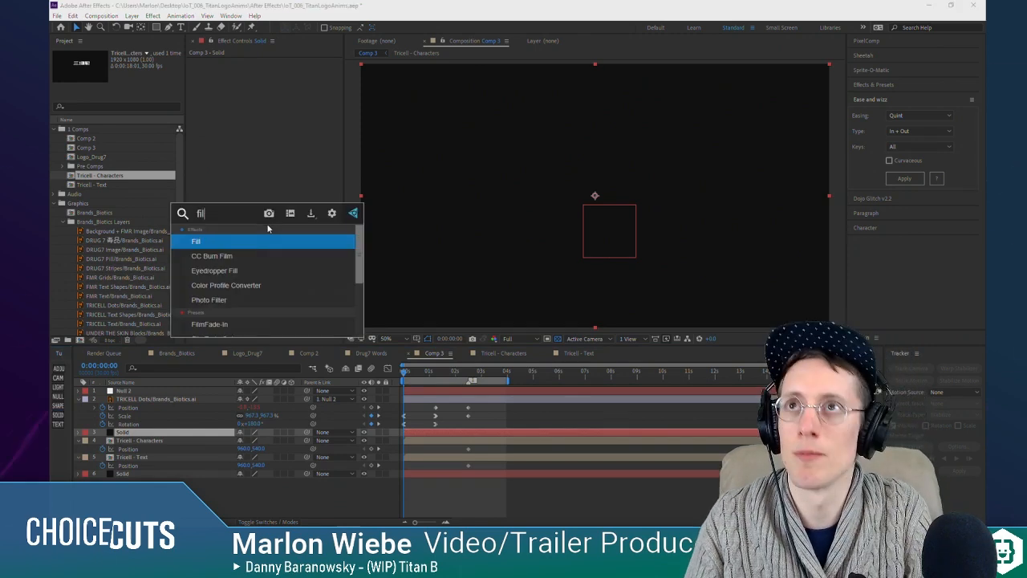
{"action": "key", "text": "Return"}
Step: Shift the red solid left so its right edge lines up with the right side of the dots ring at 0:00:01:07
{"action": "left_click_drag", "start_coordinate": [711, 191], "coordinate": [456, 199]}
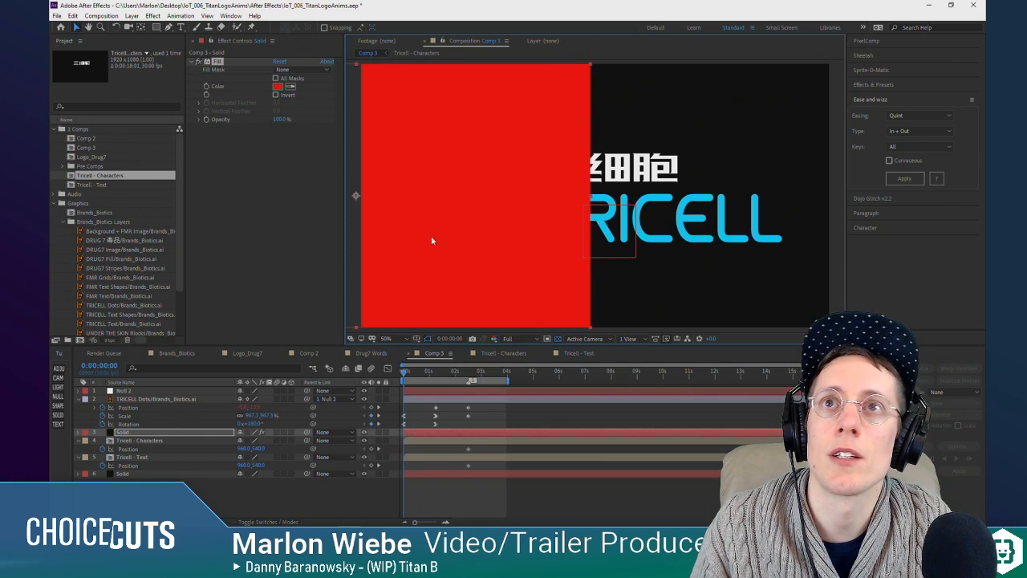
{"action": "left_click_drag", "start_coordinate": [432, 374], "coordinate": [436, 374]}
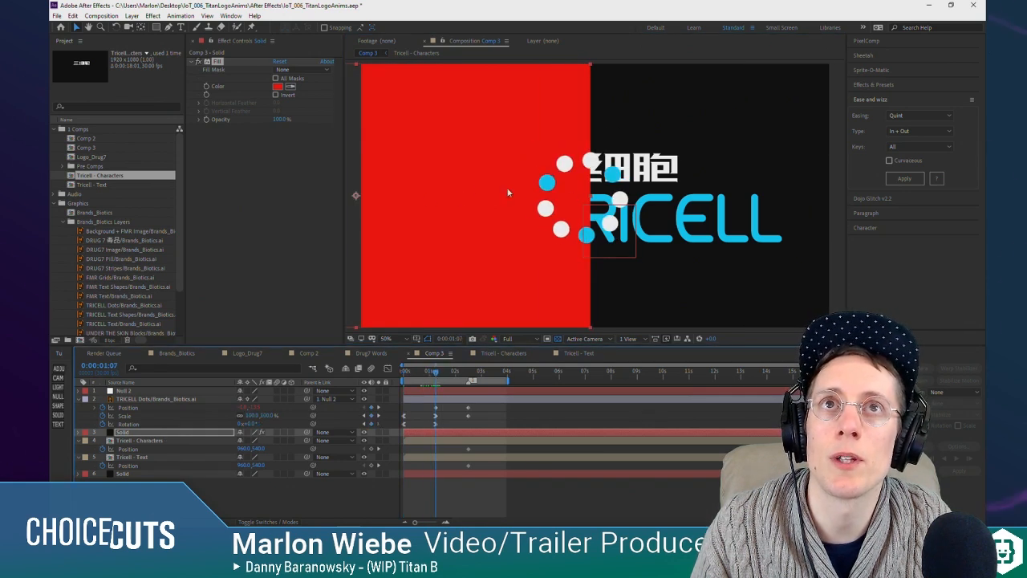
{"action": "left_click_drag", "start_coordinate": [468, 187], "coordinate": [464, 187]}
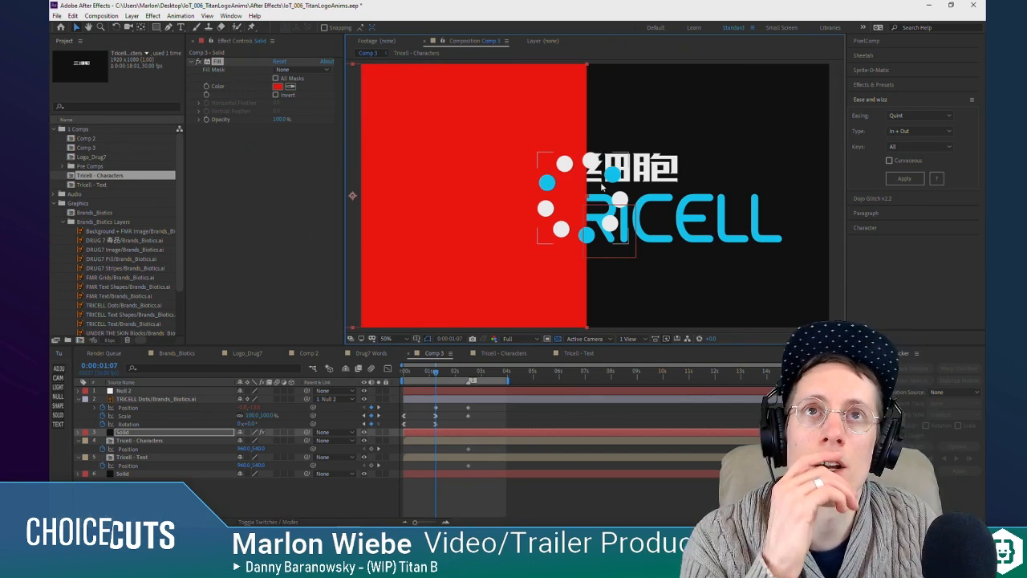
{"action": "left_click_drag", "start_coordinate": [501, 141], "coordinate": [547, 138]}
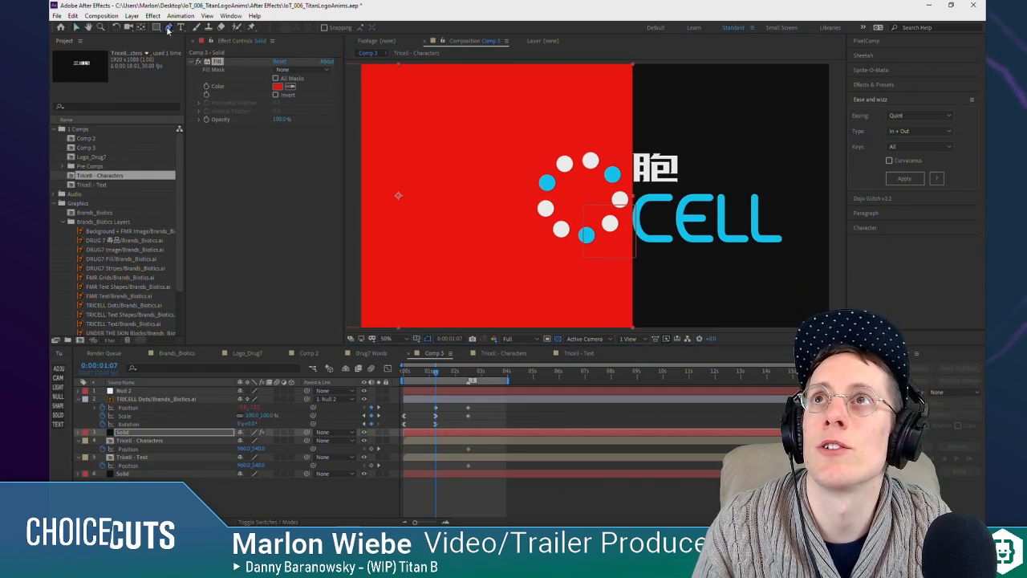
Step: Draw a Pen mask on the red solid with its right edge bulging around the right half of the dots ring
{"action": "key", "text": "comma"}
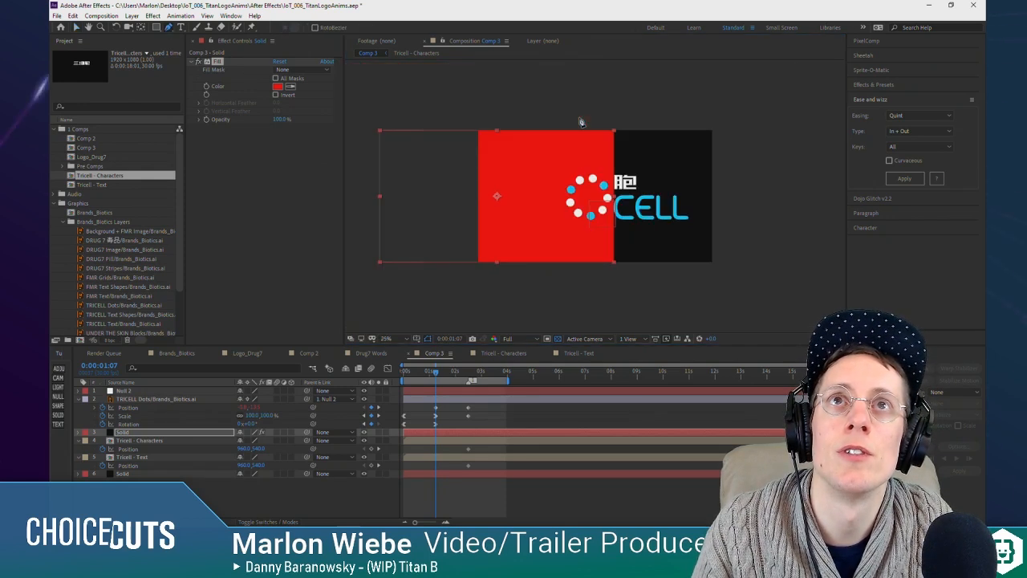
{"action": "left_click", "coordinate": [585, 122]}
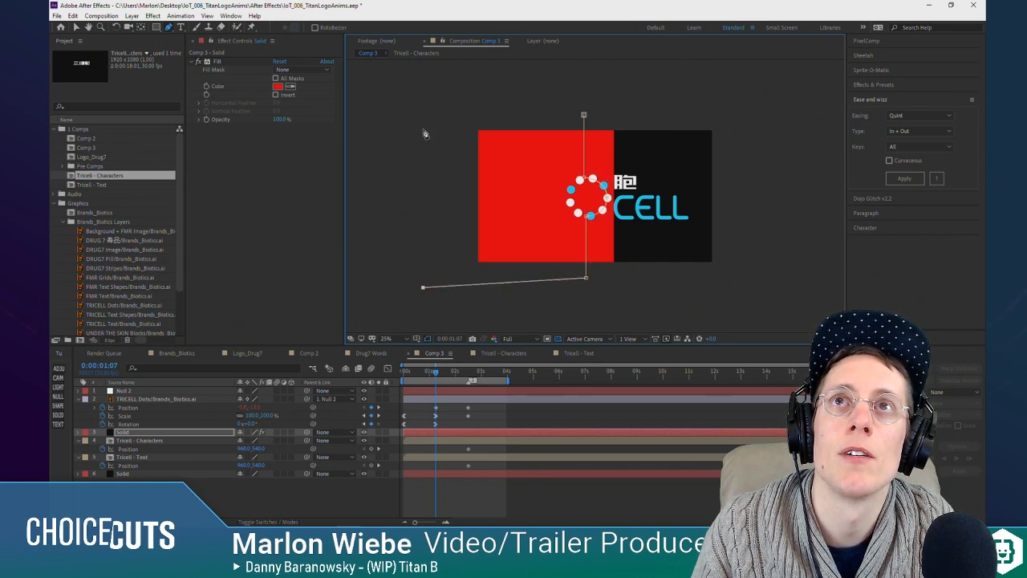
{"action": "double_click", "coordinate": [585, 116]}
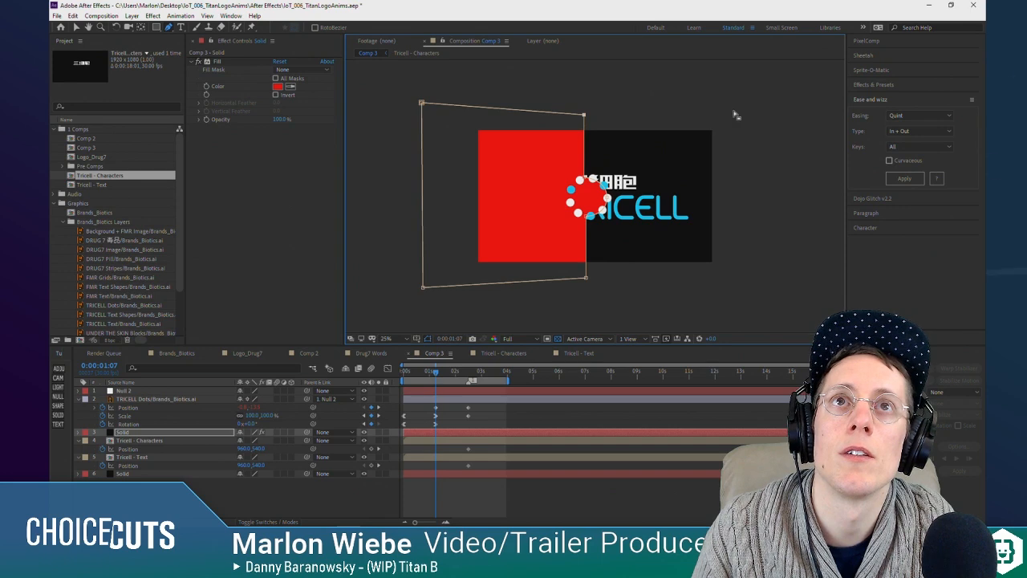
{"action": "key", "text": "v"}
{"action": "left_click", "coordinate": [769, 104]}
{"action": "scroll", "coordinate": [631, 186], "scroll_direction": "up", "scroll_amount": 3}
{"action": "scroll", "coordinate": [631, 183], "scroll_direction": "down", "scroll_amount": 1}
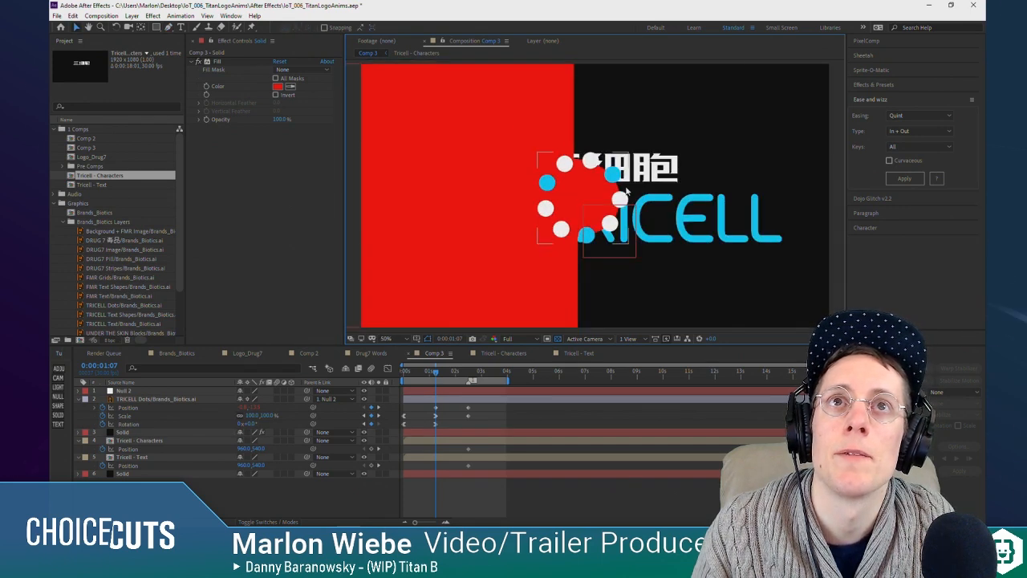
Step: Hide the red solid and use it as an Alpha Inverted track matte for the Tricell - Characters layer
{"action": "left_click", "coordinate": [154, 433]}
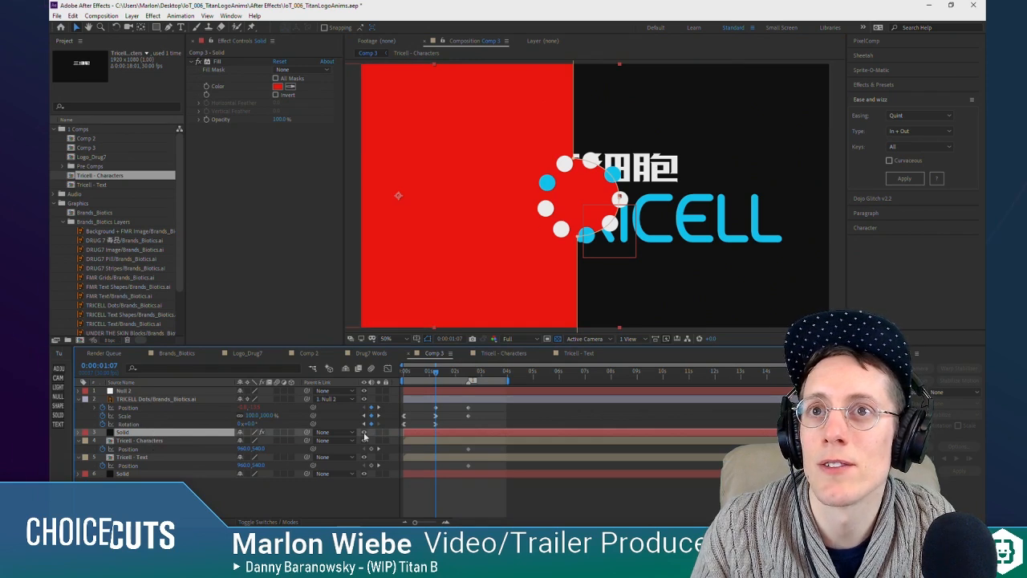
{"action": "left_click", "coordinate": [363, 432]}
{"action": "left_click", "coordinate": [187, 442]}
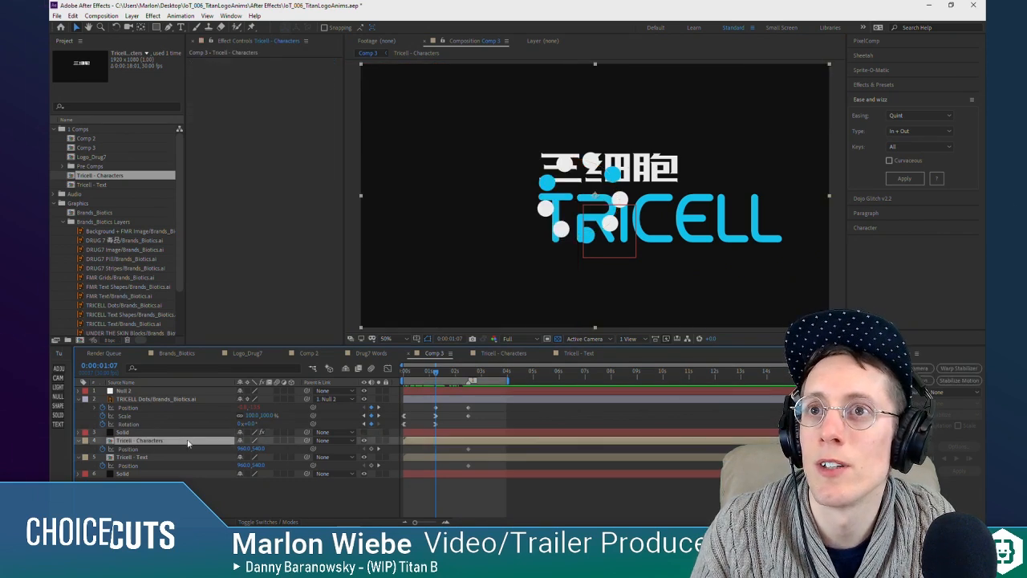
{"action": "left_click", "coordinate": [277, 522]}
{"action": "left_click", "coordinate": [291, 441]}
{"action": "left_click", "coordinate": [313, 477]}
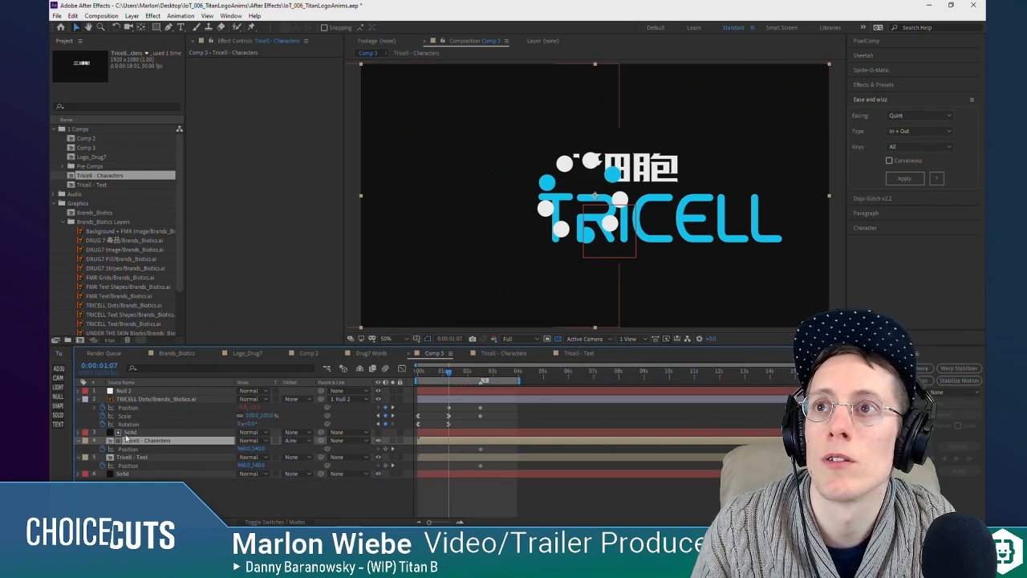
Step: Examine how the masked edge of the solid above Tricell - Characters follows the dots ring and hides the characters
{"action": "left_click", "coordinate": [127, 432]}
{"action": "left_click_drag", "start_coordinate": [575, 159], "coordinate": [579, 161]}
{"action": "scroll", "coordinate": [600, 121], "scroll_direction": "down", "scroll_amount": 3}
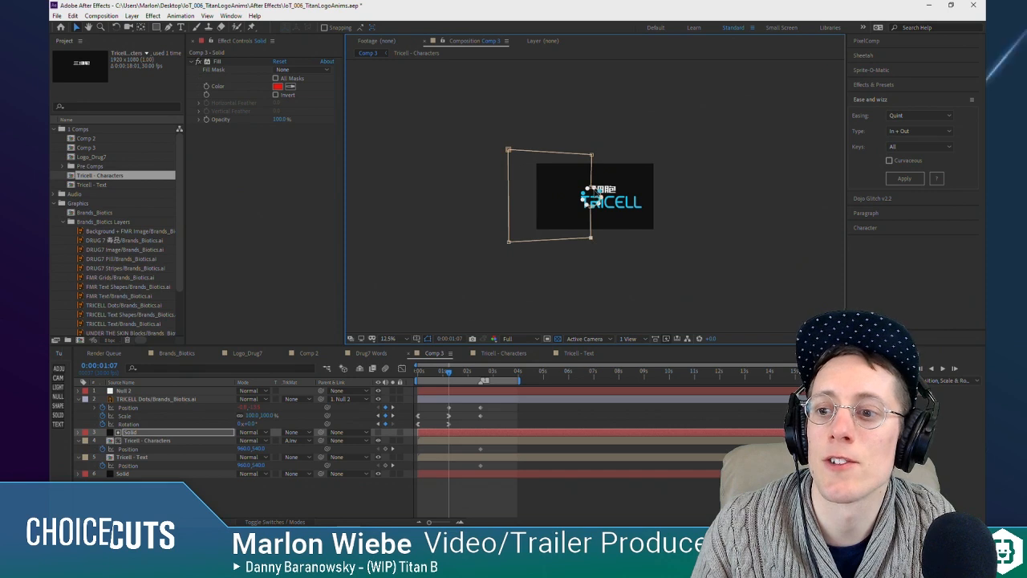
{"action": "scroll", "coordinate": [595, 186], "scroll_direction": "up", "scroll_amount": 3}
{"action": "scroll", "coordinate": [595, 186], "scroll_direction": "up", "scroll_amount": 2}
{"action": "scroll", "coordinate": [595, 186], "scroll_direction": "down", "scroll_amount": 2}
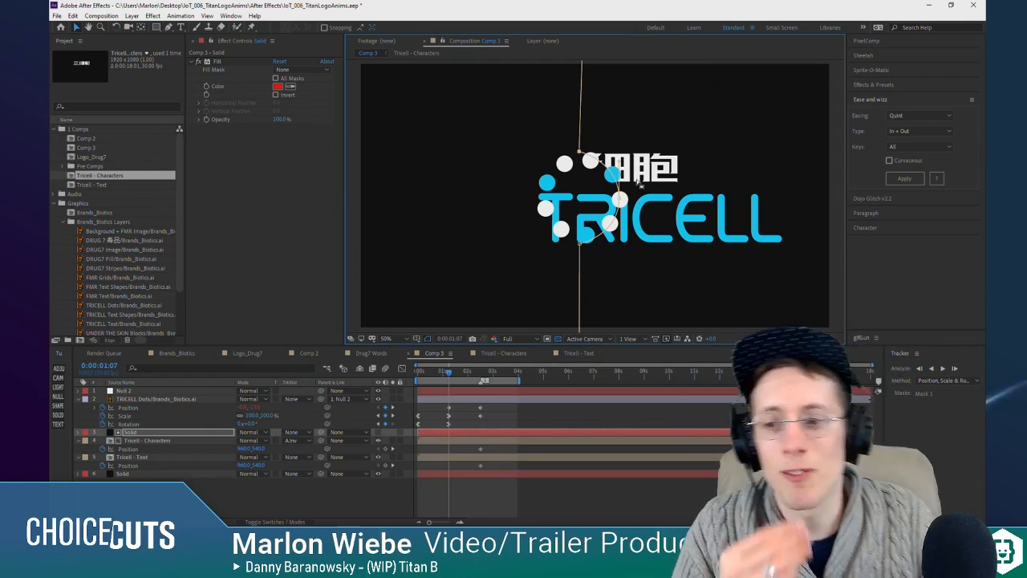
{"action": "scroll", "coordinate": [621, 186], "scroll_direction": "down", "scroll_amount": 2}
{"action": "scroll", "coordinate": [626, 189], "scroll_direction": "up", "scroll_amount": 3}
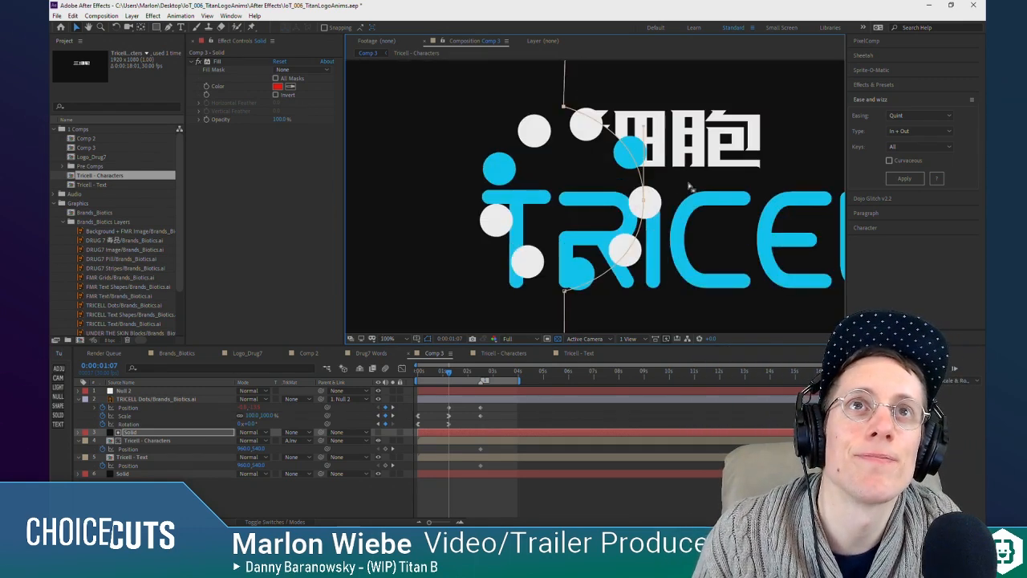
{"action": "scroll", "coordinate": [689, 186], "scroll_direction": "down", "scroll_amount": 1}
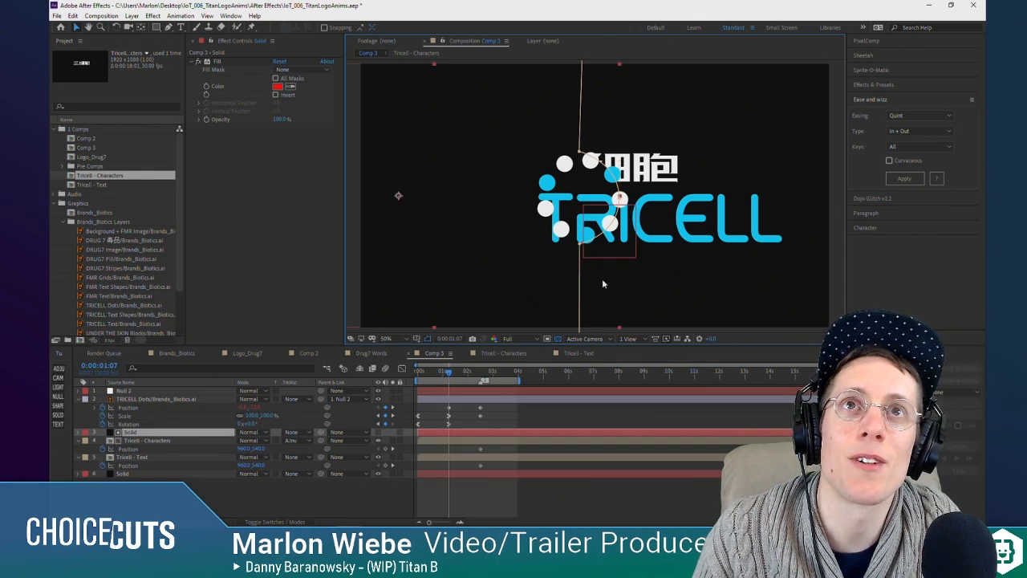
{"action": "scroll", "coordinate": [686, 281], "scroll_direction": "down", "scroll_amount": 2}
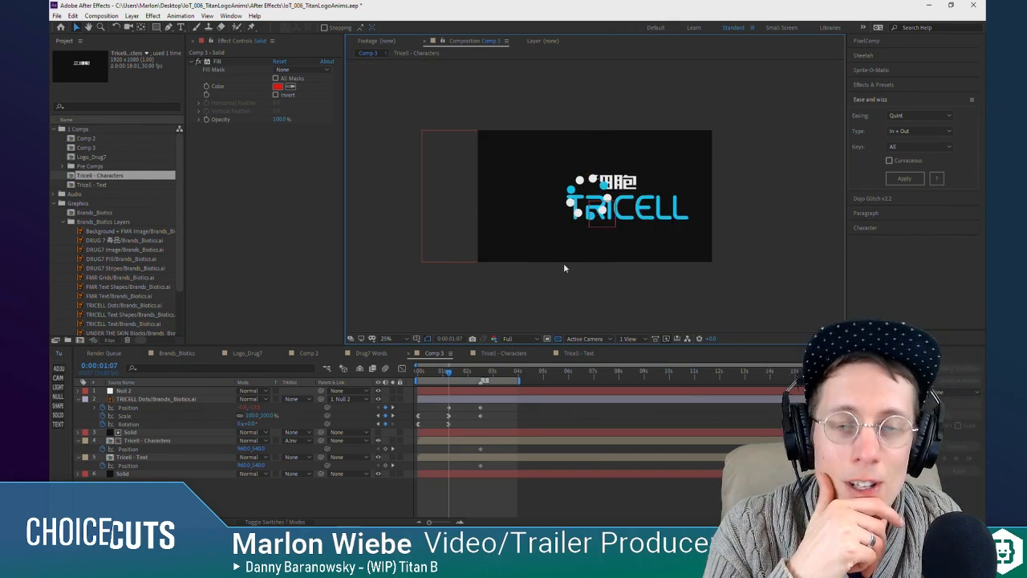
{"action": "scroll", "coordinate": [594, 233], "scroll_direction": "up", "scroll_amount": 1}
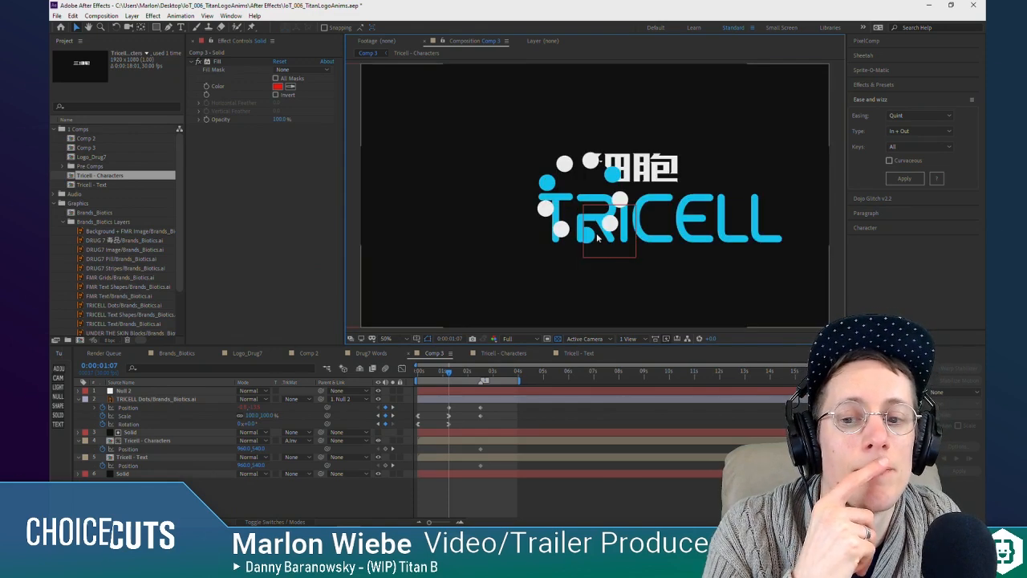
{"action": "scroll", "coordinate": [595, 233], "scroll_direction": "down", "scroll_amount": 1}
{"action": "scroll", "coordinate": [595, 233], "scroll_direction": "up", "scroll_amount": 1}
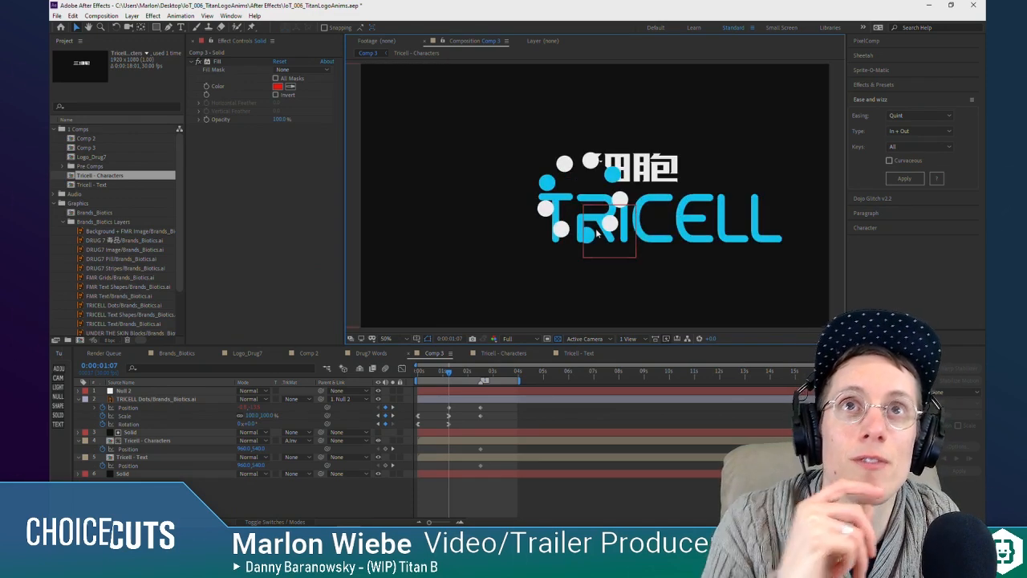
Step: Duplicate the masked solid, place the copy directly above Tricell - Text, and use it as that layer's Alpha Inverted track matte
{"action": "left_click", "coordinate": [131, 433]}
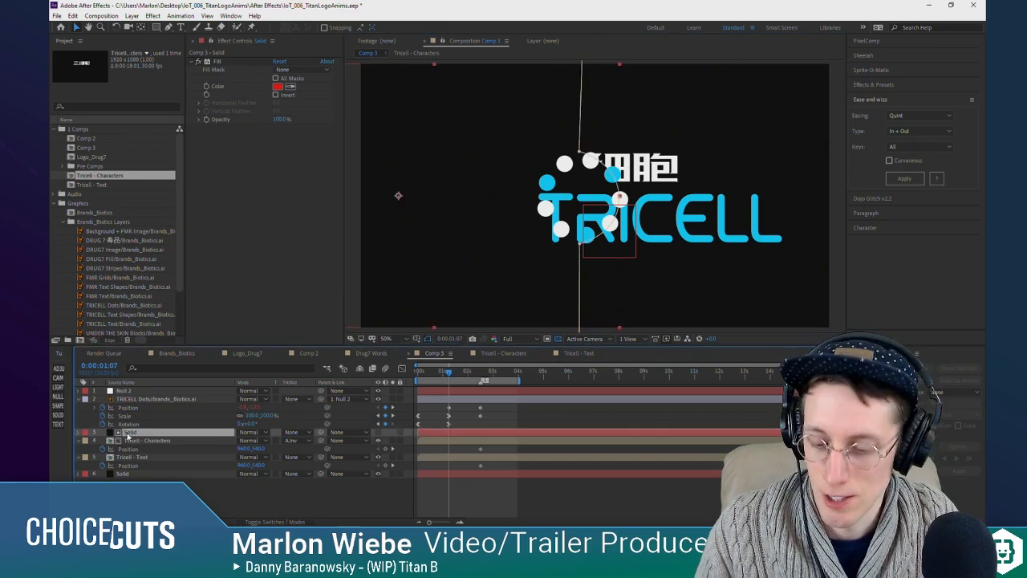
{"action": "key", "text": "ctrl+d"}
{"action": "left_click_drag", "start_coordinate": [136, 470], "coordinate": [141, 473]}
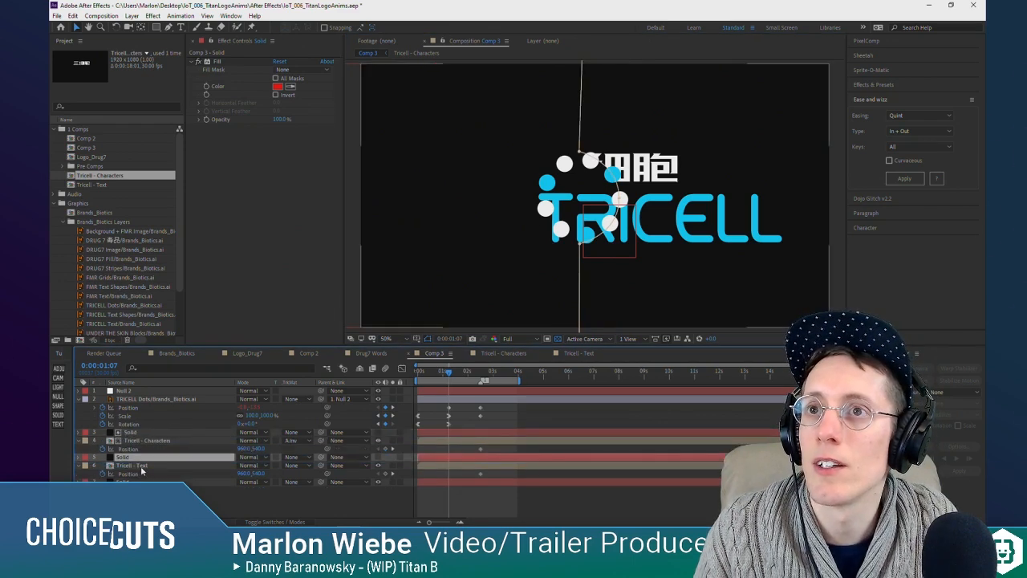
{"action": "left_click", "coordinate": [141, 467]}
{"action": "left_click", "coordinate": [296, 466]}
{"action": "left_click", "coordinate": [317, 435]}
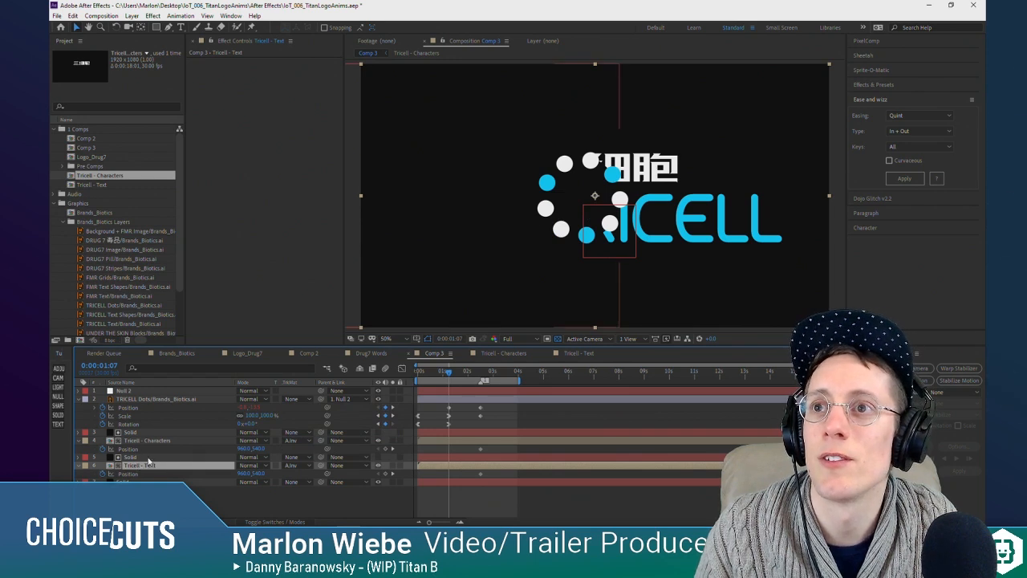
Step: Try to slide the Tricell - Characters and Tricell - Text layers left behind the dots ring at 0:00:01:07
{"action": "left_click", "coordinate": [162, 441], "text": "ctrl"}
{"action": "left_click_drag", "start_coordinate": [733, 216], "coordinate": [623, 215]}
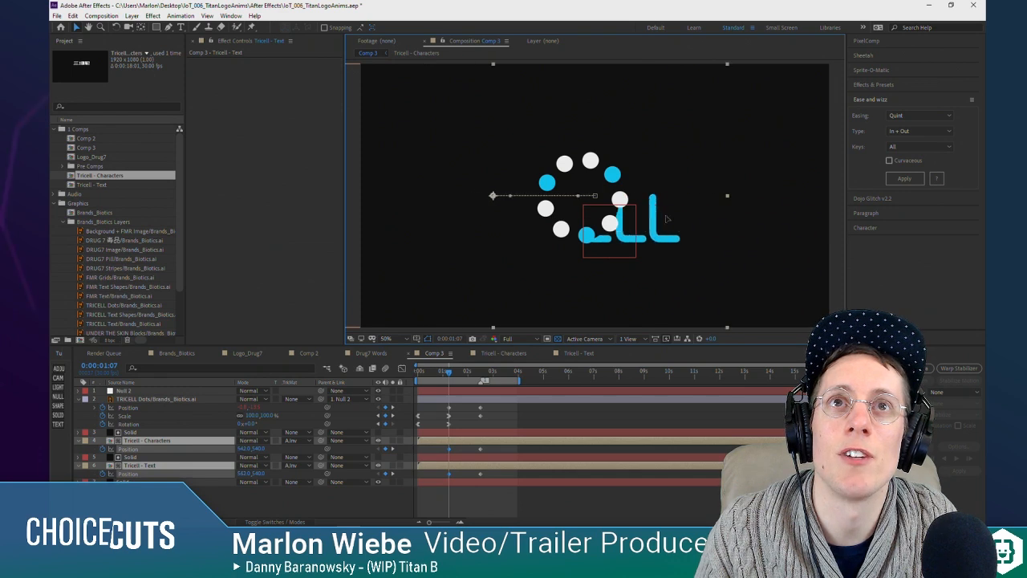
{"action": "left_click_drag", "start_coordinate": [667, 218], "coordinate": [782, 222]}
{"action": "key", "text": "ctrl+z"}
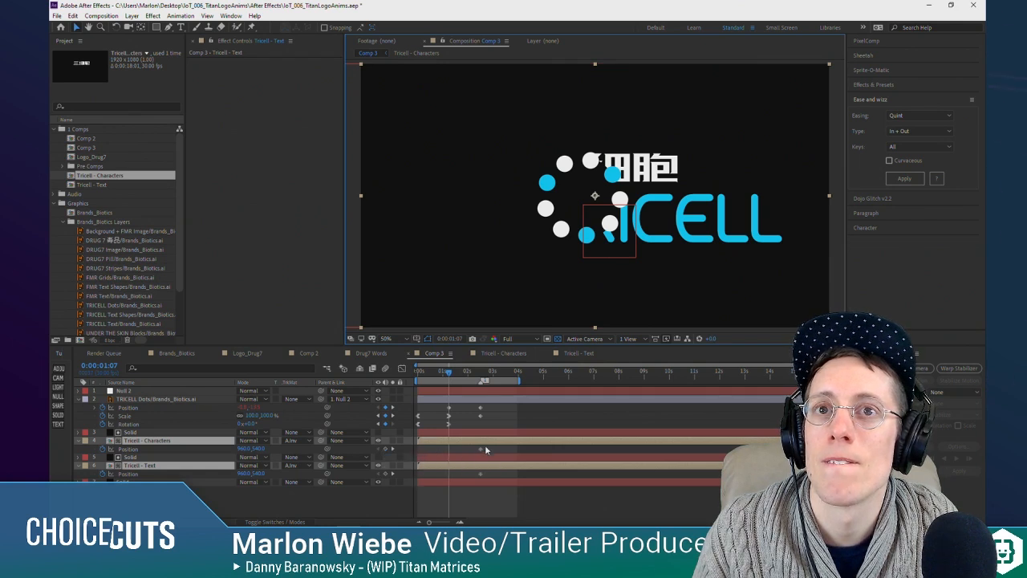
Step: Keyframe the positions of Tricell - Characters and Tricell - Text at 0:00:01:07, sliding both left behind the matte to about X 146
{"action": "left_click", "coordinate": [383, 449]}
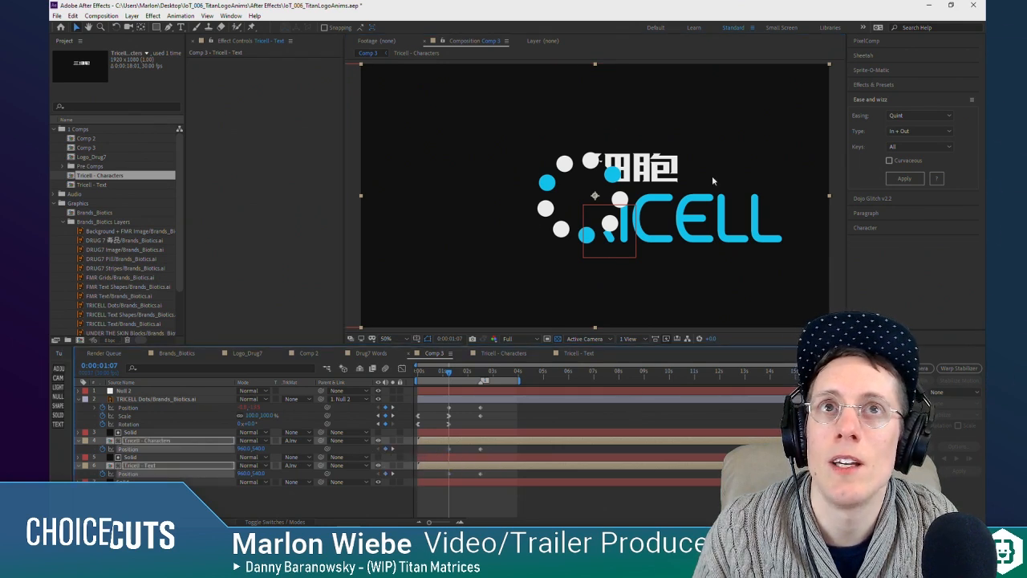
{"action": "left_click_drag", "start_coordinate": [712, 178], "coordinate": [559, 176]}
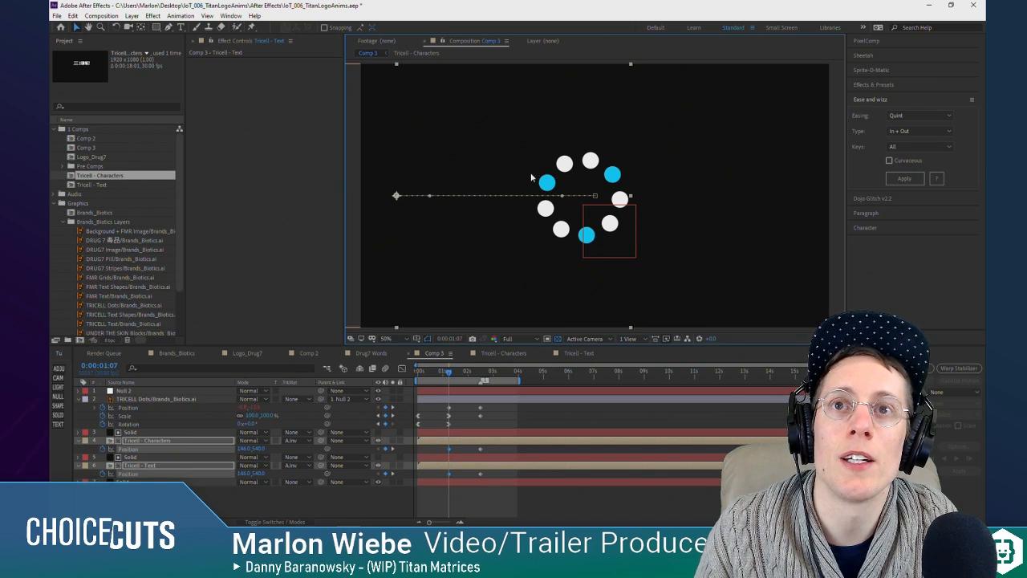
{"action": "mouse_move", "coordinate": [443, 373]}
{"action": "left_mouse_down"}
{"action": "mouse_move", "coordinate": [471, 376]}
{"action": "mouse_move", "coordinate": [456, 374]}
{"action": "left_mouse_up"}
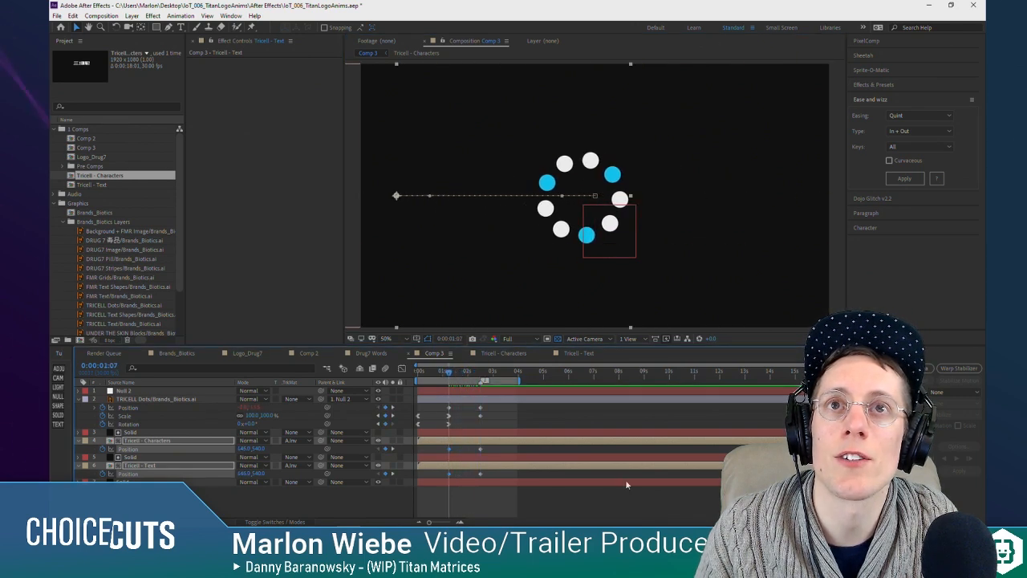
{"action": "left_click", "coordinate": [625, 493]}
Step: Show the upper matte solid, parent both matte solids to the TRICELL Dots layer, and preview how they follow the dots
{"action": "left_click", "coordinate": [379, 432]}
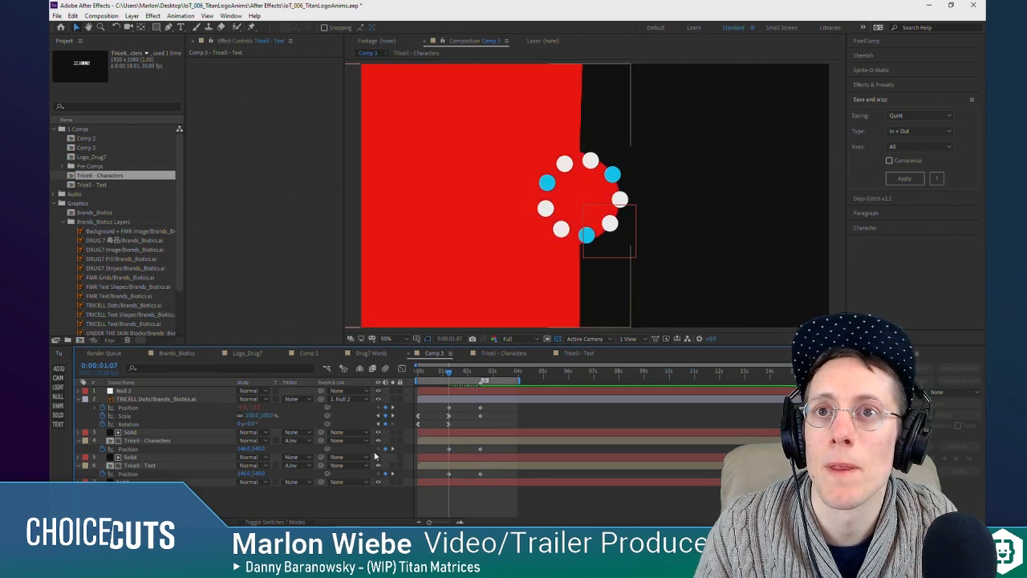
{"action": "left_click", "coordinate": [158, 427]}
{"action": "left_click", "coordinate": [156, 433]}
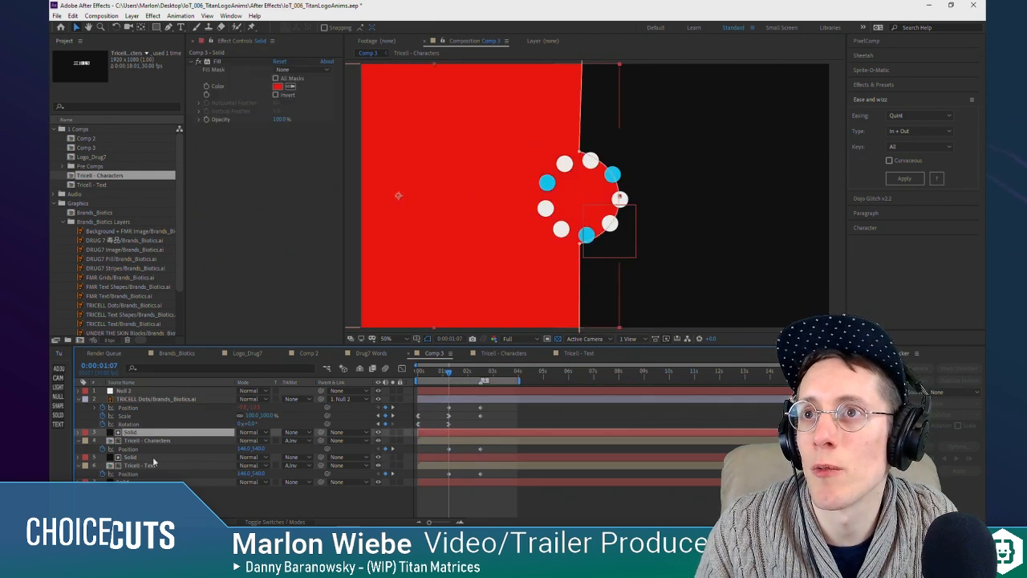
{"action": "left_click", "coordinate": [152, 458], "text": "ctrl"}
{"action": "left_click_drag", "start_coordinate": [155, 412], "coordinate": [149, 401]}
{"action": "left_click", "coordinate": [151, 400]}
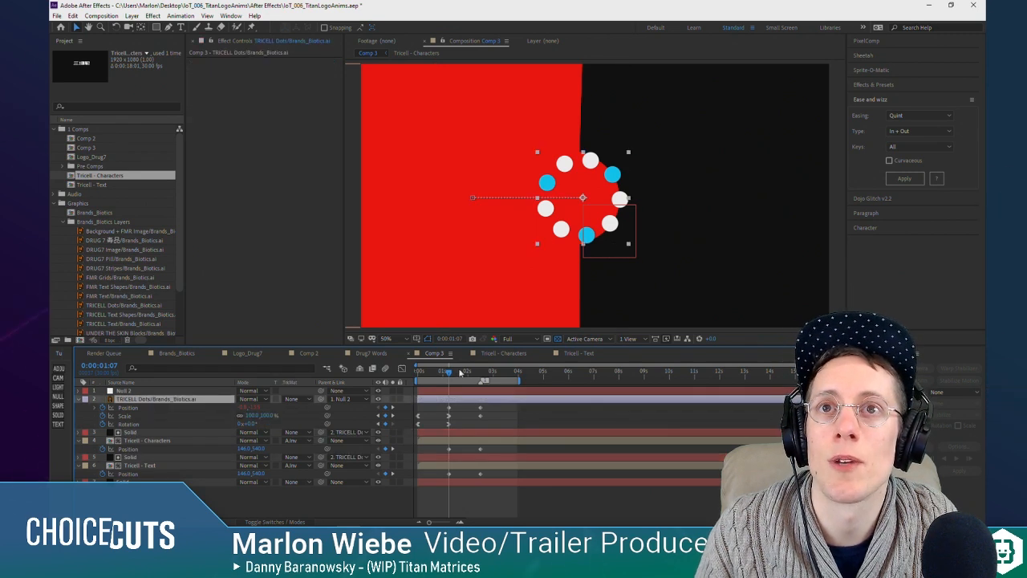
{"action": "left_click_drag", "start_coordinate": [453, 375], "coordinate": [484, 381]}
{"action": "key", "text": "space"}
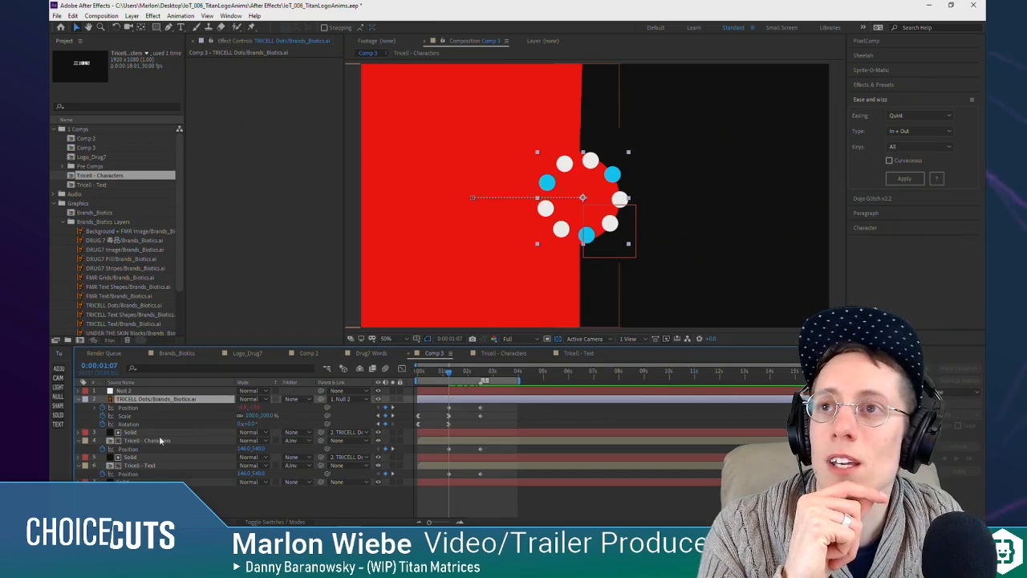
Step: Apply Ease and Wizz Quint In + Out easing to the Position keyframes of Tricell - Characters and Tricell - Text
{"action": "left_click", "coordinate": [130, 409]}
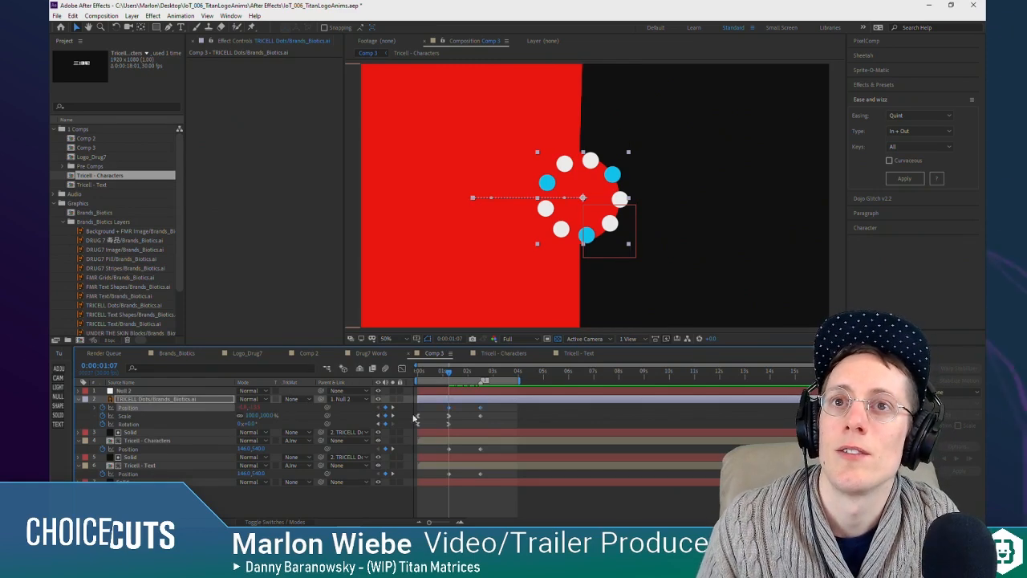
{"action": "left_click", "coordinate": [136, 450]}
{"action": "left_click", "coordinate": [134, 474], "text": "ctrl"}
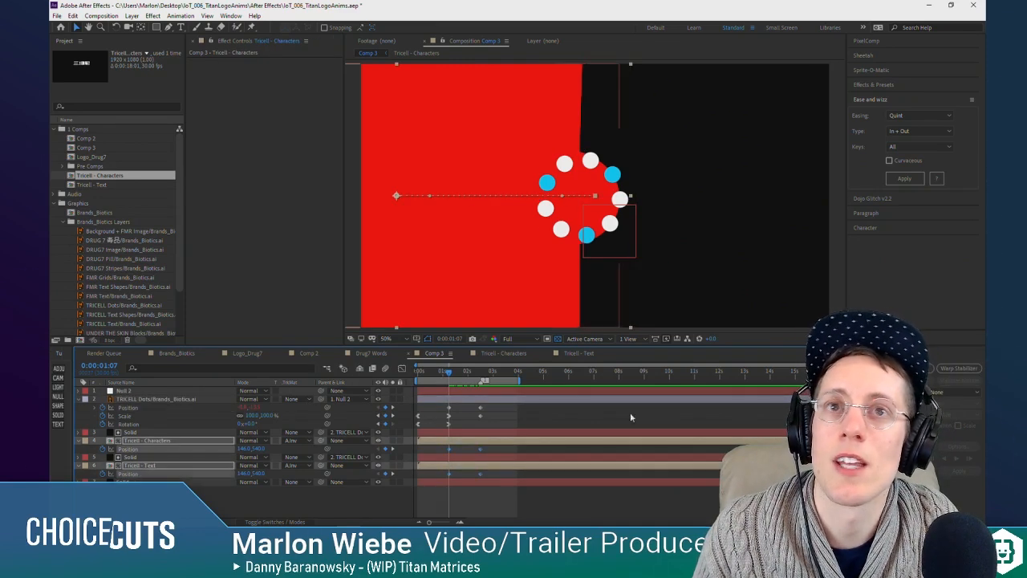
{"action": "left_click", "coordinate": [907, 178]}
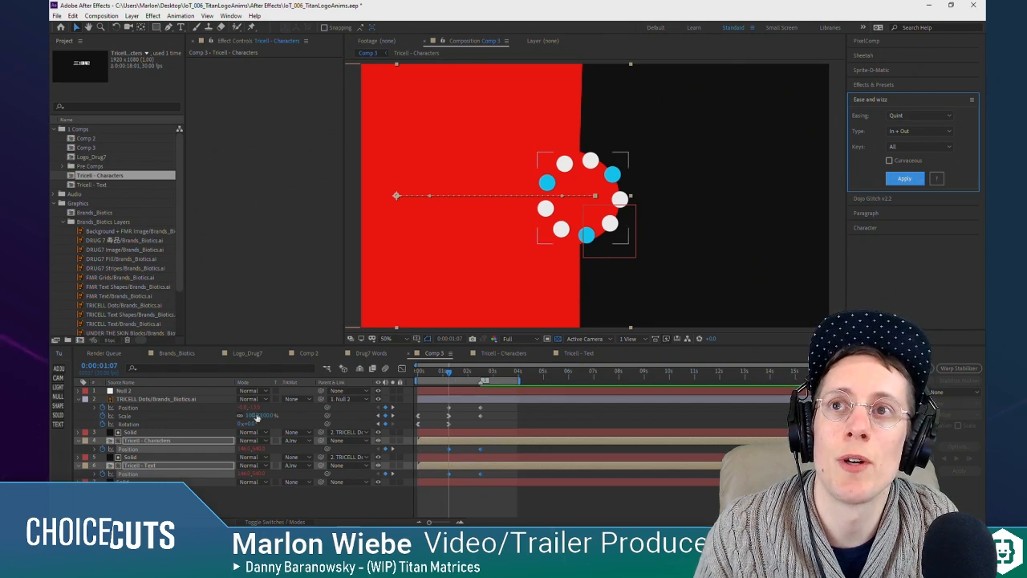
{"action": "left_click", "coordinate": [155, 409]}
{"action": "left_click", "coordinate": [157, 450]}
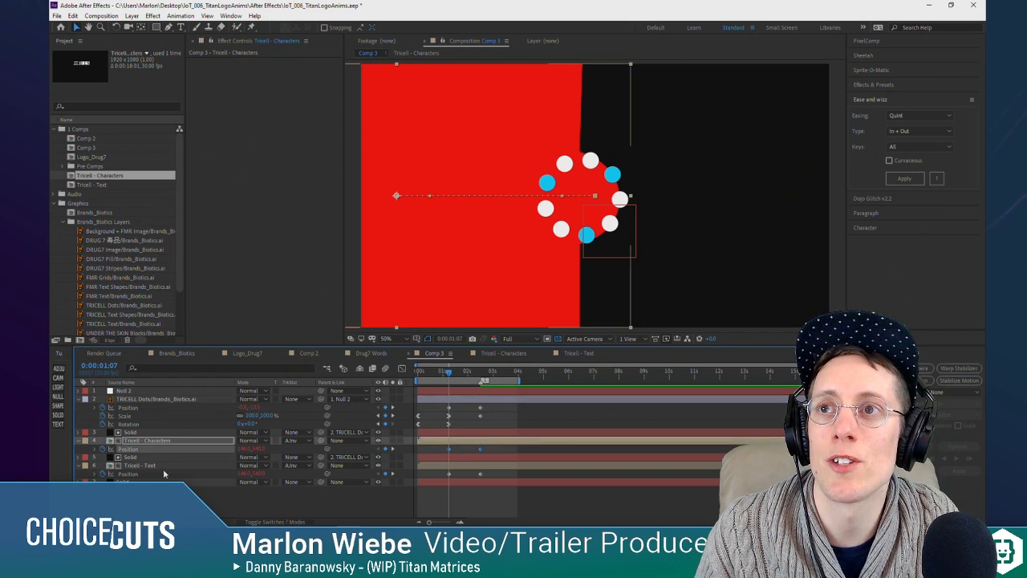
{"action": "left_click", "coordinate": [157, 473]}
Step: Hide the red matte solid again and play back the eased text reveal from behind the dots ring
{"action": "key", "text": "space"}
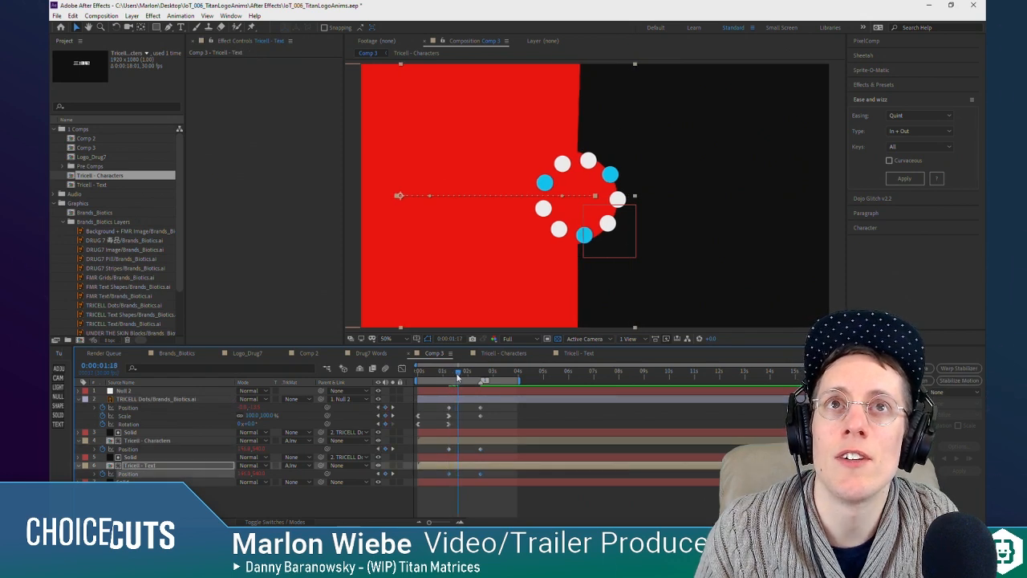
{"action": "left_click_drag", "start_coordinate": [463, 376], "coordinate": [449, 375]}
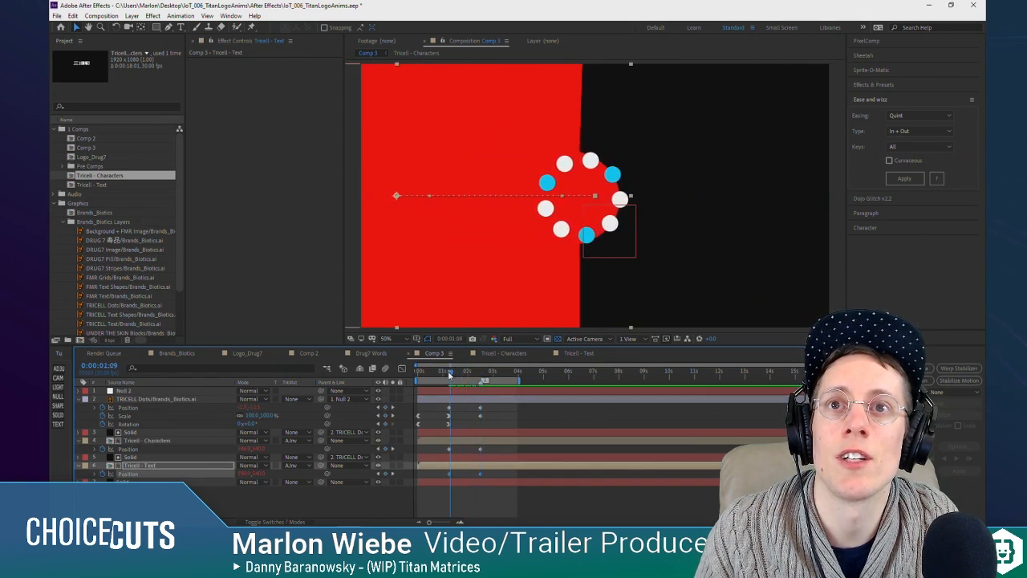
{"action": "key", "text": "space"}
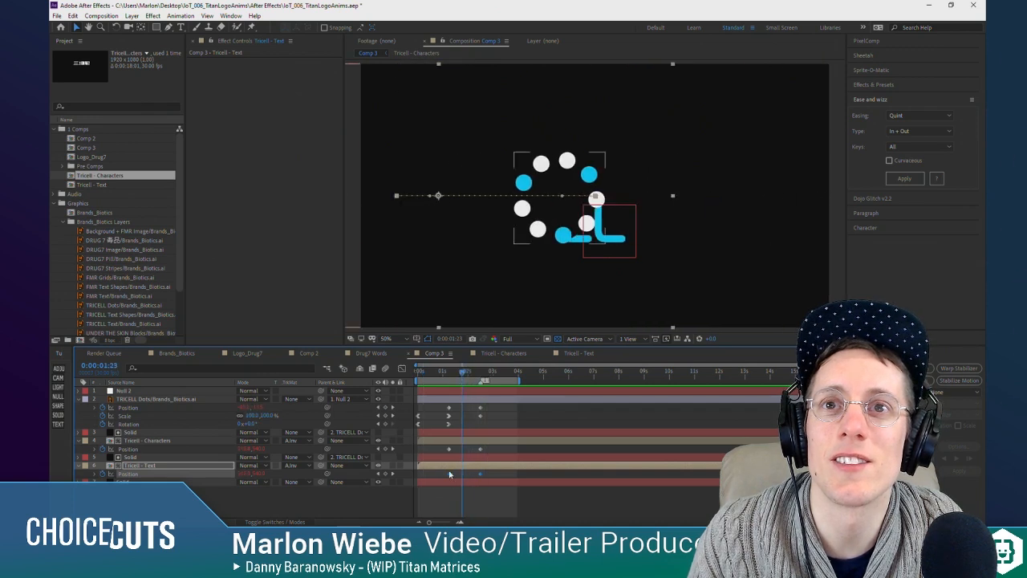
Step: Offset Tricell - Characters slightly later in time and Tricell - Text a few frames more, and play the animation from the start
{"action": "left_click", "coordinate": [433, 442]}
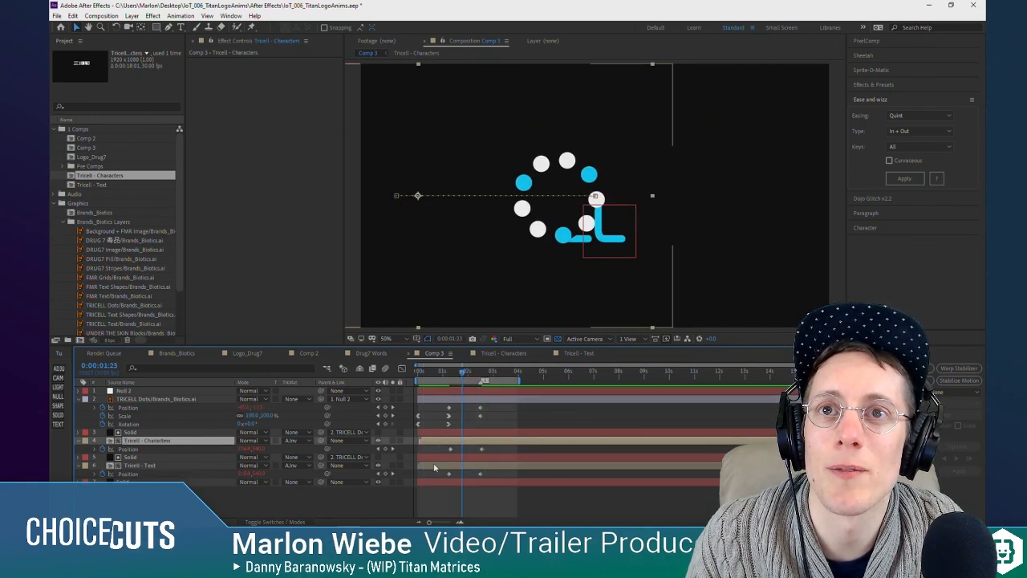
{"action": "left_click_drag", "start_coordinate": [435, 467], "coordinate": [438, 467]}
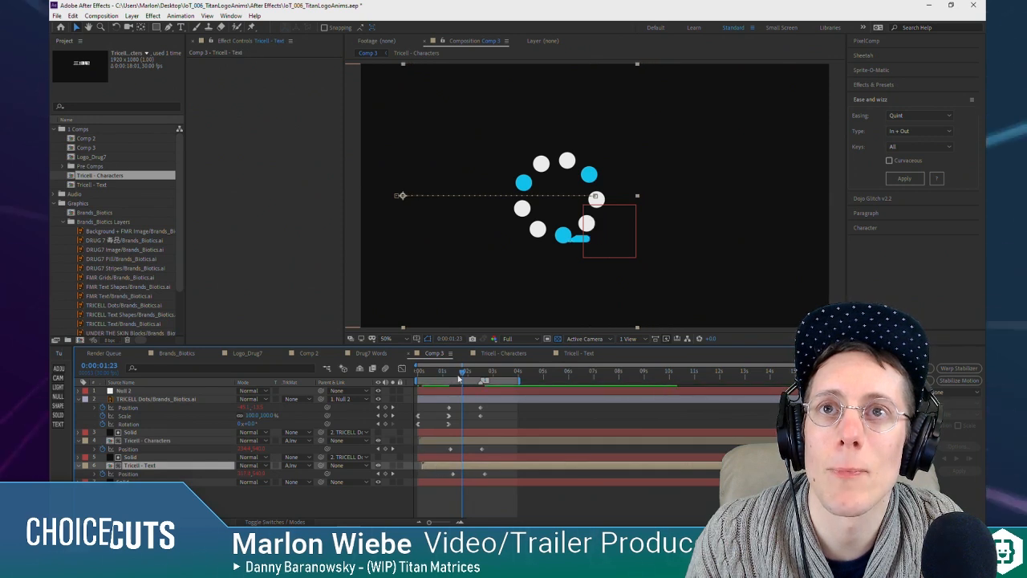
{"action": "left_click_drag", "start_coordinate": [460, 377], "coordinate": [350, 383]}
{"action": "key", "text": "space"}
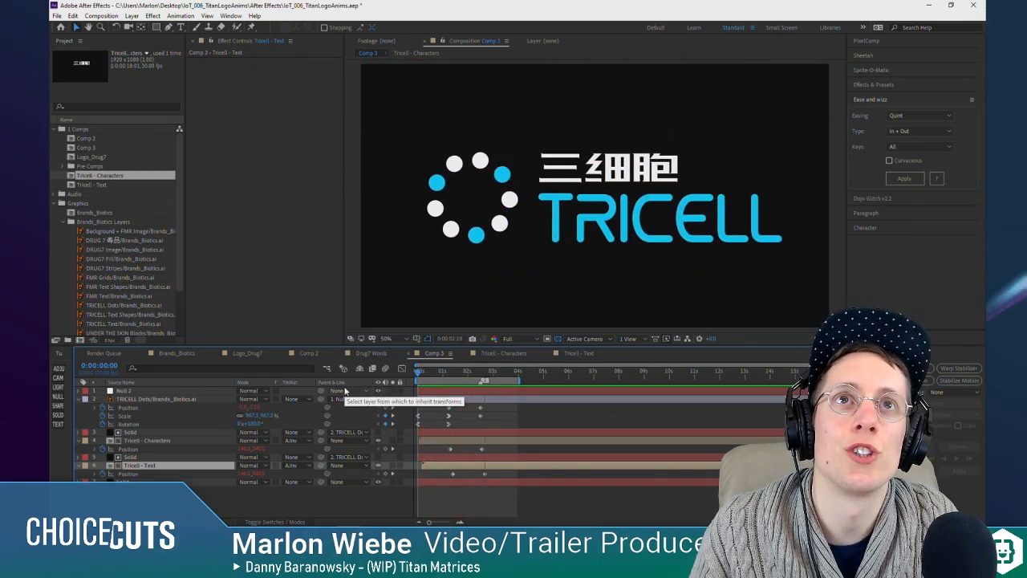
{"action": "key", "text": "space"}
Step: Nudge the Tricell - Characters and Tricell - Text layers slightly earlier together and play back the logo animation
{"action": "left_click", "coordinate": [461, 442]}
{"action": "left_click", "coordinate": [457, 466], "text": "ctrl"}
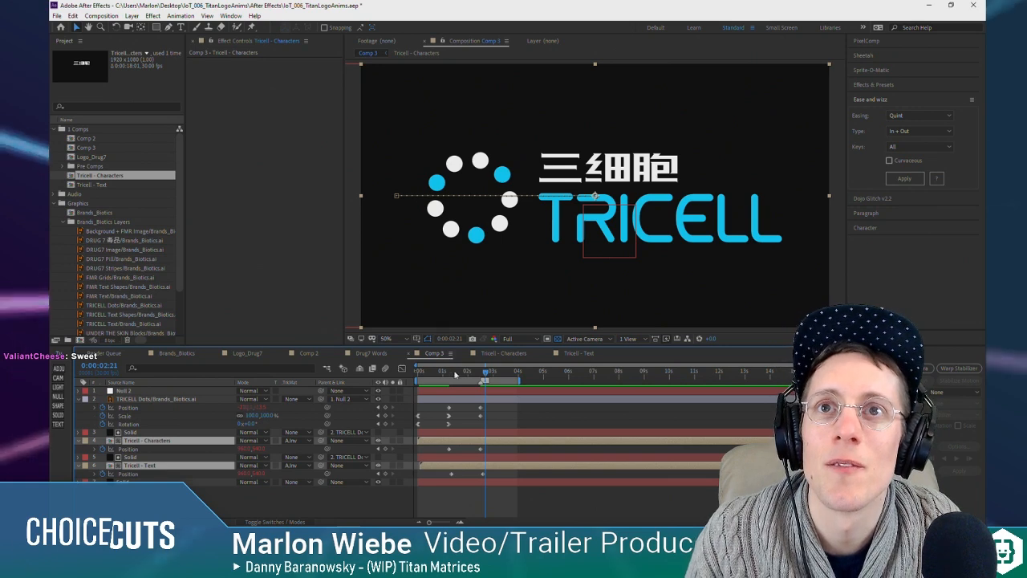
{"action": "key", "text": "space"}
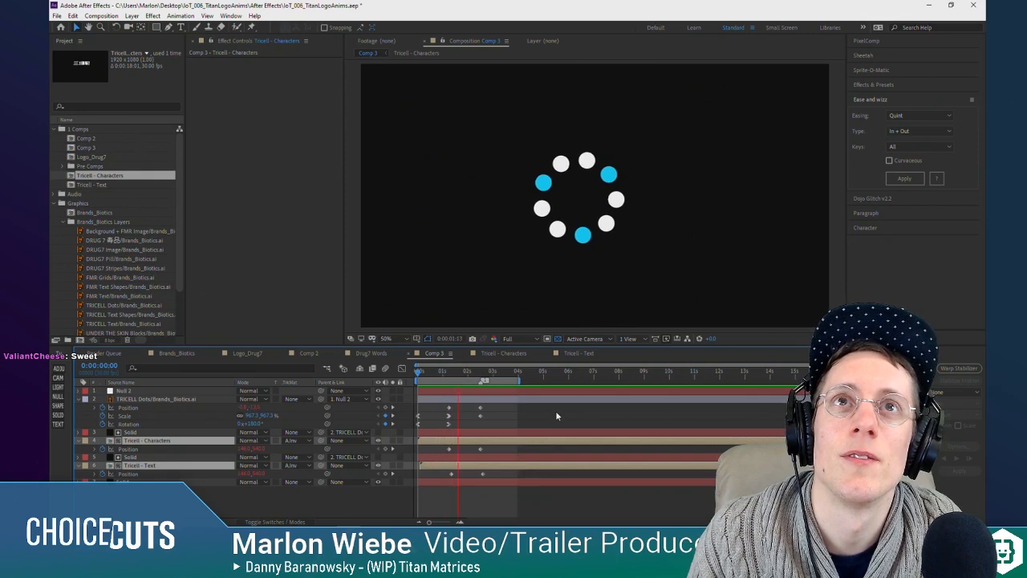
{"action": "key", "text": "space"}
Step: Scrub through the dots' spin-in during the first second to review its motion leading into the slide
{"action": "left_click", "coordinate": [439, 374]}
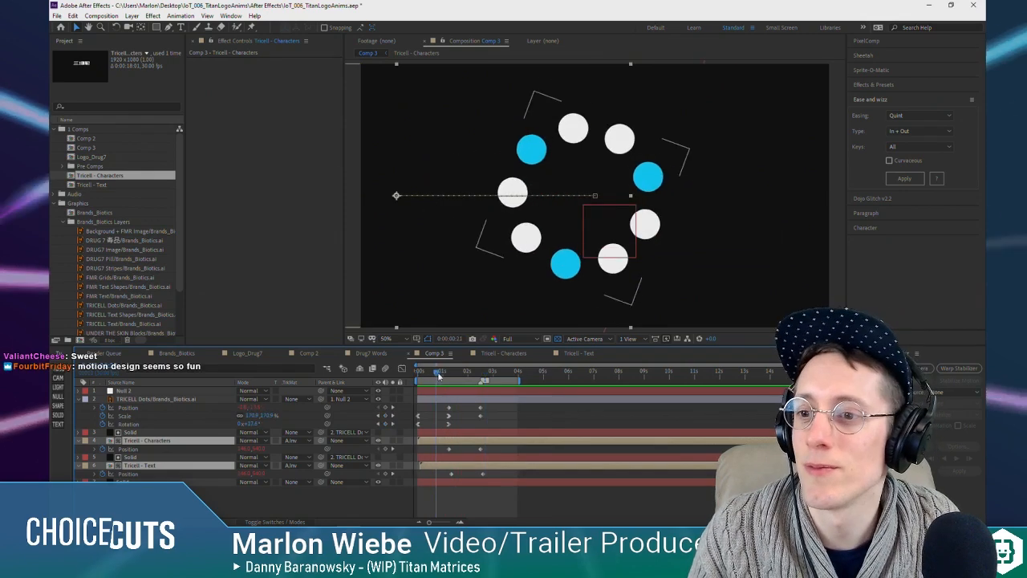
{"action": "left_click", "coordinate": [446, 374]}
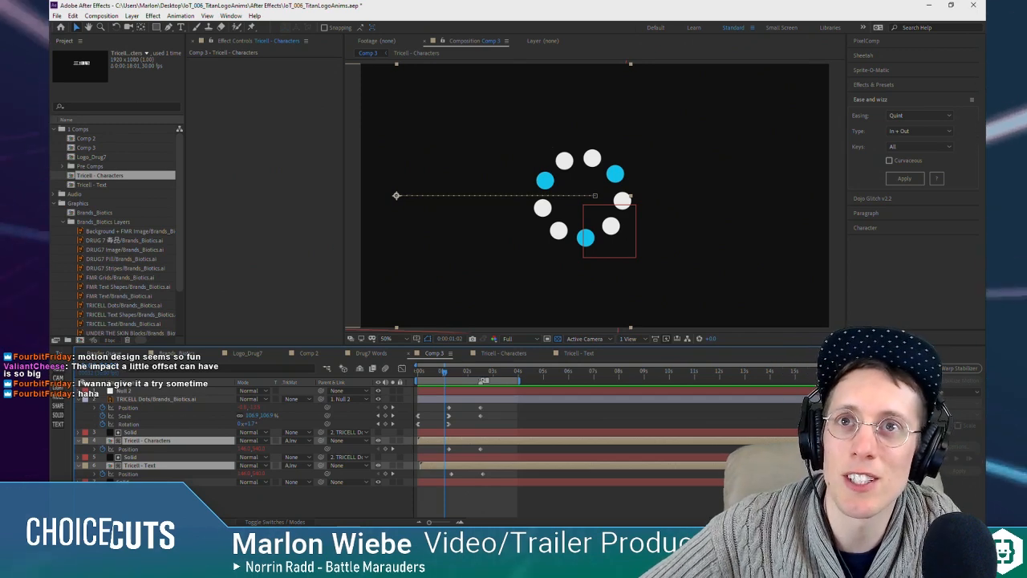
{"action": "left_click_drag", "start_coordinate": [441, 375], "coordinate": [453, 376]}
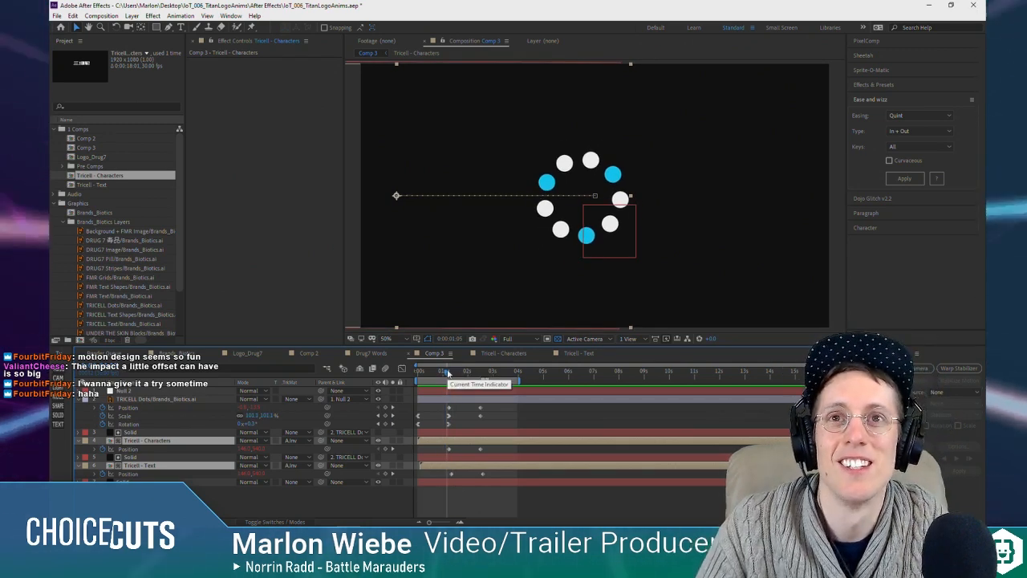
{"action": "mouse_move", "coordinate": [447, 373]}
{"action": "left_mouse_down"}
{"action": "mouse_move", "coordinate": [407, 373]}
{"action": "mouse_move", "coordinate": [468, 369]}
{"action": "mouse_move", "coordinate": [434, 359]}
{"action": "left_mouse_up"}
{"action": "key", "text": "space"}
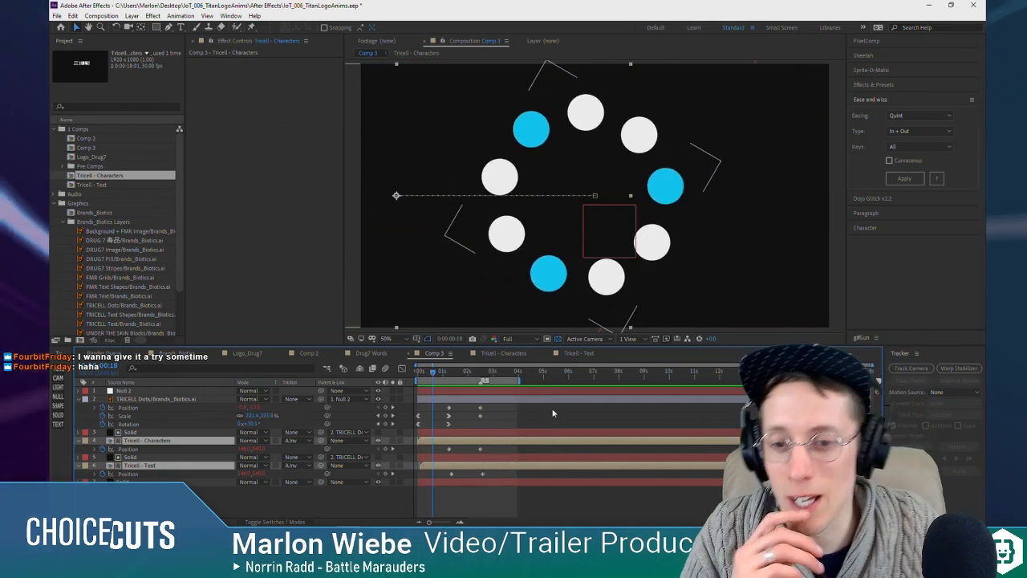
Step: Play back the logo animation and stop at 0:00:01:21, where the text starts emerging from the dots ring
{"action": "key", "text": "space"}
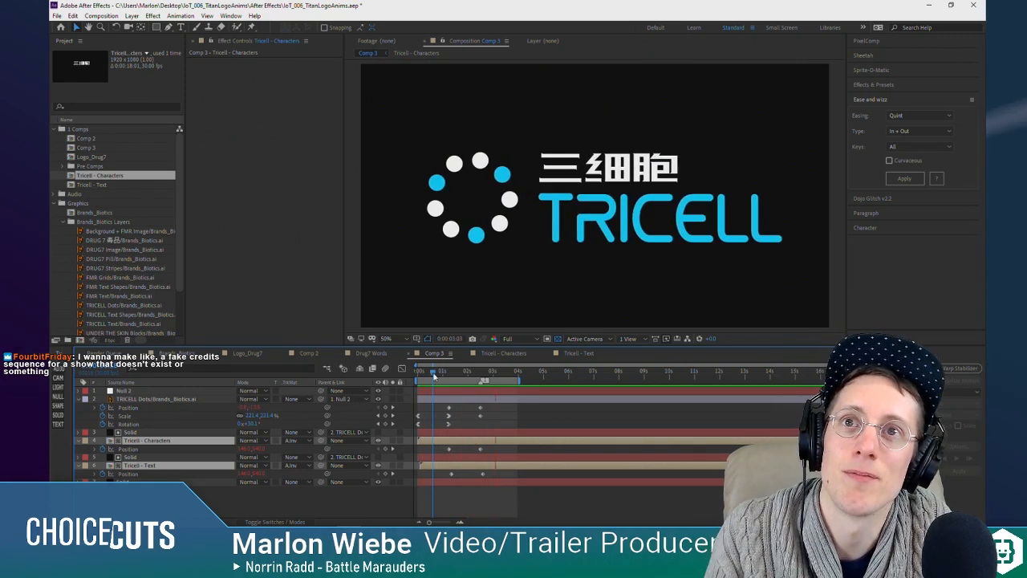
{"action": "left_click", "coordinate": [462, 375]}
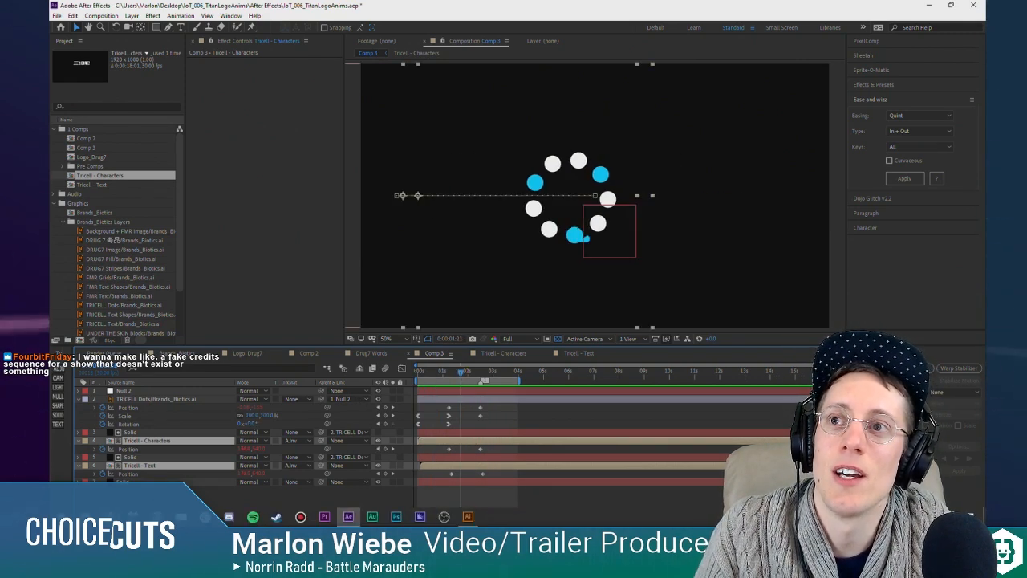
Step: Switch to the web browser and search the web for "art of the title" in the new tab
{"action": "left_click", "coordinate": [348, 518]}
{"action": "left_click", "coordinate": [716, 9]}
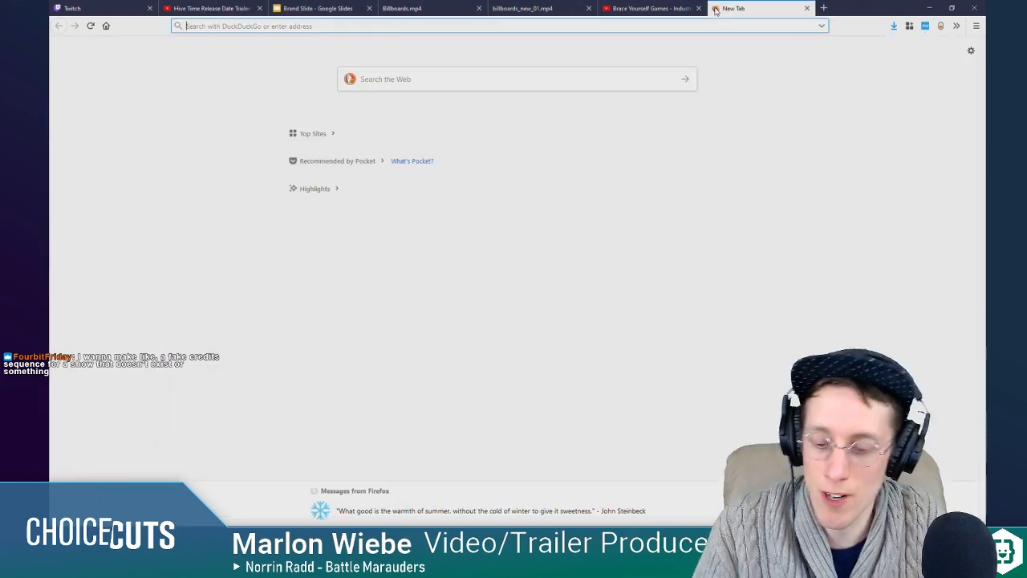
{"action": "type", "text": "art of the tittle"}
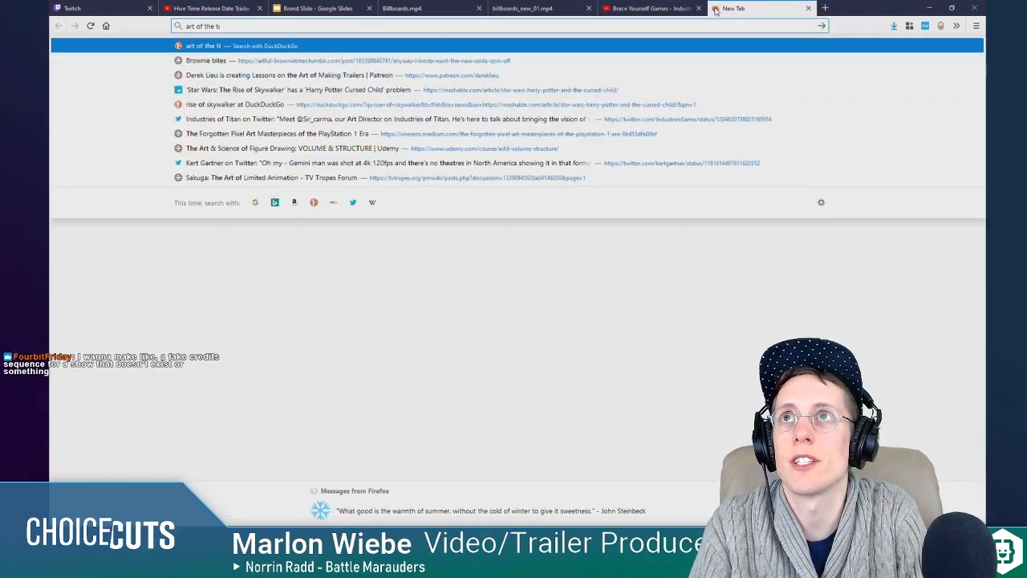
{"action": "key", "text": "BackSpace"}
{"action": "type", "text": "le"}
{"action": "key", "text": "Return"}
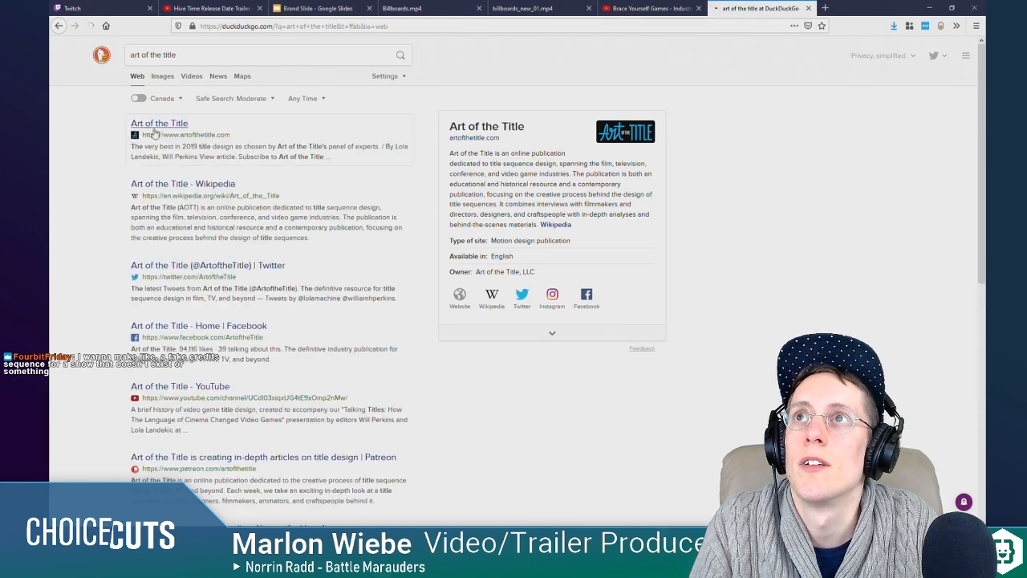
Step: Open the Art of the Title website and look over its Top 10 Title Sequences of 2019 and its title sequence listings
{"action": "scroll", "coordinate": [357, 172], "scroll_direction": "down", "scroll_amount": 3}
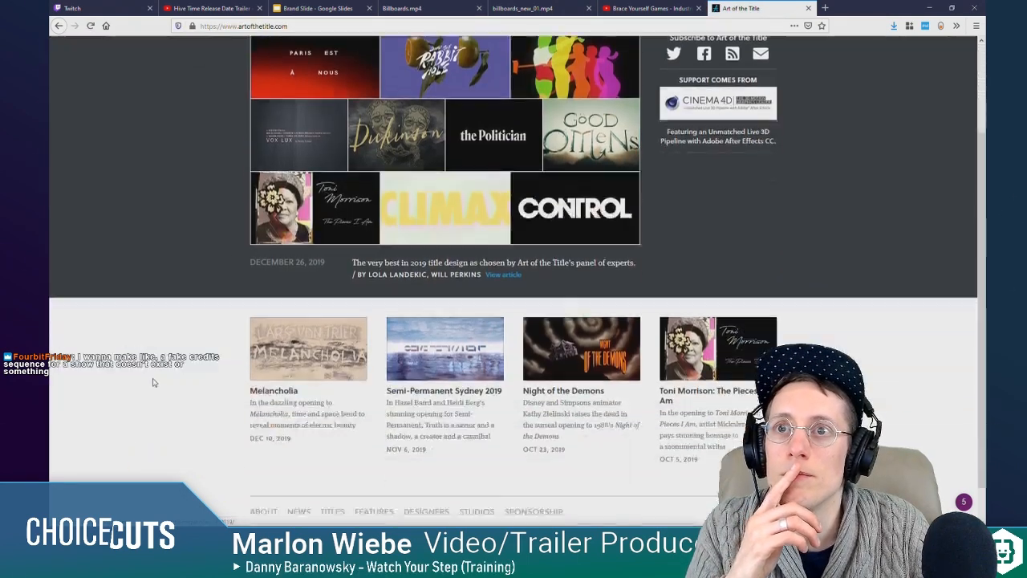
{"action": "scroll", "coordinate": [388, 307], "scroll_direction": "up", "scroll_amount": 3}
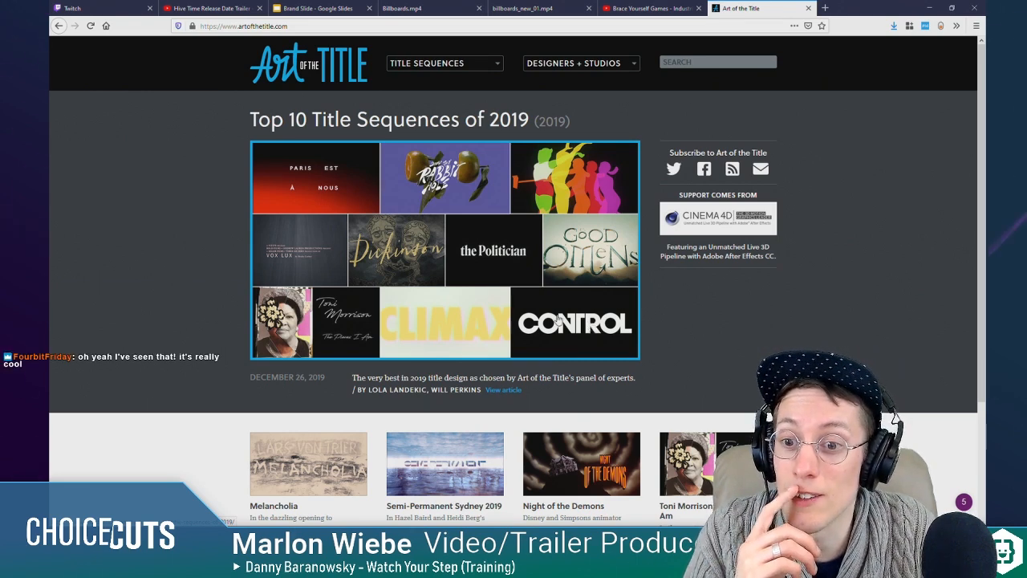
{"action": "scroll", "coordinate": [578, 313], "scroll_direction": "down", "scroll_amount": 1}
{"action": "scroll", "coordinate": [626, 289], "scroll_direction": "up", "scroll_amount": 1}
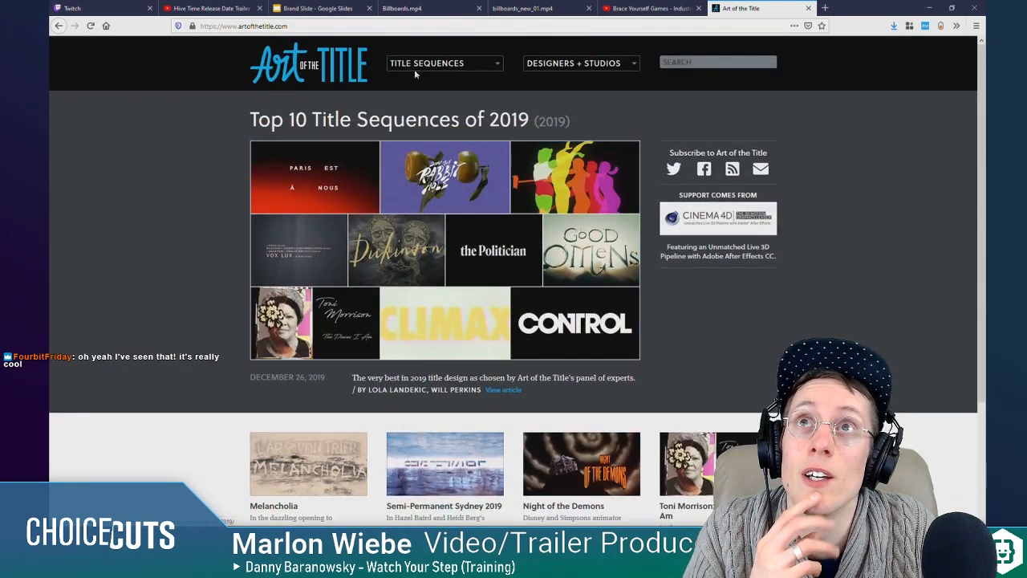
{"action": "left_click", "coordinate": [440, 68]}
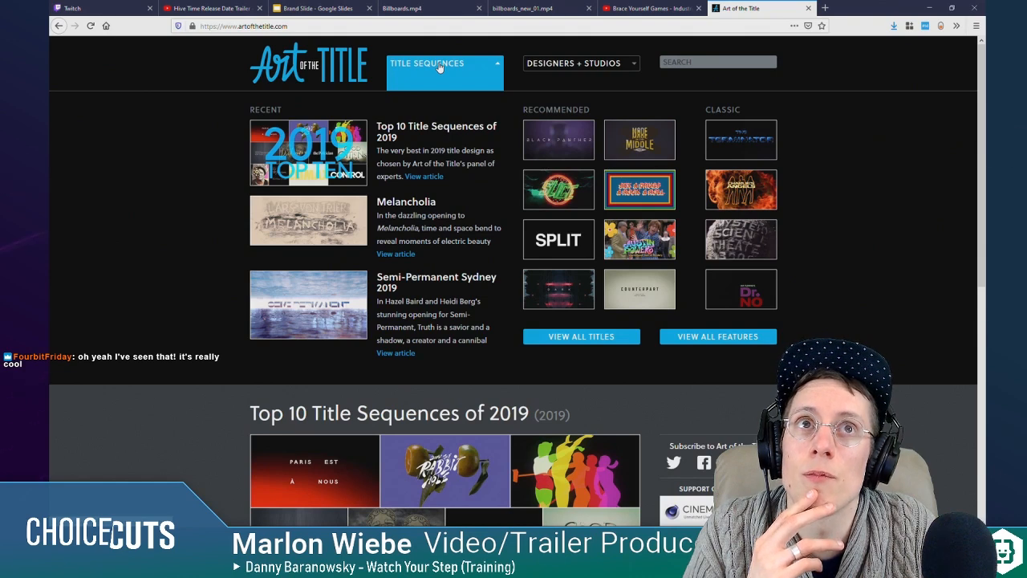
{"action": "left_click", "coordinate": [440, 68]}
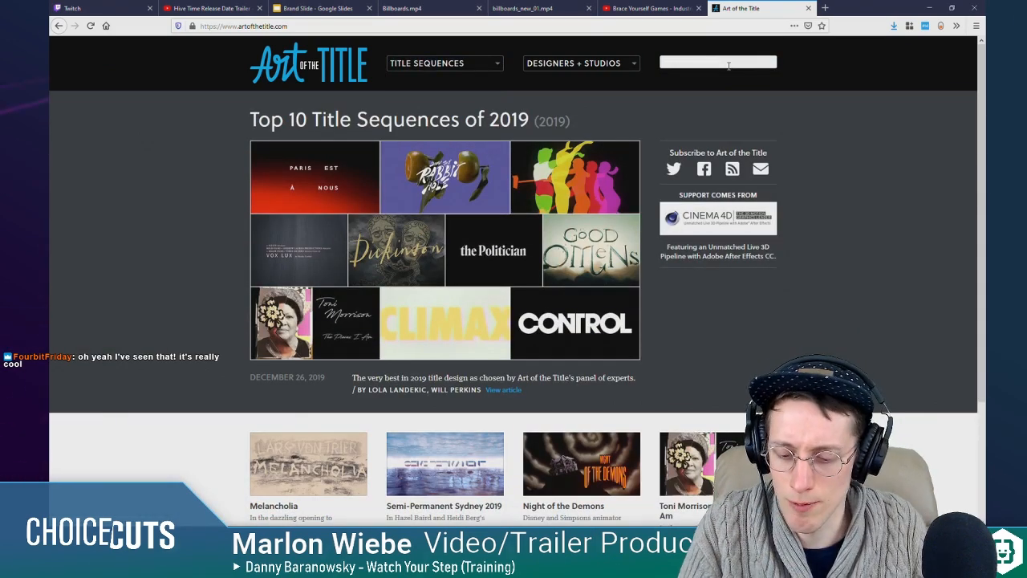
Step: Search the site for "halt and catch fire" and open the Halt and Catch Fire title sequence page
{"action": "type", "text": "halt and catch fire"}
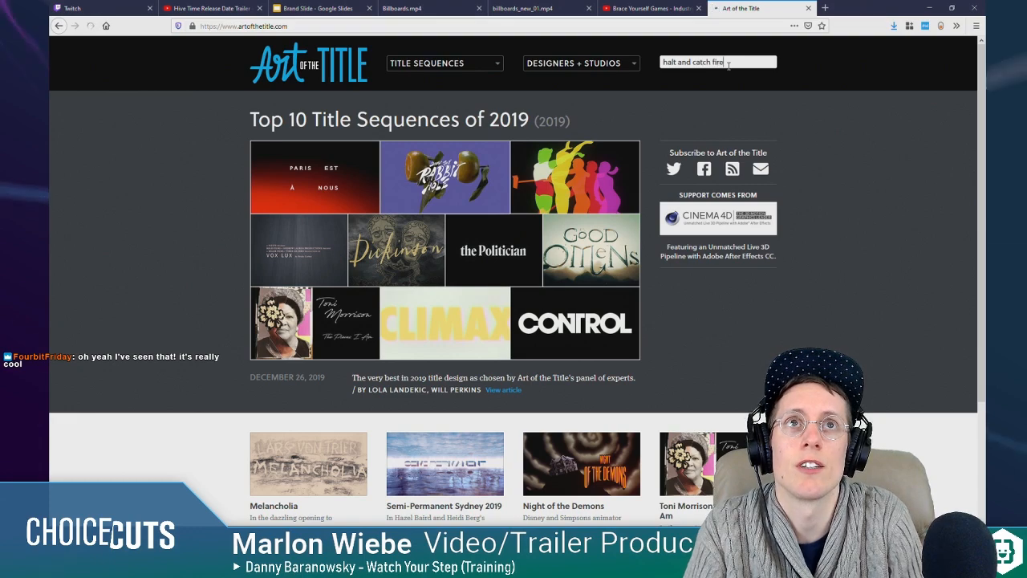
{"action": "key", "text": "Return"}
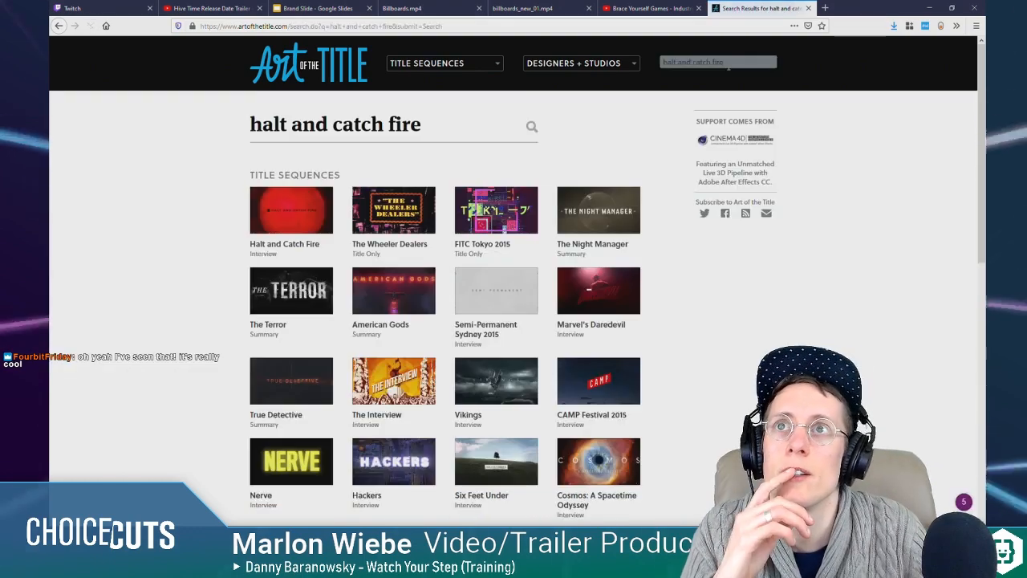
{"action": "left_click", "coordinate": [269, 225]}
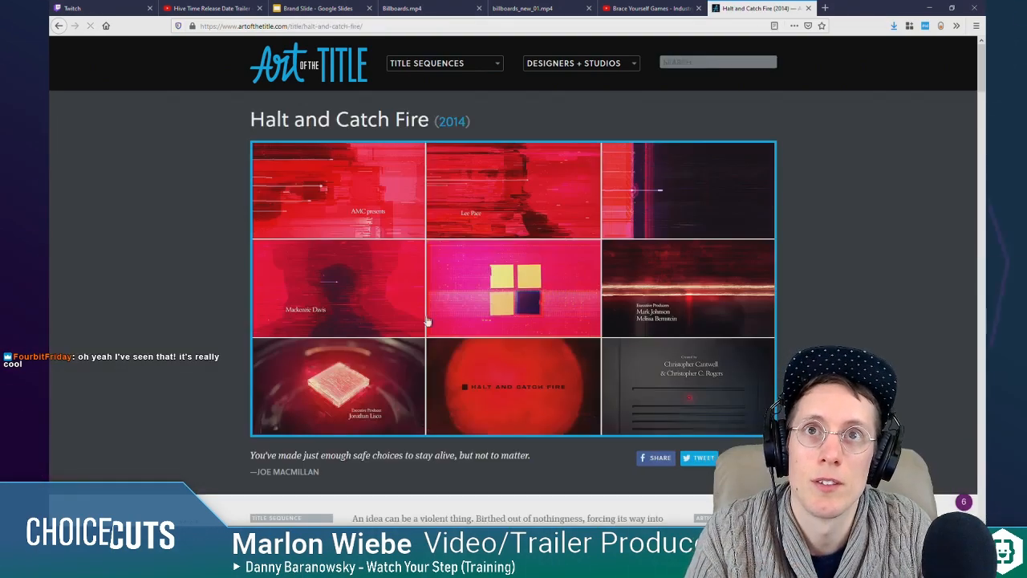
Step: Watch the Halt and Catch Fire title sequence in full screen, exit the full-screen view, and switch back to After Effects
{"action": "left_click", "coordinate": [508, 293]}
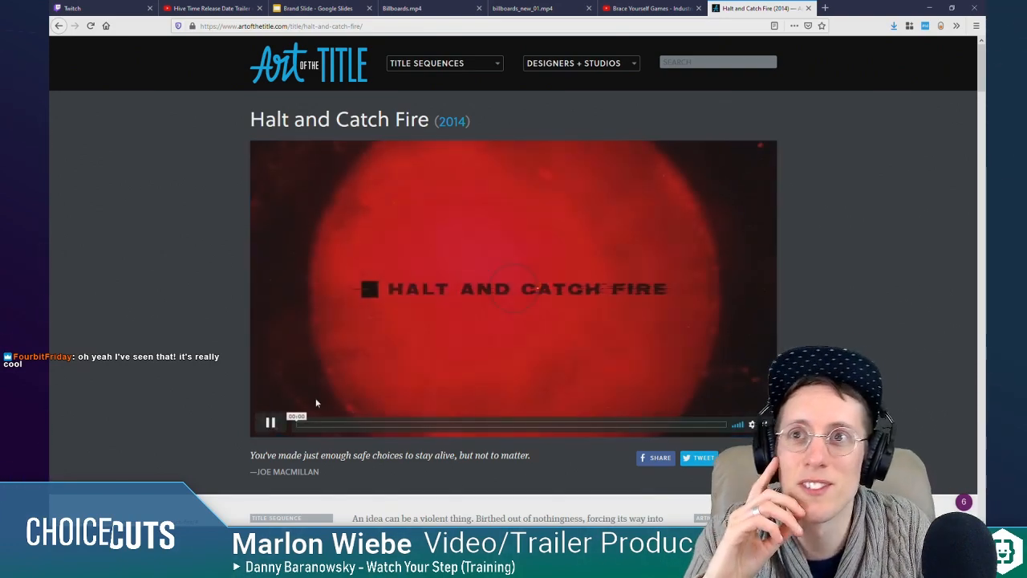
{"action": "left_click", "coordinate": [767, 424]}
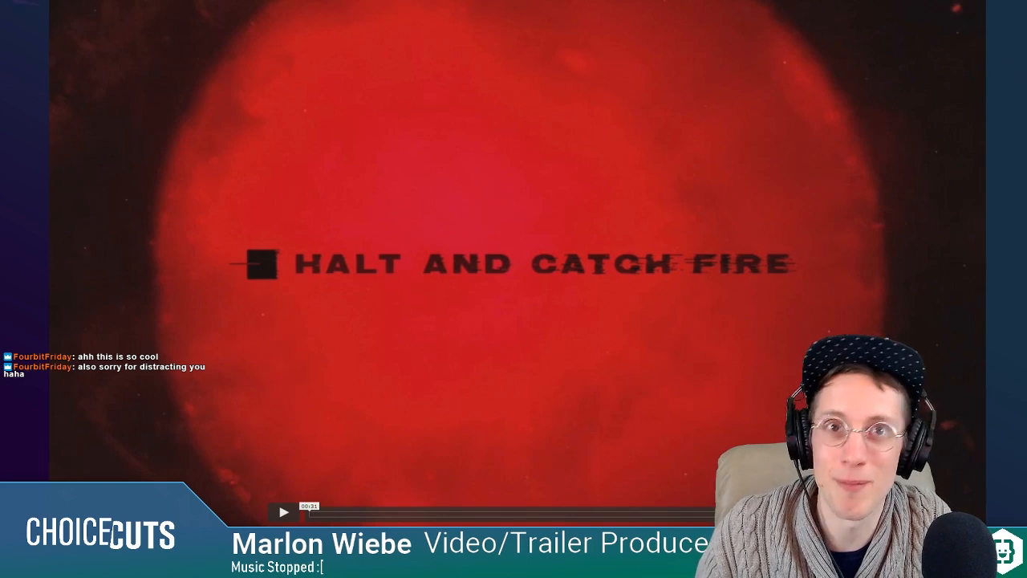
{"action": "key", "text": "Escape"}
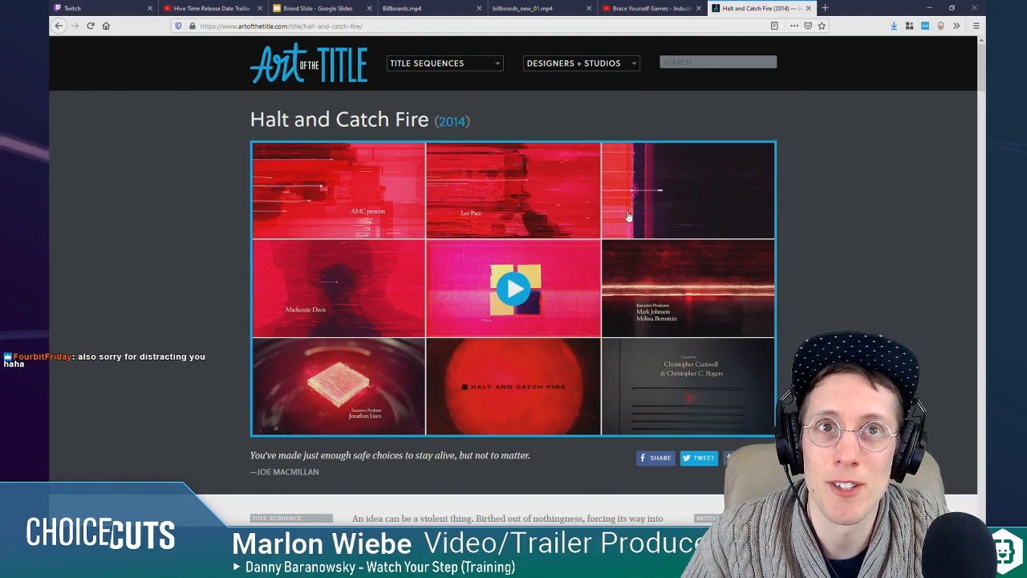
{"action": "left_click", "coordinate": [931, 8]}
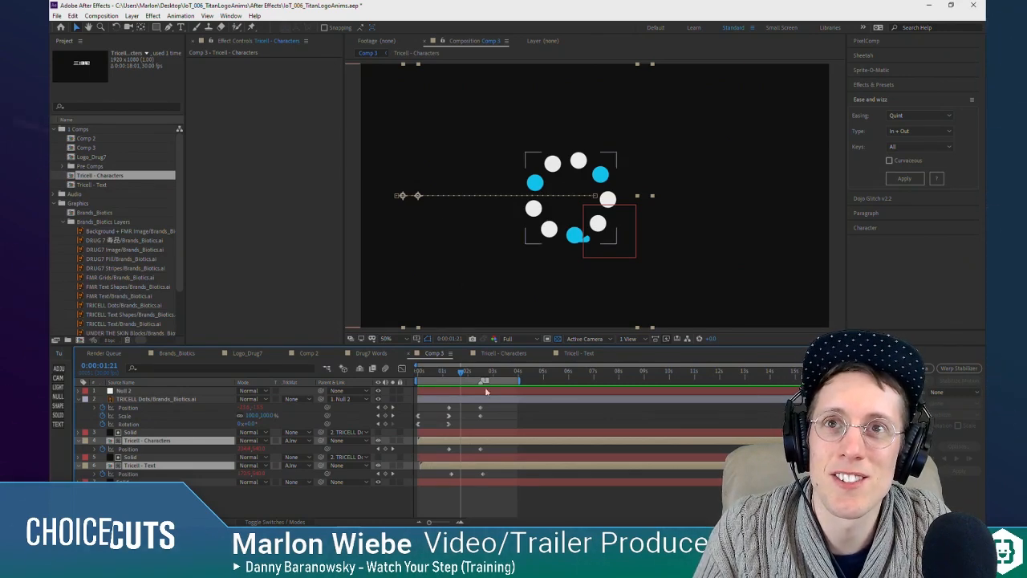
Step: Review the end of the dots' spin-in, play Comp 3 from the start, and park the playhead at 0:00:01:10
{"action": "mouse_move", "coordinate": [462, 374]}
{"action": "left_mouse_down"}
{"action": "mouse_move", "coordinate": [449, 377]}
{"action": "mouse_move", "coordinate": [485, 382]}
{"action": "mouse_move", "coordinate": [448, 387]}
{"action": "left_mouse_up"}
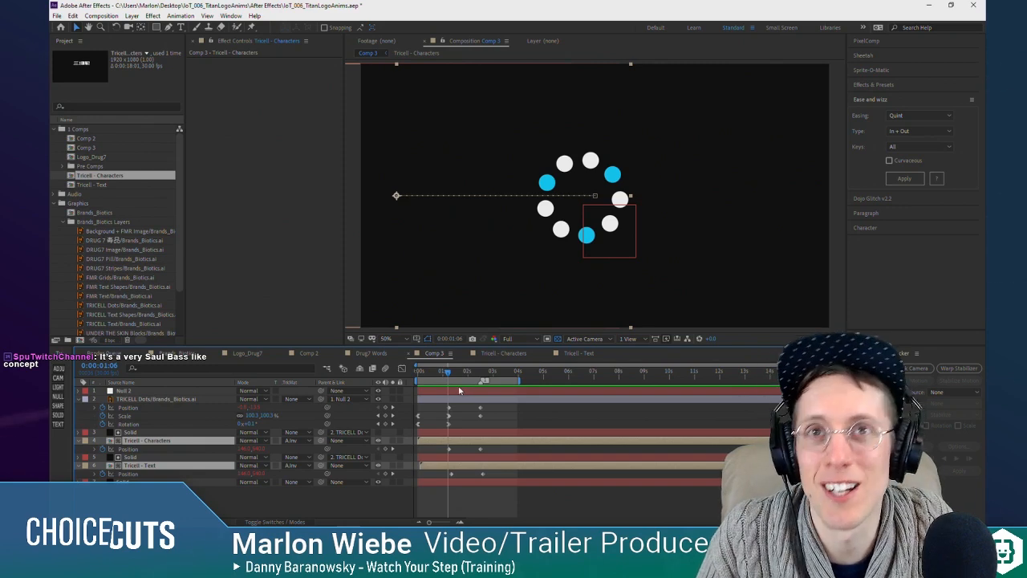
{"action": "left_click_drag", "start_coordinate": [449, 374], "coordinate": [450, 376]}
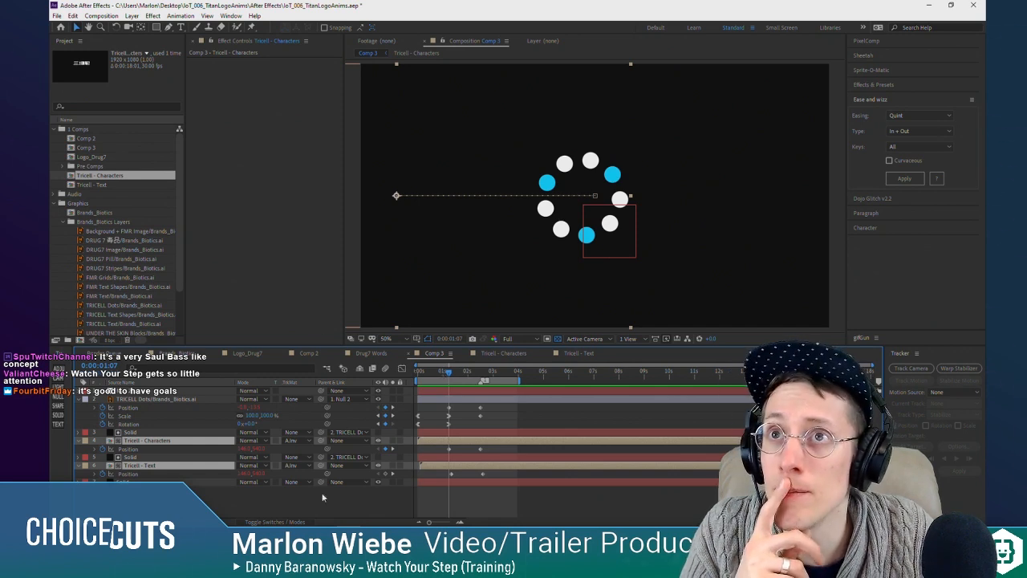
{"action": "mouse_move", "coordinate": [275, 519]}
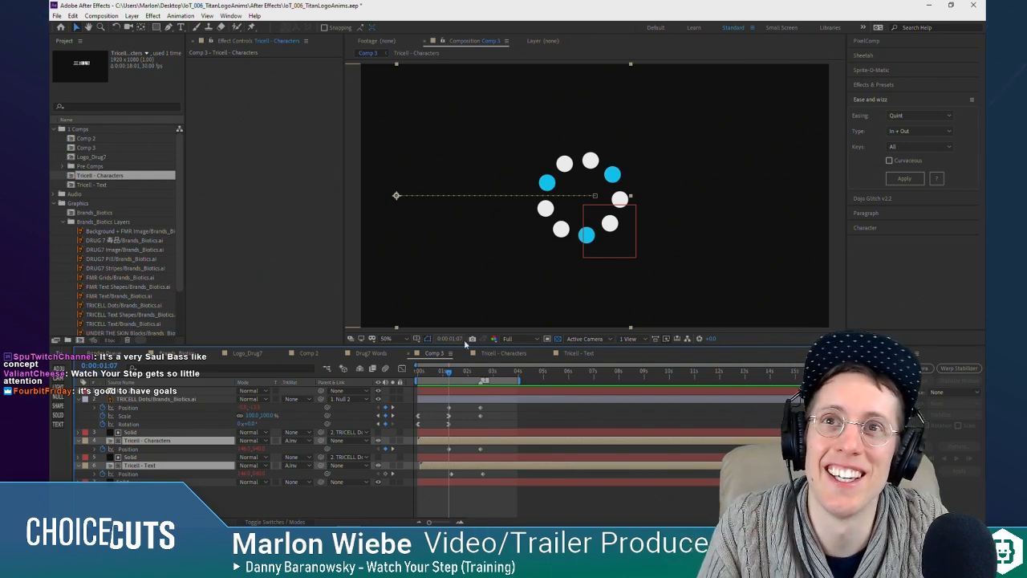
{"action": "left_click_drag", "start_coordinate": [439, 372], "coordinate": [416, 382]}
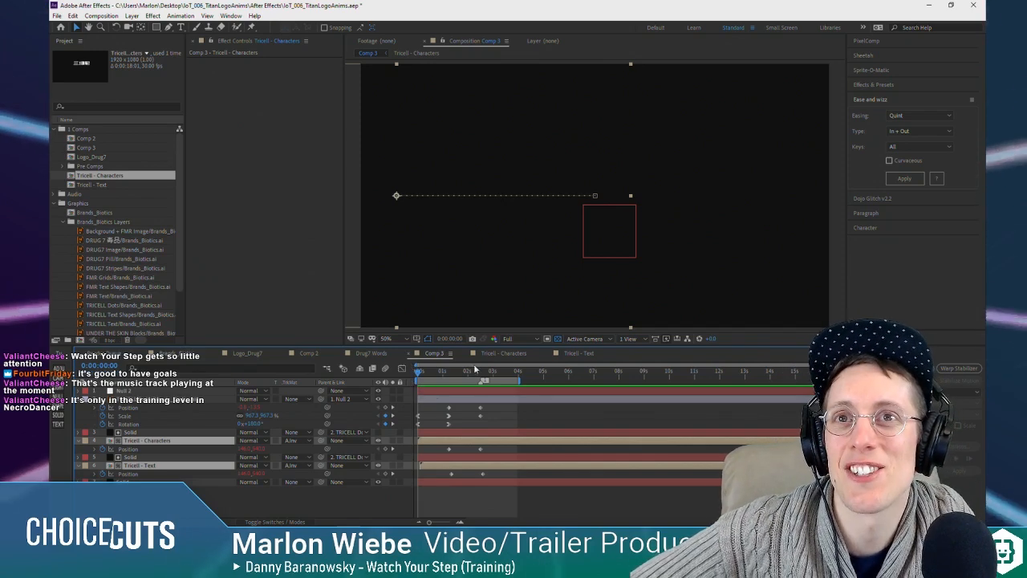
{"action": "key", "text": "space"}
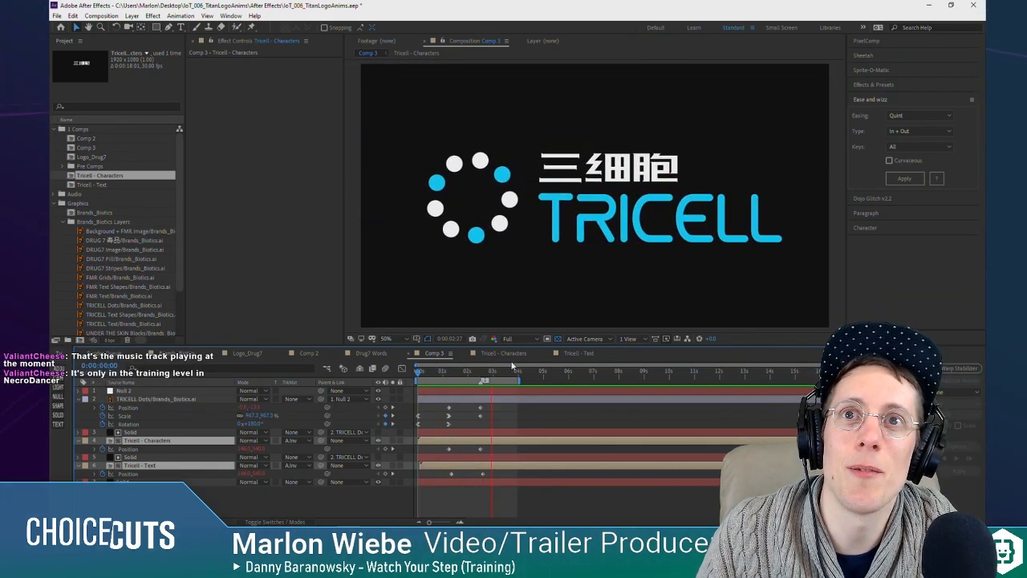
{"action": "left_click", "coordinate": [453, 371]}
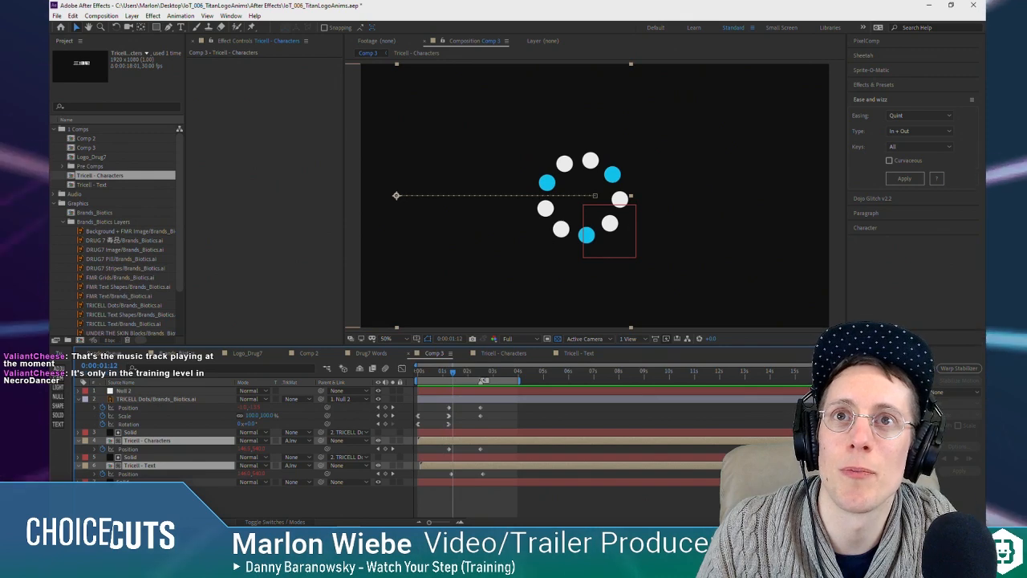
{"action": "left_click_drag", "start_coordinate": [453, 371], "coordinate": [451, 372]}
Step: Clear the layer selection, inspect the contents of the Tricell - Characters precomp, and return to Comp 3
{"action": "left_click", "coordinate": [498, 421]}
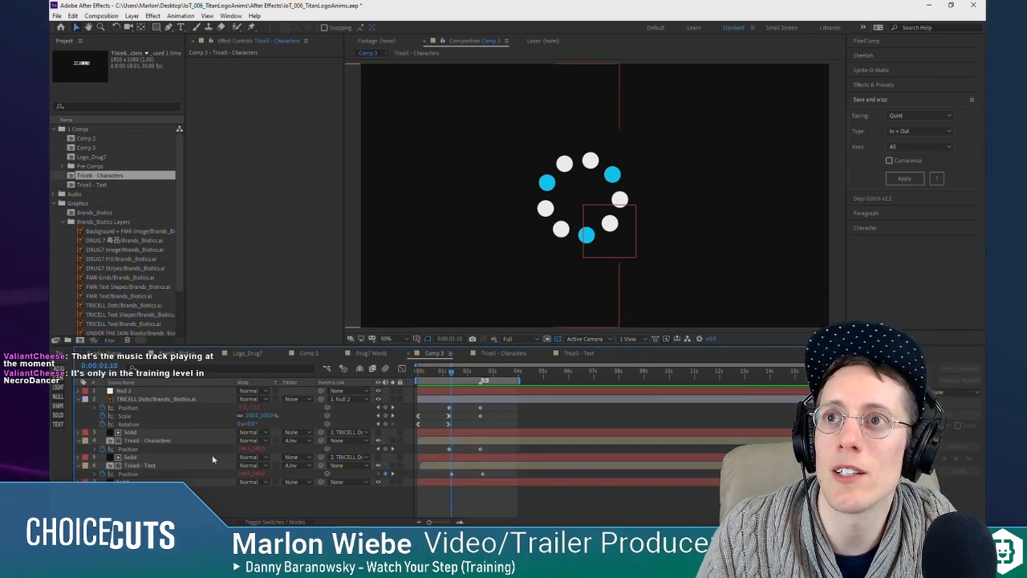
{"action": "double_click", "coordinate": [152, 440]}
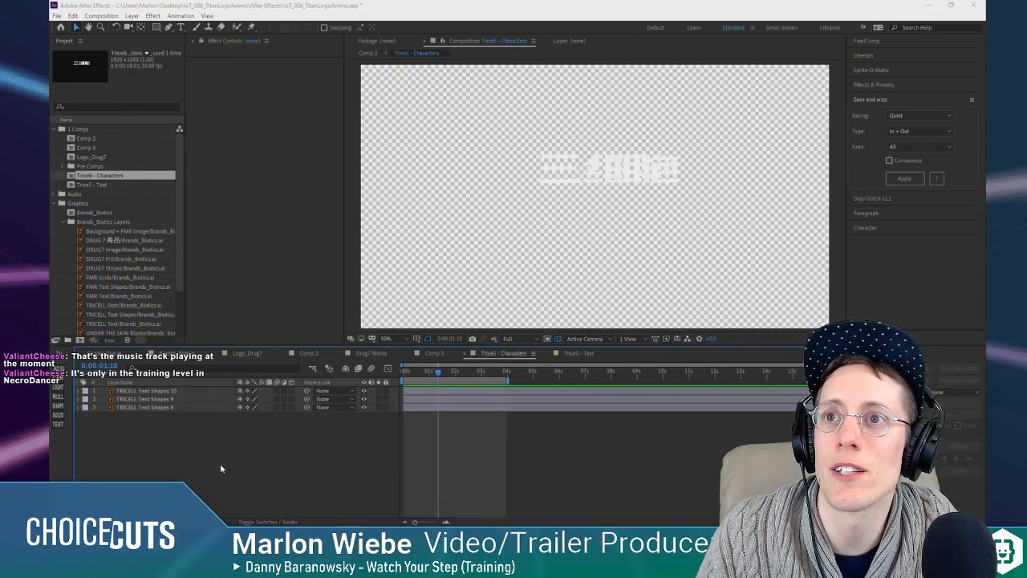
{"action": "key", "text": "shift+Escape"}
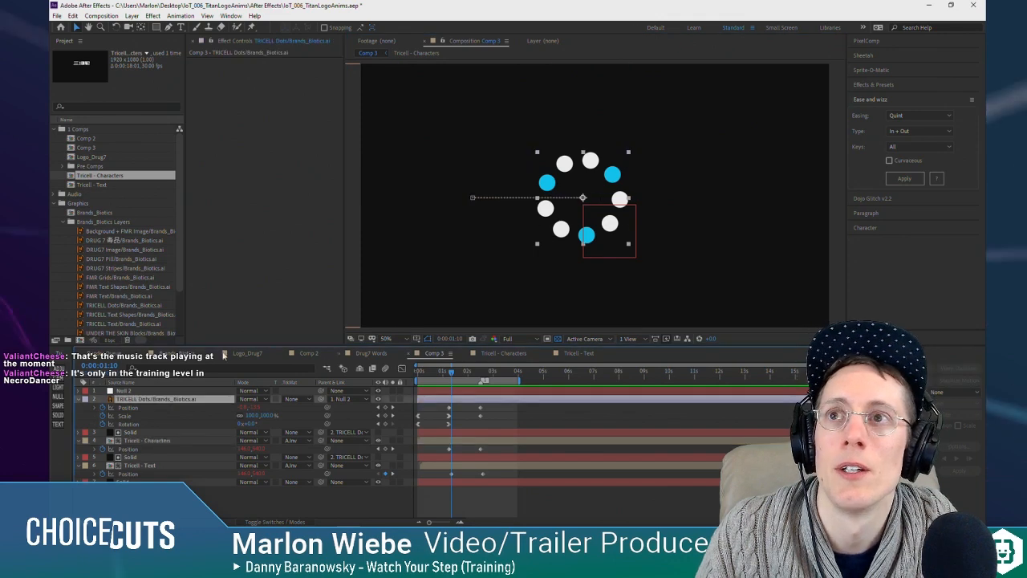
Step: Pre-compose the TRICELL Dots layer as "Tricell - Dots", leaving all attributes in Comp 3, and return to Comp 3
{"action": "right_click", "coordinate": [149, 403]}
{"action": "left_click", "coordinate": [190, 354]}
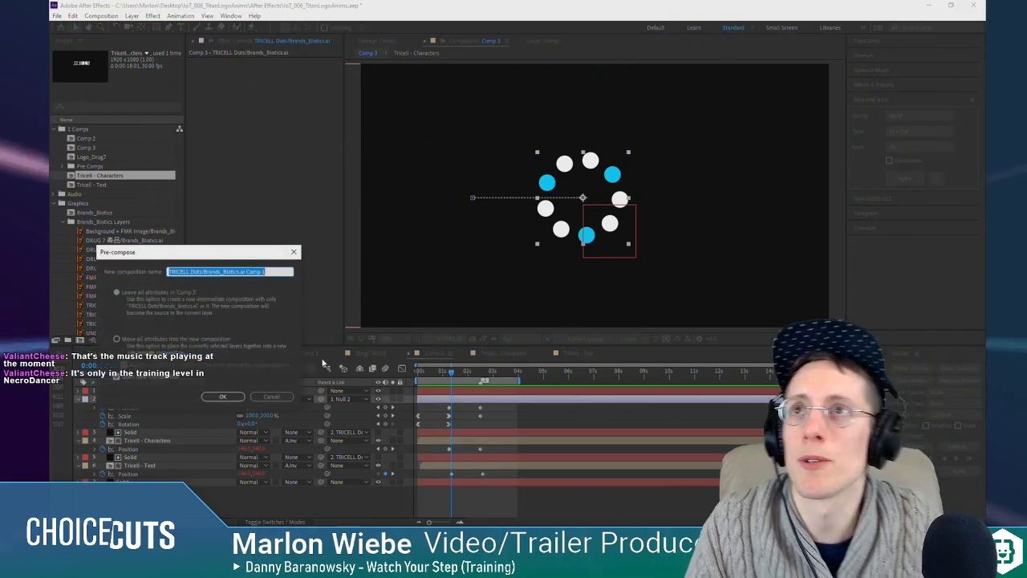
{"action": "type", "text": "Tricell"}
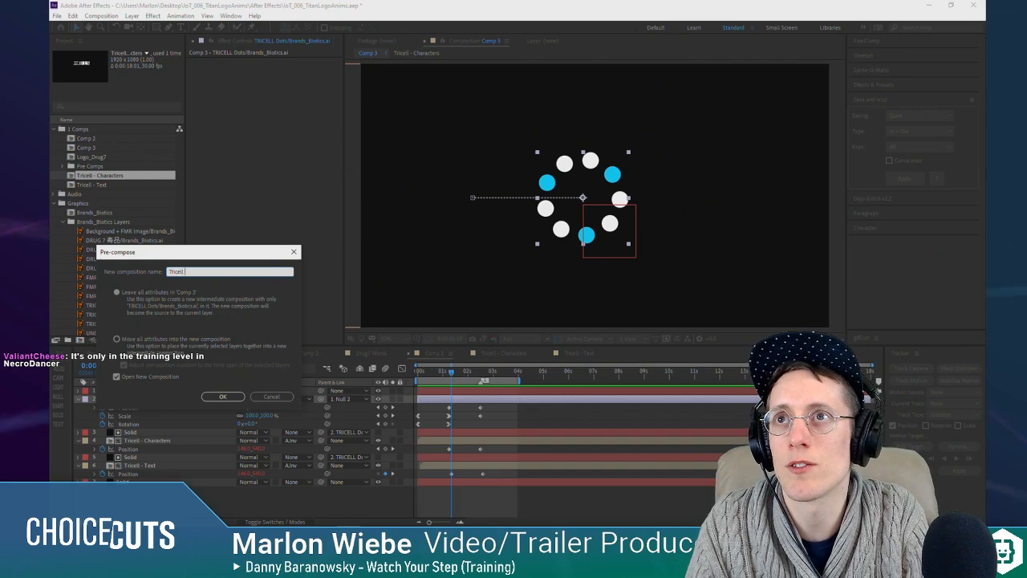
{"action": "type", "text": " - Dots"}
{"action": "key", "text": "Return"}
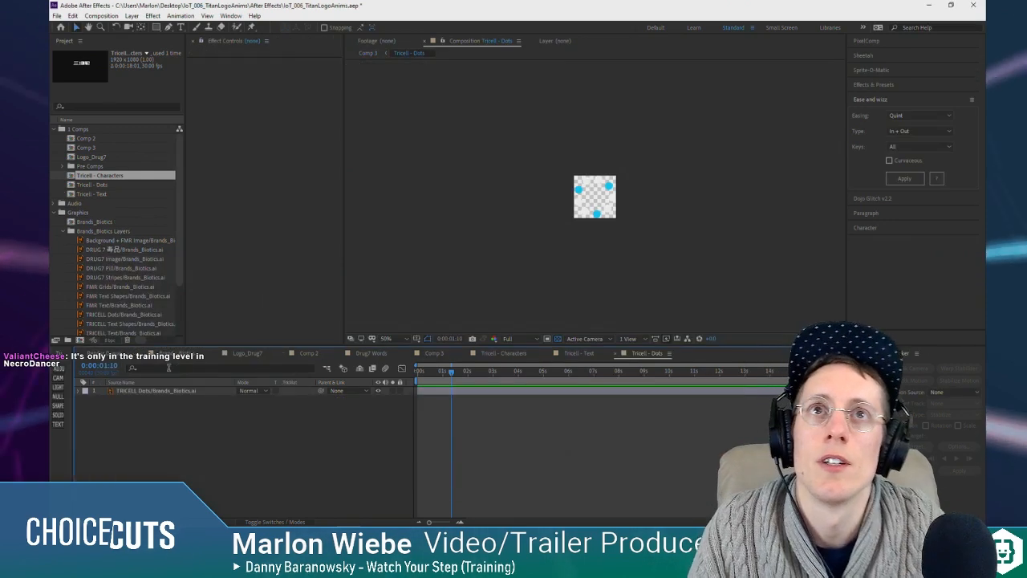
{"action": "left_click", "coordinate": [420, 477]}
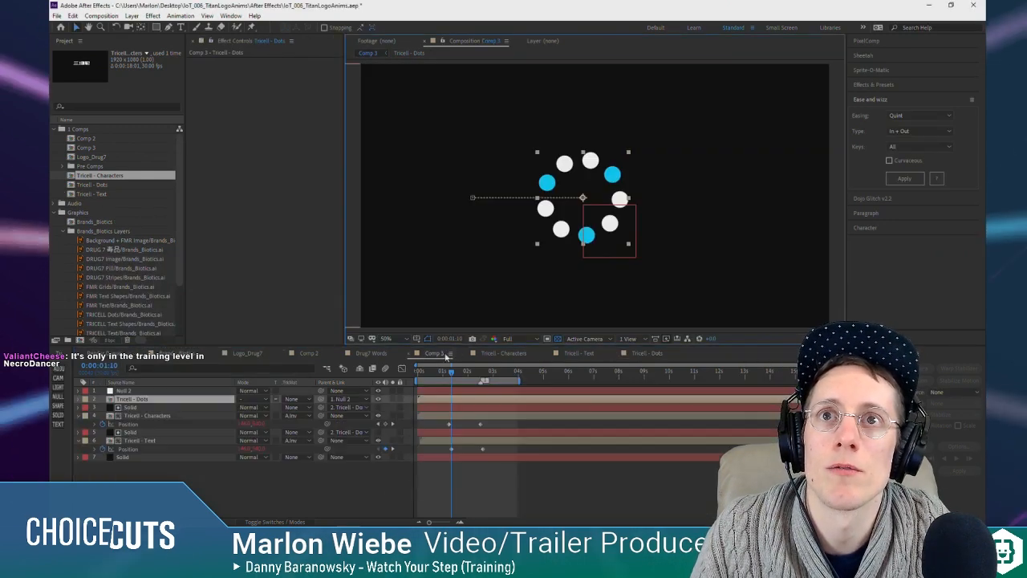
Step: Display the layer switches, inspect the Tricell - Dots precomp, and check the enlarged dots in Comp 3 at 0:00:00:10
{"action": "left_click_drag", "start_coordinate": [481, 371], "coordinate": [443, 375]}
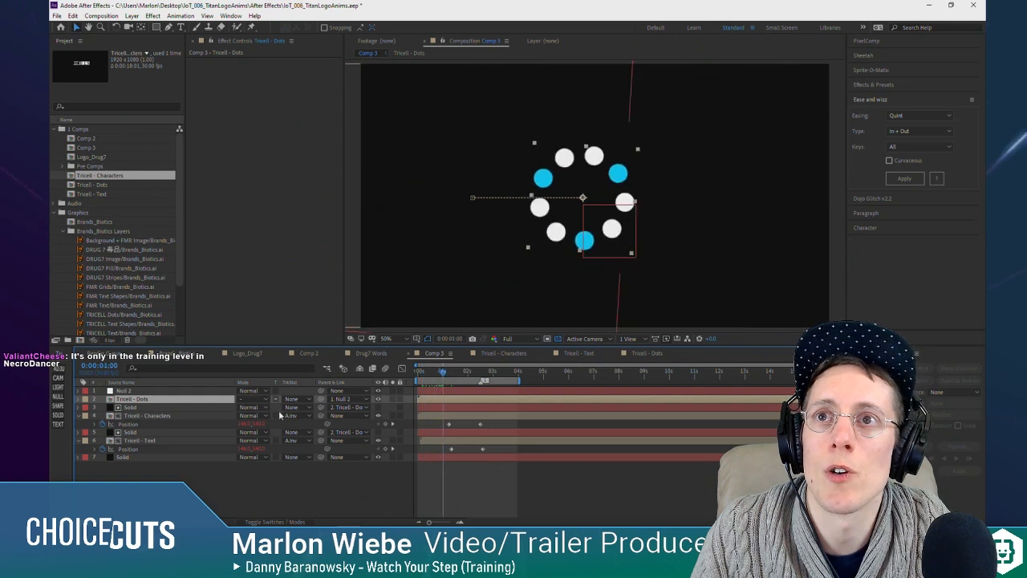
{"action": "key", "text": "F4"}
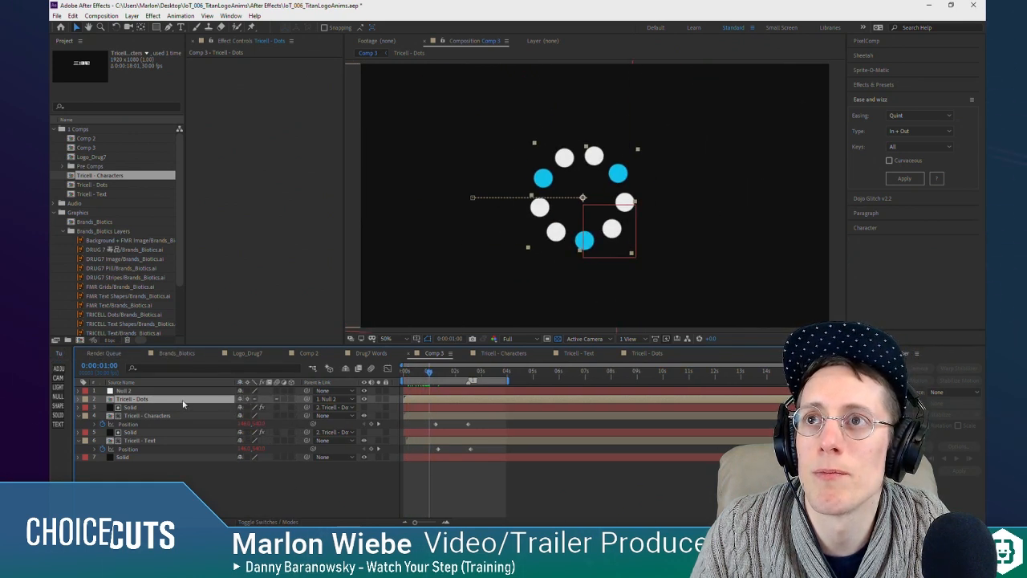
{"action": "double_click", "coordinate": [135, 399]}
{"action": "key", "text": "F4"}
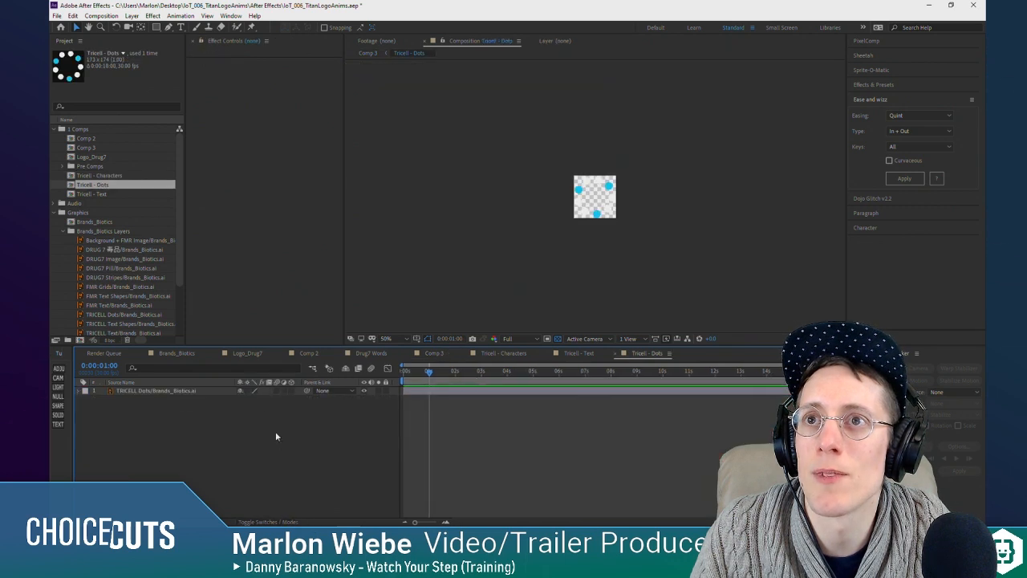
{"action": "key", "text": "Tab"}
{"action": "left_click", "coordinate": [360, 439]}
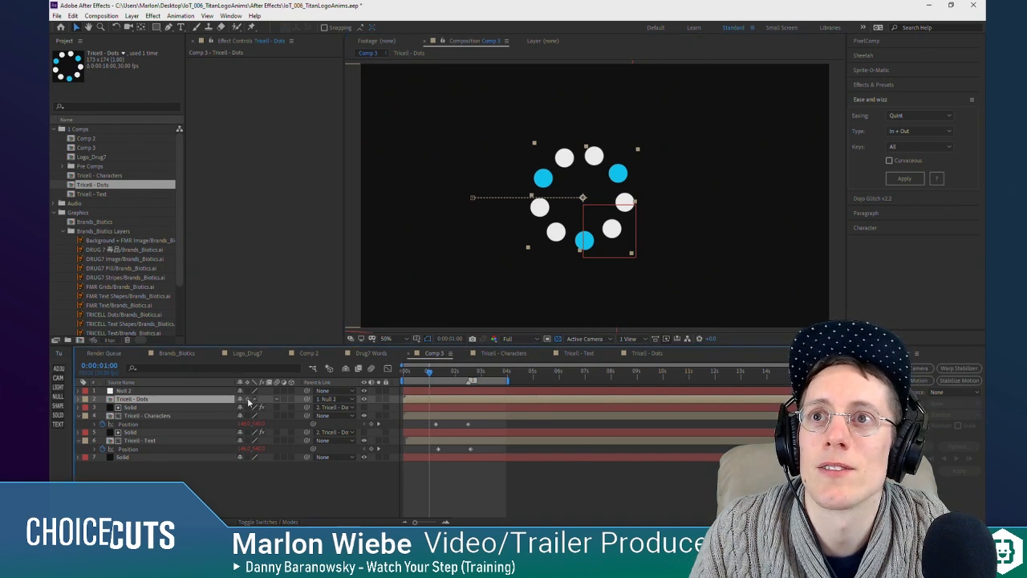
{"action": "left_click_drag", "start_coordinate": [399, 372], "coordinate": [410, 371]}
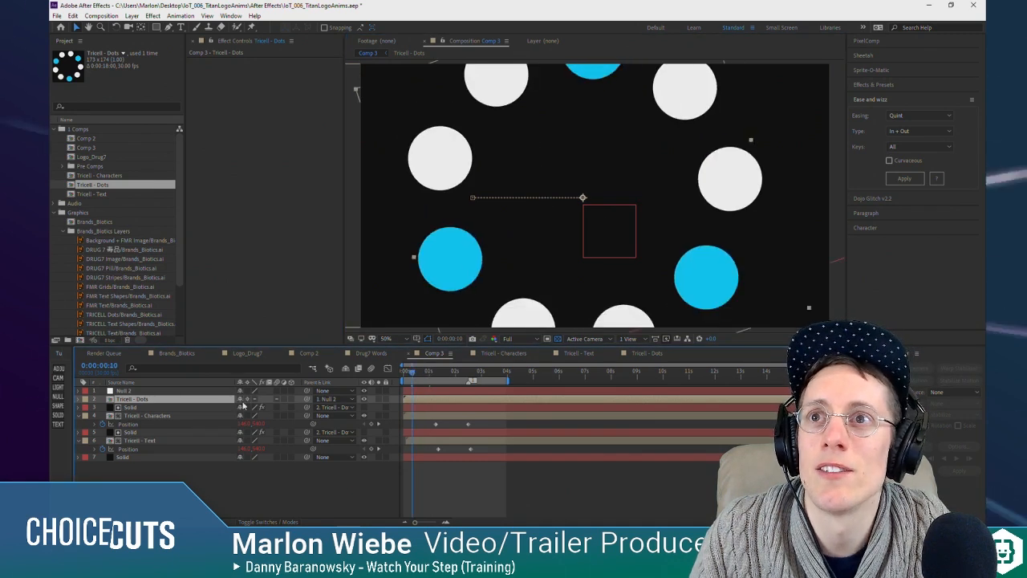
Step: Compare the Tricell - Dots layer's edges in Comp 3 with continuous rasterization switched off and back on
{"action": "left_click", "coordinate": [247, 400]}
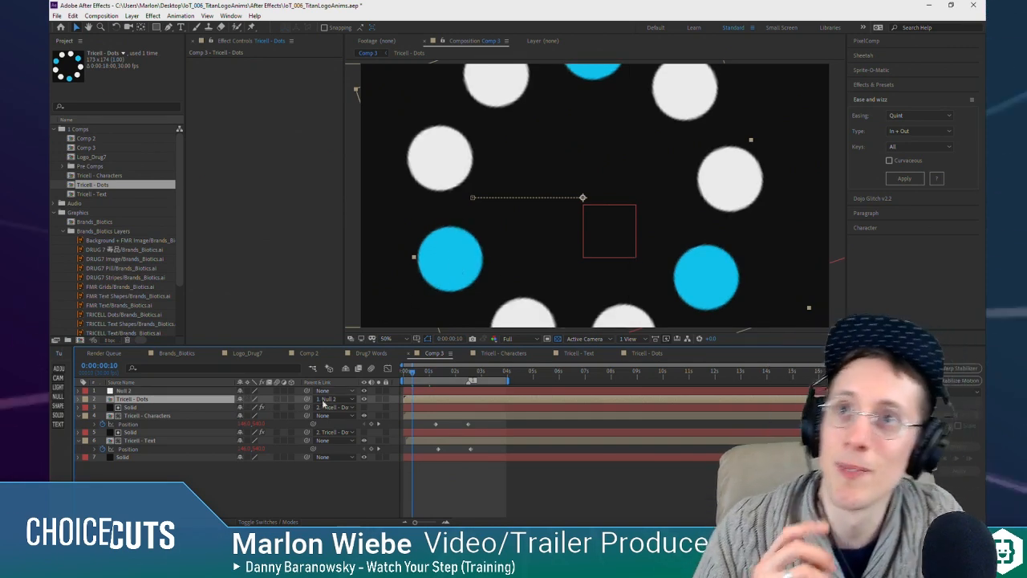
{"action": "left_click", "coordinate": [248, 401]}
Step: Open the Tricell - Dots precomp and enlarge its composition size to 397 × 399 px with the aspect ratio locked
{"action": "double_click", "coordinate": [214, 400]}
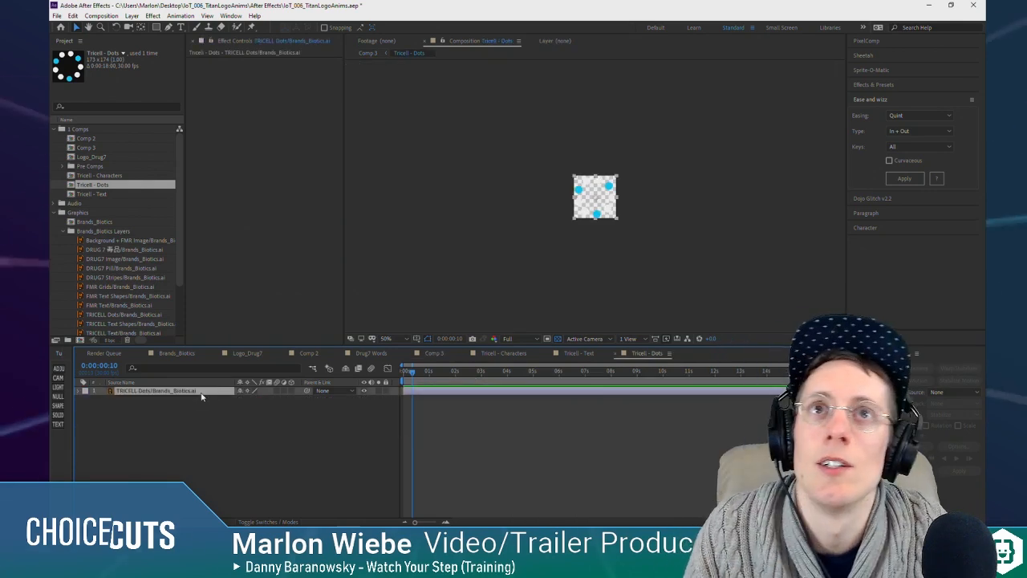
{"action": "scroll", "coordinate": [688, 151], "scroll_direction": "up", "scroll_amount": 6}
{"action": "scroll", "coordinate": [655, 183], "scroll_direction": "down", "scroll_amount": 2}
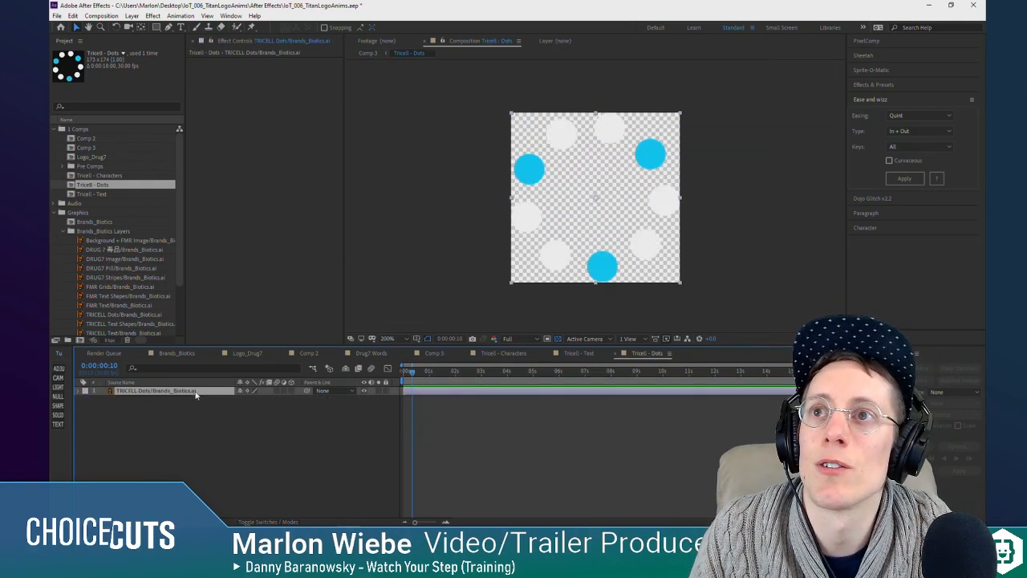
{"action": "left_click", "coordinate": [101, 15]}
{"action": "left_click", "coordinate": [120, 37]}
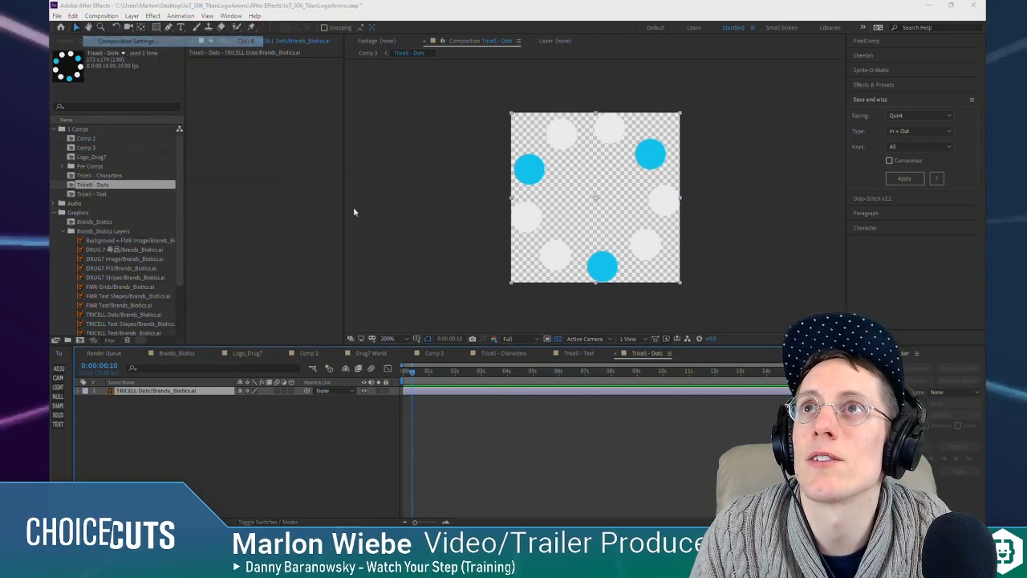
{"action": "left_click", "coordinate": [216, 182]}
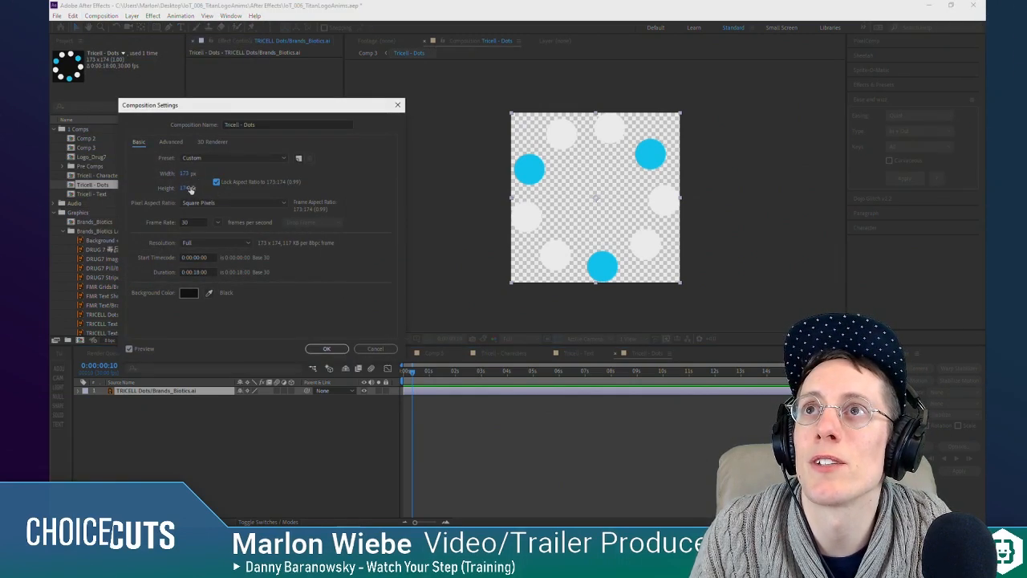
{"action": "left_click_drag", "start_coordinate": [252, 189], "coordinate": [297, 182]}
{"action": "left_click", "coordinate": [337, 348]}
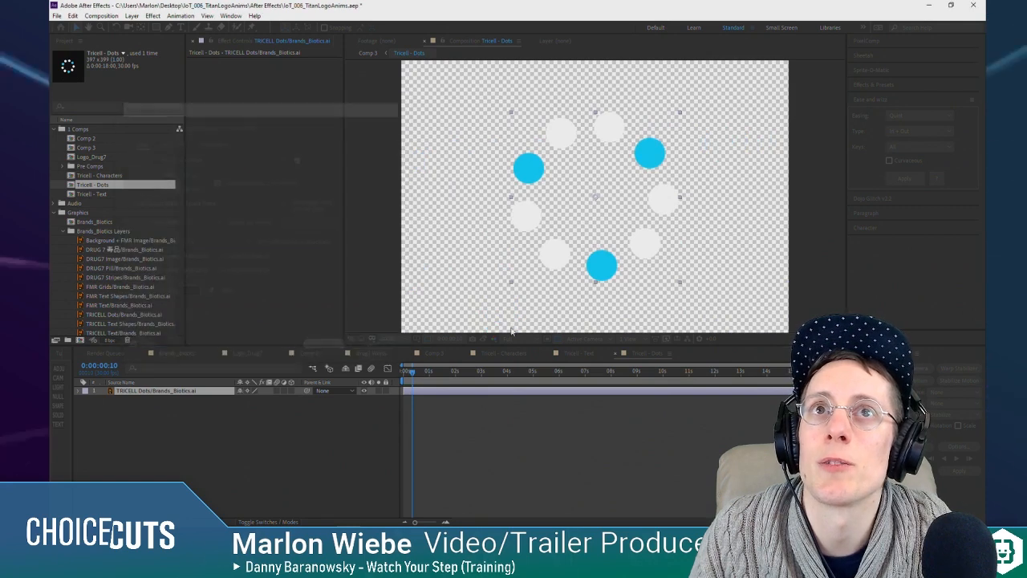
Step: Duplicate the TRICELL Dots layer three times within the precomp
{"action": "left_click", "coordinate": [148, 391]}
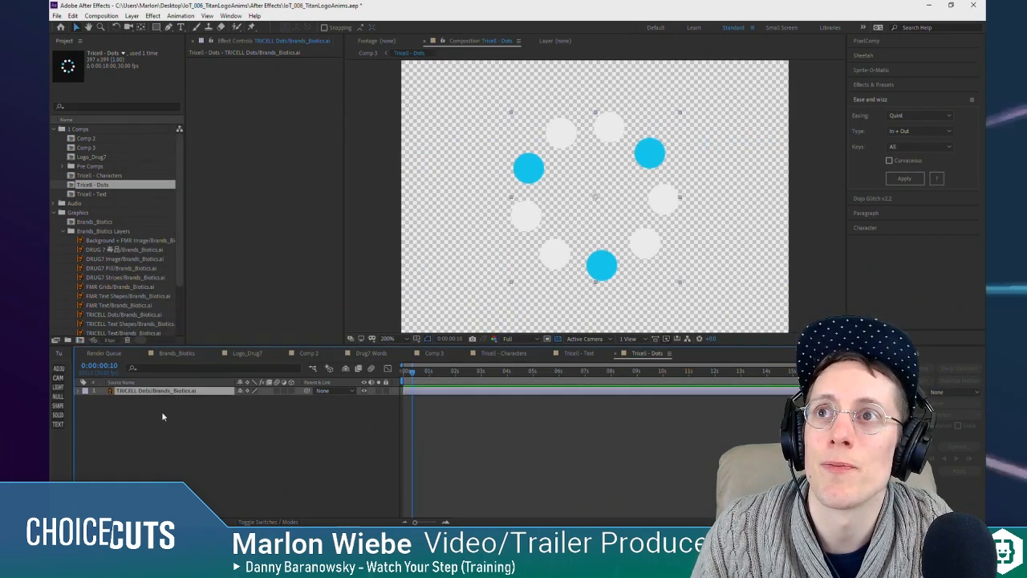
{"action": "key", "text": "ctrl+d"}
{"action": "key", "text": "ctrl+d"}
{"action": "key", "text": "ctrl+d"}
Step: Isolate the bottom dots layer, apply a Fill effect in the logo's off-white to it, and show the upper three layers again
{"action": "left_click", "coordinate": [164, 416]}
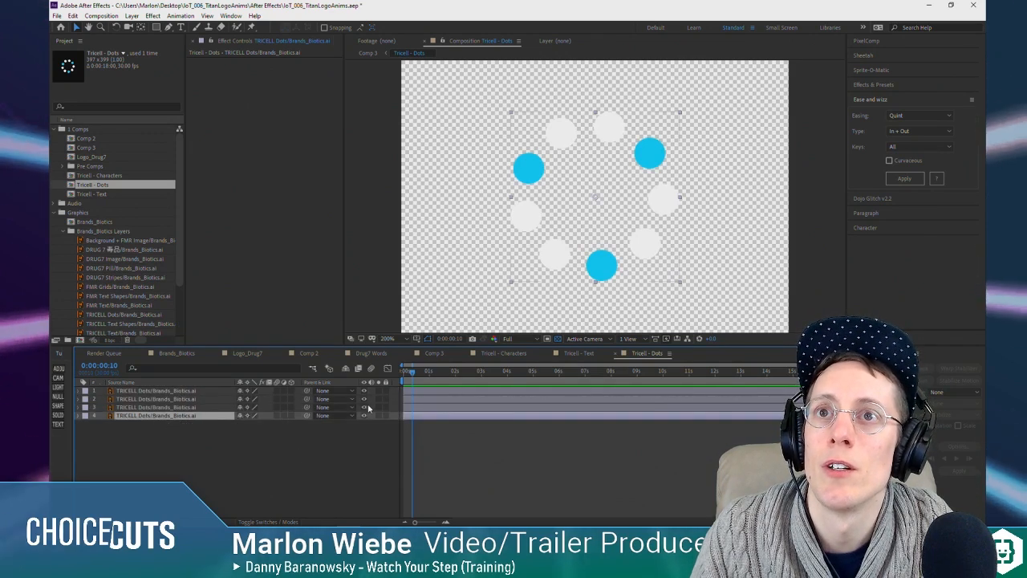
{"action": "key", "text": "ctrl+space"}
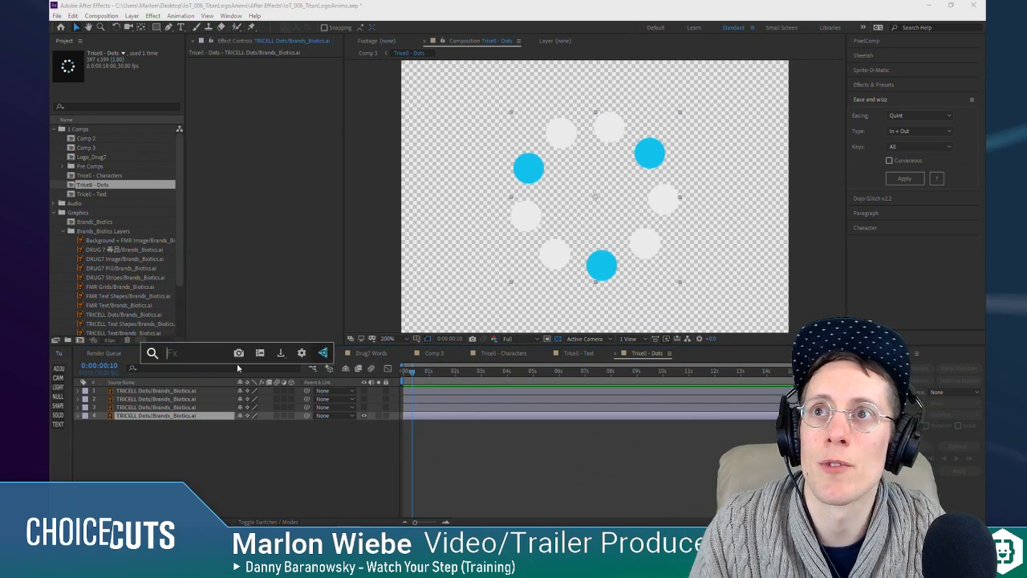
{"action": "type", "text": "fill"}
{"action": "key", "text": "Return"}
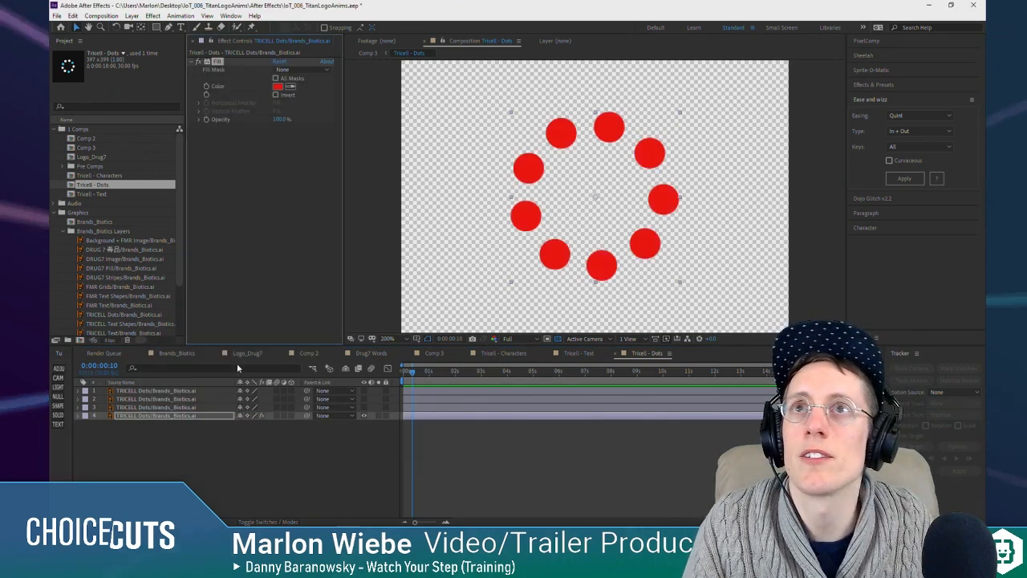
{"action": "left_click", "coordinate": [279, 88]}
{"action": "left_click", "coordinate": [62, 34]}
{"action": "left_click", "coordinate": [275, 27]}
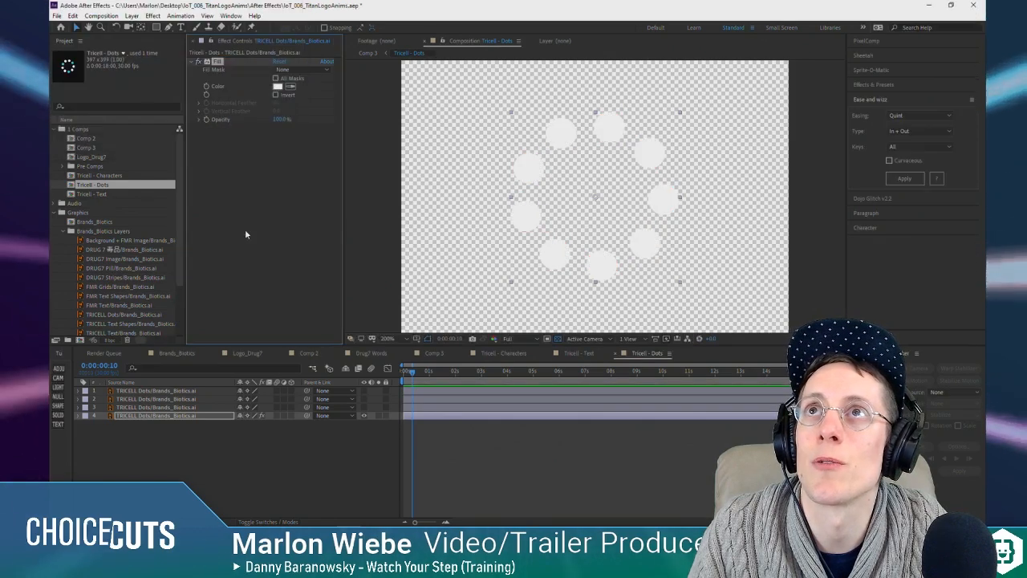
{"action": "left_click", "coordinate": [418, 435]}
{"action": "left_click_drag", "start_coordinate": [363, 408], "coordinate": [363, 391]}
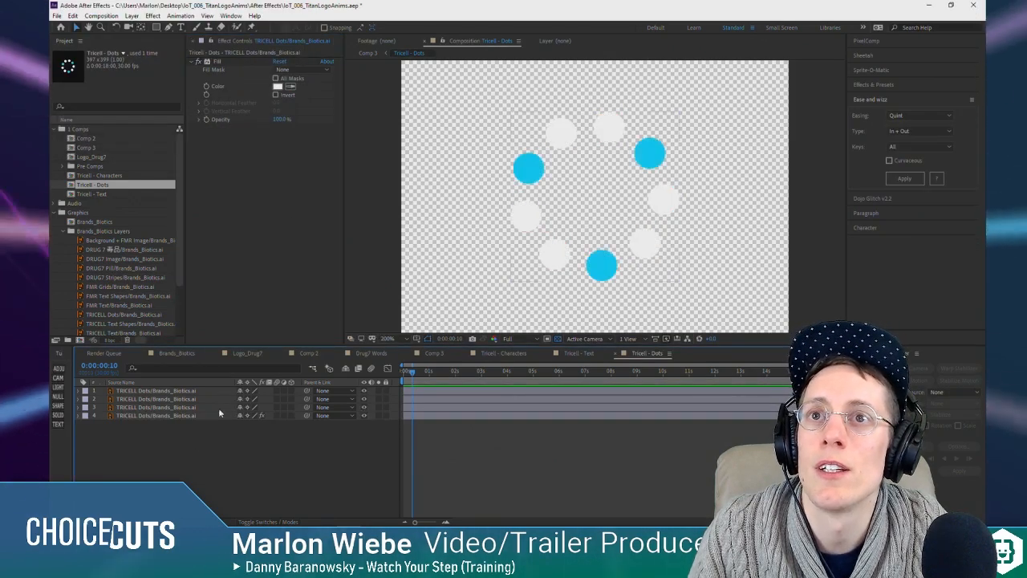
Step: Draw a closed Pen tool mask around the upper-left blue dot on the topmost dots layer
{"action": "left_click", "coordinate": [171, 392]}
{"action": "left_click", "coordinate": [157, 28]}
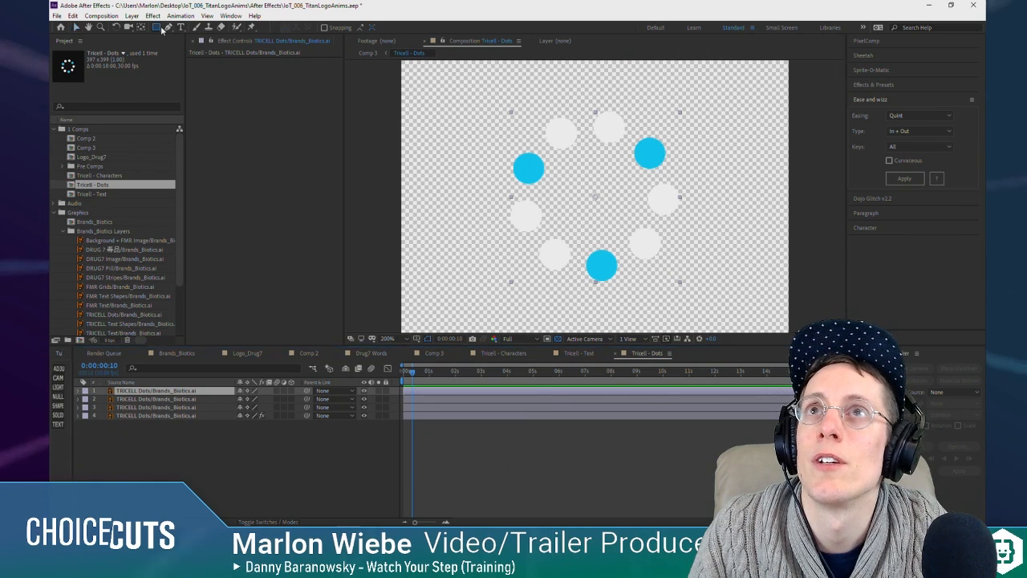
{"action": "left_click", "coordinate": [496, 138]}
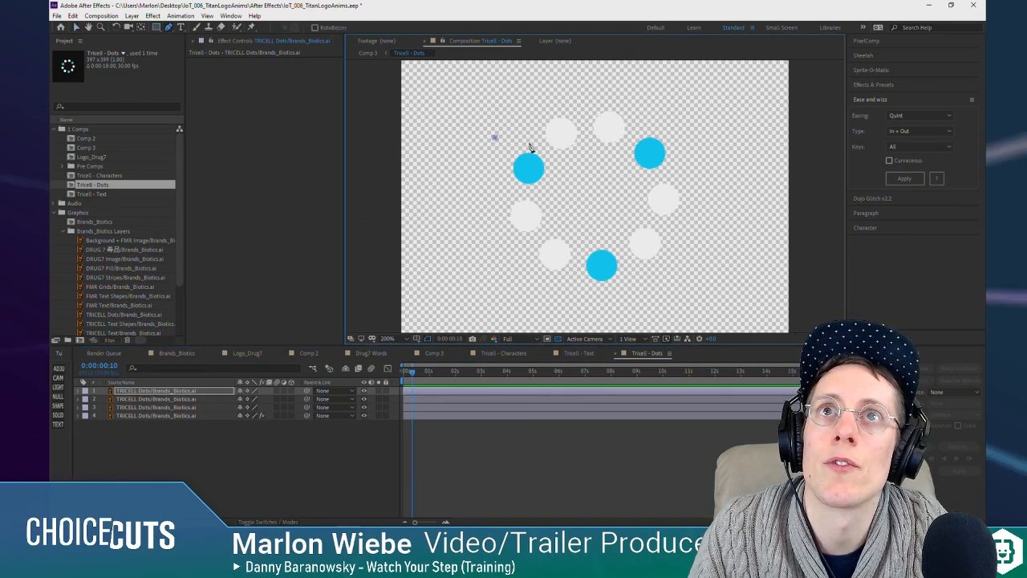
{"action": "left_click", "coordinate": [564, 170]}
{"action": "left_click", "coordinate": [553, 194]}
{"action": "left_click", "coordinate": [514, 191]}
{"action": "left_click", "coordinate": [490, 172]}
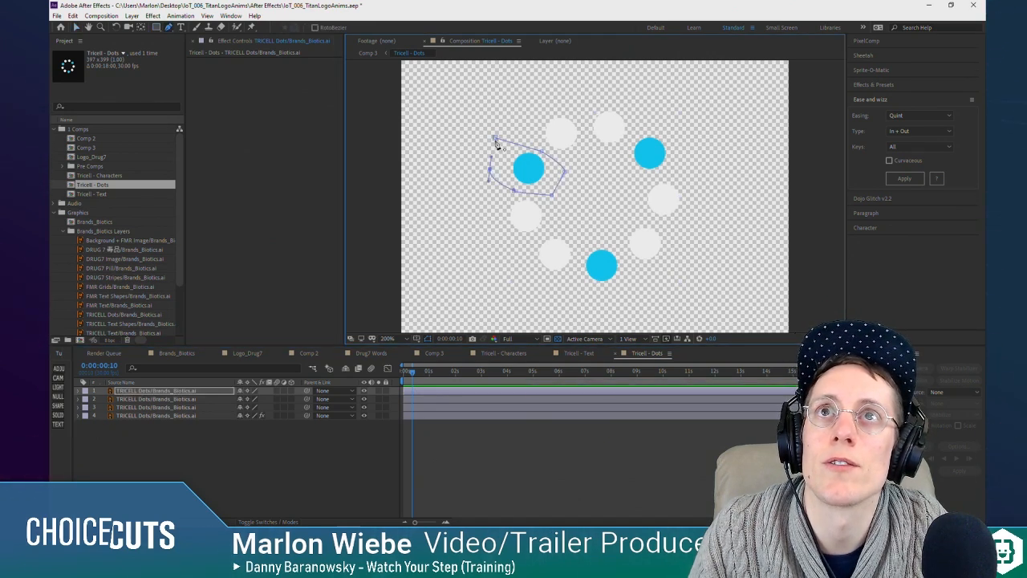
{"action": "left_click", "coordinate": [496, 139]}
Step: Draw a closed Pen tool mask around the upper-right blue dot on the second dots layer
{"action": "left_click", "coordinate": [180, 399]}
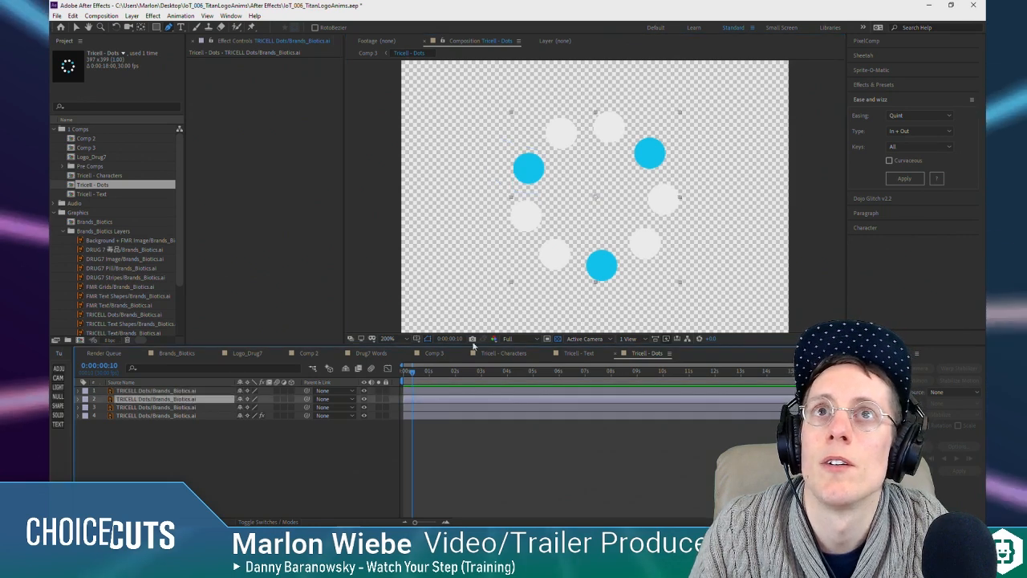
{"action": "left_click", "coordinate": [652, 118]}
{"action": "left_click", "coordinate": [616, 170]}
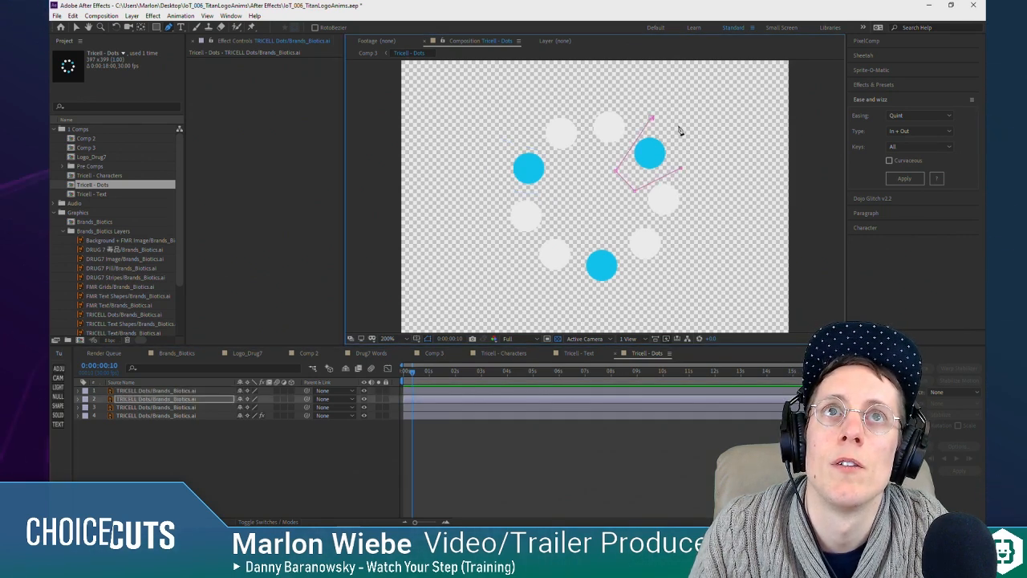
Step: Mask the lowest blue dot on the third dots layer, clear the selection, and return the playhead to 0:00:00:00
{"action": "left_click", "coordinate": [170, 408]}
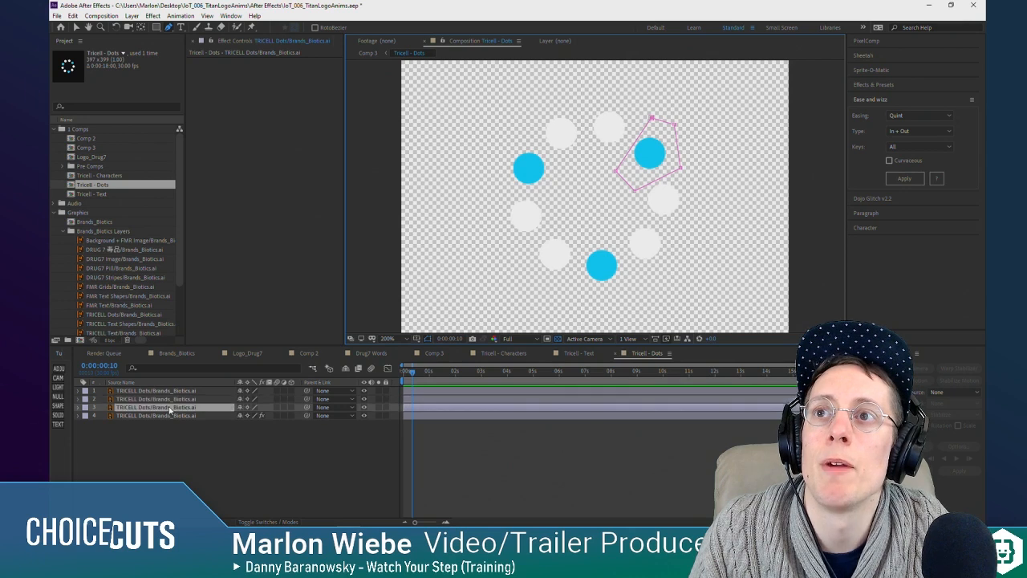
{"action": "left_click", "coordinate": [564, 285]}
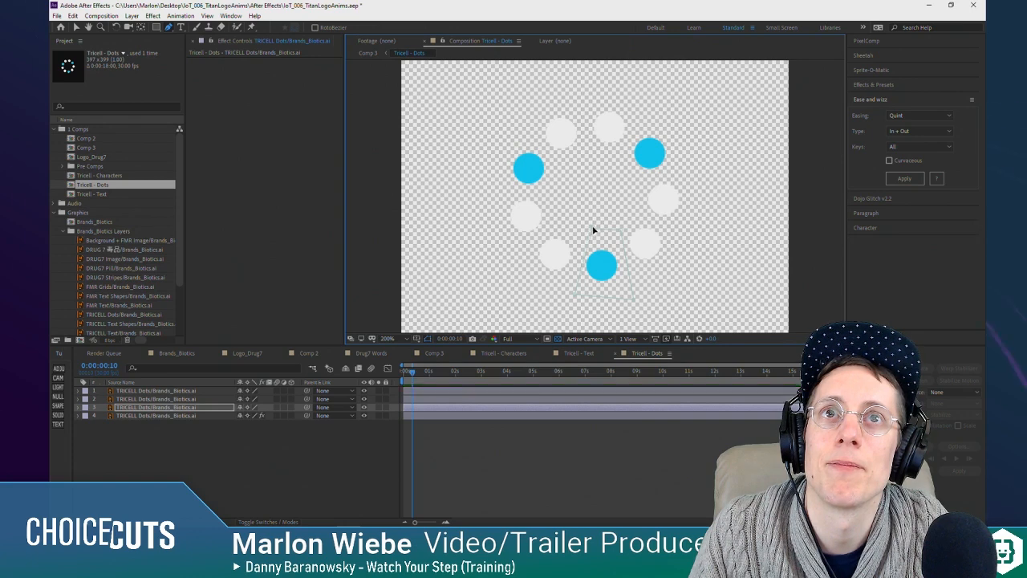
{"action": "left_click", "coordinate": [434, 458]}
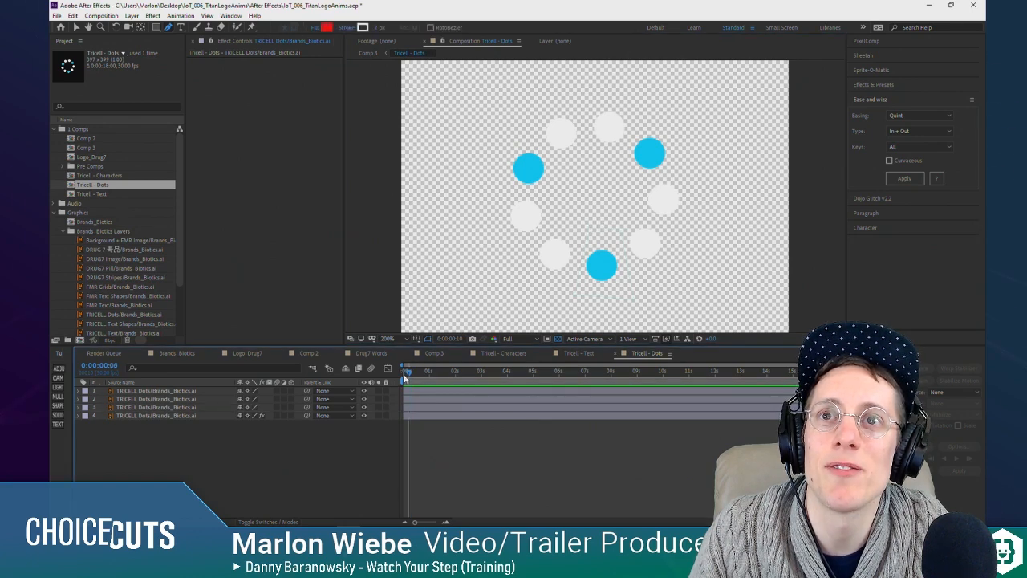
{"action": "left_click_drag", "start_coordinate": [405, 376], "coordinate": [413, 377]}
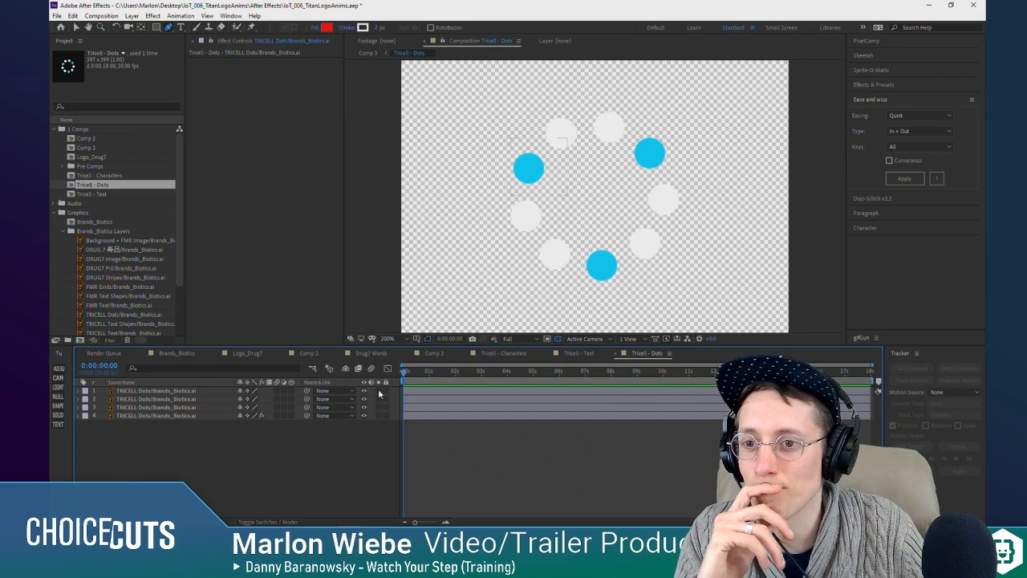
Step: Return to Comp 3, move the playhead to 0:00:01:10, and make the two red matte solids visible
{"action": "left_click", "coordinate": [435, 353]}
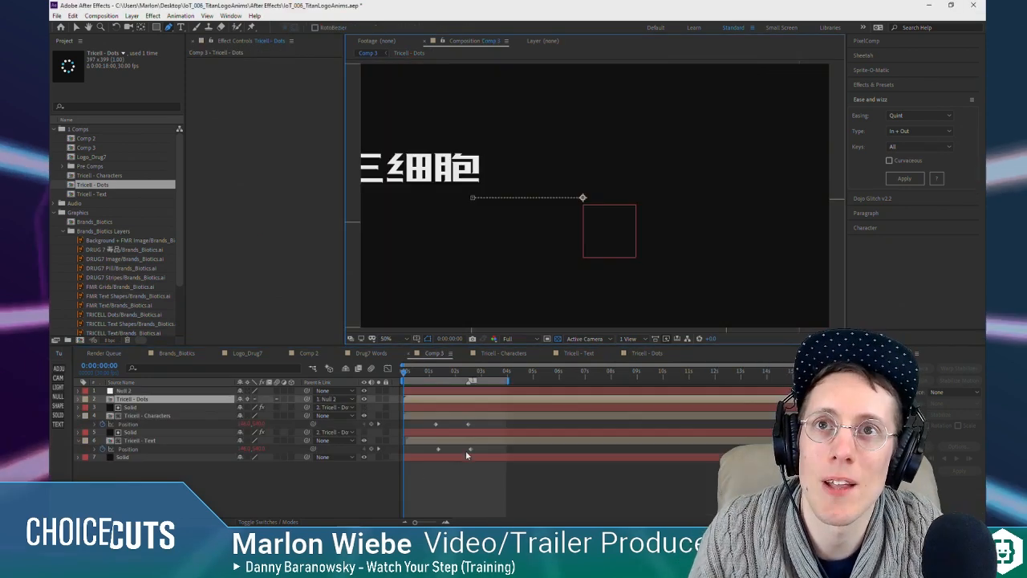
{"action": "left_click", "coordinate": [412, 374]}
{"action": "left_click_drag", "start_coordinate": [412, 374], "coordinate": [442, 387]}
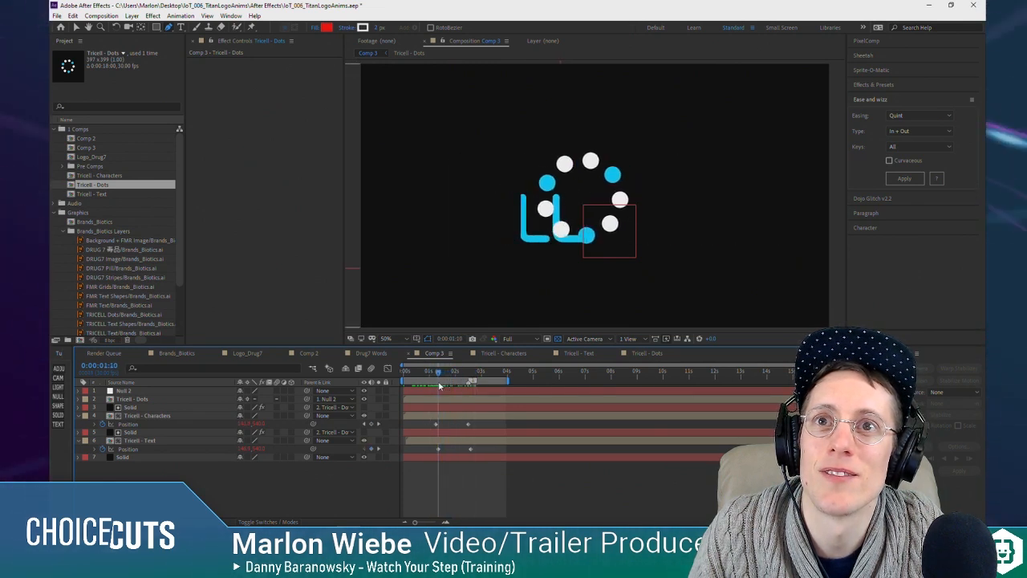
{"action": "left_click", "coordinate": [364, 432]}
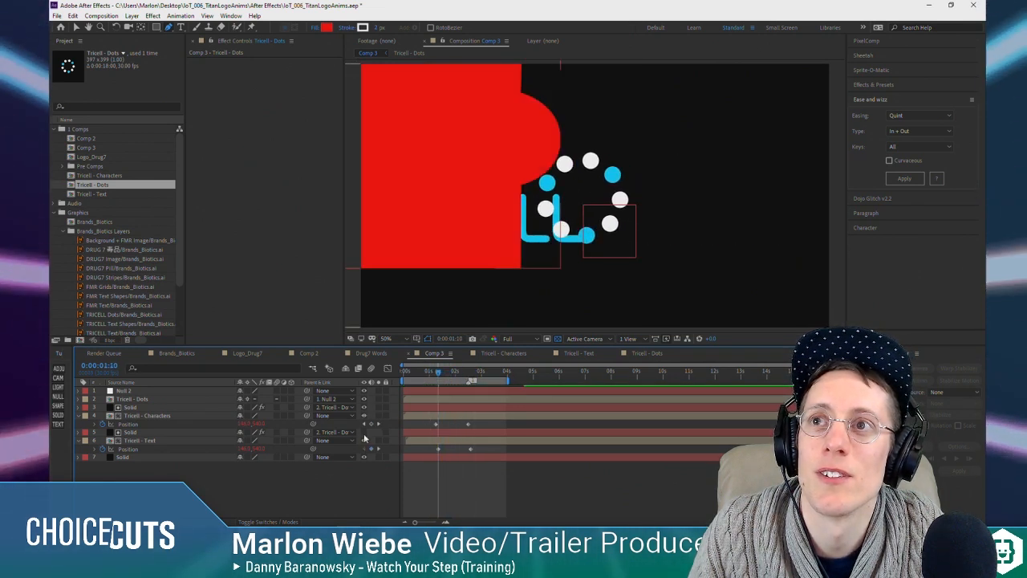
Step: Move both red matte solids together so their curved edge lines up with the ring of dots
{"action": "left_click", "coordinate": [132, 407]}
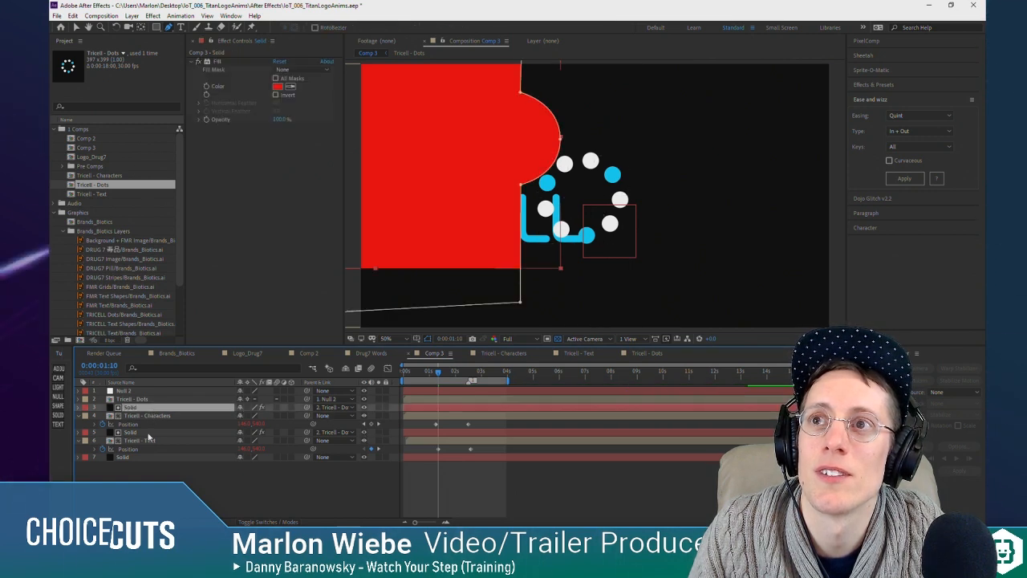
{"action": "left_click", "coordinate": [456, 122]}
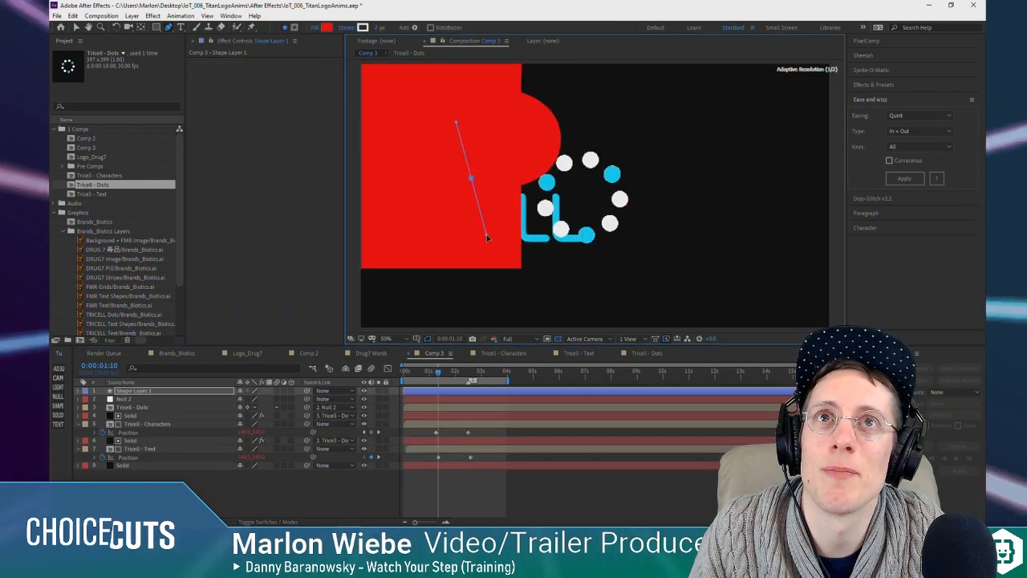
{"action": "key", "text": "v"}
{"action": "left_click_drag", "start_coordinate": [476, 165], "coordinate": [470, 209]}
{"action": "key", "text": "ctrl+z"}
{"action": "left_click", "coordinate": [142, 440], "text": "ctrl"}
{"action": "left_click_drag", "start_coordinate": [451, 156], "coordinate": [512, 212]}
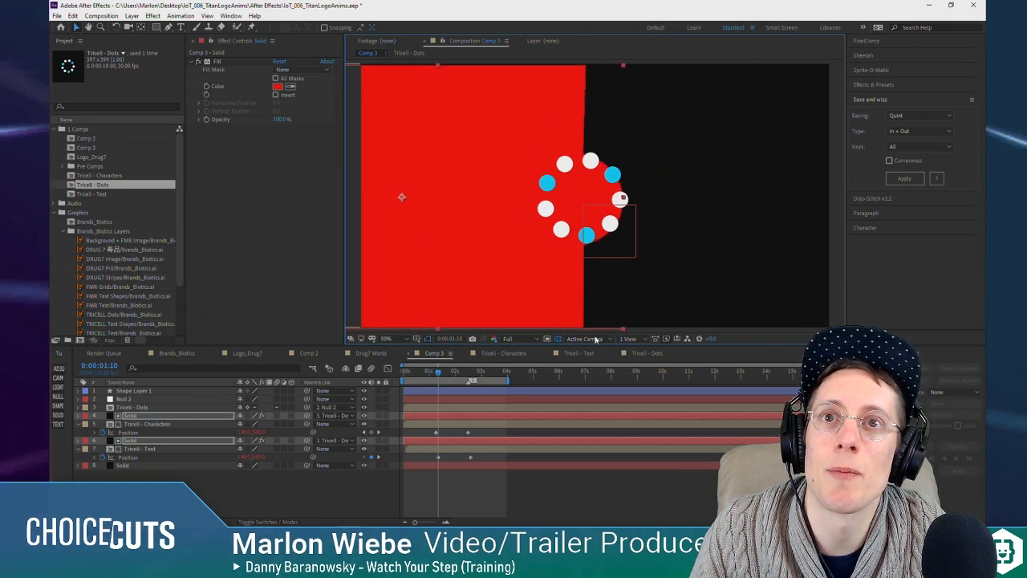
Step: Check the matte alignment at 0:00:02:01, hide both red solids, and preview the logo reveal up to 0:00:02:28
{"action": "left_click", "coordinate": [432, 373]}
{"action": "left_click_drag", "start_coordinate": [432, 375], "coordinate": [456, 377]}
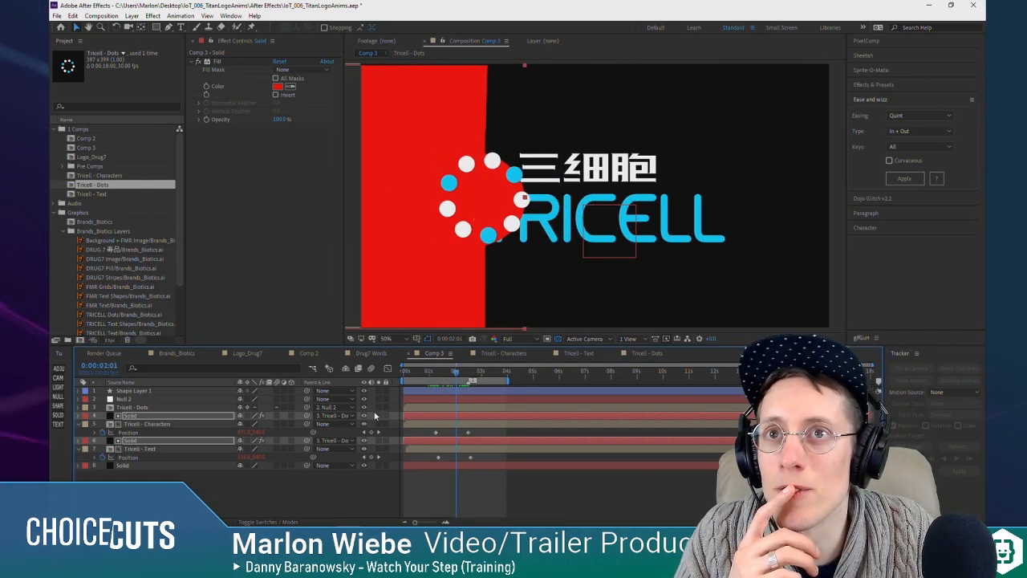
{"action": "left_click", "coordinate": [363, 441]}
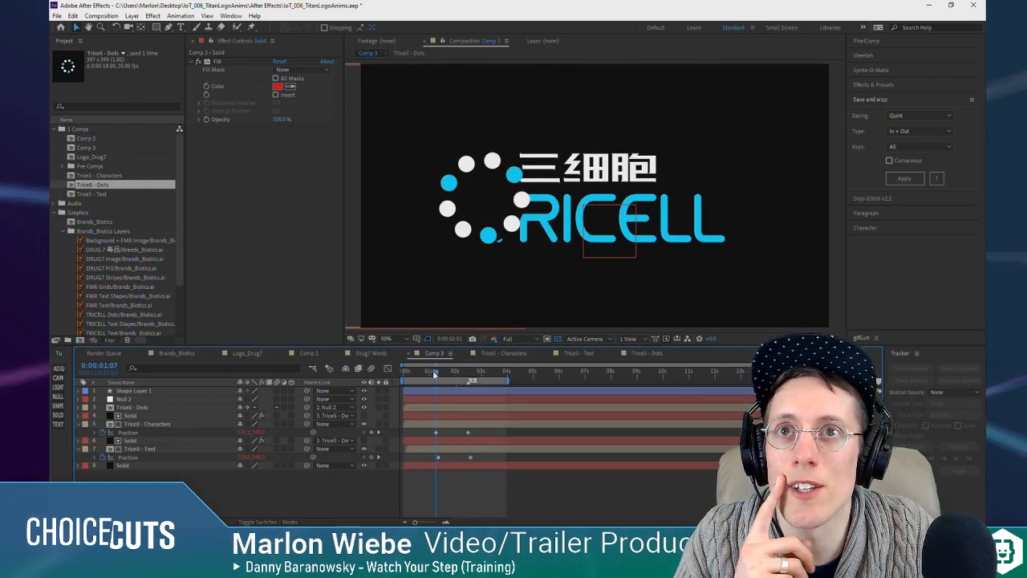
{"action": "mouse_move", "coordinate": [454, 374]}
{"action": "left_mouse_down"}
{"action": "mouse_move", "coordinate": [441, 374]}
{"action": "mouse_move", "coordinate": [473, 379]}
{"action": "left_mouse_up"}
{"action": "left_click", "coordinate": [135, 414]}
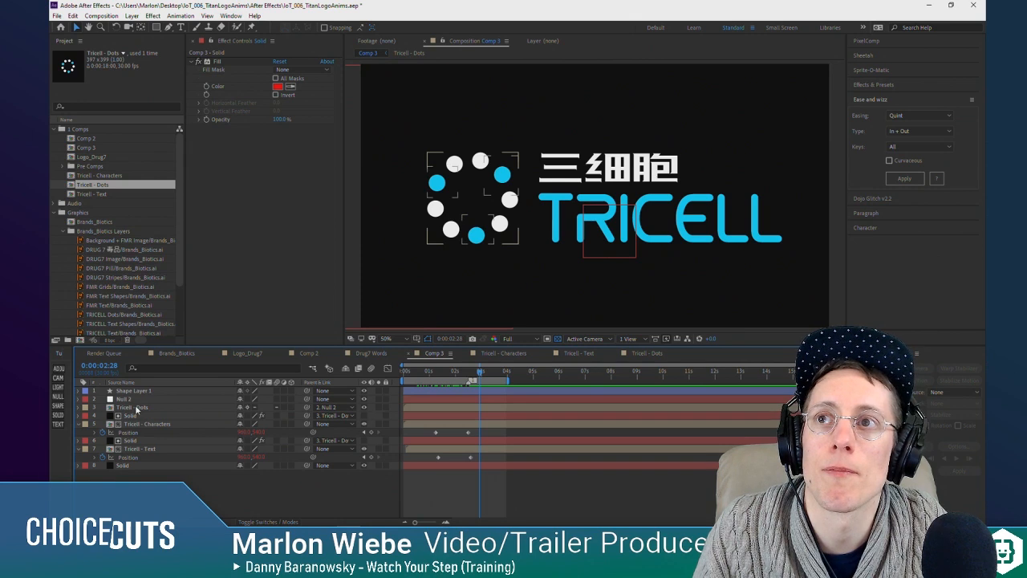
Step: Open the Tricell - Dots precomp, check its layers' visibility, and reveal the Rotation property of the topmost dots layer
{"action": "double_click", "coordinate": [137, 409]}
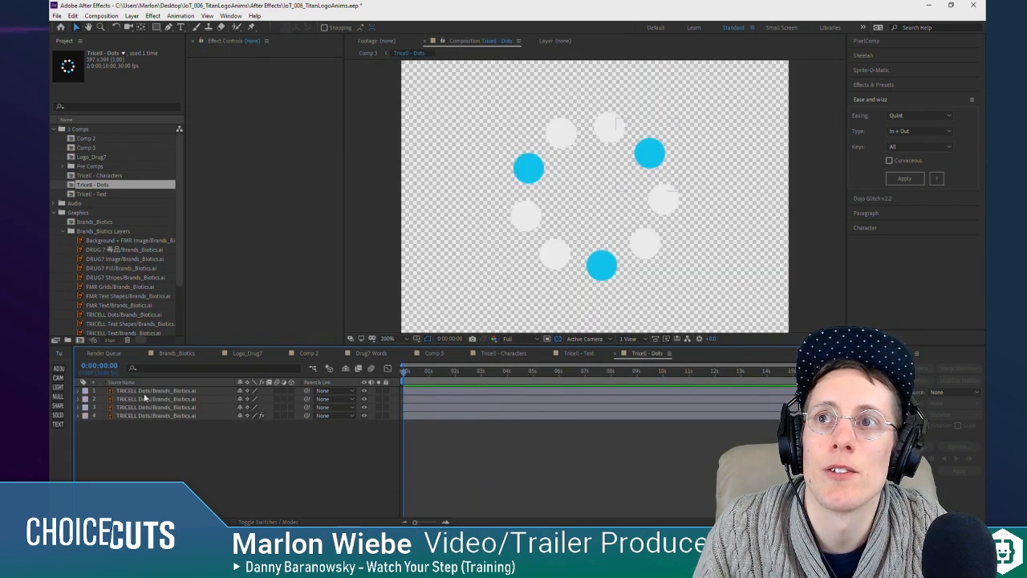
{"action": "left_click_drag", "start_coordinate": [365, 416], "coordinate": [364, 391]}
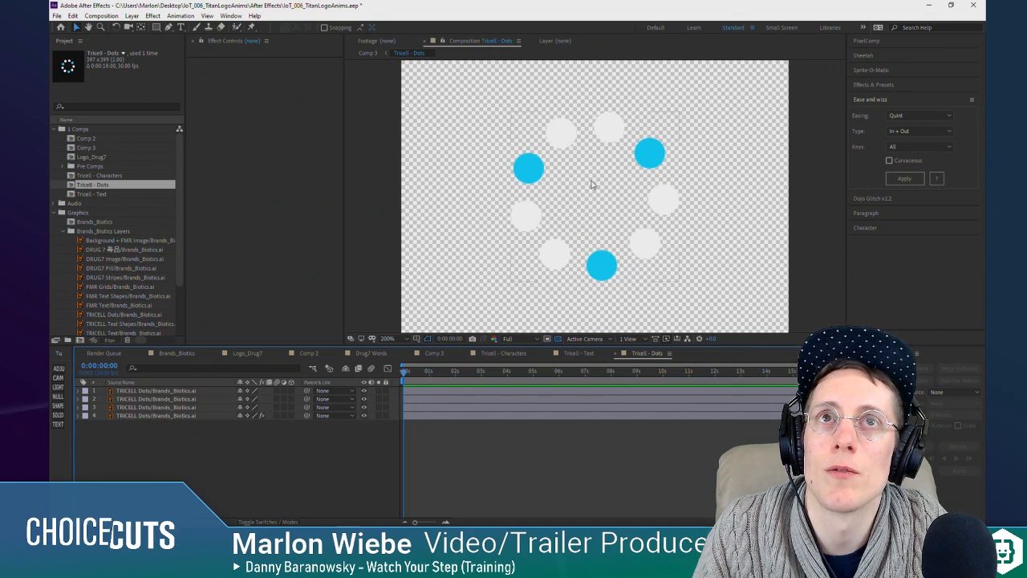
{"action": "left_click", "coordinate": [554, 239]}
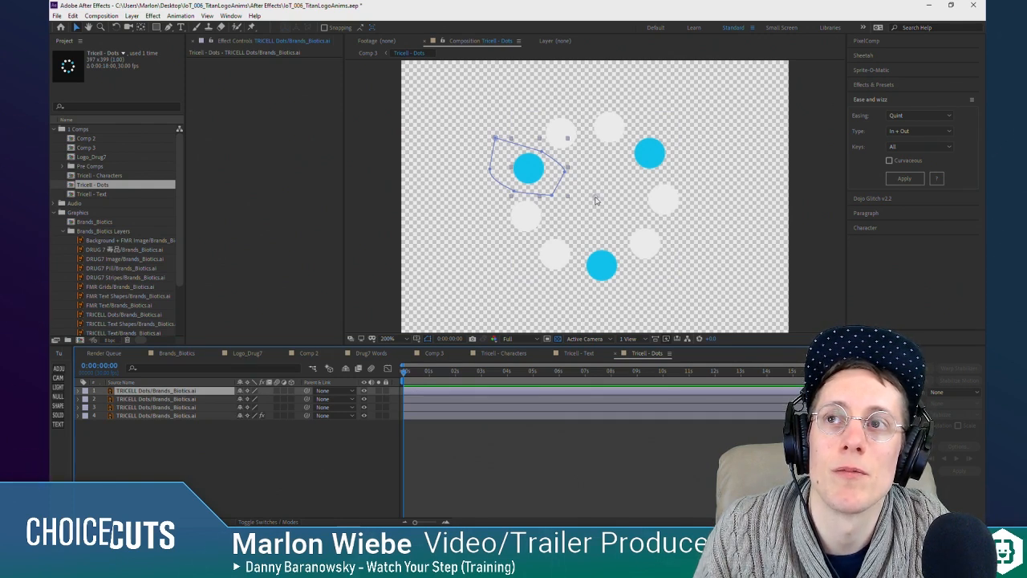
{"action": "key", "text": "r"}
Step: Try rotating the masked upper-left blue dot around the ring's centre, undo the rotation, and reselect its layer
{"action": "left_click_drag", "start_coordinate": [250, 399], "coordinate": [347, 399]}
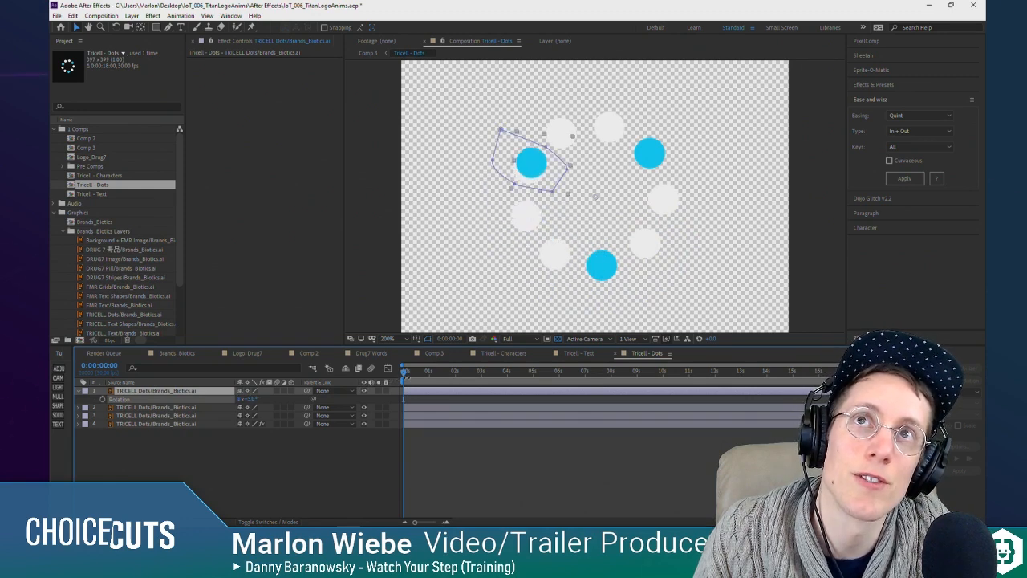
{"action": "key", "text": "ctrl+z"}
{"action": "left_click", "coordinate": [225, 473]}
{"action": "left_click", "coordinate": [157, 392]}
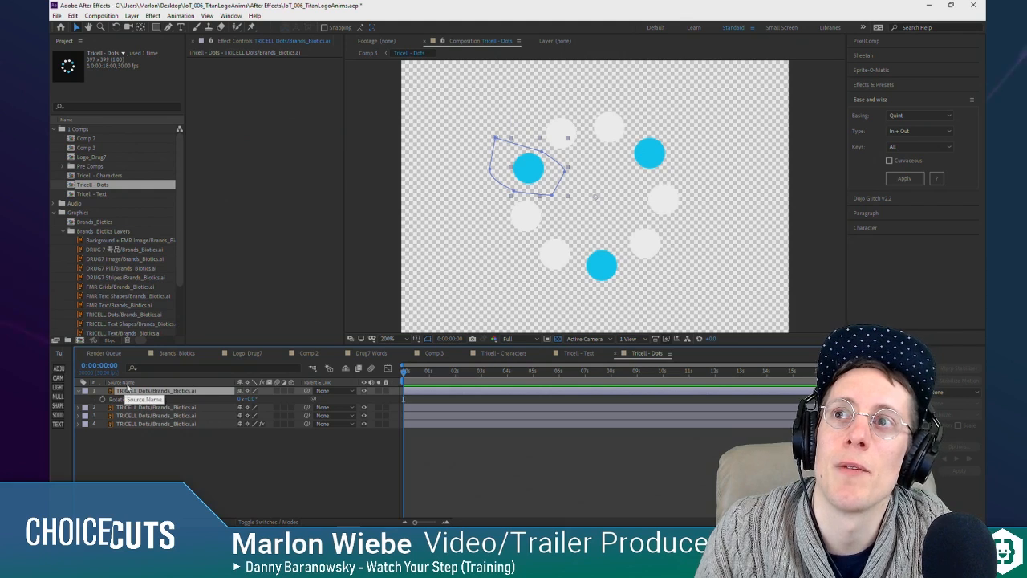
Step: Add Scale keyframes at 0 seconds and at 1 second to the three blue dot layers
{"action": "key", "text": "s"}
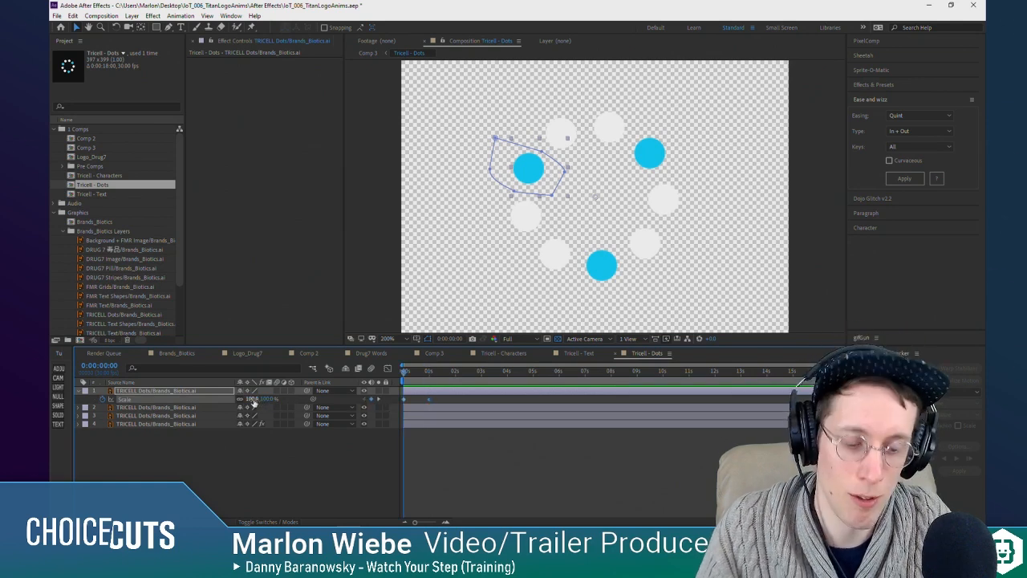
{"action": "left_click", "coordinate": [188, 417]}
{"action": "left_click", "coordinate": [190, 409], "text": "shift"}
{"action": "key", "text": "s"}
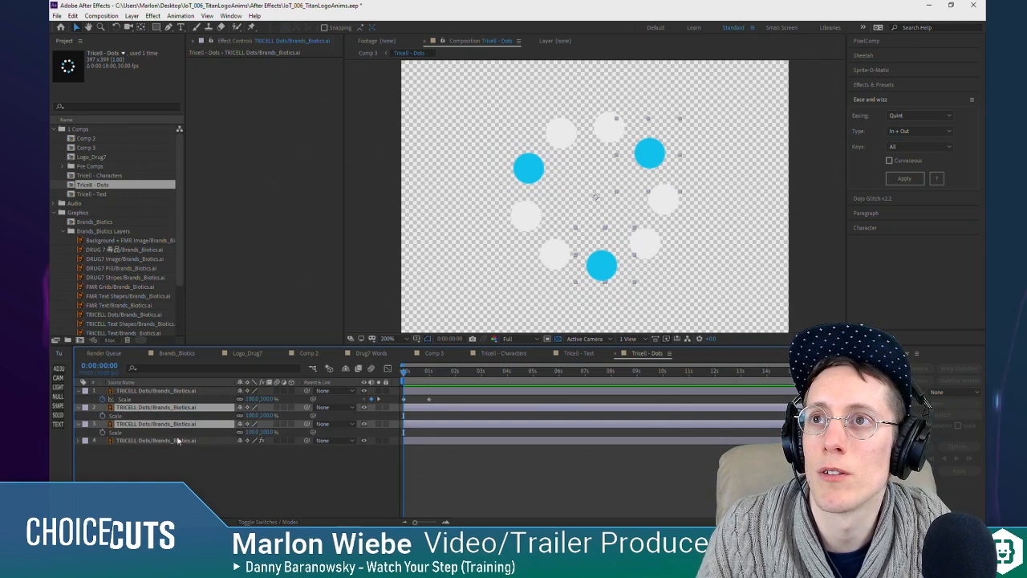
{"action": "left_click", "coordinate": [103, 416]}
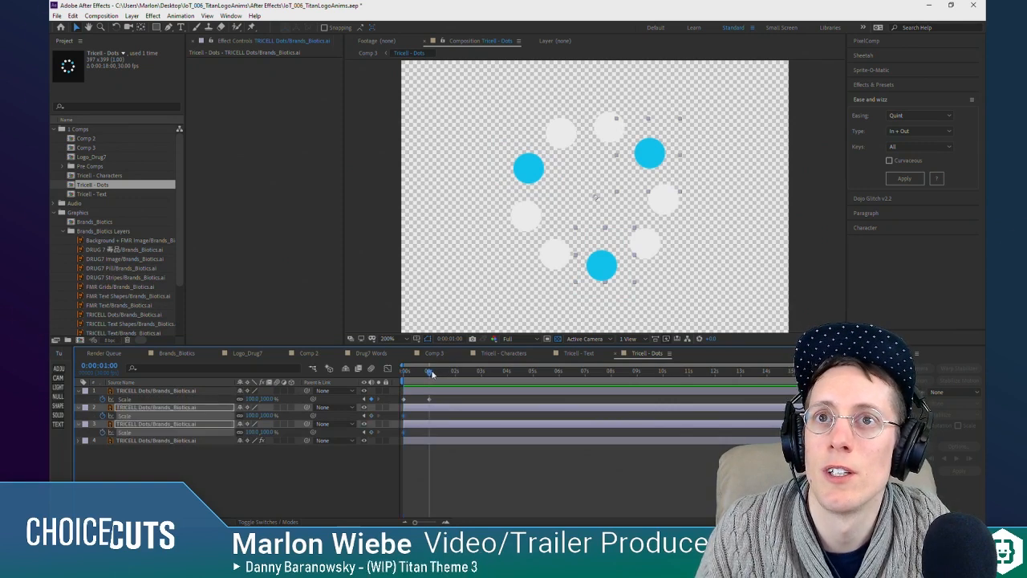
{"action": "left_click", "coordinate": [349, 504]}
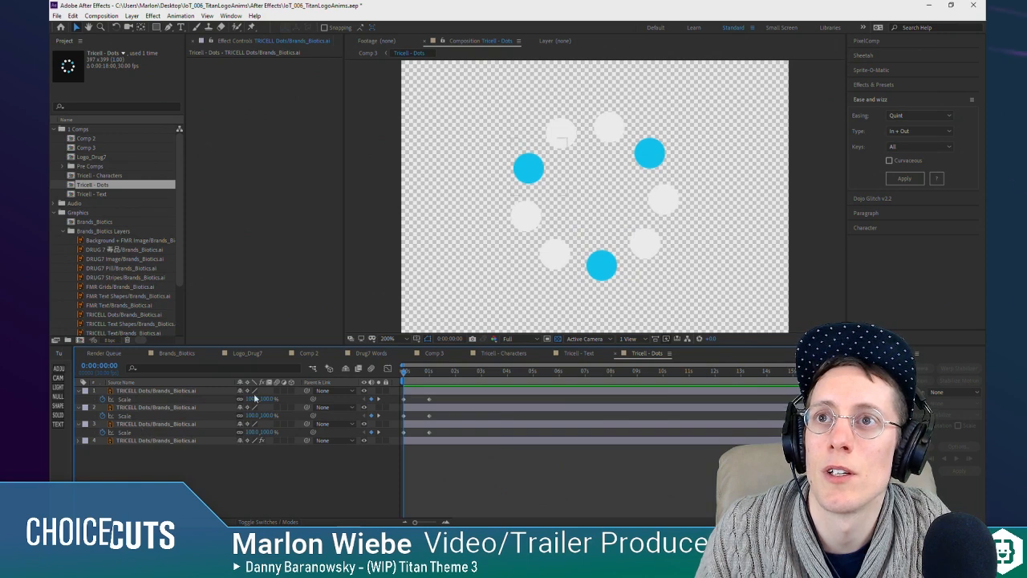
Step: Set the Scale of all three blue dot layers to 0% at the first keyframe
{"action": "type", "text": "00.0"}
{"action": "key", "text": "Return"}
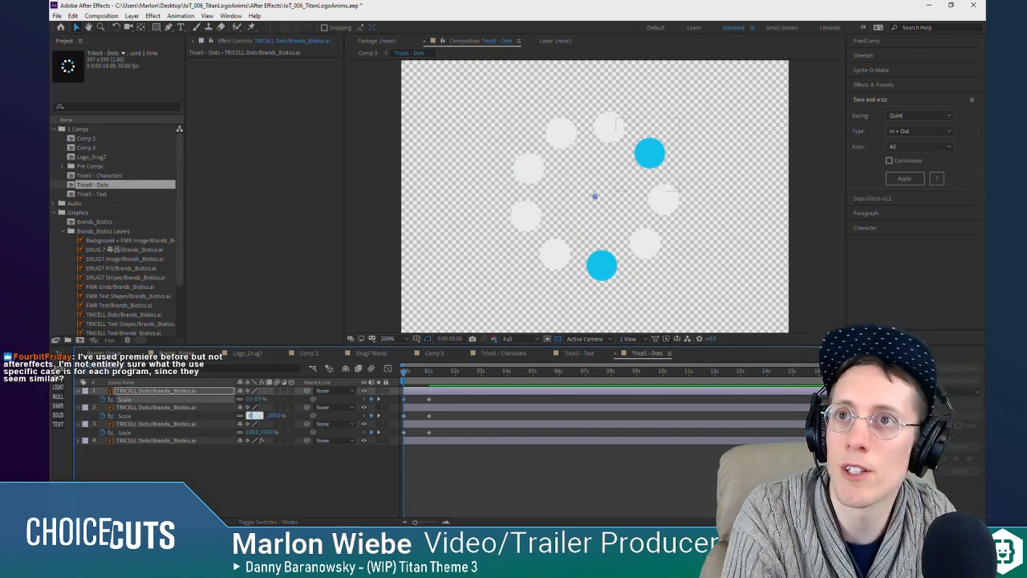
{"action": "type", "text": "0"}
{"action": "key", "text": "Return"}
{"action": "left_click", "coordinate": [251, 432]}
{"action": "type", "text": "0"}
{"action": "key", "text": "Return"}
{"action": "left_click", "coordinate": [277, 506]}
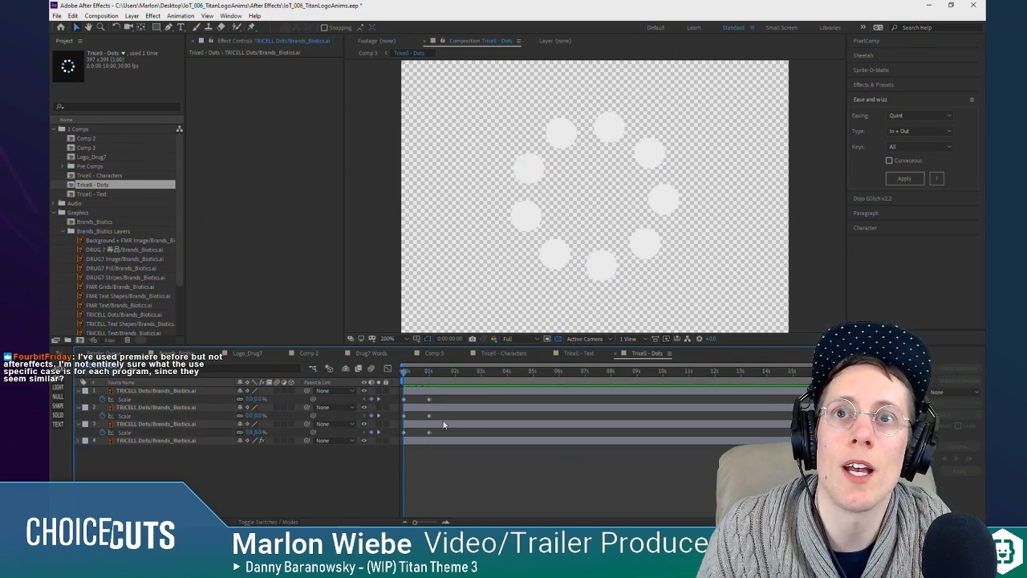
Step: Select the three blue dot layers' Scale keyframes and apply Ease and Wizz Bounce easing with type Out
{"action": "left_click", "coordinate": [125, 400]}
{"action": "left_click", "coordinate": [127, 416], "text": "shift"}
{"action": "left_click", "coordinate": [128, 433], "text": "shift"}
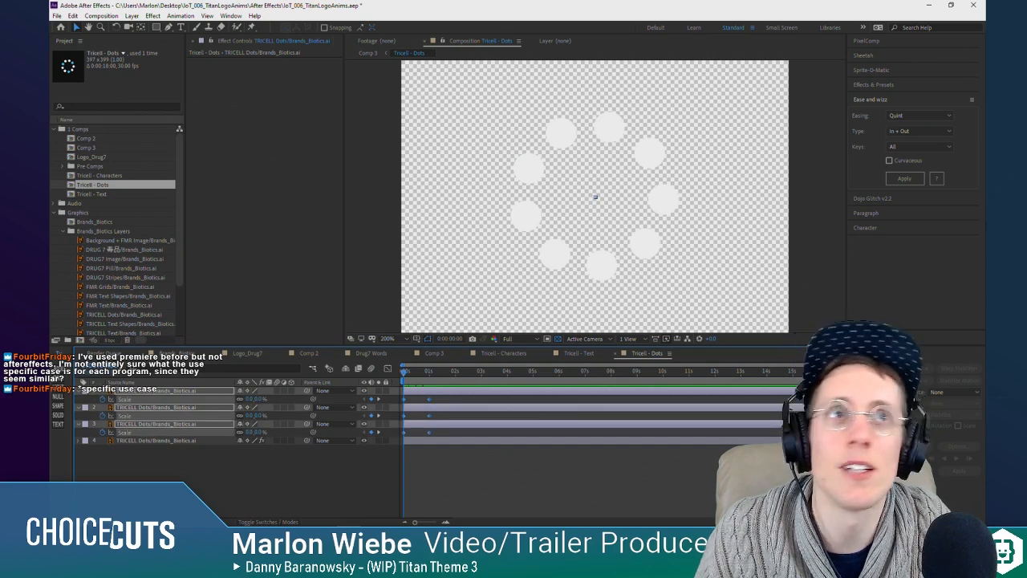
{"action": "left_click", "coordinate": [917, 115]}
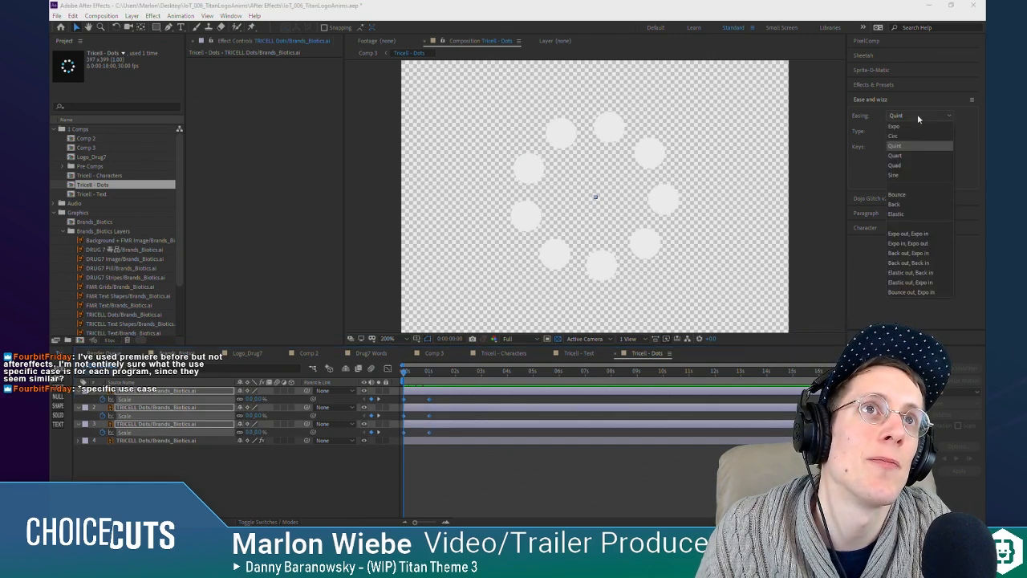
{"action": "left_click", "coordinate": [929, 194]}
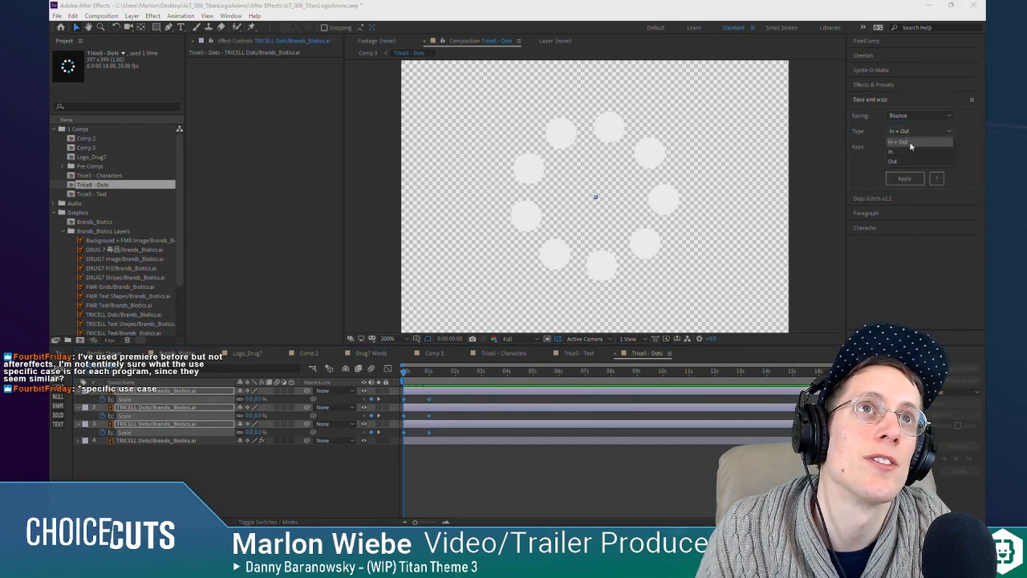
Step: Move the three ending Scale keyframes to about 0:00:01:10 and scrub through the bounce animation
{"action": "left_click", "coordinate": [439, 400]}
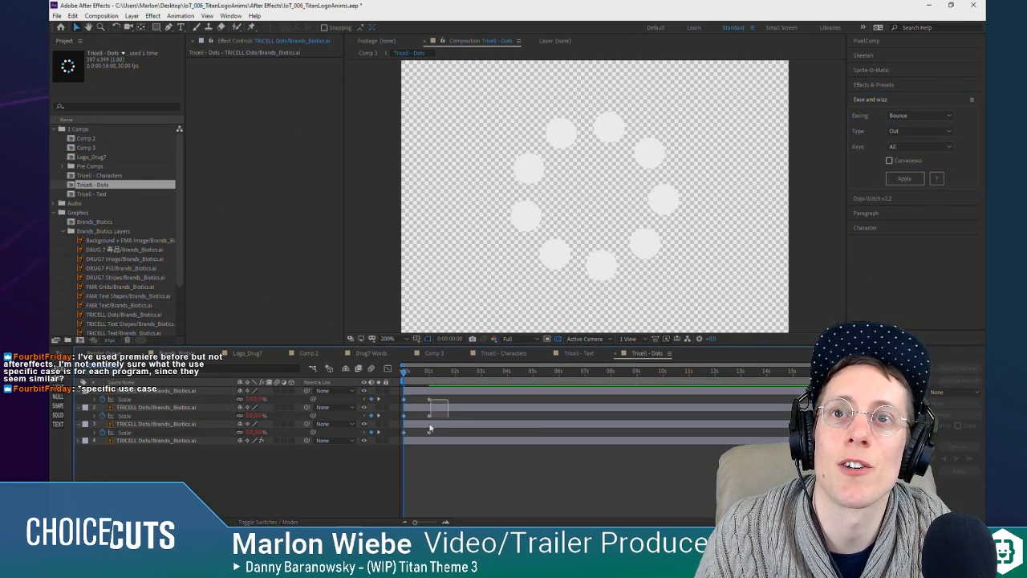
{"action": "left_click_drag", "start_coordinate": [430, 428], "coordinate": [428, 437]}
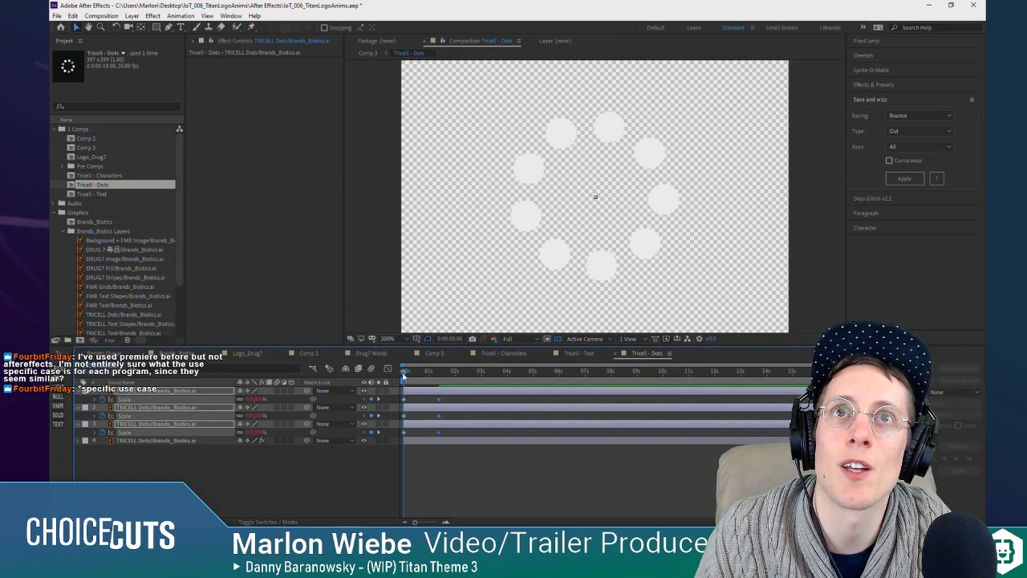
{"action": "left_click_drag", "start_coordinate": [404, 374], "coordinate": [424, 381]}
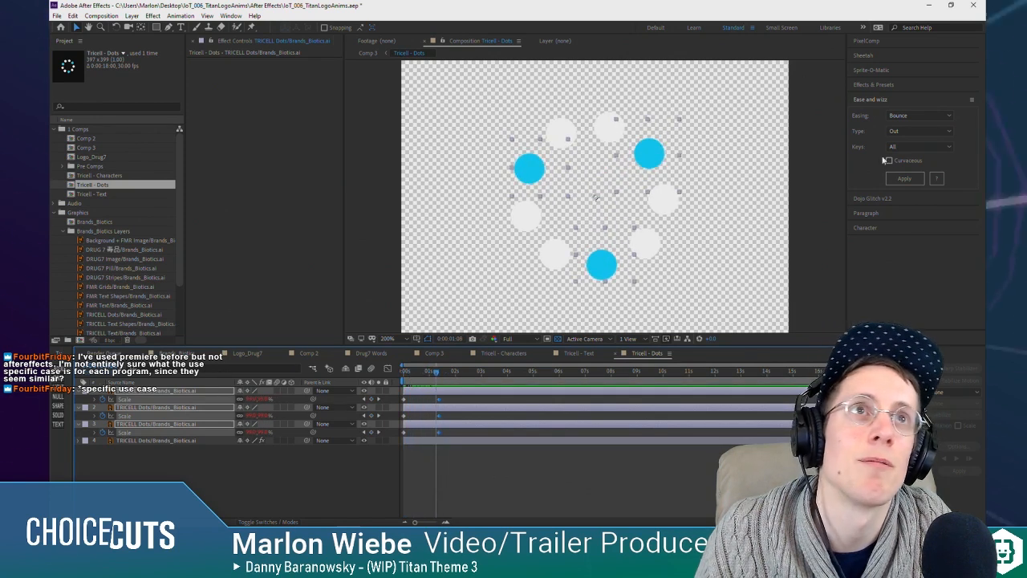
Step: Apply Back easing to the blue dots' Scale keyframes and scrub through the scale-up
{"action": "left_click", "coordinate": [910, 117]}
{"action": "left_click", "coordinate": [895, 204]}
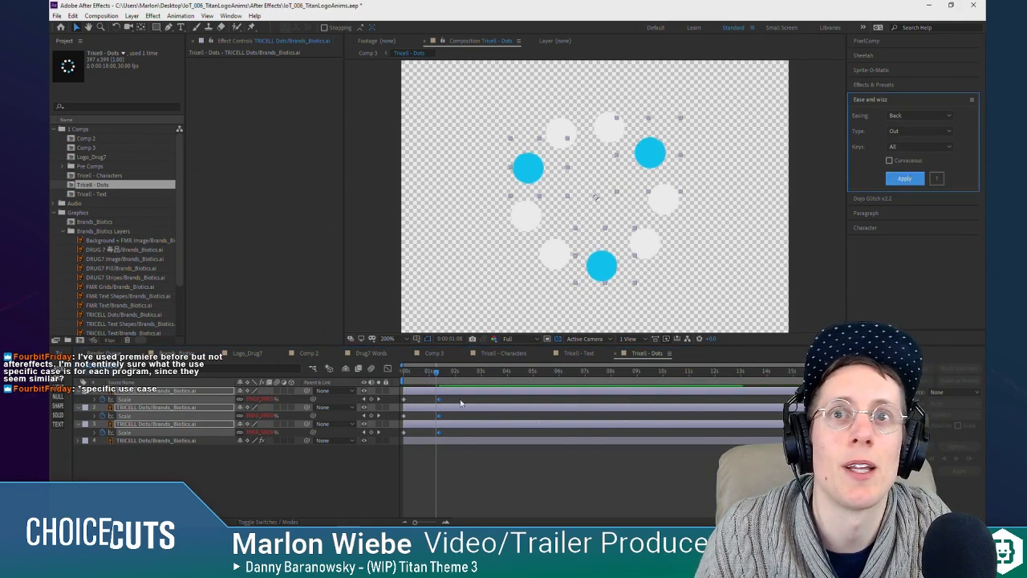
{"action": "left_click_drag", "start_coordinate": [432, 375], "coordinate": [405, 377]}
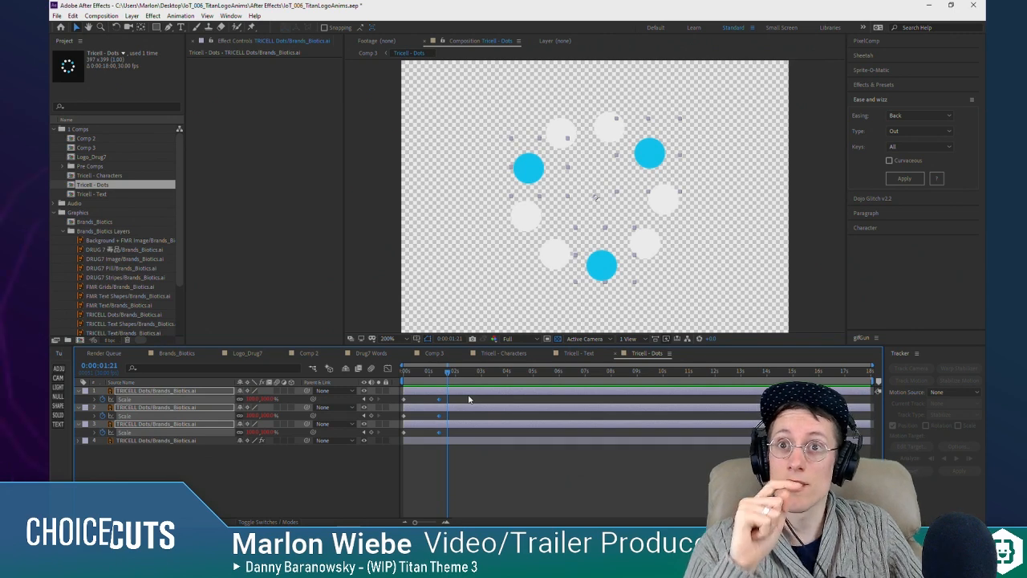
{"action": "left_click", "coordinate": [186, 456]}
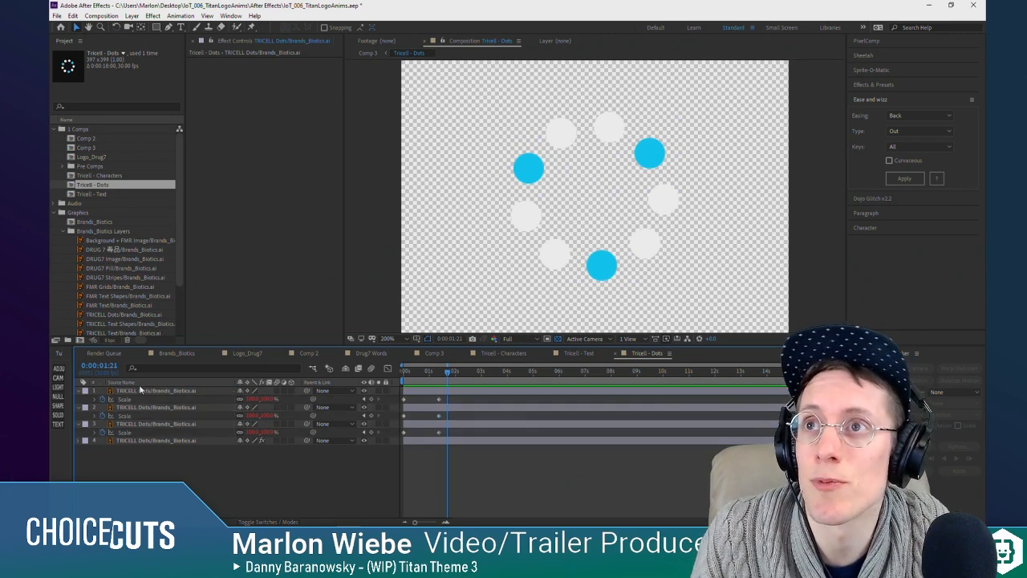
{"action": "left_click", "coordinate": [141, 391]}
{"action": "left_click", "coordinate": [148, 442], "text": "shift"}
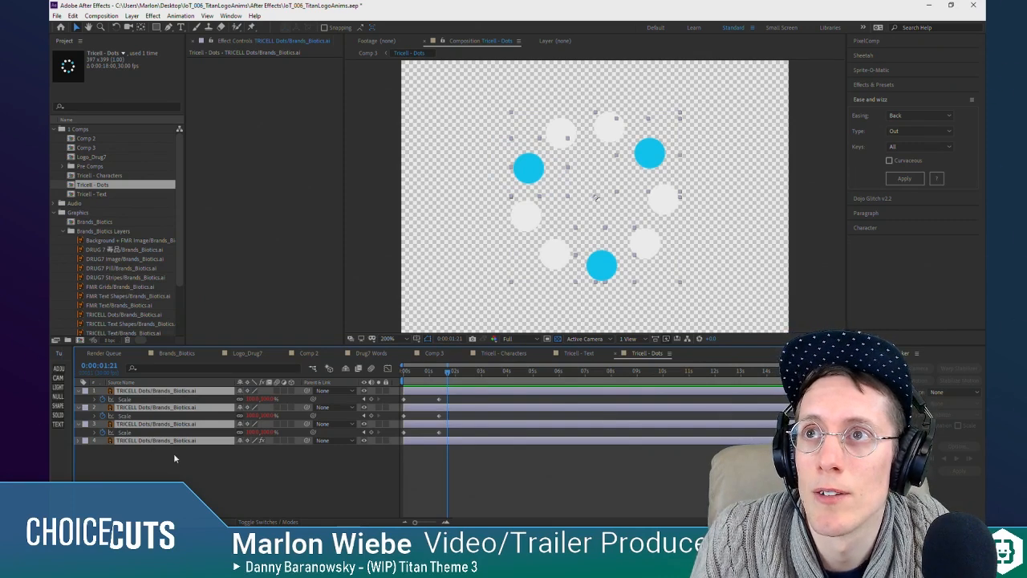
{"action": "left_click", "coordinate": [175, 459]}
{"action": "left_click", "coordinate": [171, 391]}
{"action": "left_click", "coordinate": [182, 442], "text": "shift"}
{"action": "left_click", "coordinate": [204, 455]}
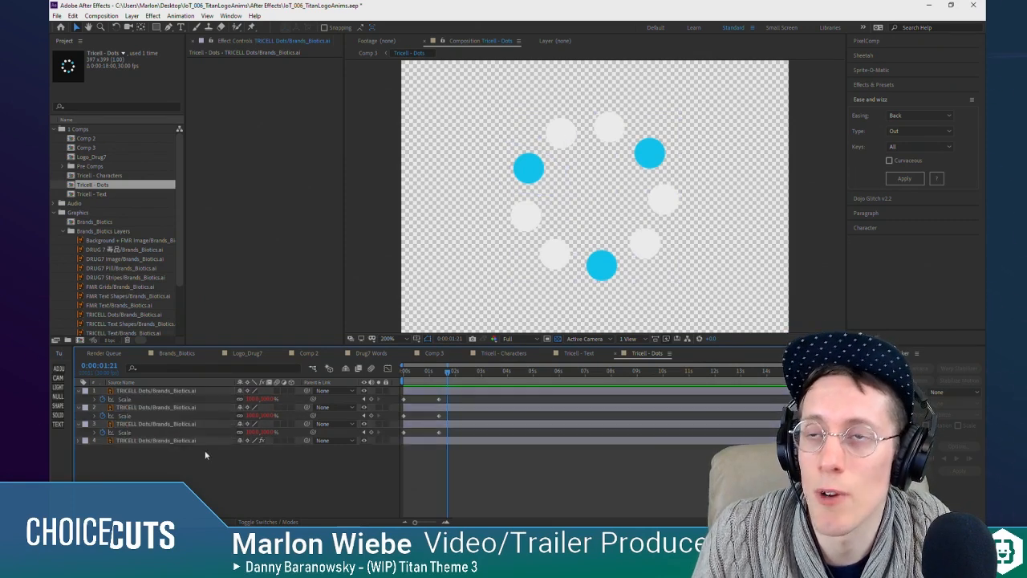
Step: Select all four dot layers and duplicate them several times
{"action": "left_click", "coordinate": [182, 393]}
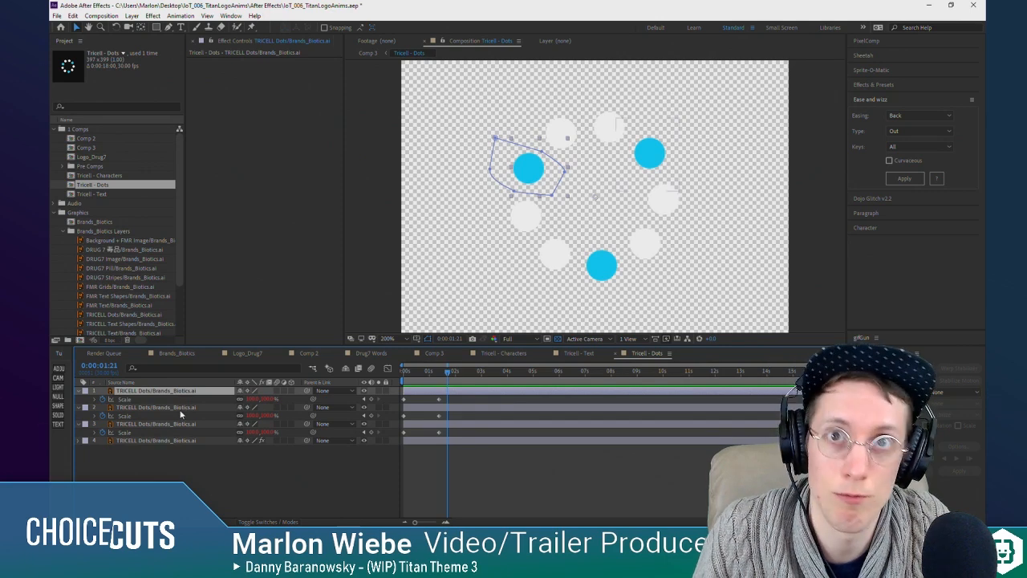
{"action": "left_click", "coordinate": [181, 440], "text": "shift"}
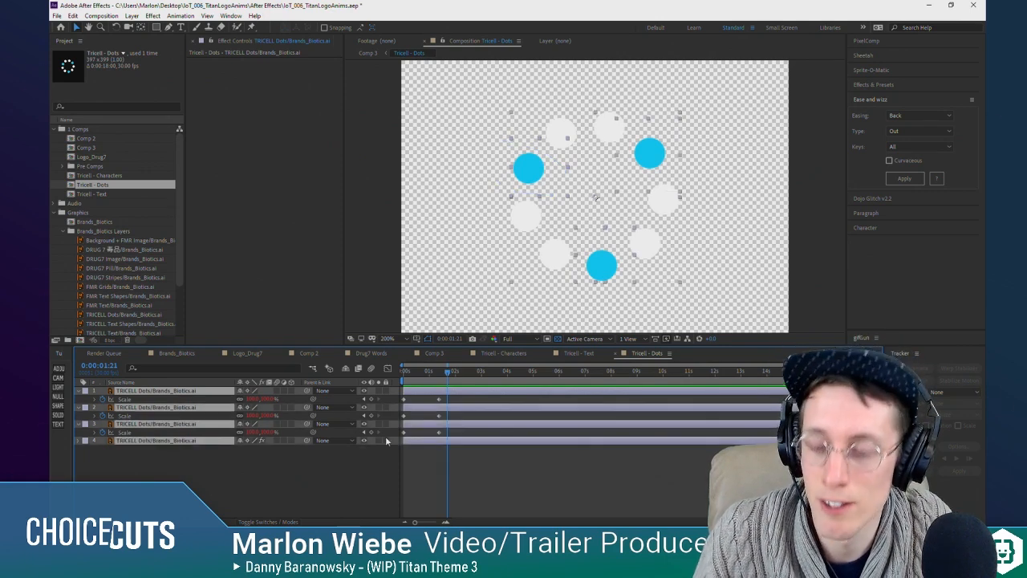
{"action": "key", "text": "ctrl+d"}
{"action": "key", "text": "ctrl+d"}
{"action": "key", "text": "ctrl+d"}
{"action": "key", "text": "ctrl+d"}
{"action": "key", "text": "ctrl+d"}
{"action": "key", "text": "ctrl+d"}
{"action": "scroll", "coordinate": [228, 432], "scroll_direction": "down", "scroll_amount": 2}
{"action": "scroll", "coordinate": [217, 433], "scroll_direction": "up", "scroll_amount": 3}
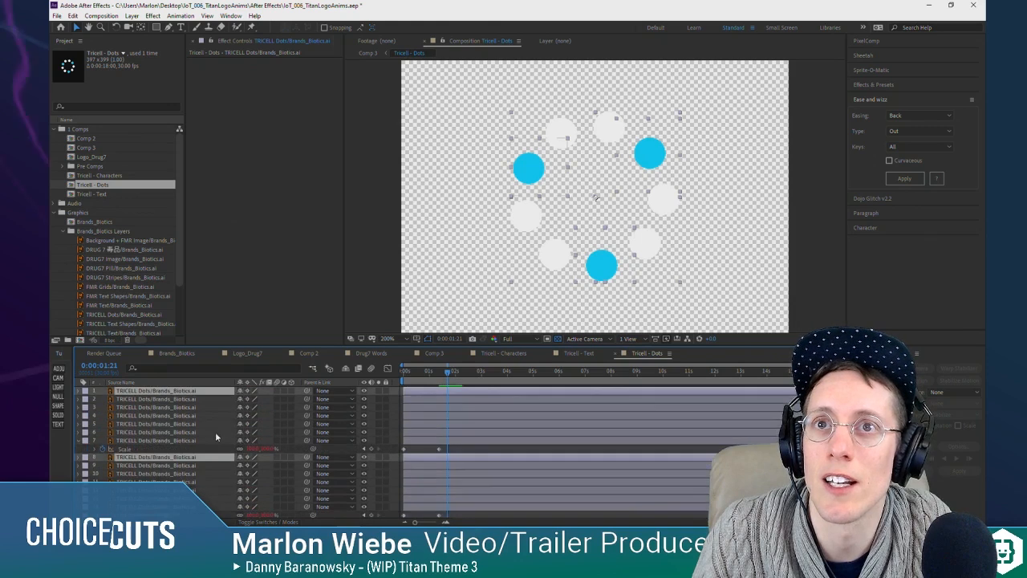
Step: Shift several of the duplicated dot layers to staggered later start times in the timeline
{"action": "left_click_drag", "start_coordinate": [437, 398], "coordinate": [529, 442]}
{"action": "left_click", "coordinate": [534, 447]}
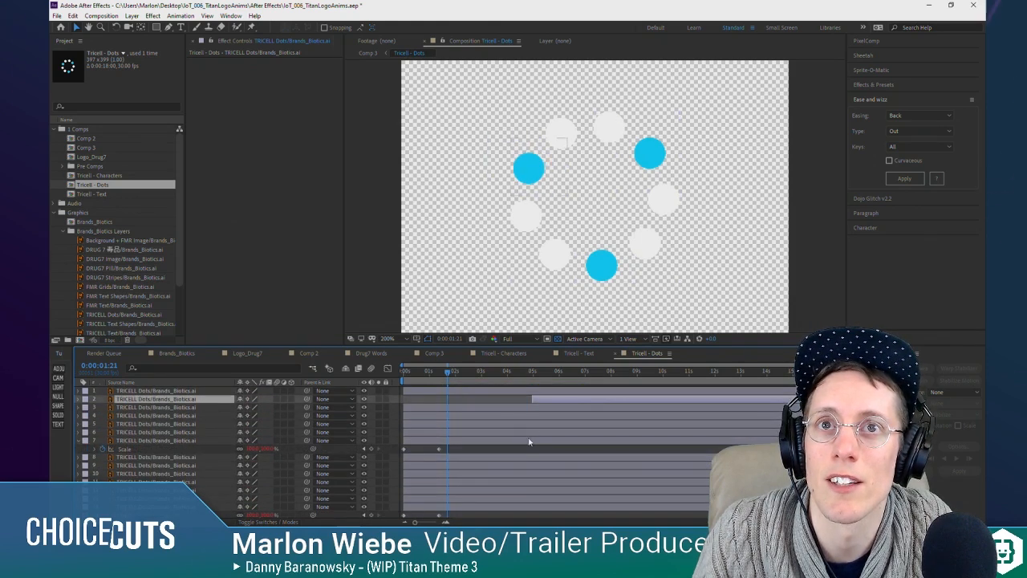
{"action": "left_click", "coordinate": [527, 448]}
{"action": "left_click_drag", "start_coordinate": [422, 408], "coordinate": [559, 436]}
{"action": "left_click_drag", "start_coordinate": [458, 433], "coordinate": [562, 422]}
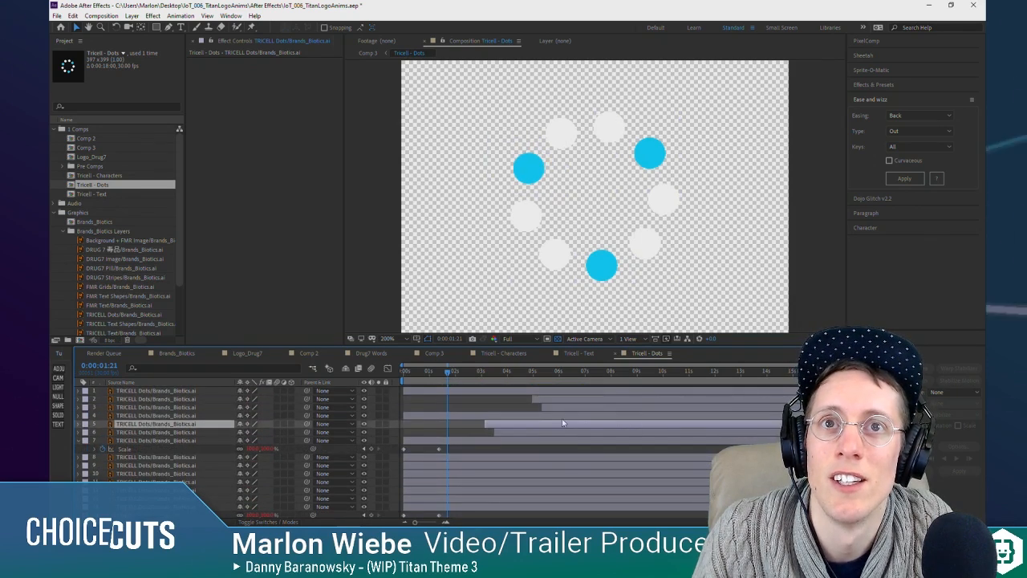
{"action": "left_click_drag", "start_coordinate": [461, 466], "coordinate": [585, 464]}
{"action": "left_click_drag", "start_coordinate": [538, 491], "coordinate": [574, 491]}
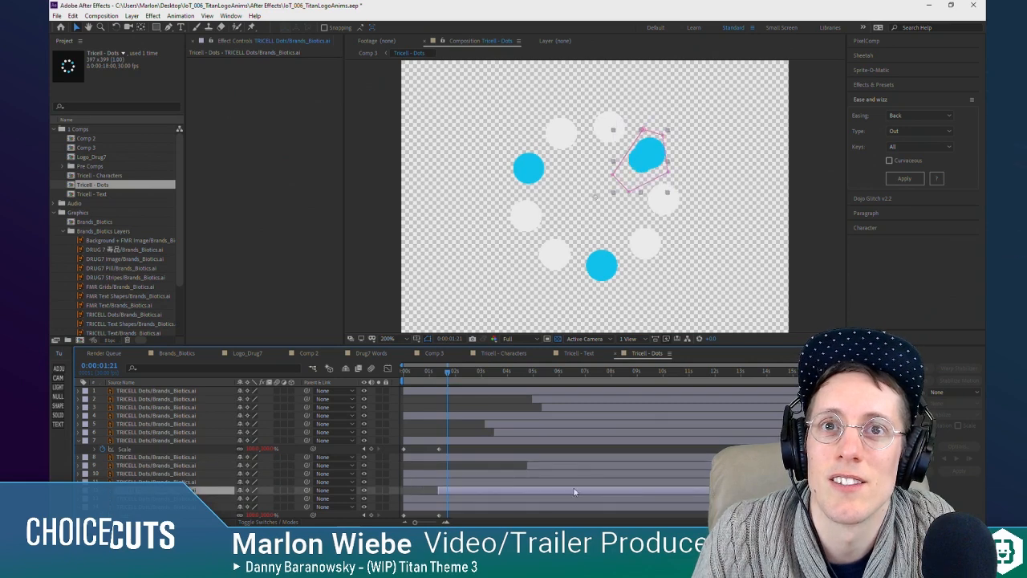
Step: Undo the staggered layer shifts and the duplications back to the original four dot layers
{"action": "key", "text": "ctrl+z"}
{"action": "key", "text": "ctrl+z"}
{"action": "key", "text": "ctrl+z"}
{"action": "key", "text": "ctrl+z"}
{"action": "key", "text": "ctrl+z"}
{"action": "key", "text": "ctrl+z"}
{"action": "key", "text": "ctrl+z"}
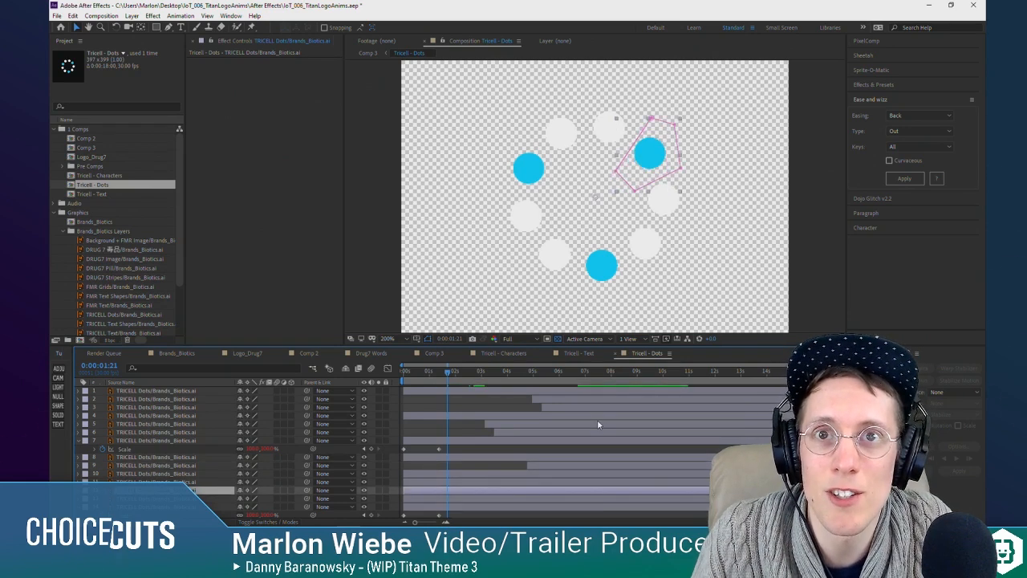
{"action": "key", "text": "ctrl+z"}
{"action": "key", "text": "ctrl+z"}
{"action": "key", "text": "ctrl+z"}
{"action": "key", "text": "ctrl+z"}
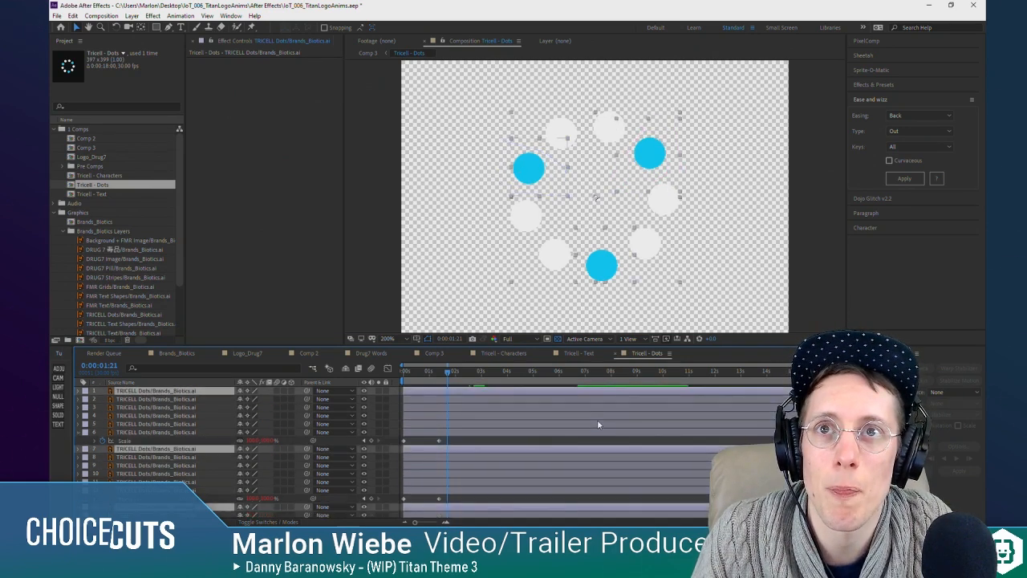
{"action": "key", "text": "ctrl+z"}
{"action": "key", "text": "ctrl+z"}
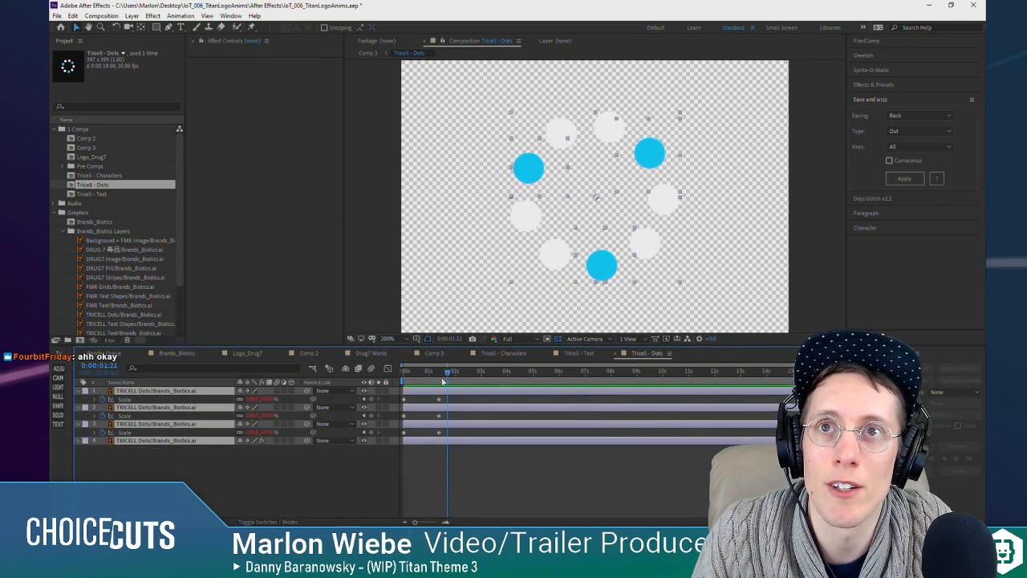
Step: Scrub through the blue dots' scale animation and preview it from the start of the composition
{"action": "left_click", "coordinate": [401, 373]}
{"action": "left_click_drag", "start_coordinate": [401, 375], "coordinate": [438, 376]}
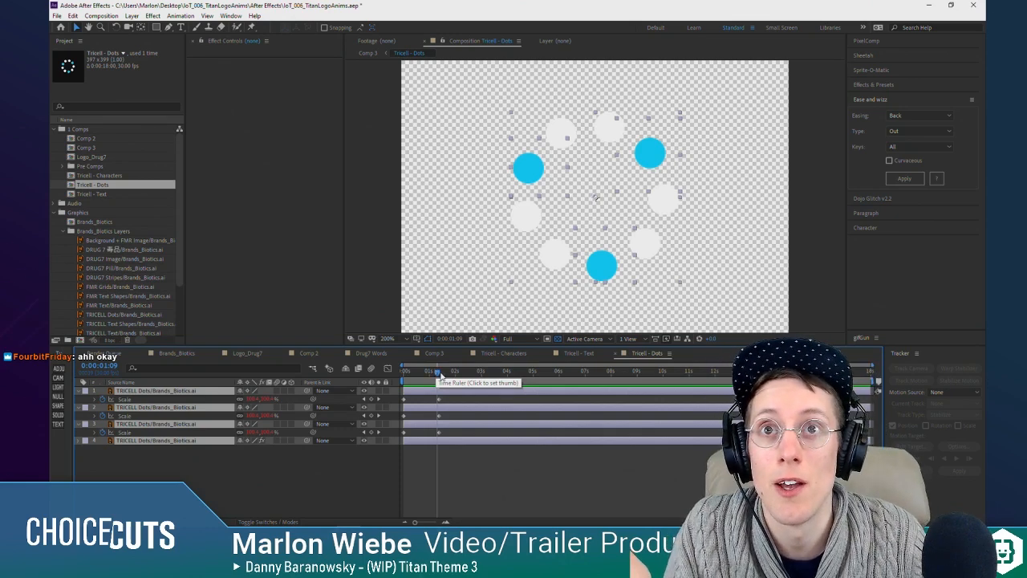
{"action": "mouse_move", "coordinate": [440, 376]}
{"action": "left_mouse_down"}
{"action": "mouse_move", "coordinate": [405, 376]}
{"action": "mouse_move", "coordinate": [448, 375]}
{"action": "left_mouse_up"}
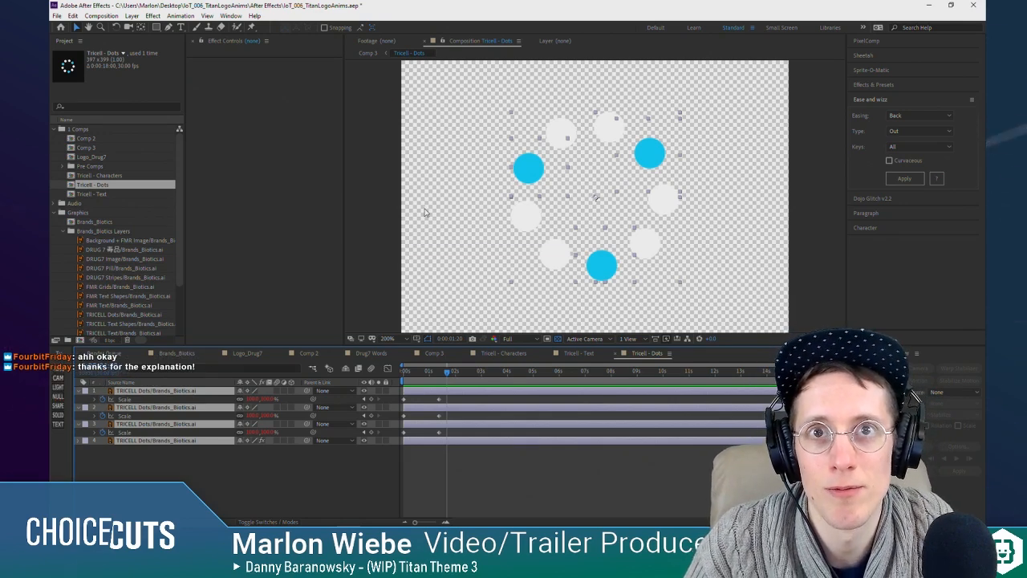
{"action": "left_click_drag", "start_coordinate": [422, 379], "coordinate": [438, 379]}
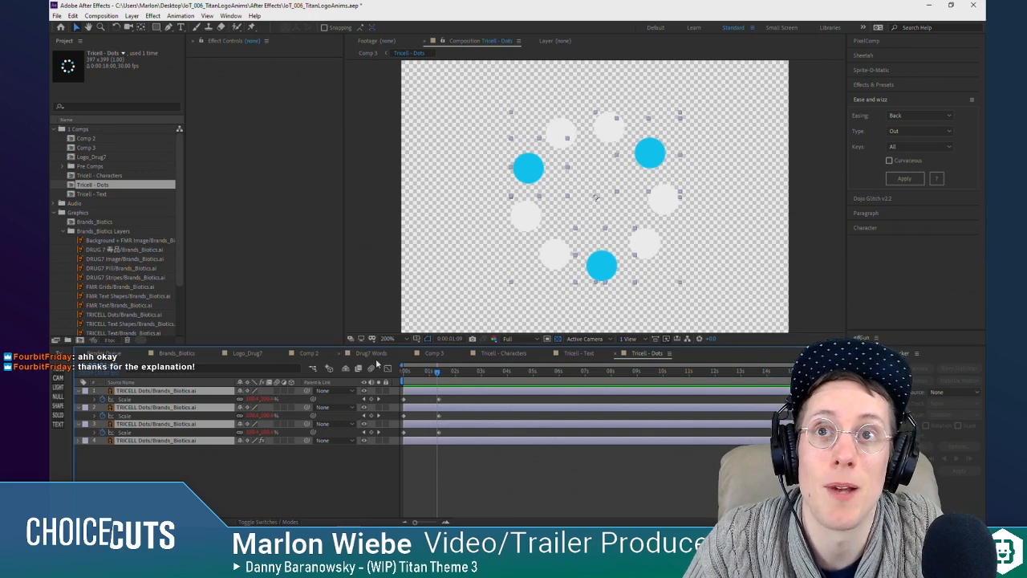
{"action": "left_click_drag", "start_coordinate": [421, 376], "coordinate": [399, 375]}
{"action": "left_click", "coordinate": [415, 452]}
{"action": "key", "text": "space"}
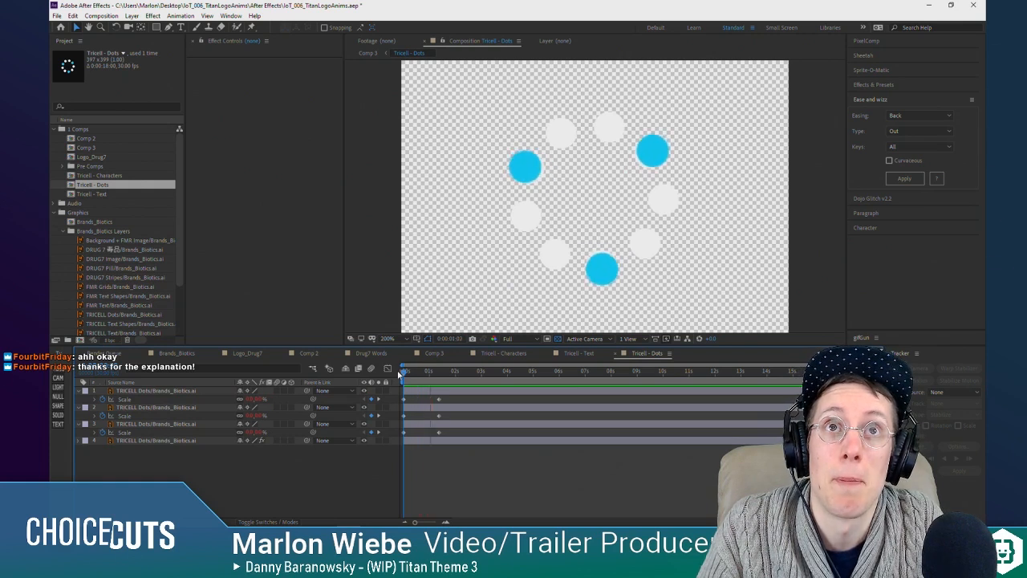
Step: Shorten the blue dots' scale-up by moving the three ending Scale keyframes to just before the 1-second mark
{"action": "left_click_drag", "start_coordinate": [440, 430], "coordinate": [439, 431]}
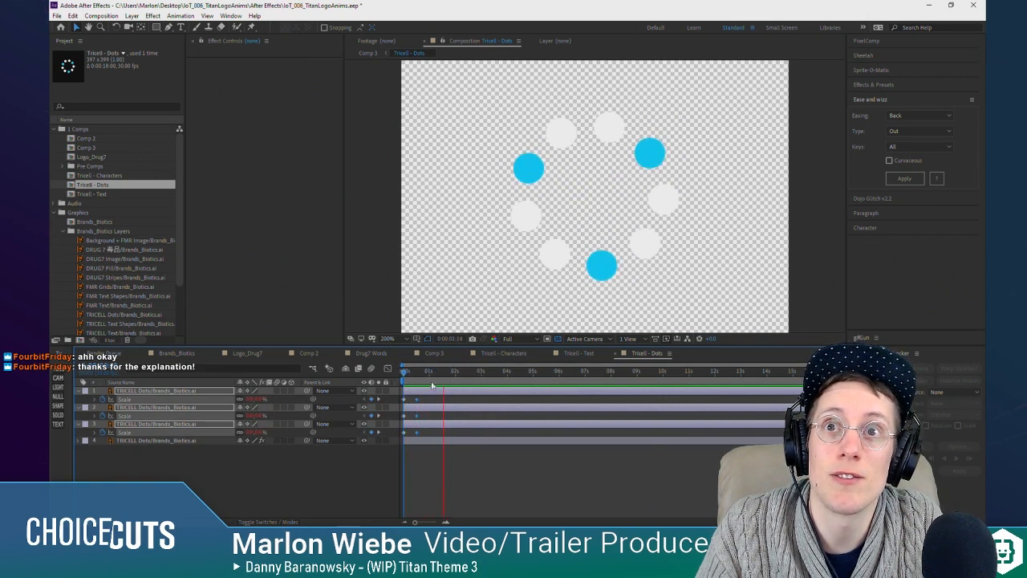
{"action": "key", "text": "space"}
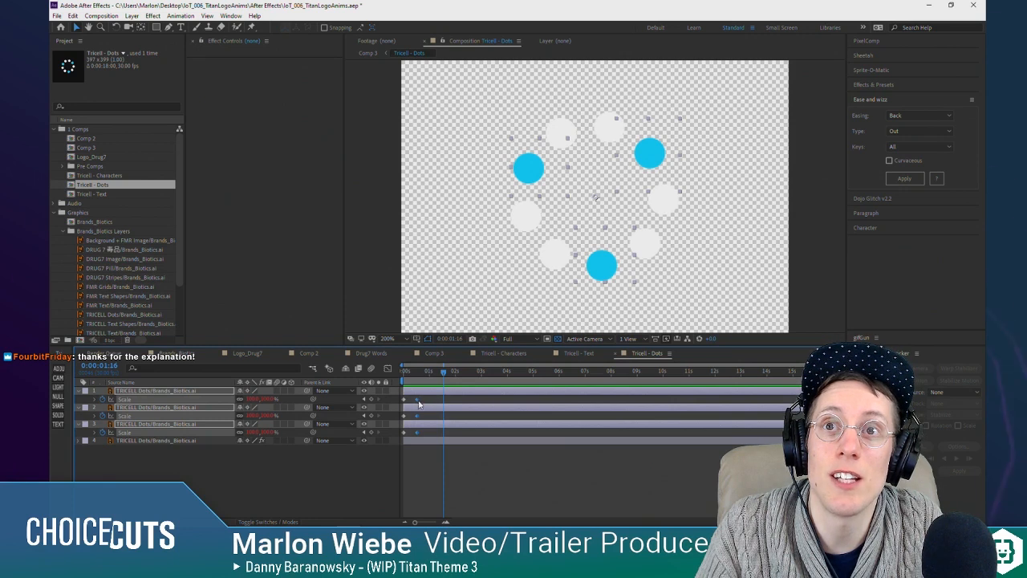
{"action": "left_click_drag", "start_coordinate": [416, 400], "coordinate": [426, 399]}
Step: Apply Elastic easing with type Out to the three blue dot layers' Scale keyframes and preview the animation
{"action": "left_click", "coordinate": [165, 453]}
{"action": "left_click", "coordinate": [131, 400]}
{"action": "left_click", "coordinate": [142, 416], "text": "ctrl"}
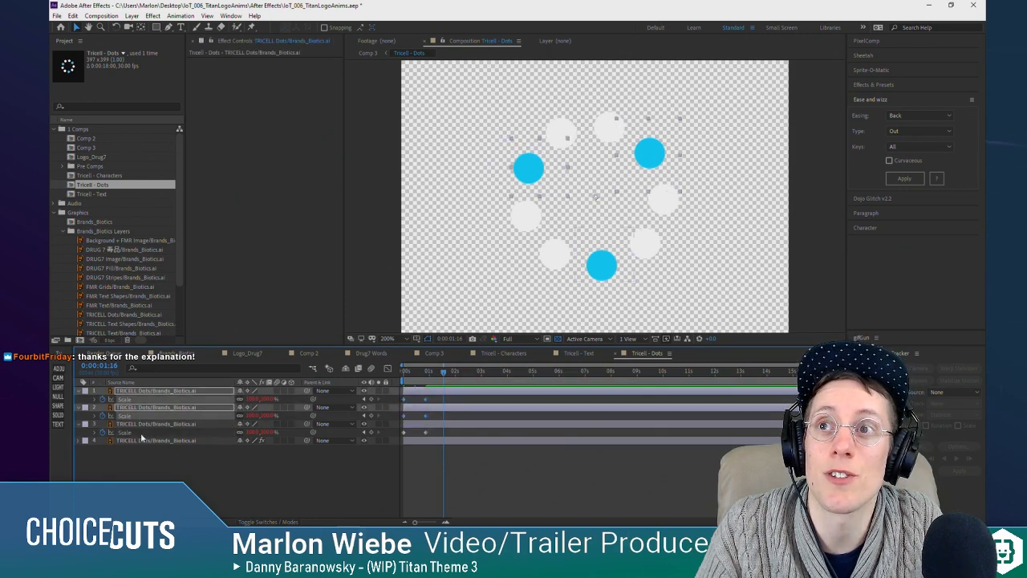
{"action": "left_click", "coordinate": [142, 434], "text": "ctrl"}
{"action": "left_click", "coordinate": [921, 115]}
{"action": "left_click", "coordinate": [903, 214]}
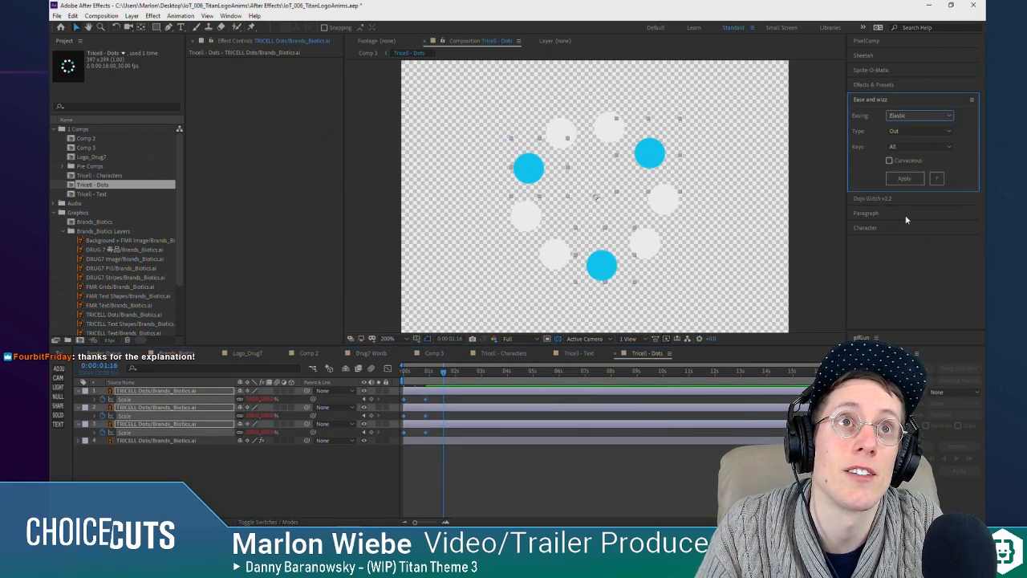
{"action": "left_click", "coordinate": [893, 178]}
{"action": "key", "text": "space"}
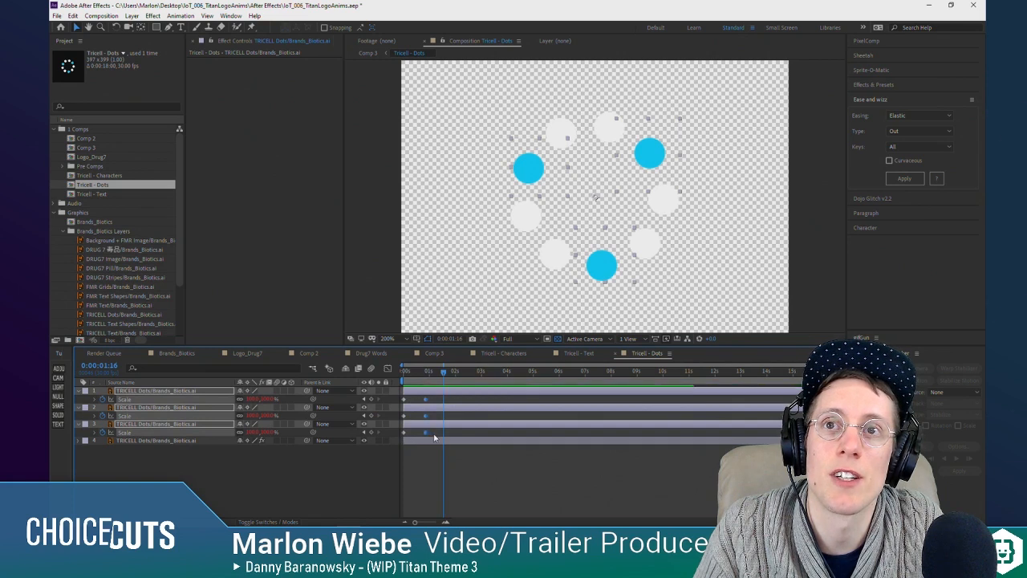
Step: Move the blue dots' three ending Scale keyframes to just past the 1-second mark and preview the animation from the start
{"action": "left_click_drag", "start_coordinate": [427, 400], "coordinate": [371, 370]}
{"action": "key", "text": "space"}
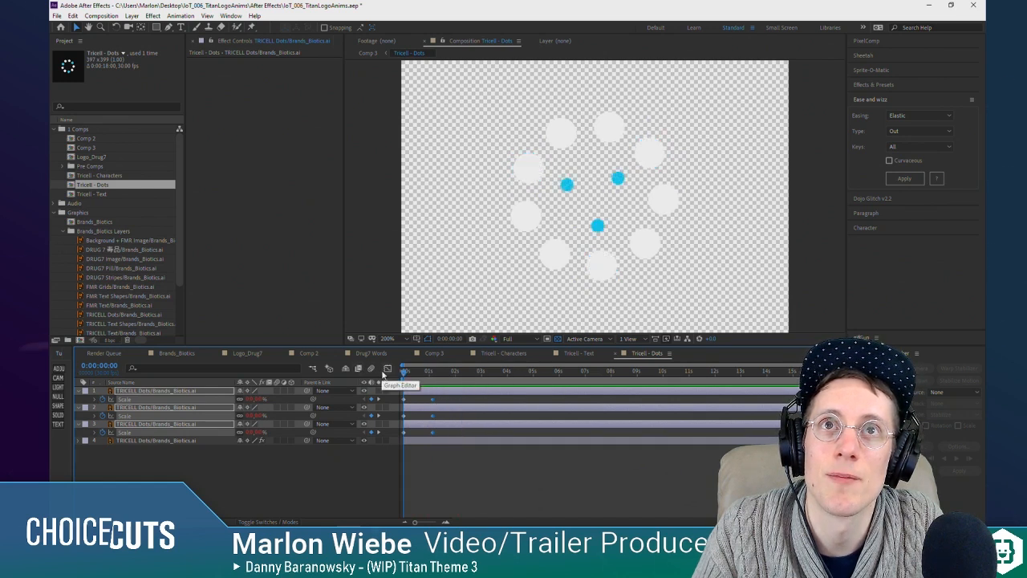
{"action": "key", "text": "space"}
Step: Select the white dots layer and hide the three blue dot layers above it
{"action": "left_click", "coordinate": [204, 451]}
{"action": "left_click", "coordinate": [192, 441]}
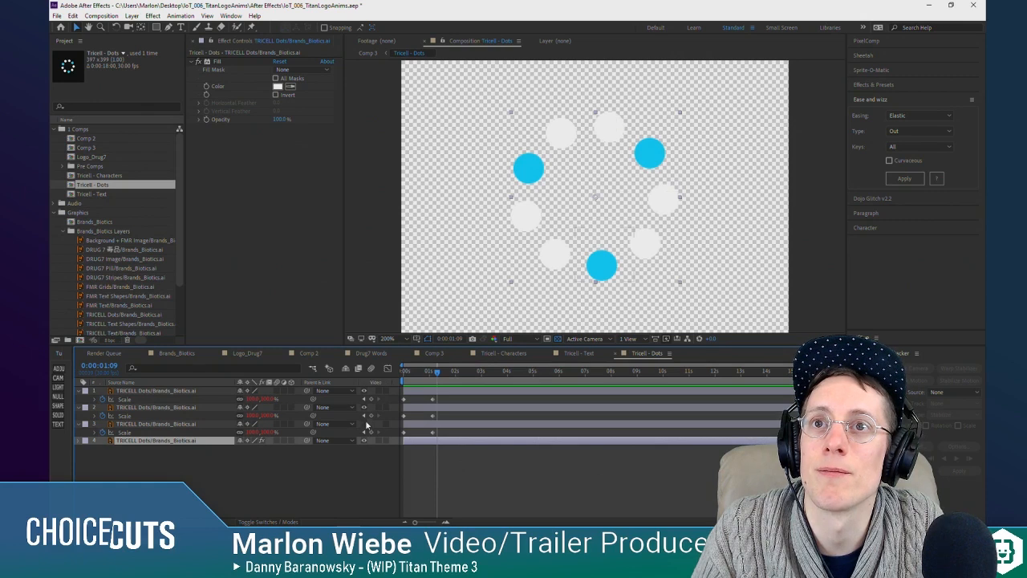
{"action": "left_click_drag", "start_coordinate": [367, 426], "coordinate": [366, 392]}
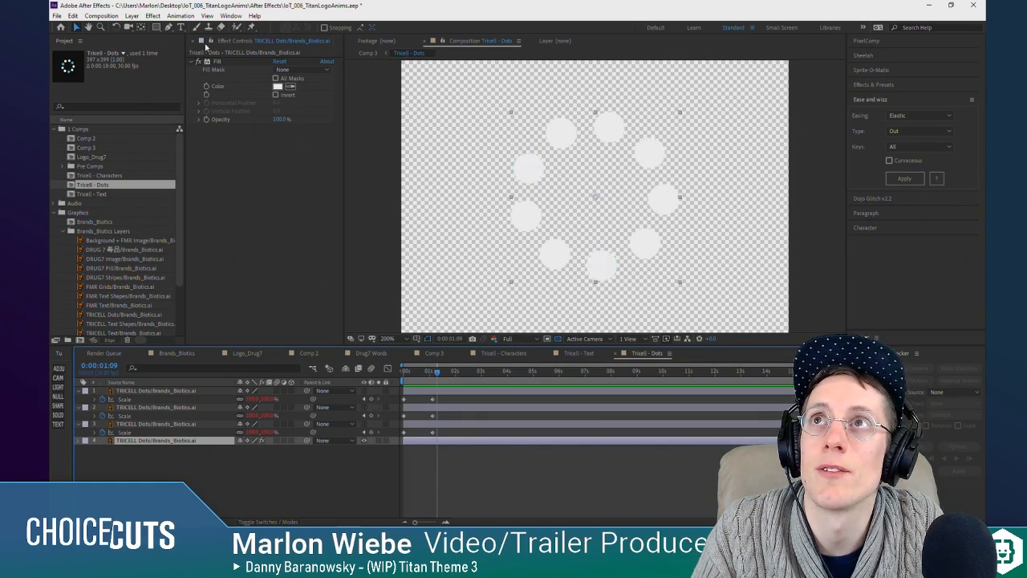
Step: Draw closed masks on the white dots layer around the upper-left and upper-right dots that sit under the blue ones
{"action": "key", "text": "g"}
{"action": "left_click", "coordinate": [516, 136]}
{"action": "left_click", "coordinate": [561, 160]}
{"action": "left_click", "coordinate": [557, 194]}
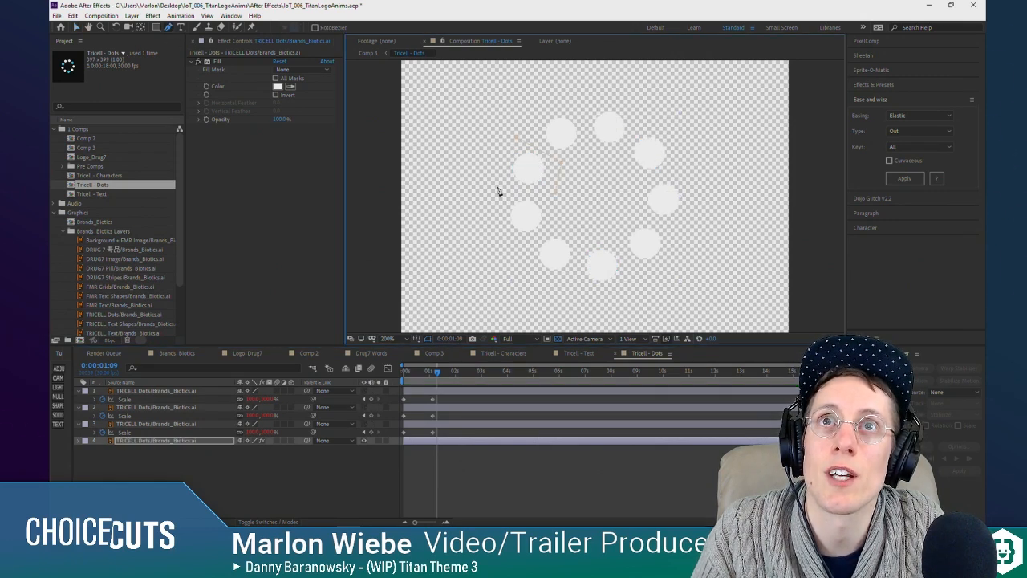
{"action": "left_click", "coordinate": [496, 186]}
{"action": "left_click", "coordinate": [516, 136]}
{"action": "left_click", "coordinate": [645, 121]}
{"action": "left_click", "coordinate": [614, 167]}
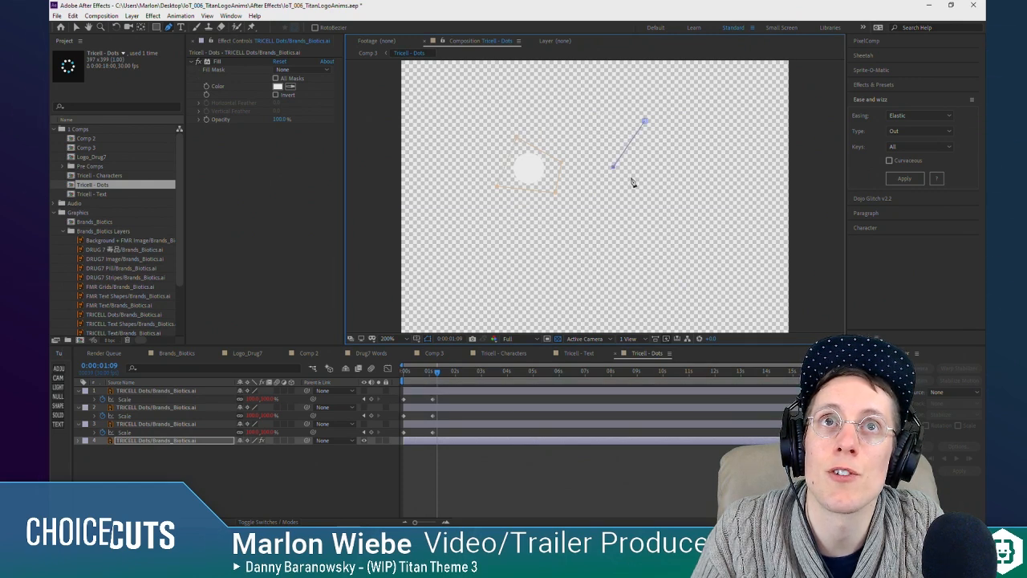
{"action": "left_click", "coordinate": [646, 122]}
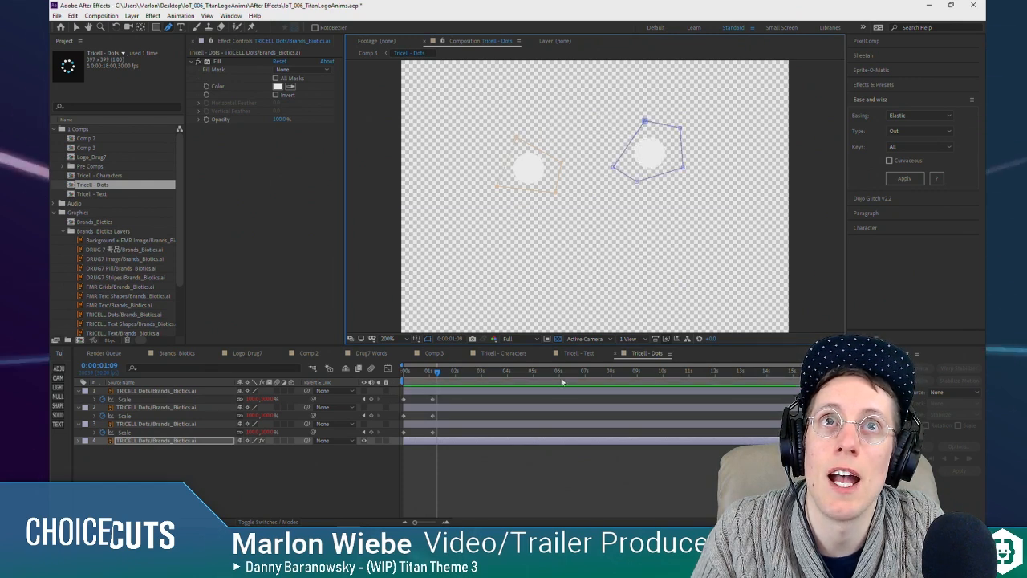
Step: Set both masks on the white dots layer to Subtract
{"action": "key", "text": "m"}
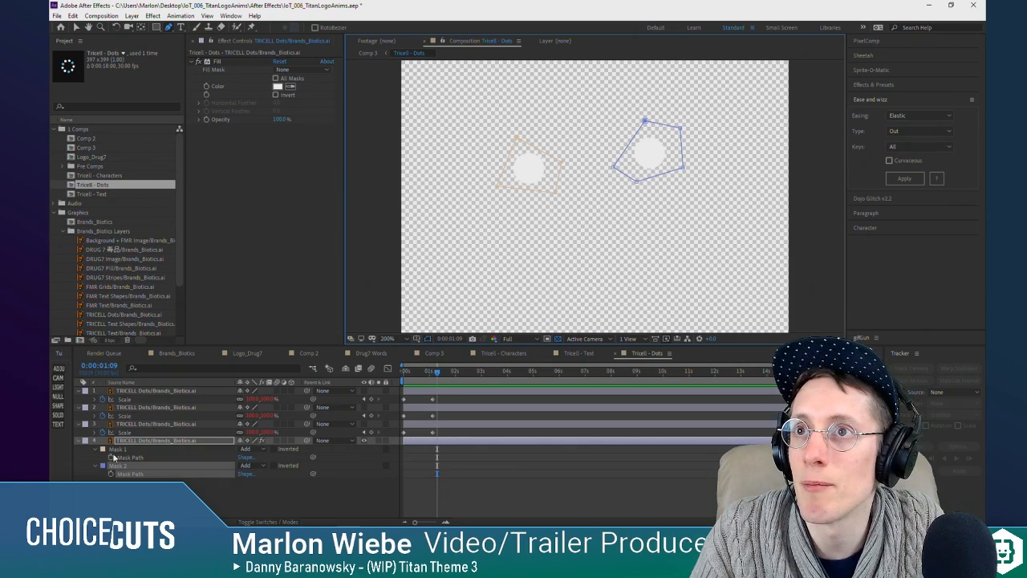
{"action": "left_click", "coordinate": [263, 466]}
{"action": "left_click", "coordinate": [265, 411]}
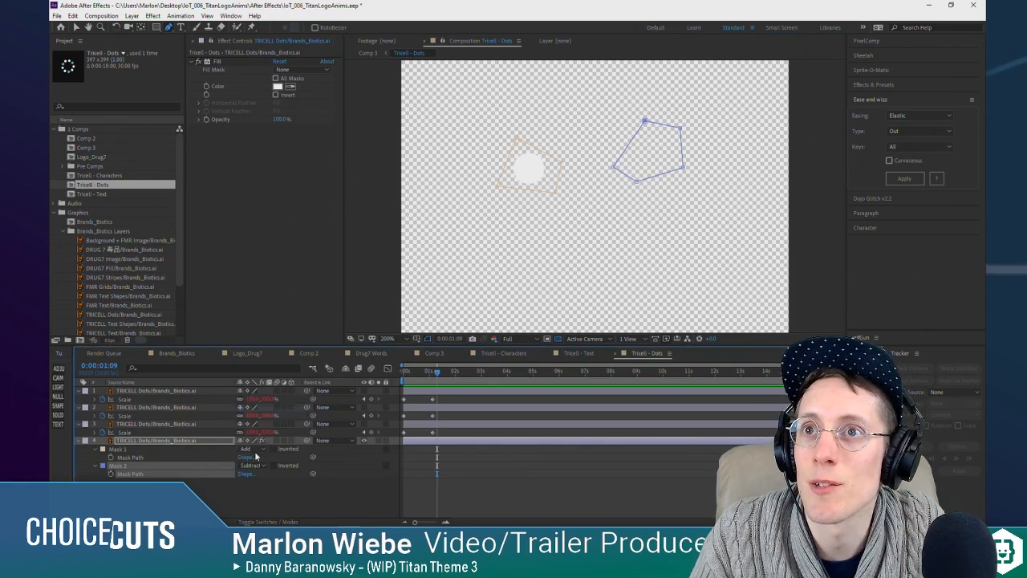
{"action": "left_click", "coordinate": [258, 449]}
{"action": "left_click", "coordinate": [264, 395]}
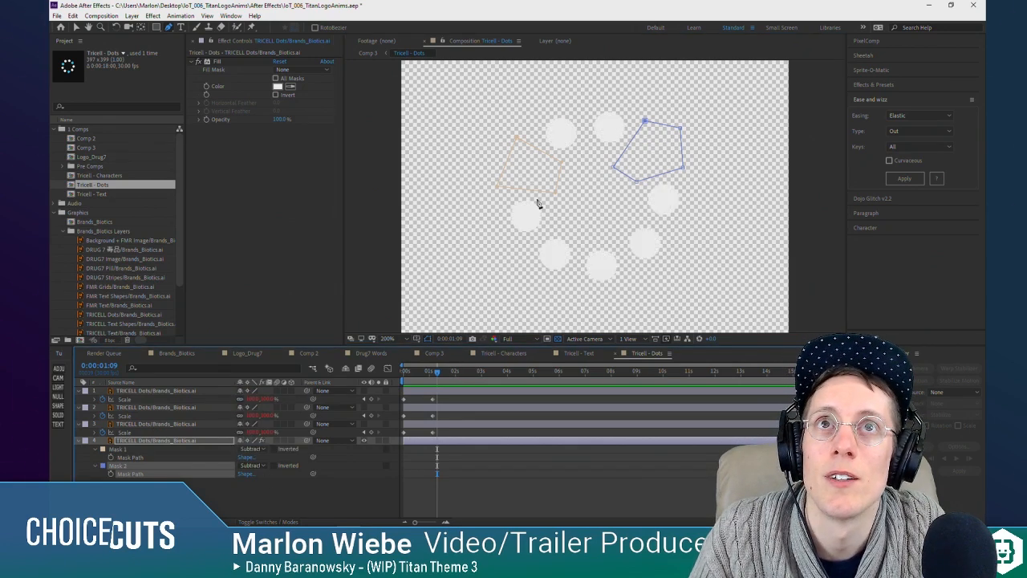
Step: Mask the bottom dot of the white dots layer with a four-point shape set to Subtract, and collapse the layer
{"action": "left_click", "coordinate": [583, 231]}
{"action": "left_click", "coordinate": [566, 289]}
{"action": "left_click", "coordinate": [644, 295]}
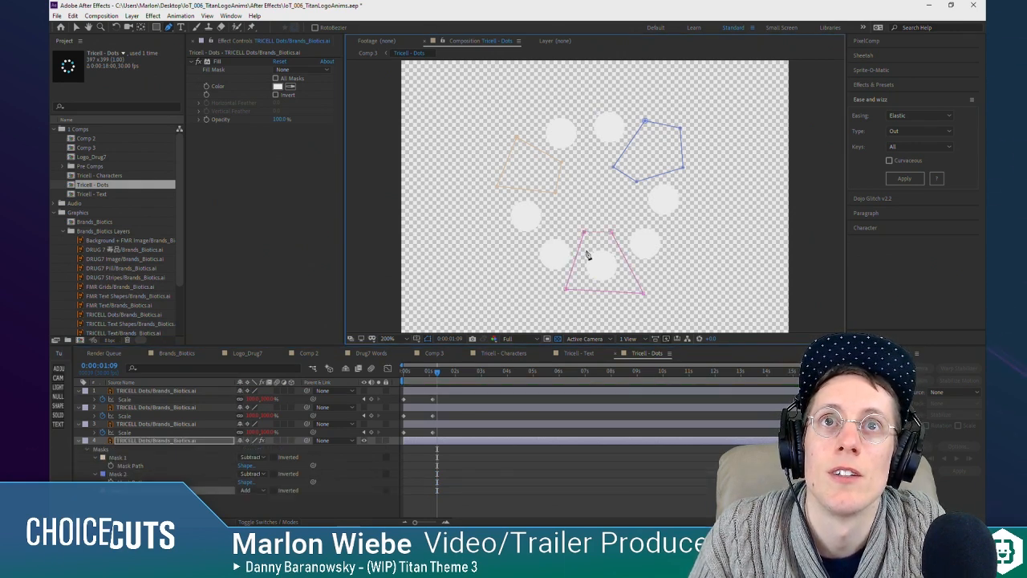
{"action": "left_click", "coordinate": [254, 490]}
{"action": "left_click", "coordinate": [264, 436]}
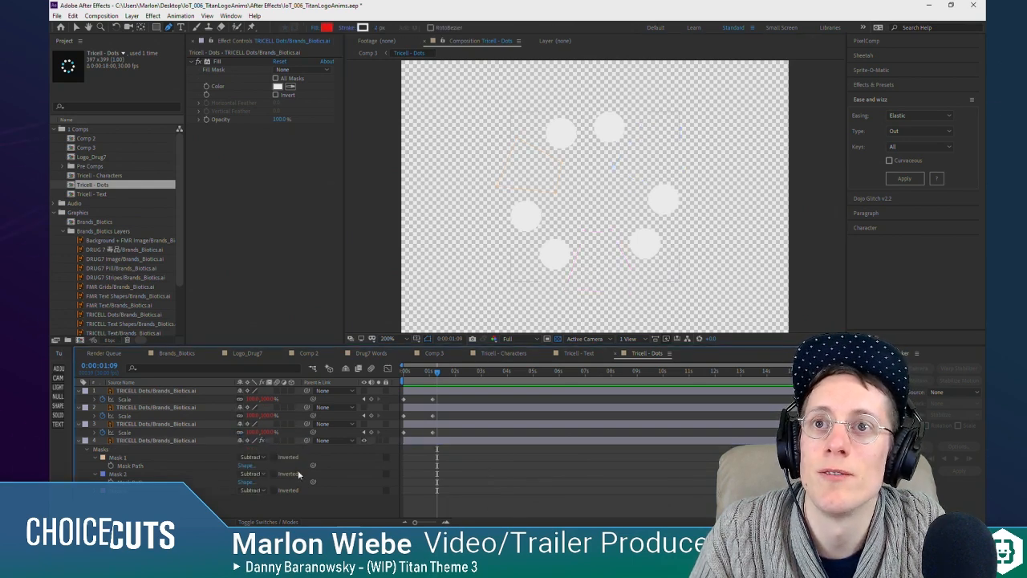
{"action": "left_click", "coordinate": [78, 441]}
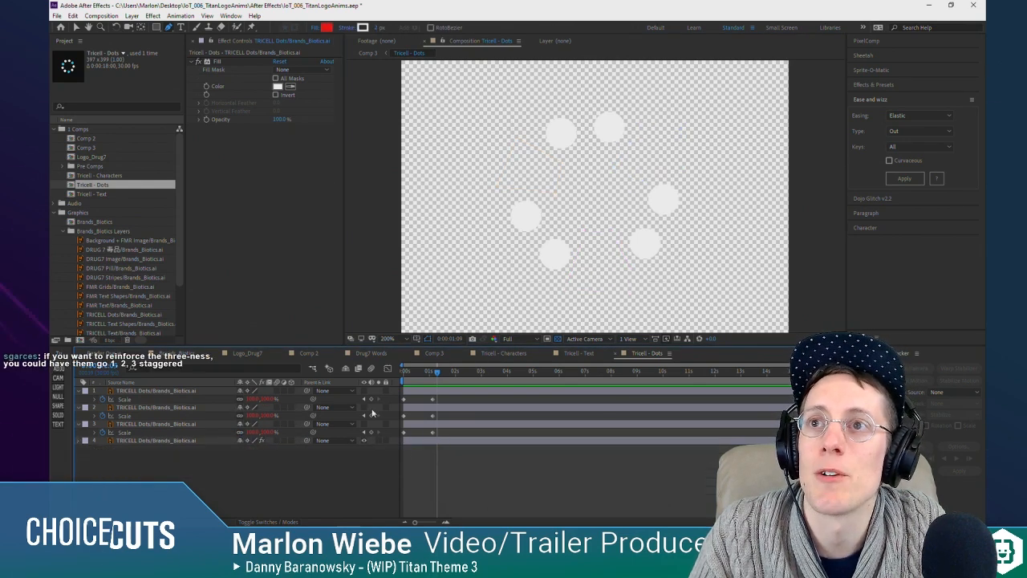
Step: Make the three blue dot layers visible again and check them near the end of their scale-up
{"action": "mouse_move", "coordinate": [428, 372]}
{"action": "left_mouse_down"}
{"action": "mouse_move", "coordinate": [385, 382]}
{"action": "mouse_move", "coordinate": [428, 384]}
{"action": "left_mouse_up"}
{"action": "left_click", "coordinate": [363, 391]}
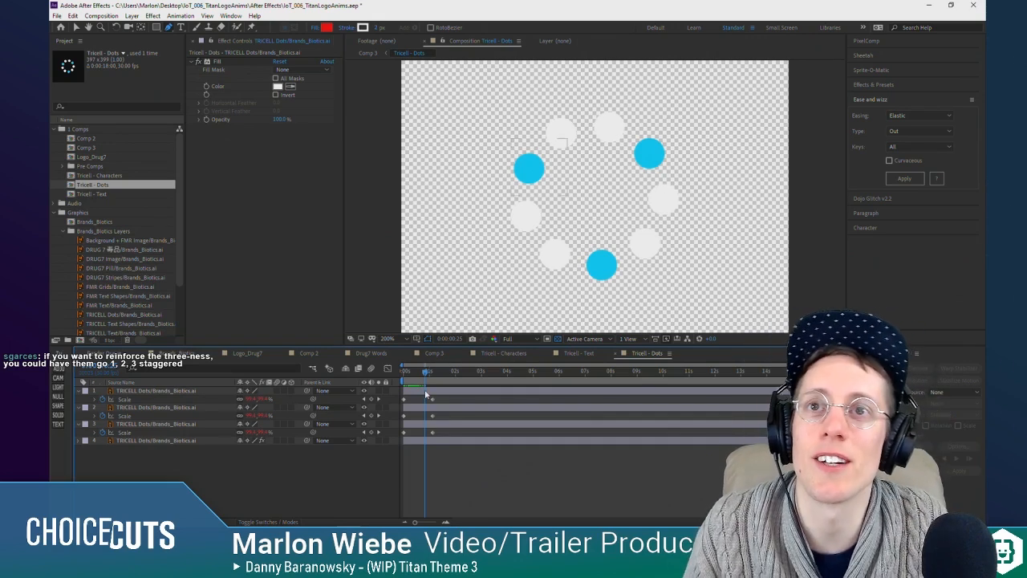
{"action": "left_click", "coordinate": [426, 394]}
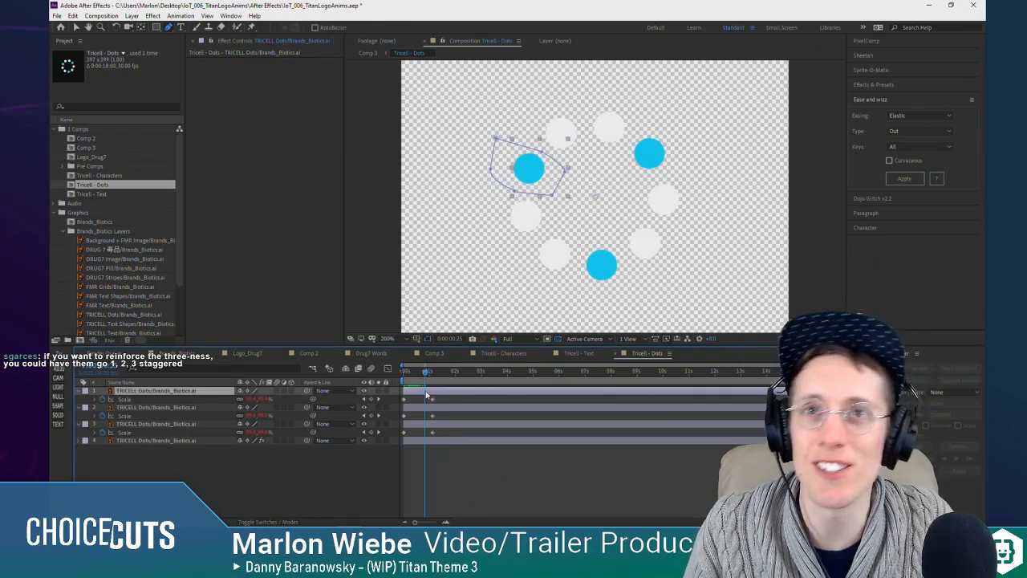
{"action": "left_click", "coordinate": [424, 423], "text": "shift"}
{"action": "left_click", "coordinate": [419, 414], "text": "ctrl"}
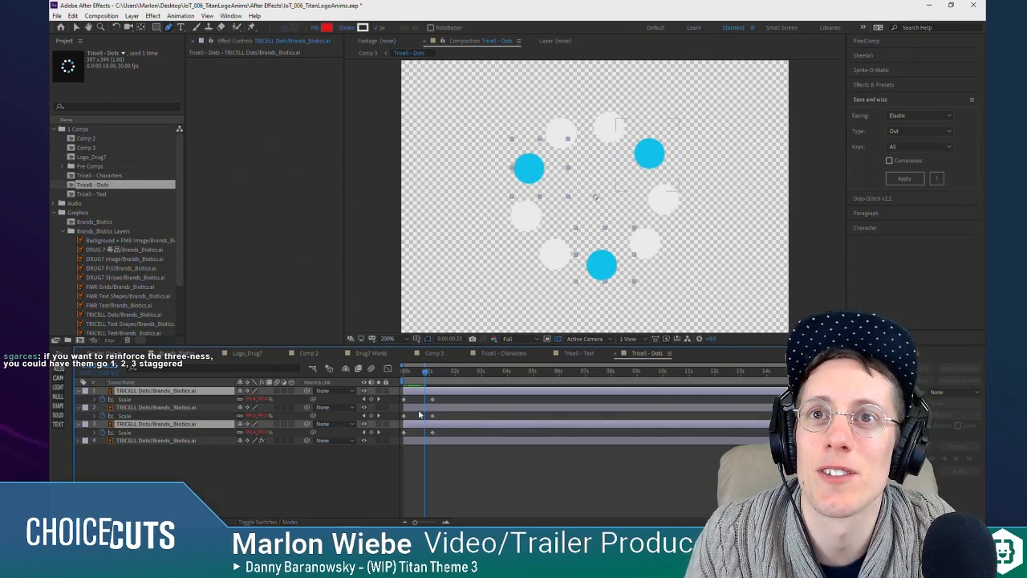
{"action": "left_click", "coordinate": [419, 422], "text": "ctrl"}
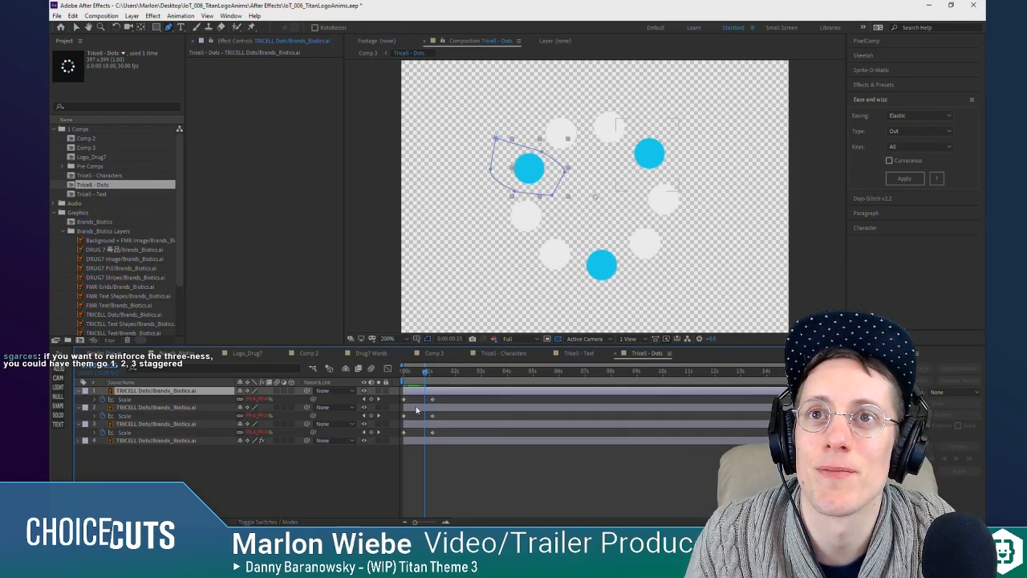
Step: Find the blue dots' start time in Comp 3, and move their three layers in Tricell - Dots to begin at 0:00:01:06
{"action": "scroll", "coordinate": [414, 436], "scroll_direction": "up", "scroll_amount": 4}
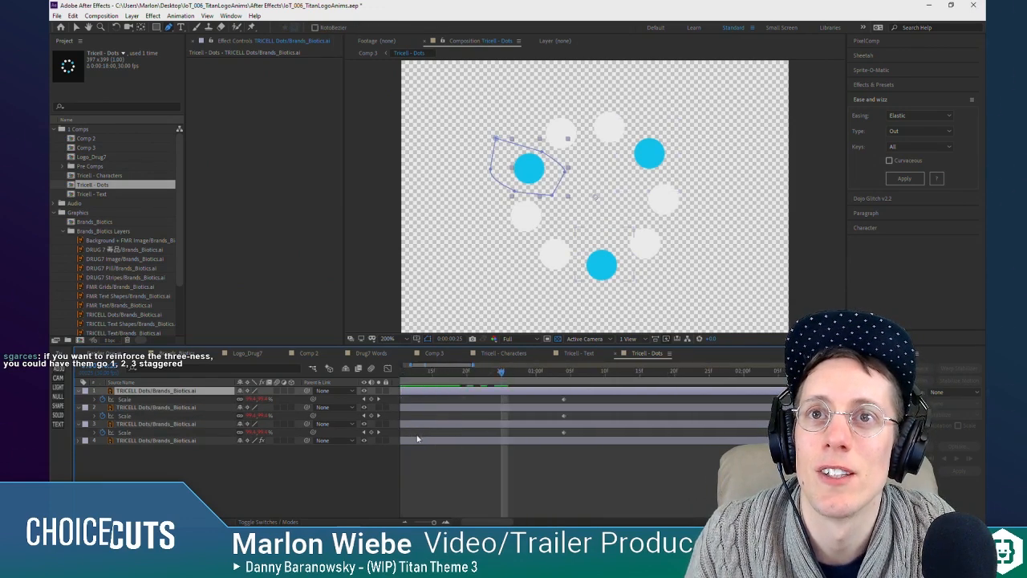
{"action": "left_click_drag", "start_coordinate": [474, 520], "coordinate": [459, 520]}
{"action": "left_click", "coordinate": [455, 504]}
{"action": "key", "text": "Tab"}
{"action": "left_click", "coordinate": [401, 506]}
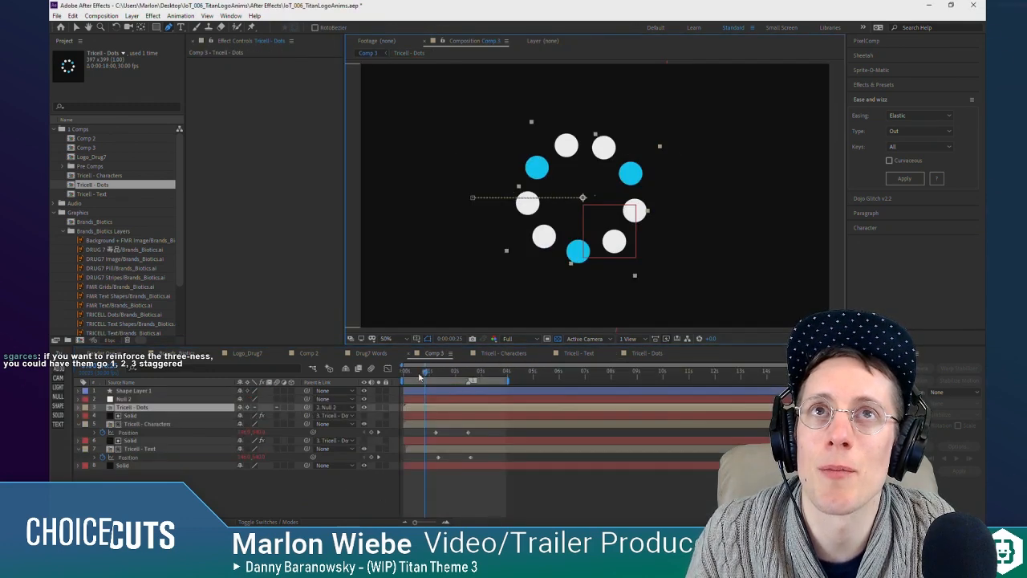
{"action": "mouse_move", "coordinate": [418, 377]}
{"action": "left_mouse_down"}
{"action": "mouse_move", "coordinate": [407, 376]}
{"action": "mouse_move", "coordinate": [435, 379]}
{"action": "left_mouse_up"}
{"action": "double_click", "coordinate": [430, 410]}
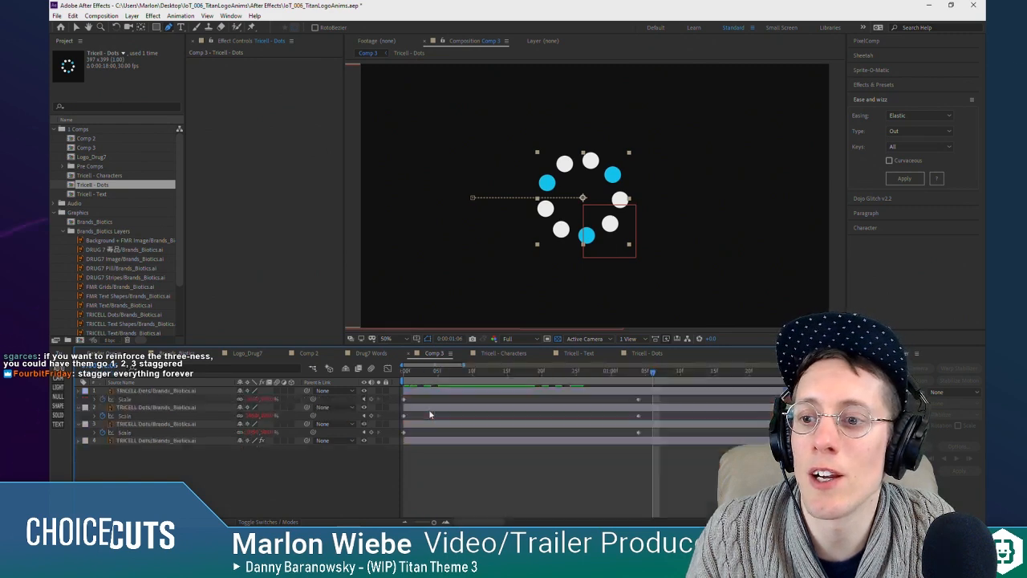
{"action": "left_click", "coordinate": [427, 425], "text": "shift"}
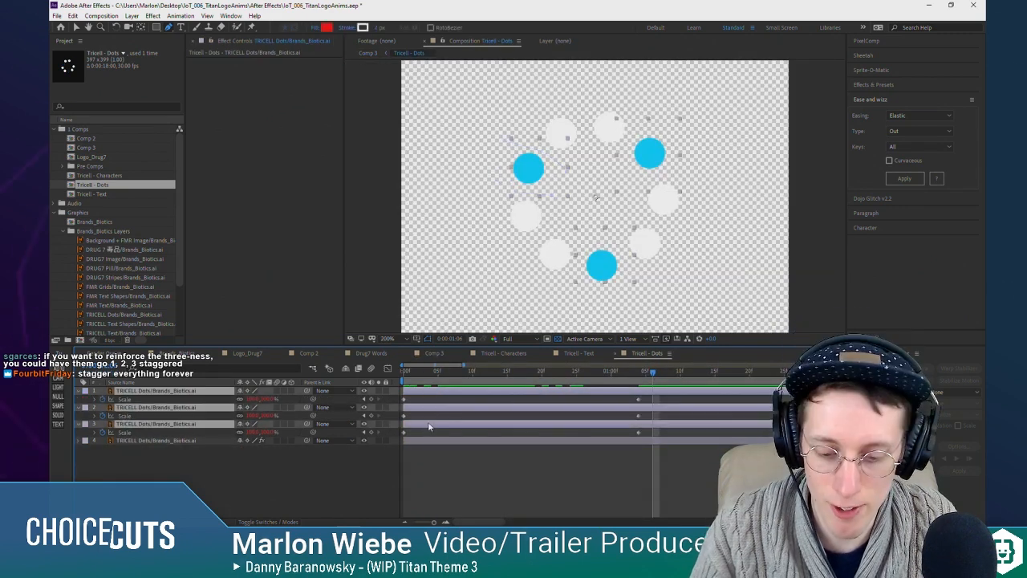
{"action": "key", "text": "["}
Step: Stagger the blue dot layers by two frames each, delaying the second layer and delaying the third further
{"action": "left_click", "coordinate": [670, 411], "text": "ctrl"}
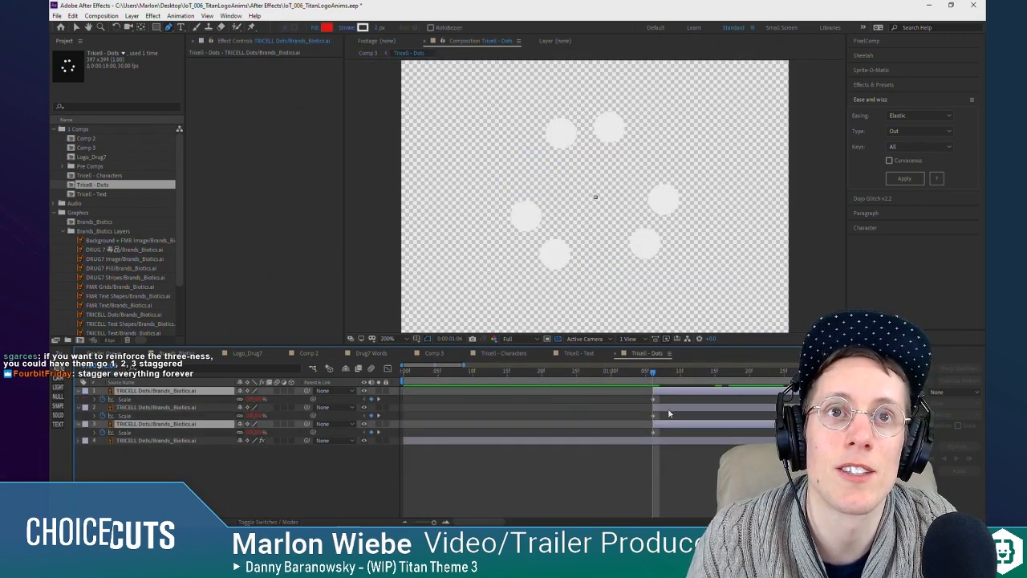
{"action": "left_click", "coordinate": [674, 391], "text": "ctrl"}
{"action": "left_click", "coordinate": [669, 411], "text": "ctrl"}
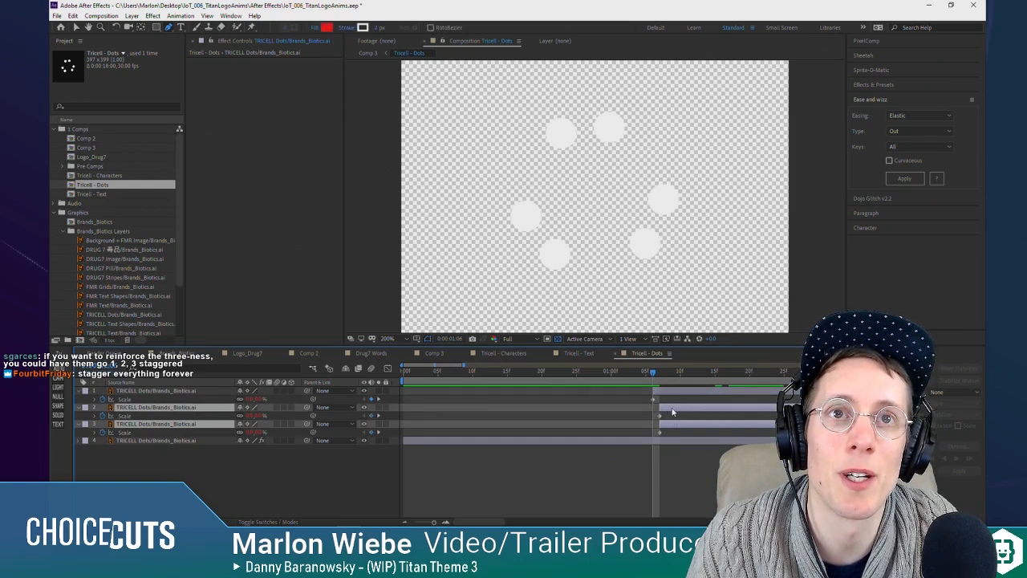
{"action": "left_click", "coordinate": [682, 425]}
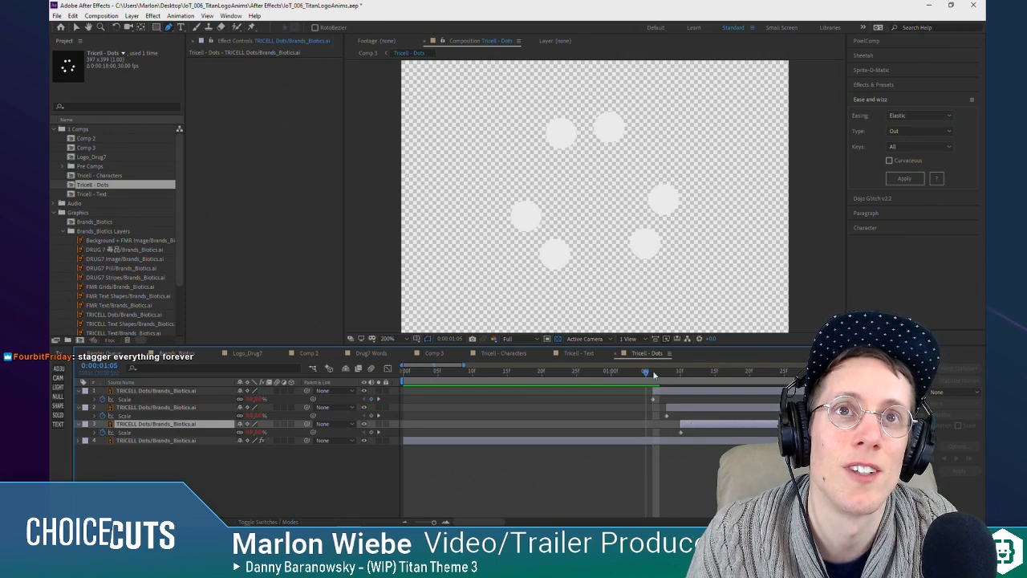
Step: Preview the full TRICELL logo animation in Comp 3 from the start to check the staggered blue dots
{"action": "left_click_drag", "start_coordinate": [654, 375], "coordinate": [315, 392]}
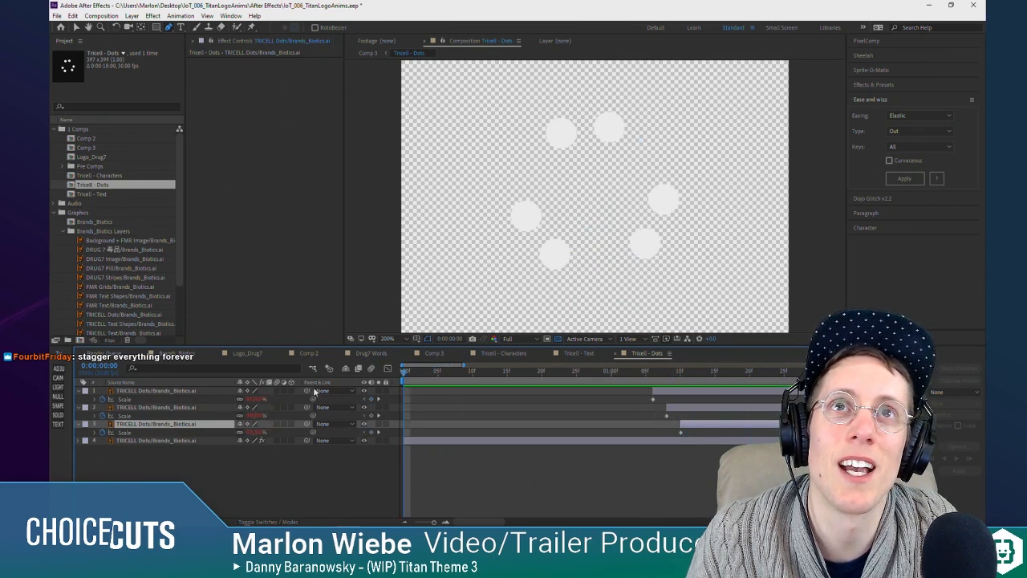
{"action": "key", "text": "Tab"}
{"action": "left_click", "coordinate": [432, 443]}
{"action": "left_click_drag", "start_coordinate": [414, 375], "coordinate": [424, 375]}
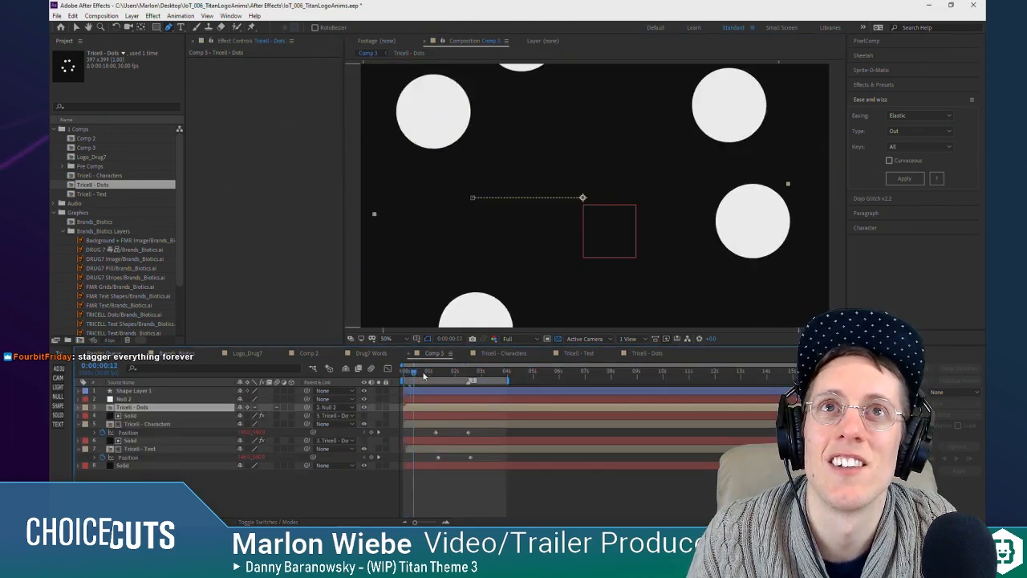
{"action": "key", "text": "space"}
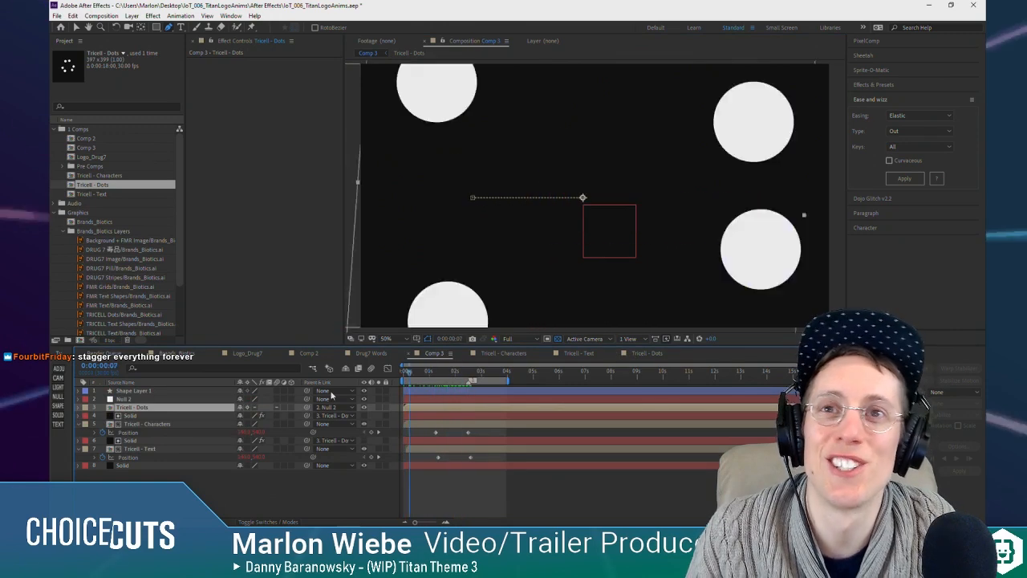
{"action": "left_click_drag", "start_coordinate": [332, 394], "coordinate": [294, 395]}
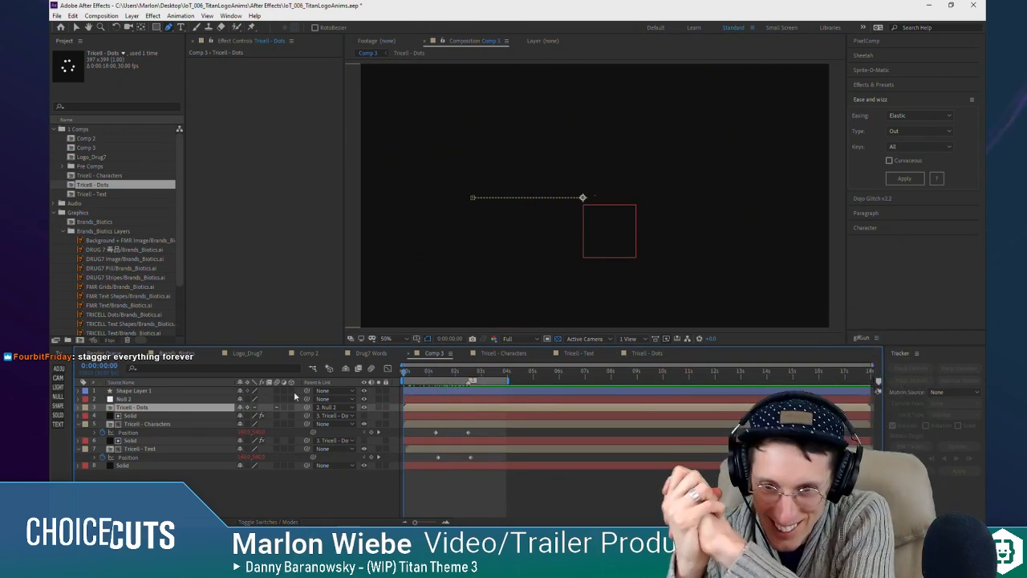
{"action": "key", "text": "space"}
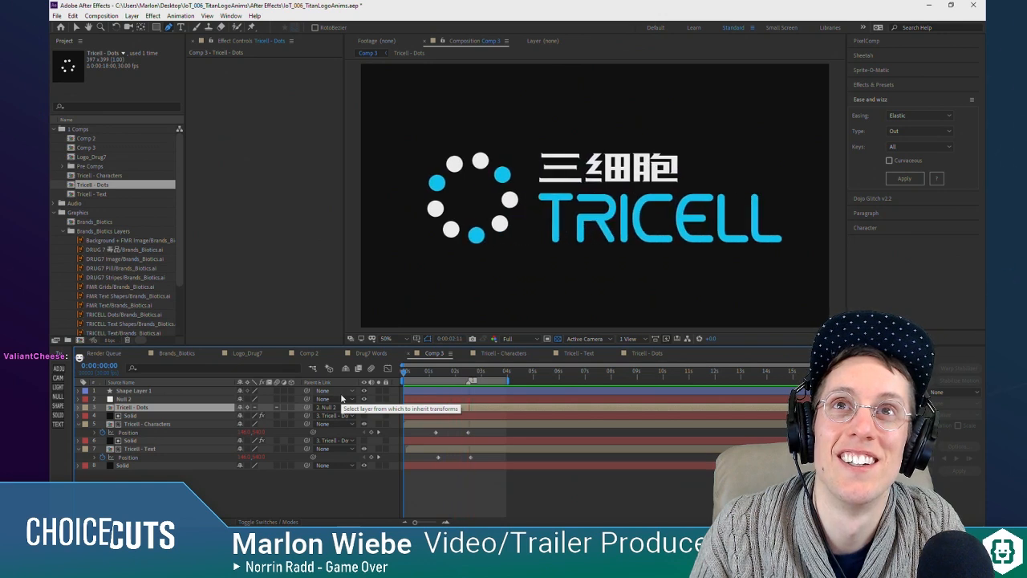
Step: At 0:00:02:03 in Comp 3, widen the lower curve of the mask on the Solid above Tricell - Text around the ring
{"action": "left_click_drag", "start_coordinate": [461, 376], "coordinate": [455, 377]}
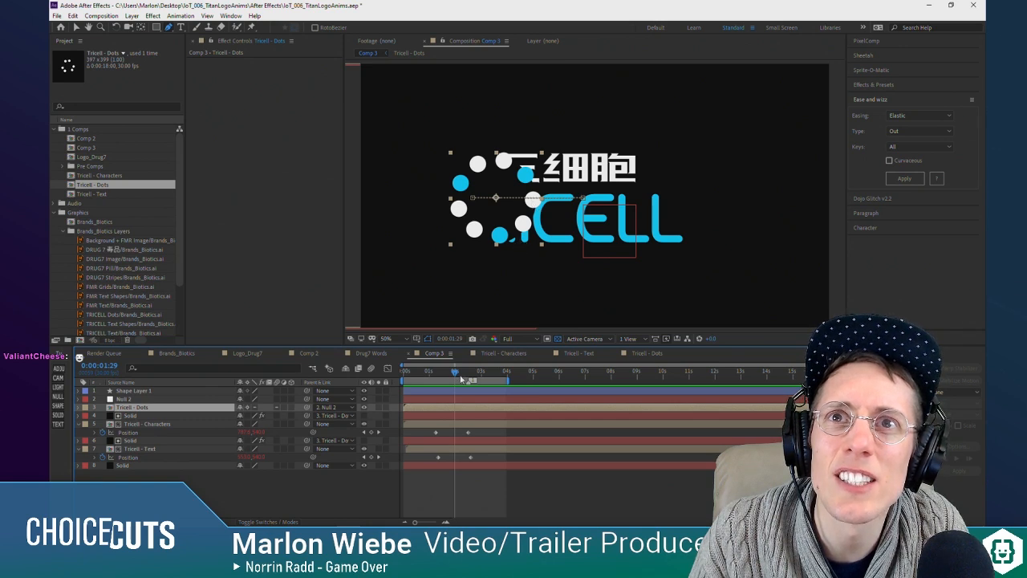
{"action": "left_click_drag", "start_coordinate": [463, 377], "coordinate": [459, 374]}
{"action": "left_click", "coordinate": [149, 418]}
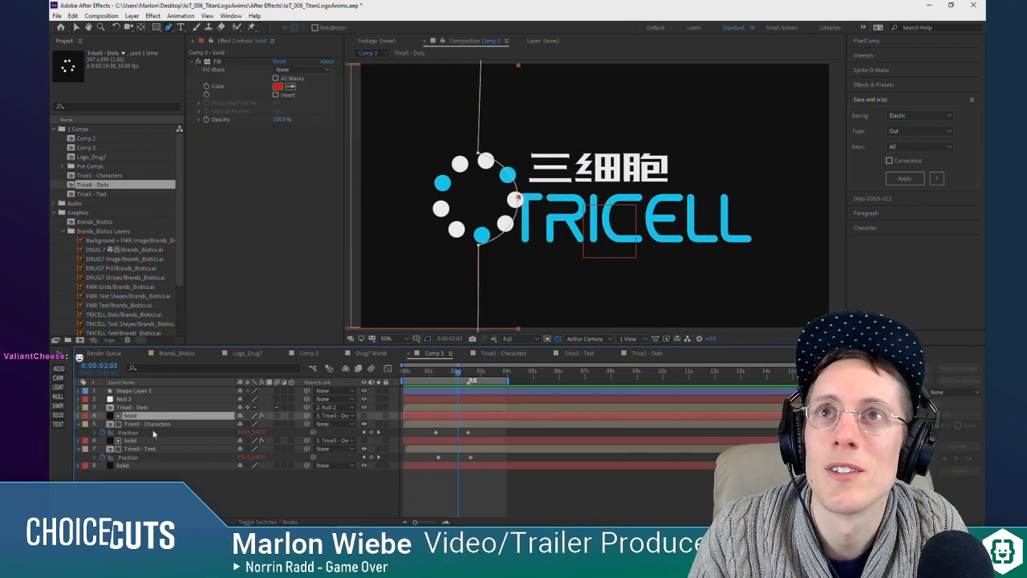
{"action": "left_click", "coordinate": [151, 442]}
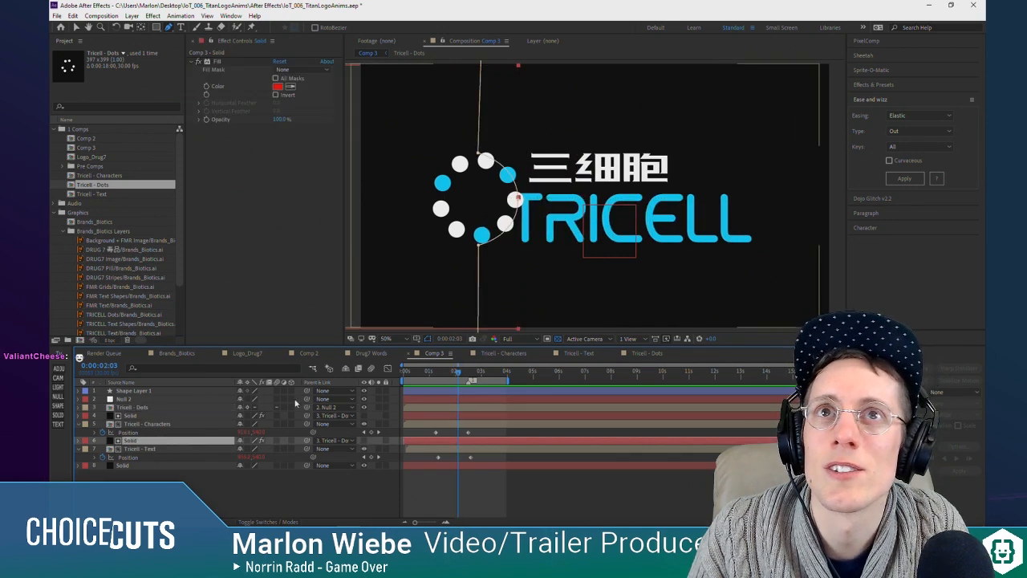
{"action": "left_click", "coordinate": [478, 246]}
{"action": "mouse_move", "coordinate": [517, 239]}
{"action": "left_mouse_down"}
{"action": "mouse_move", "coordinate": [518, 268]}
{"action": "mouse_move", "coordinate": [517, 255]}
{"action": "left_mouse_up"}
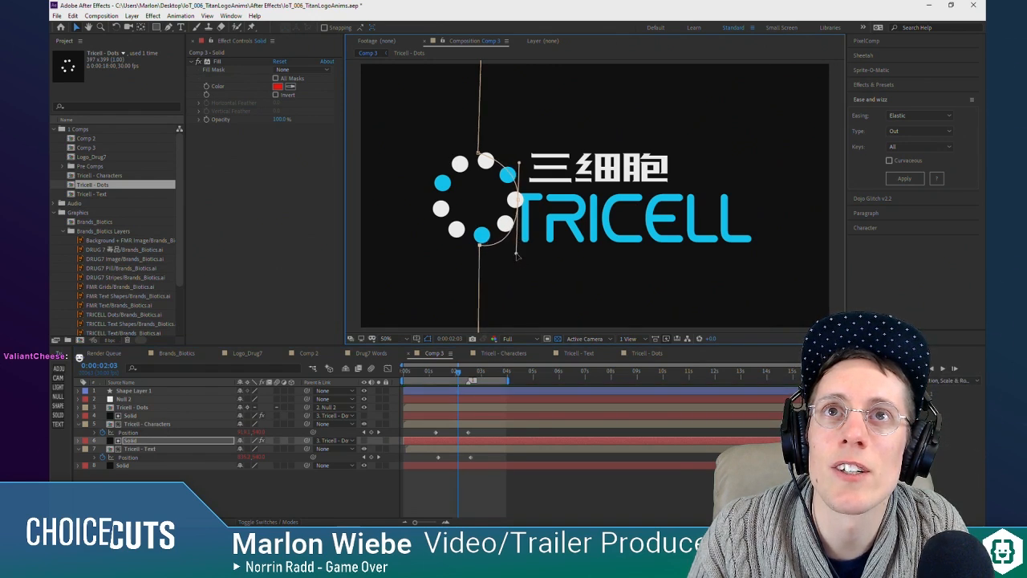
{"action": "left_click", "coordinate": [494, 490]}
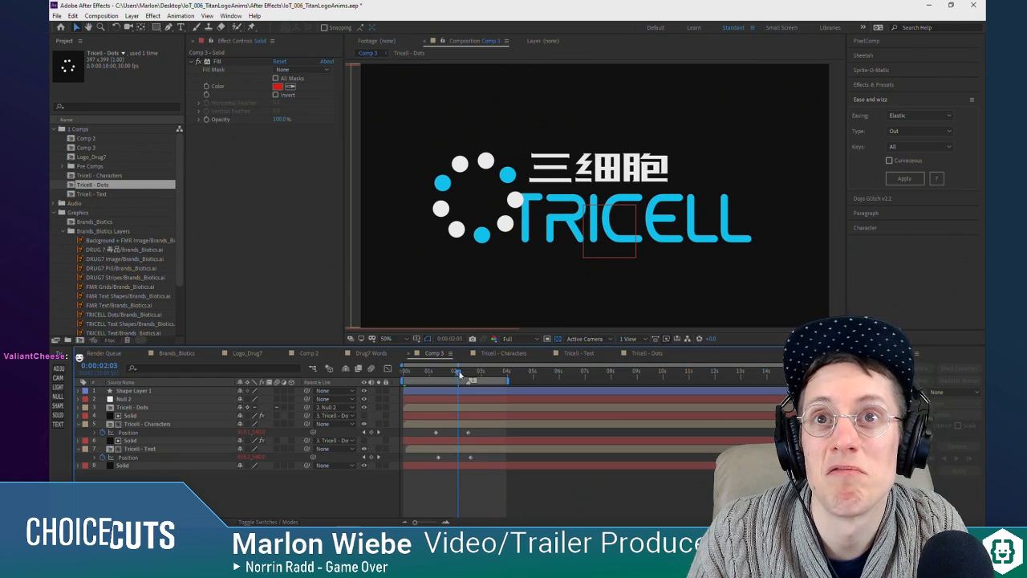
Step: At 0:00:02:00 in Comp 3, tighten the mask curve on the Solid above Tricell - Text to the ring, and preview from the start
{"action": "mouse_move", "coordinate": [459, 374]}
{"action": "left_mouse_down"}
{"action": "mouse_move", "coordinate": [443, 374]}
{"action": "mouse_move", "coordinate": [457, 375]}
{"action": "left_mouse_up"}
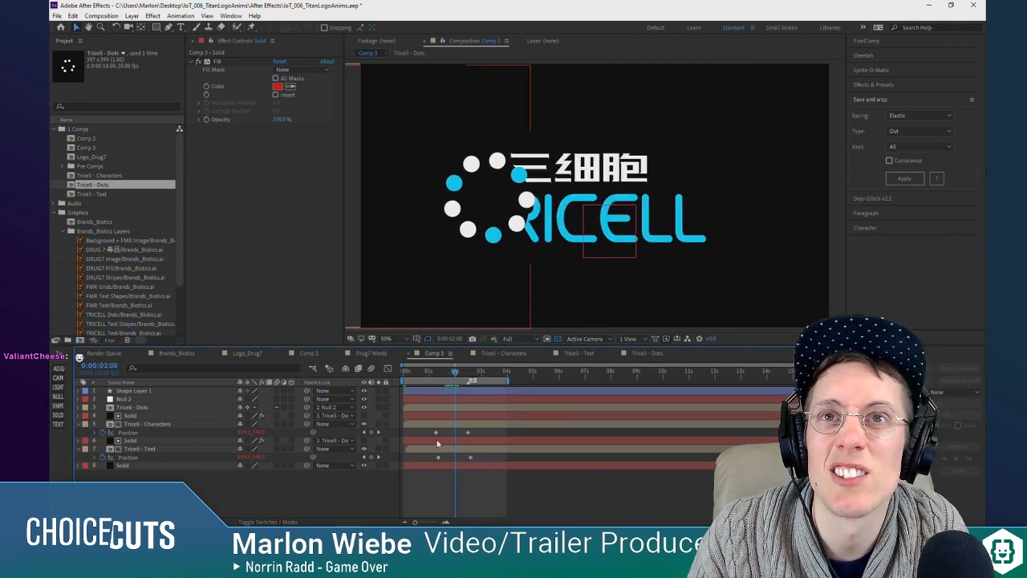
{"action": "left_click", "coordinate": [514, 219]}
{"action": "left_click", "coordinate": [128, 443]}
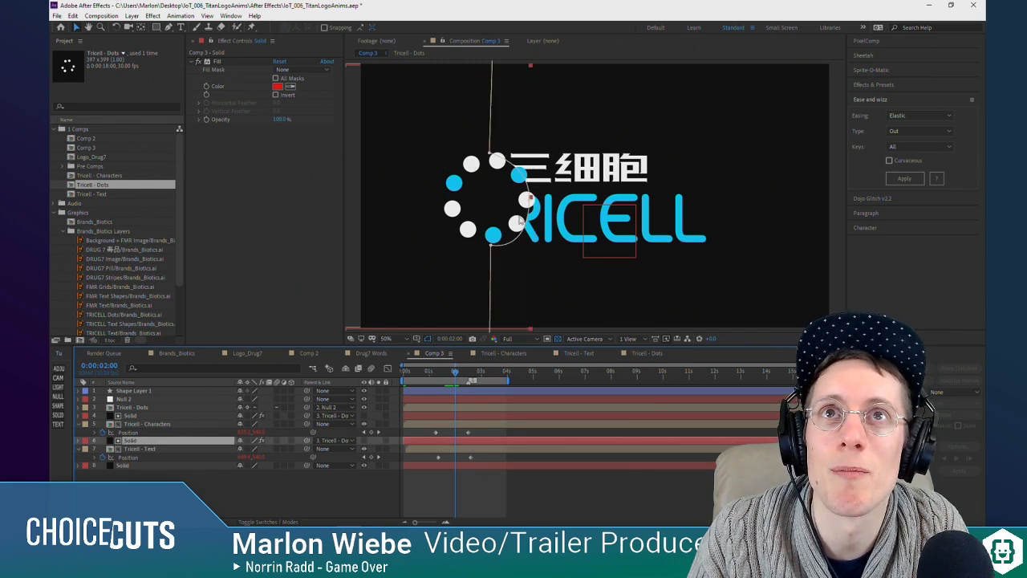
{"action": "left_click", "coordinate": [529, 202]}
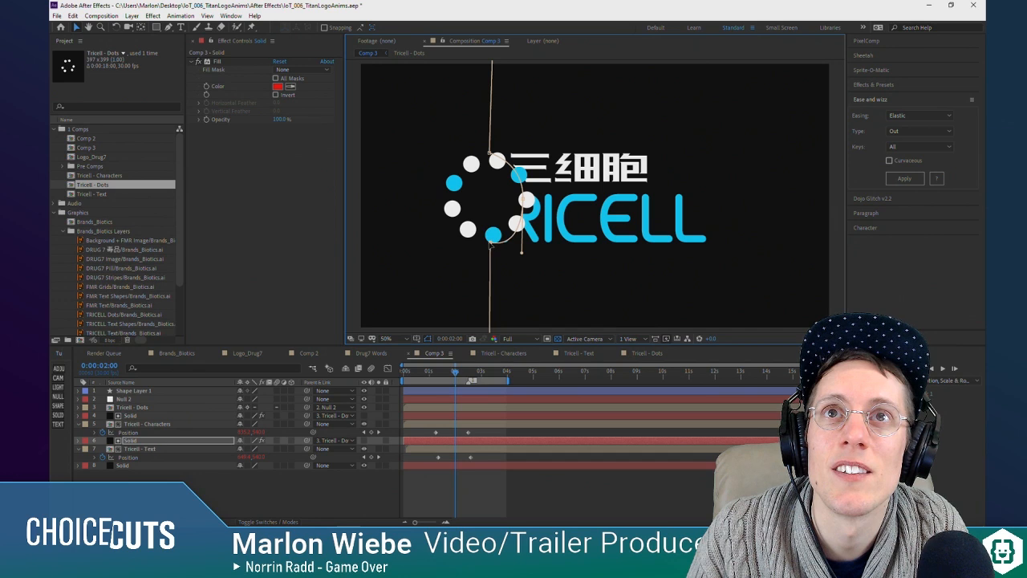
{"action": "left_click_drag", "start_coordinate": [522, 253], "coordinate": [518, 252]}
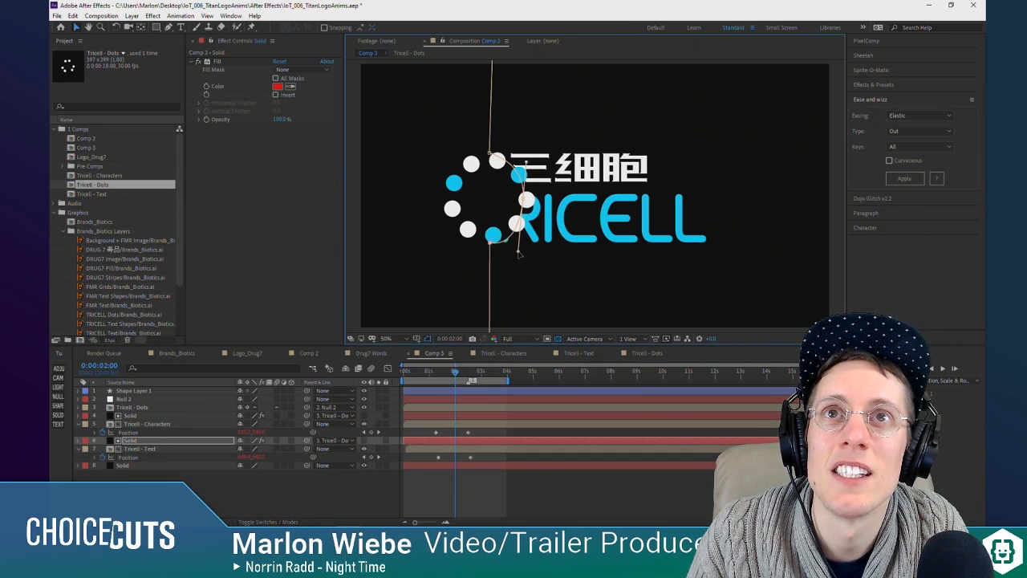
{"action": "left_click_drag", "start_coordinate": [455, 373], "coordinate": [383, 381]}
{"action": "key", "text": "space"}
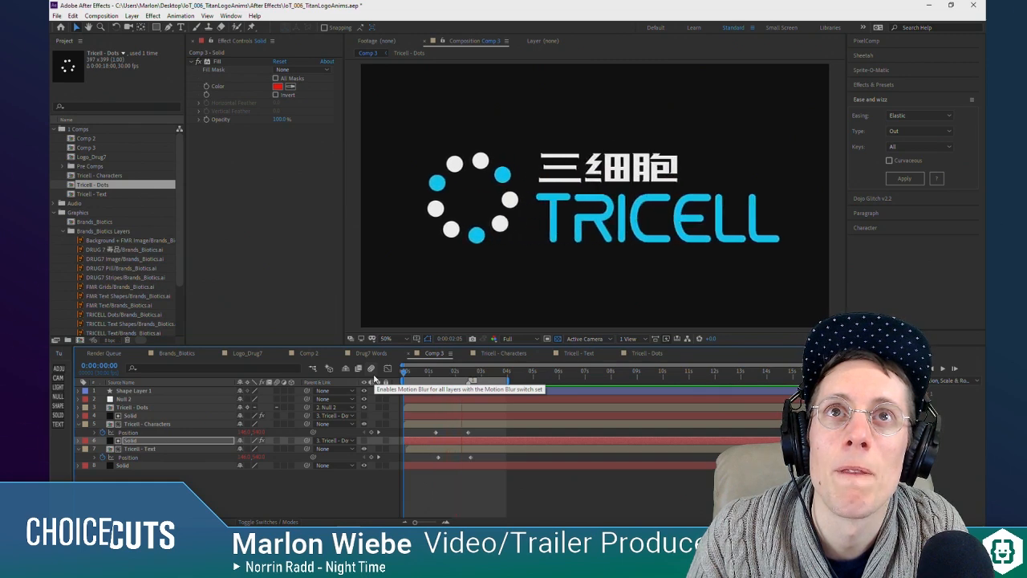
{"action": "key", "text": "space"}
Step: Try reshaping the lower curve of the Solid's mask with the Pen tool at 0:00:01:29, and replay the animation
{"action": "left_click_drag", "start_coordinate": [443, 373], "coordinate": [455, 377]}
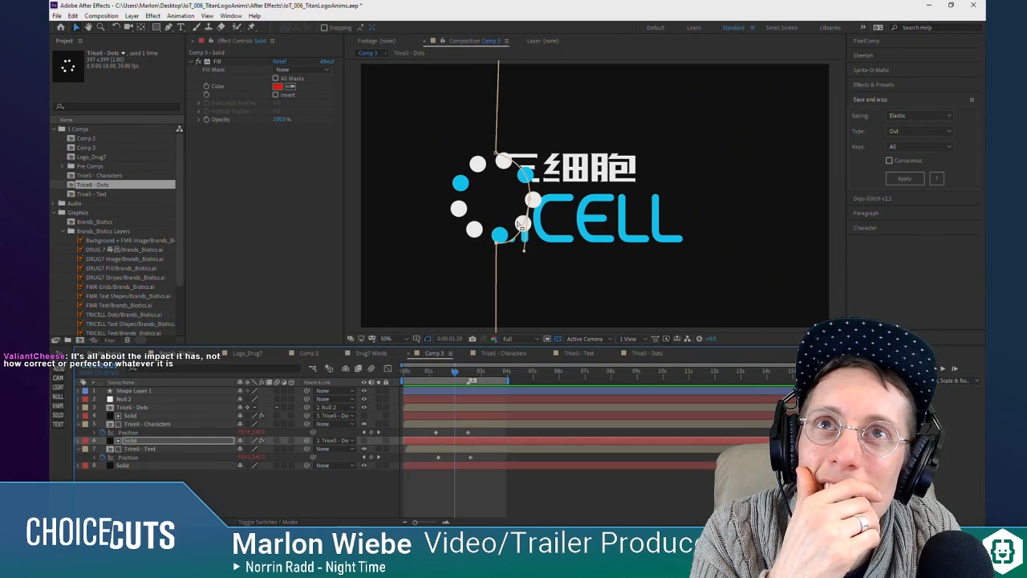
{"action": "left_click", "coordinate": [167, 27]}
{"action": "left_click", "coordinate": [518, 238]}
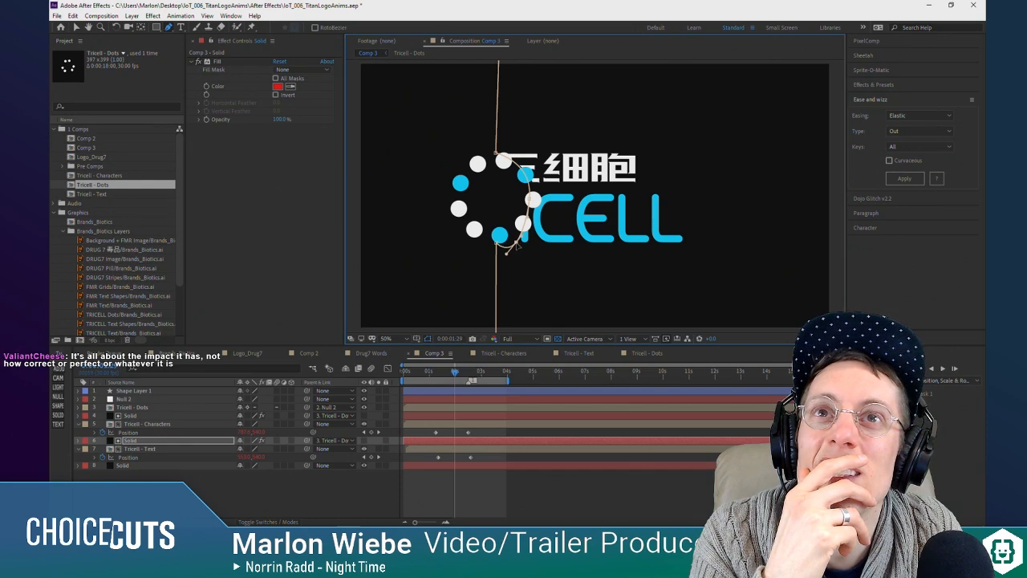
{"action": "left_click_drag", "start_coordinate": [455, 374], "coordinate": [366, 382]}
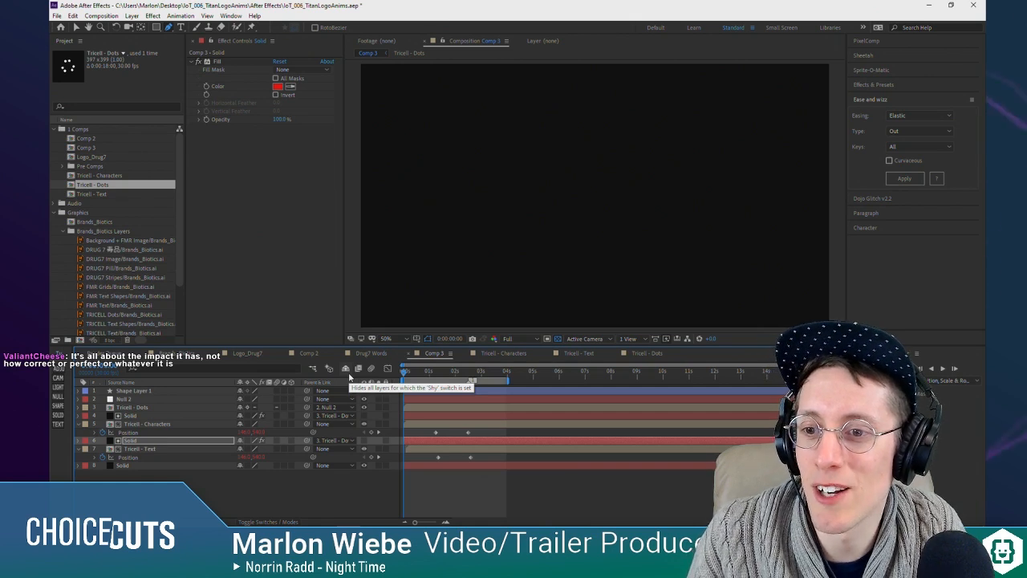
{"action": "key", "text": "space"}
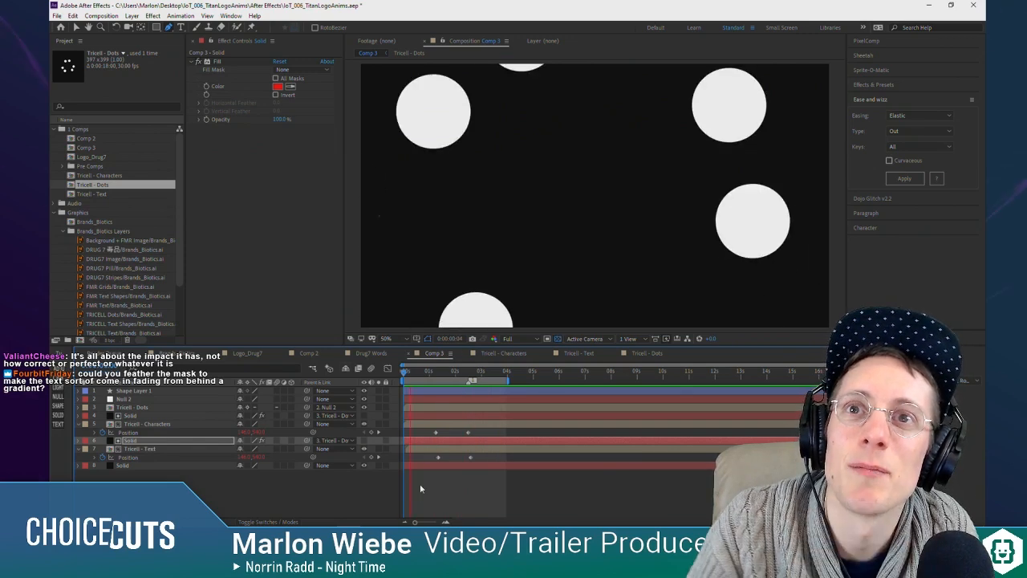
Step: Try feathering Mask 1 on the Solid above Tricell - Text by 37 pixels at 0:00:02:00
{"action": "left_click", "coordinate": [143, 433]}
{"action": "left_click", "coordinate": [144, 442]}
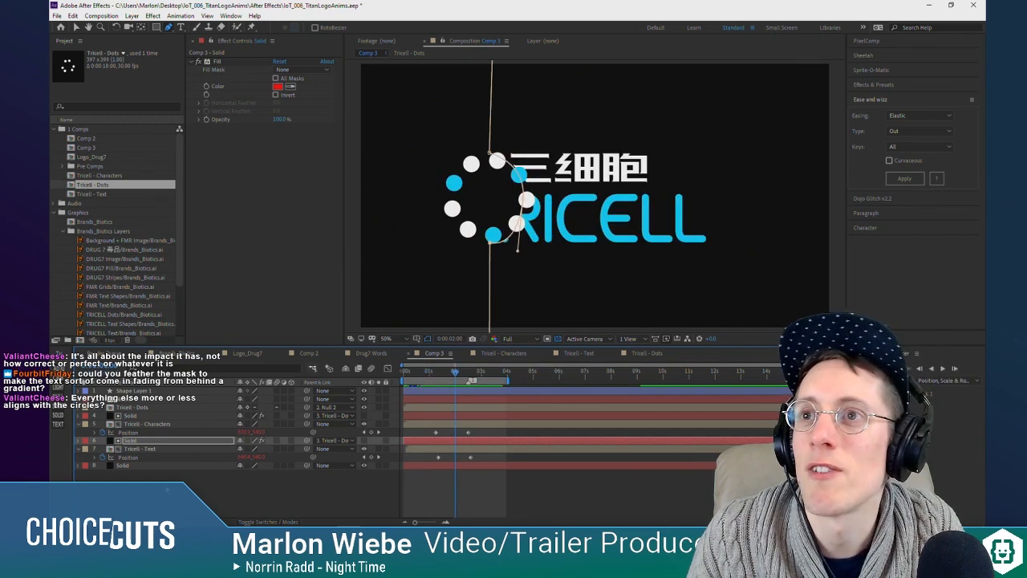
{"action": "key", "text": "m"}
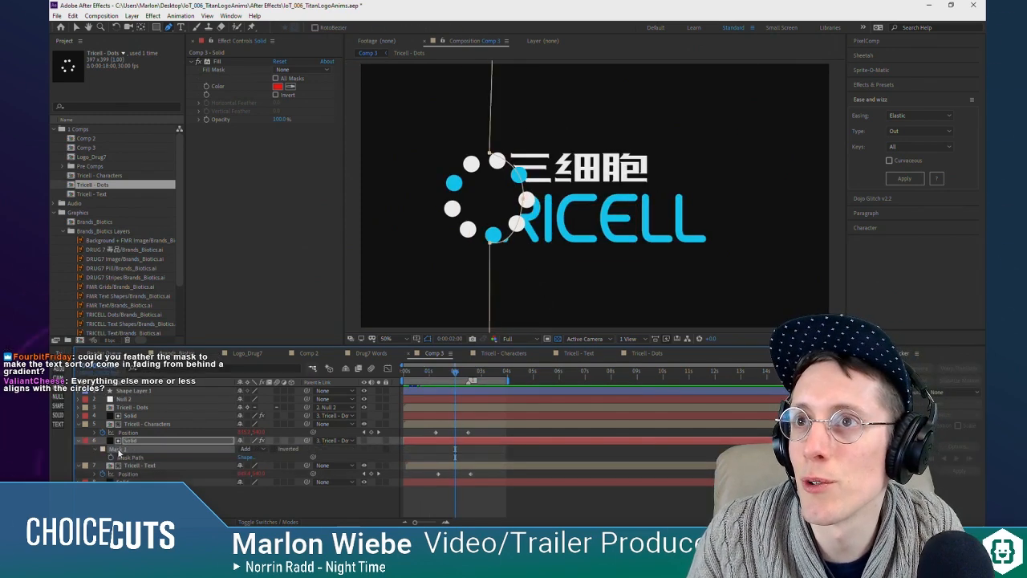
{"action": "left_click", "coordinate": [118, 449]}
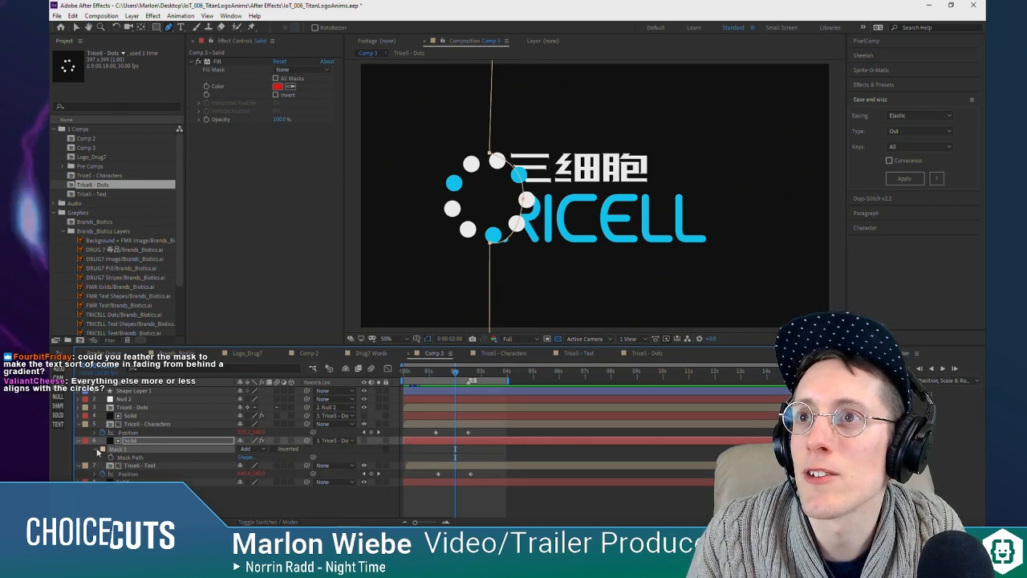
{"action": "left_click", "coordinate": [97, 452]}
{"action": "left_click", "coordinate": [97, 452]}
{"action": "left_click", "coordinate": [97, 451]}
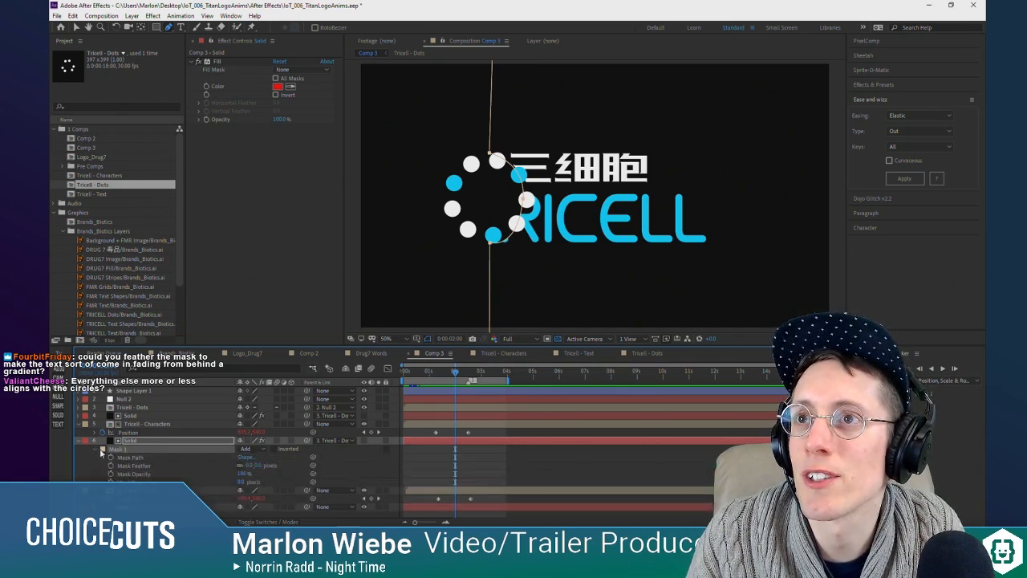
{"action": "left_click", "coordinate": [134, 467]}
{"action": "left_click_drag", "start_coordinate": [243, 466], "coordinate": [270, 458]}
{"action": "left_click", "coordinate": [493, 469]}
Step: Preview the feathered text reveal in Comp 3 from the start, and examine the ring's edge at 0:00:02:00
{"action": "left_click_drag", "start_coordinate": [456, 372], "coordinate": [396, 377]}
{"action": "key", "text": "space"}
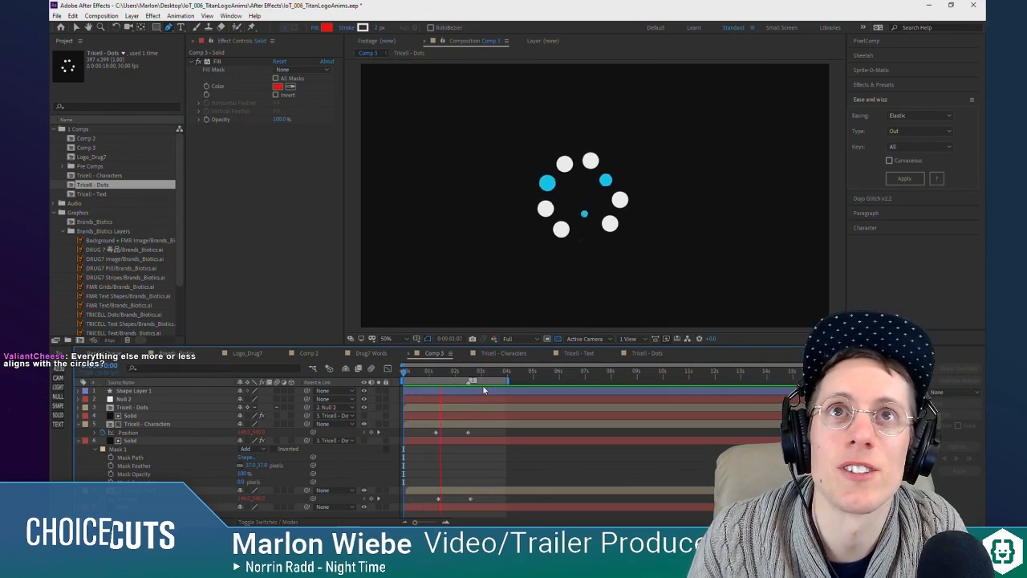
{"action": "left_click", "coordinate": [481, 372]}
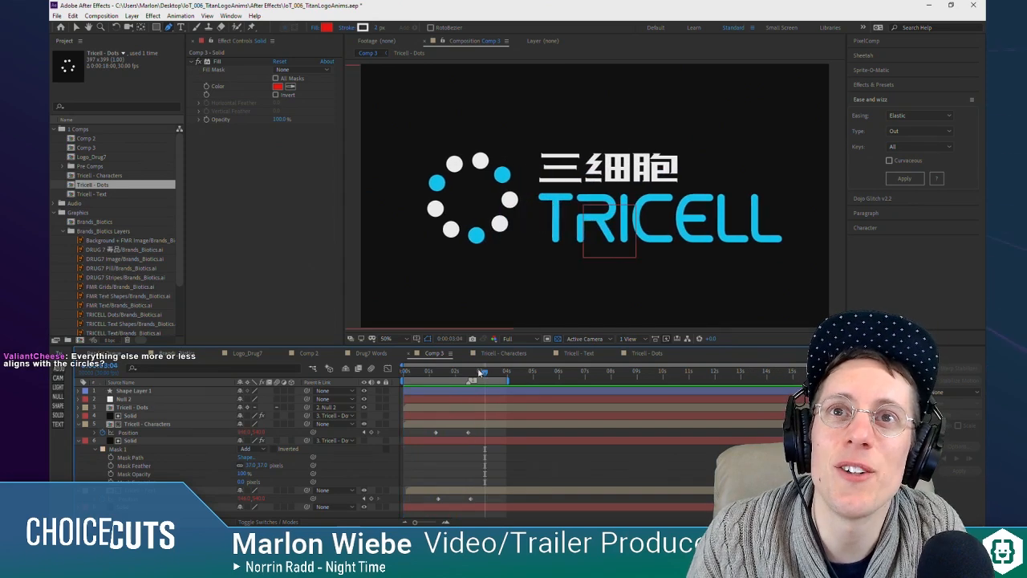
{"action": "left_click_drag", "start_coordinate": [472, 374], "coordinate": [455, 374]}
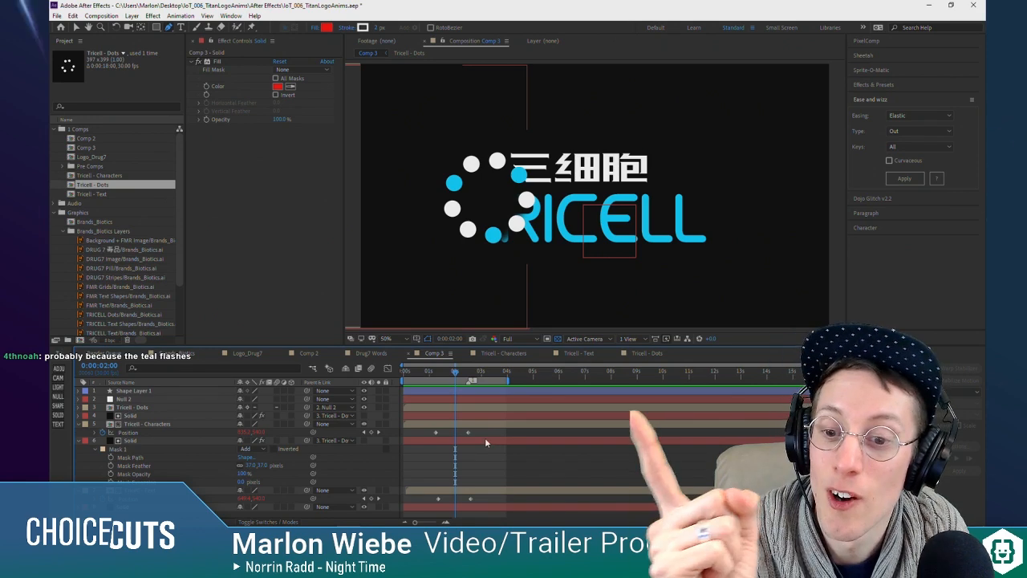
Step: Remove the feather from Mask 1 on the Solid above Tricell - Text
{"action": "left_click", "coordinate": [148, 424]}
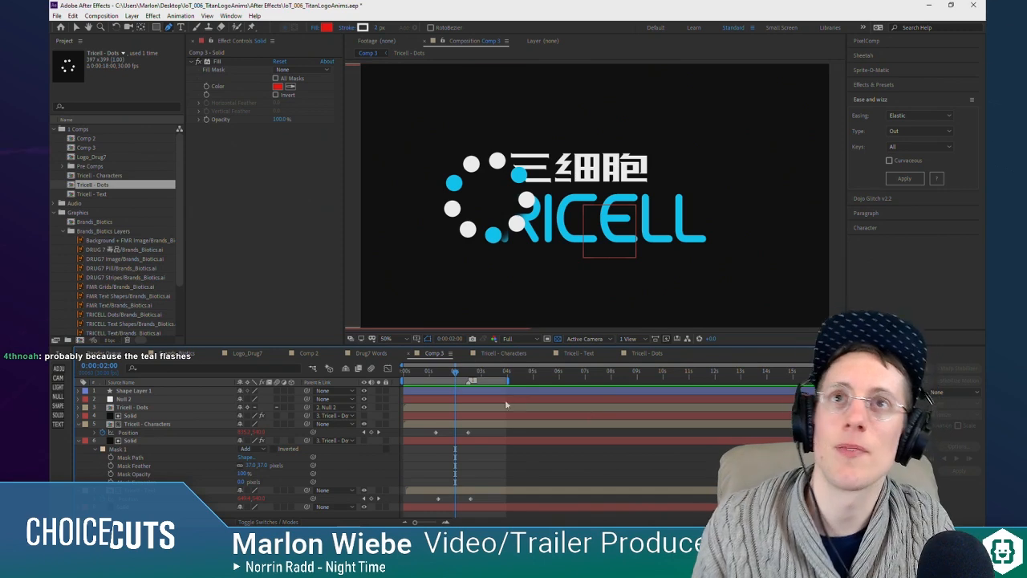
{"action": "left_click", "coordinate": [145, 441]}
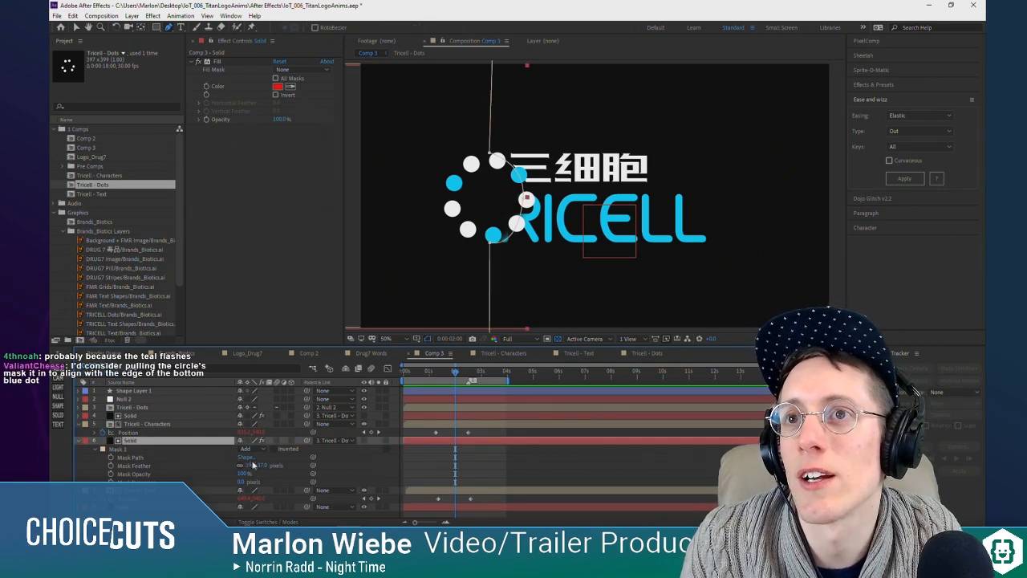
{"action": "left_click_drag", "start_coordinate": [253, 464], "coordinate": [163, 460]}
{"action": "left_click", "coordinate": [419, 463]}
Step: Collapse the layer properties and, at 0:00:02:16, pull the Solid's mask corners in to the centres of the ring's upper and lower dots
{"action": "mouse_move", "coordinate": [455, 373]}
{"action": "left_mouse_down"}
{"action": "mouse_move", "coordinate": [430, 375]}
{"action": "mouse_move", "coordinate": [470, 378]}
{"action": "left_mouse_up"}
{"action": "left_click", "coordinate": [81, 424]}
{"action": "left_click", "coordinate": [81, 431]}
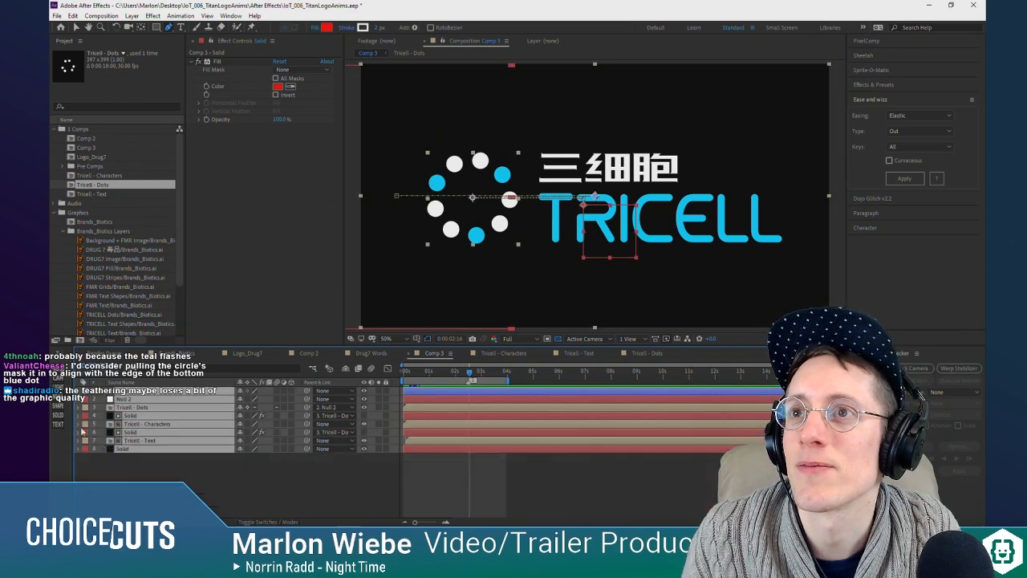
{"action": "left_click", "coordinate": [216, 424]}
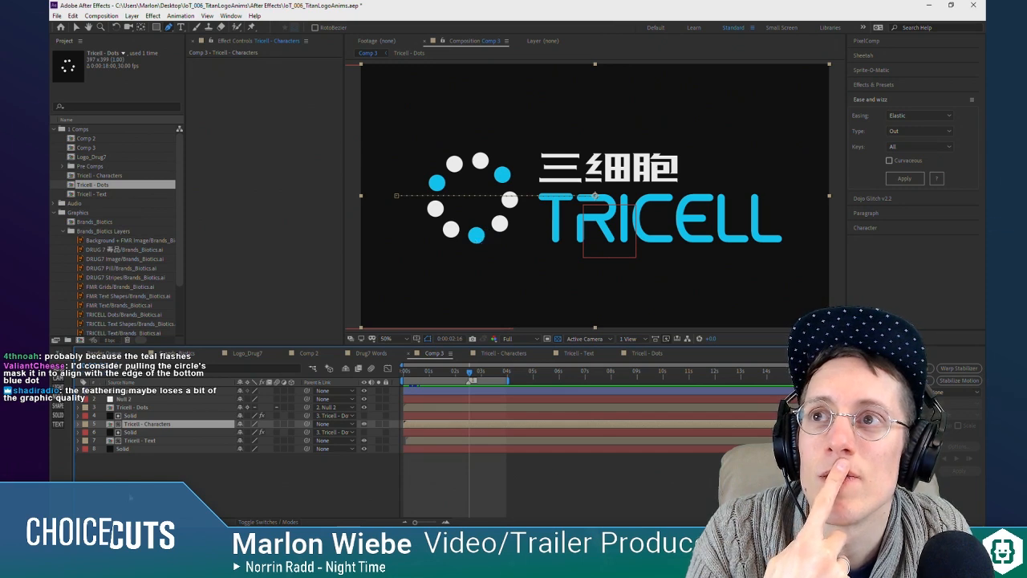
{"action": "left_click", "coordinate": [153, 466]}
{"action": "left_click", "coordinate": [146, 425]}
{"action": "left_click", "coordinate": [148, 433]}
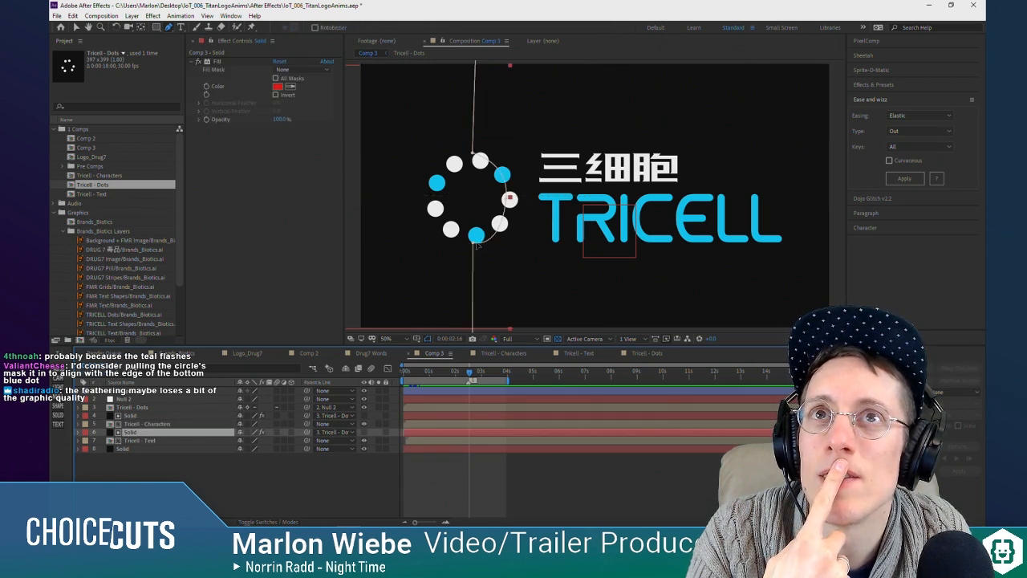
{"action": "left_click_drag", "start_coordinate": [474, 247], "coordinate": [506, 248]}
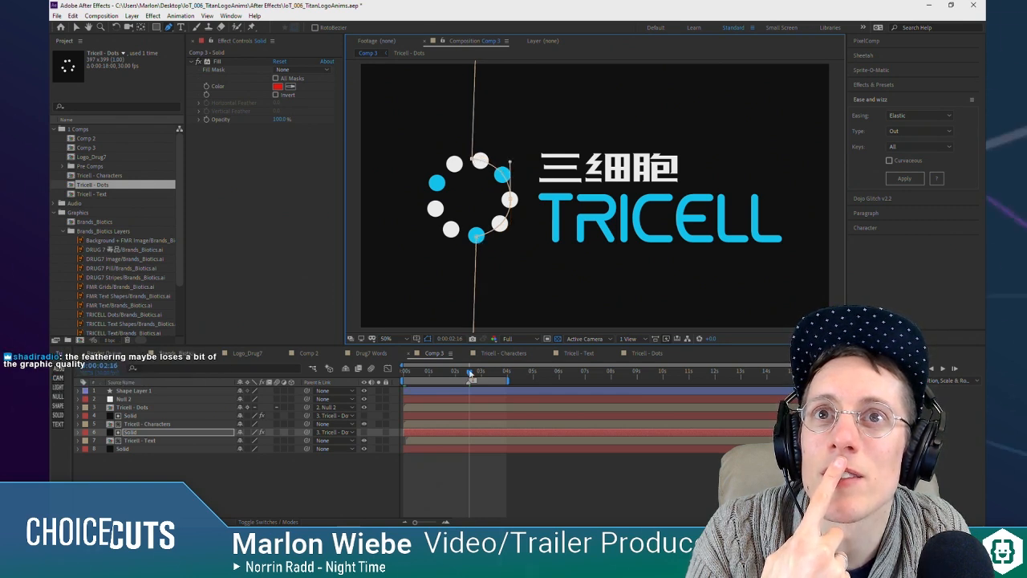
Step: Scrub through the text reveal in Comp 3 to check the tightened mask, and save the project
{"action": "mouse_move", "coordinate": [469, 372]}
{"action": "left_mouse_down"}
{"action": "mouse_move", "coordinate": [428, 377]}
{"action": "mouse_move", "coordinate": [472, 378]}
{"action": "left_mouse_up"}
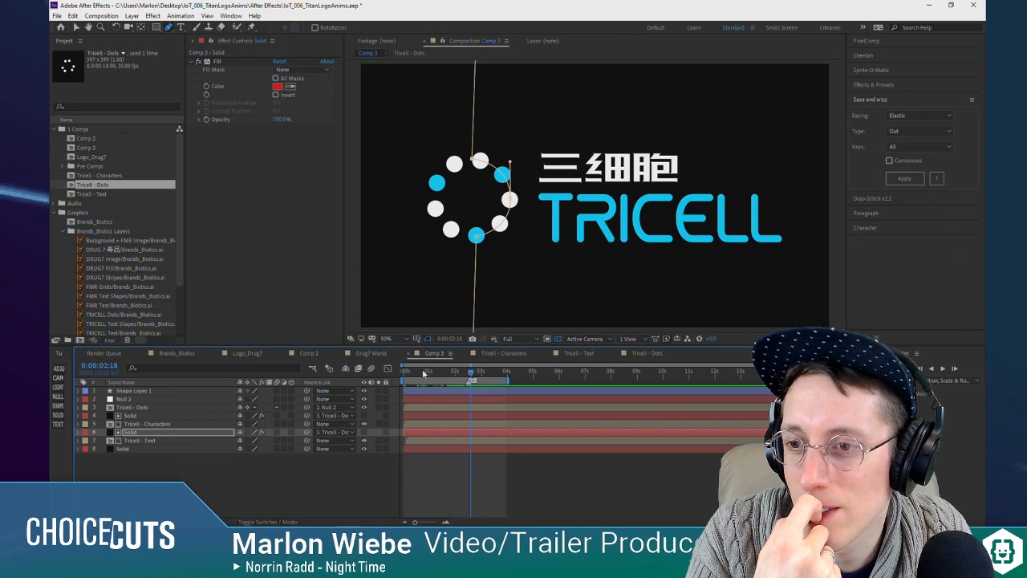
{"action": "mouse_move", "coordinate": [450, 375]}
{"action": "left_mouse_down"}
{"action": "mouse_move", "coordinate": [411, 374]}
{"action": "mouse_move", "coordinate": [468, 375]}
{"action": "left_mouse_up"}
{"action": "key", "text": "ctrl+s"}
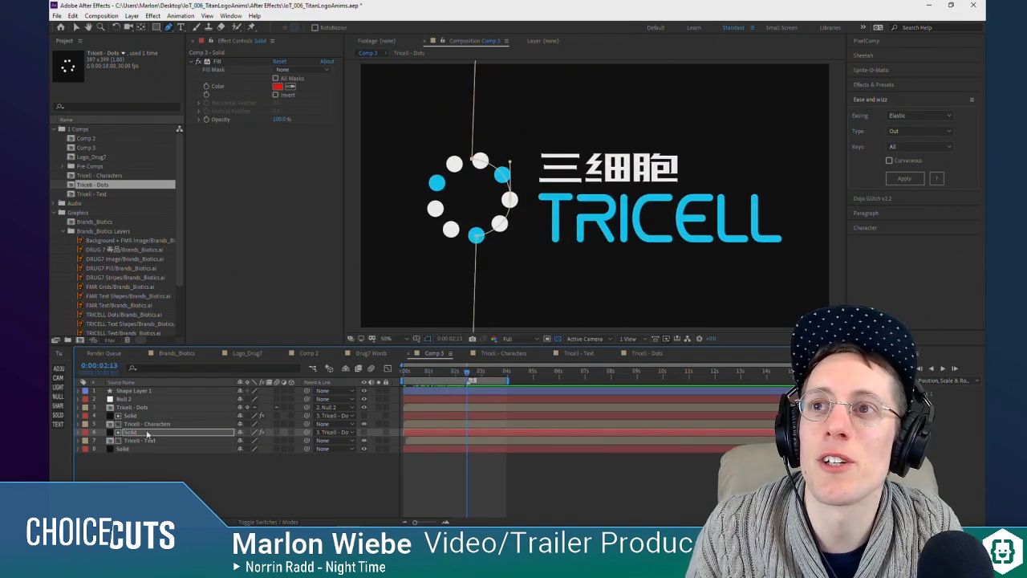
Step: Open the Tricell - Text composition and delete the TRICELL Text Shapes 2 through 7 layers, keeping only TRICELL Text Shapes
{"action": "left_click", "coordinate": [148, 432]}
{"action": "left_click", "coordinate": [151, 441]}
{"action": "left_click", "coordinate": [152, 424]}
{"action": "left_click", "coordinate": [154, 442]}
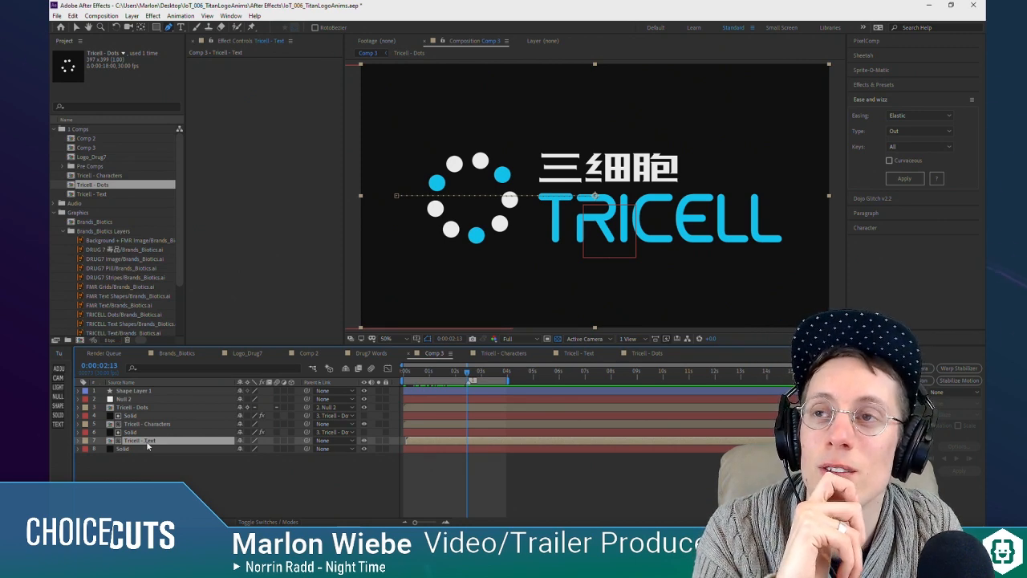
{"action": "double_click", "coordinate": [148, 442]}
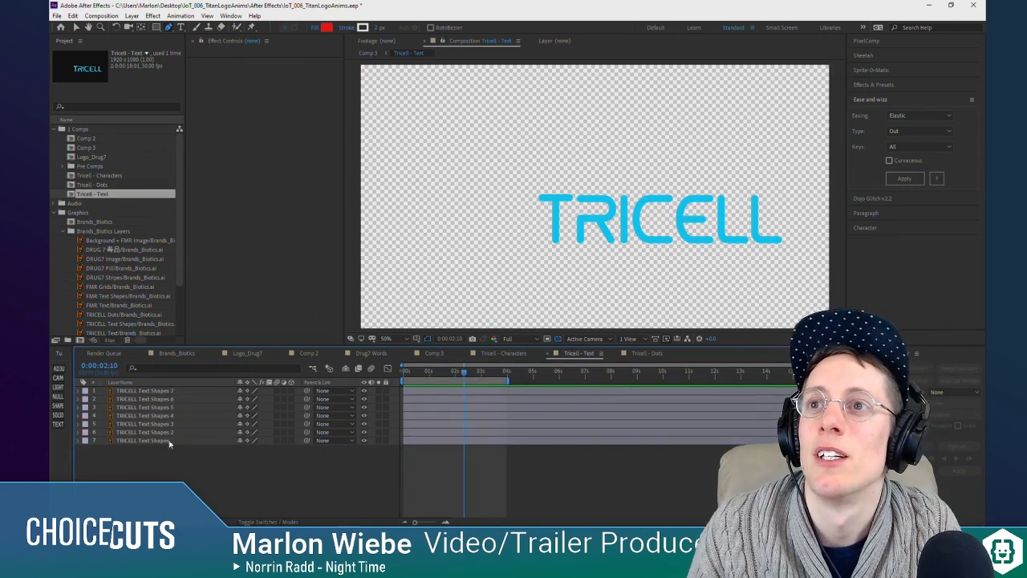
{"action": "left_click", "coordinate": [158, 432]}
{"action": "left_click", "coordinate": [152, 391], "text": "shift"}
{"action": "key", "text": "Delete"}
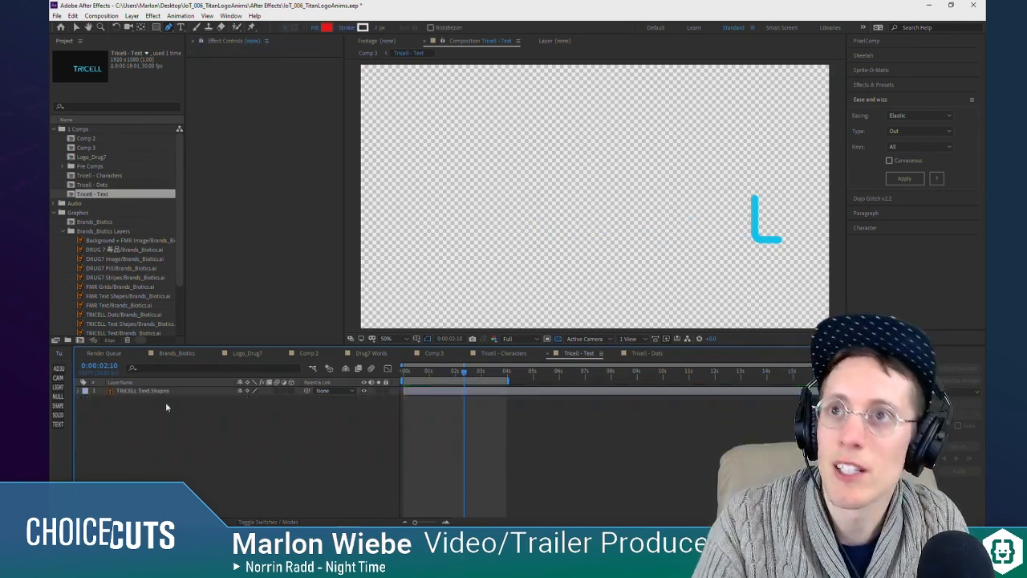
Step: Replace the single-letter mask on TRICELL Text Shapes with a rectangular mask enclosing the whole TRICELL word but excluding the Chinese characters
{"action": "left_click", "coordinate": [154, 392]}
{"action": "key", "text": "m"}
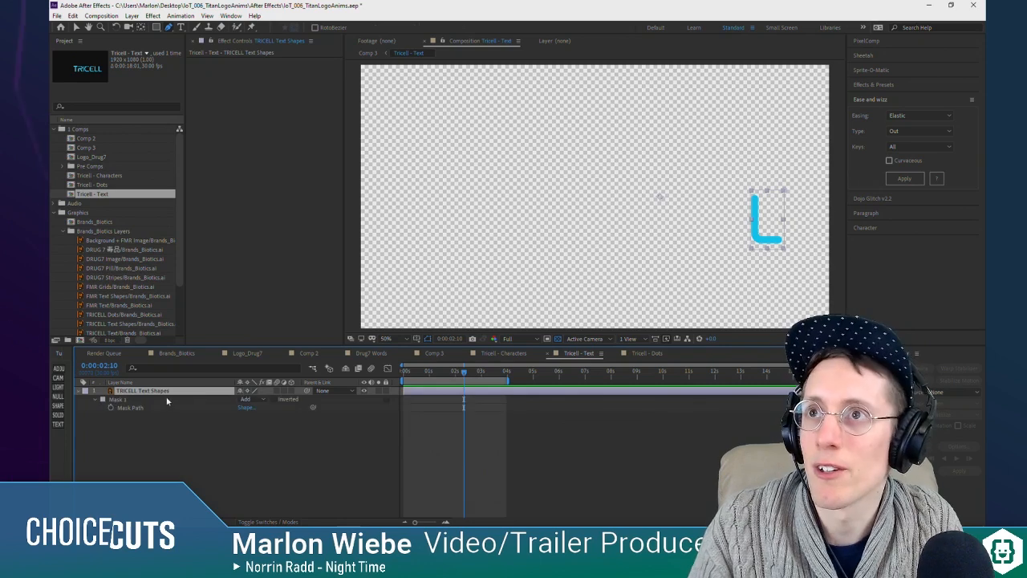
{"action": "left_click", "coordinate": [123, 400]}
{"action": "key", "text": "Delete"}
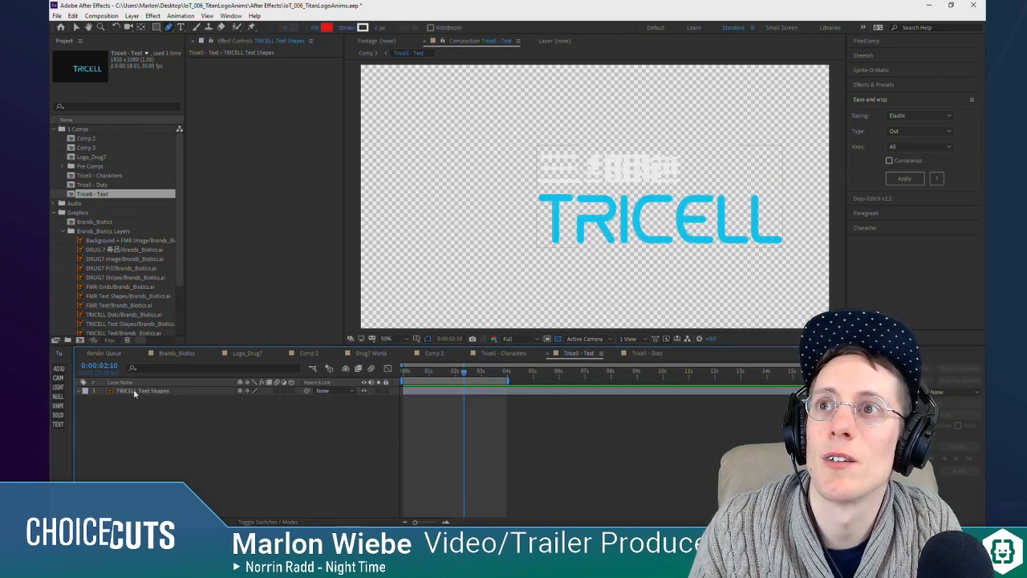
{"action": "left_click", "coordinate": [134, 390]}
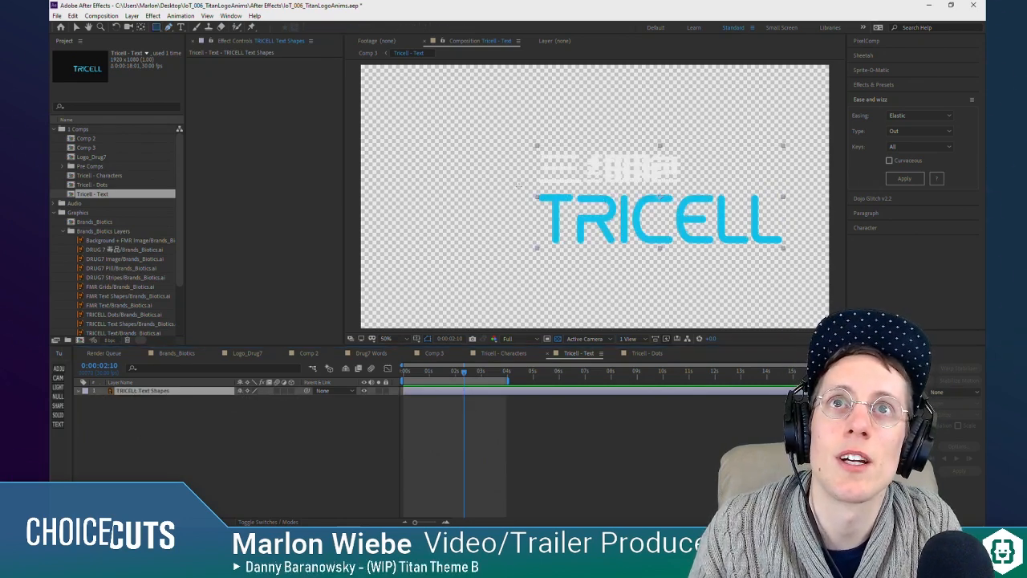
{"action": "left_click_drag", "start_coordinate": [530, 188], "coordinate": [837, 277]}
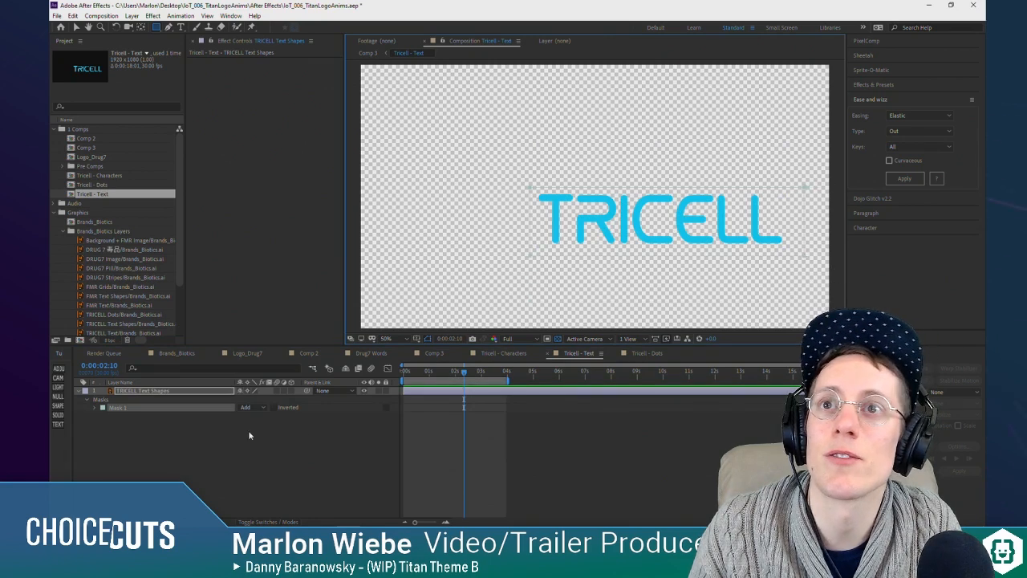
Step: Apply a Fill effect to the TRICELL Text Shapes layer and set its colour to white, FFFFFF
{"action": "left_click", "coordinate": [195, 389]}
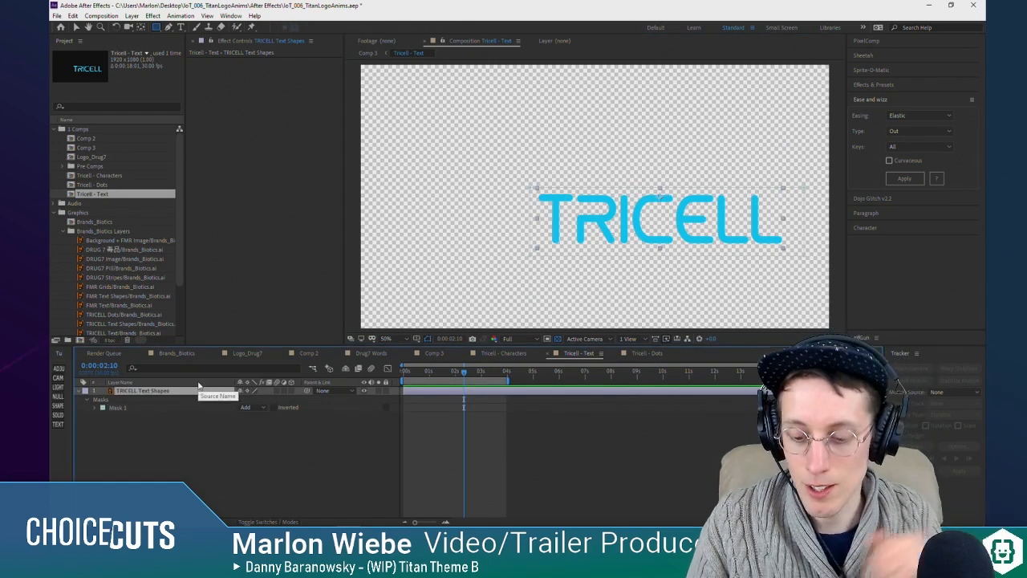
{"action": "key", "text": "ctrl+space"}
{"action": "type", "text": "ill"}
{"action": "key", "text": "BackSpace"}
{"action": "key", "text": "BackSpace"}
{"action": "key", "text": "BackSpace"}
{"action": "type", "text": "fill"}
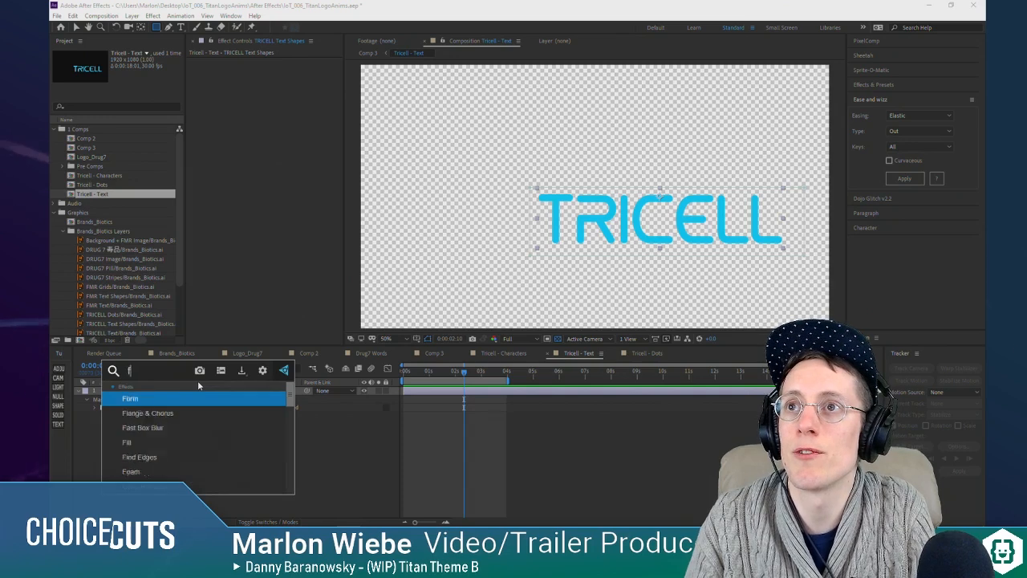
{"action": "key", "text": "Return"}
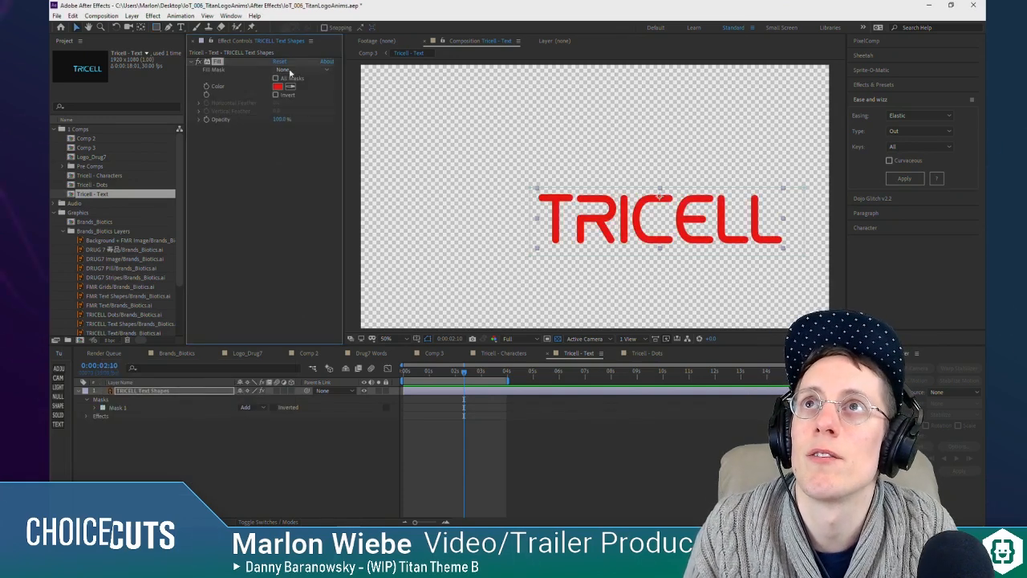
{"action": "left_click", "coordinate": [278, 86]}
{"action": "left_click_drag", "start_coordinate": [128, 72], "coordinate": [91, 16]}
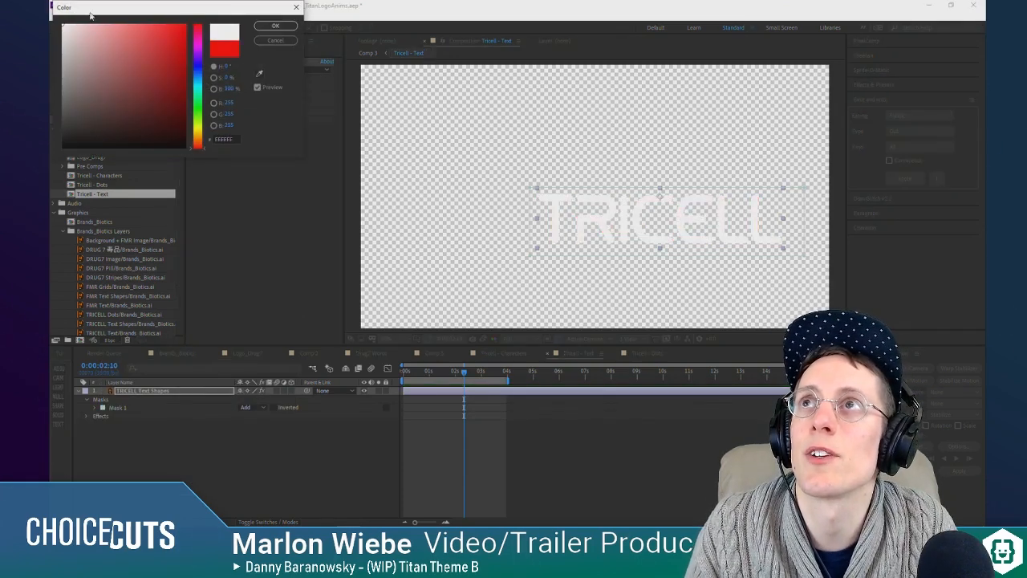
{"action": "left_click", "coordinate": [278, 29]}
Step: Duplicate the white TRICELL Text Shapes layer and remove the Fill effect from the copy, leaving its original cyan
{"action": "key", "text": "ctrl+d"}
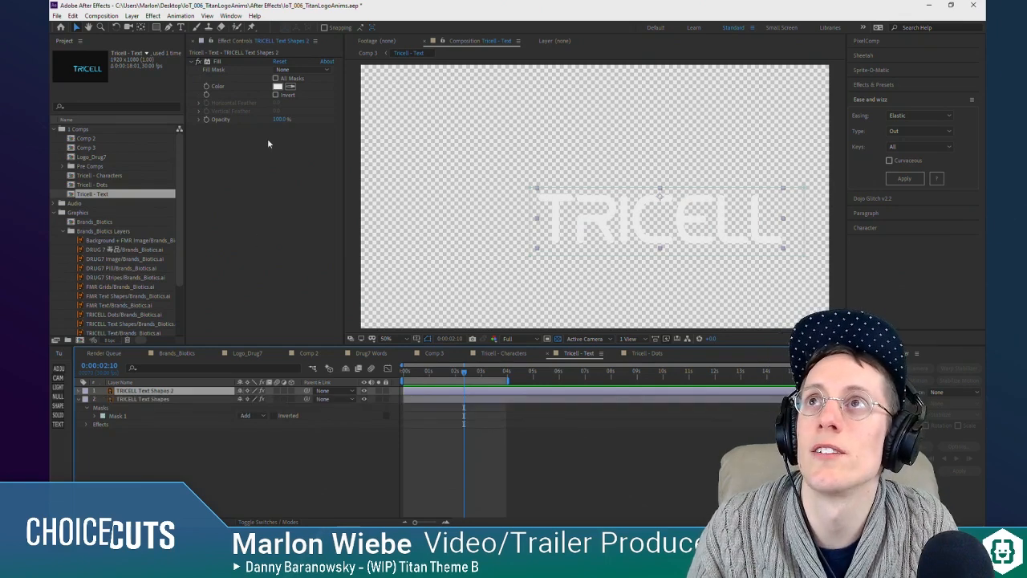
{"action": "left_click", "coordinate": [290, 85]}
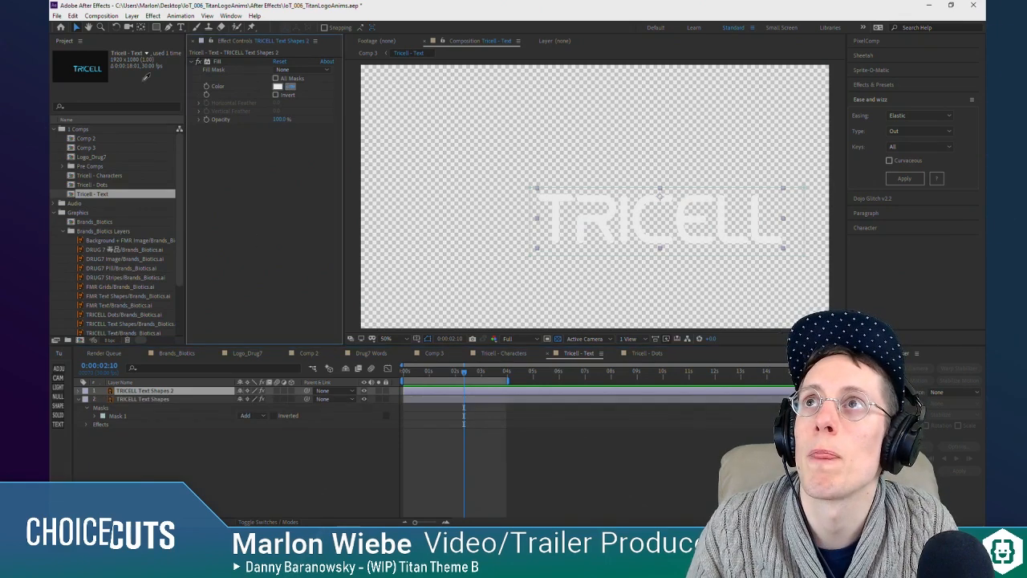
{"action": "left_click", "coordinate": [87, 69]}
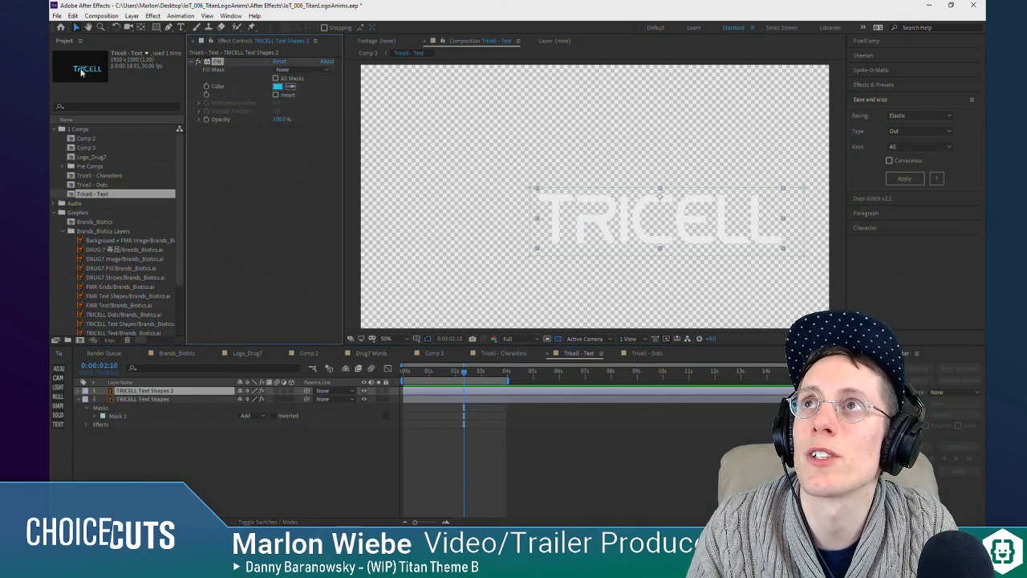
{"action": "left_click", "coordinate": [350, 463]}
{"action": "left_click", "coordinate": [173, 391]}
{"action": "left_click", "coordinate": [216, 62]}
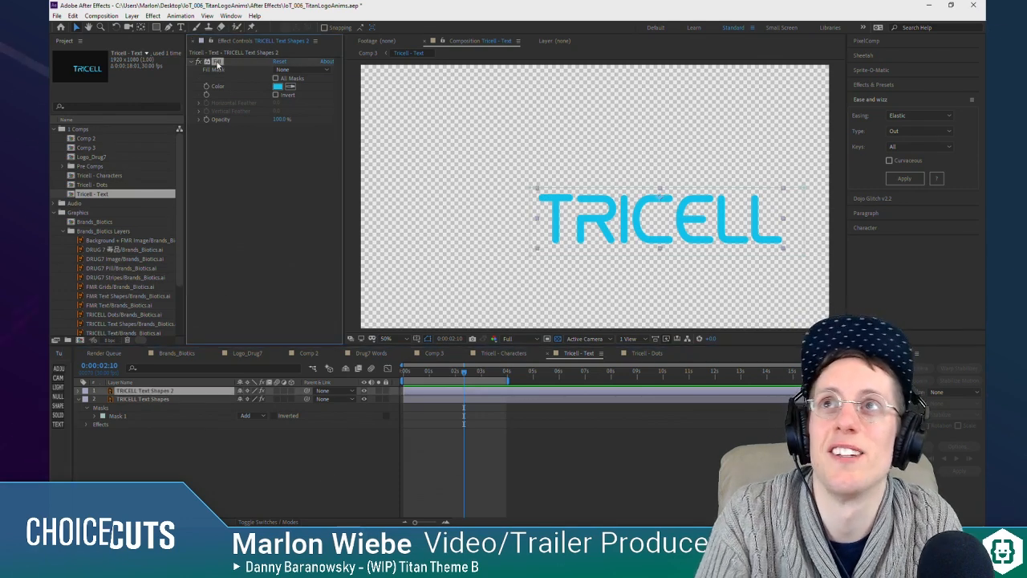
{"action": "key", "text": "Delete"}
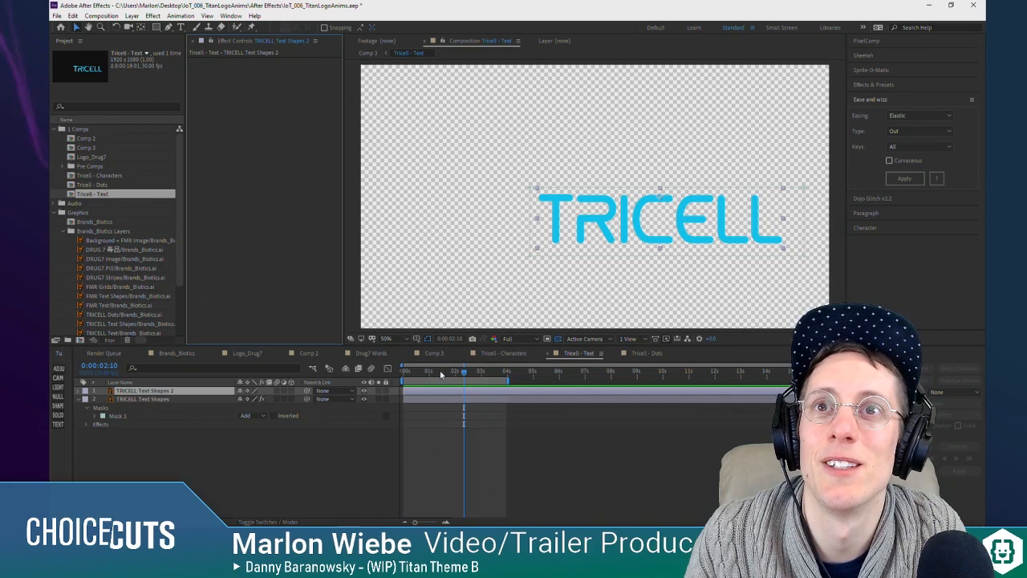
Step: At 0:00:00:00, add a Solid above both text layers, rotate it about 45 degrees and move it clear of the TRICELL word
{"action": "key", "text": "Home"}
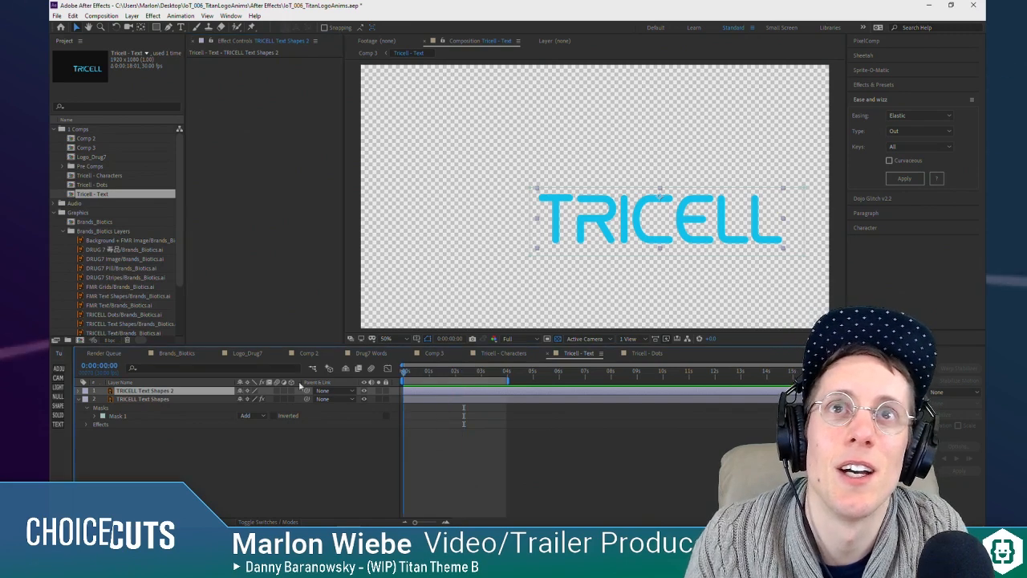
{"action": "left_click", "coordinate": [120, 429]}
{"action": "left_click", "coordinate": [161, 391]}
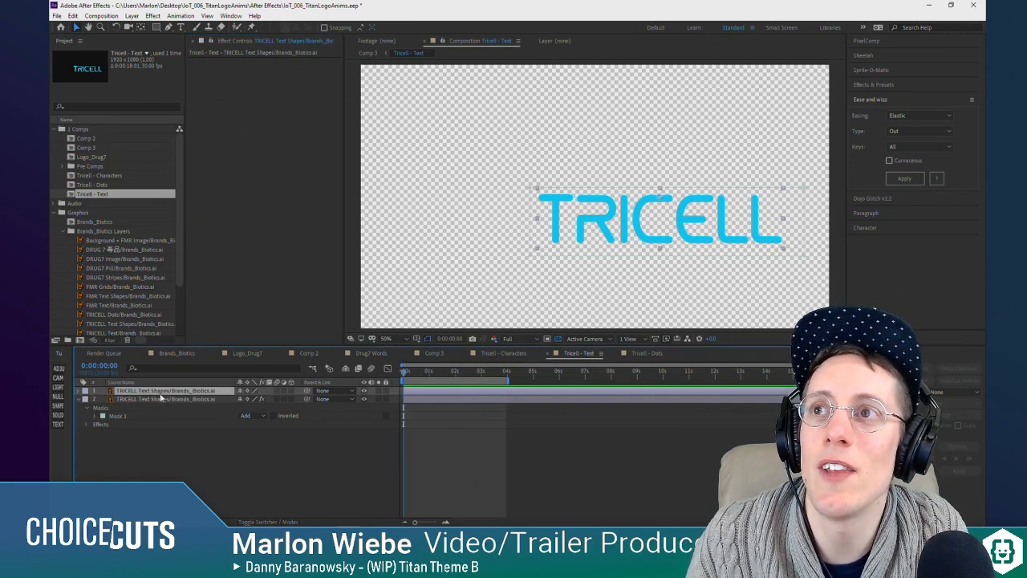
{"action": "left_click", "coordinate": [62, 415]}
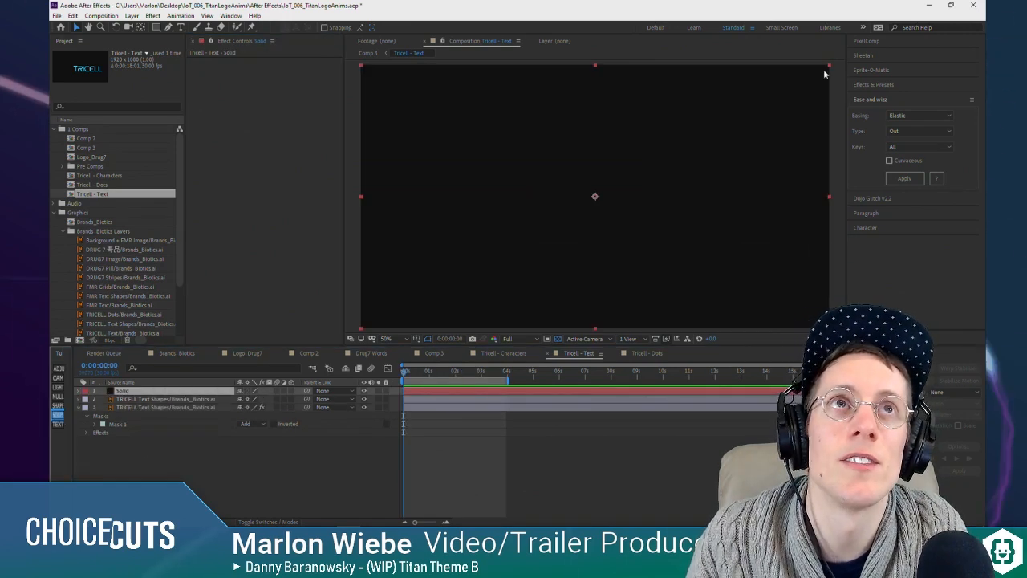
{"action": "left_click_drag", "start_coordinate": [830, 66], "coordinate": [475, 168]}
{"action": "key", "text": "ctrl+z"}
{"action": "key", "text": "w"}
{"action": "key", "text": "v"}
Step: Set the cyan text layer's track matte to Alpha Matte "Solid"
{"action": "left_click", "coordinate": [161, 399]}
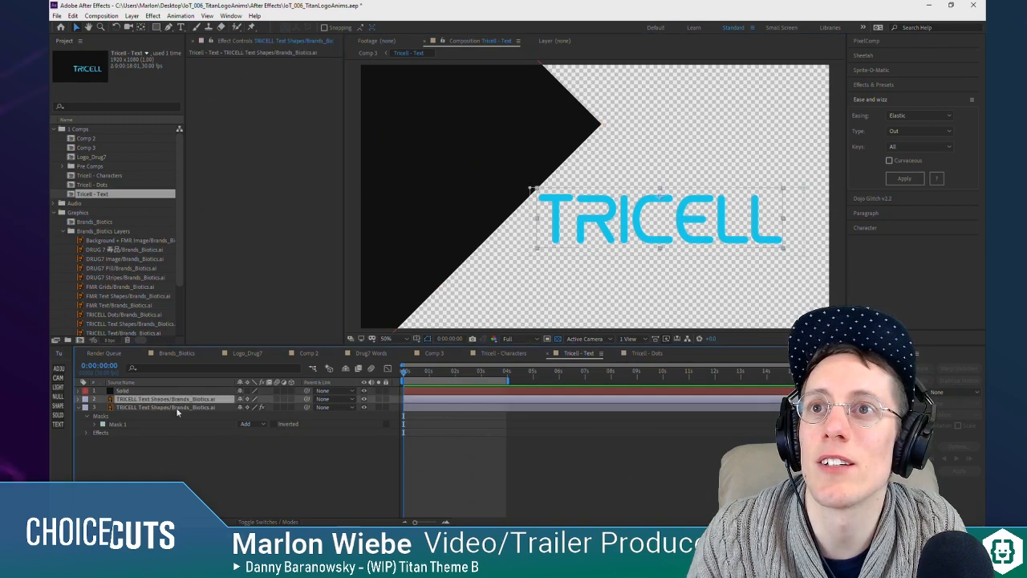
{"action": "left_click", "coordinate": [273, 522]}
{"action": "left_click", "coordinate": [291, 399]}
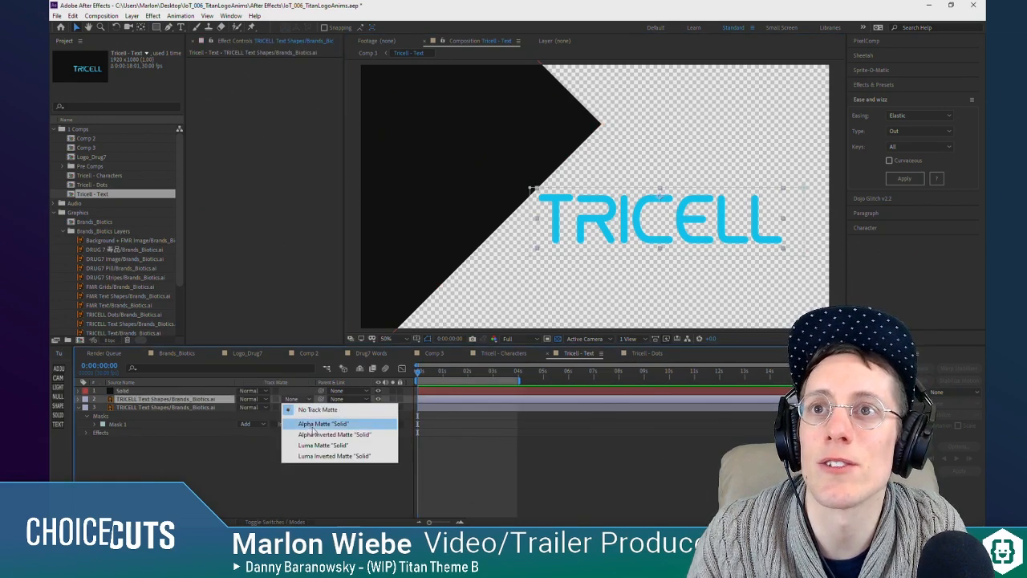
{"action": "left_click", "coordinate": [314, 424]}
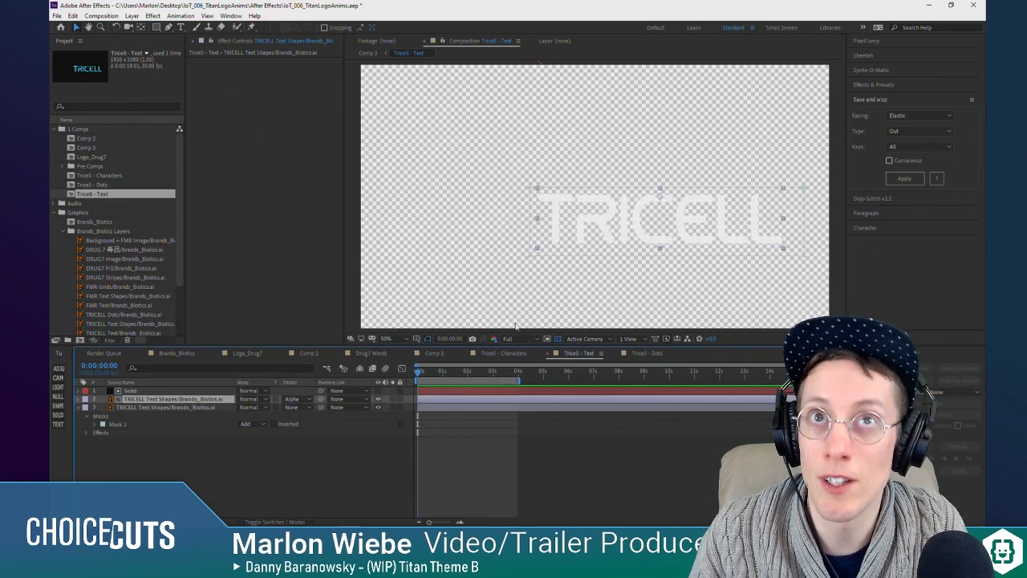
Step: Keyframe the Solid's position to travel horizontally from outside the word at 0:00:00:00 to fully covering TRICELL at 0:00:00:27
{"action": "left_click", "coordinate": [250, 391]}
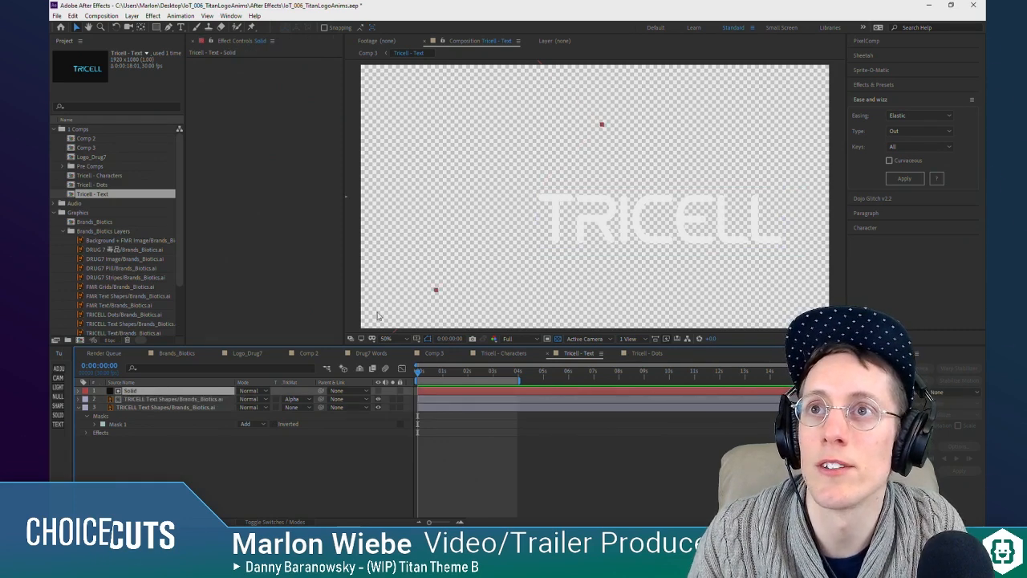
{"action": "left_click_drag", "start_coordinate": [399, 155], "coordinate": [741, 157]}
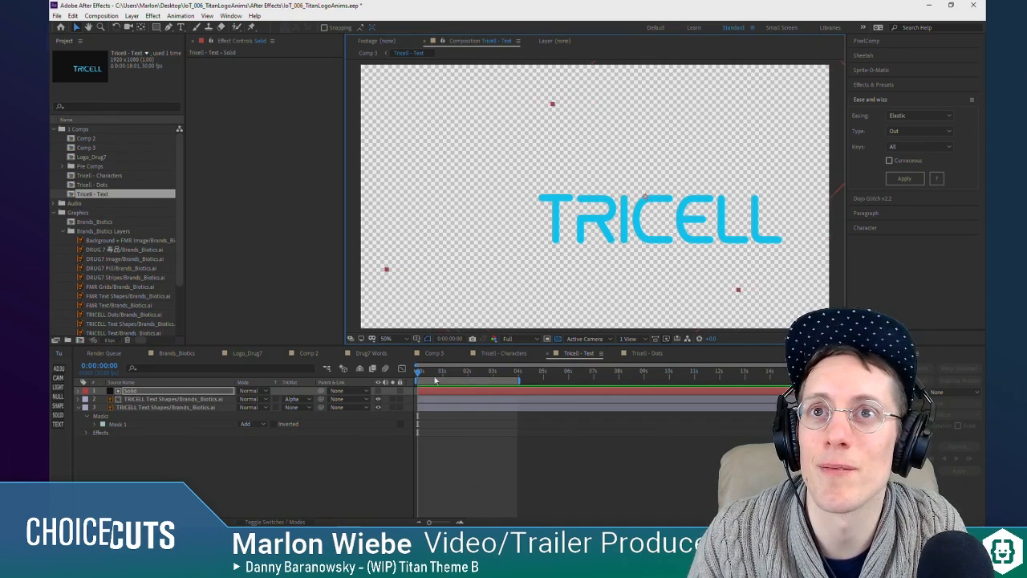
{"action": "left_click_drag", "start_coordinate": [434, 380], "coordinate": [462, 381]}
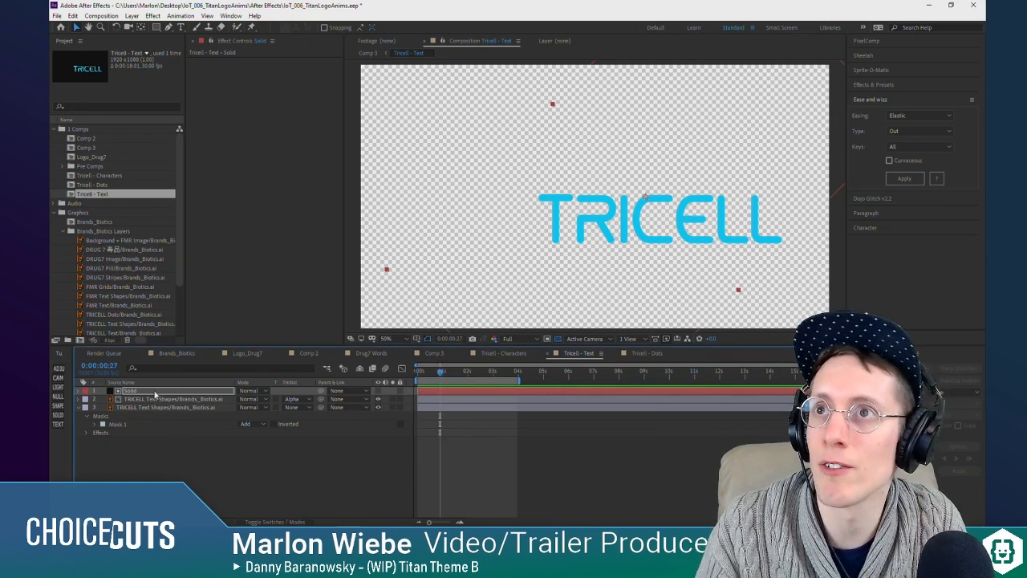
{"action": "key", "text": "p"}
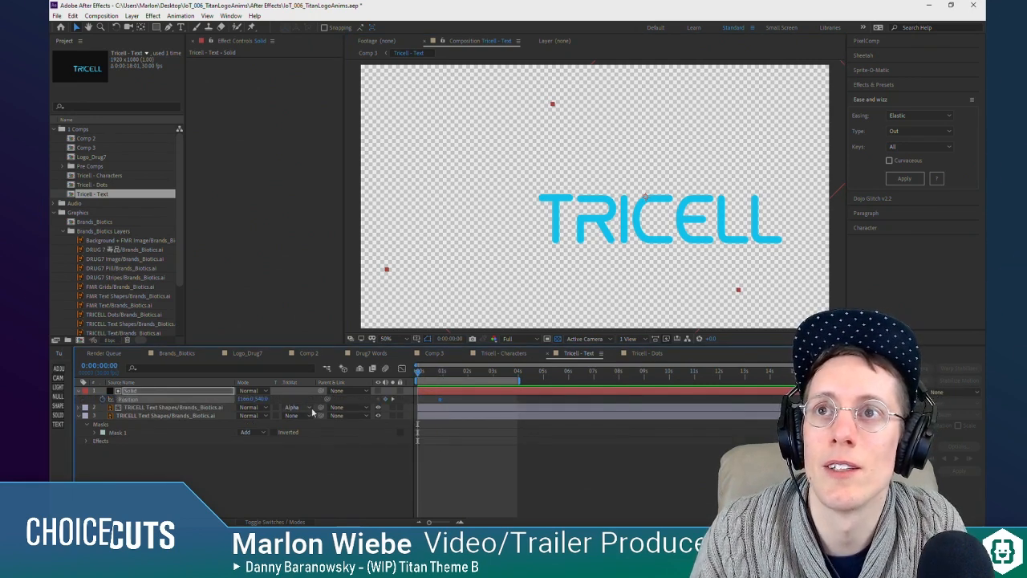
{"action": "left_click_drag", "start_coordinate": [754, 142], "coordinate": [470, 146]}
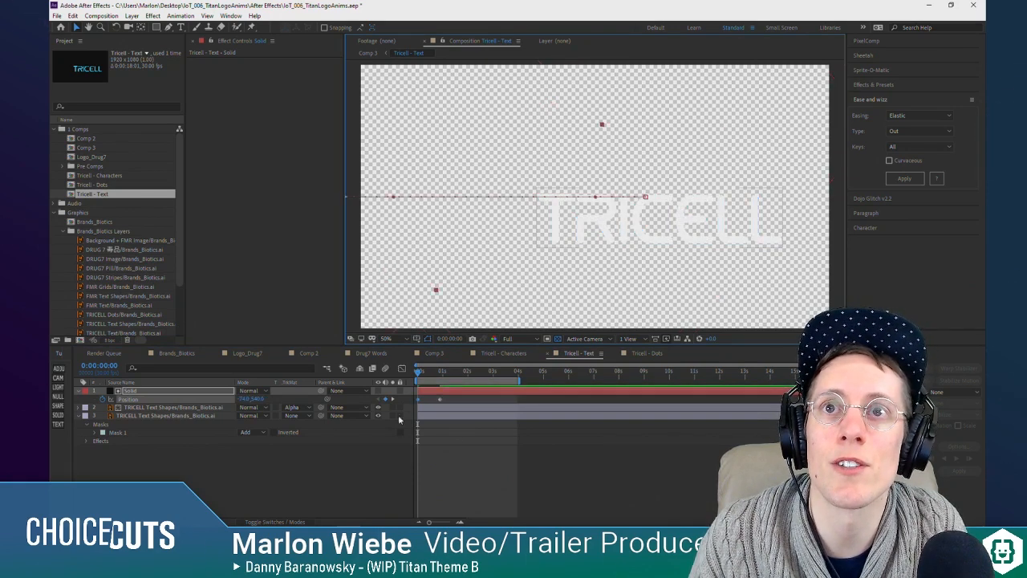
Step: Apply Ease and Wizz Expo Out easing to all of the Solid's position keyframes and preview the white-to-cyan wipe
{"action": "left_click", "coordinate": [915, 115]}
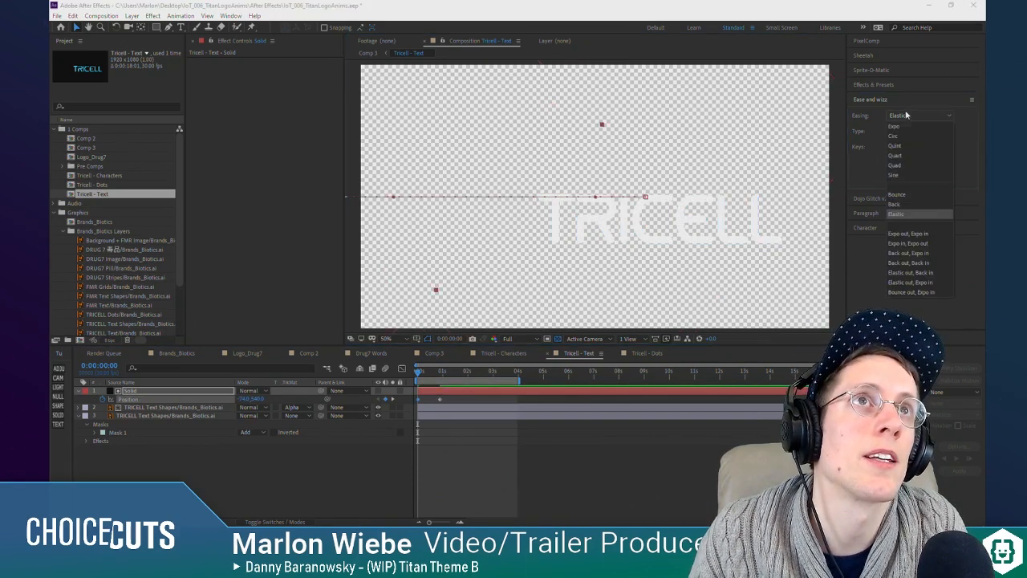
{"action": "left_click", "coordinate": [912, 126]}
{"action": "left_click", "coordinate": [915, 131]}
{"action": "left_click", "coordinate": [902, 162]}
{"action": "left_click", "coordinate": [905, 179]}
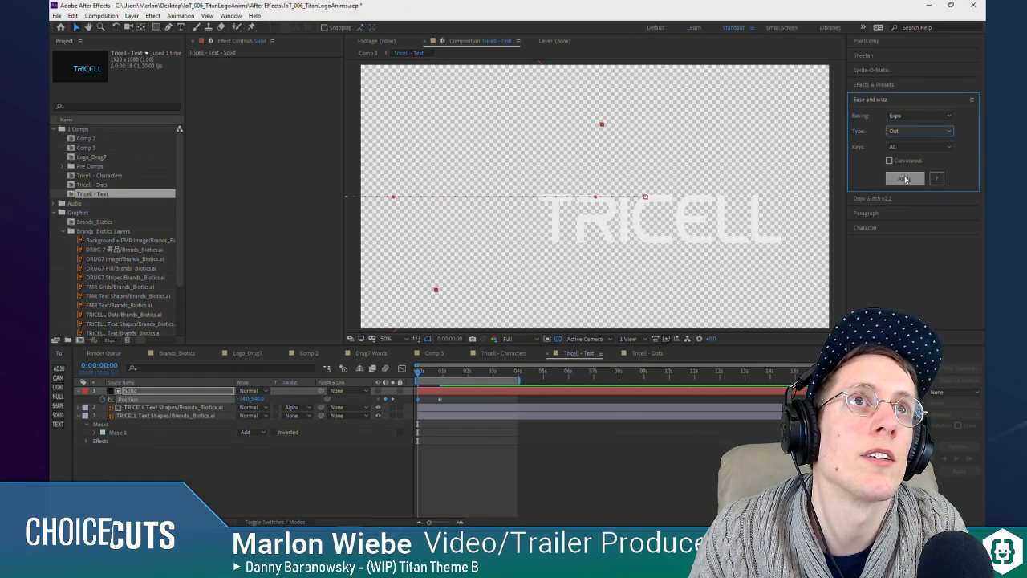
{"action": "key", "text": "space"}
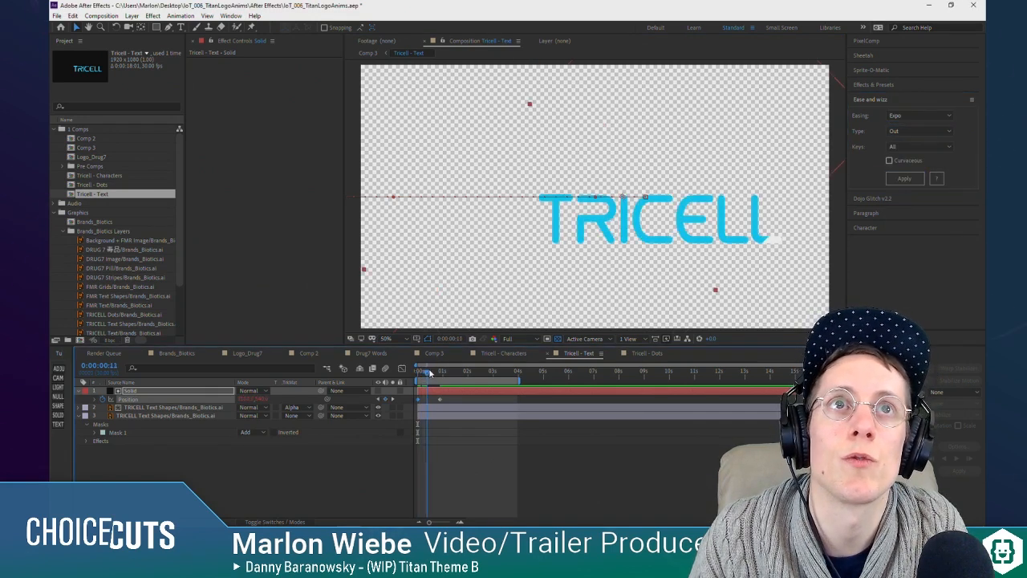
{"action": "key", "text": "space"}
Step: Switch to Comp 3 and play it from the start to check the colour wipe within the full logo animation
{"action": "key", "text": "space"}
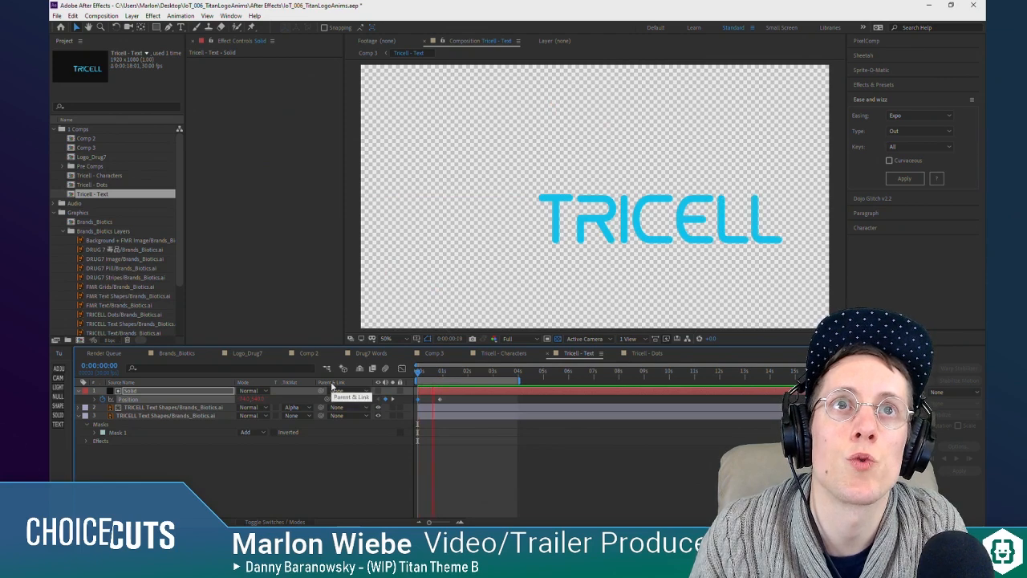
{"action": "left_click", "coordinate": [430, 487]}
{"action": "key", "text": "Tab"}
{"action": "left_click", "coordinate": [399, 478]}
{"action": "left_click_drag", "start_coordinate": [437, 372], "coordinate": [383, 376]}
{"action": "key", "text": "space"}
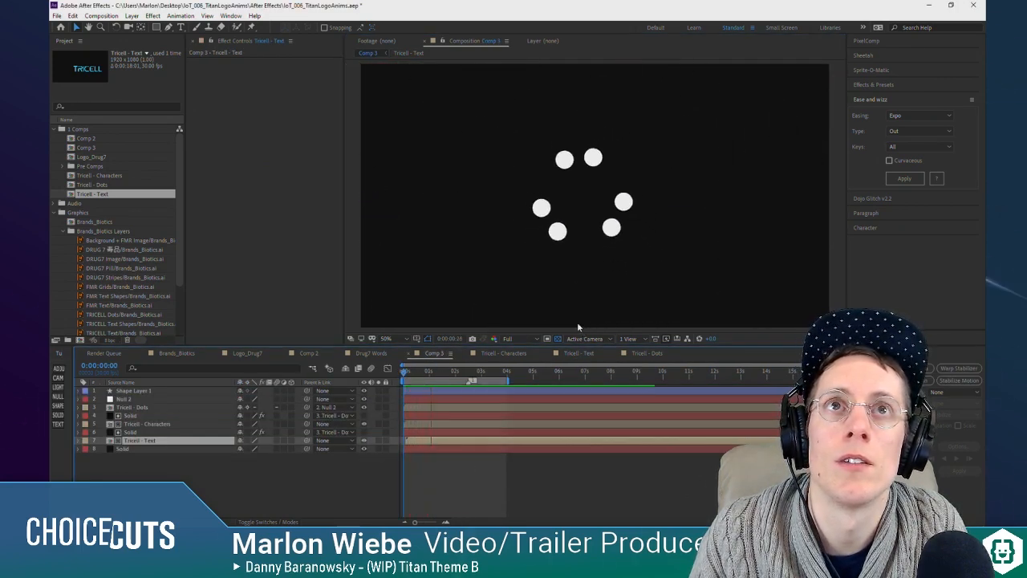
{"action": "key", "text": "space"}
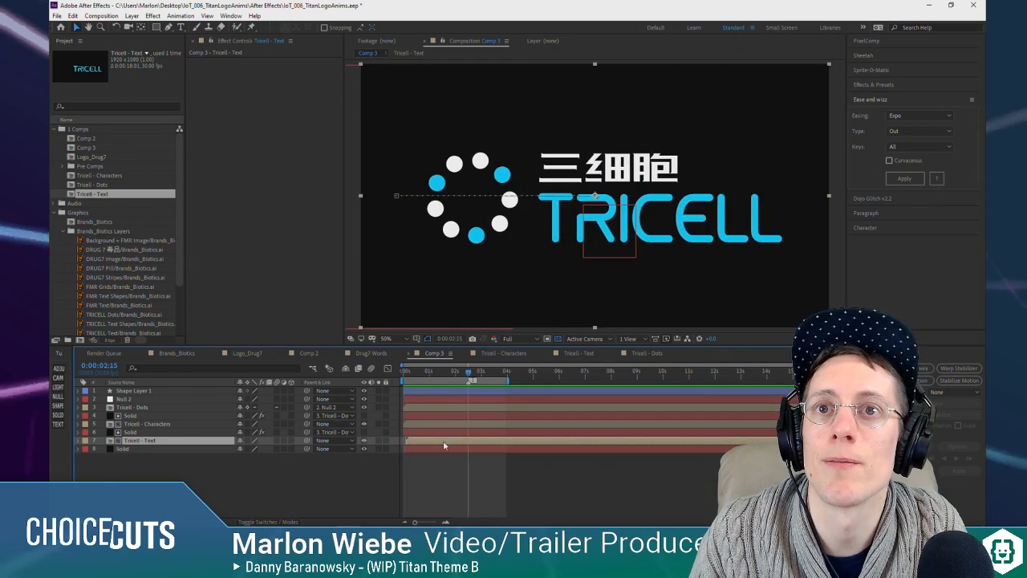
Step: In the Tricell - Text composition, shift the Solid matte layer later so the cyan wipe starts at about 0:00:02:12
{"action": "double_click", "coordinate": [445, 442]}
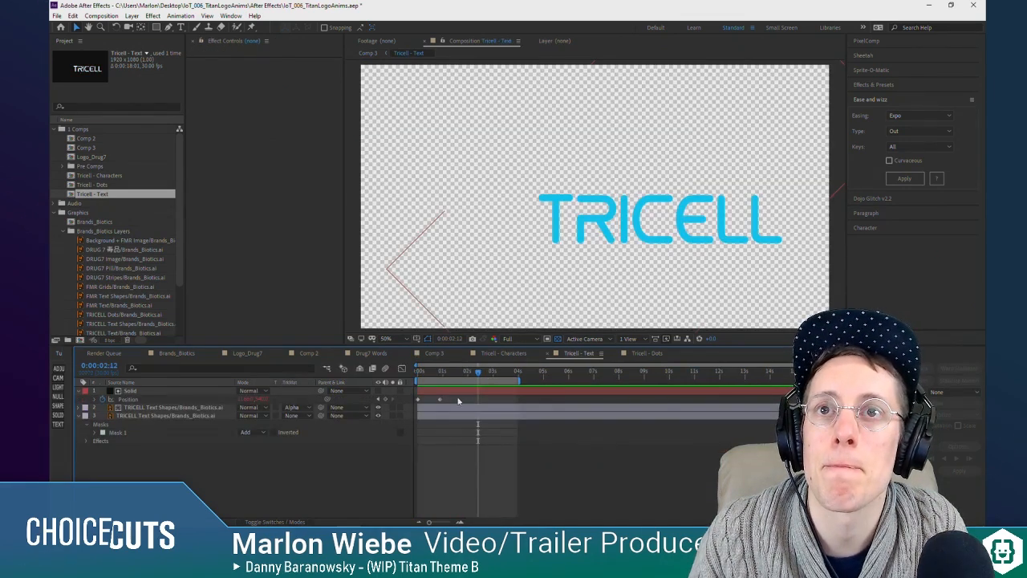
{"action": "left_click_drag", "start_coordinate": [461, 392], "coordinate": [528, 394]}
{"action": "left_click", "coordinate": [489, 473]}
Step: Return to Comp 3, then scrub and play the logo animation to check the delayed cyan wipe
{"action": "key", "text": "Tab"}
{"action": "left_click", "coordinate": [455, 448]}
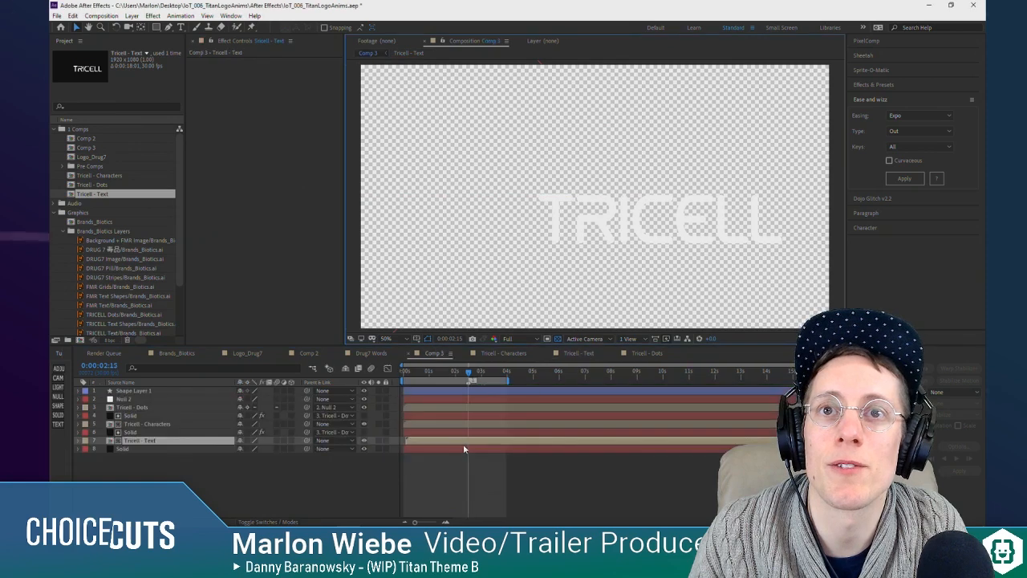
{"action": "left_click_drag", "start_coordinate": [457, 372], "coordinate": [489, 376]}
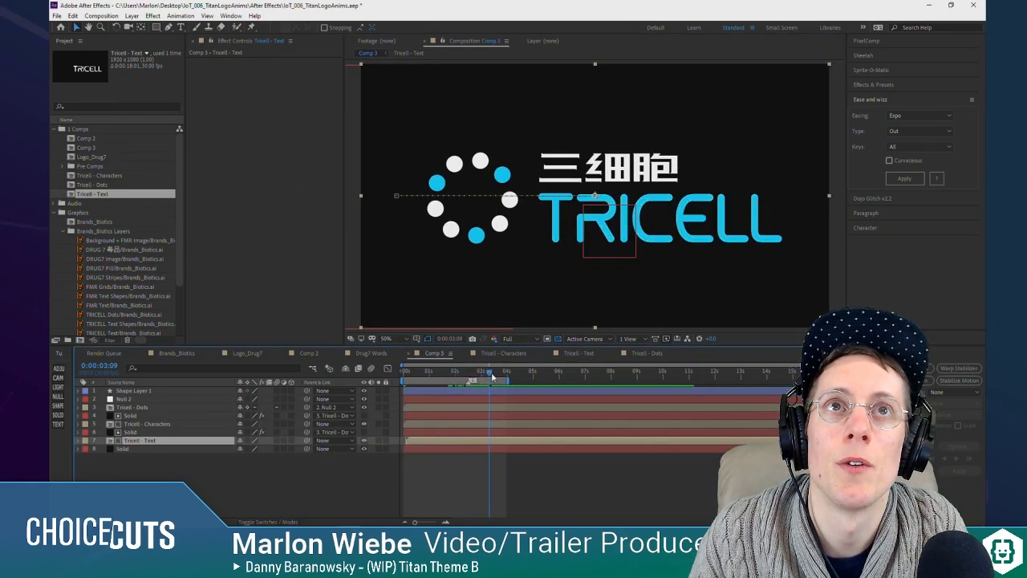
{"action": "key", "text": "space"}
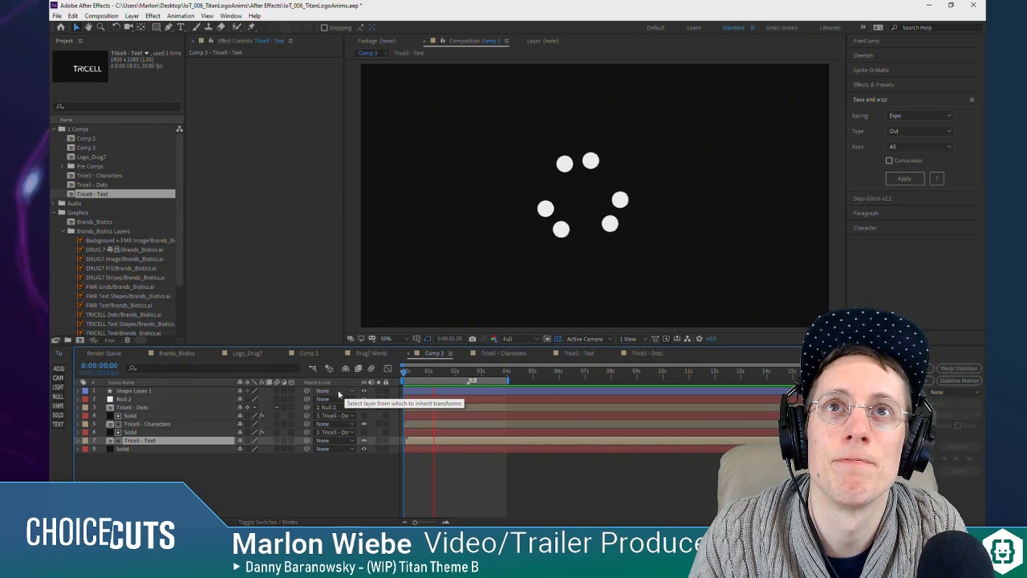
{"action": "key", "text": "space"}
{"action": "left_click_drag", "start_coordinate": [456, 375], "coordinate": [410, 379]}
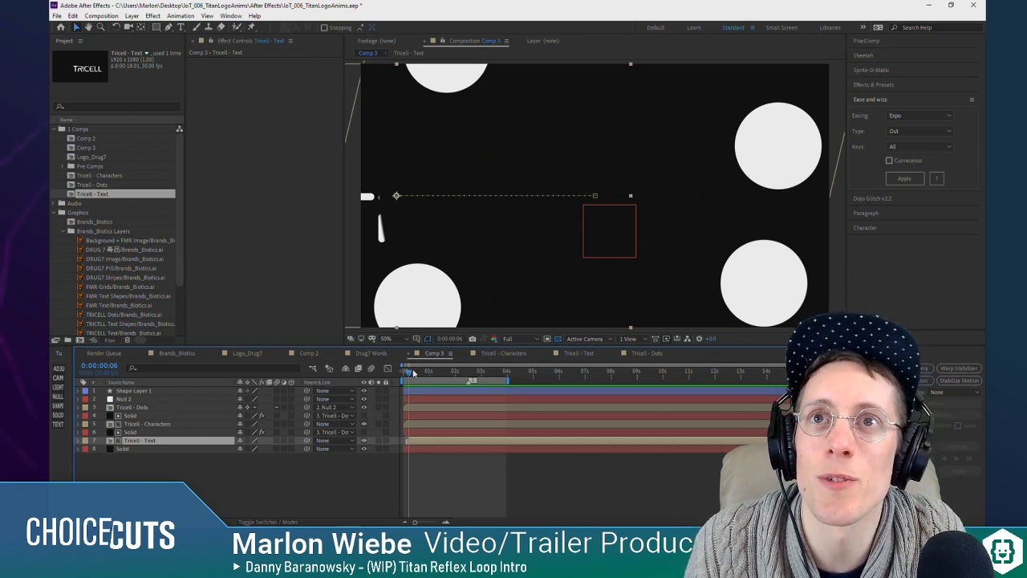
Step: Trim the starts of the Tricell - Dots through Tricell - Text layers to 0:00:01:10, then restore Tricell - Dots to its earlier start
{"action": "left_click_drag", "start_coordinate": [412, 372], "coordinate": [441, 374]}
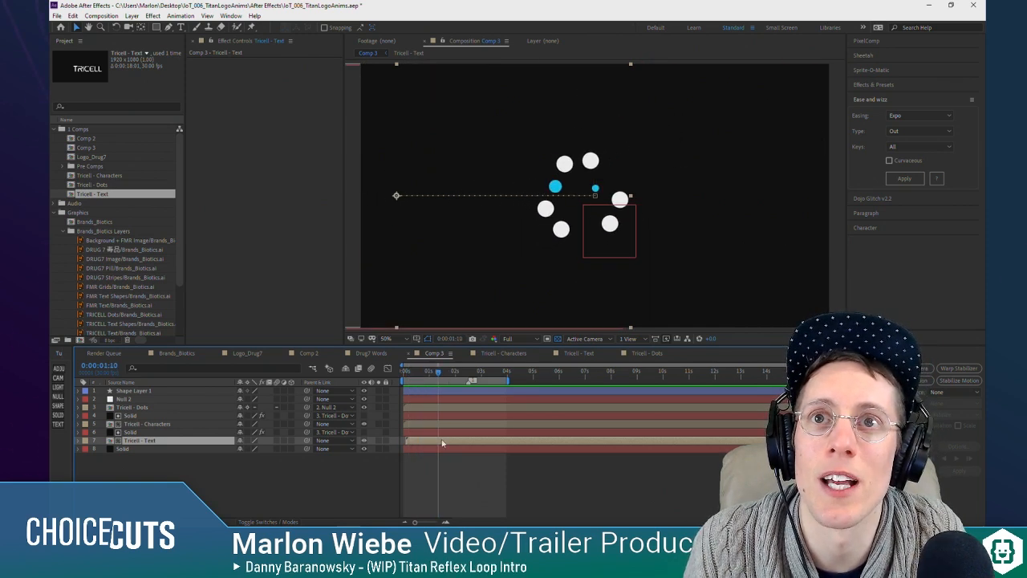
{"action": "left_click", "coordinate": [440, 407]}
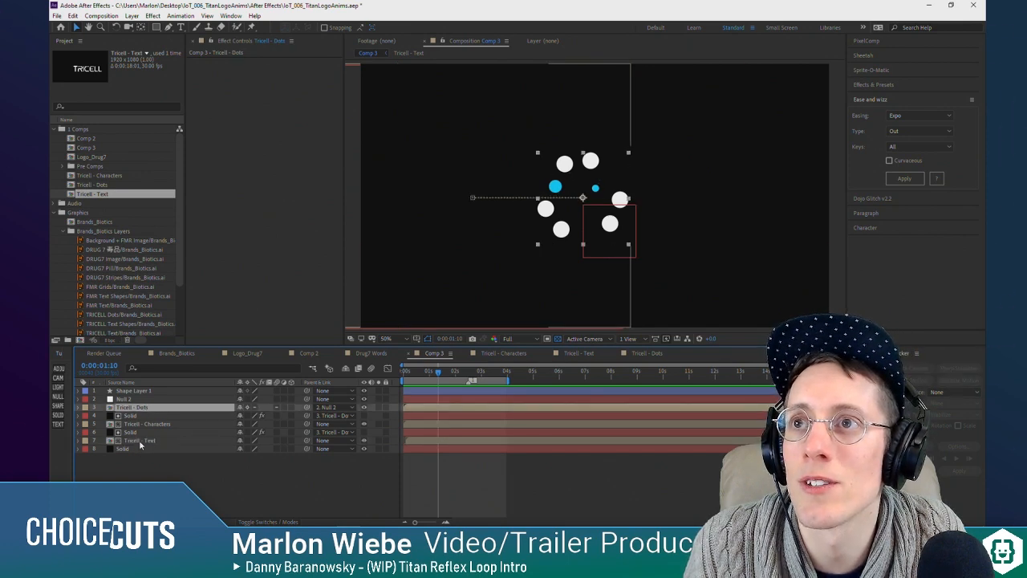
{"action": "left_click", "coordinate": [418, 438], "text": "shift"}
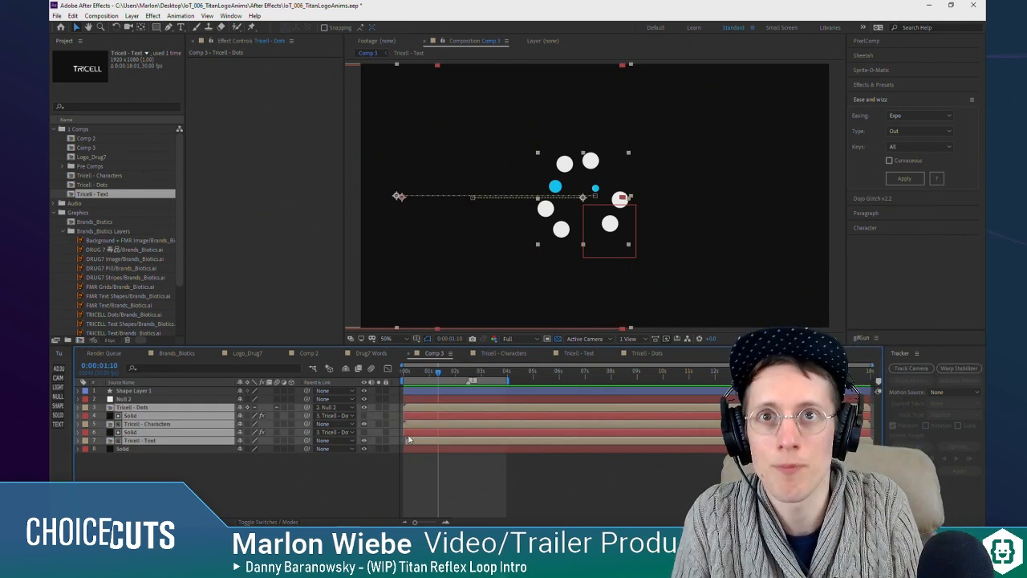
{"action": "key", "text": "bracketleft"}
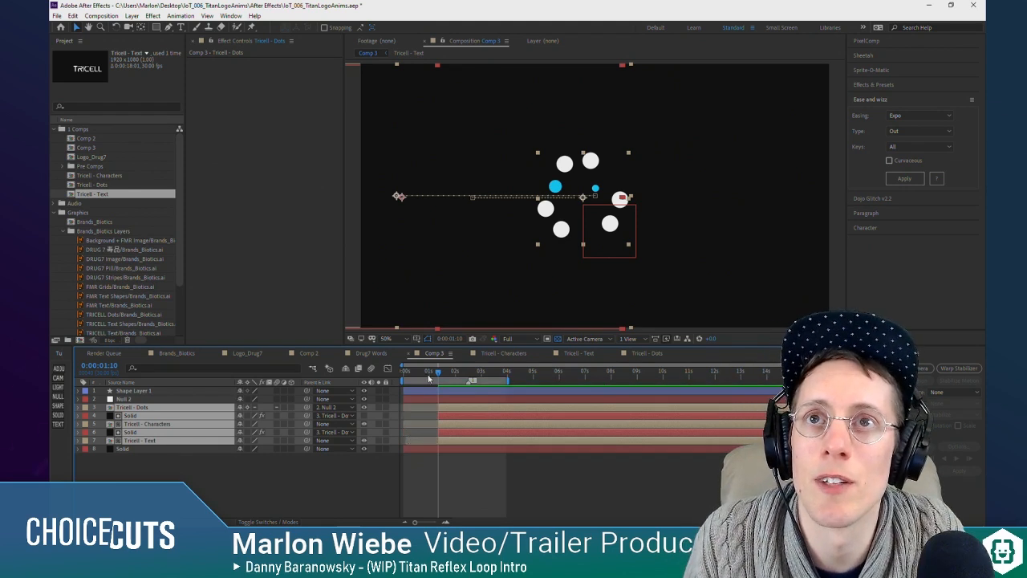
{"action": "left_click_drag", "start_coordinate": [430, 378], "coordinate": [419, 382]}
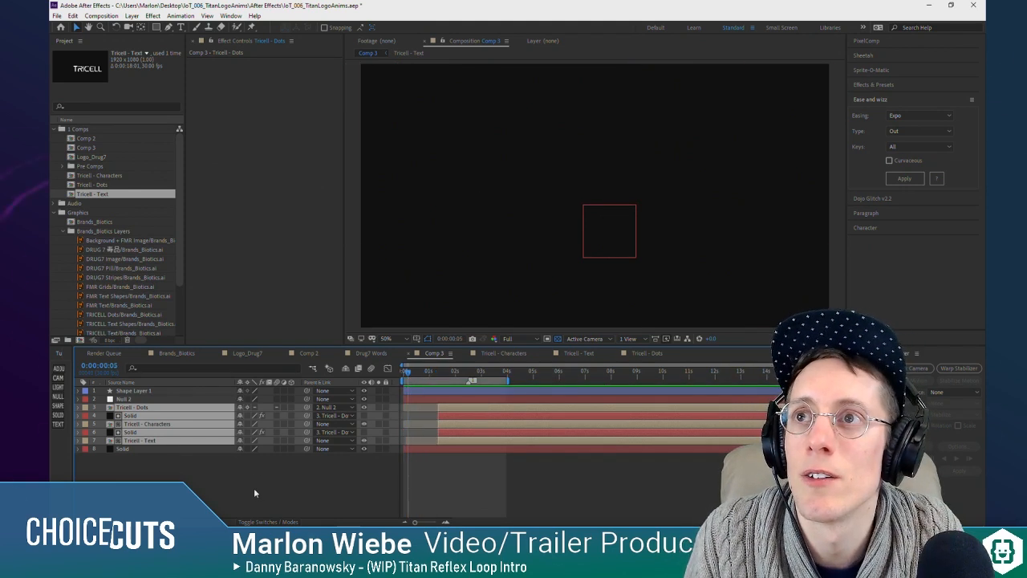
{"action": "left_click", "coordinate": [376, 407]}
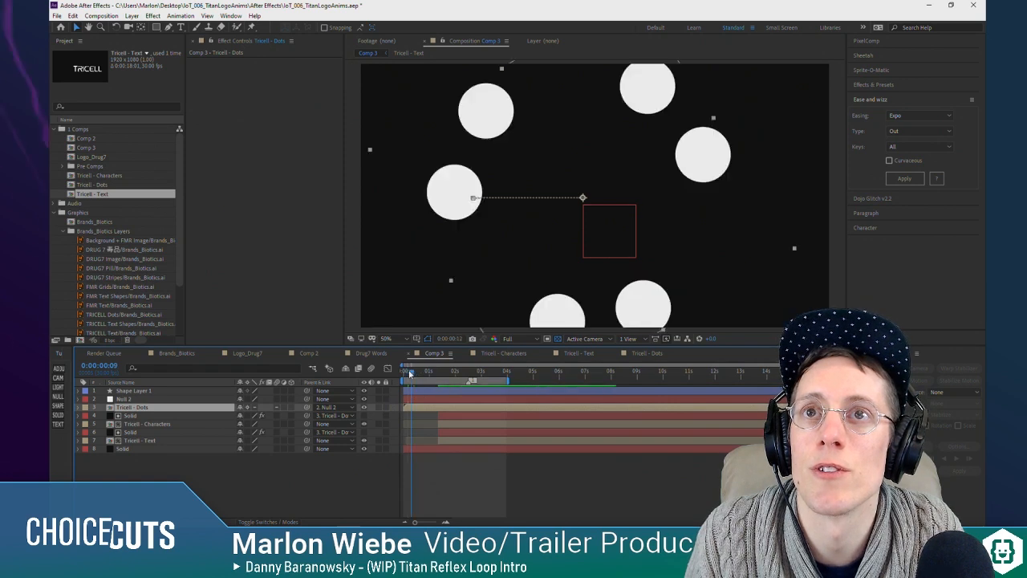
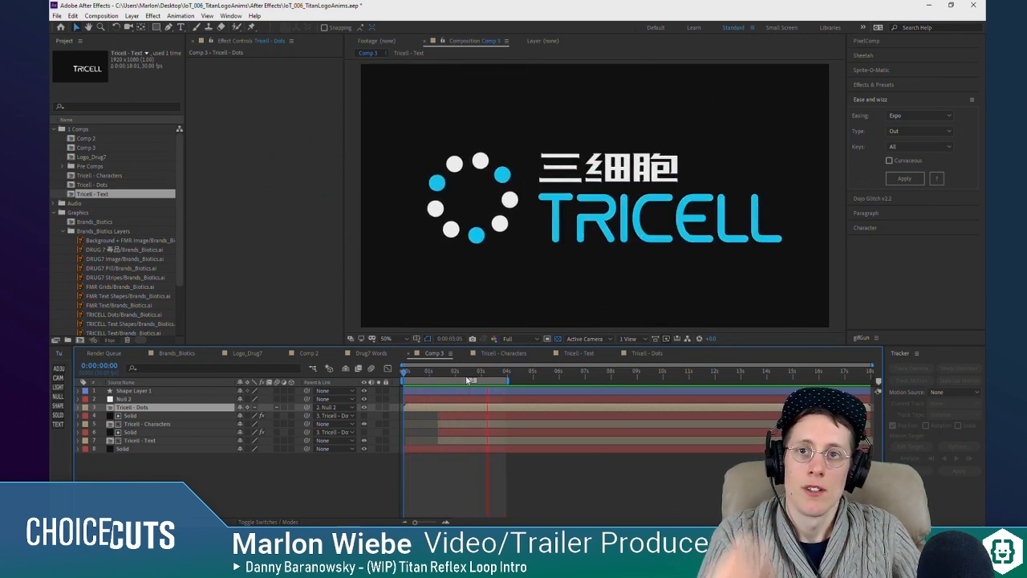
Step: Try to extend the Tricell - Text layer and both Solid mattes to earlier starts while checking the reveal, then undo the edits
{"action": "key", "text": "space"}
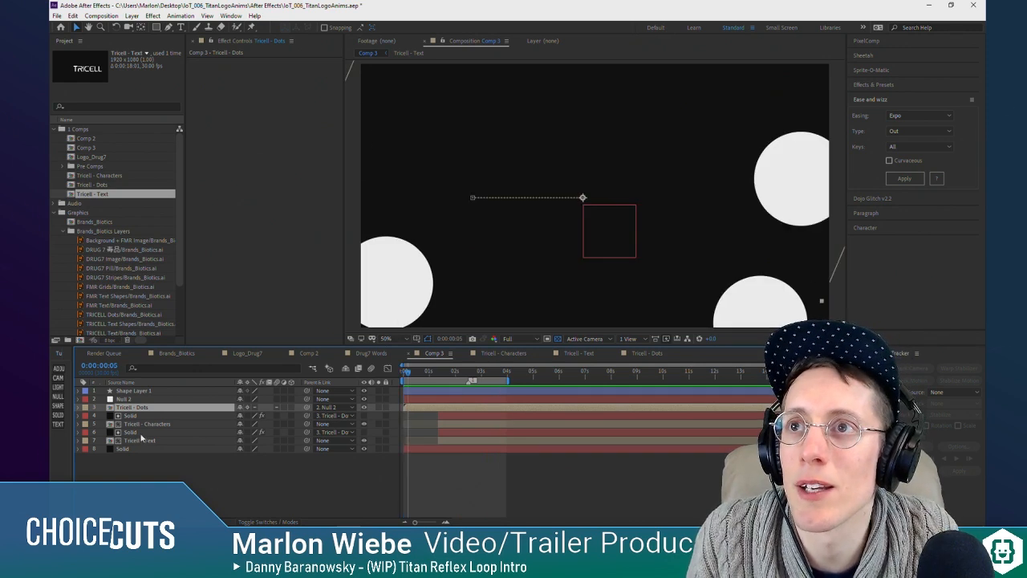
{"action": "left_click", "coordinate": [146, 441]}
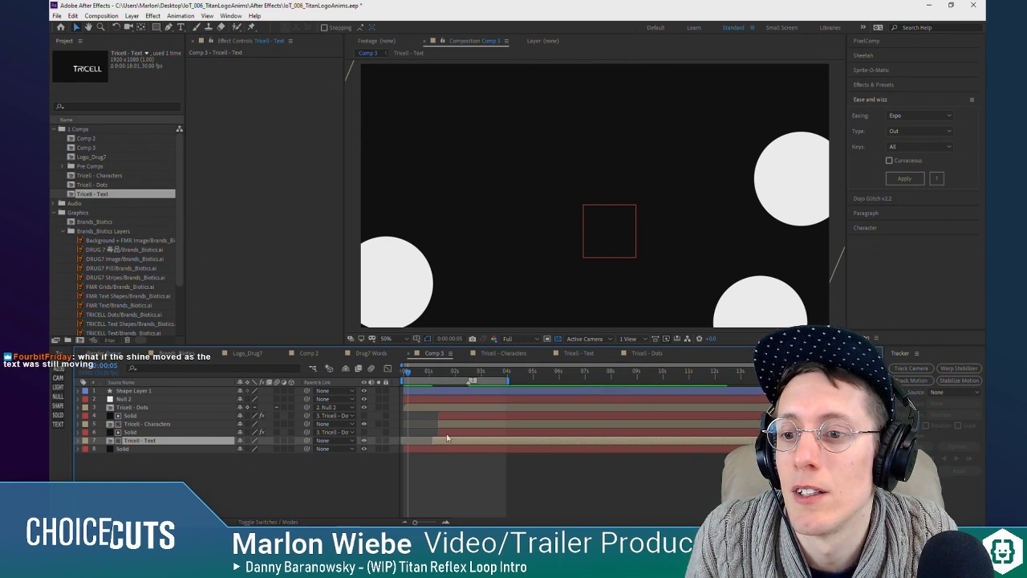
{"action": "left_click_drag", "start_coordinate": [431, 374], "coordinate": [444, 376]}
{"action": "left_click_drag", "start_coordinate": [438, 431], "coordinate": [411, 432]}
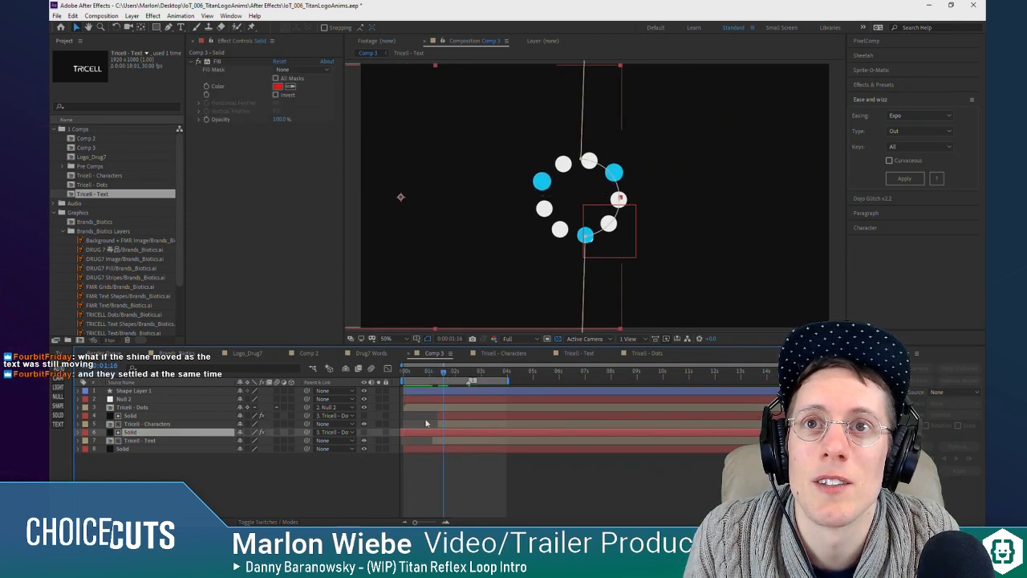
{"action": "left_click", "coordinate": [435, 417]}
{"action": "left_click_drag", "start_coordinate": [444, 374], "coordinate": [433, 372]}
{"action": "key", "text": "space"}
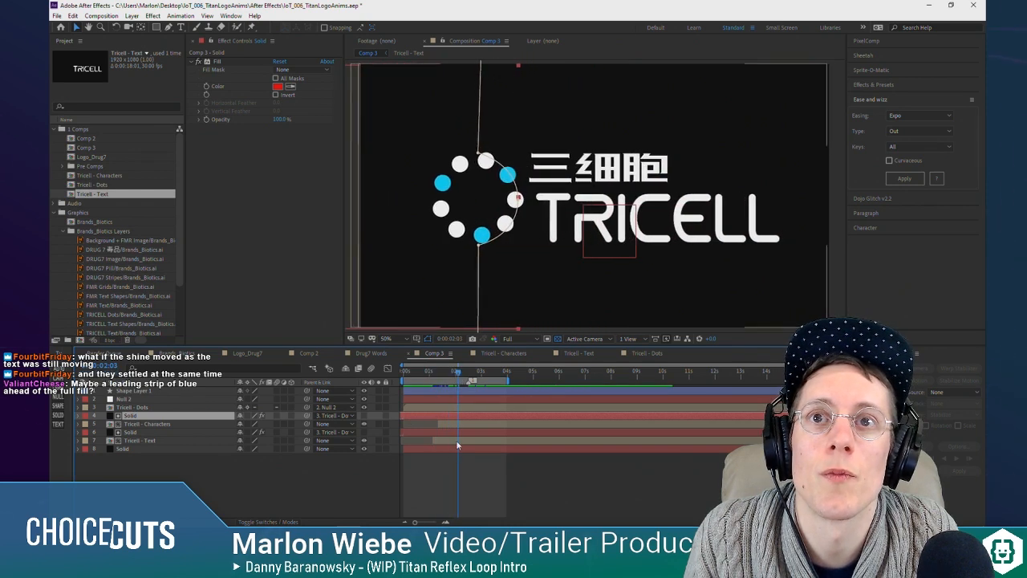
{"action": "left_click", "coordinate": [450, 441]}
{"action": "left_click_drag", "start_coordinate": [441, 372], "coordinate": [449, 380]}
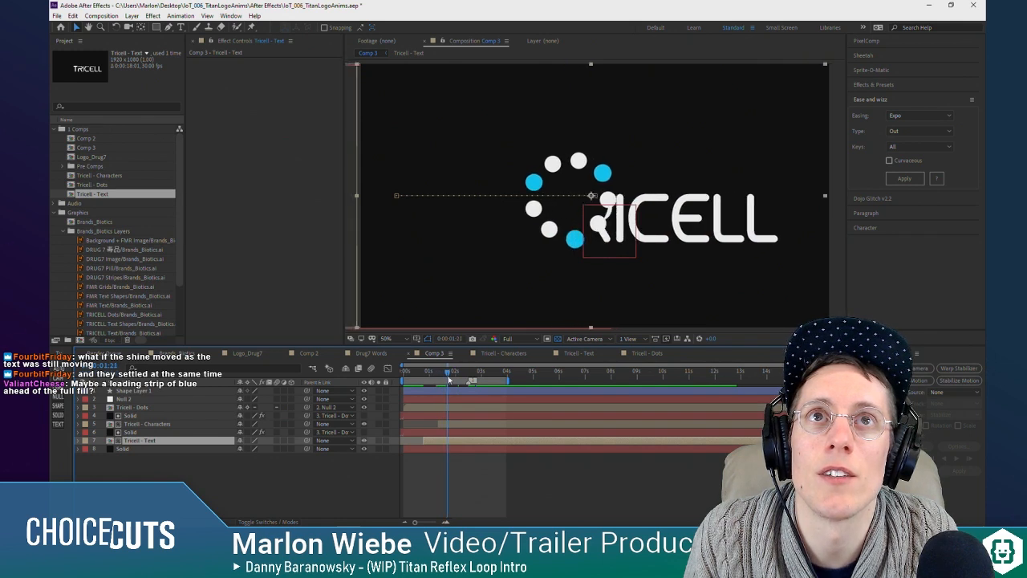
{"action": "key", "text": "ctrl+z"}
{"action": "key", "text": "ctrl+z"}
{"action": "key", "text": "ctrl+z"}
{"action": "key", "text": "ctrl+z"}
{"action": "key", "text": "ctrl+z"}
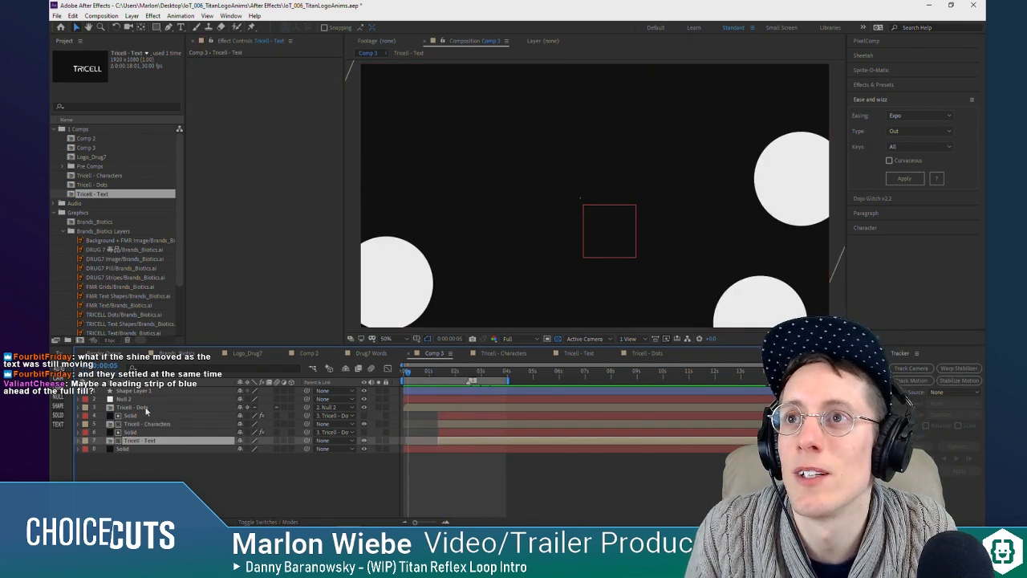
Step: Examine the keyframes of the Tricell - Dots through Tricell - Text layers at the composition start, then collapse all layers
{"action": "left_click", "coordinate": [147, 407], "text": "shift"}
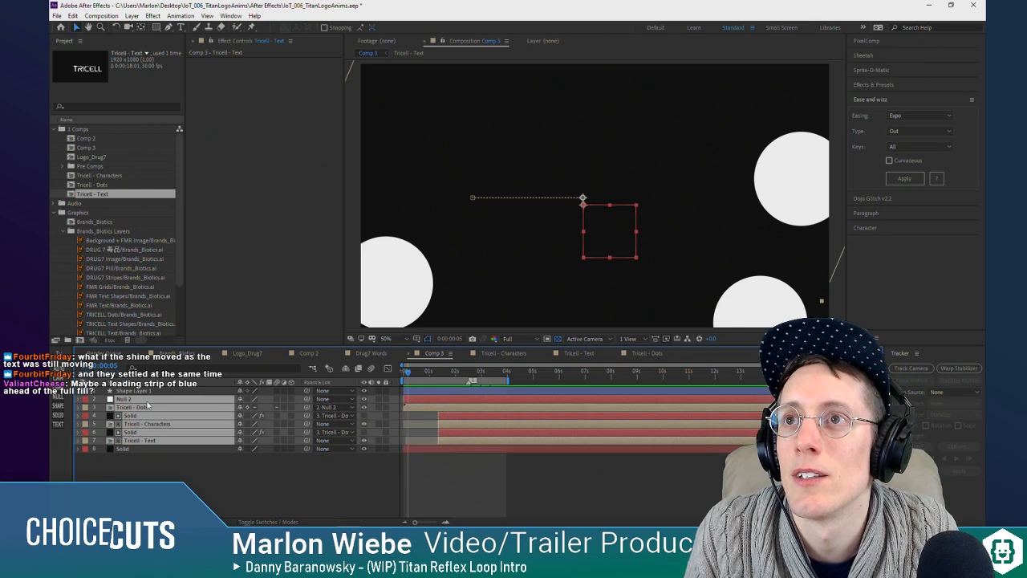
{"action": "left_click", "coordinate": [161, 408]}
{"action": "key", "text": "u"}
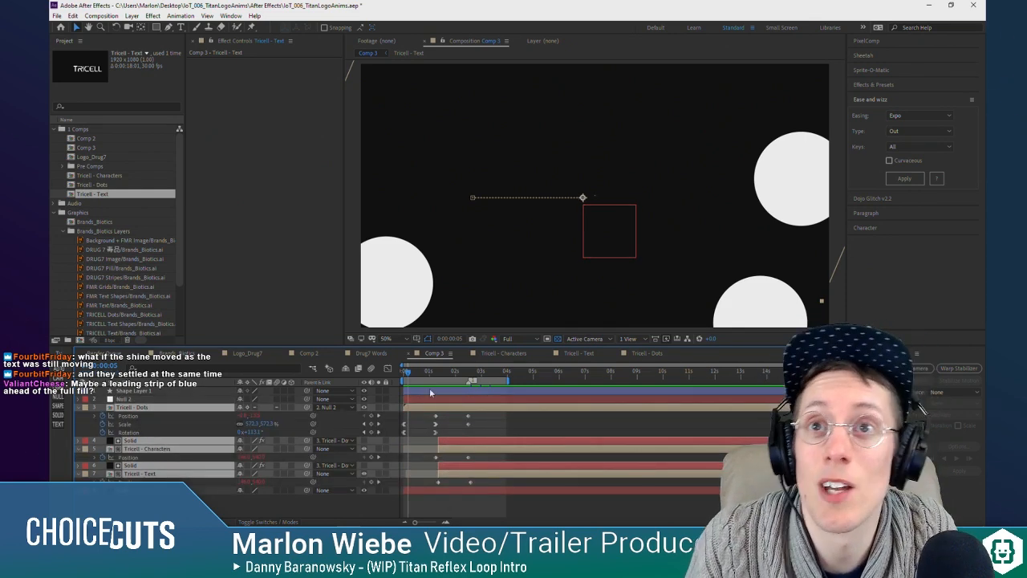
{"action": "left_click_drag", "start_coordinate": [416, 373], "coordinate": [403, 376]}
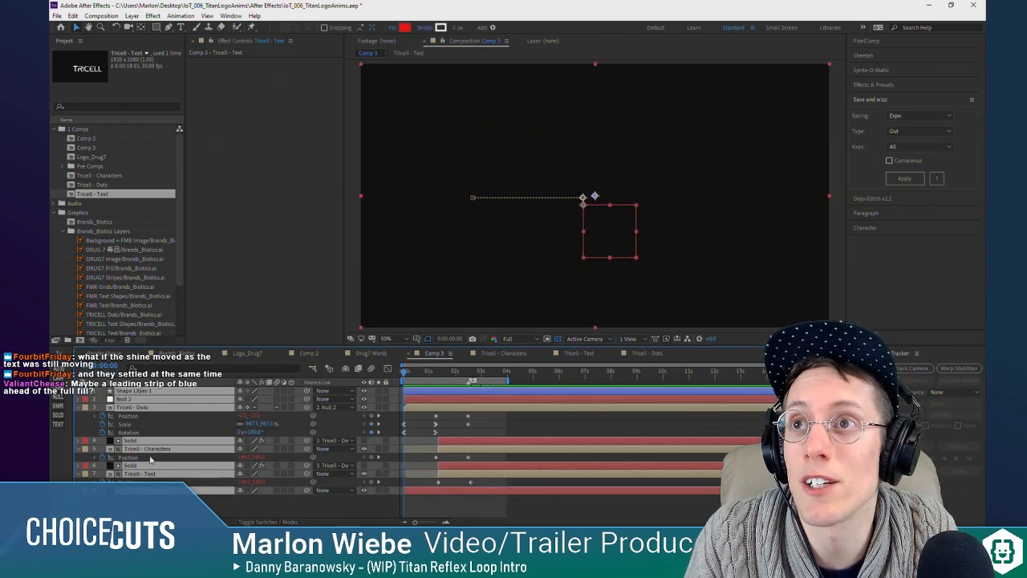
{"action": "left_click", "coordinate": [196, 486]}
{"action": "left_click", "coordinate": [144, 392]}
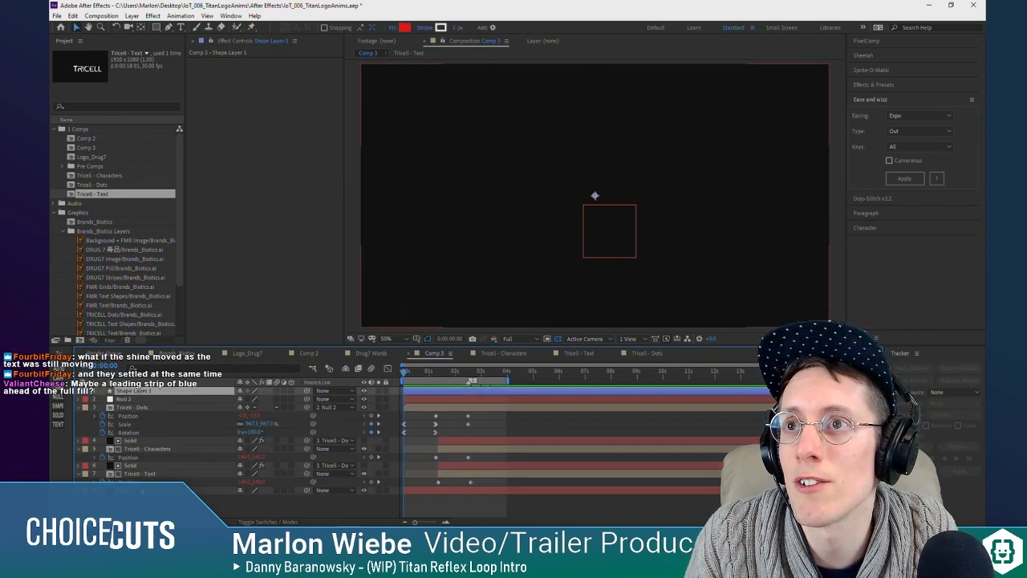
{"action": "left_click", "coordinate": [143, 491], "text": "shift"}
{"action": "left_click", "coordinate": [78, 407]}
{"action": "left_click", "coordinate": [138, 472]}
{"action": "left_click", "coordinate": [144, 408]}
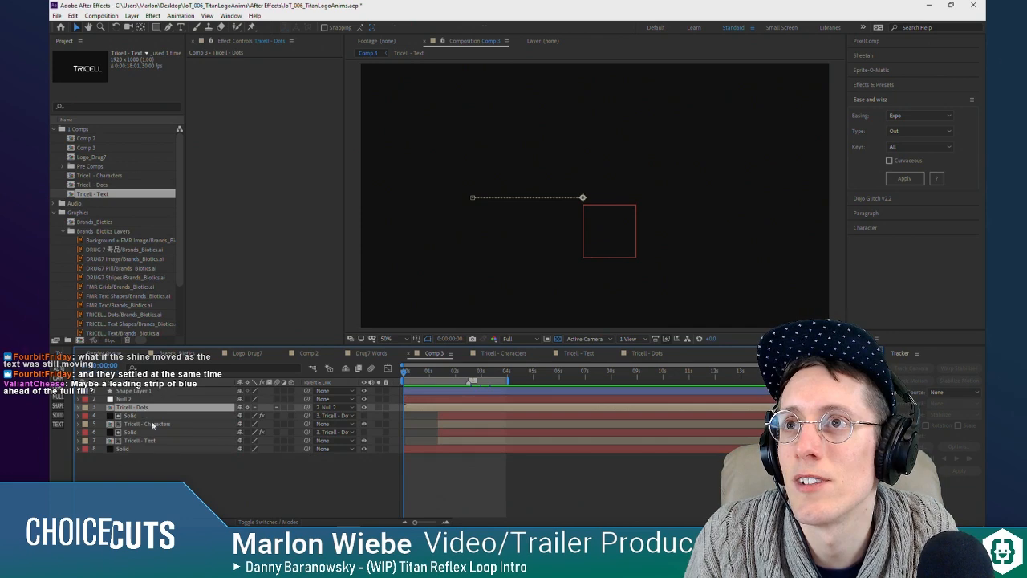
Step: Inspect the Position properties of Null 2 and the Tricell - Dots through Tricell - Text layers, then collapse the layers
{"action": "left_click", "coordinate": [135, 448]}
{"action": "left_click", "coordinate": [134, 407]}
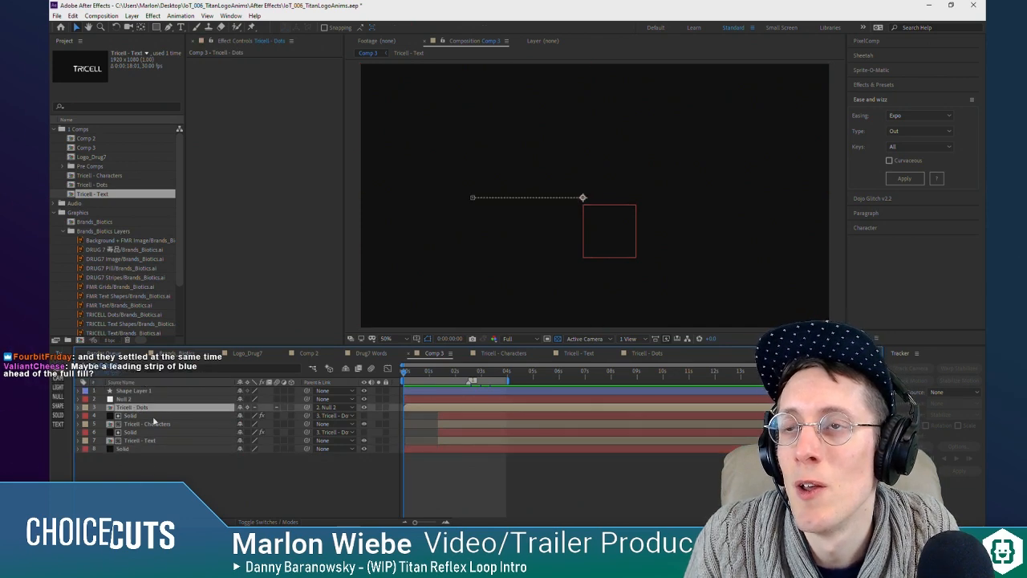
{"action": "left_click", "coordinate": [153, 438], "text": "shift"}
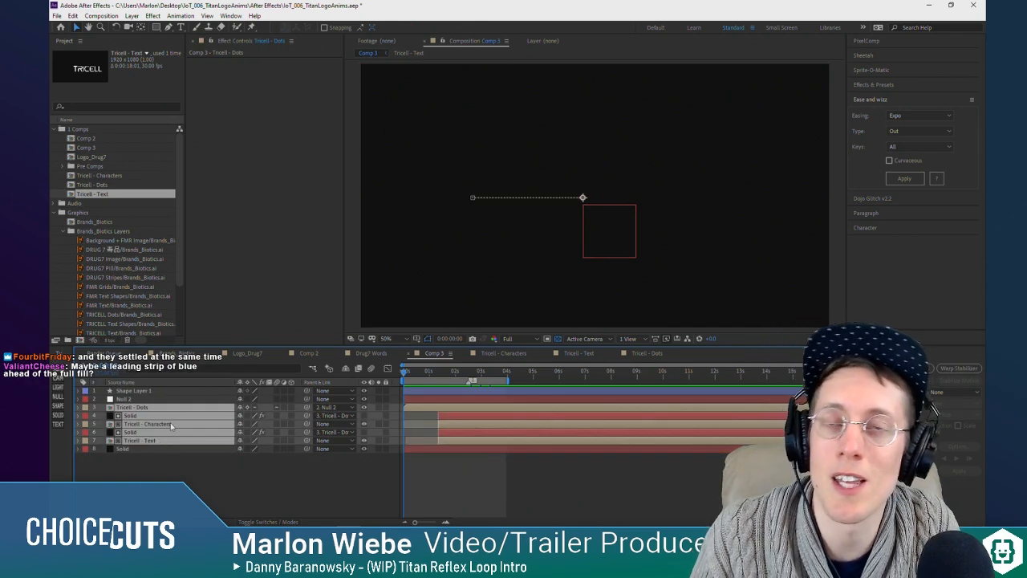
{"action": "key", "text": "p"}
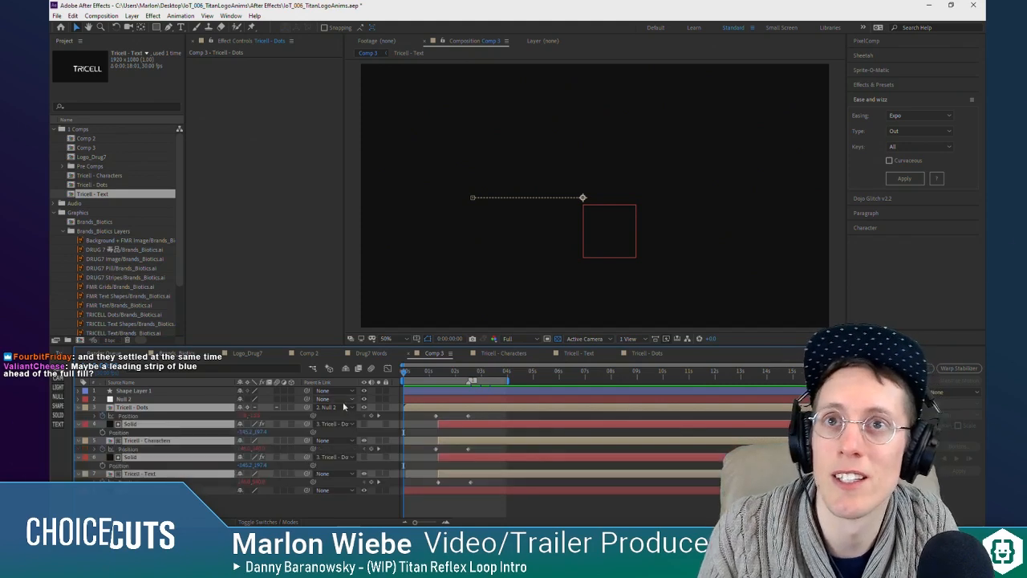
{"action": "left_click", "coordinate": [121, 399]}
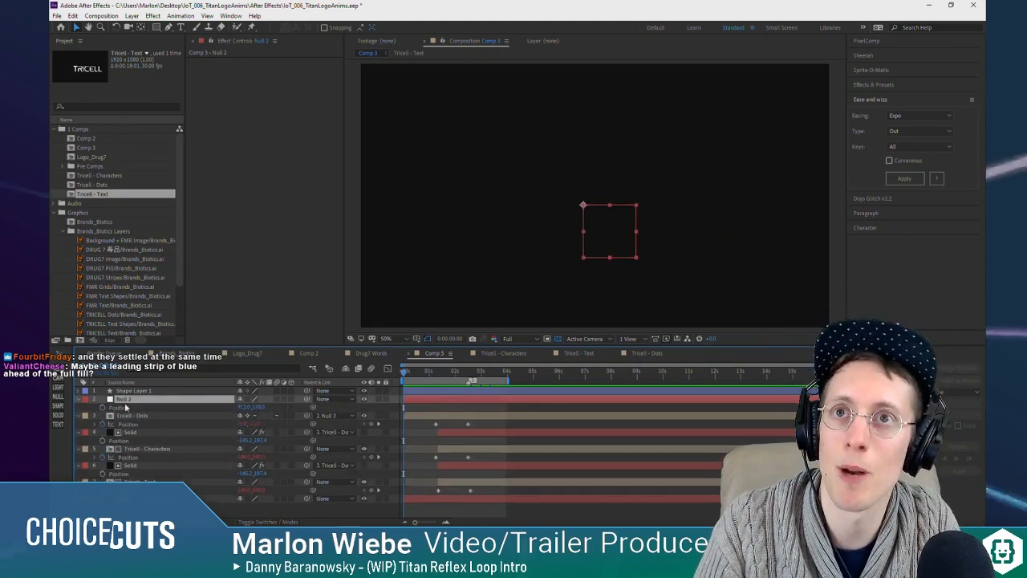
{"action": "key", "text": "p"}
{"action": "left_click", "coordinate": [127, 416]}
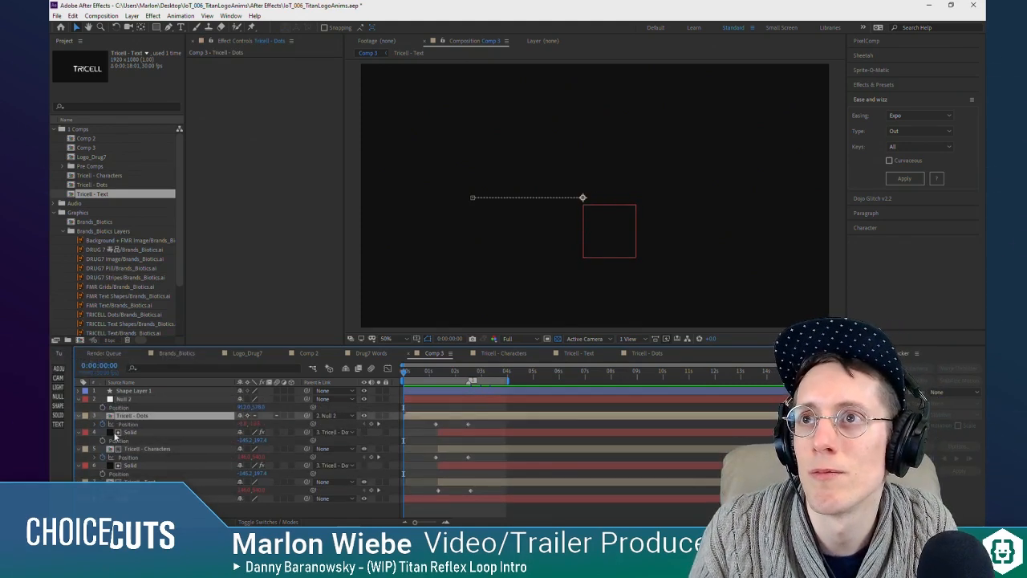
{"action": "left_click", "coordinate": [128, 400]}
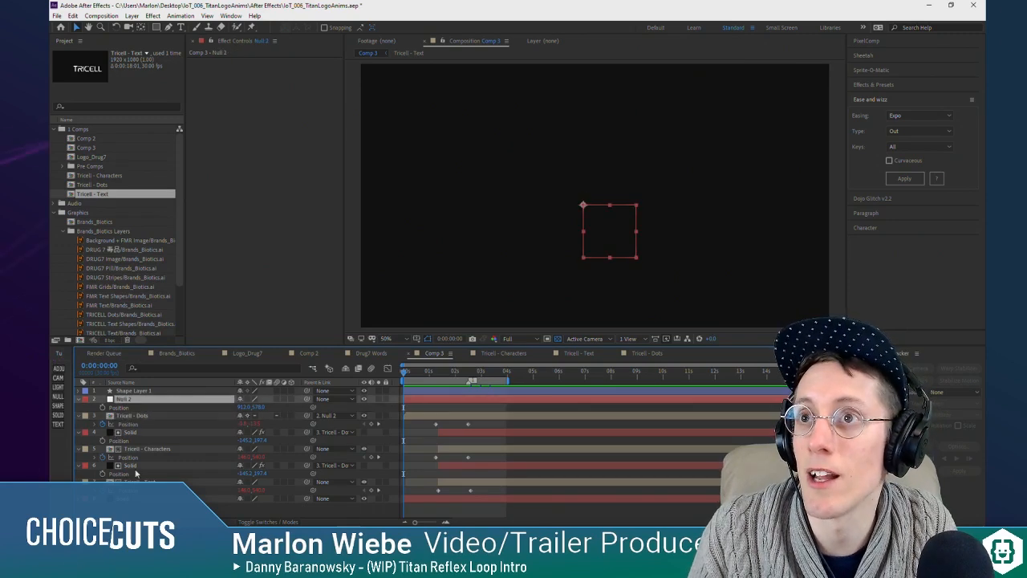
{"action": "left_click", "coordinate": [137, 483], "text": "shift"}
{"action": "left_click", "coordinate": [80, 401]}
{"action": "left_click", "coordinate": [137, 466]}
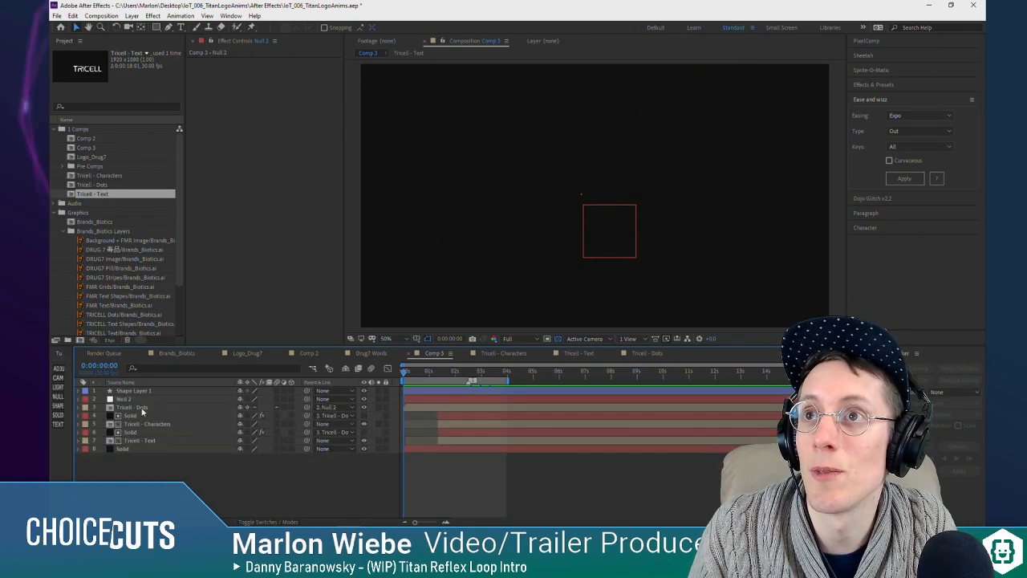
Step: Reveal the keyframes of the Null 2 through Tricell - Text layers and move the current time to 0:00:01:10
{"action": "left_click", "coordinate": [143, 400]}
{"action": "left_click", "coordinate": [148, 441], "text": "shift"}
{"action": "key", "text": "u"}
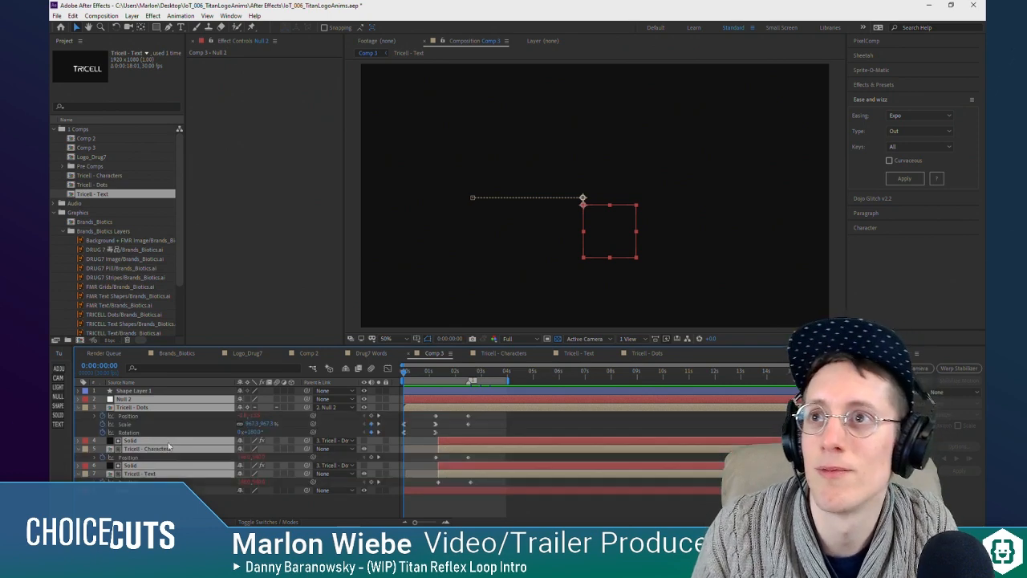
{"action": "left_click", "coordinate": [503, 423]}
{"action": "left_click_drag", "start_coordinate": [406, 374], "coordinate": [442, 406]}
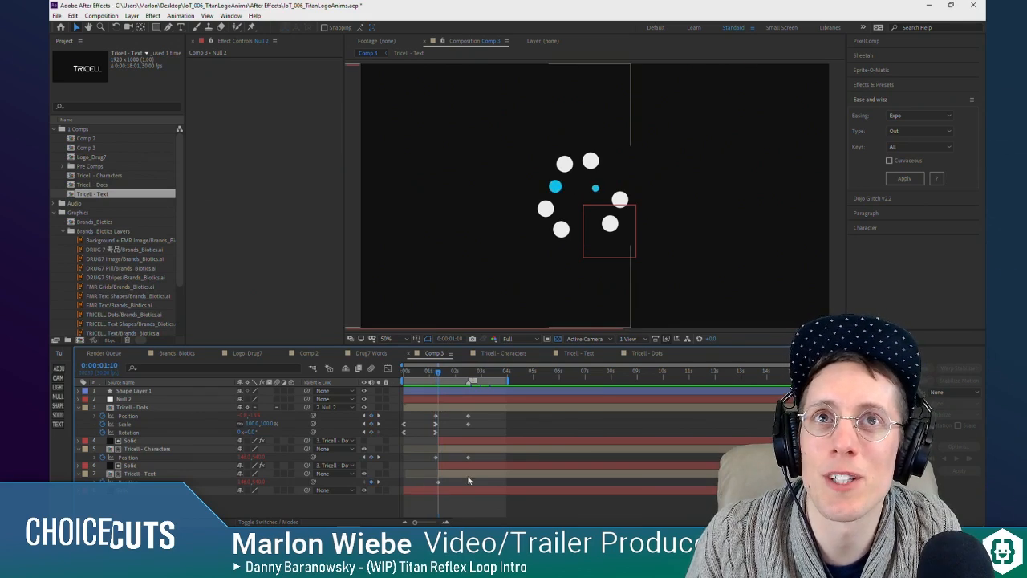
Step: In the Tricell - Text composition, shift the Solid matte earlier to start at about 0:00:01:17, then scrub Comp 3 to check it
{"action": "double_click", "coordinate": [469, 480]}
{"action": "left_click_drag", "start_coordinate": [496, 391], "coordinate": [474, 392]}
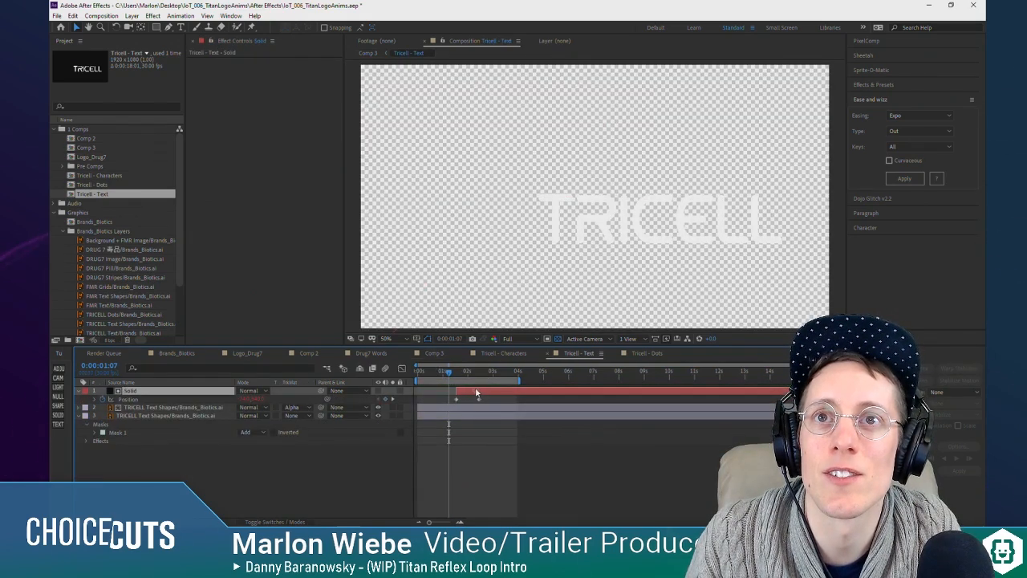
{"action": "key", "text": "Tab"}
{"action": "left_click", "coordinate": [413, 477]}
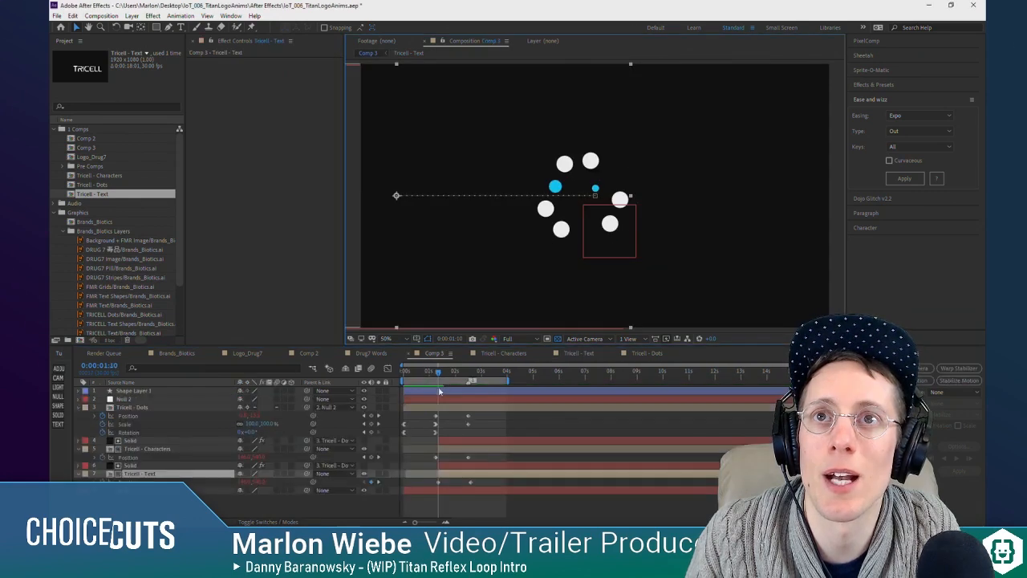
{"action": "left_click_drag", "start_coordinate": [451, 377], "coordinate": [459, 383]}
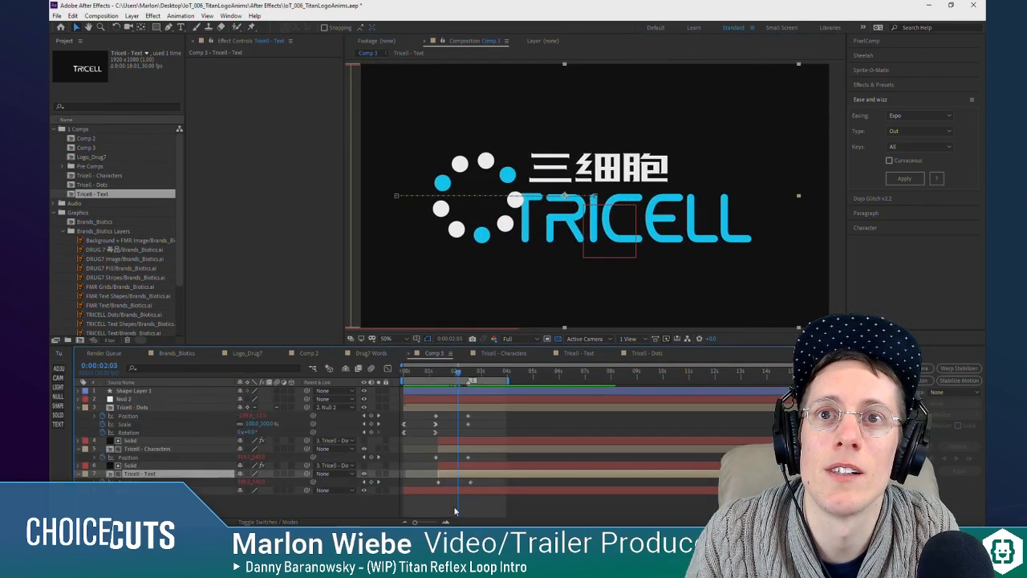
Step: Shift the Solid matte in the Tricell - Text composition slightly later, to about 0:00:01:24, and return to Comp 3
{"action": "double_click", "coordinate": [455, 475]}
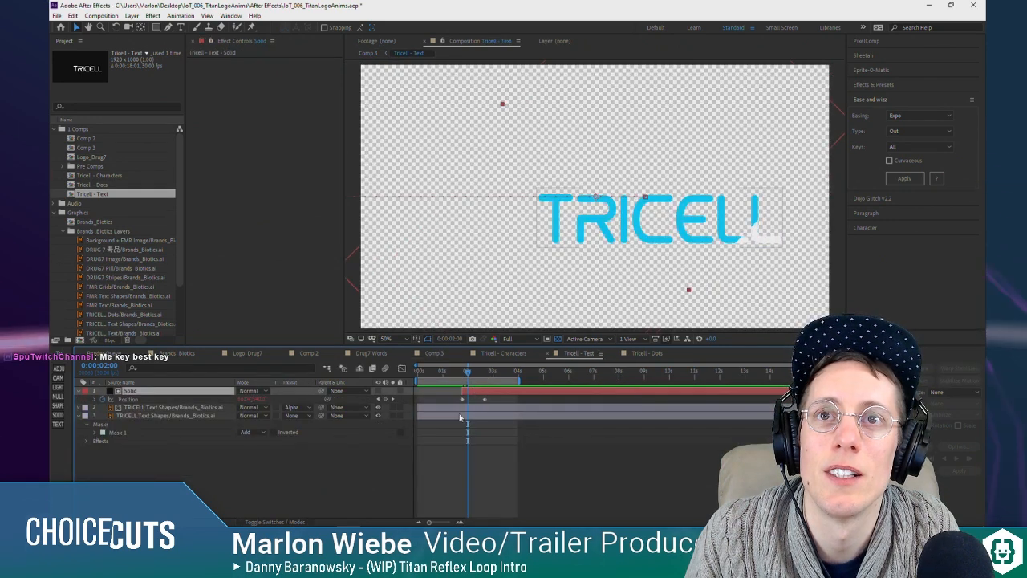
{"action": "key", "text": "Tab"}
{"action": "left_click", "coordinate": [420, 463]}
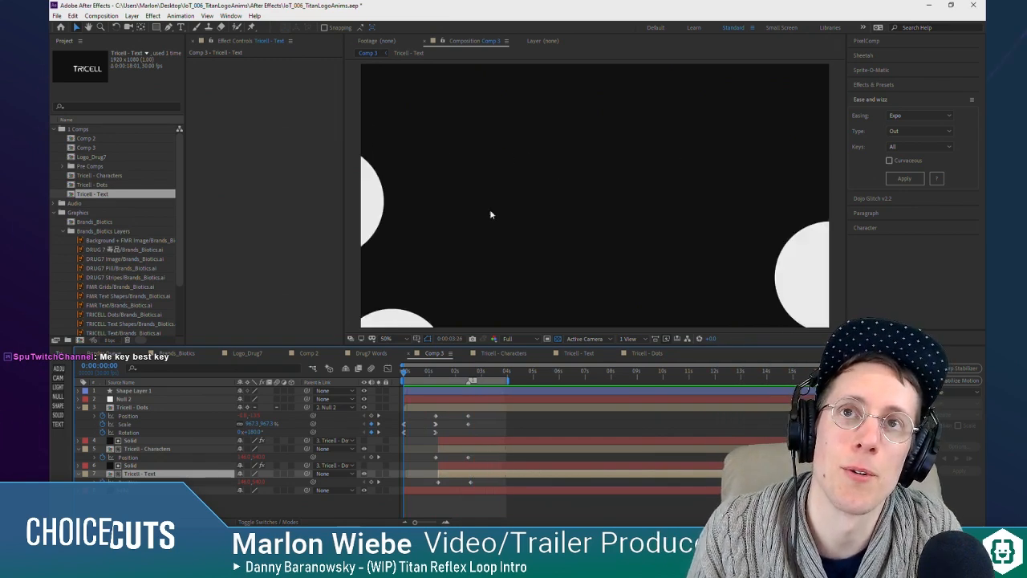
Step: Play and scrub Comp 3 to check the cyan wipe's timing against the moving TRICELL text
{"action": "key", "text": "space"}
{"action": "left_click", "coordinate": [448, 374]}
{"action": "left_click_drag", "start_coordinate": [452, 381], "coordinate": [472, 383]}
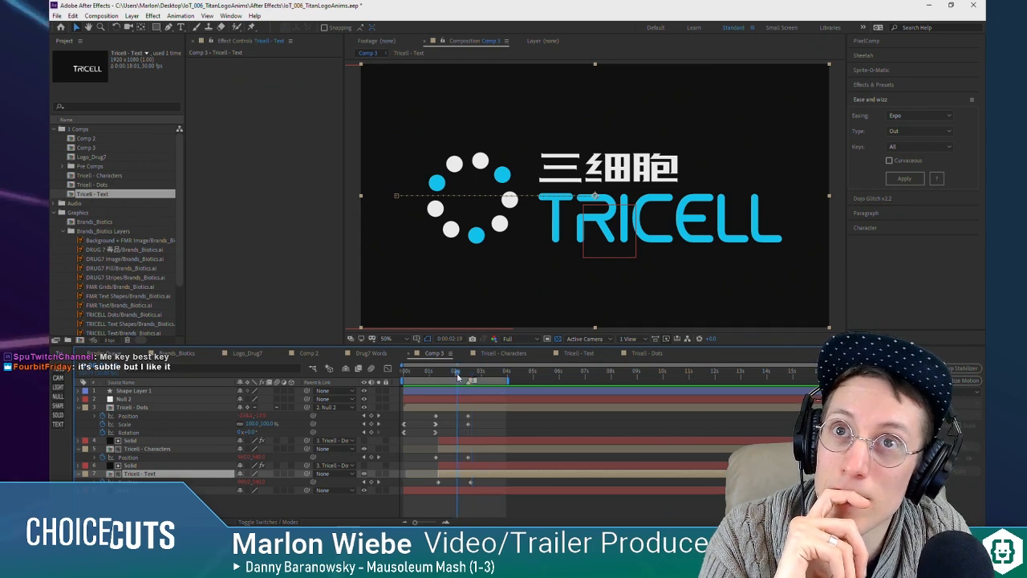
{"action": "left_click_drag", "start_coordinate": [458, 378], "coordinate": [440, 377]}
{"action": "key", "text": "space"}
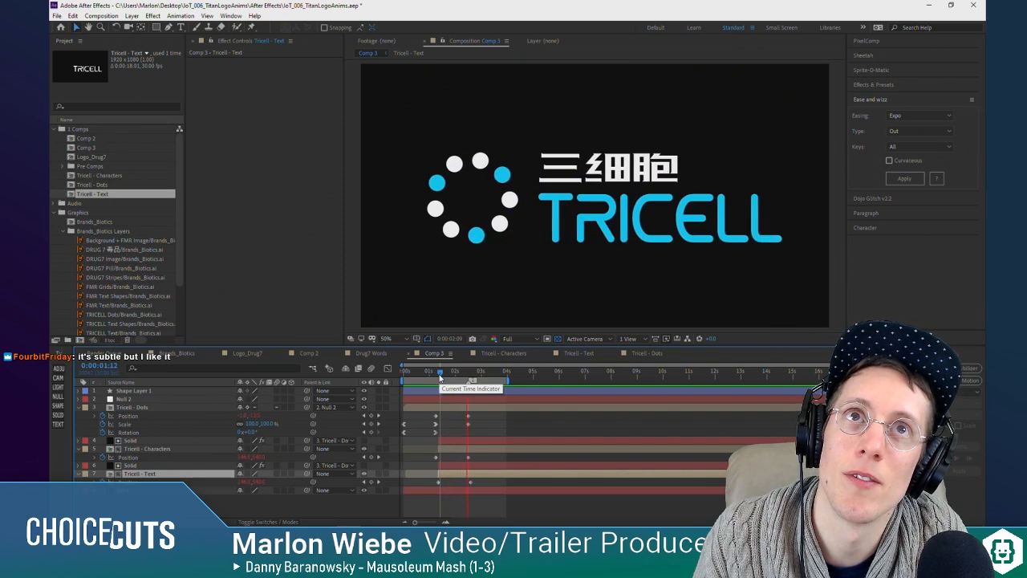
{"action": "key", "text": "space"}
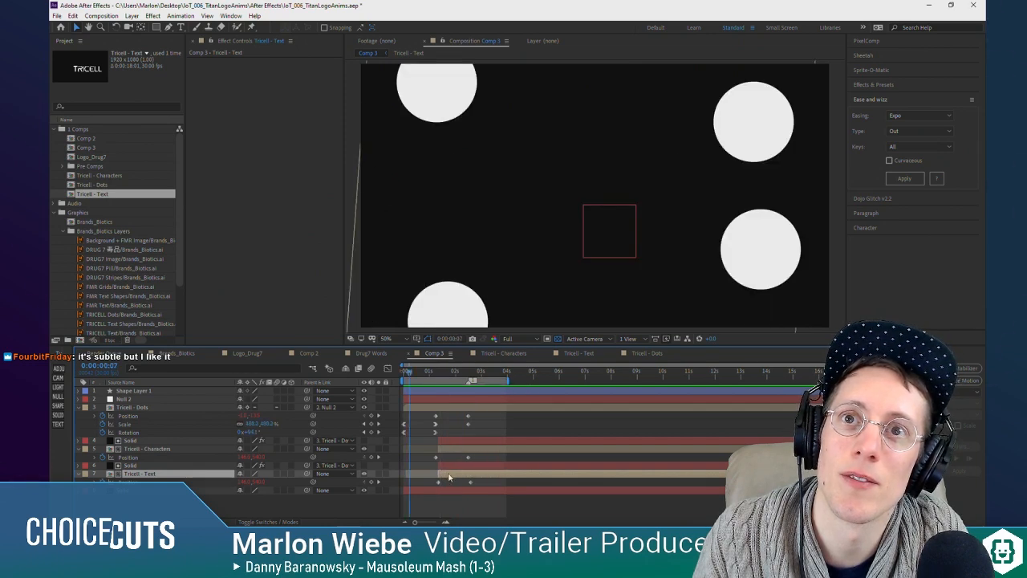
Step: In the Tricell - Text composition, nudge the Solid matte later to start at about 0:00:01:28, then return to Comp 3
{"action": "double_click", "coordinate": [449, 475]}
{"action": "left_click", "coordinate": [479, 393]}
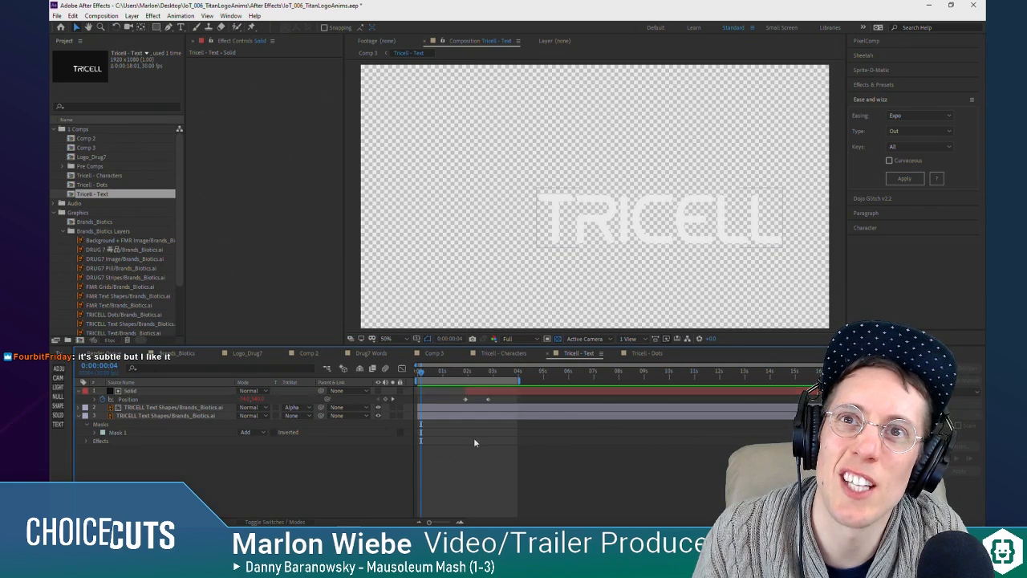
{"action": "key", "text": "Tab"}
{"action": "left_click", "coordinate": [419, 441]}
Step: Play Comp 3 to check the retimed cyan wipe and save the project
{"action": "key", "text": "space"}
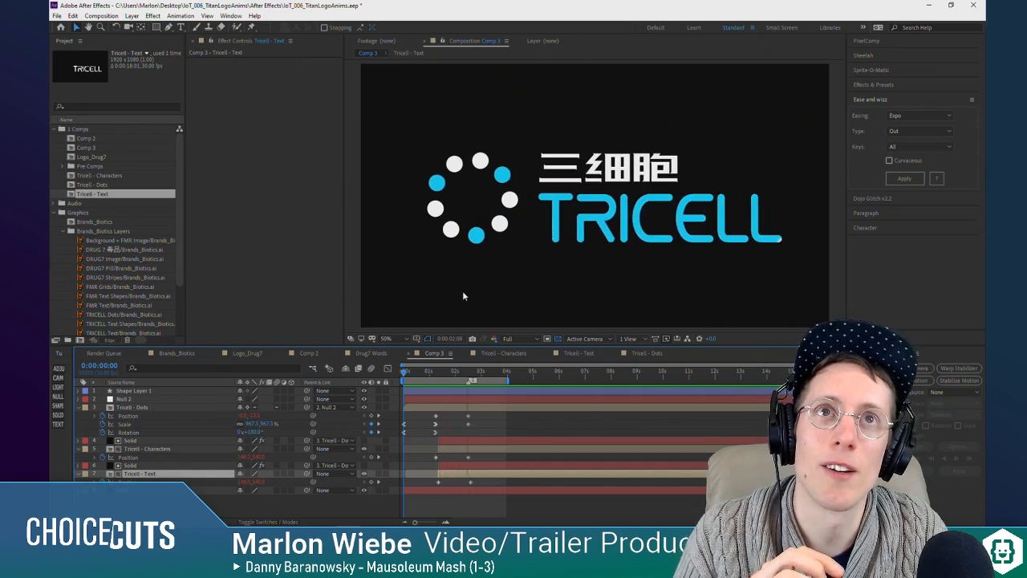
{"action": "key", "text": "space"}
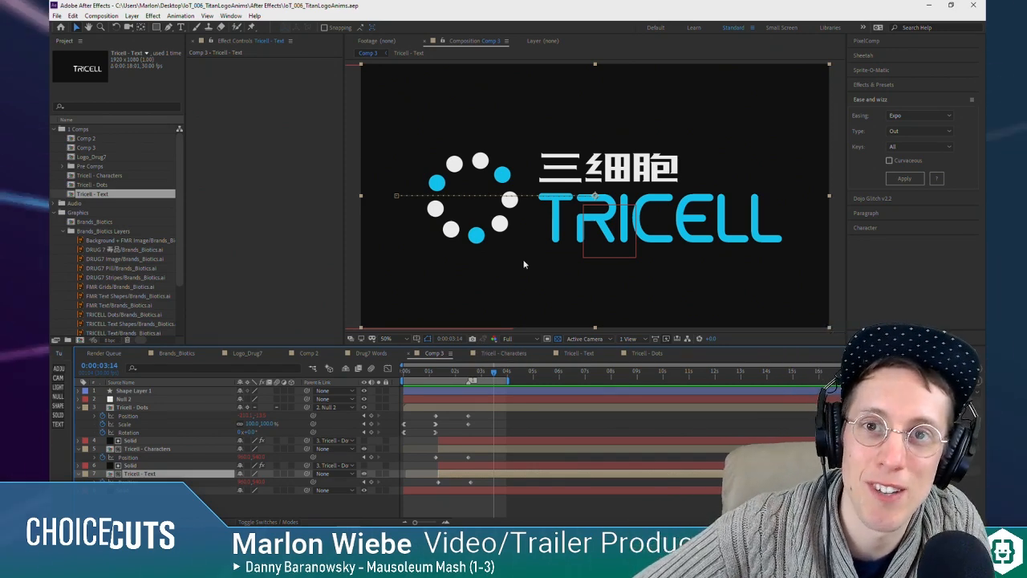
{"action": "left_click", "coordinate": [258, 130]}
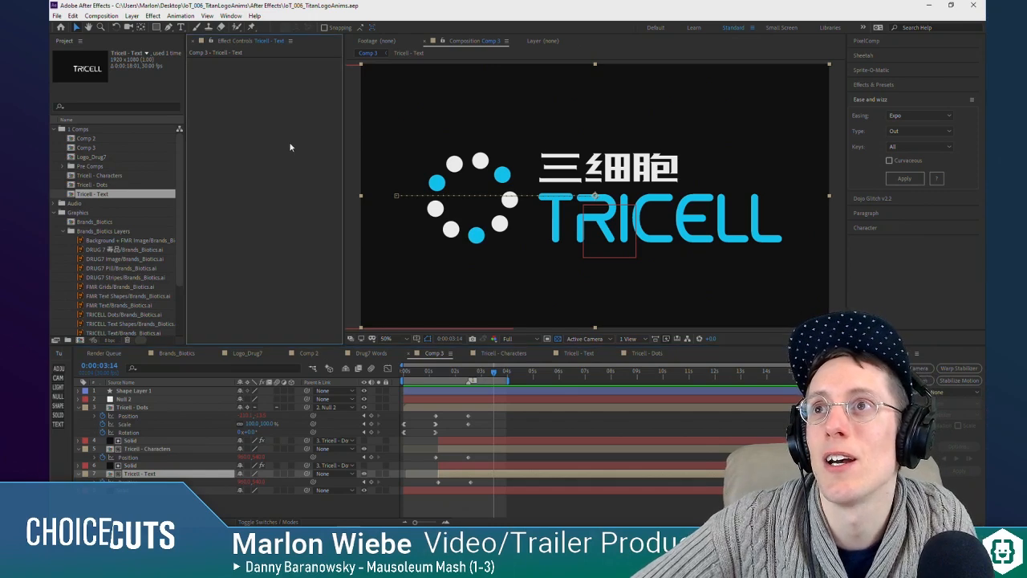
Step: Switch to Illustrator and compare the logos in Brands_SpaceTravel.ai and Brands_Drugs.ai, examining the Chomp Noodles logo
{"action": "left_click", "coordinate": [468, 517]}
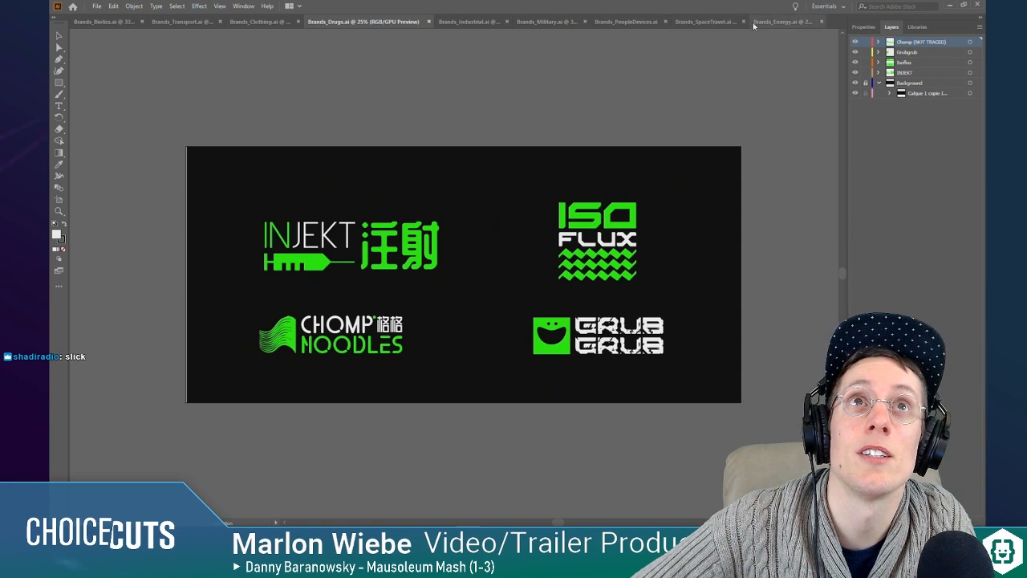
{"action": "left_click", "coordinate": [717, 24]}
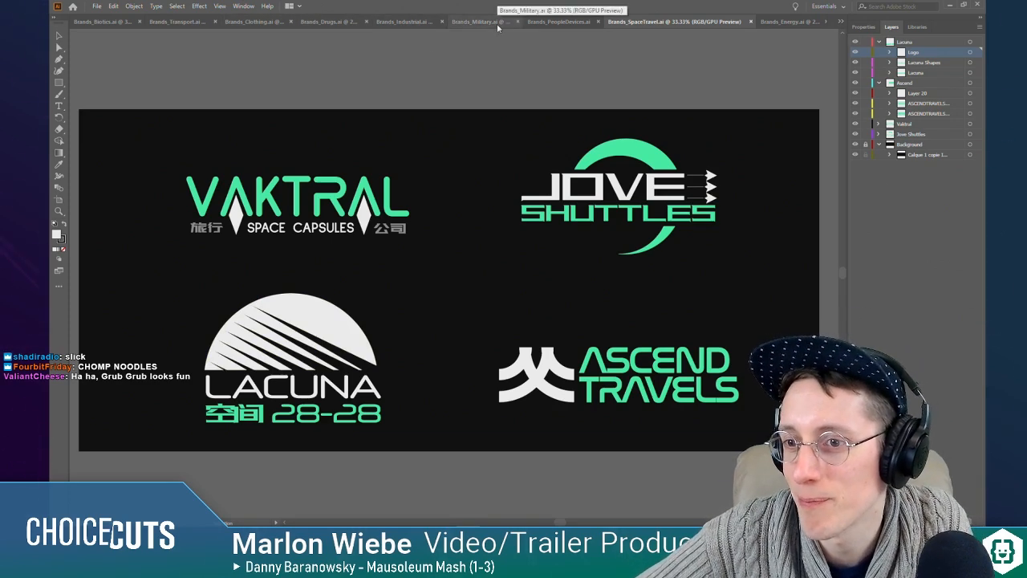
{"action": "left_click", "coordinate": [327, 22]}
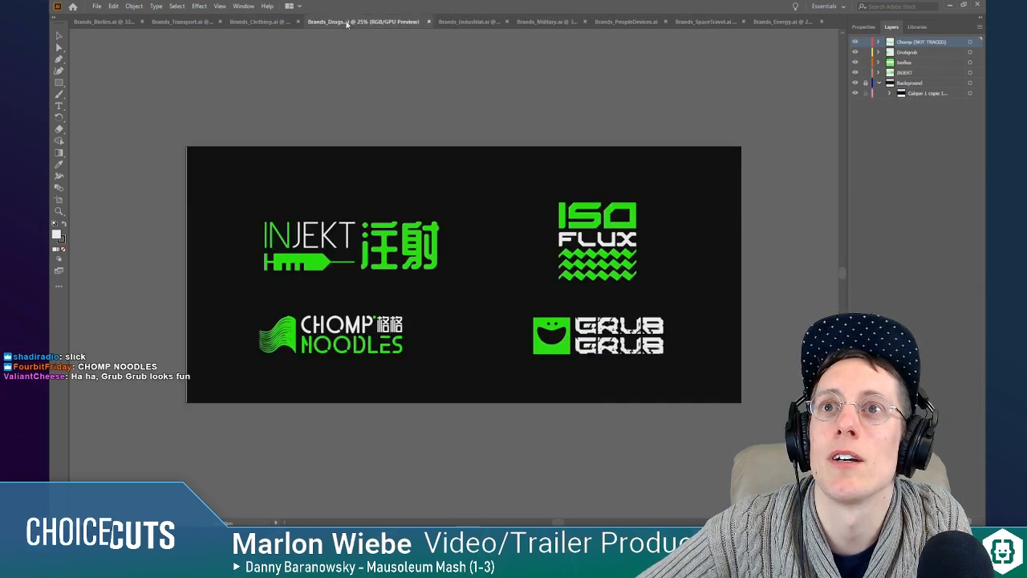
{"action": "left_click", "coordinate": [270, 337]}
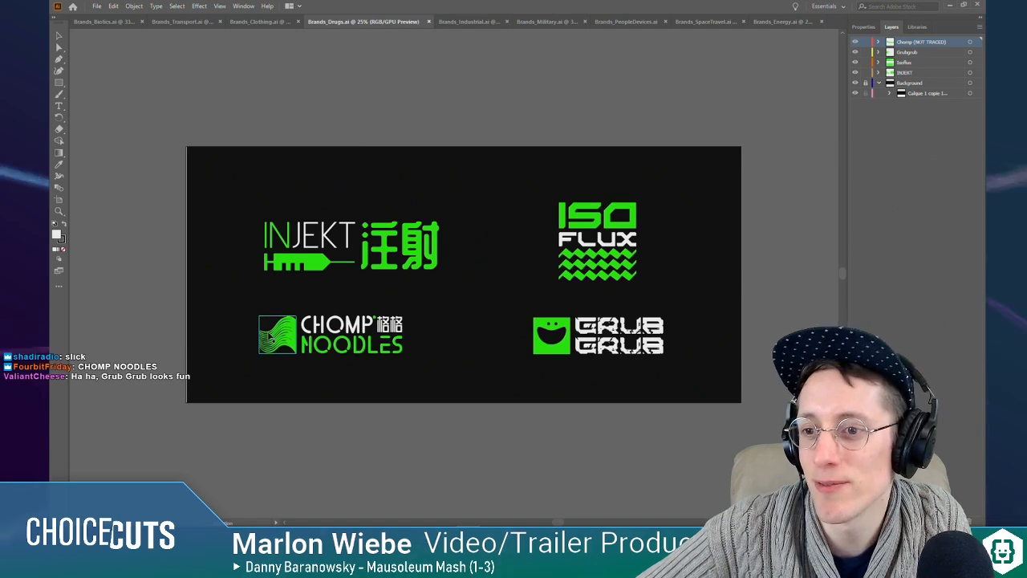
{"action": "left_click", "coordinate": [305, 316]}
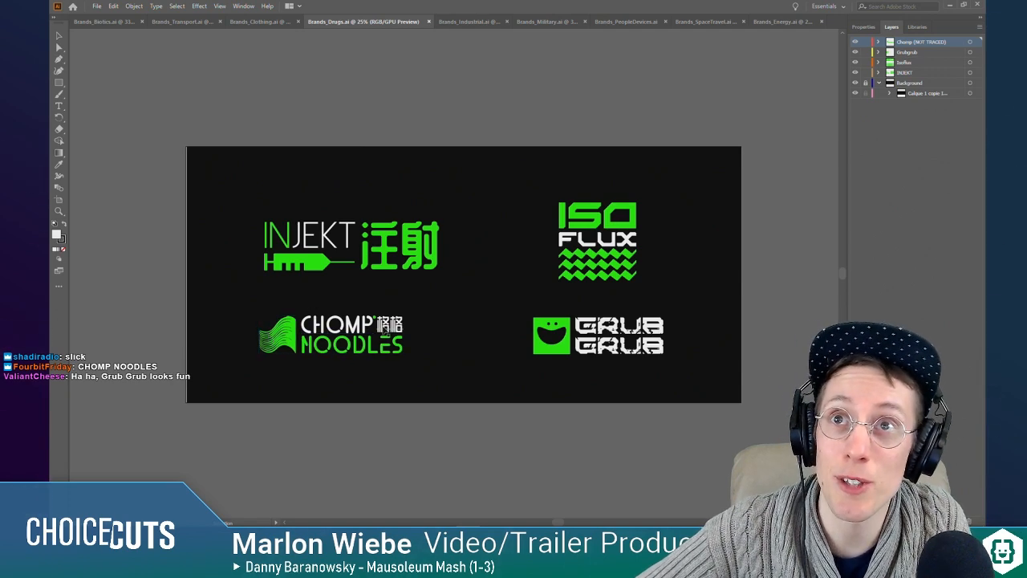
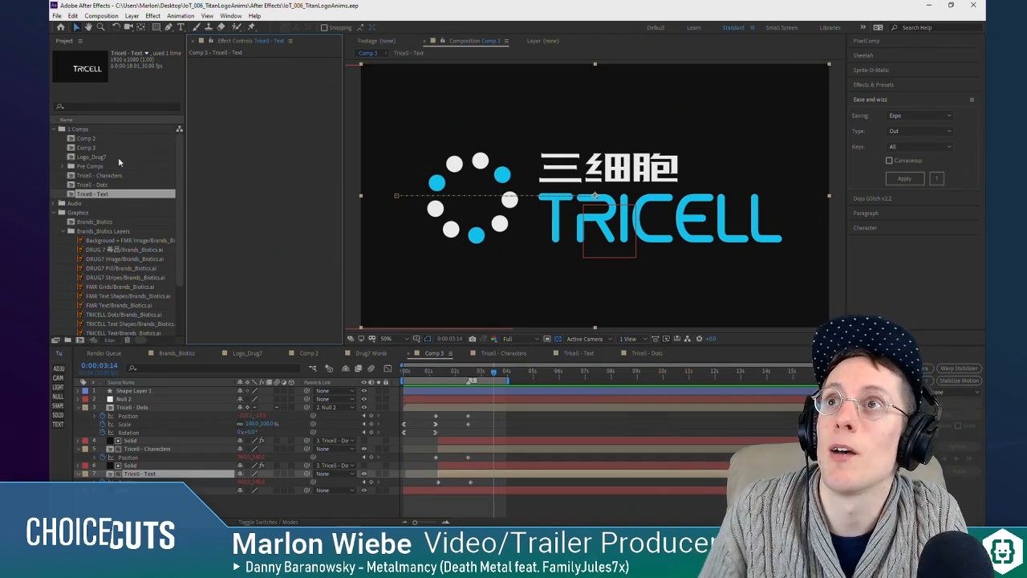
Step: Rename the Comp 3 composition as Tricell
{"action": "left_click", "coordinate": [92, 175]}
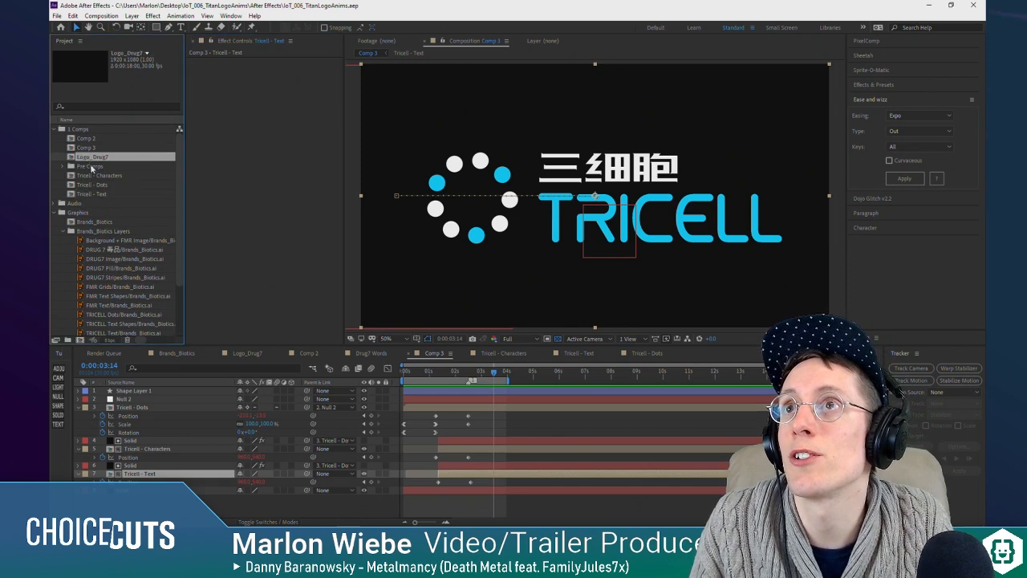
{"action": "left_click", "coordinate": [99, 195], "text": "shift"}
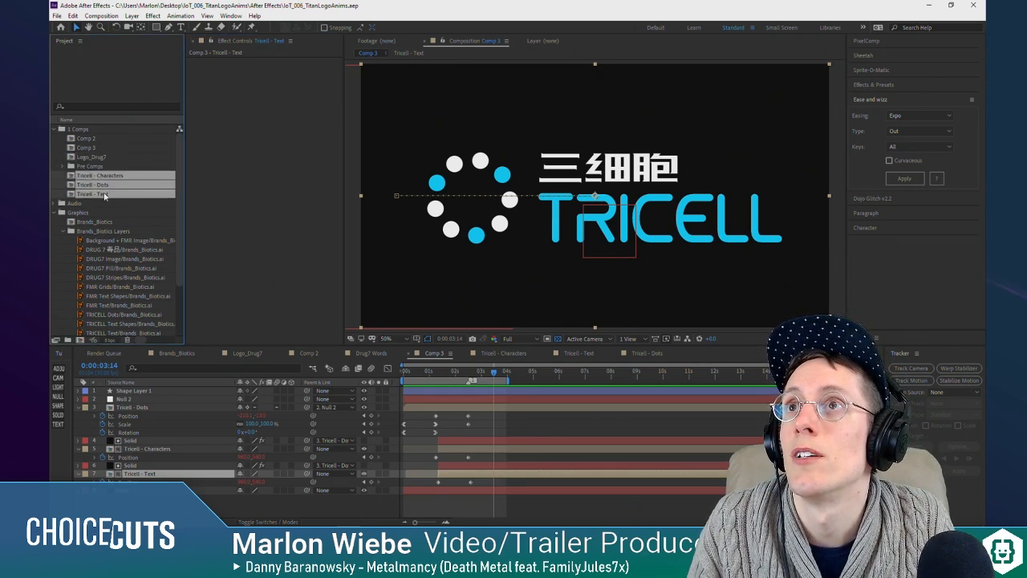
{"action": "left_click", "coordinate": [87, 149]}
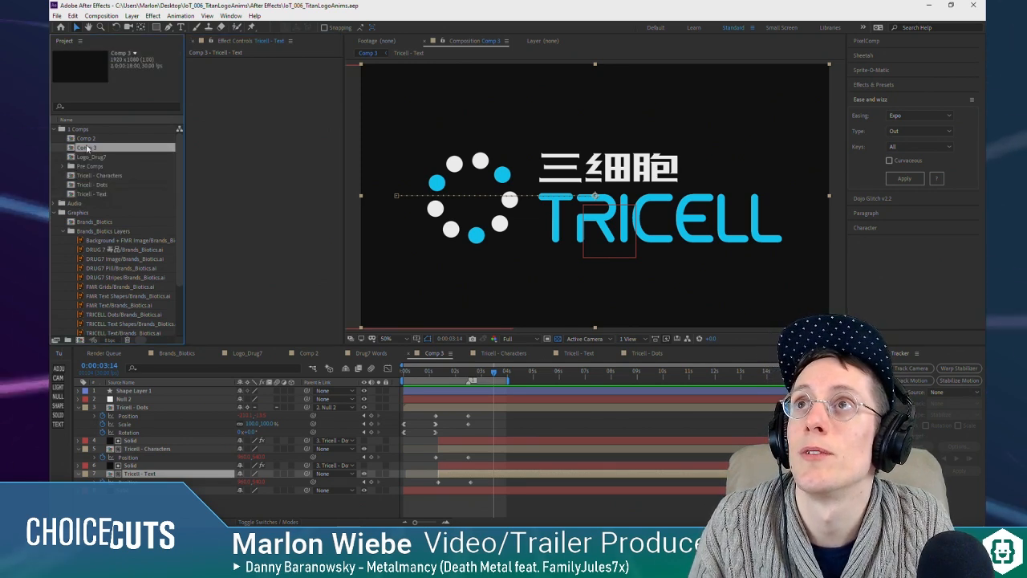
{"action": "left_click", "coordinate": [102, 177]}
{"action": "left_click", "coordinate": [101, 193], "text": "shift"}
{"action": "left_click", "coordinate": [89, 149]}
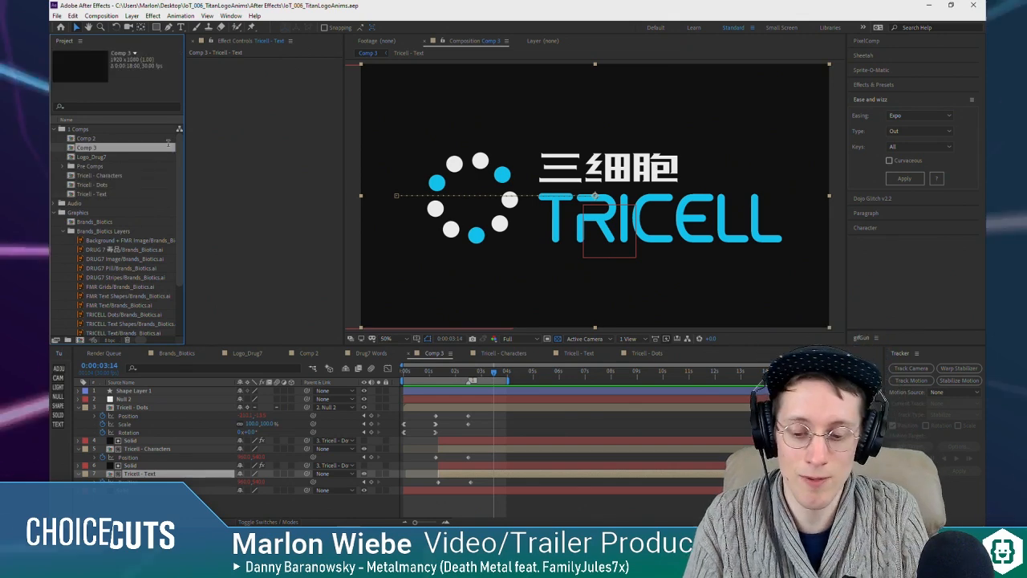
{"action": "key", "text": "Return"}
{"action": "type", "text": "Tric"}
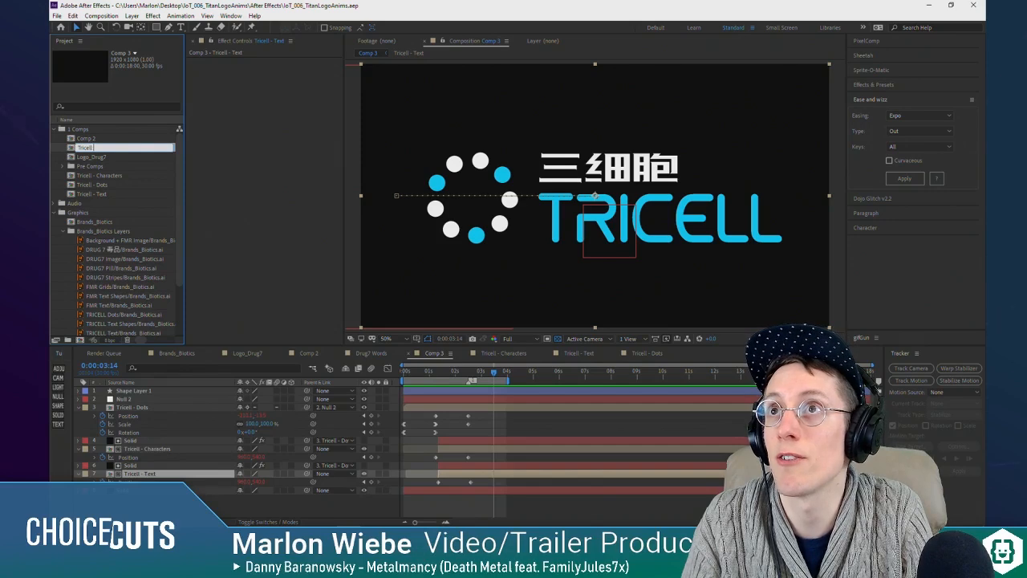
{"action": "type", "text": "ell"}
{"action": "key", "text": "Return"}
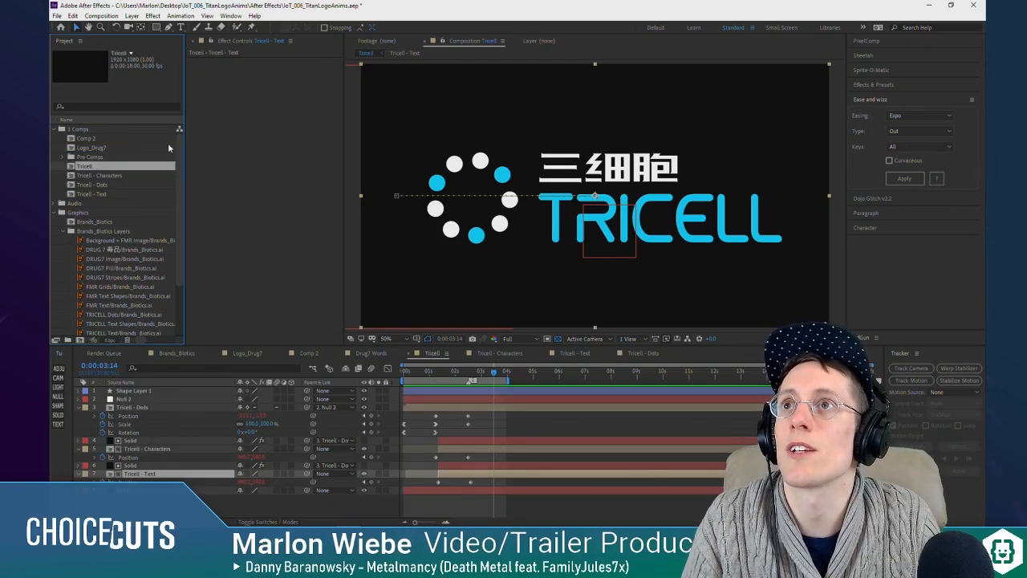
{"action": "left_click", "coordinate": [84, 141]}
{"action": "key", "text": "Return"}
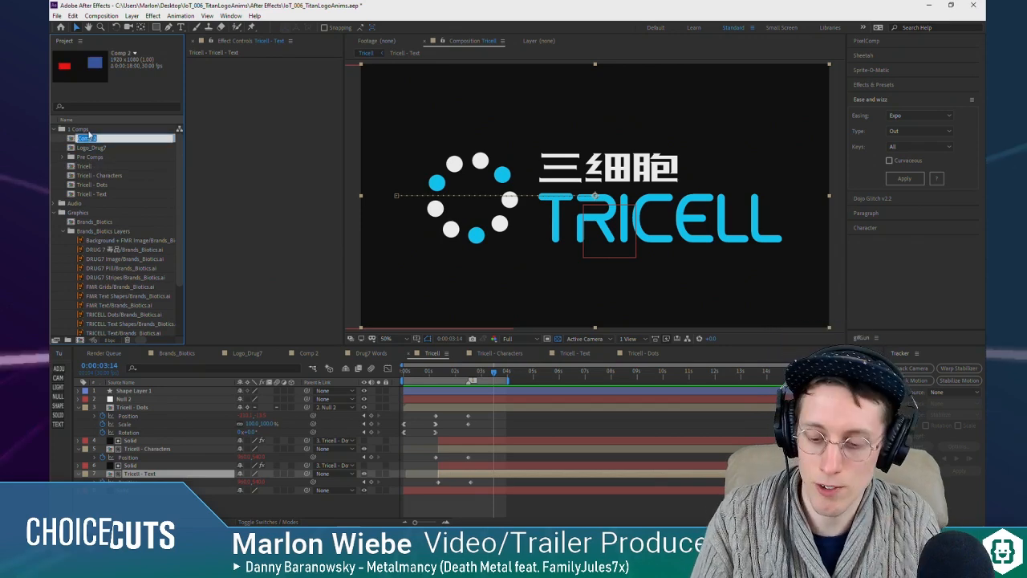
{"action": "type", "text": "Dr"}
{"action": "key", "text": "BackSpace"}
{"action": "key", "text": "BackSpace"}
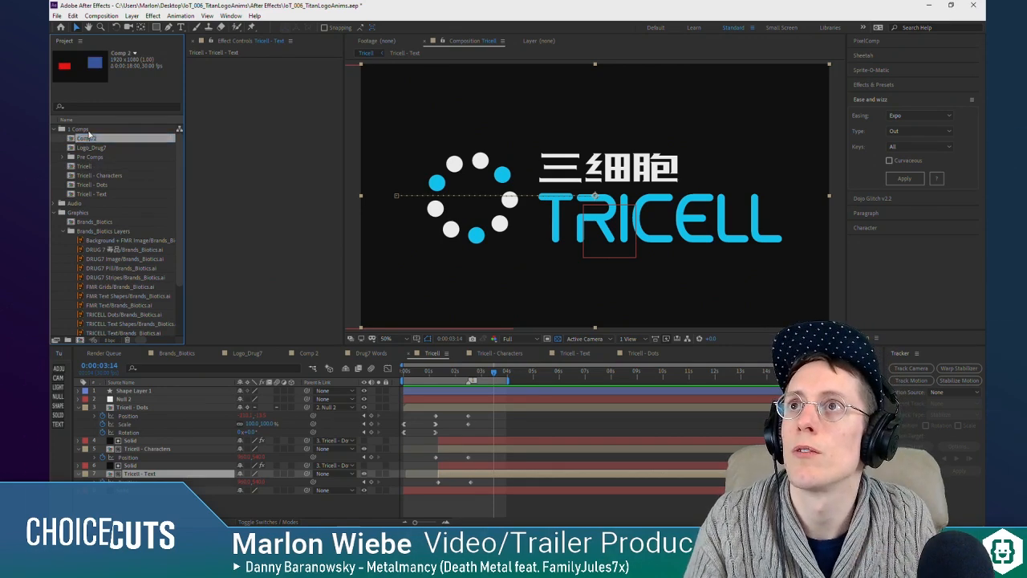
Step: Rename the main Tricell composition as Logo_Tricell
{"action": "left_click", "coordinate": [83, 166]}
{"action": "key", "text": "Return"}
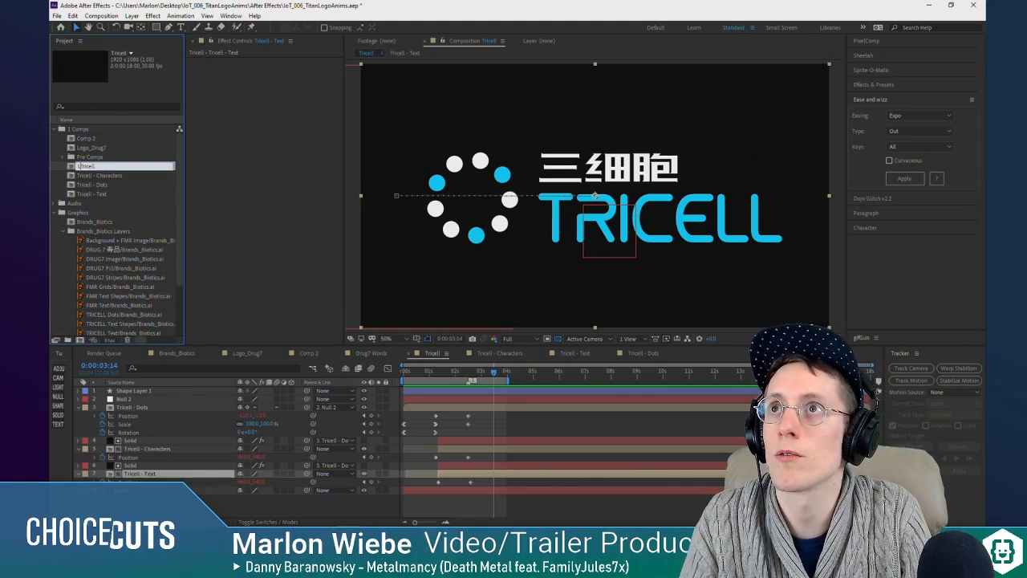
{"action": "type", "text": "Logo_Tricell"}
{"action": "key", "text": "Return"}
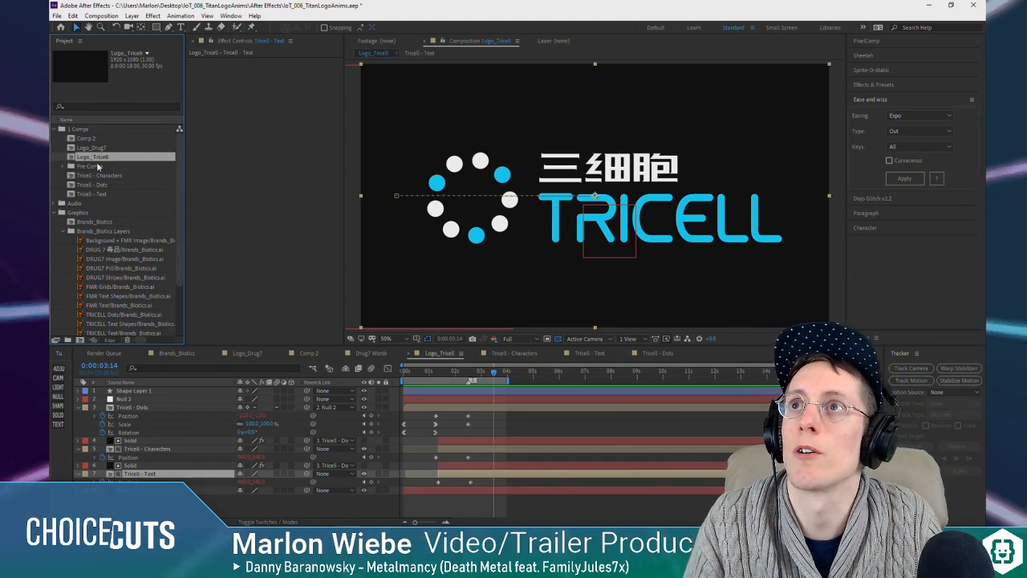
Step: Move the Tricell - Characters, Tricell - Dots and Tricell - Text compositions into the Pre Comps folder
{"action": "left_click", "coordinate": [96, 177]}
{"action": "left_click", "coordinate": [97, 187], "text": "shift"}
{"action": "left_click", "coordinate": [98, 200], "text": "shift"}
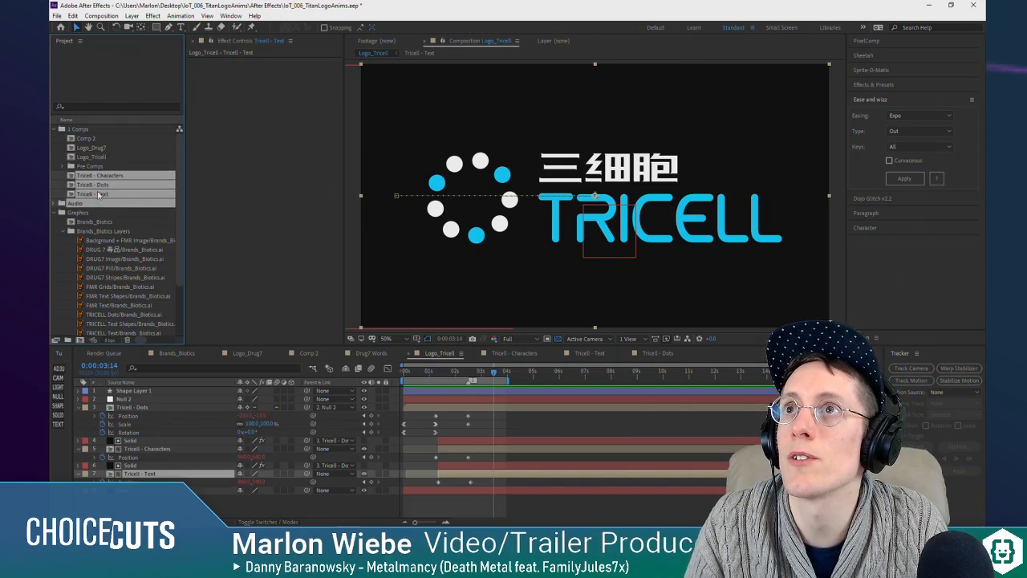
{"action": "left_click_drag", "start_coordinate": [87, 204], "coordinate": [89, 167]}
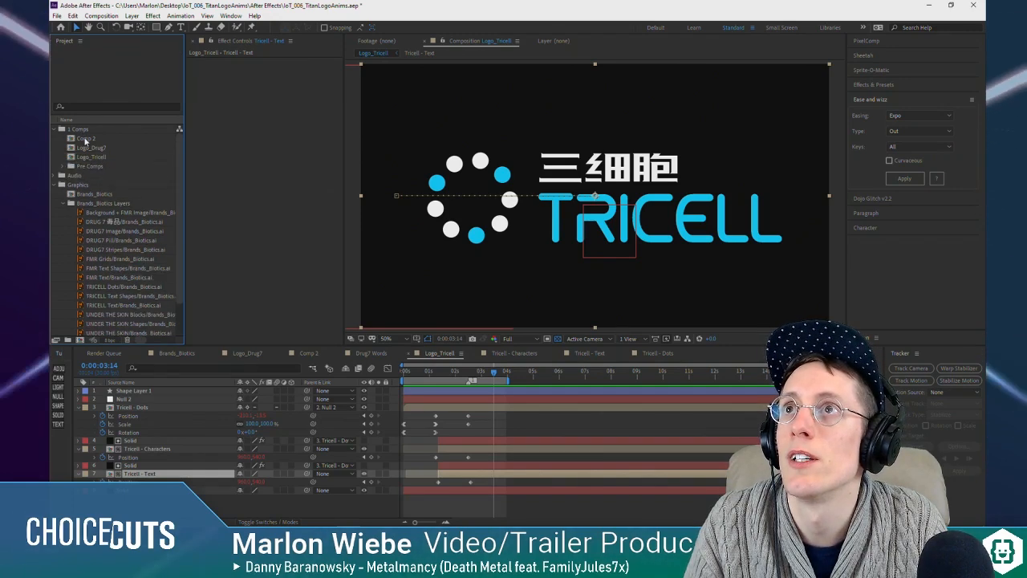
Step: Delete the Comp 2 composition from the project
{"action": "left_click", "coordinate": [89, 140]}
{"action": "key", "text": "Delete"}
{"action": "key", "text": "Return"}
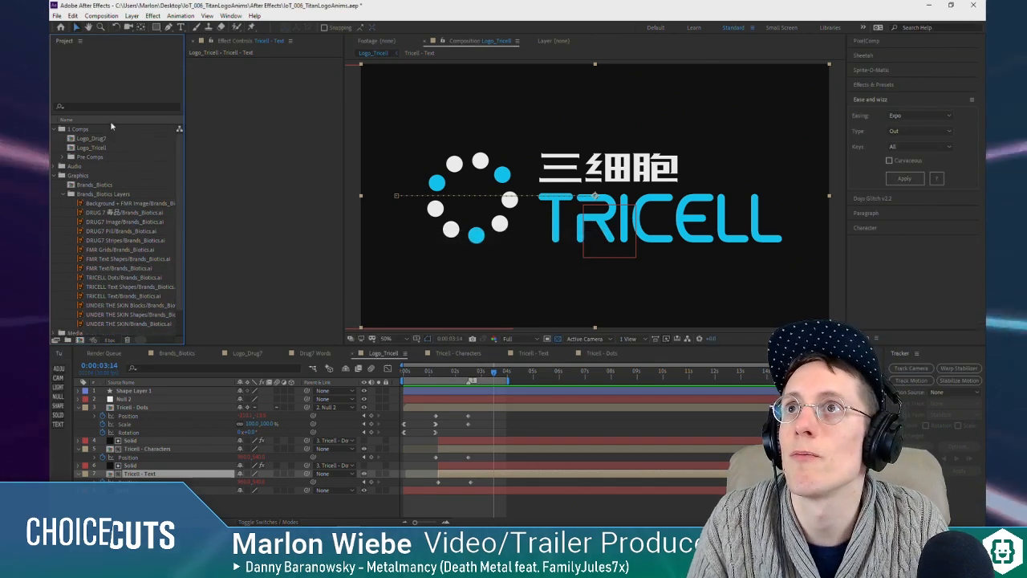
Step: Create a new composition in the 1 Comps folder at 1920 x 1080 with square pixels and 30 fps
{"action": "left_click", "coordinate": [101, 148]}
{"action": "left_click", "coordinate": [89, 131]}
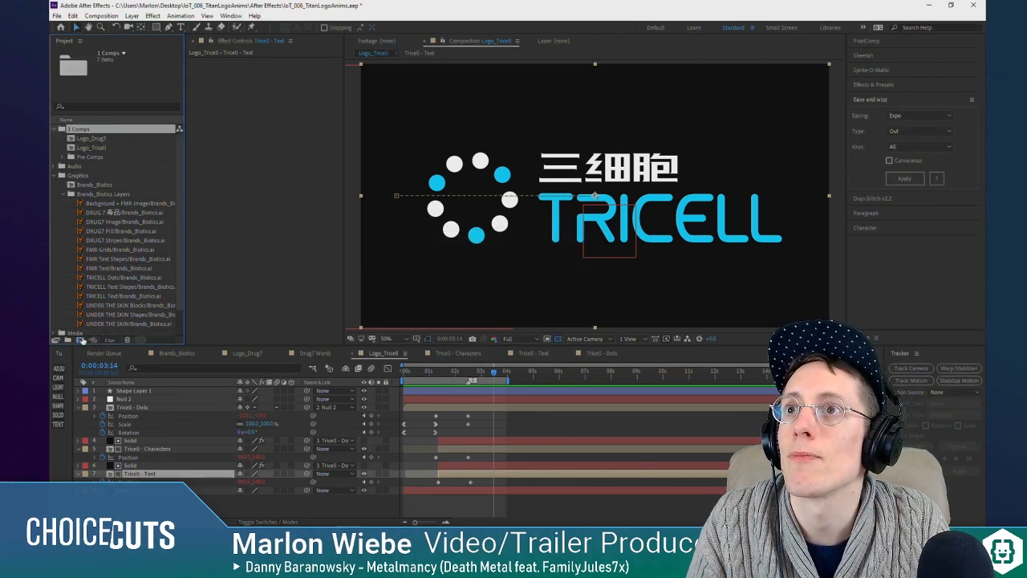
{"action": "left_click", "coordinate": [81, 340]}
{"action": "left_click", "coordinate": [237, 157]}
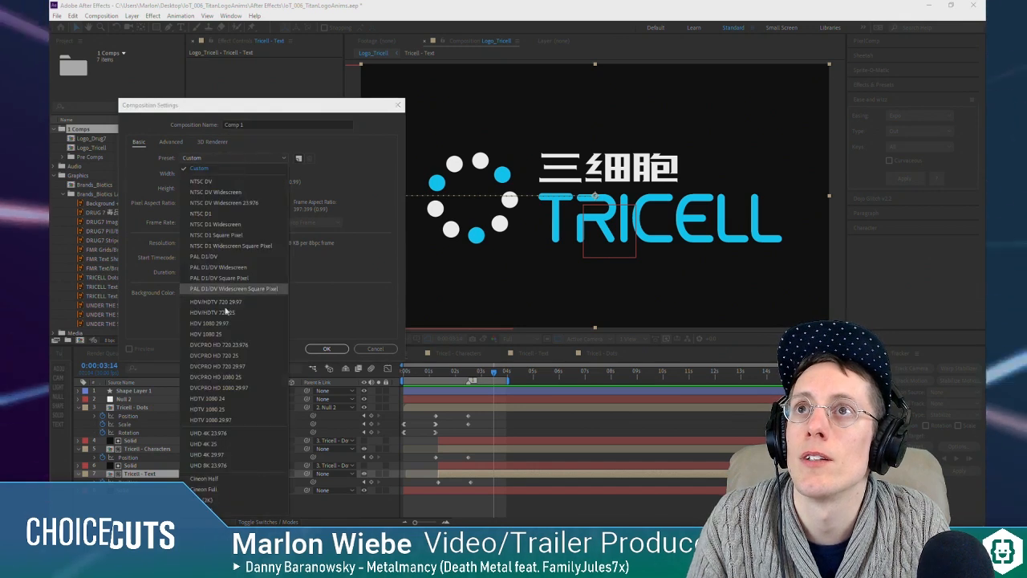
{"action": "left_click", "coordinate": [237, 323]}
{"action": "left_click", "coordinate": [216, 183]}
{"action": "type", "text": "1920"}
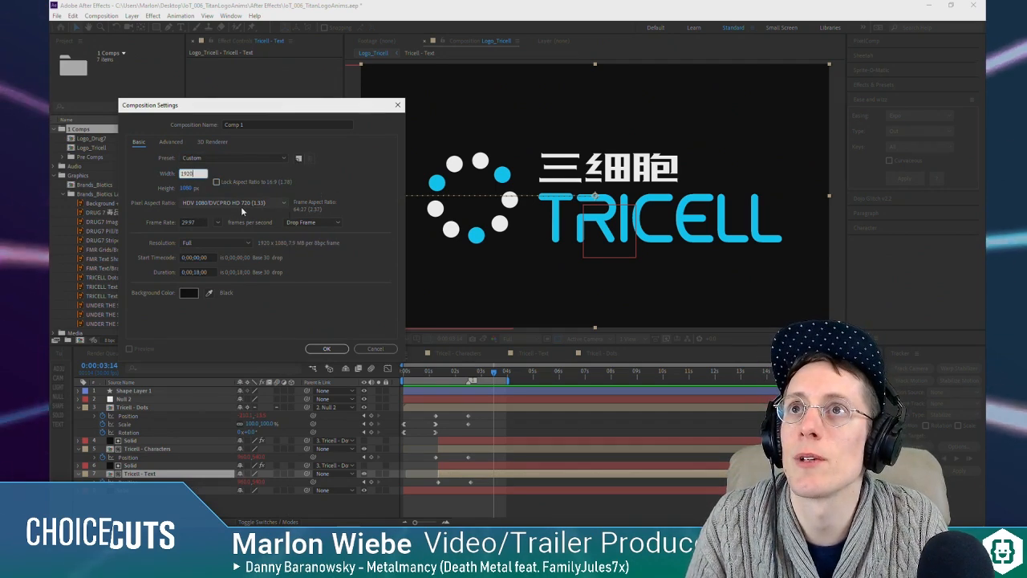
{"action": "left_click", "coordinate": [241, 206]}
{"action": "left_click", "coordinate": [240, 213]}
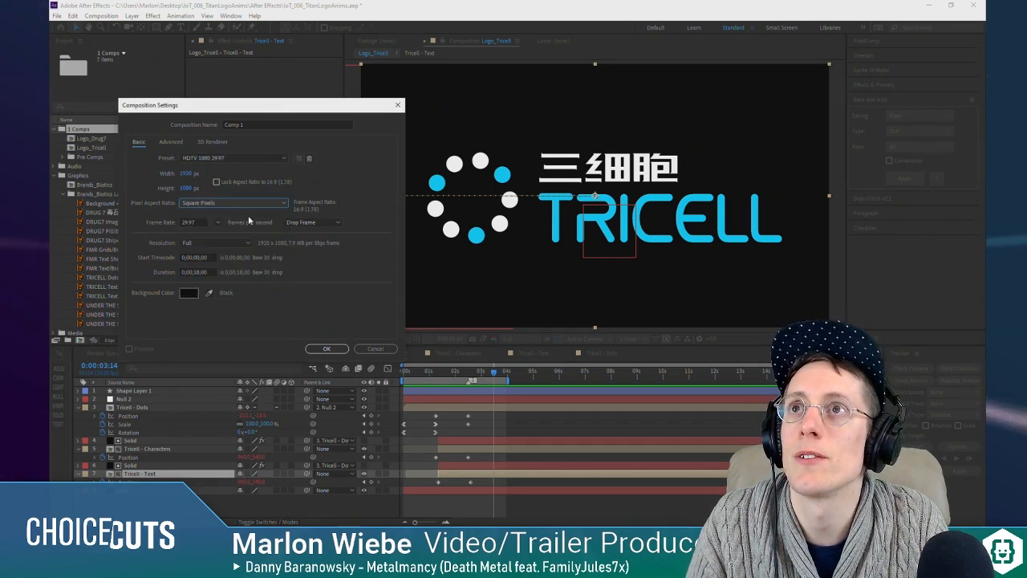
{"action": "left_click", "coordinate": [217, 223]}
{"action": "left_click", "coordinate": [227, 307]}
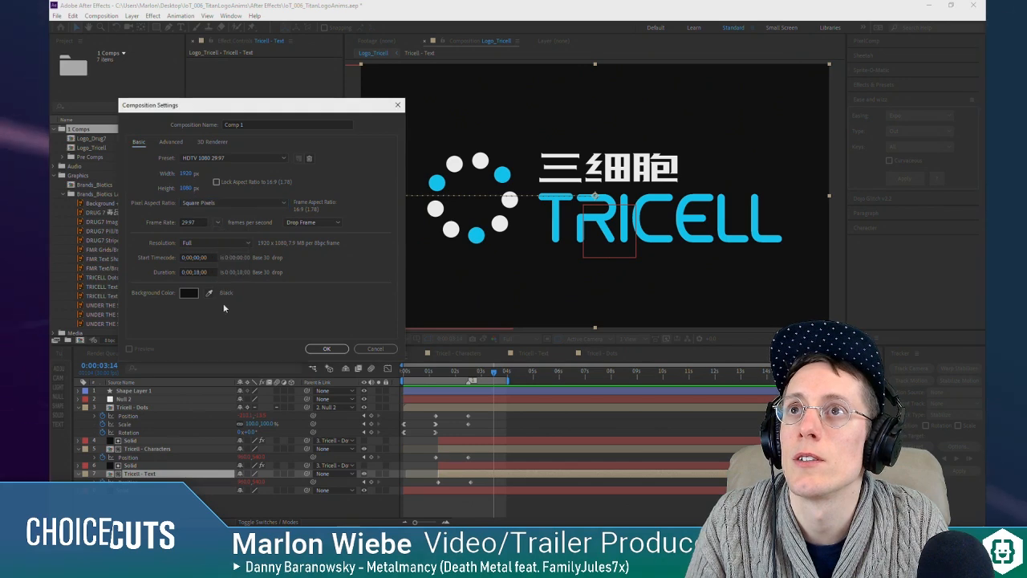
{"action": "left_click", "coordinate": [332, 350]}
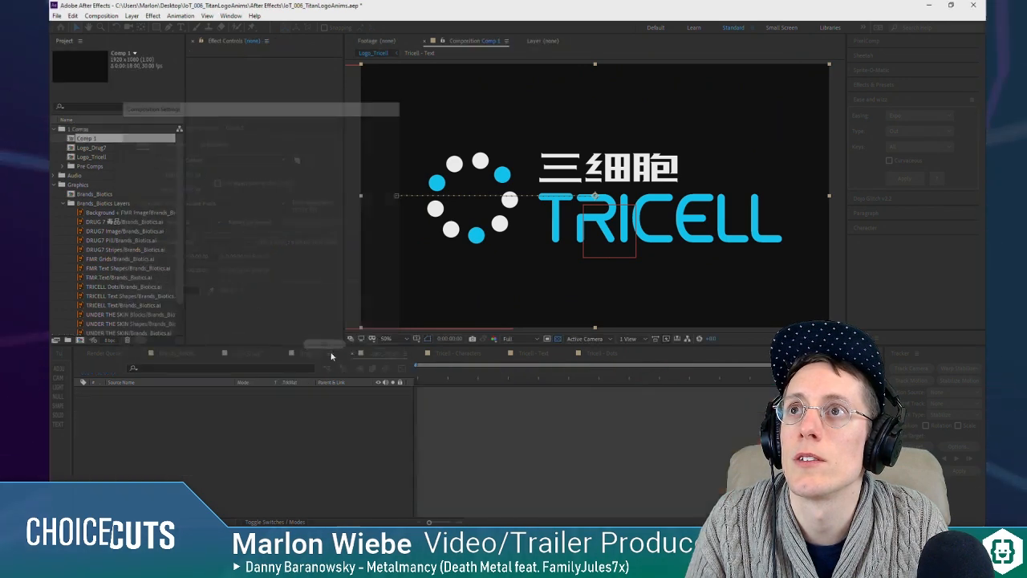
Step: Add a full-frame black solid layer to the new composition
{"action": "left_click", "coordinate": [57, 414]}
{"action": "left_click", "coordinate": [312, 493]}
{"action": "left_click", "coordinate": [146, 392]}
Step: Rename the Comp 1 composition as Logo_Grub Grub and deselect the solid layer
{"action": "left_click", "coordinate": [100, 141]}
{"action": "type", "text": "Logo_Grub"}
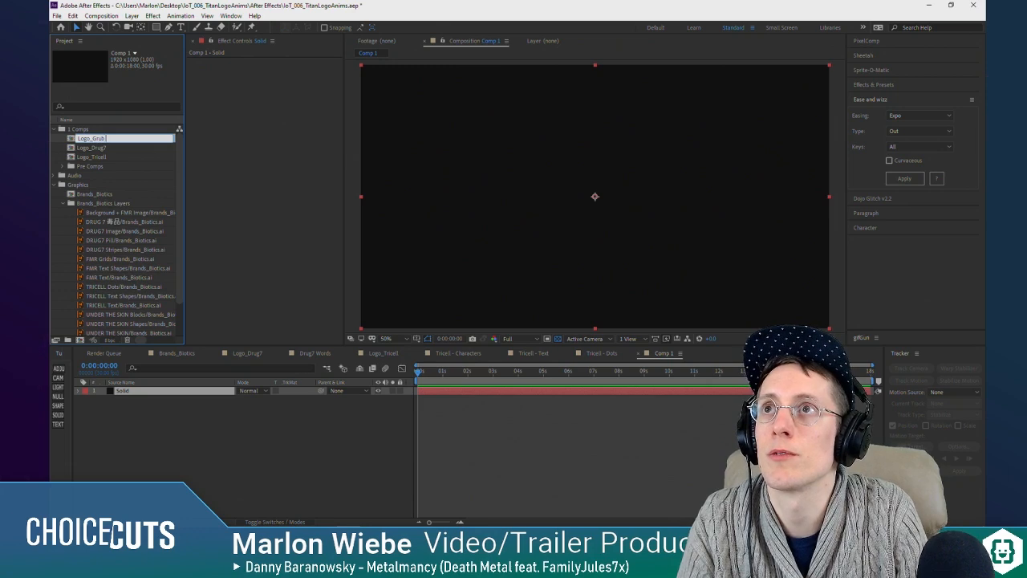
{"action": "type", "text": " Grub"}
{"action": "key", "text": "Return"}
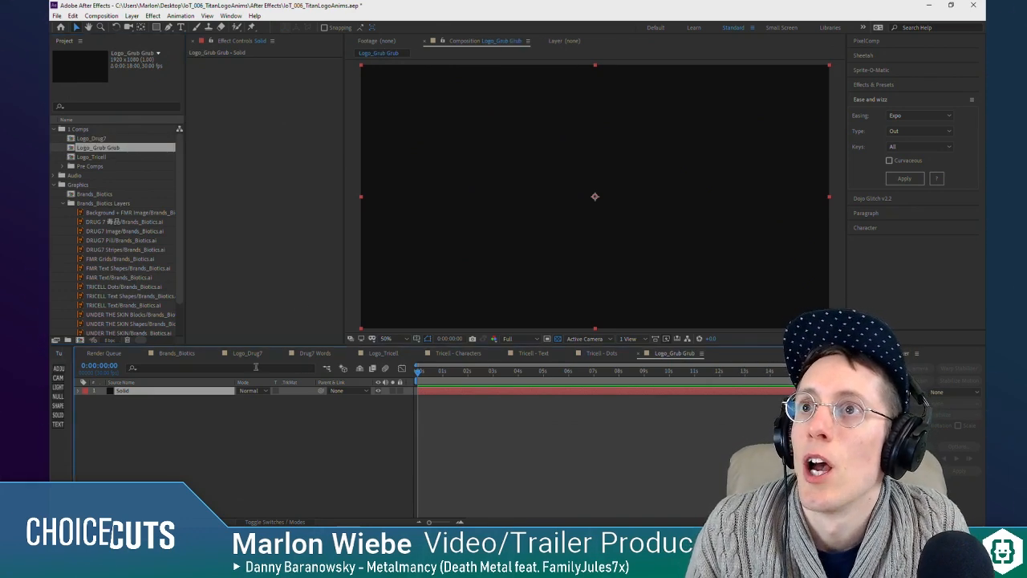
{"action": "left_click", "coordinate": [253, 444]}
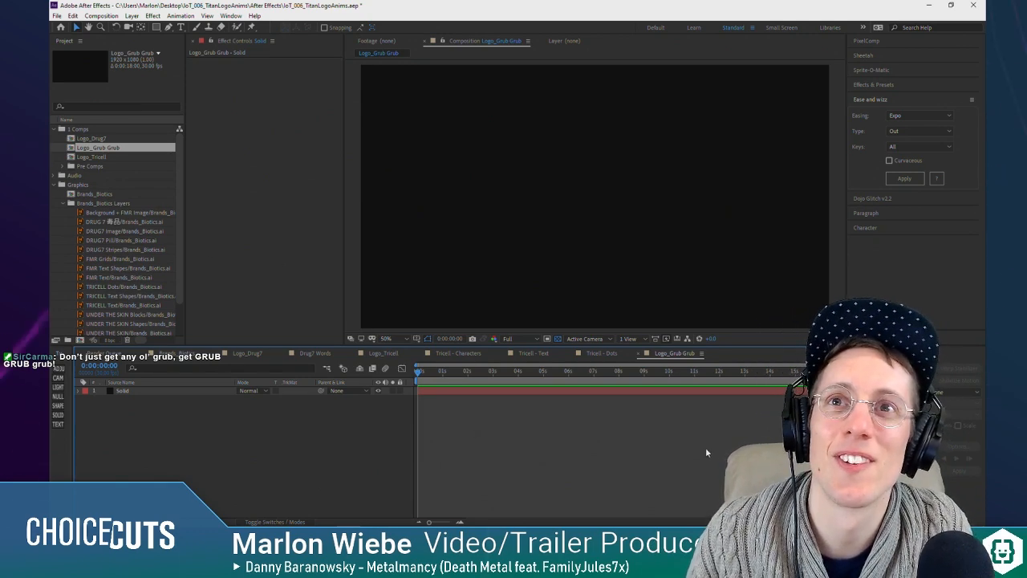
Step: Collapse the Brands_Biotics Layers folder in the project's Graphics folder
{"action": "scroll", "coordinate": [152, 289], "scroll_direction": "down", "scroll_amount": 2}
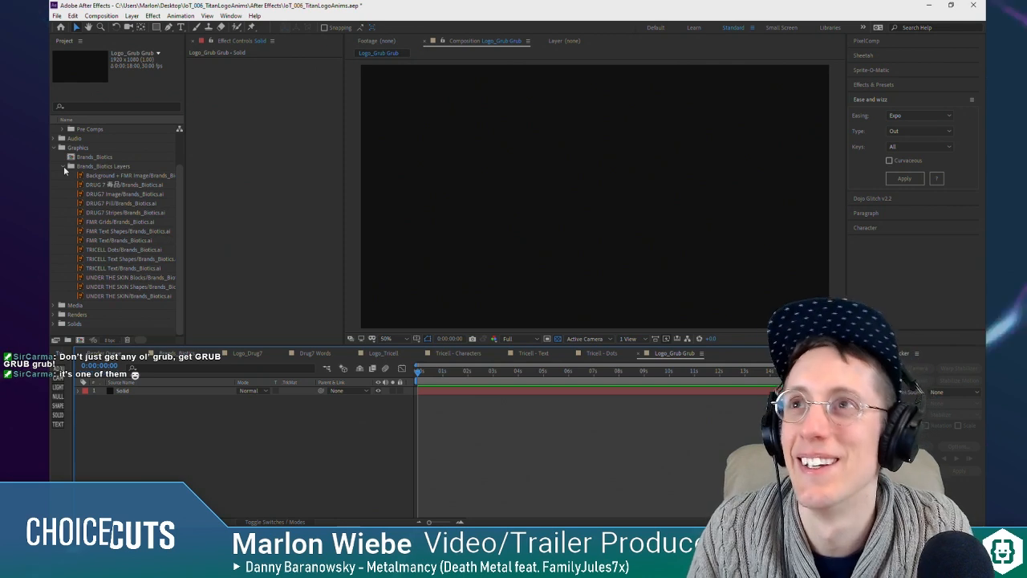
{"action": "left_click", "coordinate": [63, 165]}
{"action": "left_click", "coordinate": [112, 273]}
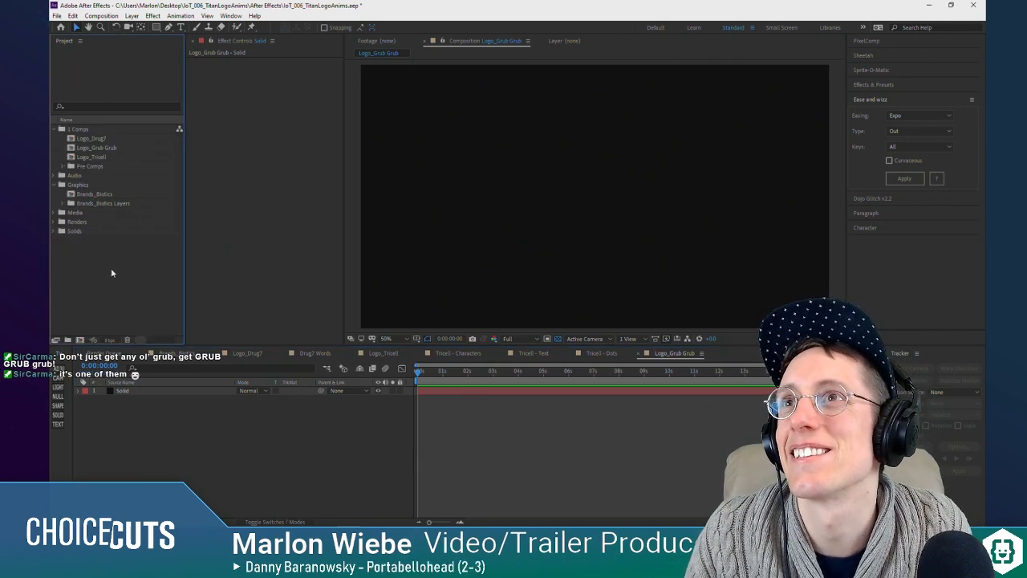
{"action": "left_click", "coordinate": [110, 196]}
{"action": "left_click", "coordinate": [115, 202]}
{"action": "left_click", "coordinate": [116, 196]}
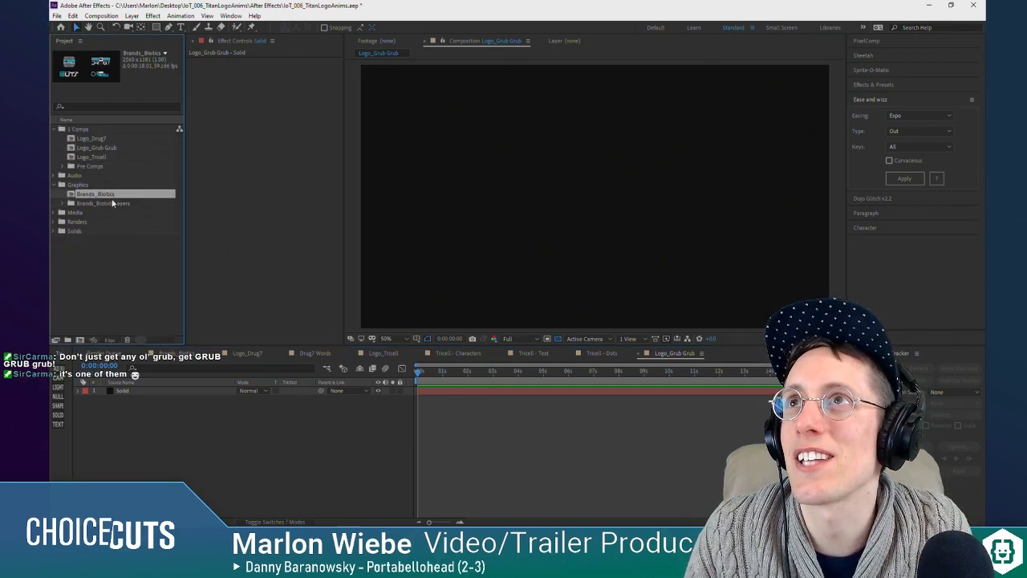
{"action": "left_click", "coordinate": [143, 263]}
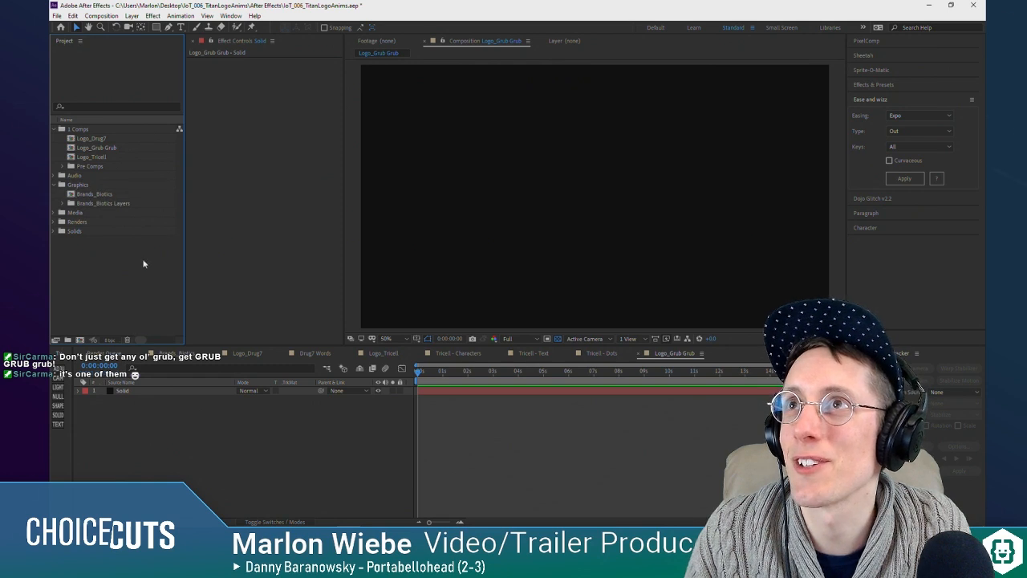
Step: Import the Brands_Drugs Illustrator file into the Graphics folder as a composition that retains layer sizes
{"action": "left_click", "coordinate": [79, 185]}
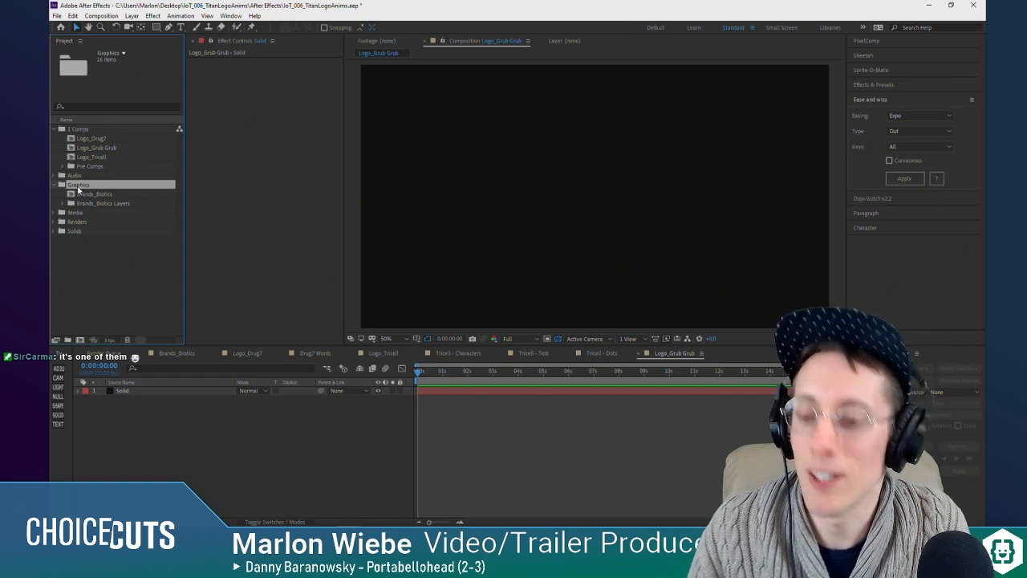
{"action": "key", "text": "ctrl+i"}
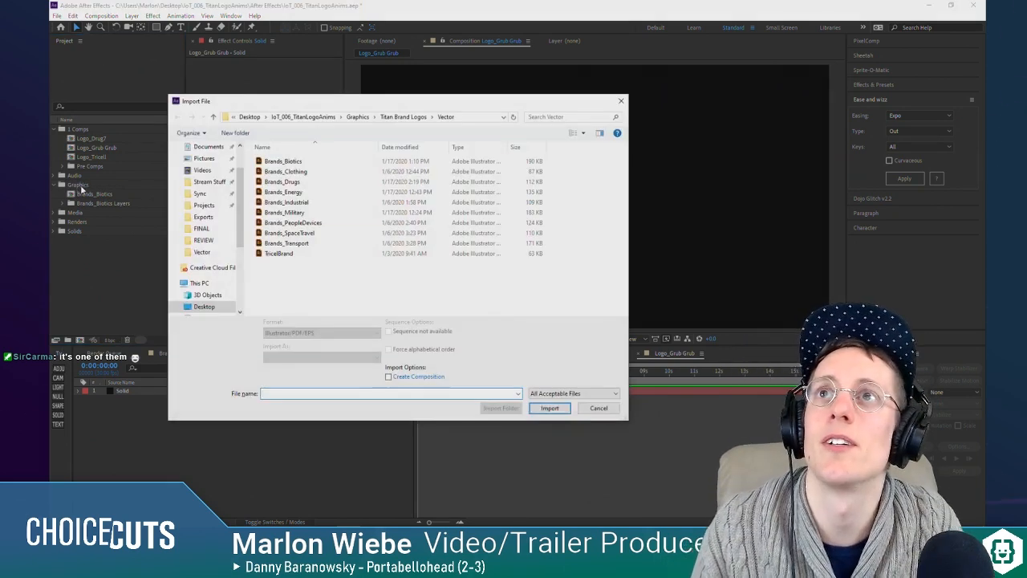
{"action": "left_click", "coordinate": [278, 184]}
{"action": "left_click", "coordinate": [348, 358]}
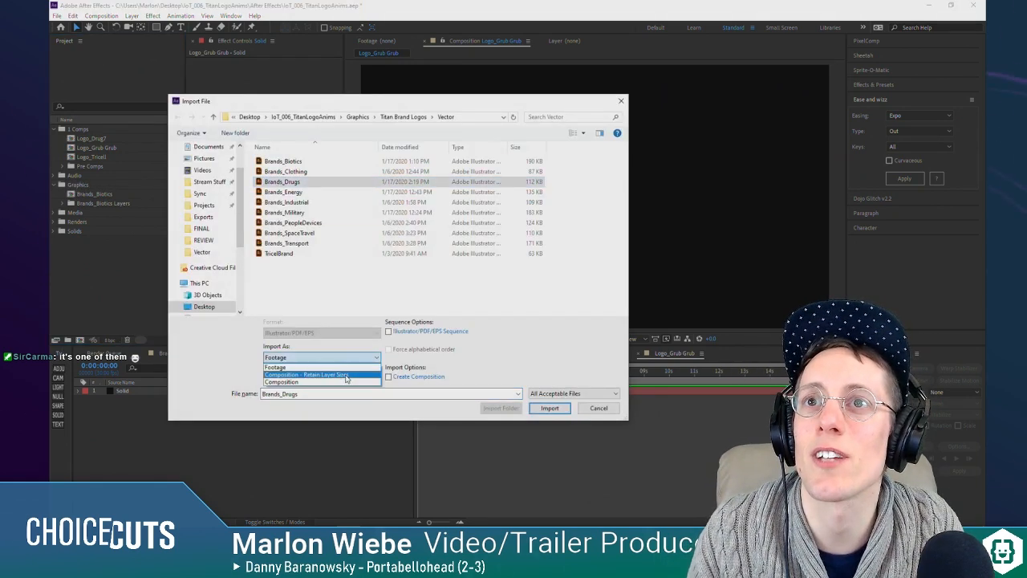
{"action": "left_click", "coordinate": [329, 381]}
{"action": "left_click", "coordinate": [550, 407]}
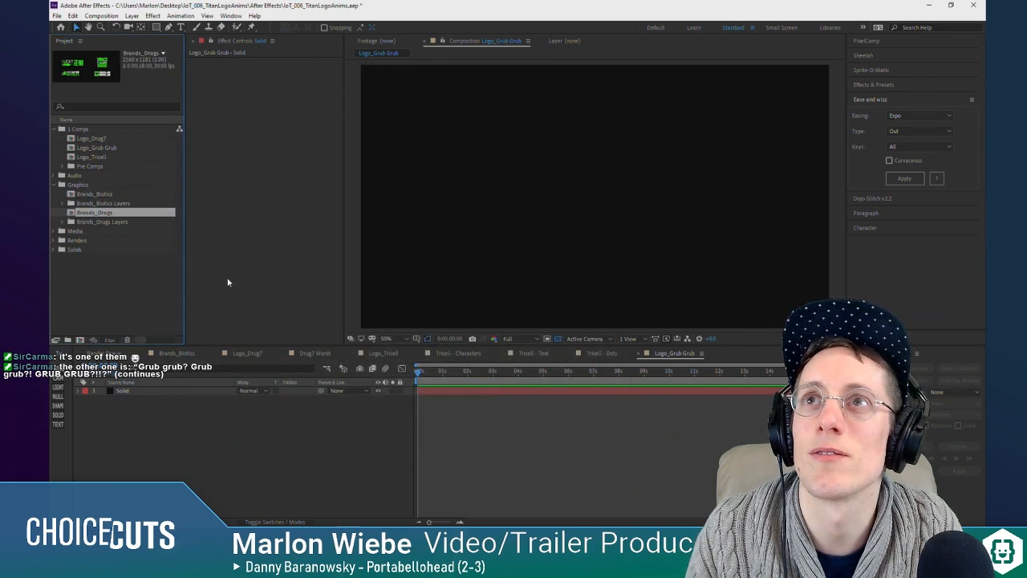
Step: Copy the Grub Grub - Face and Grub Grub - Text Shapes layers from the Brands_Drugs composition into Logo_Grub Grub
{"action": "double_click", "coordinate": [95, 213]}
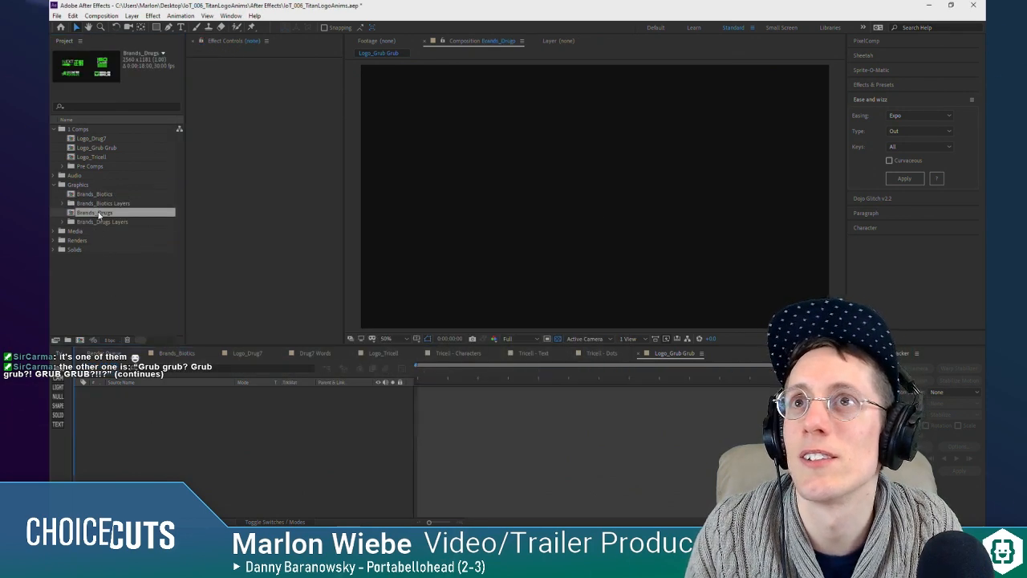
{"action": "left_click", "coordinate": [144, 391]}
{"action": "left_click", "coordinate": [156, 408], "text": "shift"}
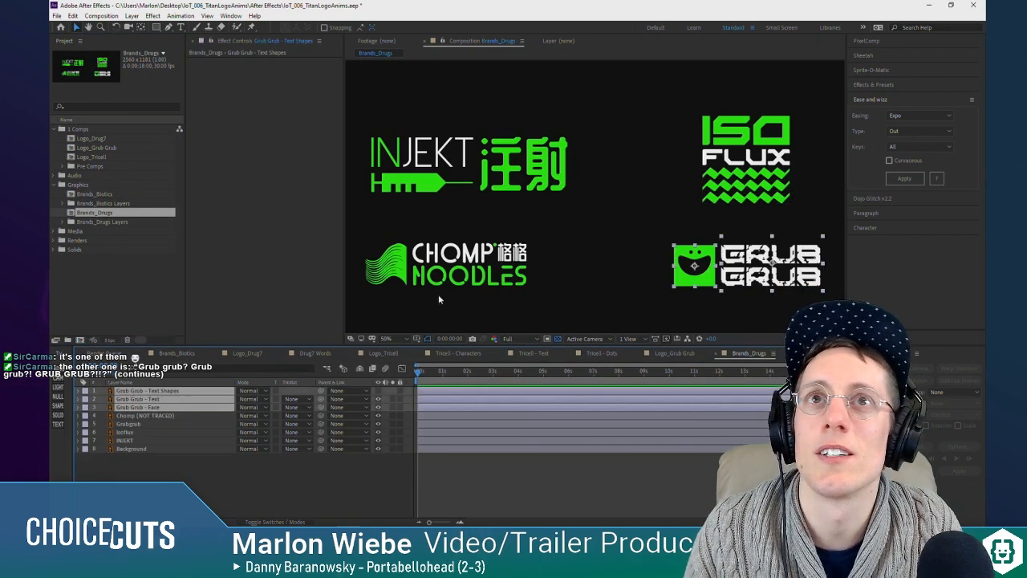
{"action": "left_click", "coordinate": [138, 407]}
{"action": "left_click", "coordinate": [165, 391], "text": "ctrl"}
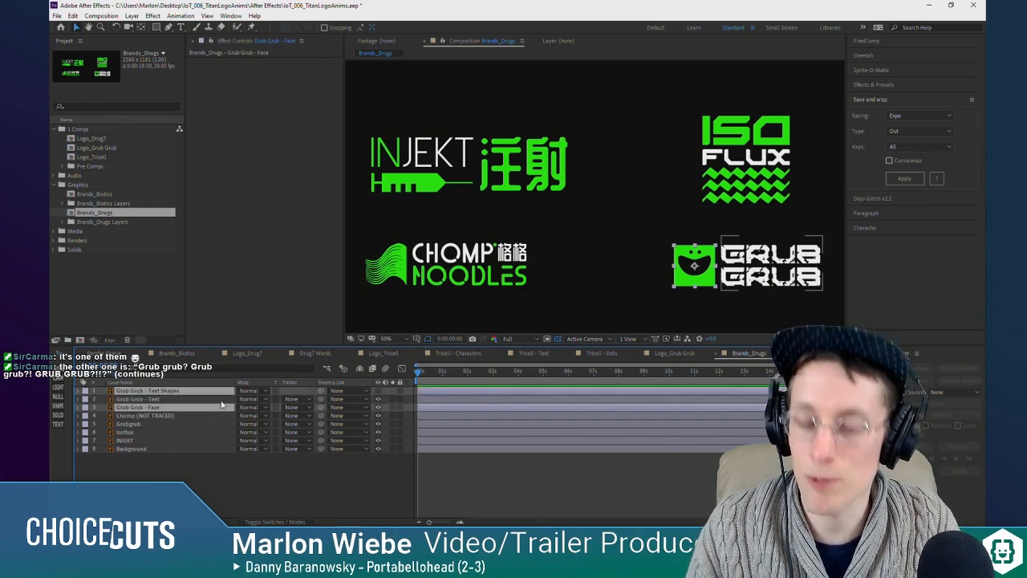
{"action": "double_click", "coordinate": [94, 150]}
{"action": "key", "text": "ctrl+v"}
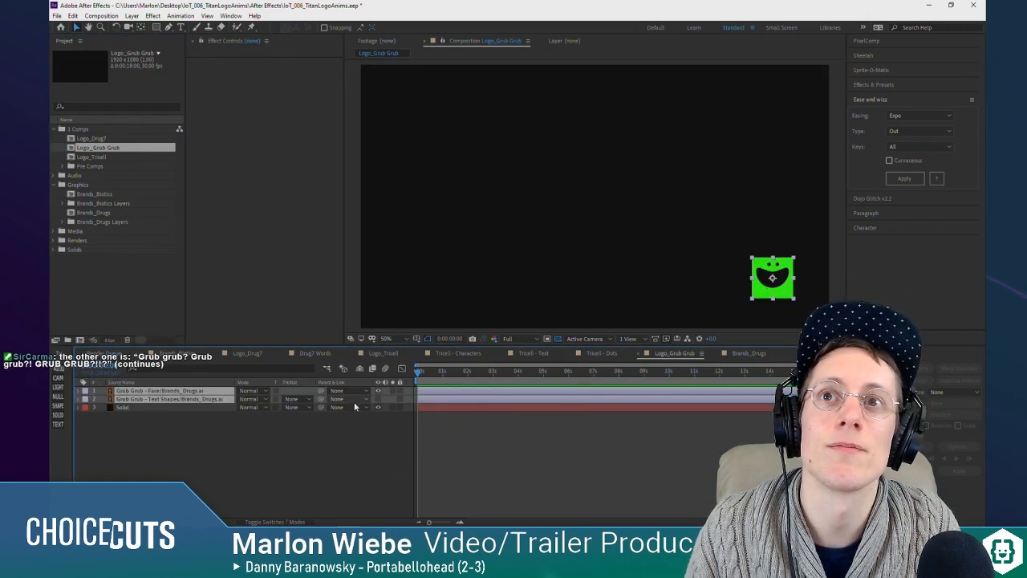
Step: Make the Text Shapes layer visible and move both Grub Grub layers to the middle of the frame
{"action": "left_click_drag", "start_coordinate": [805, 303], "coordinate": [612, 219]}
{"action": "left_click", "coordinate": [471, 470]}
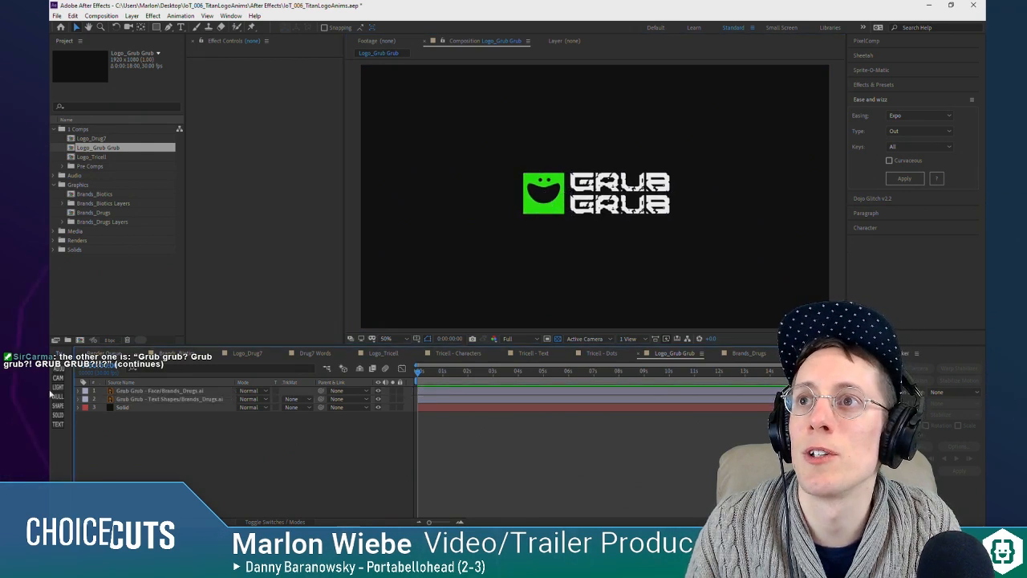
Step: Add a null object and parent the Grub Grub - Face and Grub Grub - Text Shapes layers to it
{"action": "left_click", "coordinate": [56, 396]}
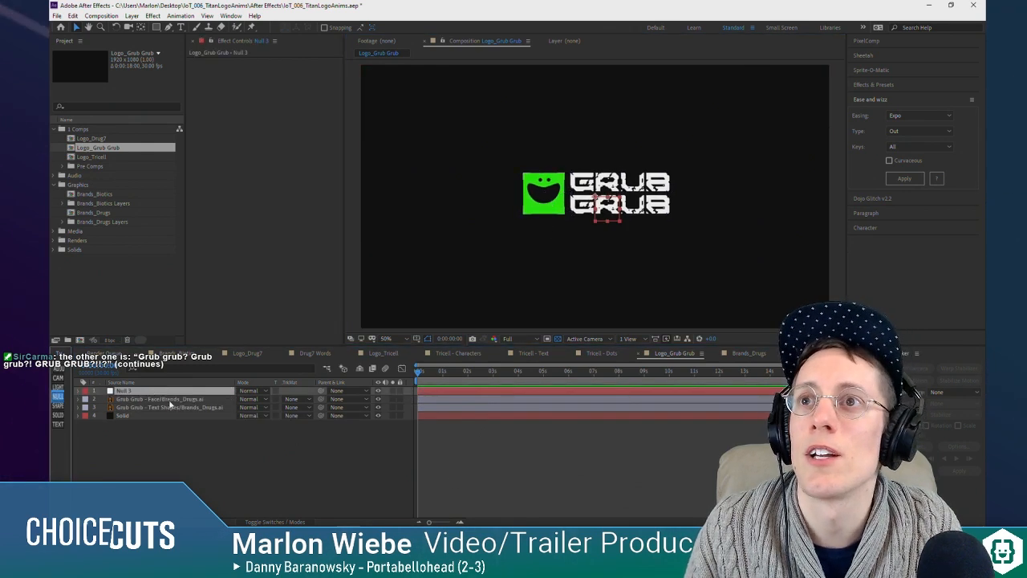
{"action": "left_click", "coordinate": [160, 399]}
{"action": "left_click", "coordinate": [168, 407], "text": "shift"}
{"action": "left_click", "coordinate": [291, 498]}
{"action": "key", "text": "F4"}
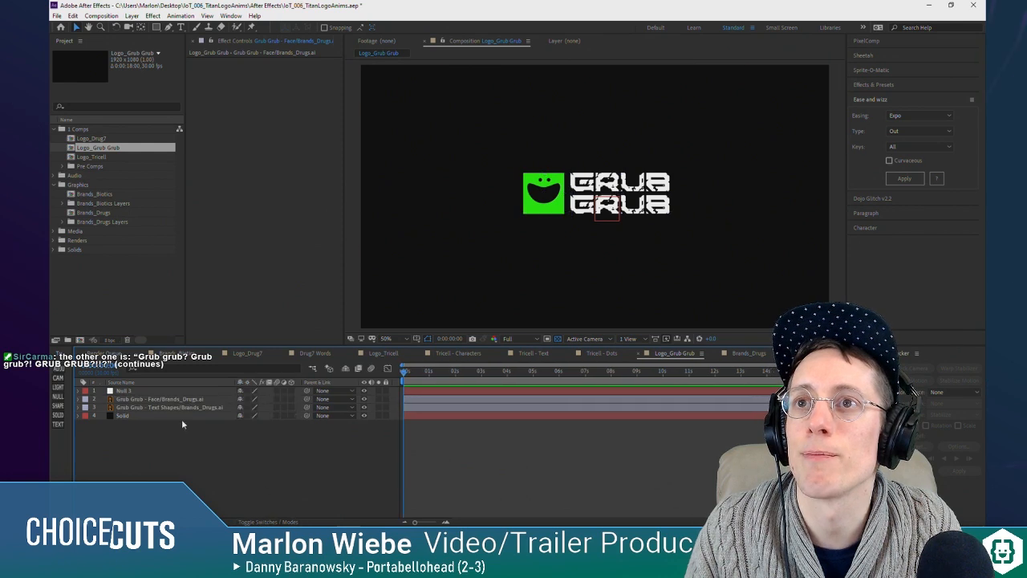
{"action": "left_click", "coordinate": [183, 399]}
{"action": "left_click", "coordinate": [206, 408], "text": "shift"}
{"action": "left_click_drag", "start_coordinate": [307, 407], "coordinate": [161, 391]}
Step: Scale the null up to roughly double the logo's size and turn on continuous rasterization for the Face and Text Shapes layers
{"action": "left_click", "coordinate": [160, 391]}
{"action": "mouse_move", "coordinate": [620, 221]}
{"action": "left_mouse_down"}
{"action": "mouse_move", "coordinate": [665, 247]}
{"action": "mouse_move", "coordinate": [620, 237]}
{"action": "left_mouse_up"}
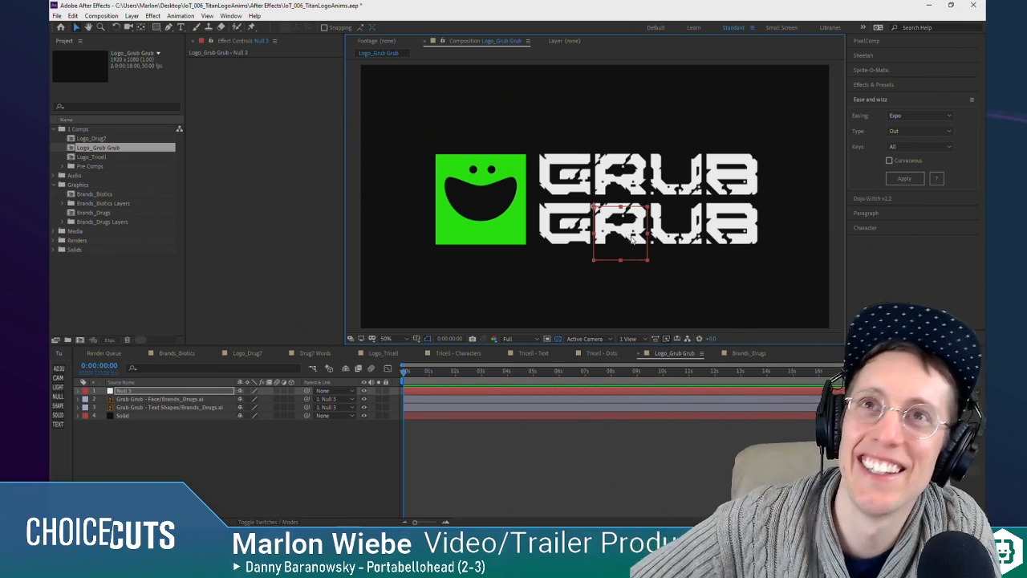
{"action": "left_click", "coordinate": [545, 199]}
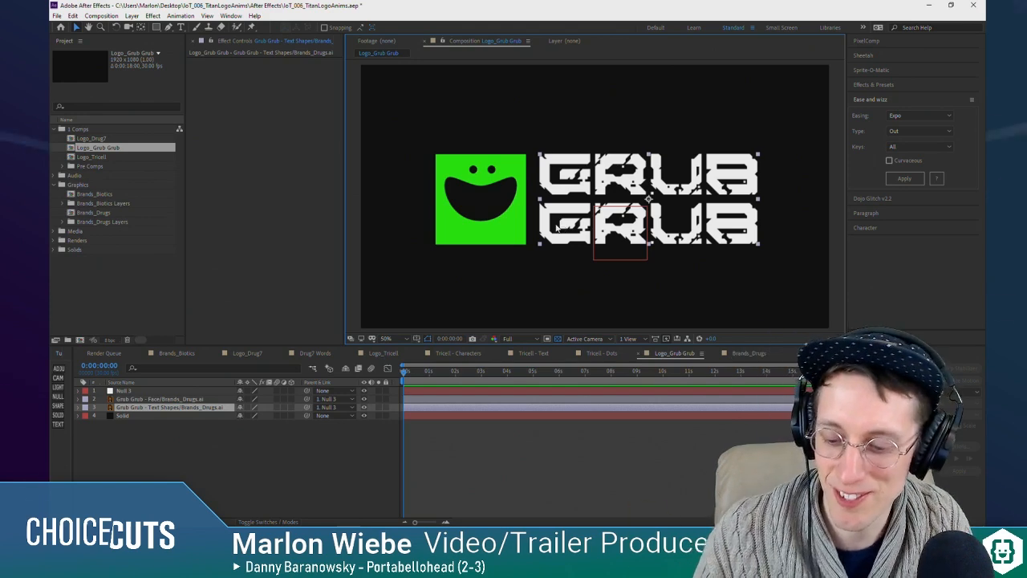
{"action": "scroll", "coordinate": [581, 191], "scroll_direction": "up", "scroll_amount": 2}
{"action": "scroll", "coordinate": [581, 192], "scroll_direction": "down", "scroll_amount": 2}
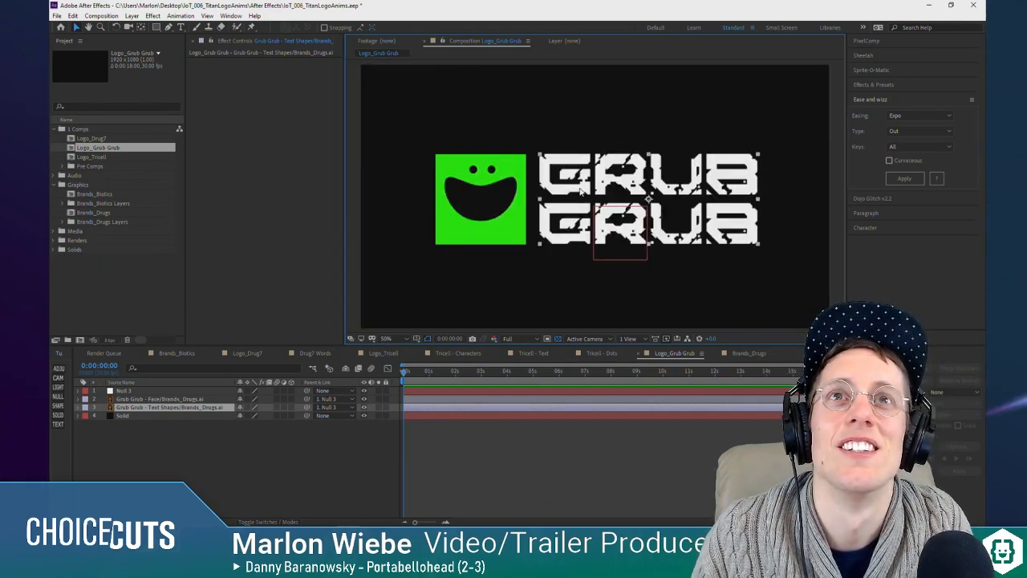
{"action": "left_click", "coordinate": [252, 462]}
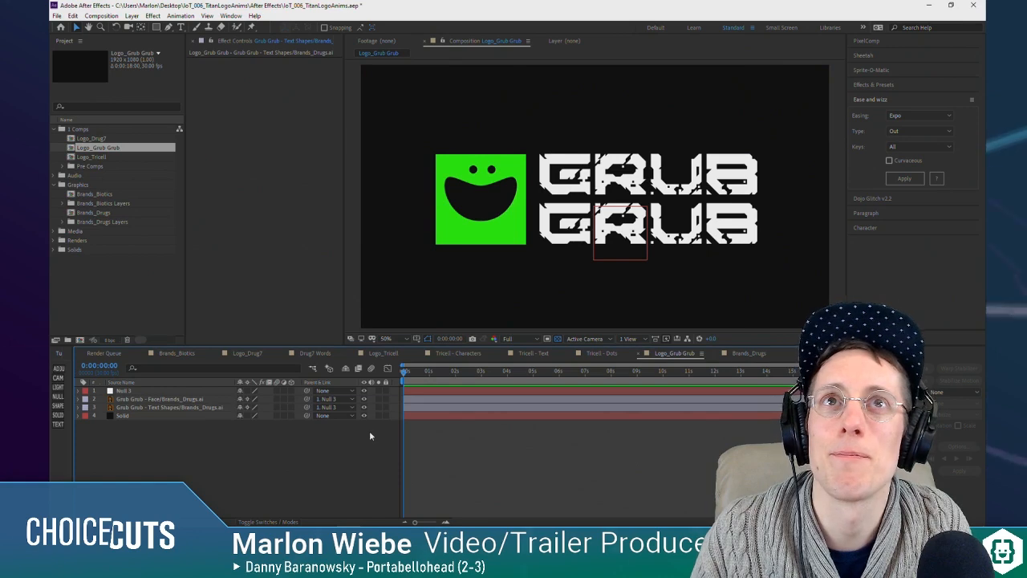
{"action": "left_click", "coordinate": [153, 399]}
{"action": "left_click", "coordinate": [155, 407]}
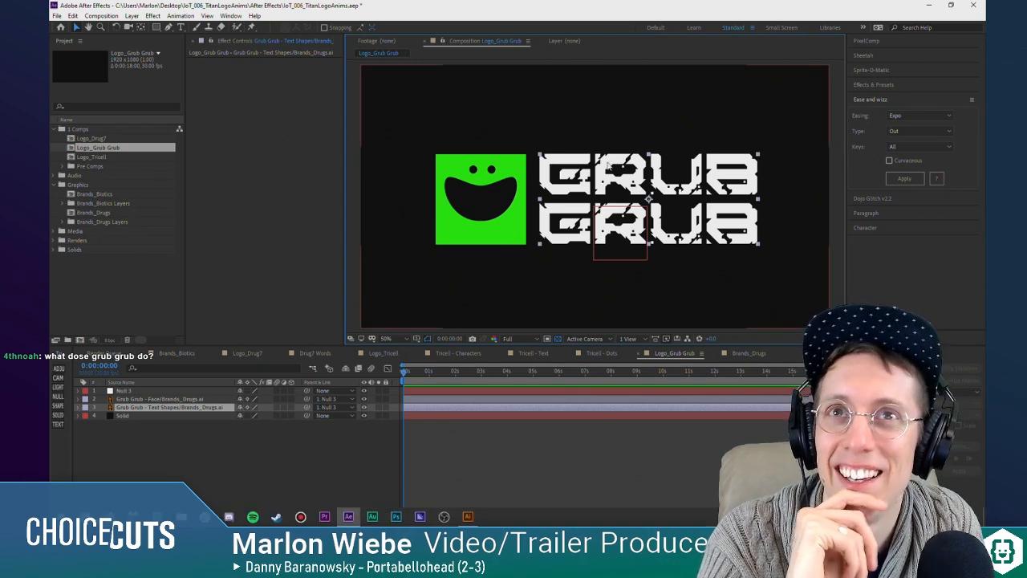
{"action": "left_click", "coordinate": [478, 217]}
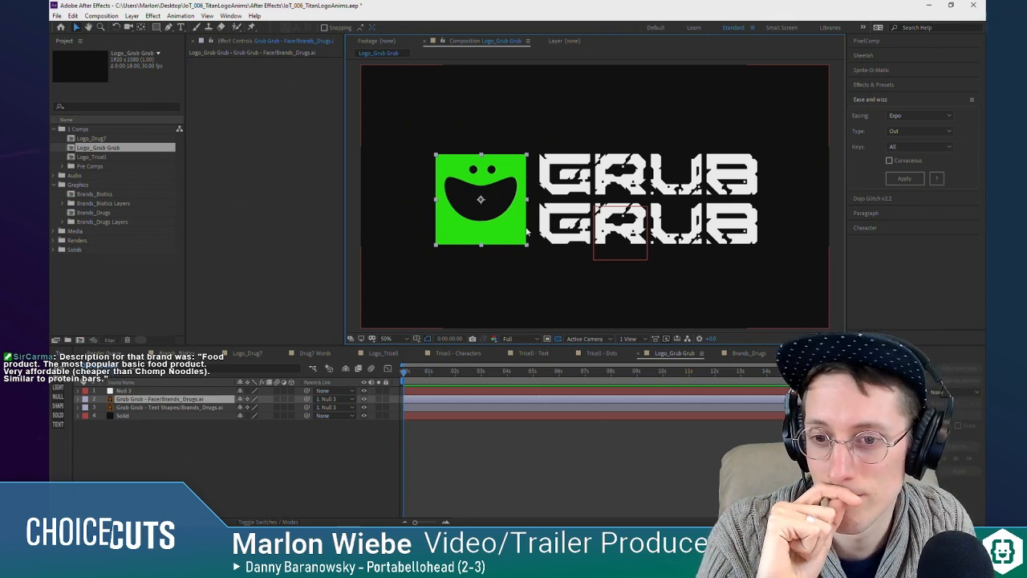
{"action": "left_click", "coordinate": [633, 188]}
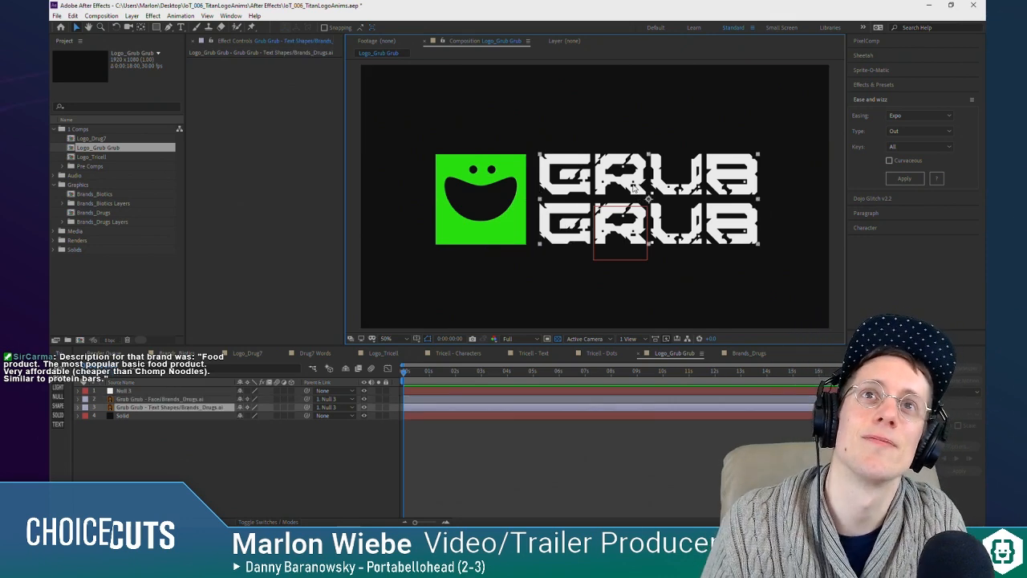
{"action": "left_click", "coordinate": [135, 442]}
{"action": "left_click", "coordinate": [158, 408]}
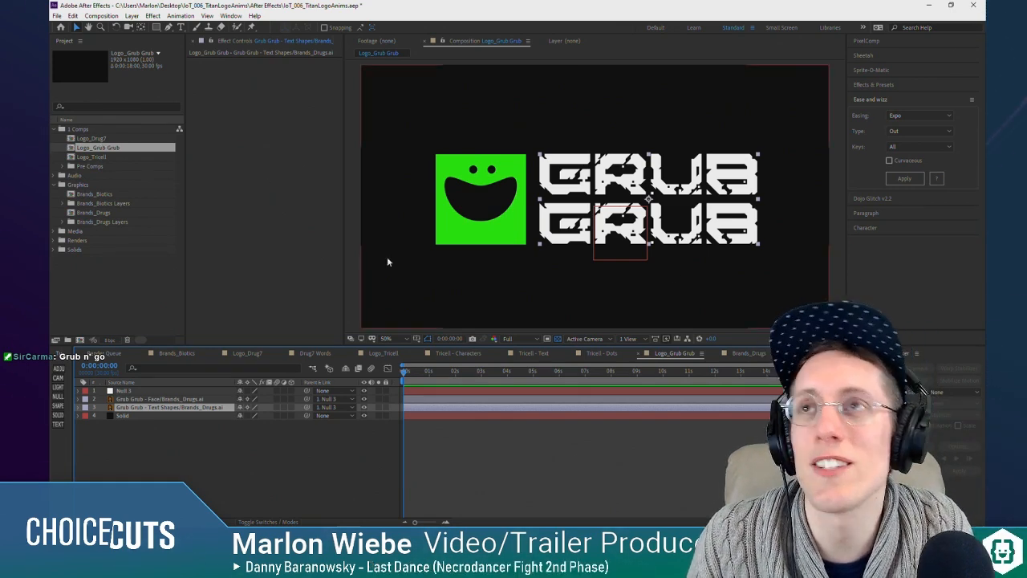
{"action": "left_click", "coordinate": [453, 510]}
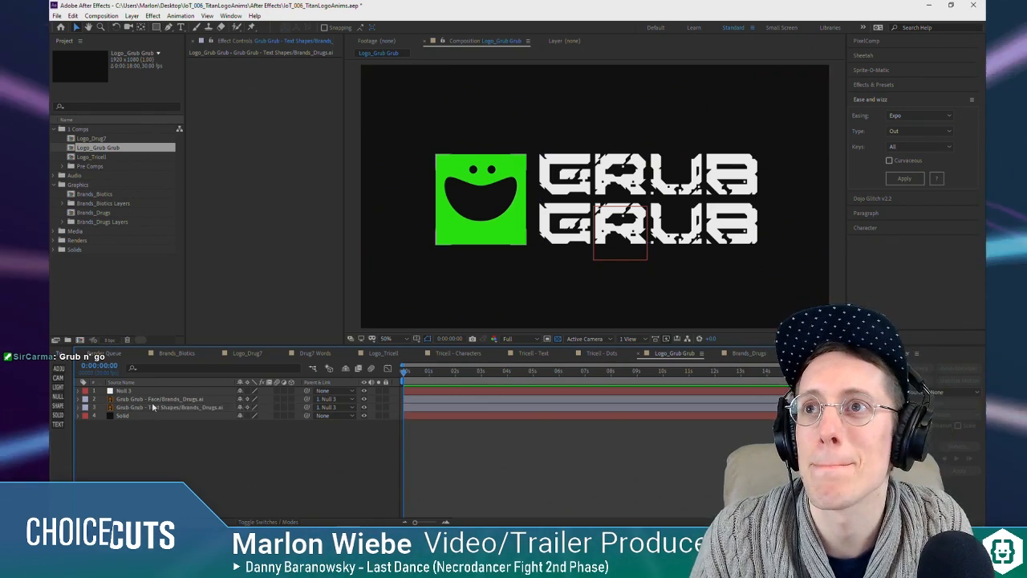
Step: Create a shape layer from the Grub Grub - Face vector layer
{"action": "left_click", "coordinate": [514, 228]}
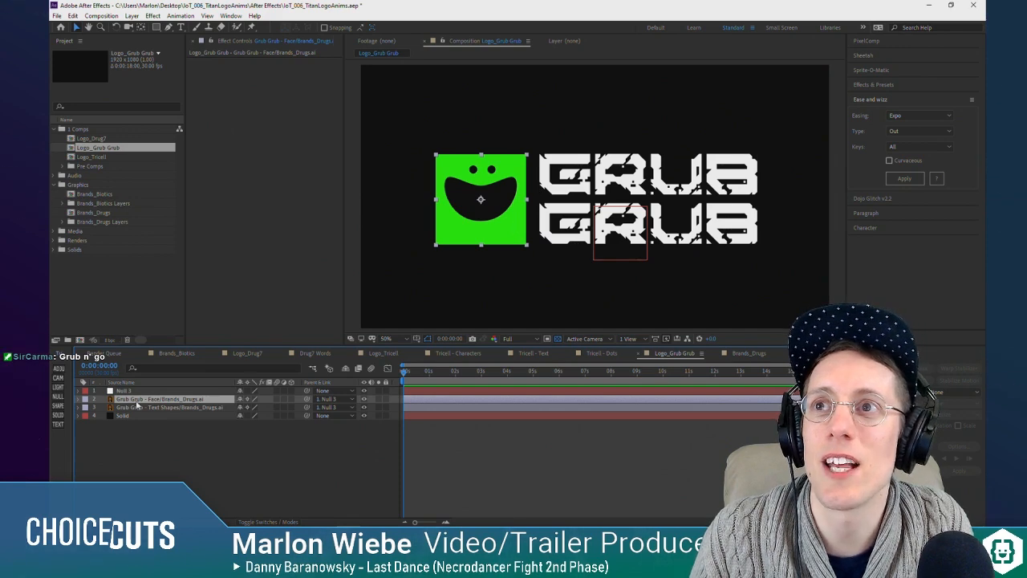
{"action": "scroll", "coordinate": [505, 174], "scroll_direction": "up", "scroll_amount": 1}
{"action": "left_click_drag", "start_coordinate": [425, 174], "coordinate": [625, 158]}
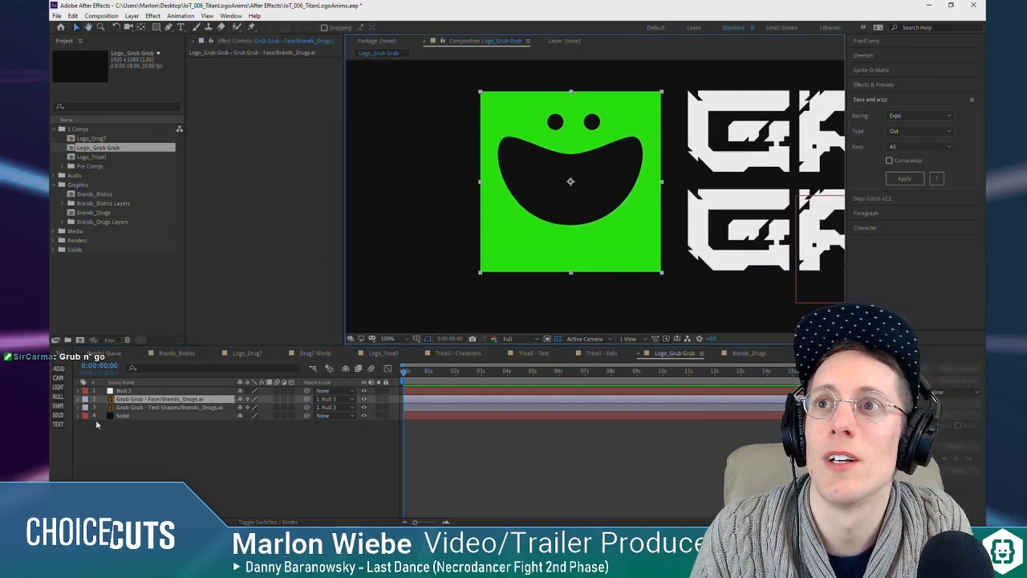
{"action": "right_click", "coordinate": [148, 400]}
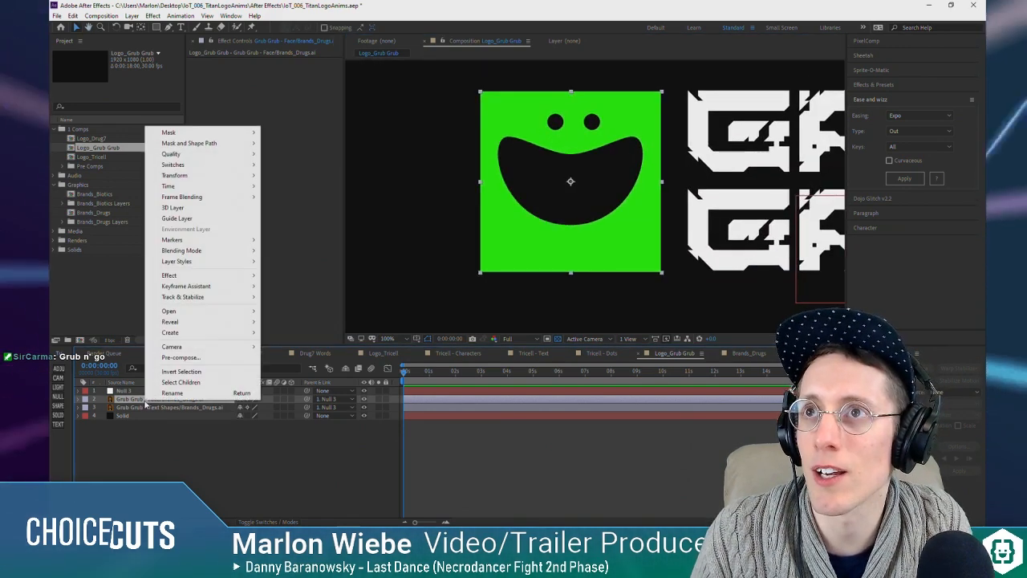
{"action": "mouse_move", "coordinate": [184, 332]}
{"action": "left_click", "coordinate": [305, 365]}
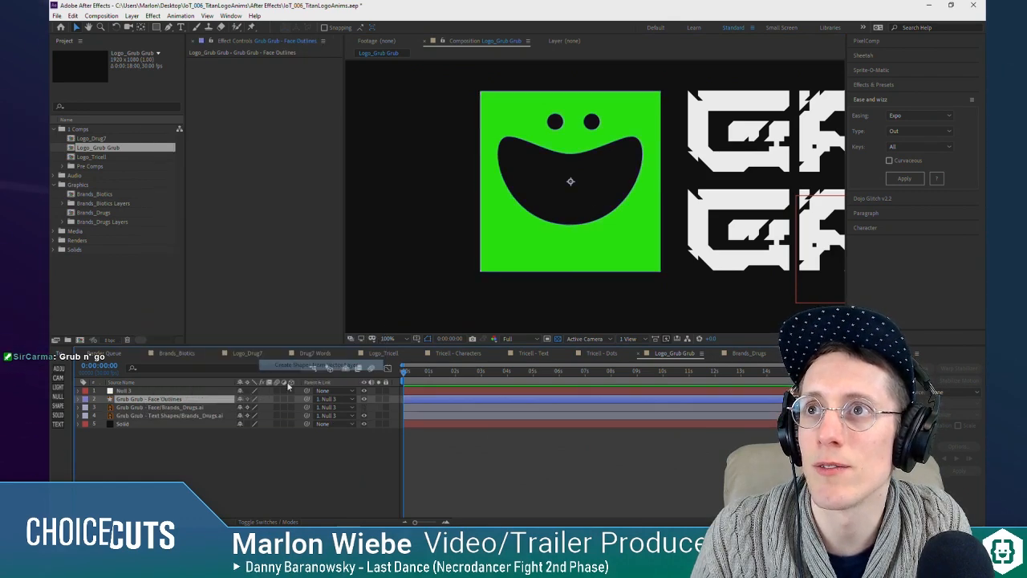
{"action": "left_click", "coordinate": [365, 407]}
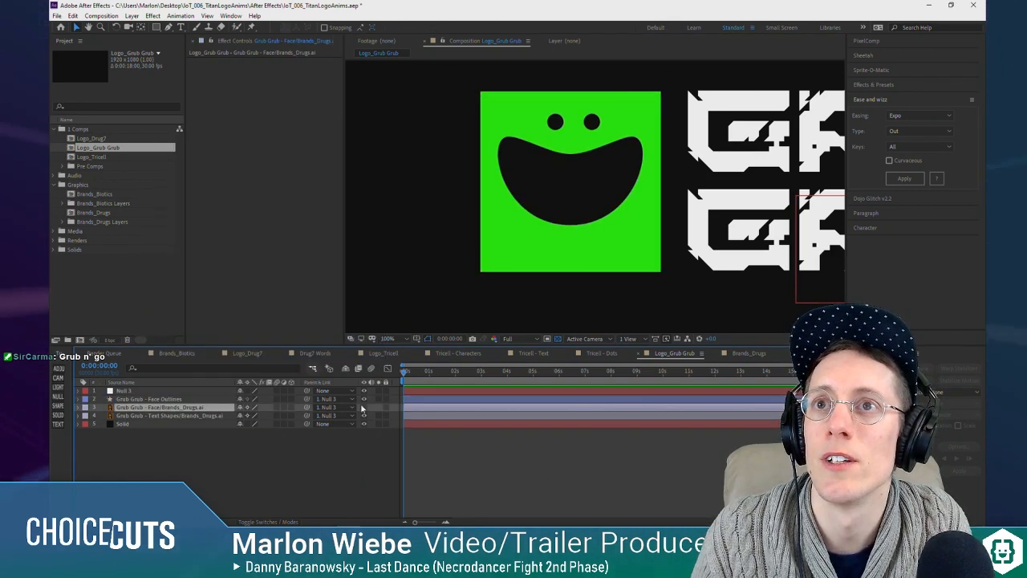
Step: Expand the Face Outlines layer's contents down to the paths in Group 1 and select the mouth path, Path 1
{"action": "left_click", "coordinate": [584, 207]}
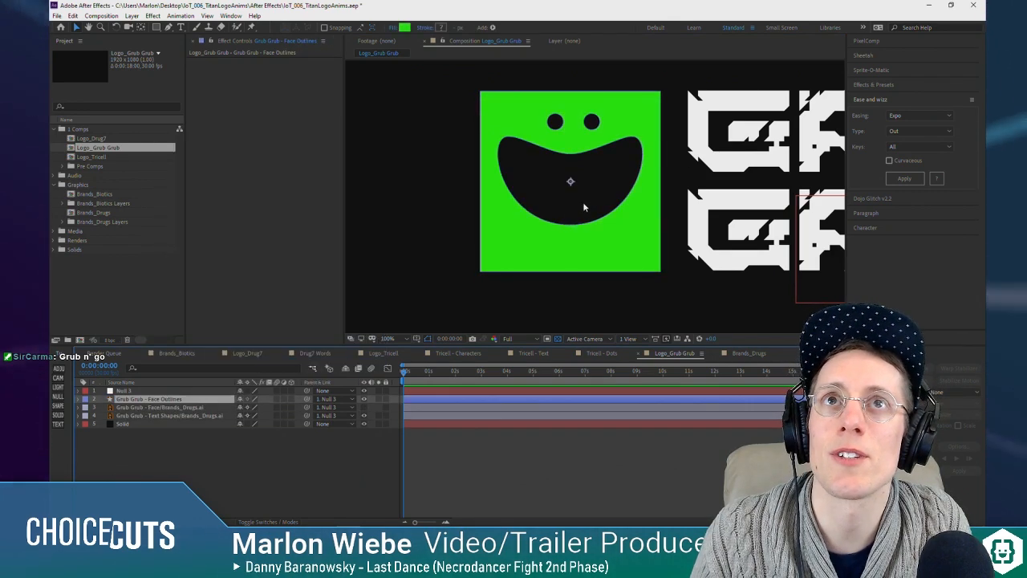
{"action": "left_click", "coordinate": [78, 400]}
{"action": "left_click", "coordinate": [87, 408]}
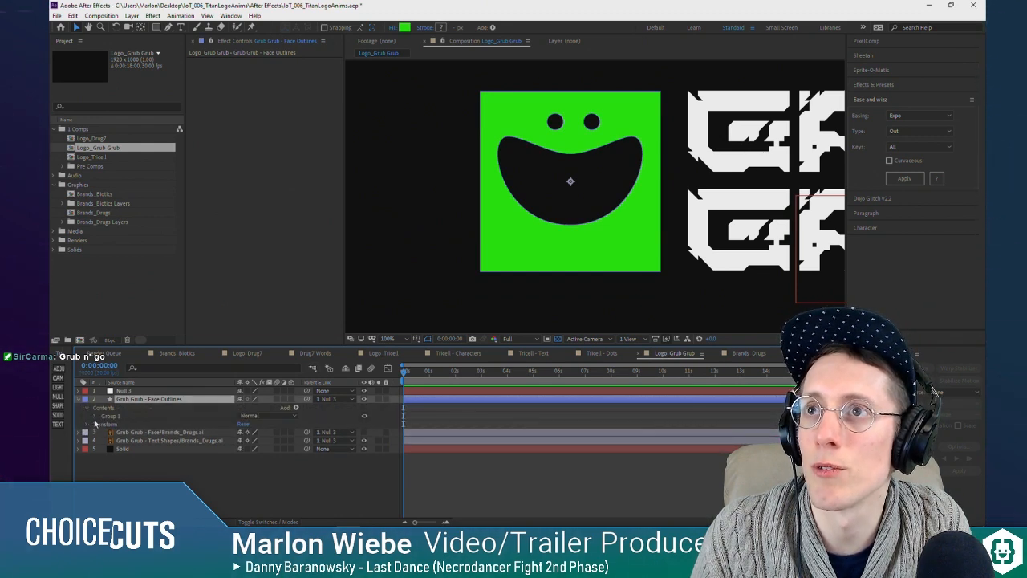
{"action": "left_click", "coordinate": [95, 415]}
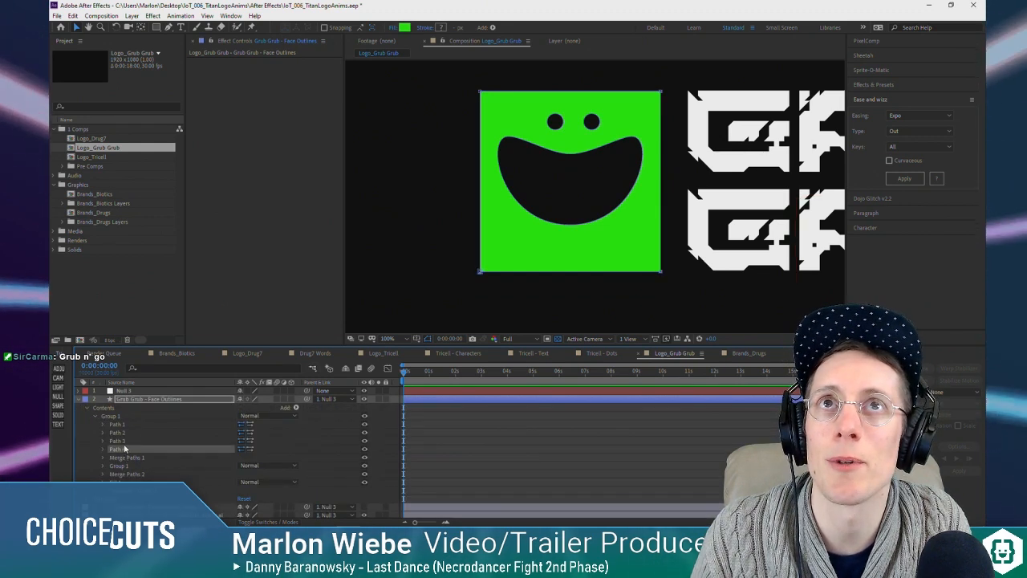
{"action": "left_click", "coordinate": [123, 432]}
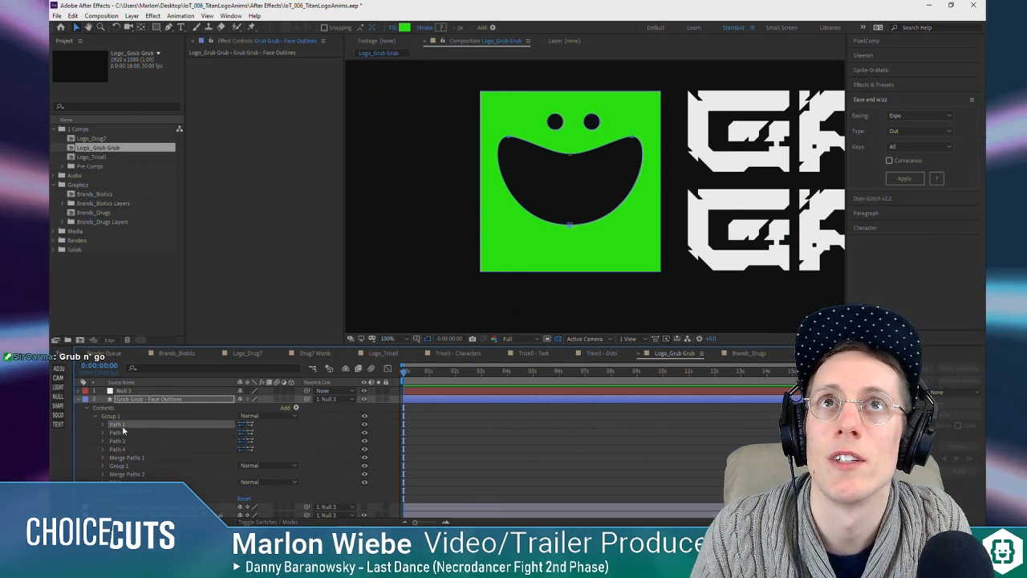
Step: Try reshaping the mouth by moving points of its path, and undo the path edits
{"action": "left_click", "coordinate": [507, 151]}
{"action": "left_click_drag", "start_coordinate": [507, 151], "coordinate": [544, 184]}
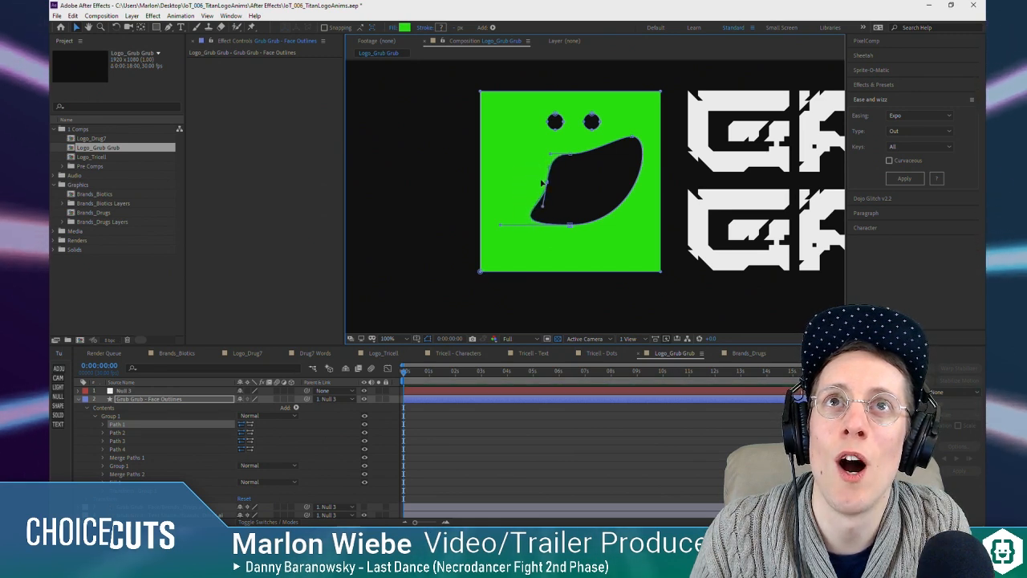
{"action": "left_click_drag", "start_coordinate": [504, 228], "coordinate": [570, 207]}
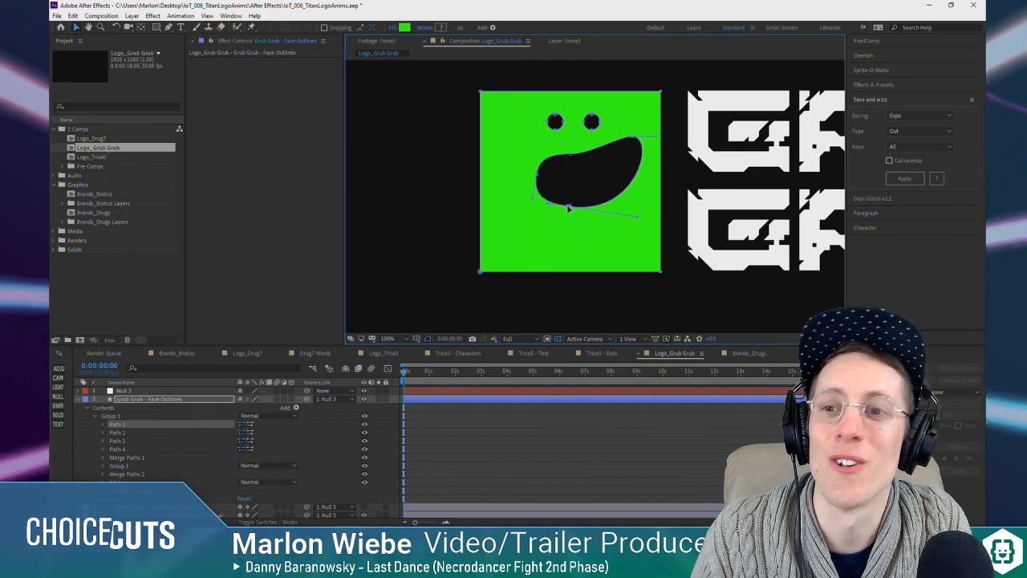
{"action": "key", "text": "ctrl+z"}
{"action": "key", "text": "ctrl+z"}
{"action": "key", "text": "ctrl+z"}
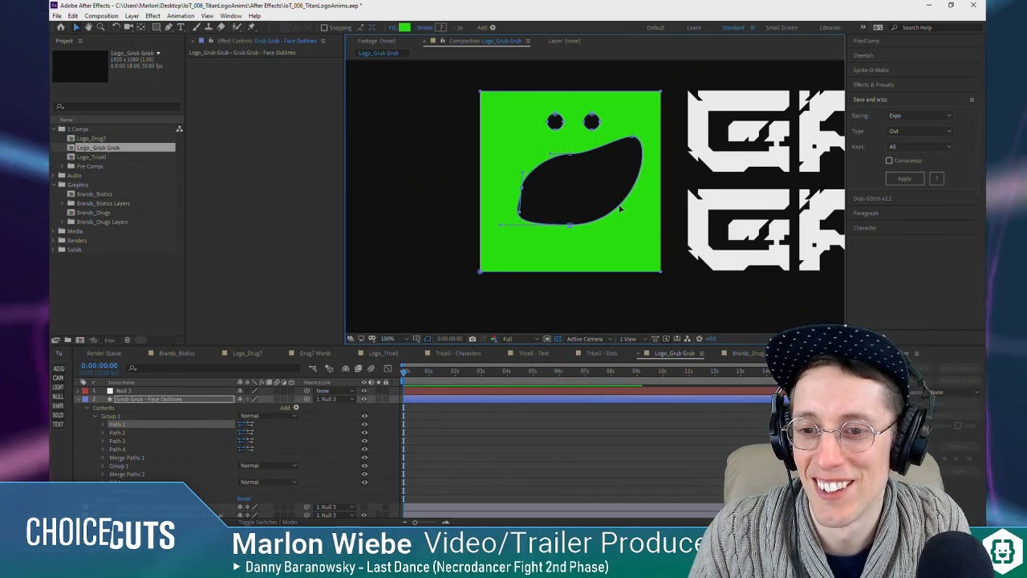
{"action": "key", "text": "ctrl+z"}
{"action": "key", "text": "ctrl+z"}
{"action": "key", "text": "ctrl+z"}
{"action": "key", "text": "ctrl+z"}
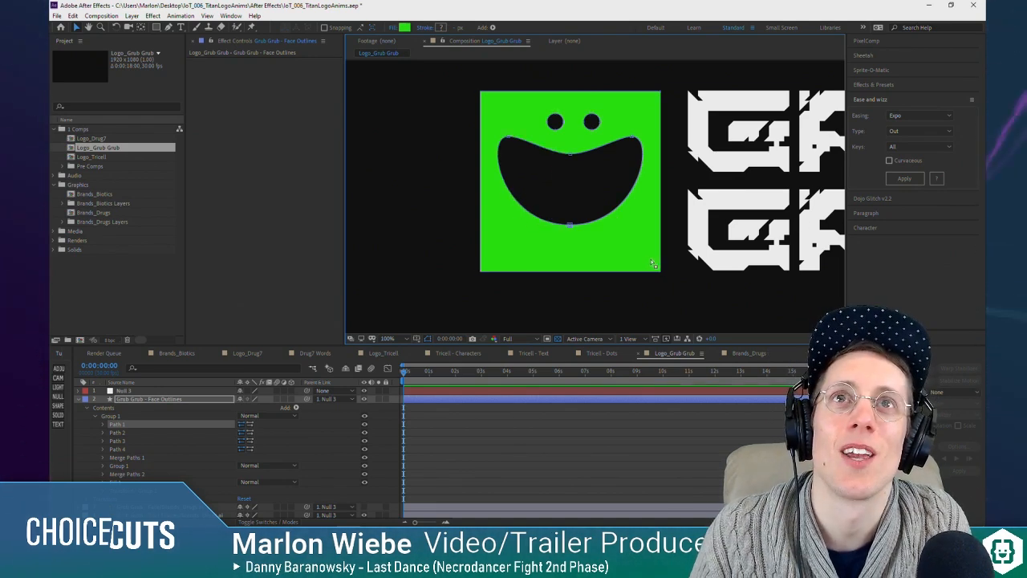
Step: Collapse the Face Outlines layer and delete the original Grub Grub - Face Illustrator layer
{"action": "left_click_drag", "start_coordinate": [619, 303], "coordinate": [535, 326]}
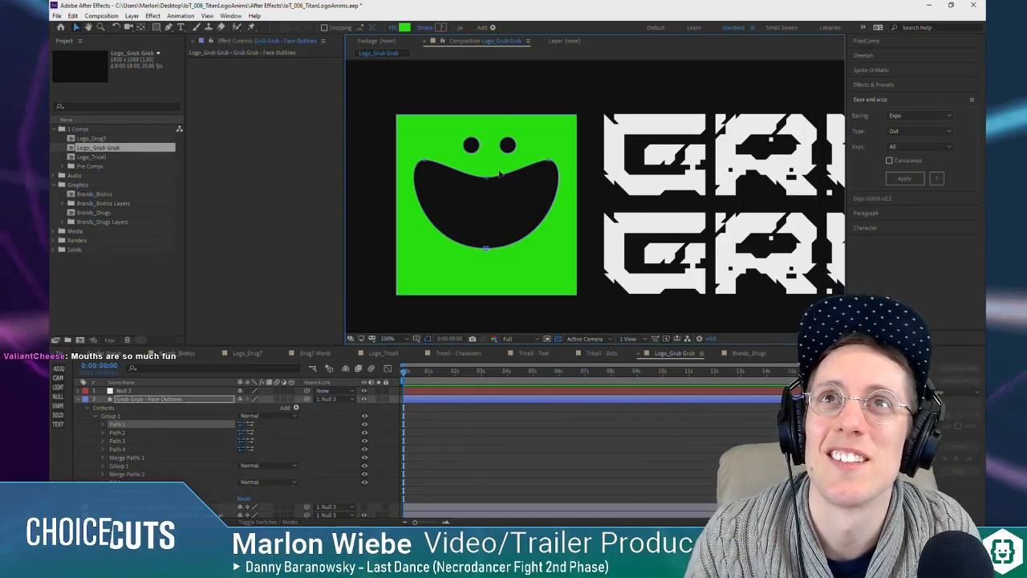
{"action": "scroll", "coordinate": [587, 266], "scroll_direction": "down", "scroll_amount": 1}
{"action": "scroll", "coordinate": [506, 176], "scroll_direction": "up", "scroll_amount": 2}
{"action": "scroll", "coordinate": [507, 176], "scroll_direction": "down", "scroll_amount": 2}
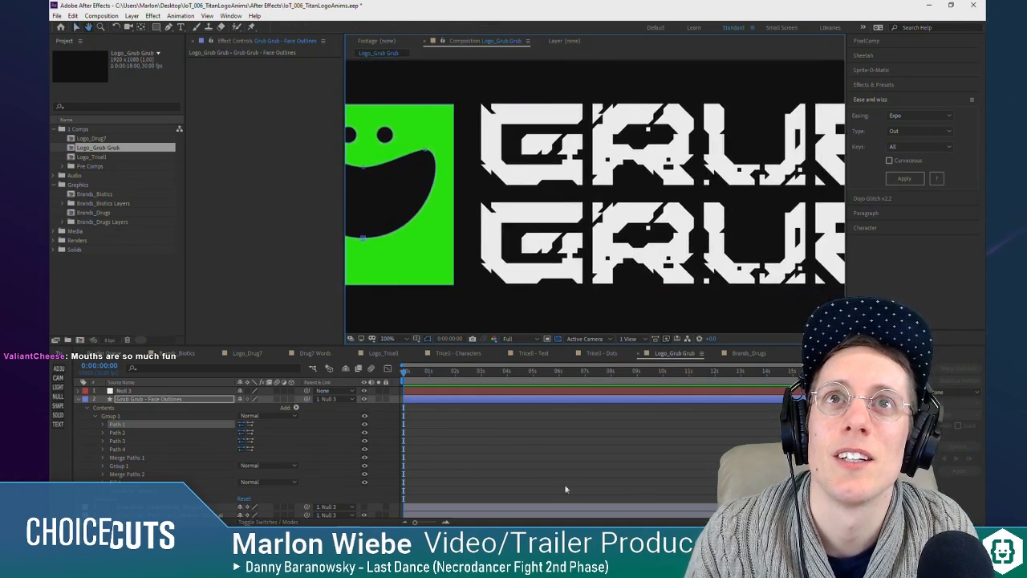
{"action": "left_click", "coordinate": [80, 399]}
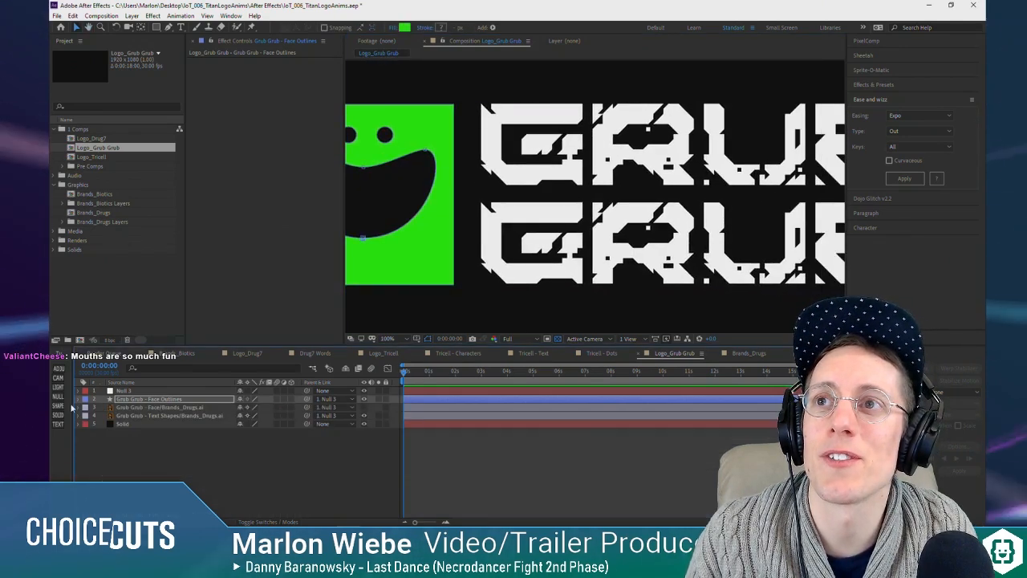
{"action": "left_click", "coordinate": [158, 408]}
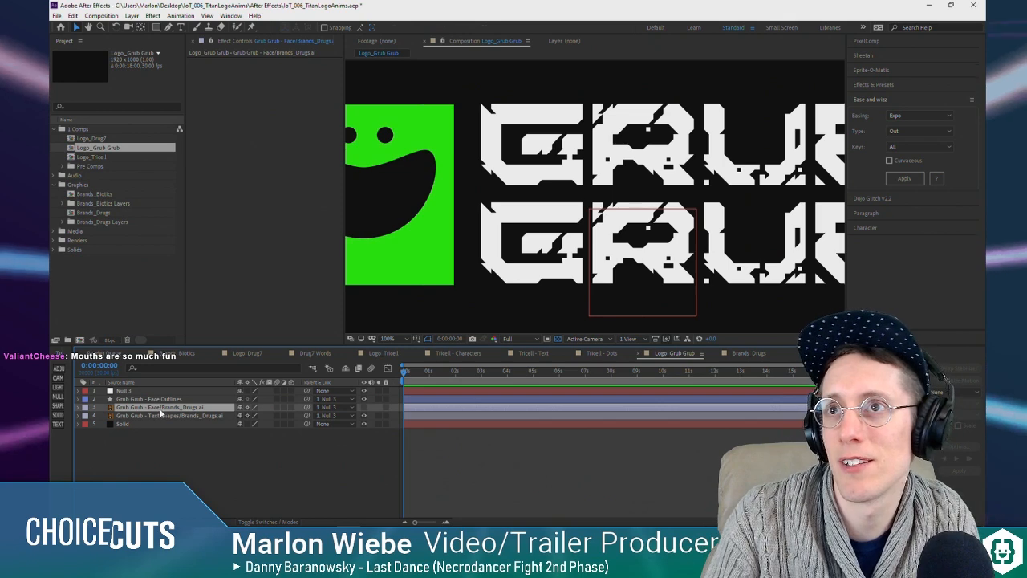
{"action": "key", "text": "Delete"}
{"action": "left_click", "coordinate": [171, 399]}
{"action": "scroll", "coordinate": [608, 283], "scroll_direction": "down", "scroll_amount": 2}
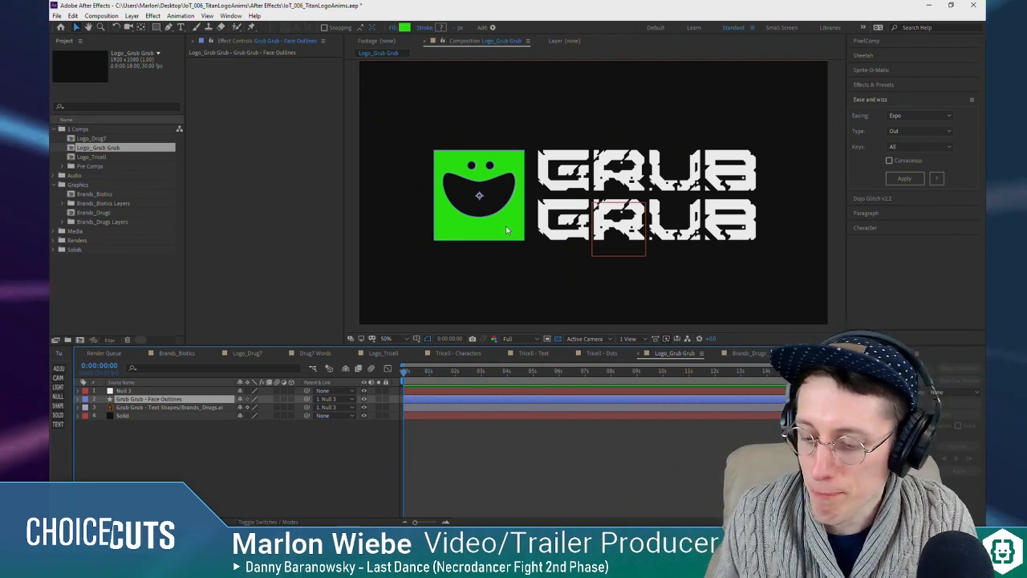
Step: Reveal the Position property of the Face Outlines layer and move the current time to 0:00:02:19
{"action": "left_click", "coordinate": [106, 450]}
{"action": "left_click", "coordinate": [133, 399]}
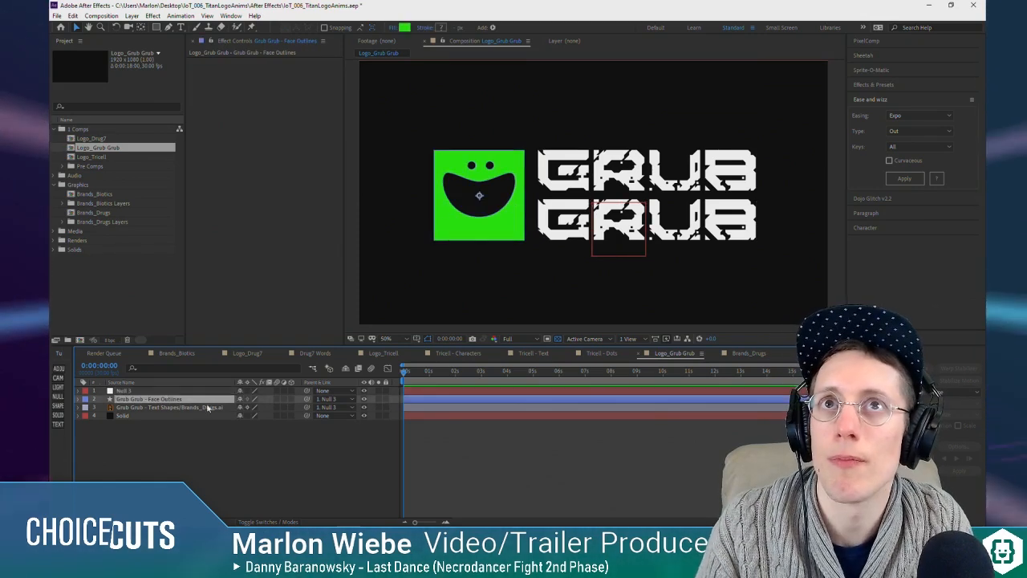
{"action": "key", "text": "p"}
{"action": "left_click", "coordinate": [472, 372]}
Step: Duplicate the Text Shapes layer and draw a rectangular mask on the duplicate around the upper GRUB word
{"action": "left_click", "coordinate": [146, 416]}
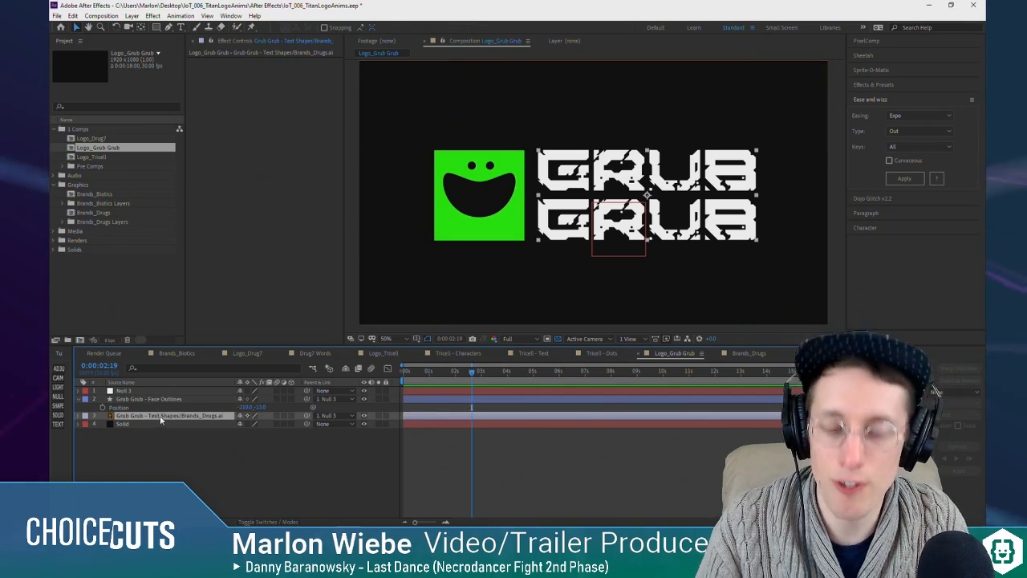
{"action": "key", "text": "ctrl+d"}
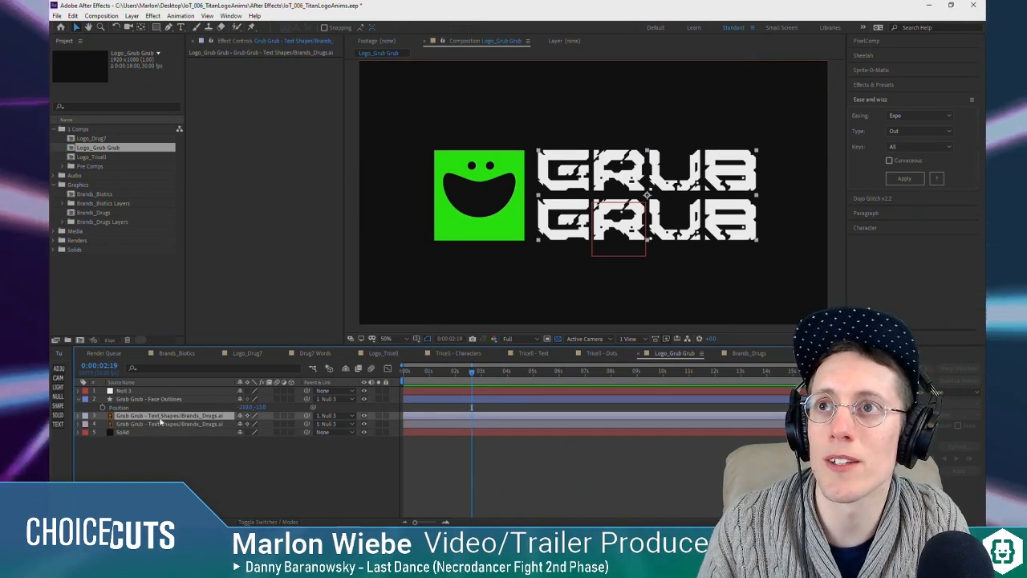
{"action": "left_click", "coordinate": [158, 29]}
{"action": "left_click_drag", "start_coordinate": [532, 139], "coordinate": [768, 195]}
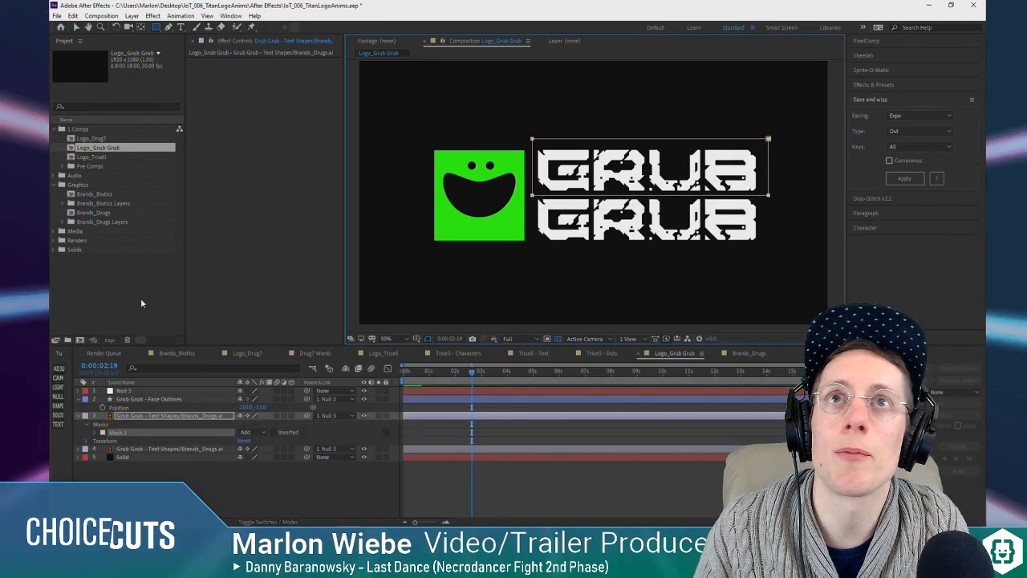
Step: Mask the original Text Shapes layer with a rectangle around the lower GRUB word and collapse both text layers
{"action": "left_click", "coordinate": [180, 450]}
{"action": "left_click_drag", "start_coordinate": [534, 195], "coordinate": [780, 247]}
{"action": "left_click", "coordinate": [151, 418]}
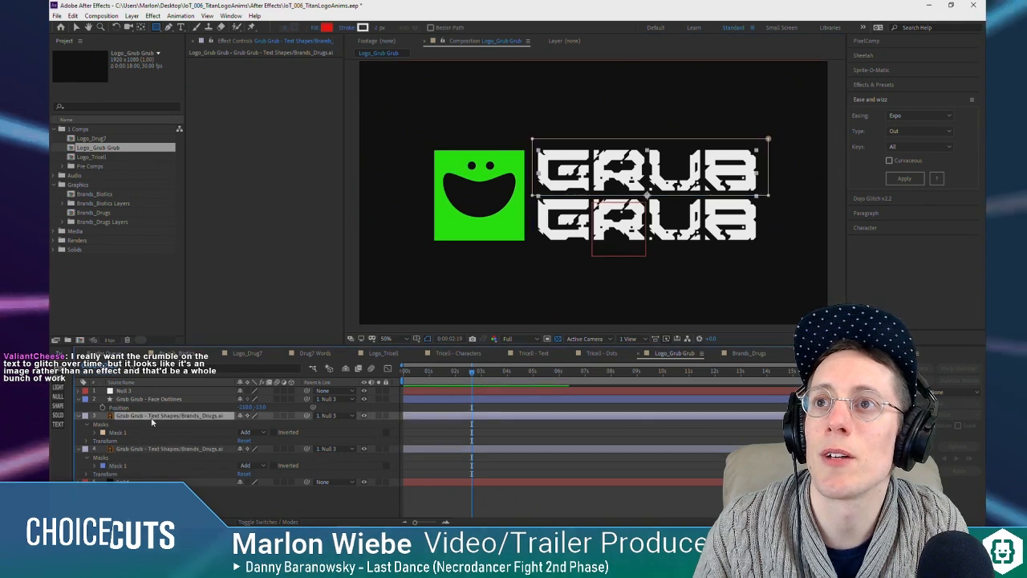
{"action": "left_click", "coordinate": [79, 416]}
{"action": "left_click", "coordinate": [79, 424]}
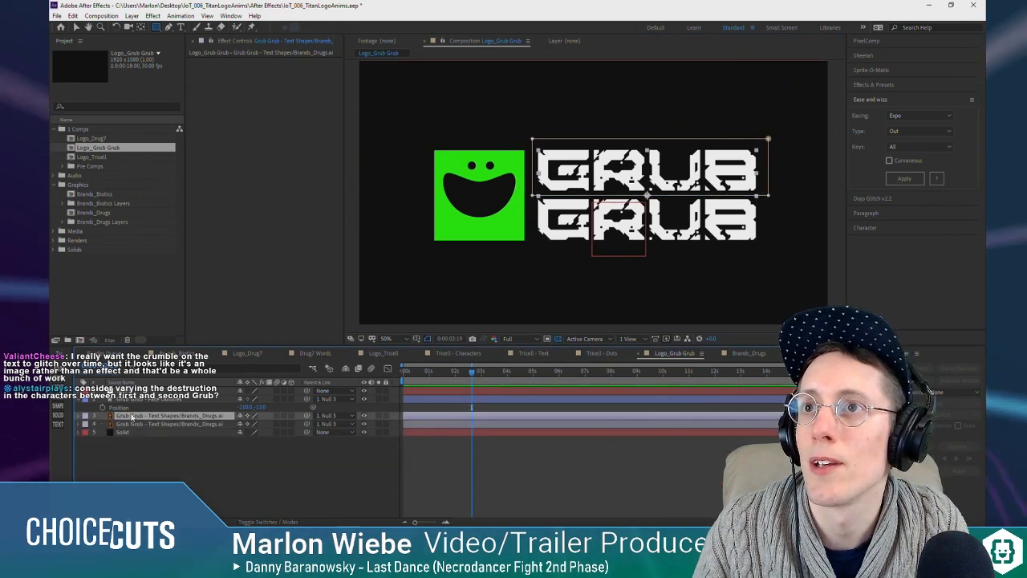
Step: Add Position keyframes at 0:00:02:19 to the Face Outlines layer and both Text Shapes layers
{"action": "left_click", "coordinate": [134, 424]}
{"action": "left_click", "coordinate": [136, 417], "text": "shift"}
{"action": "key", "text": "p"}
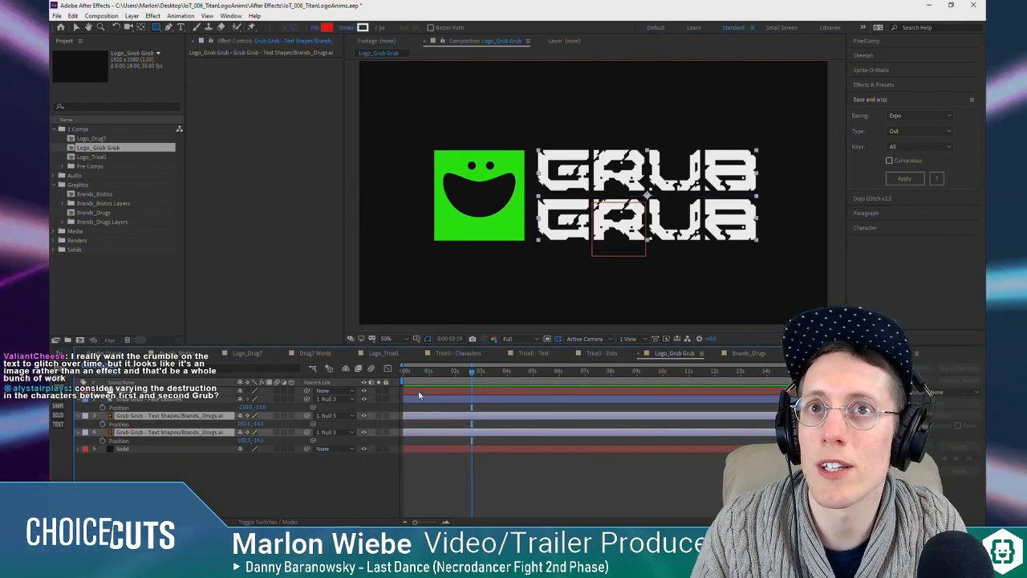
{"action": "left_click", "coordinate": [102, 425]}
{"action": "left_click", "coordinate": [102, 409]}
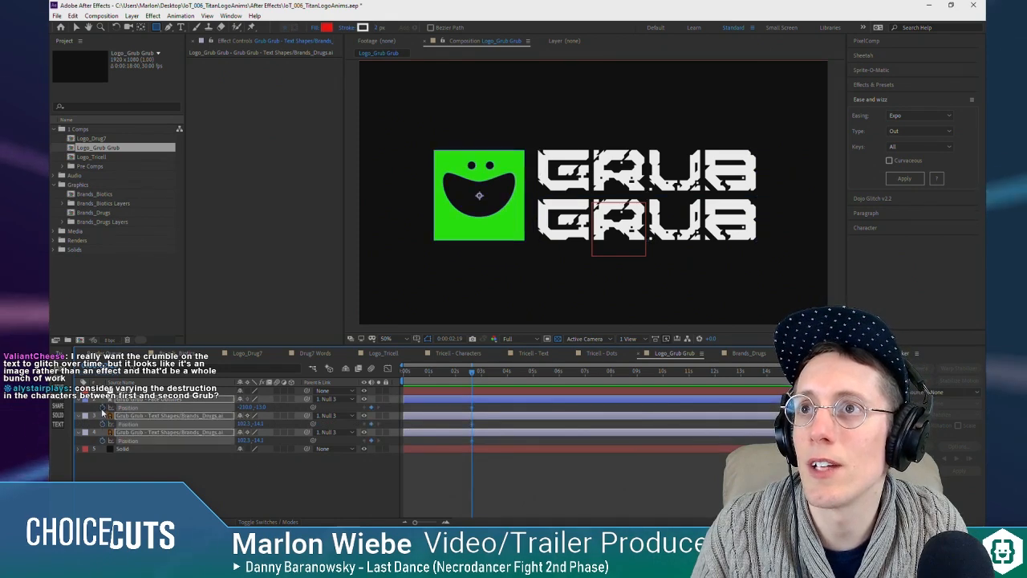
{"action": "left_click", "coordinate": [412, 486]}
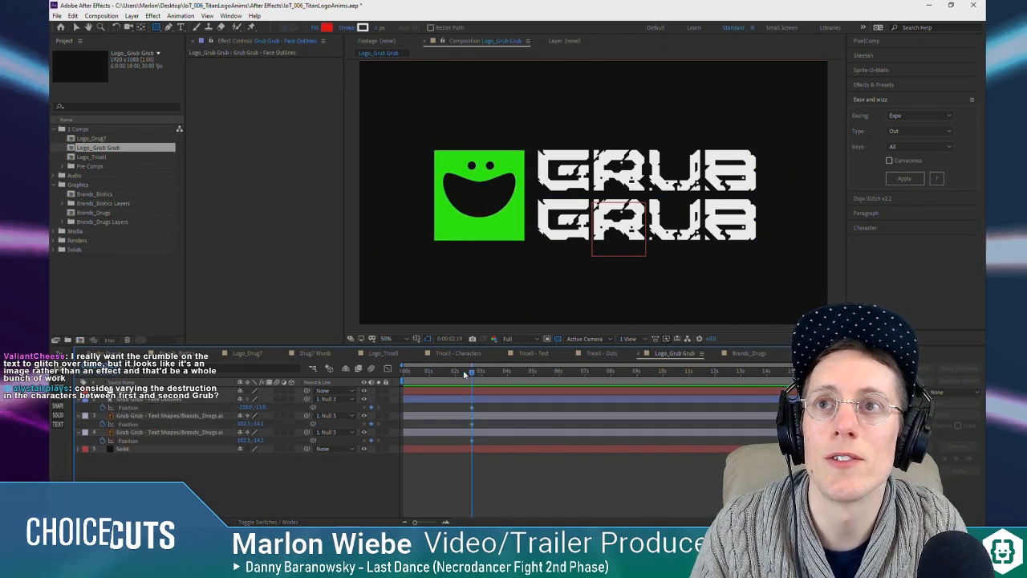
Step: Add Path keyframes at 0:00:02:19 to all four paths of the Face Outlines layer and reveal only its keyframed properties
{"action": "left_click", "coordinate": [149, 400]}
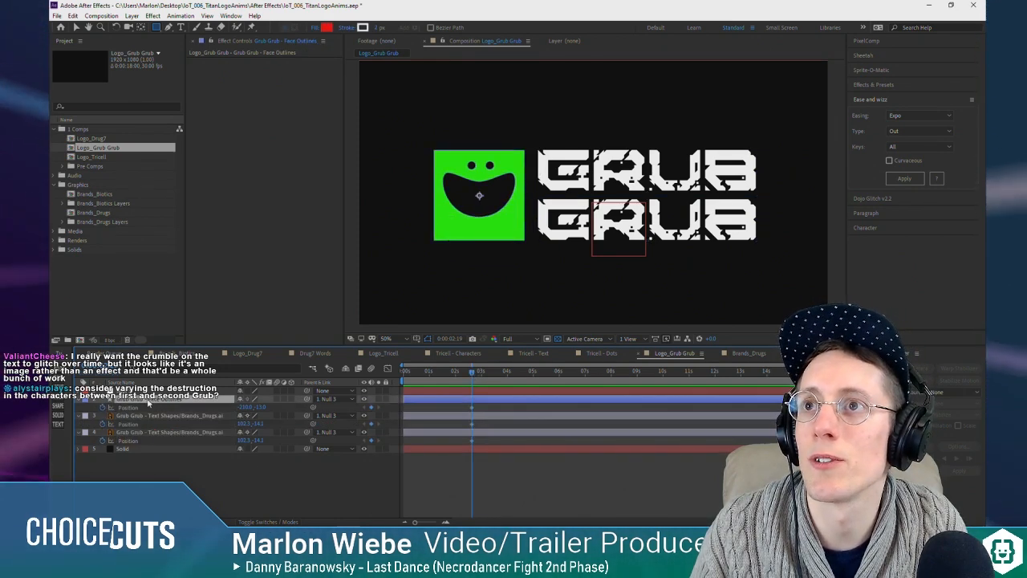
{"action": "left_click", "coordinate": [86, 405]}
{"action": "left_click", "coordinate": [88, 408]}
{"action": "left_click", "coordinate": [95, 416]}
{"action": "left_click", "coordinate": [103, 449]}
{"action": "left_click", "coordinate": [104, 441]}
{"action": "left_click", "coordinate": [103, 433]}
{"action": "left_click", "coordinate": [103, 425]}
{"action": "left_click", "coordinate": [117, 474]}
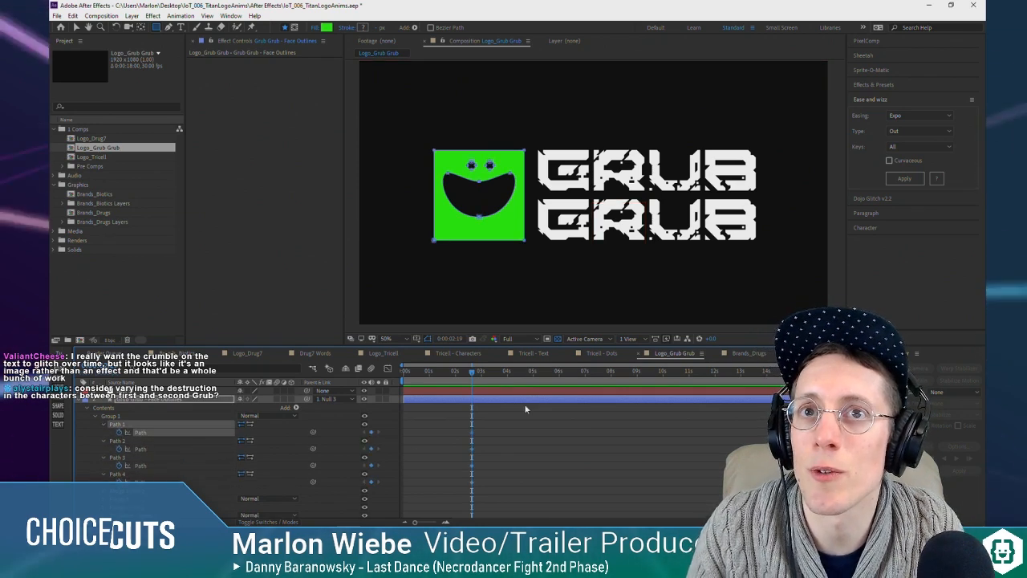
{"action": "left_click", "coordinate": [79, 400]}
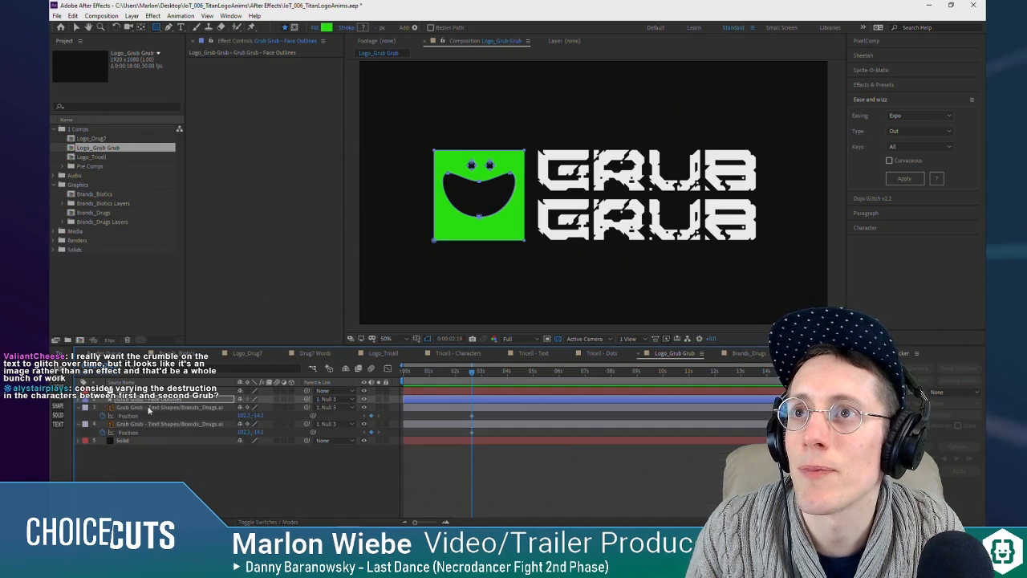
{"action": "key", "text": "u"}
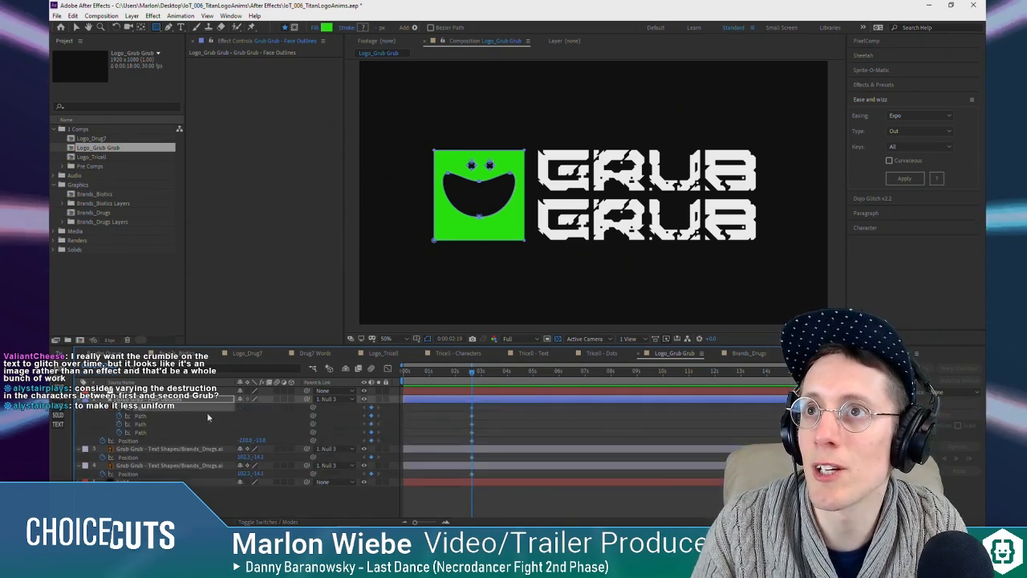
Step: Show only Position on the Face Outlines layer and place an additional Position keyframe at 0:00:01:10
{"action": "left_click_drag", "start_coordinate": [472, 372], "coordinate": [463, 377]}
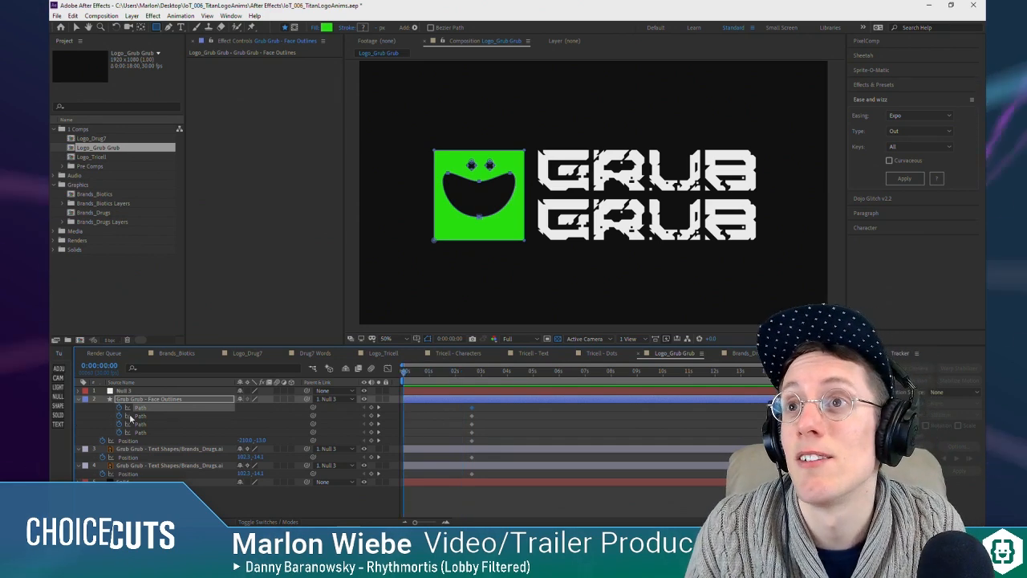
{"action": "left_click", "coordinate": [135, 400]}
{"action": "key", "text": "Home"}
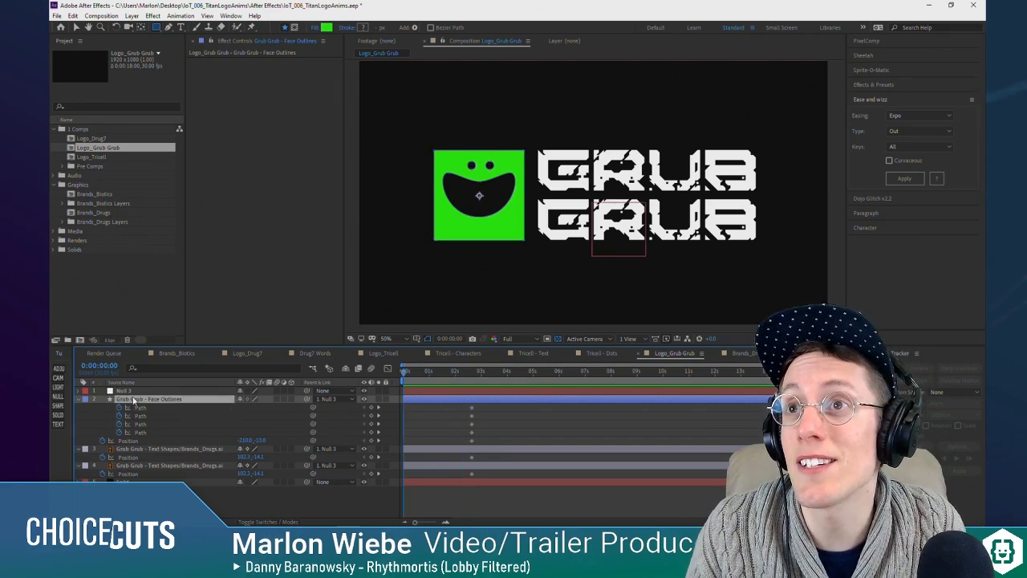
{"action": "key", "text": "u"}
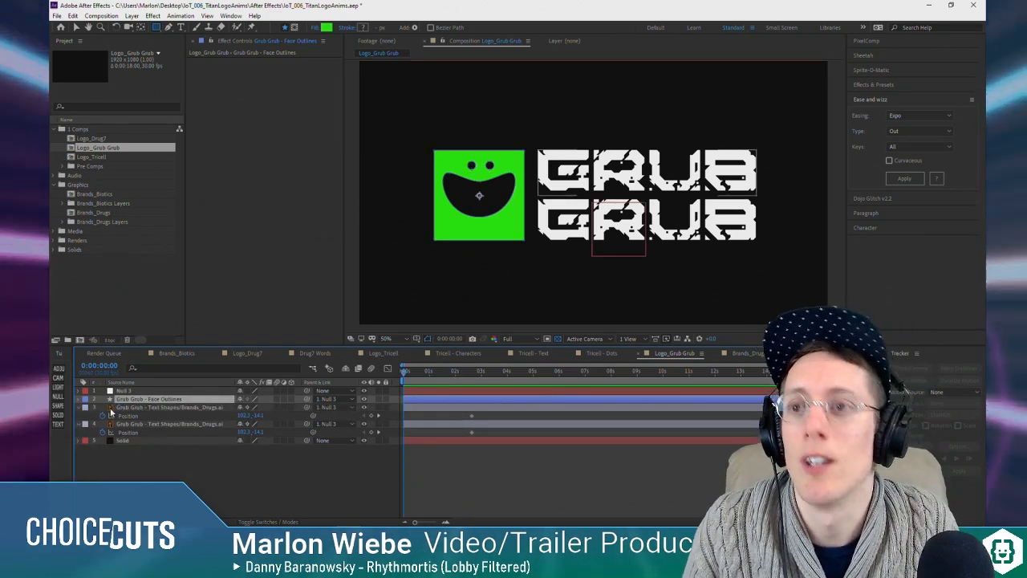
{"action": "key", "text": "p"}
{"action": "left_click", "coordinate": [372, 408]}
{"action": "left_click_drag", "start_coordinate": [406, 372], "coordinate": [419, 372]}
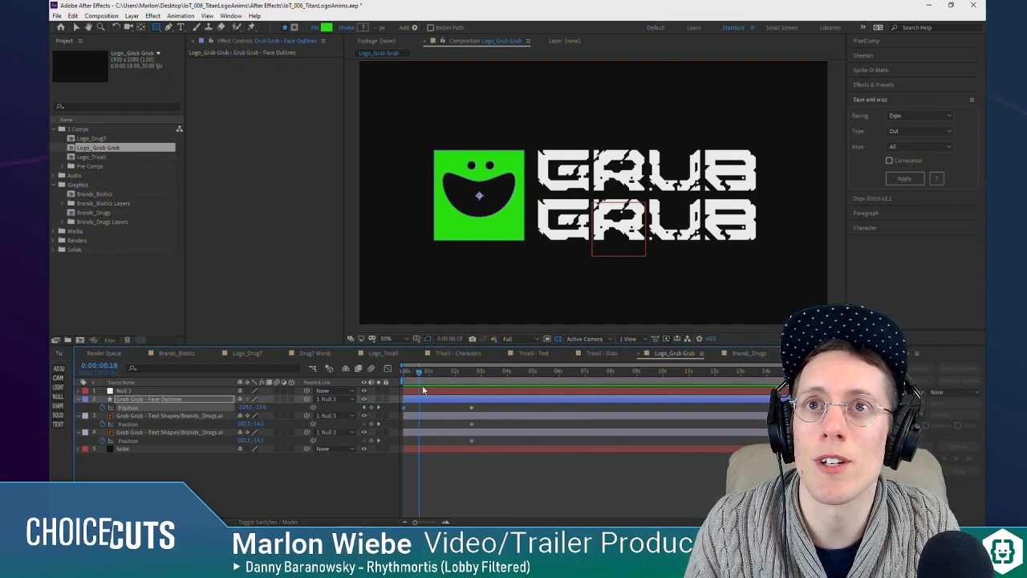
{"action": "left_click_drag", "start_coordinate": [405, 409], "coordinate": [440, 414]}
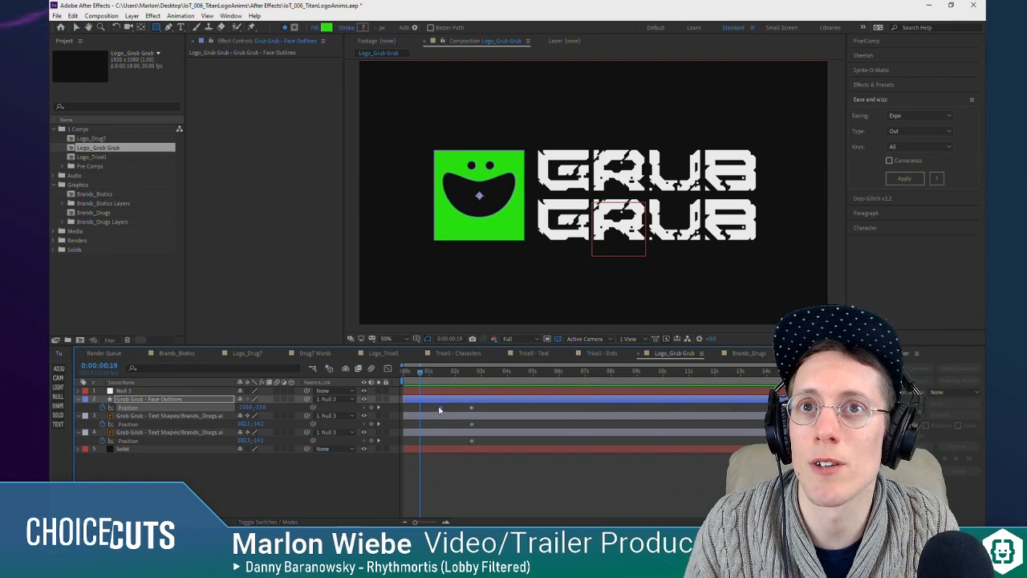
{"action": "left_click", "coordinate": [379, 408]}
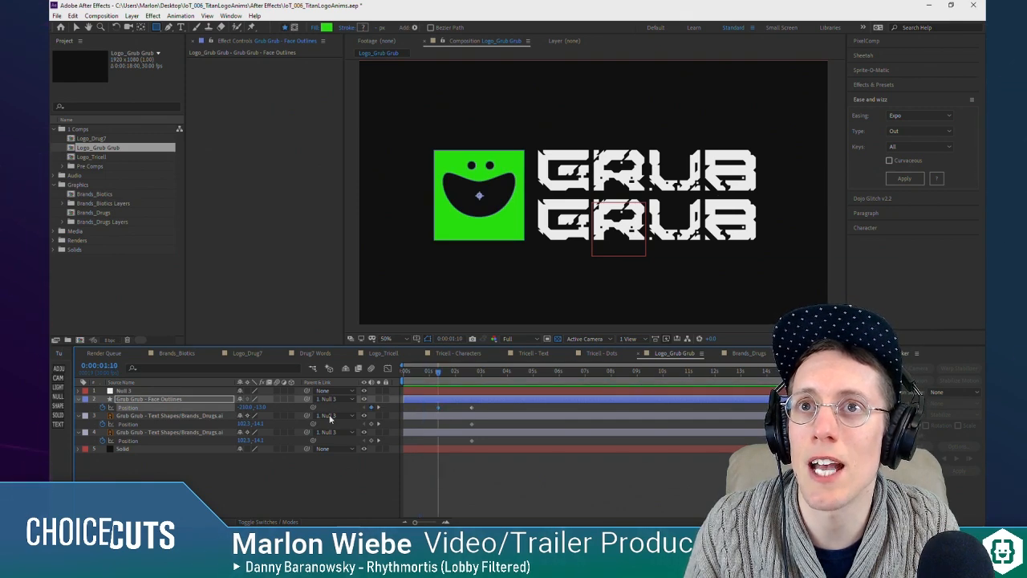
Step: Keyframe the face's Scale at 0:00:01:10, and at 0:00:00:21 set Position to -1, -13 and Scale to 195%
{"action": "key", "text": "s"}
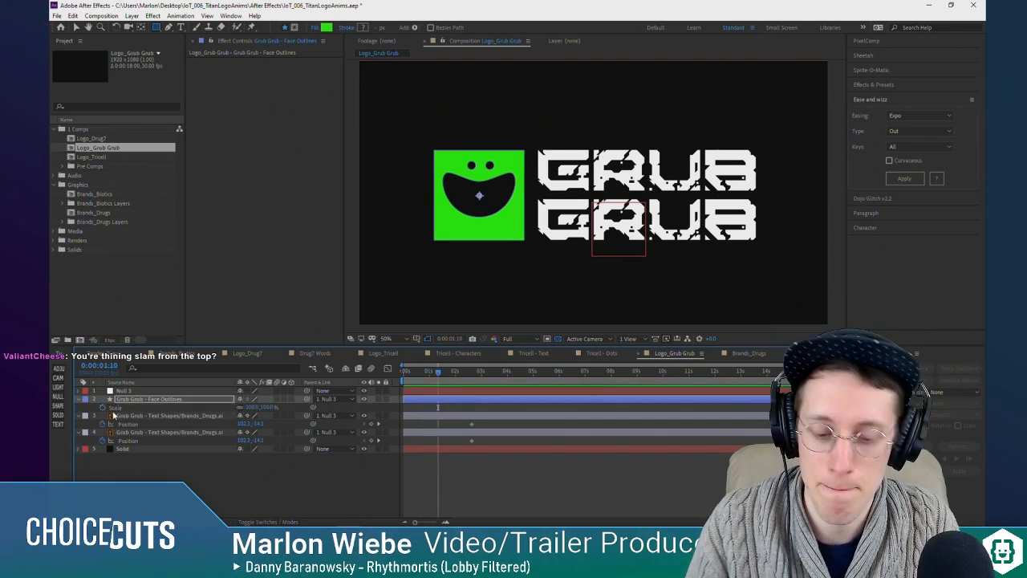
{"action": "key", "text": "shift+p"}
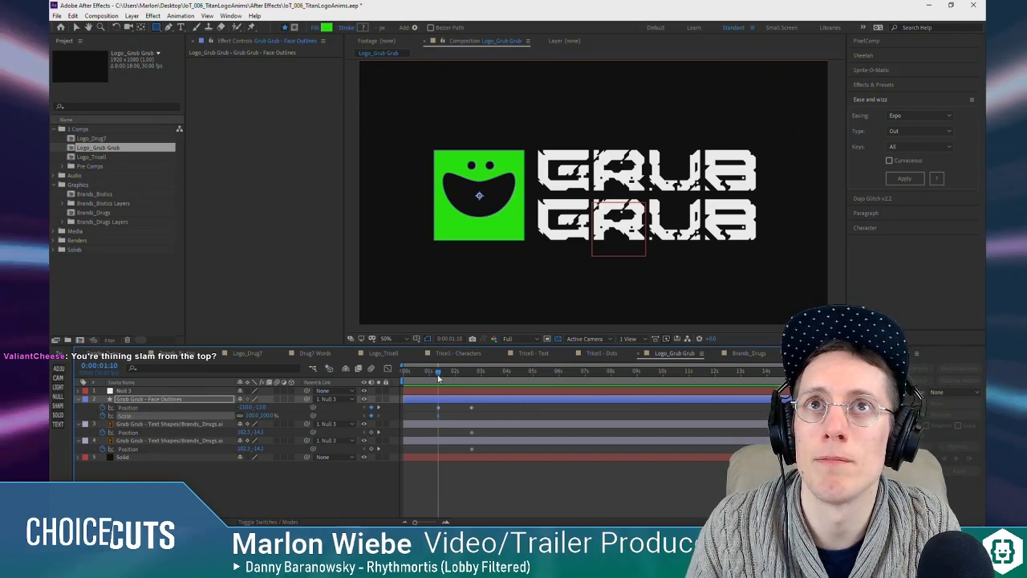
{"action": "left_click_drag", "start_coordinate": [438, 378], "coordinate": [423, 375]}
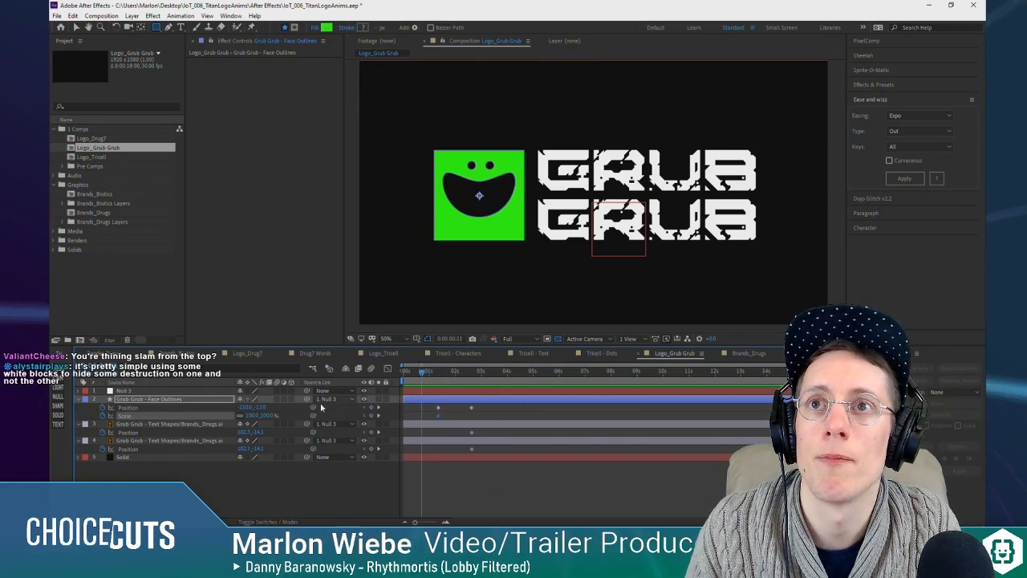
{"action": "left_click_drag", "start_coordinate": [245, 407], "coordinate": [344, 403]}
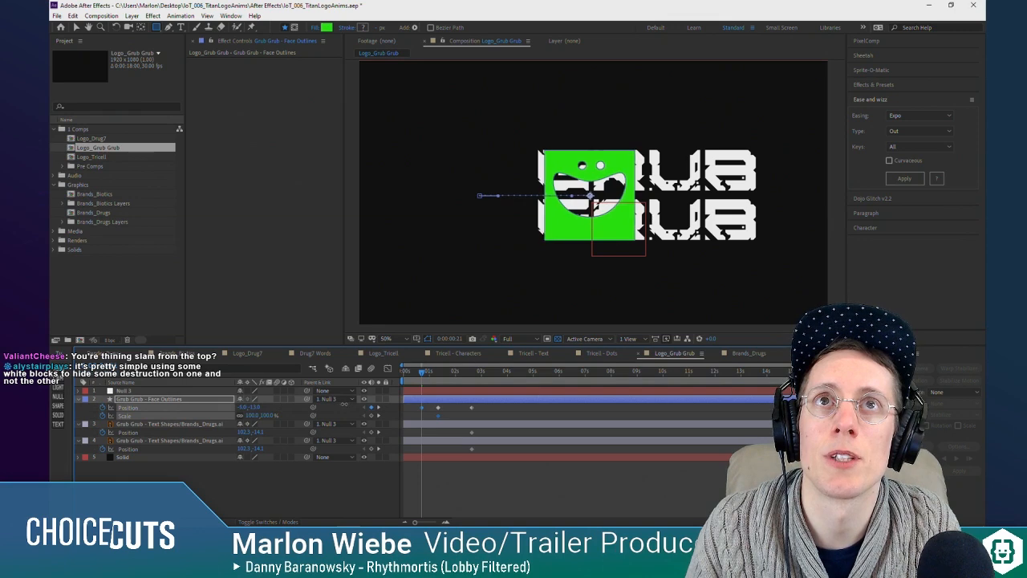
{"action": "mouse_move", "coordinate": [252, 416]}
{"action": "left_mouse_down"}
{"action": "mouse_move", "coordinate": [304, 415]}
{"action": "mouse_move", "coordinate": [246, 417]}
{"action": "left_mouse_up"}
{"action": "scroll", "coordinate": [564, 215], "scroll_direction": "down", "scroll_amount": 2}
{"action": "scroll", "coordinate": [562, 215], "scroll_direction": "up", "scroll_amount": 2}
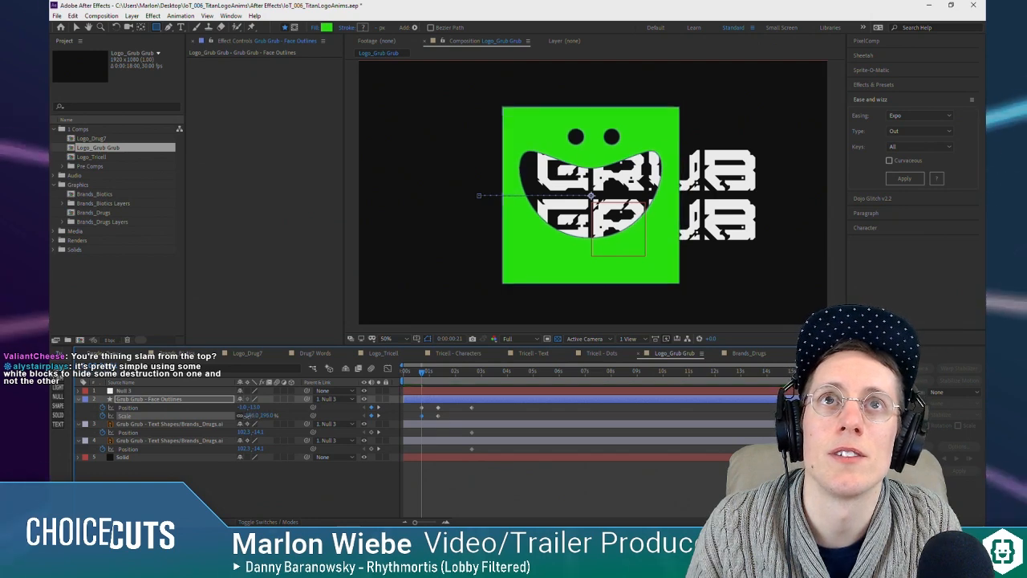
{"action": "left_click", "coordinate": [446, 474]}
Step: Scrub through the face's move and hide both Text Shapes layers
{"action": "left_click", "coordinate": [436, 372]}
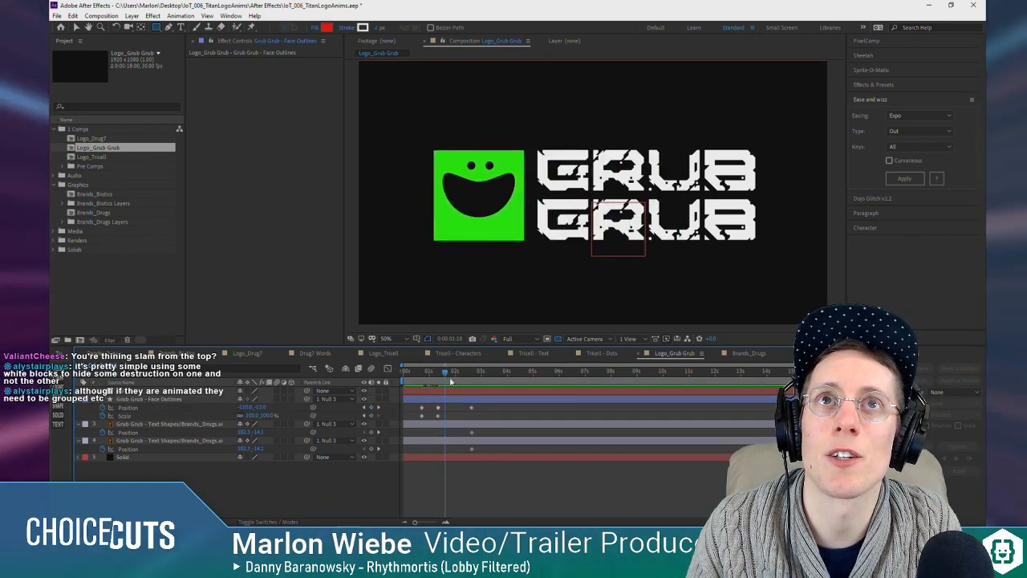
{"action": "left_click_drag", "start_coordinate": [436, 377], "coordinate": [399, 375]}
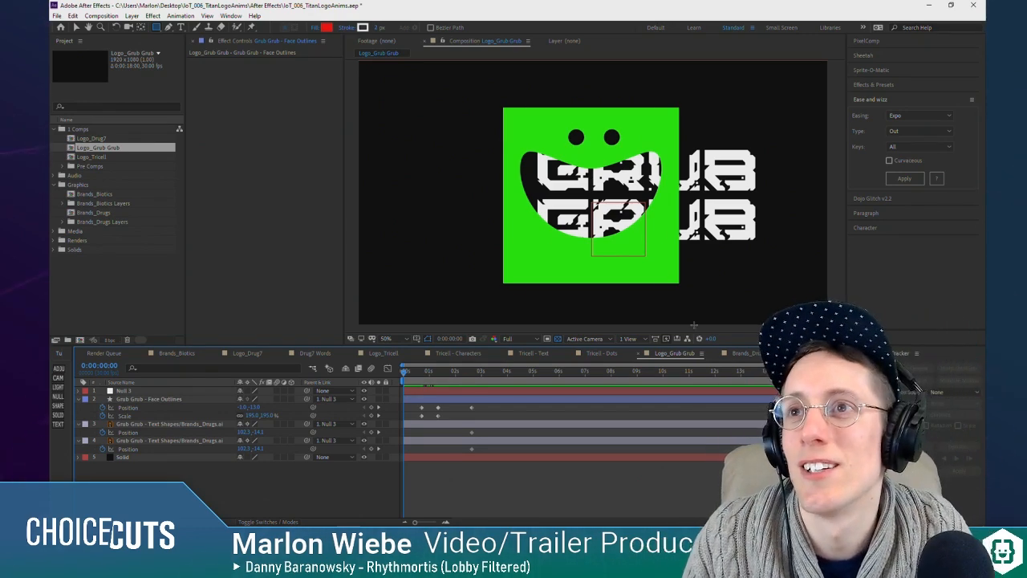
{"action": "left_click", "coordinate": [364, 425]}
{"action": "left_click", "coordinate": [364, 441]}
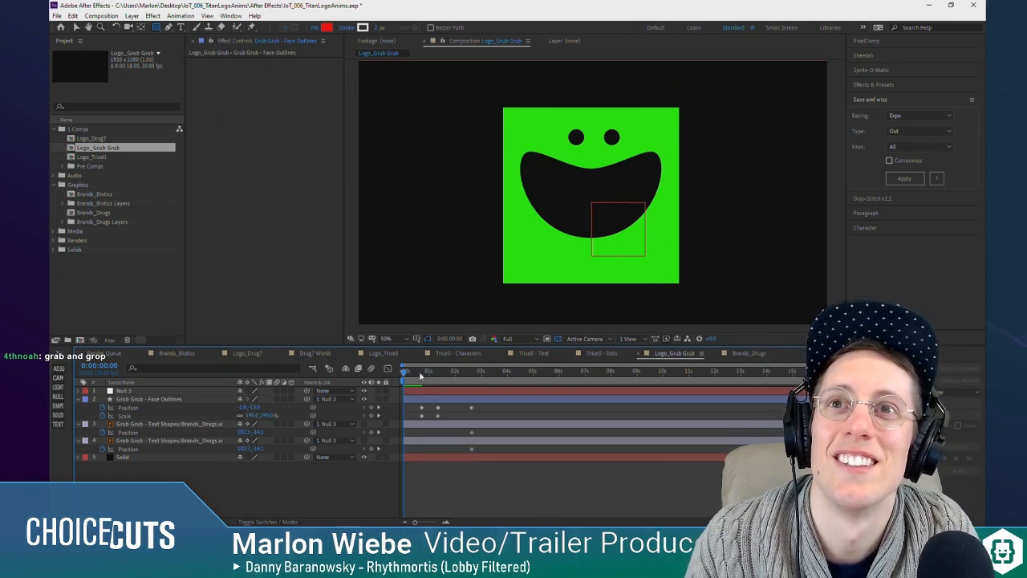
Step: Shift all displayed Position and Scale keyframes of the face and text layers just under one second later
{"action": "left_click_drag", "start_coordinate": [426, 377], "coordinate": [393, 398]}
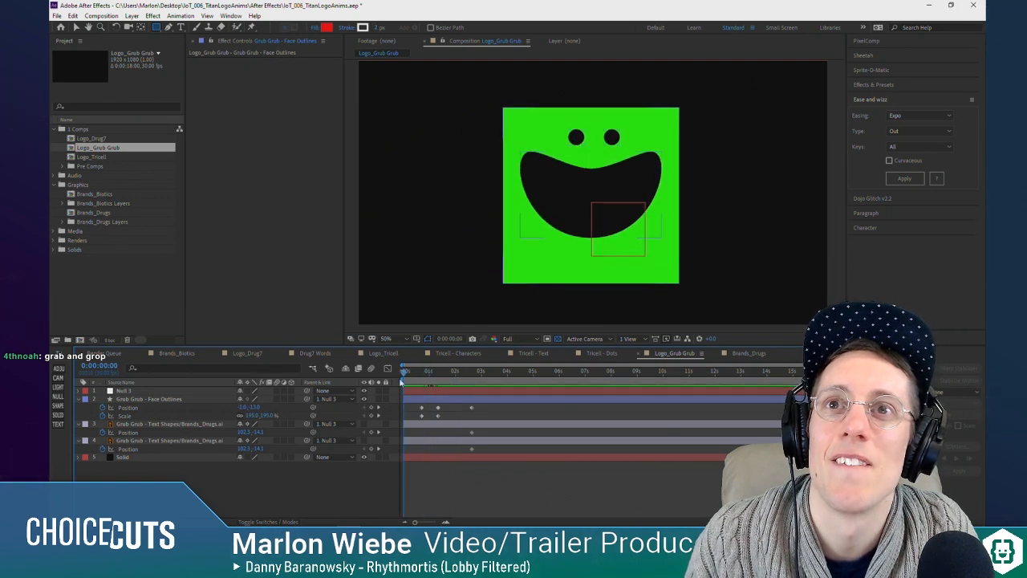
{"action": "left_click_drag", "start_coordinate": [484, 405], "coordinate": [415, 456]}
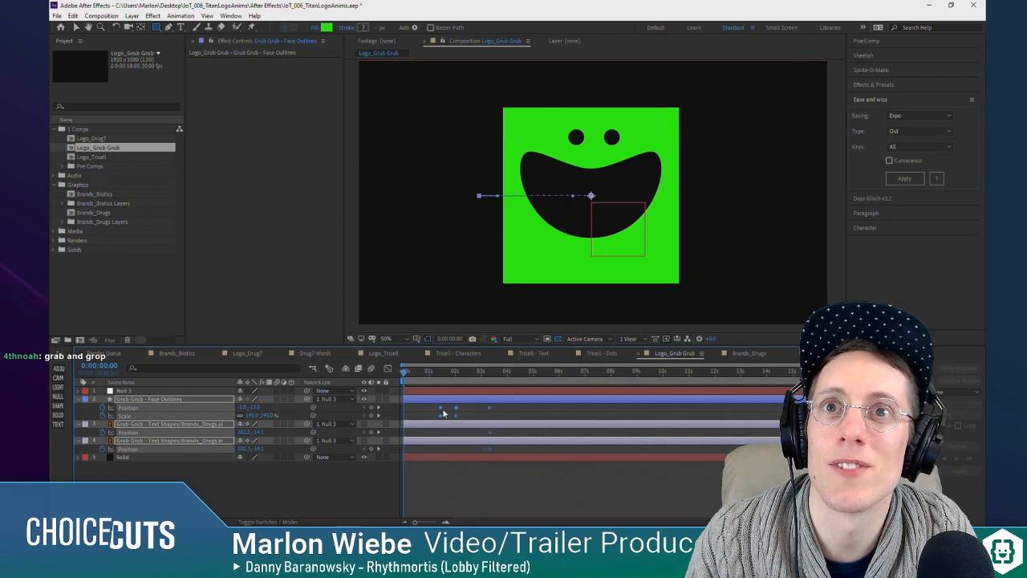
{"action": "key", "text": "ctrl+z"}
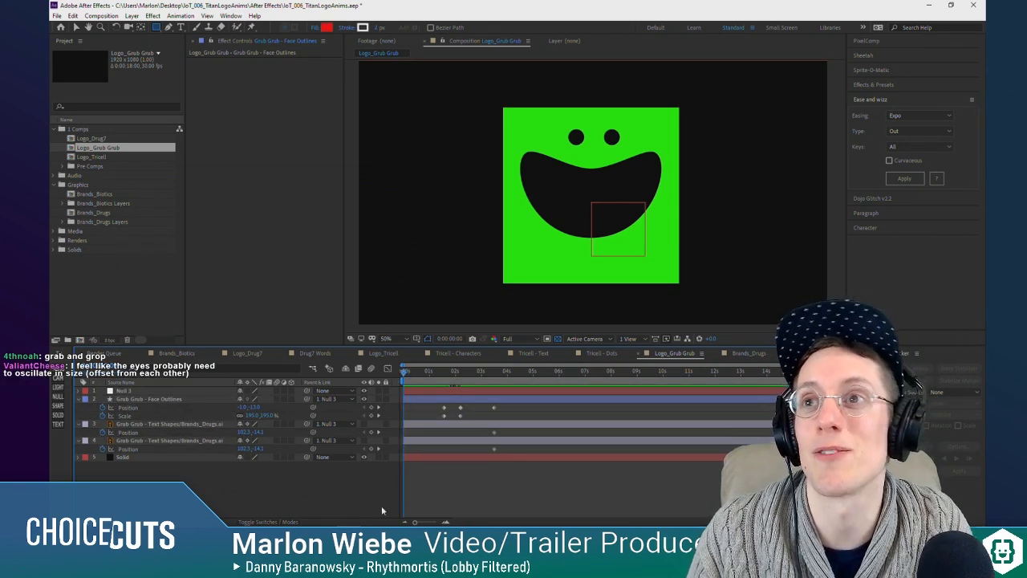
Step: Add two Position keyframes near the start of Face Outlines and set the one at 0:00:00:00 to -1, -469
{"action": "left_click", "coordinate": [372, 408]}
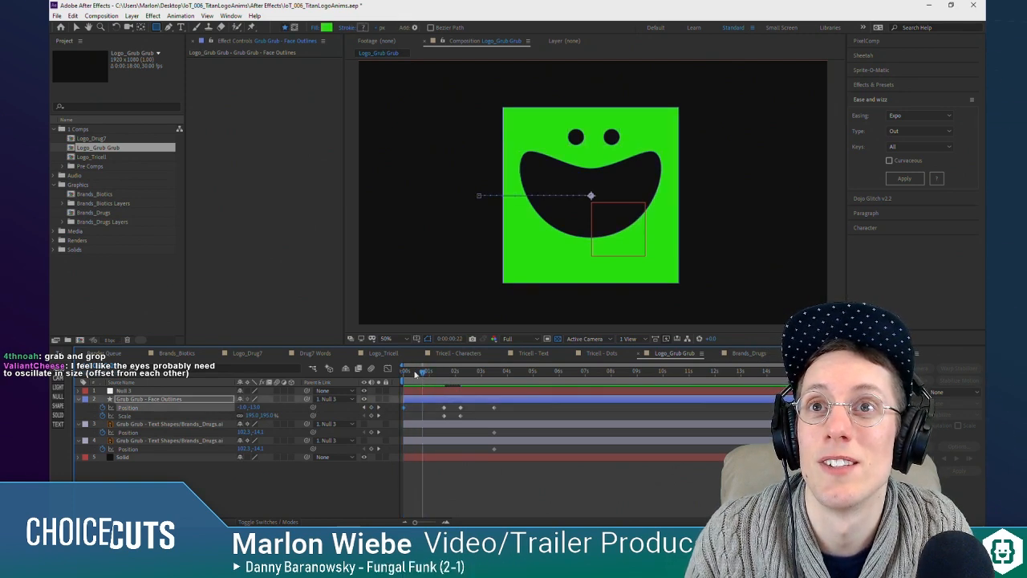
{"action": "left_click", "coordinate": [365, 409]}
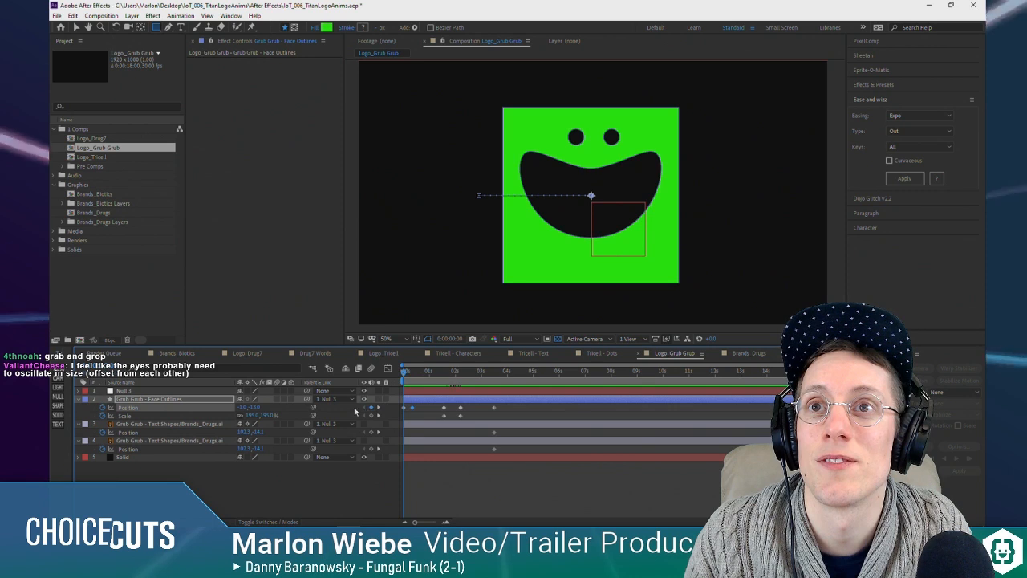
{"action": "left_click_drag", "start_coordinate": [255, 408], "coordinate": [48, 396]}
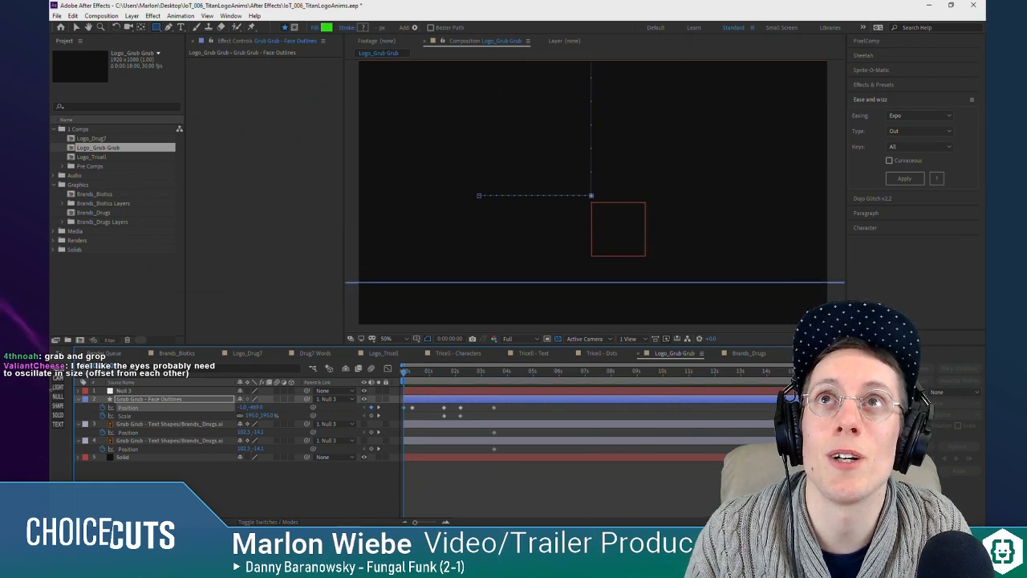
{"action": "scroll", "coordinate": [504, 223], "scroll_direction": "down", "scroll_amount": 2}
{"action": "scroll", "coordinate": [504, 222], "scroll_direction": "up", "scroll_amount": 2}
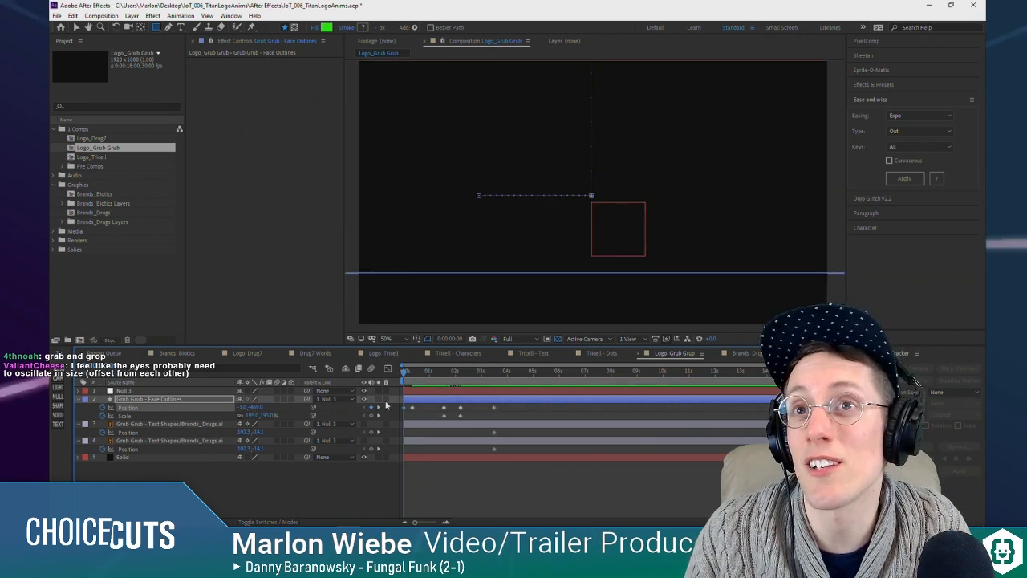
Step: Move the second Position keyframe of Face Outlines closer to the first and preview the face's drop-in
{"action": "key", "text": "space"}
{"action": "key", "text": "space"}
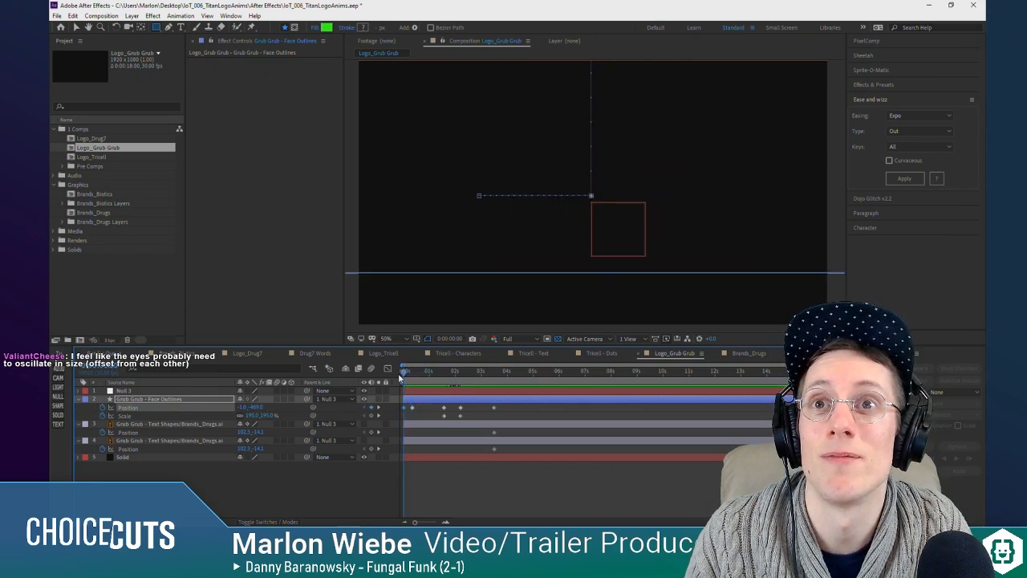
{"action": "key", "text": "space"}
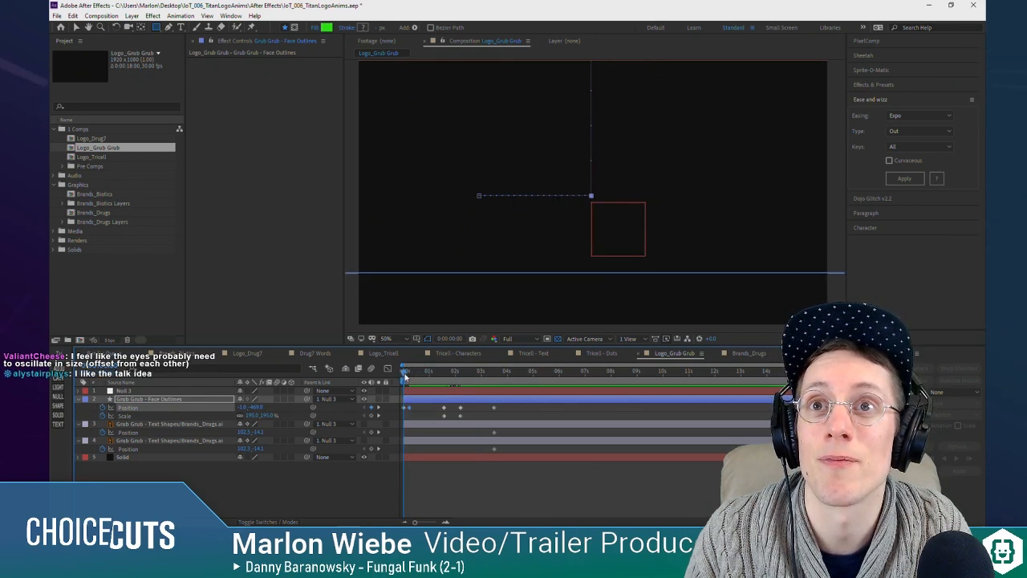
{"action": "key", "text": "space"}
{"action": "key", "text": "space"}
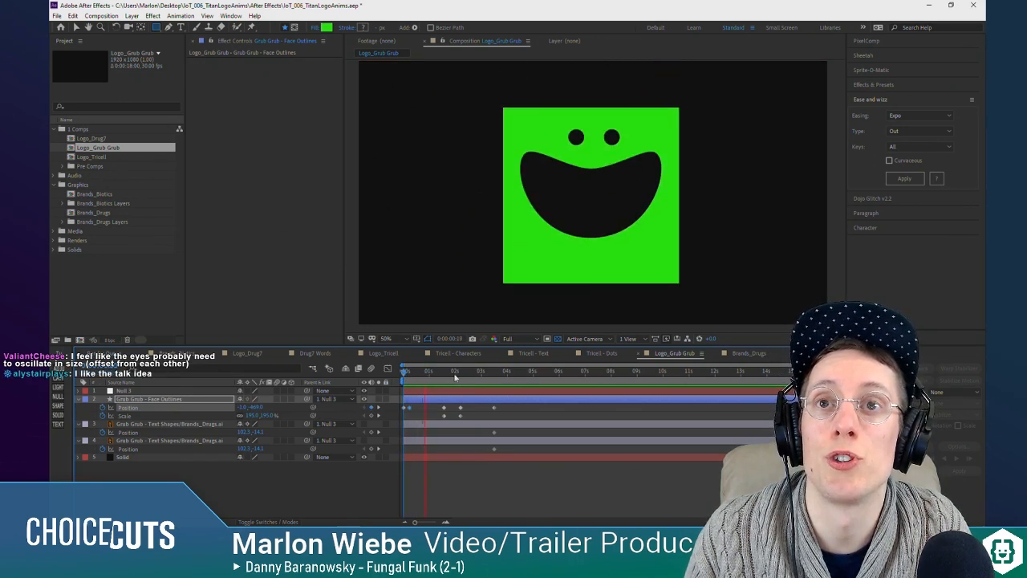
{"action": "left_click", "coordinate": [426, 374]}
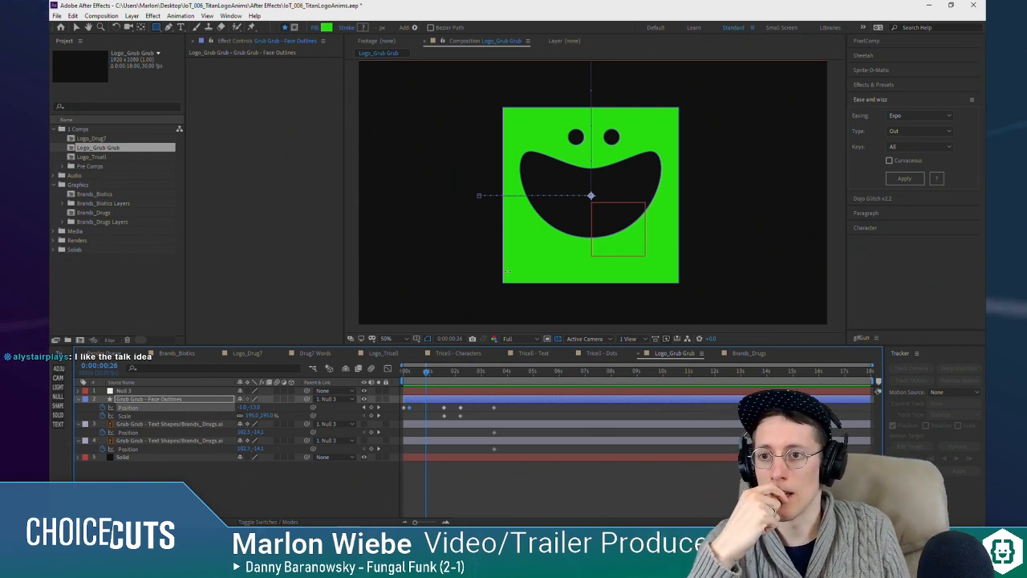
Step: Pre-compose the Face Outlines layer into a new composition named Grub Grub - Face Guy and open it
{"action": "right_click", "coordinate": [156, 403]}
{"action": "left_click", "coordinate": [205, 356]}
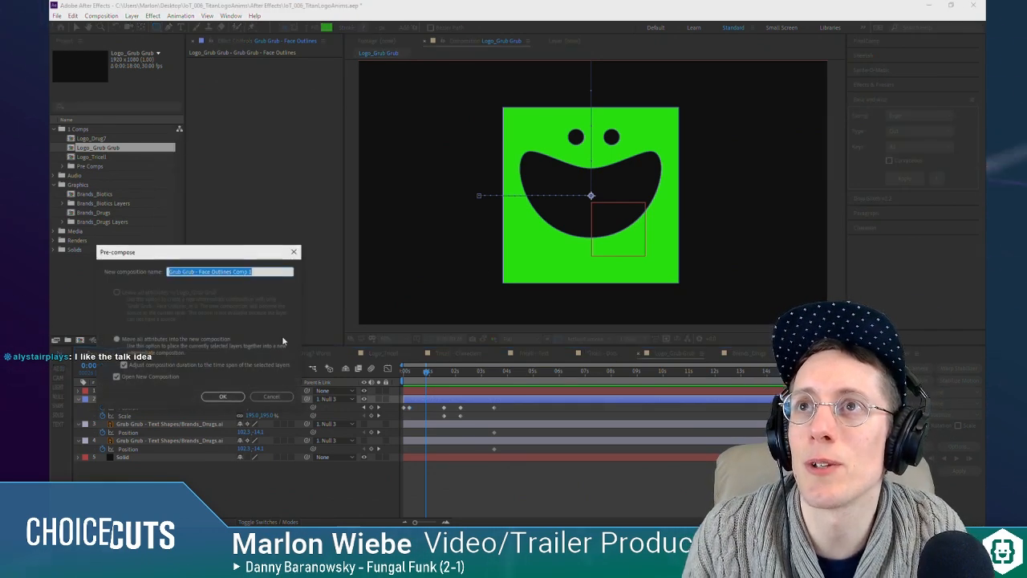
{"action": "type", "text": "Grub"}
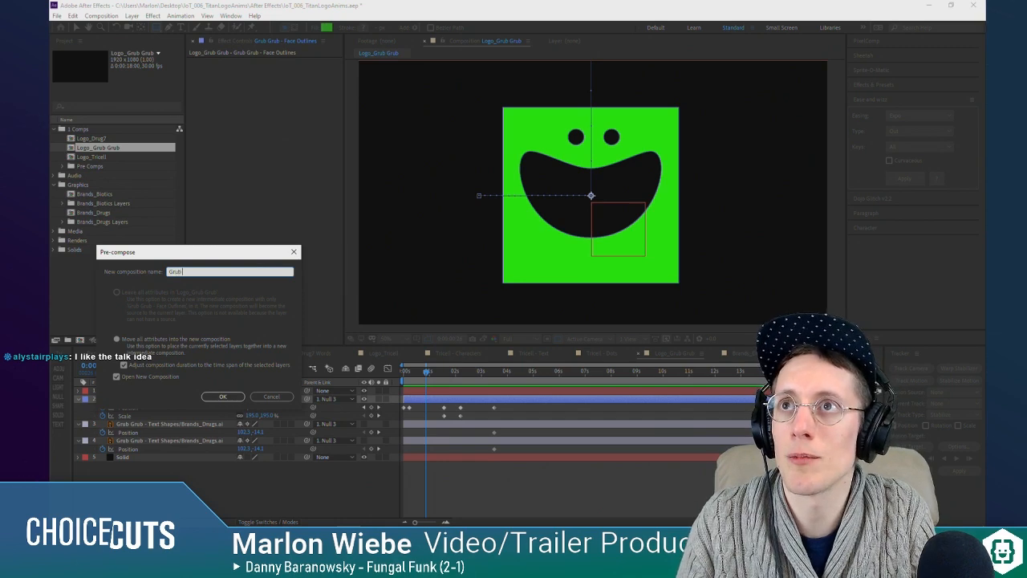
{"action": "type", "text": "e Guy"}
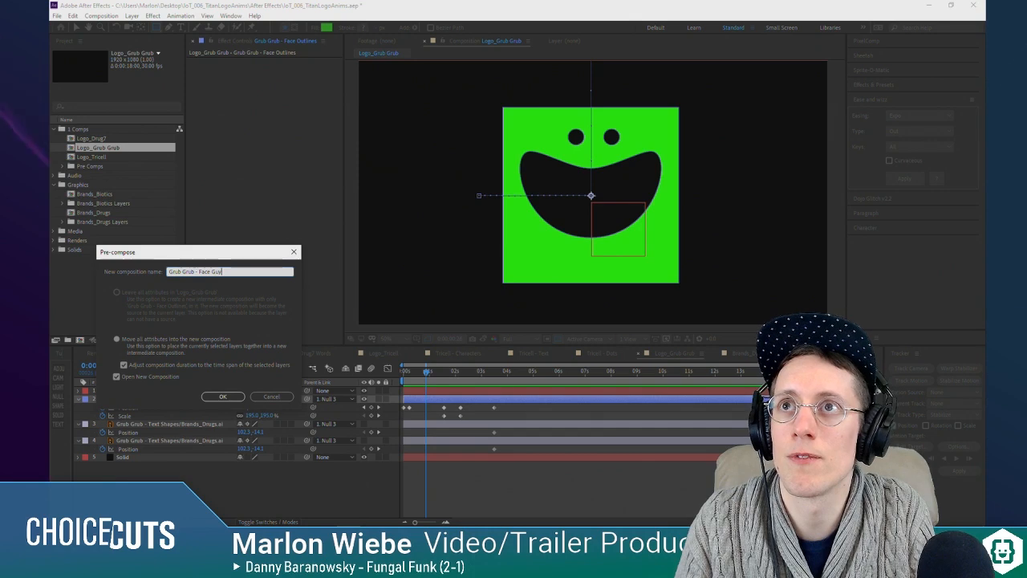
{"action": "key", "text": "Return"}
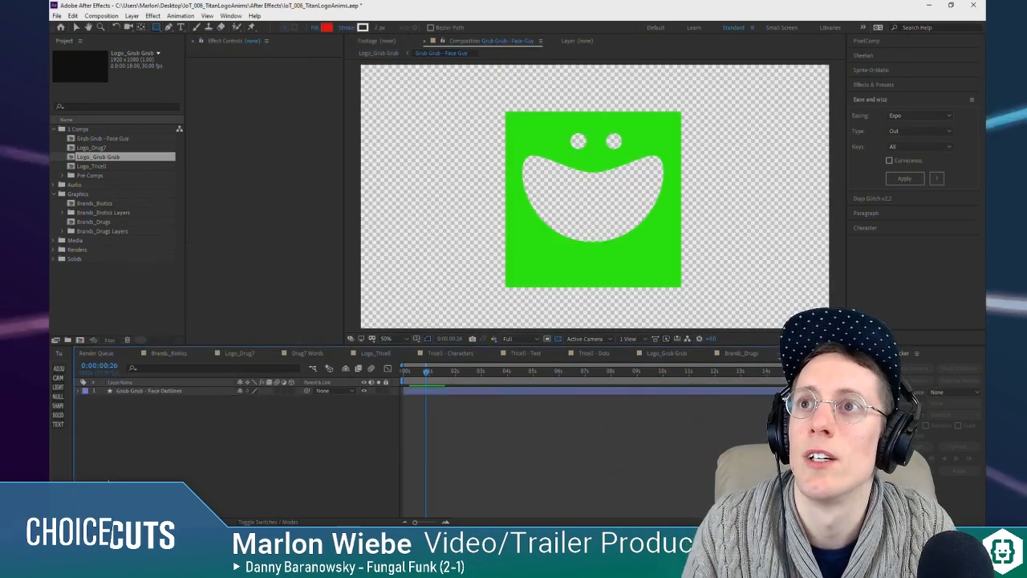
Step: Go to 0:00:03:22 in the face precomp and duplicate the Face Outlines layer
{"action": "left_click", "coordinate": [155, 391]}
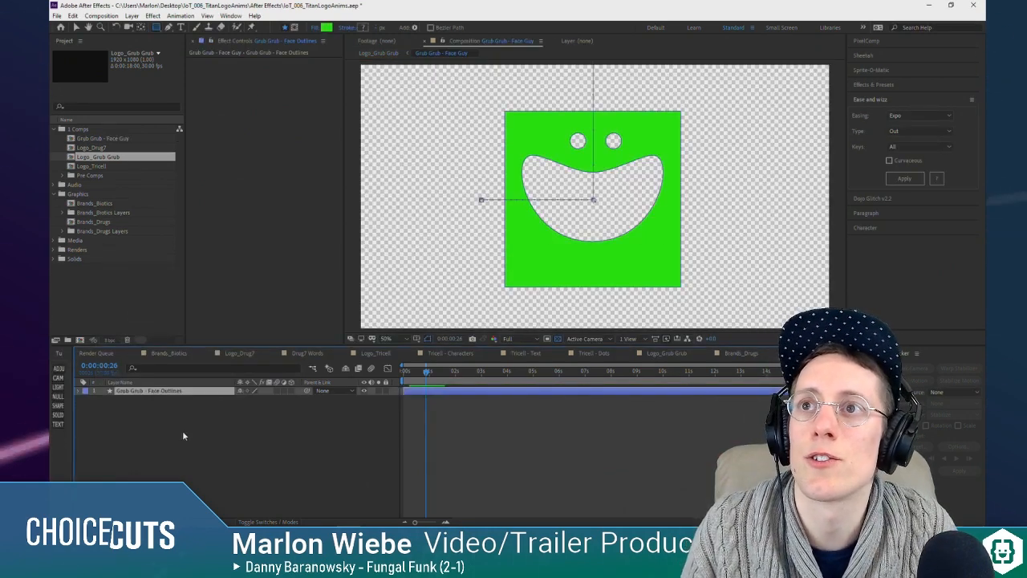
{"action": "left_click", "coordinate": [94, 409]}
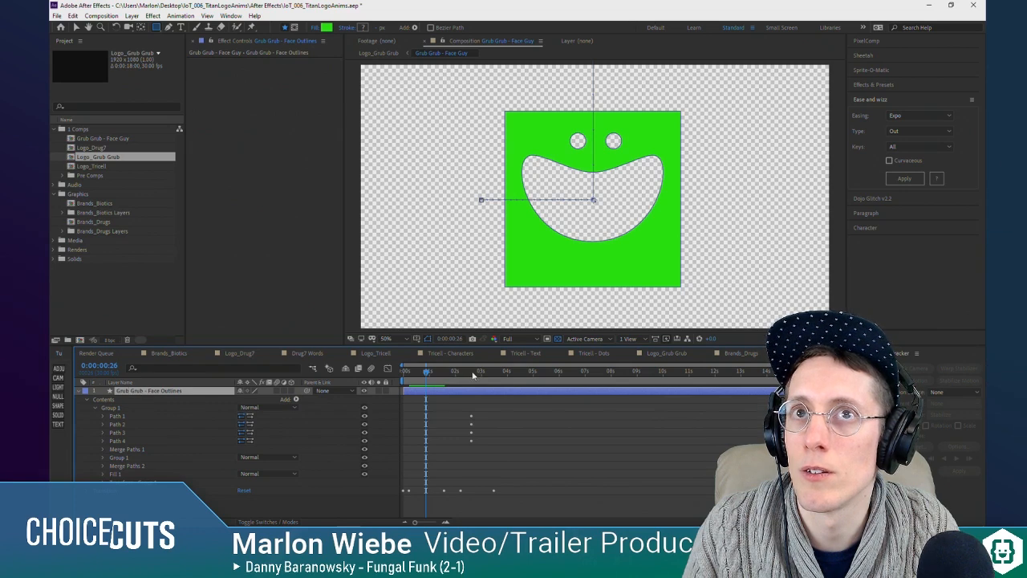
{"action": "left_click_drag", "start_coordinate": [460, 374], "coordinate": [500, 372]}
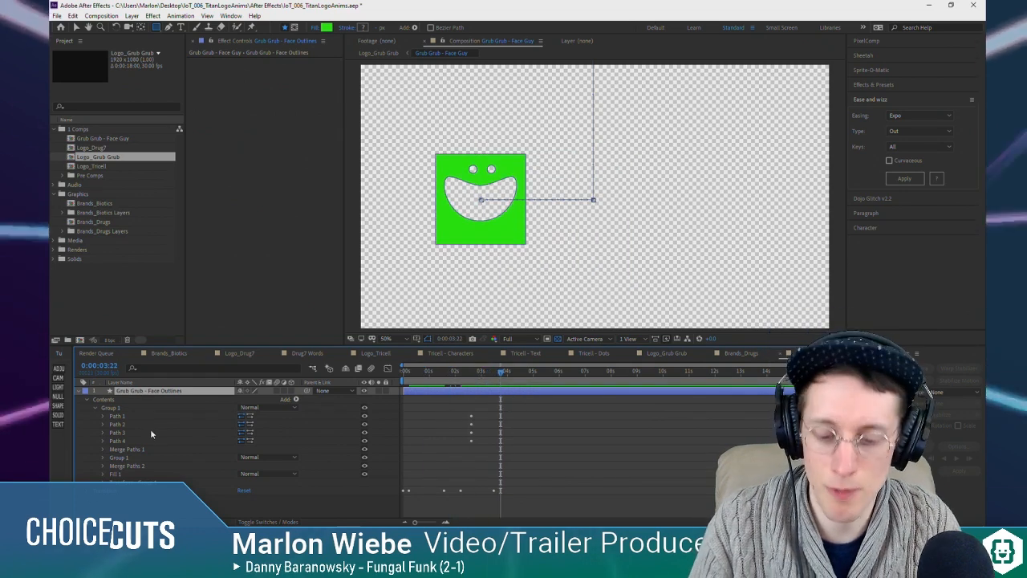
{"action": "key", "text": "p"}
{"action": "key", "text": "ctrl+d"}
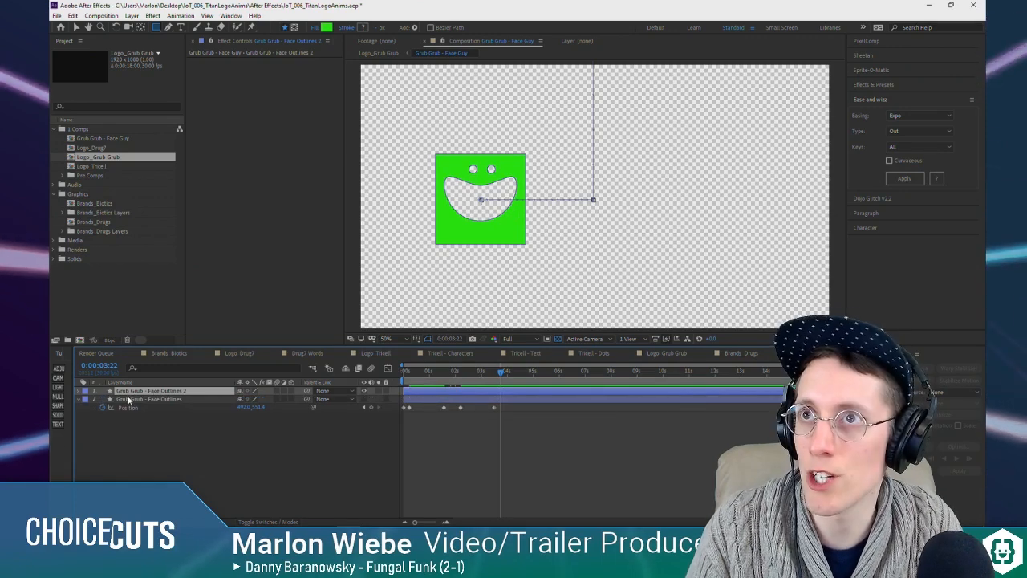
Step: Remove the keyframes from all four Path properties of Face Outlines 2 and reveal its Group 1 contents
{"action": "key", "text": "u"}
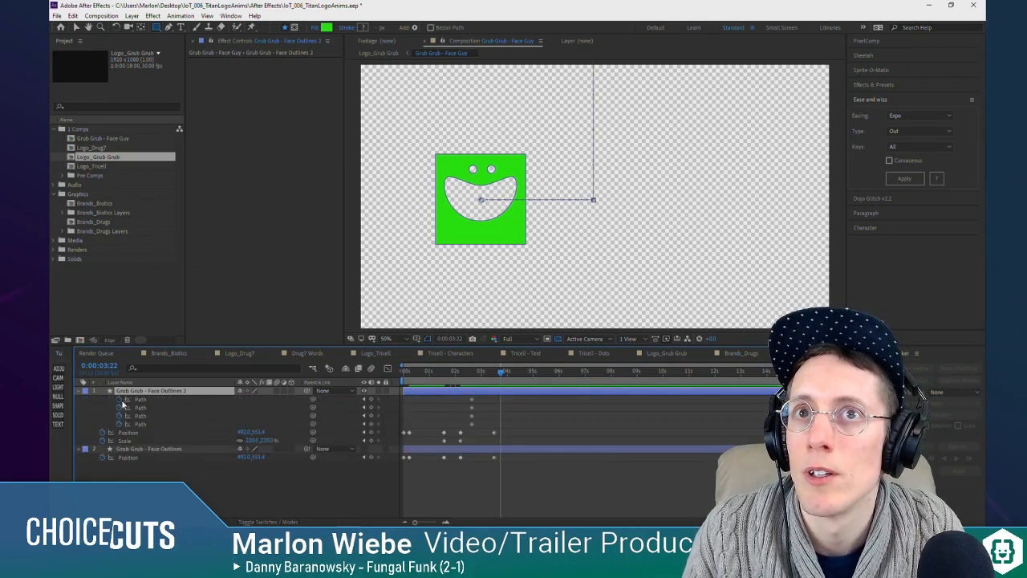
{"action": "left_click", "coordinate": [119, 400]}
{"action": "left_click", "coordinate": [119, 408]}
{"action": "left_click", "coordinate": [119, 416]}
{"action": "left_click", "coordinate": [118, 424]}
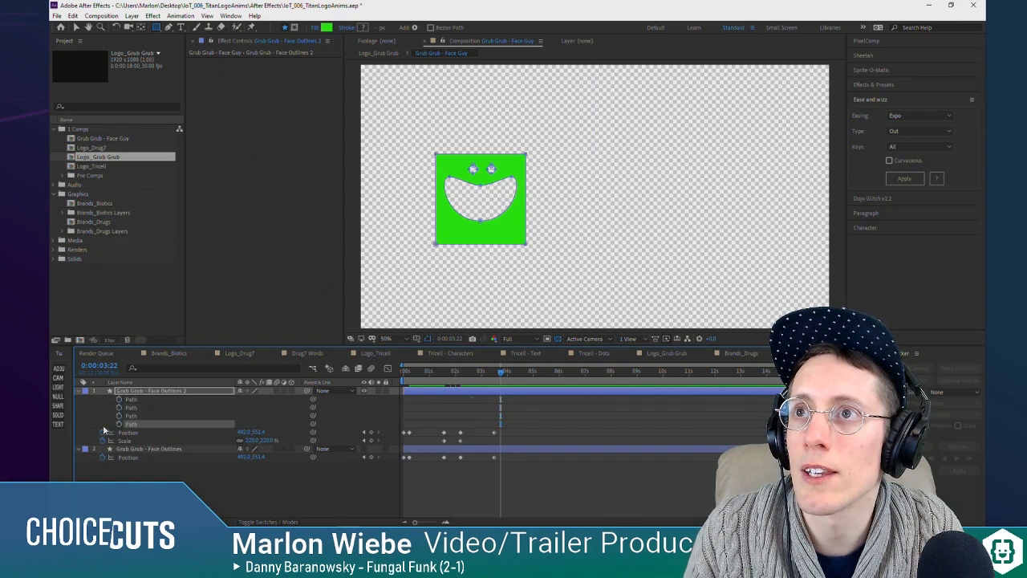
{"action": "left_click", "coordinate": [80, 391]}
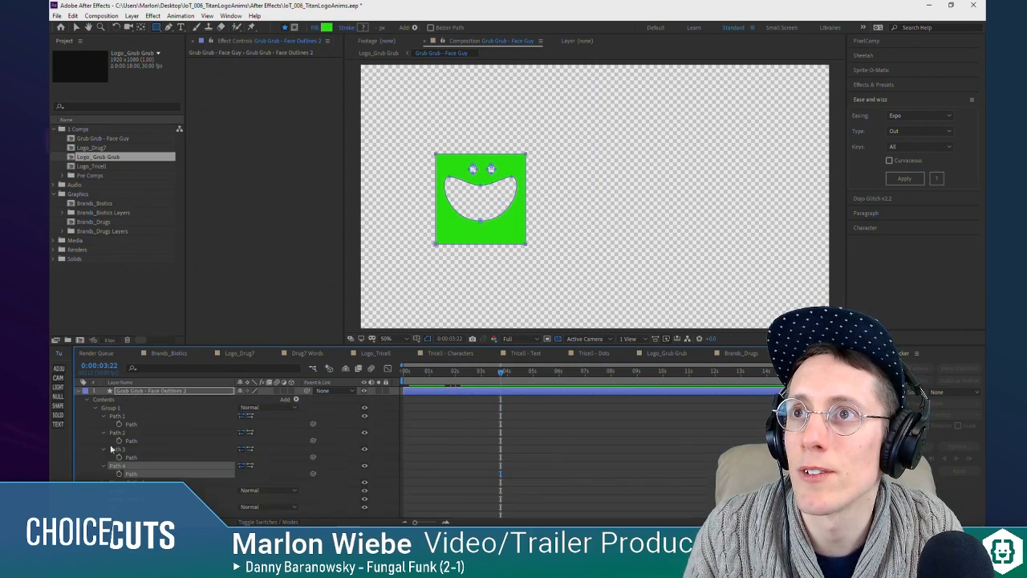
{"action": "left_click", "coordinate": [126, 426]}
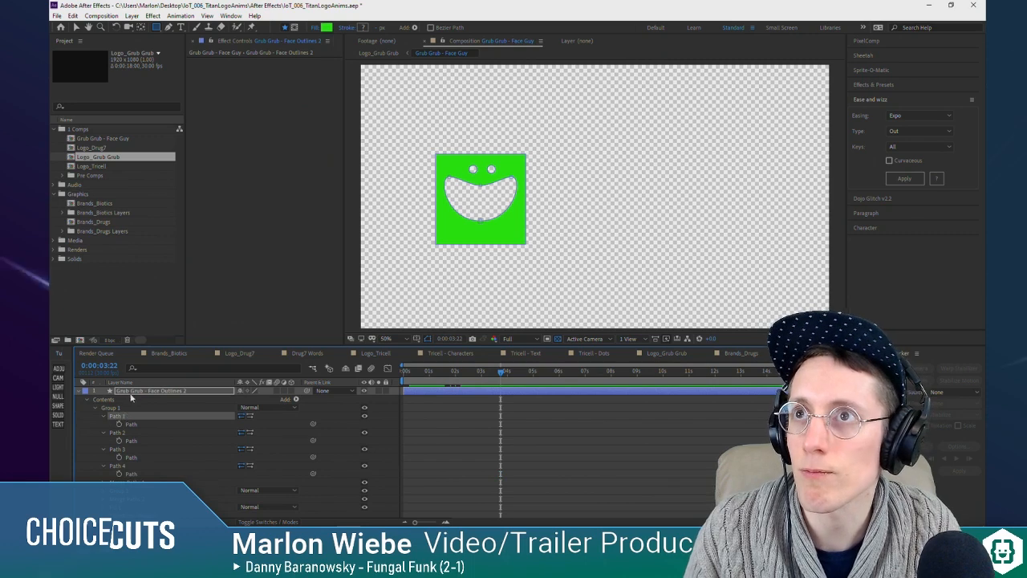
{"action": "left_click", "coordinate": [133, 392]}
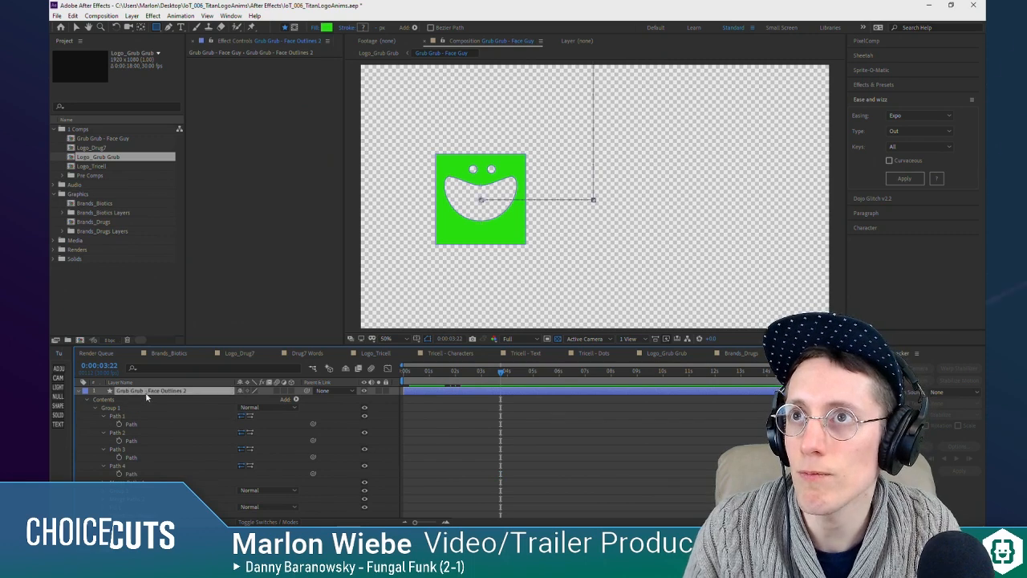
{"action": "left_click", "coordinate": [60, 415]}
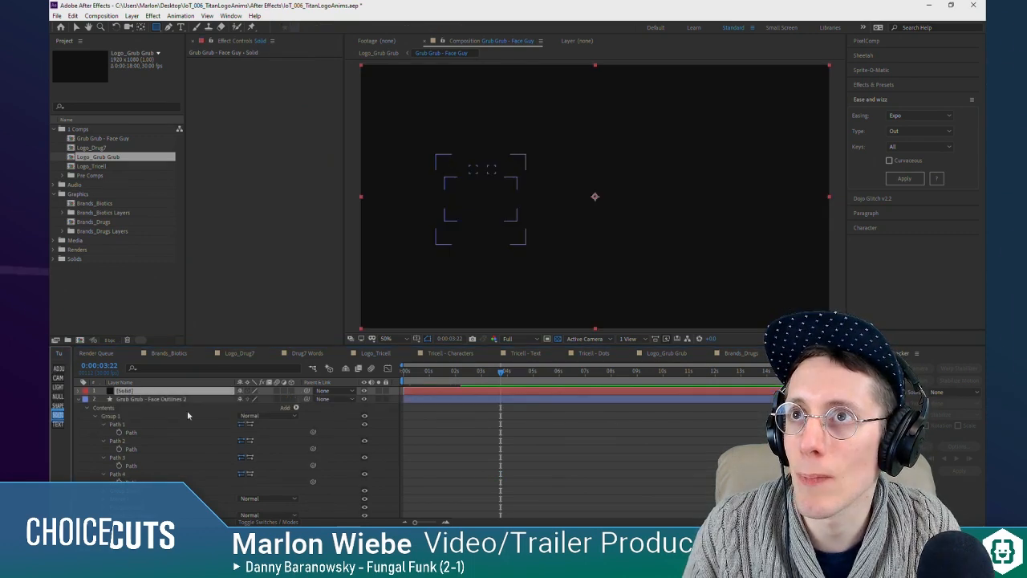
{"action": "left_click", "coordinate": [127, 432]}
{"action": "left_click", "coordinate": [134, 391]}
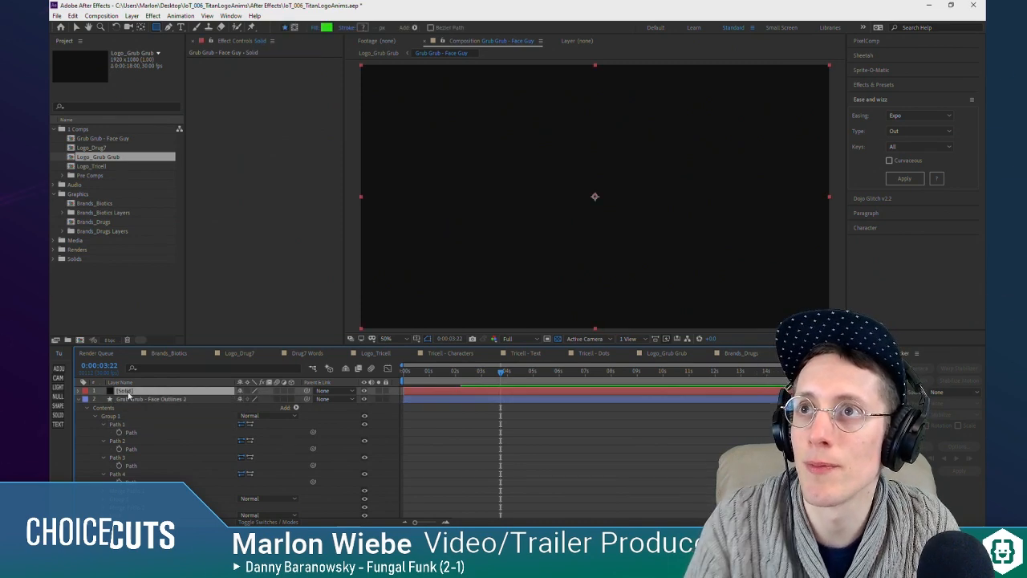
{"action": "key", "text": "Delete"}
Step: Create a shape layer and copy the mouth path, Path 1 of Face Outlines 2, into it
{"action": "left_click", "coordinate": [59, 406]}
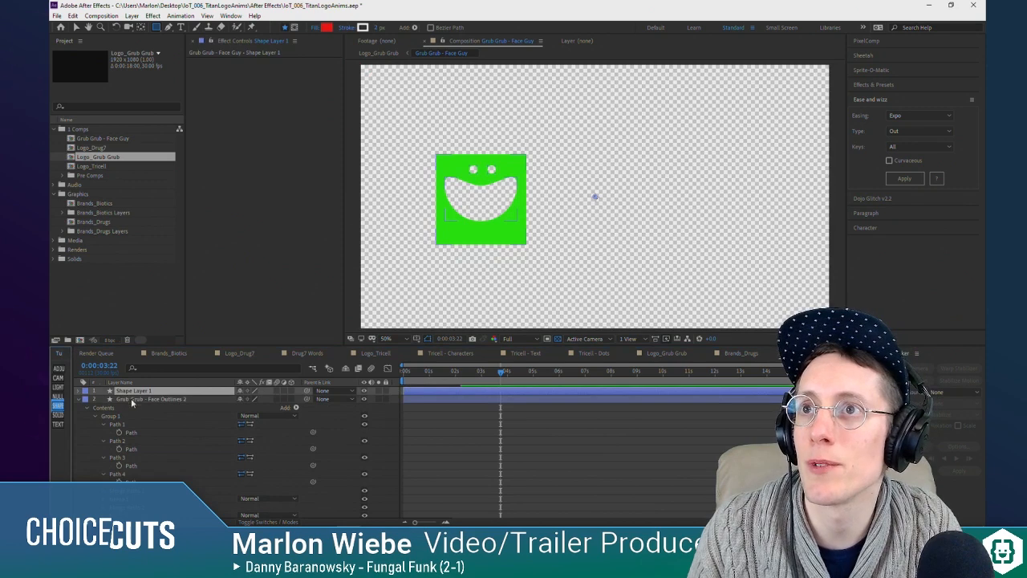
{"action": "left_click", "coordinate": [121, 426]}
{"action": "left_click", "coordinate": [133, 391]}
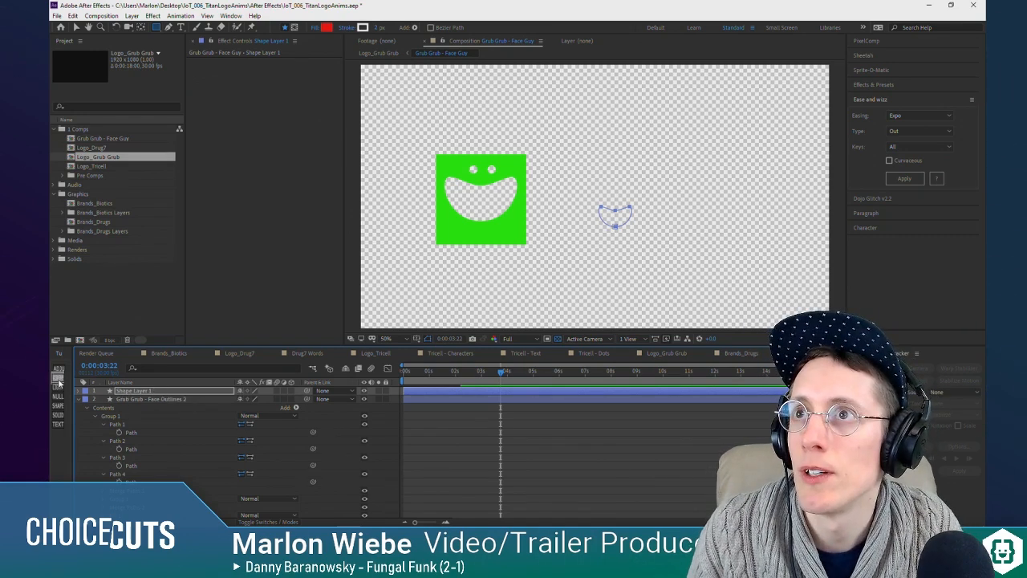
{"action": "left_click", "coordinate": [160, 394]}
{"action": "key", "text": "v"}
{"action": "left_click", "coordinate": [135, 400]}
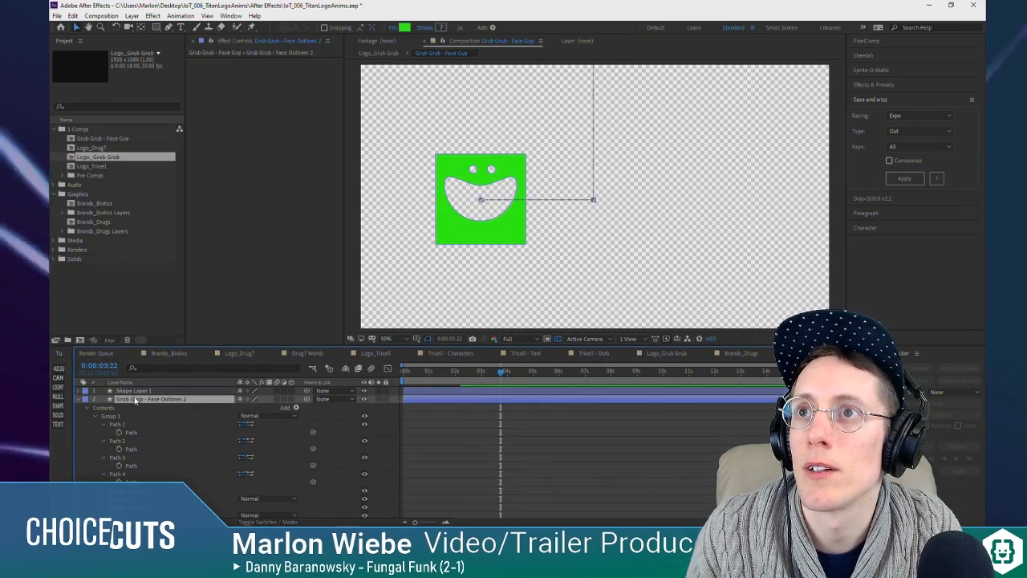
Step: Add two more shape layers and copy the eye paths, Path 2 and Path 3, into one each
{"action": "left_click", "coordinate": [138, 391]}
{"action": "left_click", "coordinate": [58, 414]}
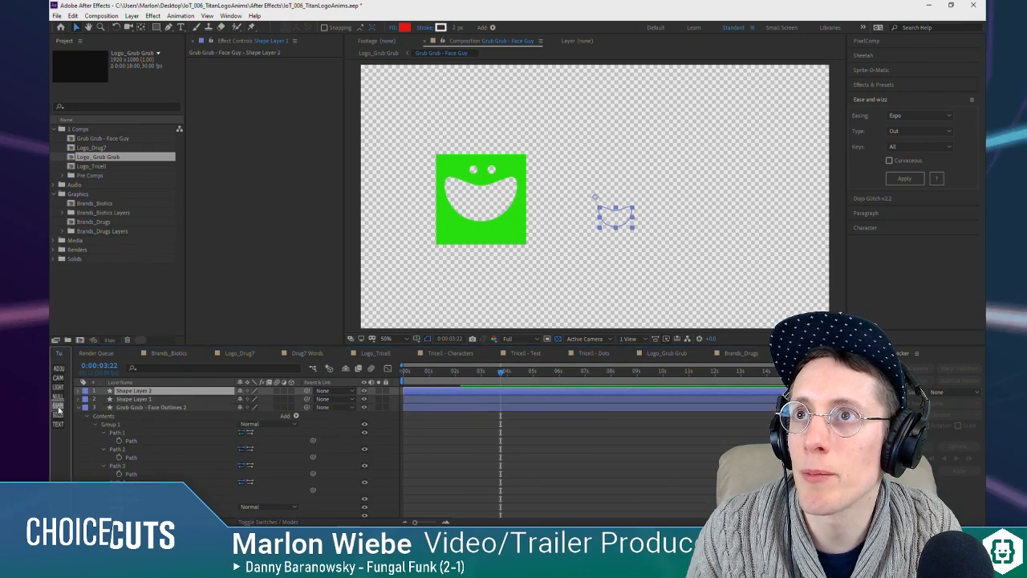
{"action": "left_click", "coordinate": [58, 414]}
{"action": "left_click", "coordinate": [119, 457]}
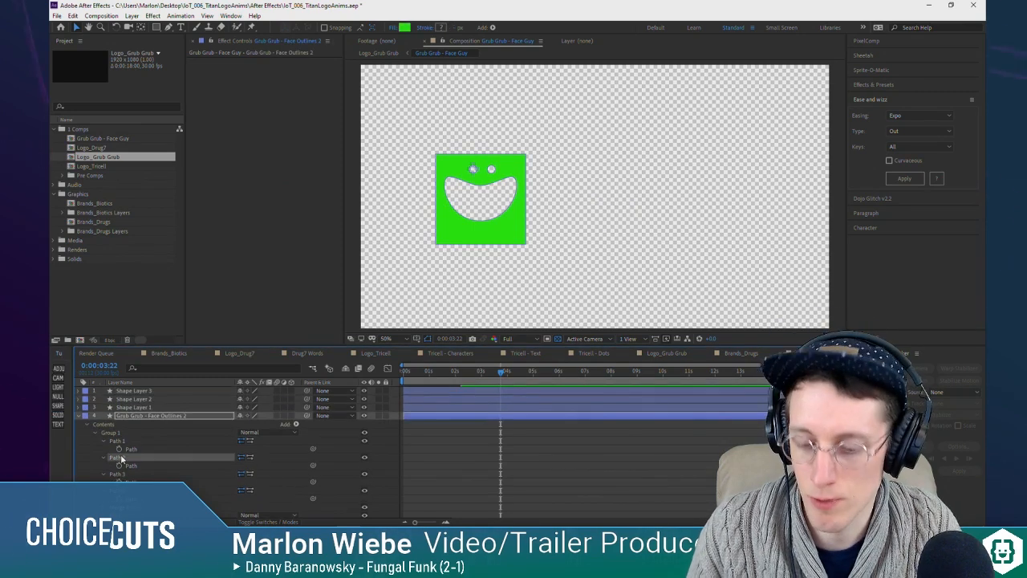
{"action": "left_click", "coordinate": [133, 399]}
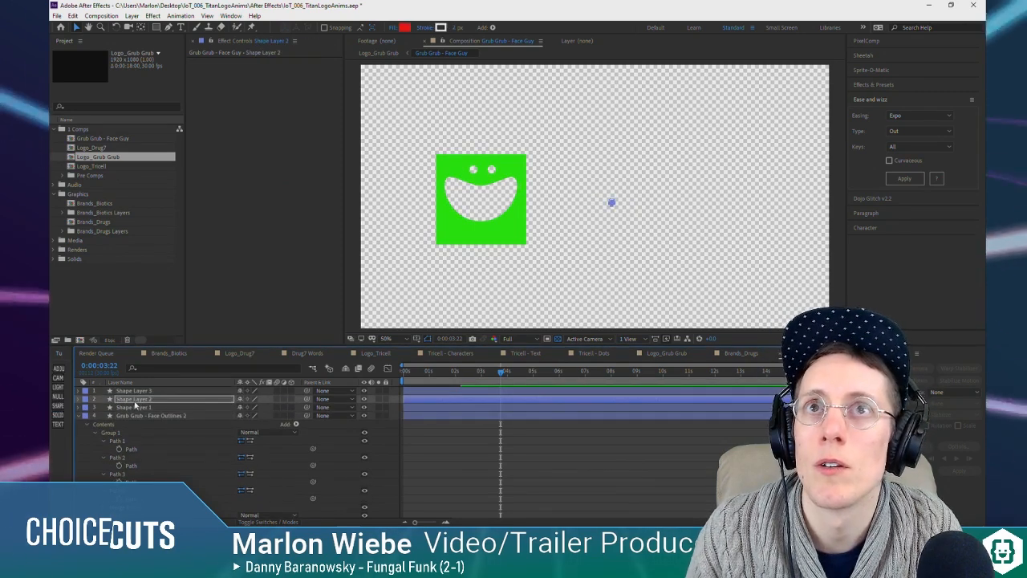
{"action": "left_click", "coordinate": [134, 391]}
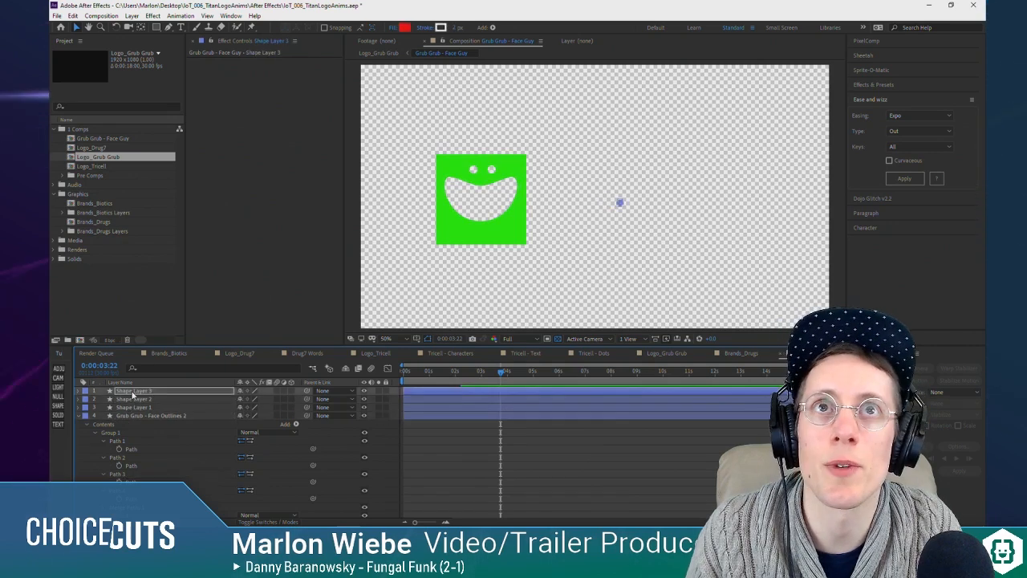
Step: Delete the mouth and both eye paths from Group 1 of Face Outlines 2, keeping only the square
{"action": "left_click", "coordinate": [133, 415]}
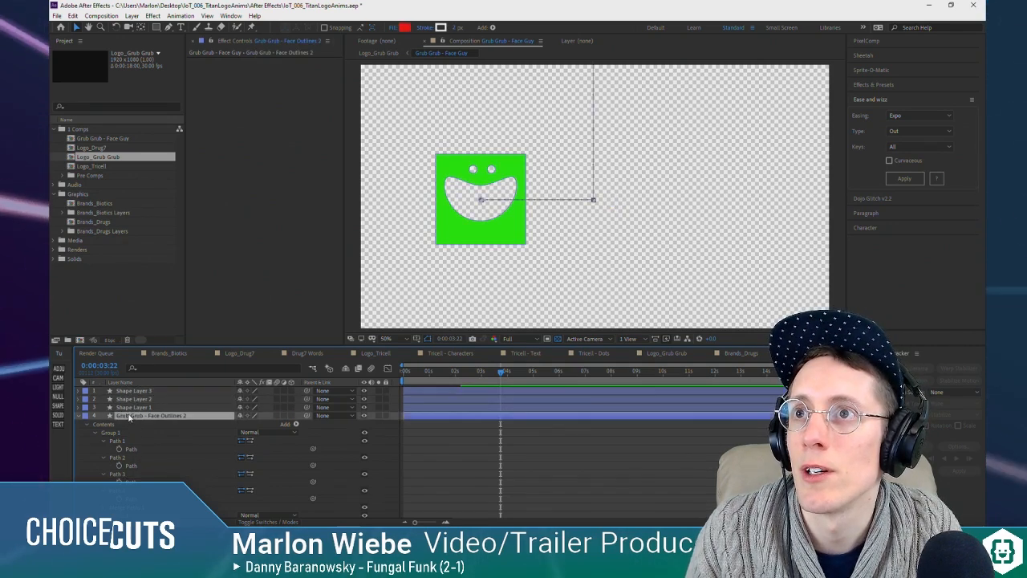
{"action": "left_click", "coordinate": [121, 442]}
{"action": "key", "text": "Delete"}
{"action": "left_click", "coordinate": [120, 443]}
{"action": "key", "text": "Delete"}
{"action": "left_click", "coordinate": [120, 441]}
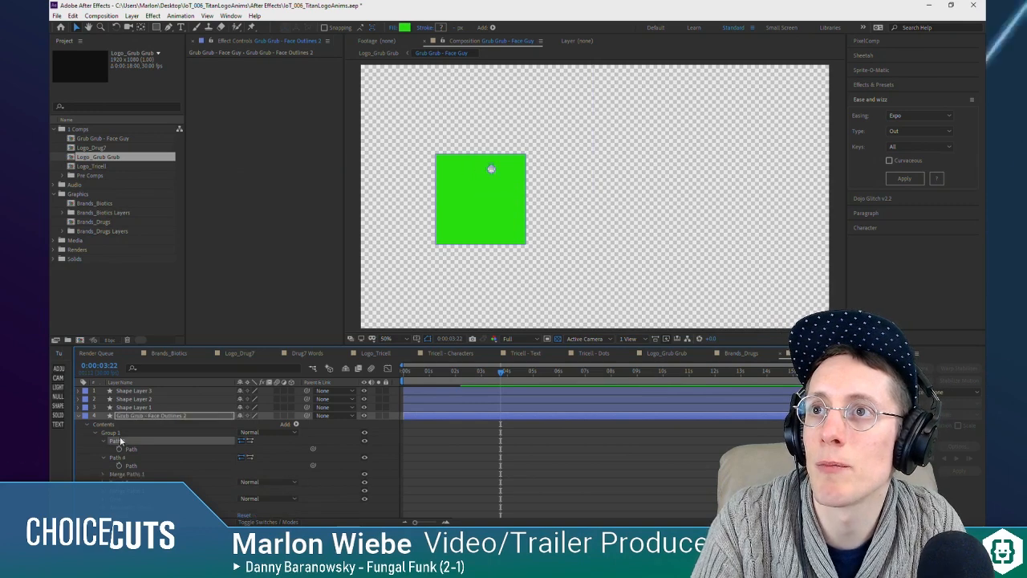
{"action": "key", "text": "Delete"}
Step: Move Shape Layers 1, 2 and 3 together onto the green square
{"action": "key", "text": "ctrl+Up"}
{"action": "key", "text": "ctrl+Up"}
{"action": "key", "text": "ctrl+Up"}
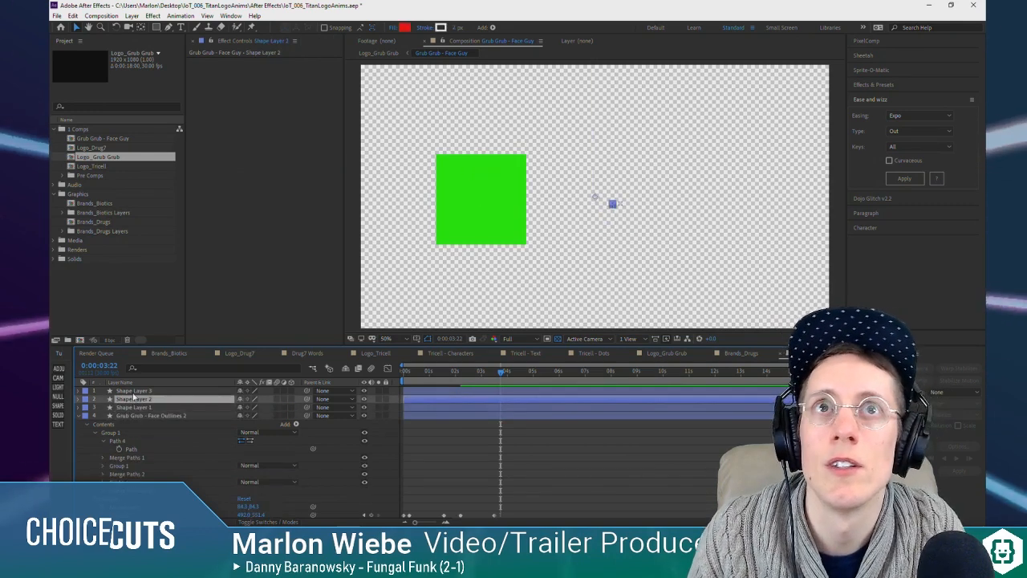
{"action": "left_click", "coordinate": [135, 409], "text": "shift"}
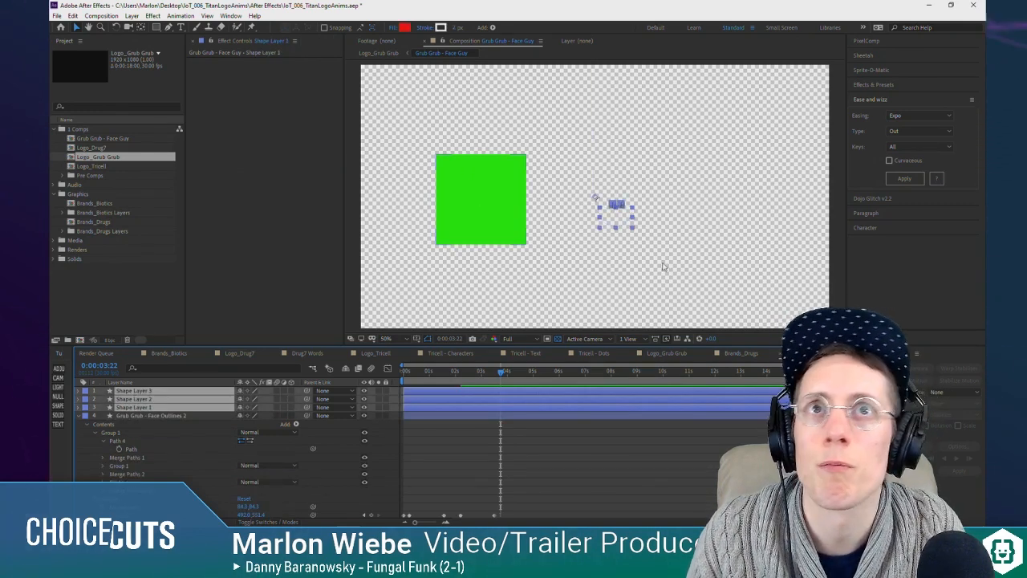
{"action": "left_click_drag", "start_coordinate": [626, 222], "coordinate": [484, 207]}
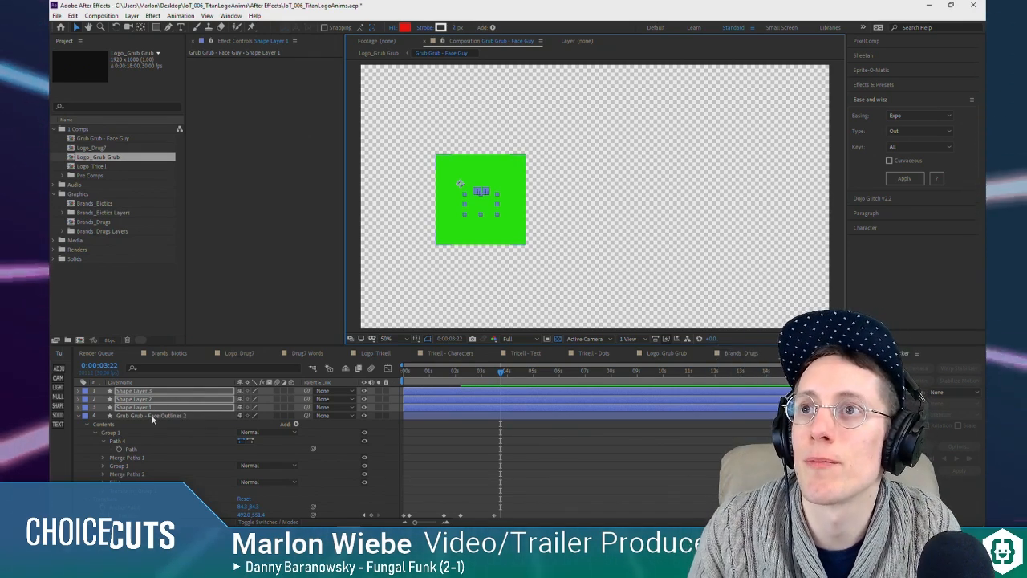
Step: Pre-compose the three shape layers into a new composition named Grub Grub - Face and open it
{"action": "right_click", "coordinate": [138, 408]}
{"action": "left_click", "coordinate": [172, 362]}
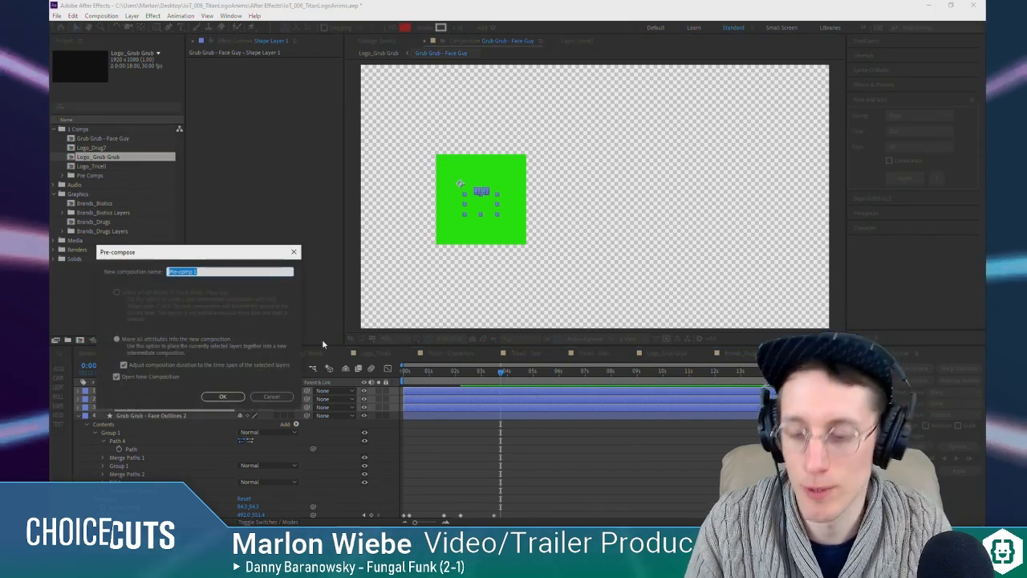
{"action": "type", "text": "G"}
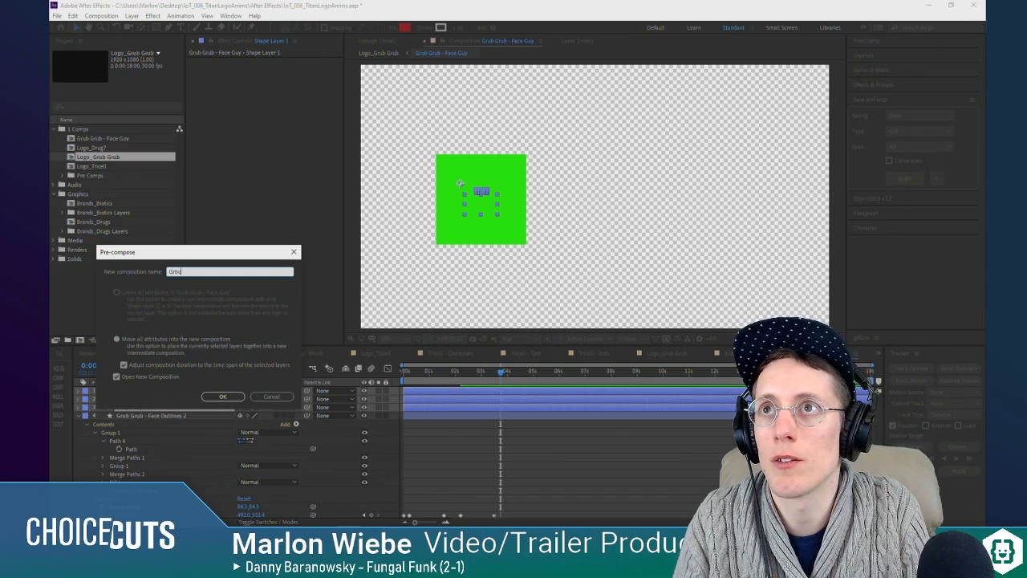
{"action": "type", "text": "rub Grub - Face"}
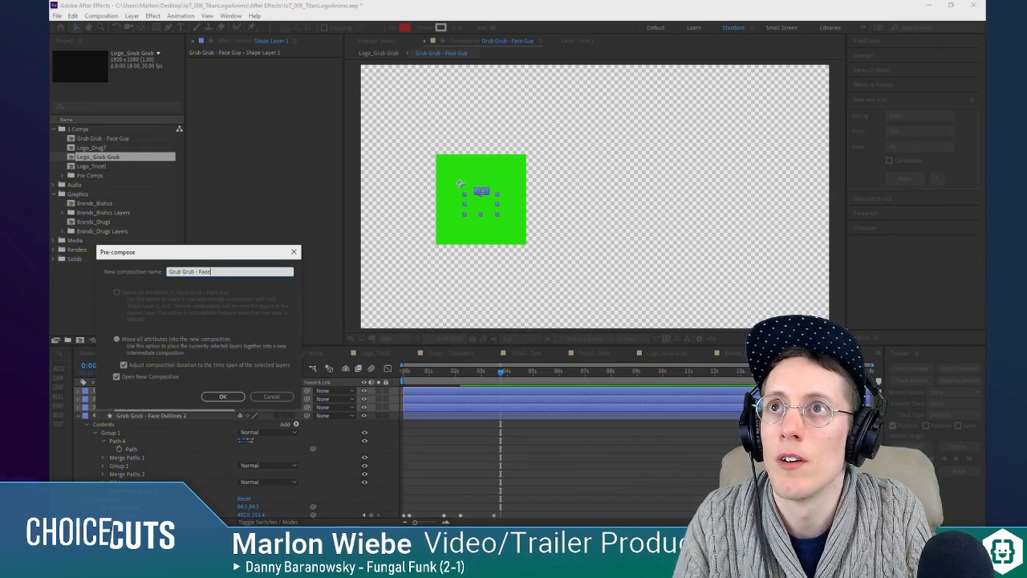
{"action": "key", "text": "Return"}
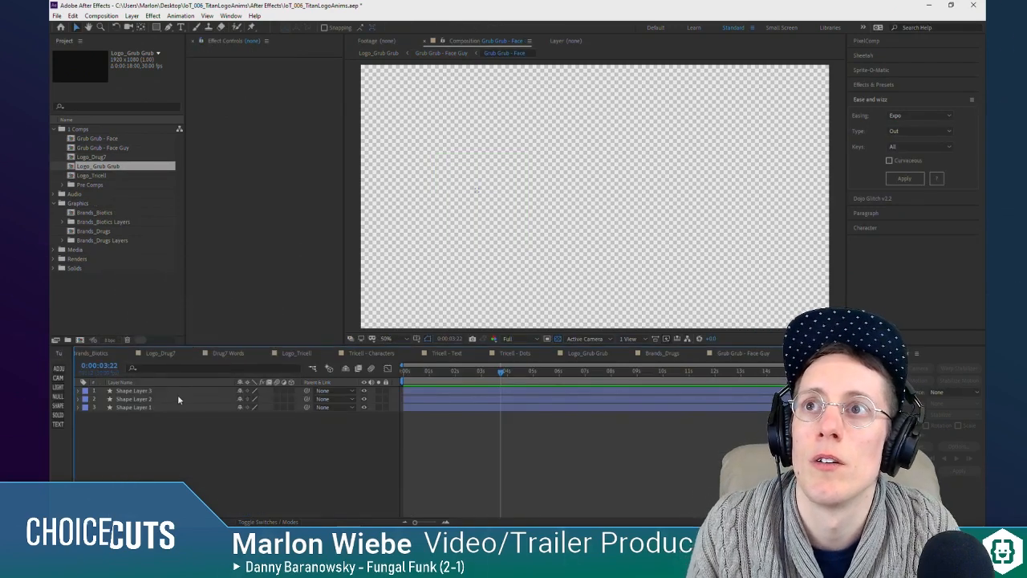
Step: Expand Shape Layers 1, 2 and 3 down to the paths inside each Group 1
{"action": "key", "text": "ctrl+a"}
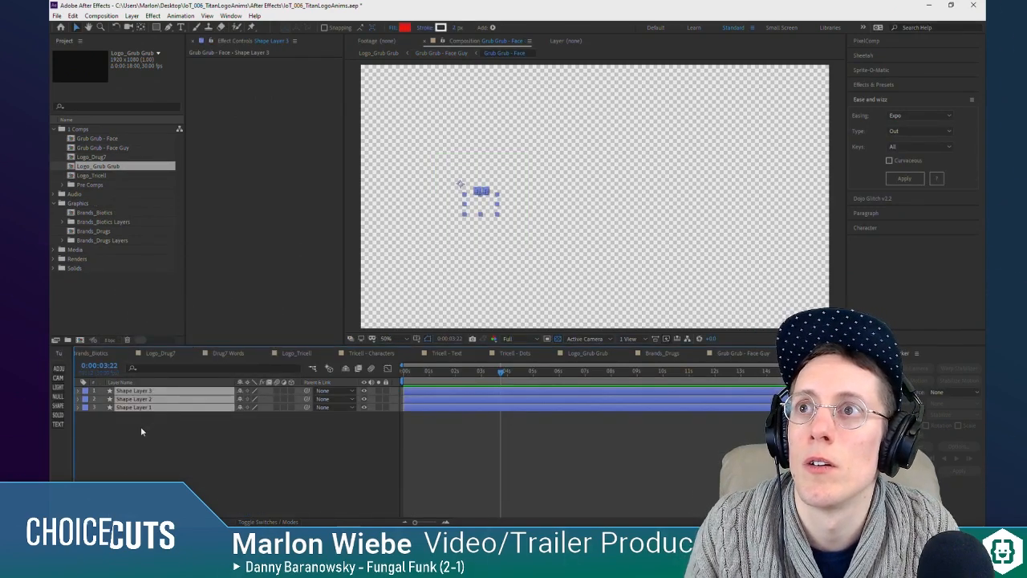
{"action": "left_click", "coordinate": [140, 431]}
{"action": "left_click", "coordinate": [78, 390]}
{"action": "left_click", "coordinate": [84, 391]}
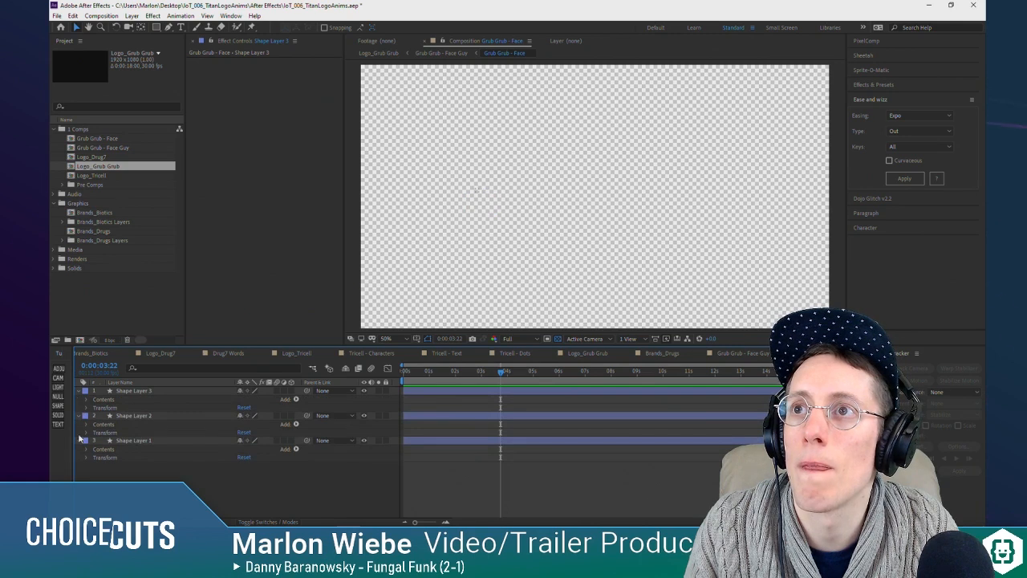
{"action": "left_click", "coordinate": [87, 425]}
{"action": "left_click", "coordinate": [88, 399]}
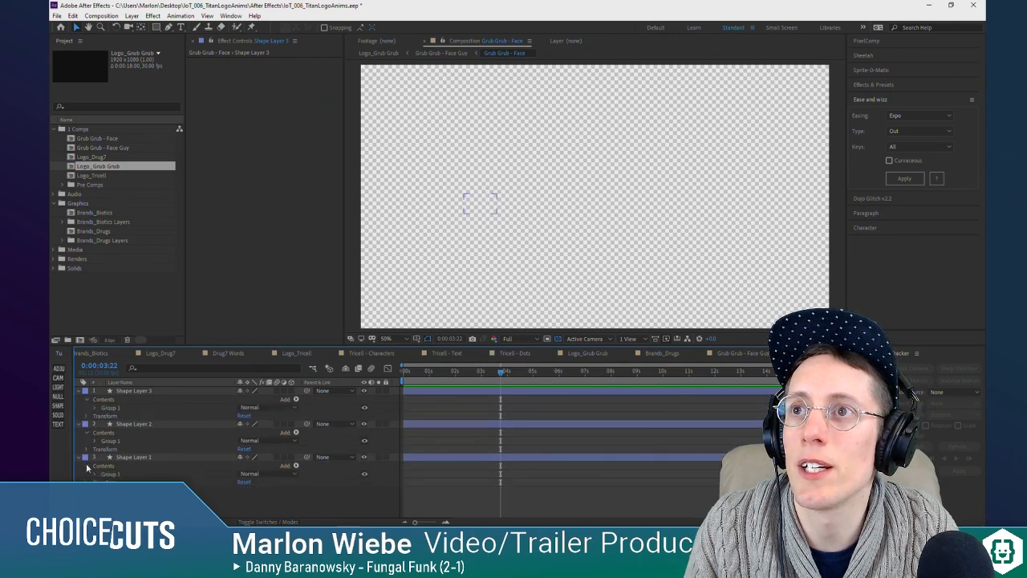
{"action": "left_click", "coordinate": [96, 441]}
{"action": "left_click", "coordinate": [96, 408]}
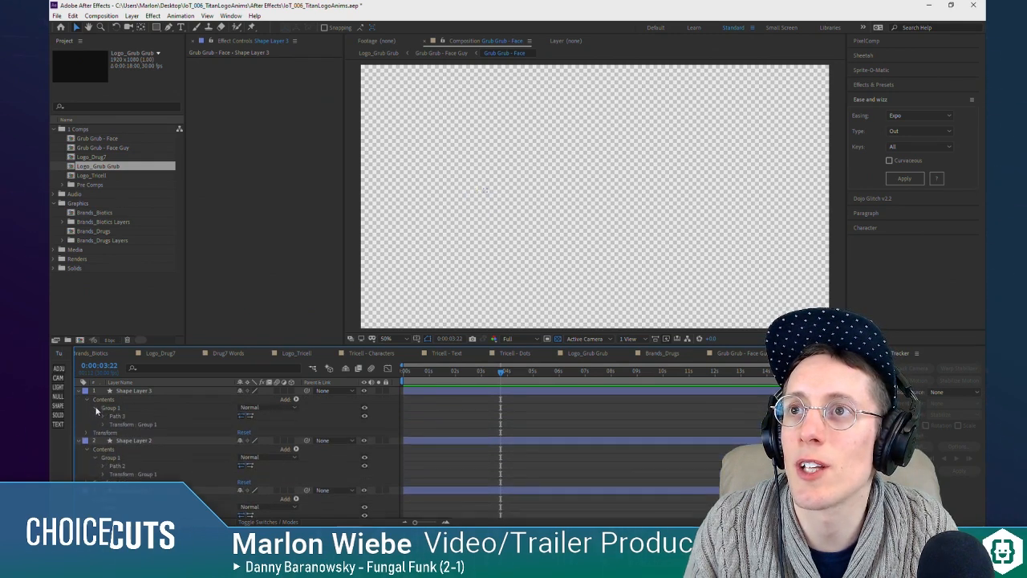
{"action": "scroll", "coordinate": [118, 443], "scroll_direction": "down", "scroll_amount": 2}
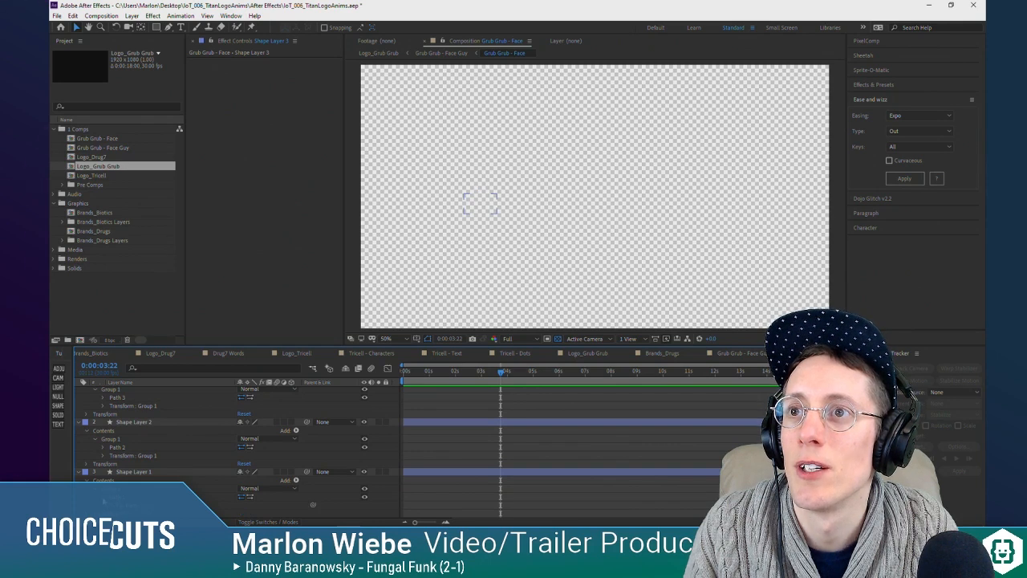
{"action": "scroll", "coordinate": [226, 484], "scroll_direction": "down", "scroll_amount": 1}
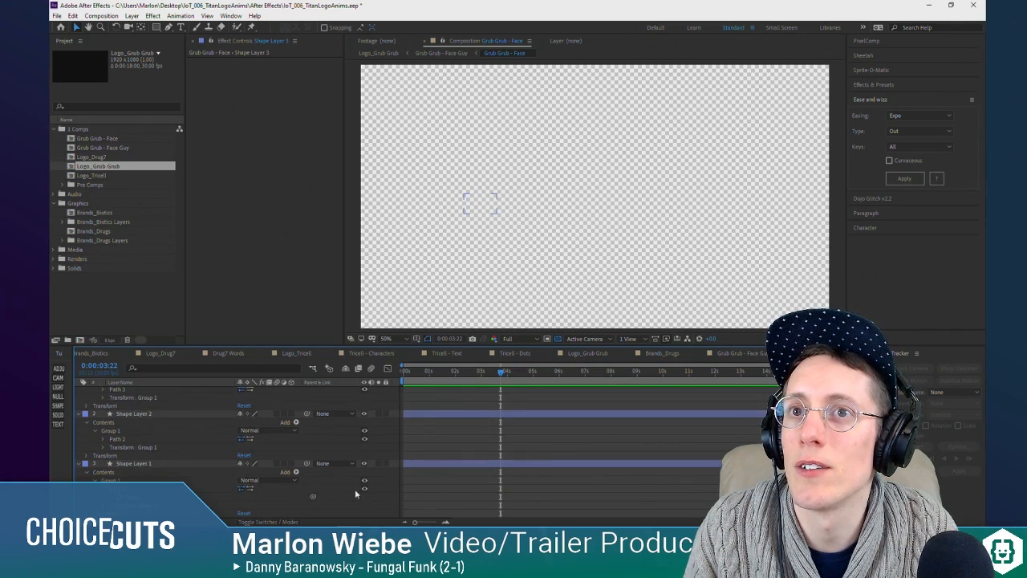
Step: Add a red fill to Group 1 of Shape Layer 1, the mouth
{"action": "right_click", "coordinate": [124, 488]}
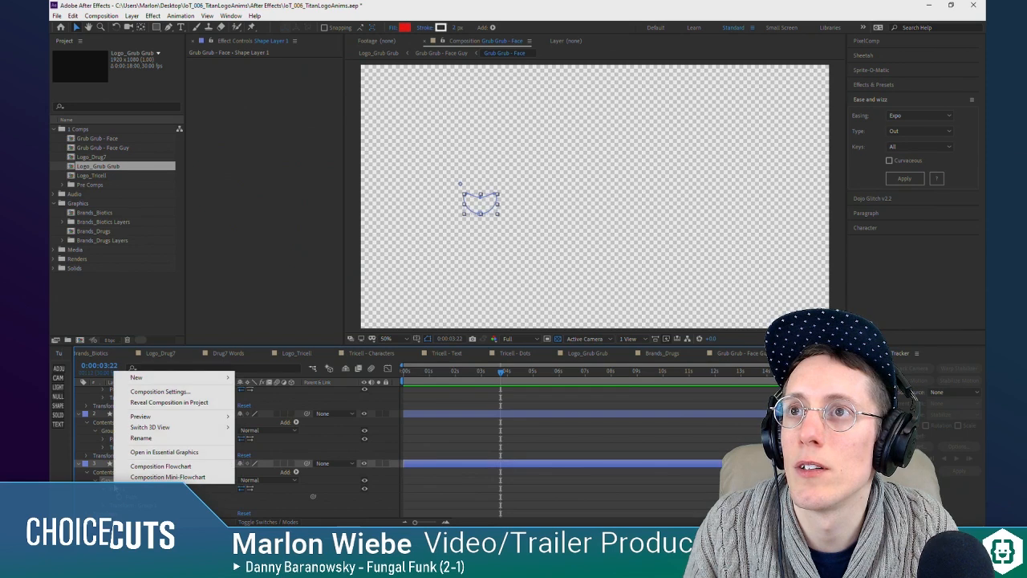
{"action": "left_click", "coordinate": [127, 481]}
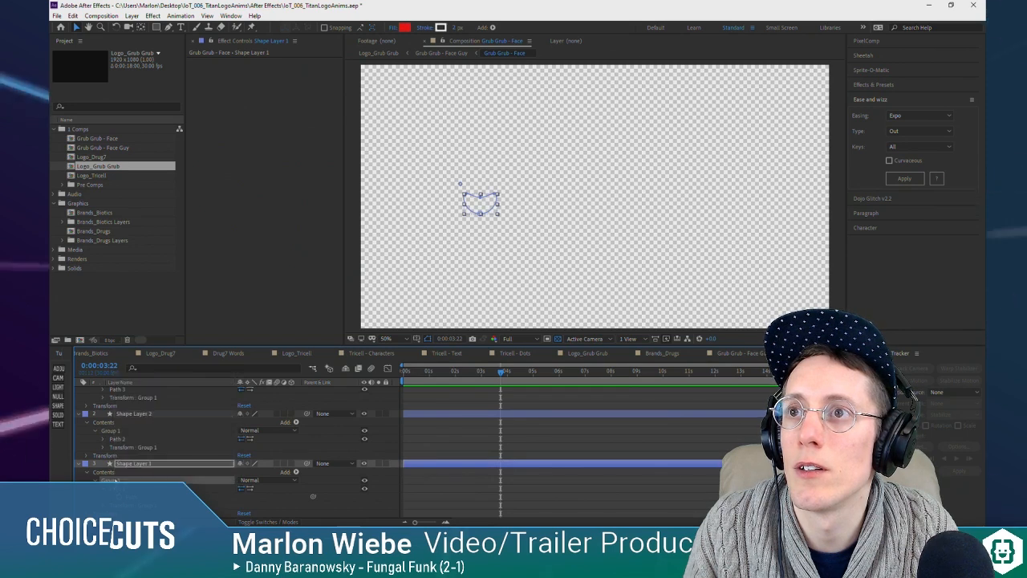
{"action": "left_click", "coordinate": [295, 472]}
{"action": "left_click", "coordinate": [321, 313]}
{"action": "scroll", "coordinate": [201, 450], "scroll_direction": "up", "scroll_amount": 1}
{"action": "scroll", "coordinate": [118, 494], "scroll_direction": "down", "scroll_amount": 1}
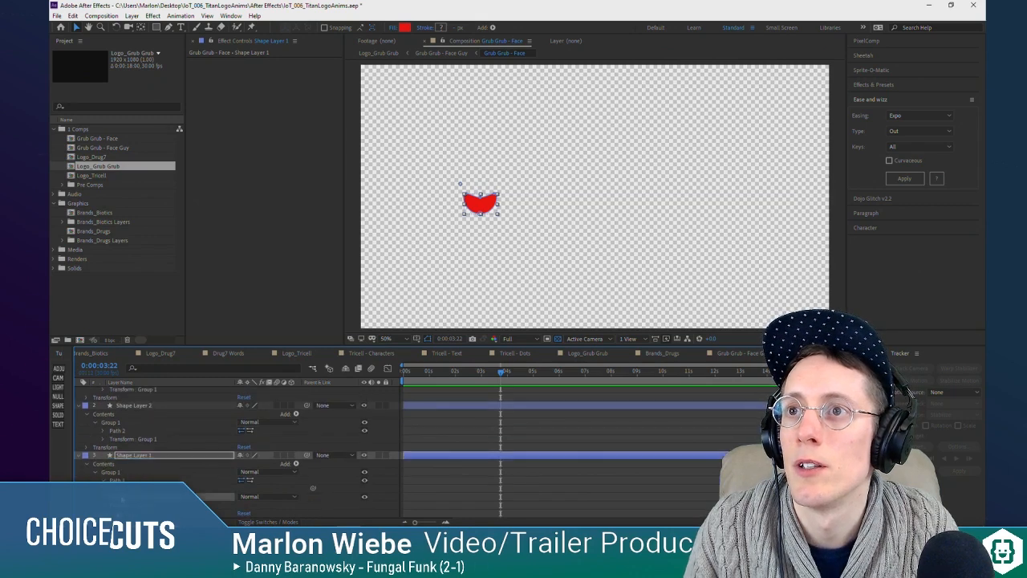
Step: Paste the mouth's red fill into Group 1 of Shape Layers 2 and 3, the two eyes
{"action": "scroll", "coordinate": [138, 474], "scroll_direction": "up", "scroll_amount": 2}
{"action": "left_click", "coordinate": [115, 460]}
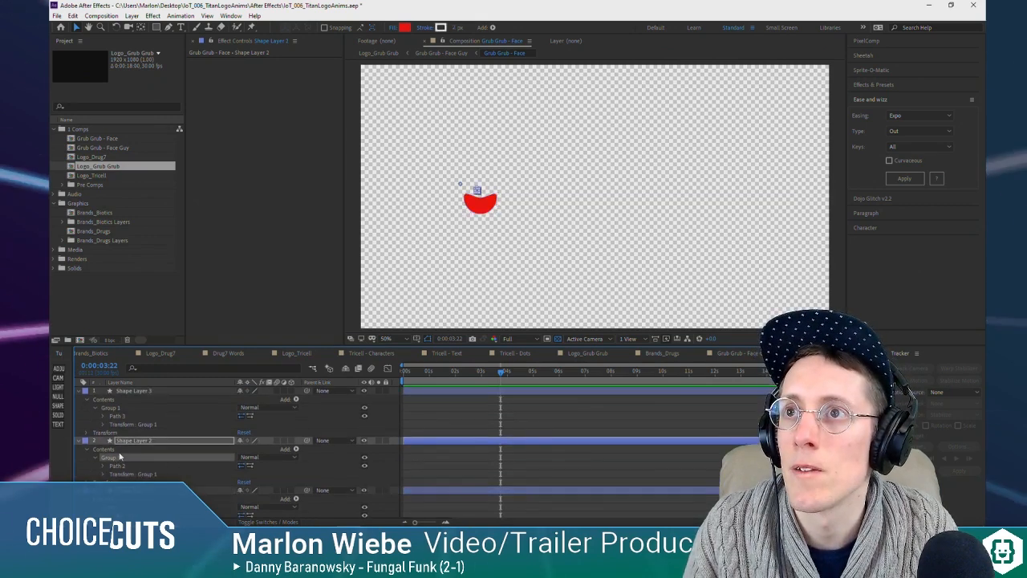
{"action": "left_click", "coordinate": [120, 413]}
{"action": "key", "text": "ctrl+v"}
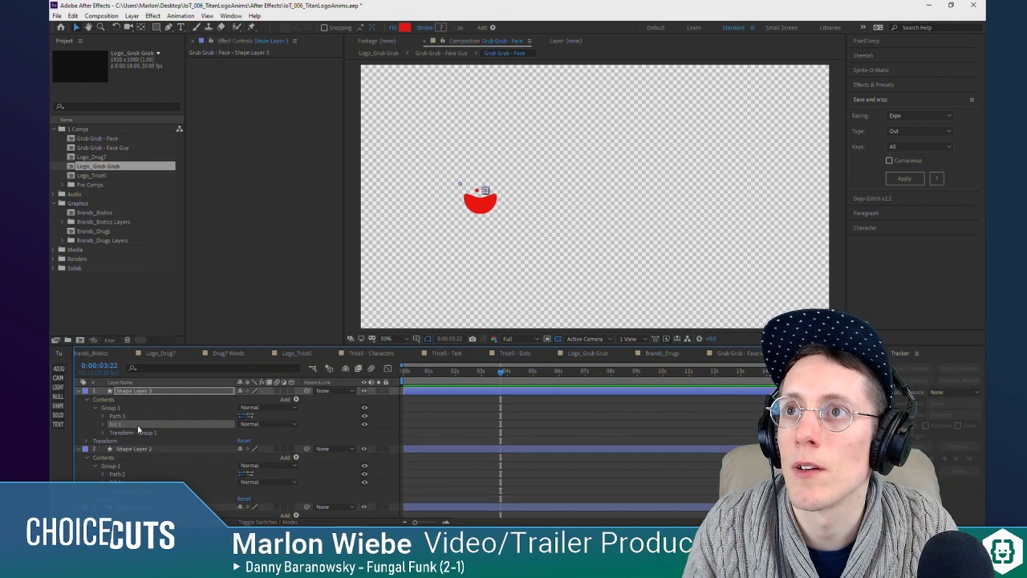
{"action": "left_click", "coordinate": [471, 425]}
Step: Return to the Grub Grub - Face Guy composition and move the face layer toward the green square's upper right corner
{"action": "key", "text": "Tab"}
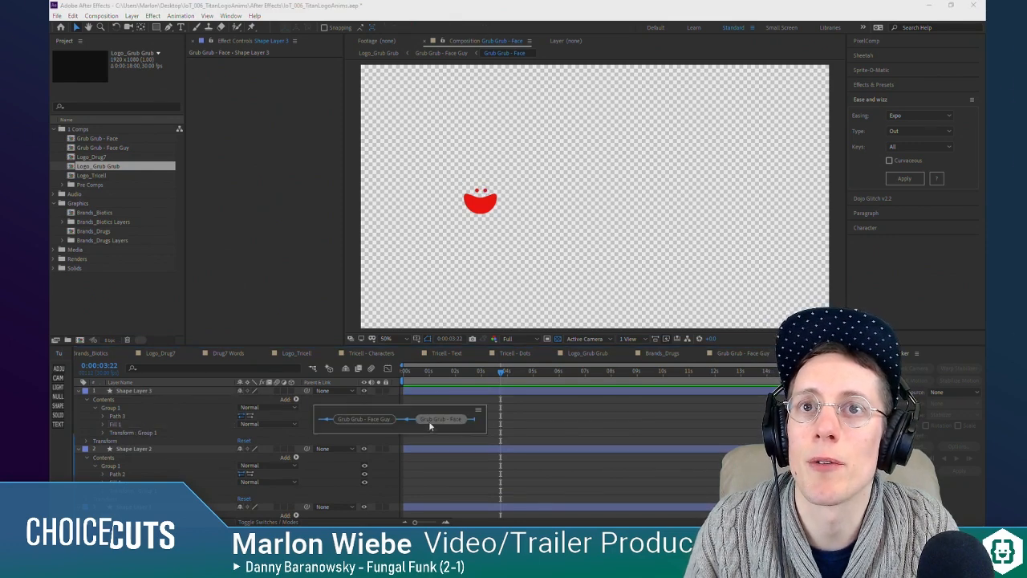
{"action": "left_click", "coordinate": [383, 420]}
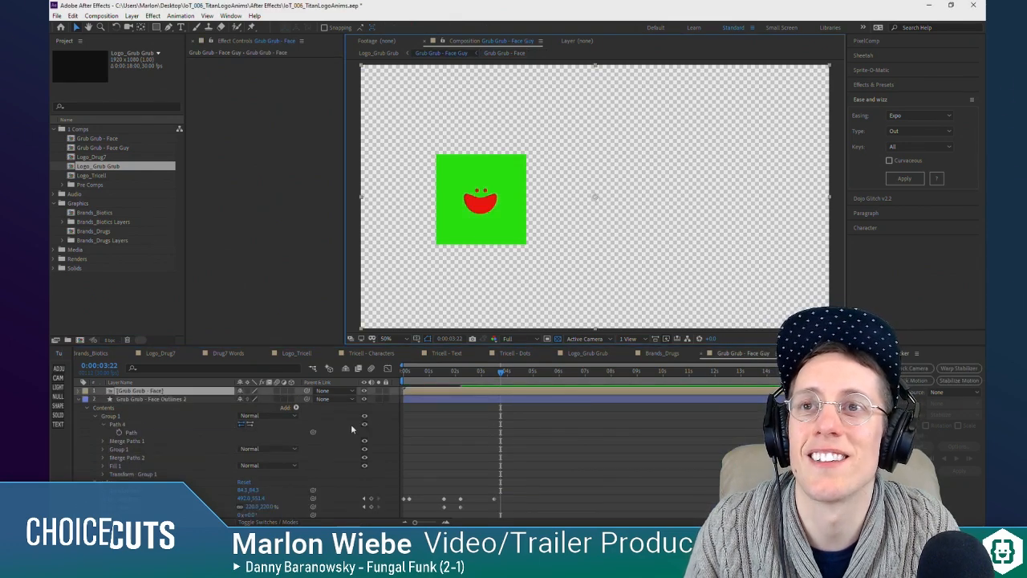
{"action": "scroll", "coordinate": [502, 249], "scroll_direction": "down", "scroll_amount": 1}
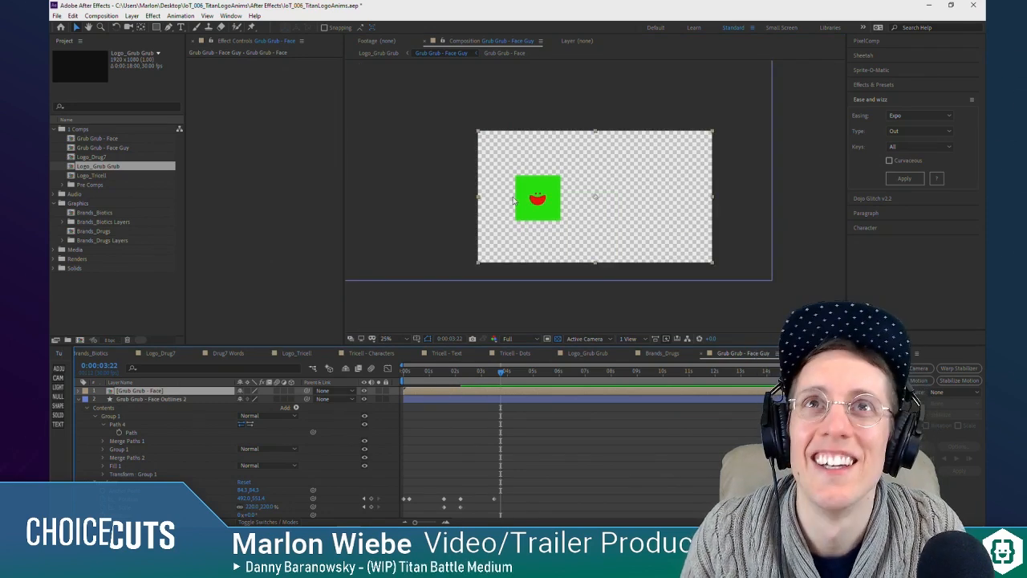
{"action": "left_click_drag", "start_coordinate": [516, 201], "coordinate": [521, 190]}
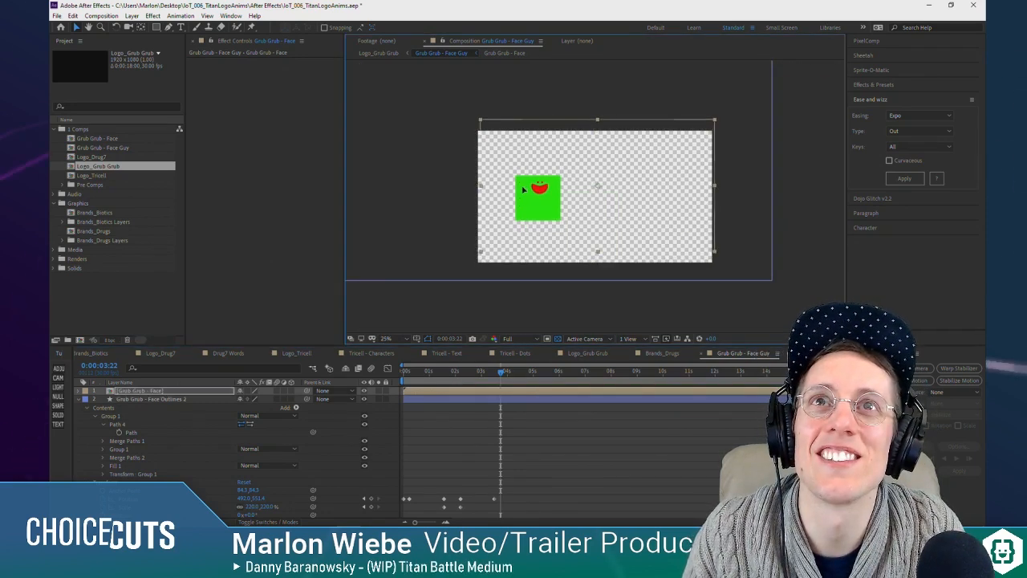
{"action": "key", "text": "period"}
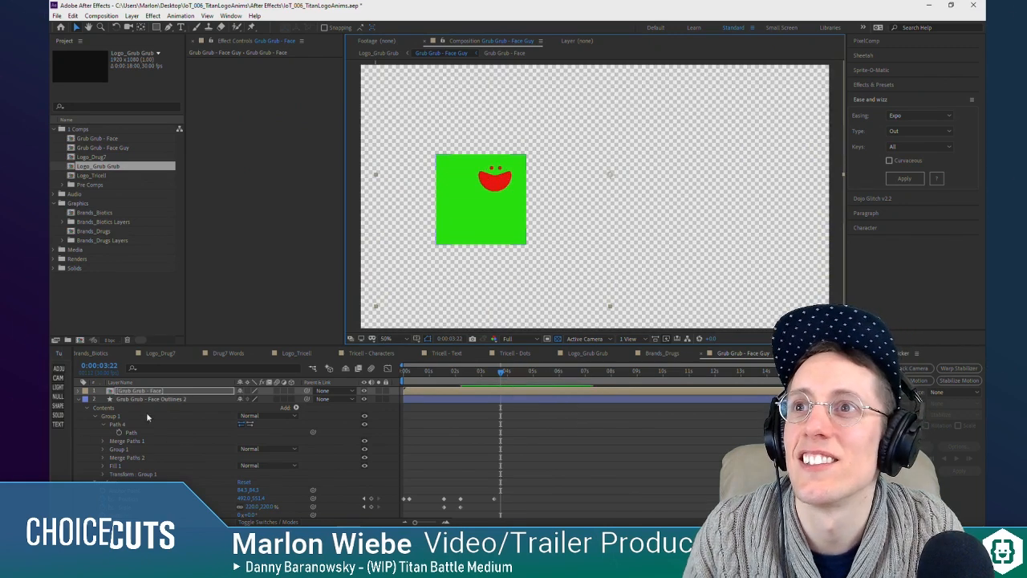
Step: Cut the face out of Grub Grub - Face Outlines 2 by setting its track matte to Alpha Inverted of Grub Grub - Face
{"action": "left_click", "coordinate": [78, 399]}
{"action": "left_click", "coordinate": [138, 399]}
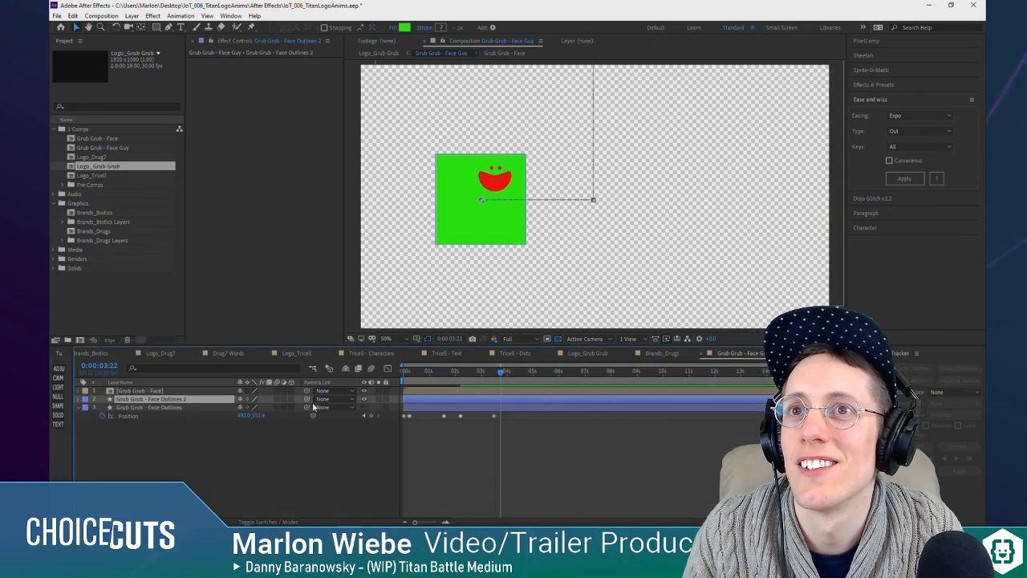
{"action": "left_click", "coordinate": [277, 522]}
{"action": "left_click", "coordinate": [293, 399]}
{"action": "left_click", "coordinate": [309, 424]}
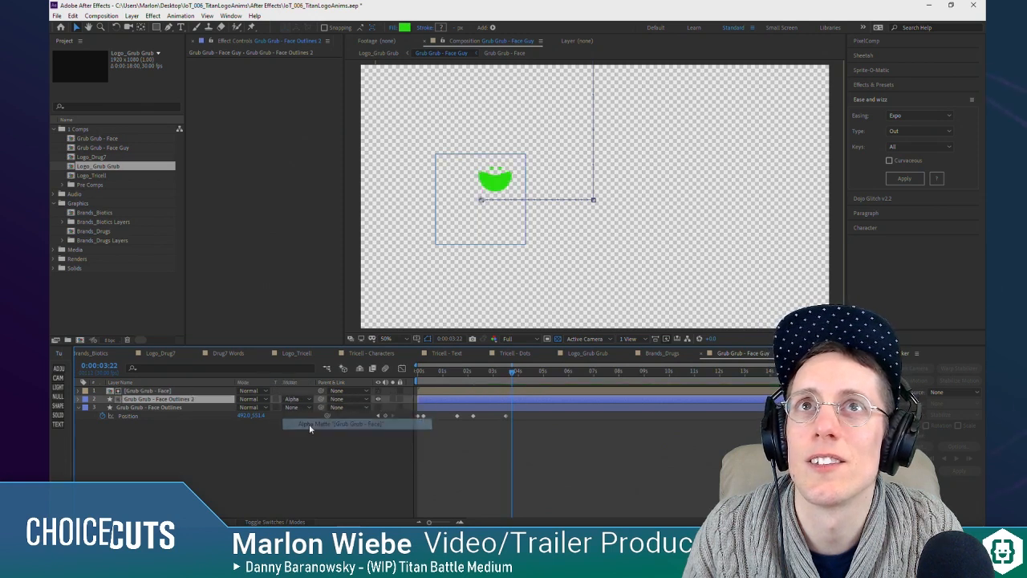
{"action": "left_click", "coordinate": [307, 398]}
{"action": "left_click", "coordinate": [309, 435]}
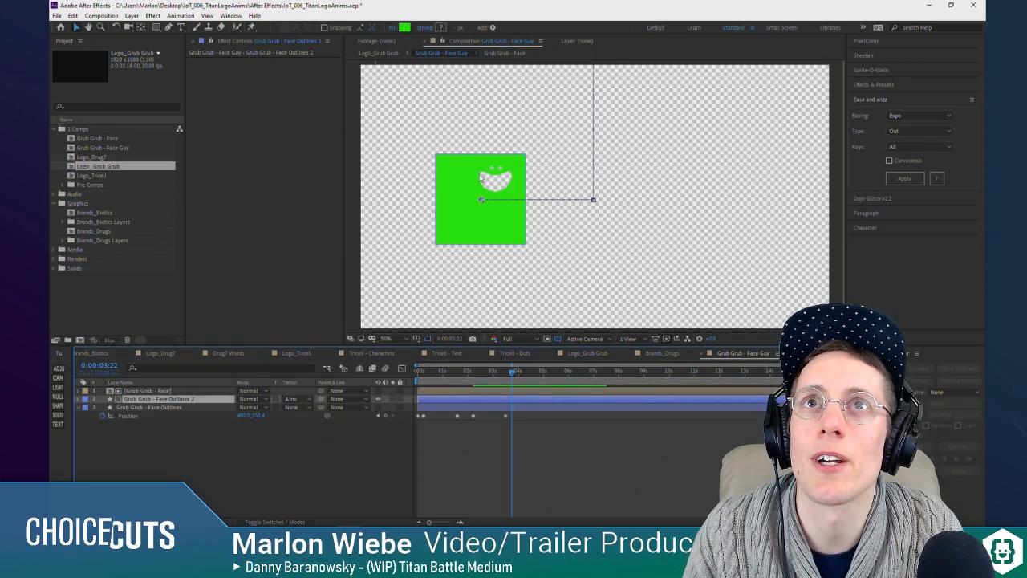
{"action": "key", "text": "period"}
{"action": "left_click", "coordinate": [273, 516]}
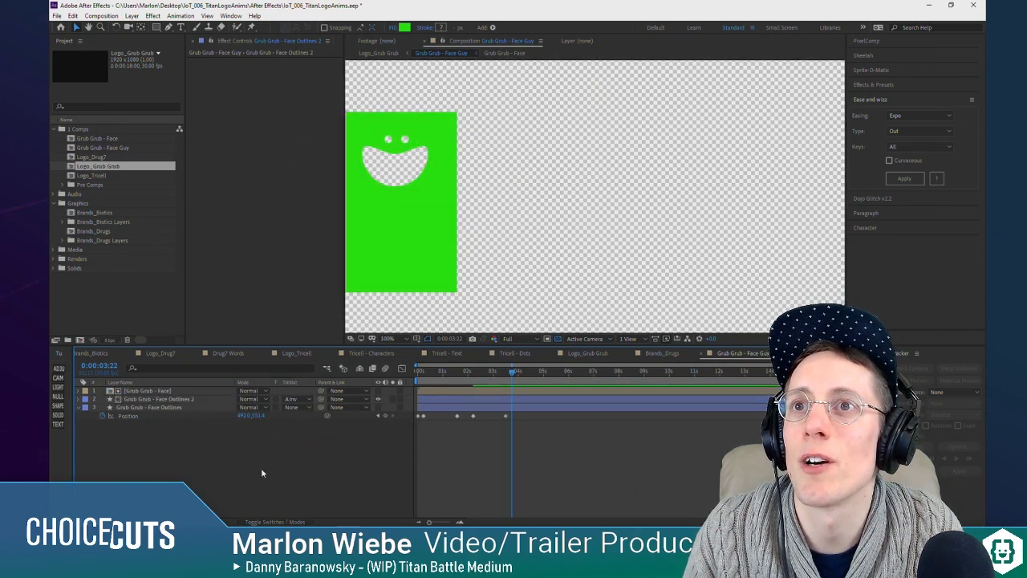
Step: Check the three shape layers inside Grub Grub - Face and collapse that layer's transformations in Grub Grub - Face Guy
{"action": "left_click", "coordinate": [273, 522]}
{"action": "double_click", "coordinate": [153, 391]}
{"action": "key", "text": "ctrl+a"}
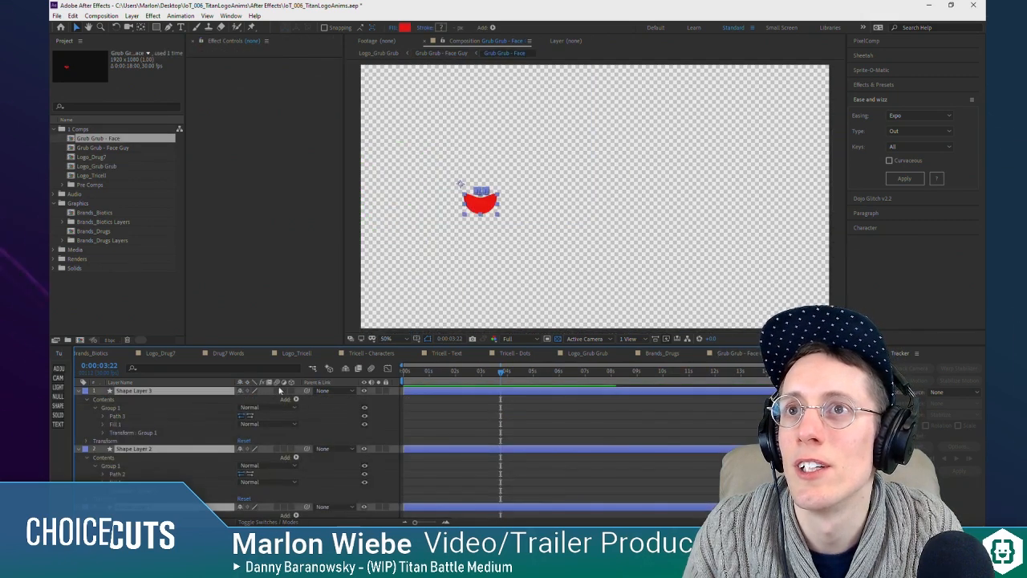
{"action": "scroll", "coordinate": [158, 437], "scroll_direction": "down", "scroll_amount": 3}
{"action": "left_click", "coordinate": [411, 483]}
{"action": "key", "text": "Tab"}
{"action": "left_click", "coordinate": [386, 485]}
Step: Center the face cutout horizontally on the green square and enlarge it, with the transparency grid turned off
{"action": "left_click_drag", "start_coordinate": [412, 161], "coordinate": [486, 229]}
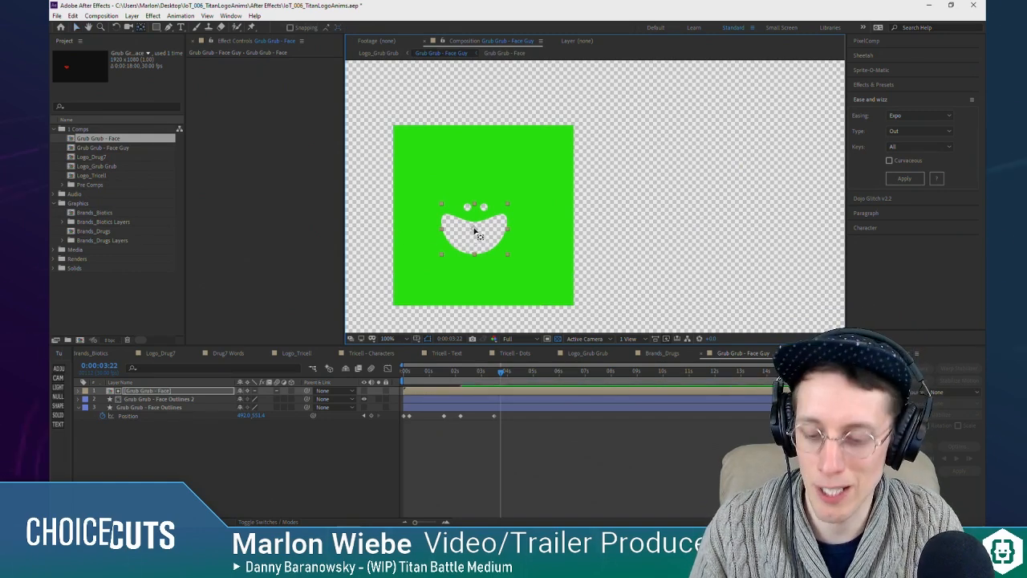
{"action": "left_click_drag", "start_coordinate": [500, 230], "coordinate": [631, 159]}
{"action": "key", "text": "space"}
{"action": "left_click", "coordinate": [559, 338]}
{"action": "left_click", "coordinate": [82, 458]}
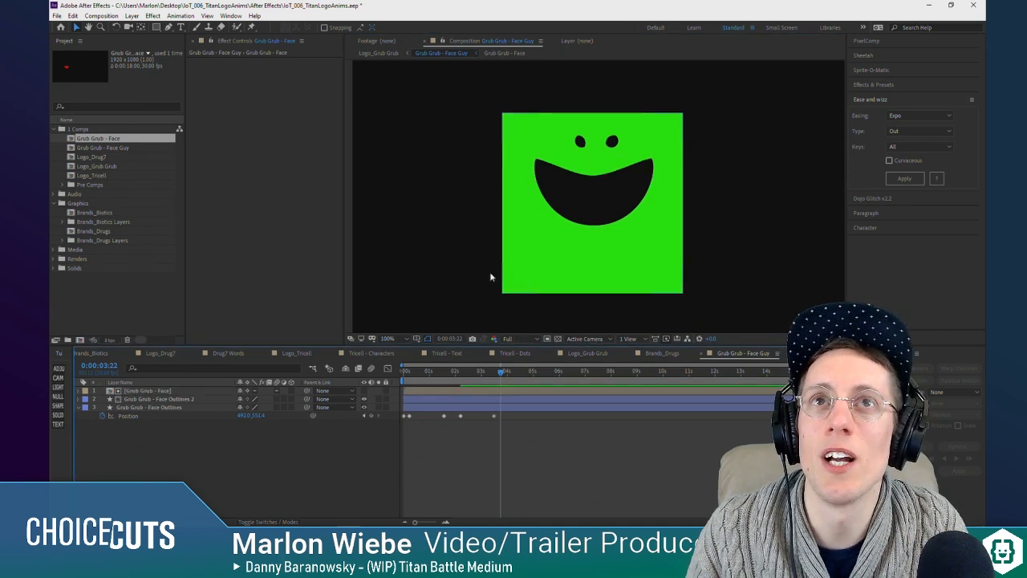
Step: Enlarge the face cutout further until the mouth nearly spans the green square, keeping it centered near the upper edge
{"action": "left_click", "coordinate": [614, 209]}
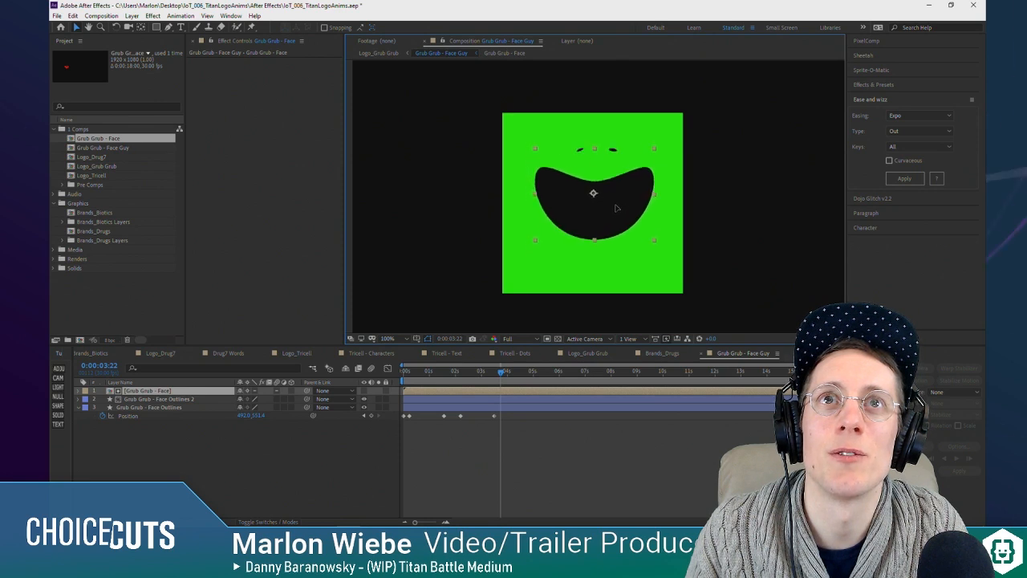
{"action": "left_click_drag", "start_coordinate": [614, 202], "coordinate": [616, 202]}
{"action": "left_click_drag", "start_coordinate": [652, 141], "coordinate": [662, 137]}
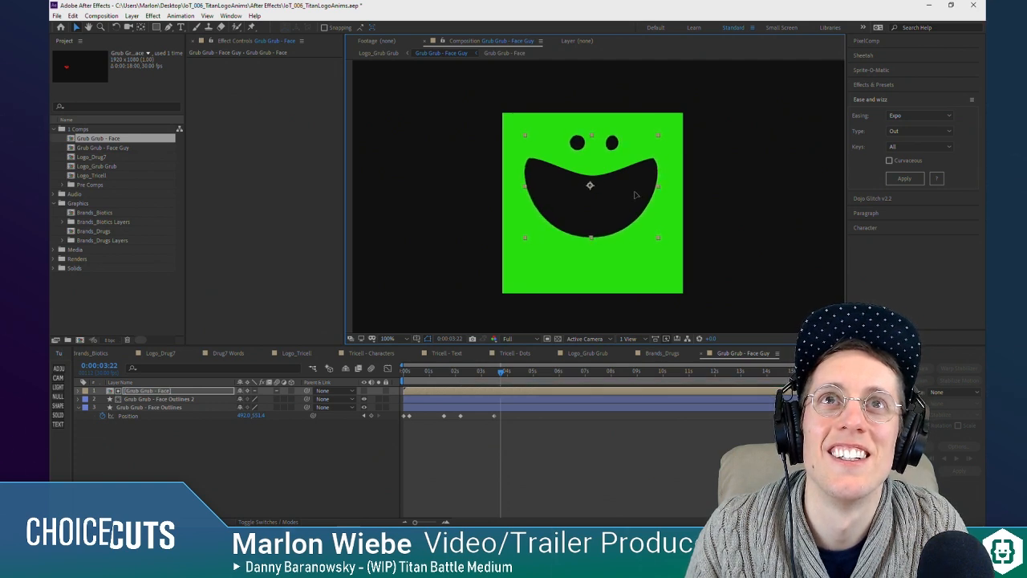
{"action": "left_click_drag", "start_coordinate": [659, 139], "coordinate": [665, 136]}
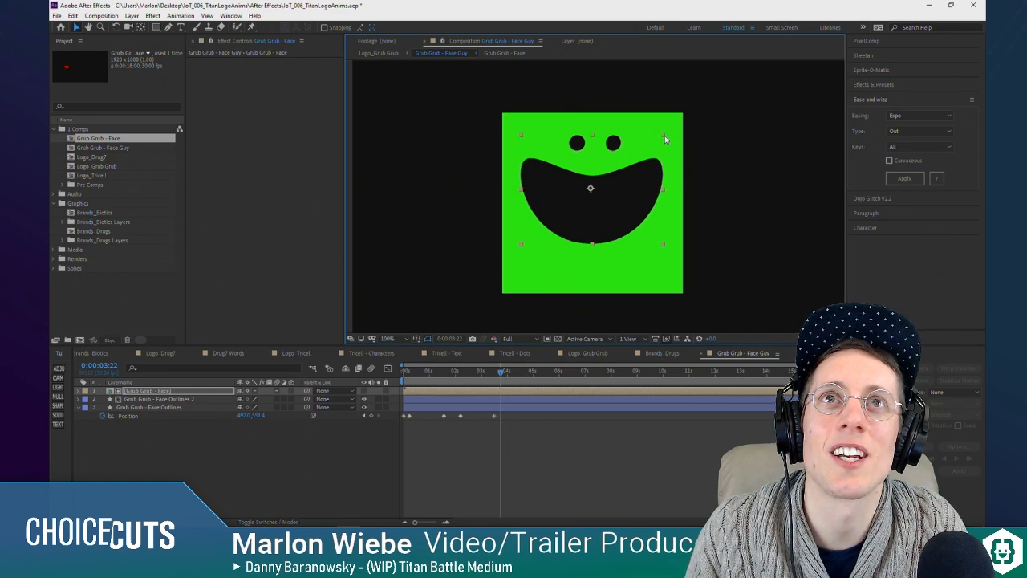
{"action": "left_click", "coordinate": [364, 408]}
{"action": "left_click", "coordinate": [292, 471]}
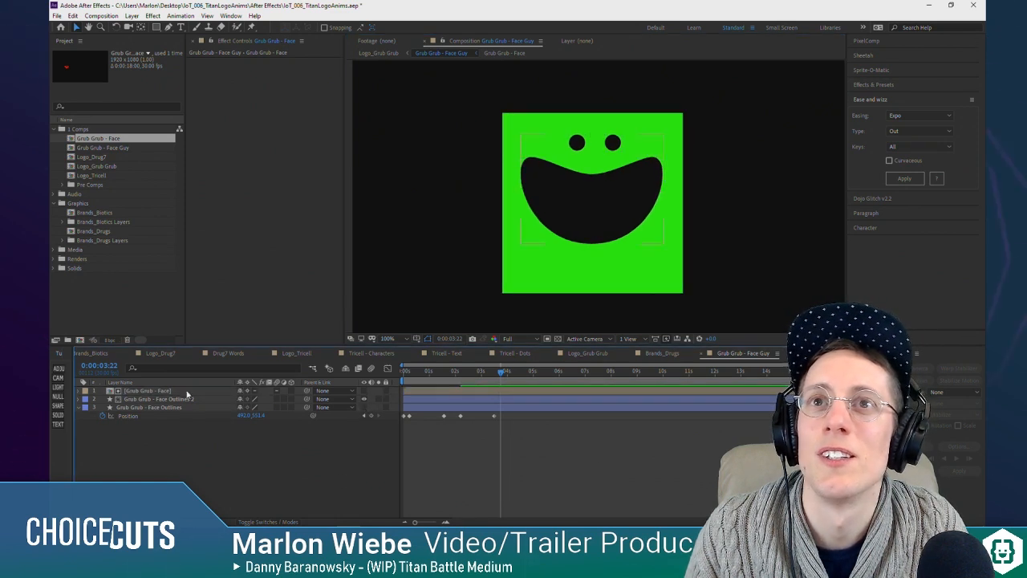
{"action": "left_click", "coordinate": [131, 391]}
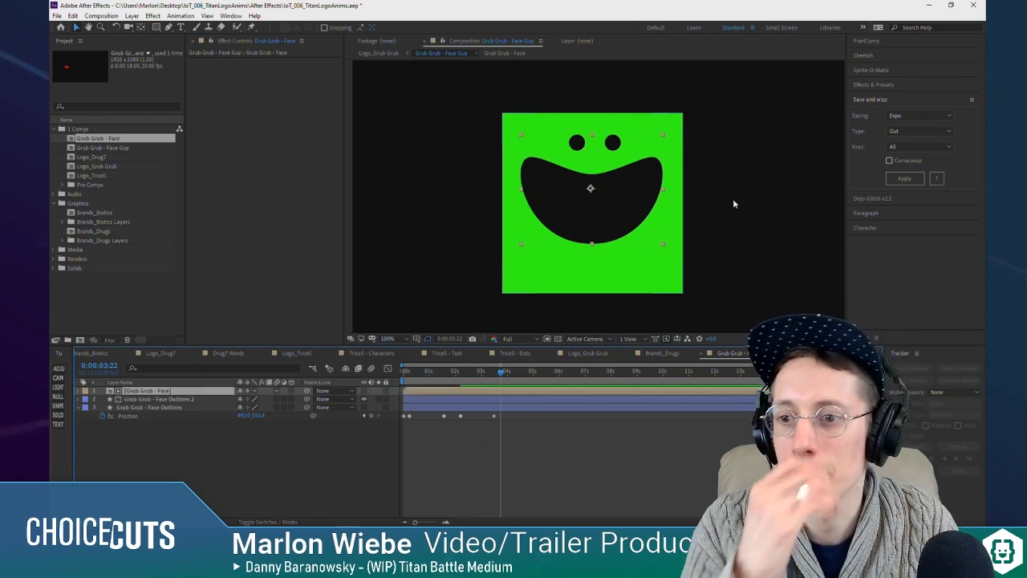
Step: Remove all Position keyframes from Grub Grub - Face Outlines 2, keeping its value at 0:00:04:01
{"action": "left_click", "coordinate": [433, 457]}
{"action": "mouse_move", "coordinate": [501, 372]}
{"action": "left_mouse_down"}
{"action": "mouse_move", "coordinate": [411, 371]}
{"action": "mouse_move", "coordinate": [508, 376]}
{"action": "left_mouse_up"}
{"action": "left_click", "coordinate": [129, 409]}
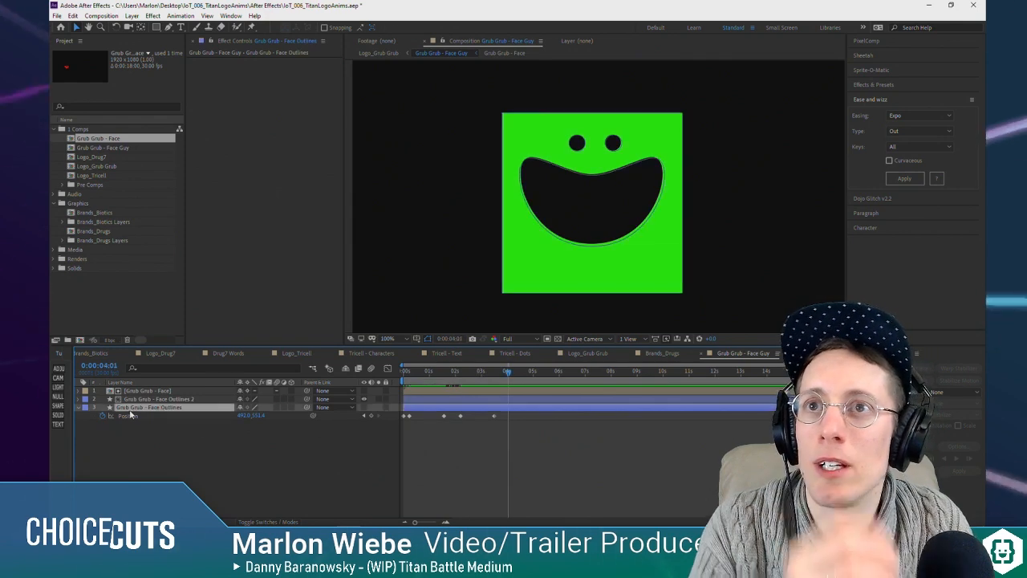
{"action": "left_click", "coordinate": [176, 400]}
{"action": "key", "text": "p"}
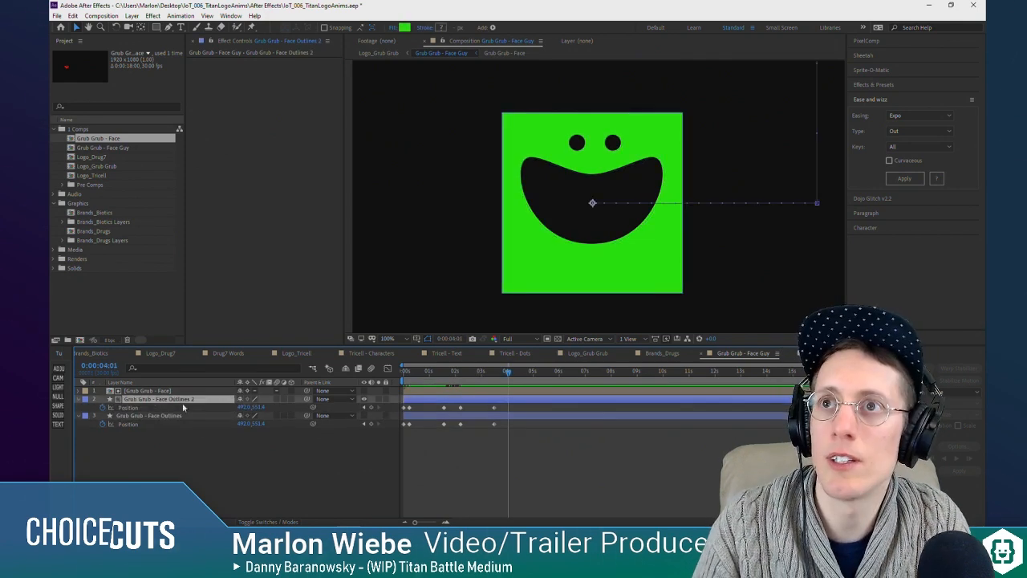
{"action": "left_click", "coordinate": [102, 408]}
{"action": "left_click", "coordinate": [281, 457]}
{"action": "scroll", "coordinate": [690, 215], "scroll_direction": "down", "scroll_amount": 1}
{"action": "scroll", "coordinate": [678, 210], "scroll_direction": "up", "scroll_amount": 1}
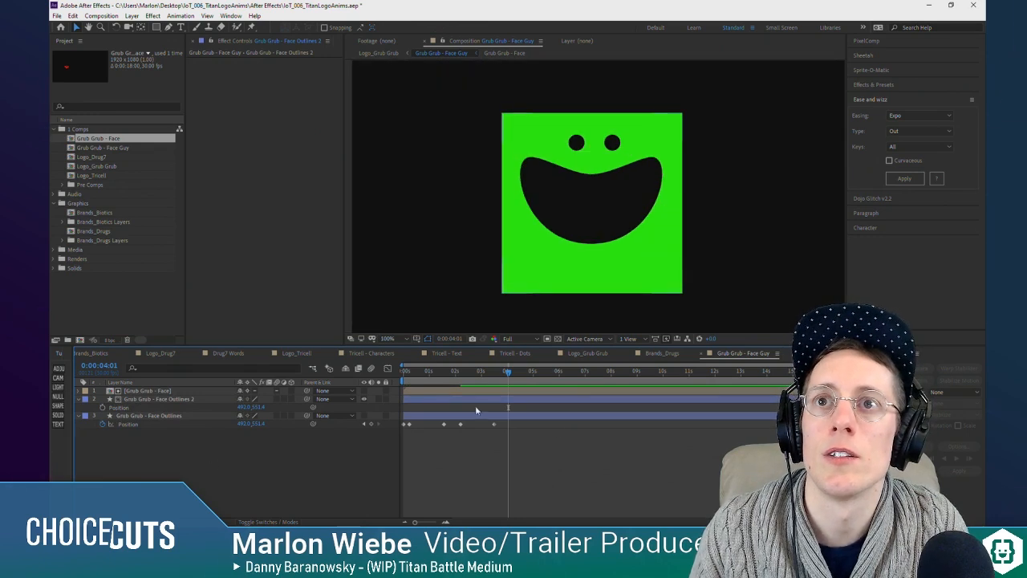
Step: Open the Logo_Grub Grub composition and scrub between about two and three seconds to check the face guy
{"action": "scroll", "coordinate": [634, 189], "scroll_direction": "down", "scroll_amount": 1}
{"action": "left_click_drag", "start_coordinate": [741, 218], "coordinate": [630, 214]}
{"action": "key", "text": "Tab"}
{"action": "left_click", "coordinate": [416, 485]}
{"action": "left_click_drag", "start_coordinate": [432, 371], "coordinate": [467, 389]}
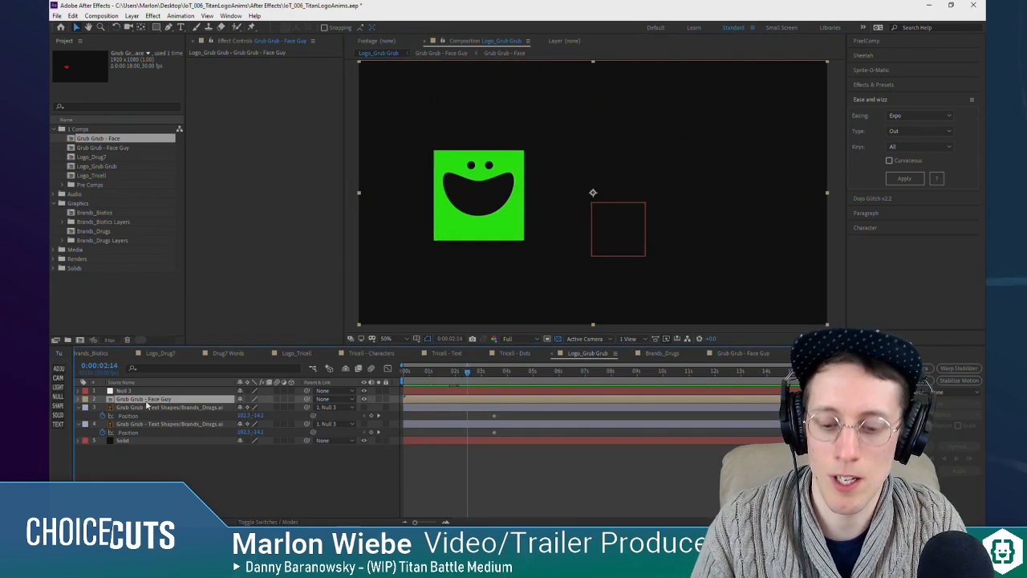
{"action": "left_click_drag", "start_coordinate": [454, 372], "coordinate": [477, 374]}
Step: In Grub Grub - Face Guy, remove the Scale keyframes from Face Outlines 2 and delete the Grub Grub - Face Outlines layer
{"action": "key", "text": "s"}
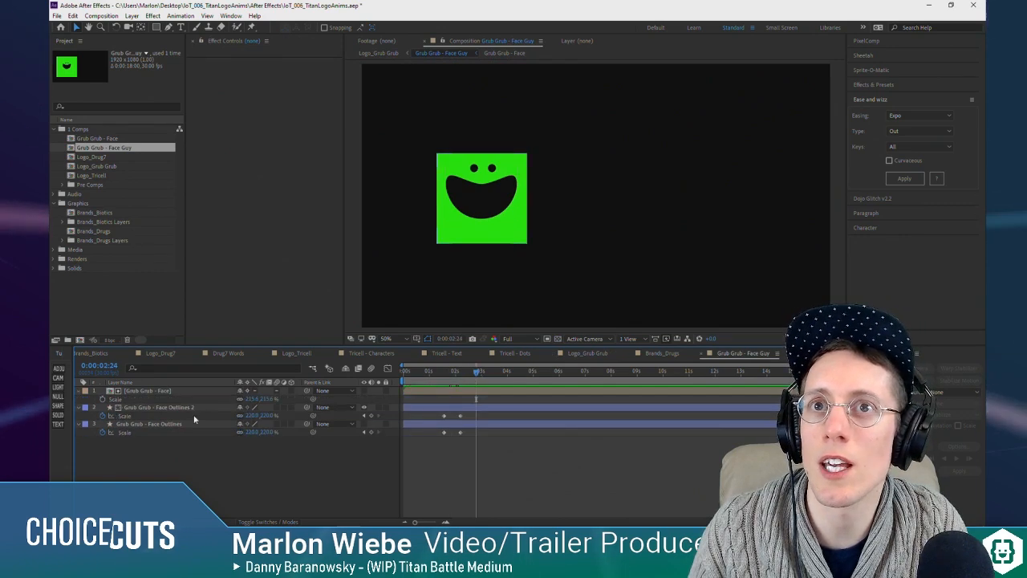
{"action": "left_click", "coordinate": [133, 409]}
{"action": "left_click", "coordinate": [107, 423]}
{"action": "key", "text": "Delete"}
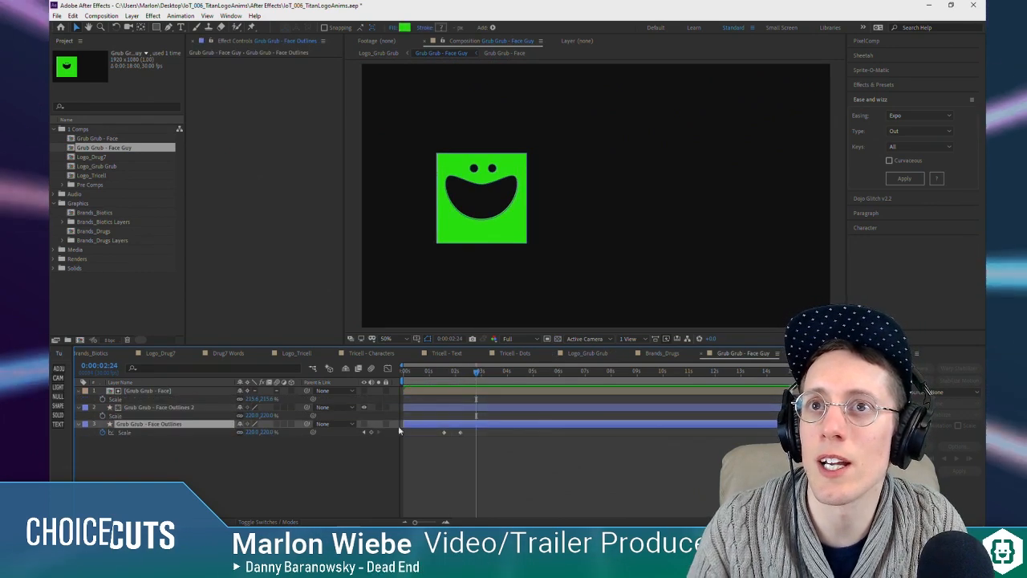
Step: Check the face guy in the Logo_Grub Grub composition around 0:00:01:29, returning to the Grub Grub - Face Guy composition
{"action": "key", "text": "Tab"}
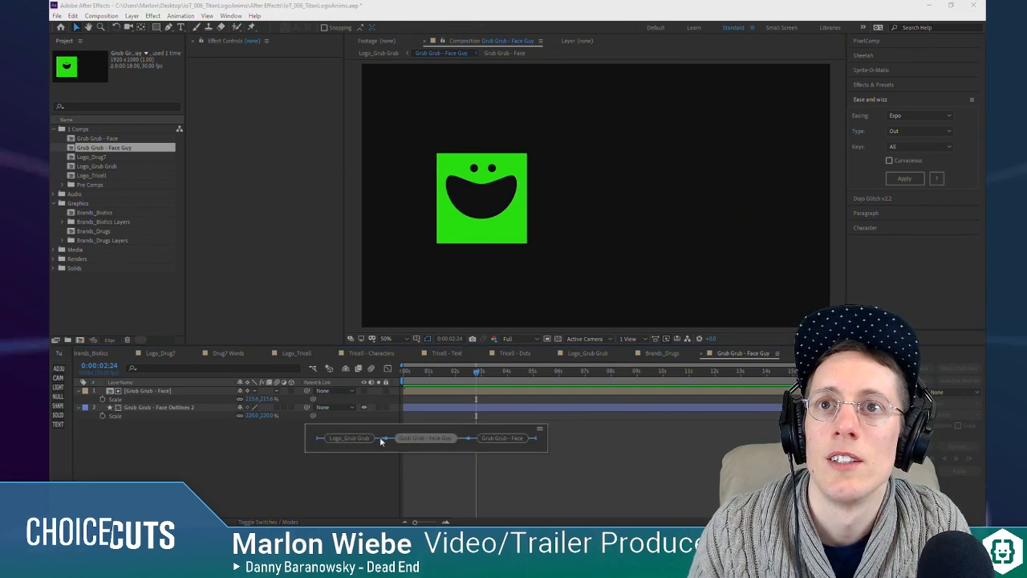
{"action": "left_click", "coordinate": [366, 438]}
{"action": "left_click_drag", "start_coordinate": [450, 386], "coordinate": [455, 387]}
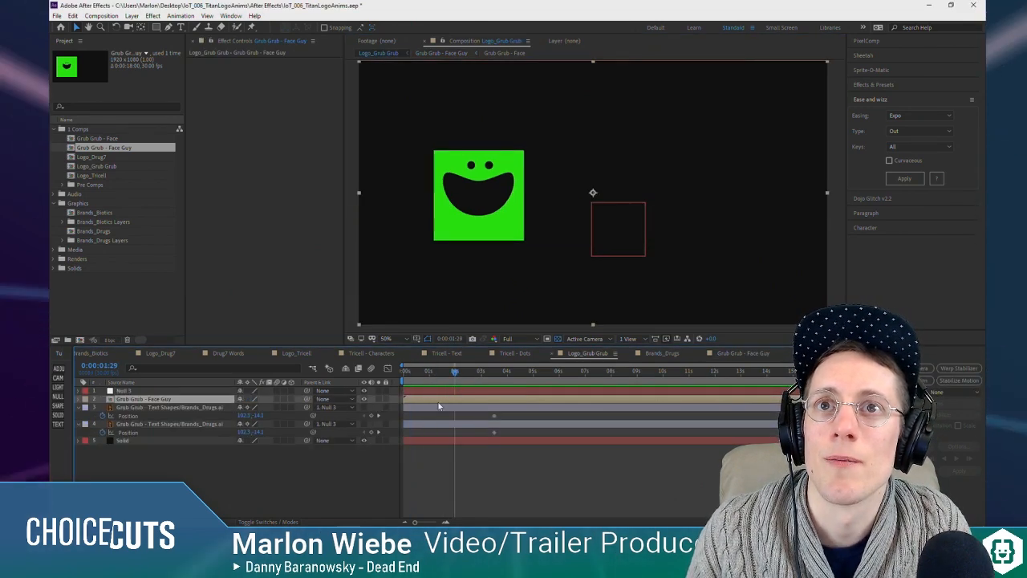
{"action": "double_click", "coordinate": [441, 401]}
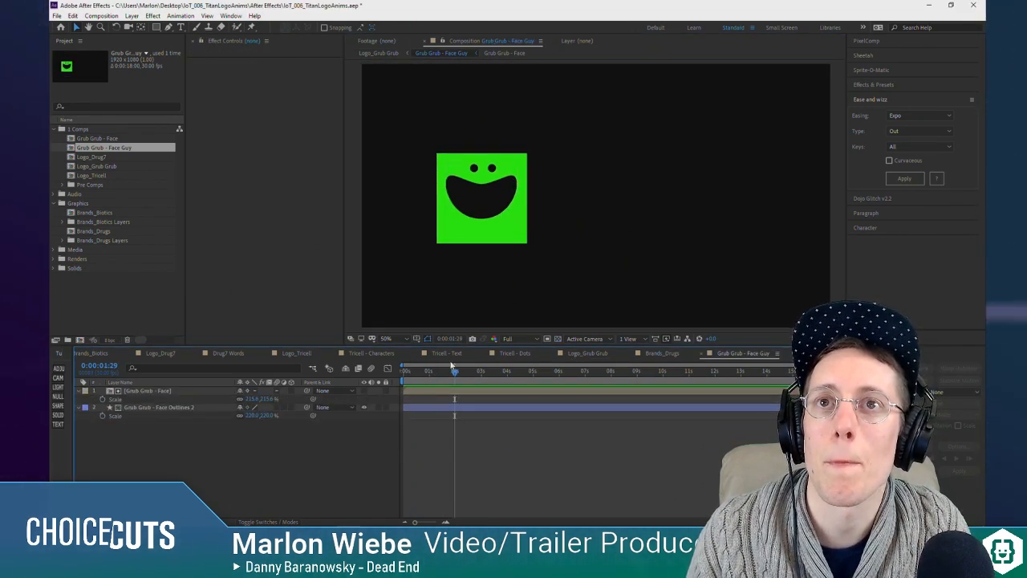
Step: At the first frame, nudge the Grub Grub - Face layer slightly left so the face sits centered on the green square
{"action": "left_click_drag", "start_coordinate": [393, 372], "coordinate": [392, 371]}
{"action": "scroll", "coordinate": [475, 183], "scroll_direction": "up", "scroll_amount": 1}
{"action": "left_click_drag", "start_coordinate": [488, 178], "coordinate": [685, 175]}
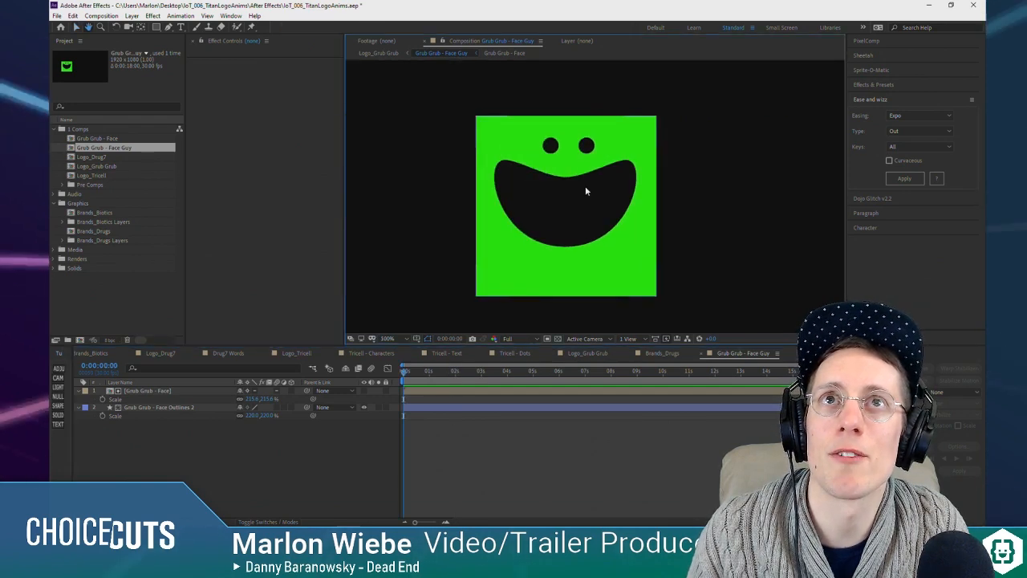
{"action": "scroll", "coordinate": [586, 191], "scroll_direction": "up", "scroll_amount": 1}
{"action": "scroll", "coordinate": [554, 189], "scroll_direction": "down", "scroll_amount": 1}
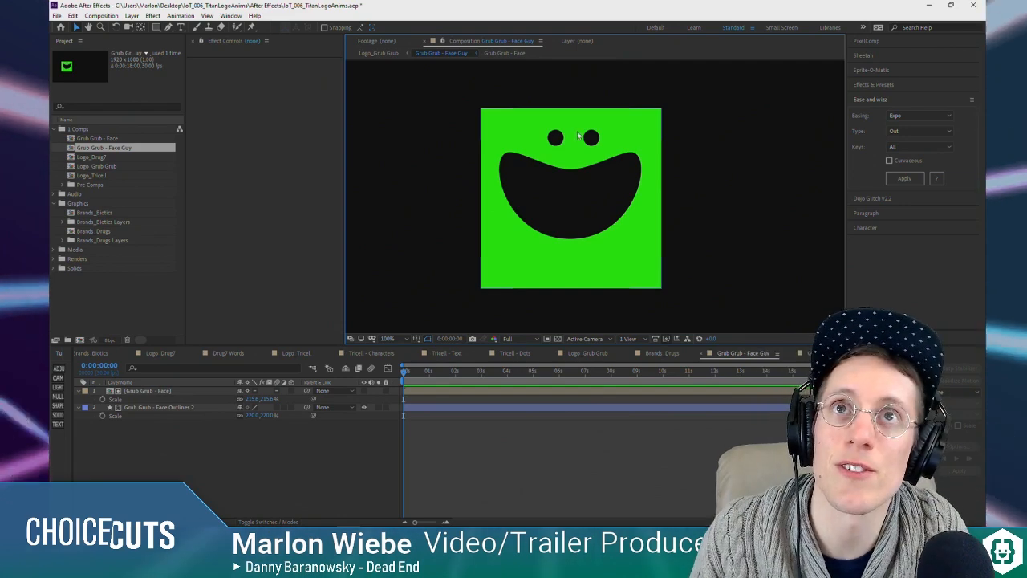
{"action": "scroll", "coordinate": [665, 188], "scroll_direction": "down", "scroll_amount": 1}
{"action": "scroll", "coordinate": [702, 194], "scroll_direction": "down", "scroll_amount": 1}
{"action": "scroll", "coordinate": [701, 194], "scroll_direction": "up", "scroll_amount": 1}
{"action": "scroll", "coordinate": [676, 192], "scroll_direction": "up", "scroll_amount": 1}
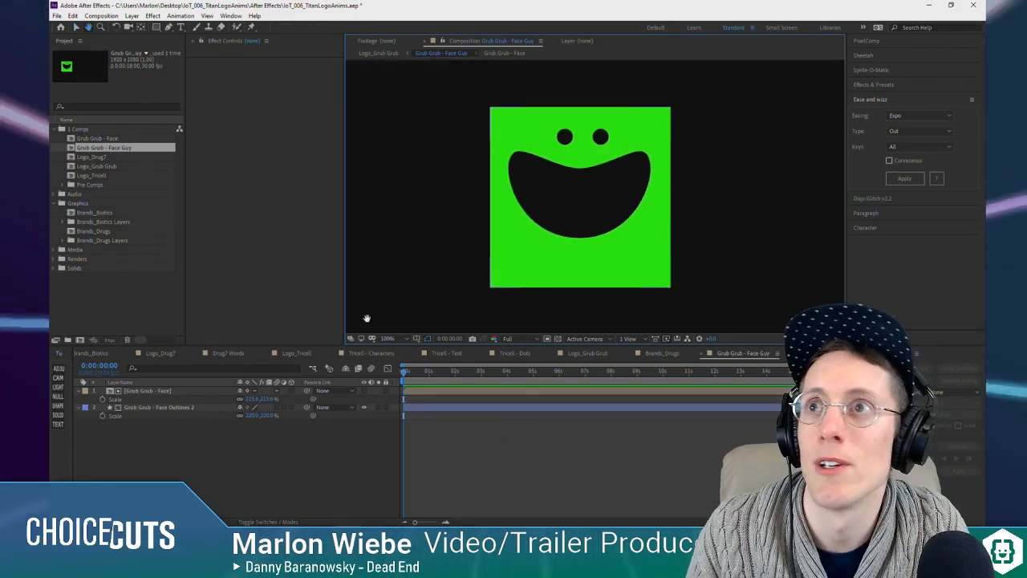
{"action": "left_click", "coordinate": [144, 391]}
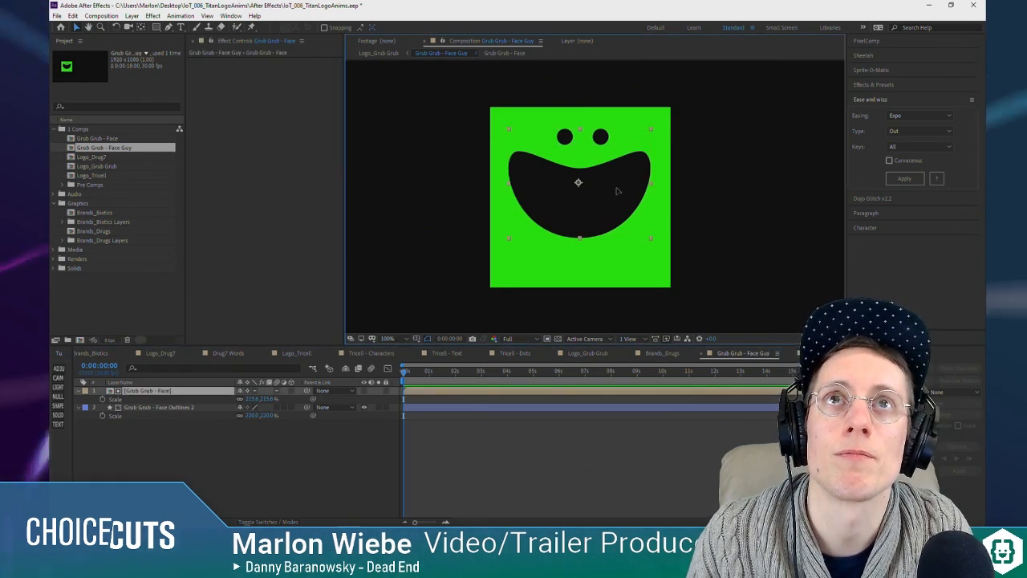
{"action": "left_click_drag", "start_coordinate": [617, 188], "coordinate": [615, 190]}
{"action": "left_click", "coordinate": [538, 483]}
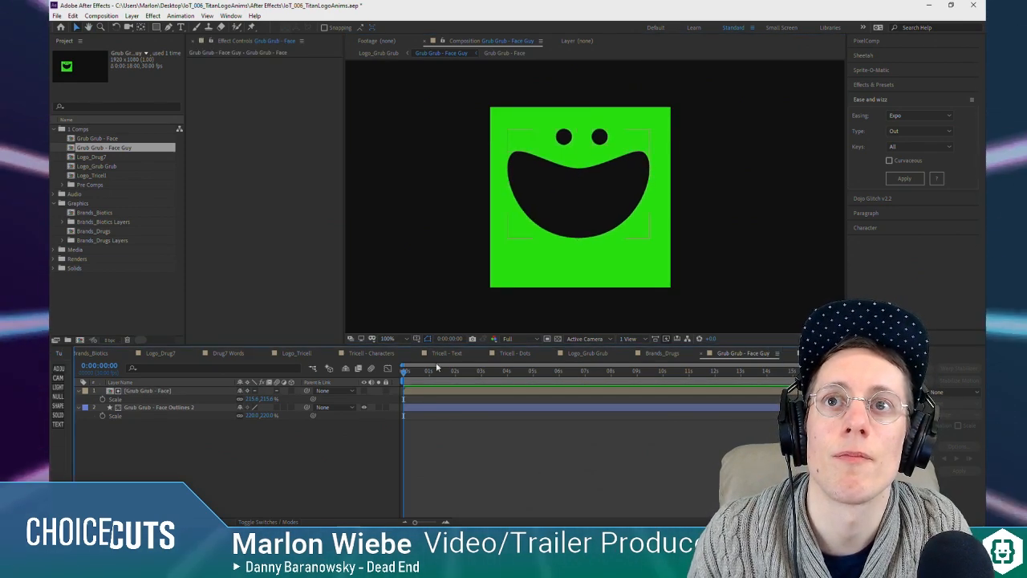
{"action": "left_click_drag", "start_coordinate": [406, 376], "coordinate": [426, 378]}
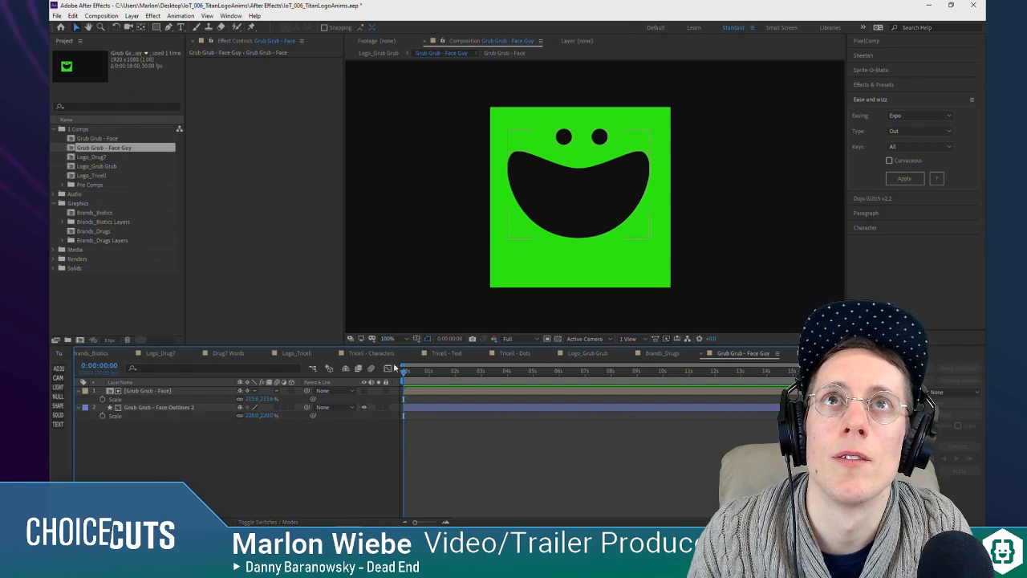
Step: Open the Grub Grub - Face precomp, collapse its layers, and rename Shape Layer 1 as Mouth
{"action": "left_click", "coordinate": [167, 392]}
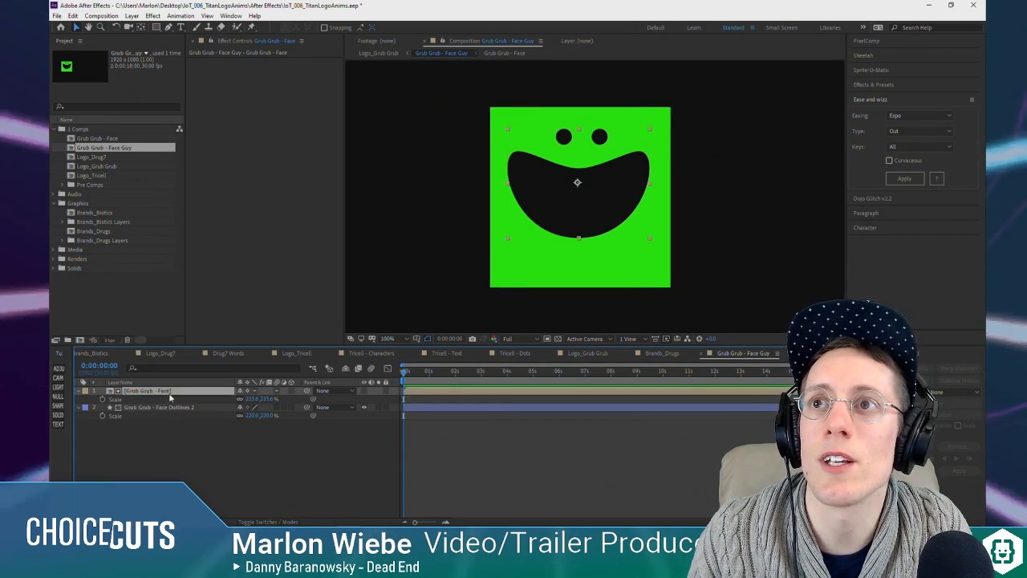
{"action": "double_click", "coordinate": [167, 392]}
{"action": "key", "text": "ctrl+a"}
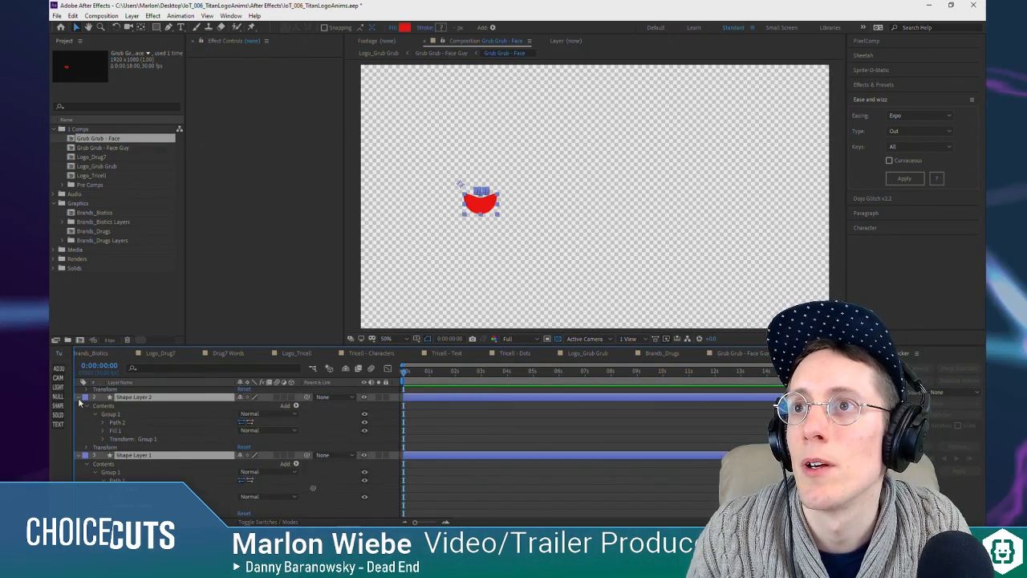
{"action": "left_click", "coordinate": [79, 398]}
{"action": "key", "text": "ctrl+shift+a"}
{"action": "left_click", "coordinate": [144, 408]}
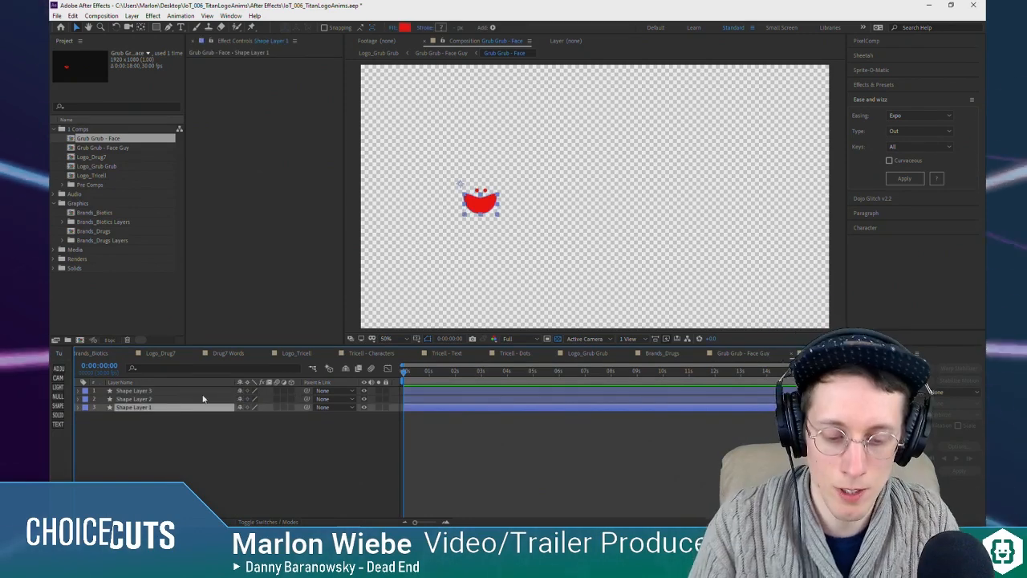
{"action": "type", "text": "Mouth"}
{"action": "key", "text": "Return"}
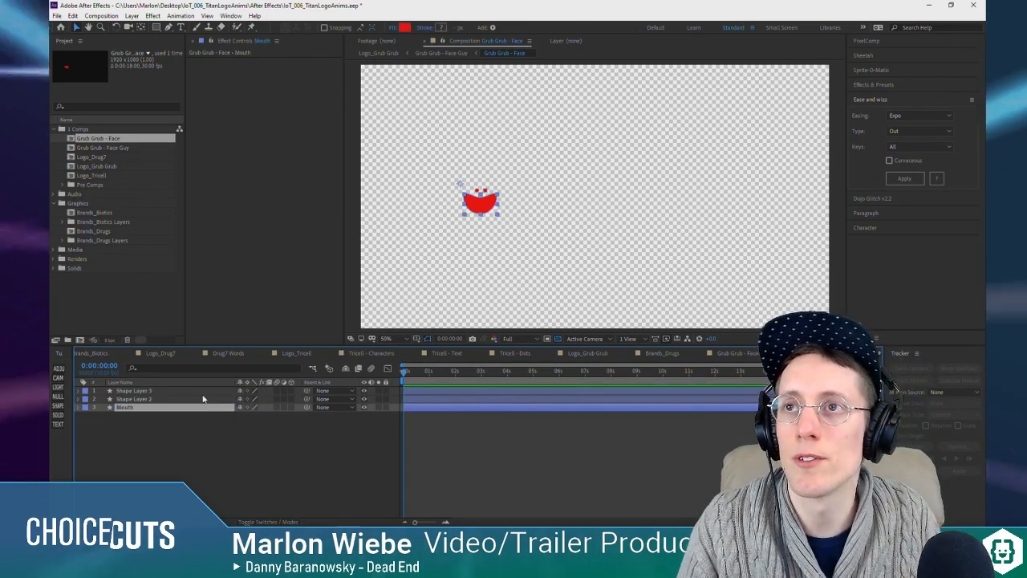
Step: Rename Shape Layer 3 as Right Eye and Shape Layer 2 as Left Eye
{"action": "left_click", "coordinate": [172, 391]}
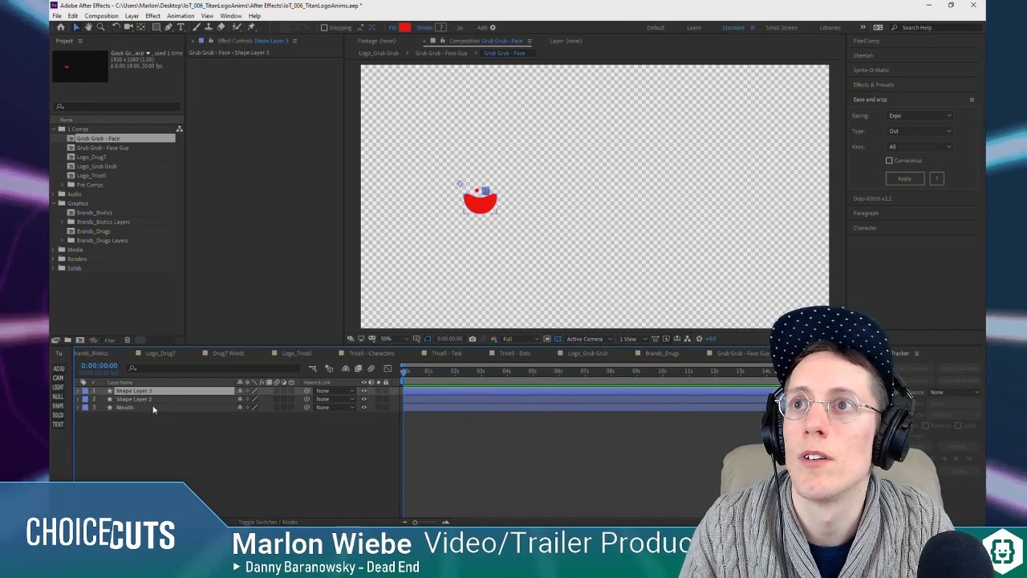
{"action": "key", "text": "Return"}
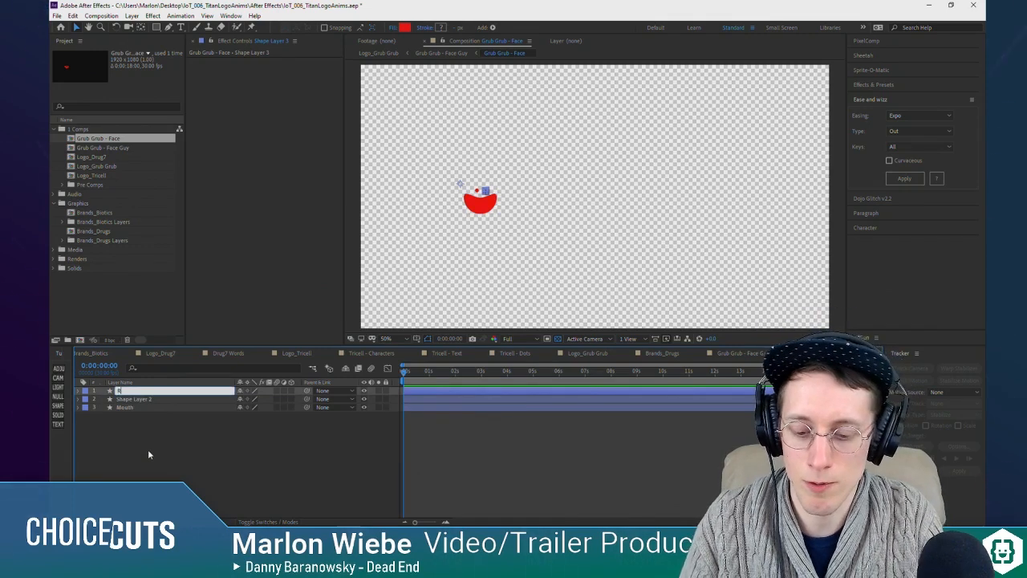
{"action": "type", "text": "Right Eye"}
{"action": "key", "text": "Return"}
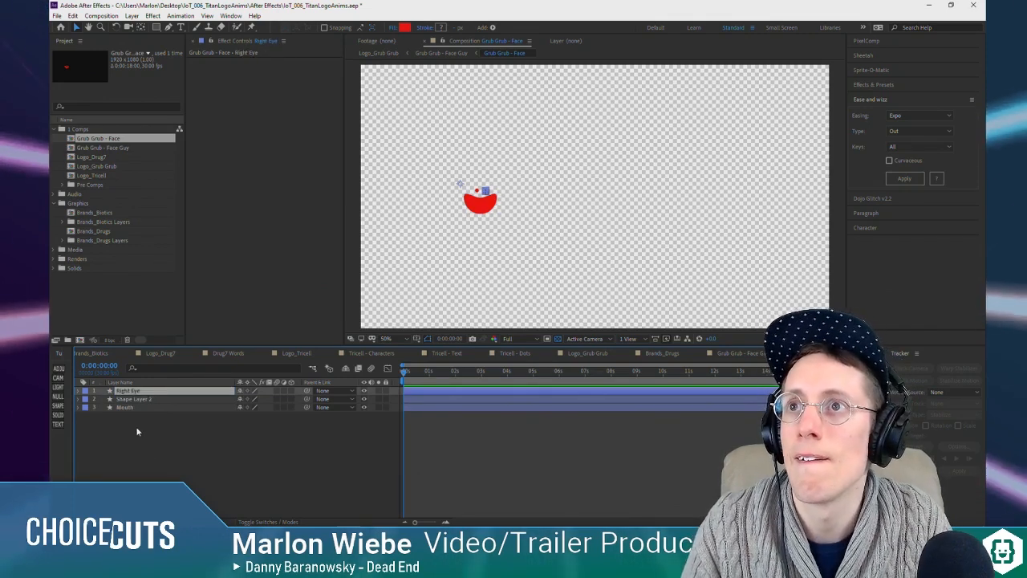
{"action": "left_click", "coordinate": [122, 399]}
{"action": "type", "text": "Left Eye"}
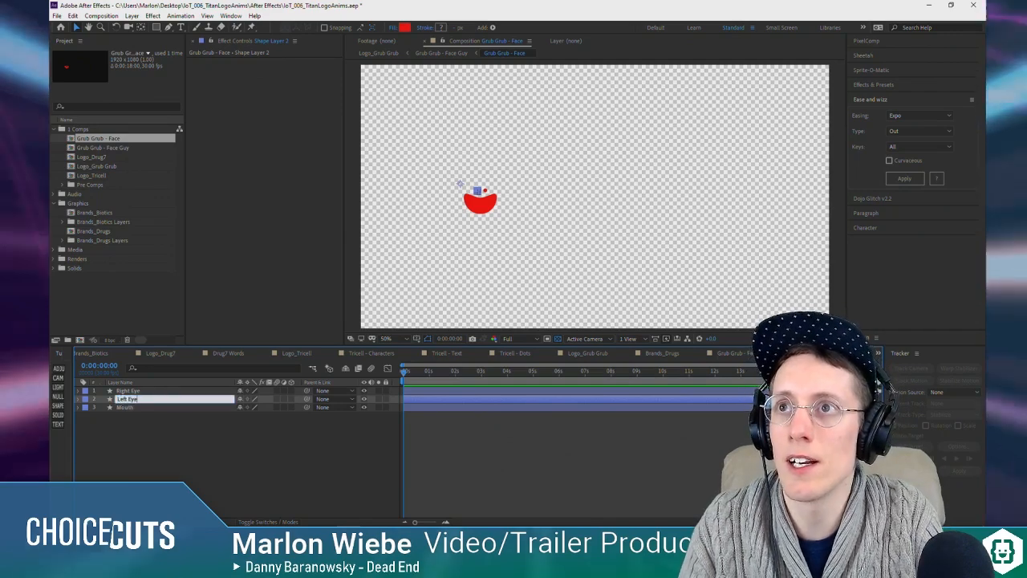
{"action": "key", "text": "Return"}
Step: Move the anchor points of the Left Eye and Right Eye layers to the centers of their dots
{"action": "scroll", "coordinate": [512, 180], "scroll_direction": "up", "scroll_amount": 1}
{"action": "scroll", "coordinate": [512, 180], "scroll_direction": "up", "scroll_amount": 1}
{"action": "left_click_drag", "start_coordinate": [406, 199], "coordinate": [759, 215]}
{"action": "key", "text": "y"}
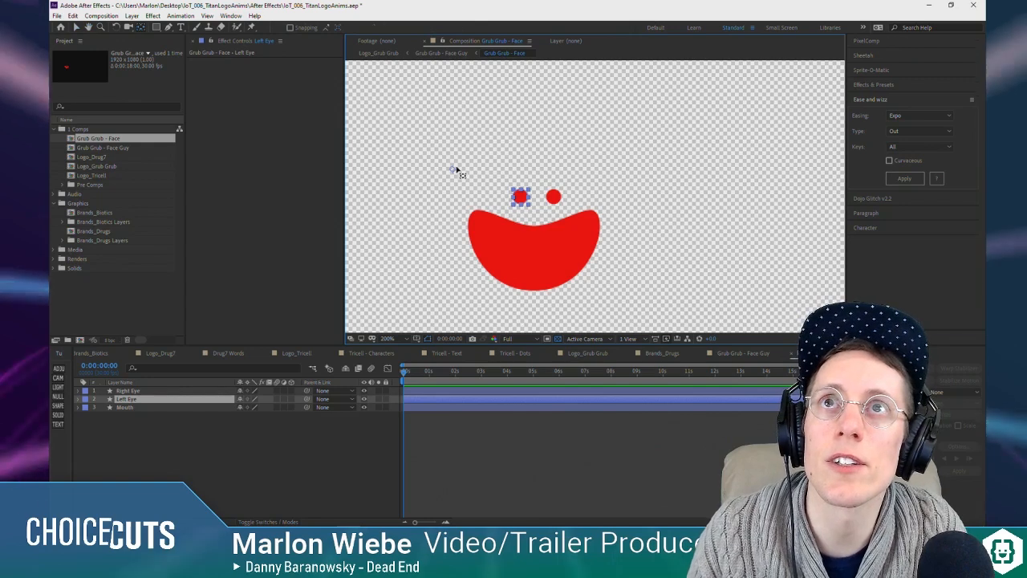
{"action": "left_click_drag", "start_coordinate": [458, 171], "coordinate": [520, 198]}
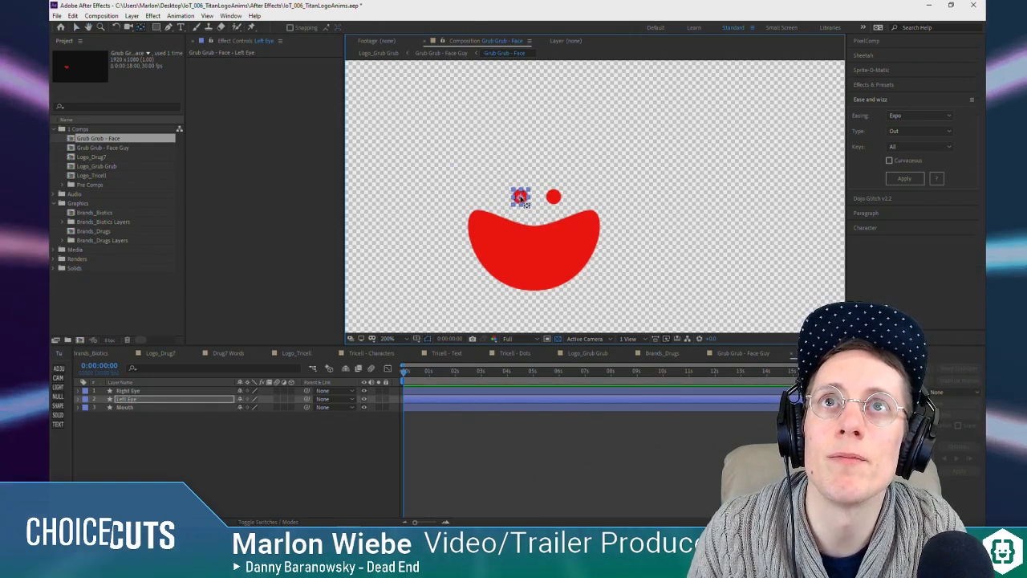
{"action": "left_click", "coordinate": [154, 391]}
{"action": "left_click_drag", "start_coordinate": [452, 169], "coordinate": [554, 198]}
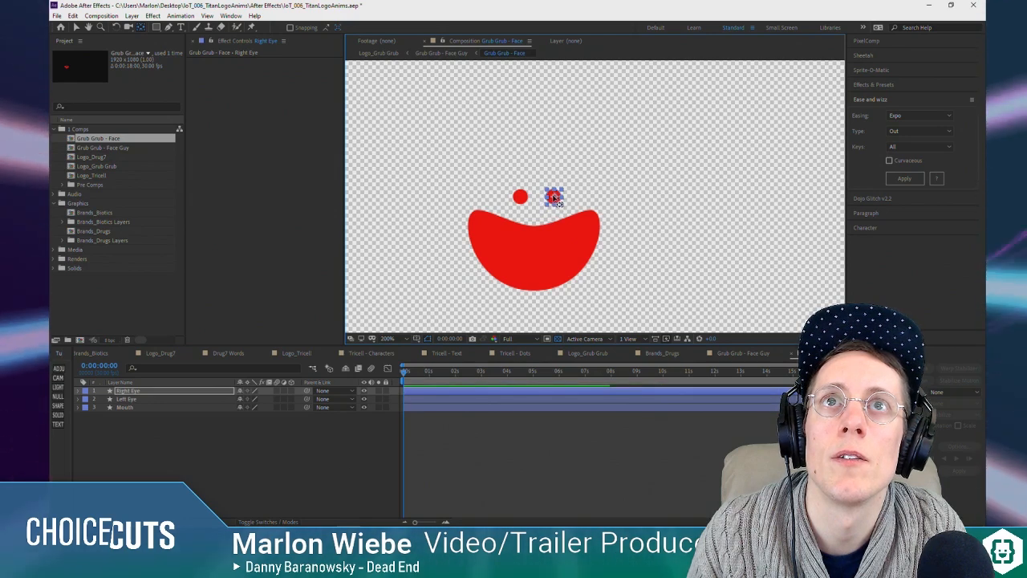
Step: Try squashing the mouth around an anchor point at the middle of its upper edge, undoing the scaling
{"action": "left_click", "coordinate": [128, 408]}
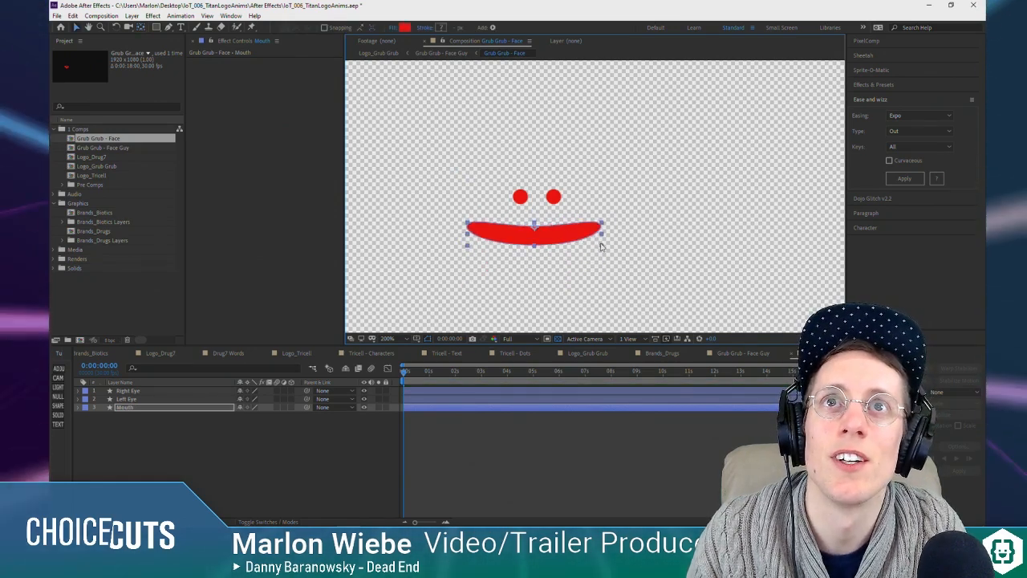
{"action": "left_click_drag", "start_coordinate": [567, 232], "coordinate": [604, 264]}
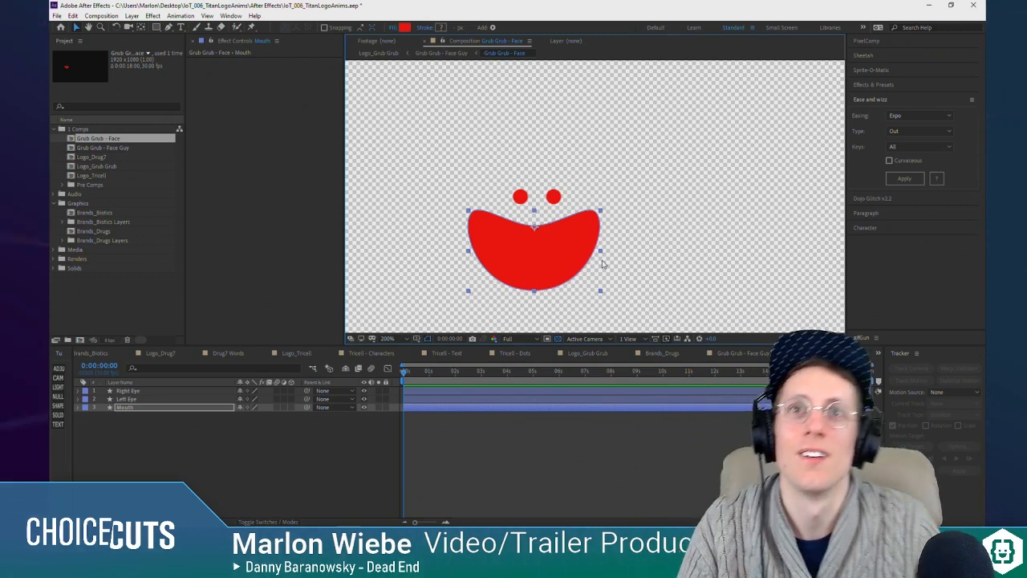
{"action": "left_click_drag", "start_coordinate": [601, 290], "coordinate": [555, 267]}
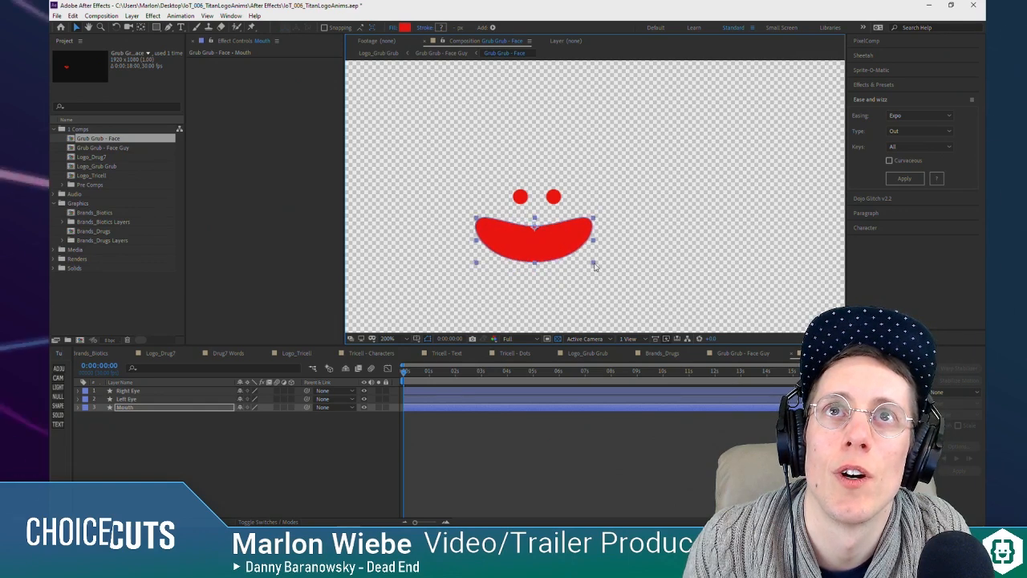
{"action": "key", "text": "ctrl+z"}
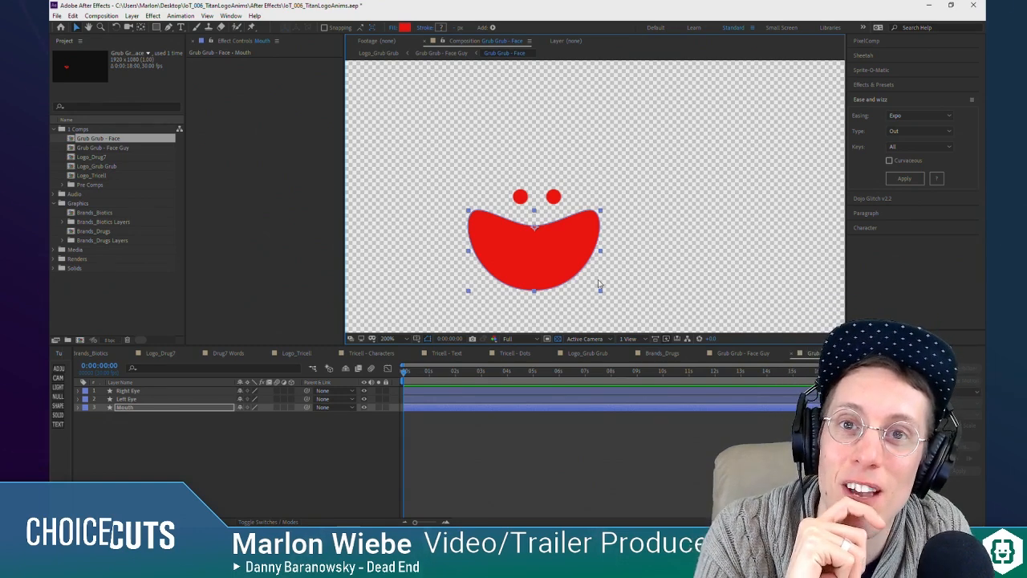
{"action": "left_click_drag", "start_coordinate": [601, 296], "coordinate": [600, 288]}
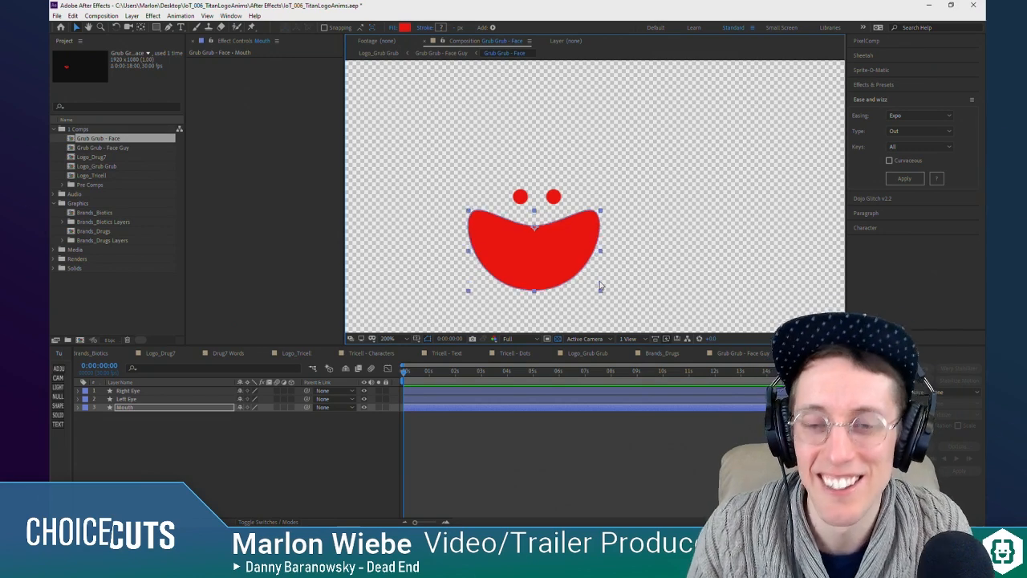
Step: Move the Mouth layer's anchor point slightly down inside the mouth, testing a narrower scale and undoing it
{"action": "left_click", "coordinate": [135, 440]}
{"action": "left_click", "coordinate": [144, 407]}
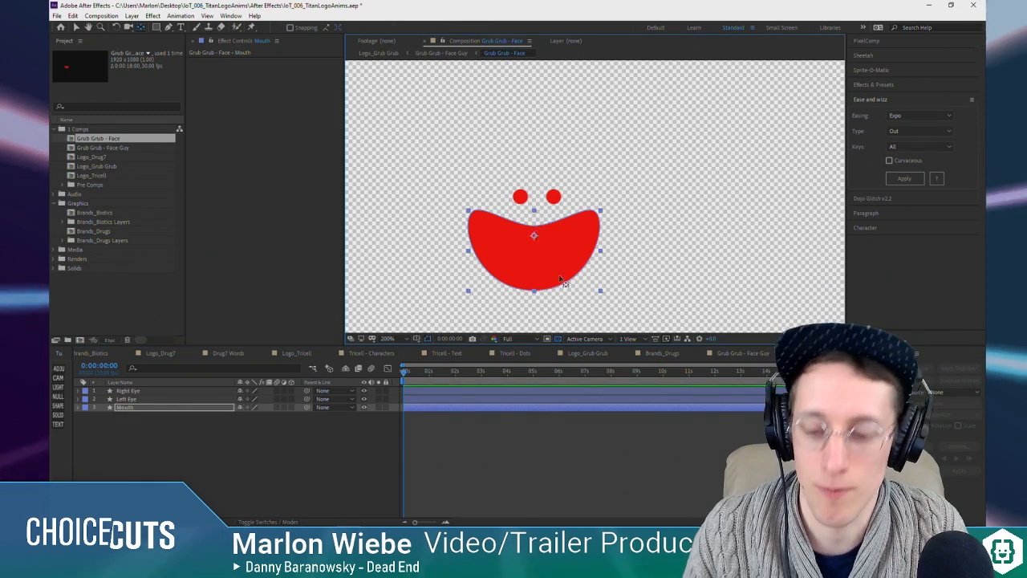
{"action": "left_click_drag", "start_coordinate": [602, 289], "coordinate": [562, 277]}
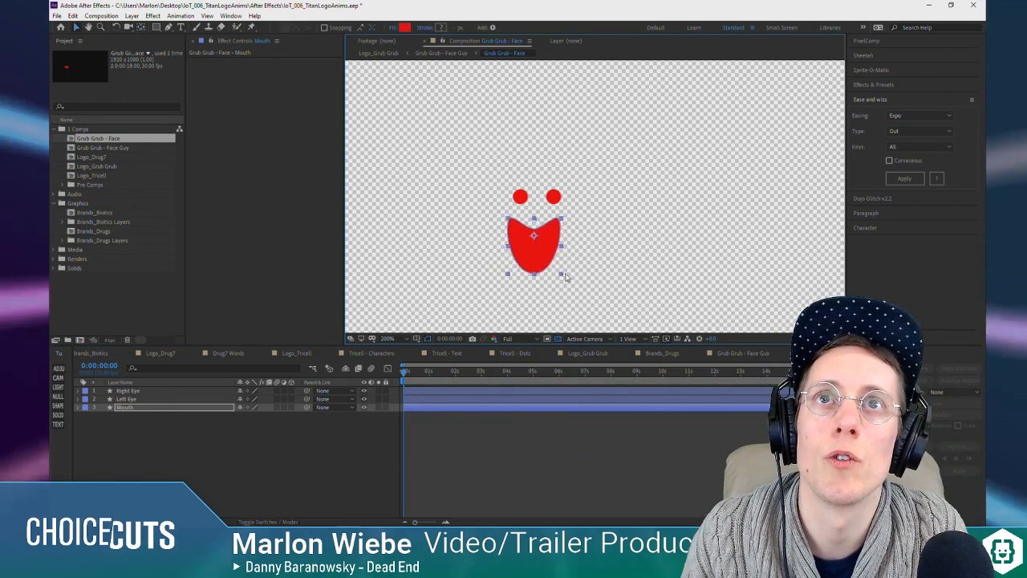
{"action": "key", "text": "ctrl+z"}
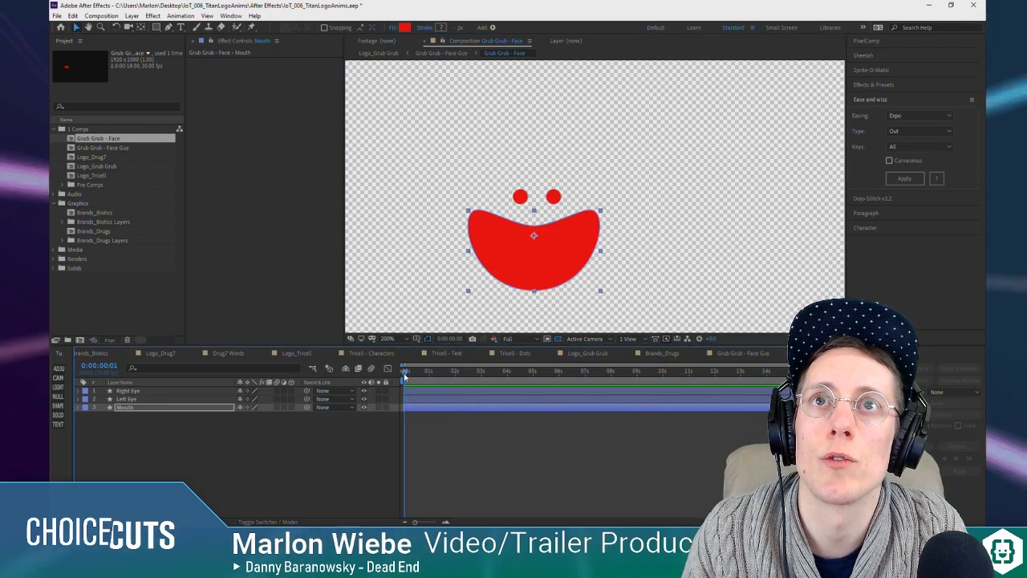
Step: Set a Scale keyframe on the Mouth layer at 0:00:03:15, keeping the scale at 100%
{"action": "left_click", "coordinate": [121, 409]}
{"action": "key", "text": "s"}
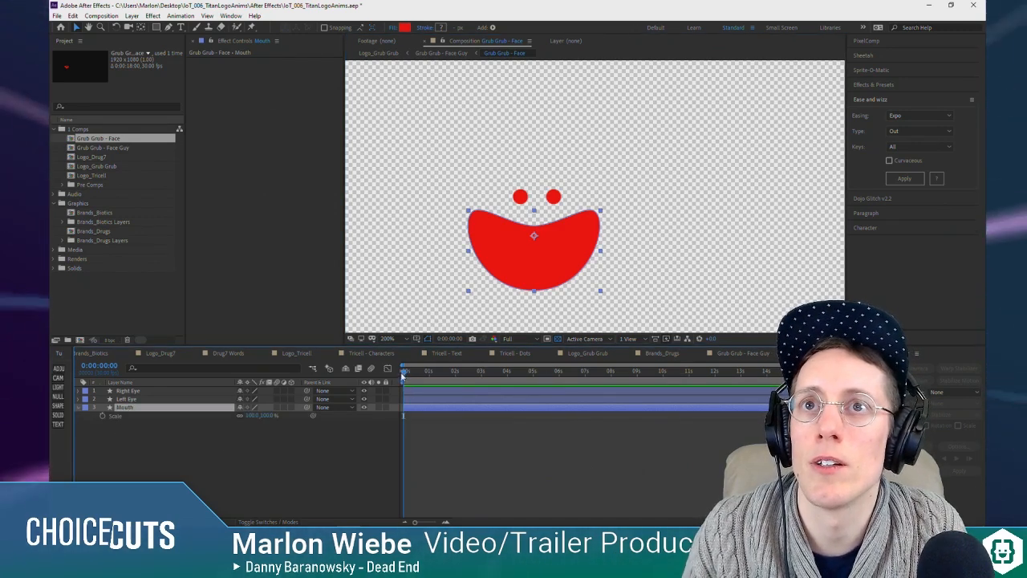
{"action": "left_click_drag", "start_coordinate": [410, 374], "coordinate": [449, 377]}
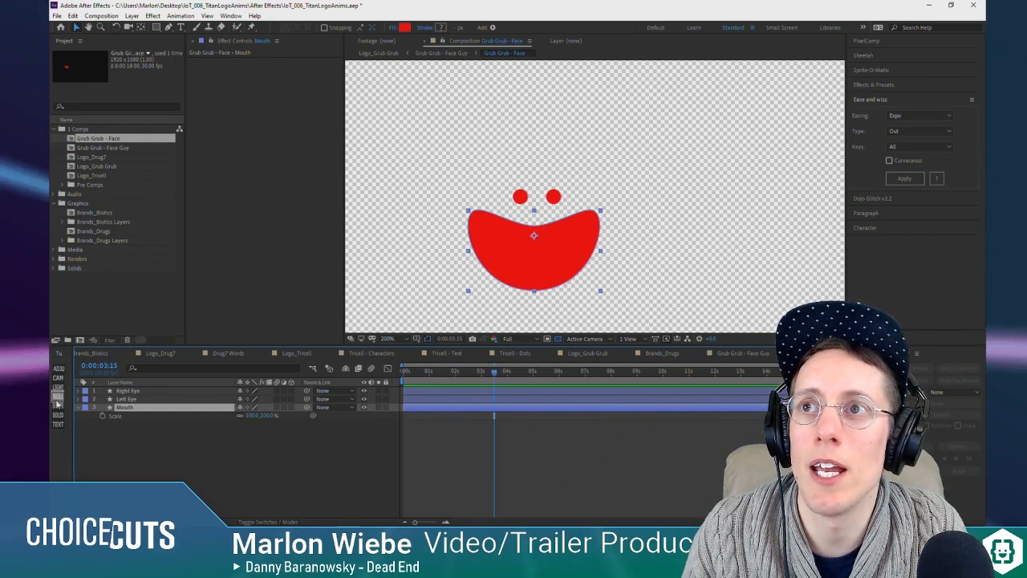
{"action": "left_click", "coordinate": [103, 415]}
Step: Expand the Mouth layer's contents to Path 1 in Group 1 and set a Path keyframe at 0:00:03:15
{"action": "left_click", "coordinate": [417, 371]}
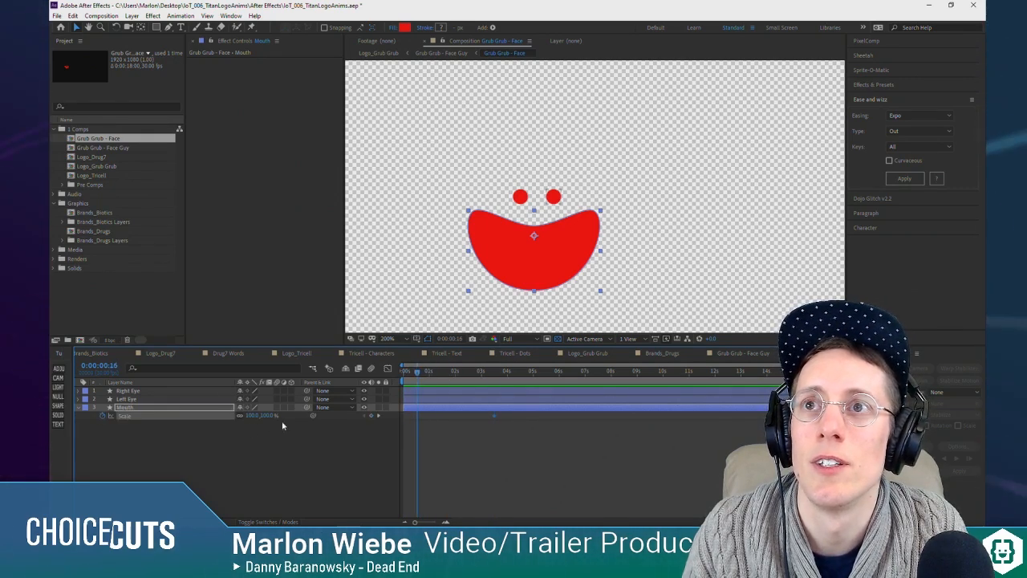
{"action": "left_click", "coordinate": [150, 409]}
{"action": "left_click", "coordinate": [79, 407]}
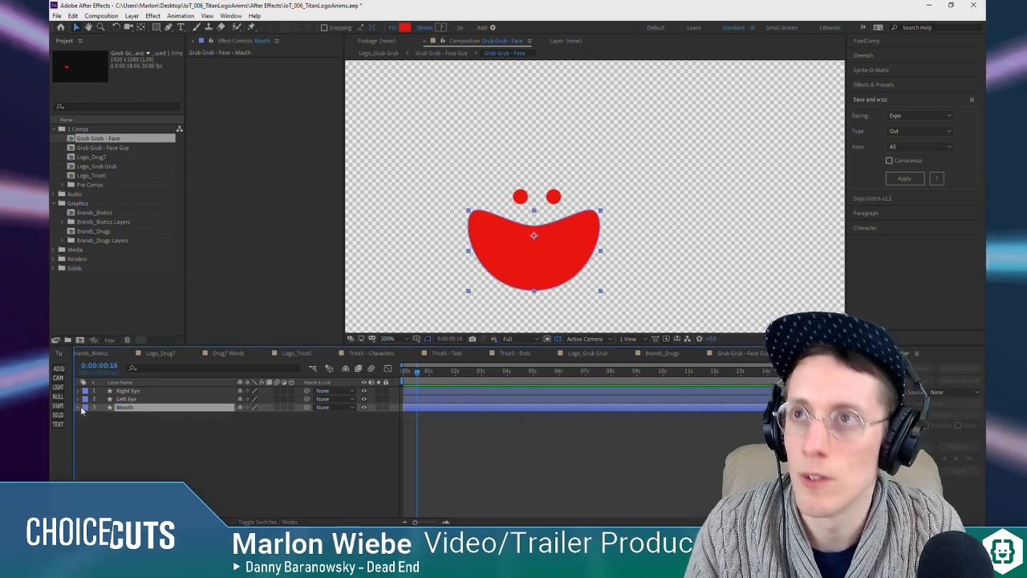
{"action": "left_click", "coordinate": [87, 417]}
{"action": "left_click", "coordinate": [94, 425]}
{"action": "left_click", "coordinate": [103, 432]}
{"action": "left_click", "coordinate": [131, 441]}
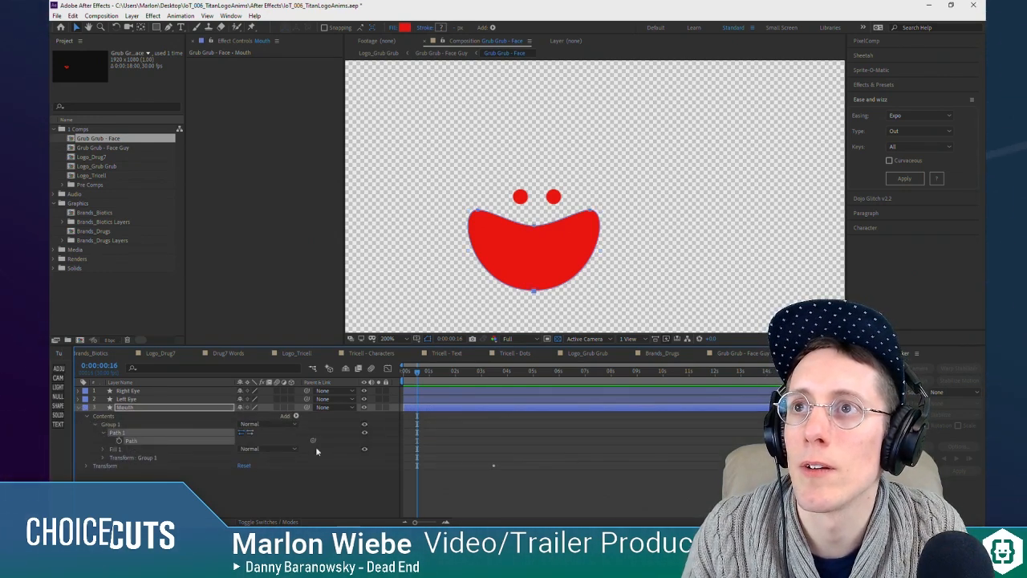
{"action": "mouse_move", "coordinate": [418, 372]}
{"action": "left_mouse_down"}
{"action": "mouse_move", "coordinate": [404, 374]}
{"action": "mouse_move", "coordinate": [425, 380]}
{"action": "mouse_move", "coordinate": [411, 381]}
{"action": "left_mouse_up"}
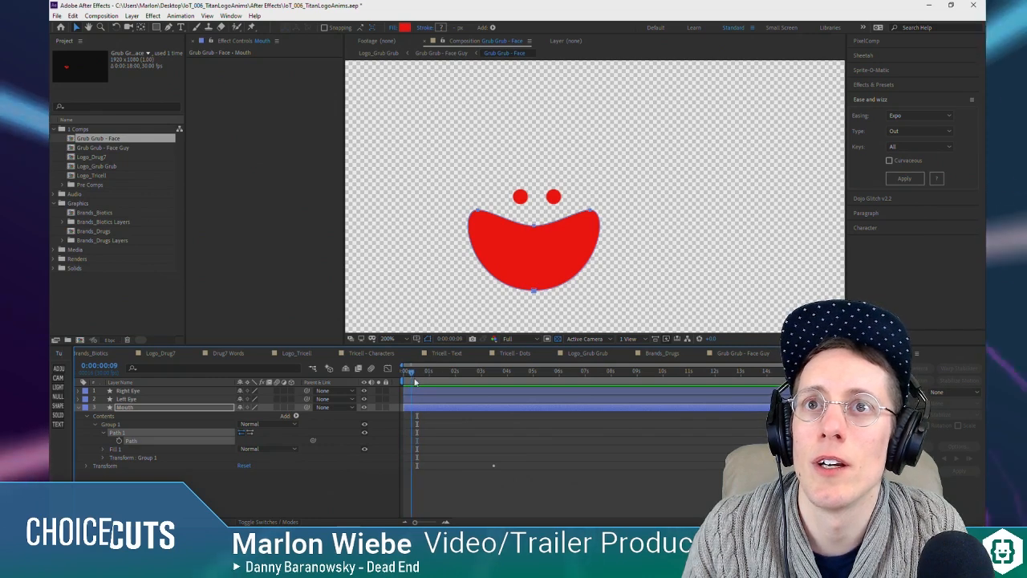
{"action": "left_click_drag", "start_coordinate": [490, 378], "coordinate": [494, 379]}
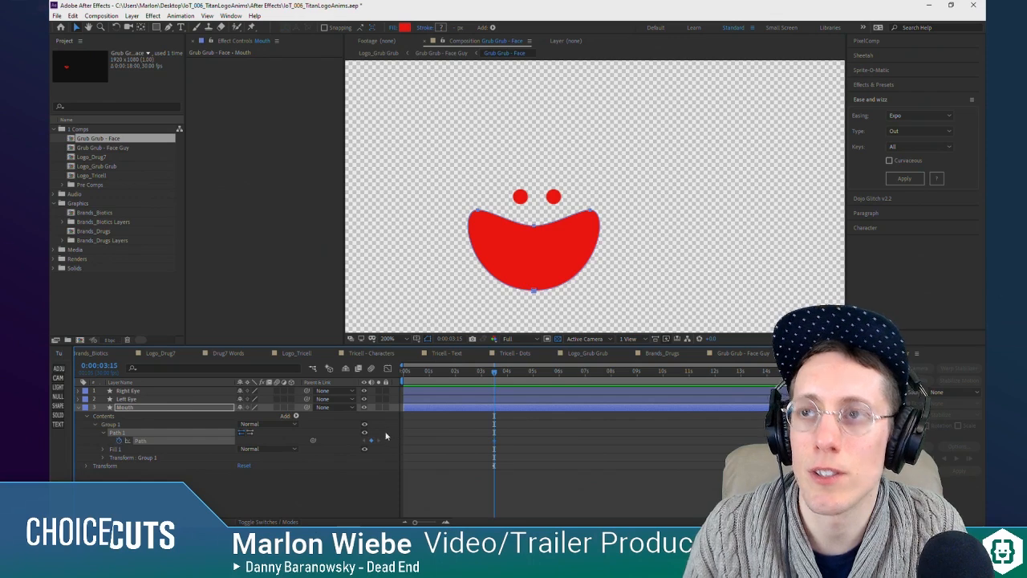
Step: Reveal the Mouth layer's keyframes, go to 0:00:00:23 and try moving one point of its path, undoing the shift
{"action": "key", "text": "u"}
{"action": "left_click_drag", "start_coordinate": [494, 375], "coordinate": [444, 380]}
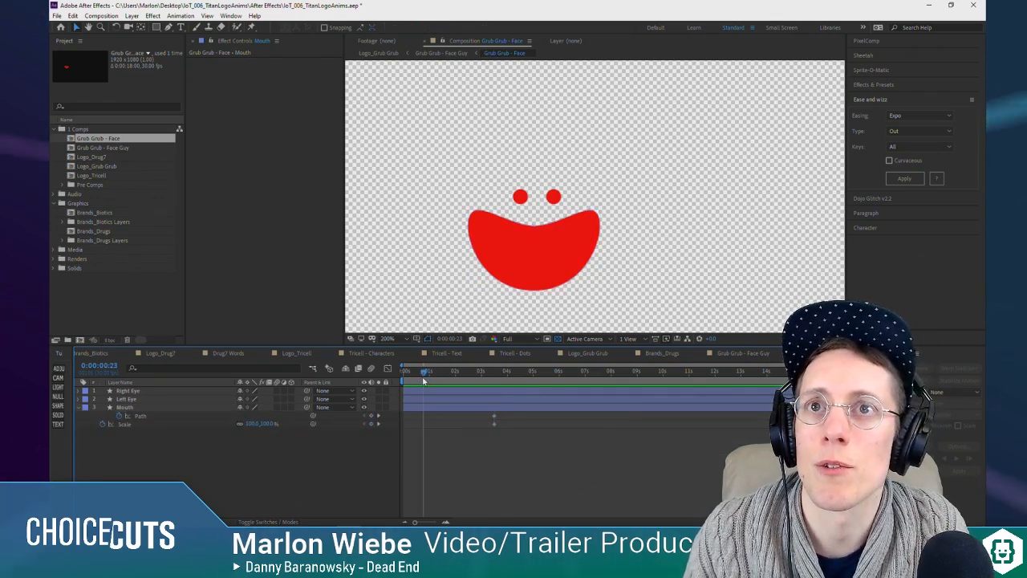
{"action": "left_click", "coordinate": [140, 415]}
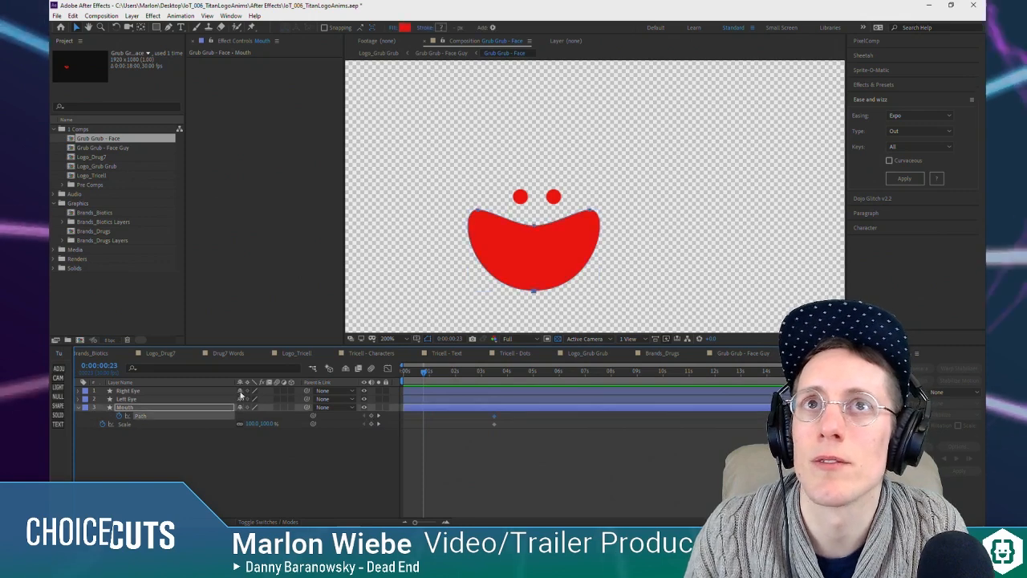
{"action": "left_click_drag", "start_coordinate": [479, 211], "coordinate": [497, 229]}
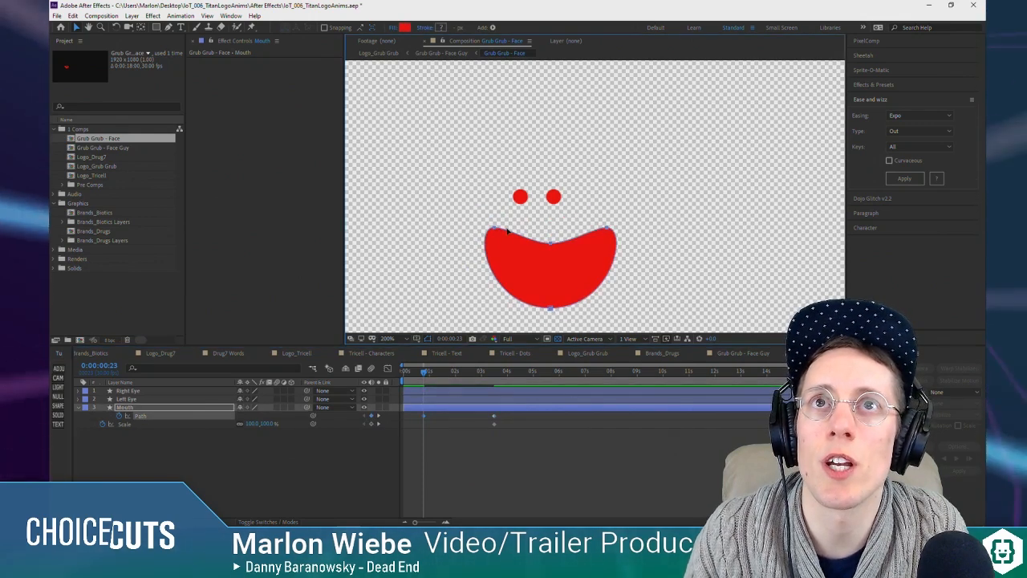
{"action": "key", "text": "ctrl+z"}
Step: Reshape the Mouth path at 0:00:00:23 into a small, rounded open mouth by pulling in its corner points, bottom point and curve handles
{"action": "left_click", "coordinate": [362, 499]}
{"action": "left_click", "coordinate": [140, 417]}
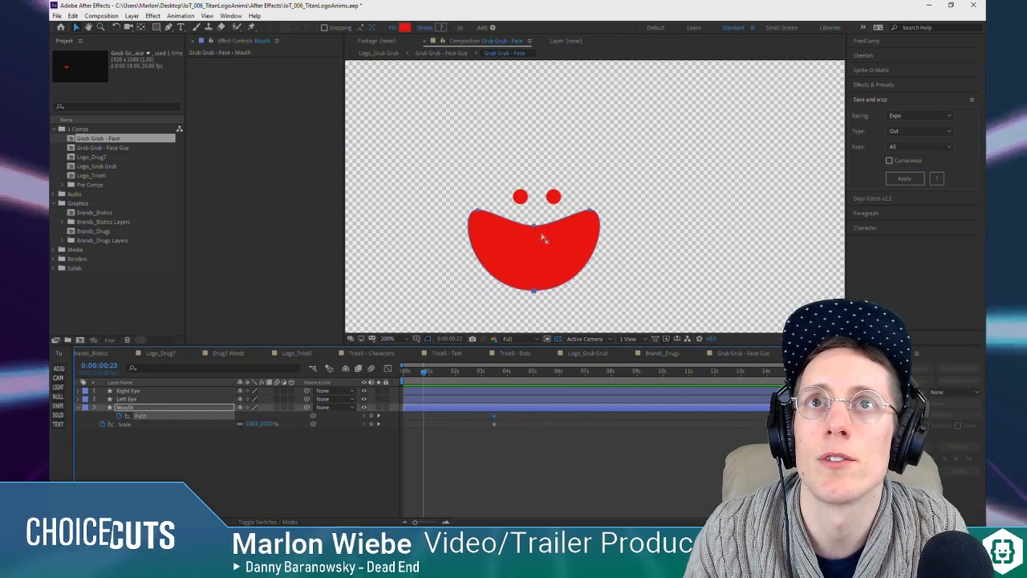
{"action": "left_click", "coordinate": [480, 211]}
{"action": "double_click", "coordinate": [482, 211]}
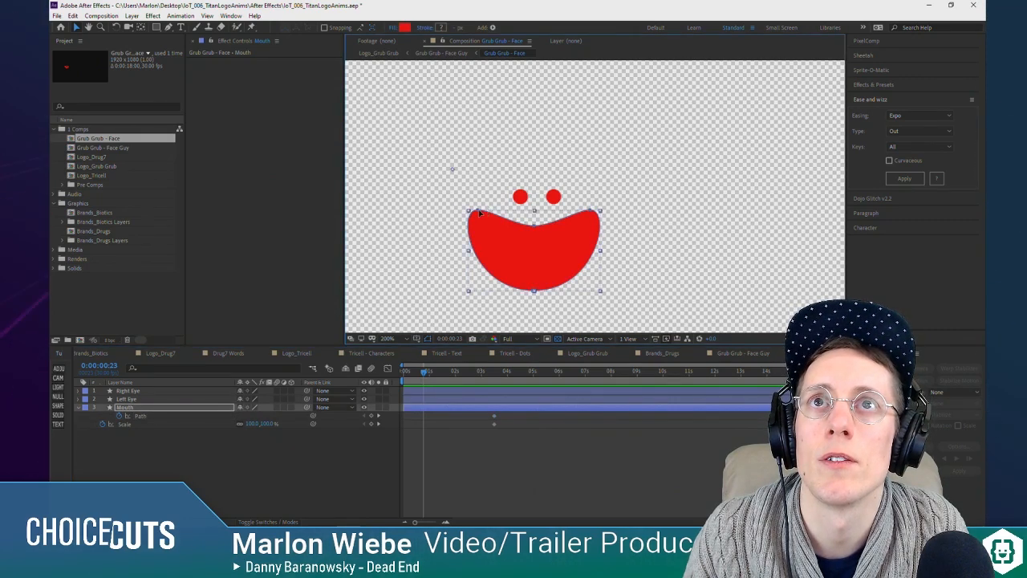
{"action": "left_click_drag", "start_coordinate": [479, 212], "coordinate": [519, 243]}
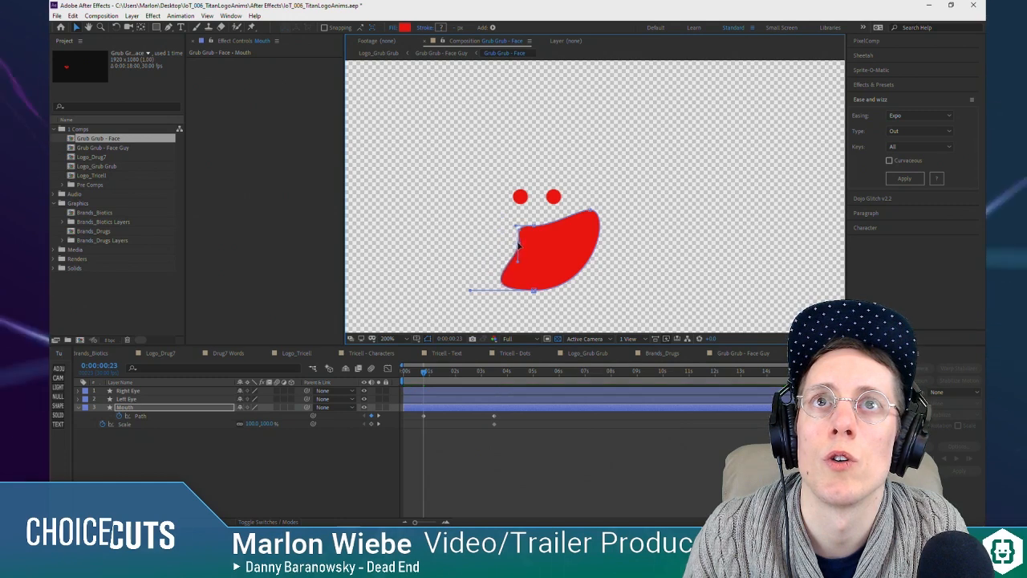
{"action": "left_click_drag", "start_coordinate": [471, 291], "coordinate": [530, 293]}
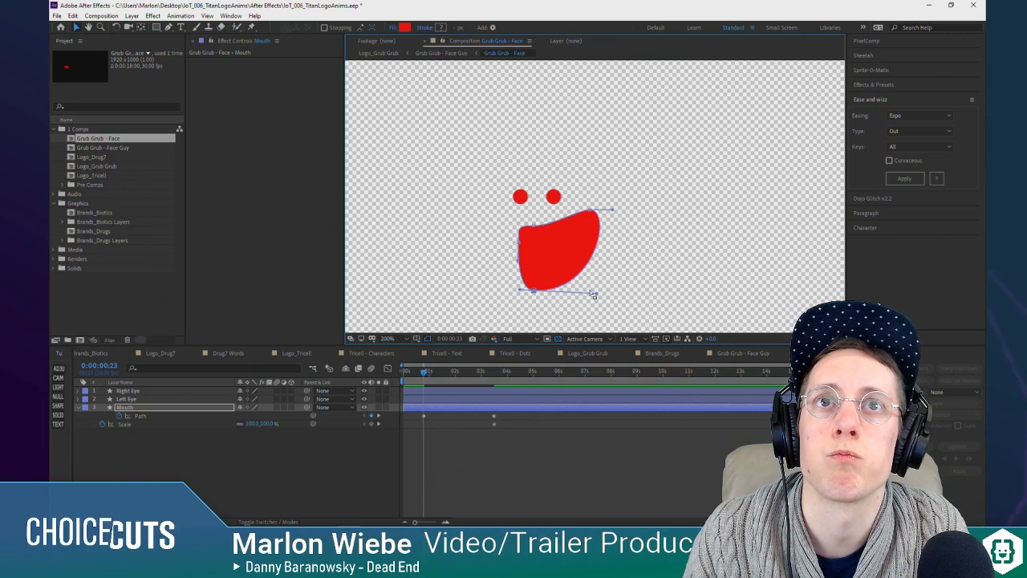
{"action": "left_click_drag", "start_coordinate": [596, 296], "coordinate": [510, 241]}
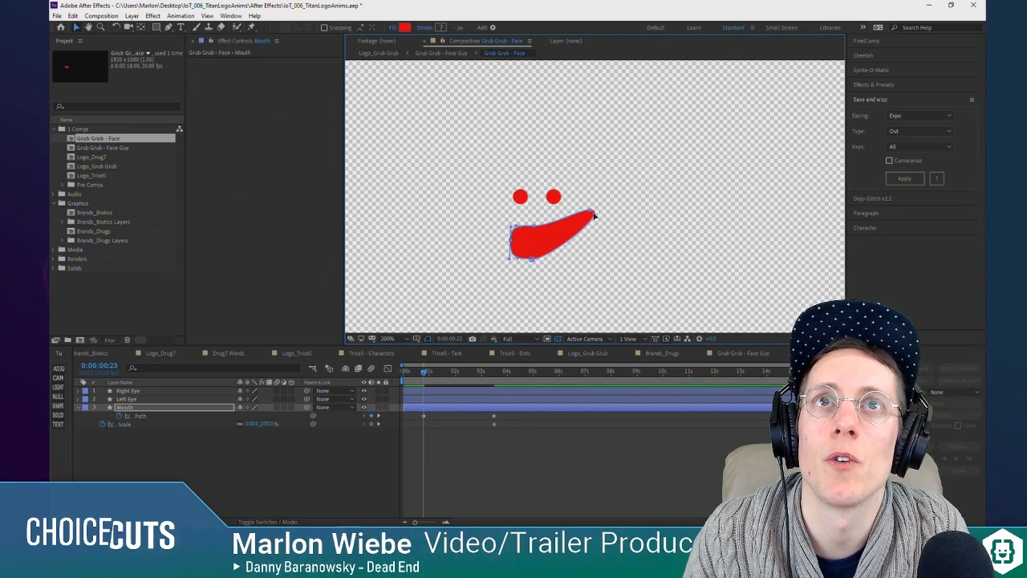
{"action": "left_click_drag", "start_coordinate": [591, 213], "coordinate": [556, 242]}
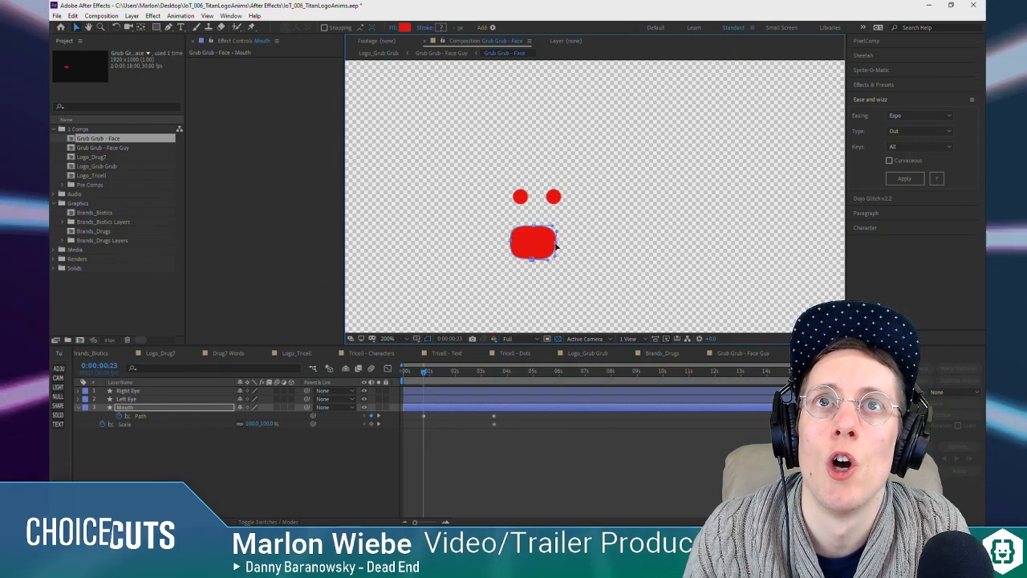
{"action": "left_click", "coordinate": [466, 468]}
Step: Scrub through the mouth morph and check the face in the parent Grub Grub - Face Guy composition
{"action": "mouse_move", "coordinate": [426, 370]}
{"action": "left_mouse_down"}
{"action": "mouse_move", "coordinate": [478, 371]}
{"action": "mouse_move", "coordinate": [448, 395]}
{"action": "mouse_move", "coordinate": [505, 398]}
{"action": "mouse_move", "coordinate": [511, 388]}
{"action": "mouse_move", "coordinate": [426, 405]}
{"action": "mouse_move", "coordinate": [429, 371]}
{"action": "left_mouse_up"}
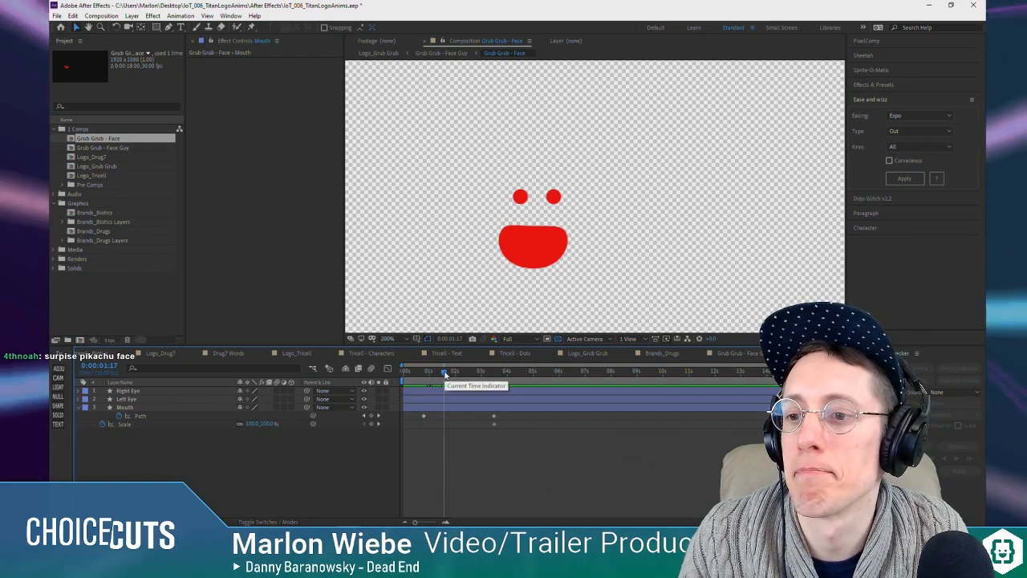
{"action": "left_click_drag", "start_coordinate": [441, 376], "coordinate": [431, 375]}
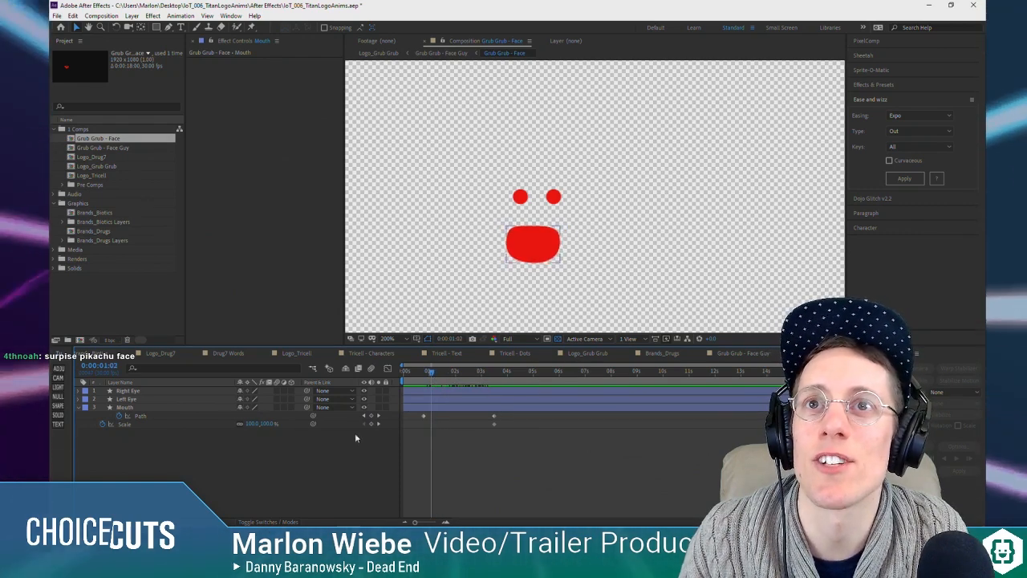
{"action": "left_click", "coordinate": [278, 471]}
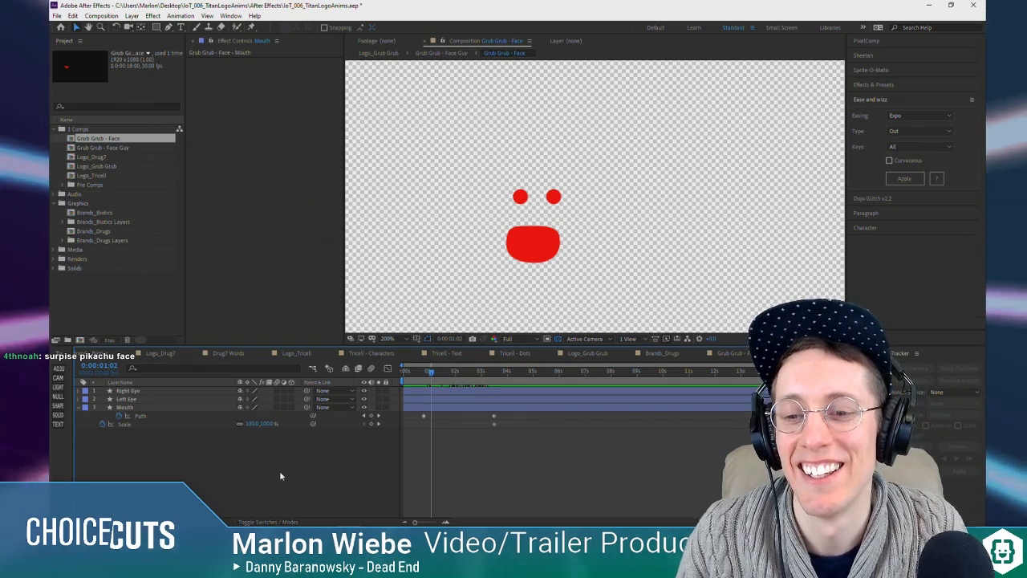
{"action": "key", "text": "Tab"}
{"action": "left_click", "coordinate": [228, 474]}
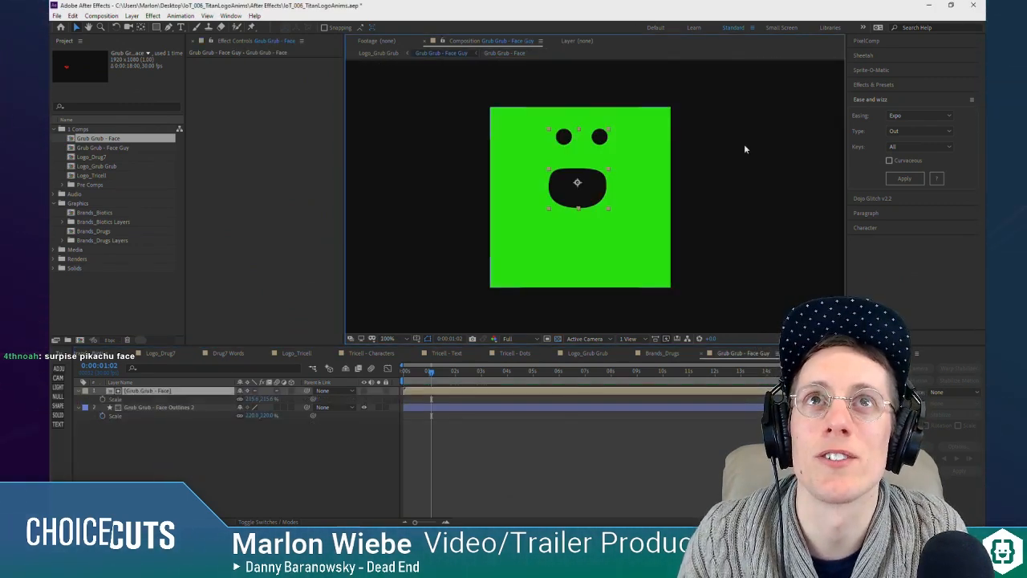
Step: Try shifting the face sideways on the green square, undo it and reopen the Grub Grub - Face composition
{"action": "left_click_drag", "start_coordinate": [588, 183], "coordinate": [609, 183]}
{"action": "left_click", "coordinate": [645, 195]}
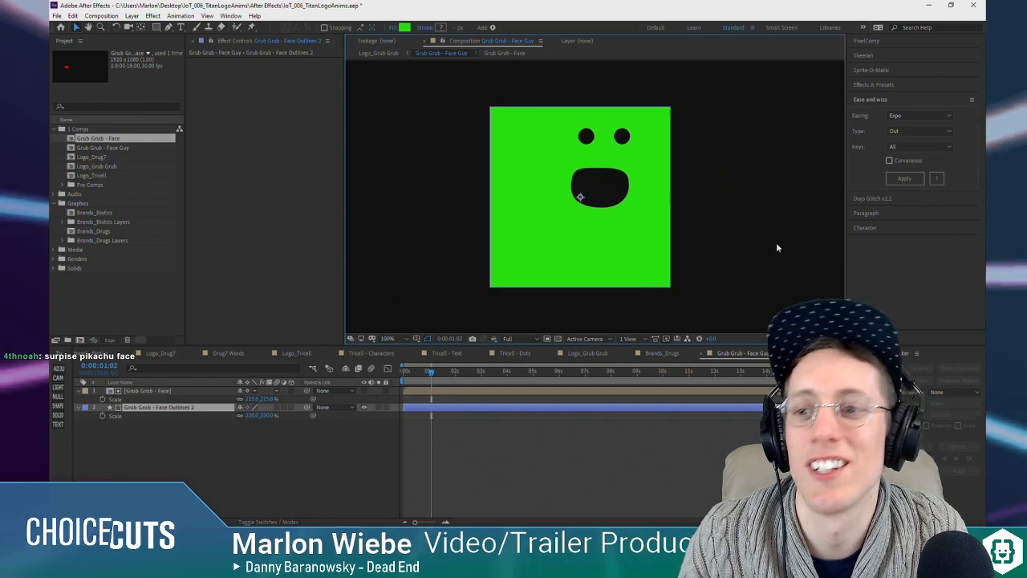
{"action": "key", "text": "ctrl+z"}
{"action": "key", "text": "ctrl+z"}
{"action": "double_click", "coordinate": [142, 392]}
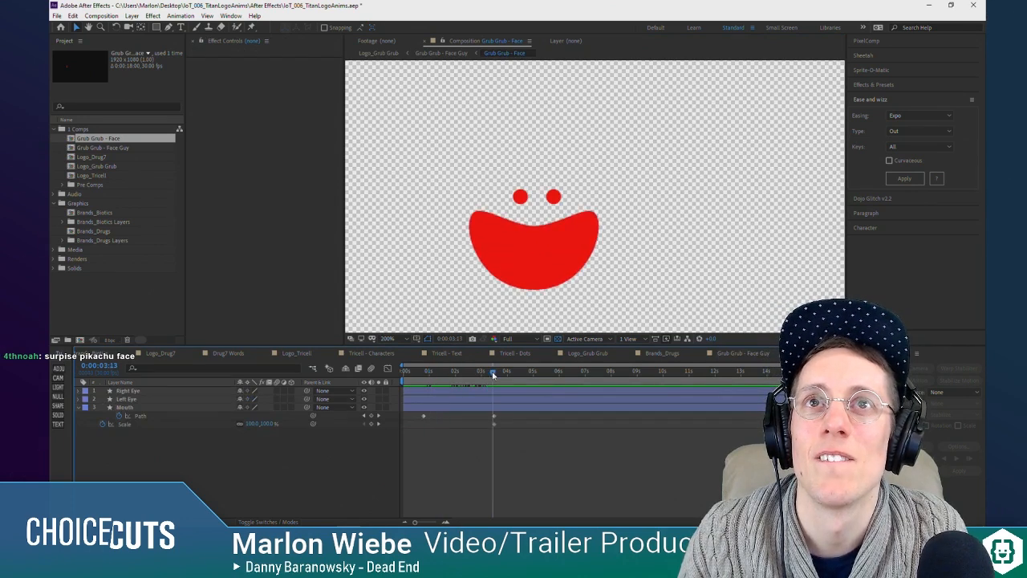
Step: Move the smile's Path keyframe to shortly before 0:00:02:00 and paste a copy at the Scale keyframe's time
{"action": "left_click_drag", "start_coordinate": [417, 388], "coordinate": [446, 387]}
{"action": "left_click_drag", "start_coordinate": [494, 417], "coordinate": [446, 420]}
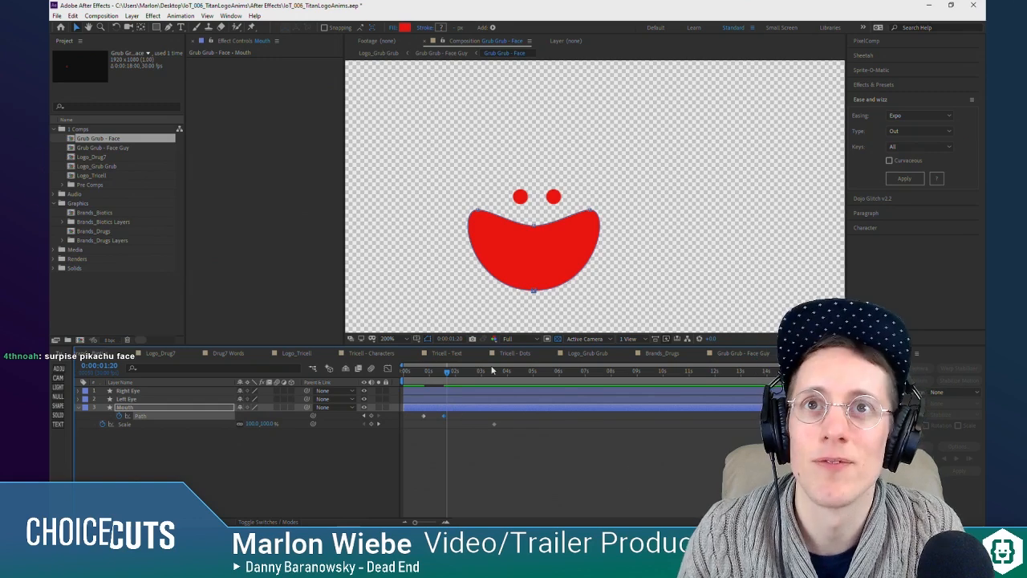
{"action": "key", "text": "ctrl+v"}
Step: Reshape the Mouth path at 0:00:02:05 into a thin, nearly flat closed mouth with both corners lowered and drawn inward
{"action": "left_click_drag", "start_coordinate": [423, 376], "coordinate": [456, 382]}
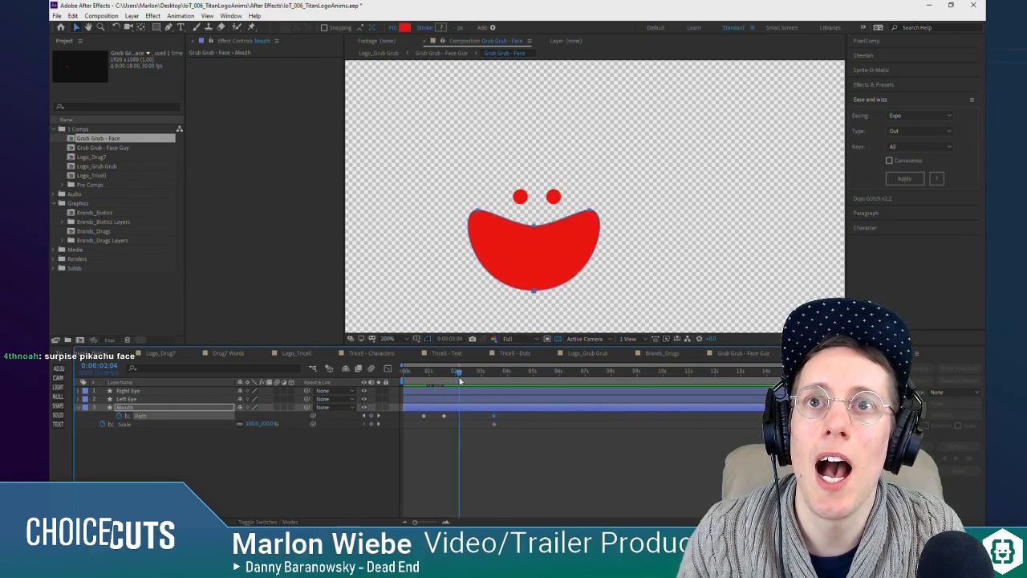
{"action": "left_click", "coordinate": [200, 454]}
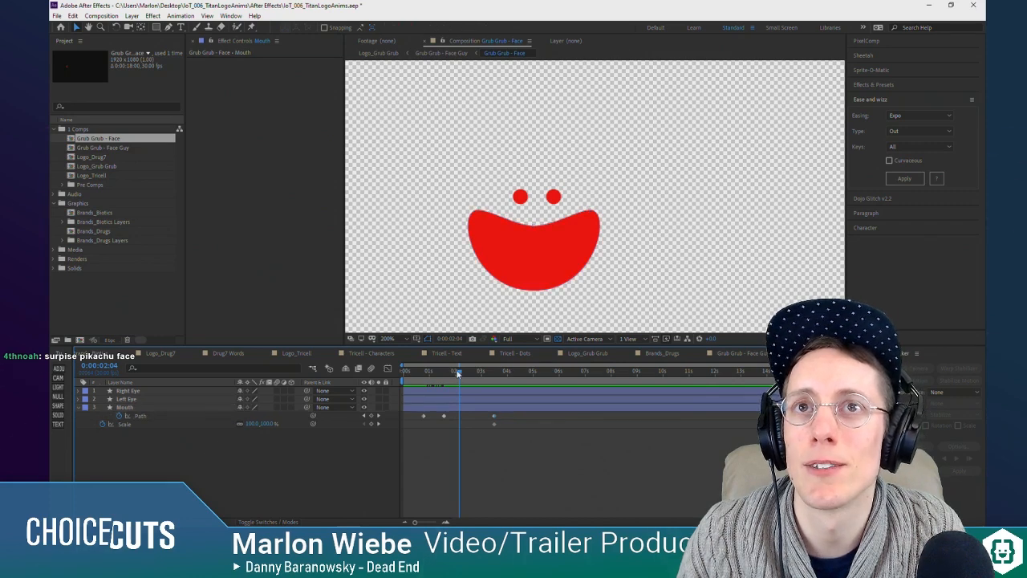
{"action": "left_click", "coordinate": [143, 416]}
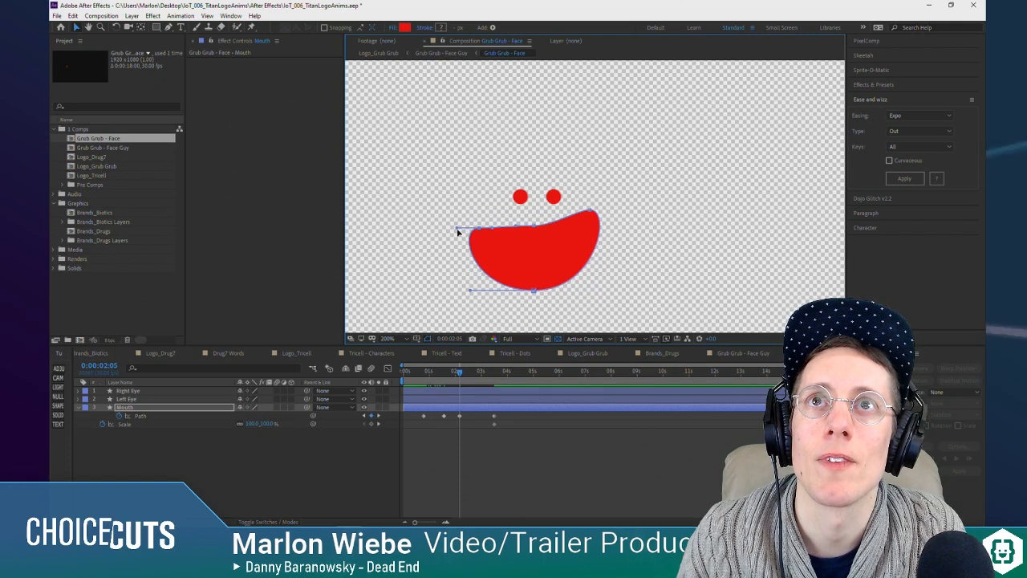
{"action": "left_click_drag", "start_coordinate": [533, 292], "coordinate": [535, 233]}
{"action": "left_click_drag", "start_coordinate": [466, 235], "coordinate": [484, 240]}
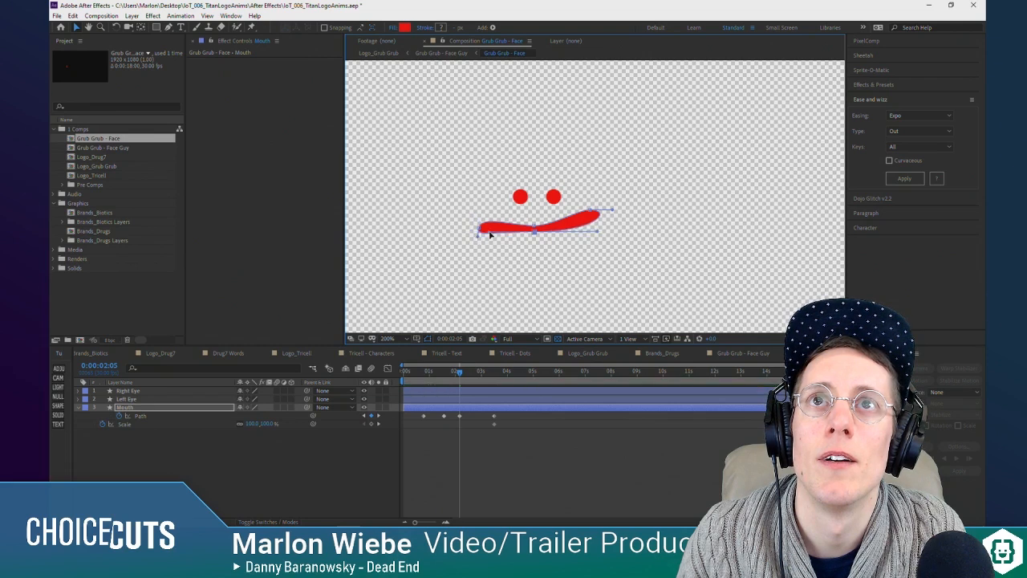
{"action": "left_click_drag", "start_coordinate": [591, 212], "coordinate": [587, 229]}
{"action": "left_click", "coordinate": [581, 254]}
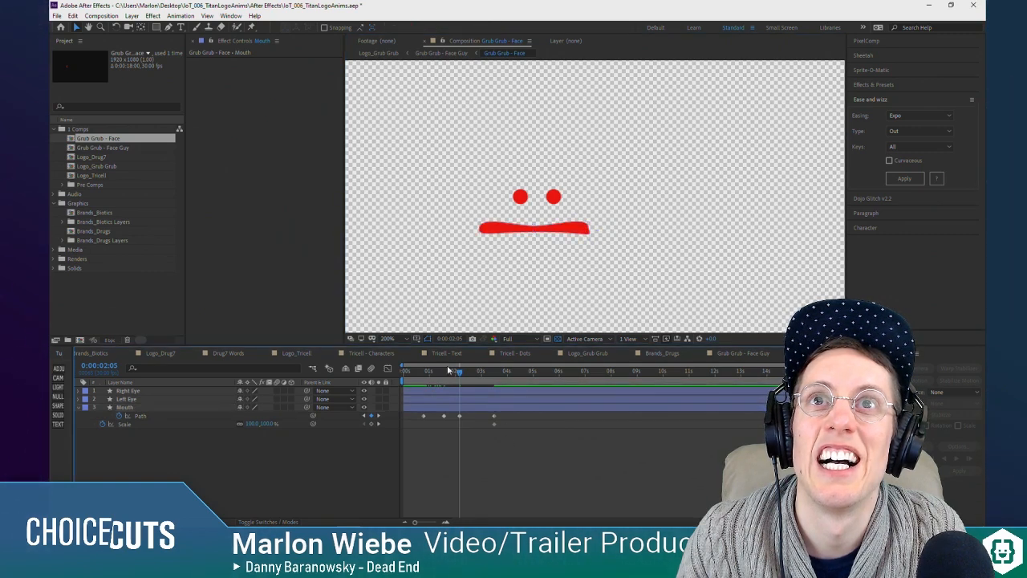
Step: Play back the mouth animation from 0:00:00:15 to check the transitions between the open, smiling and flat shapes
{"action": "left_click_drag", "start_coordinate": [422, 374], "coordinate": [388, 389]}
{"action": "left_click", "coordinate": [417, 386]}
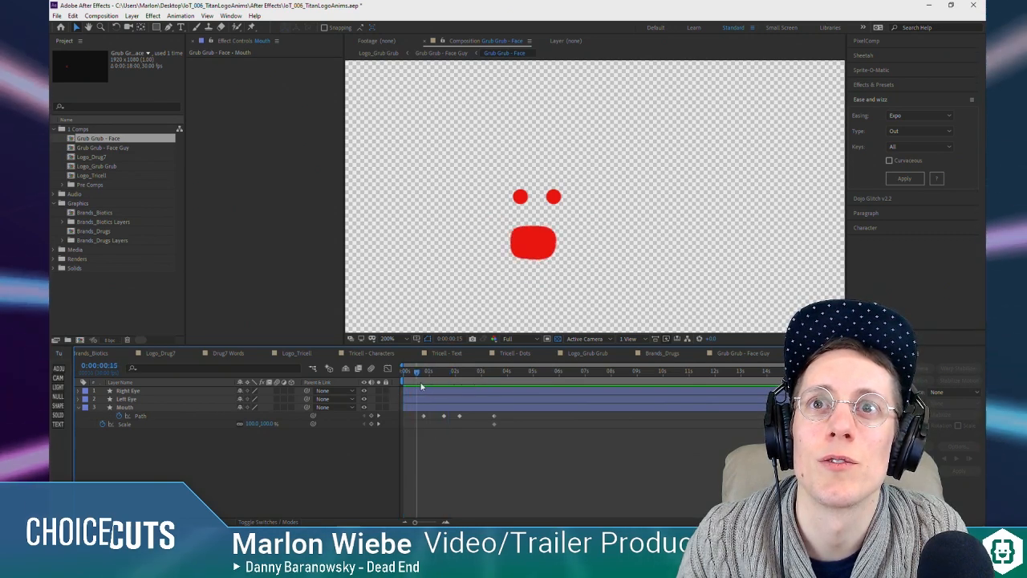
{"action": "key", "text": "space"}
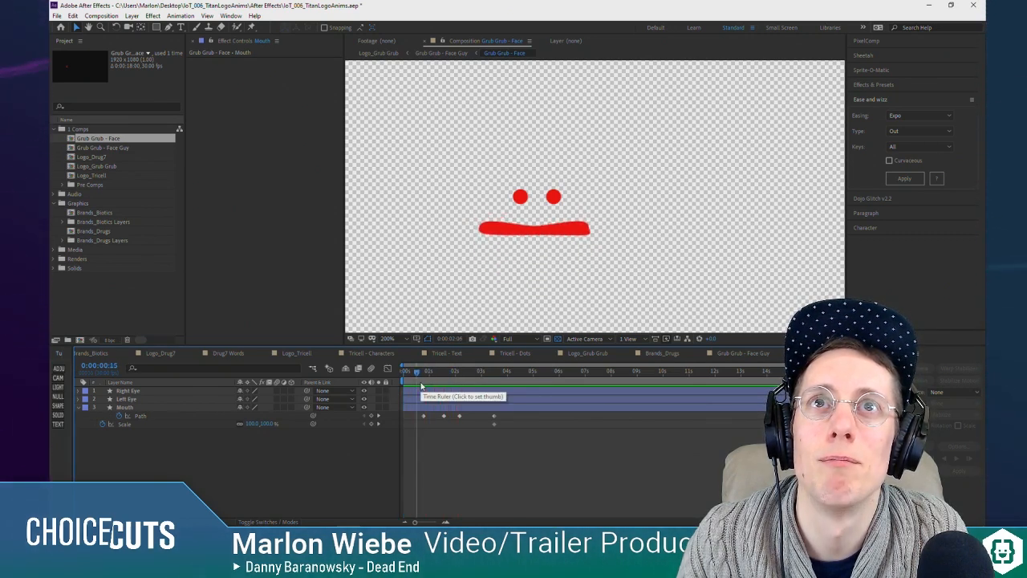
{"action": "key", "text": "space"}
{"action": "left_click_drag", "start_coordinate": [482, 373], "coordinate": [471, 374]}
Step: Move the final Path and Scale keyframes to just before 0:00:06:00 and duplicate the first three Path keyframes starting at about 0:00:03:00
{"action": "left_click_drag", "start_coordinate": [467, 411], "coordinate": [429, 422]}
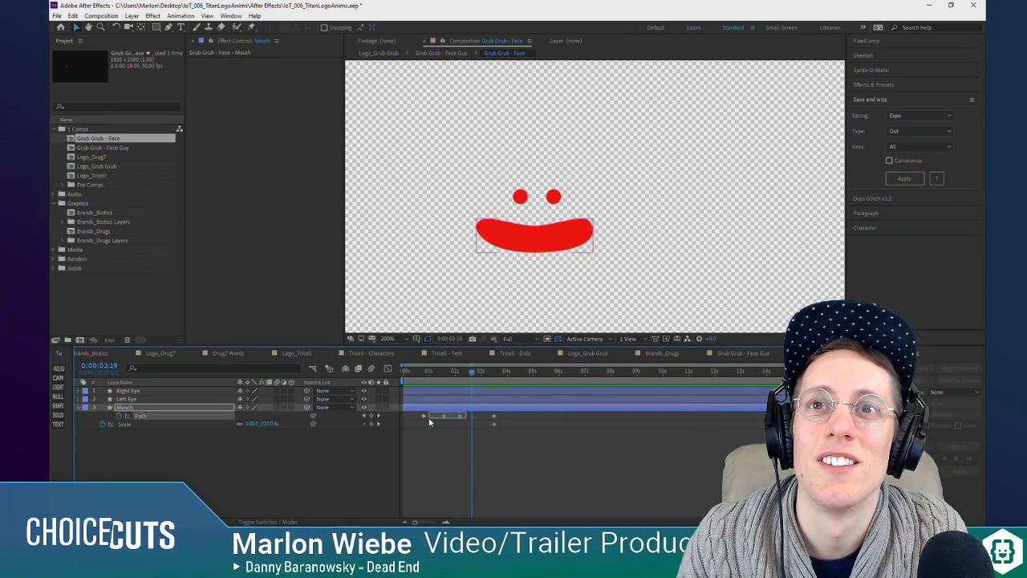
{"action": "left_click_drag", "start_coordinate": [505, 430], "coordinate": [553, 415]}
{"action": "left_click_drag", "start_coordinate": [469, 411], "coordinate": [414, 424]}
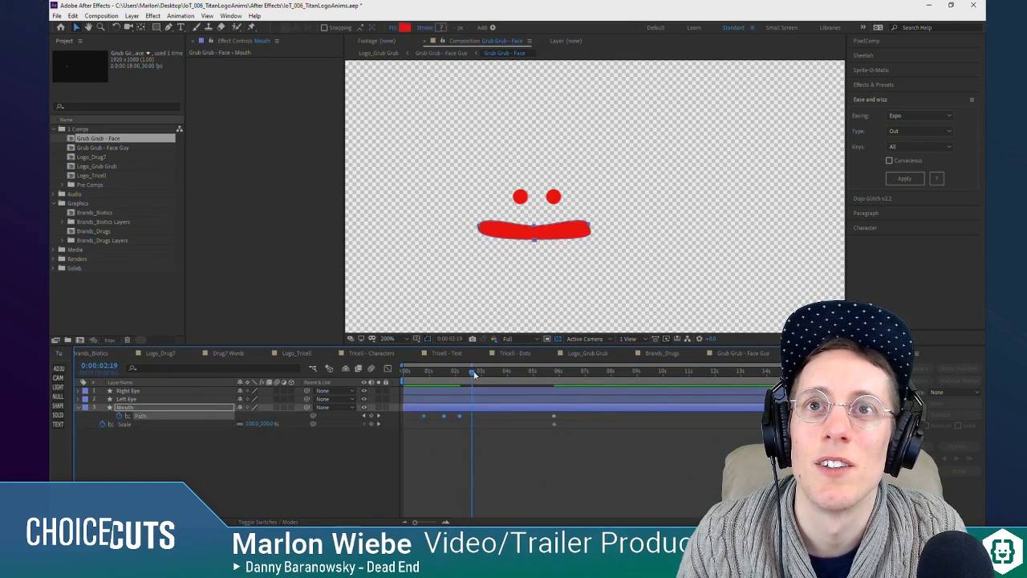
{"action": "key", "text": "ctrl+c"}
{"action": "left_click_drag", "start_coordinate": [472, 374], "coordinate": [482, 374]}
{"action": "key", "text": "ctrl+v"}
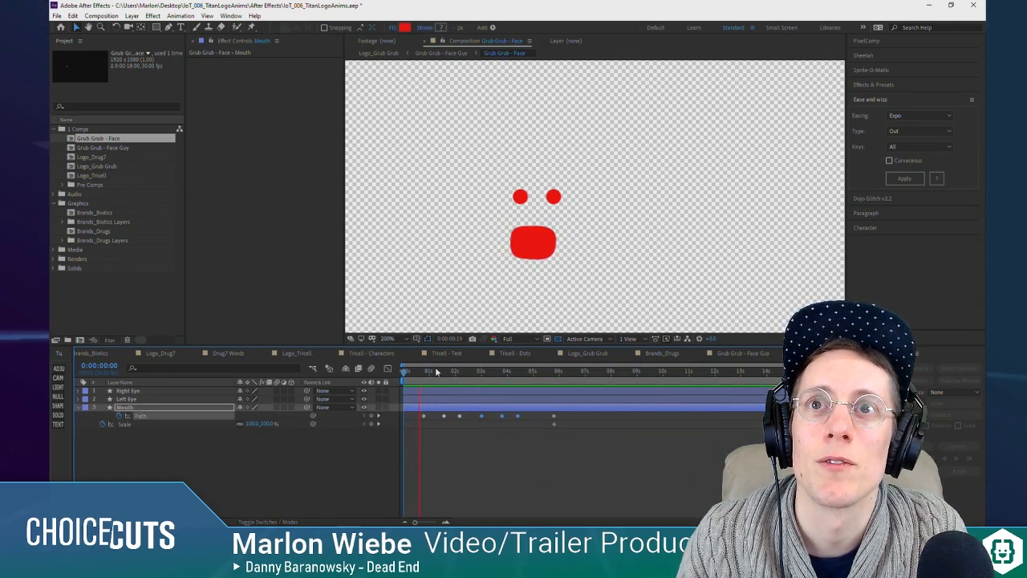
{"action": "key", "text": "space"}
Step: Compress the timing of the first six Mouth Path keyframes so that they end just before 0:00:03:00
{"action": "left_click", "coordinate": [514, 435]}
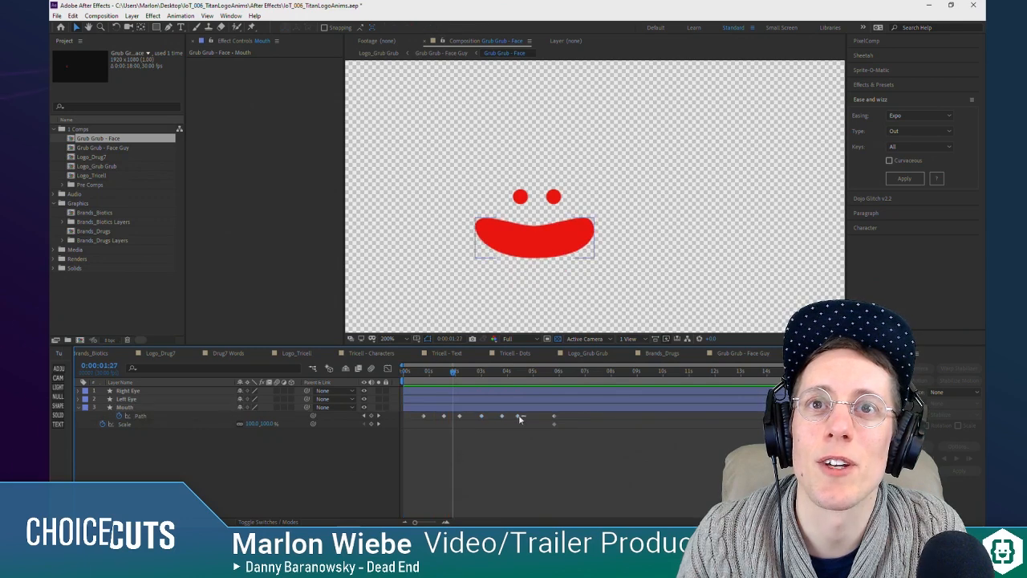
{"action": "left_click_drag", "start_coordinate": [525, 419], "coordinate": [415, 434]}
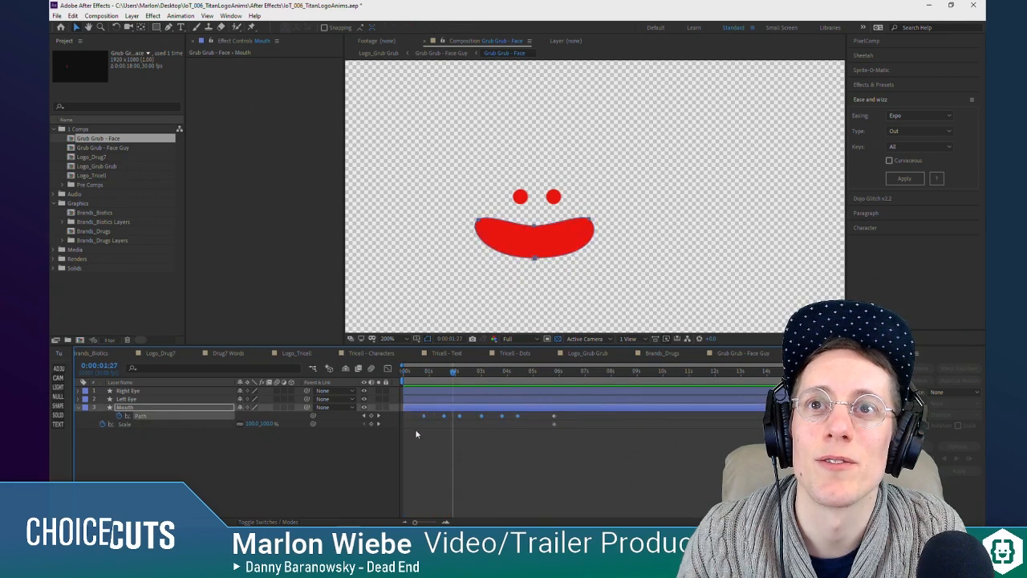
{"action": "left_click", "coordinate": [518, 417], "text": "ctrl"}
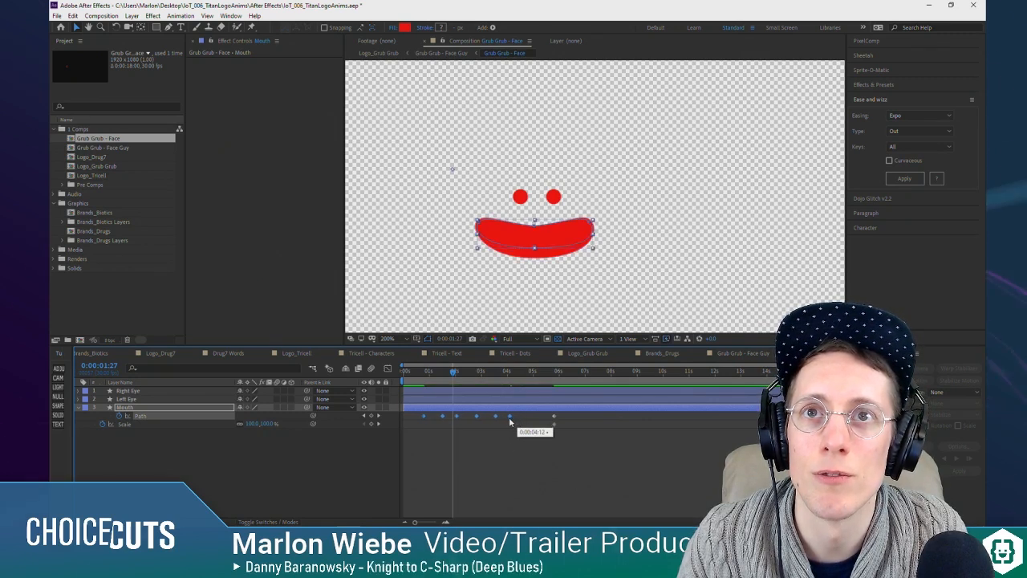
{"action": "left_click_drag", "start_coordinate": [505, 420], "coordinate": [479, 422]}
Step: Move the final Path and Scale keyframes to about 0:00:03:15 and preview with the work area ending at 0:00:04:02
{"action": "left_click_drag", "start_coordinate": [421, 374], "coordinate": [517, 376]}
{"action": "left_click", "coordinate": [555, 419]}
{"action": "left_click_drag", "start_coordinate": [556, 419], "coordinate": [503, 419]}
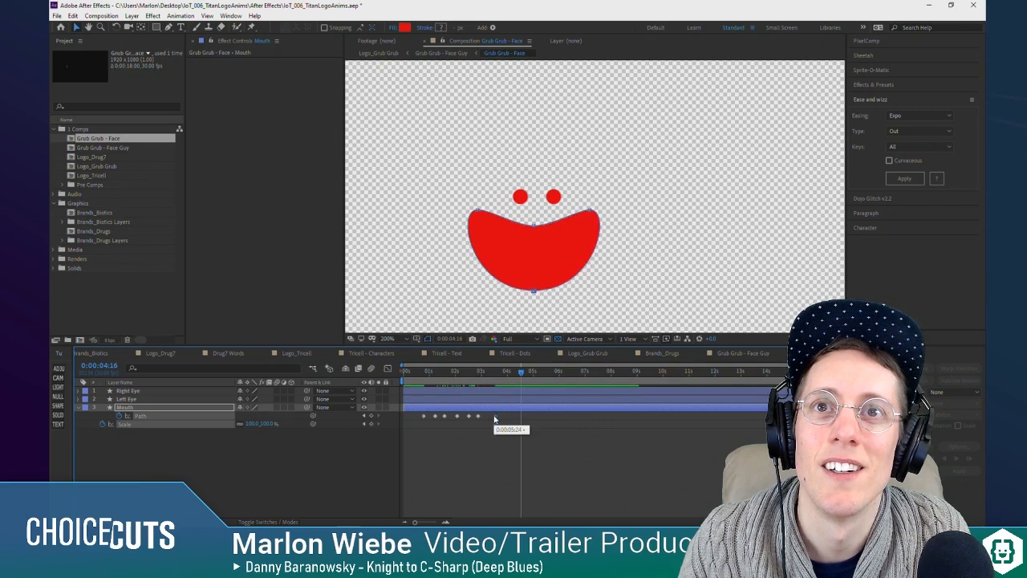
{"action": "left_click_drag", "start_coordinate": [484, 375], "coordinate": [508, 380]}
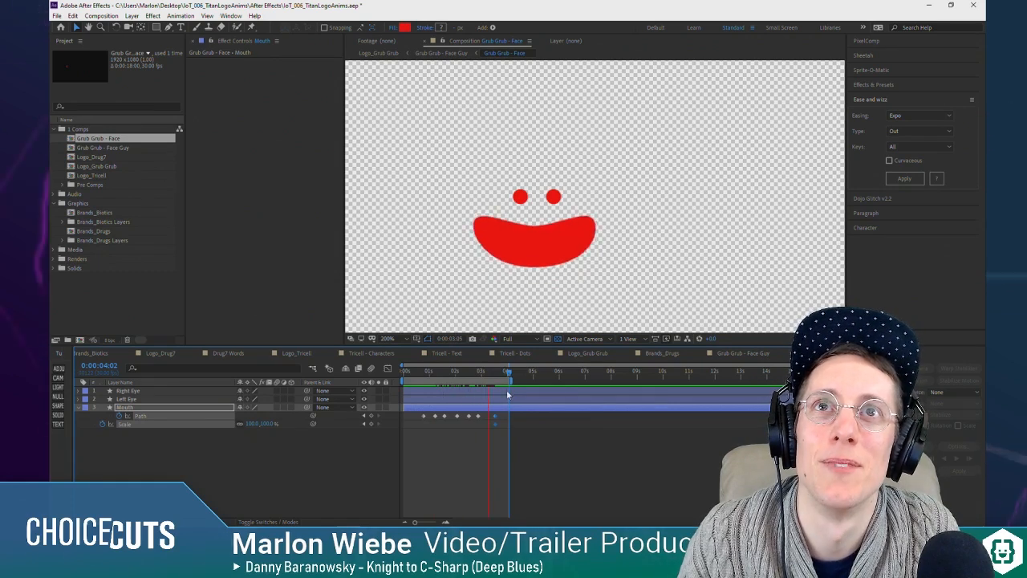
{"action": "key", "text": "space"}
Step: Shift all of the Mouth layer's Path and Scale keyframes earlier, so the first one sits just after the composition's start
{"action": "left_click_drag", "start_coordinate": [506, 411], "coordinate": [407, 417]}
{"action": "left_click", "coordinate": [478, 419]}
{"action": "left_click", "coordinate": [481, 417]}
Step: Compress all Mouth keyframes to end just before 0:00:01:19, then preview with the work area ending at 0:00:01:19
{"action": "left_click_drag", "start_coordinate": [492, 413], "coordinate": [404, 449]}
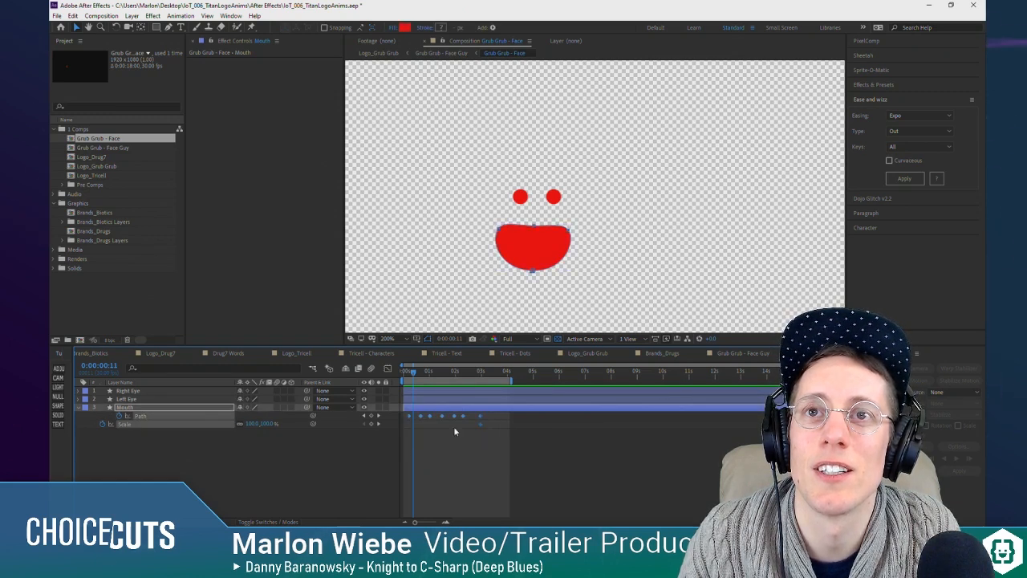
{"action": "left_click_drag", "start_coordinate": [481, 416], "coordinate": [442, 417]}
{"action": "left_click_drag", "start_coordinate": [427, 371], "coordinate": [445, 373]}
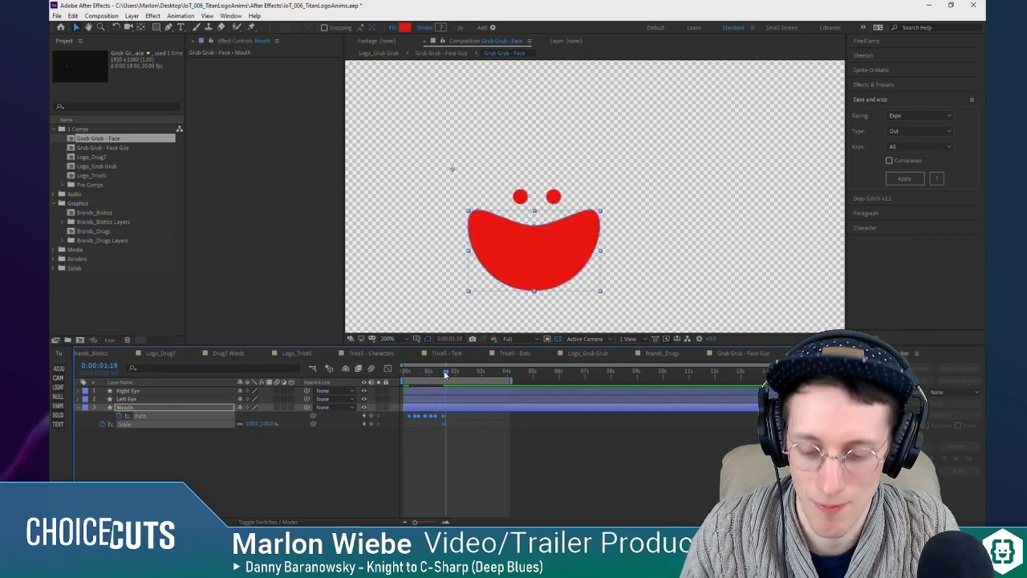
{"action": "key", "text": "space"}
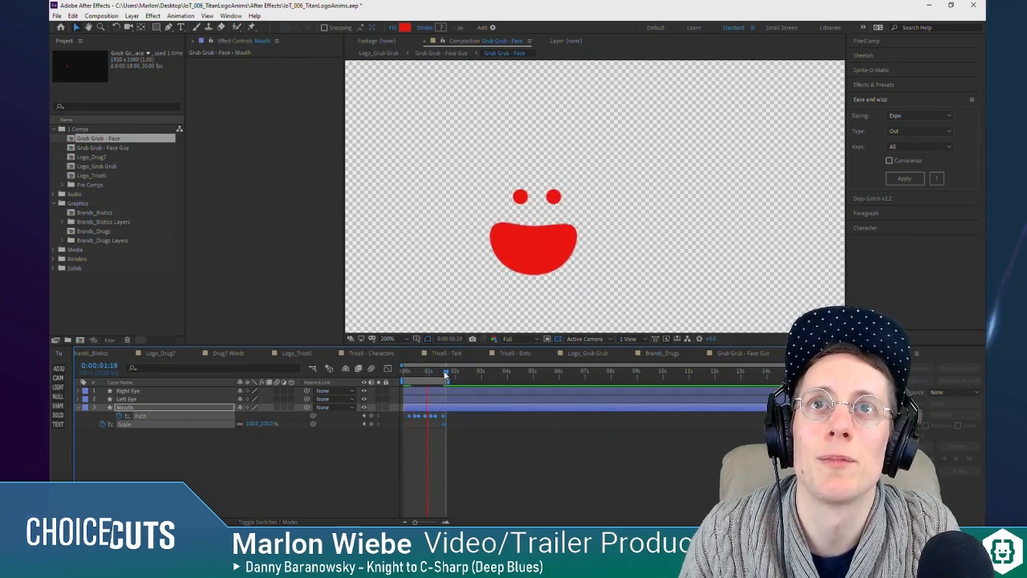
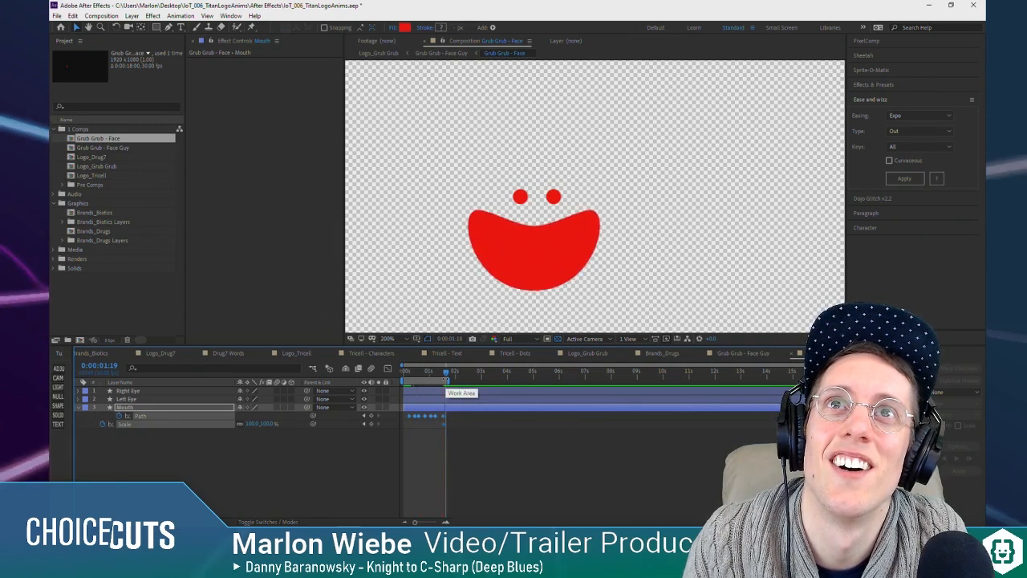
Step: Copy the Mouth layer's last Path keyframe to the composition's start and preview the mouth animation
{"action": "left_click", "coordinate": [443, 419]}
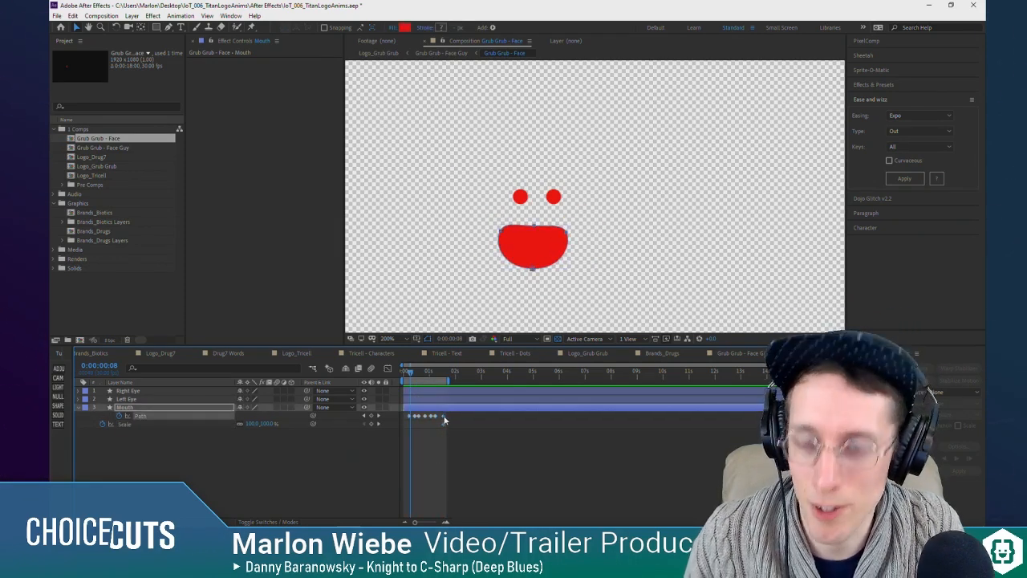
{"action": "key", "text": "space"}
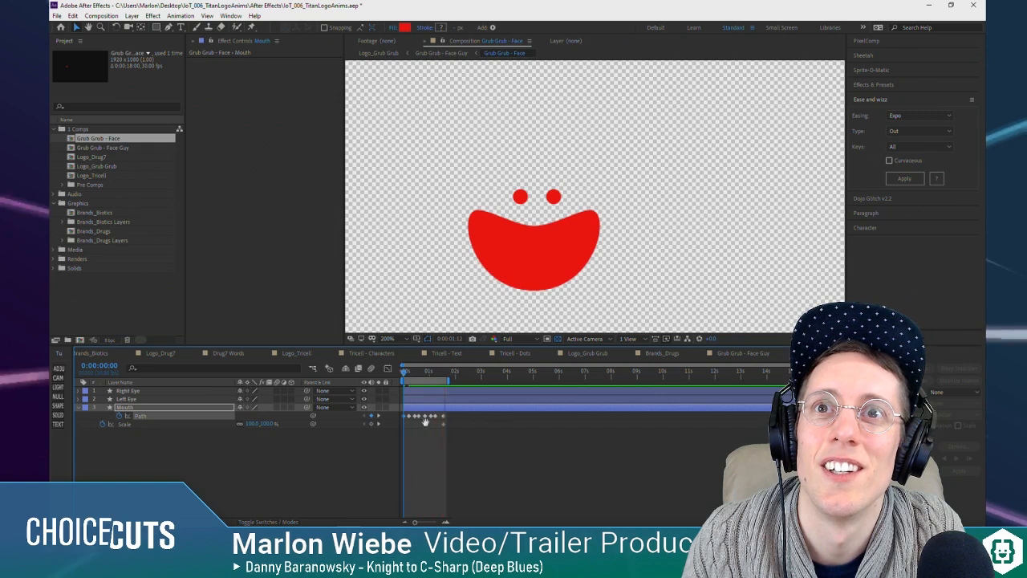
Step: Apply Easy Ease to all of the Mouth layer's Path keyframes and preview the mouth animation from the start
{"action": "left_click_drag", "start_coordinate": [458, 413], "coordinate": [403, 435]}
{"action": "left_click_drag", "start_coordinate": [467, 413], "coordinate": [401, 420]}
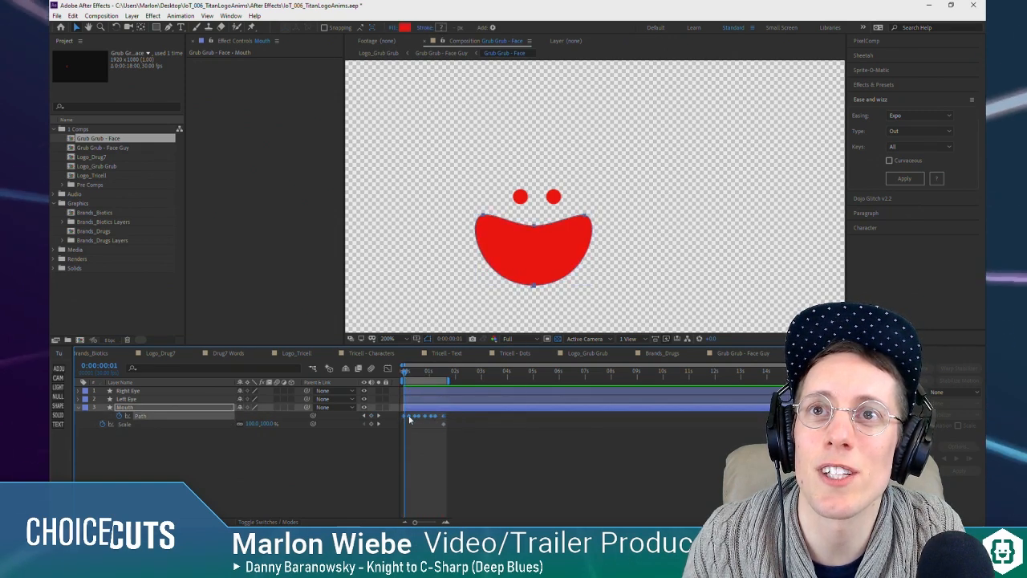
{"action": "right_click", "coordinate": [409, 419]}
{"action": "mouse_move", "coordinate": [454, 410]}
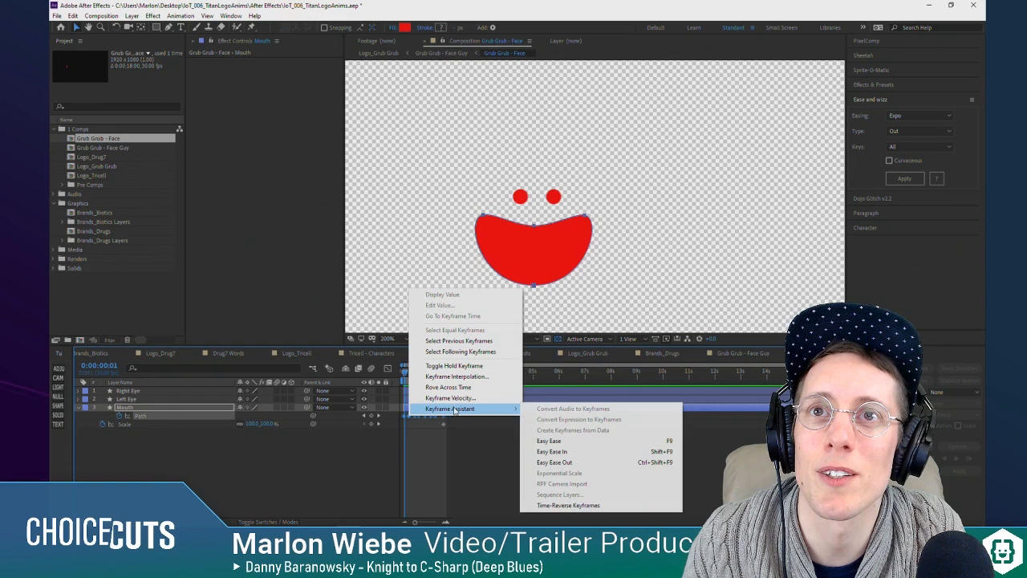
{"action": "left_click", "coordinate": [586, 442]}
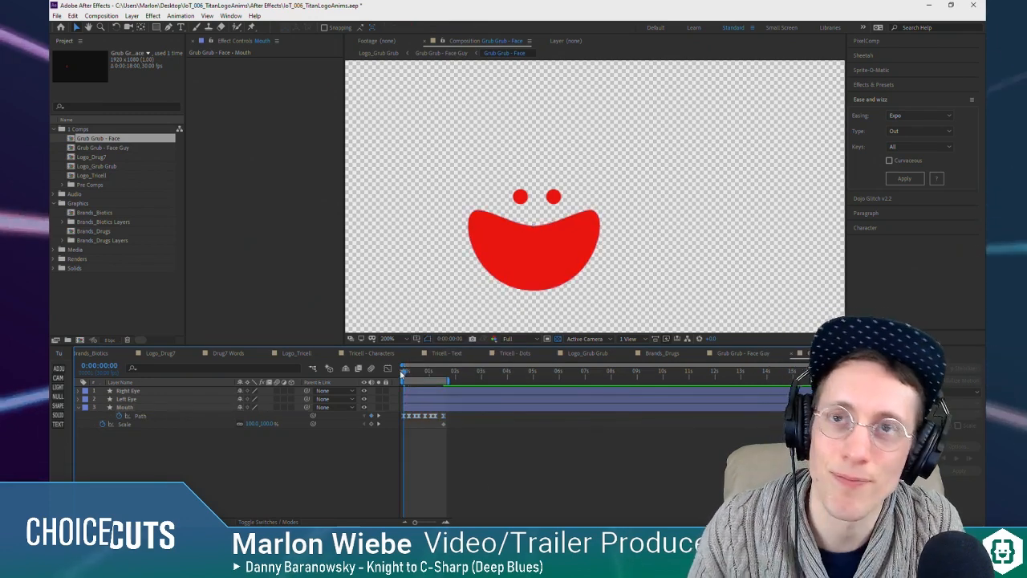
{"action": "key", "text": "space"}
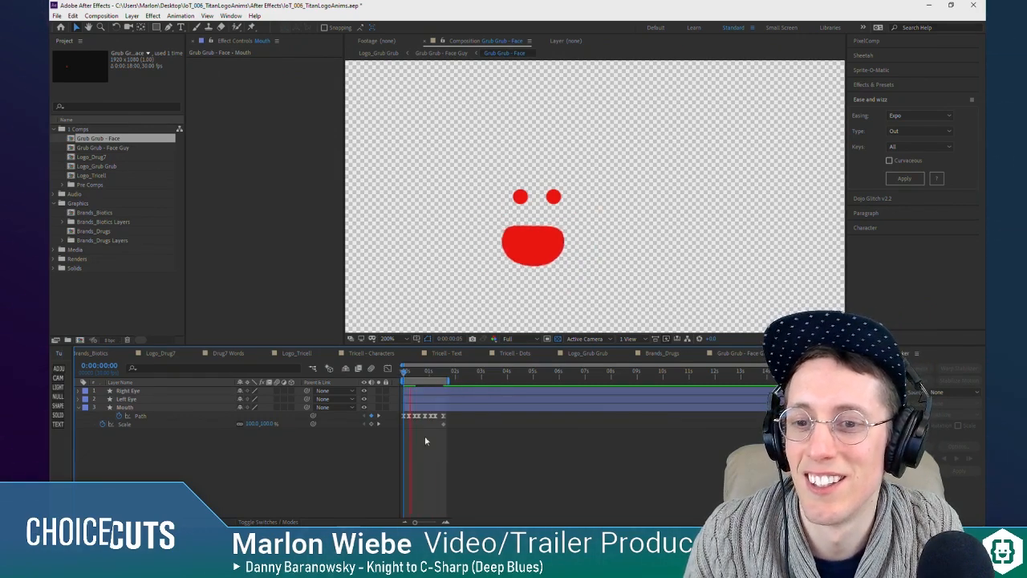
Step: Switch to the Grub Grub - Face Guy composition, end its work area at 0:00:01:24 and preview it
{"action": "key", "text": "Tab"}
{"action": "left_click", "coordinate": [389, 456]}
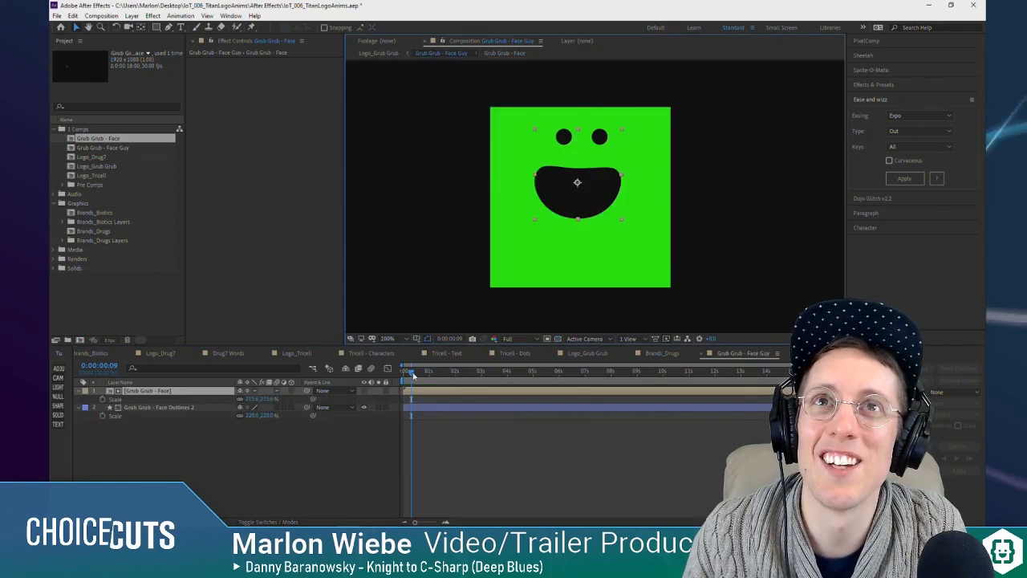
{"action": "key", "text": "space"}
{"action": "mouse_move", "coordinate": [433, 377]}
{"action": "left_mouse_down"}
{"action": "mouse_move", "coordinate": [468, 374]}
{"action": "mouse_move", "coordinate": [432, 376]}
{"action": "mouse_move", "coordinate": [451, 379]}
{"action": "left_mouse_up"}
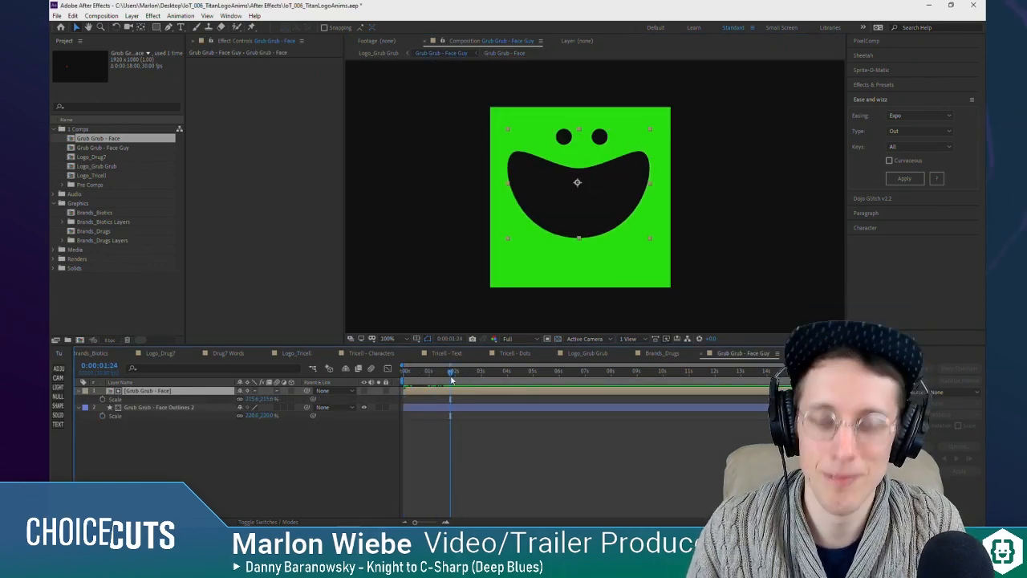
{"action": "key", "text": "n"}
{"action": "key", "text": "space"}
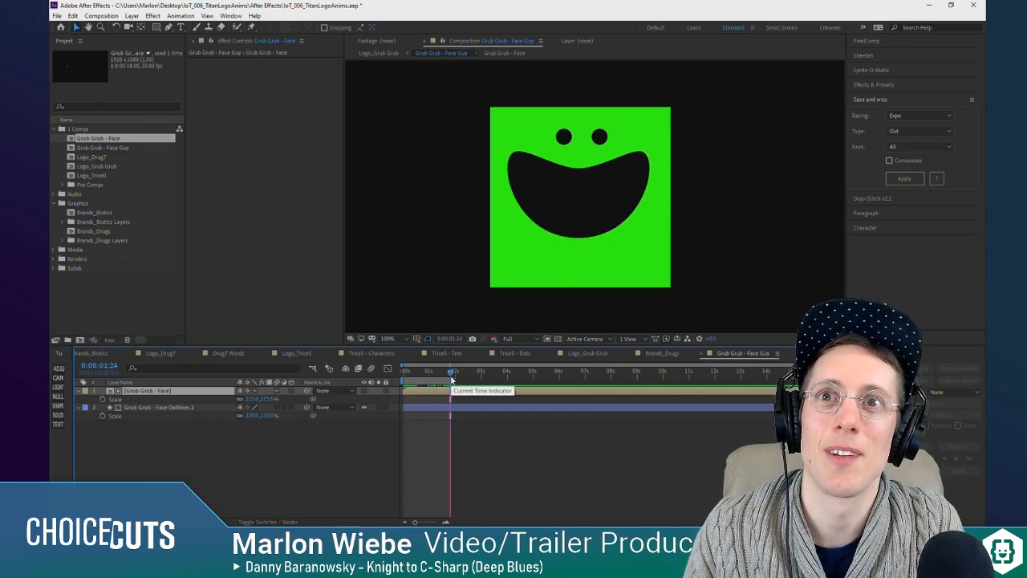
{"action": "key", "text": "space"}
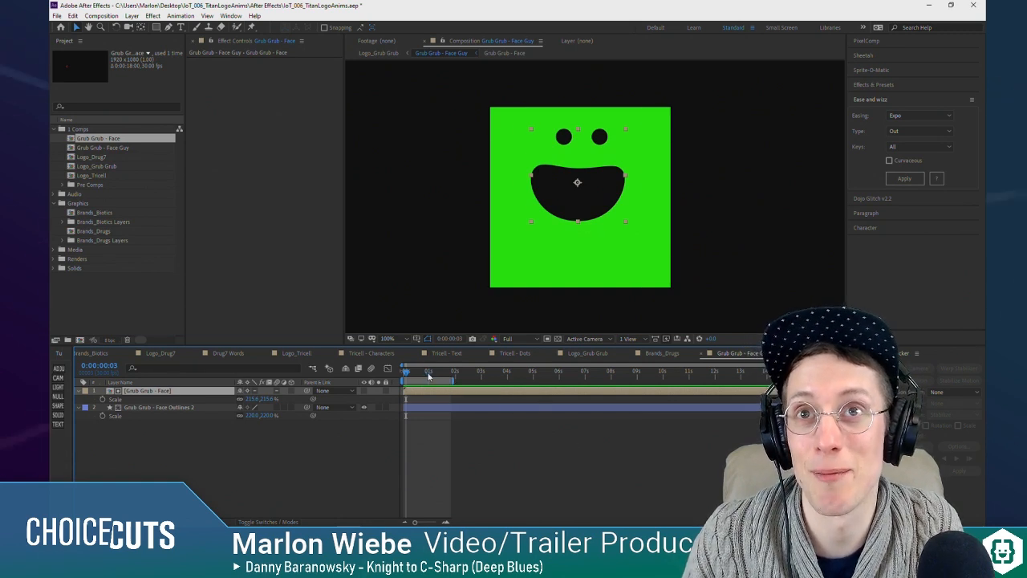
Step: Replay the chewing animation in Grub Grub - Face Guy and check it against the Grub Grub - Face precomp
{"action": "left_click_drag", "start_coordinate": [408, 376], "coordinate": [398, 379]}
{"action": "key", "text": "space"}
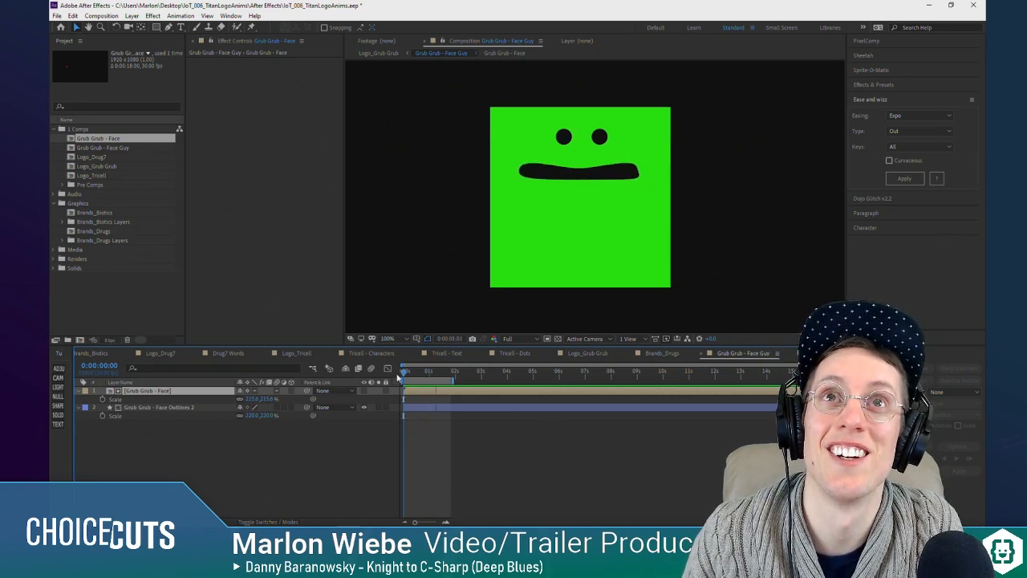
{"action": "key", "text": "space"}
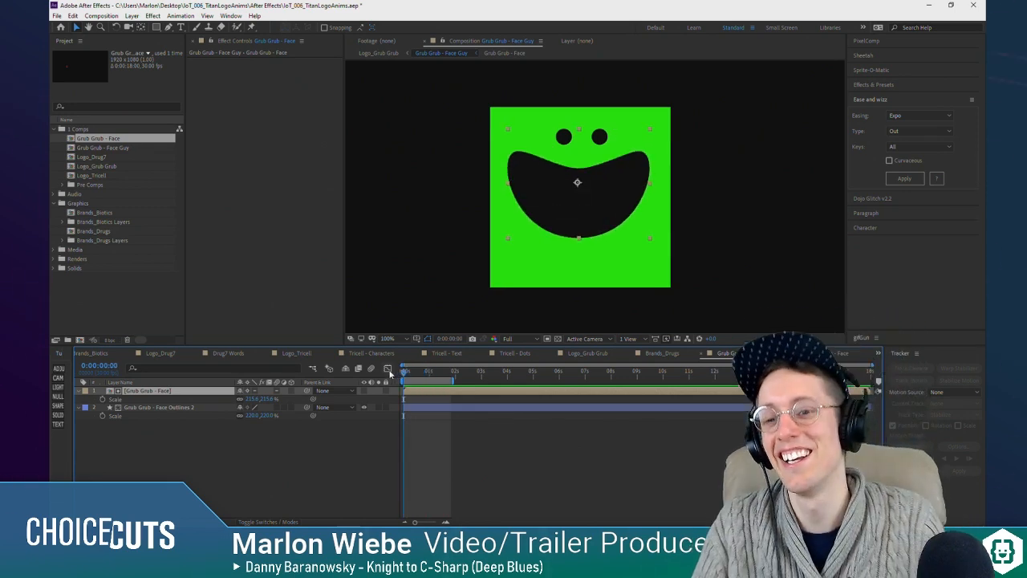
{"action": "key", "text": "space"}
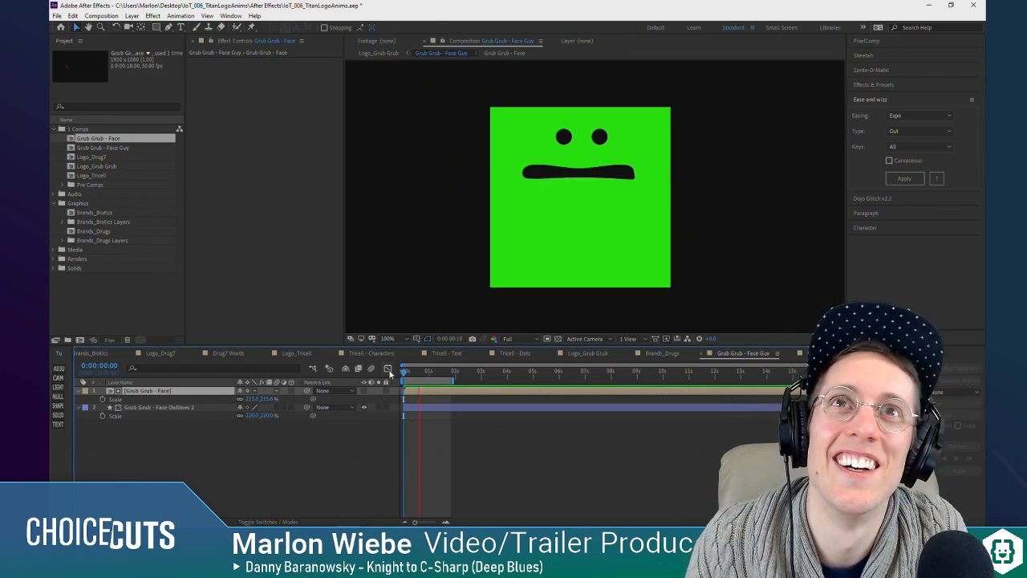
{"action": "key", "text": "space"}
{"action": "double_click", "coordinate": [435, 391]}
{"action": "left_click_drag", "start_coordinate": [411, 375], "coordinate": [398, 376]}
{"action": "key", "text": "space"}
{"action": "key", "text": "space"}
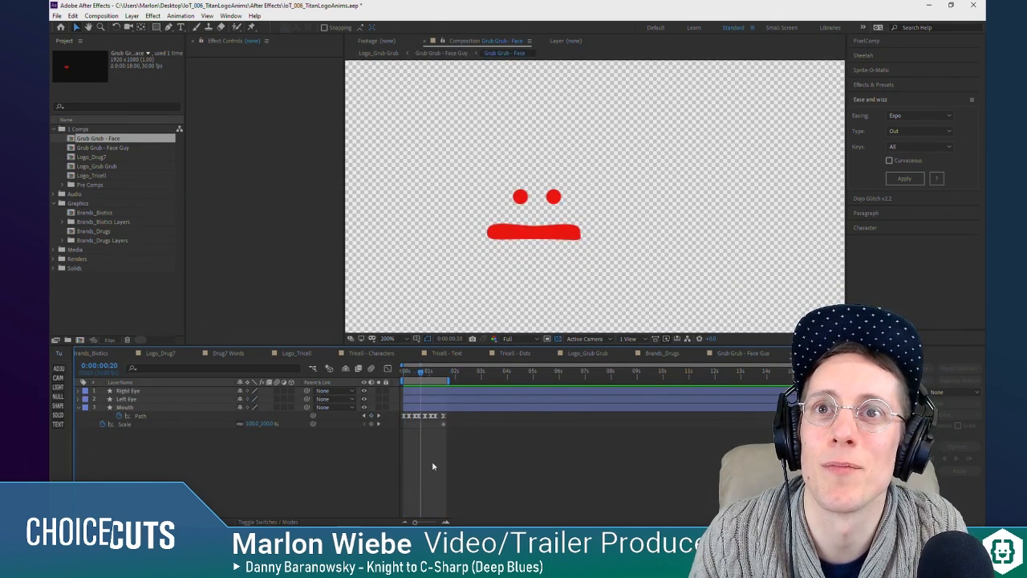
{"action": "key", "text": "shift"}
{"action": "left_click", "coordinate": [351, 463]}
{"action": "left_click", "coordinate": [401, 375]}
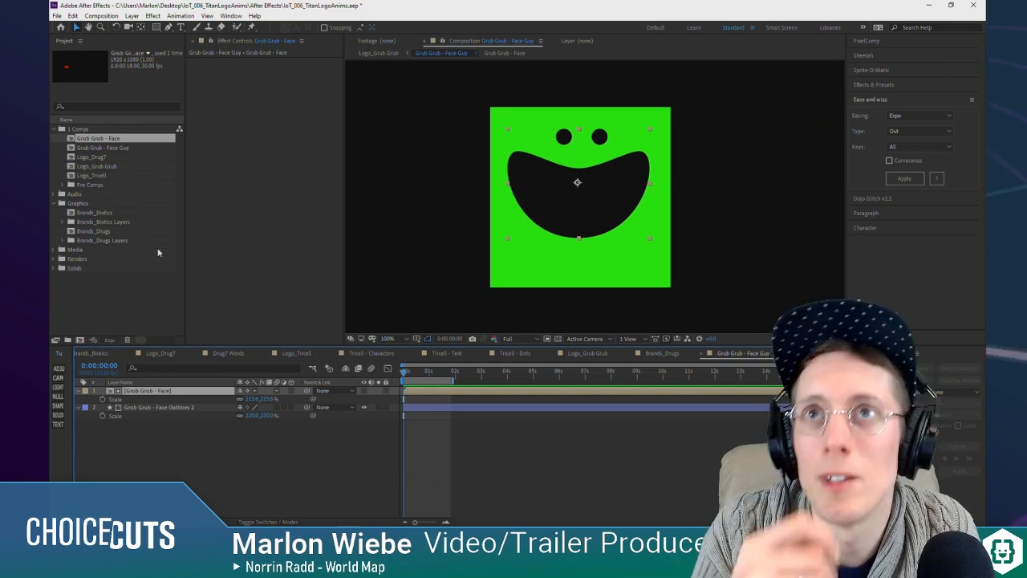
Step: Move the anchor point of the Grub Grub - Face Outlines 2 layer to the centre of the green square's bottom edge
{"action": "key", "text": "comma"}
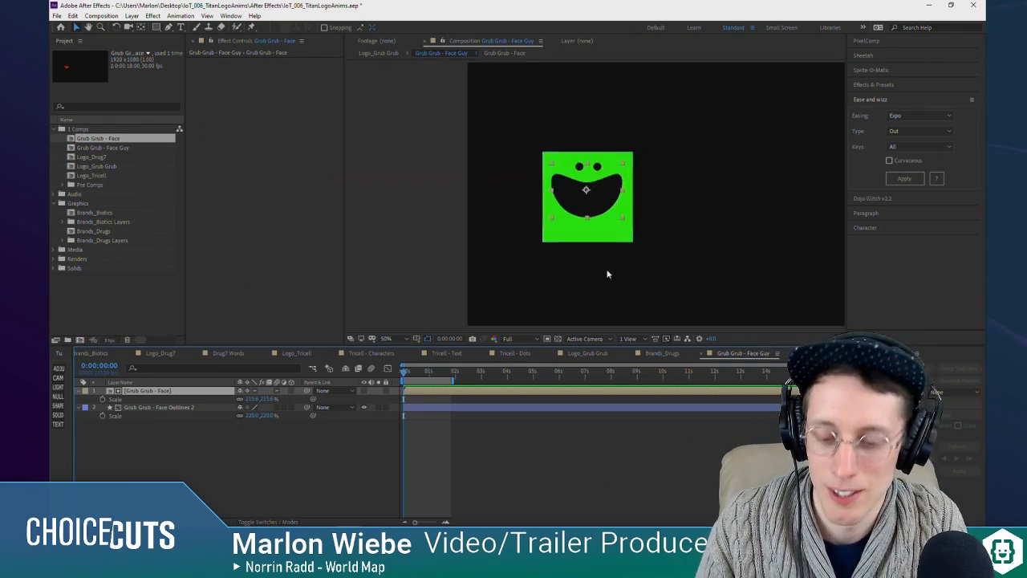
{"action": "left_click", "coordinate": [150, 407]}
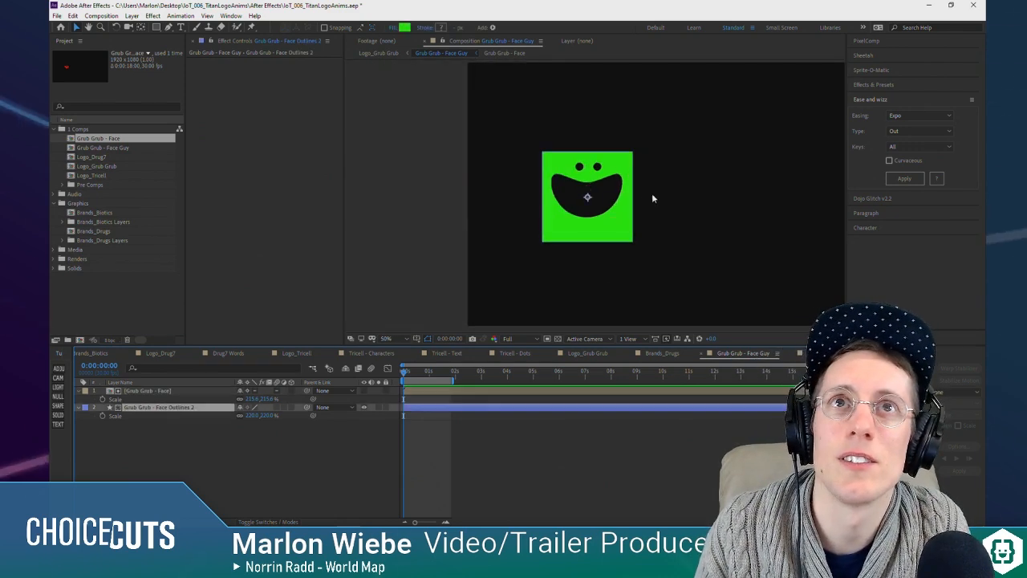
{"action": "key", "text": "y"}
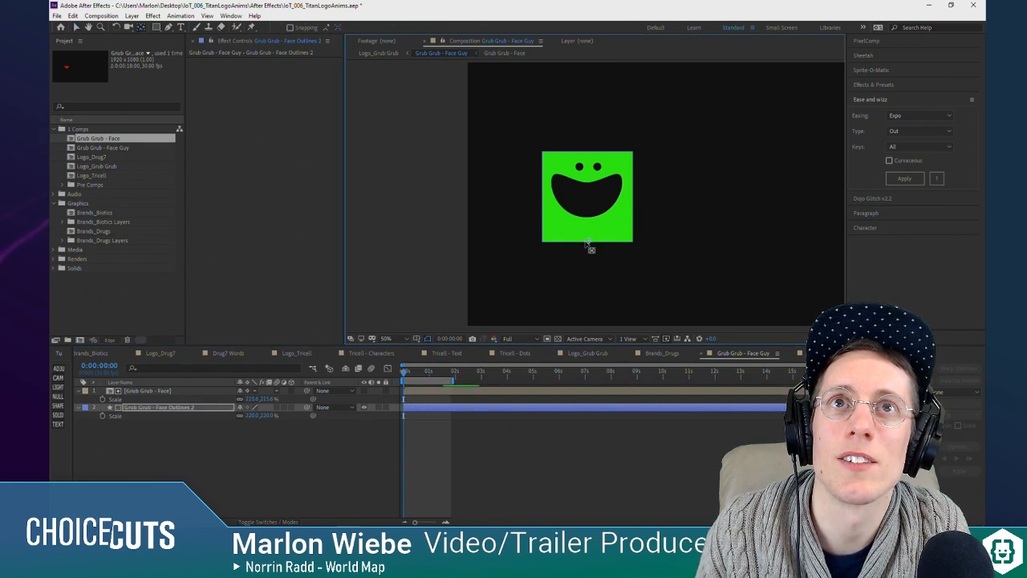
{"action": "key", "text": "period"}
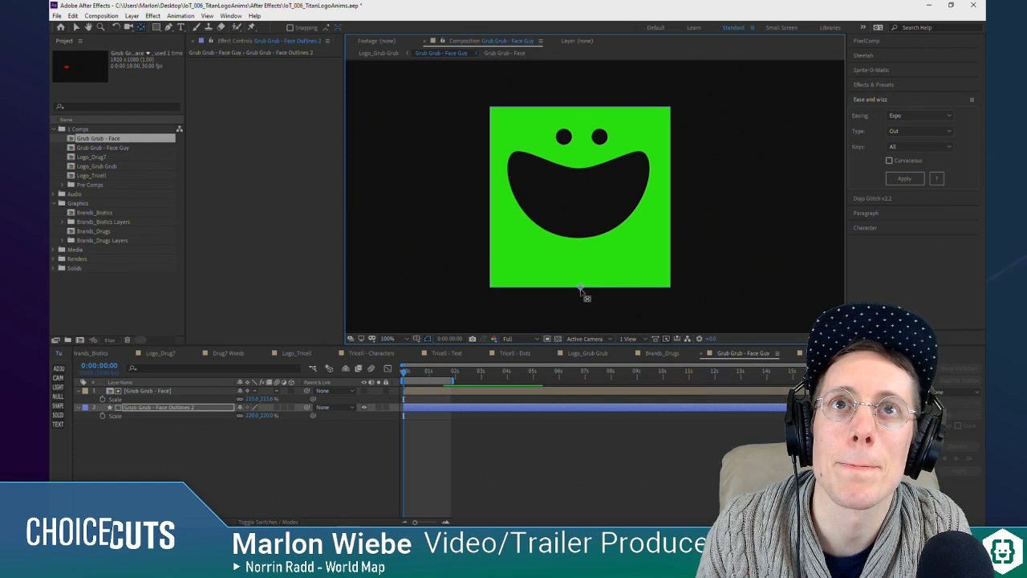
Step: Parent the Grub Grub - Face layer to Grub Grub - Face Outlines 2 and test the link with a temporary scale change
{"action": "left_click", "coordinate": [149, 390]}
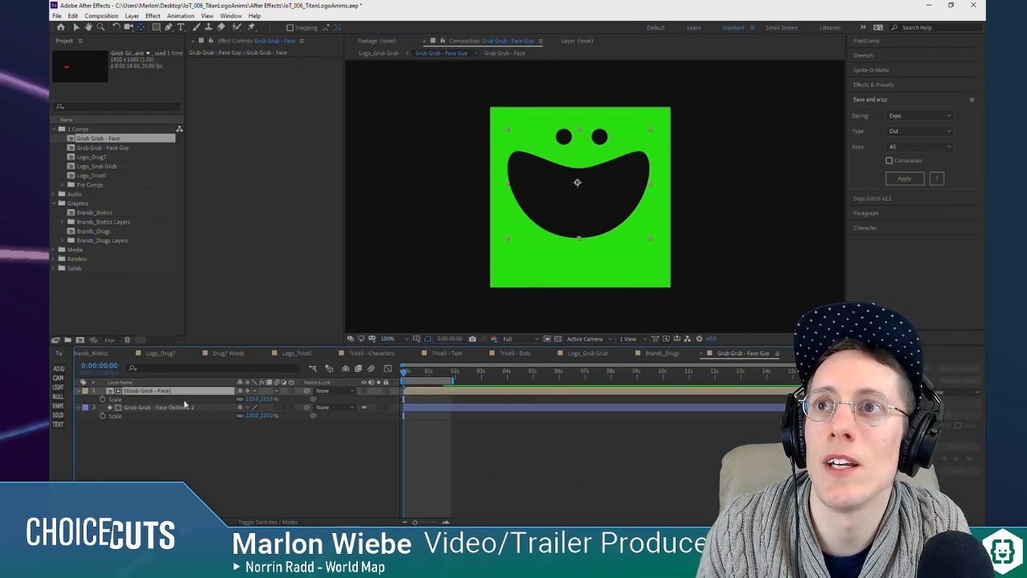
{"action": "left_click_drag", "start_coordinate": [190, 421], "coordinate": [172, 408]}
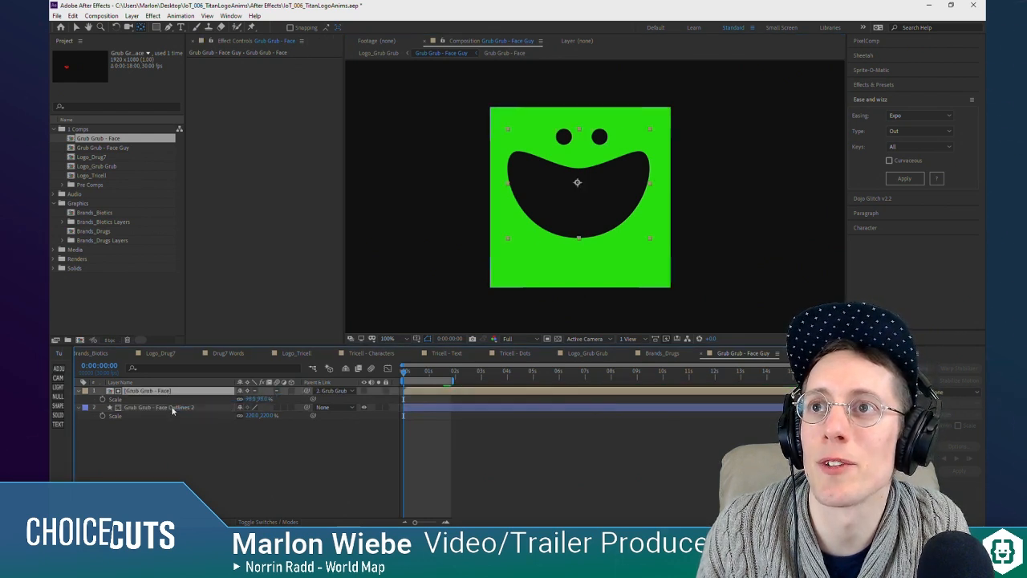
{"action": "left_click", "coordinate": [172, 407]}
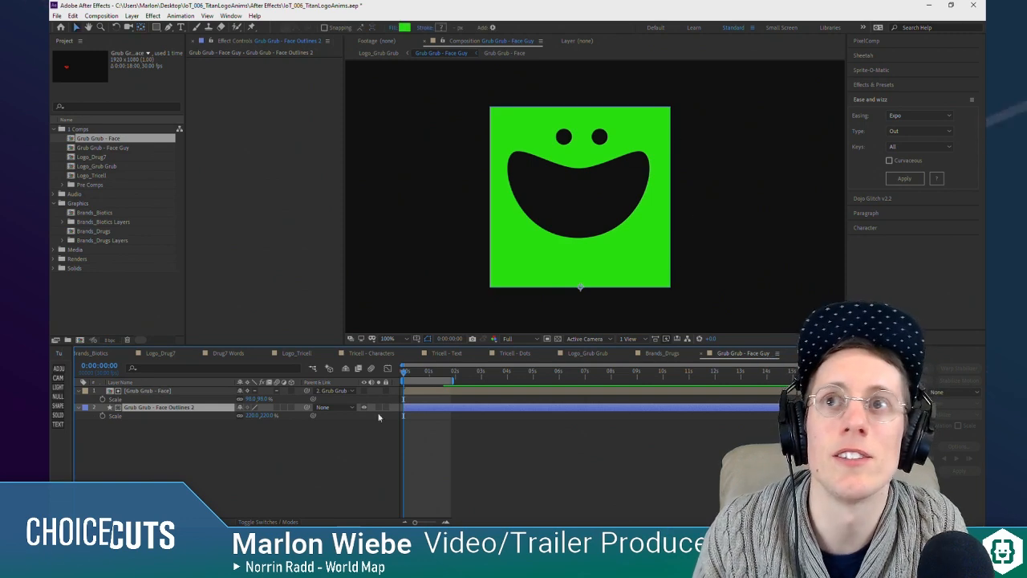
{"action": "left_click", "coordinate": [207, 430]}
{"action": "left_click", "coordinate": [162, 391]}
{"action": "left_click", "coordinate": [175, 407]}
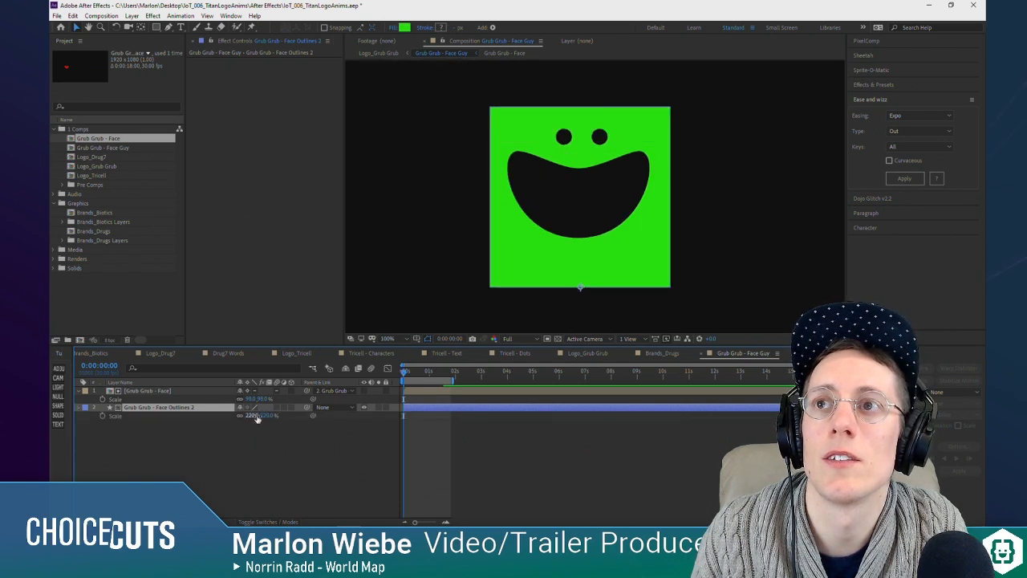
{"action": "left_click_drag", "start_coordinate": [259, 416], "coordinate": [296, 419]}
{"action": "key", "text": "ctrl+z"}
Step: Keyframe the Grub Grub - Face Outlines 2 layer's Scale at the start and squash its height to 156% at 0:00:00:06
{"action": "left_click_drag", "start_coordinate": [408, 376], "coordinate": [400, 380]}
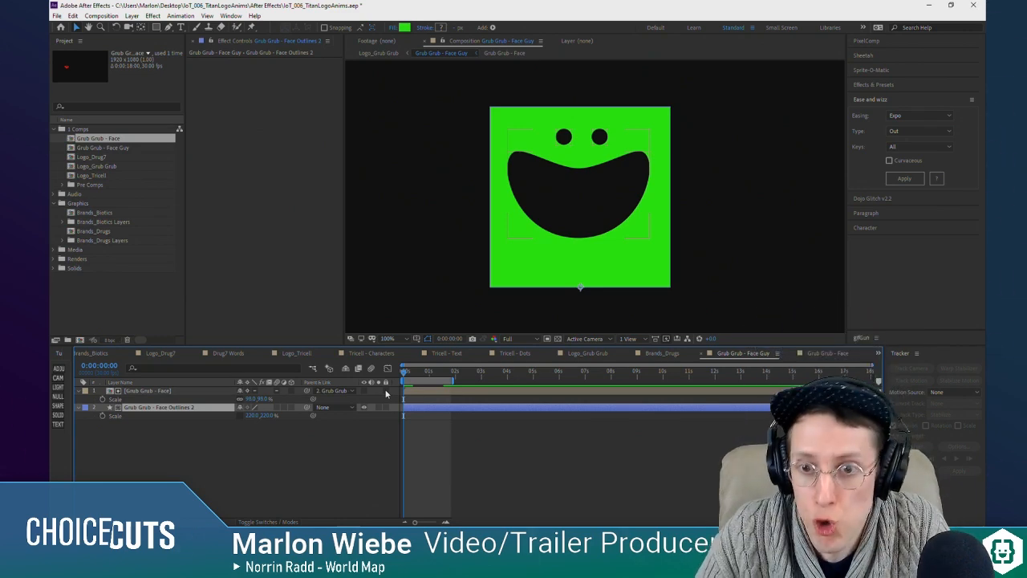
{"action": "left_click", "coordinate": [407, 375]}
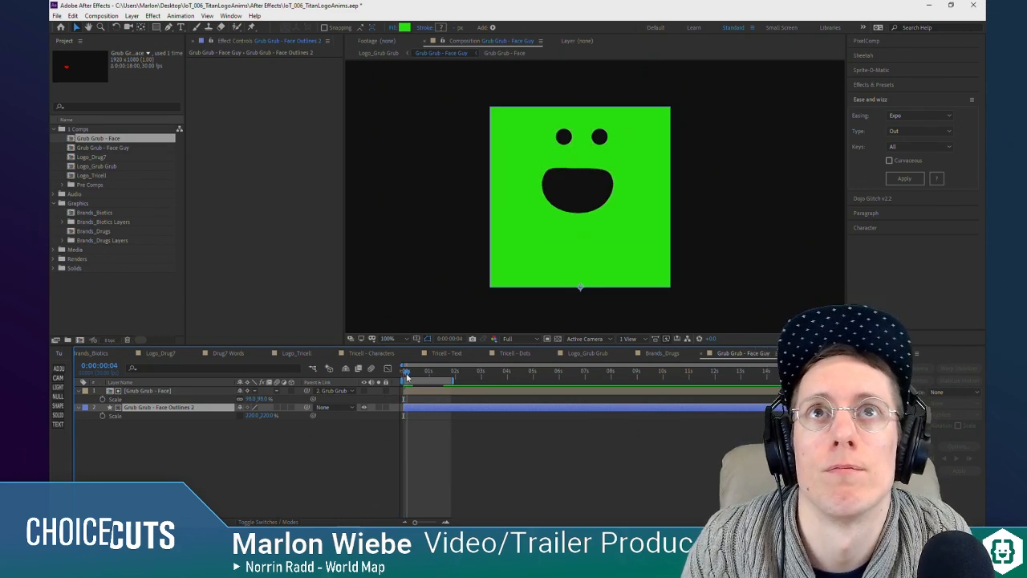
{"action": "left_click_drag", "start_coordinate": [405, 378], "coordinate": [396, 380]}
{"action": "left_click", "coordinate": [102, 416]}
{"action": "key", "text": "space"}
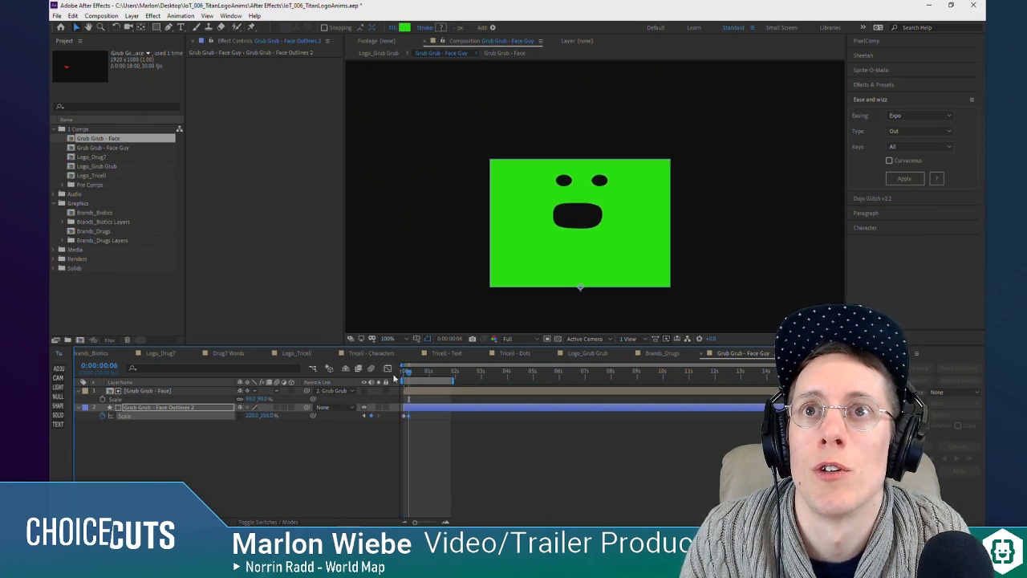
Step: Stretch the square's vertical Scale to 227% at 0:00:00:13 and preview the squash and stretch
{"action": "mouse_move", "coordinate": [412, 375]}
{"action": "left_mouse_down"}
{"action": "mouse_move", "coordinate": [402, 378]}
{"action": "mouse_move", "coordinate": [424, 382]}
{"action": "mouse_move", "coordinate": [417, 384]}
{"action": "left_mouse_up"}
{"action": "left_click_drag", "start_coordinate": [270, 417], "coordinate": [301, 413]}
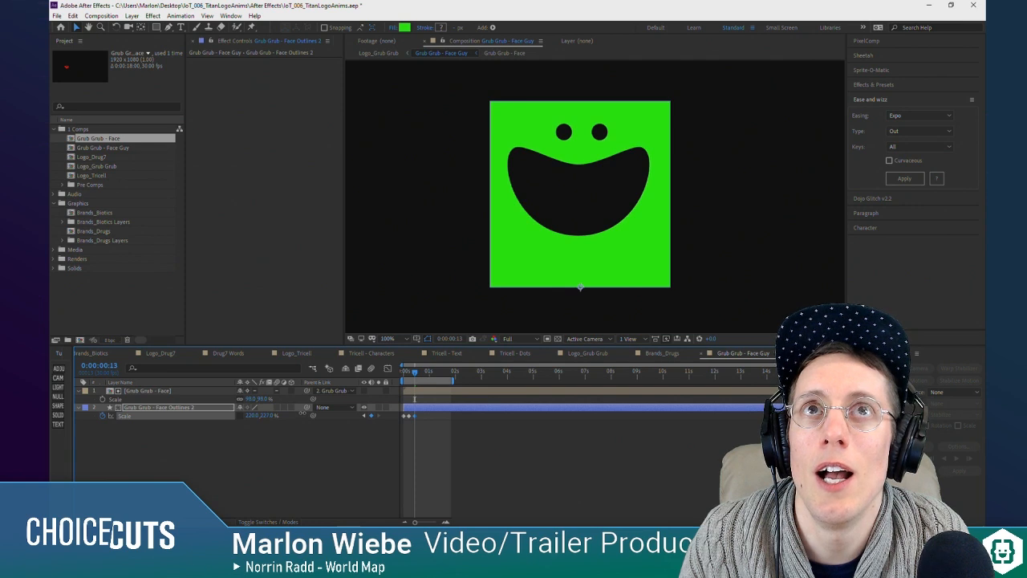
{"action": "left_click_drag", "start_coordinate": [414, 375], "coordinate": [407, 376]}
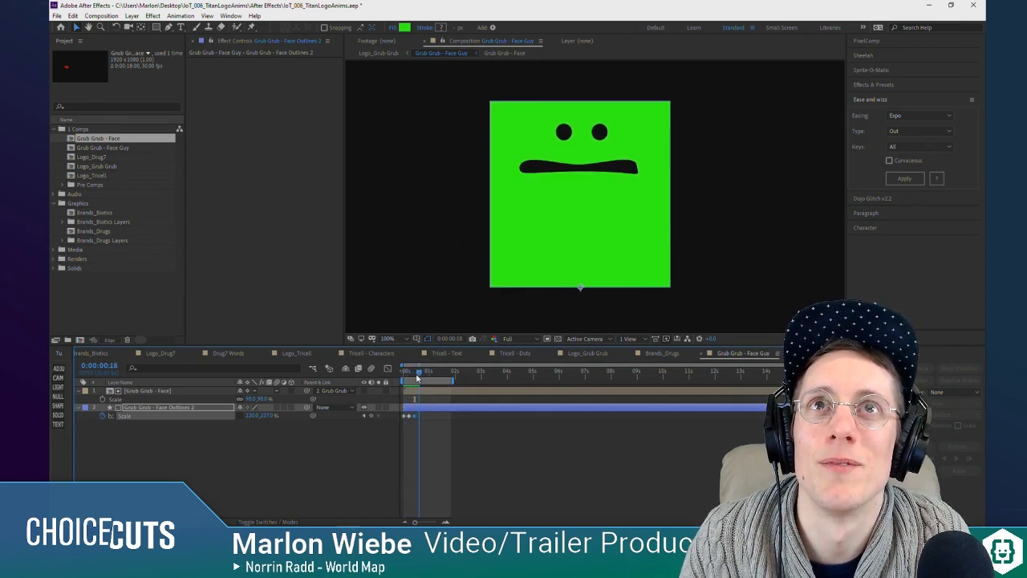
{"action": "left_click_drag", "start_coordinate": [418, 377], "coordinate": [395, 376]}
{"action": "key", "text": "space"}
{"action": "key", "text": "space"}
{"action": "left_click_drag", "start_coordinate": [402, 376], "coordinate": [420, 374]}
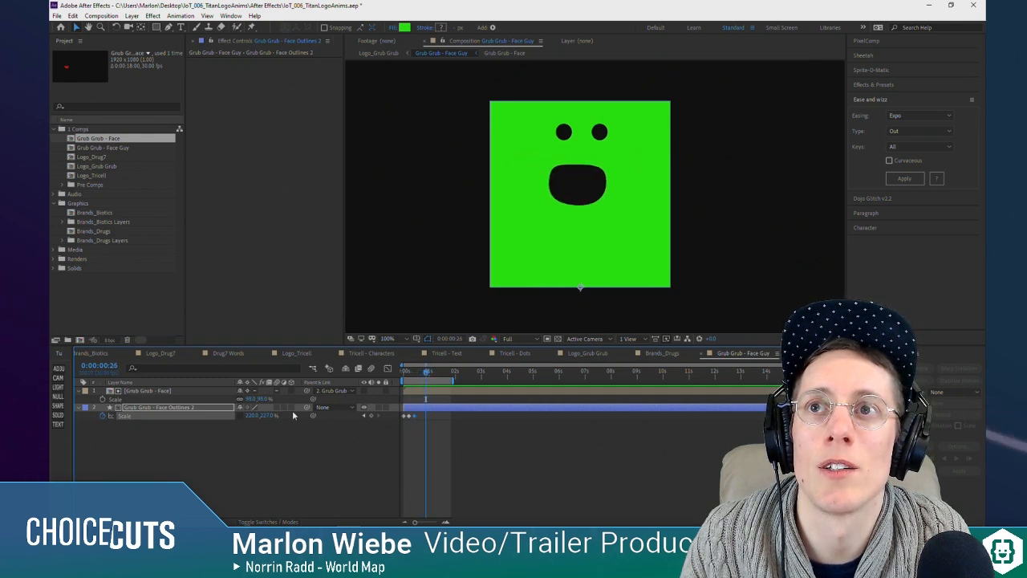
{"action": "left_click_drag", "start_coordinate": [265, 417], "coordinate": [252, 421]}
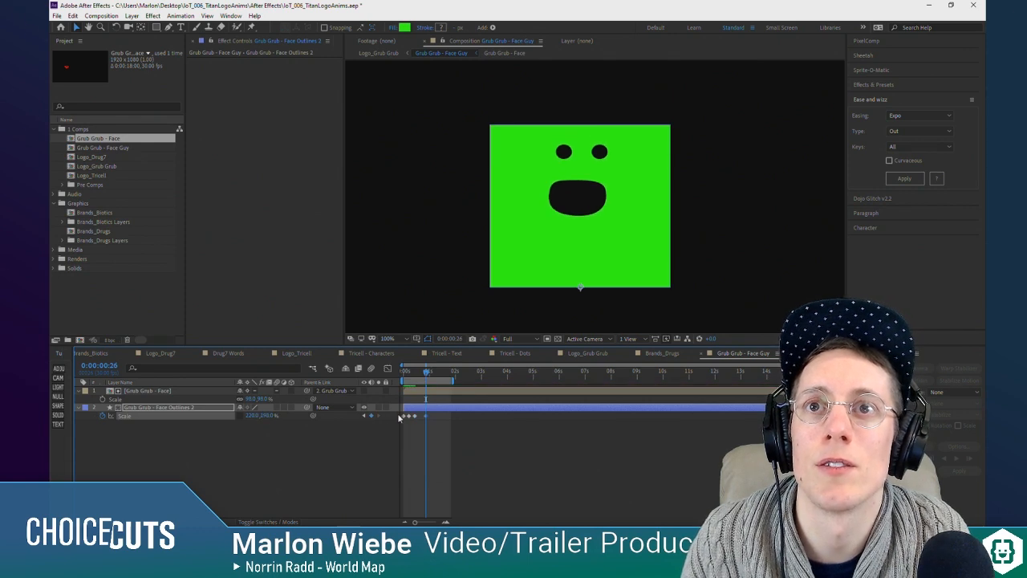
{"action": "key", "text": "ctrl+z"}
Step: Paste copies of the squashed 156% Scale keyframe just before 0:00:00:23 and at 0:00:01:01
{"action": "left_click_drag", "start_coordinate": [408, 374], "coordinate": [425, 378]}
{"action": "left_click_drag", "start_coordinate": [422, 415], "coordinate": [424, 416]}
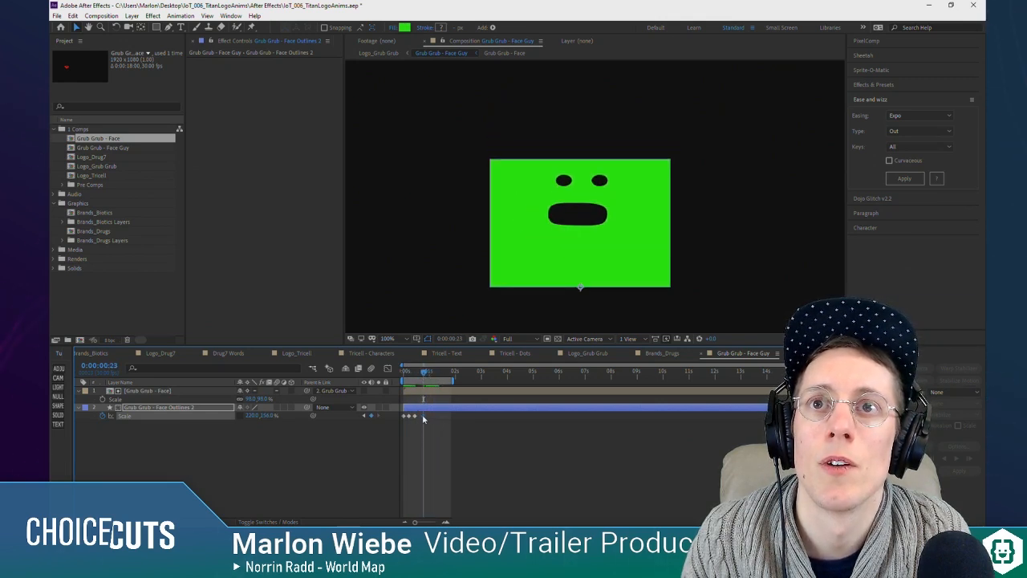
{"action": "left_click_drag", "start_coordinate": [429, 379], "coordinate": [434, 382]}
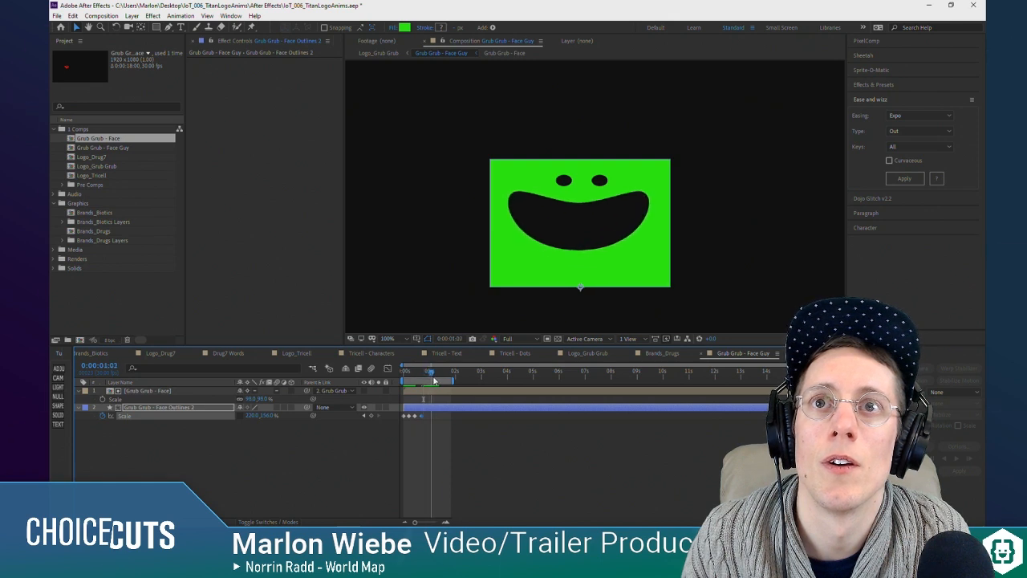
{"action": "left_click", "coordinate": [410, 416]}
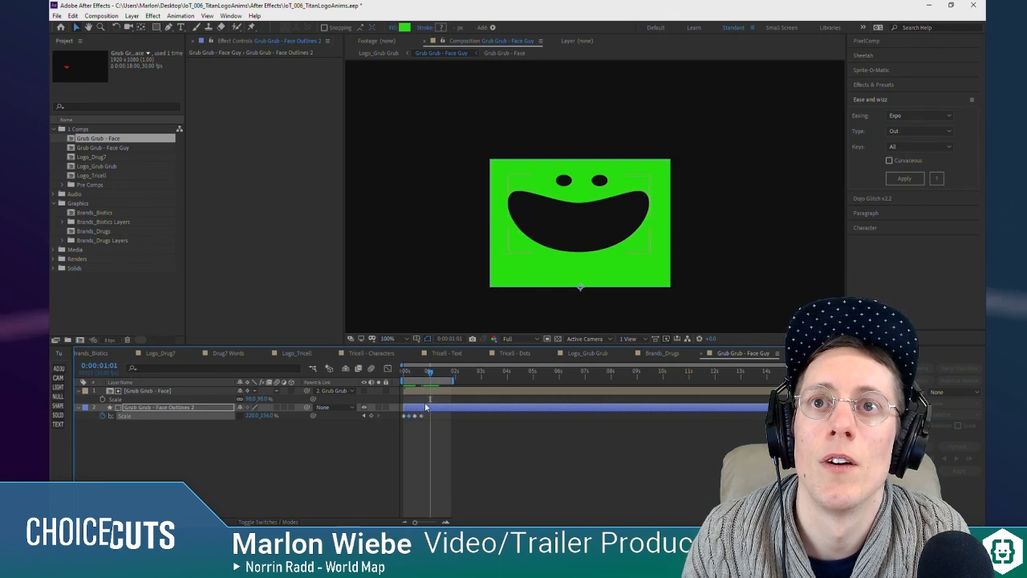
Step: Paste a copy of the first Scale keyframe at 0:00:01:16 and preview the face guy's animation
{"action": "left_click_drag", "start_coordinate": [431, 374], "coordinate": [439, 376]}
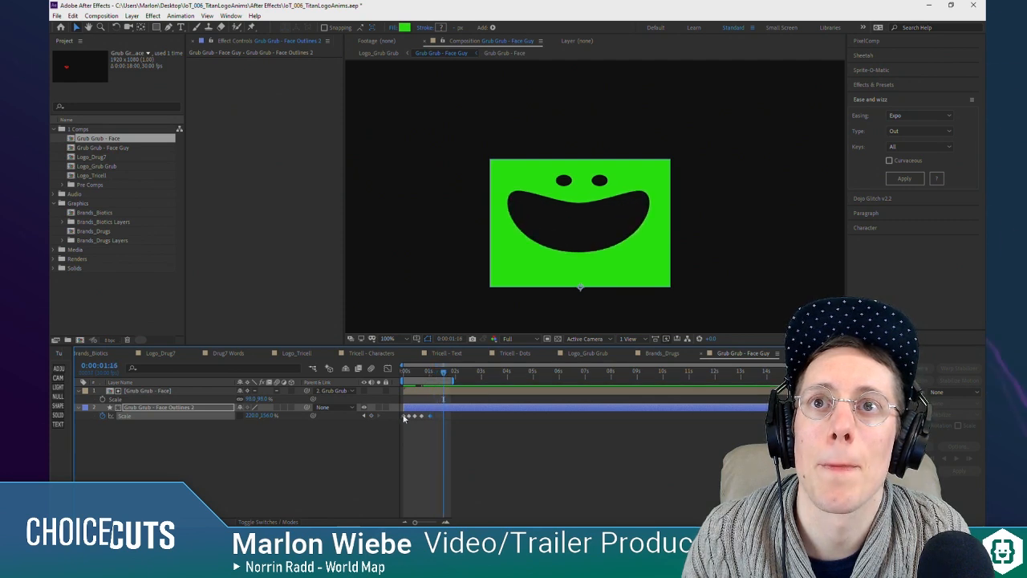
{"action": "key", "text": "ctrl+v"}
{"action": "key", "text": "space"}
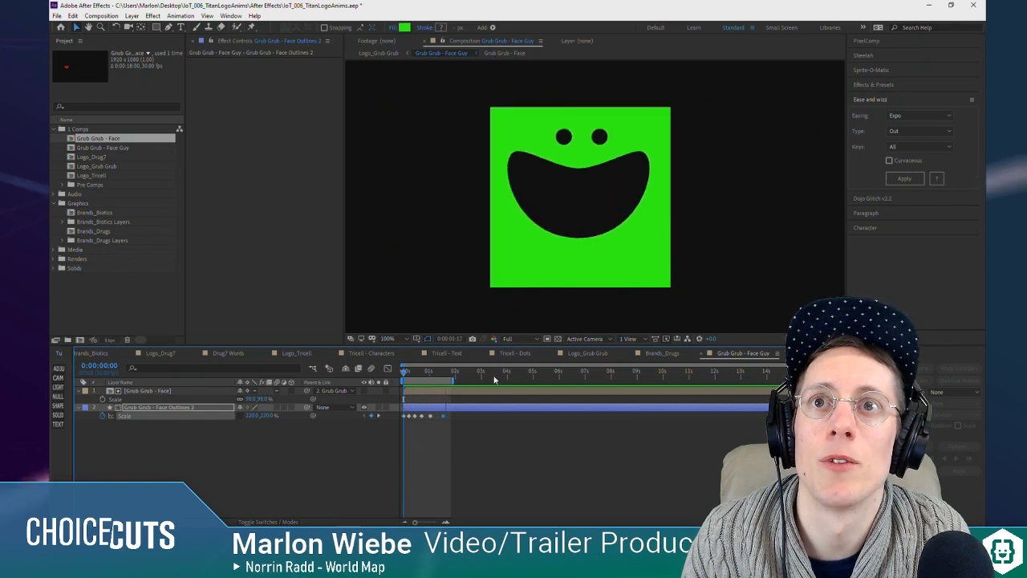
Step: Squash the green square's vertical Scale to about 176% at 0:00:01:08 and preview the animation
{"action": "left_click", "coordinate": [410, 380]}
{"action": "left_click_drag", "start_coordinate": [409, 380], "coordinate": [425, 382]}
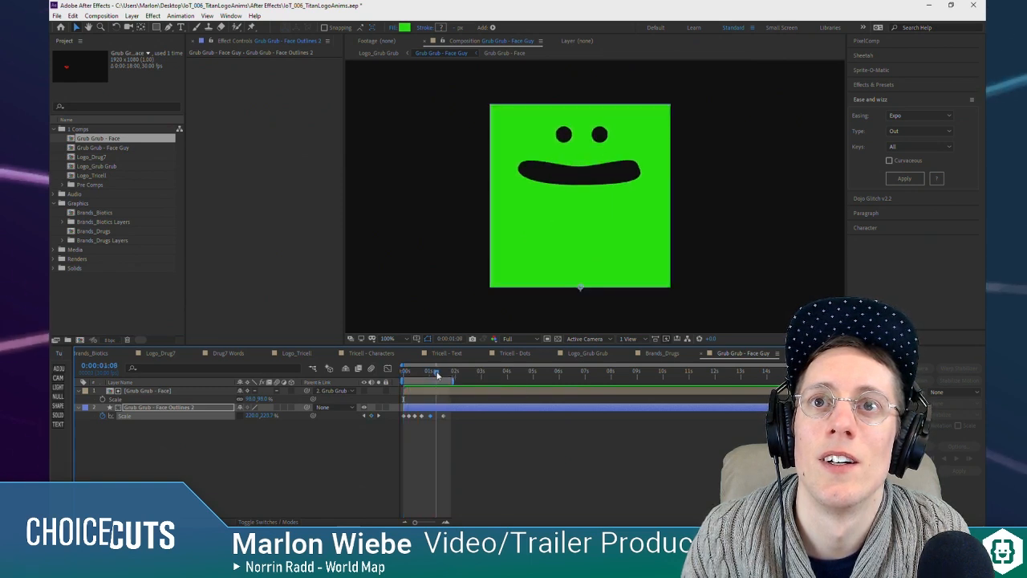
{"action": "left_click_drag", "start_coordinate": [274, 416], "coordinate": [256, 409]}
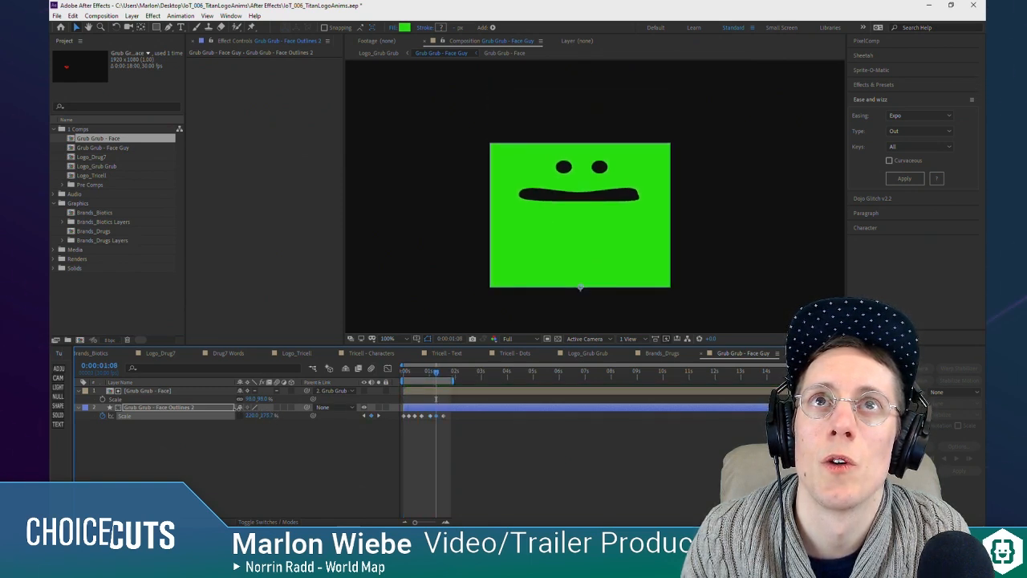
{"action": "key", "text": "space"}
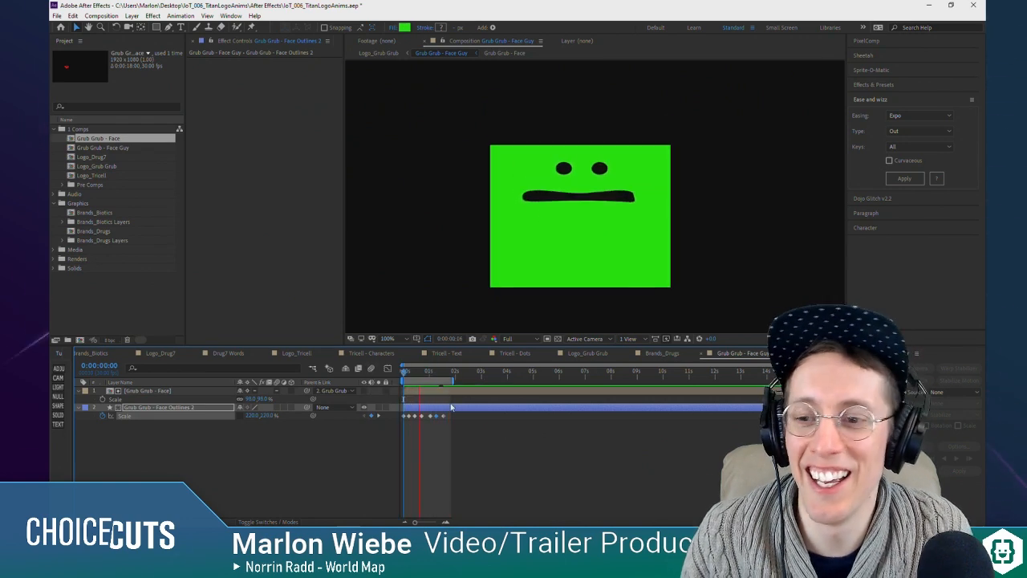
Step: Apply Easy Ease to all the Grub Grub - Face Outlines 2 layer's Scale keyframes and preview the motion
{"action": "left_click_drag", "start_coordinate": [454, 423], "coordinate": [399, 411]}
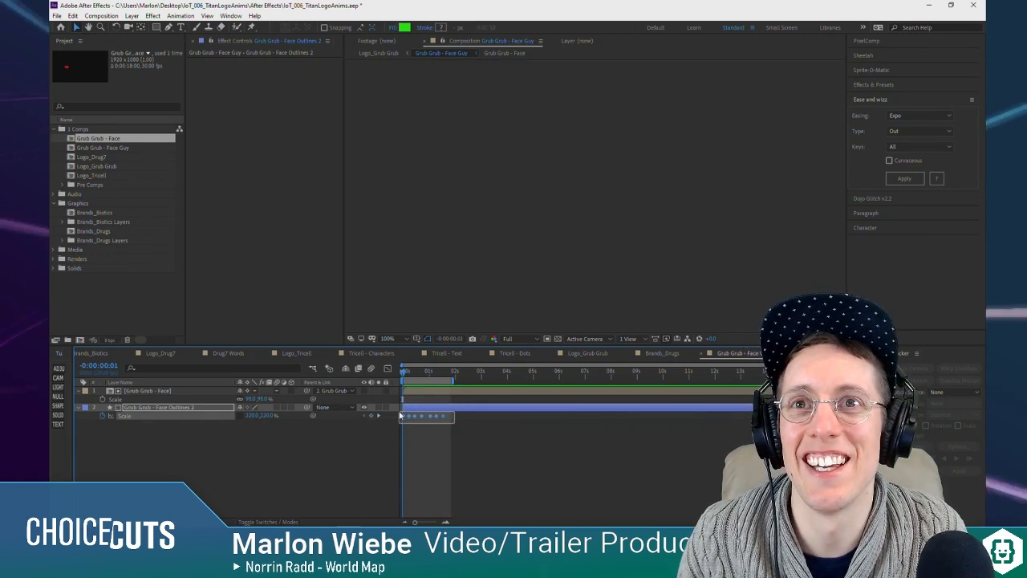
{"action": "right_click", "coordinate": [440, 414]}
{"action": "mouse_move", "coordinate": [465, 408]}
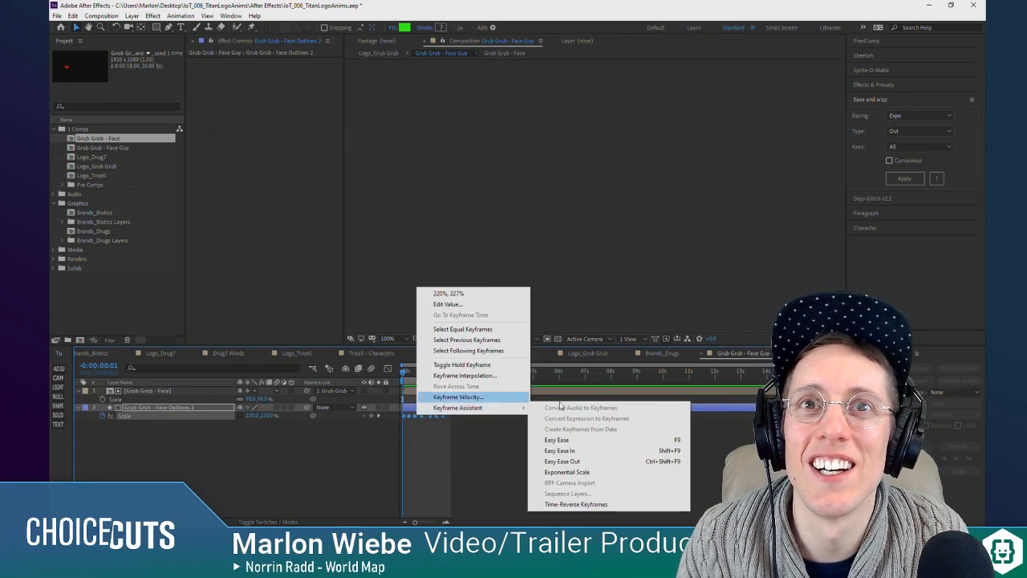
{"action": "left_click", "coordinate": [561, 436]}
{"action": "left_click_drag", "start_coordinate": [391, 379], "coordinate": [386, 374]}
{"action": "key", "text": "space"}
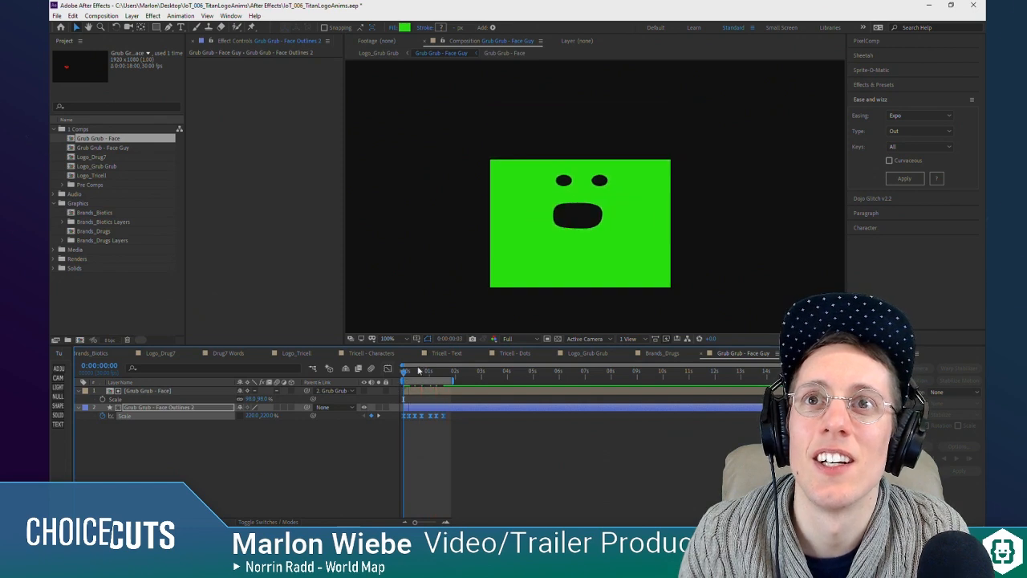
{"action": "key", "text": "space"}
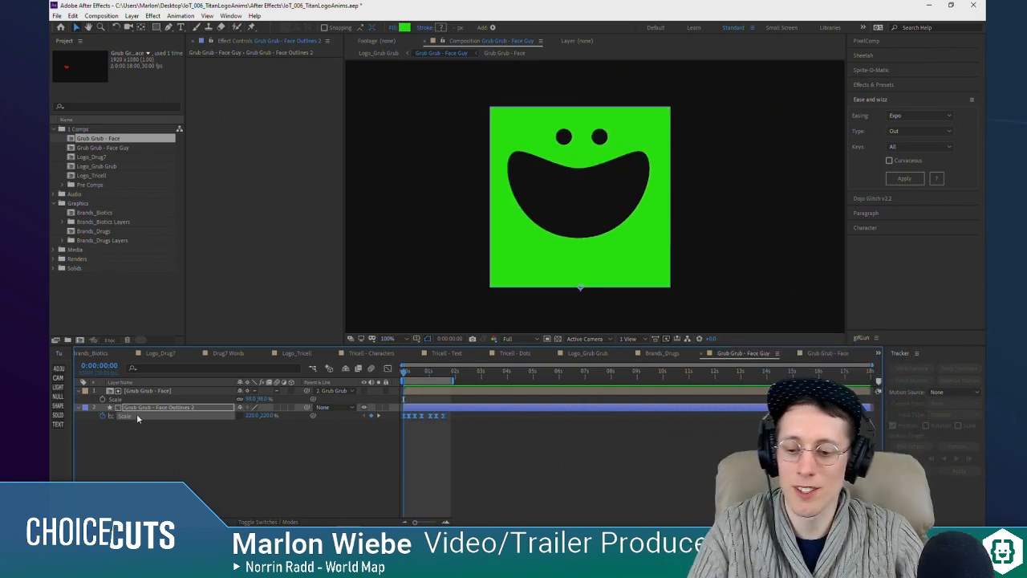
Step: Search the effects and presets for "scale" and try applying Separate Scale Dimensions to the Grub Grub - Face Outlines 2 layer
{"action": "key", "text": "alt+space"}
{"action": "left_click", "coordinate": [237, 219]}
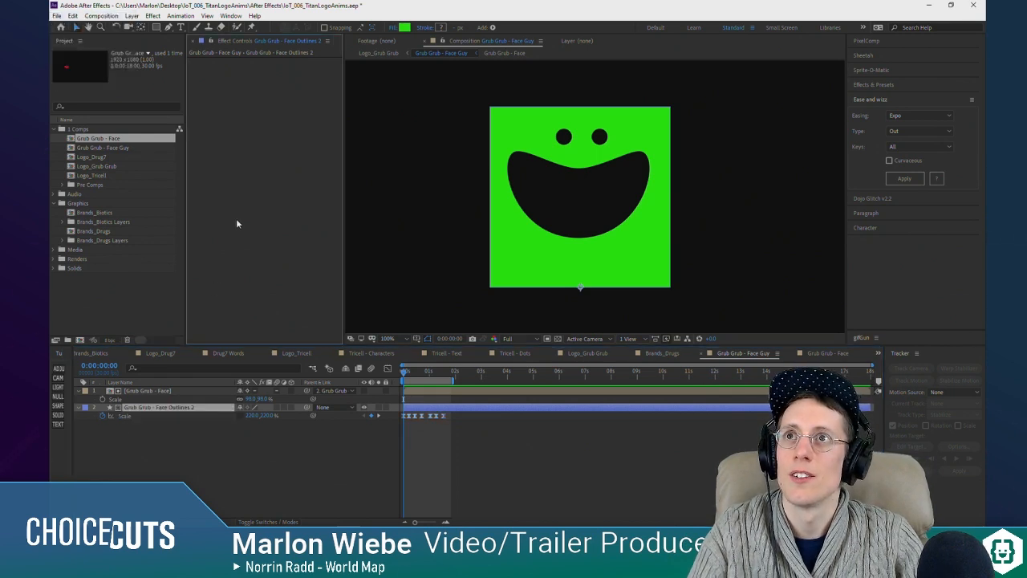
{"action": "key", "text": "ctrl+space"}
{"action": "type", "text": "scale"}
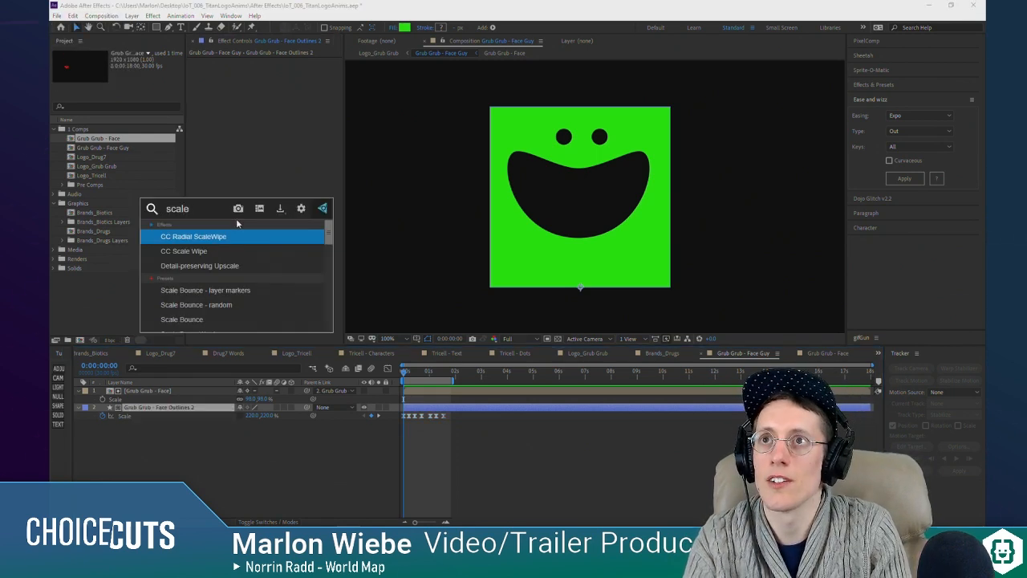
{"action": "key", "text": "Down"}
{"action": "key", "text": "Down"}
{"action": "key", "text": "Down"}
{"action": "key", "text": "Down"}
{"action": "key", "text": "Down"}
{"action": "key", "text": "Down"}
{"action": "key", "text": "Down"}
{"action": "key", "text": "Down"}
{"action": "key", "text": "Down"}
{"action": "key", "text": "Down"}
{"action": "key", "text": "Down"}
{"action": "key", "text": "Down"}
{"action": "key", "text": "Down"}
{"action": "key", "text": "Down"}
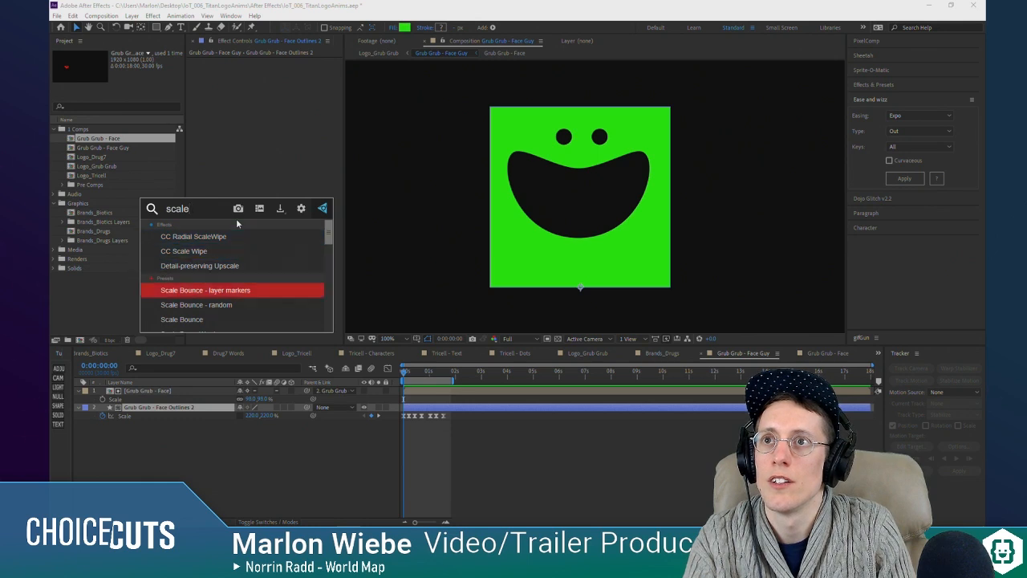
{"action": "key", "text": "Down"}
{"action": "key", "text": "Down"}
{"action": "key", "text": "Down"}
{"action": "key", "text": "Down"}
{"action": "key", "text": "Down"}
{"action": "key", "text": "Down"}
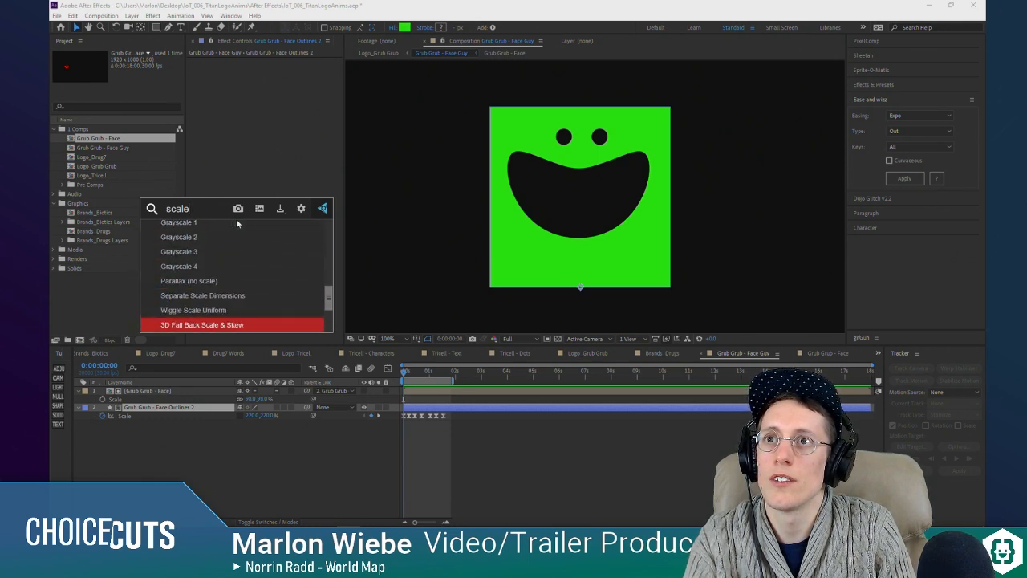
{"action": "key", "text": "Up"}
{"action": "key", "text": "Up"}
{"action": "key", "text": "Up"}
{"action": "key", "text": "Up"}
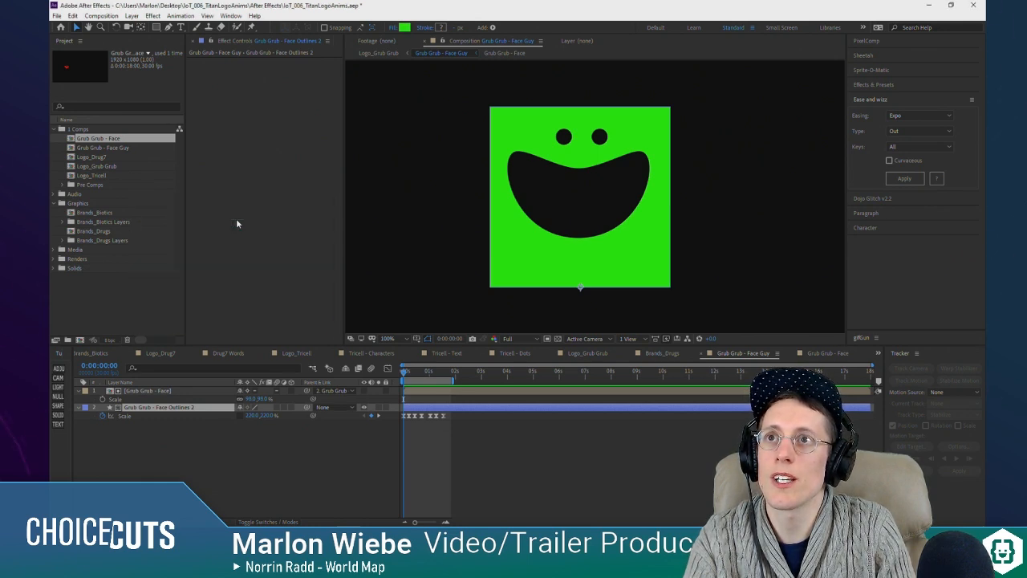
{"action": "key", "text": "Return"}
{"action": "left_click", "coordinate": [179, 454]}
{"action": "left_click", "coordinate": [159, 408]}
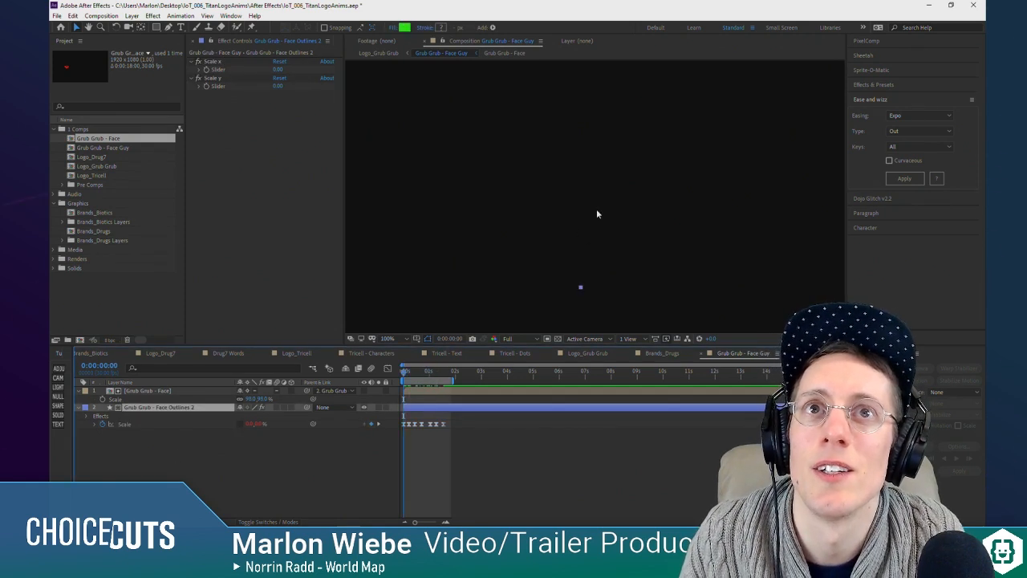
Step: Remove the layer's Scale keyframes and set both the Scale x and Scale y sliders to 220
{"action": "key", "text": "comma"}
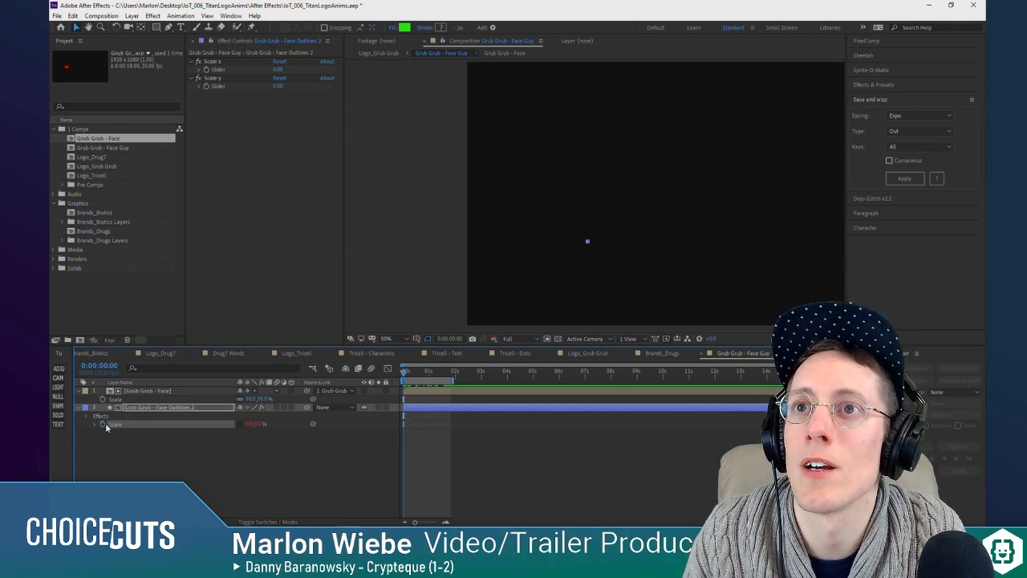
{"action": "left_click", "coordinate": [252, 424]}
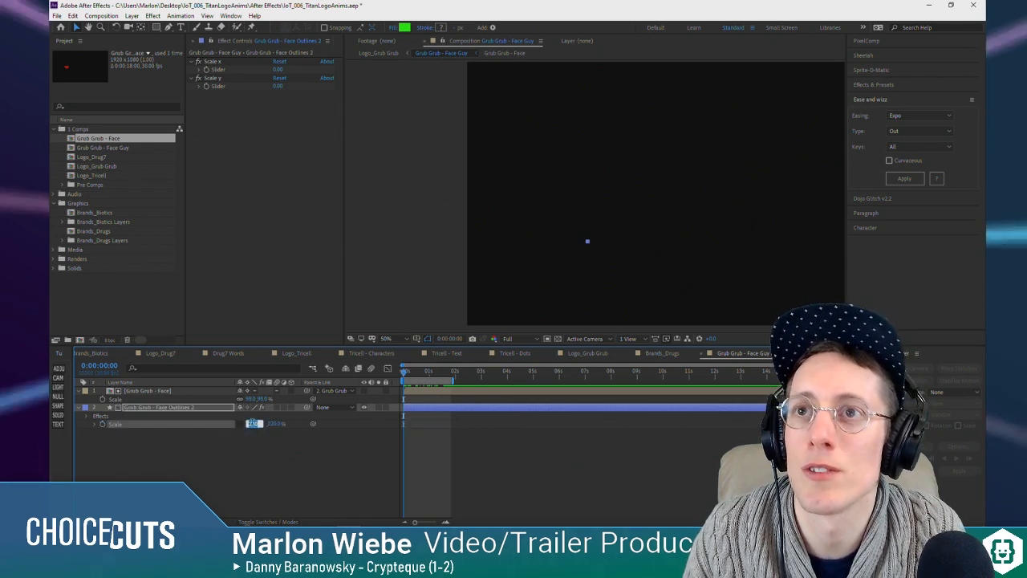
{"action": "key", "text": "Return"}
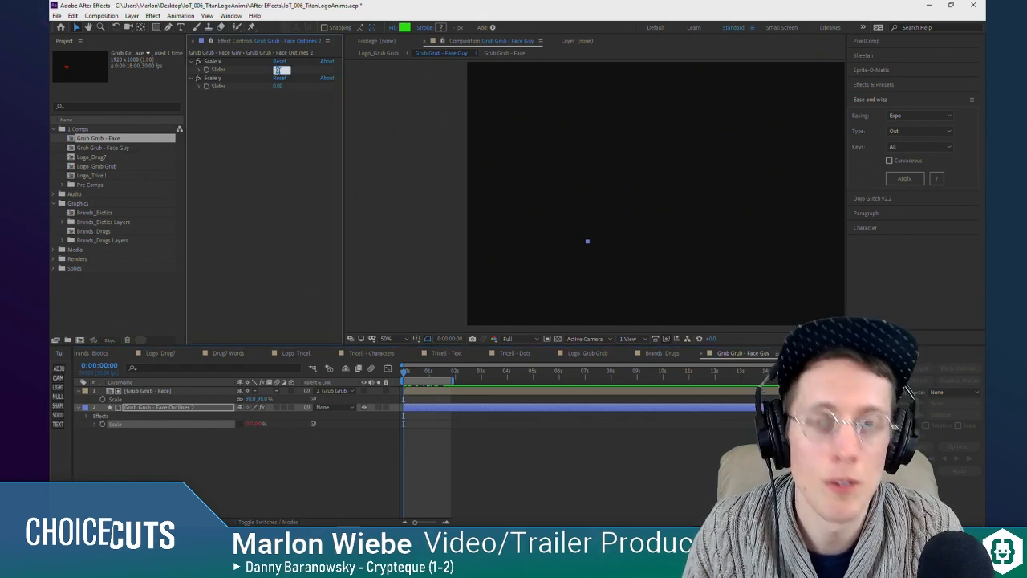
{"action": "type", "text": "220"}
{"action": "key", "text": "Return"}
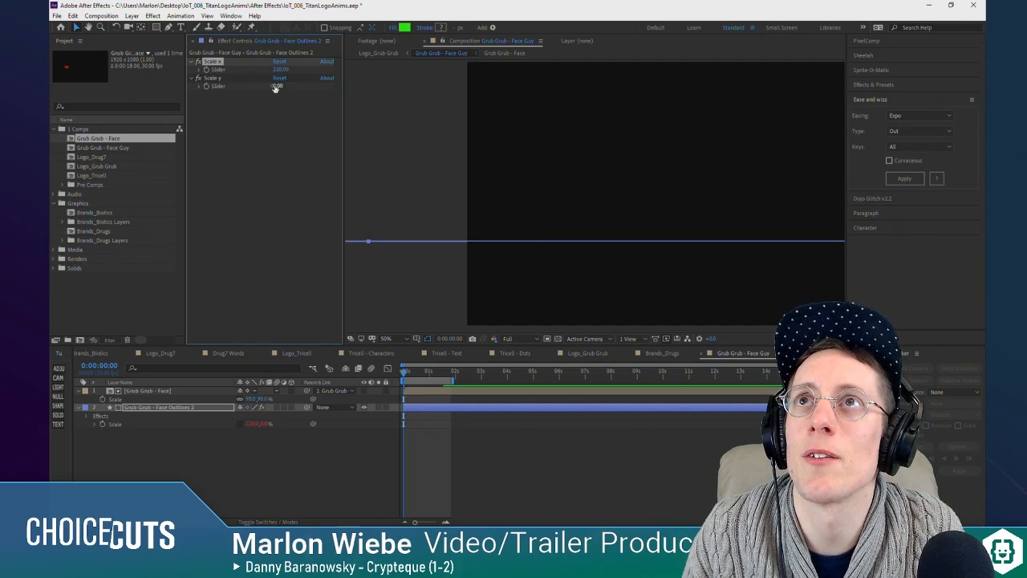
{"action": "type", "text": "220"}
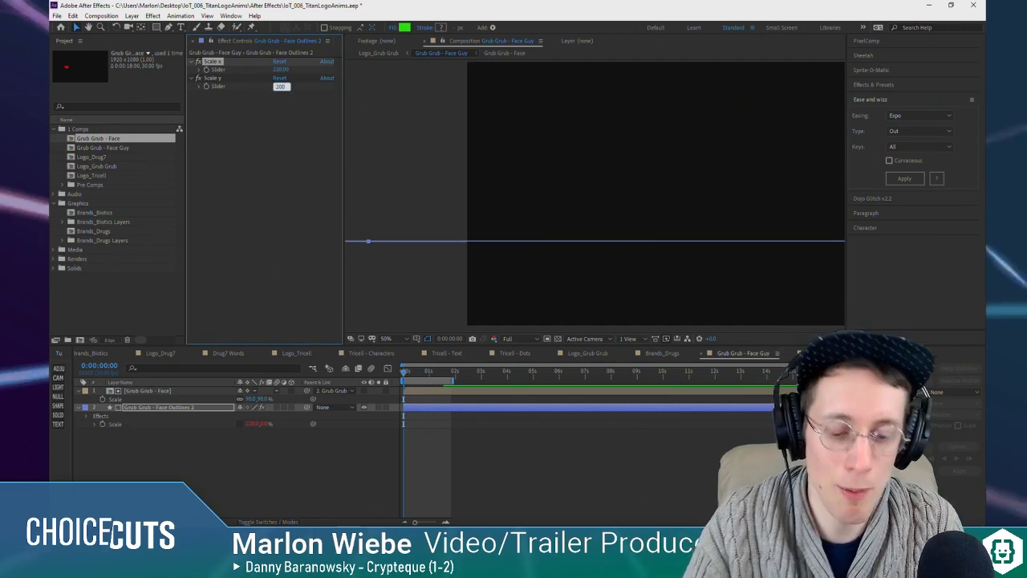
{"action": "key", "text": "Return"}
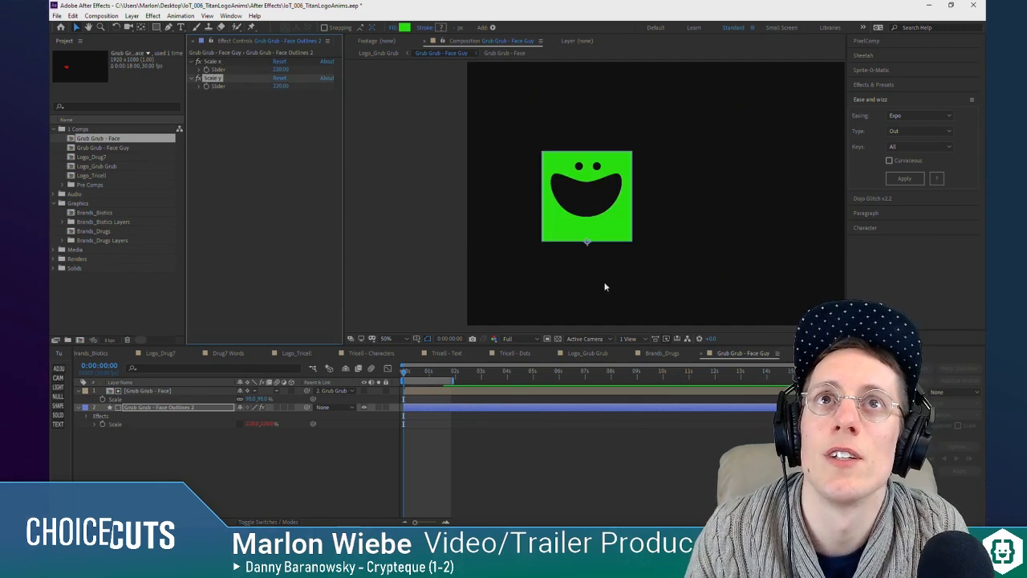
{"action": "key", "text": "period"}
{"action": "key", "text": "period"}
{"action": "left_click", "coordinate": [190, 450]}
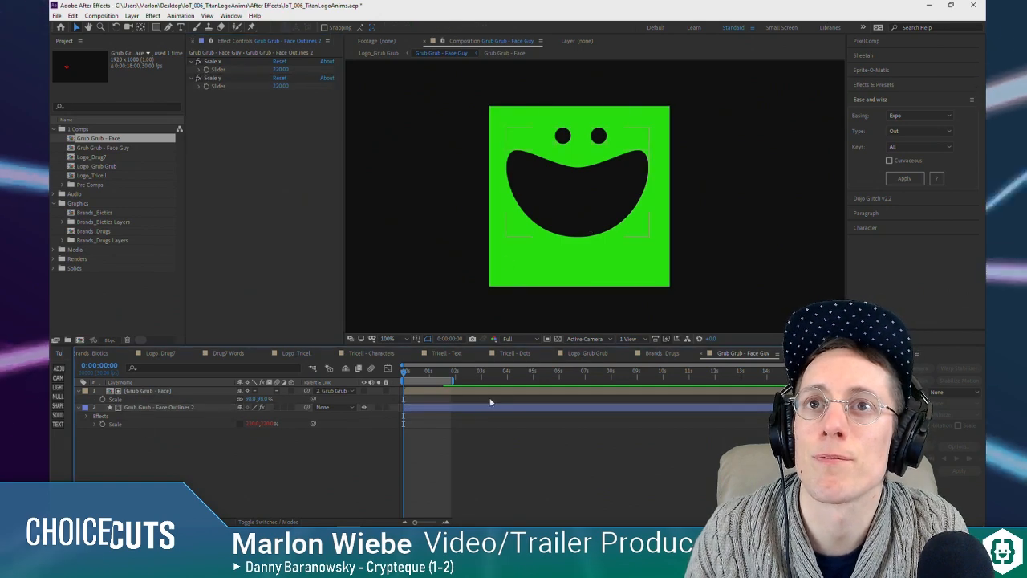
Step: Undo the slider values, the Scale keyframe removal and the Separate Scale Dimensions preset
{"action": "key", "text": "ctrl+z"}
{"action": "key", "text": "ctrl+z"}
{"action": "key", "text": "ctrl+z"}
{"action": "key", "text": "ctrl+z"}
{"action": "key", "text": "ctrl+z"}
{"action": "key", "text": "ctrl+z"}
{"action": "key", "text": "ctrl+z"}
{"action": "left_click_drag", "start_coordinate": [454, 421], "coordinate": [415, 416]}
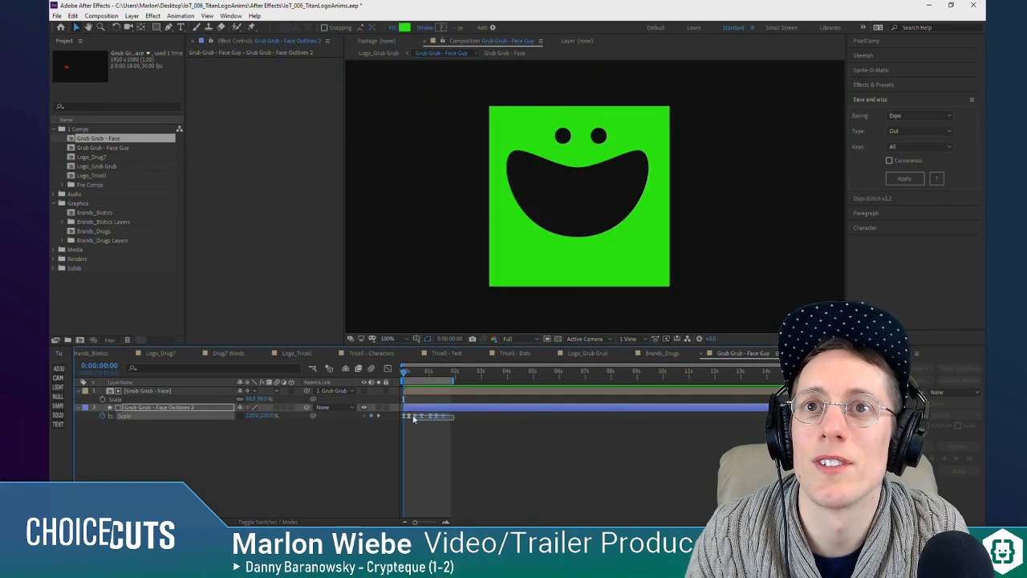
{"action": "left_click", "coordinate": [297, 452]}
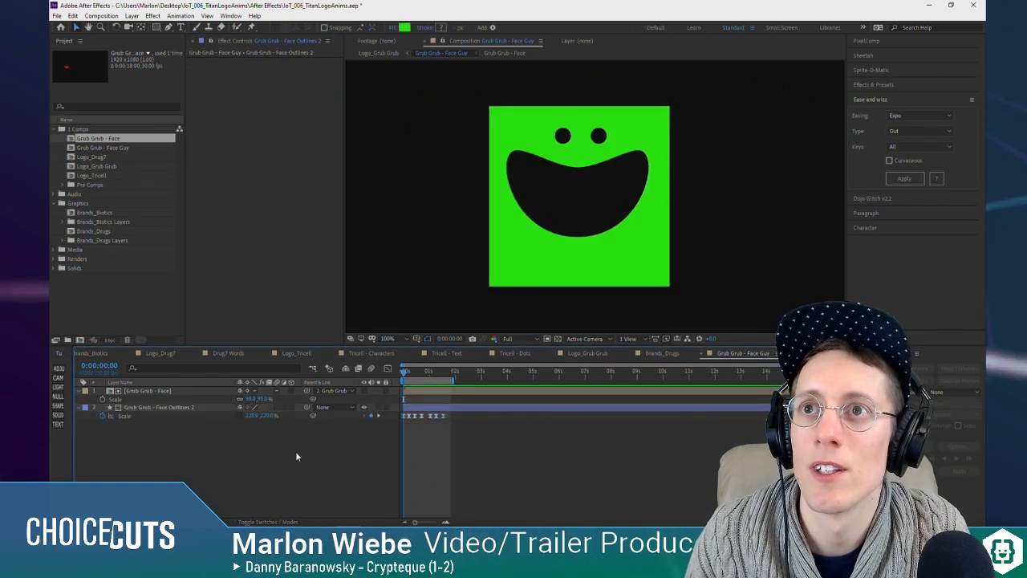
Step: Apply the Separate Scale Dimensions preset to the Grub Grub - Face Outlines 2 layer again
{"action": "left_click", "coordinate": [178, 408]}
{"action": "key", "text": "ctrl+space"}
{"action": "type", "text": "separ"}
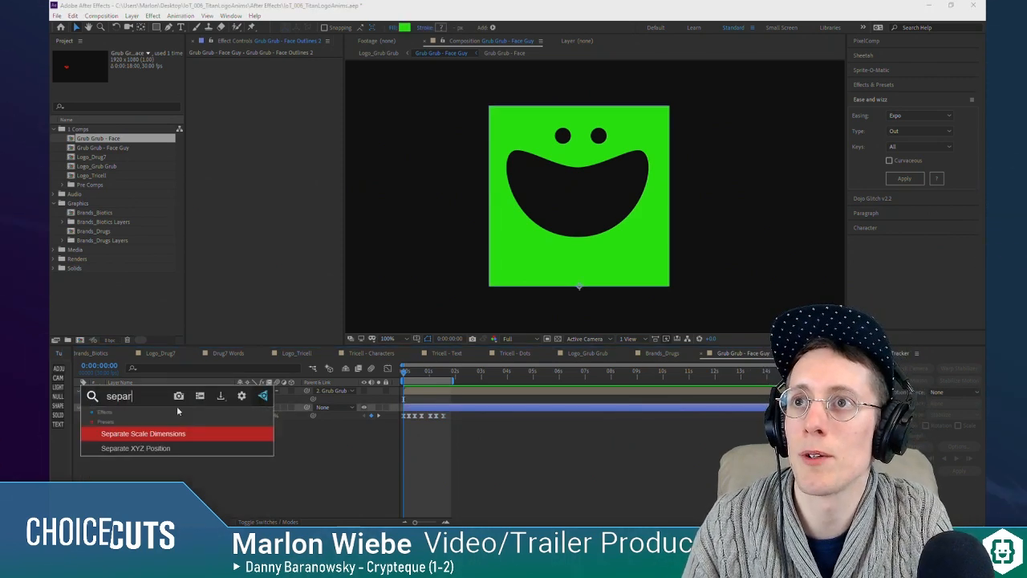
{"action": "key", "text": "Return"}
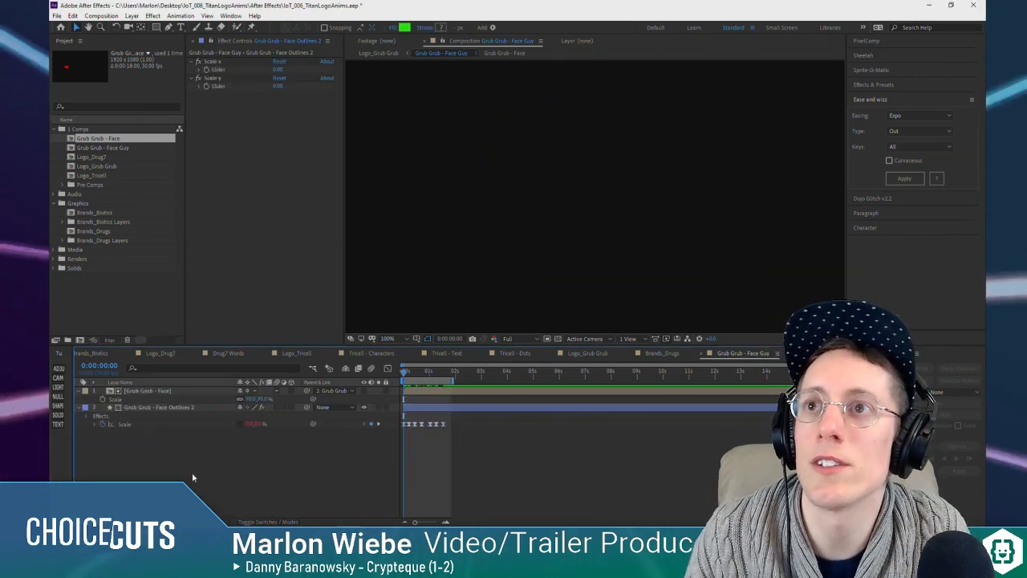
Step: Reveal the layer's Scale x and Scale y effects in the timeline and inspect the Scale x slider
{"action": "left_click", "coordinate": [113, 416]}
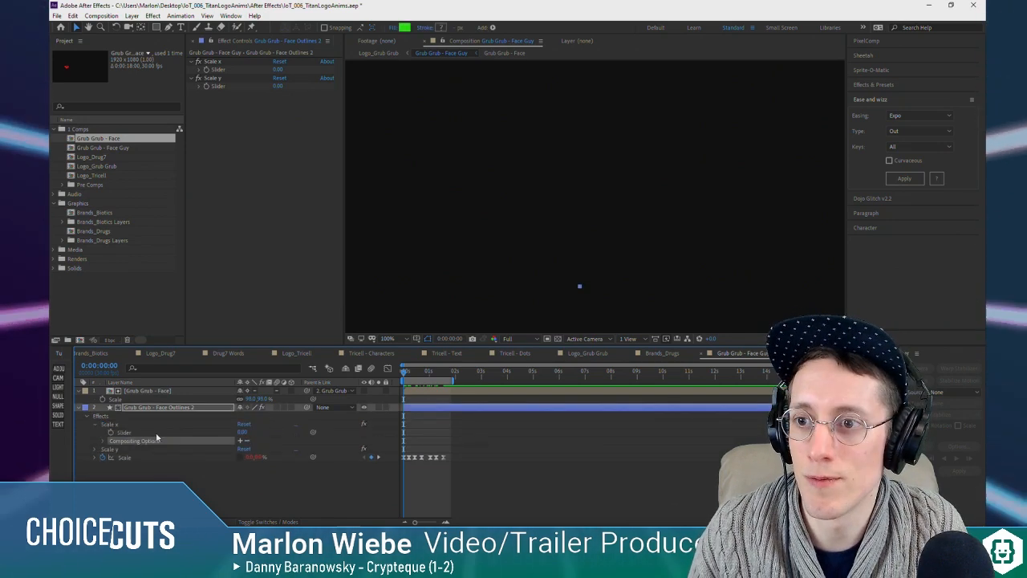
{"action": "left_click", "coordinate": [96, 425]}
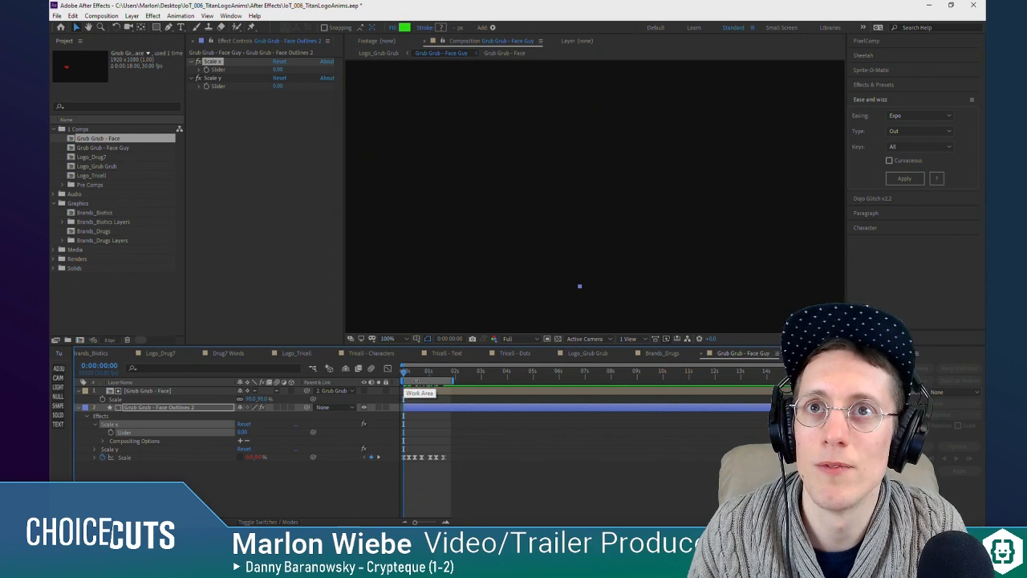
{"action": "key", "text": "space"}
{"action": "left_click", "coordinate": [580, 286]}
{"action": "left_click", "coordinate": [467, 465]}
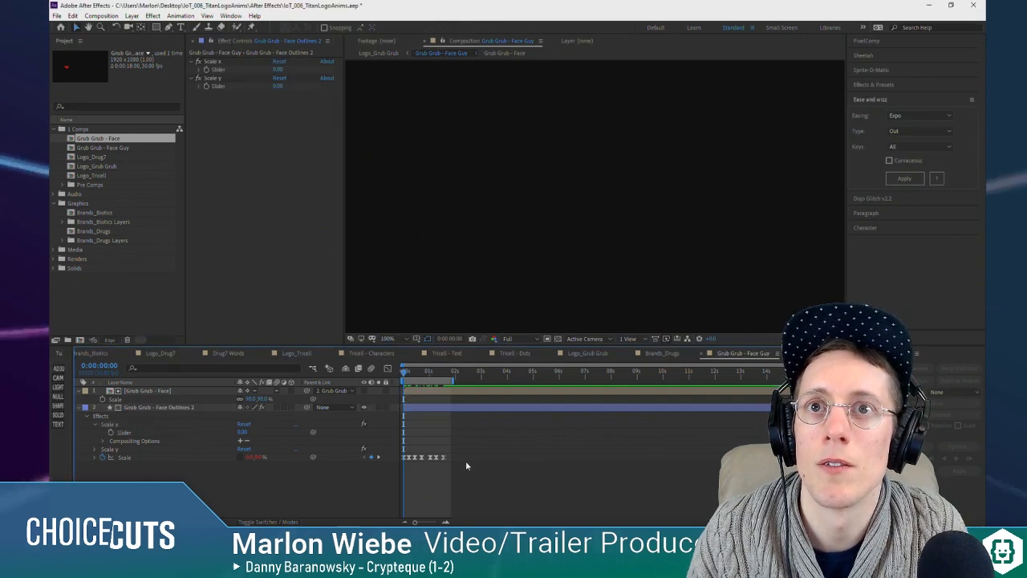
Step: Reveal the expression on the layer's Scale property and remove all of its Scale keyframes
{"action": "left_click_drag", "start_coordinate": [466, 461], "coordinate": [407, 459]}
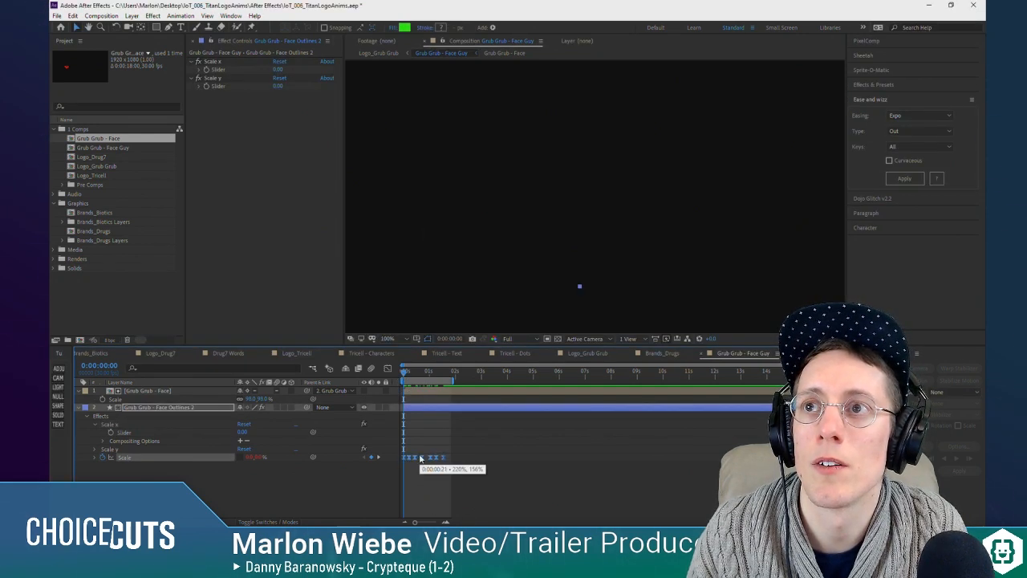
{"action": "left_click", "coordinate": [94, 458]}
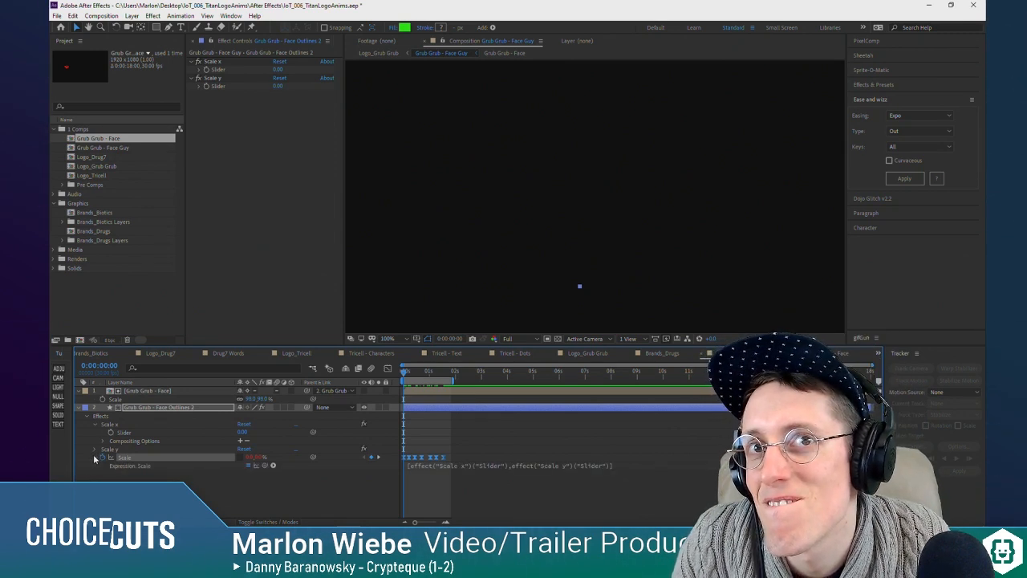
{"action": "left_click", "coordinate": [98, 468]}
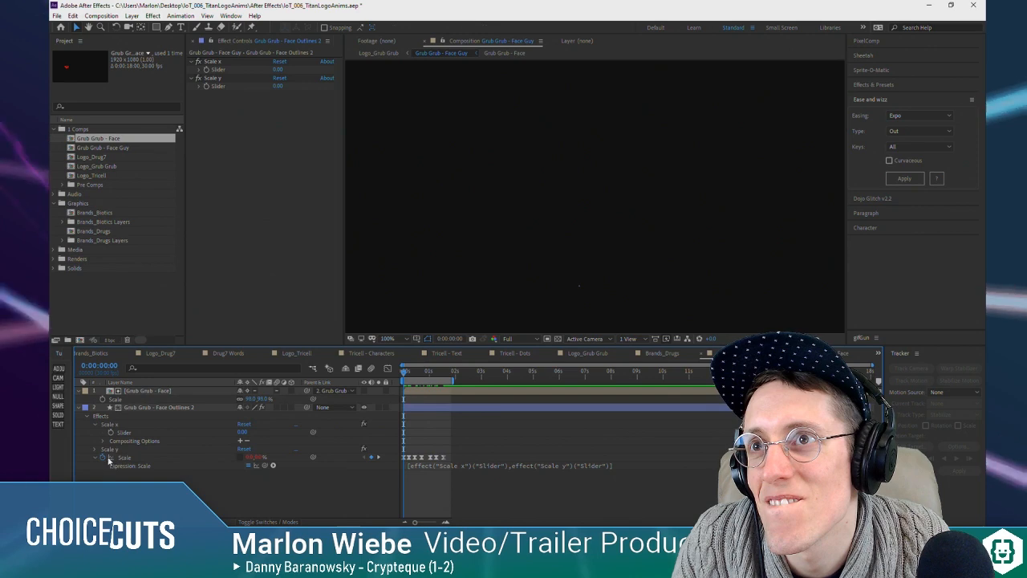
{"action": "left_click", "coordinate": [116, 458]}
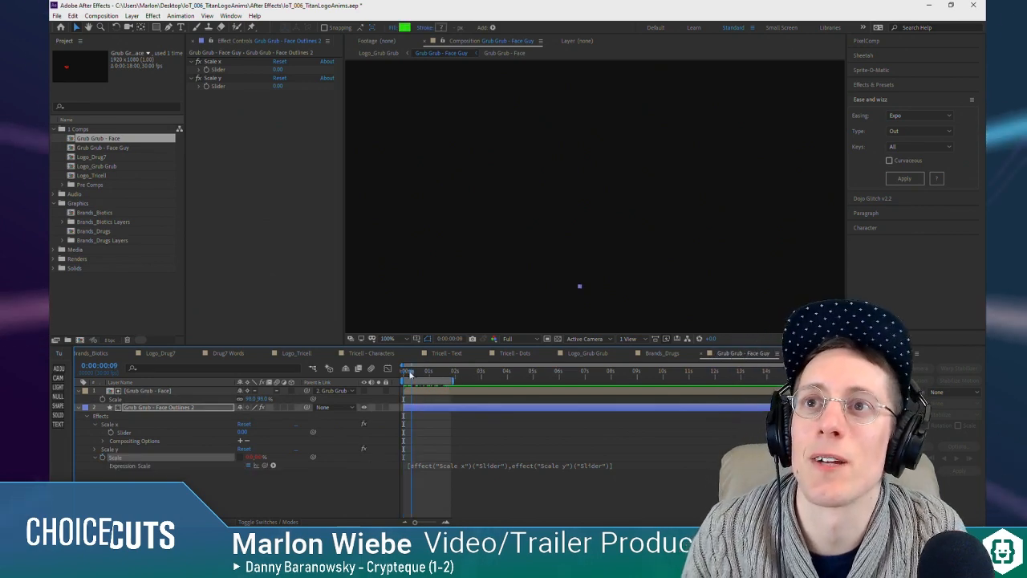
Step: Try a Scale x slider value of 220 near the start of the timeline, replacing it with 0
{"action": "left_click", "coordinate": [280, 69]}
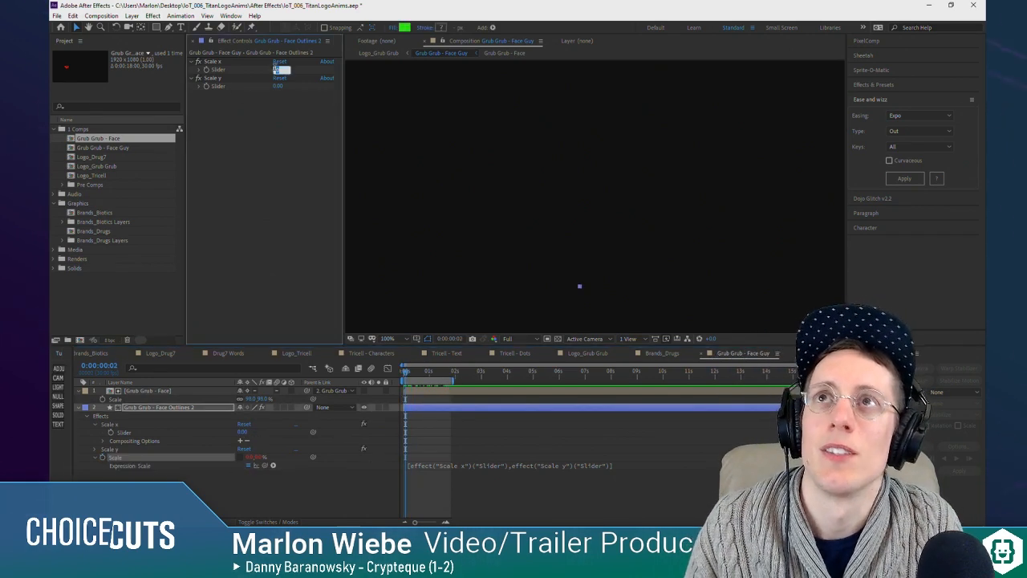
{"action": "type", "text": "220"}
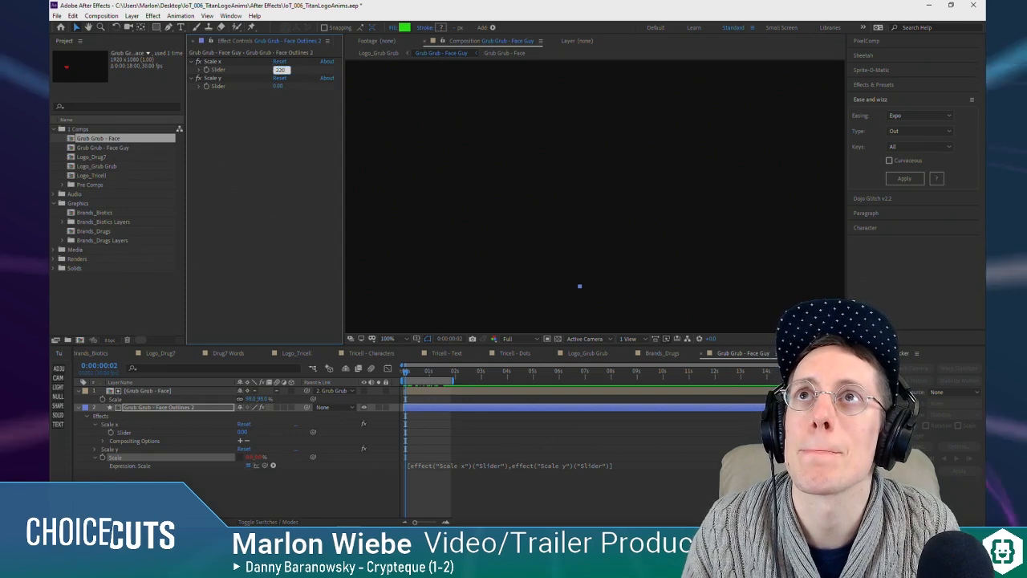
{"action": "key", "text": "ctrl+a"}
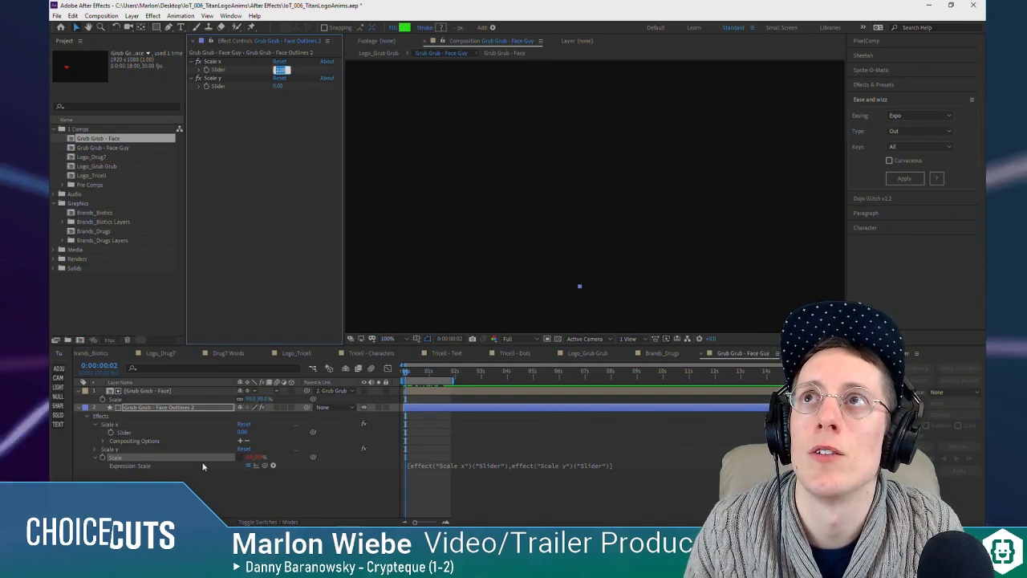
{"action": "type", "text": "0"}
{"action": "key", "text": "Return"}
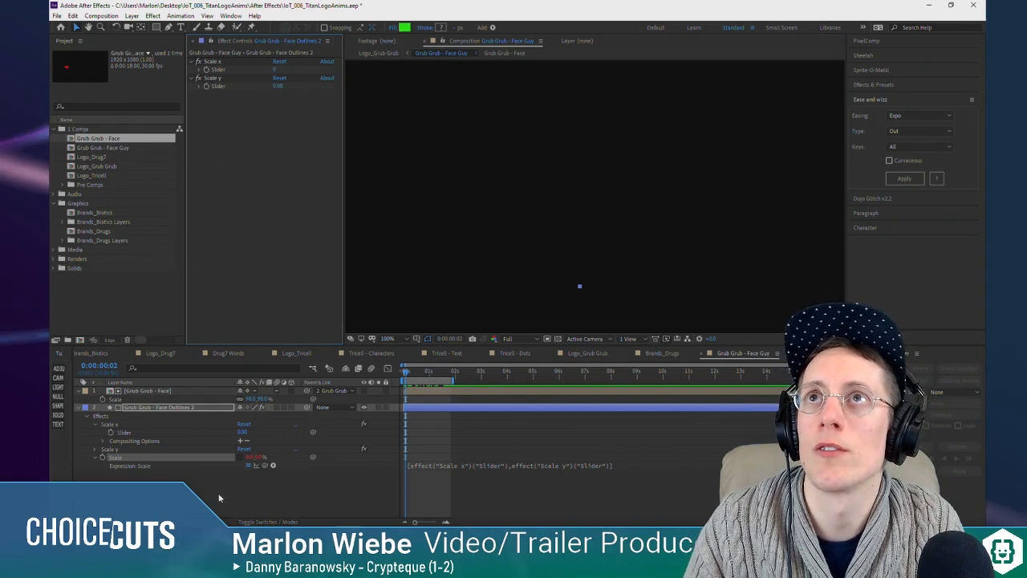
Step: Undo the removal of the Grub Grub - Face Outlines 2 layer's Scale keyframes and add a null object above the layers
{"action": "key", "text": "ctrl+z"}
{"action": "left_click", "coordinate": [161, 407]}
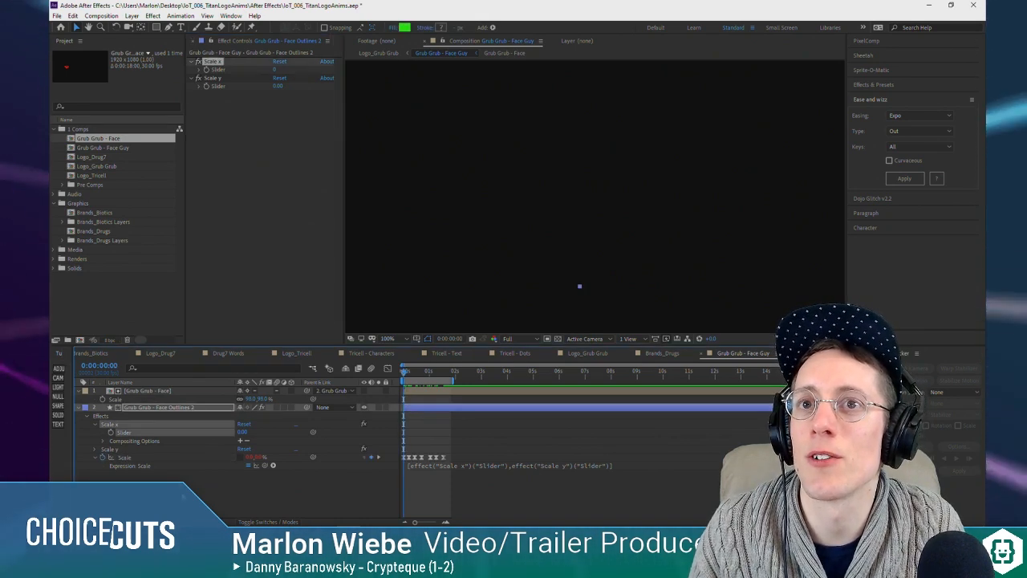
{"action": "left_click", "coordinate": [60, 405]}
{"action": "key", "text": "ctrl+z"}
{"action": "left_click", "coordinate": [59, 397]}
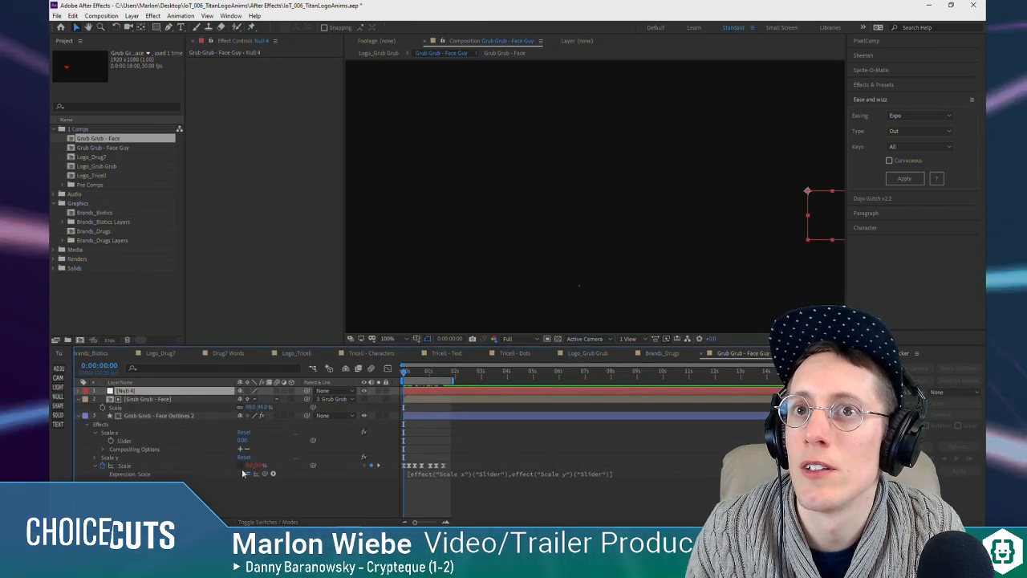
Step: Copy the Scale keyframes from Grub Grub - Face Outlines 2 onto Null 4 at the start of the timeline
{"action": "left_click", "coordinate": [126, 465]}
{"action": "key", "text": "ctrl+c"}
{"action": "left_click", "coordinate": [151, 390]}
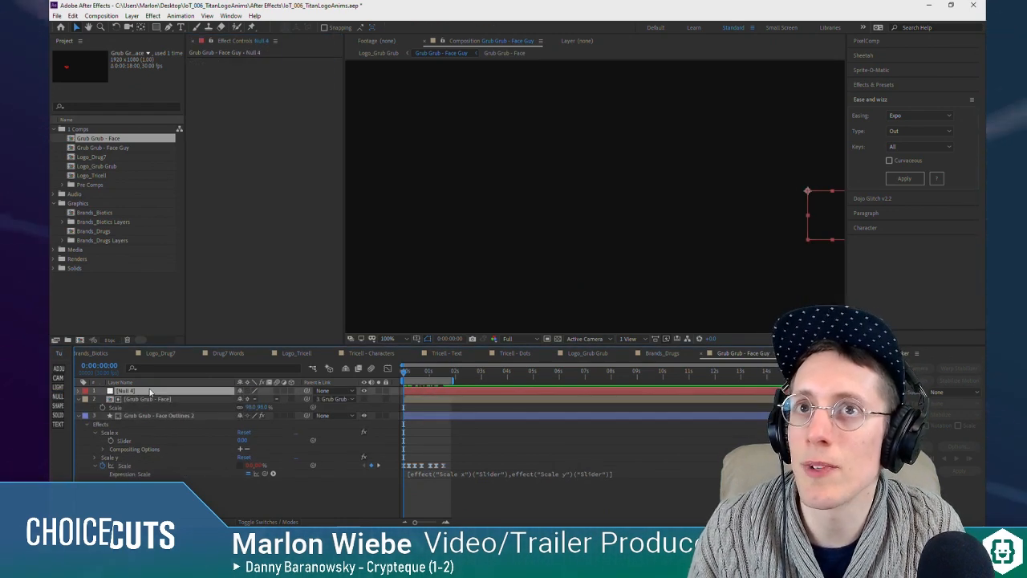
{"action": "key", "text": "ctrl+v"}
Step: Remove the Scale keyframes and the Scale expression from the Grub Grub - Face Outlines 2 layer at 0:00:01:24
{"action": "left_click_drag", "start_coordinate": [406, 375], "coordinate": [450, 372]}
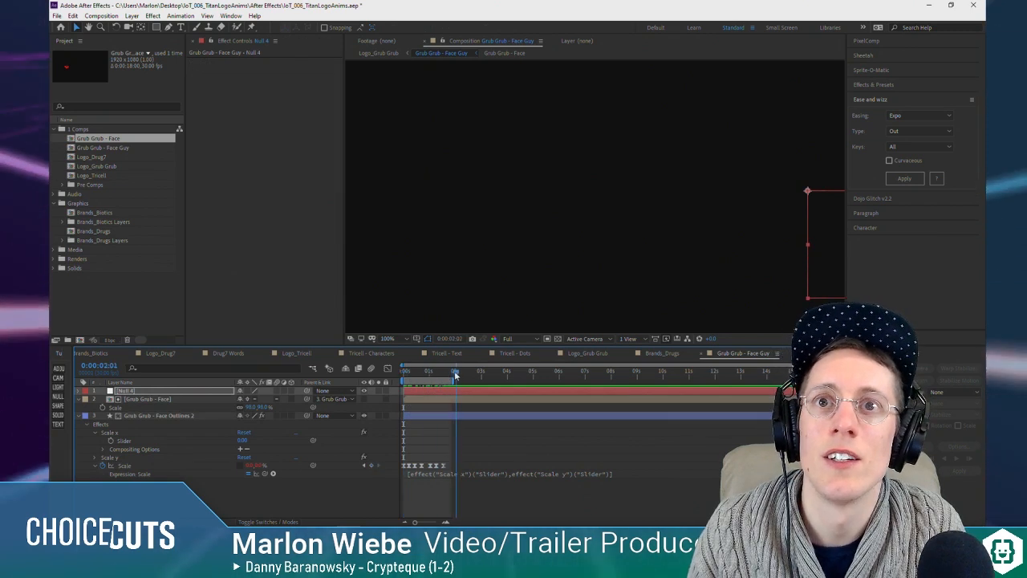
{"action": "left_click", "coordinate": [103, 466]}
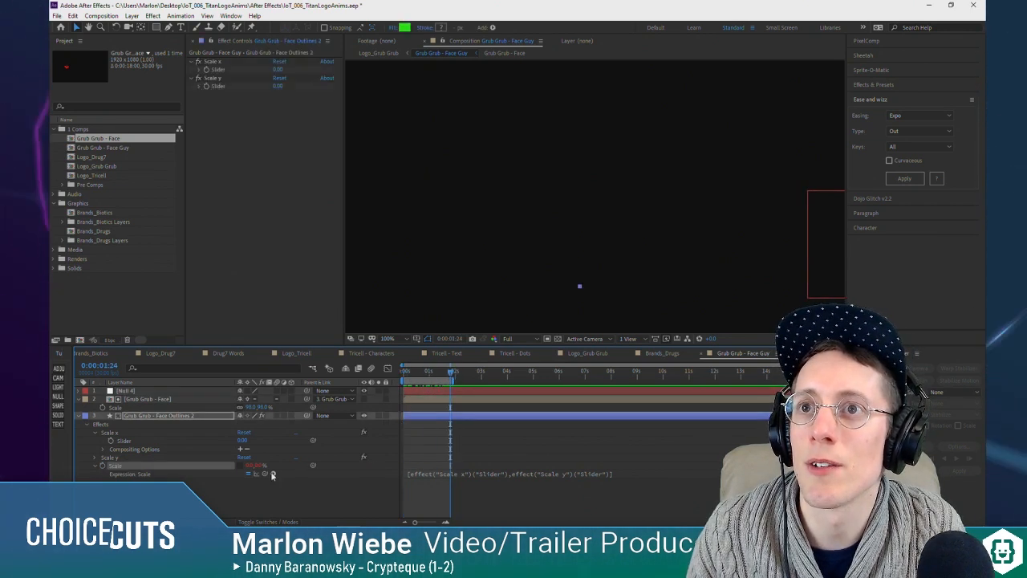
{"action": "left_click", "coordinate": [200, 483]}
Step: Try parenting Grub Grub - Face Outlines 2 to Null 4, preview the scaling, and undo the parenting
{"action": "left_click_drag", "start_coordinate": [307, 416], "coordinate": [168, 392]}
{"action": "left_click", "coordinate": [162, 392]}
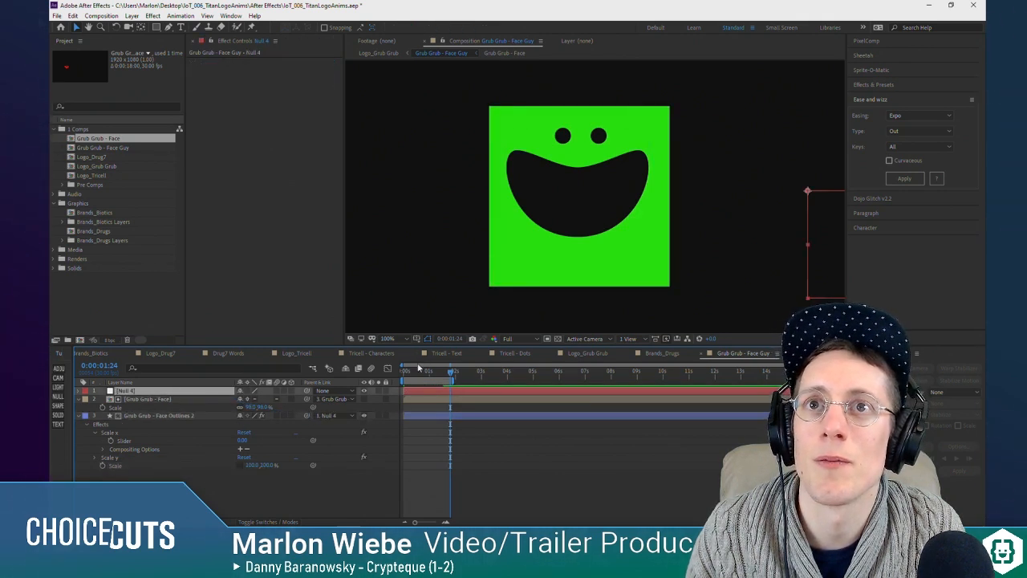
{"action": "key", "text": "space"}
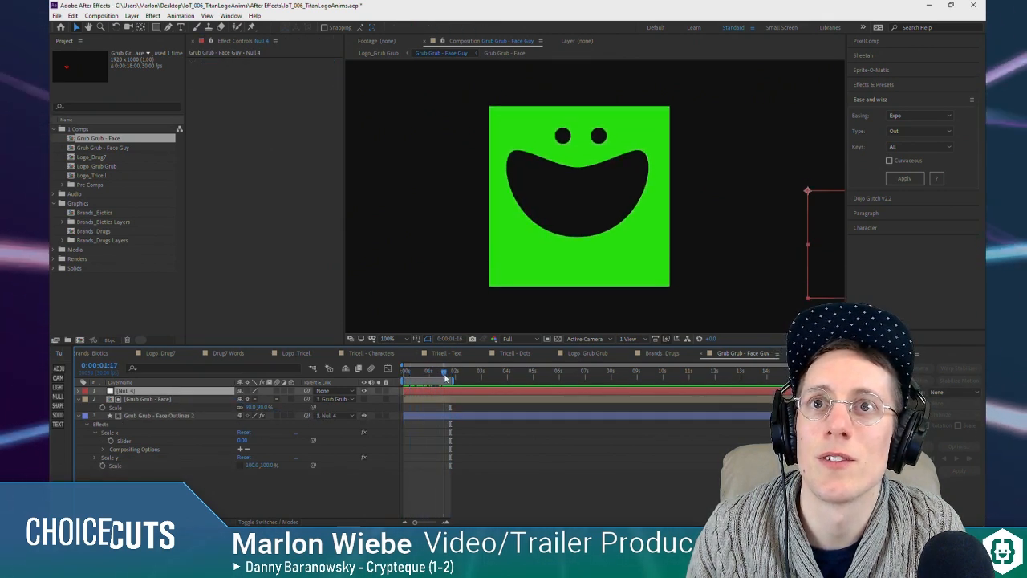
{"action": "key", "text": "ctrl+z"}
Step: Move Null 4 to the bottom centre of the green square and play back from the start of the timeline
{"action": "left_click", "coordinate": [162, 392]}
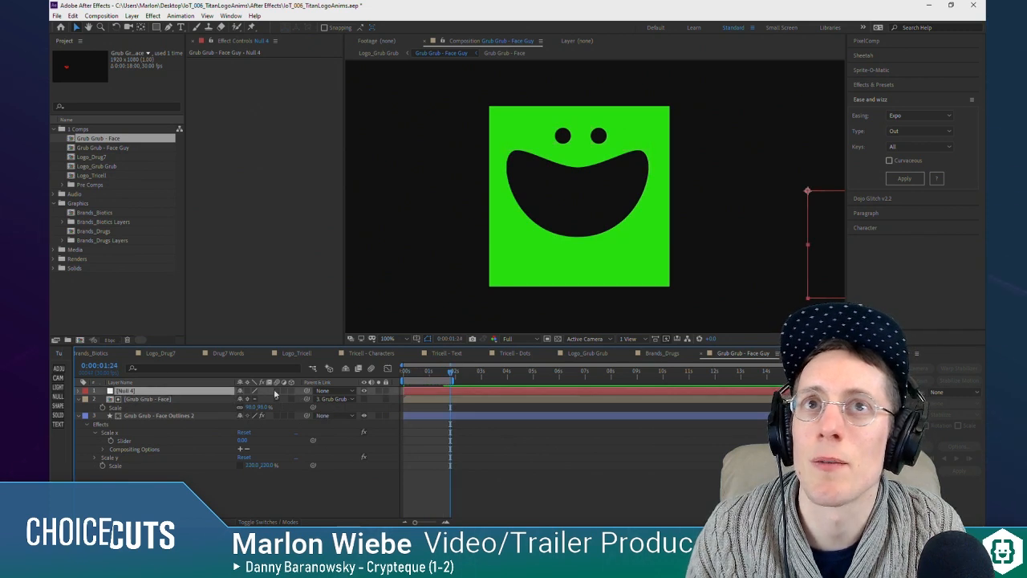
{"action": "left_click_drag", "start_coordinate": [818, 266], "coordinate": [591, 240]}
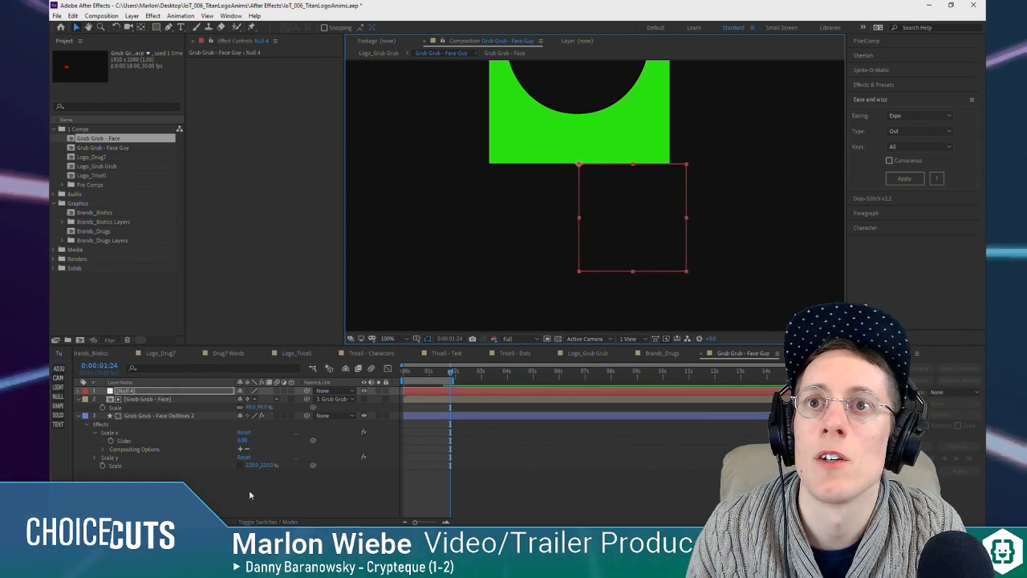
{"action": "left_click", "coordinate": [407, 373]}
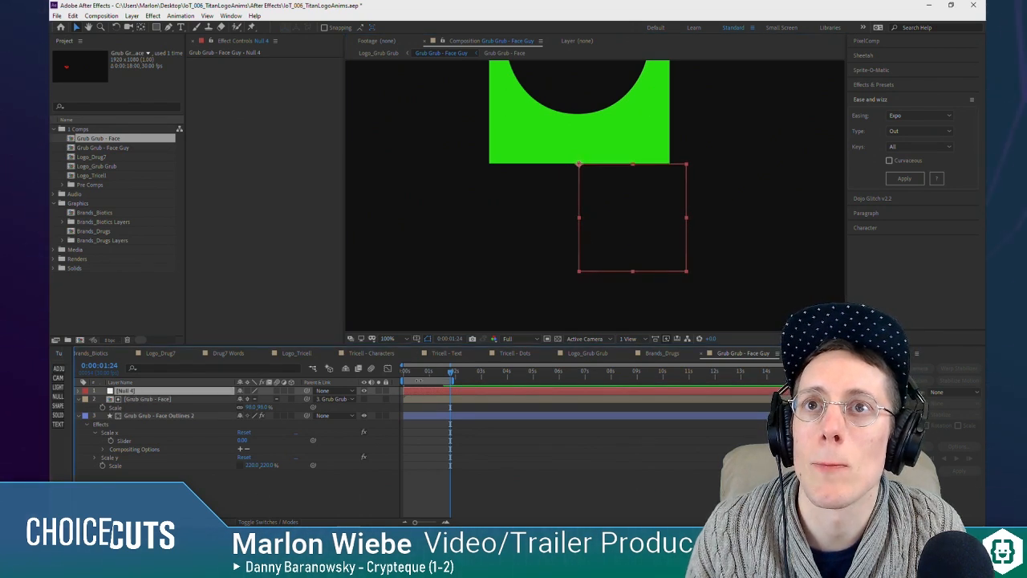
{"action": "key", "text": "space"}
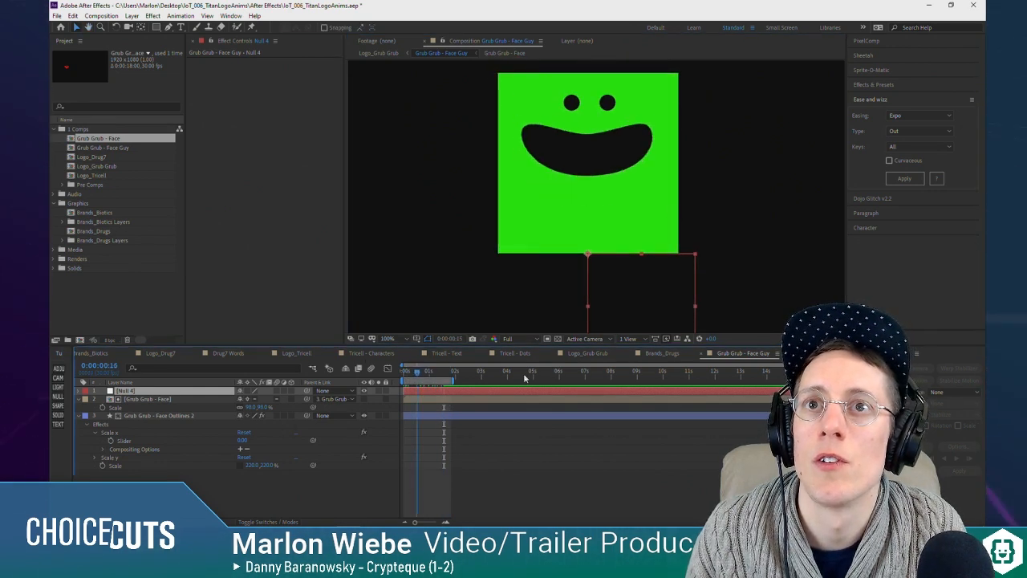
Step: Parent Grub Grub - Face Outlines 2 to Null 4 and preview the squash animation
{"action": "left_click_drag", "start_coordinate": [307, 416], "coordinate": [166, 391]}
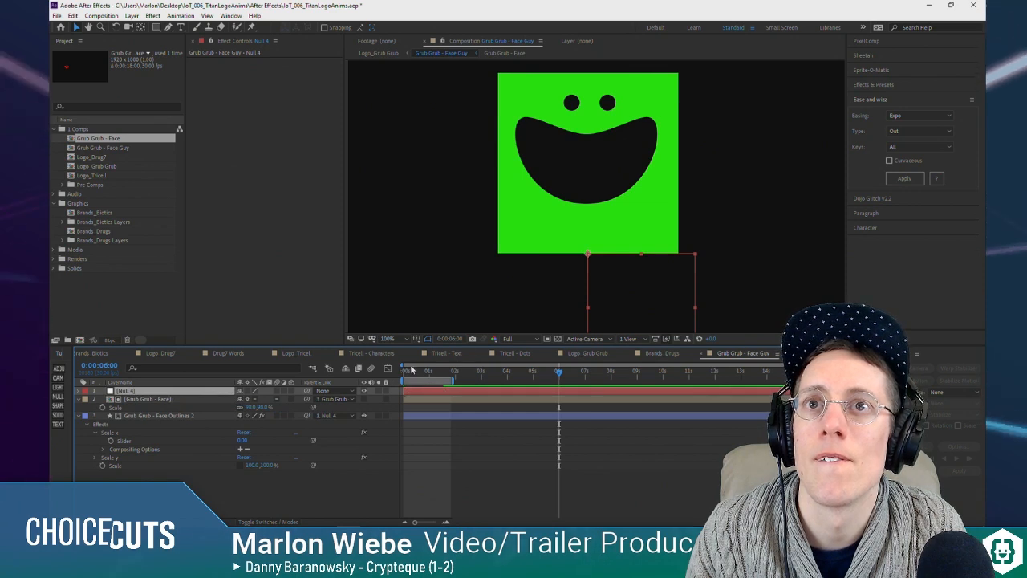
{"action": "left_click", "coordinate": [411, 372]}
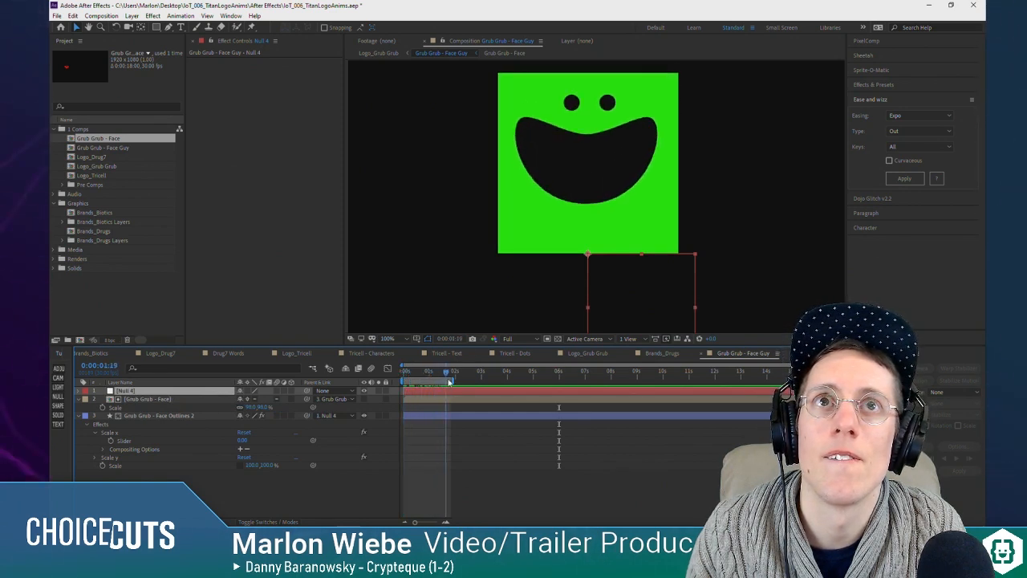
{"action": "key", "text": "space"}
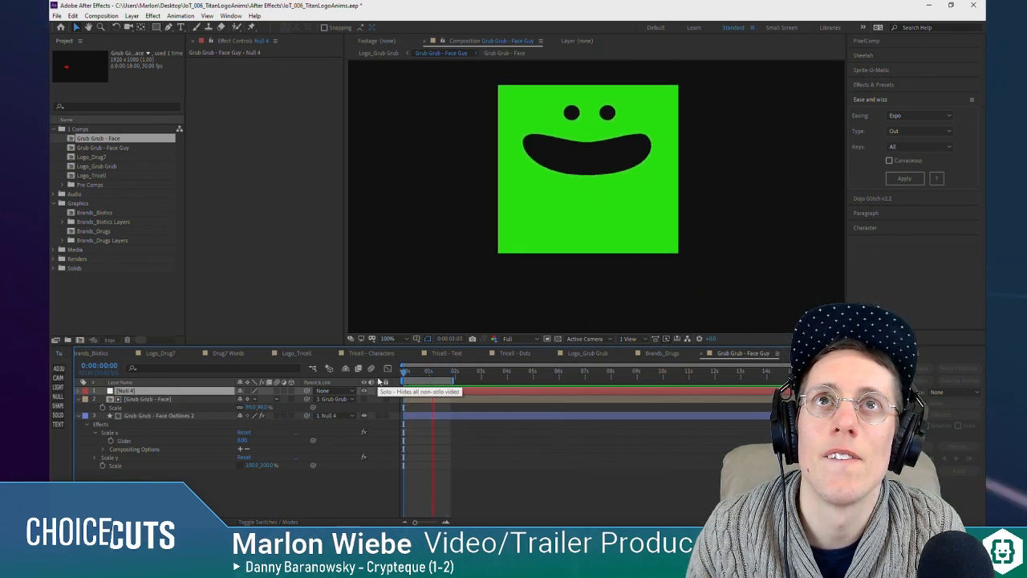
Step: Delete the Scale x and Scale y effects from Grub Grub - Face Outlines 2 and keyframe its Scale at 100% at 0:00:00:00
{"action": "left_click", "coordinate": [144, 416]}
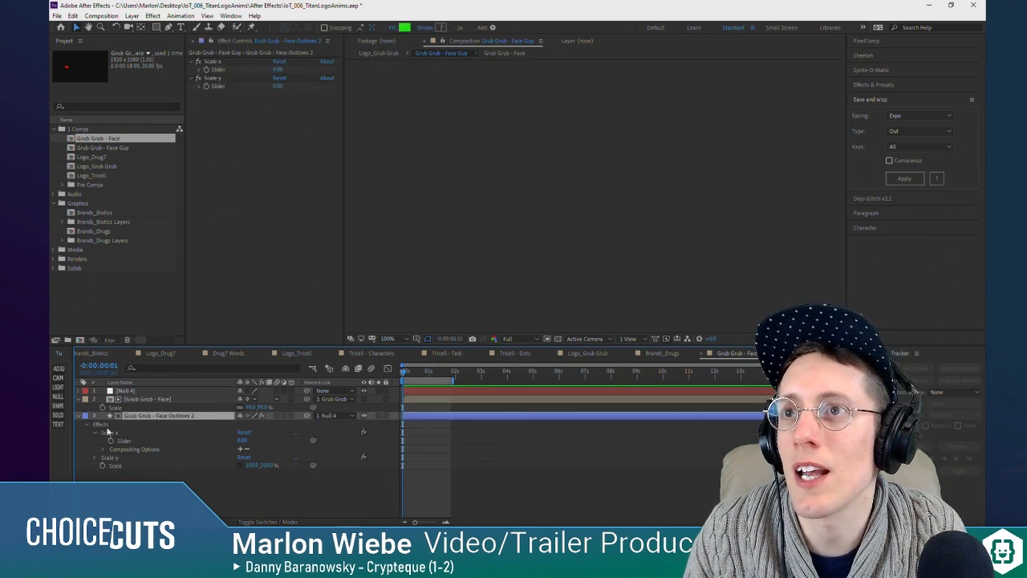
{"action": "mouse_move", "coordinate": [417, 374]}
{"action": "left_mouse_down"}
{"action": "mouse_move", "coordinate": [428, 375]}
{"action": "mouse_move", "coordinate": [400, 380]}
{"action": "left_mouse_up"}
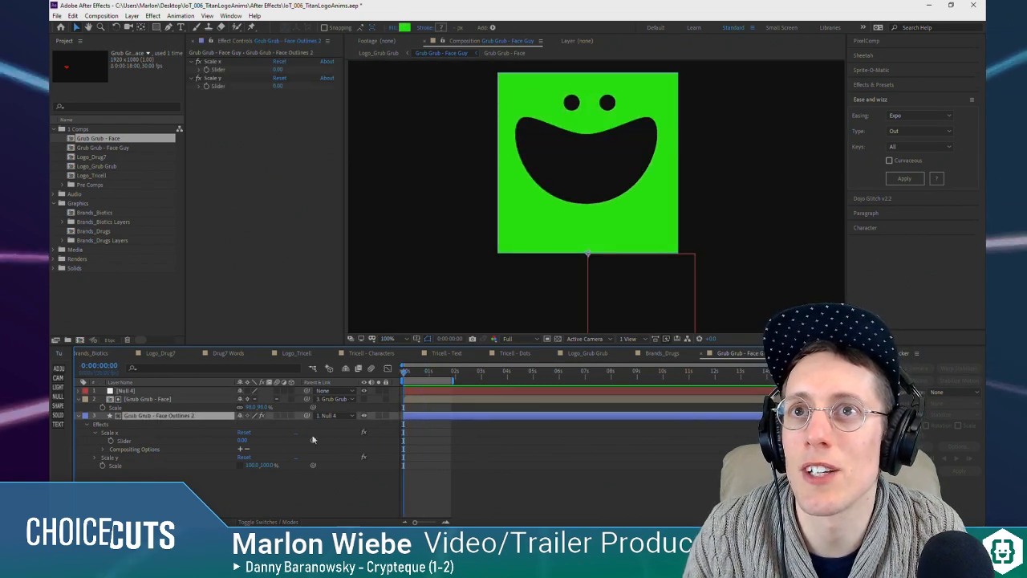
{"action": "left_click", "coordinate": [111, 434]}
{"action": "left_click", "coordinate": [112, 457], "text": "shift"}
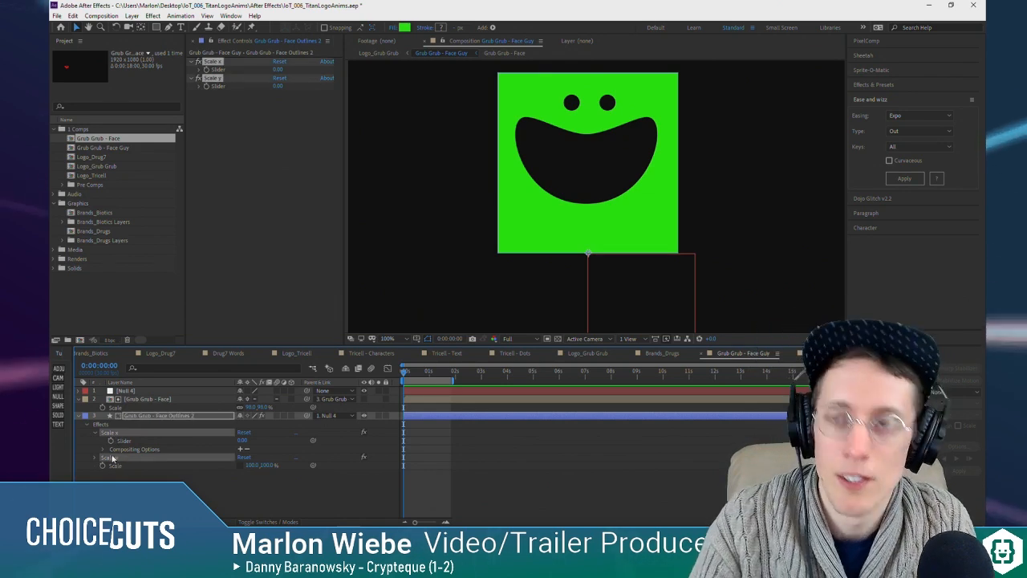
{"action": "key", "text": "Delete"}
{"action": "left_click", "coordinate": [112, 417]}
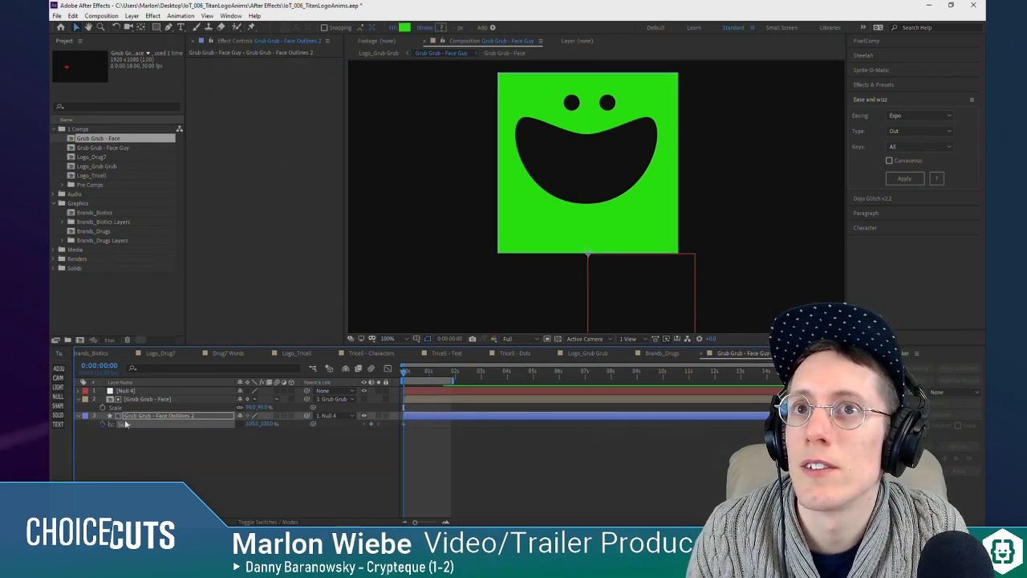
Step: Reveal Null 4's Scale keyframes in the timeline after checking its Position property
{"action": "left_click", "coordinate": [173, 391]}
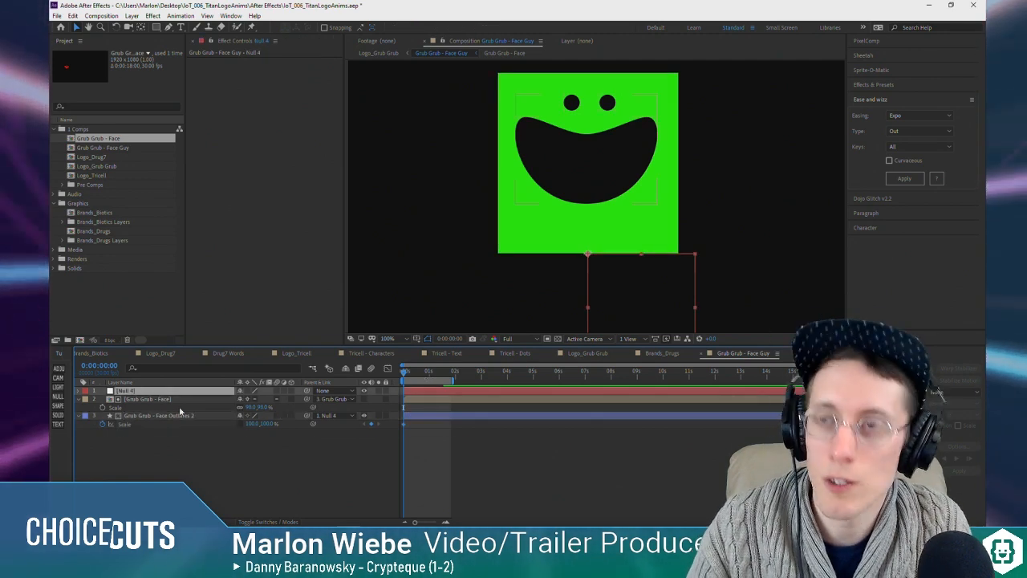
{"action": "key", "text": "p"}
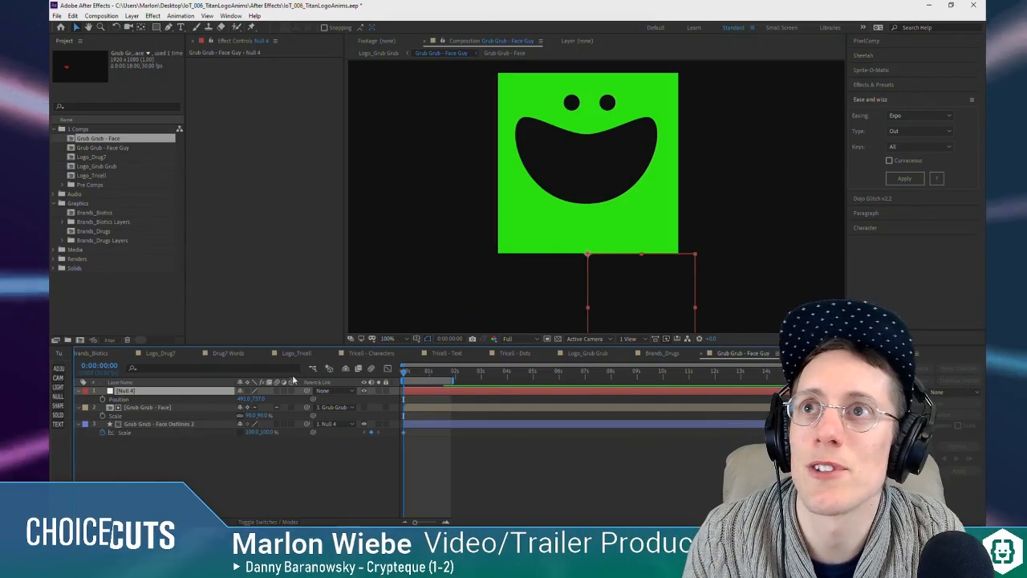
{"action": "left_click_drag", "start_coordinate": [420, 374], "coordinate": [389, 375]}
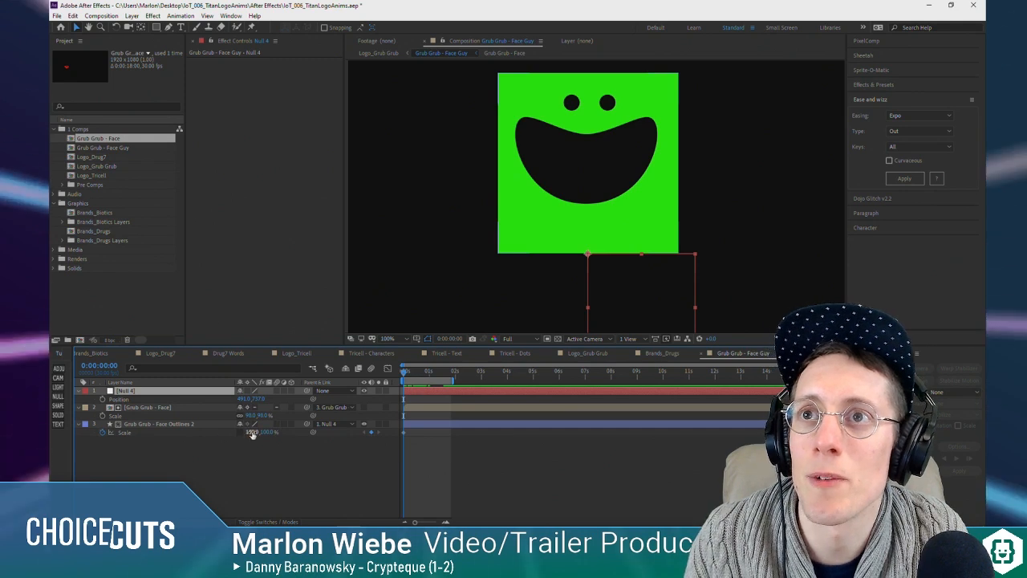
{"action": "left_click_drag", "start_coordinate": [405, 375], "coordinate": [408, 380]}
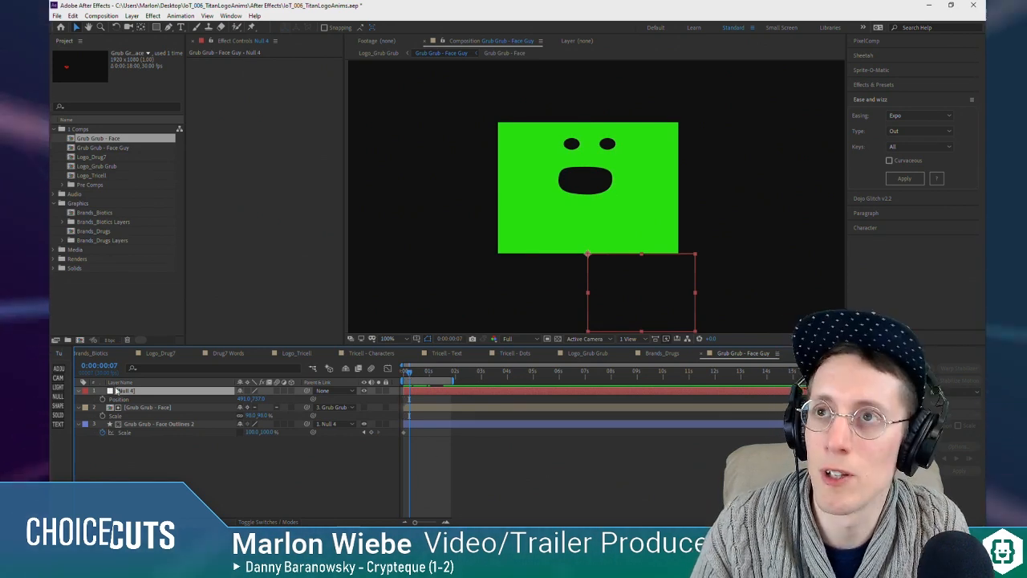
{"action": "key", "text": "s"}
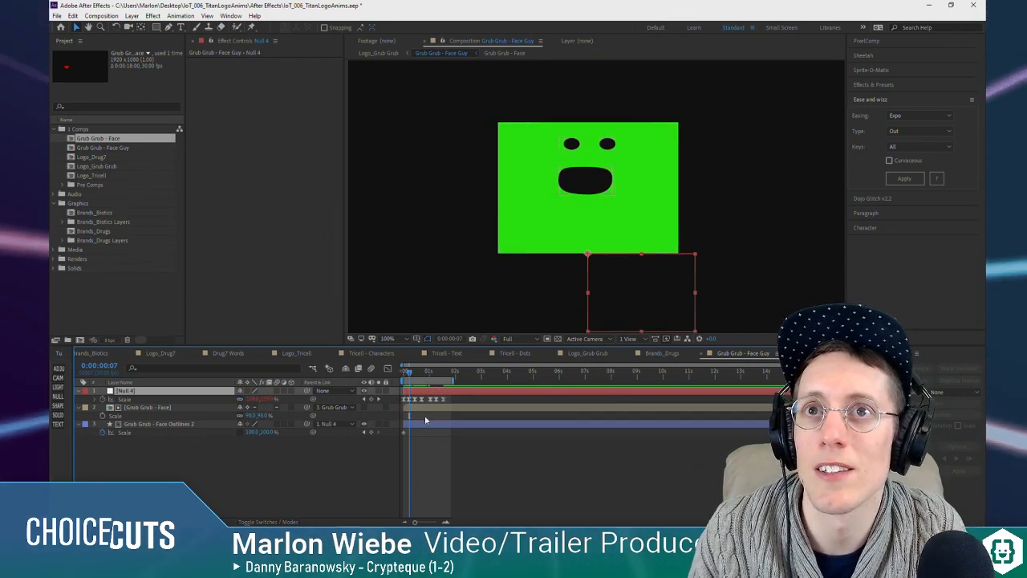
Step: Keyframe Grub Grub - Face Outlines 2's horizontal Scale at 120% at 0:00:00:06 and 90% at 0:00:00:13
{"action": "left_click", "coordinate": [365, 400]}
{"action": "left_click_drag", "start_coordinate": [250, 432], "coordinate": [266, 432]}
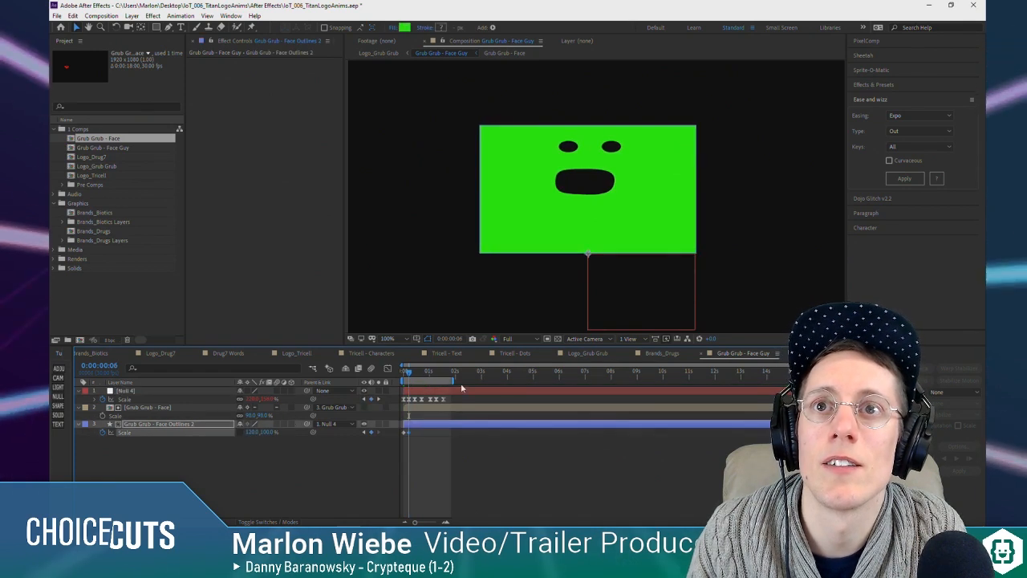
{"action": "left_click_drag", "start_coordinate": [409, 374], "coordinate": [415, 375]}
{"action": "left_click", "coordinate": [252, 433]}
{"action": "type", "text": "90"}
{"action": "key", "text": "Return"}
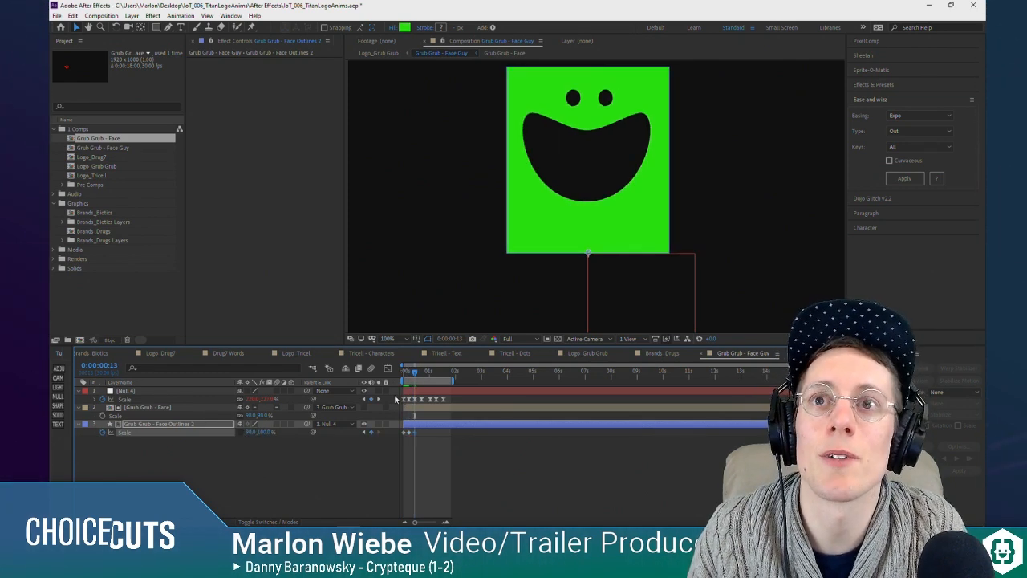
Step: Paste copies of the 120% and 90% horizontal Scale keyframes at 0:00:00:21 and 0:00:01:01 on Grub Grub - Face Outlines 2
{"action": "left_click_drag", "start_coordinate": [415, 374], "coordinate": [423, 375]}
{"action": "left_click", "coordinate": [409, 434]}
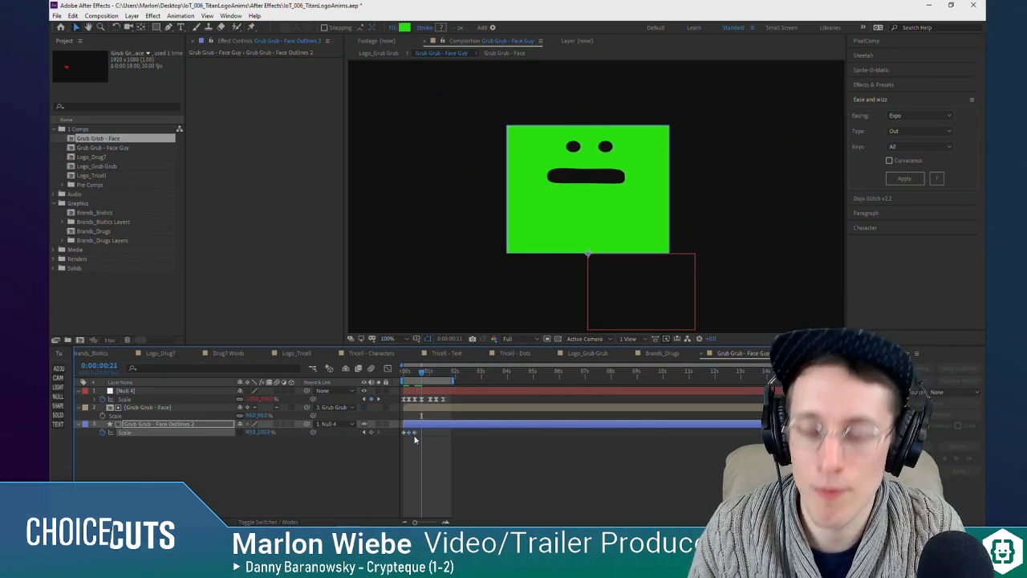
{"action": "key", "text": "ctrl+v"}
{"action": "left_click_drag", "start_coordinate": [422, 374], "coordinate": [430, 375]}
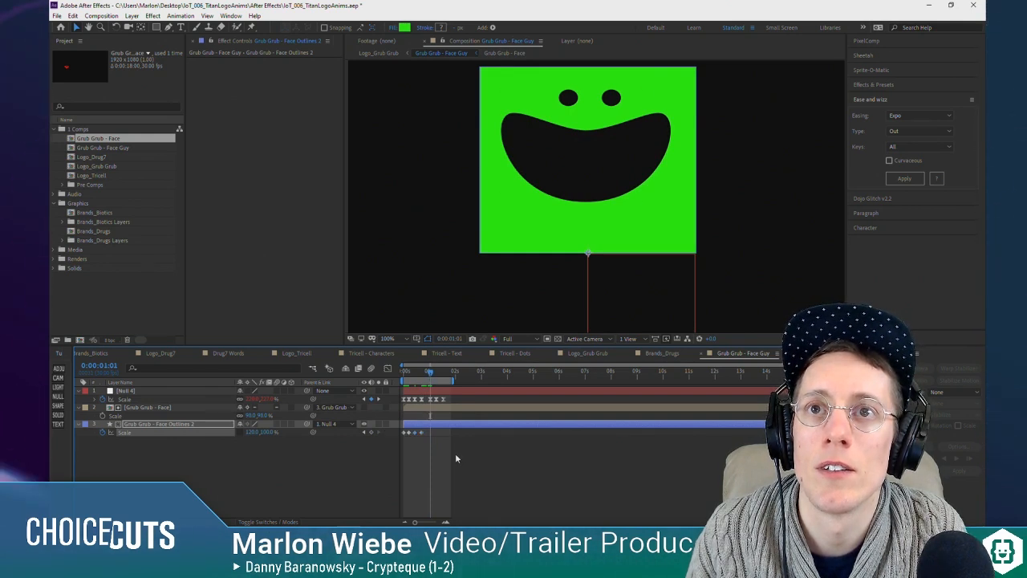
{"action": "key", "text": "ctrl+v"}
Step: Paste the 120% Scale keyframe at 0:00:01:08, add a final keyframe in line with Null 4's last one, and preview the animation
{"action": "left_click_drag", "start_coordinate": [431, 374], "coordinate": [436, 377]}
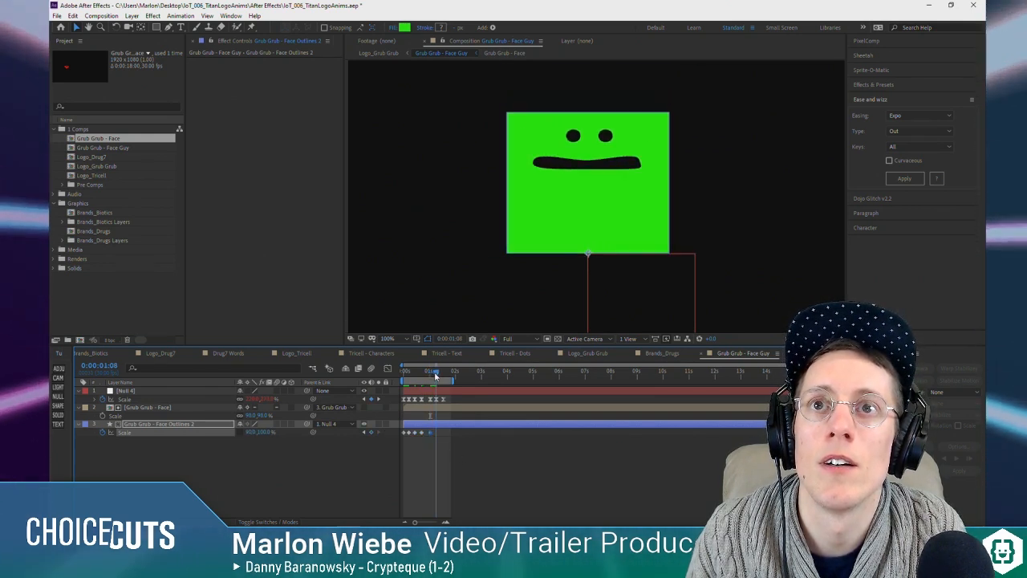
{"action": "key", "text": "ctrl+v"}
{"action": "left_click", "coordinate": [421, 433]}
{"action": "left_click_drag", "start_coordinate": [435, 375], "coordinate": [381, 382]}
{"action": "key", "text": "ctrl+v"}
{"action": "key", "text": "space"}
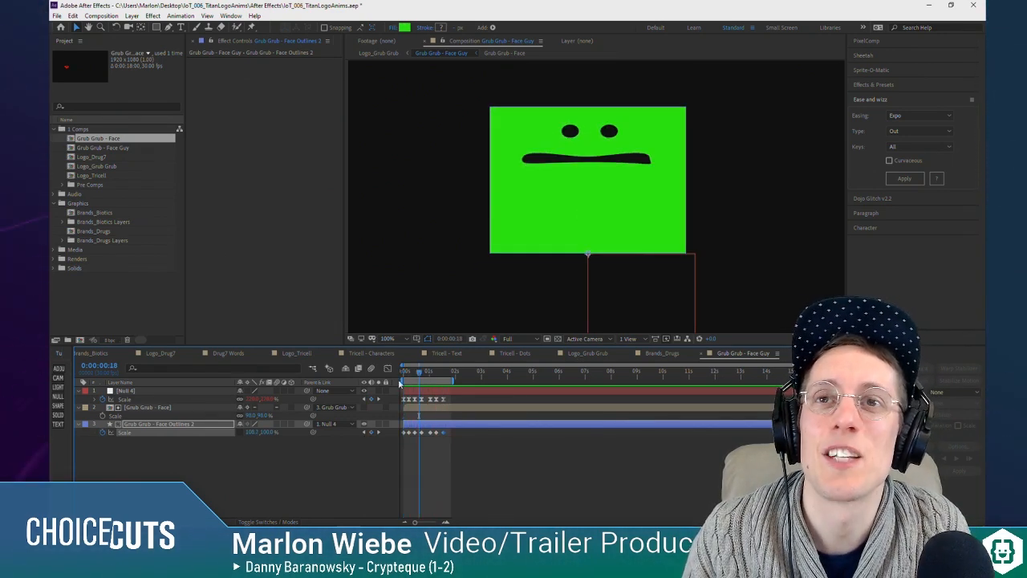
Step: Unlink Null 4's Scale proportions and set its vertical Scale to 200% at the 0:00:00:06 keyframe
{"action": "left_click_drag", "start_coordinate": [407, 375], "coordinate": [402, 375]}
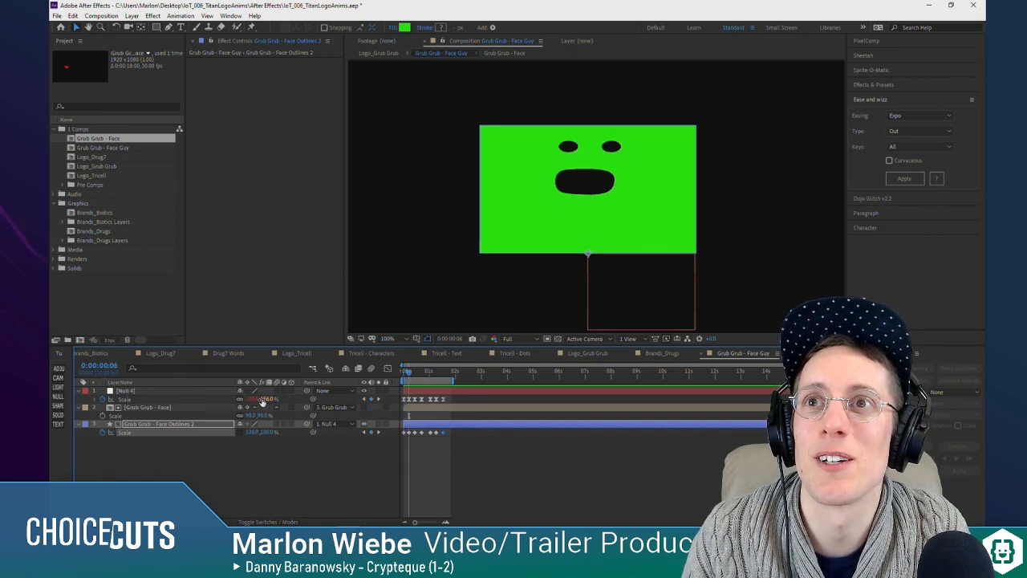
{"action": "left_click_drag", "start_coordinate": [271, 399], "coordinate": [286, 399]}
{"action": "key", "text": "ctrl+z"}
{"action": "left_click", "coordinate": [240, 399]}
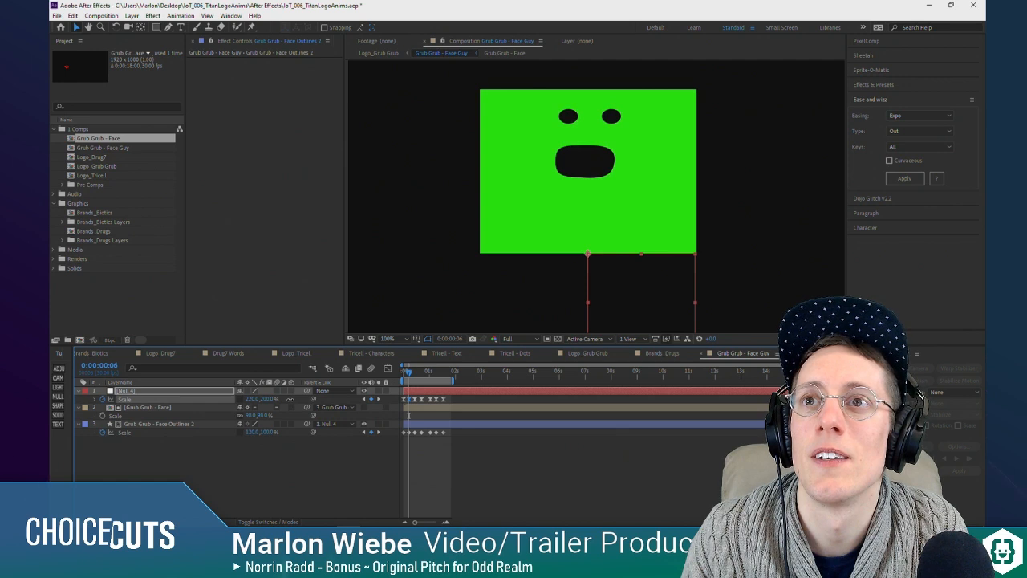
Step: Set Null 4's vertical Scale to 200% at the 0:00:00:21 and 0:00:01:08 keyframes and preview the squash and stretch
{"action": "left_click", "coordinate": [379, 400]}
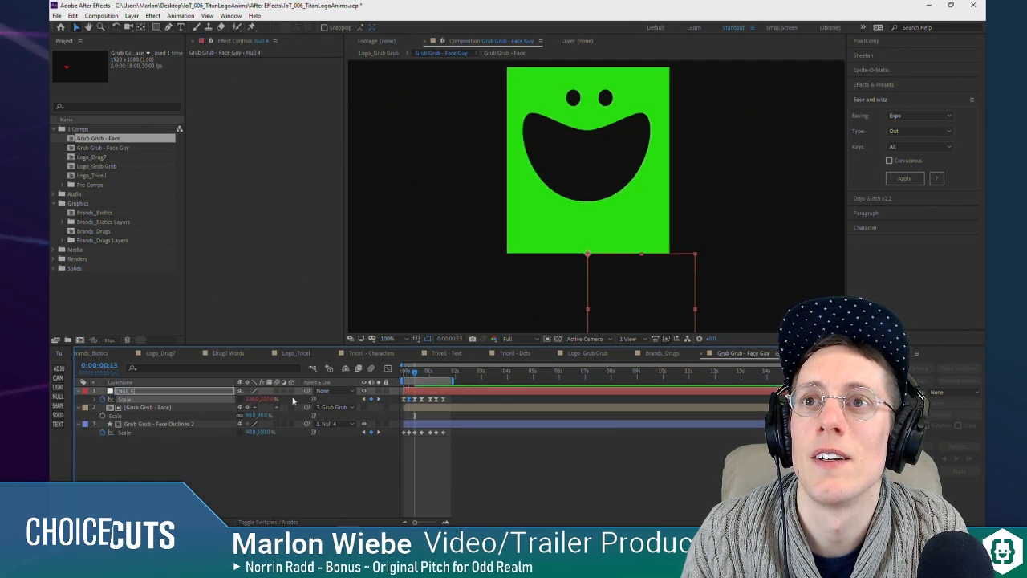
{"action": "left_click", "coordinate": [380, 400]}
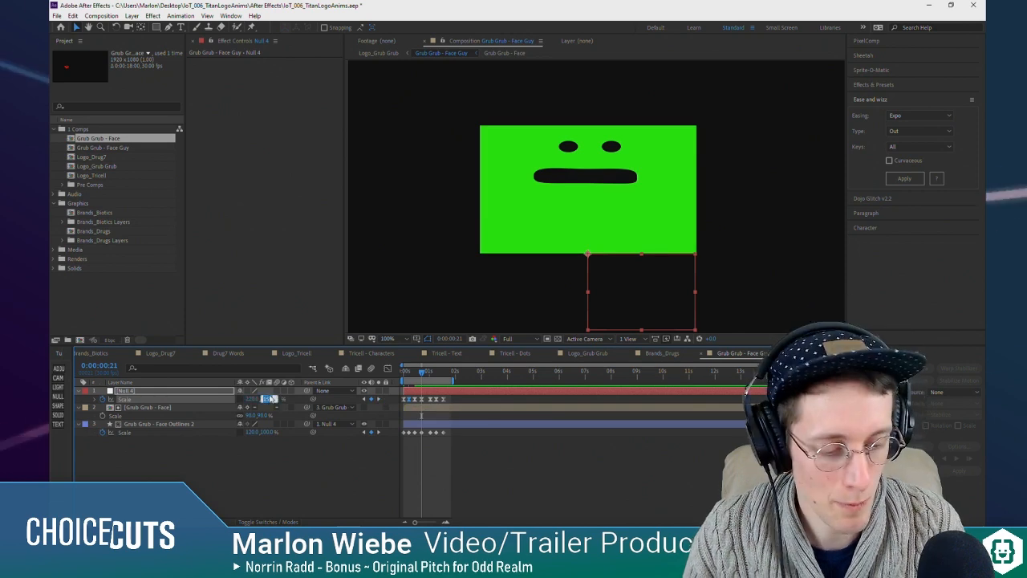
{"action": "type", "text": "200"}
{"action": "key", "text": "Return"}
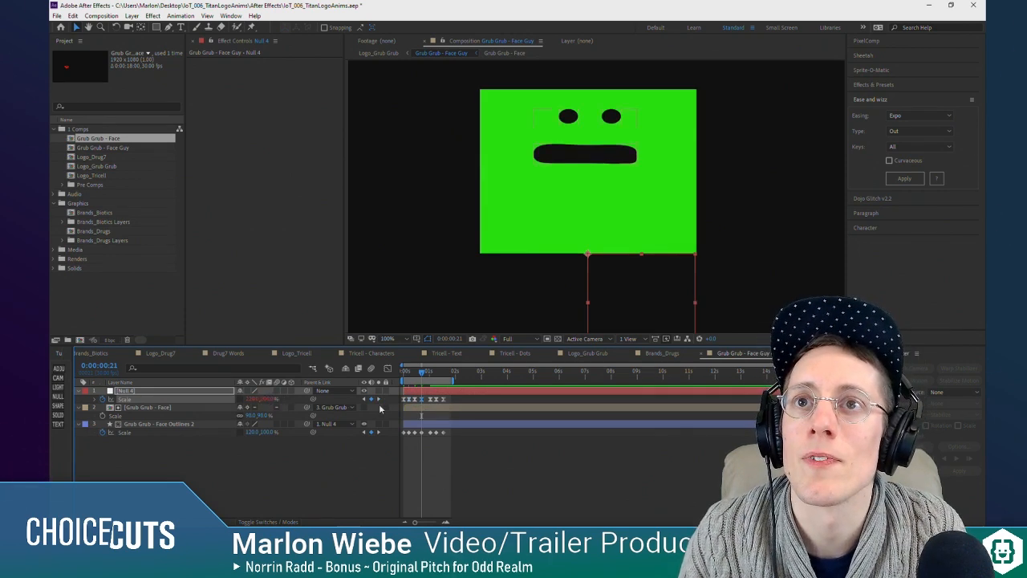
{"action": "left_click", "coordinate": [380, 400]}
{"action": "left_click", "coordinate": [380, 400]}
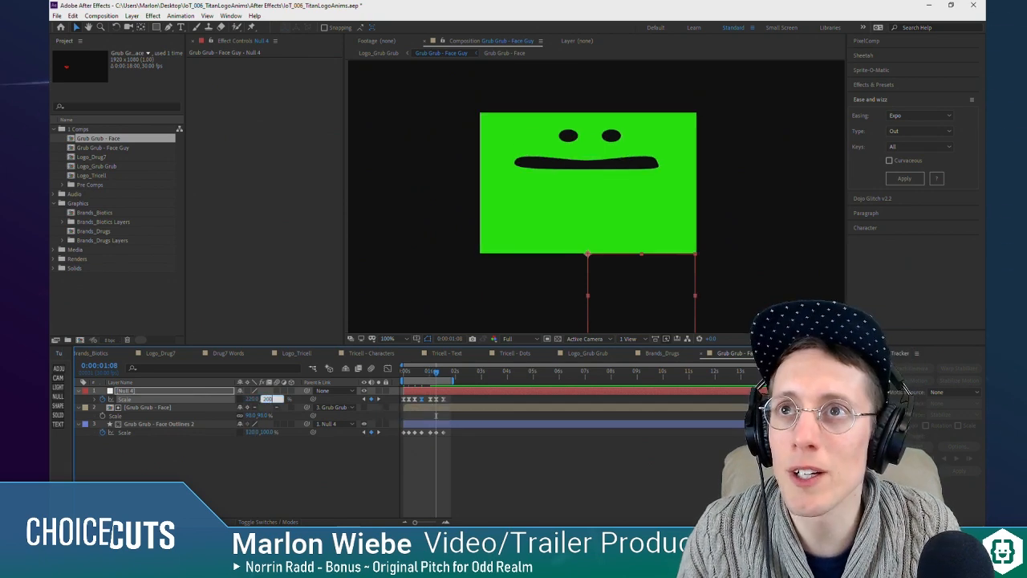
{"action": "key", "text": "Return"}
{"action": "left_click", "coordinate": [378, 401]}
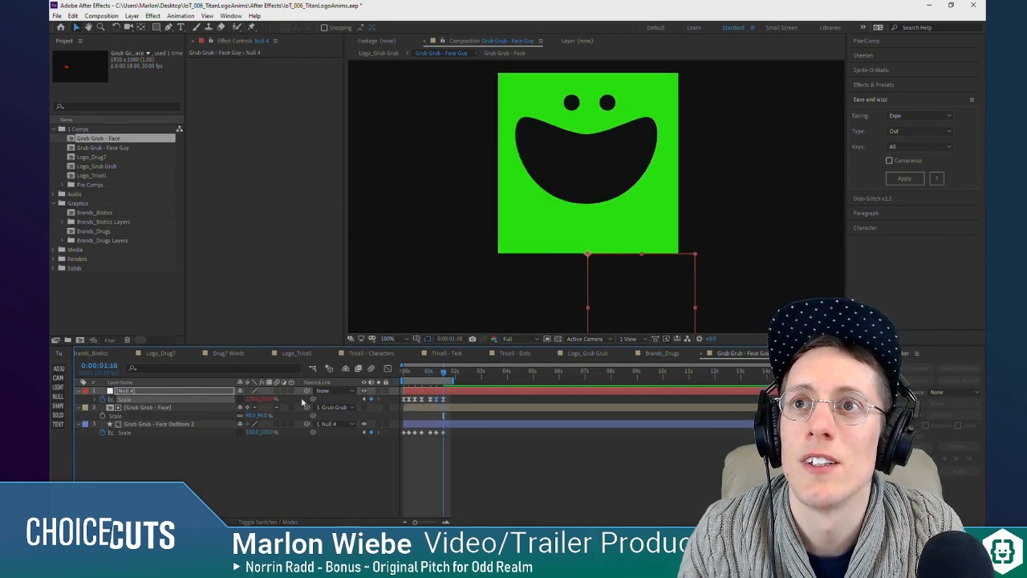
{"action": "key", "text": "space"}
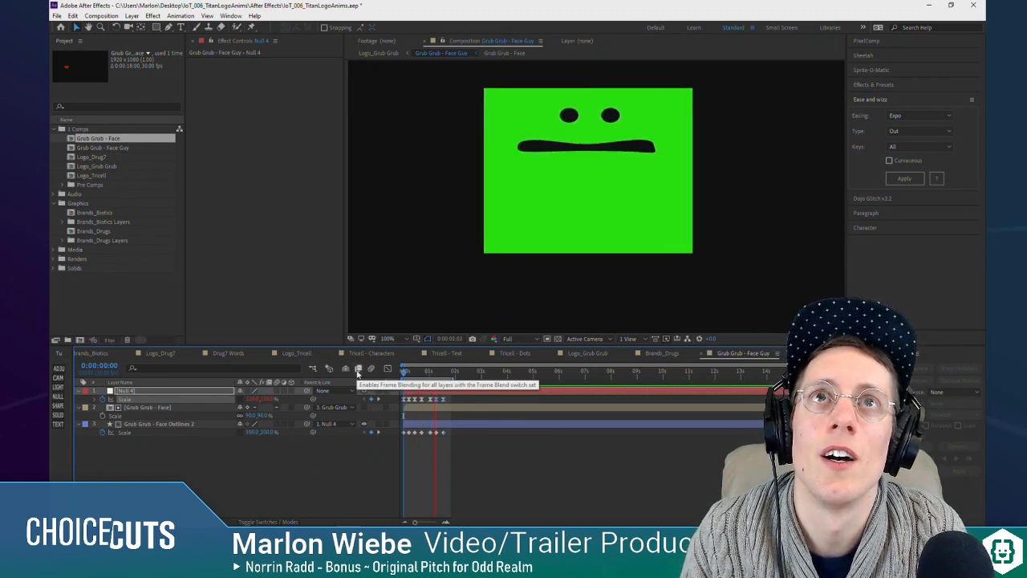
{"action": "left_click", "coordinate": [363, 433]}
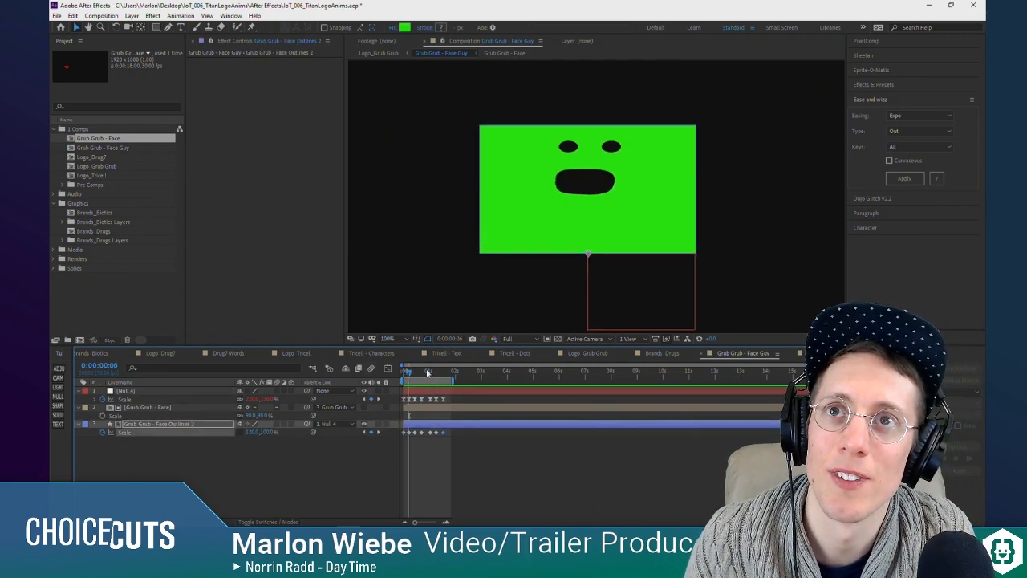
{"action": "left_click_drag", "start_coordinate": [414, 374], "coordinate": [402, 371]}
{"action": "key", "text": "space"}
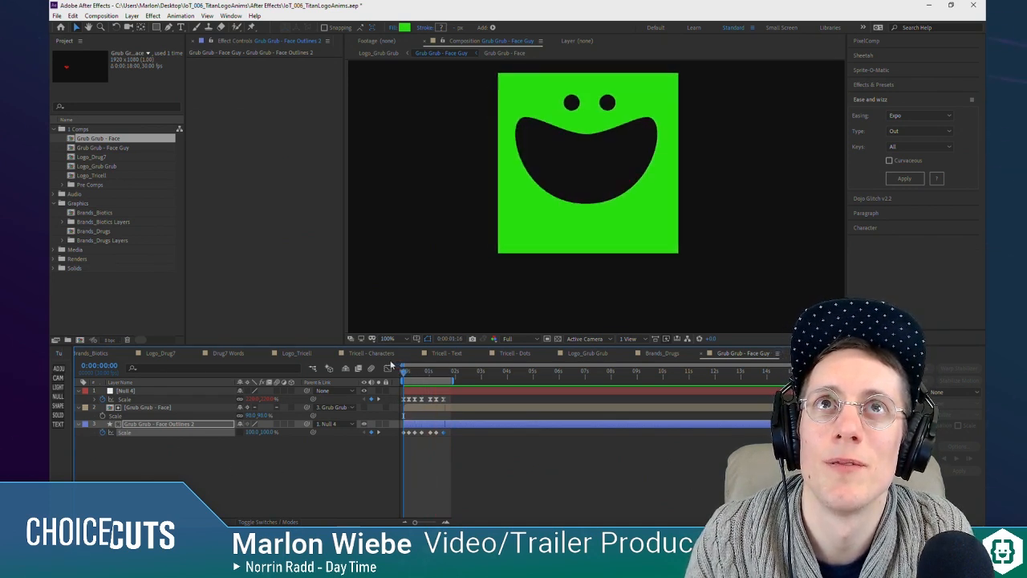
Step: Move Null 4's last Scale keyframe on its value graph to about 0:00:01:22 for a slower settle, and preview it
{"action": "left_click", "coordinate": [431, 371]}
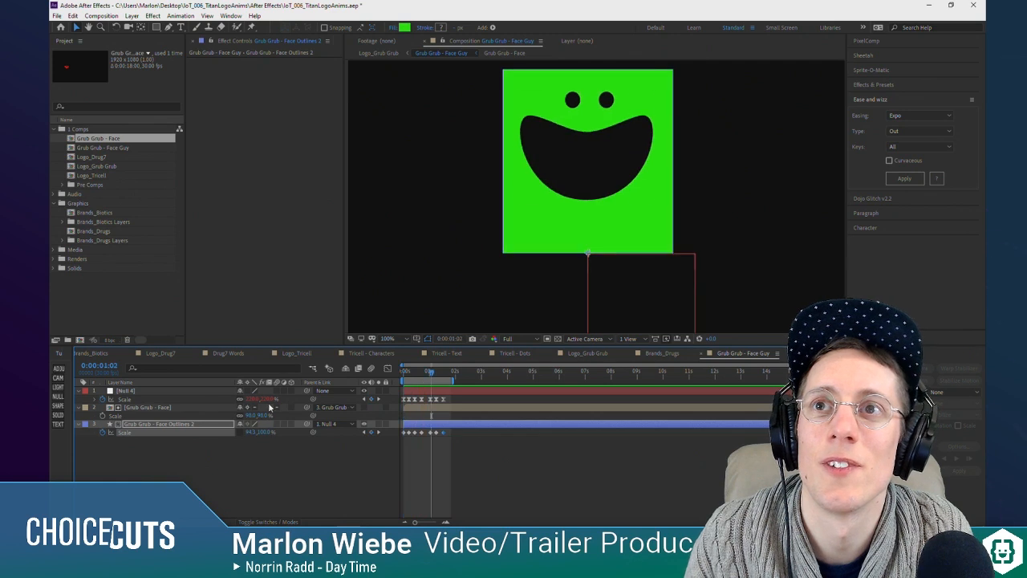
{"action": "left_click", "coordinate": [156, 391]}
{"action": "left_click", "coordinate": [387, 369]}
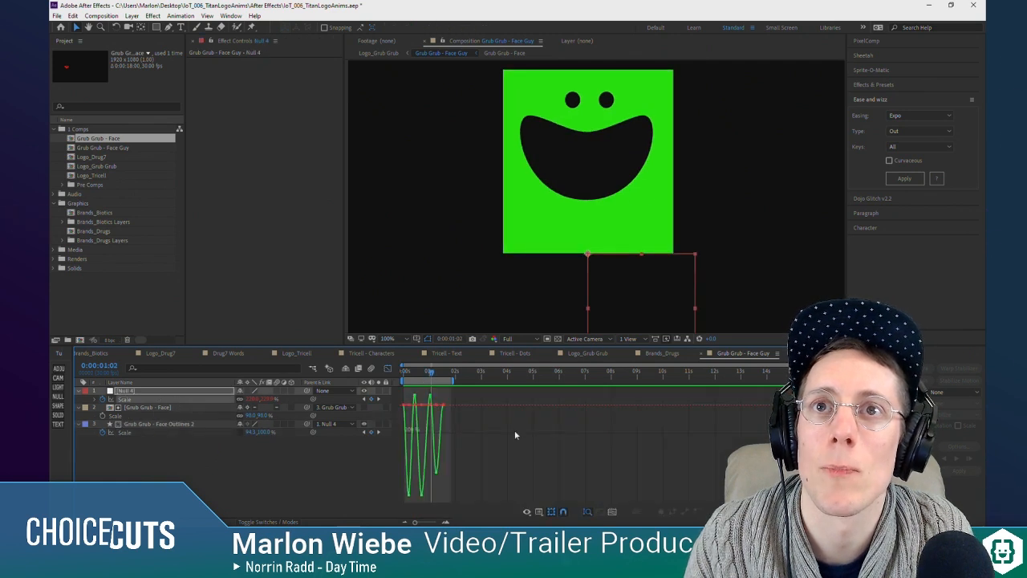
{"action": "left_click", "coordinate": [444, 405]}
{"action": "scroll", "coordinate": [442, 405], "scroll_direction": "up", "scroll_amount": 3}
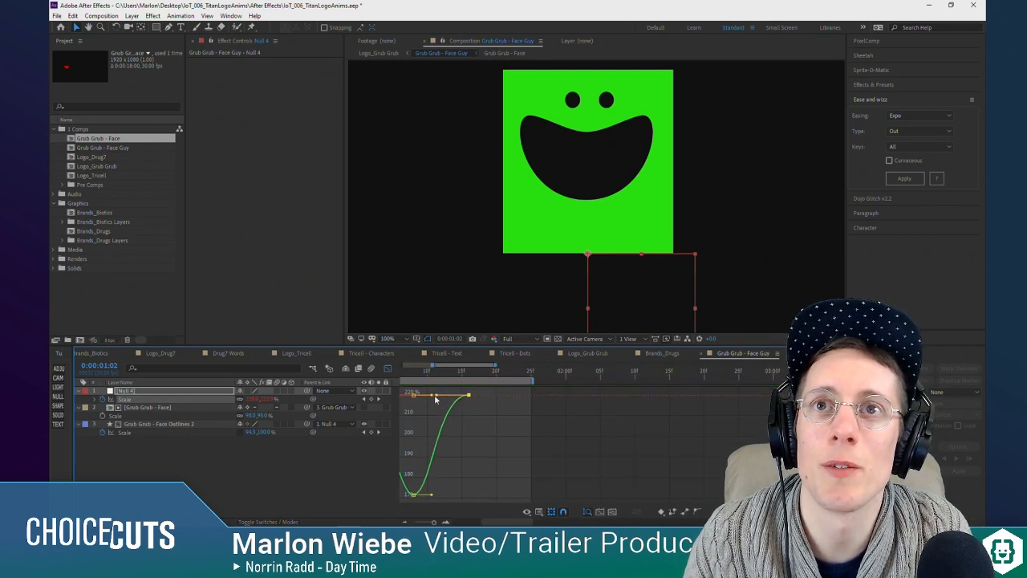
{"action": "left_click_drag", "start_coordinate": [423, 377], "coordinate": [511, 397]}
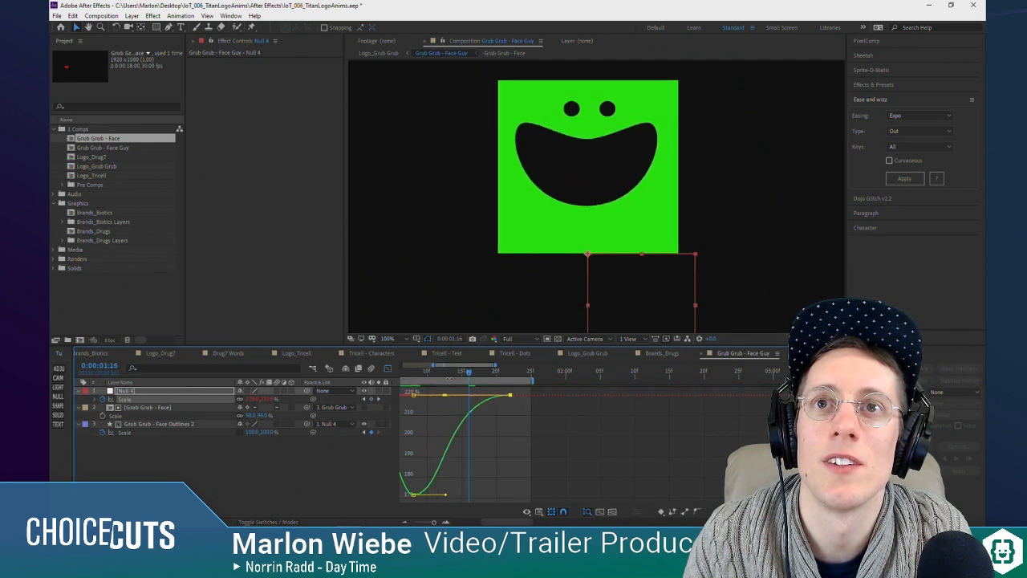
{"action": "key", "text": "space"}
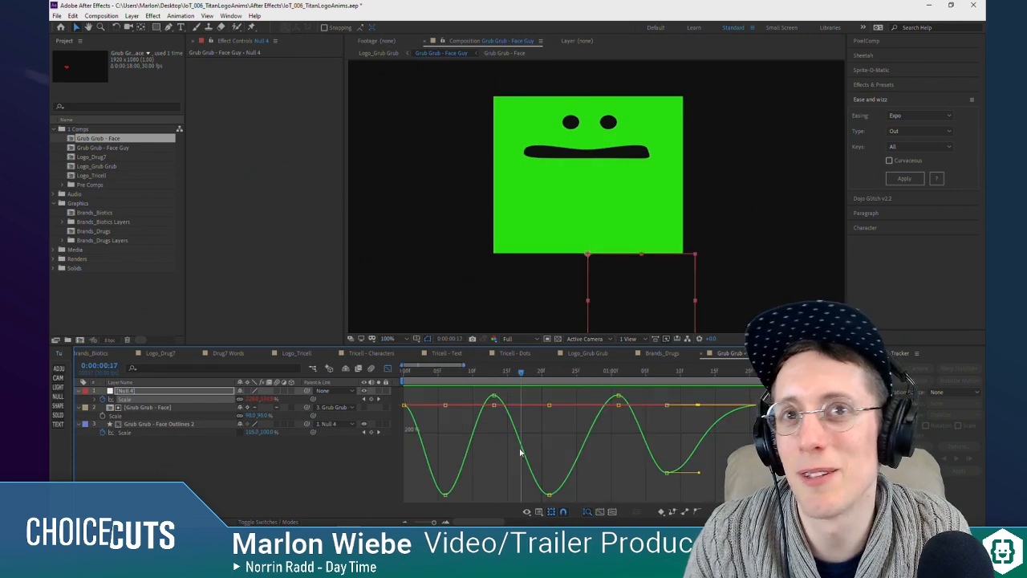
Step: Return to the Logo_Grub Grub composition at 0:00:00:00 and move the Grub Grub - Face Guy layer's anchor point to the face's centre
{"action": "left_click", "coordinate": [388, 370]}
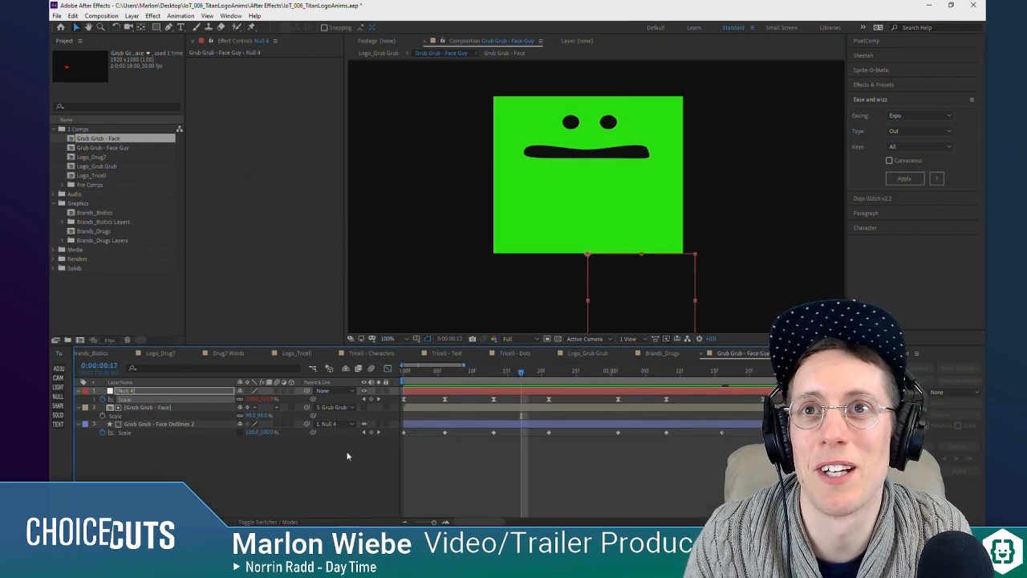
{"action": "key", "text": "Tab"}
{"action": "left_click", "coordinate": [267, 451]}
{"action": "left_click_drag", "start_coordinate": [415, 371], "coordinate": [486, 389]}
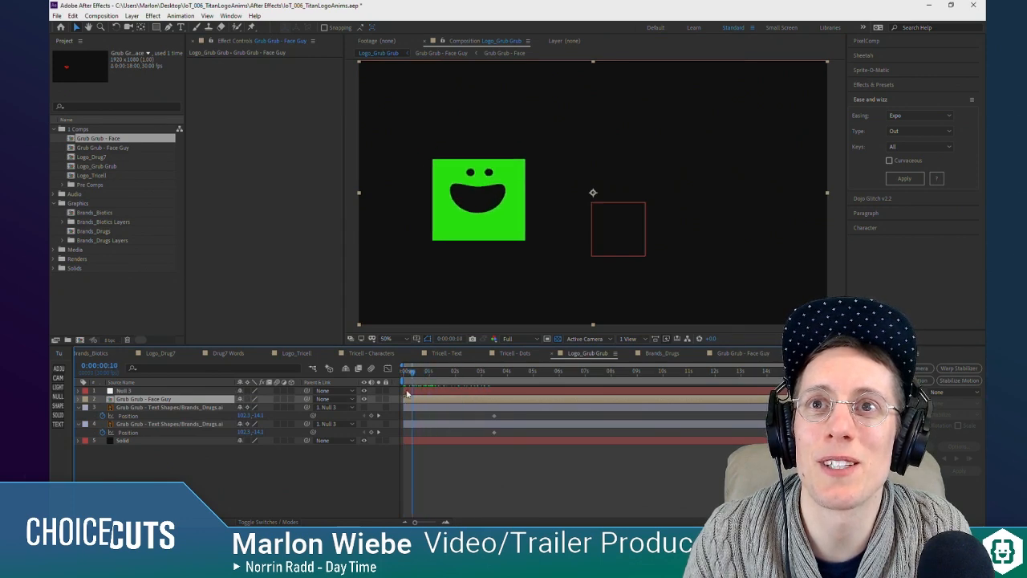
{"action": "key", "text": "Home"}
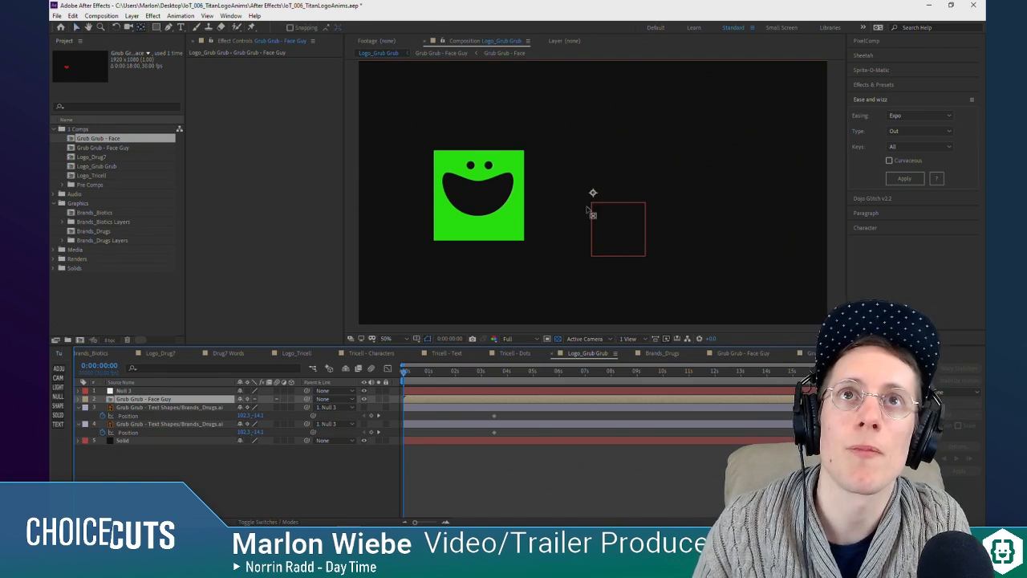
{"action": "left_click_drag", "start_coordinate": [594, 195], "coordinate": [498, 197]}
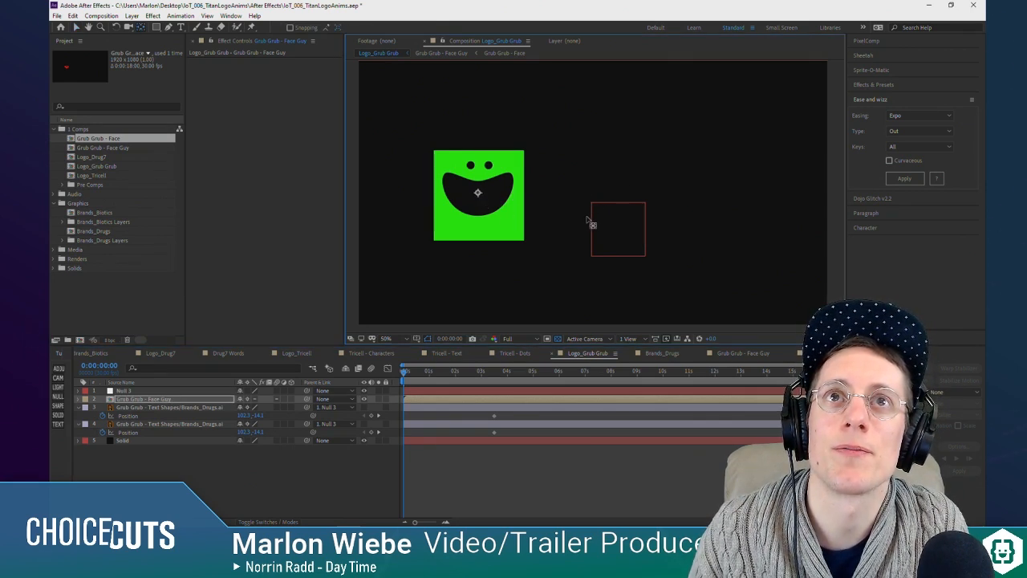
Step: Add Position and Scale keyframes to Grub Grub - Face Guy at 0:00:03:15 in its current placement
{"action": "left_click", "coordinate": [170, 402]}
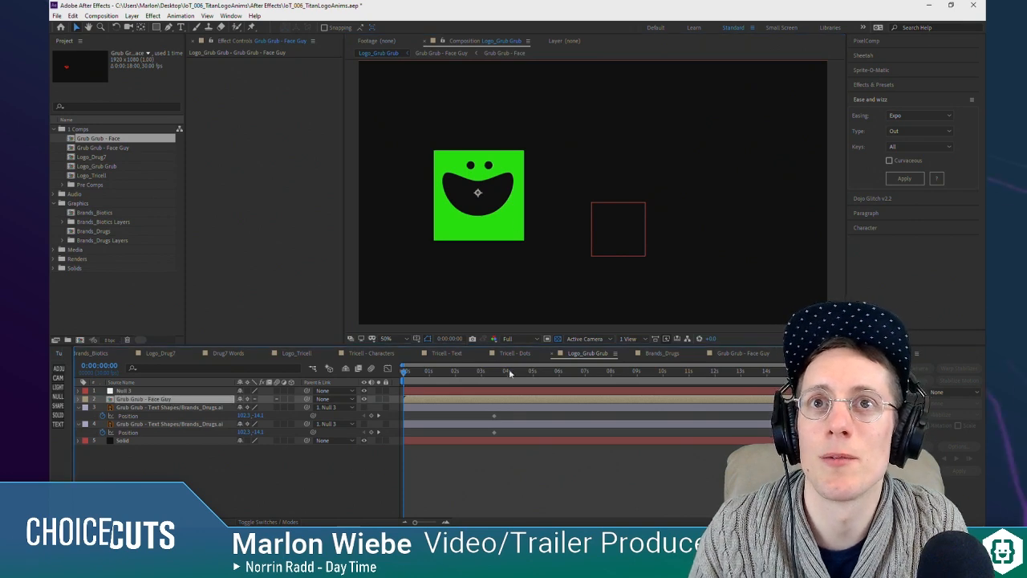
{"action": "key", "text": "p"}
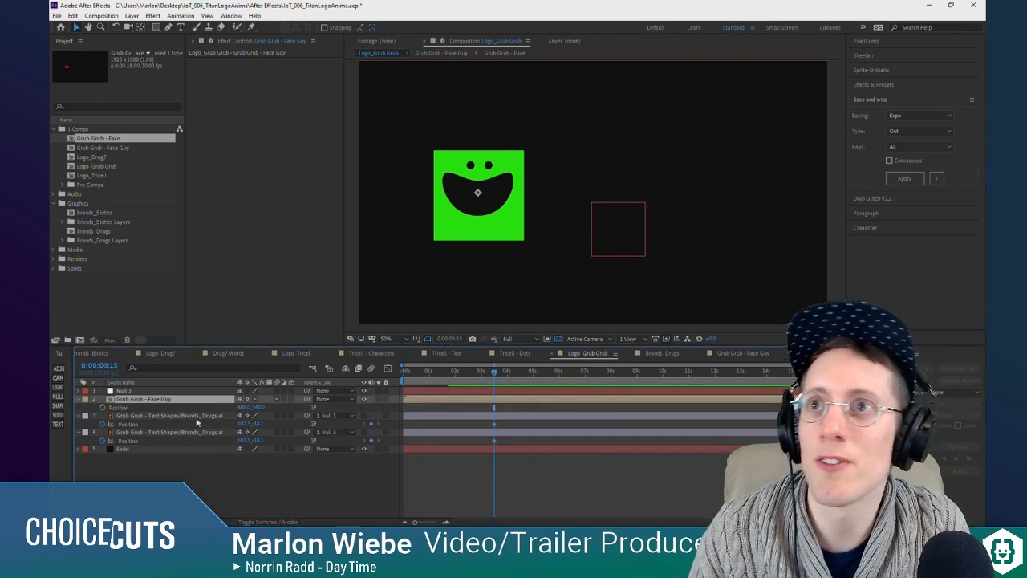
{"action": "key", "text": "shift+s"}
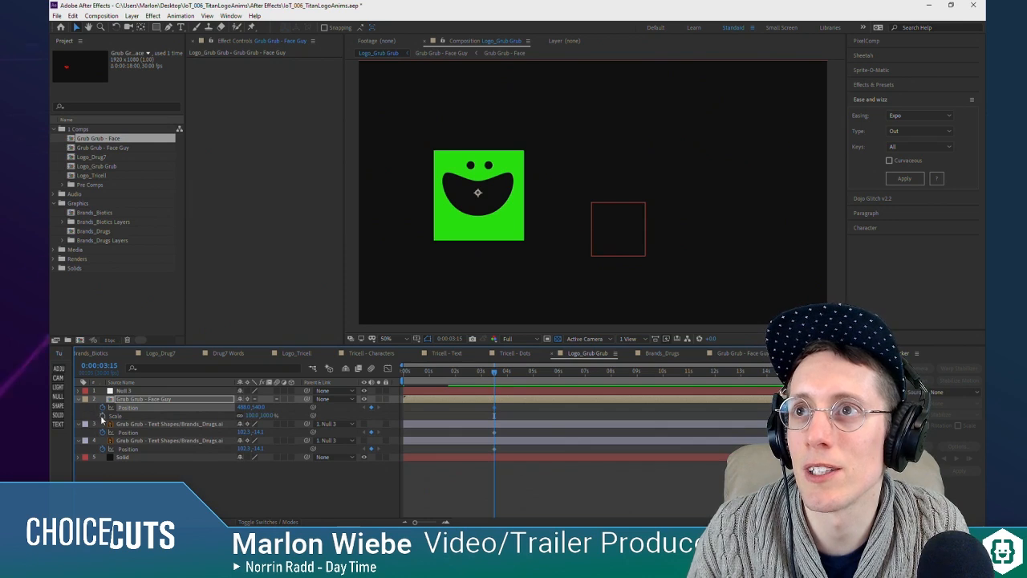
{"action": "left_click", "coordinate": [257, 416]}
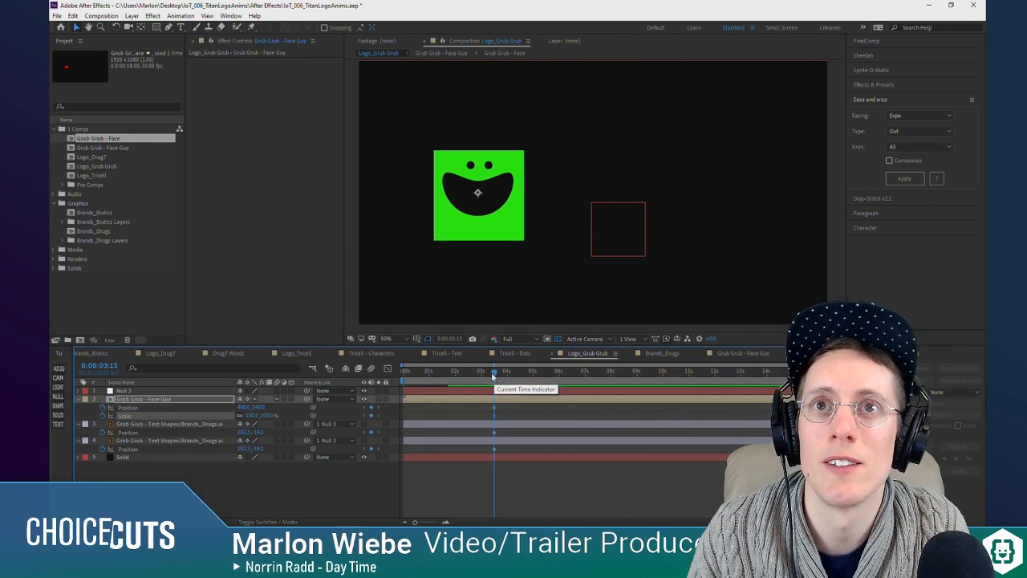
Step: Keyframe Grub Grub - Face Guy at Position 948, 540 and Scale 169% near one second, and above the frame at 0:00:00:00
{"action": "left_click_drag", "start_coordinate": [243, 410], "coordinate": [286, 413]}
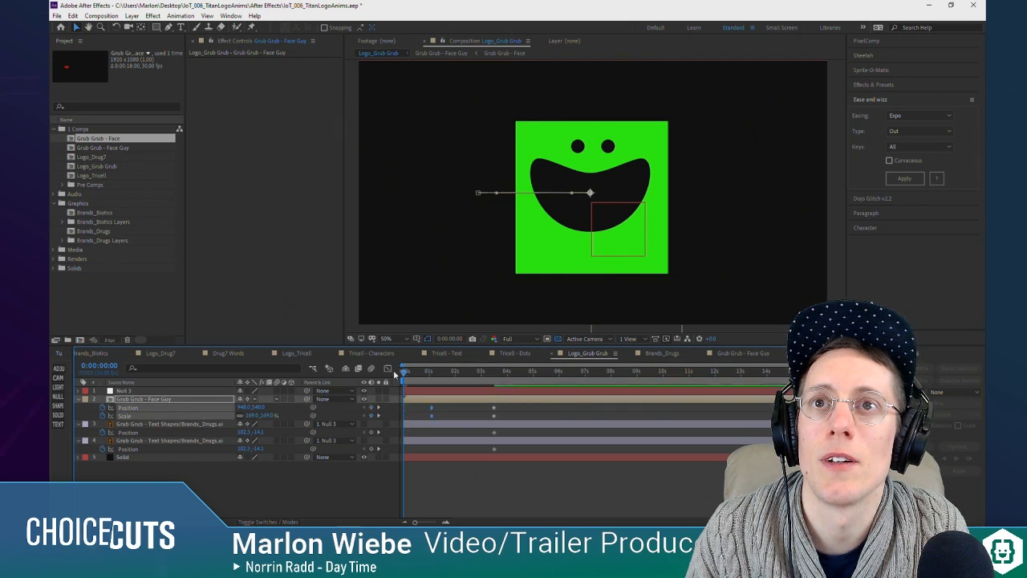
{"action": "left_click", "coordinate": [418, 463]}
{"action": "left_click_drag", "start_coordinate": [258, 407], "coordinate": [127, 398]}
{"action": "left_click_drag", "start_coordinate": [447, 422], "coordinate": [424, 406]}
{"action": "right_click", "coordinate": [431, 407]}
{"action": "left_click", "coordinate": [475, 367]}
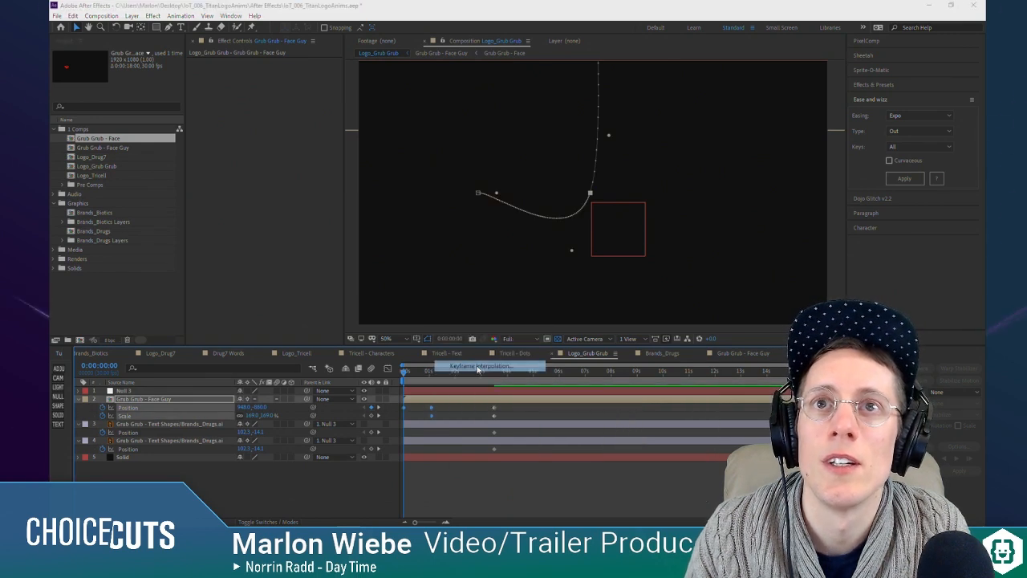
{"action": "left_click", "coordinate": [158, 29]}
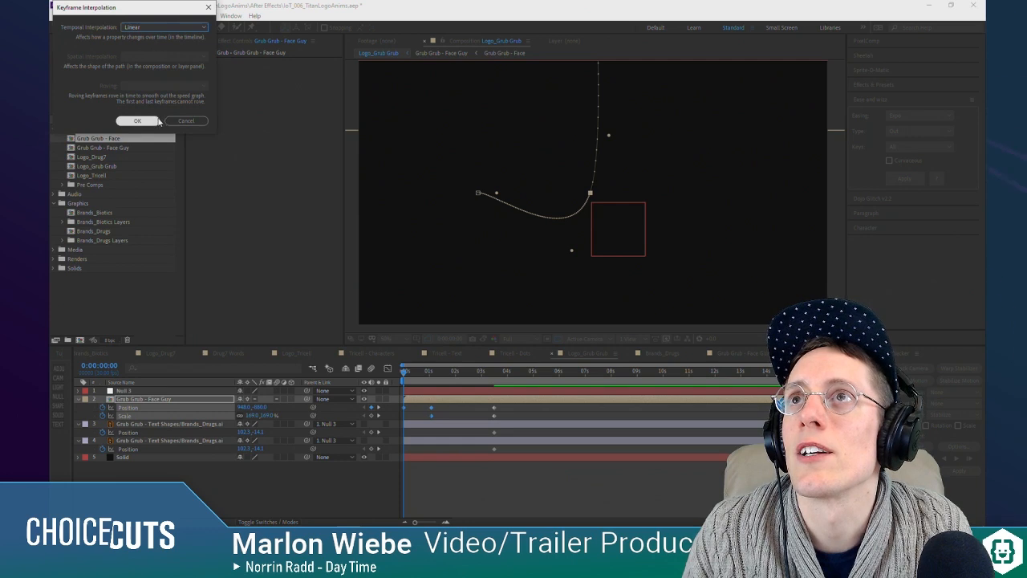
{"action": "left_click", "coordinate": [447, 413]}
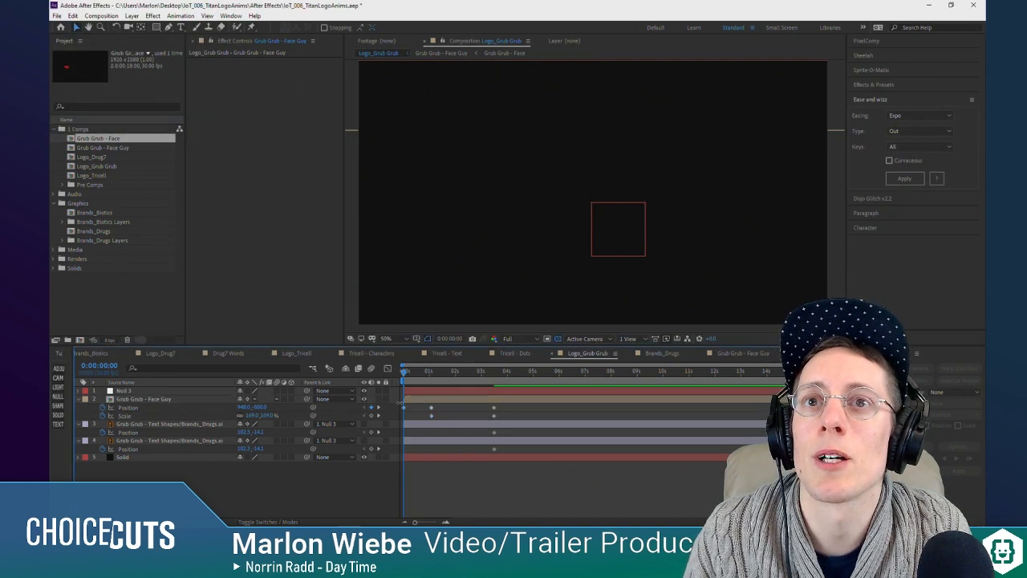
{"action": "left_click", "coordinate": [146, 409]}
{"action": "right_click", "coordinate": [166, 409]}
{"action": "mouse_move", "coordinate": [216, 506]}
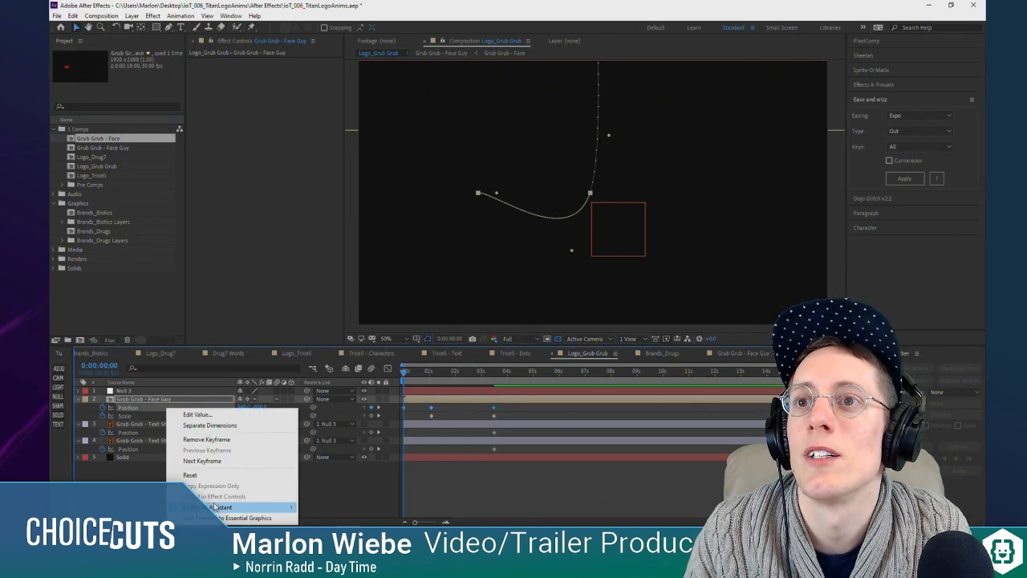
{"action": "left_click", "coordinate": [320, 475]}
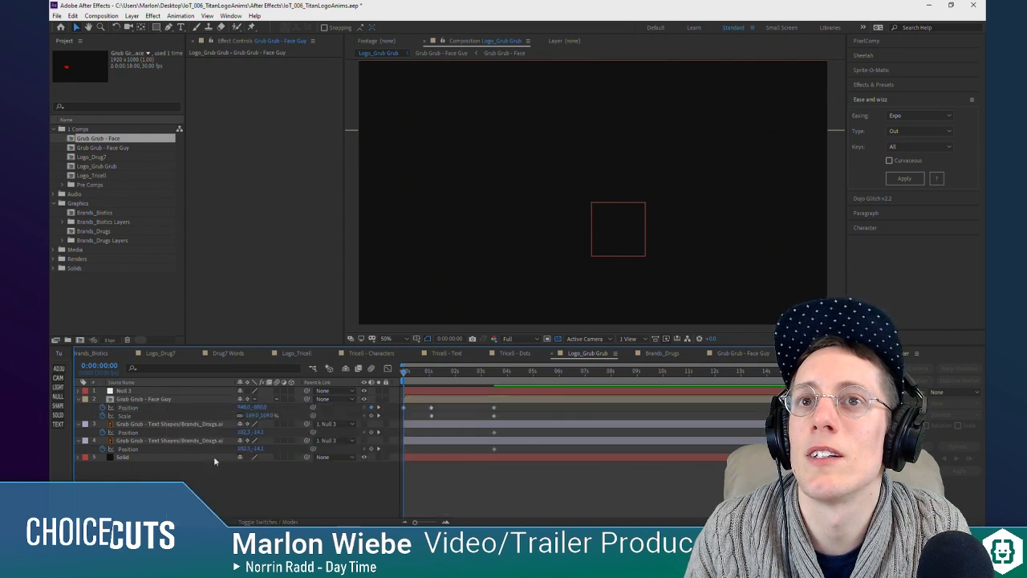
Step: Set the spatial interpolation of Grub Grub - Face Guy's Position keyframes to Linear and preview the straightened motion
{"action": "left_click", "coordinate": [322, 410]}
{"action": "right_click", "coordinate": [431, 411]}
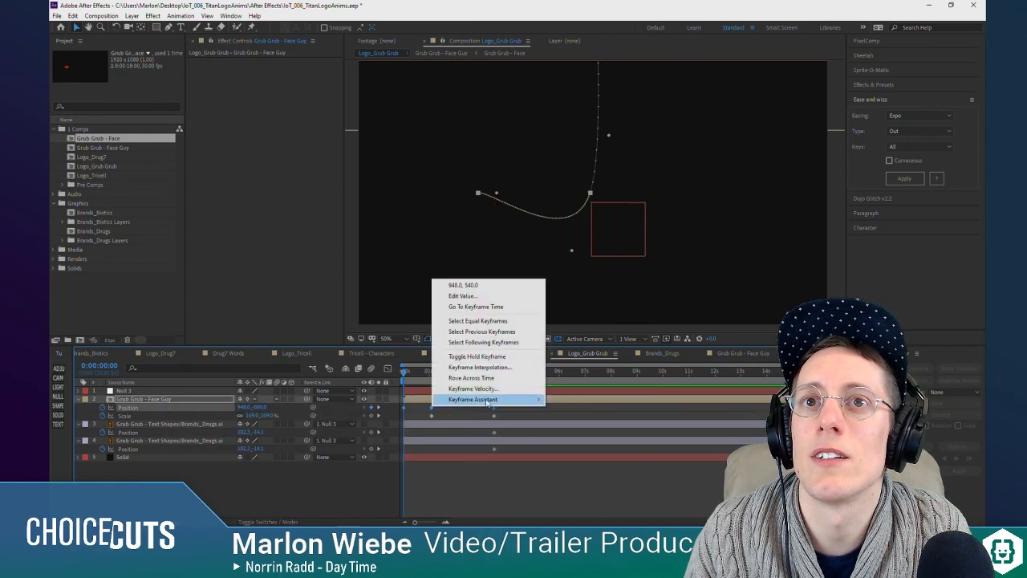
{"action": "left_click", "coordinate": [459, 363]}
{"action": "left_click", "coordinate": [140, 80]}
{"action": "left_click", "coordinate": [138, 120]}
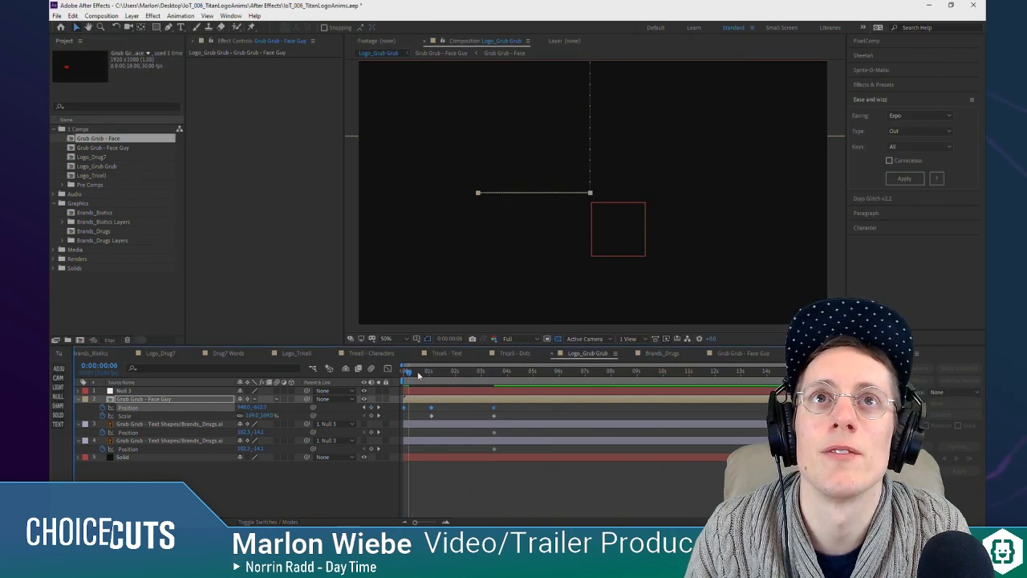
{"action": "key", "text": "space"}
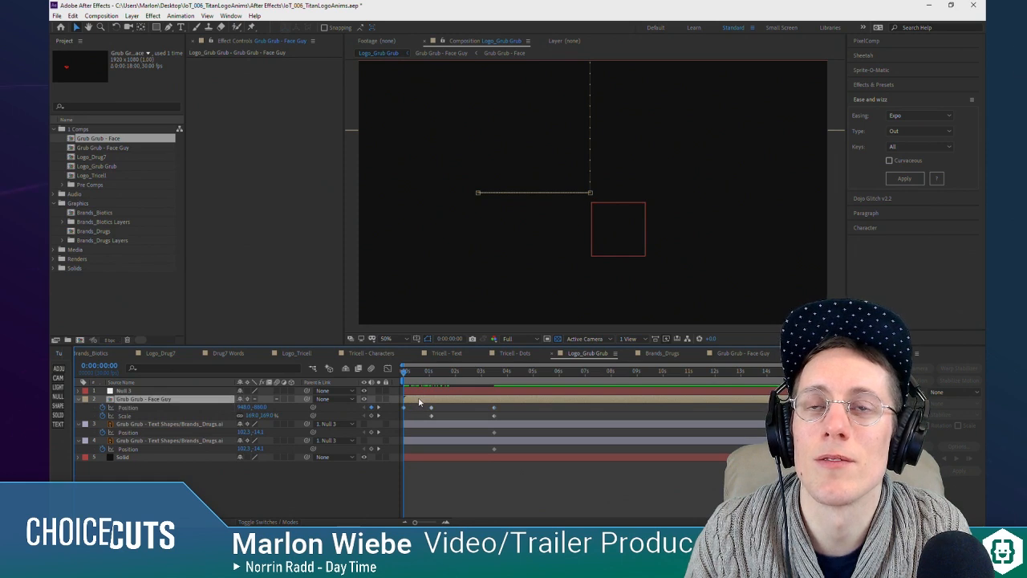
Step: Enable time remapping on Grub Grub - Face Guy and move its first Time Remap keyframe to about 0:00:01:20
{"action": "right_click", "coordinate": [418, 401]}
{"action": "mouse_move", "coordinate": [522, 183]}
{"action": "left_click", "coordinate": [602, 184]}
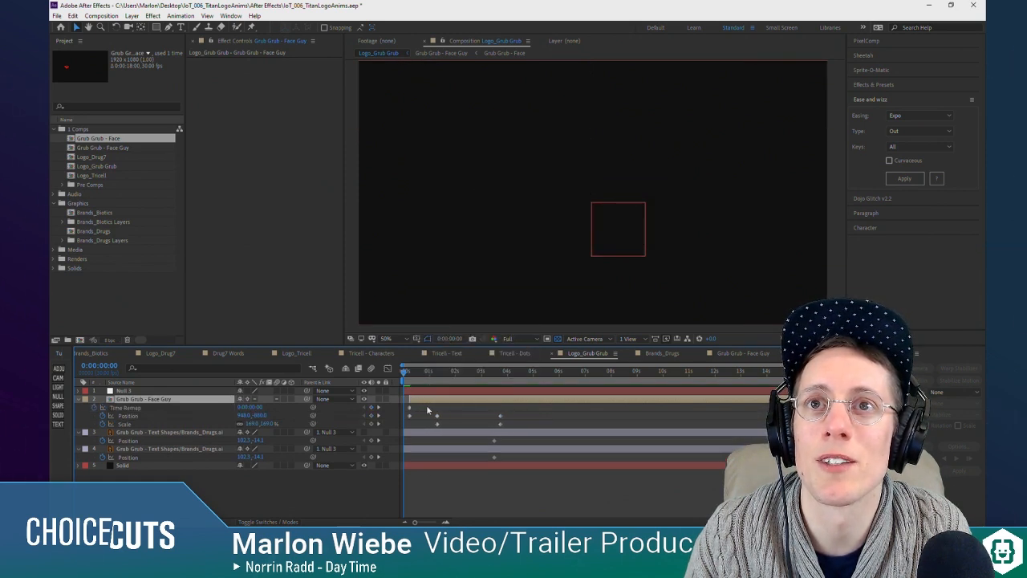
{"action": "left_click_drag", "start_coordinate": [404, 408], "coordinate": [420, 410]}
{"action": "left_click_drag", "start_coordinate": [408, 374], "coordinate": [485, 376]}
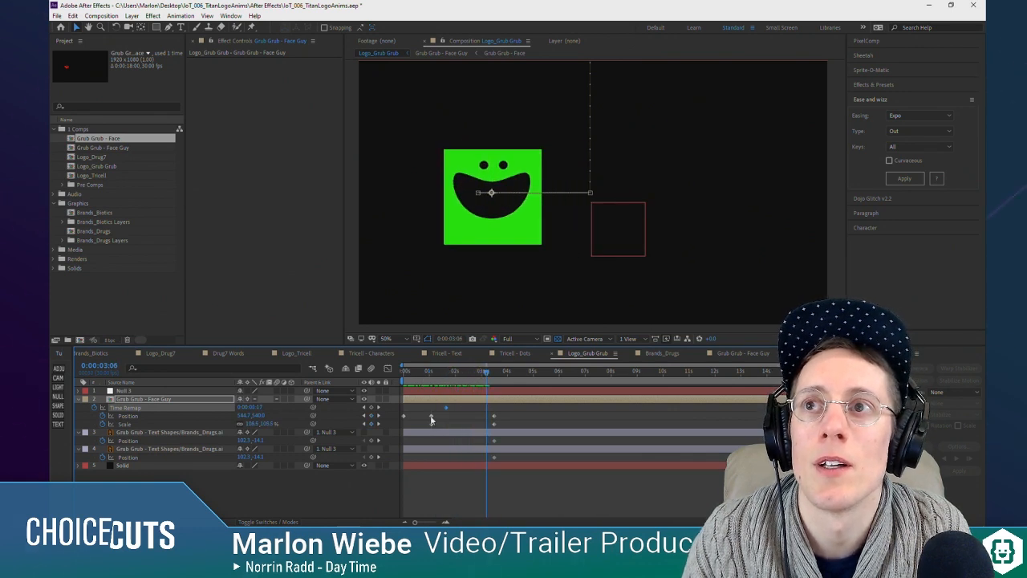
Step: Paste copies of the large centred face's Position and Scale keyframes at 0:00:03:06 and preview the hold
{"action": "left_click", "coordinate": [433, 418]}
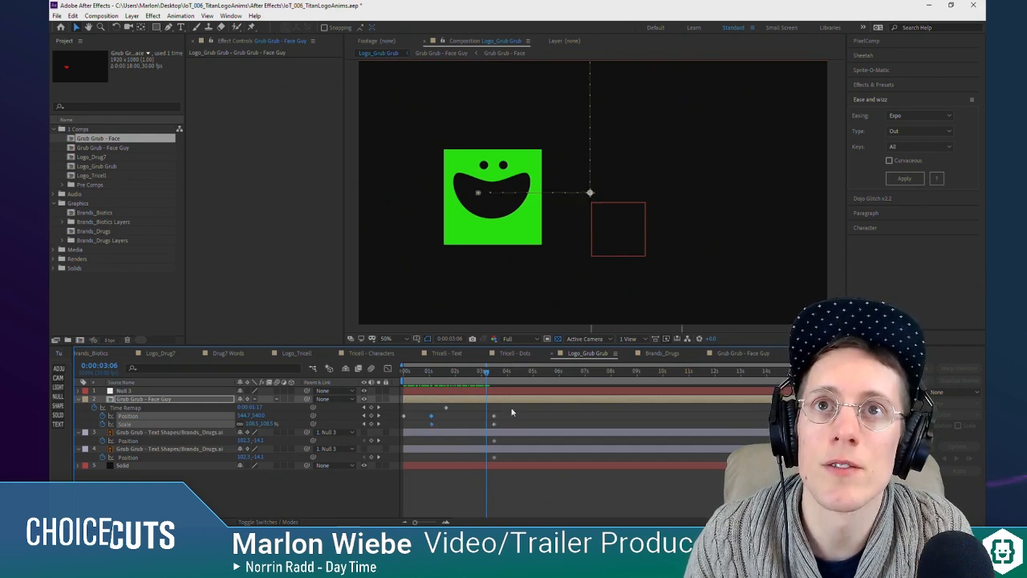
{"action": "key", "text": "ctrl+v"}
{"action": "left_click_drag", "start_coordinate": [487, 374], "coordinate": [379, 379]}
{"action": "key", "text": "space"}
Step: Shift Grub Grub - Face Guy's Time Remap, Position and Scale keyframes after the opening one about 23 frames earlier, and preview
{"action": "key", "text": "space"}
{"action": "left_click_drag", "start_coordinate": [522, 405], "coordinate": [410, 418]}
{"action": "left_click_drag", "start_coordinate": [413, 374], "coordinate": [387, 370]}
{"action": "key", "text": "space"}
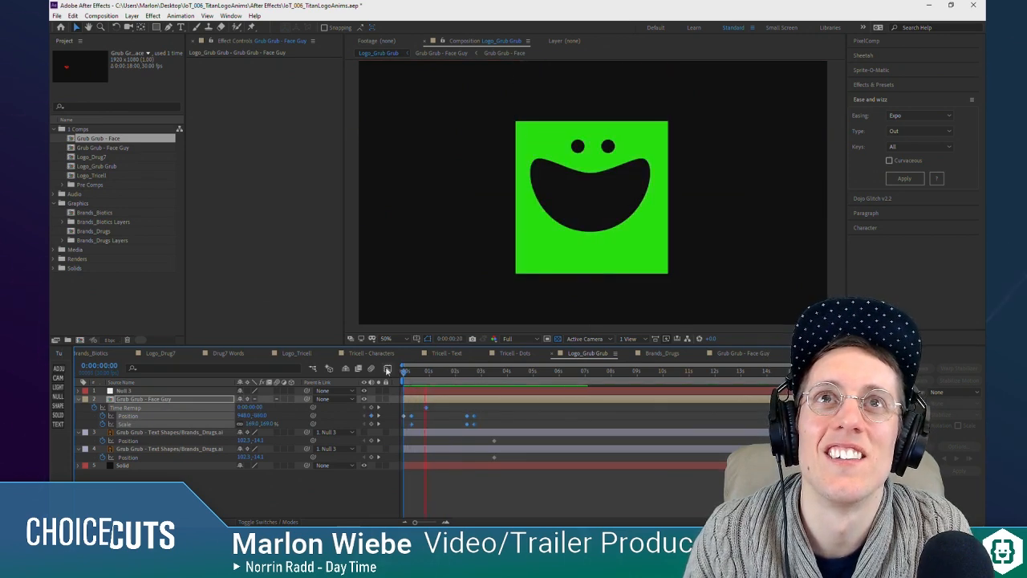
{"action": "key", "text": "space"}
{"action": "left_click", "coordinate": [432, 413]}
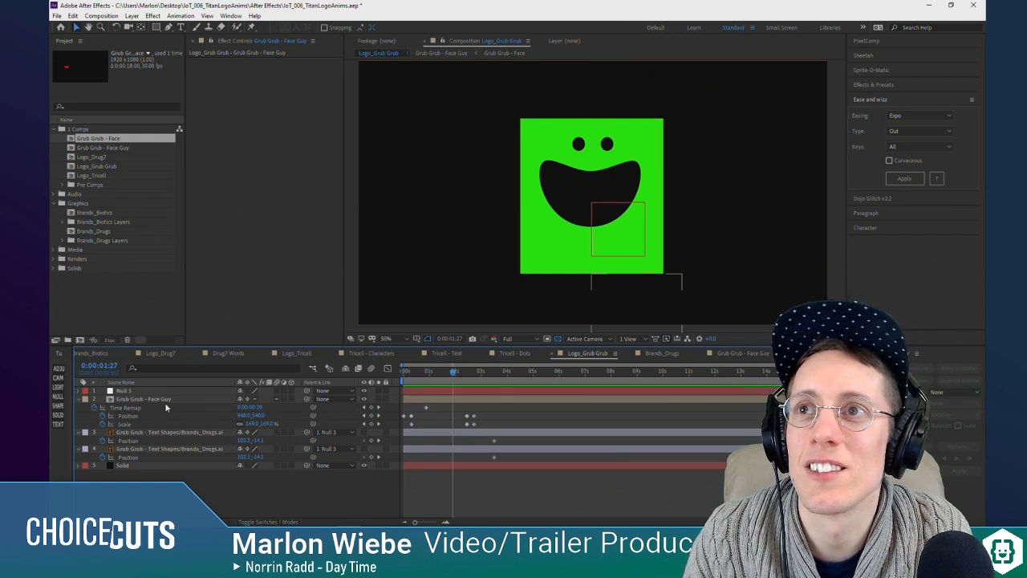
Step: Move Grub Grub - Face Guy's first Time Remap keyframe earlier to about 0:00:00:07 and preview from the start
{"action": "left_click", "coordinate": [166, 408]}
{"action": "left_click_drag", "start_coordinate": [424, 409], "coordinate": [417, 410]}
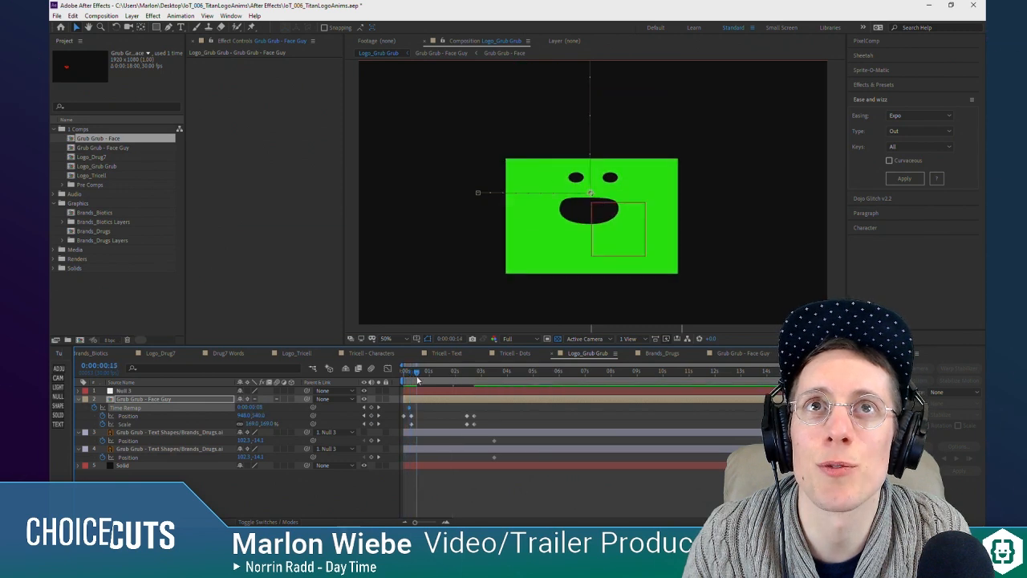
{"action": "left_click_drag", "start_coordinate": [427, 379], "coordinate": [401, 379]}
{"action": "key", "text": "space"}
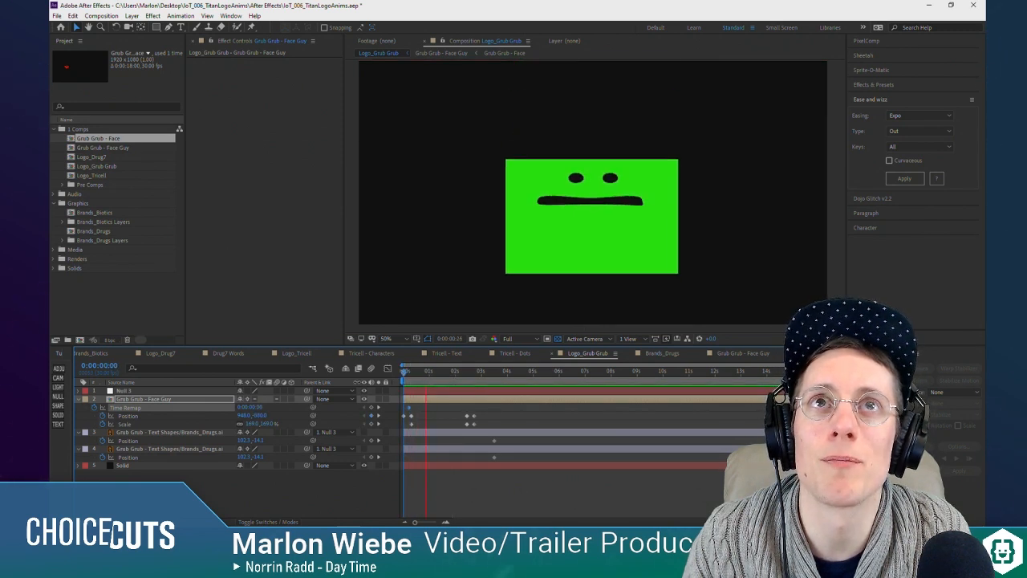
Step: Shift Grub Grub - Face Guy's last two Position and Scale keyframes about 12 frames earlier and check the opening drop
{"action": "left_click", "coordinate": [451, 373]}
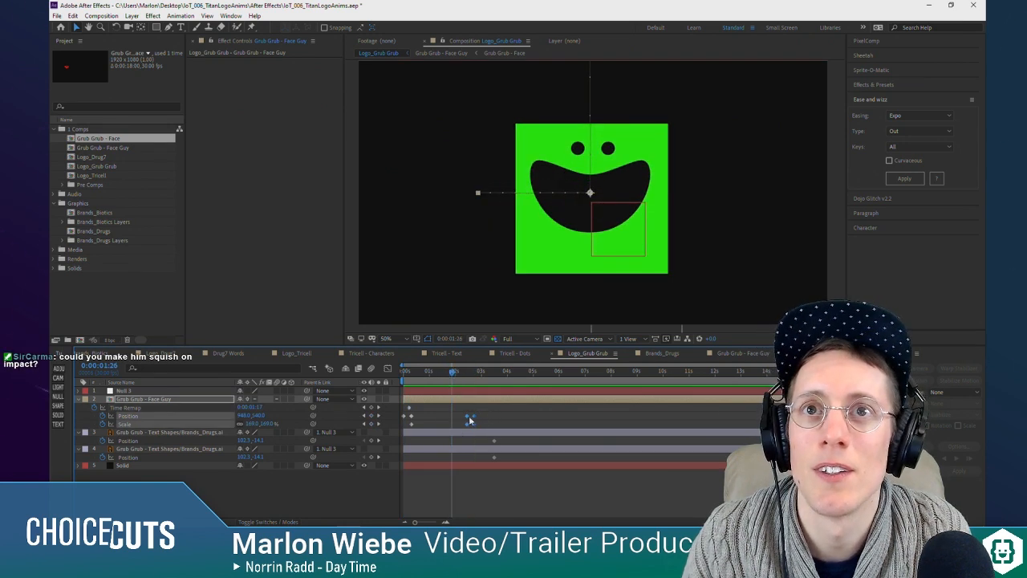
{"action": "left_click_drag", "start_coordinate": [448, 375], "coordinate": [396, 383]}
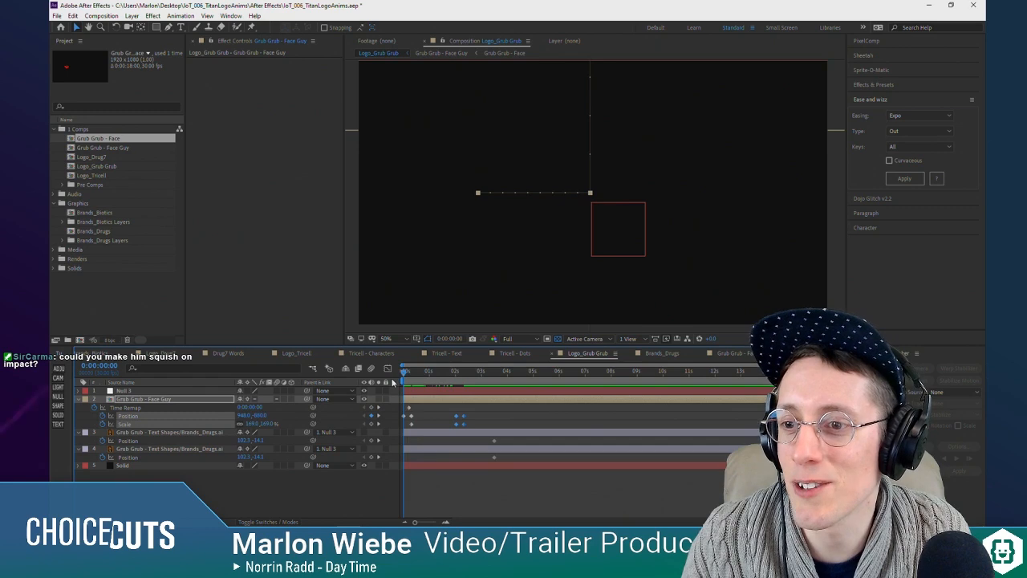
{"action": "left_click_drag", "start_coordinate": [403, 369], "coordinate": [410, 376]}
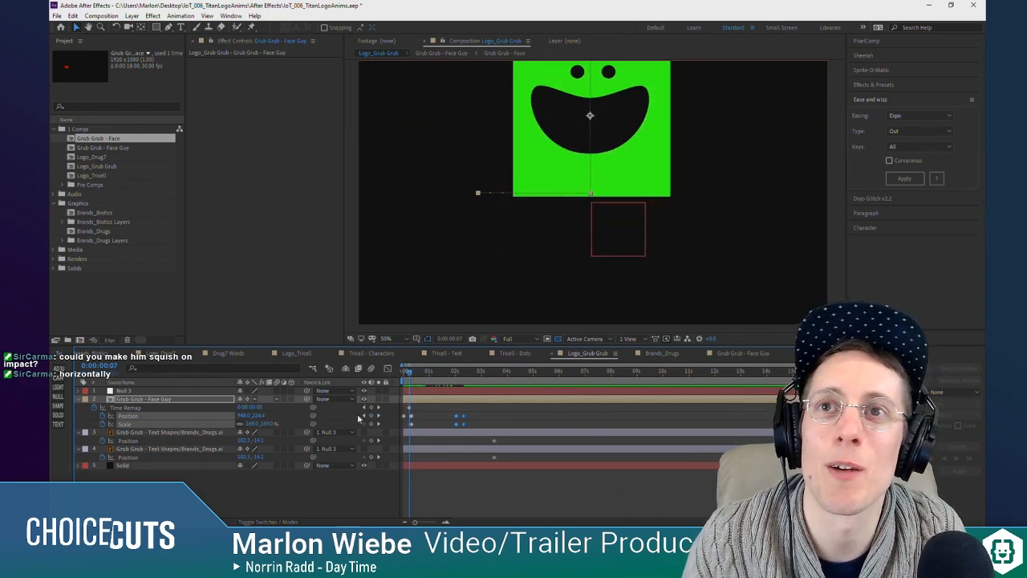
Step: Move Grub Grub - Face Guy's first Time Remap keyframe to about 0:00:00:17
{"action": "left_click", "coordinate": [410, 410]}
{"action": "left_click", "coordinate": [410, 409]}
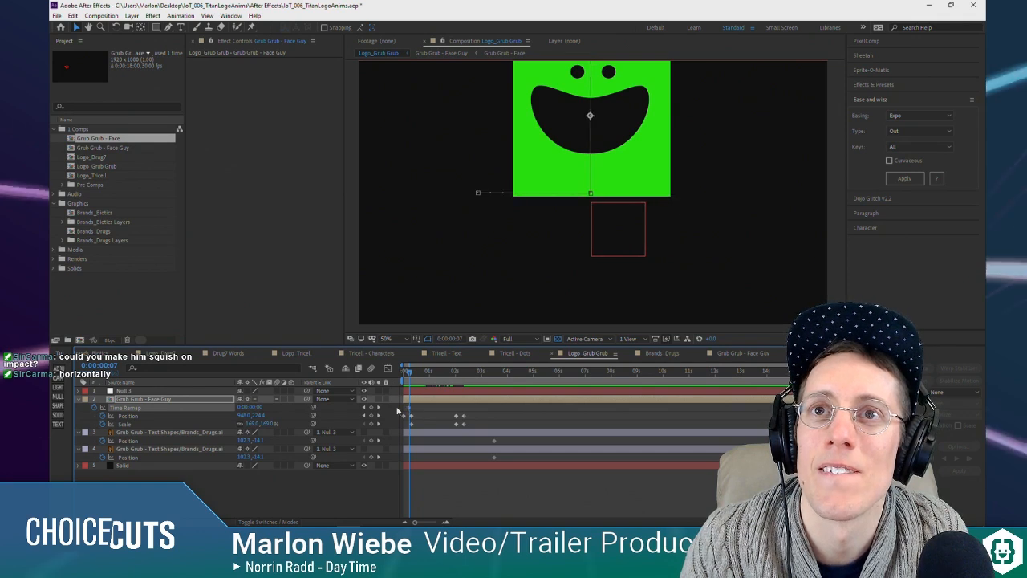
{"action": "left_click", "coordinate": [195, 400]}
{"action": "left_click_drag", "start_coordinate": [410, 408], "coordinate": [418, 409]}
Step: Add a null at the base of the landed face at 0:00:00:09 and parent Grub Grub - Face Guy to it
{"action": "left_click_drag", "start_coordinate": [411, 373], "coordinate": [410, 379]}
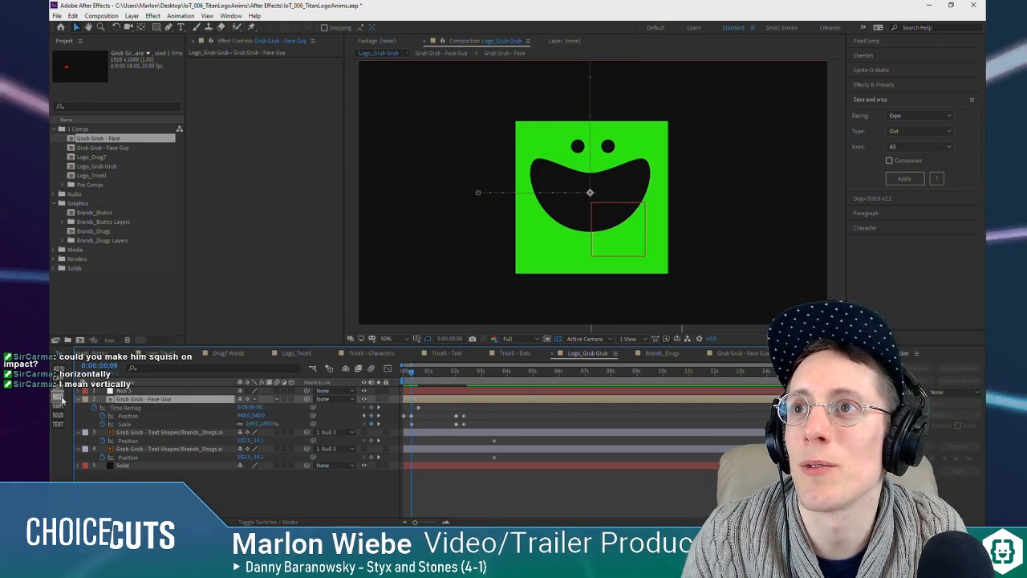
{"action": "key", "text": "ctrl+alt+shift+y"}
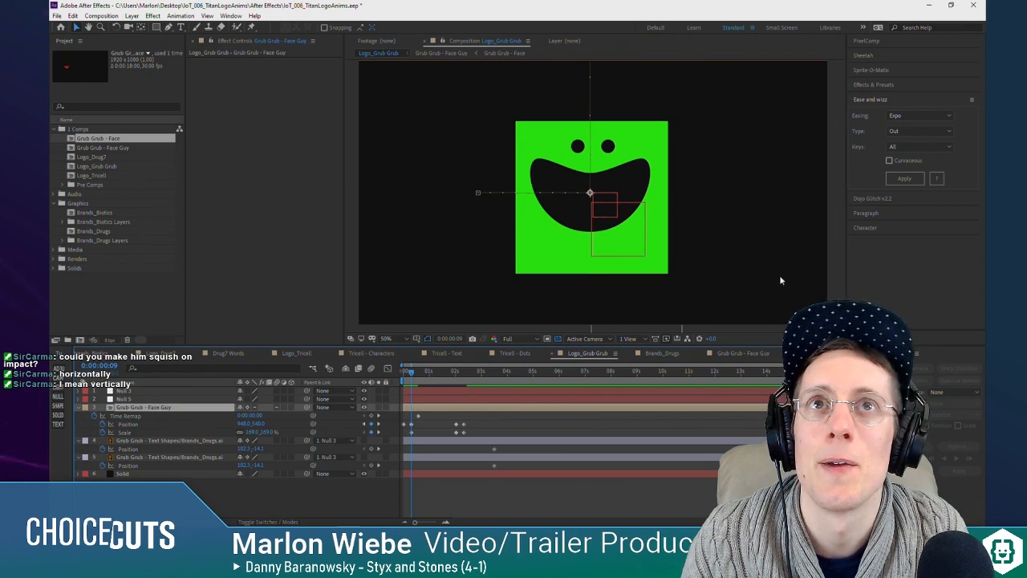
{"action": "left_click", "coordinate": [159, 400]}
{"action": "left_click_drag", "start_coordinate": [607, 202], "coordinate": [601, 274]}
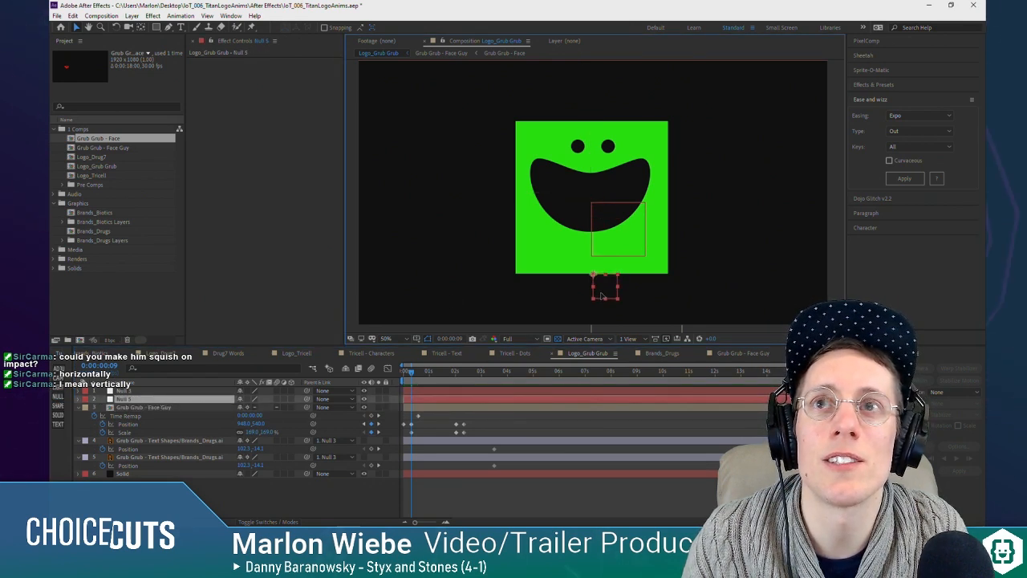
{"action": "left_click", "coordinate": [159, 408]}
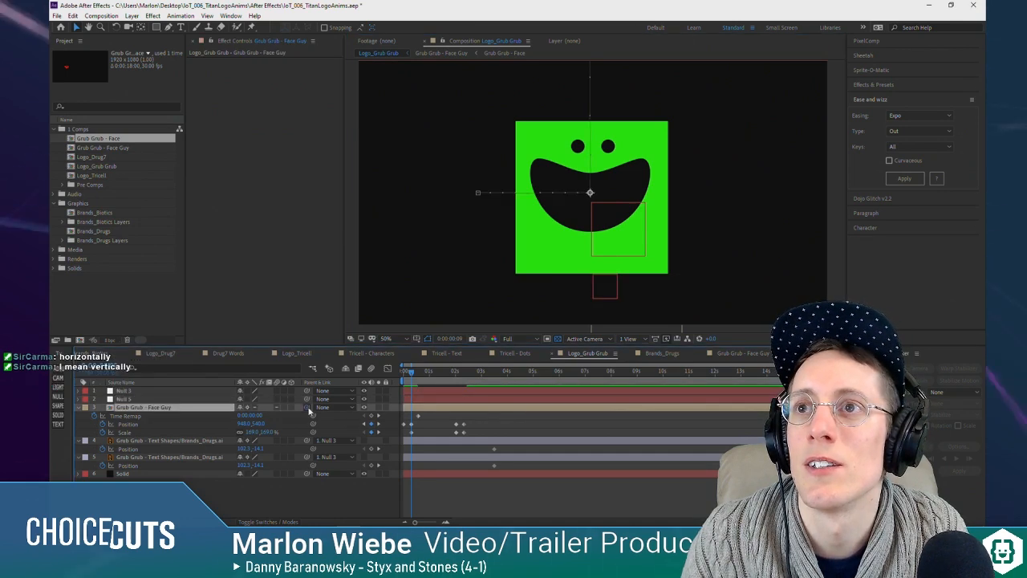
Step: Rename the null at the face's base as Grub Grub Guy Scaler
{"action": "left_click", "coordinate": [196, 399]}
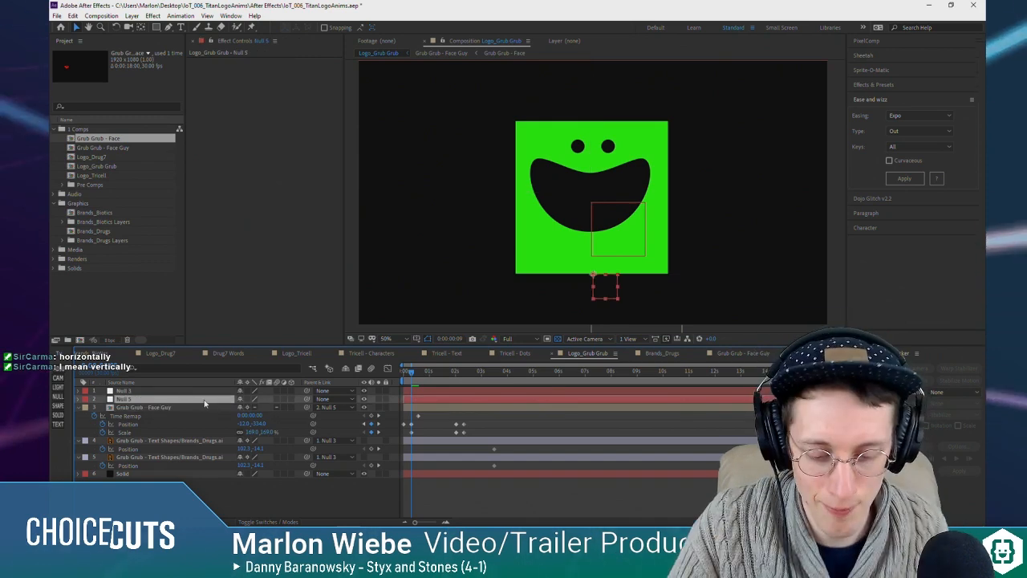
{"action": "key", "text": "Return"}
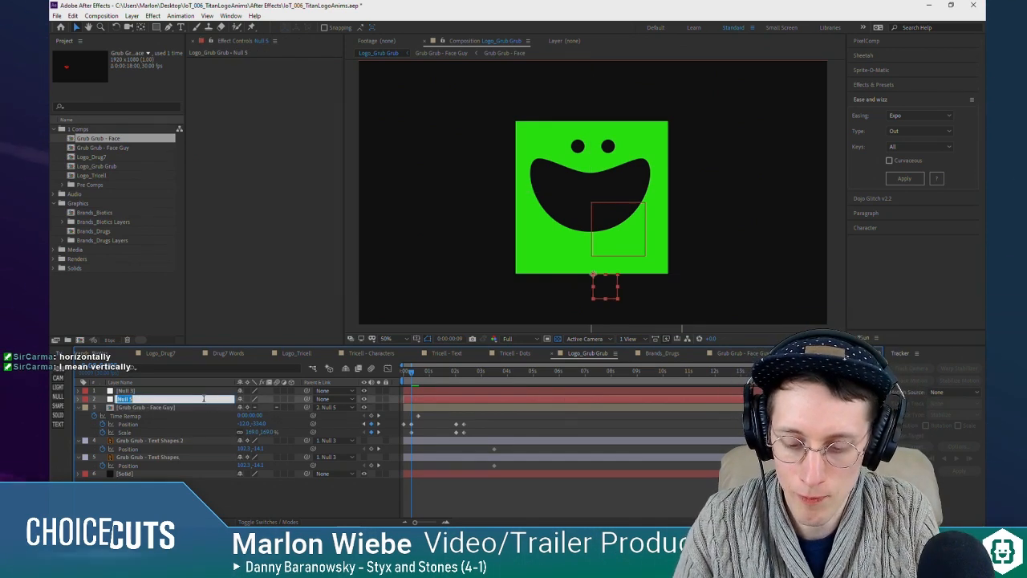
{"action": "type", "text": "Grub Grub"}
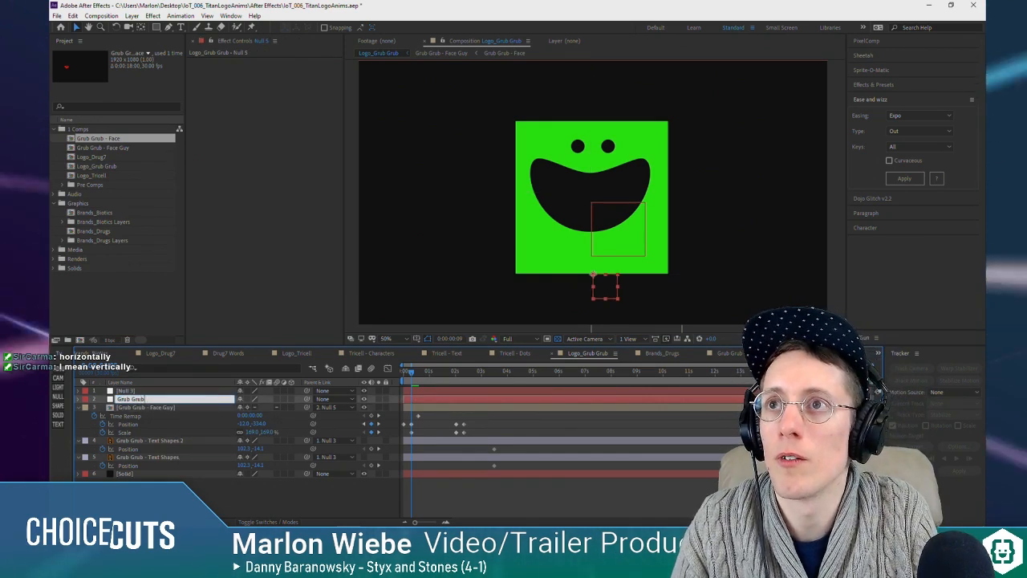
{"action": "type", "text": " Guy Scaler"}
{"action": "key", "text": "Return"}
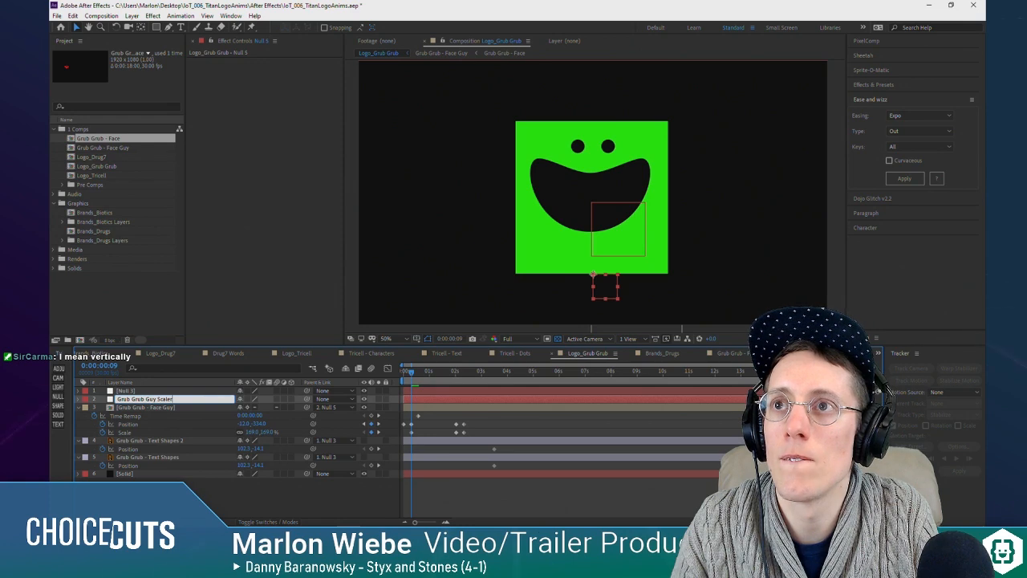
{"action": "key", "text": "Return"}
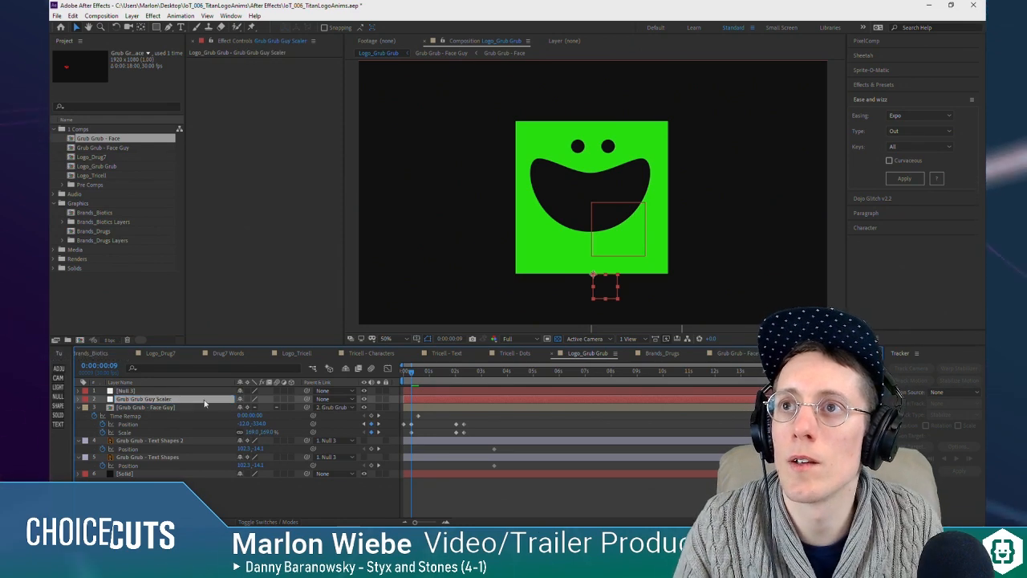
Step: Add a second null and name it Grub Grub Mover
{"action": "left_click", "coordinate": [58, 398]}
{"action": "key", "text": "Return"}
{"action": "type", "text": "Gr"}
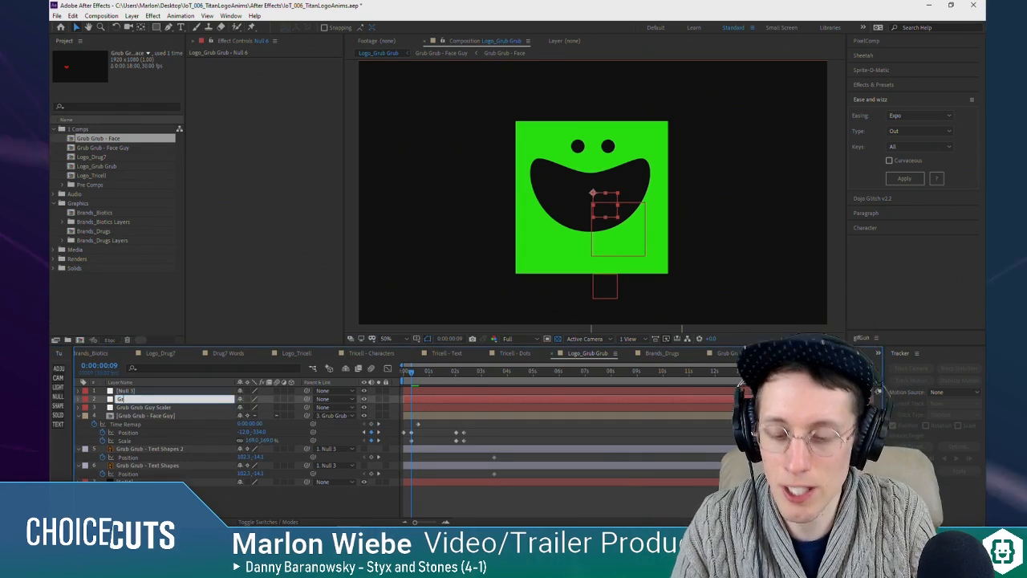
{"action": "type", "text": "ub Grub Mover"}
{"action": "key", "text": "Return"}
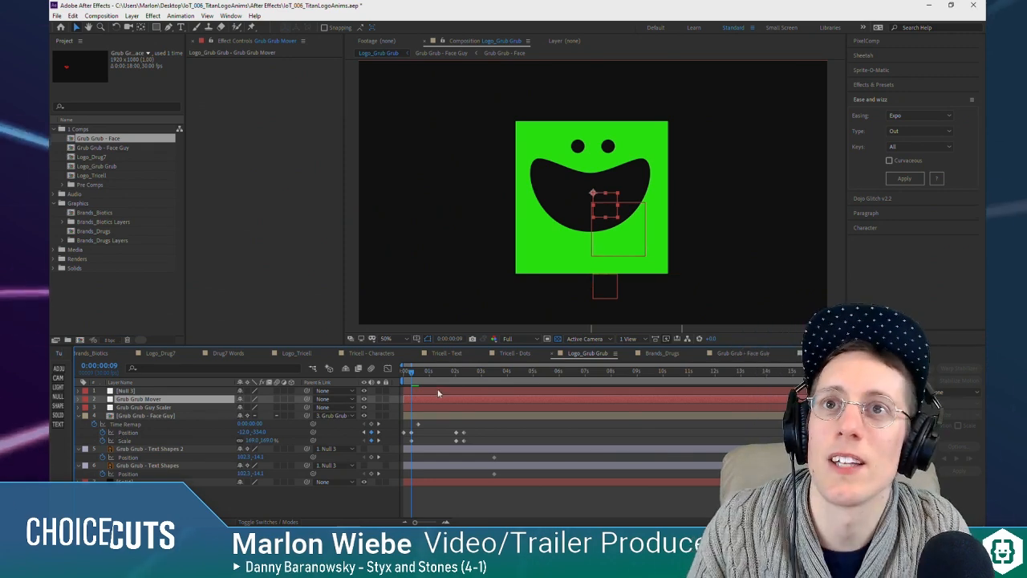
Step: Delete the Grub Grub Mover and Grub Grub Guy Scaler nulls
{"action": "mouse_move", "coordinate": [414, 373]}
{"action": "left_mouse_down"}
{"action": "mouse_move", "coordinate": [404, 374]}
{"action": "mouse_move", "coordinate": [422, 376]}
{"action": "mouse_move", "coordinate": [403, 379]}
{"action": "mouse_move", "coordinate": [412, 382]}
{"action": "left_mouse_up"}
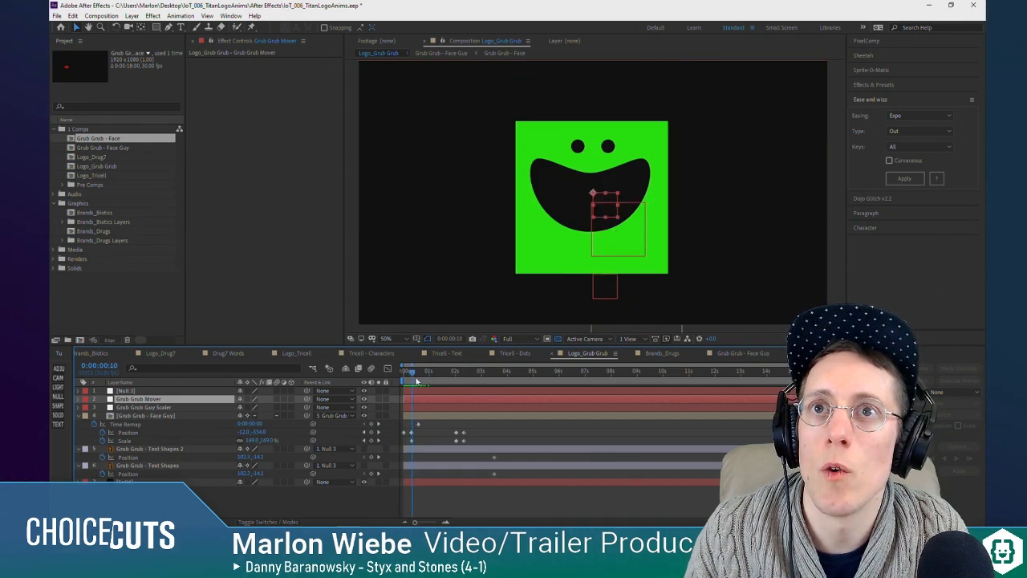
{"action": "left_click", "coordinate": [165, 408], "text": "ctrl"}
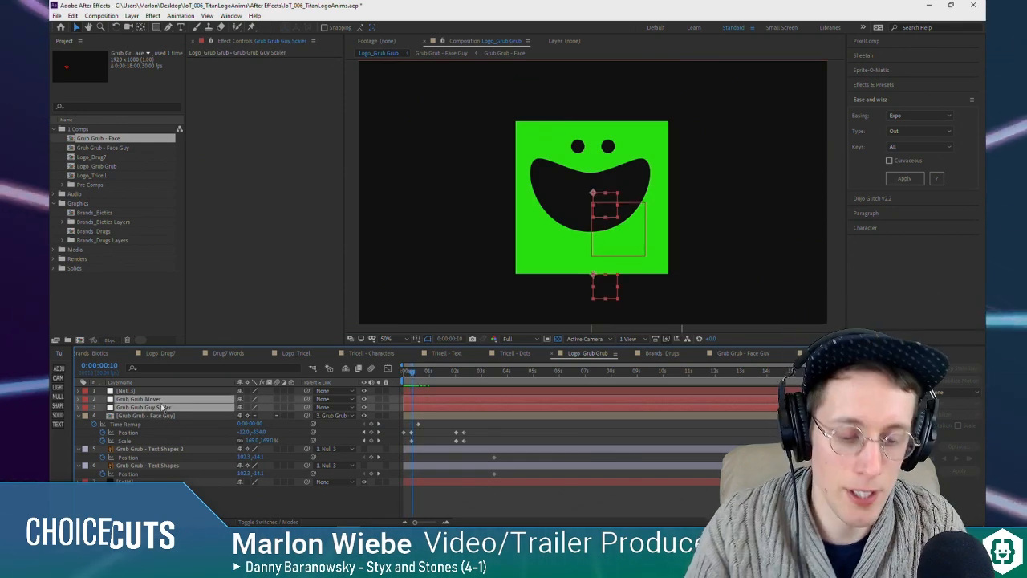
{"action": "key", "text": "Delete"}
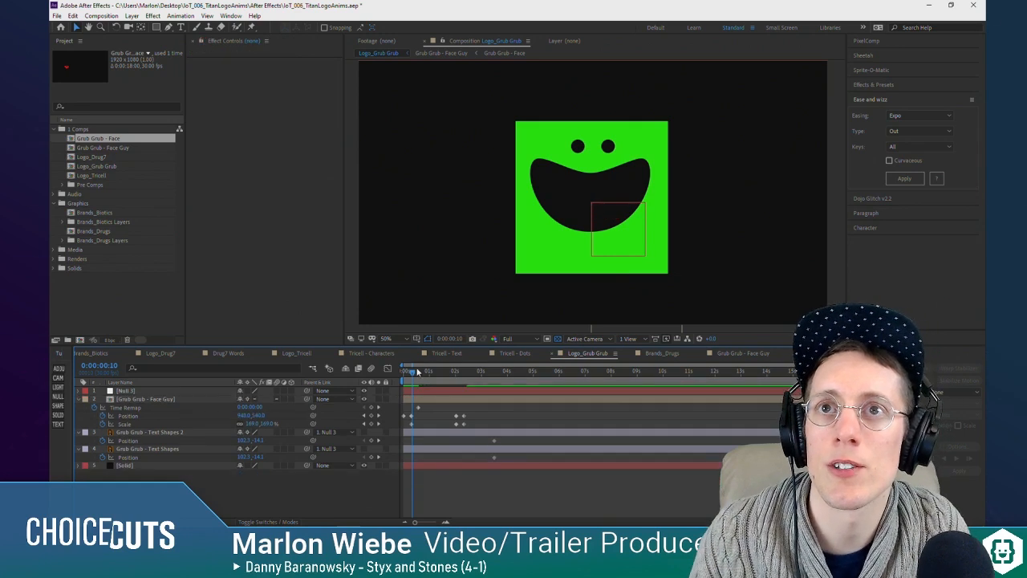
Step: In the Grub Grub - Face Guy composition, shift all Scale keyframes of Null 4 and Grub Grub - Face Outlines 2 about 8 frames later
{"action": "left_click", "coordinate": [128, 408]}
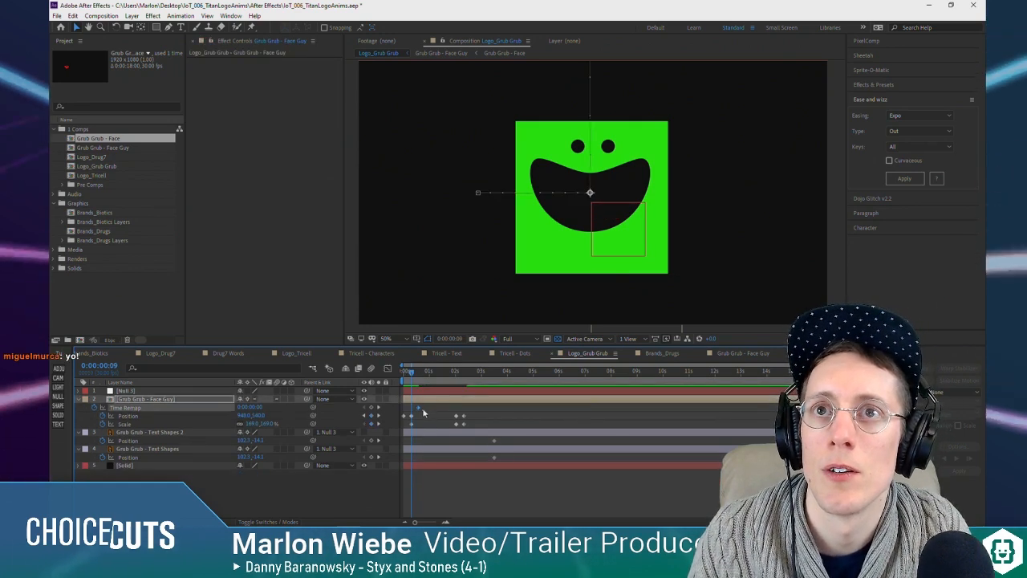
{"action": "double_click", "coordinate": [144, 399]}
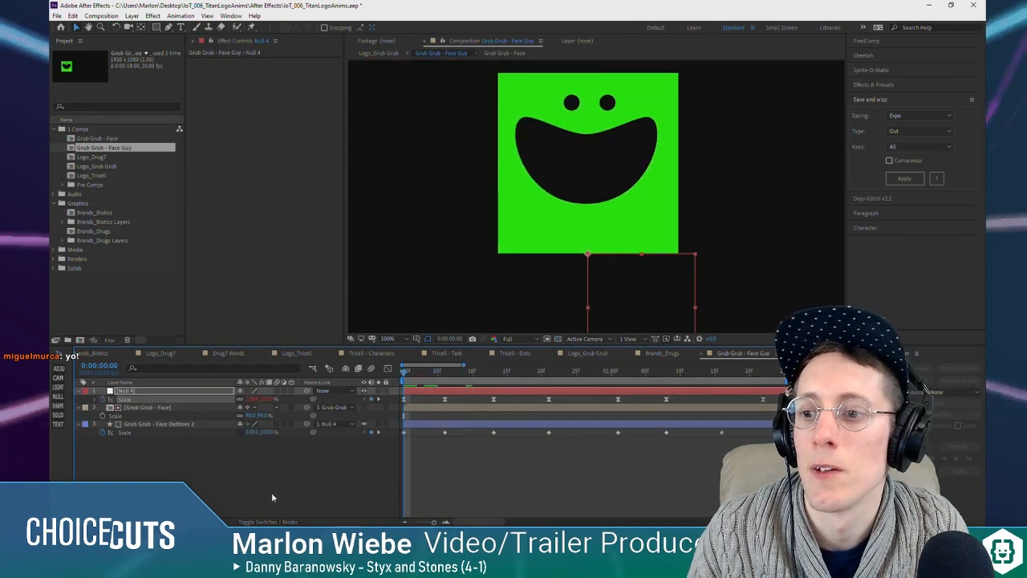
{"action": "scroll", "coordinate": [659, 521], "scroll_direction": "right", "scroll_amount": 1}
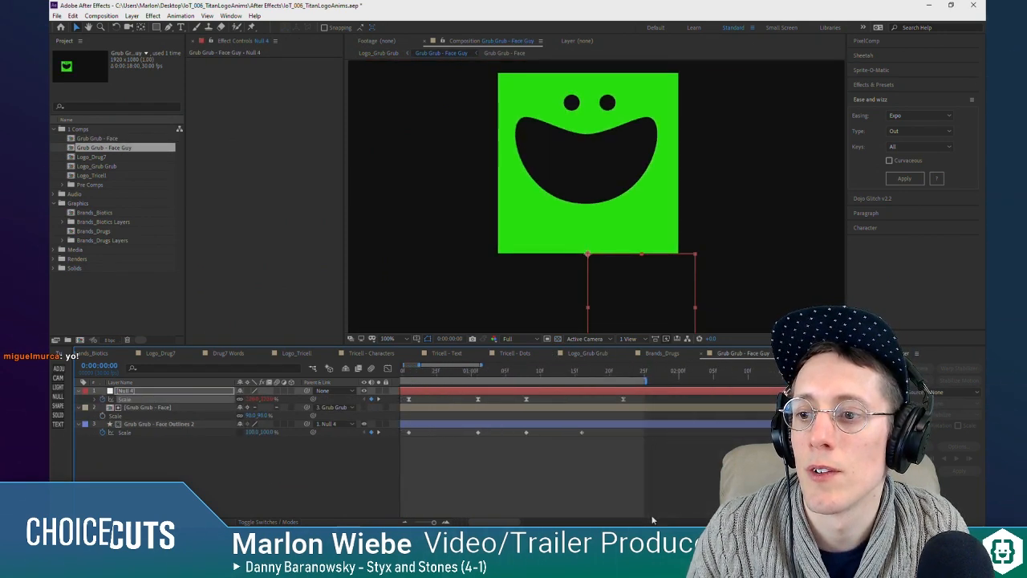
{"action": "key", "text": "minus"}
{"action": "left_click_drag", "start_coordinate": [619, 398], "coordinate": [404, 443]}
{"action": "left_click_drag", "start_coordinate": [402, 399], "coordinate": [421, 400]}
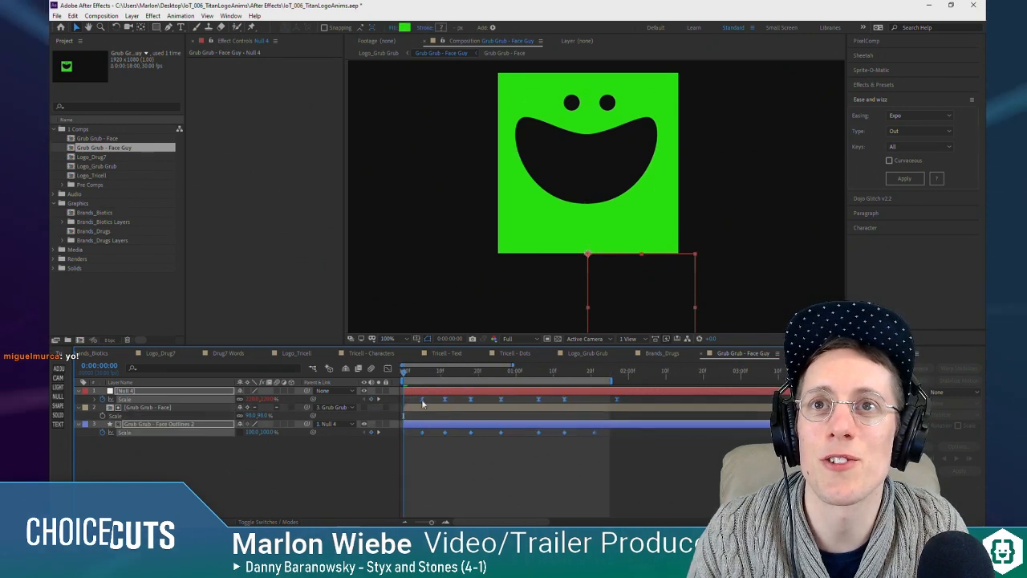
{"action": "left_click", "coordinate": [468, 492]}
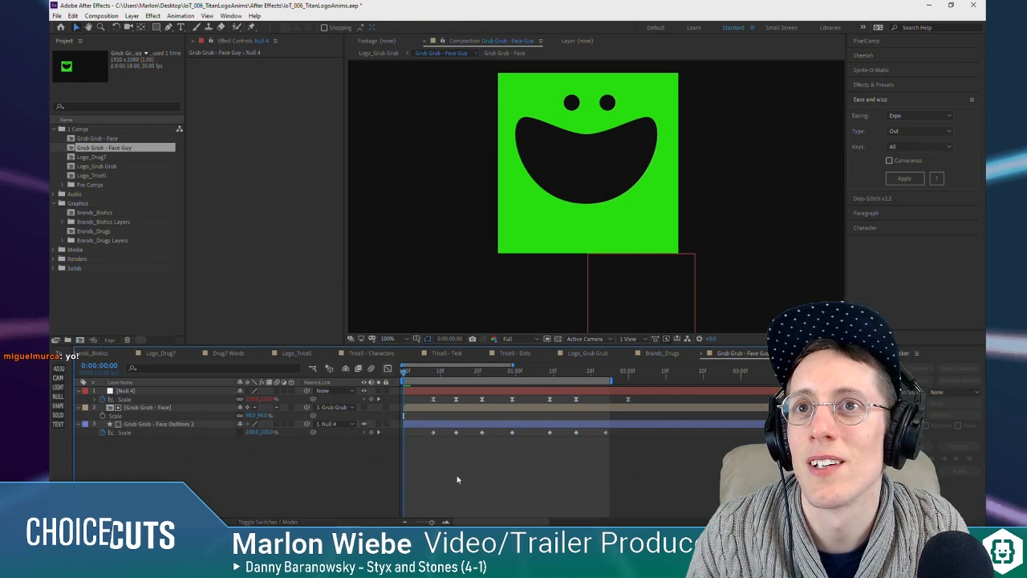
Step: Rename the Null 4 layer as Scale Y
{"action": "left_click", "coordinate": [138, 390]}
{"action": "left_click_drag", "start_coordinate": [404, 372], "coordinate": [57, 389]}
{"action": "type", "text": "Scale Y"}
{"action": "key", "text": "Return"}
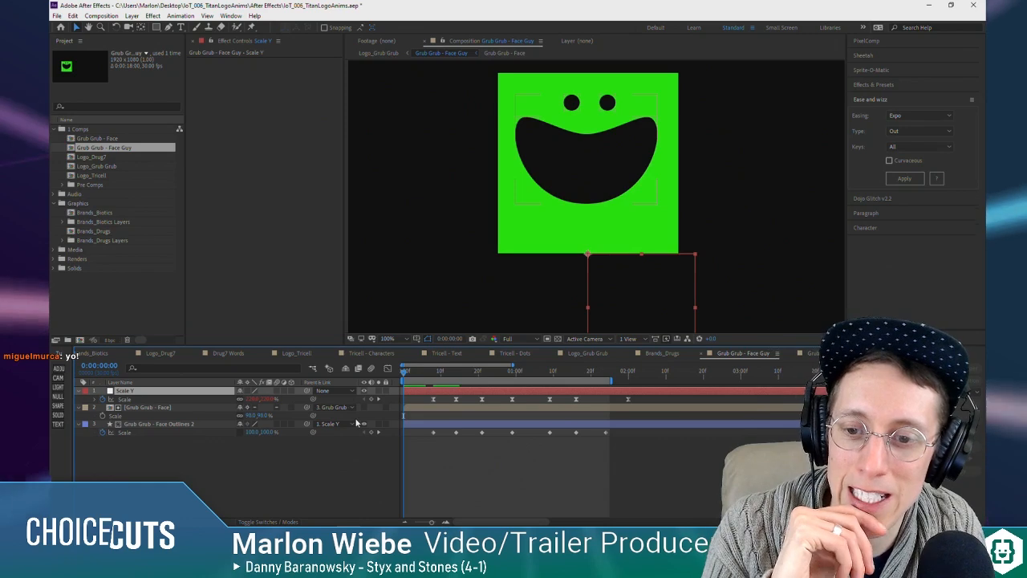
Step: Add a Scale keyframe to the Scale Y null at 0:00:00:00
{"action": "left_click", "coordinate": [538, 481]}
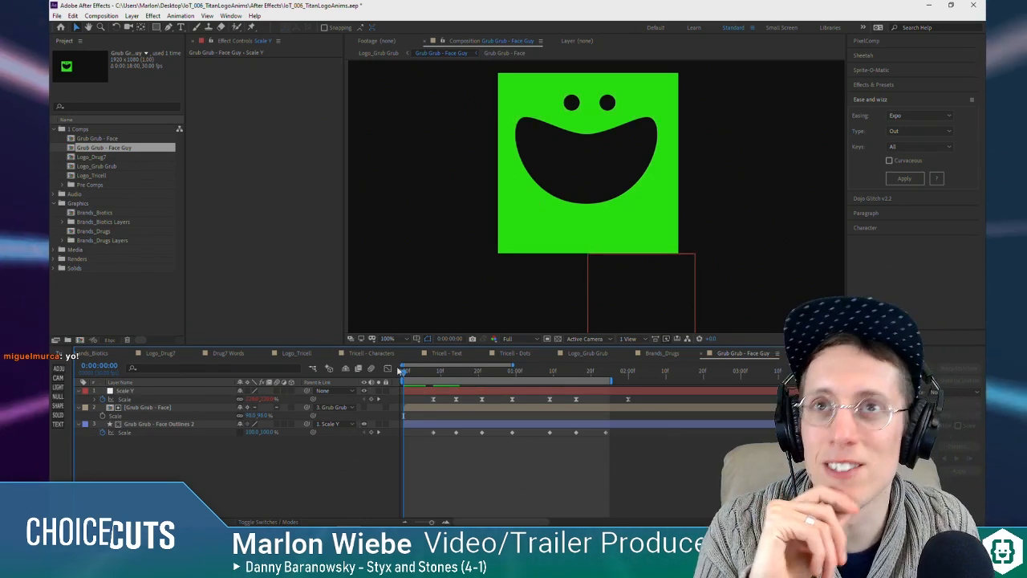
{"action": "left_click", "coordinate": [412, 371]}
{"action": "left_click_drag", "start_coordinate": [413, 372], "coordinate": [402, 372]}
{"action": "left_click", "coordinate": [372, 399]}
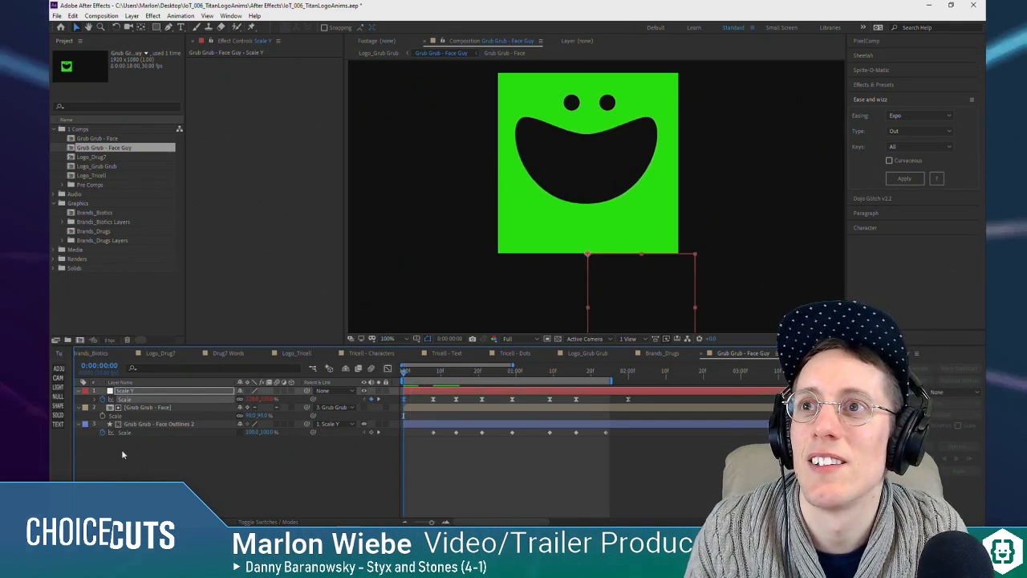
Step: Try an opening Scale keyframe on Grub Grub - Face Outlines 2 and a Scale Y squash to about 157% vertically at 0:00:00:03
{"action": "left_click", "coordinate": [372, 433]}
{"action": "mouse_move", "coordinate": [405, 373]}
{"action": "left_mouse_down"}
{"action": "mouse_move", "coordinate": [391, 377]}
{"action": "mouse_move", "coordinate": [415, 374]}
{"action": "left_mouse_up"}
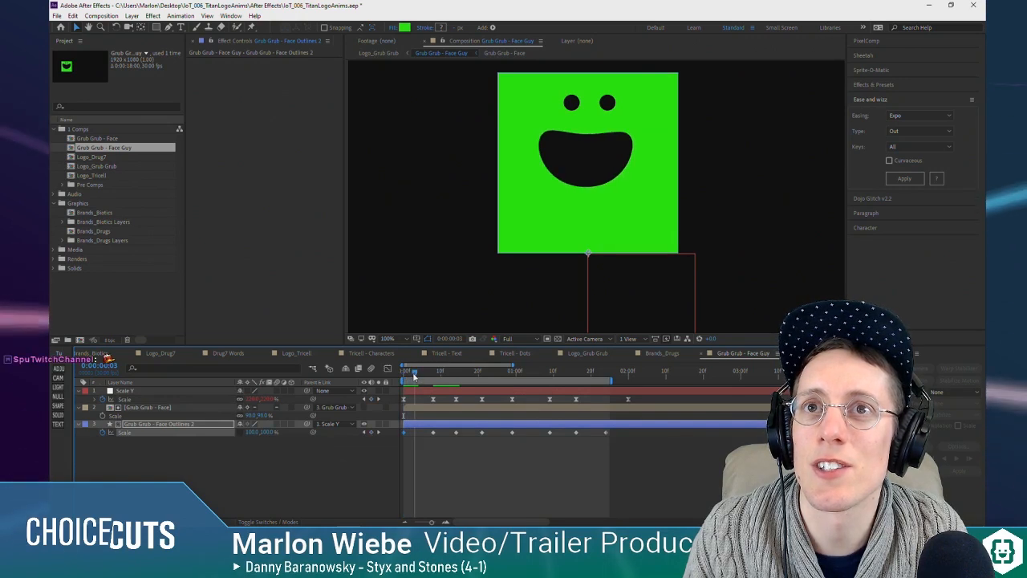
{"action": "left_click", "coordinate": [283, 419]}
{"action": "left_click", "coordinate": [263, 392]}
{"action": "left_click_drag", "start_coordinate": [266, 399], "coordinate": [231, 480]}
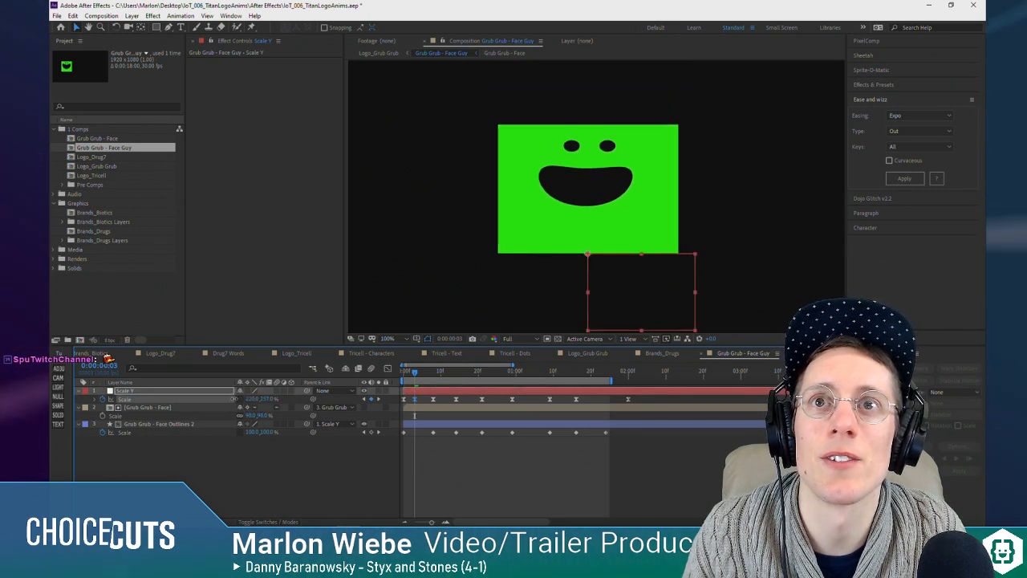
Step: Undo the Scale Y squash and the opening Scale keyframe on Grub Grub - Face Outlines 2
{"action": "key", "text": "ctrl+z"}
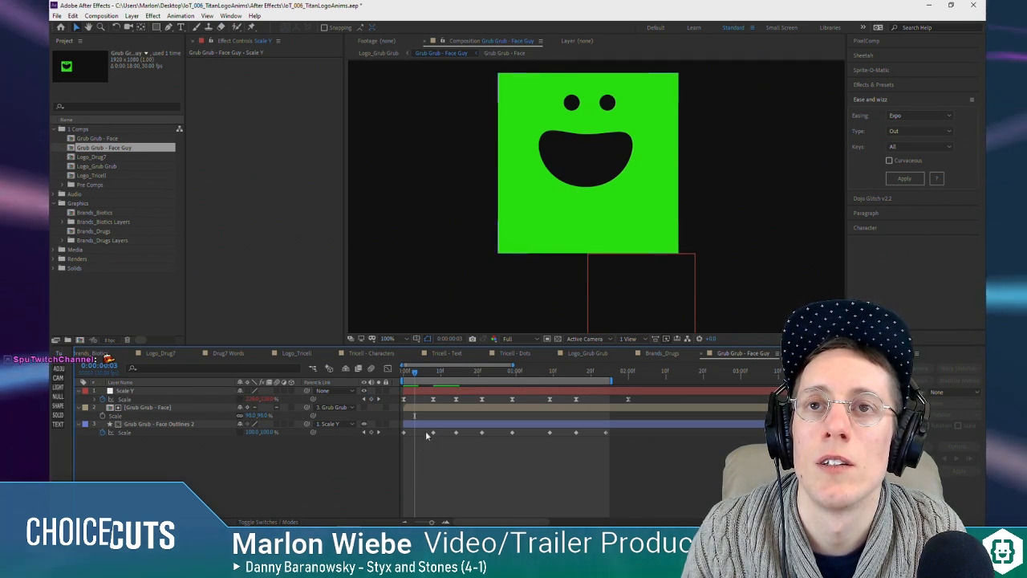
{"action": "key", "text": "ctrl+z"}
{"action": "key", "text": "ctrl+z"}
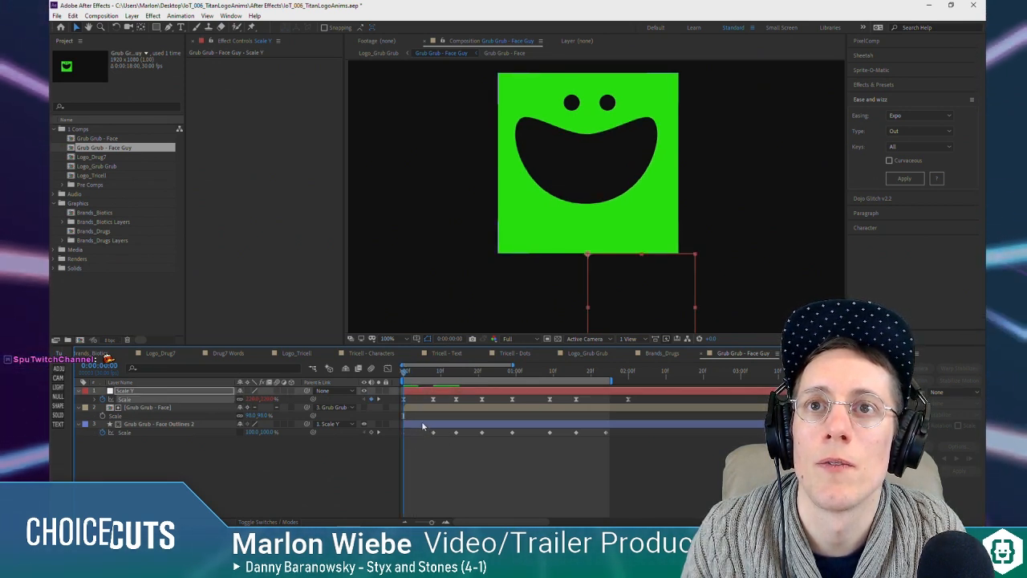
{"action": "mouse_move", "coordinate": [413, 364]}
{"action": "left_mouse_down"}
{"action": "mouse_move", "coordinate": [427, 379]}
{"action": "mouse_move", "coordinate": [401, 380]}
{"action": "left_mouse_up"}
{"action": "left_click", "coordinate": [371, 433]}
{"action": "key", "text": "ctrl+z"}
Step: Reveal Grub Grub - Face Outlines 2's keyframes and open the nested Grub Grub - Face composition
{"action": "left_click", "coordinate": [418, 427]}
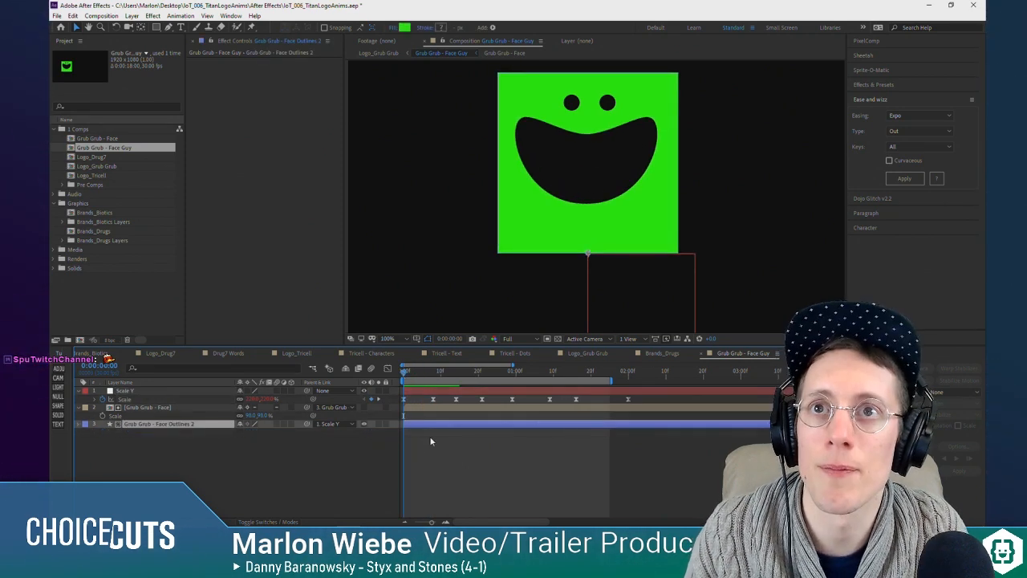
{"action": "key", "text": "ctrl+v"}
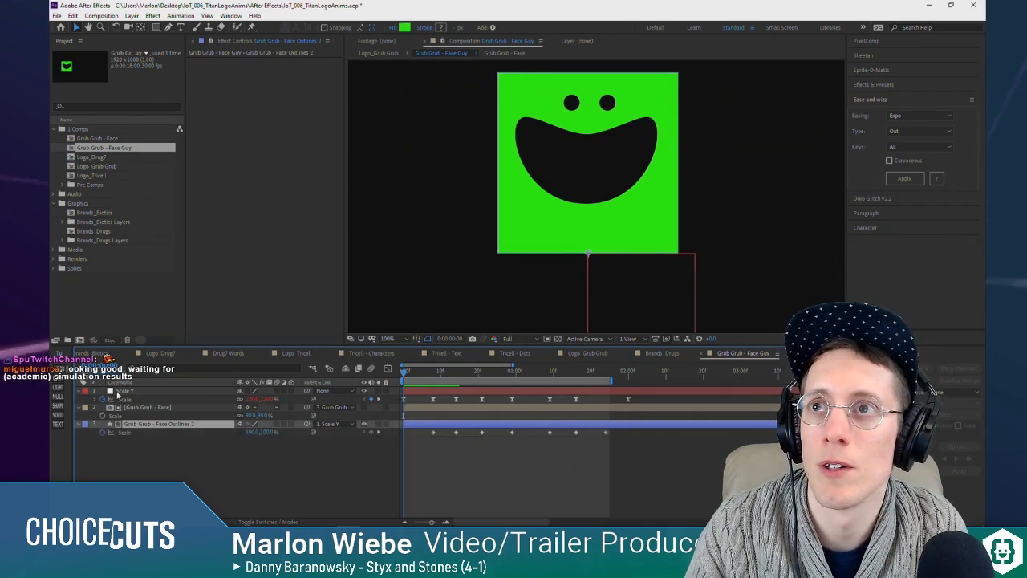
{"action": "left_click", "coordinate": [147, 409]}
{"action": "double_click", "coordinate": [140, 408]}
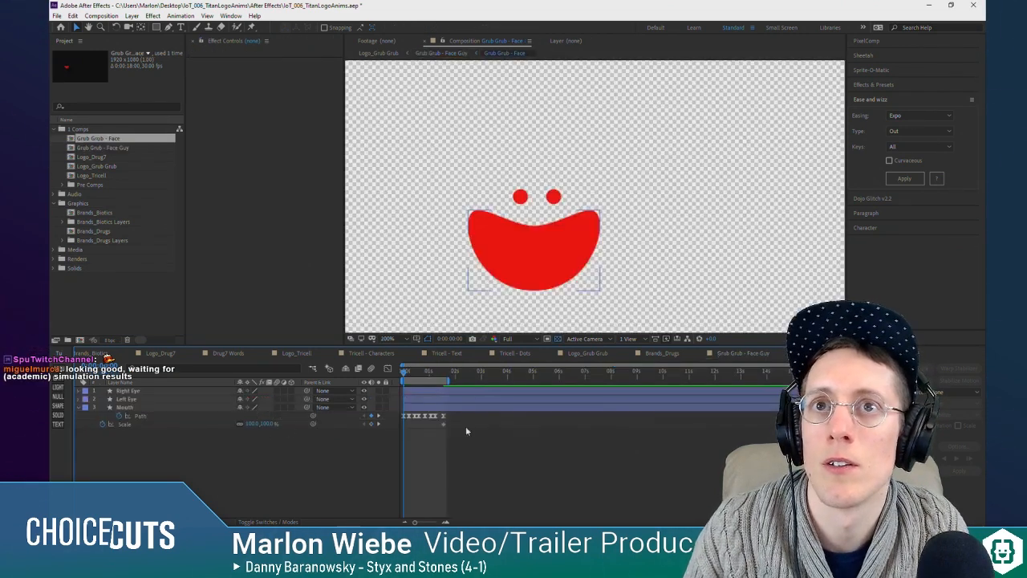
Step: Return to the Grub Grub - Face Guy composition, enable time remapping on Grub Grub - Face, and move its first Time Remap keyframe to 0:00:00:08
{"action": "key", "text": "shift+Escape"}
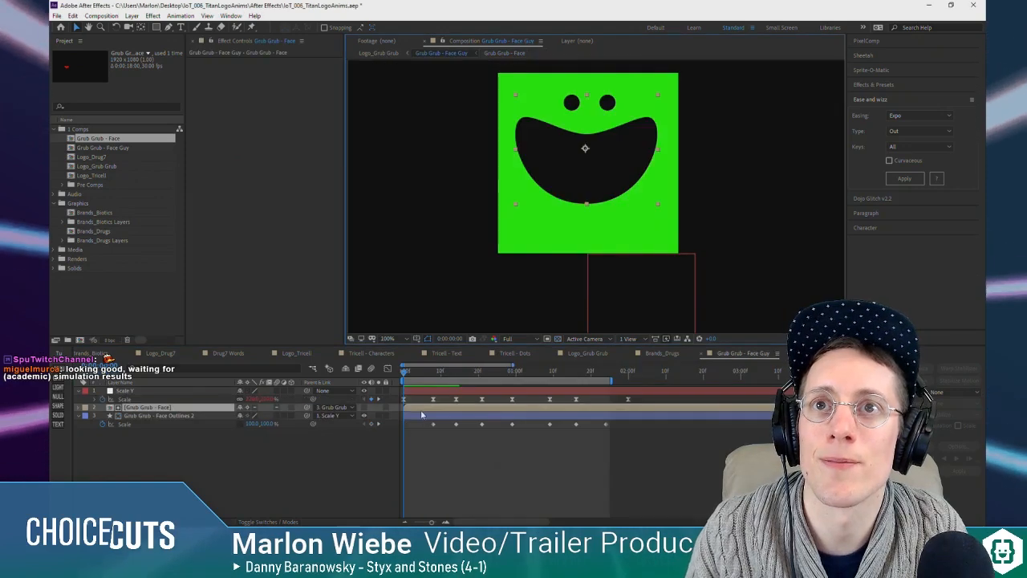
{"action": "right_click", "coordinate": [422, 408]}
{"action": "mouse_move", "coordinate": [455, 195]}
{"action": "left_click", "coordinate": [578, 195]}
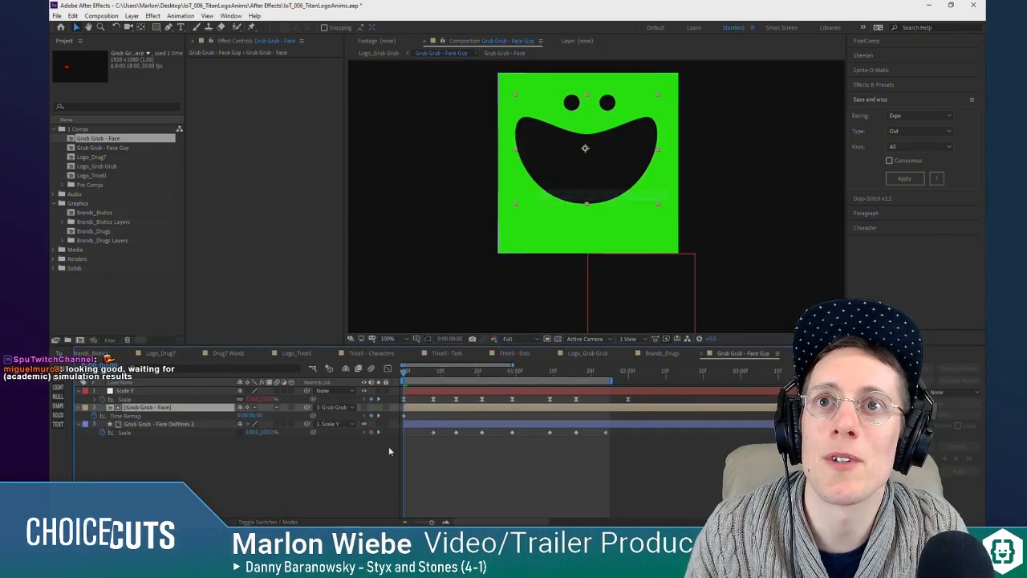
{"action": "left_click_drag", "start_coordinate": [415, 409], "coordinate": [335, 408]}
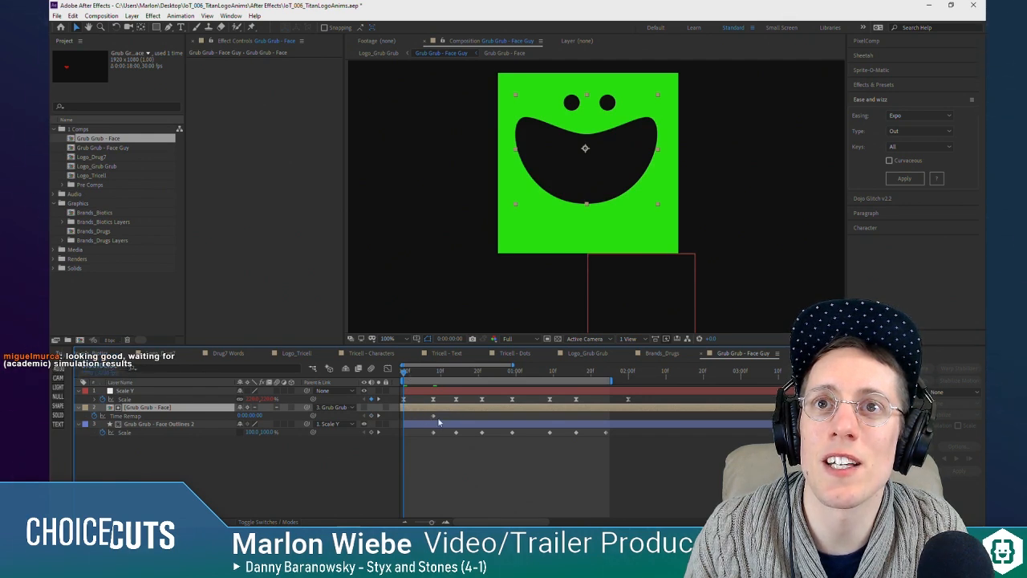
{"action": "mouse_move", "coordinate": [424, 372]}
{"action": "left_mouse_down"}
{"action": "mouse_move", "coordinate": [461, 370]}
{"action": "mouse_move", "coordinate": [419, 371]}
{"action": "left_mouse_up"}
{"action": "left_click", "coordinate": [425, 435]}
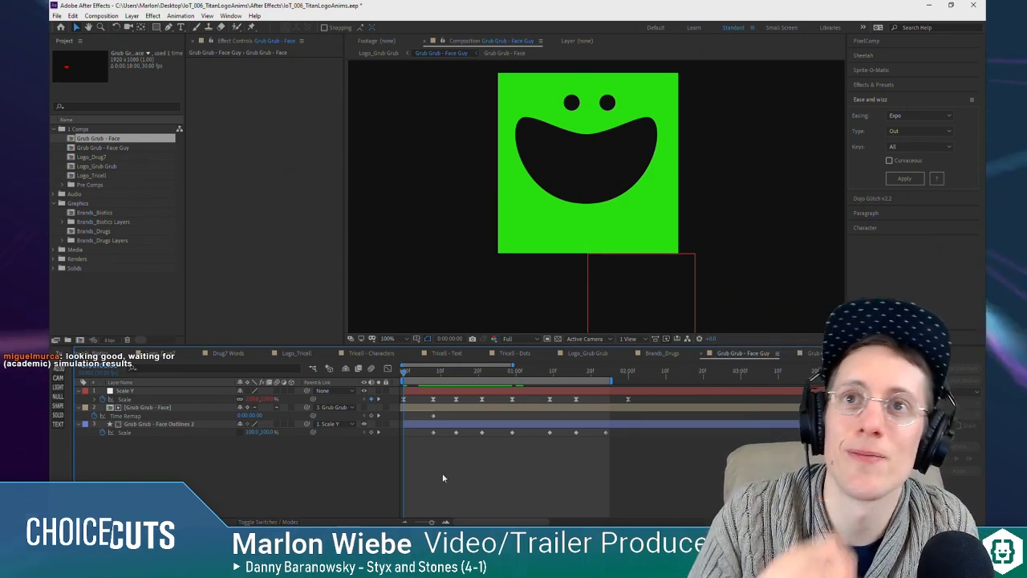
Step: Squash the face vertically with a Scale keyframe on the Scale Y null at 0:00:00:04
{"action": "left_click", "coordinate": [410, 371]}
{"action": "mouse_move", "coordinate": [410, 370]}
{"action": "left_mouse_down"}
{"action": "mouse_move", "coordinate": [525, 367]}
{"action": "mouse_move", "coordinate": [370, 375]}
{"action": "mouse_move", "coordinate": [443, 370]}
{"action": "mouse_move", "coordinate": [408, 371]}
{"action": "left_mouse_up"}
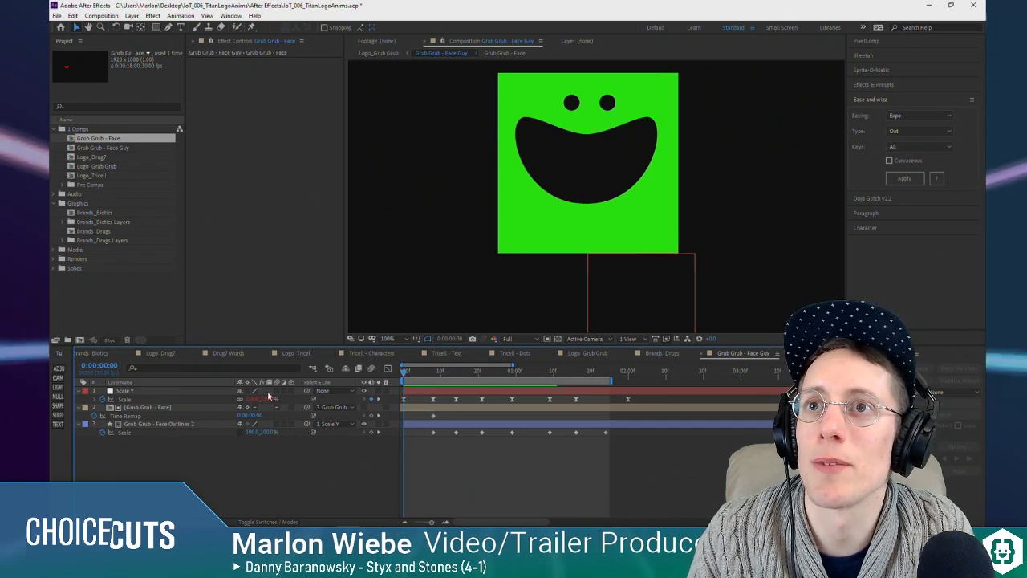
{"action": "mouse_move", "coordinate": [264, 402]}
{"action": "left_mouse_down"}
{"action": "mouse_move", "coordinate": [275, 402]}
{"action": "mouse_move", "coordinate": [230, 404]}
{"action": "mouse_move", "coordinate": [277, 398]}
{"action": "left_mouse_up"}
{"action": "left_click_drag", "start_coordinate": [406, 374], "coordinate": [396, 380]}
{"action": "mouse_move", "coordinate": [261, 401]}
{"action": "left_mouse_down"}
{"action": "mouse_move", "coordinate": [270, 401]}
{"action": "mouse_move", "coordinate": [251, 402]}
{"action": "left_mouse_up"}
{"action": "mouse_move", "coordinate": [418, 374]}
{"action": "left_mouse_down"}
{"action": "mouse_move", "coordinate": [438, 375]}
{"action": "mouse_move", "coordinate": [379, 376]}
{"action": "mouse_move", "coordinate": [456, 373]}
{"action": "mouse_move", "coordinate": [370, 371]}
{"action": "mouse_move", "coordinate": [417, 376]}
{"action": "left_mouse_up"}
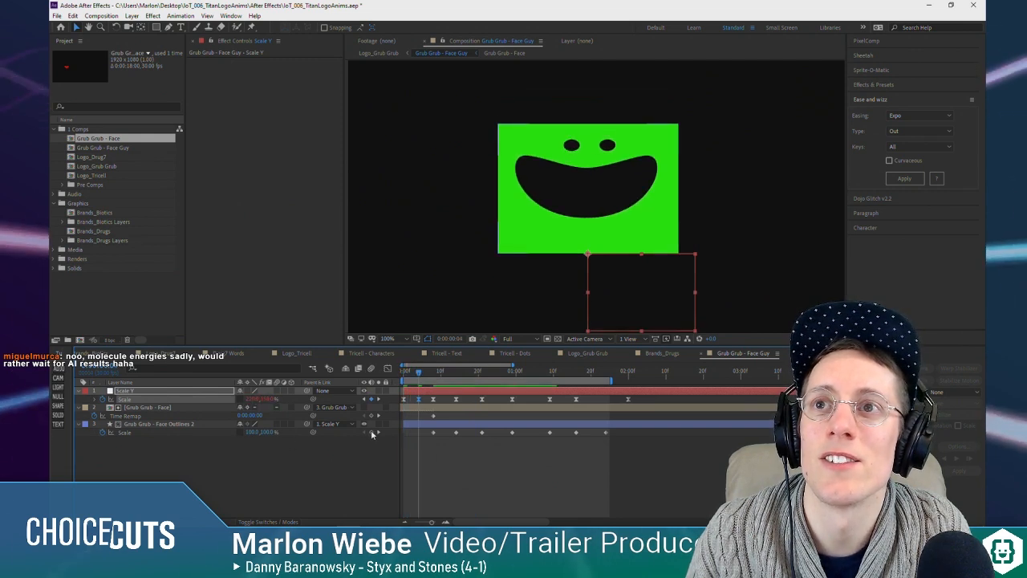
Step: Keyframe Grub Grub - Face Outlines 2's Scale at 0:00:00:00 and 0:00:00:04, widening it to 147% horizontally at the second keyframe
{"action": "left_click", "coordinate": [425, 423]}
{"action": "left_click_drag", "start_coordinate": [408, 372], "coordinate": [393, 369]}
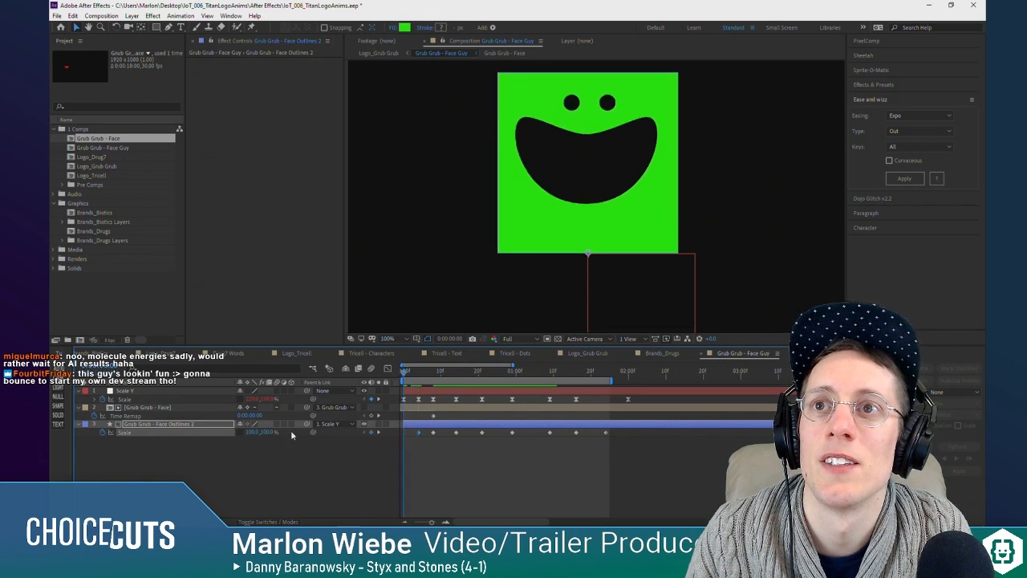
{"action": "left_click", "coordinate": [381, 433]}
{"action": "left_click_drag", "start_coordinate": [250, 432], "coordinate": [274, 431]}
{"action": "left_click_drag", "start_coordinate": [406, 376], "coordinate": [441, 384]}
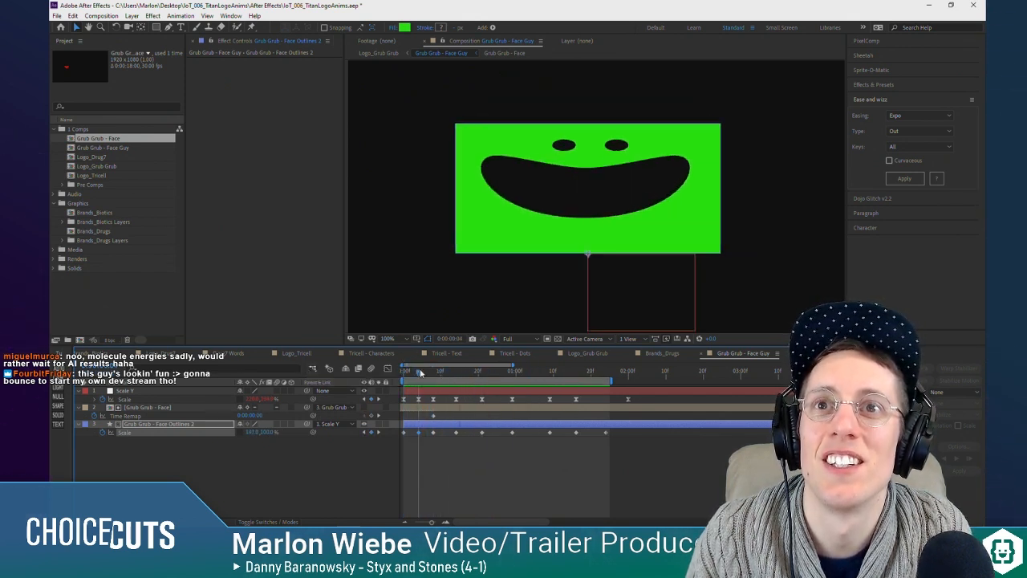
Step: Shift the keyframes from 0:00:00:08 onward to start at 0:00:00:14 and copy both layers' Scale keyframes there to 0:00:00:11
{"action": "left_click_drag", "start_coordinate": [636, 393], "coordinate": [440, 434]}
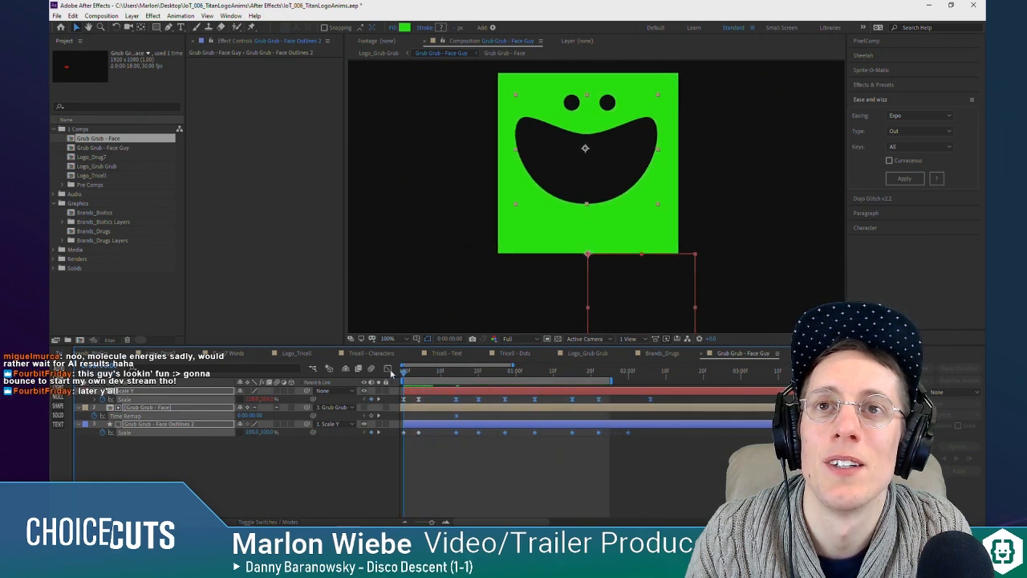
{"action": "key", "text": "space"}
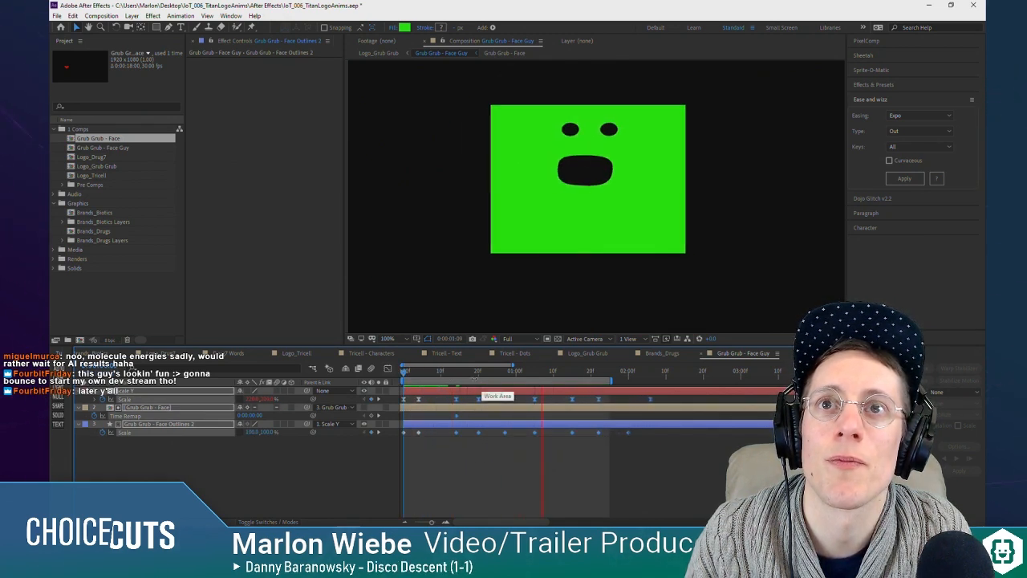
{"action": "left_click_drag", "start_coordinate": [435, 373], "coordinate": [441, 374]}
{"action": "left_click", "coordinate": [446, 401]}
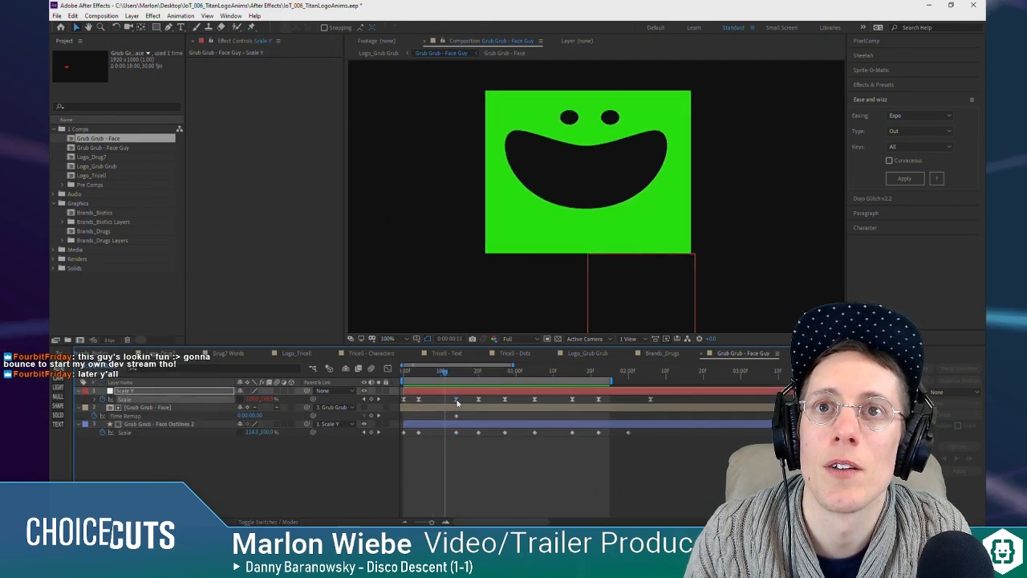
{"action": "left_click", "coordinate": [456, 399]}
{"action": "key", "text": "ctrl+c"}
{"action": "key", "text": "ctrl+v"}
{"action": "left_click", "coordinate": [456, 433]}
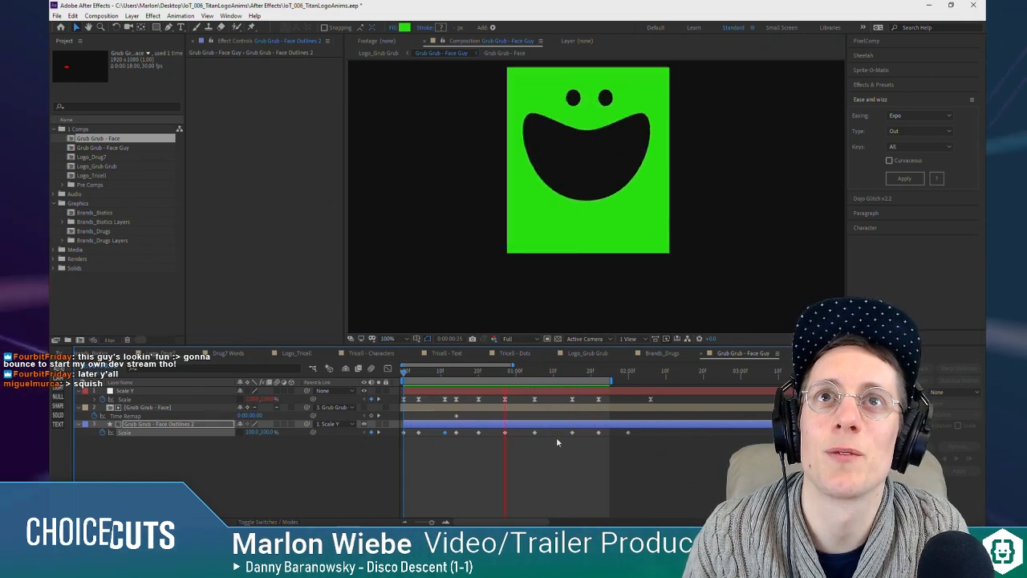
{"action": "key", "text": "space"}
Step: Exaggerate the squash at 0:00:00:04 by lowering the Scale Y null's height and widening Grub Grub - Face Outlines 2 to 201%
{"action": "left_click_drag", "start_coordinate": [408, 377], "coordinate": [419, 378]}
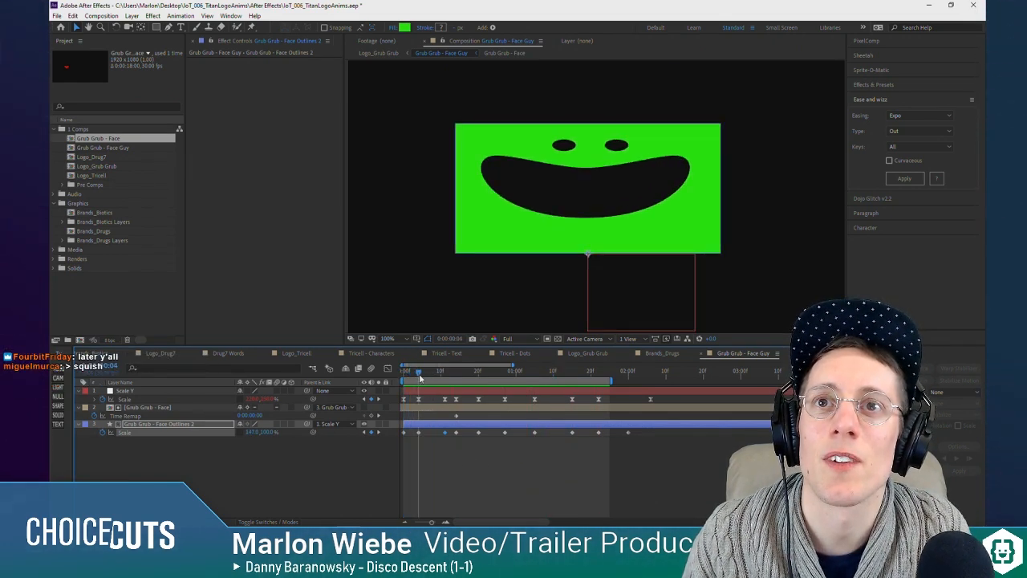
{"action": "left_click", "coordinate": [270, 400]}
{"action": "left_click_drag", "start_coordinate": [263, 433], "coordinate": [291, 433]}
{"action": "left_click_drag", "start_coordinate": [417, 372], "coordinate": [382, 366]}
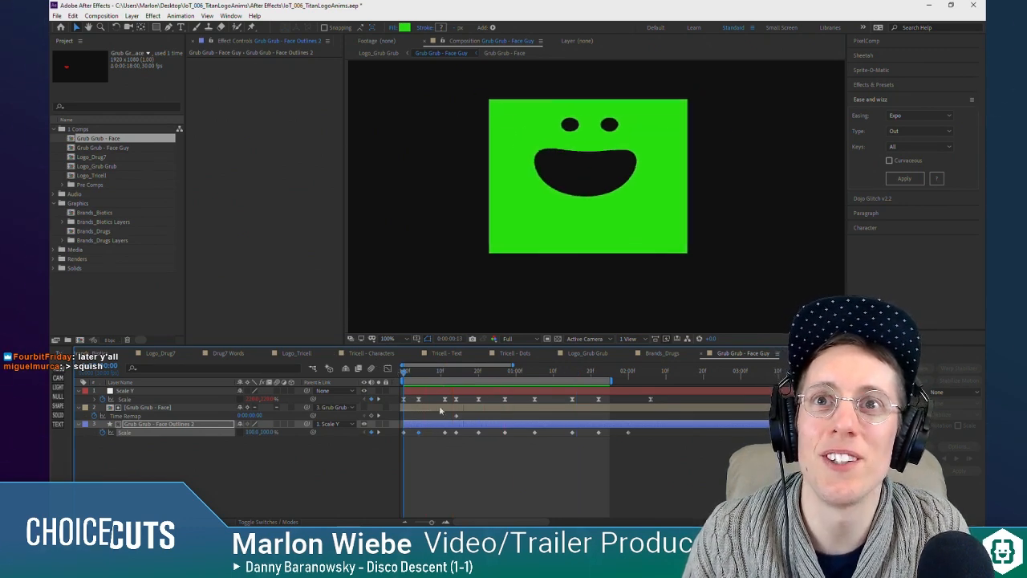
Step: Apply Easy Ease to all Scale keyframes on Grub Grub - Face Outlines 2
{"action": "left_click_drag", "start_coordinate": [650, 440], "coordinate": [399, 432]}
{"action": "right_click", "coordinate": [406, 435]}
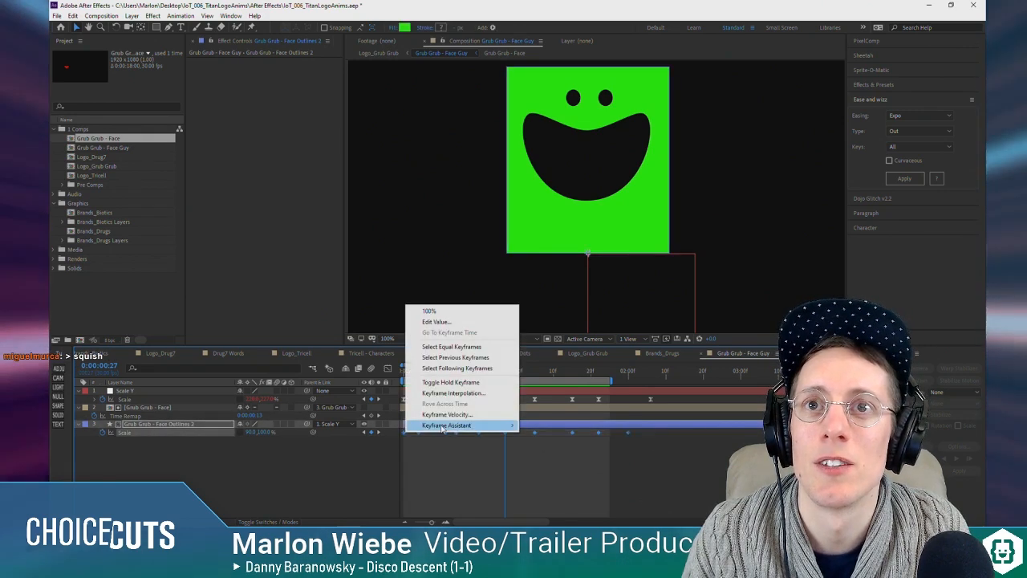
{"action": "mouse_move", "coordinate": [474, 424]}
{"action": "left_click", "coordinate": [594, 361]}
{"action": "left_click", "coordinate": [487, 489]}
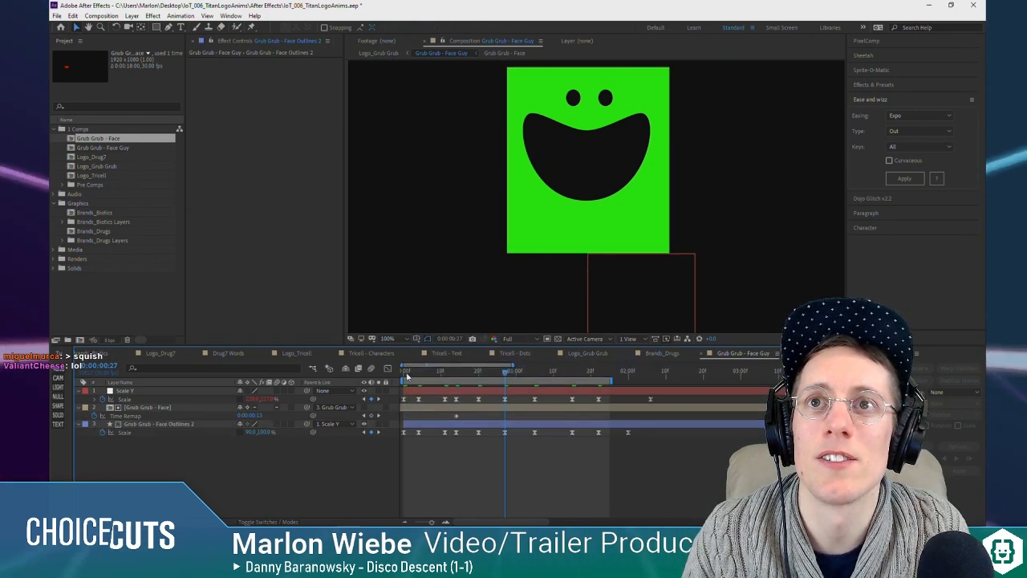
Step: Play back the eased squash and chewing animation and examine its opening frames
{"action": "key", "text": "space"}
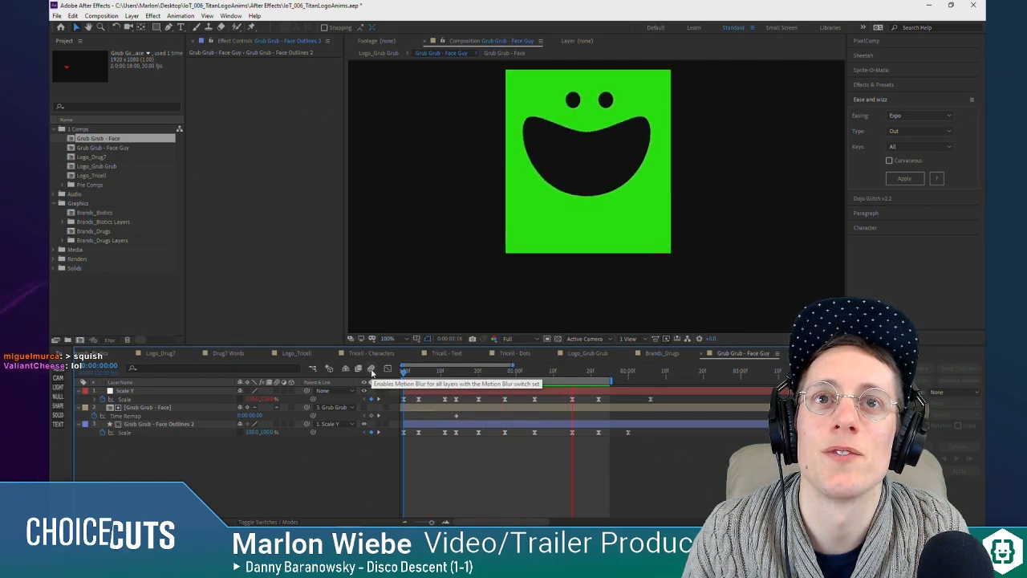
{"action": "mouse_move", "coordinate": [423, 374]}
{"action": "left_mouse_down"}
{"action": "mouse_move", "coordinate": [393, 370]}
{"action": "mouse_move", "coordinate": [418, 375]}
{"action": "left_mouse_up"}
{"action": "key", "text": "space"}
{"action": "key", "text": "space"}
{"action": "left_click", "coordinate": [410, 374]}
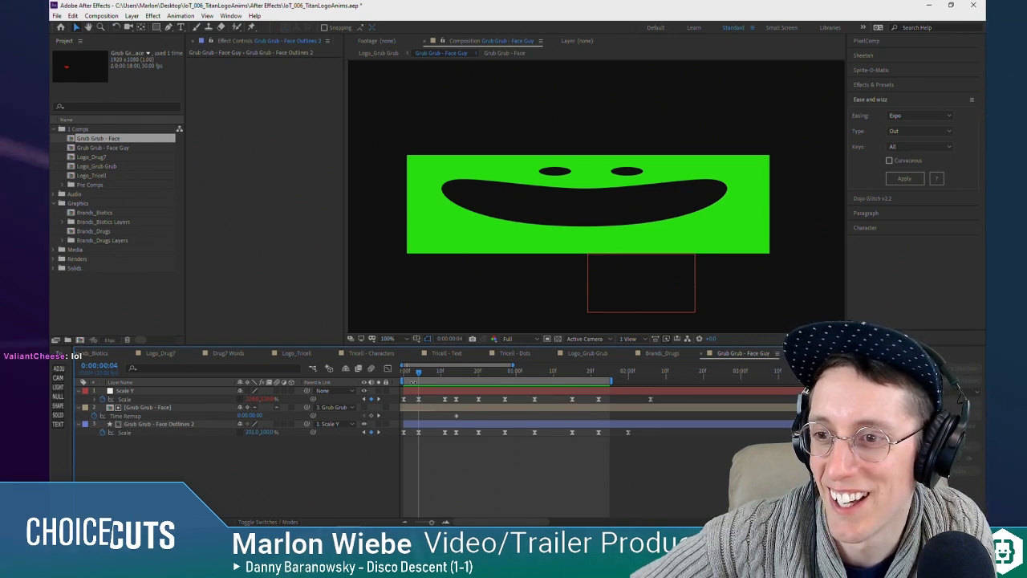
{"action": "key", "text": "space"}
{"action": "key", "text": "space"}
{"action": "key", "text": "space"}
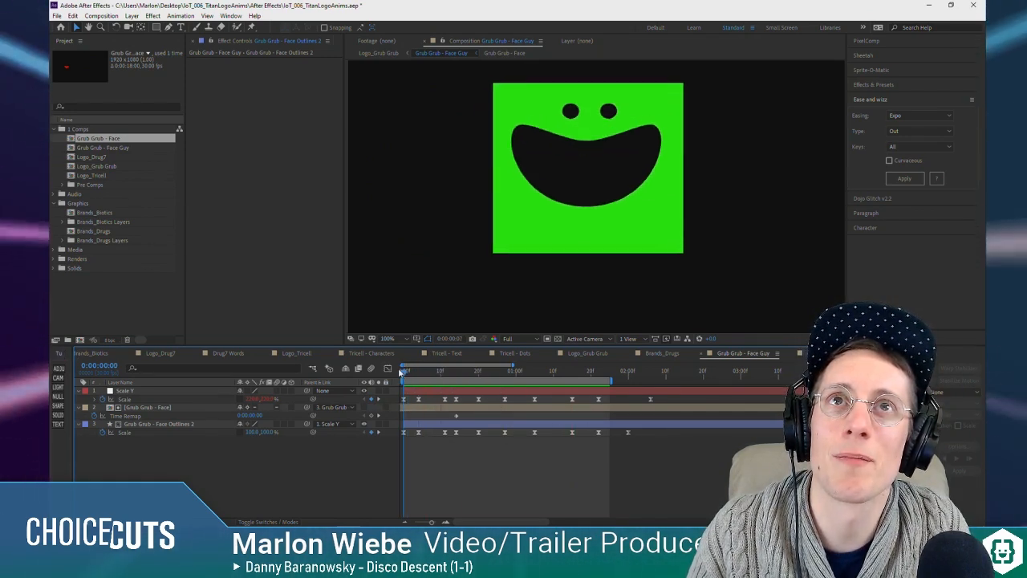
Step: Shift all keyframes from 0:00:00:11 onward three frames later on every layer
{"action": "left_click_drag", "start_coordinate": [416, 374], "coordinate": [439, 380]}
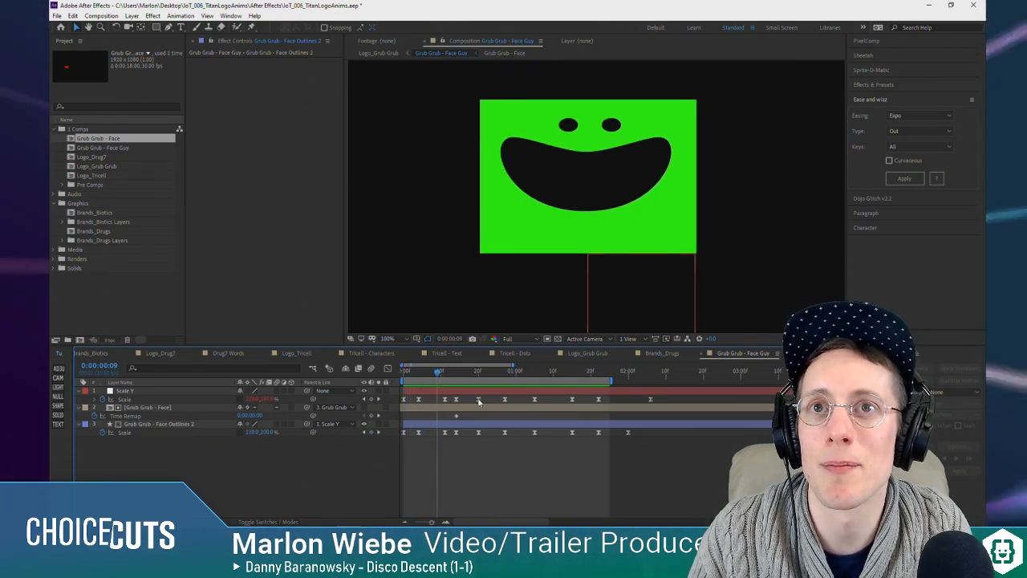
{"action": "left_click_drag", "start_coordinate": [686, 393], "coordinate": [438, 440]}
{"action": "left_click_drag", "start_coordinate": [446, 400], "coordinate": [440, 376]}
{"action": "left_click", "coordinate": [462, 451]}
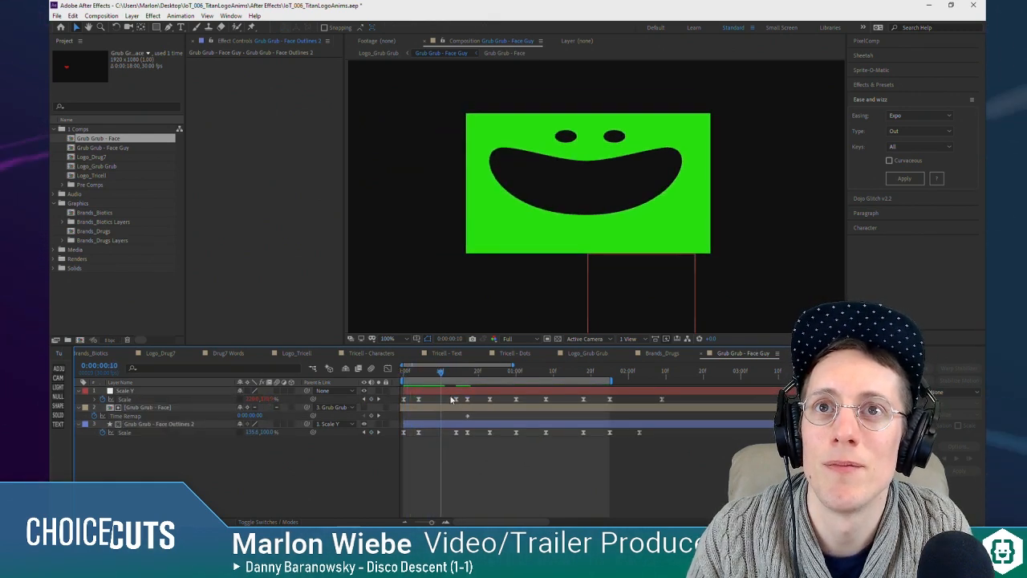
Step: Copy the Scale keyframes at 0:00:00:14 on Scale Y and Grub Grub - Face Outlines 2 to 0:00:00:10
{"action": "left_click", "coordinate": [455, 398]}
{"action": "key", "text": "ctrl+c"}
{"action": "key", "text": "ctrl+v"}
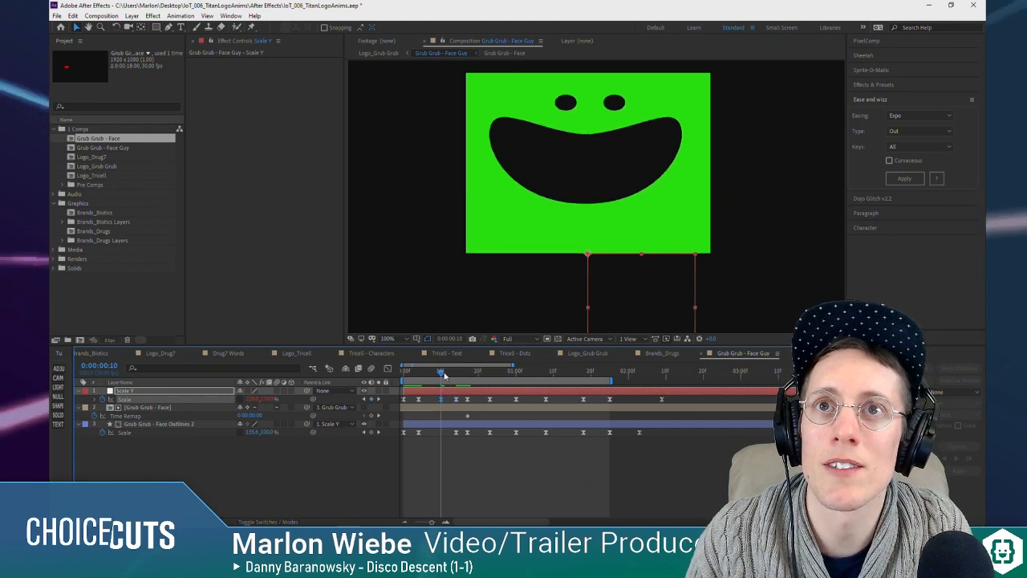
{"action": "left_click", "coordinate": [456, 434]}
{"action": "key", "text": "ctrl+v"}
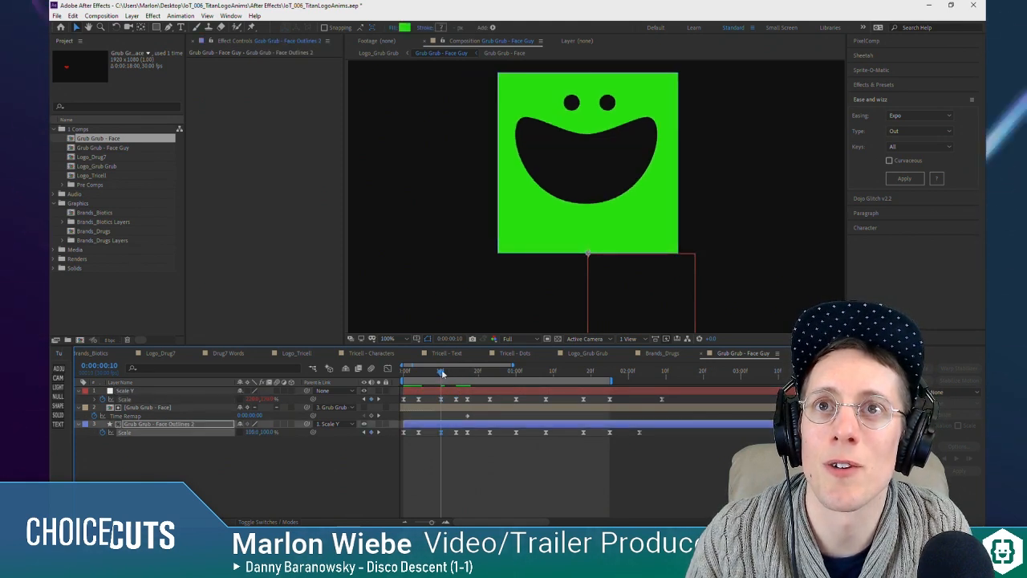
{"action": "left_click_drag", "start_coordinate": [447, 375], "coordinate": [441, 374]}
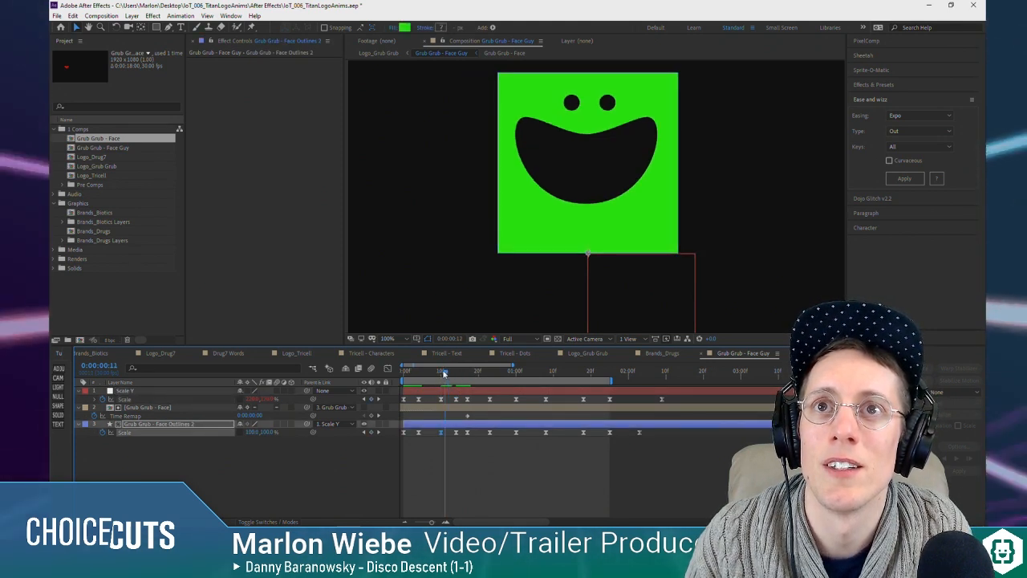
Step: Adjust the rebound Scale values on Scale Y and Grub Grub - Face Outlines 2, and move both rebound keyframes to 0:00:00:09
{"action": "left_click_drag", "start_coordinate": [267, 399], "coordinate": [246, 431]}
{"action": "left_click_drag", "start_coordinate": [441, 371], "coordinate": [366, 376]}
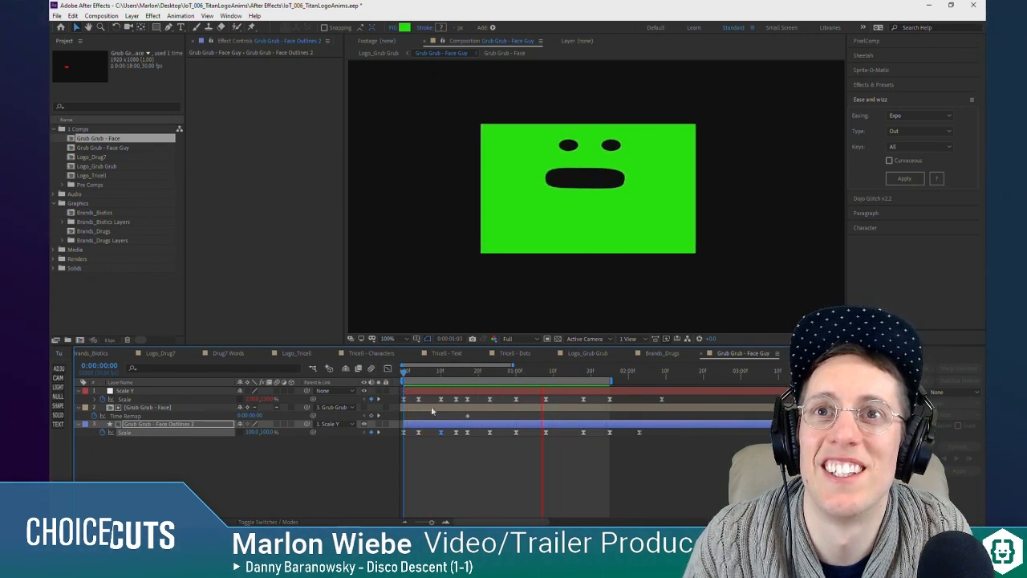
{"action": "mouse_move", "coordinate": [441, 426]}
{"action": "left_mouse_down"}
{"action": "mouse_move", "coordinate": [446, 437]}
{"action": "mouse_move", "coordinate": [439, 433]}
{"action": "left_mouse_up"}
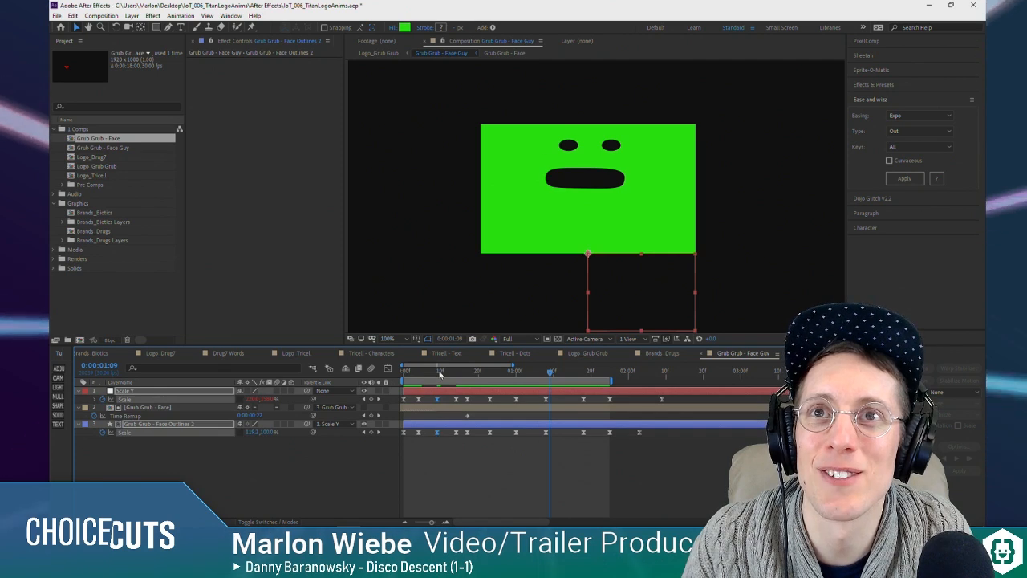
{"action": "left_click_drag", "start_coordinate": [441, 373], "coordinate": [371, 371]}
{"action": "key", "text": "space"}
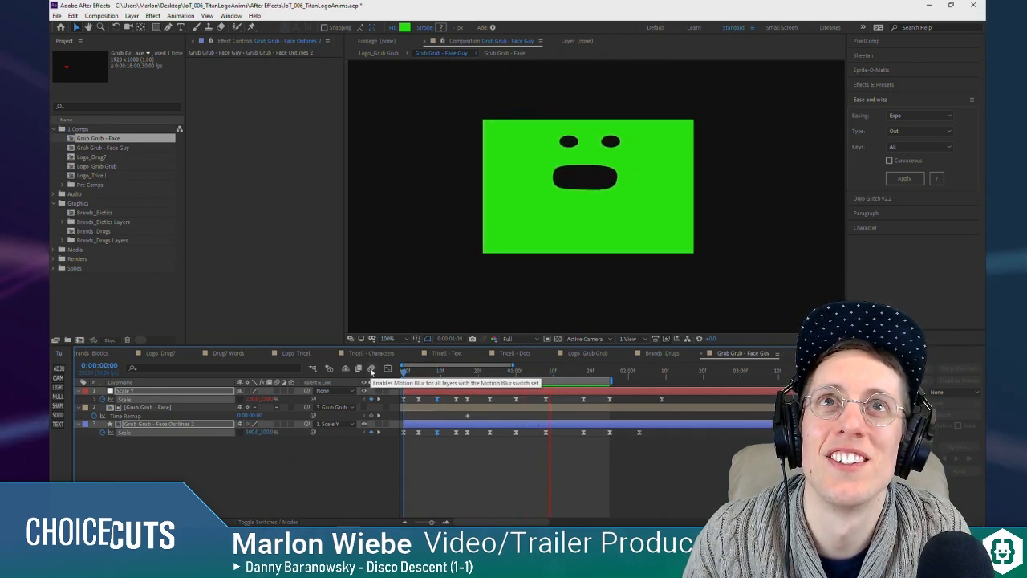
{"action": "key", "text": "space"}
{"action": "key", "text": "space"}
Step: Switch to the Logo_Grub Grub composition and play back the face's drop, squash and chewing from the start
{"action": "key", "text": "Tab"}
{"action": "left_click", "coordinate": [430, 461]}
{"action": "left_click_drag", "start_coordinate": [427, 374], "coordinate": [393, 381]}
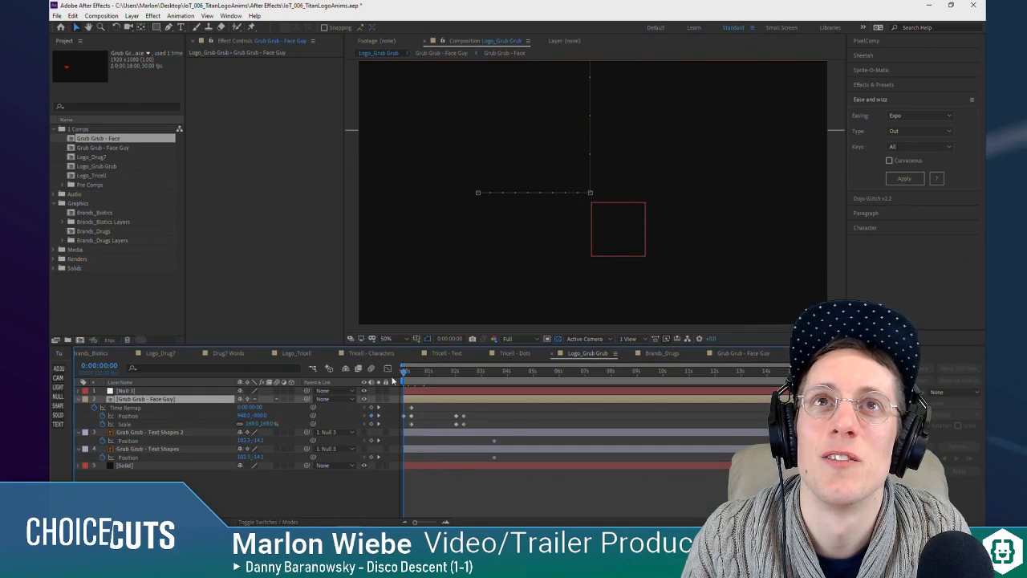
{"action": "key", "text": "space"}
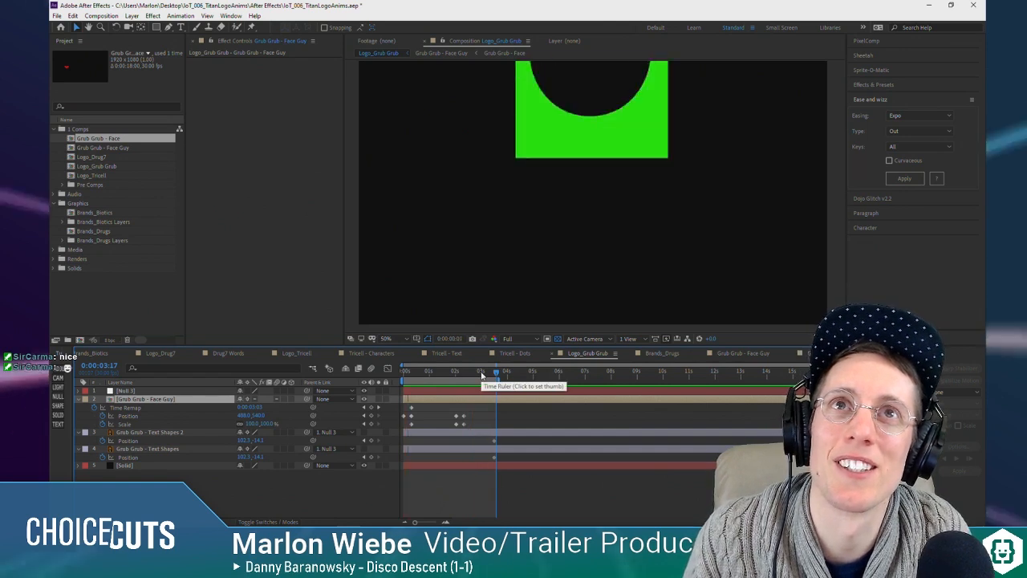
{"action": "left_click", "coordinate": [425, 373]}
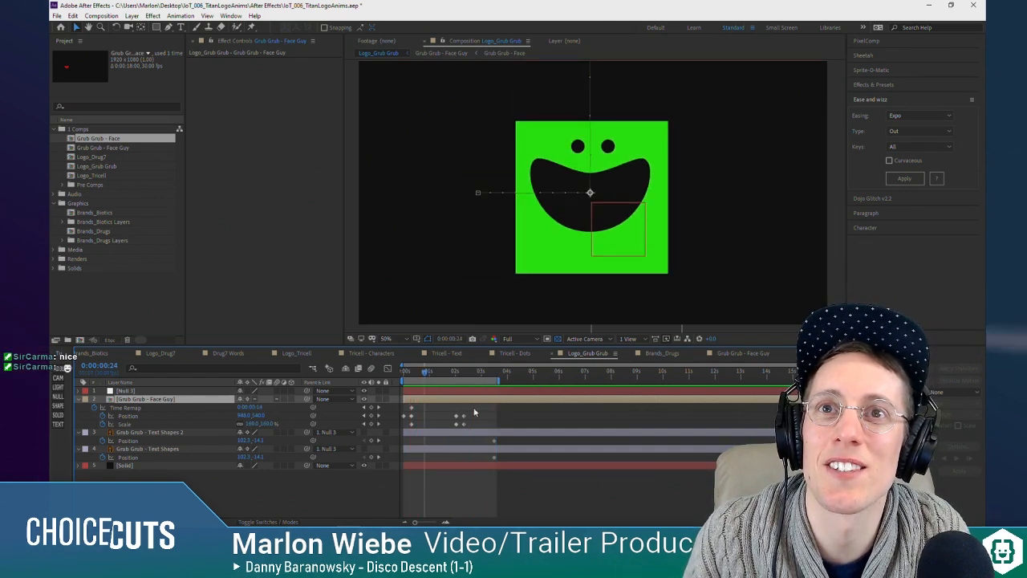
Step: Shift every keyframe after the opening Position keyframe three frames earlier across the face and text layers, and preview the drop
{"action": "left_click_drag", "start_coordinate": [491, 426], "coordinate": [410, 468]}
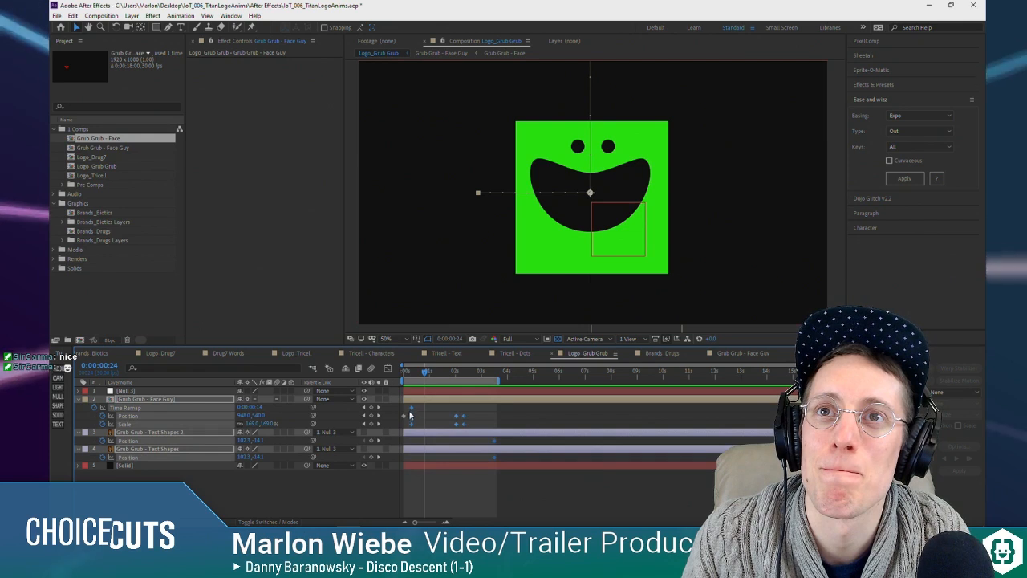
{"action": "left_click_drag", "start_coordinate": [411, 409], "coordinate": [409, 410]}
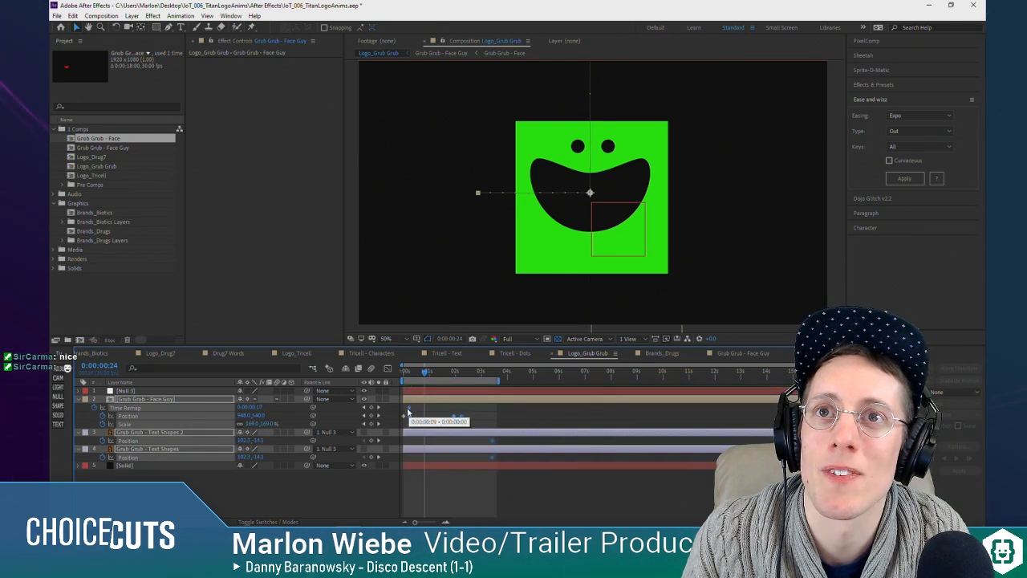
{"action": "left_click", "coordinate": [396, 369]}
{"action": "key", "text": "space"}
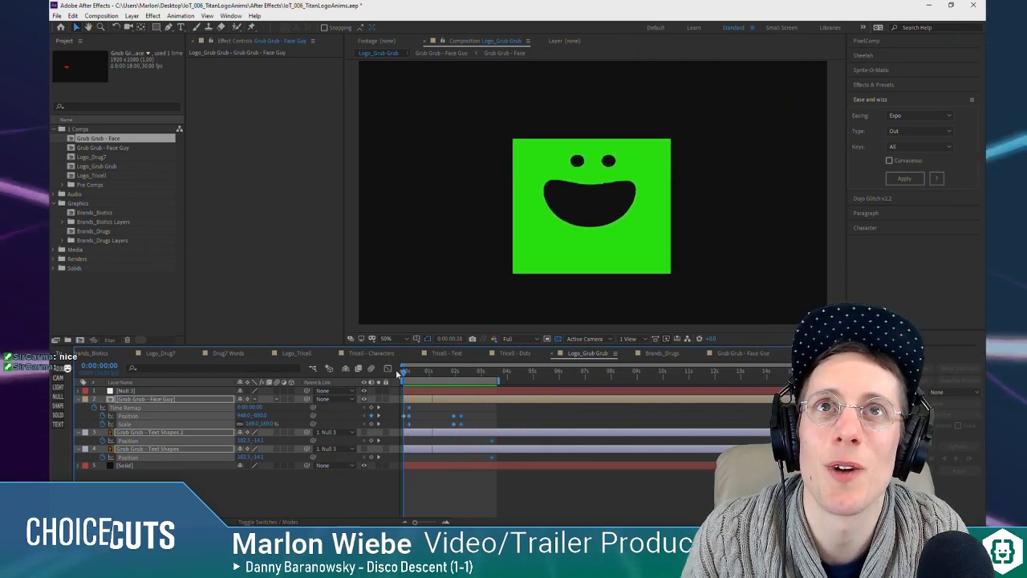
Step: Move Grub Grub - Face Guy's last two Position and Scale keyframe pairs later, starting just after 0:00:02:13
{"action": "key", "text": "space"}
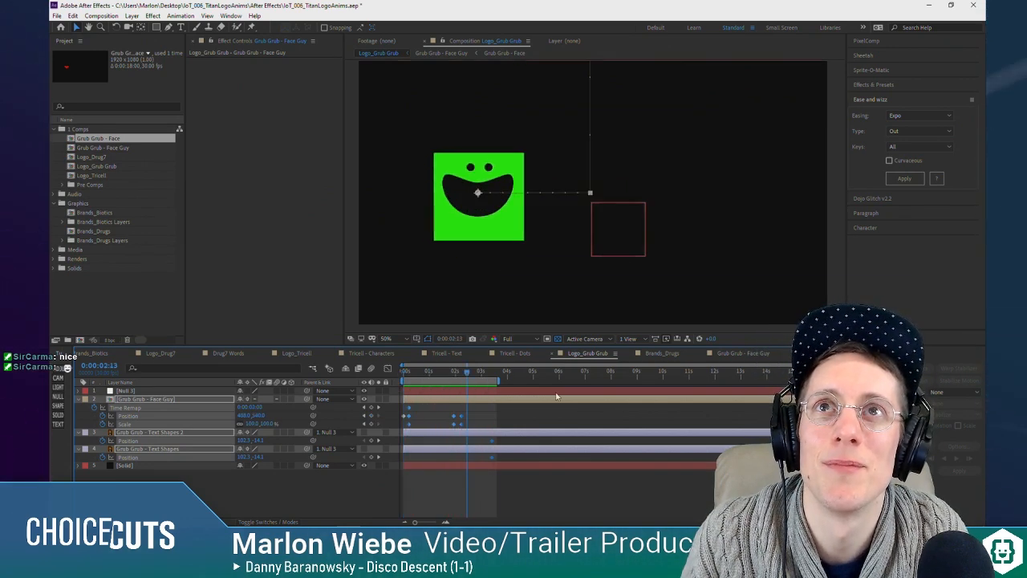
{"action": "left_click", "coordinate": [474, 416]}
{"action": "mouse_move", "coordinate": [475, 415]}
{"action": "left_mouse_down"}
{"action": "mouse_move", "coordinate": [449, 426]}
{"action": "mouse_move", "coordinate": [470, 419]}
{"action": "left_mouse_up"}
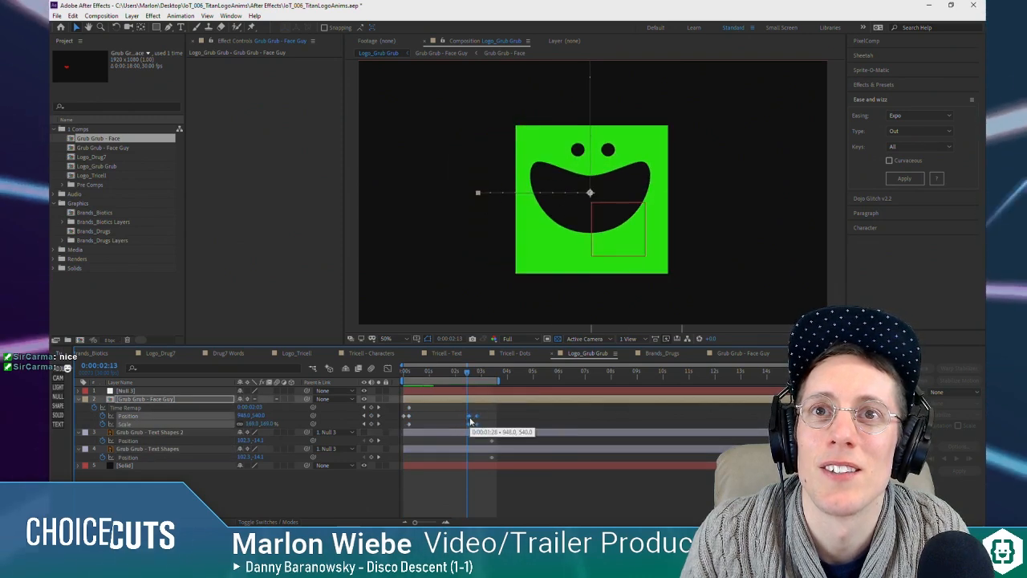
Step: Play back the face's chewing and shrink into its logo place from the start, declining Bandicam's permission to change the device
{"action": "key", "text": "space"}
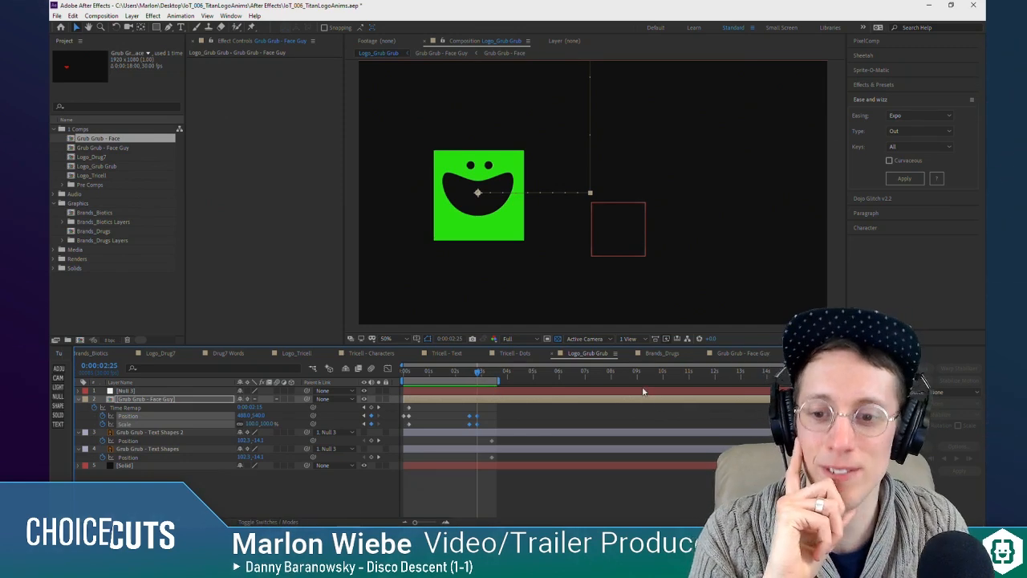
{"action": "left_click", "coordinate": [306, 499]}
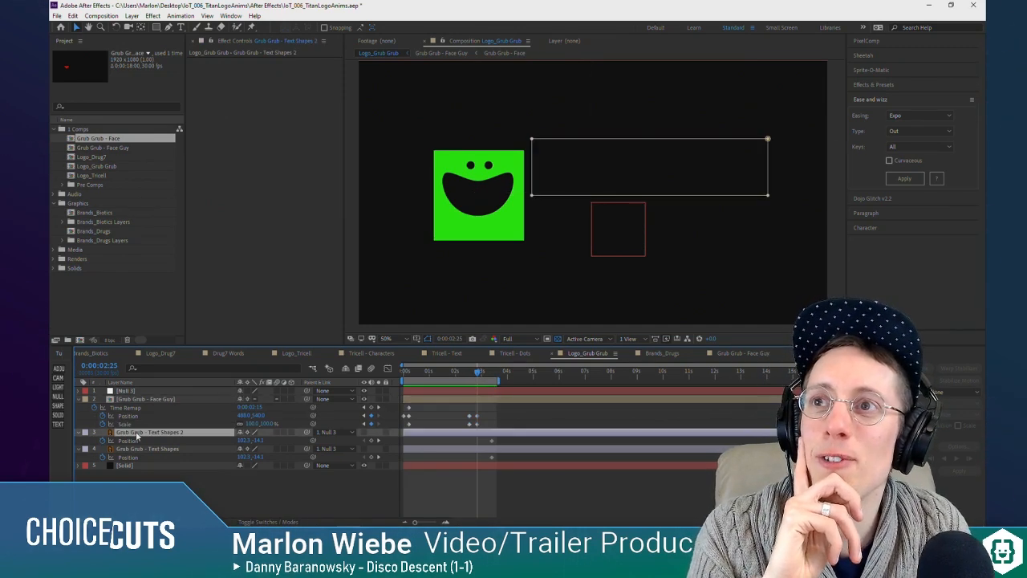
{"action": "left_click", "coordinate": [143, 449], "text": "shift"}
{"action": "left_click", "coordinate": [305, 518]}
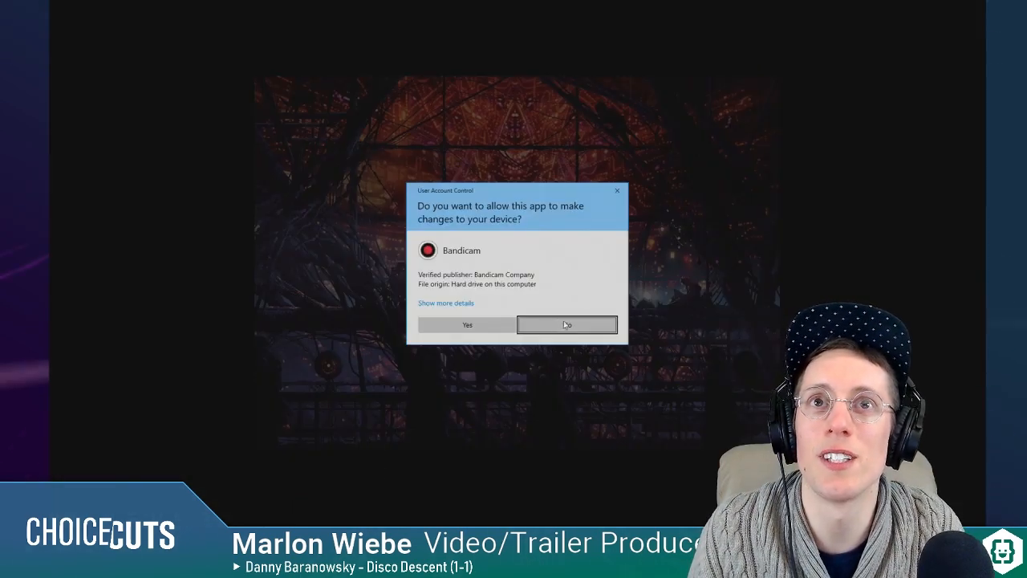
{"action": "left_click", "coordinate": [560, 324]}
{"action": "left_click", "coordinate": [292, 484]}
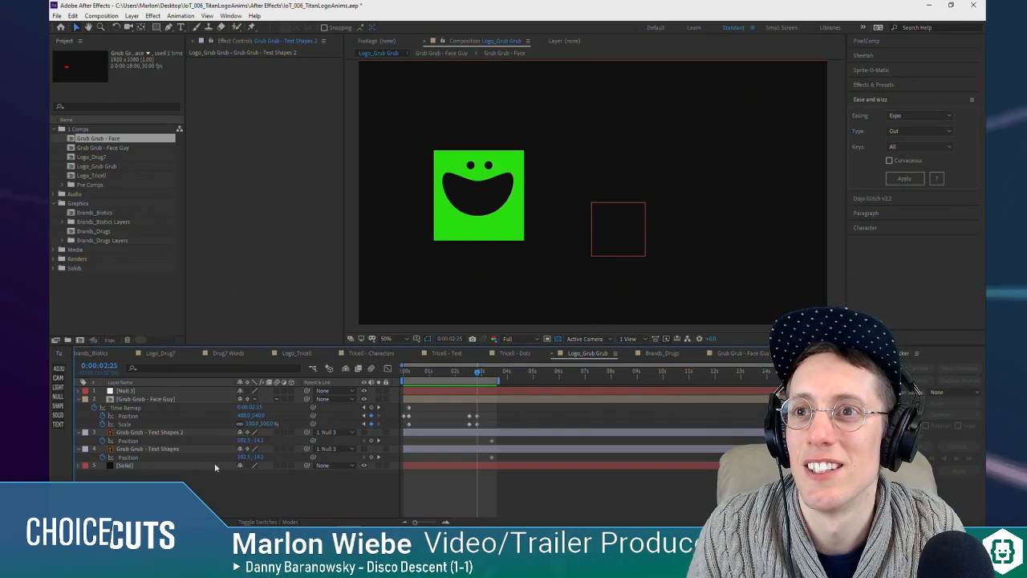
{"action": "left_click_drag", "start_coordinate": [431, 376], "coordinate": [495, 386]}
{"action": "key", "text": "space"}
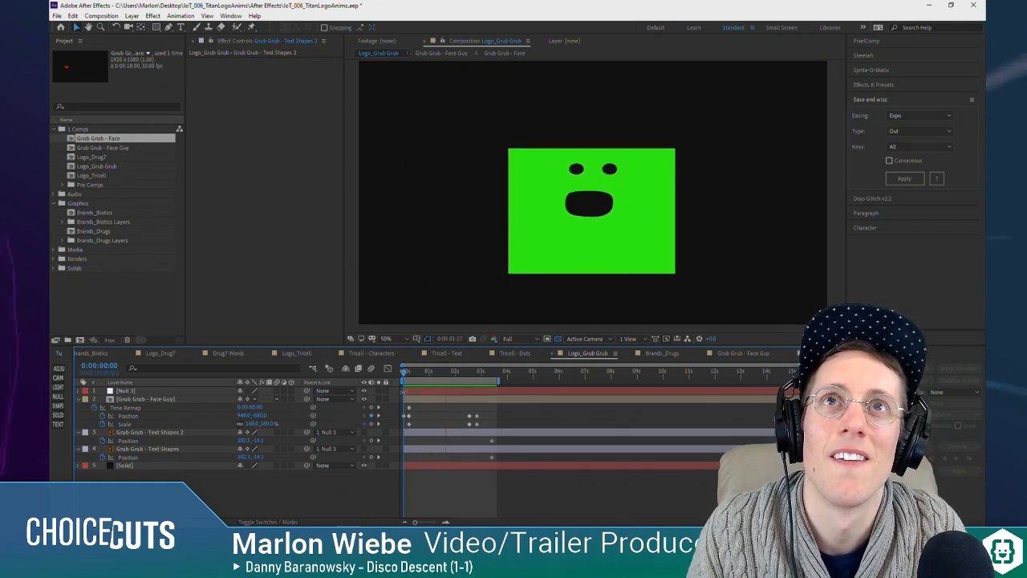
{"action": "key", "text": "space"}
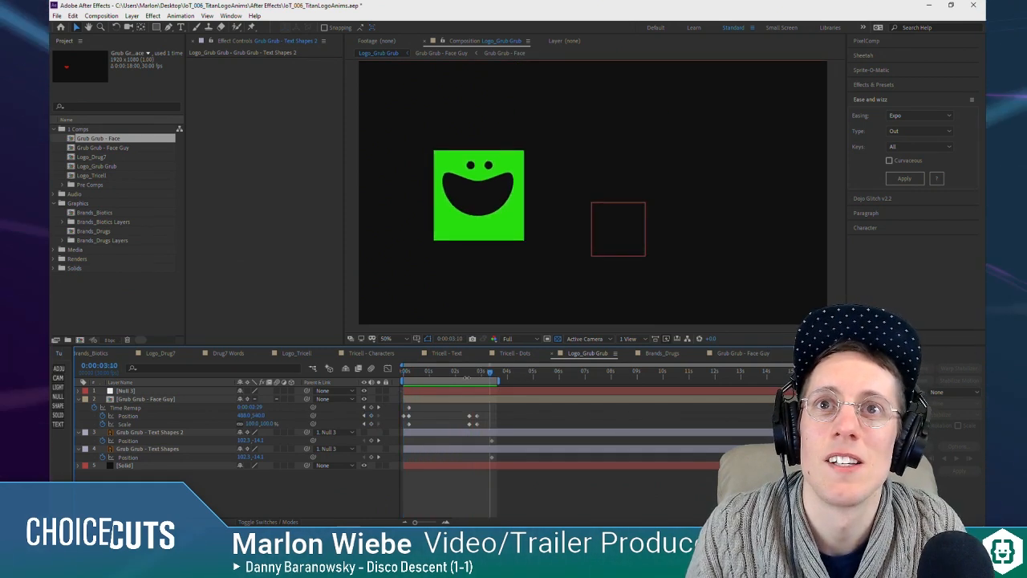
Step: Save the project and make the Grub Grub - Text Shapes and Text Shapes 2 layers visible
{"action": "left_click", "coordinate": [165, 435]}
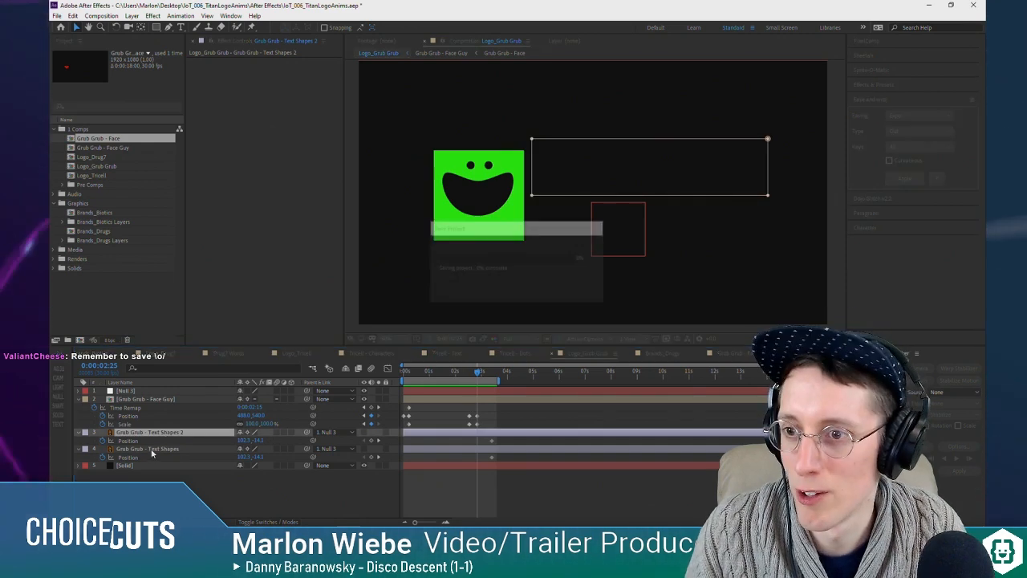
{"action": "left_click_drag", "start_coordinate": [478, 371], "coordinate": [486, 378]}
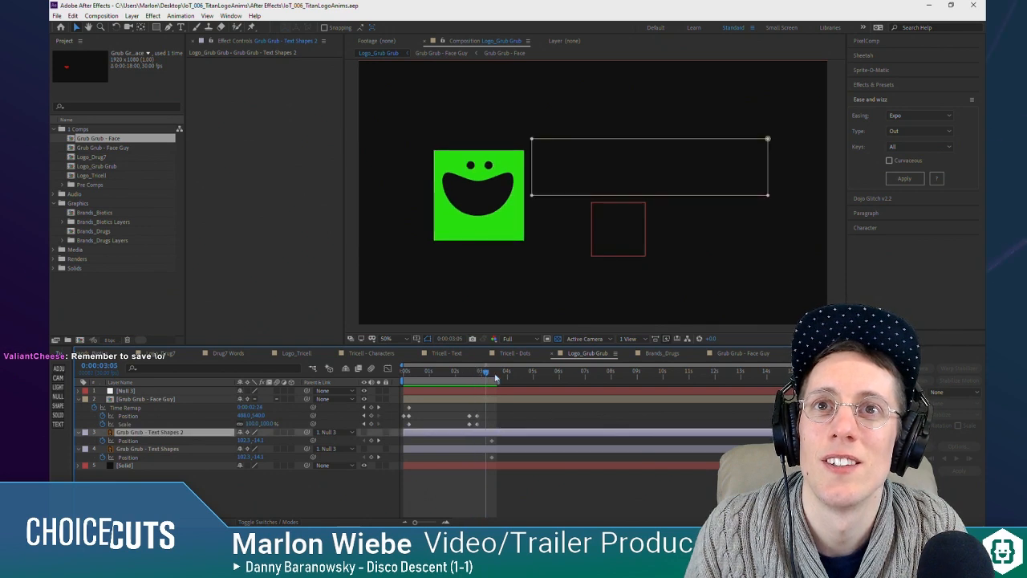
{"action": "left_click", "coordinate": [482, 504]}
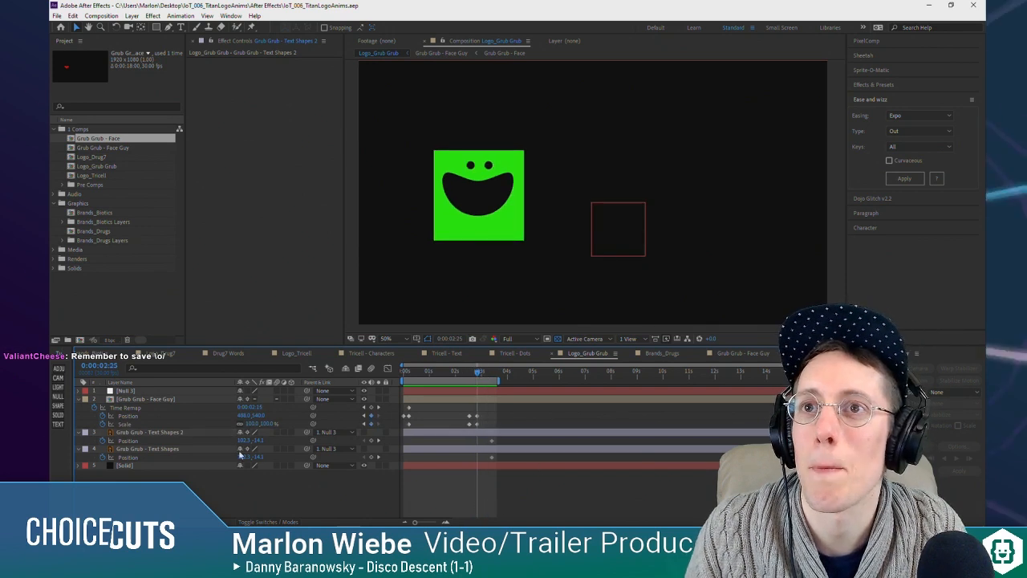
{"action": "left_click_drag", "start_coordinate": [366, 435], "coordinate": [367, 451]}
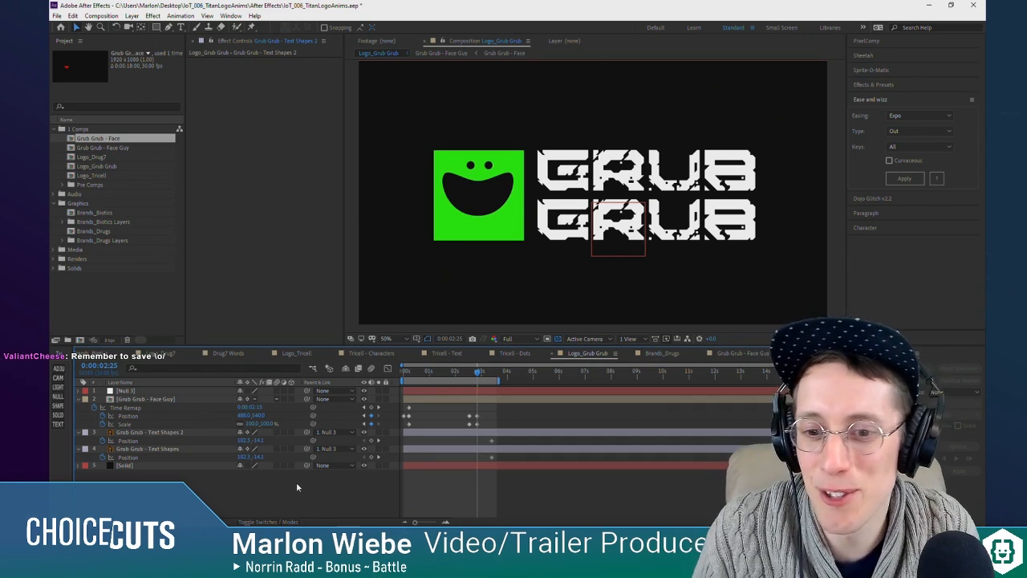
Step: Add a Position keyframe at 0:00:02:28 to both Grub Grub - Text Shapes layers
{"action": "left_click_drag", "start_coordinate": [479, 374], "coordinate": [482, 375]}
{"action": "left_click", "coordinate": [372, 441]}
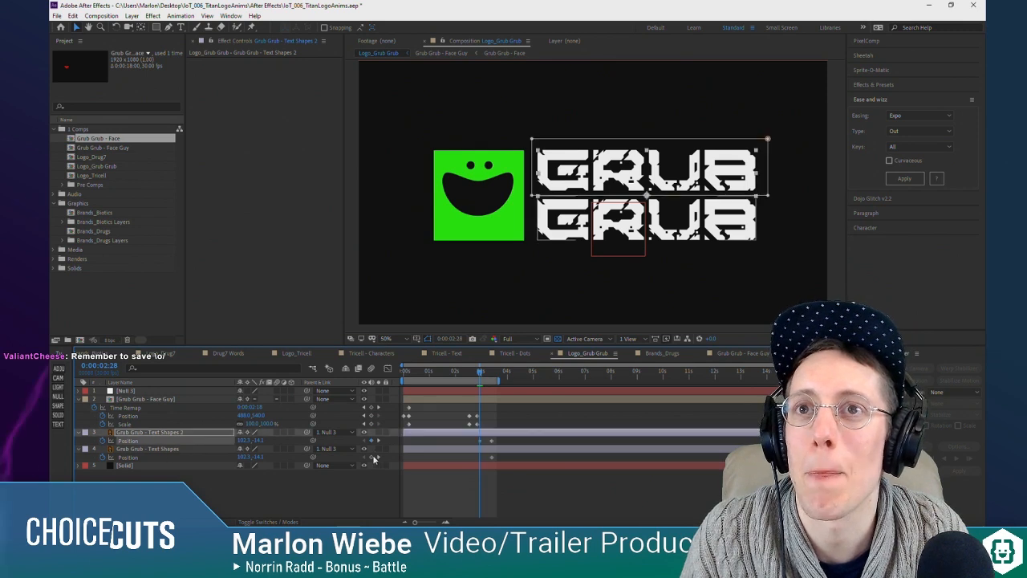
{"action": "left_click", "coordinate": [372, 458]}
{"action": "left_click_drag", "start_coordinate": [481, 373], "coordinate": [480, 375]}
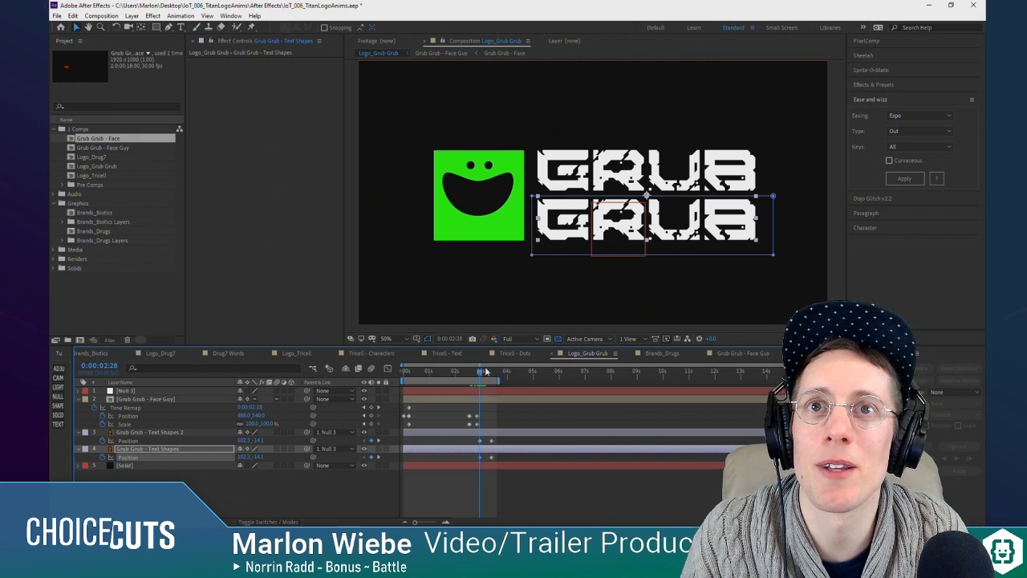
Step: Try to raise both text layers above the frame at 0:00:02:28 by lowering their shared Position's Y value
{"action": "left_click", "coordinate": [152, 433]}
{"action": "left_click", "coordinate": [263, 447], "text": "shift"}
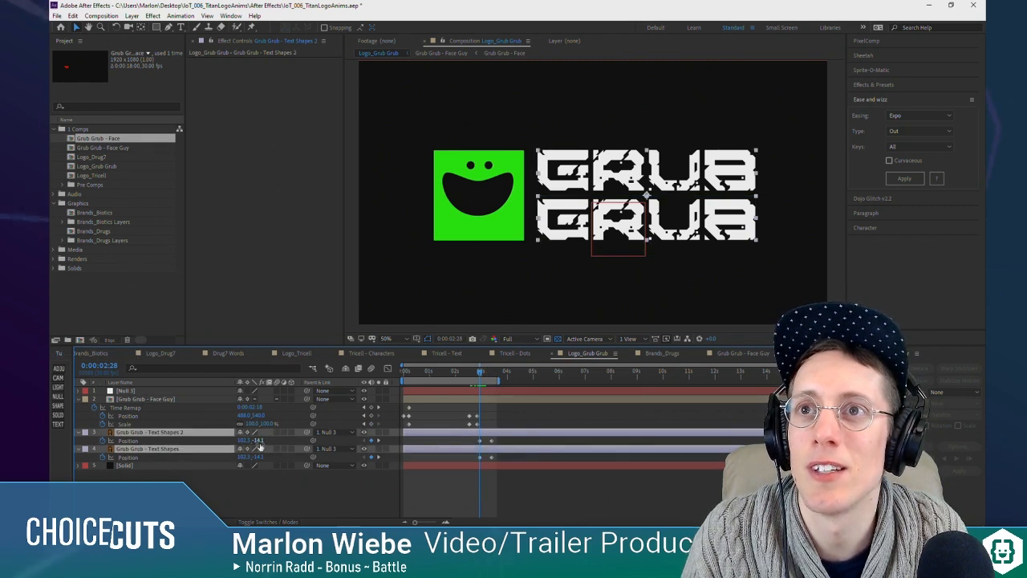
{"action": "left_click_drag", "start_coordinate": [261, 443], "coordinate": [97, 443]}
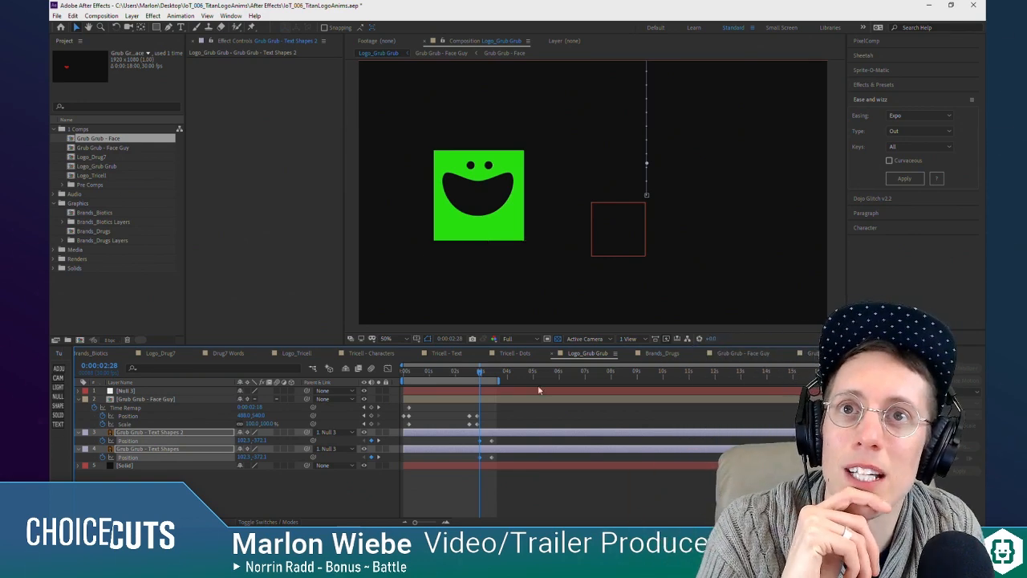
{"action": "mouse_move", "coordinate": [481, 372]}
{"action": "left_mouse_down"}
{"action": "mouse_move", "coordinate": [495, 379]}
{"action": "mouse_move", "coordinate": [478, 385]}
{"action": "mouse_move", "coordinate": [495, 378]}
{"action": "mouse_move", "coordinate": [482, 375]}
{"action": "left_mouse_up"}
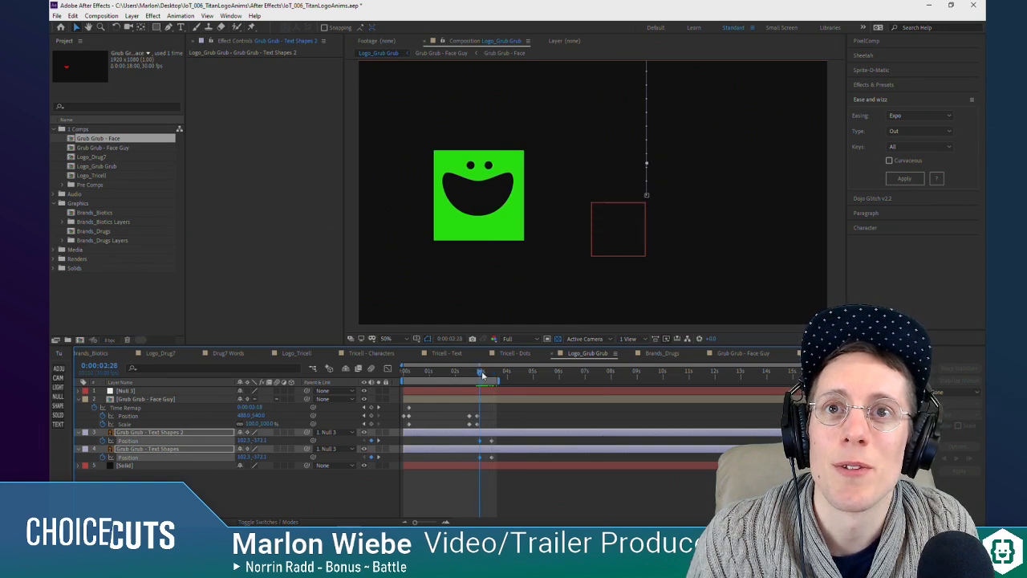
{"action": "mouse_move", "coordinate": [497, 433]}
{"action": "left_mouse_down"}
{"action": "mouse_move", "coordinate": [492, 448]}
{"action": "mouse_move", "coordinate": [502, 452]}
{"action": "left_mouse_up"}
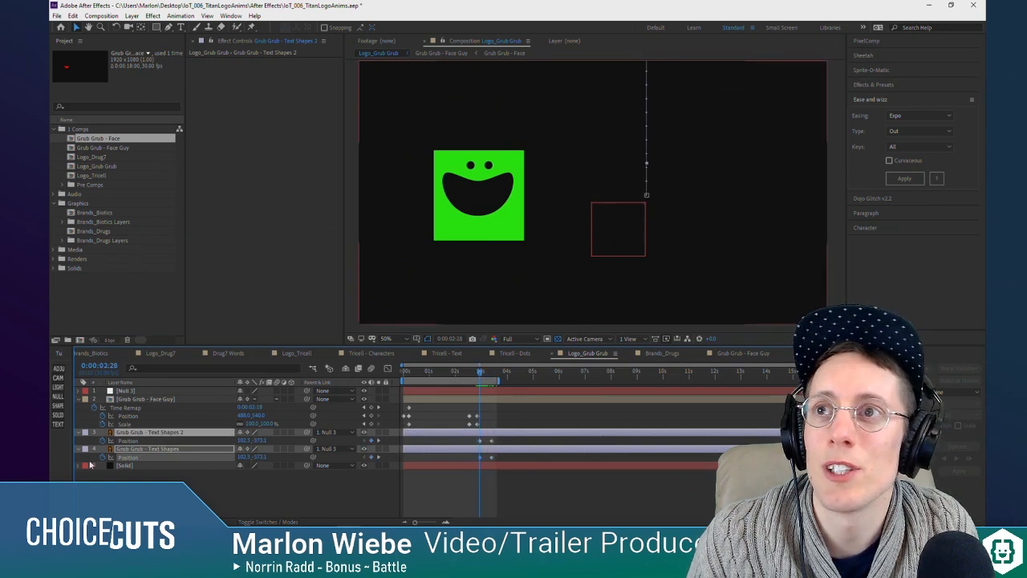
Step: Undo the upward move and remove all Position keyframes from both Grub Grub - Text Shapes layers
{"action": "key", "text": "ctrl+z"}
{"action": "left_click", "coordinate": [103, 457]}
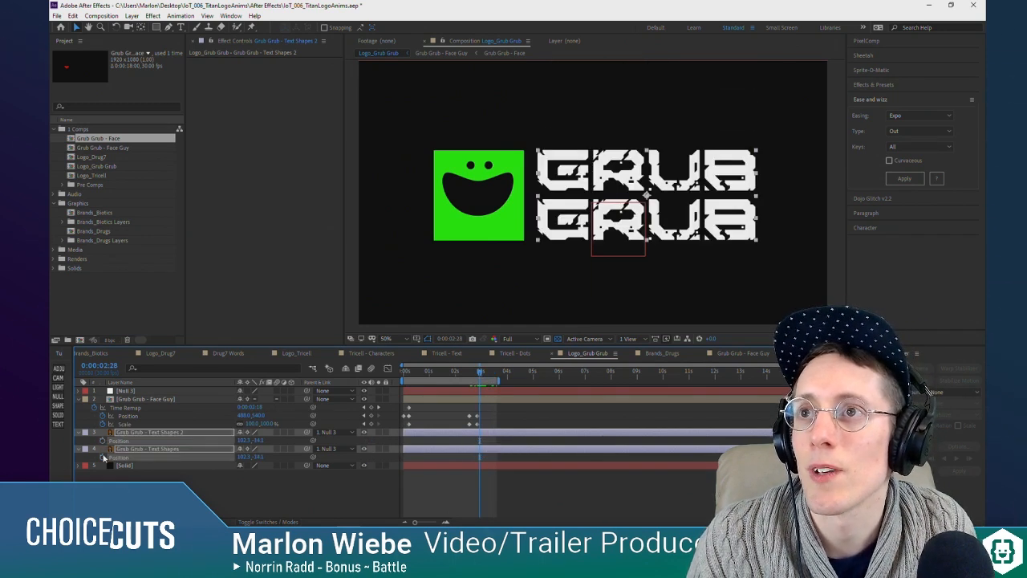
{"action": "left_click", "coordinate": [105, 456]}
{"action": "left_click", "coordinate": [106, 440]}
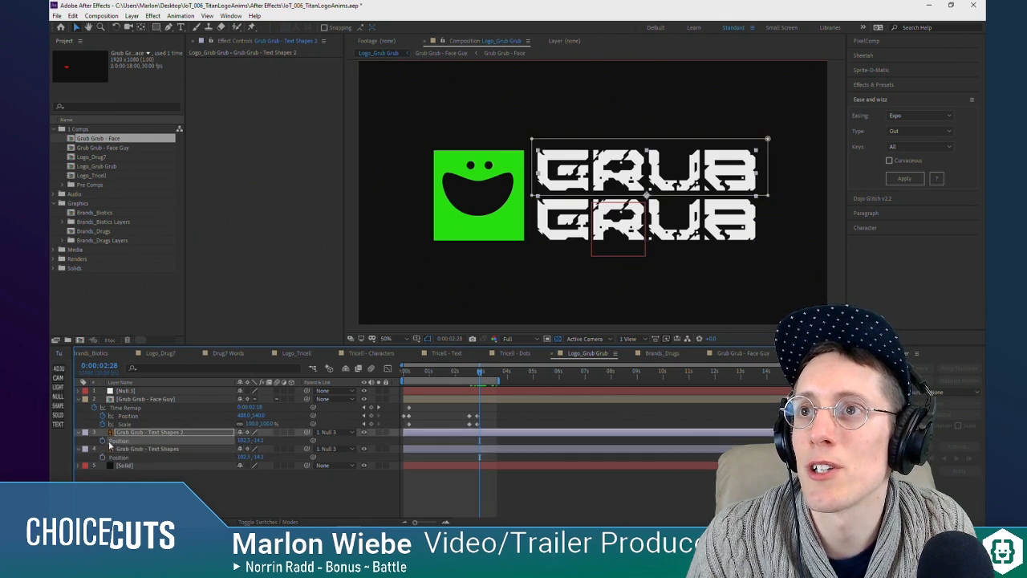
Step: Separate the Position dimensions of Grub Grub - Text Shapes 2 and Grub Grub - Text Shapes into X and Y
{"action": "right_click", "coordinate": [106, 440]}
{"action": "left_click", "coordinate": [153, 342]}
{"action": "right_click", "coordinate": [106, 466]}
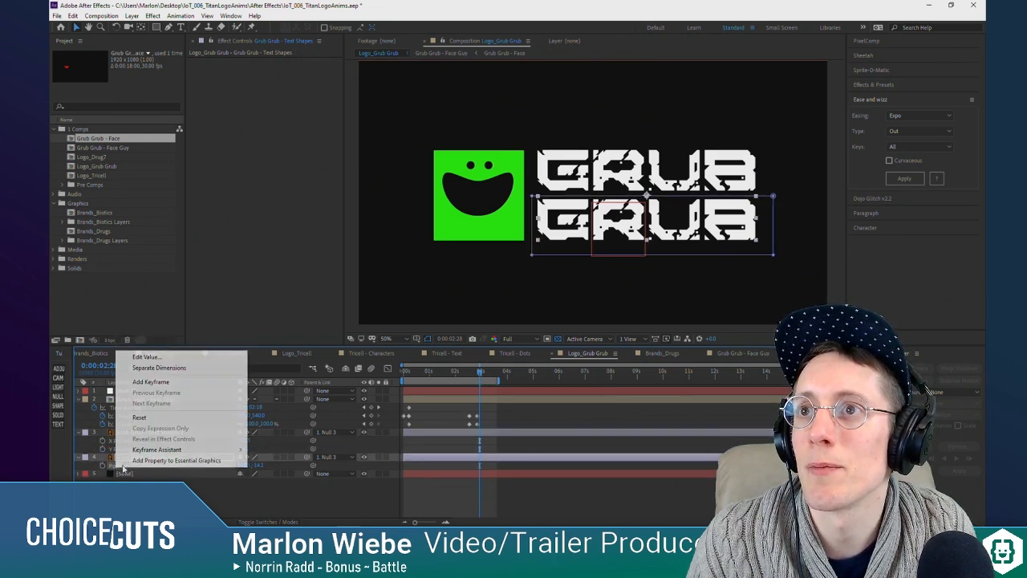
{"action": "left_click", "coordinate": [141, 368]}
Step: Create two closely spaced Y Position keyframes on each text layer, starting at 0:00:03:03
{"action": "left_click", "coordinate": [120, 449]}
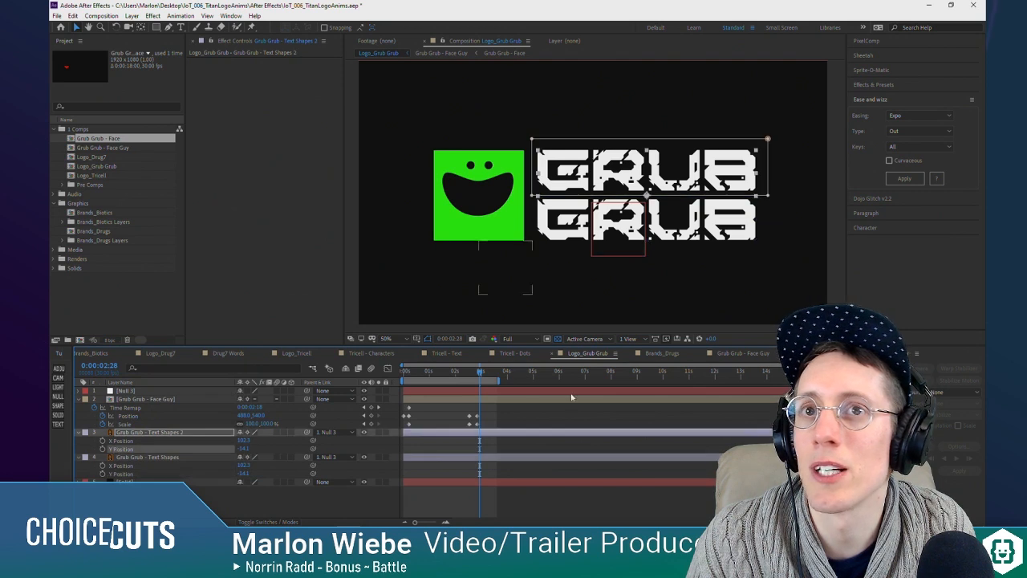
{"action": "left_click", "coordinate": [102, 448]}
{"action": "left_click", "coordinate": [103, 473]}
{"action": "mouse_move", "coordinate": [488, 443]}
{"action": "left_mouse_down"}
{"action": "mouse_move", "coordinate": [474, 482]}
{"action": "mouse_move", "coordinate": [492, 453]}
{"action": "left_mouse_up"}
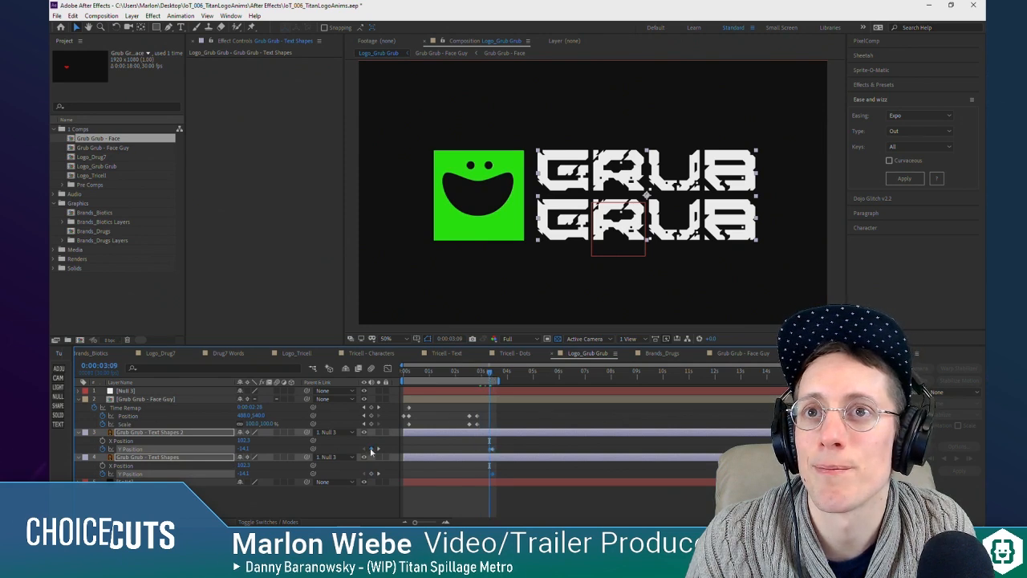
{"action": "left_click", "coordinate": [486, 440]}
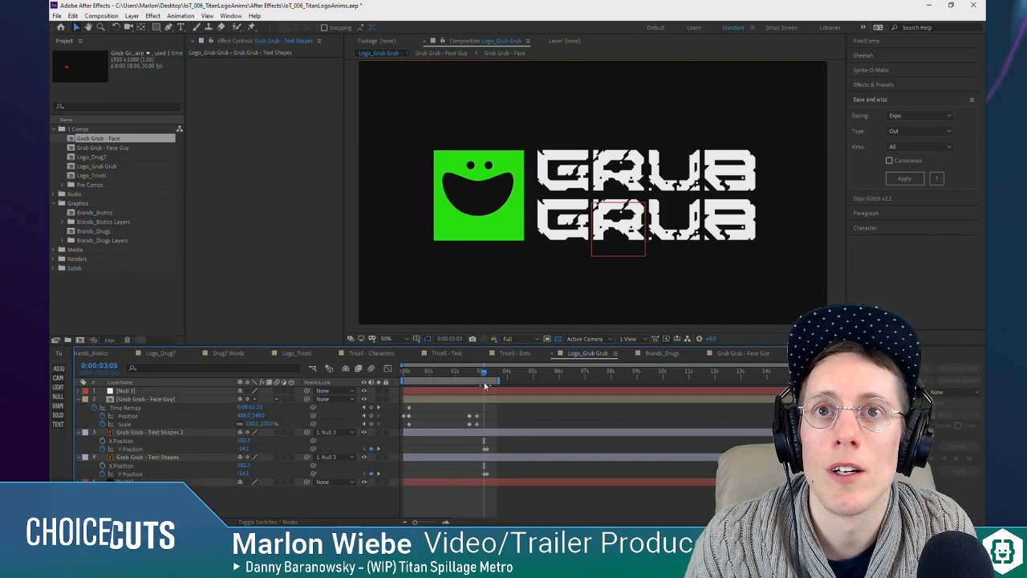
Step: Trim the start of both Grub Grub - Text Shapes layers to 0:00:03:03
{"action": "left_click", "coordinate": [491, 433]}
{"action": "left_click", "coordinate": [492, 457]}
{"action": "left_click", "coordinate": [492, 432], "text": "shift"}
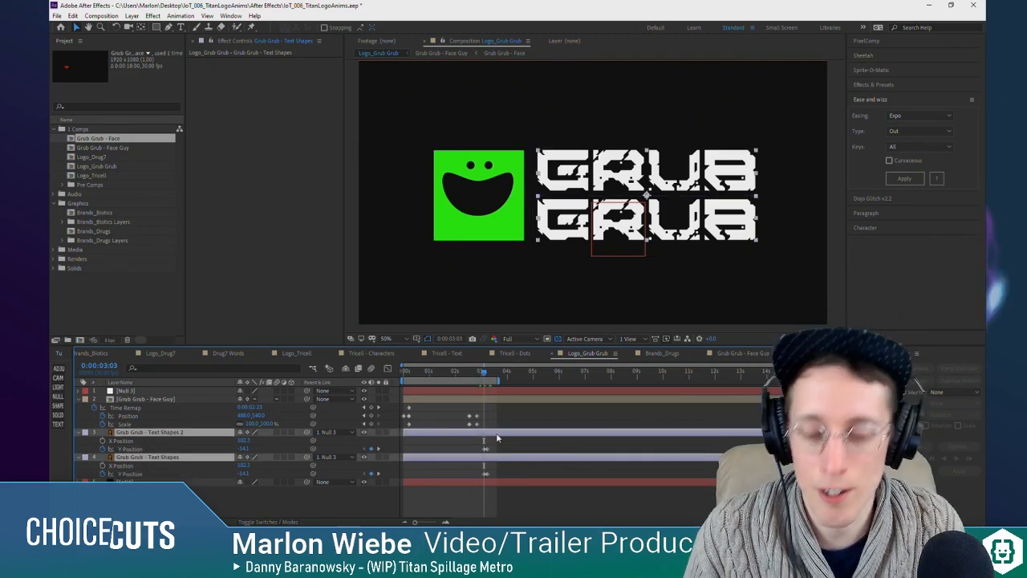
{"action": "key", "text": "alt+bracketleft"}
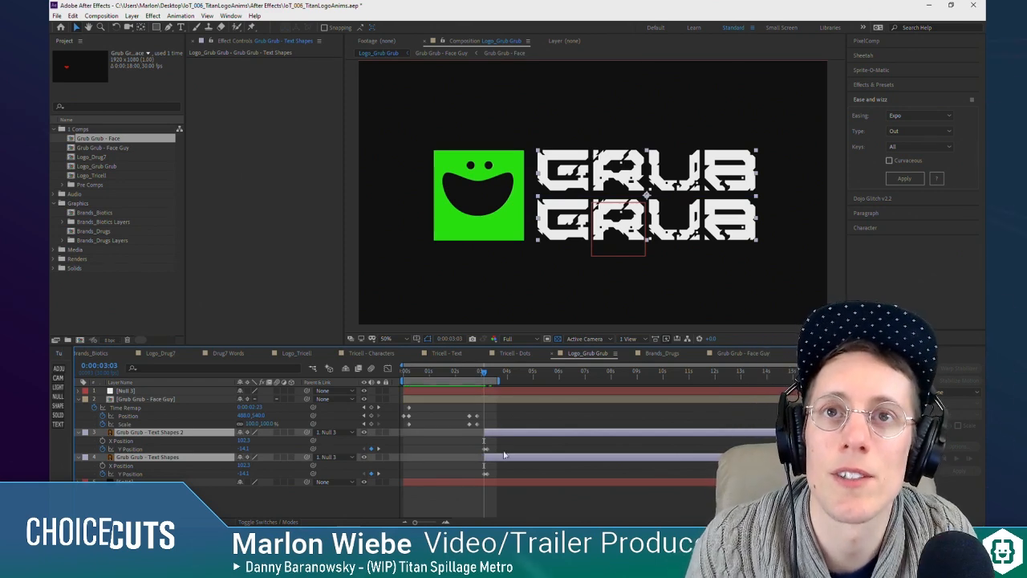
Step: Slide both text layers with their keyframes earlier so they start at 0:00:02:22
{"action": "left_click_drag", "start_coordinate": [489, 371], "coordinate": [476, 423]}
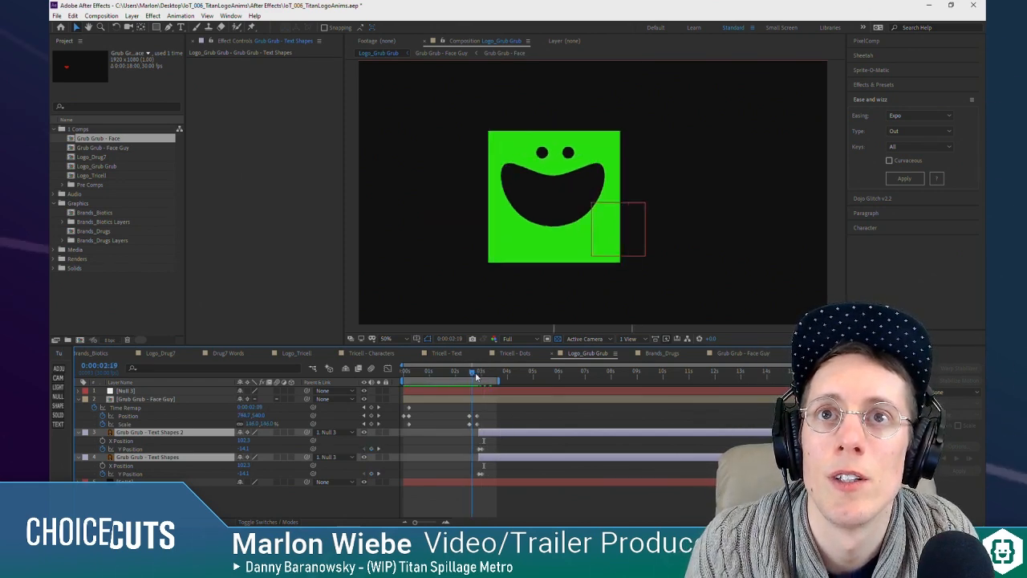
{"action": "left_click_drag", "start_coordinate": [482, 371], "coordinate": [483, 376]}
{"action": "left_click", "coordinate": [484, 439]}
Step: At the first keyframes, set Y Position to about -359.1 on Text Shapes 2 and -394.1 on Text Shapes
{"action": "left_click", "coordinate": [489, 434]}
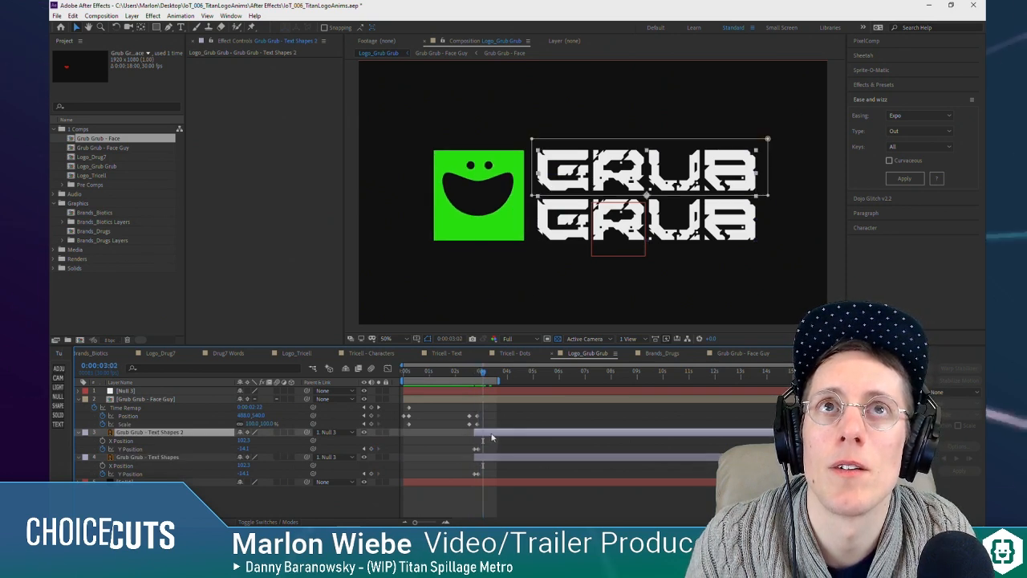
{"action": "left_click", "coordinate": [362, 449]}
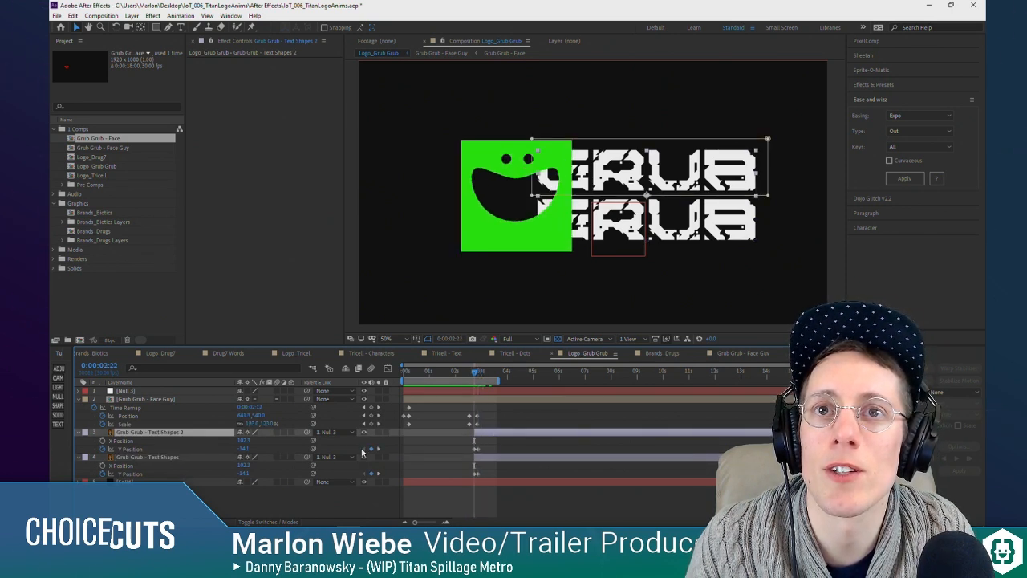
{"action": "left_click_drag", "start_coordinate": [241, 449], "coordinate": [223, 470]}
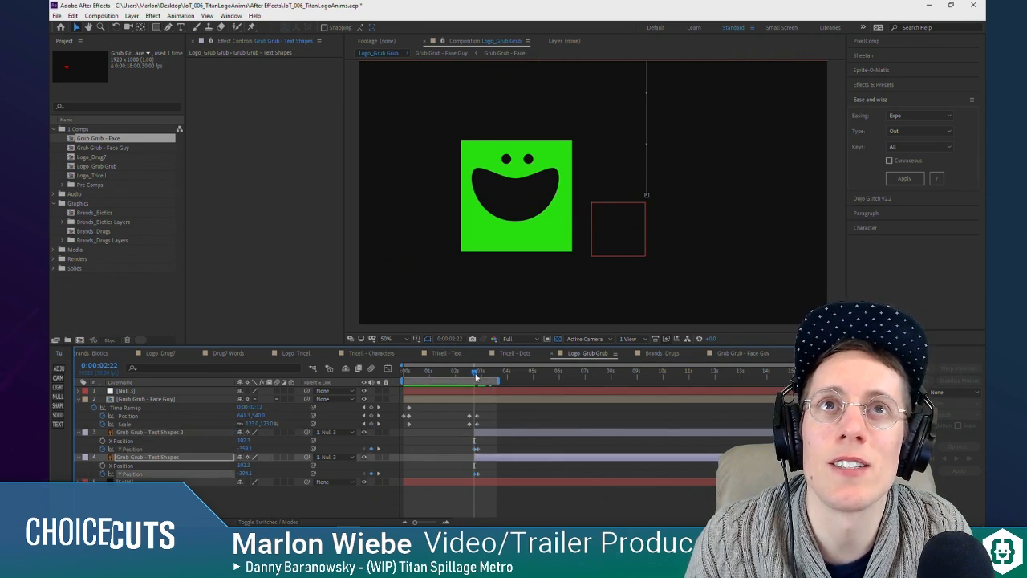
Step: Stagger the text drops so Grub Grub - Text Shapes 2 starts a few frames after Grub Grub - Text Shapes, and preview the animation
{"action": "left_click_drag", "start_coordinate": [475, 378], "coordinate": [485, 374]}
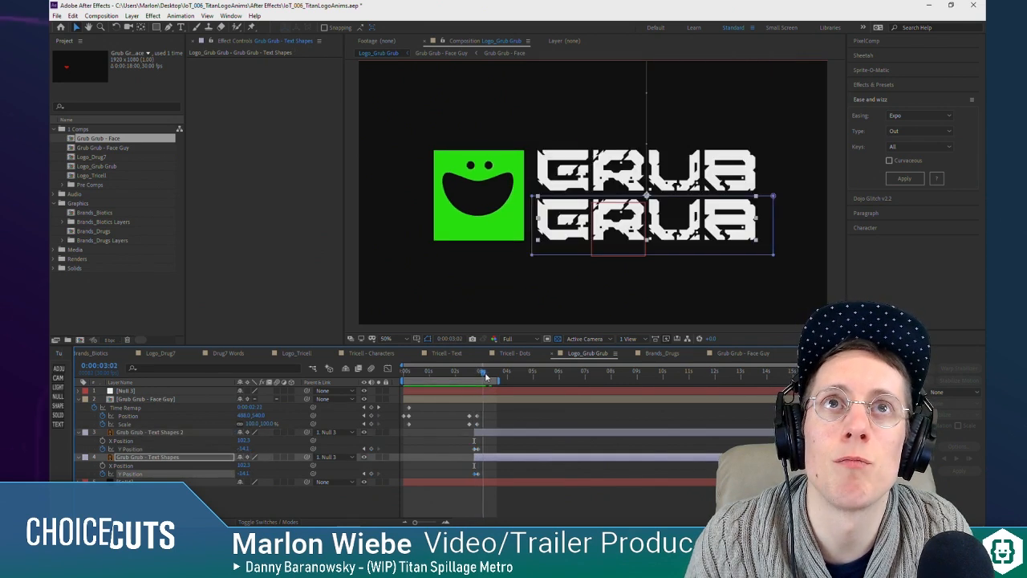
{"action": "left_click", "coordinate": [485, 437]}
{"action": "mouse_move", "coordinate": [473, 374]}
{"action": "left_mouse_down"}
{"action": "mouse_move", "coordinate": [485, 374]}
{"action": "mouse_move", "coordinate": [454, 382]}
{"action": "left_mouse_up"}
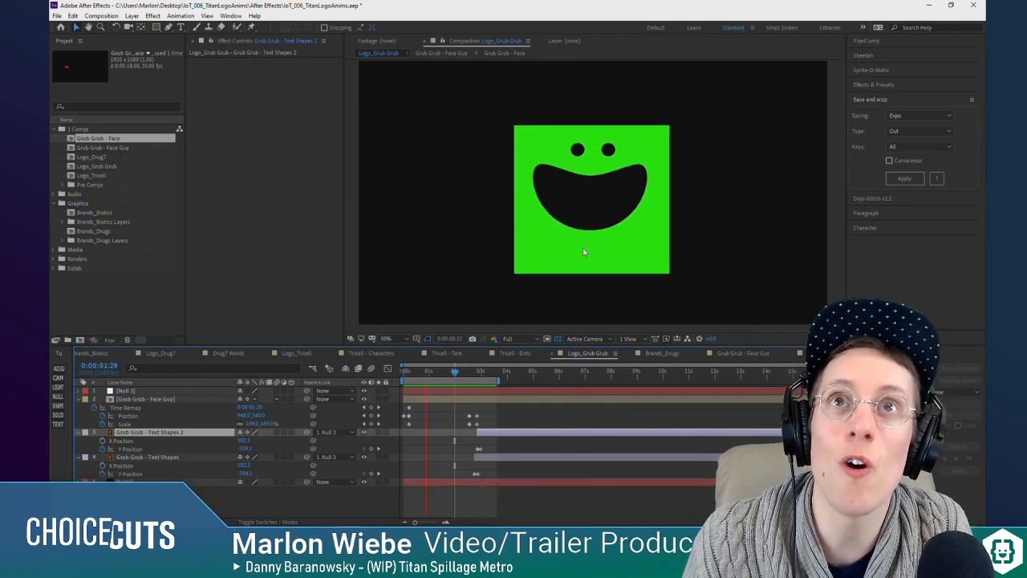
{"action": "key", "text": "space"}
{"action": "left_click_drag", "start_coordinate": [425, 372], "coordinate": [421, 371]}
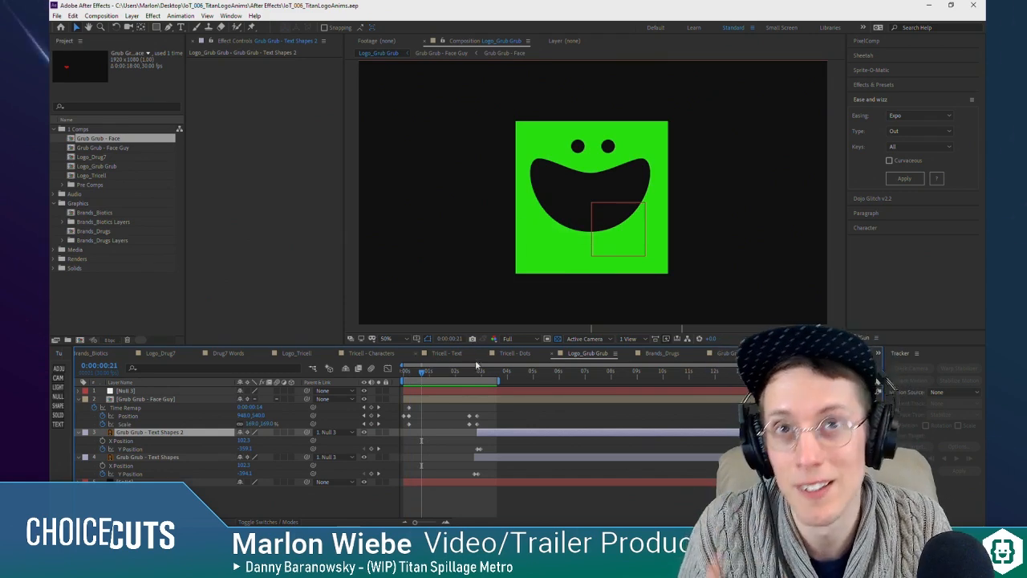
Step: Open the Grub Grub - Face composition nested in Face Guy and show the Scale property of Right Eye and Left Eye
{"action": "double_click", "coordinate": [167, 401]}
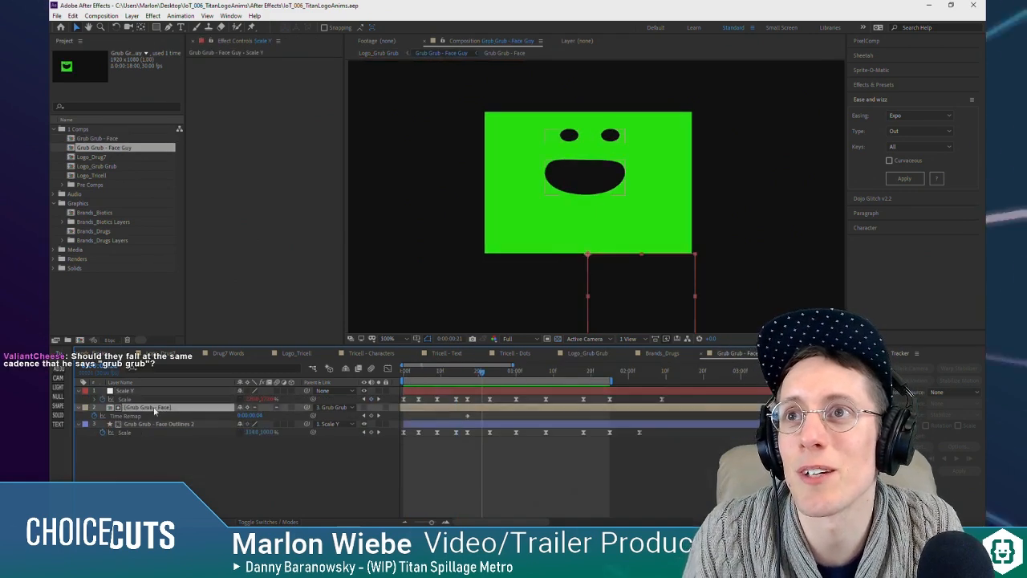
{"action": "double_click", "coordinate": [144, 407]}
{"action": "left_click_drag", "start_coordinate": [419, 374], "coordinate": [402, 372]}
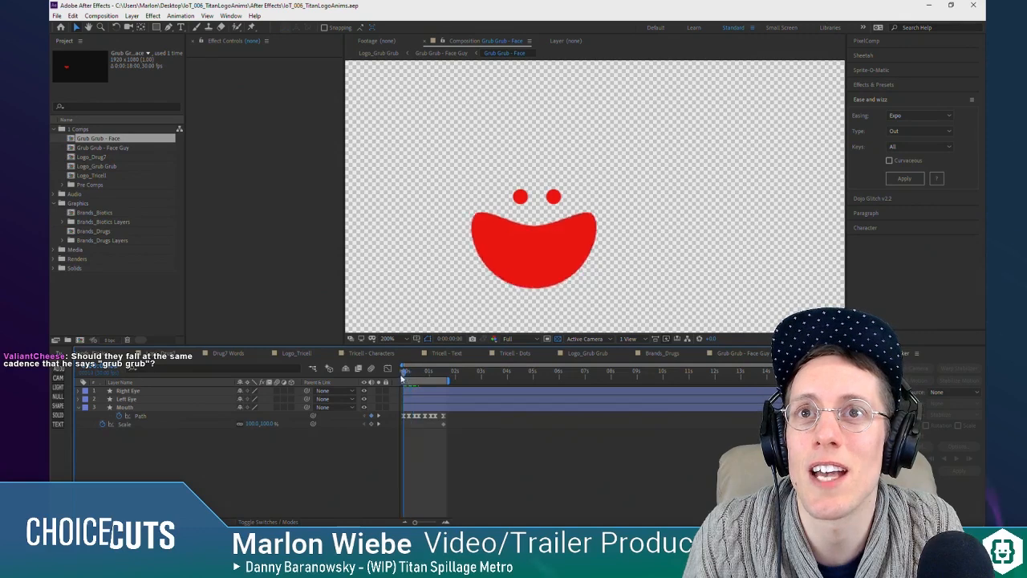
{"action": "left_click", "coordinate": [129, 391]}
{"action": "left_click", "coordinate": [126, 399], "text": "shift"}
{"action": "key", "text": "s"}
{"action": "left_click", "coordinate": [177, 477]}
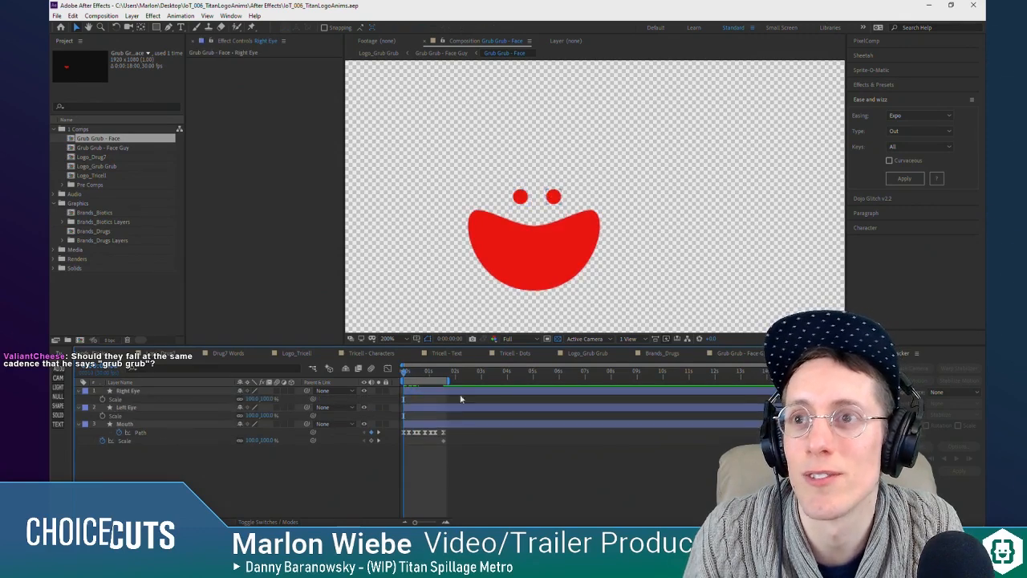
Step: Start the Scale animation of Right Eye and Left Eye with keyframes at 0:00:00:00
{"action": "left_click", "coordinate": [409, 373]}
{"action": "left_click_drag", "start_coordinate": [410, 374], "coordinate": [52, 375]}
{"action": "left_click", "coordinate": [124, 391]}
{"action": "left_click", "coordinate": [125, 401]}
{"action": "left_click", "coordinate": [126, 407]}
{"action": "left_click", "coordinate": [128, 391], "text": "shift"}
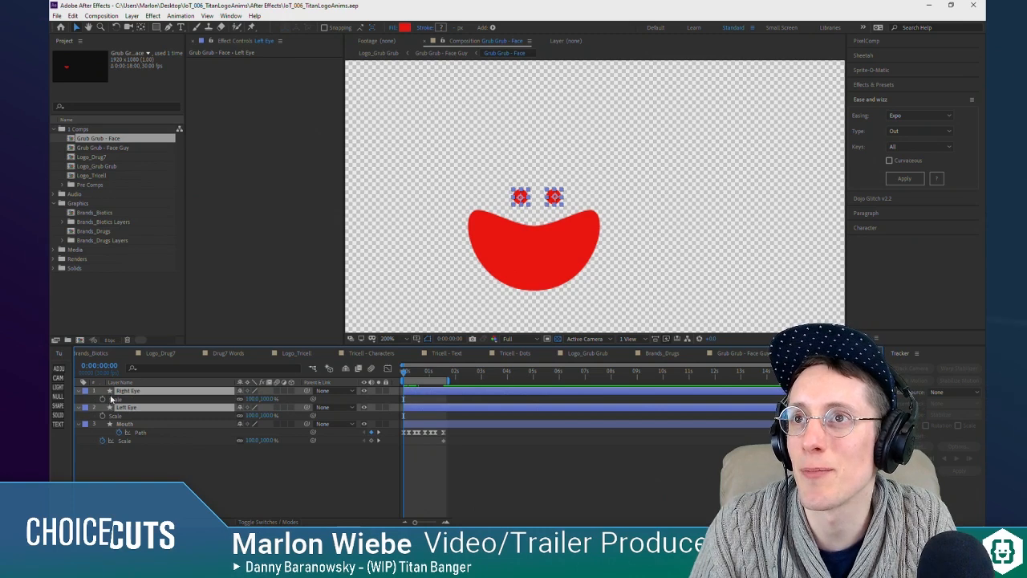
Step: Keyframe the Scale of both eyes at 80% at 0:00:00:06 and 159% at 0:00:00:13
{"action": "mouse_move", "coordinate": [415, 374]}
{"action": "left_mouse_down"}
{"action": "mouse_move", "coordinate": [402, 376]}
{"action": "mouse_move", "coordinate": [423, 377]}
{"action": "left_mouse_up"}
{"action": "left_click", "coordinate": [446, 522]}
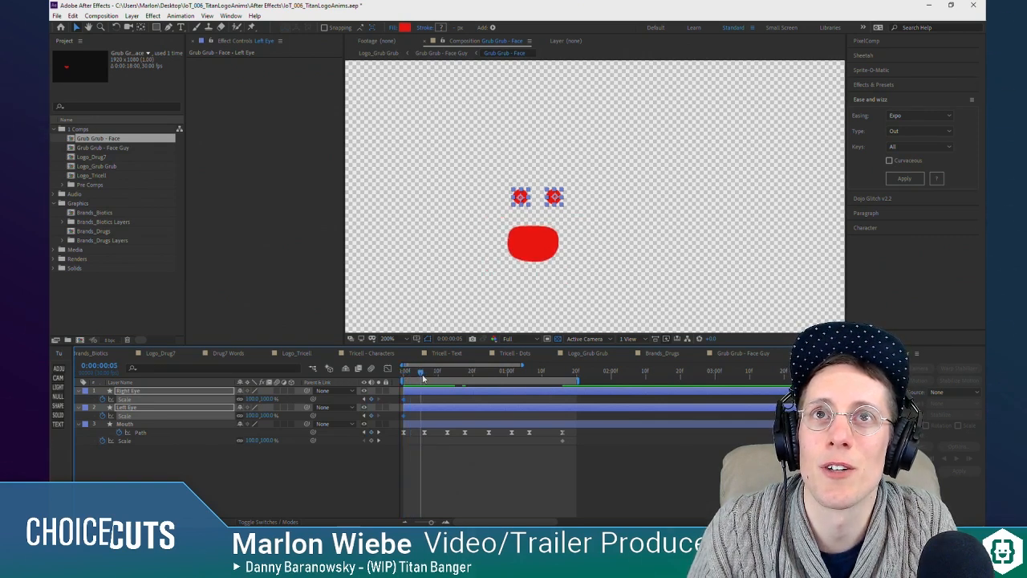
{"action": "left_click", "coordinate": [372, 400]}
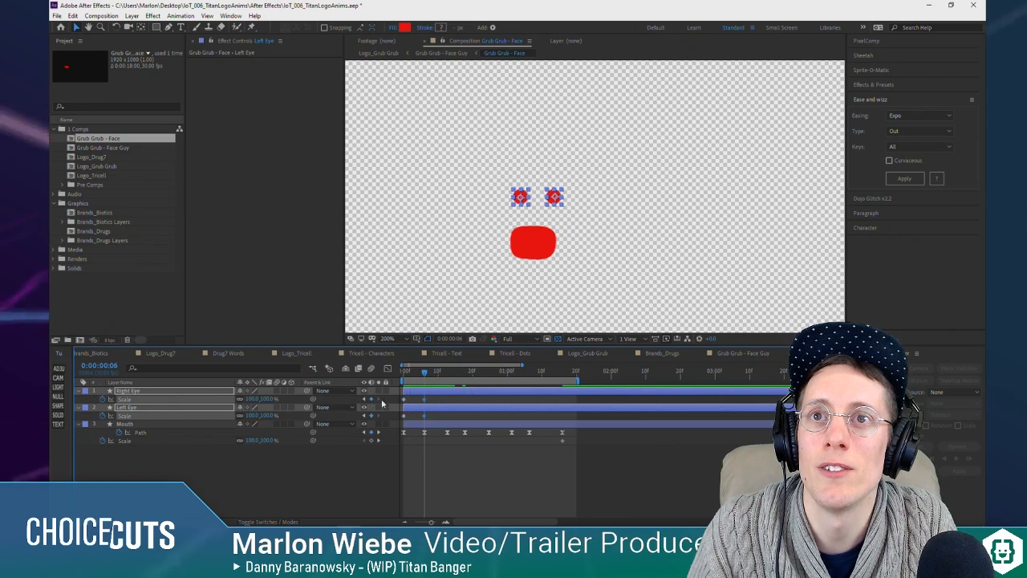
{"action": "left_click", "coordinate": [255, 399]}
{"action": "type", "text": "80"}
{"action": "key", "text": "Return"}
{"action": "left_click_drag", "start_coordinate": [434, 373], "coordinate": [448, 373]}
{"action": "left_click_drag", "start_coordinate": [249, 400], "coordinate": [282, 394]}
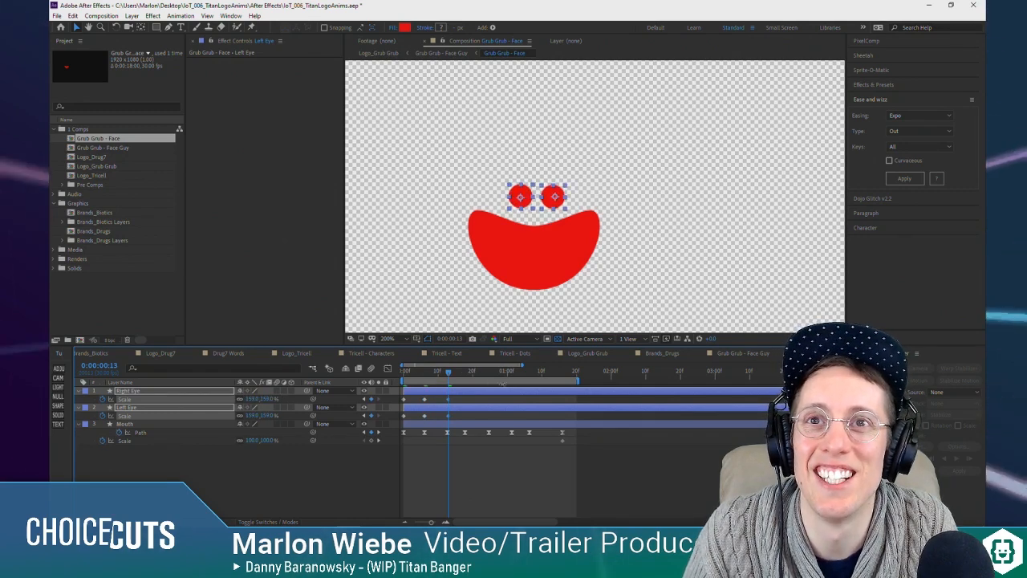
Step: Copy the 80% Scale keyframe of each eye to 0:00:00:18 on its own layer
{"action": "left_click_drag", "start_coordinate": [448, 373], "coordinate": [469, 376]}
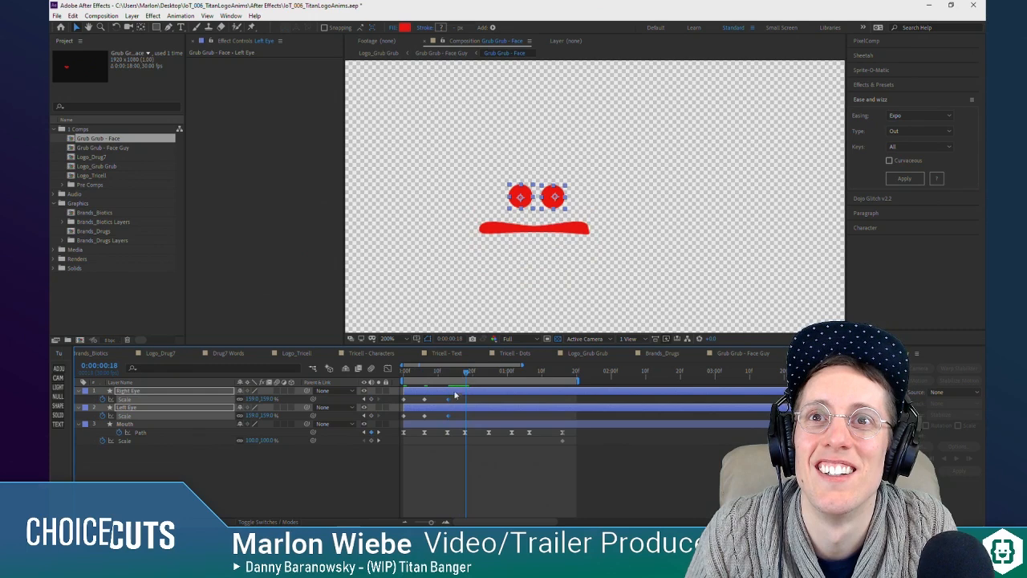
{"action": "left_click", "coordinate": [425, 400]}
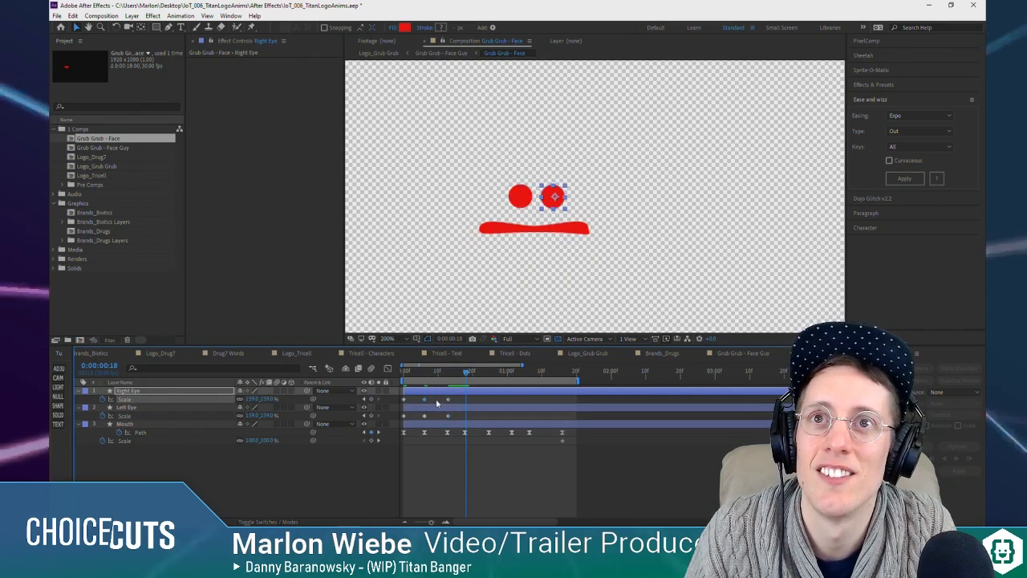
{"action": "key", "text": "ctrl+c"}
{"action": "key", "text": "ctrl+v"}
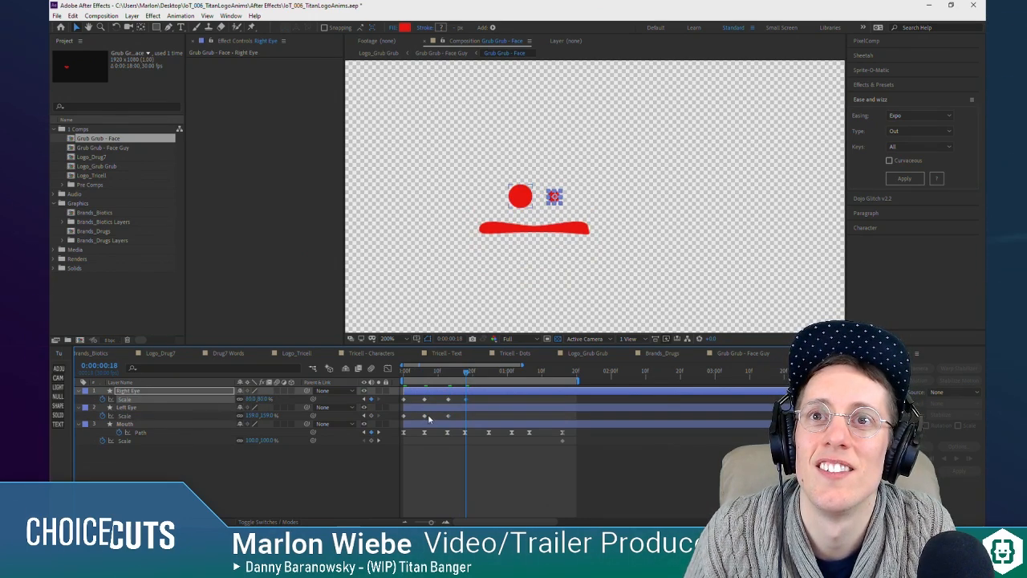
{"action": "left_click", "coordinate": [425, 417]}
{"action": "key", "text": "ctrl+c"}
{"action": "key", "text": "ctrl+v"}
Step: Copy each eye's 80% Scale keyframe to 0:00:00:25 and its 159% keyframe to 0:00:01:01
{"action": "left_click", "coordinate": [482, 377]}
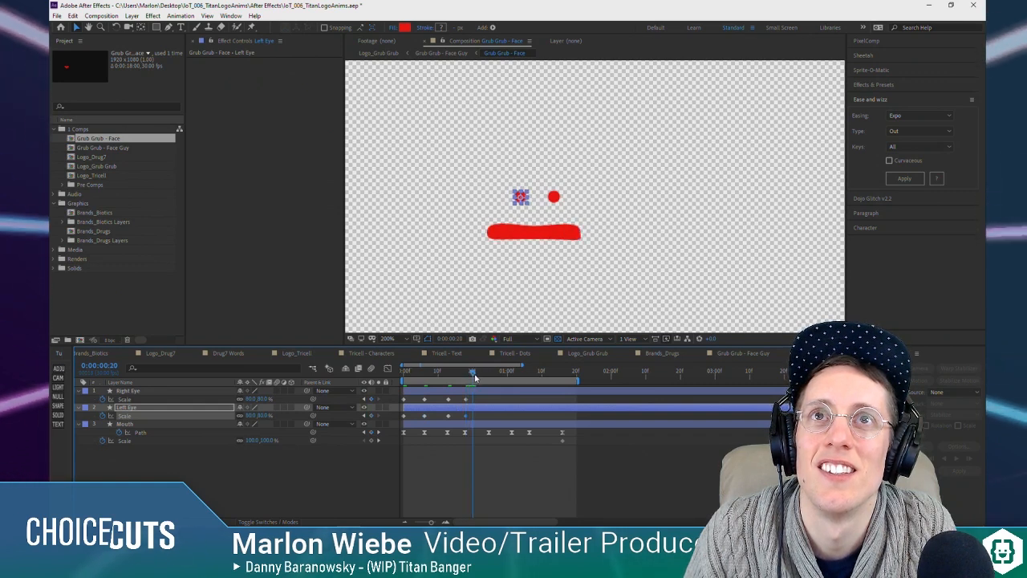
{"action": "left_click_drag", "start_coordinate": [482, 379], "coordinate": [490, 379]}
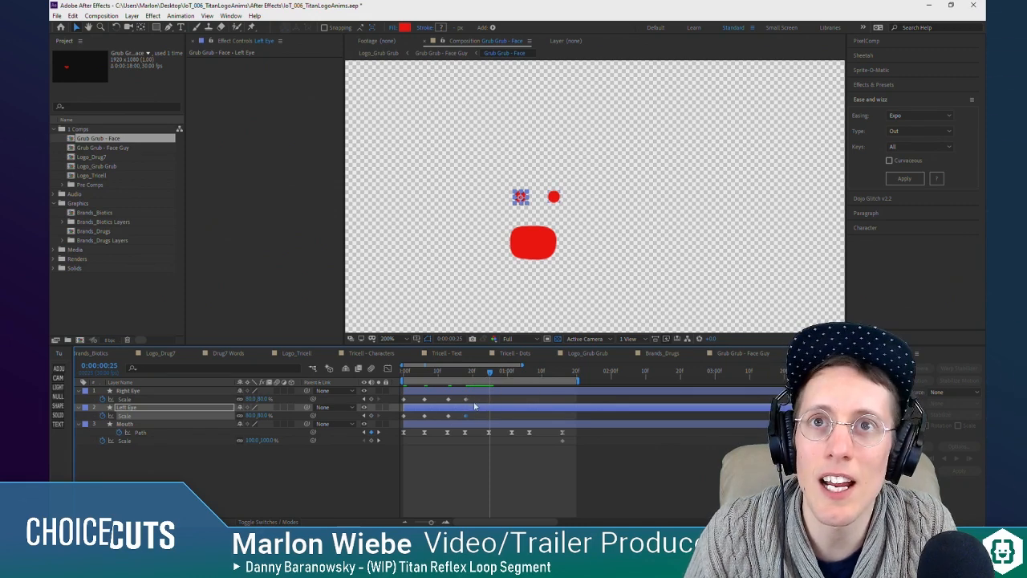
{"action": "left_click", "coordinate": [467, 400]}
{"action": "left_click_drag", "start_coordinate": [490, 374], "coordinate": [513, 373]}
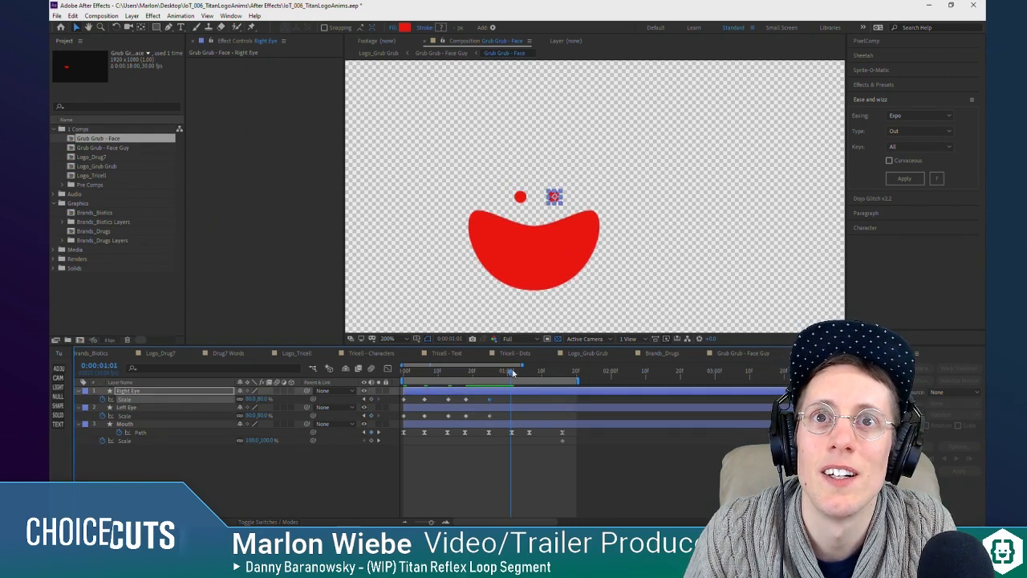
{"action": "left_click", "coordinate": [449, 415]}
{"action": "key", "text": "ctrl+v"}
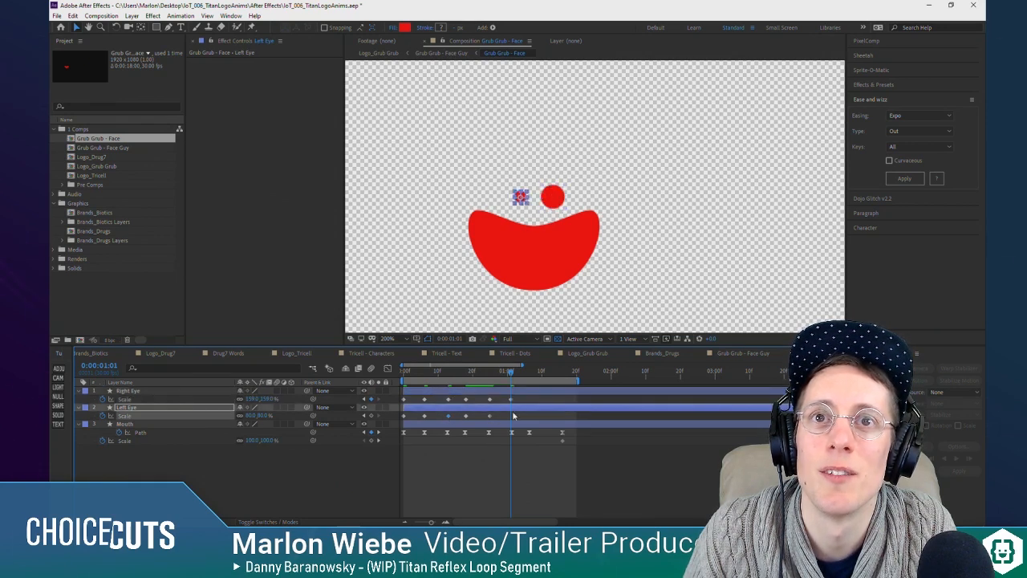
Step: Copy each eye's 80% Scale keyframe to 0:00:01:06 and its first 100% keyframe to 0:00:01:16
{"action": "left_click_drag", "start_coordinate": [510, 372], "coordinate": [527, 376]}
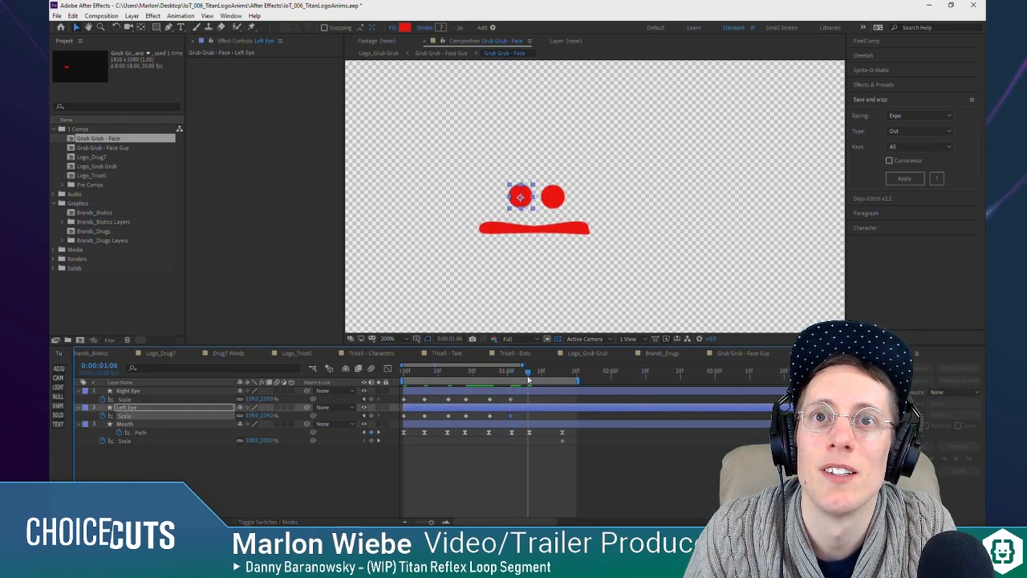
{"action": "left_click", "coordinate": [490, 399]}
{"action": "key", "text": "ctrl+v"}
{"action": "left_click", "coordinate": [503, 417]}
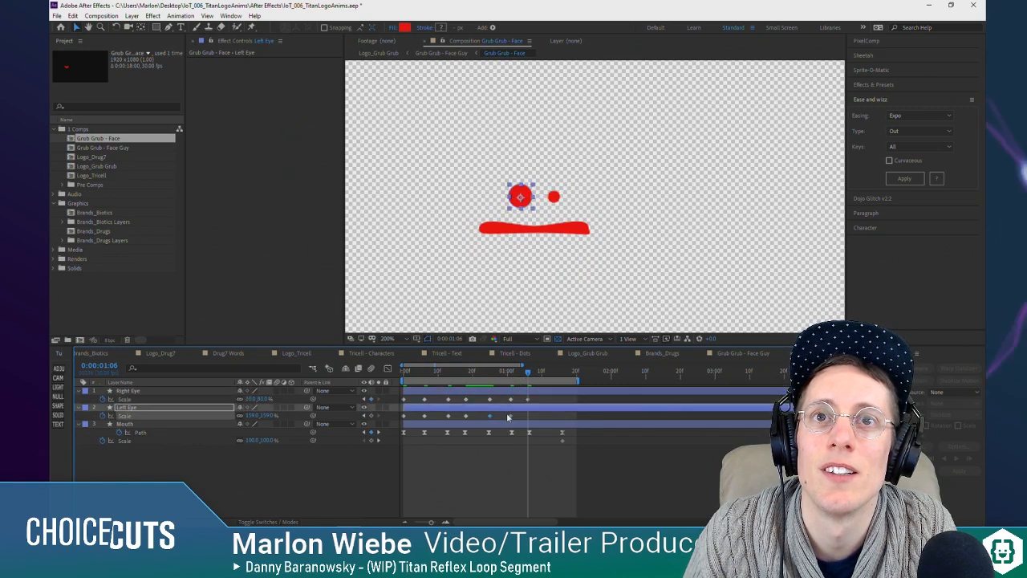
{"action": "left_click_drag", "start_coordinate": [538, 372], "coordinate": [560, 375]}
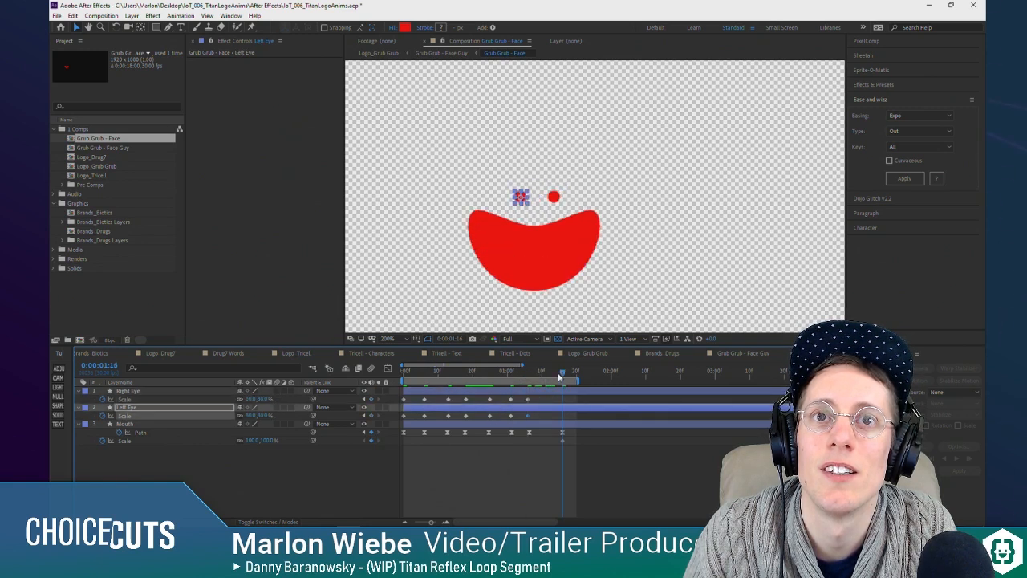
{"action": "left_click", "coordinate": [403, 400]}
{"action": "left_click", "coordinate": [404, 417]}
Step: Apply Easy Ease to all Scale keyframes of Right Eye and Left Eye
{"action": "left_click_drag", "start_coordinate": [556, 398], "coordinate": [398, 425]}
{"action": "right_click", "coordinate": [404, 417]}
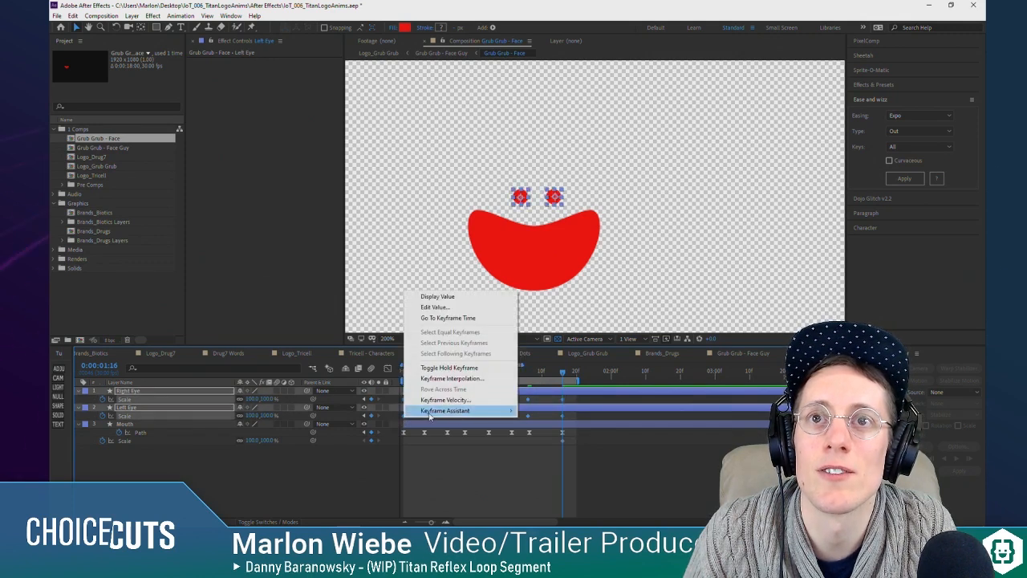
{"action": "mouse_move", "coordinate": [429, 415]}
{"action": "left_click", "coordinate": [562, 443]}
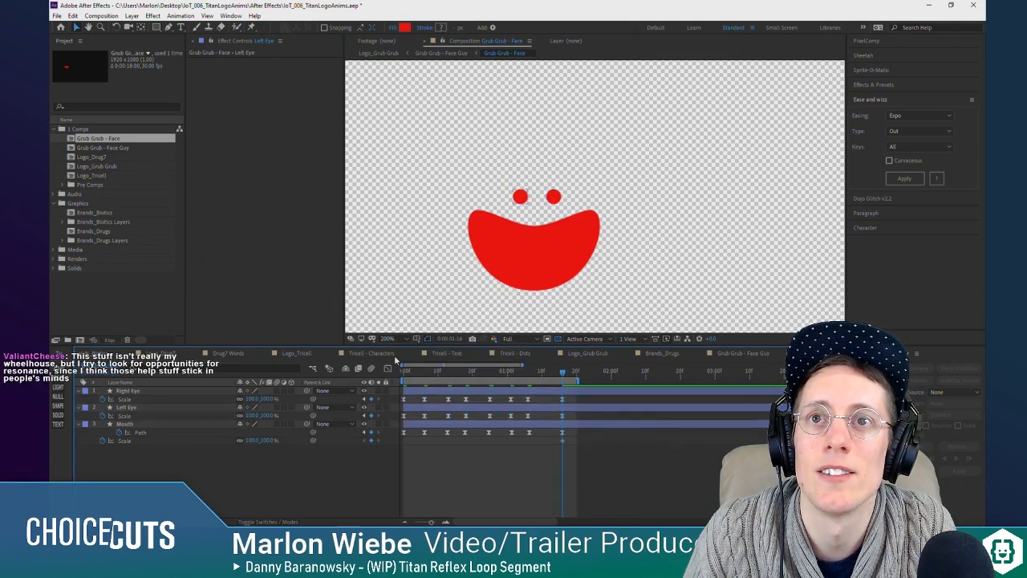
Step: Shift Right Eye one frame earlier and Left Eye one frame later, and preview the face animation
{"action": "key", "text": "space"}
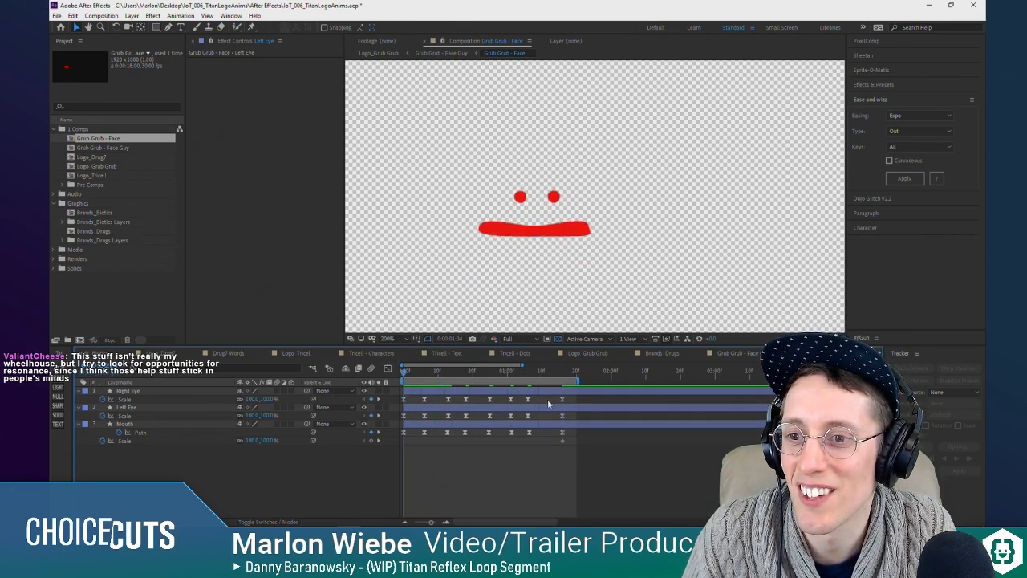
{"action": "left_click_drag", "start_coordinate": [434, 372], "coordinate": [441, 395]}
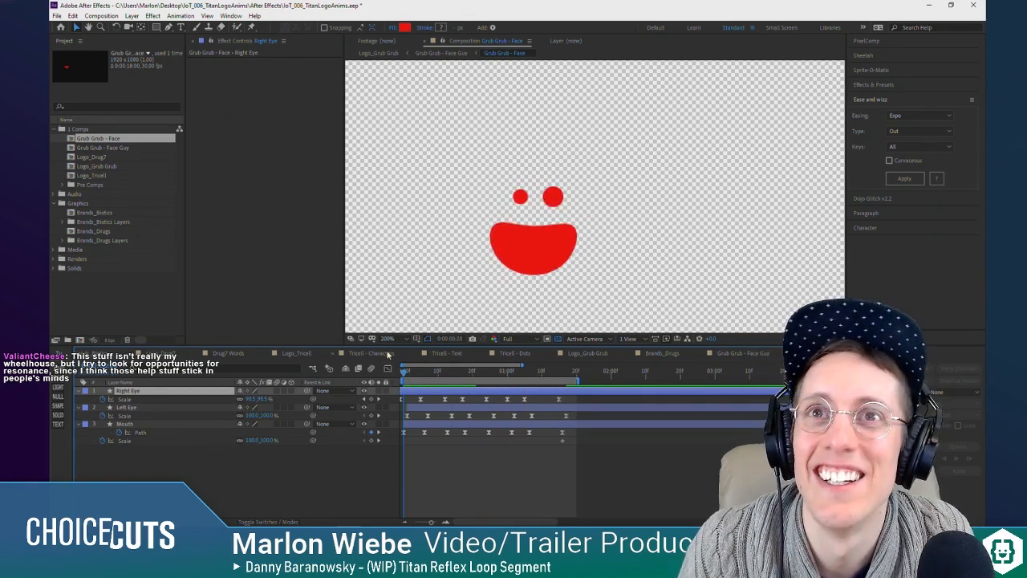
{"action": "left_click", "coordinate": [398, 407]}
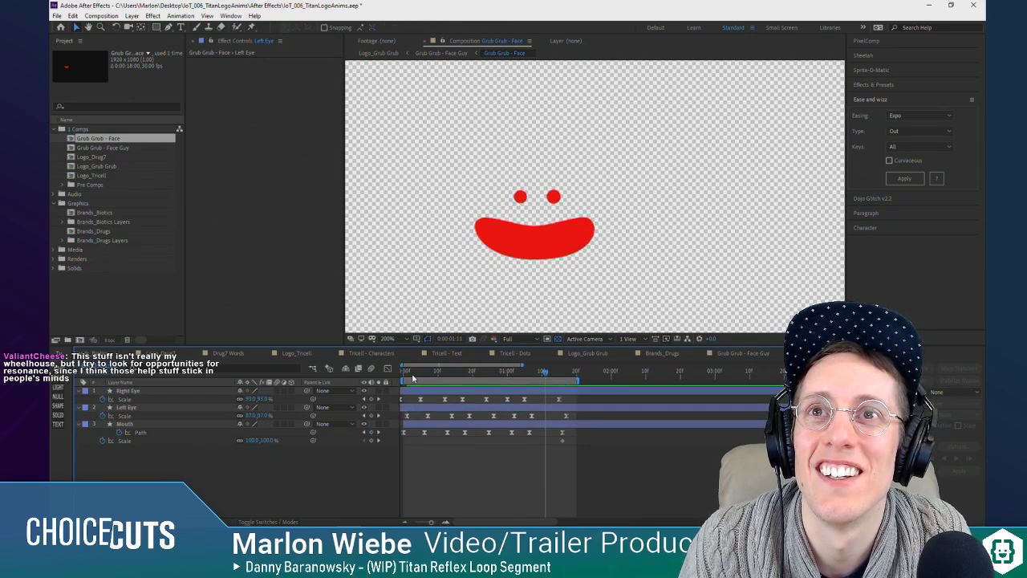
{"action": "left_click", "coordinate": [401, 377]}
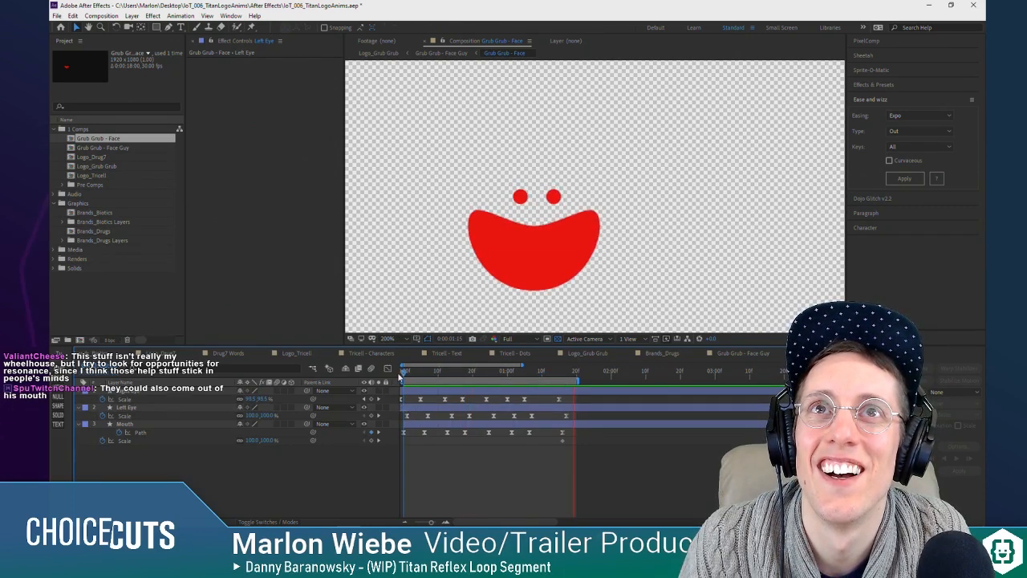
{"action": "key", "text": "space"}
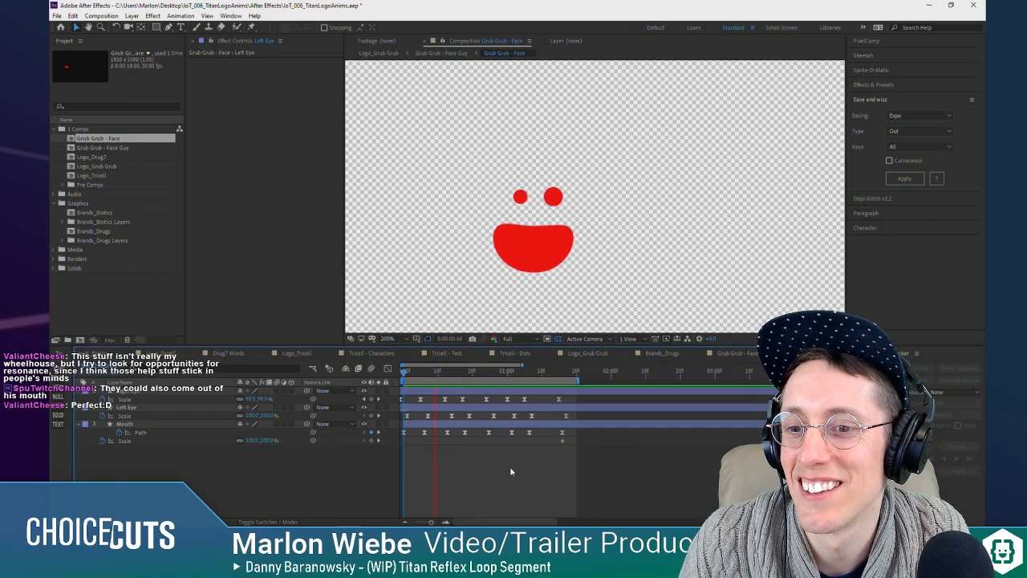
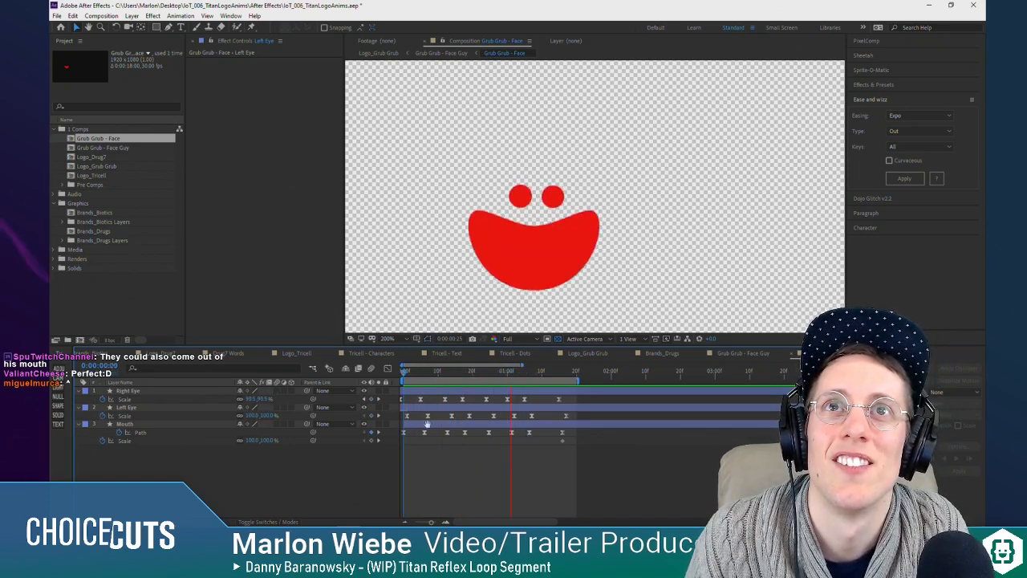
Step: Try the Ease and Wizz Elastic easing with type In + Out on all of Right Eye's Scale keyframes
{"action": "key", "text": "Tab"}
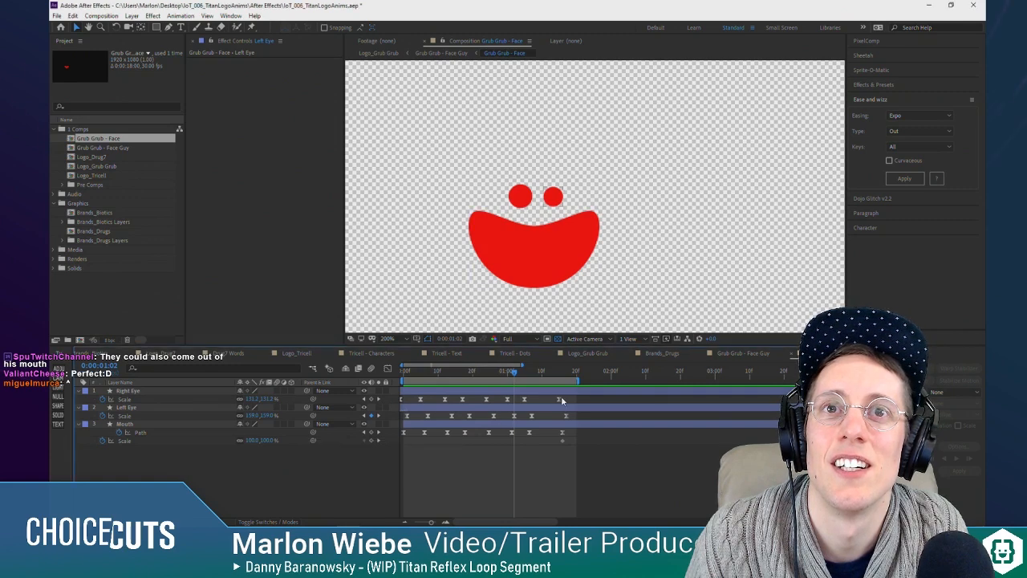
{"action": "left_click", "coordinate": [122, 397]}
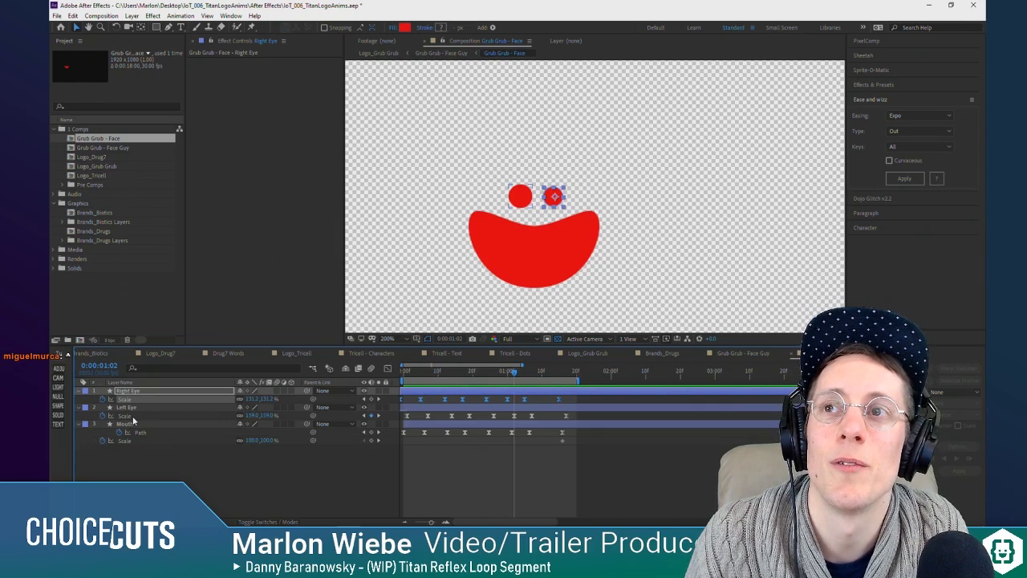
{"action": "left_click", "coordinate": [134, 417], "text": "shift"}
{"action": "left_click", "coordinate": [143, 455]}
{"action": "left_click", "coordinate": [147, 398]}
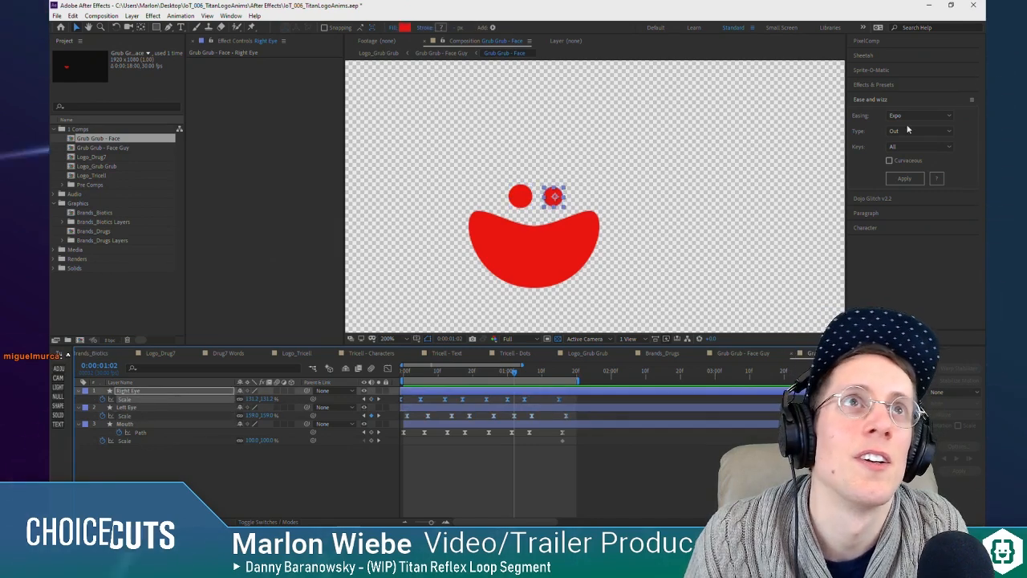
{"action": "left_click", "coordinate": [922, 115]}
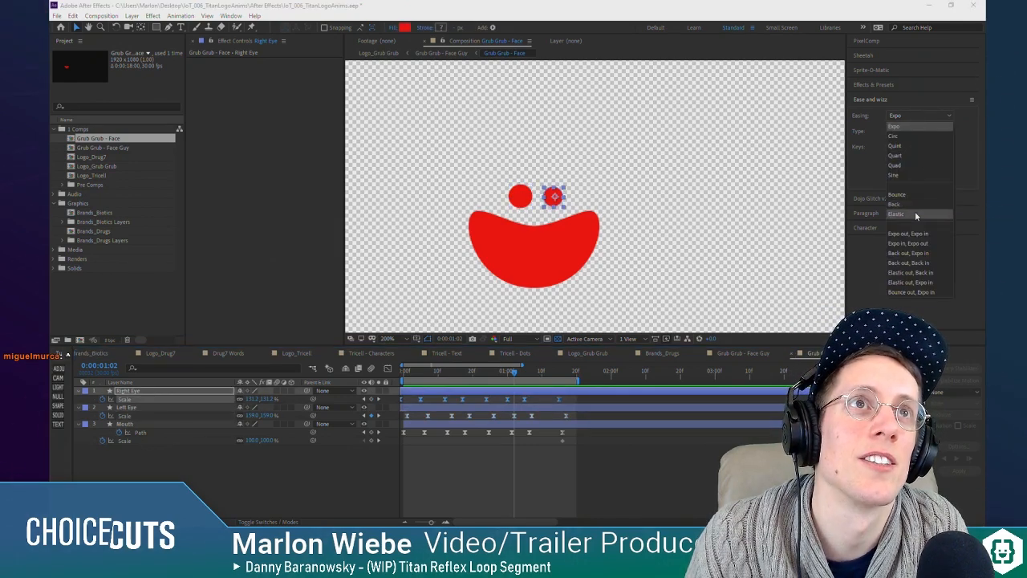
{"action": "left_click", "coordinate": [915, 212]}
{"action": "left_click", "coordinate": [908, 134]}
{"action": "left_click", "coordinate": [908, 144]}
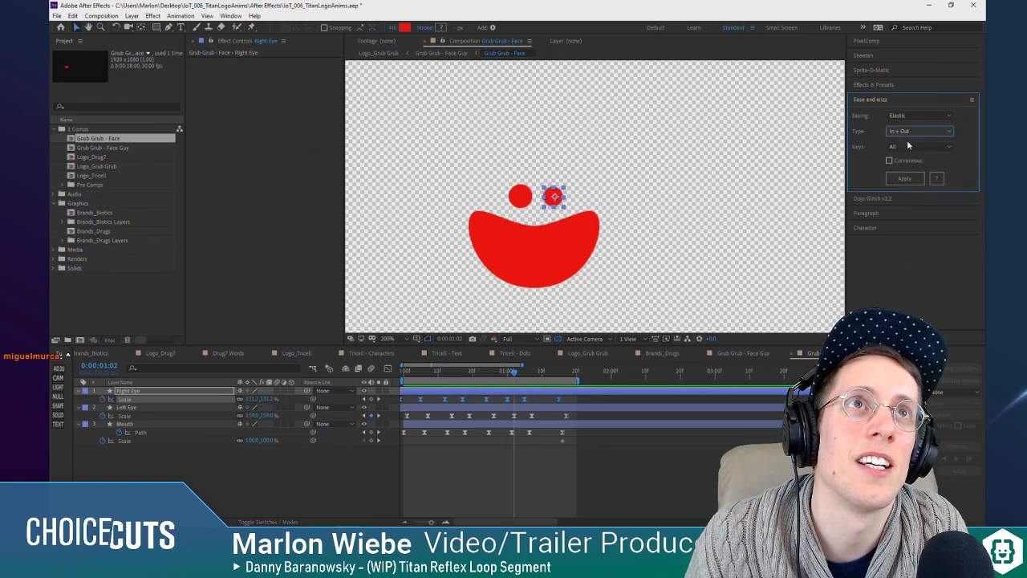
{"action": "left_click", "coordinate": [908, 179]}
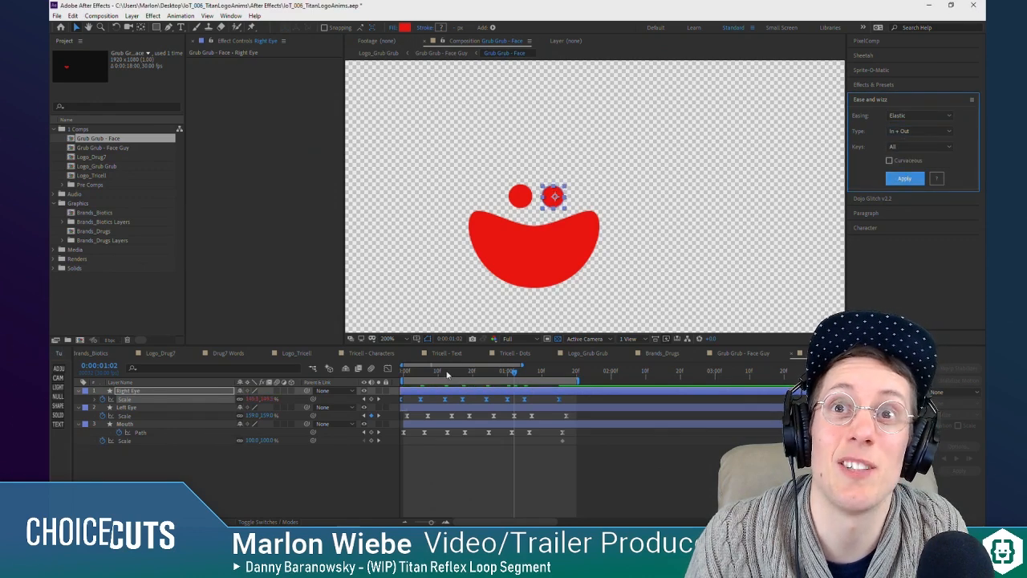
Step: Try the same Elastic In + Out easing on Left Eye's Scale keyframes and preview the face animation
{"action": "left_click", "coordinate": [150, 416]}
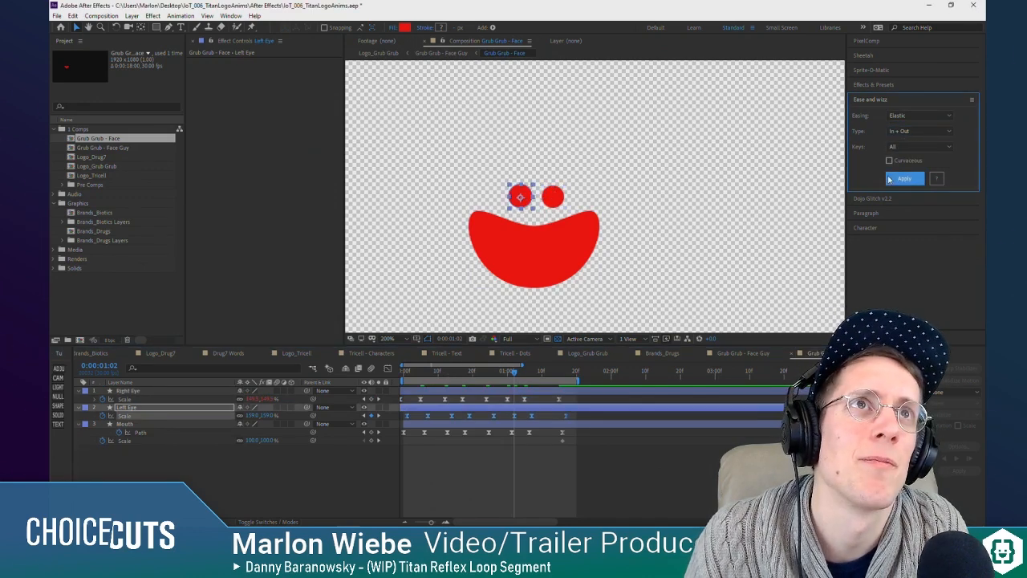
{"action": "left_click", "coordinate": [405, 373]}
{"action": "key", "text": "space"}
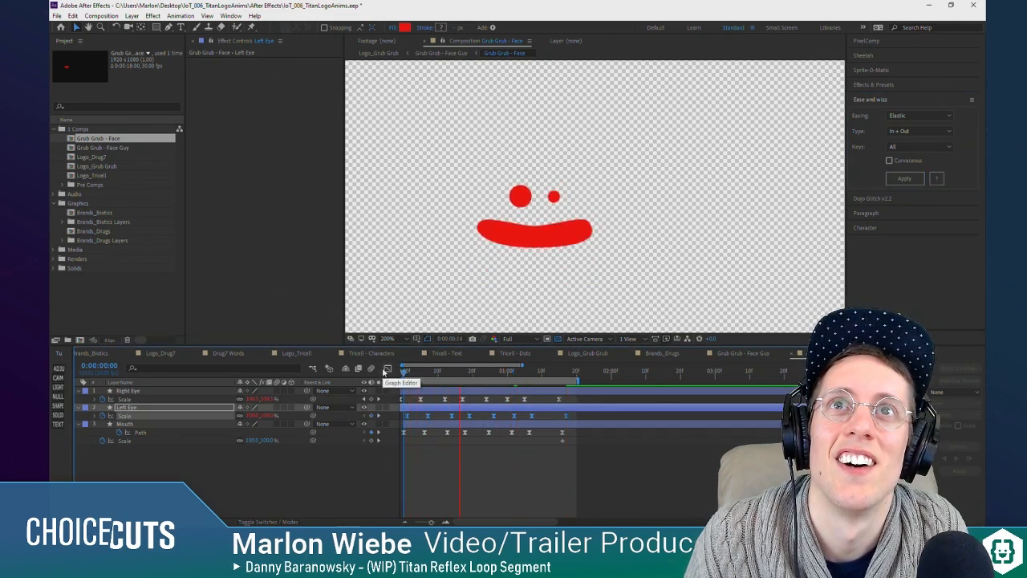
{"action": "key", "text": "space"}
{"action": "left_click", "coordinate": [135, 401]}
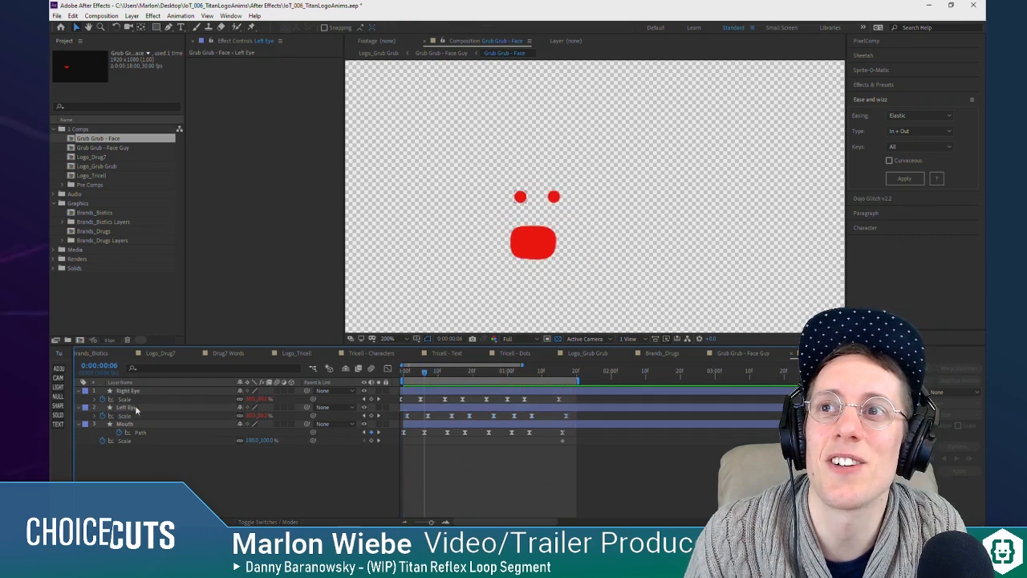
Step: Undo the Elastic In + Out easing on both eyes
{"action": "key", "text": "ctrl+z"}
{"action": "key", "text": "ctrl+z"}
{"action": "key", "text": "ctrl+z"}
{"action": "key", "text": "ctrl+z"}
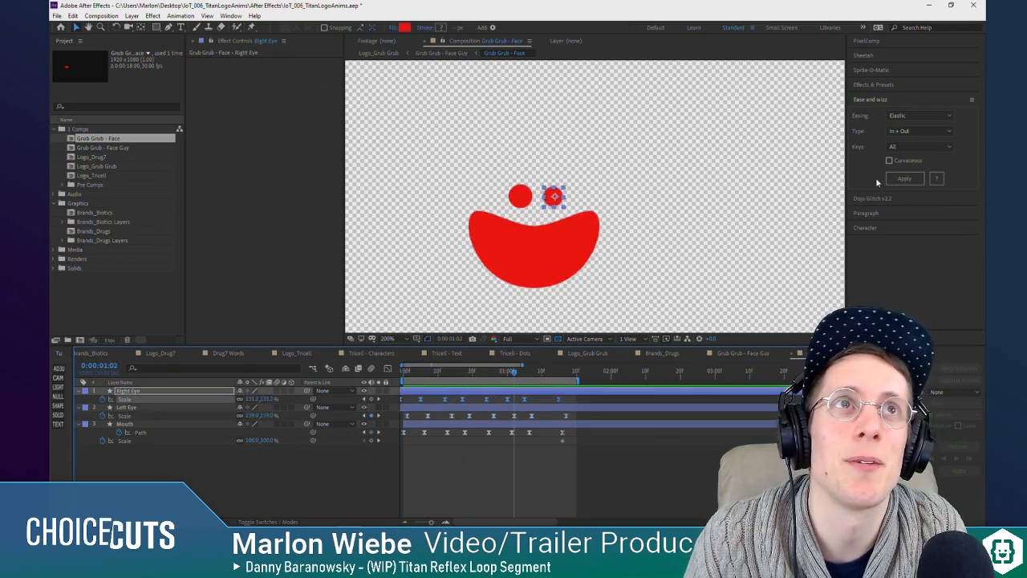
Step: Try the Ease and Wizz Elastic easing with type Out on Right Eye's Scale keyframes and preview it
{"action": "left_click", "coordinate": [918, 115]}
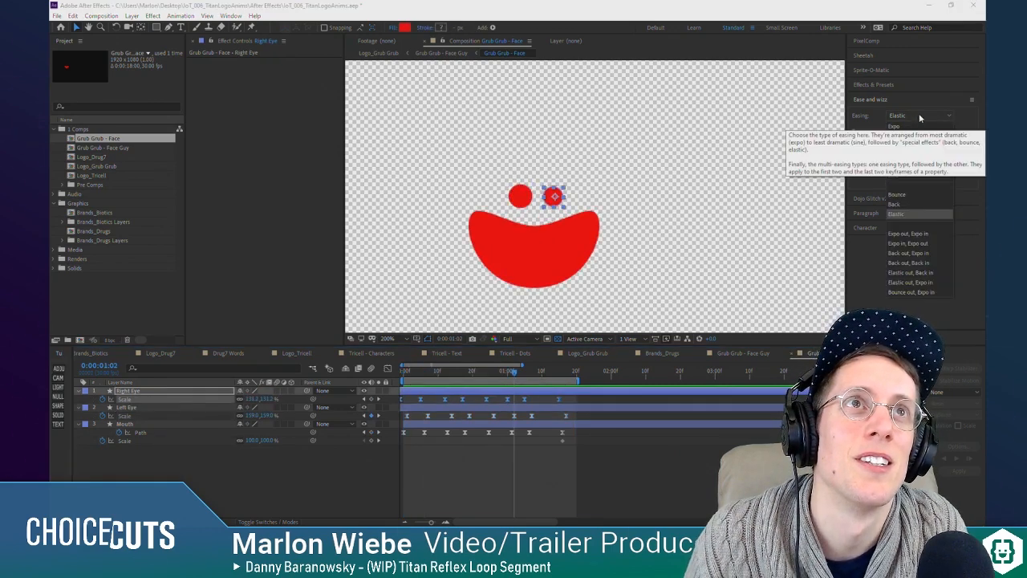
{"action": "left_click", "coordinate": [950, 126]}
{"action": "left_click", "coordinate": [926, 131]}
{"action": "left_click", "coordinate": [914, 162]}
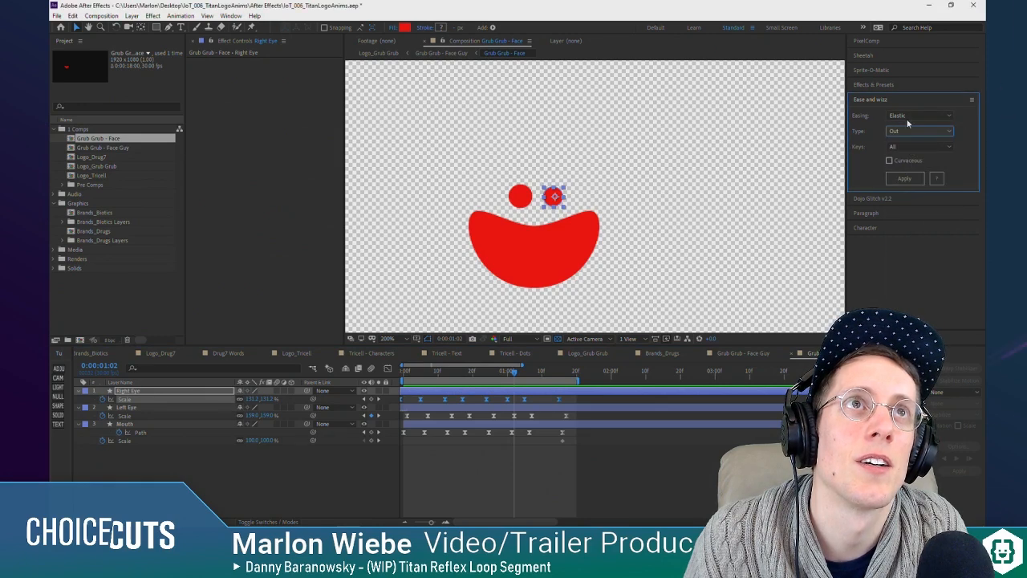
{"action": "left_click", "coordinate": [908, 117]}
{"action": "left_click", "coordinate": [937, 126]}
{"action": "left_click", "coordinate": [905, 178]}
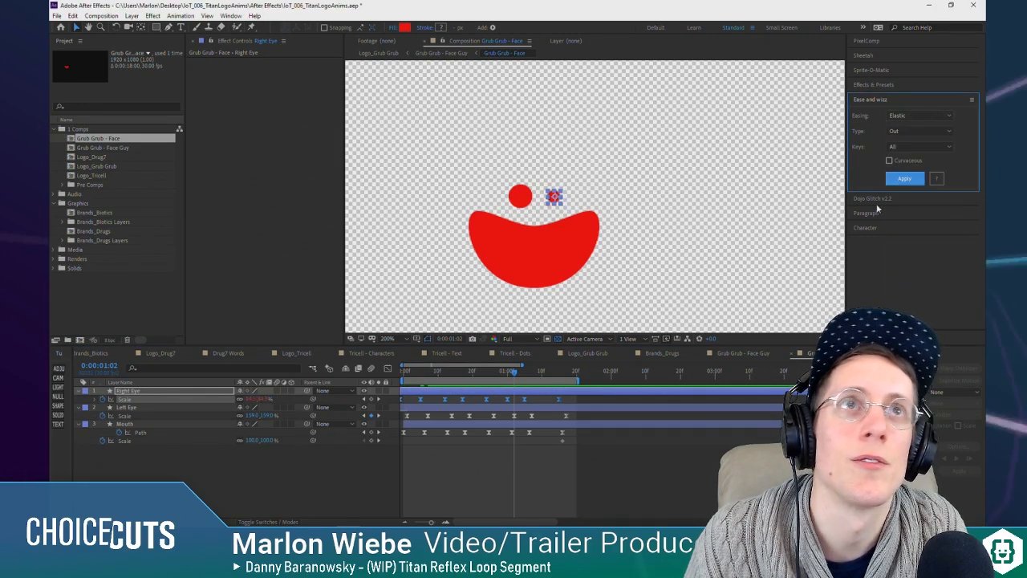
{"action": "key", "text": "space"}
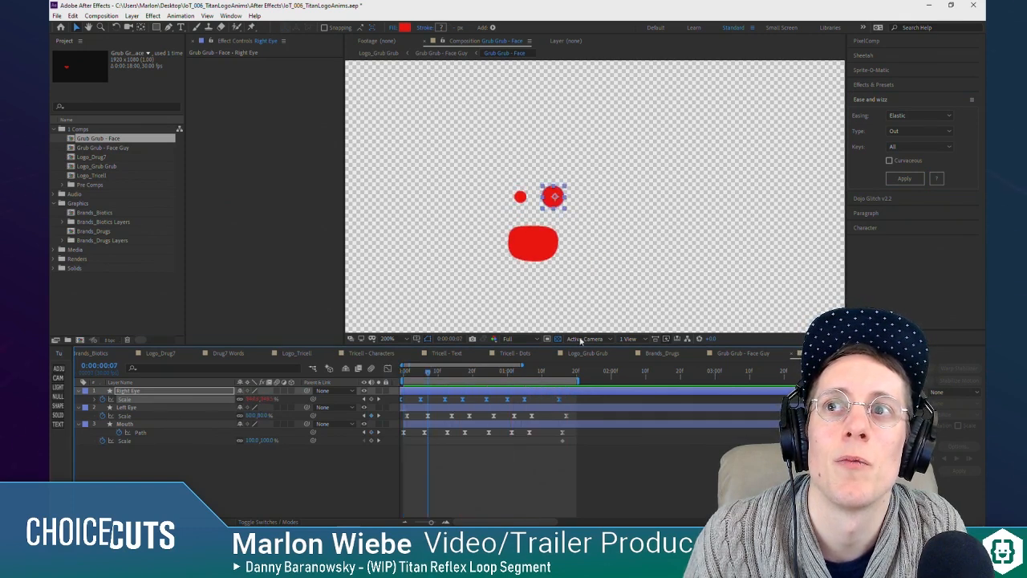
Step: Apply the Ease and Wizz Back easing with type Out to Right Eye's Scale keyframes and preview it
{"action": "left_click", "coordinate": [916, 132]}
{"action": "left_click", "coordinate": [948, 117]}
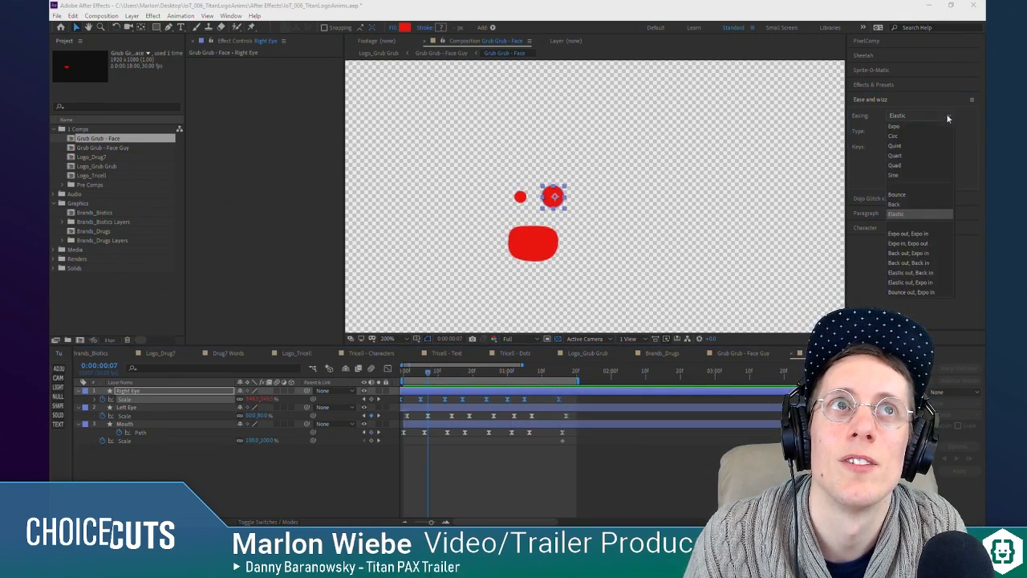
{"action": "left_click", "coordinate": [918, 205]}
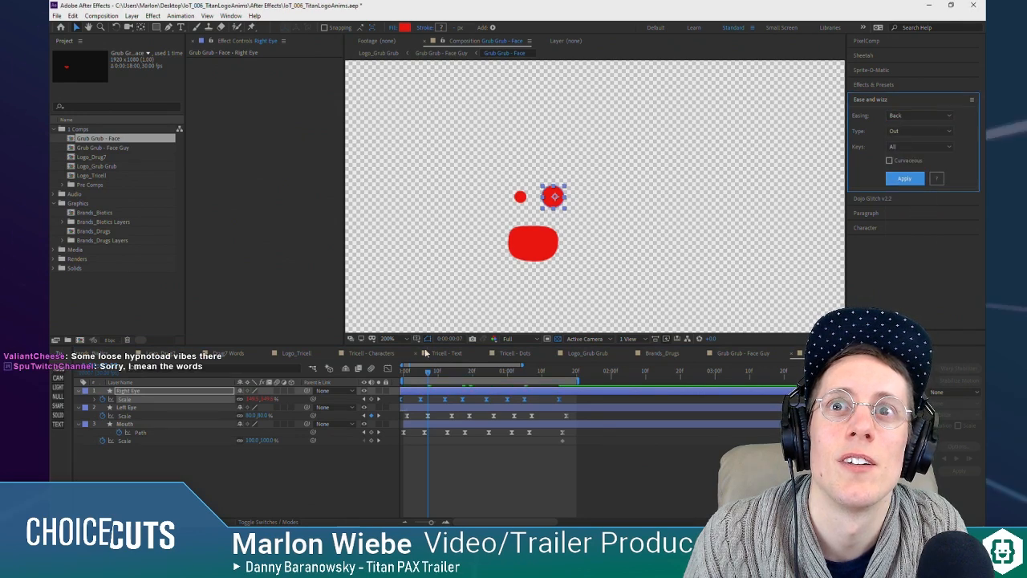
{"action": "key", "text": "space"}
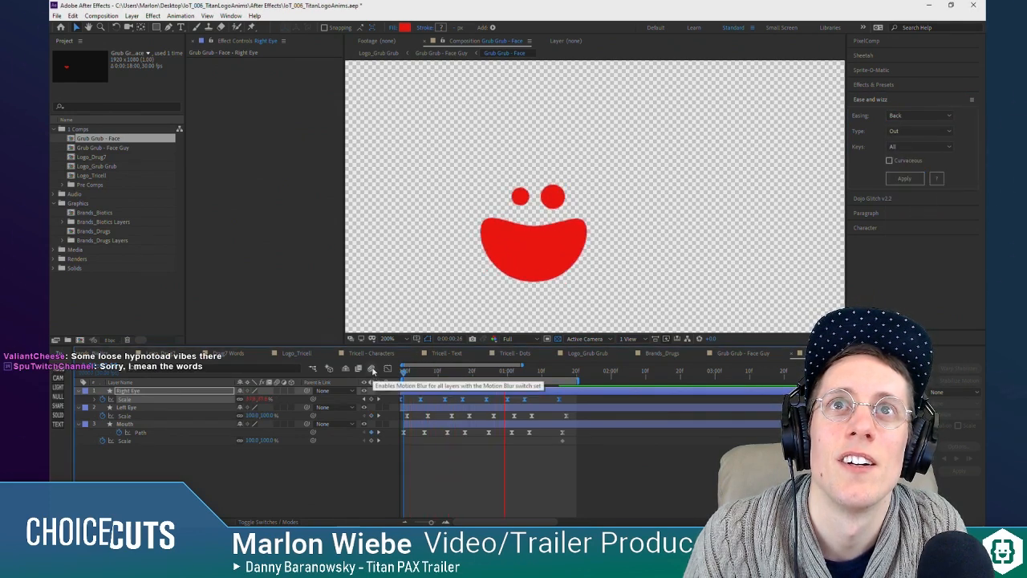
Step: Apply the Back Out easing to Left Eye's Scale keyframes as well and preview both eyes
{"action": "left_click", "coordinate": [158, 410]}
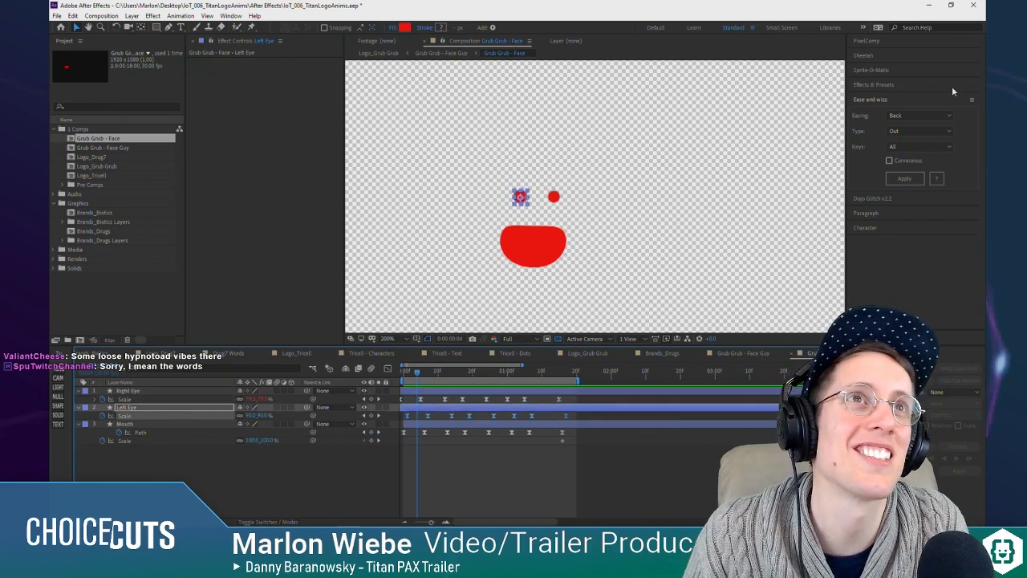
{"action": "left_click", "coordinate": [905, 179]}
{"action": "left_click_drag", "start_coordinate": [390, 376], "coordinate": [381, 371]}
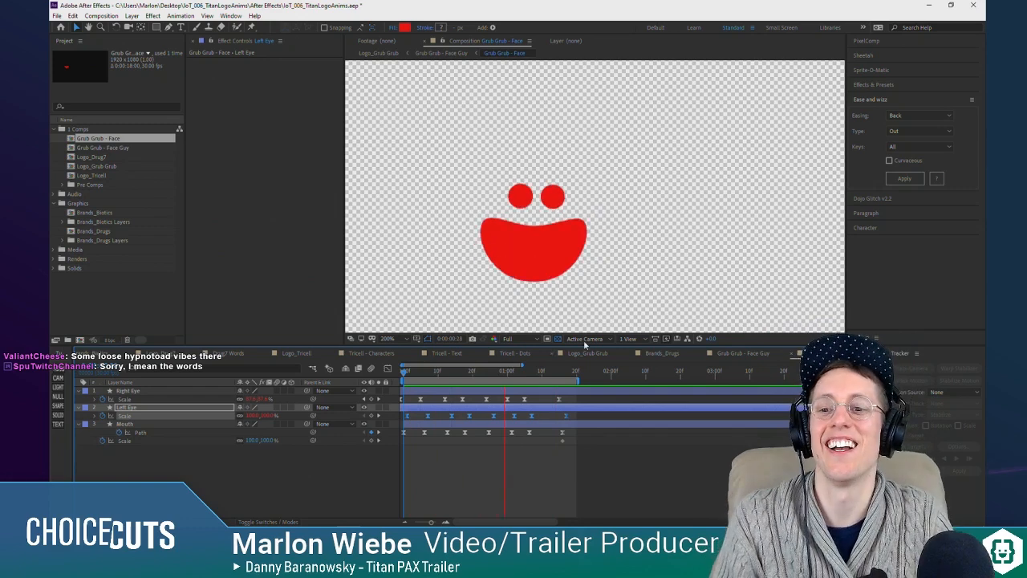
Step: Switch to the Grub Grub - Face Guy composition and preview the face inside the green square
{"action": "key", "text": "Tab"}
{"action": "left_click", "coordinate": [469, 471]}
{"action": "key", "text": "space"}
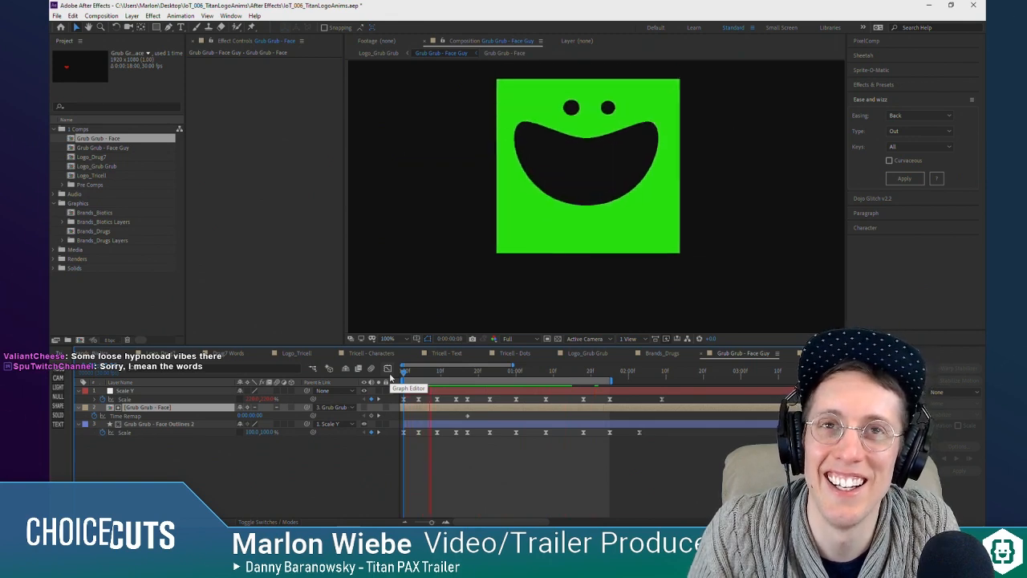
{"action": "left_click", "coordinate": [467, 370]}
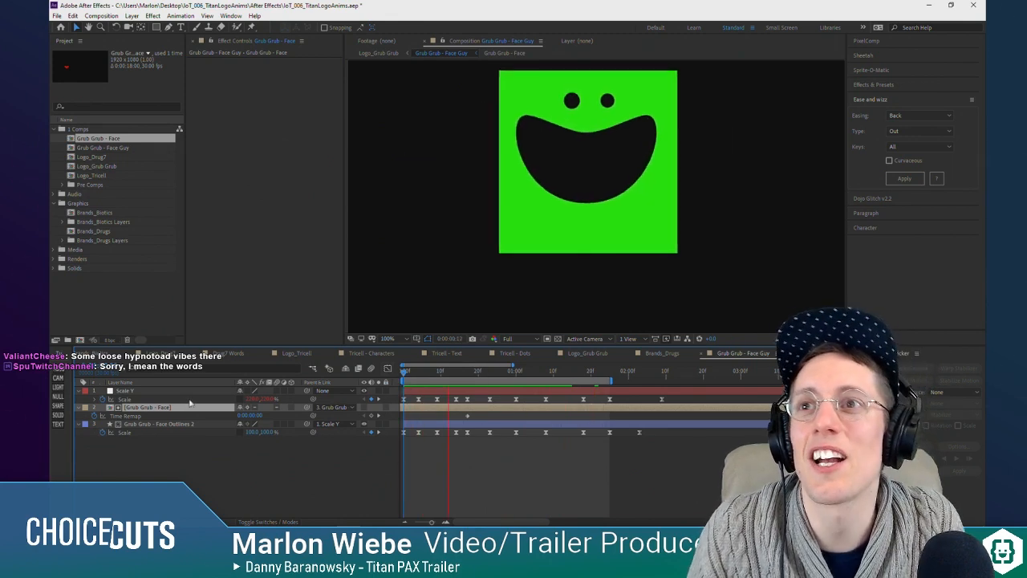
Step: Keyframe the Grub Grub - Face layer's Position at 0:00:00:17 and lower it to about Y 112 at 0:00:00:23
{"action": "left_click_drag", "start_coordinate": [414, 375], "coordinate": [466, 375]}
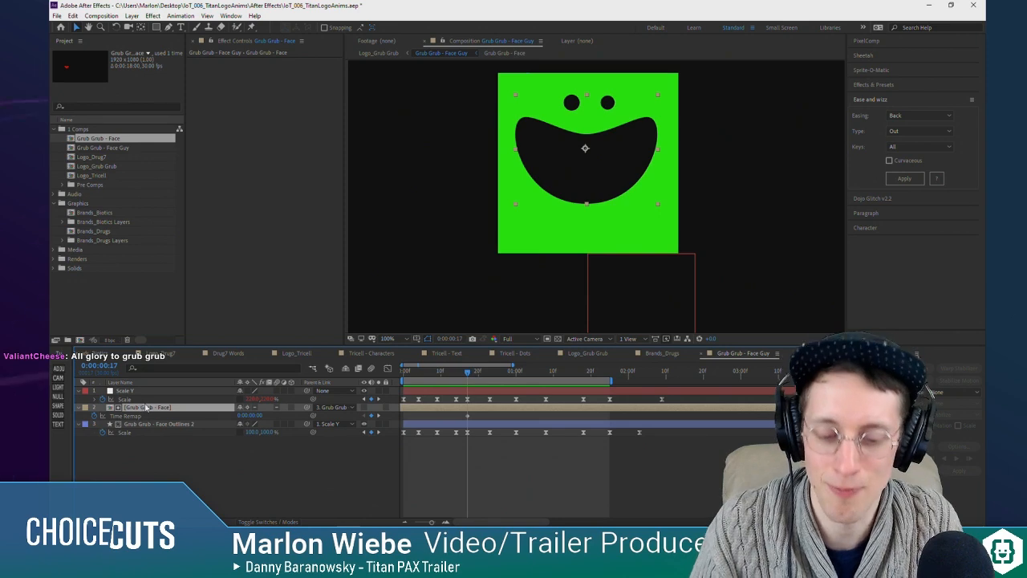
{"action": "key", "text": "p"}
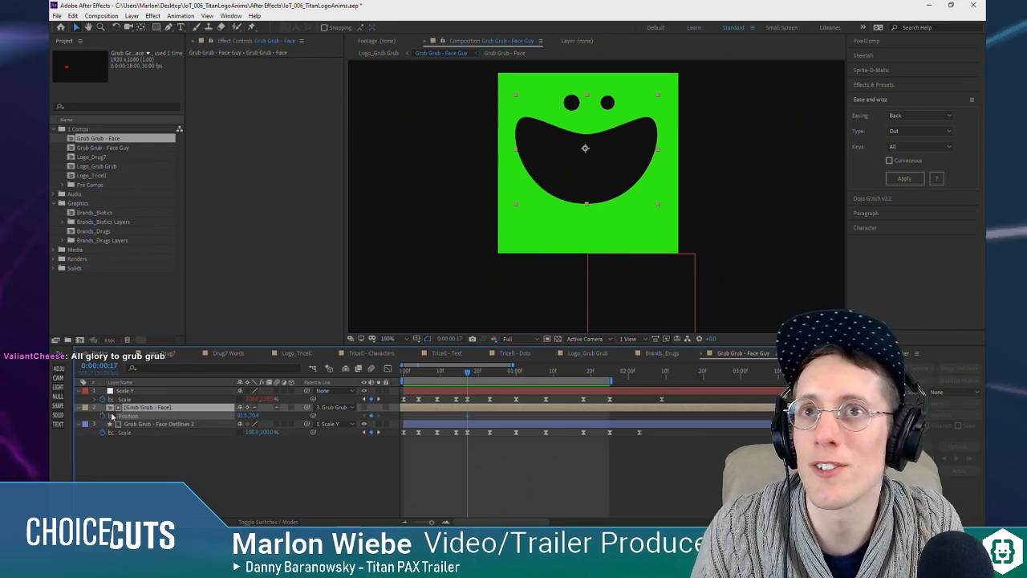
{"action": "left_click", "coordinate": [490, 374]}
{"action": "left_click_drag", "start_coordinate": [255, 417], "coordinate": [276, 416]}
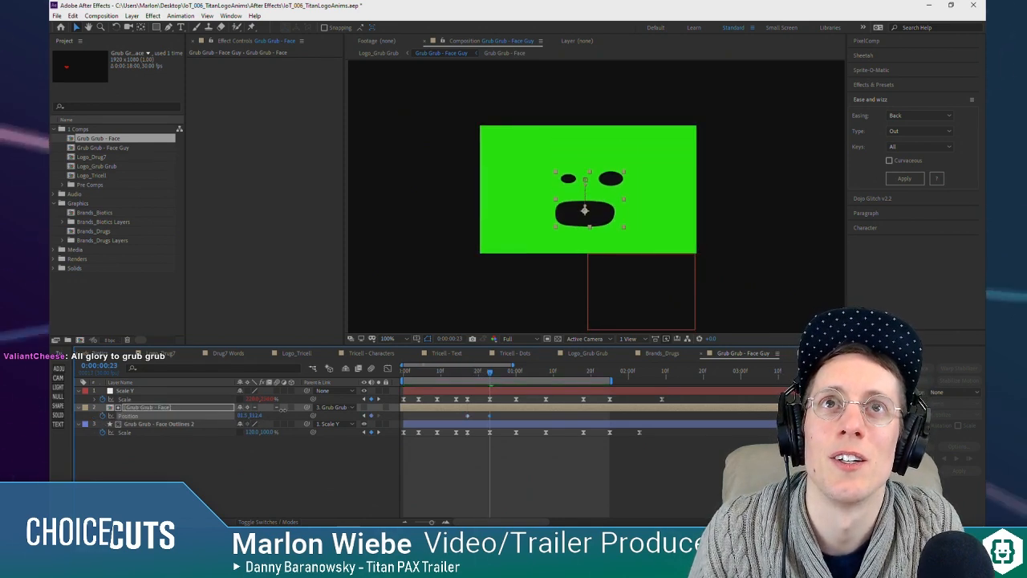
Step: Copy the face layer's 0:00:00:17 Position keyframe to 0:00:01:00
{"action": "left_click_drag", "start_coordinate": [460, 374], "coordinate": [516, 374]}
{"action": "left_click", "coordinate": [468, 416]}
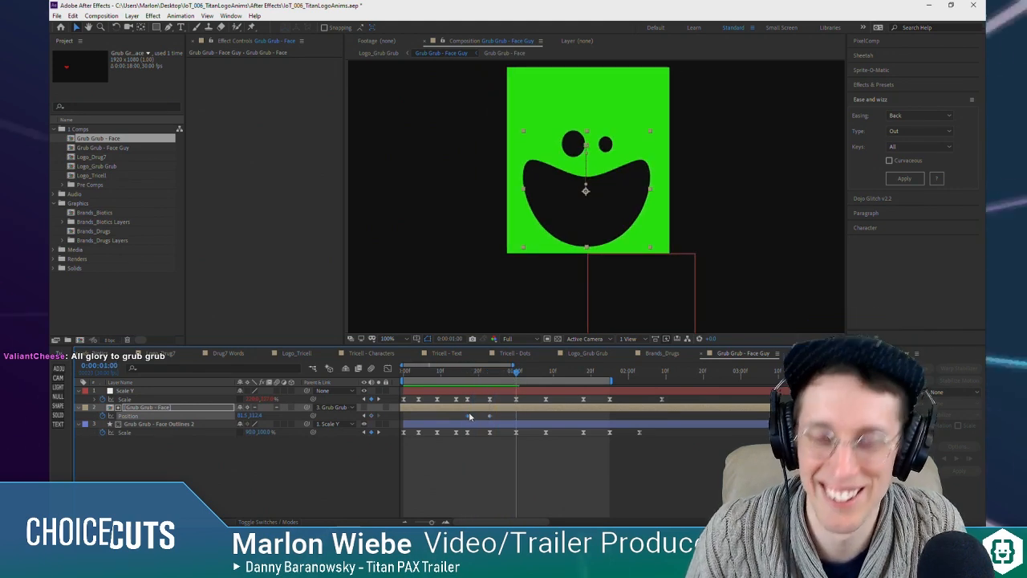
{"action": "key", "text": "ctrl+c"}
{"action": "key", "text": "ctrl+v"}
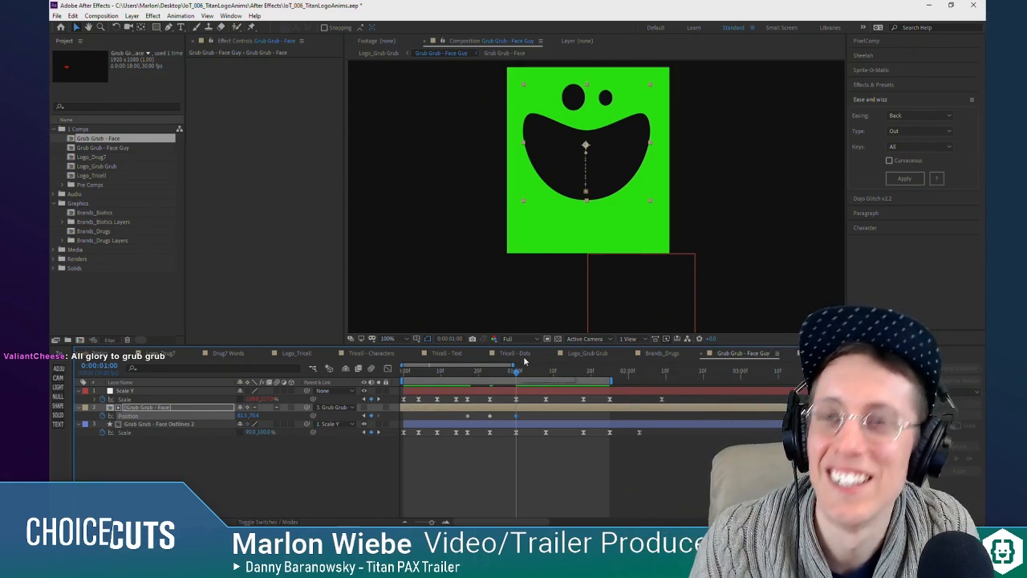
Step: Preview the face's downward move and adjust its Position at 0:00:00:23 to about 81.5, 111.4
{"action": "key", "text": "space"}
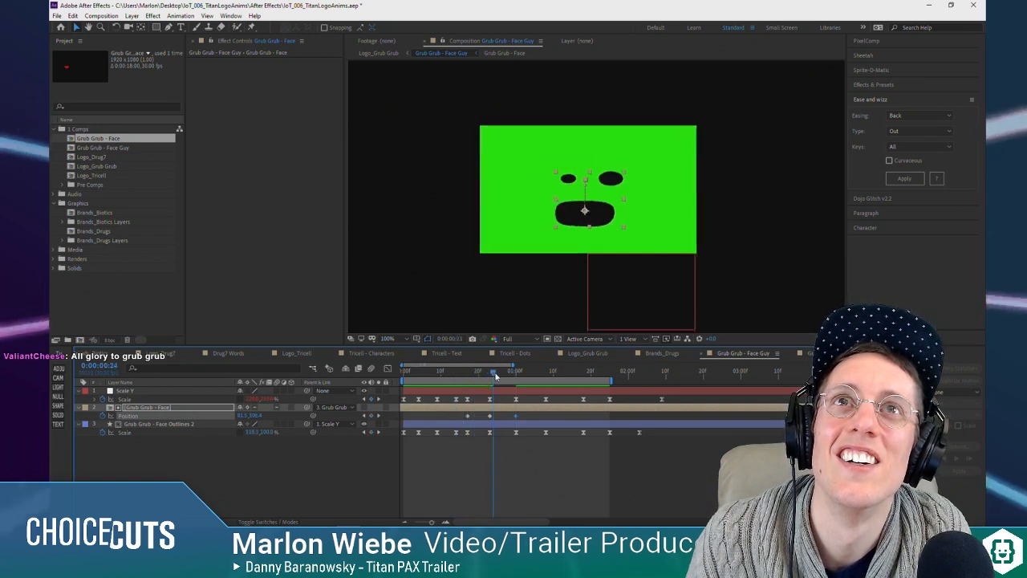
{"action": "left_click", "coordinate": [490, 373]}
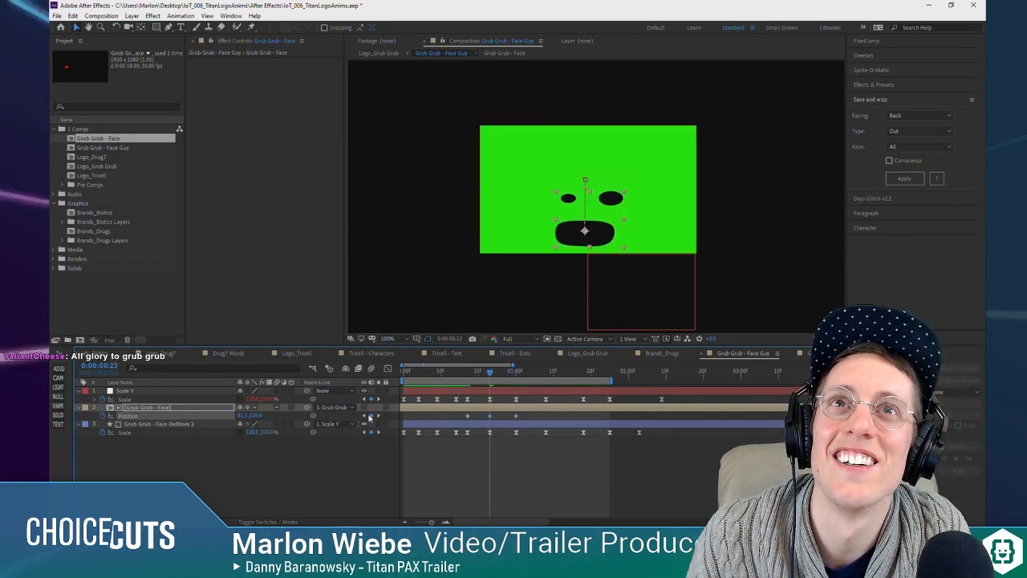
{"action": "mouse_move", "coordinate": [489, 374]}
{"action": "left_mouse_down"}
{"action": "mouse_move", "coordinate": [476, 375]}
{"action": "mouse_move", "coordinate": [505, 377]}
{"action": "mouse_move", "coordinate": [489, 377]}
{"action": "left_mouse_up"}
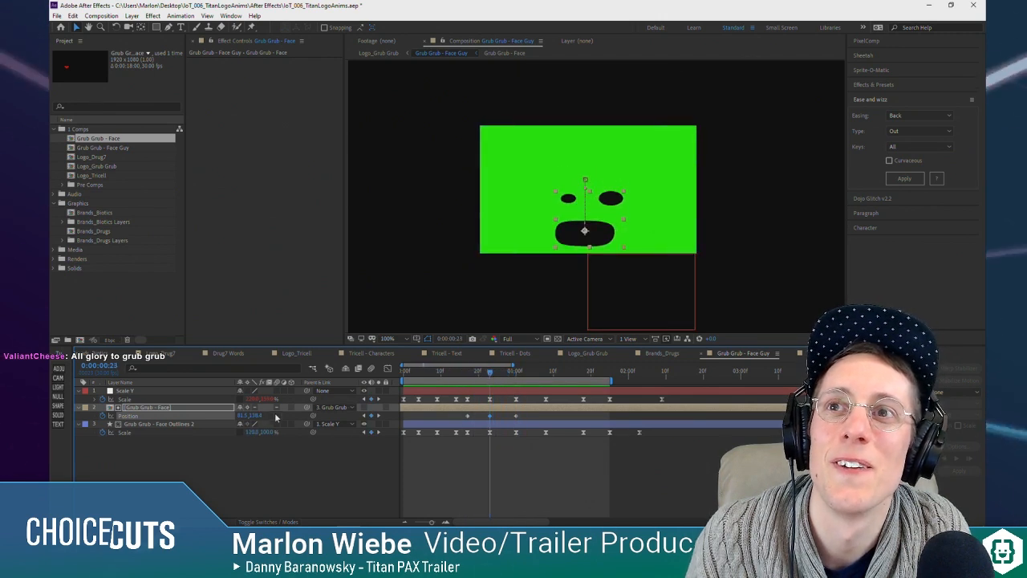
{"action": "left_click_drag", "start_coordinate": [256, 416], "coordinate": [245, 413]}
Step: Copy the face layer's lowered Position keyframe from 0:00:00:23 to 0:00:01:08
{"action": "left_click_drag", "start_coordinate": [466, 377], "coordinate": [546, 383]}
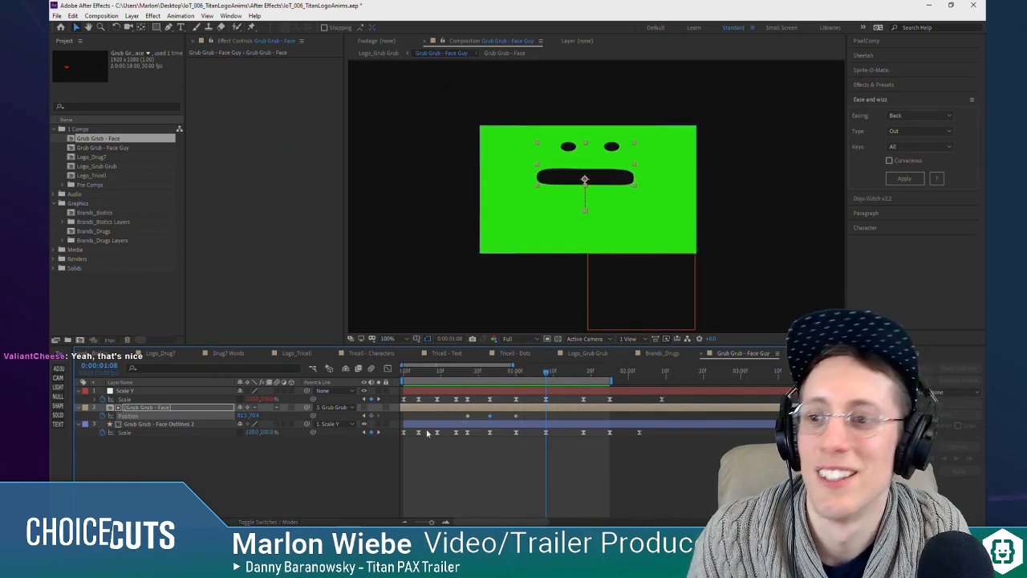
{"action": "key", "text": "ctrl+v"}
{"action": "mouse_move", "coordinate": [548, 374]}
{"action": "left_mouse_down"}
{"action": "mouse_move", "coordinate": [567, 377]}
{"action": "mouse_move", "coordinate": [545, 376]}
{"action": "left_mouse_up"}
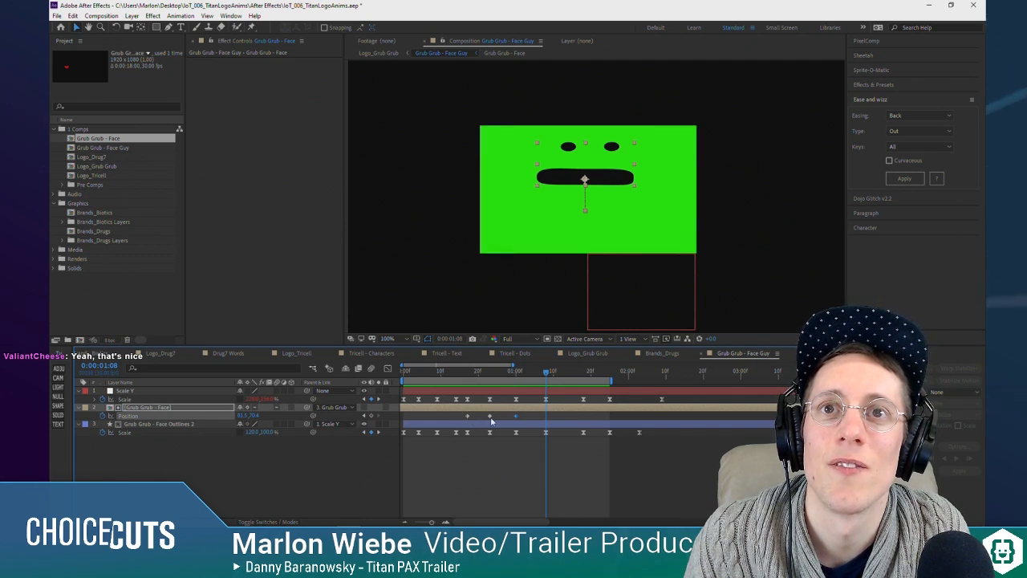
{"action": "key", "text": "ctrl+v"}
Step: Copy the face layer's raised Position keyframe to 0:00:01:18 and its lowered one from 0:00:01:08 to 0:00:01:25
{"action": "left_click_drag", "start_coordinate": [502, 375], "coordinate": [584, 395]}
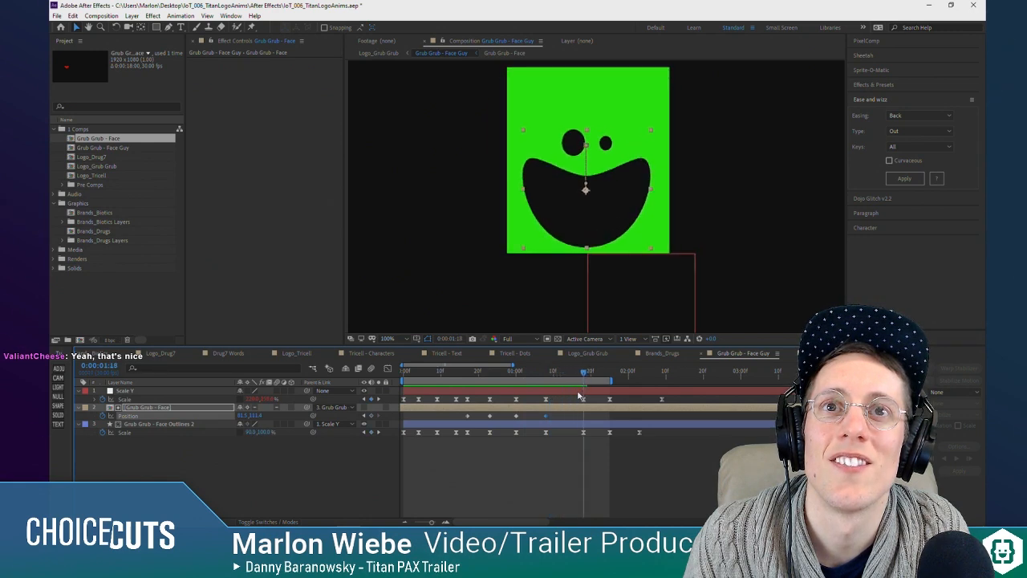
{"action": "key", "text": "ctrl+c"}
{"action": "key", "text": "ctrl+v"}
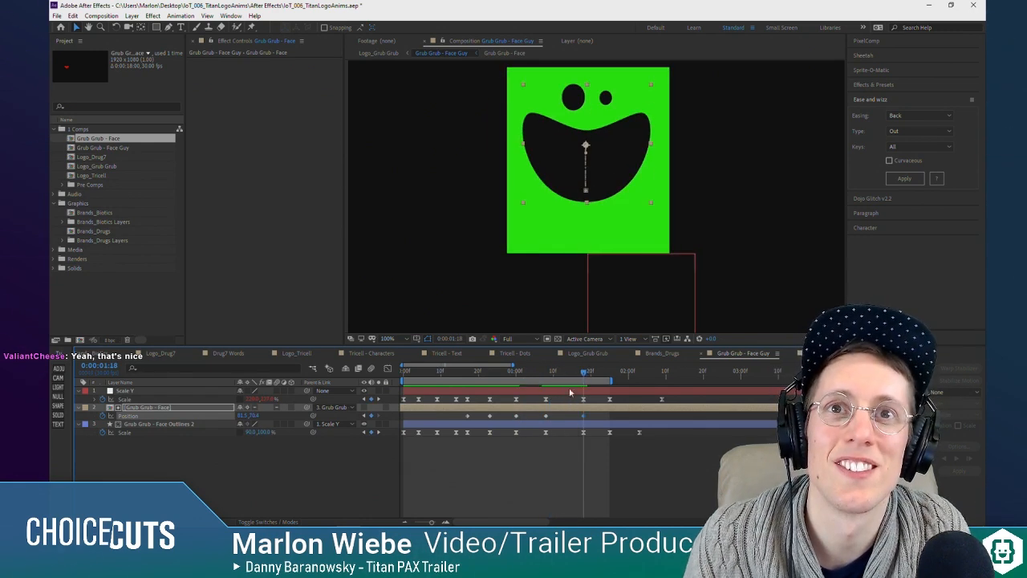
{"action": "left_click_drag", "start_coordinate": [585, 374], "coordinate": [612, 379]}
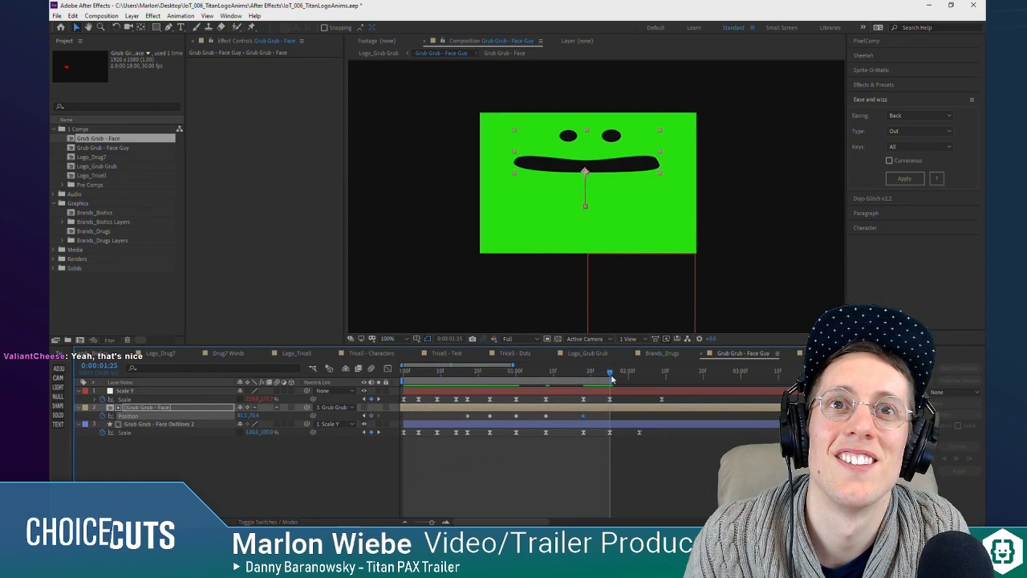
{"action": "left_click", "coordinate": [547, 417]}
{"action": "key", "text": "ctrl+c"}
{"action": "key", "text": "ctrl+v"}
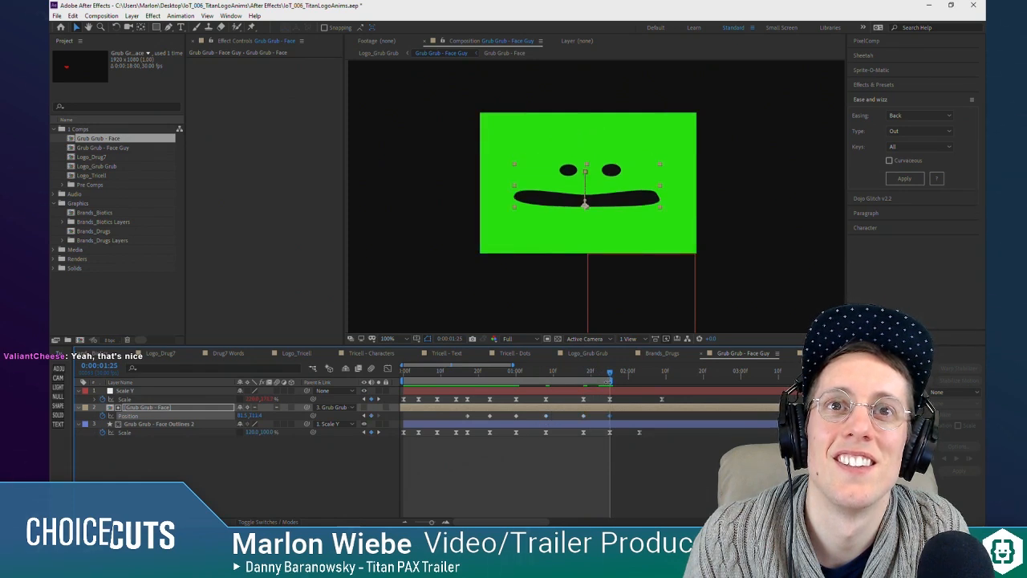
Step: Copy the face layer's raised Position keyframe from 0:00:00:17 to 0:00:02:09
{"action": "left_click_drag", "start_coordinate": [611, 378], "coordinate": [662, 374]}
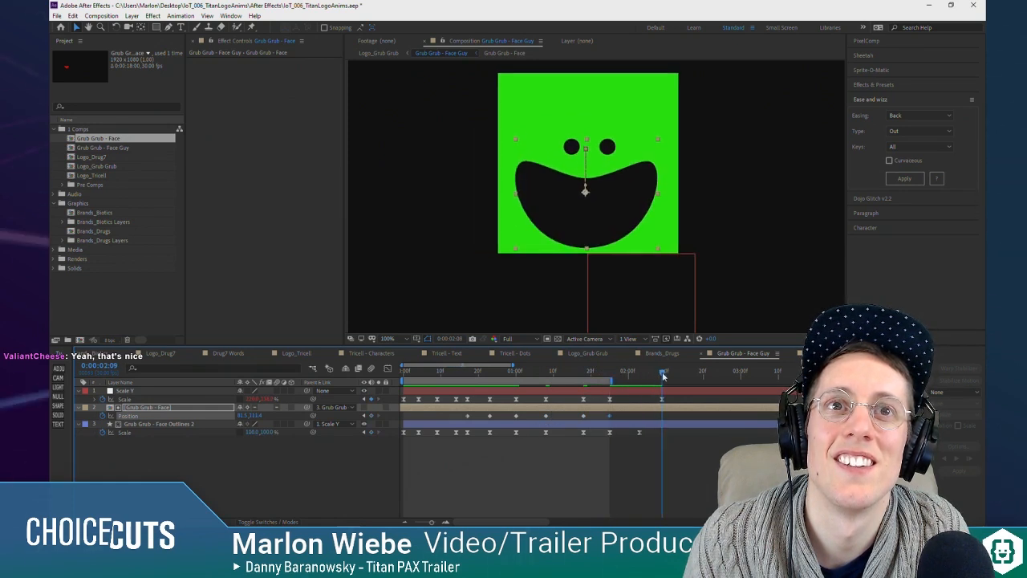
{"action": "left_click", "coordinate": [469, 417]}
{"action": "key", "text": "ctrl+c"}
{"action": "key", "text": "ctrl+v"}
Step: Apply Easy Ease to all of the face layer's Position keyframes
{"action": "left_click_drag", "start_coordinate": [668, 413], "coordinate": [462, 419]}
{"action": "right_click", "coordinate": [467, 418]}
{"action": "mouse_move", "coordinate": [553, 410]}
{"action": "left_click", "coordinate": [634, 440]}
{"action": "left_click_drag", "start_coordinate": [644, 376], "coordinate": [666, 374]}
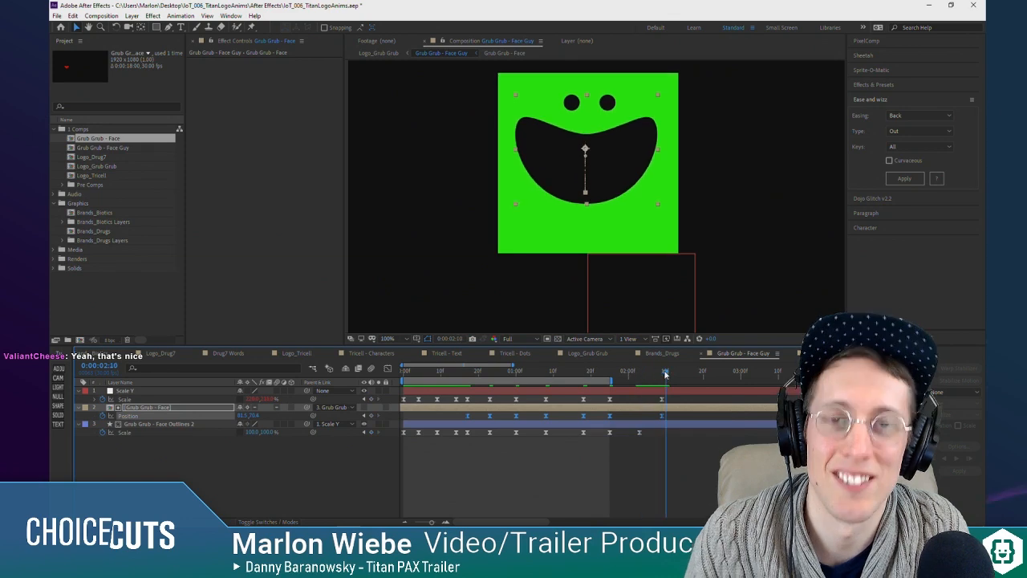
Step: End the work area at 0:00:02:10, preview the bobbing and move the face's last Position keyframe earlier, just past the two-second mark
{"action": "key", "text": "n"}
{"action": "key", "text": "space"}
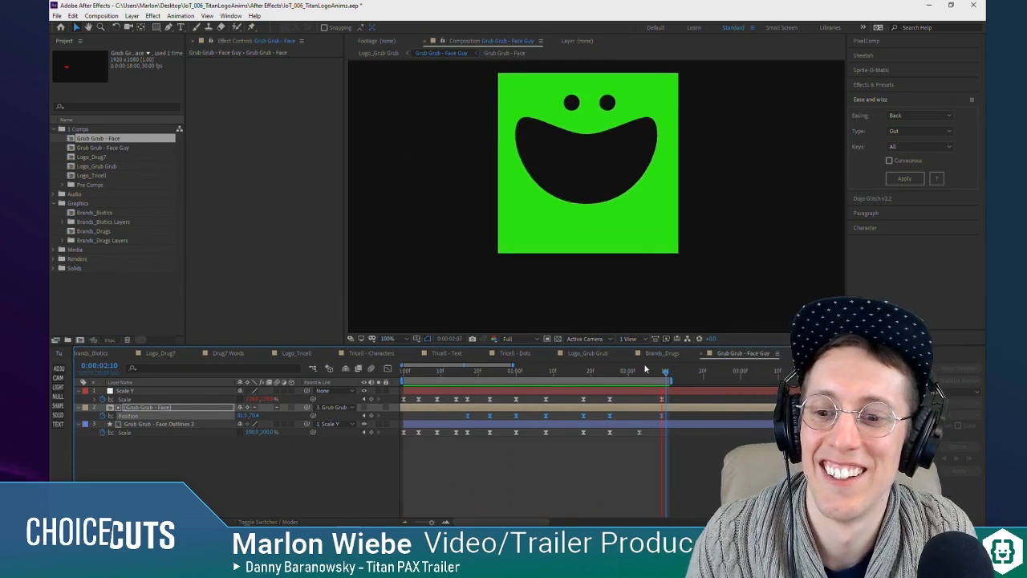
{"action": "key", "text": "space"}
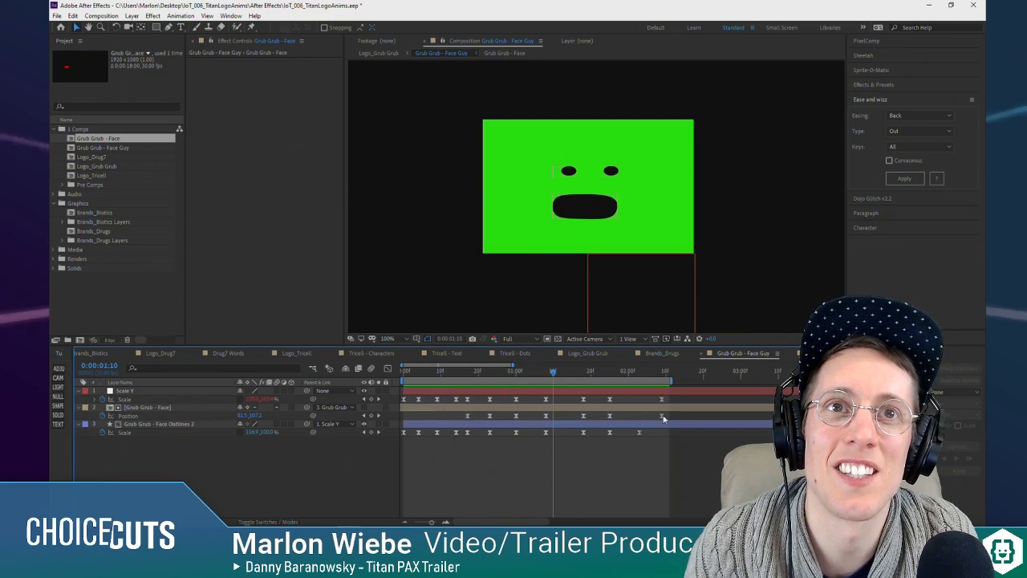
{"action": "key", "text": "space"}
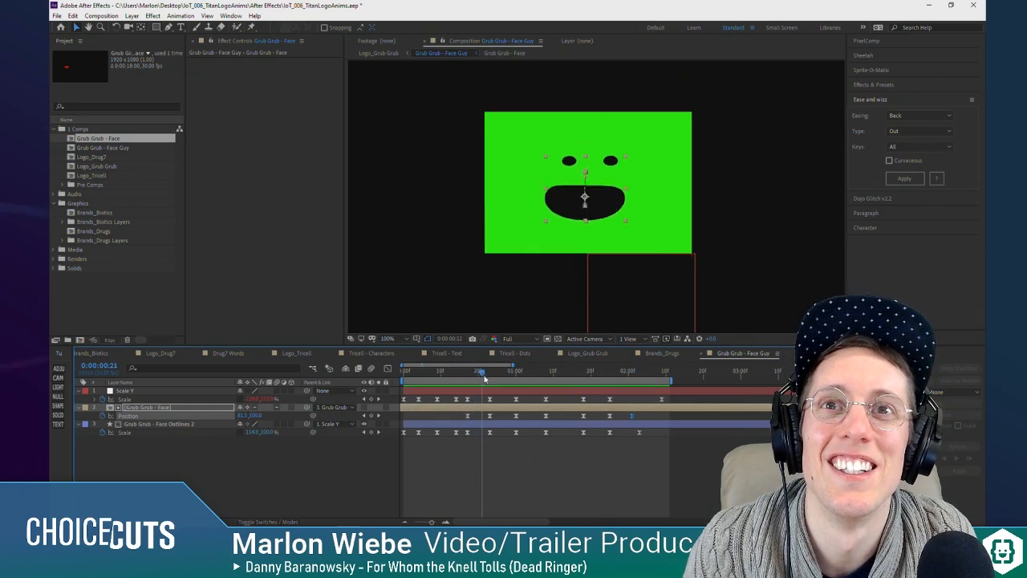
Step: Lower the face layer's downward Position keyframes at 0:00:00:23 and 0:00:01:08 to about 81.5, 144.4 and preview the motion
{"action": "left_click_drag", "start_coordinate": [488, 381], "coordinate": [542, 388]}
{"action": "left_click", "coordinate": [490, 416]}
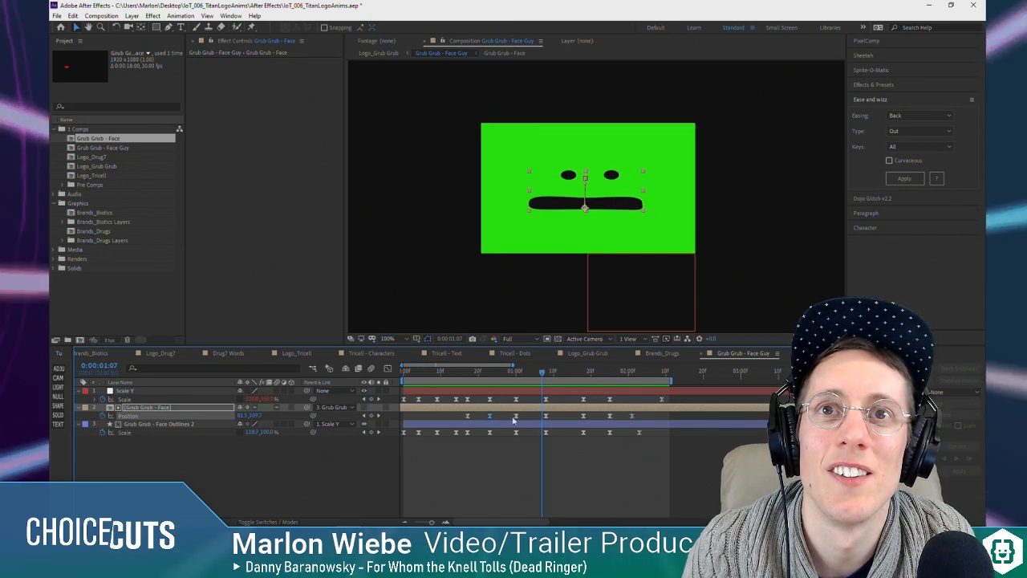
{"action": "left_click", "coordinate": [545, 416], "text": "shift"}
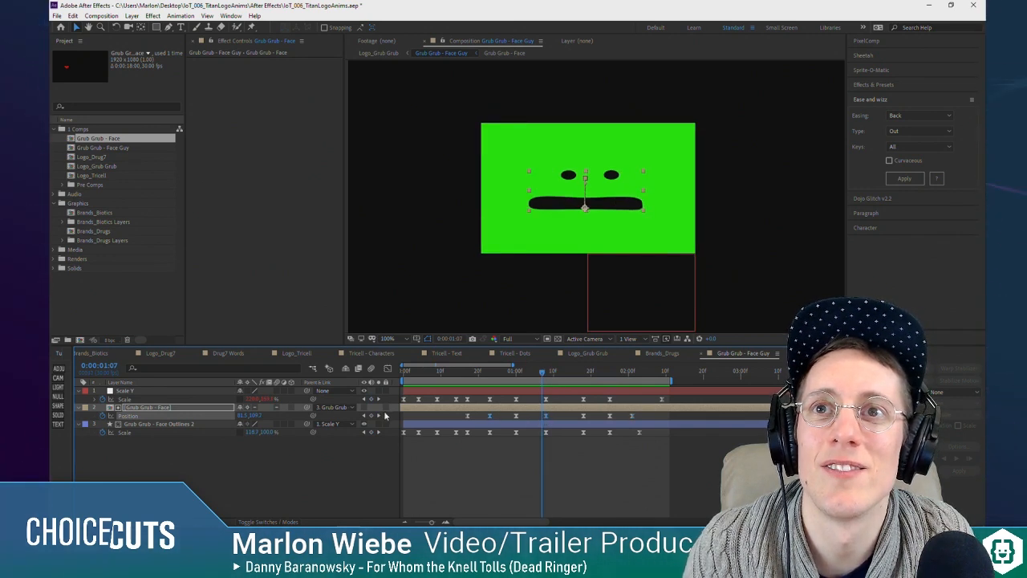
{"action": "left_click", "coordinate": [379, 416]}
{"action": "left_click_drag", "start_coordinate": [255, 416], "coordinate": [271, 416]}
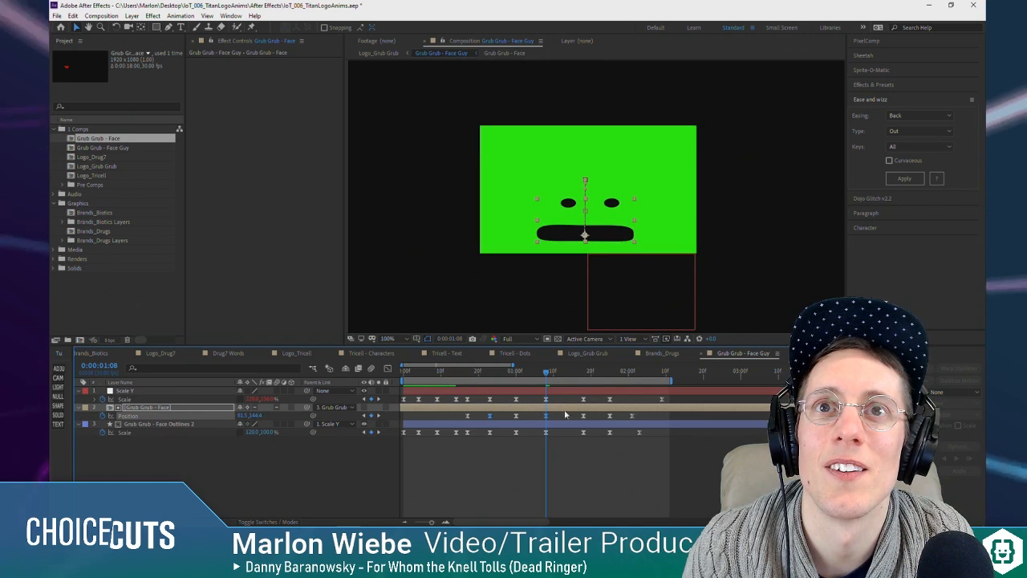
{"action": "left_click_drag", "start_coordinate": [471, 371], "coordinate": [645, 389]}
{"action": "key", "text": "space"}
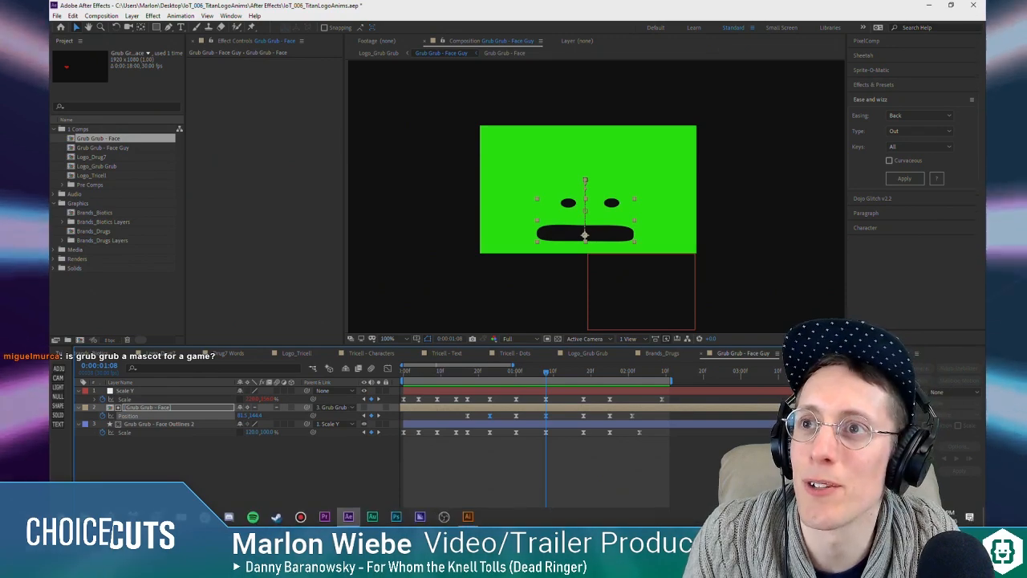
Step: Switch to the browser, review the World Decorative Brands slide and play the billboards_new_01.mp4 reference video
{"action": "key", "text": "alt+Tab"}
{"action": "left_click", "coordinate": [204, 10]}
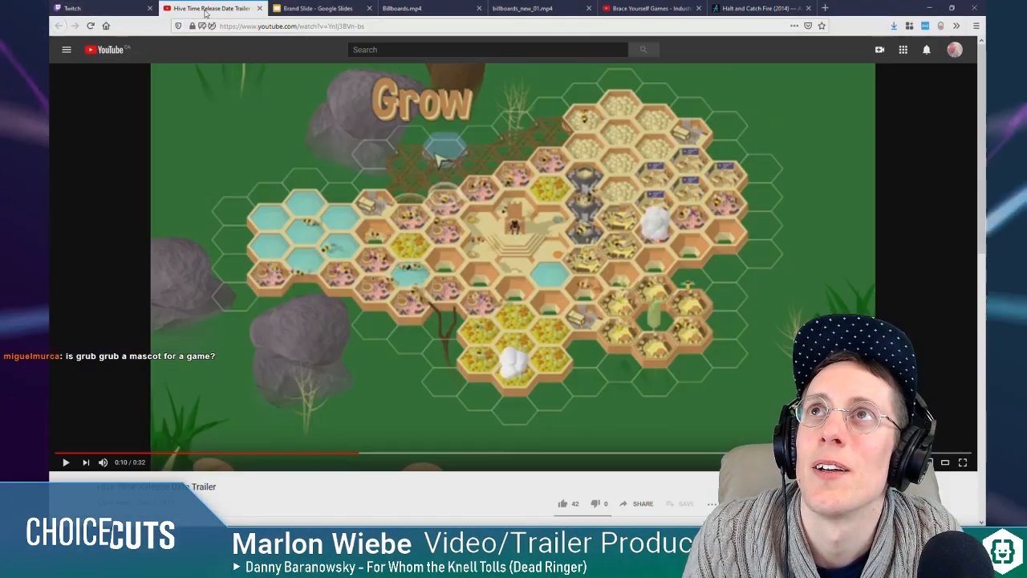
{"action": "left_click", "coordinate": [317, 8]}
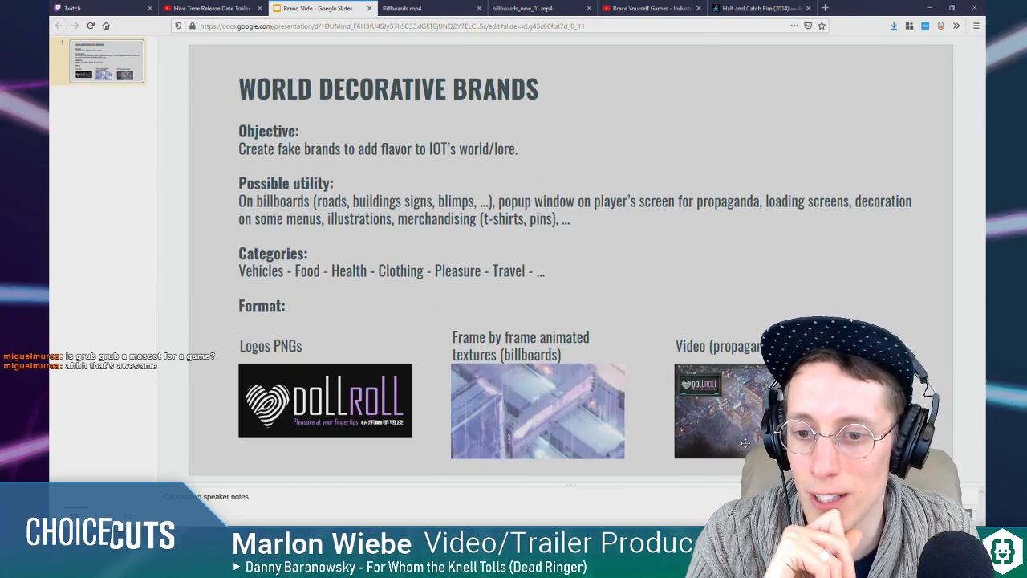
{"action": "left_click", "coordinate": [446, 8]}
{"action": "left_click", "coordinate": [522, 8]}
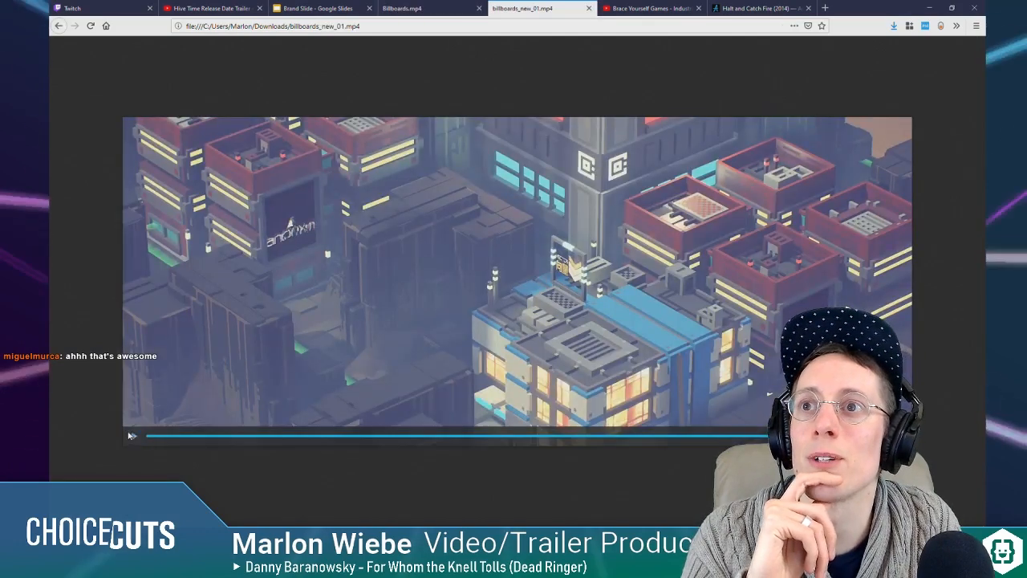
{"action": "left_click", "coordinate": [134, 436]}
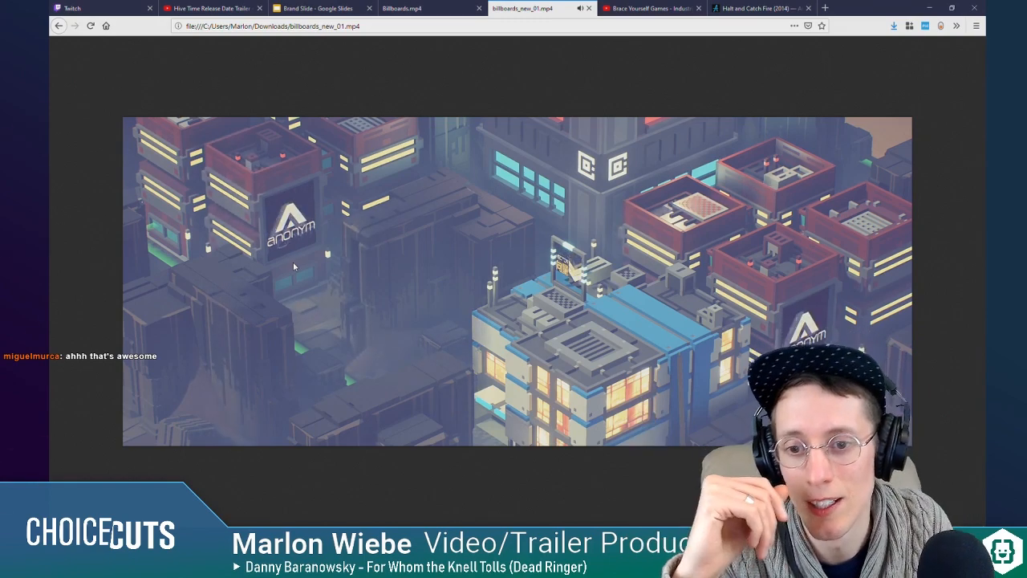
{"action": "mouse_move", "coordinate": [233, 358]}
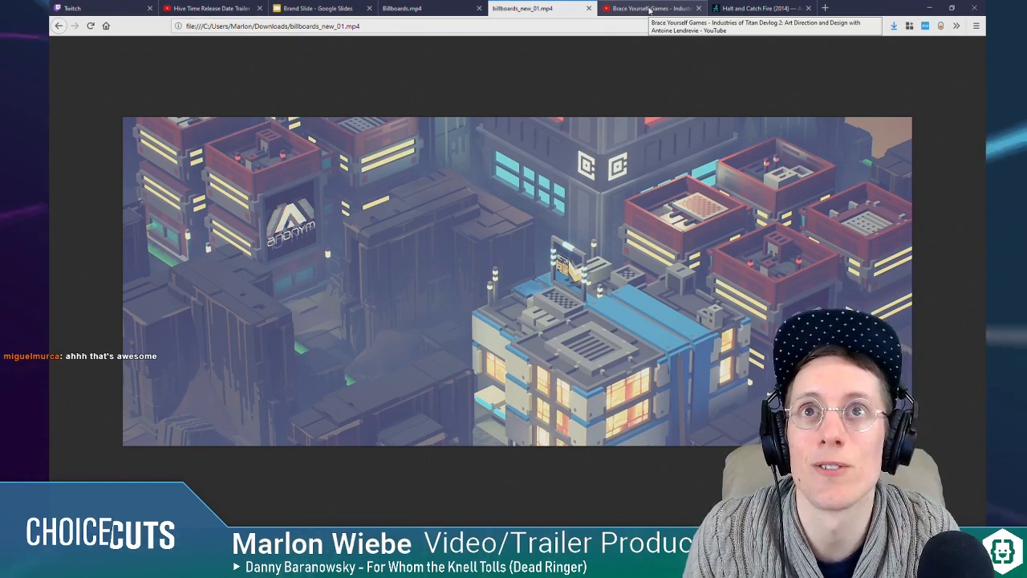
Step: Return to After Effects and preview the Logo_Grub Grub composition from the start
{"action": "left_click", "coordinate": [353, 515]}
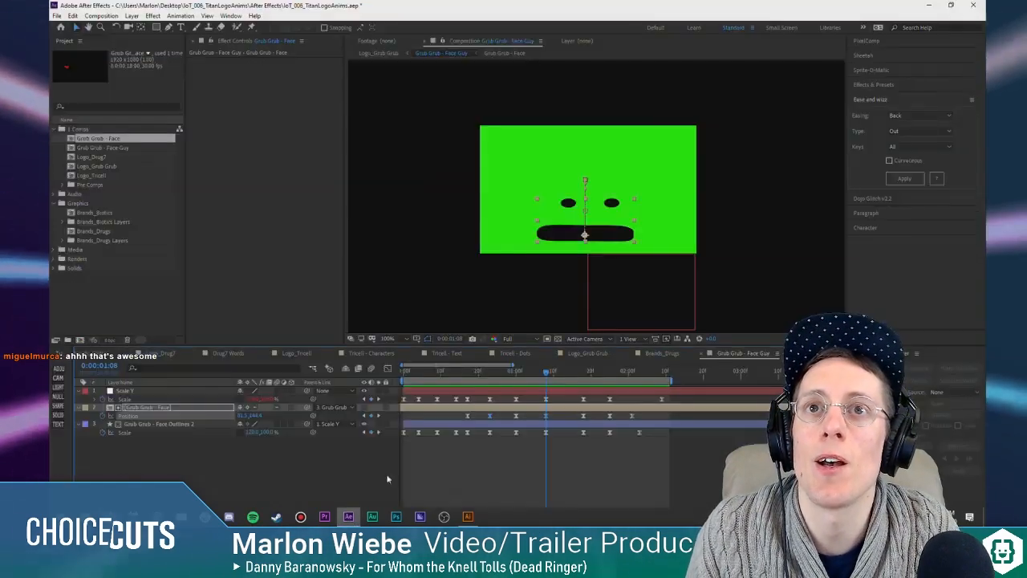
{"action": "left_click", "coordinate": [537, 459]}
{"action": "key", "text": "Tab"}
{"action": "left_click", "coordinate": [444, 455]}
{"action": "left_click_drag", "start_coordinate": [438, 374], "coordinate": [383, 375]}
{"action": "key", "text": "space"}
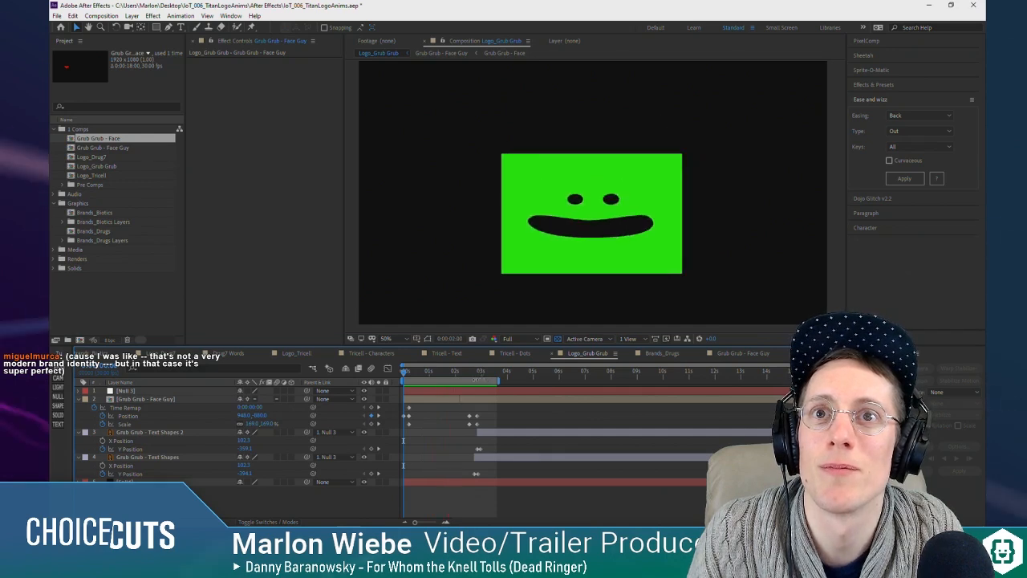
{"action": "key", "text": "space"}
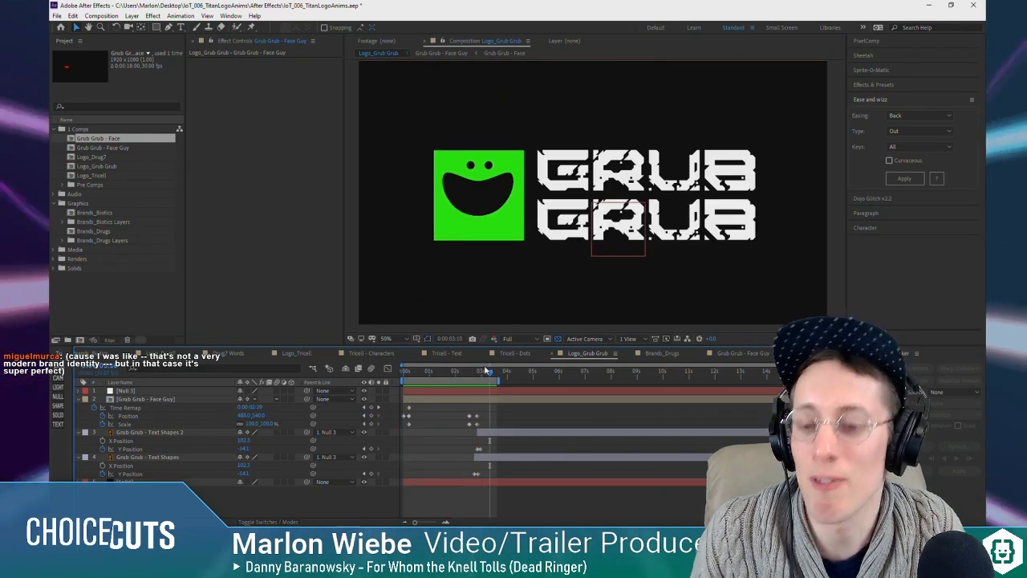
Step: Open the Logo_Drug7 composition and play its logo animation from the start
{"action": "double_click", "coordinate": [90, 156]}
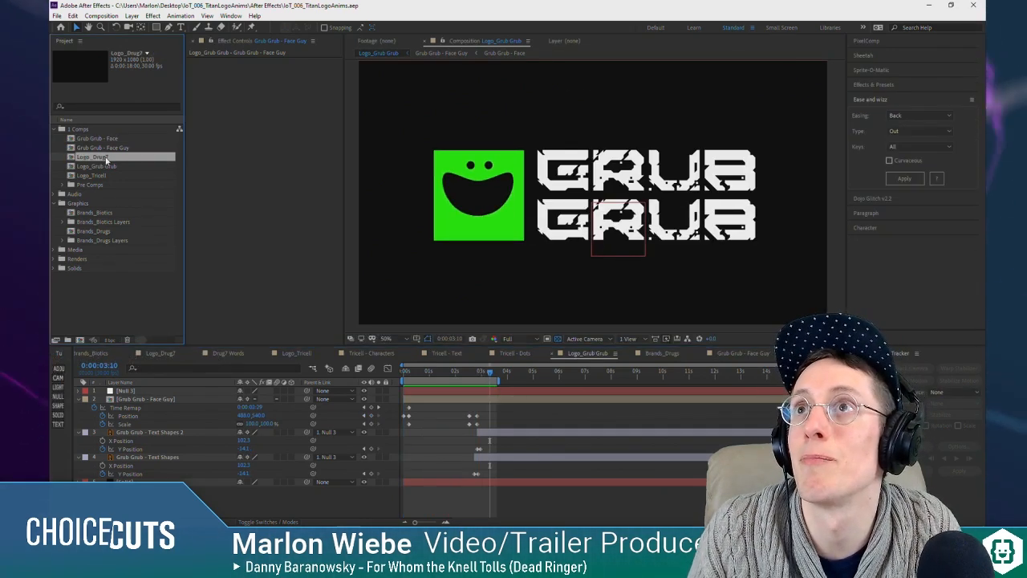
{"action": "key", "text": "Home"}
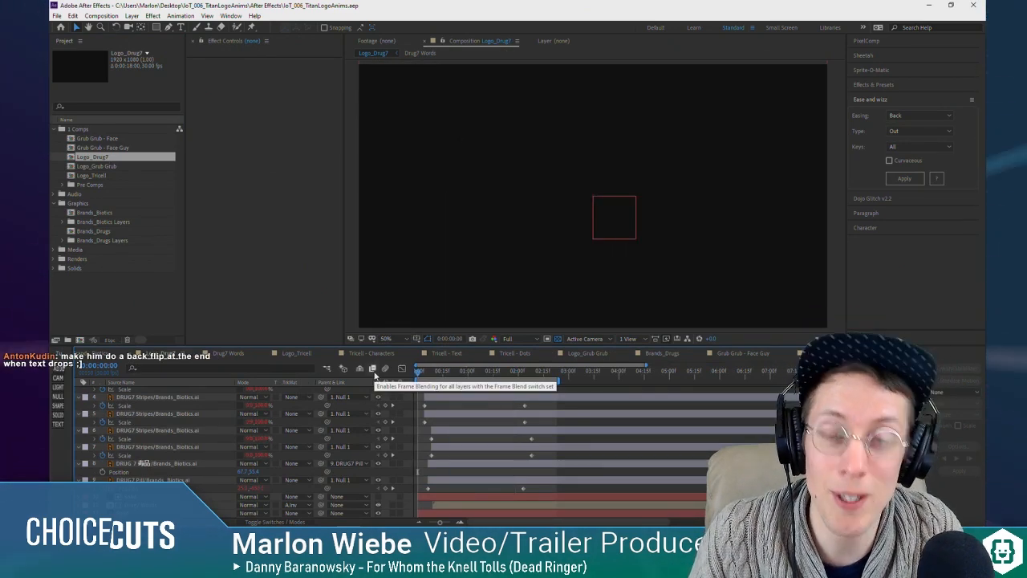
{"action": "key", "text": "space"}
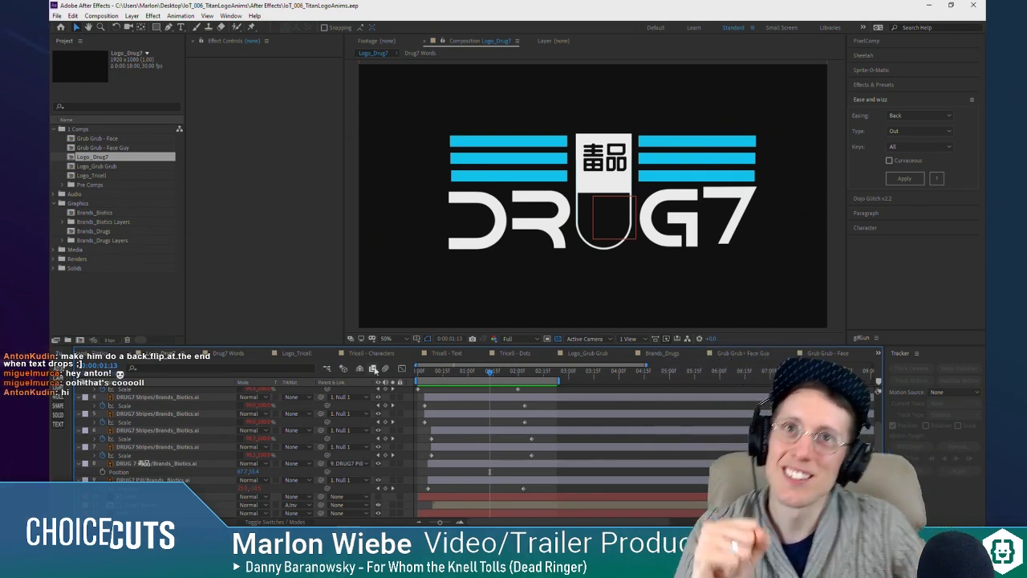
Step: Reopen the Logo_Grub Grub composition and raise the Face Guy layer's Position at 0:00:02:21 to about 692.5, 431
{"action": "double_click", "coordinate": [98, 140]}
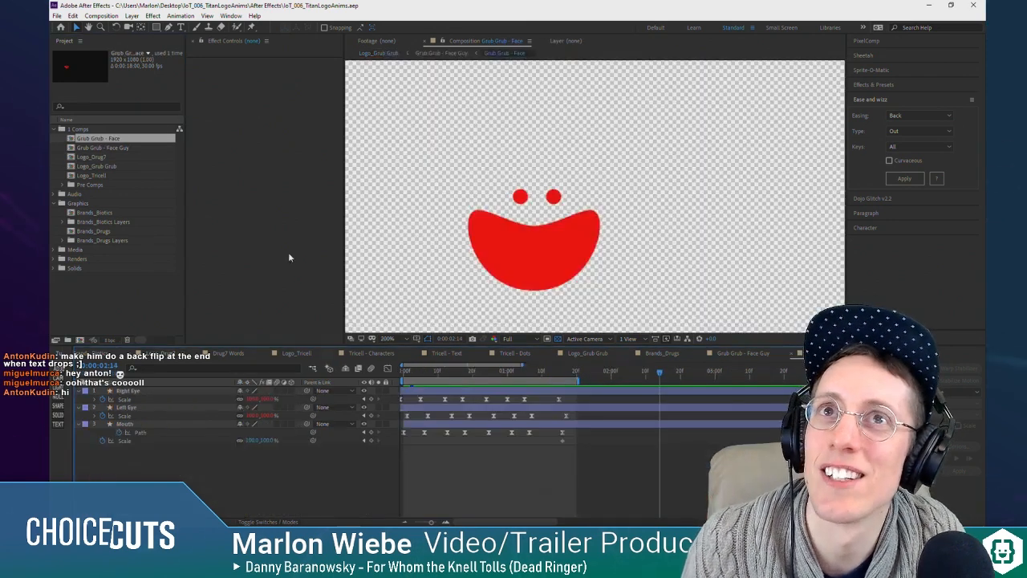
{"action": "double_click", "coordinate": [97, 167]}
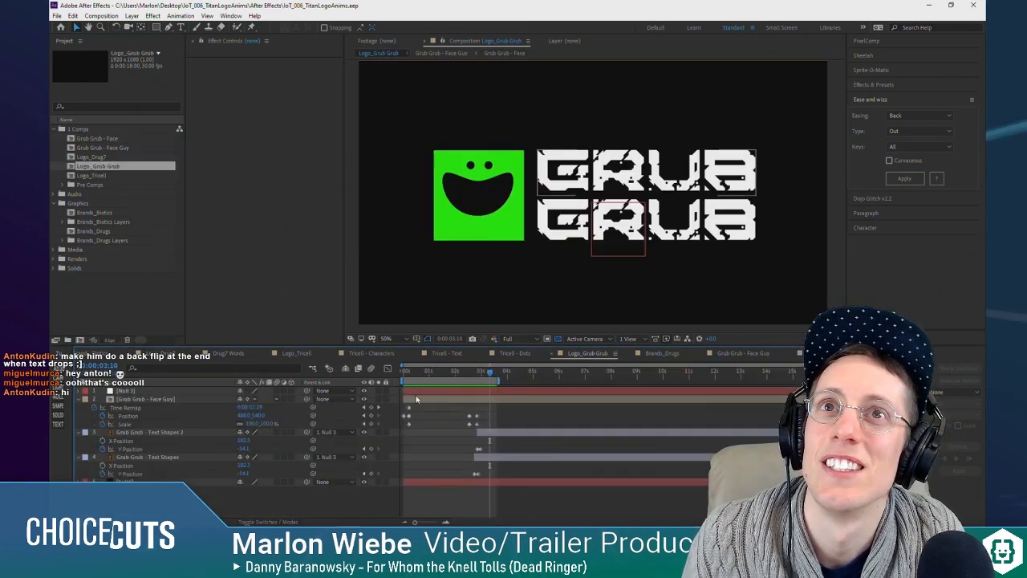
{"action": "left_click_drag", "start_coordinate": [427, 371], "coordinate": [474, 375]}
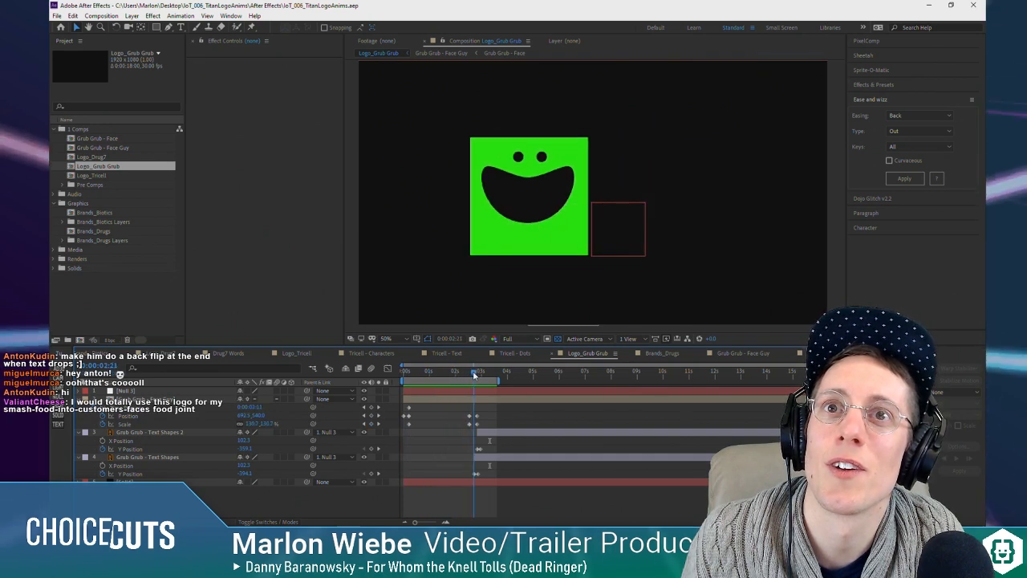
{"action": "left_click", "coordinate": [152, 399]}
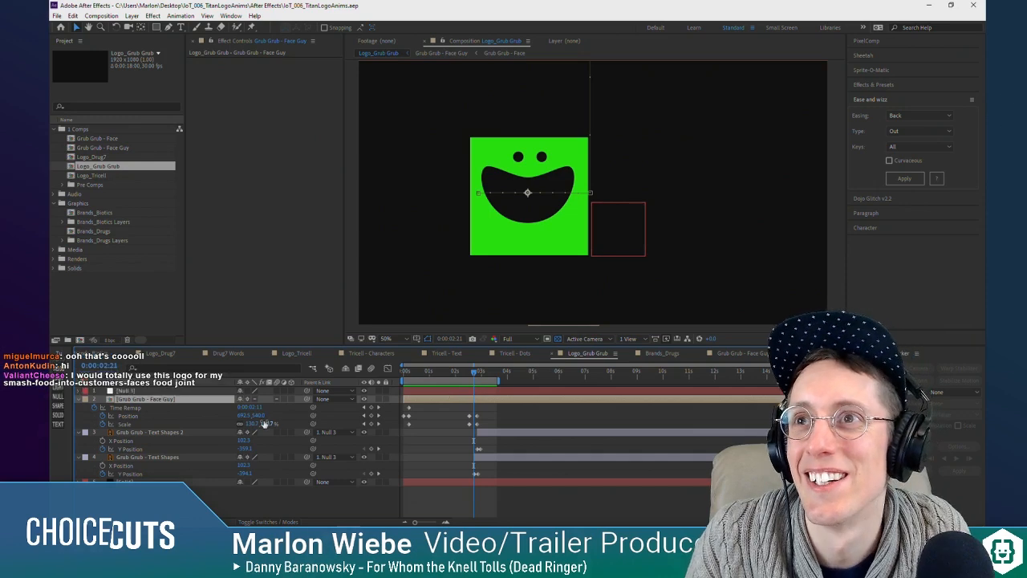
{"action": "left_click_drag", "start_coordinate": [253, 416], "coordinate": [208, 418]}
Step: Add Rotation keyframes to the Face Guy layer at the start of its sideways jump, at 0:00:02:21 and at 0:00:02:25
{"action": "key", "text": "shift+r"}
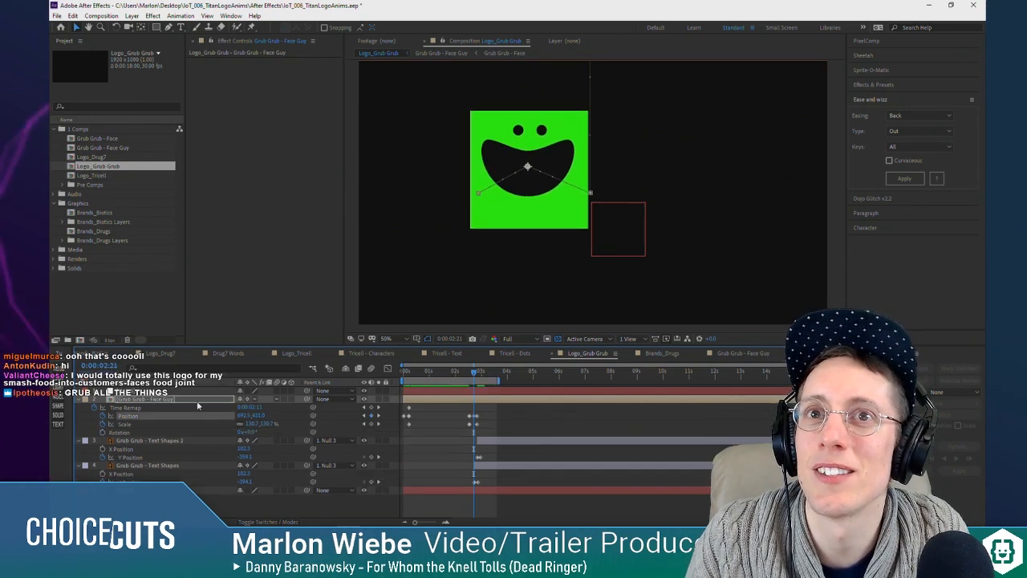
{"action": "left_click", "coordinate": [117, 433]}
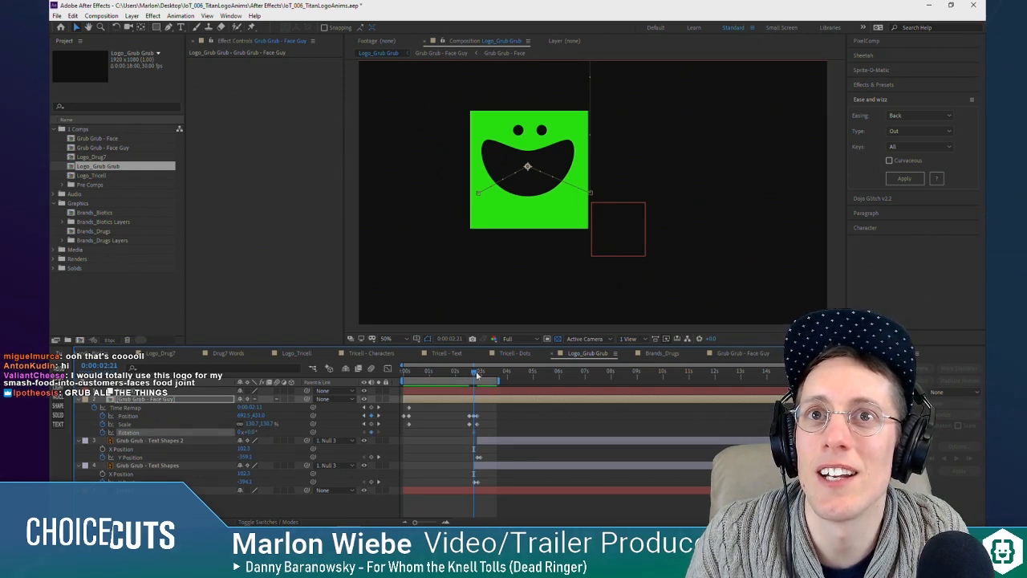
{"action": "left_click_drag", "start_coordinate": [477, 374], "coordinate": [470, 374]}
{"action": "left_click", "coordinate": [380, 424]}
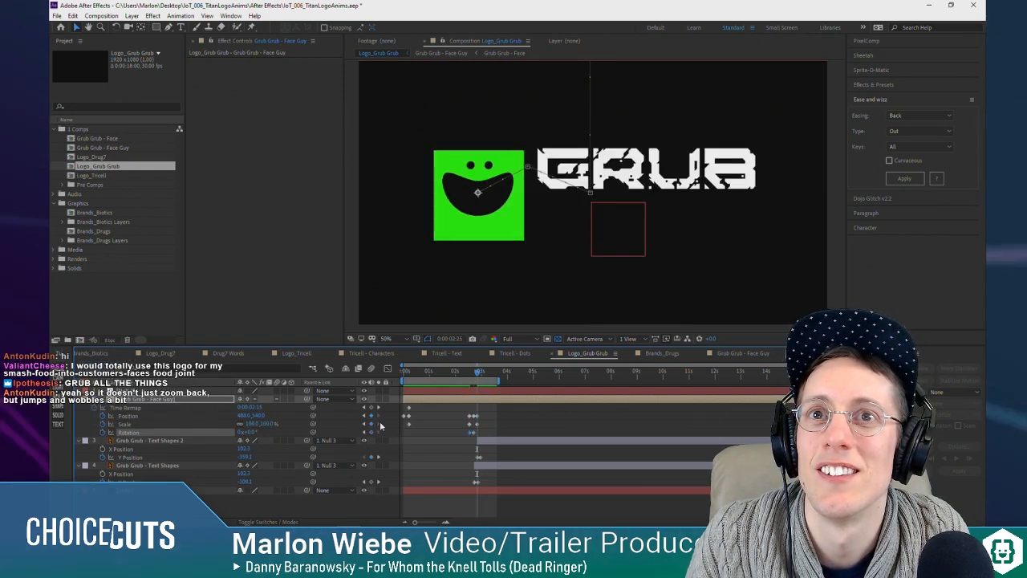
{"action": "left_click", "coordinate": [364, 433]}
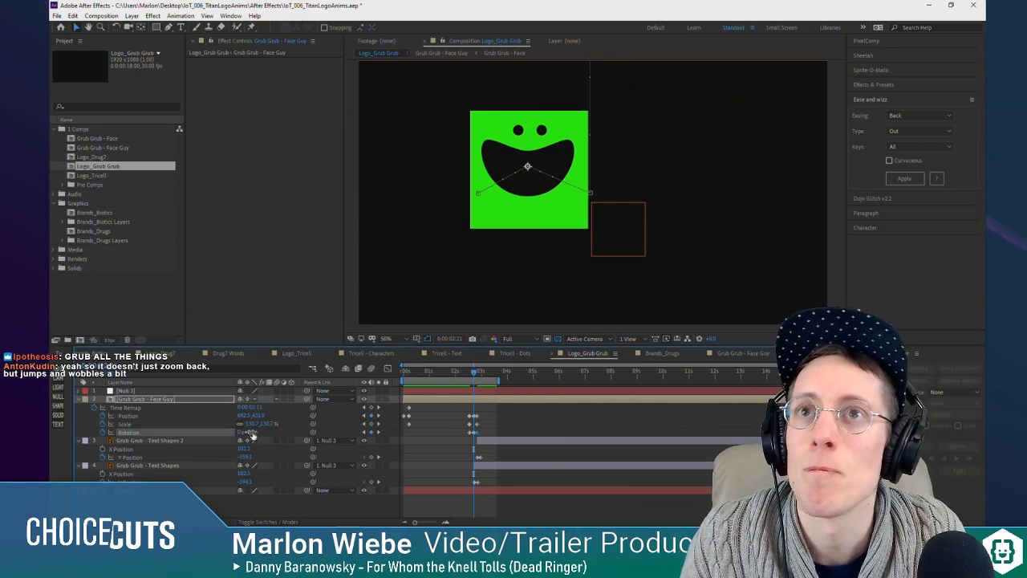
Step: Try a -180° Rotation on the Face Guy layer at 0:00:02:21 and delete that middle keyframe
{"action": "left_click_drag", "start_coordinate": [242, 432], "coordinate": [177, 441]}
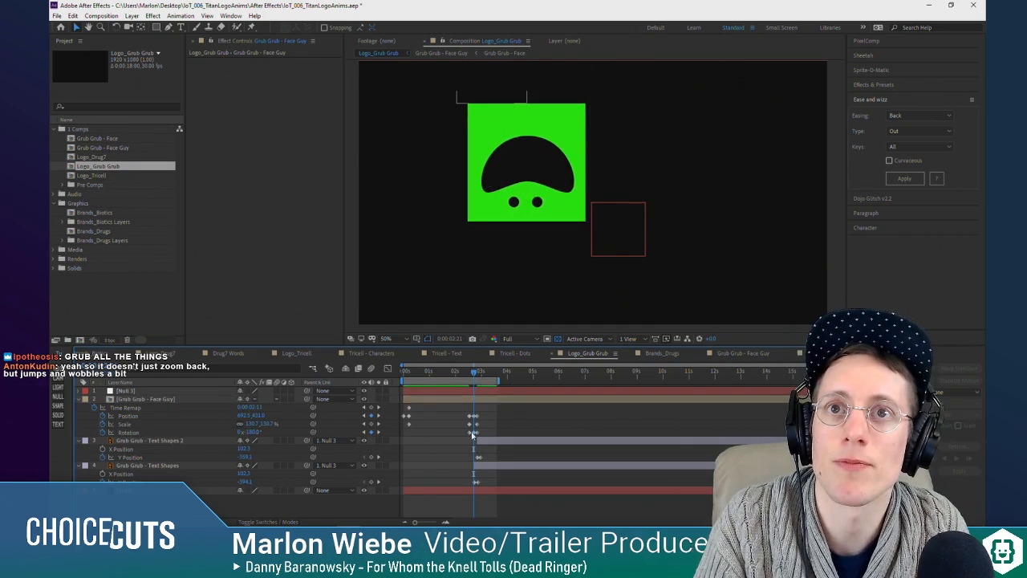
{"action": "key", "text": "Delete"}
{"action": "left_click", "coordinate": [378, 432]}
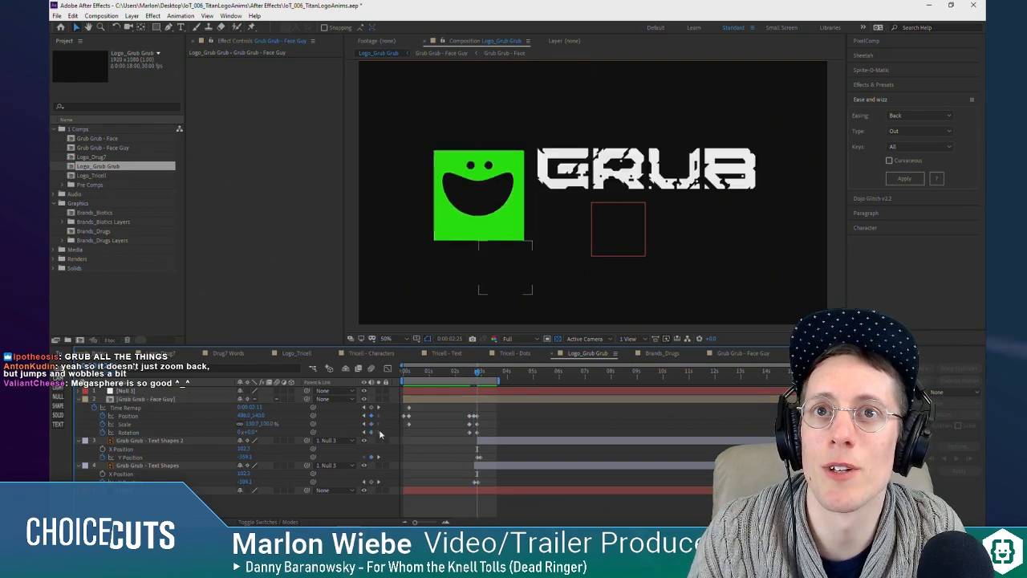
Step: Set the Face Guy layer's Rotation at 0:00:02:25 to -1 full revolution
{"action": "left_click_drag", "start_coordinate": [250, 434], "coordinate": [245, 436]}
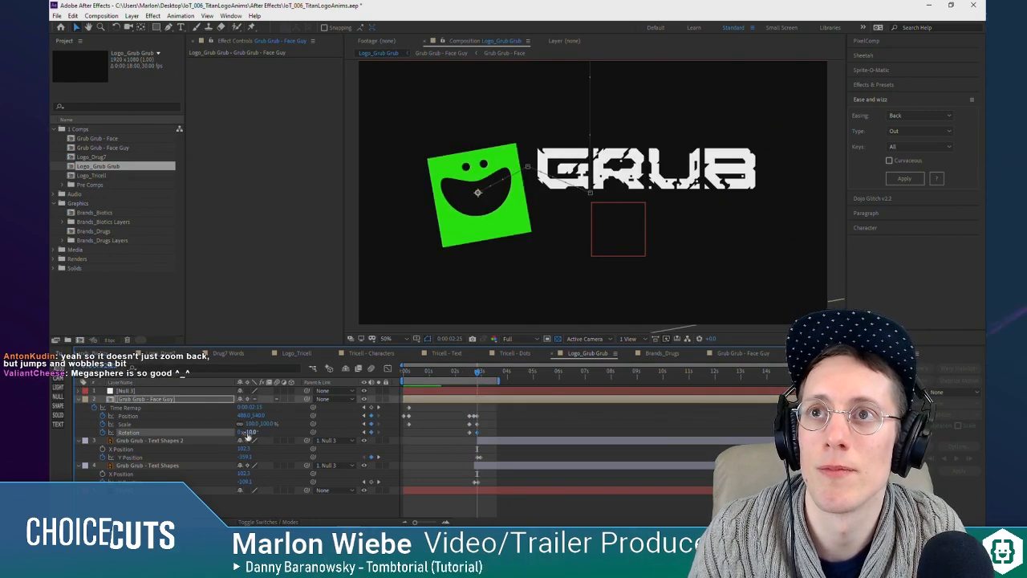
{"action": "key", "text": "ctrl+z"}
{"action": "left_click", "coordinate": [241, 432]}
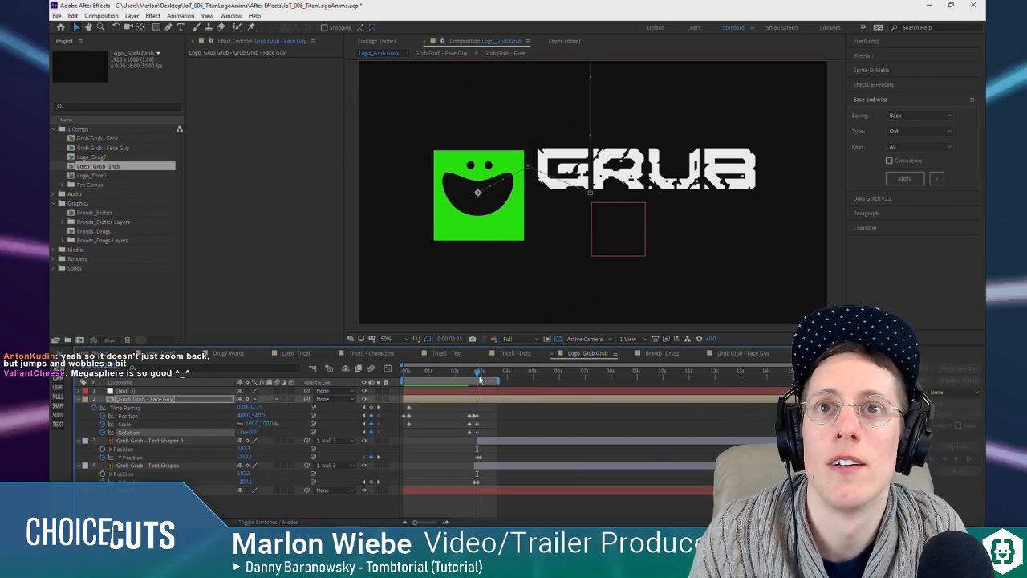
Step: Preview the animation from the start and raise the Face Guy layer's Position at 0:00:02:21 to 692.5, 349
{"action": "left_click_drag", "start_coordinate": [478, 375], "coordinate": [393, 381]}
{"action": "key", "text": "space"}
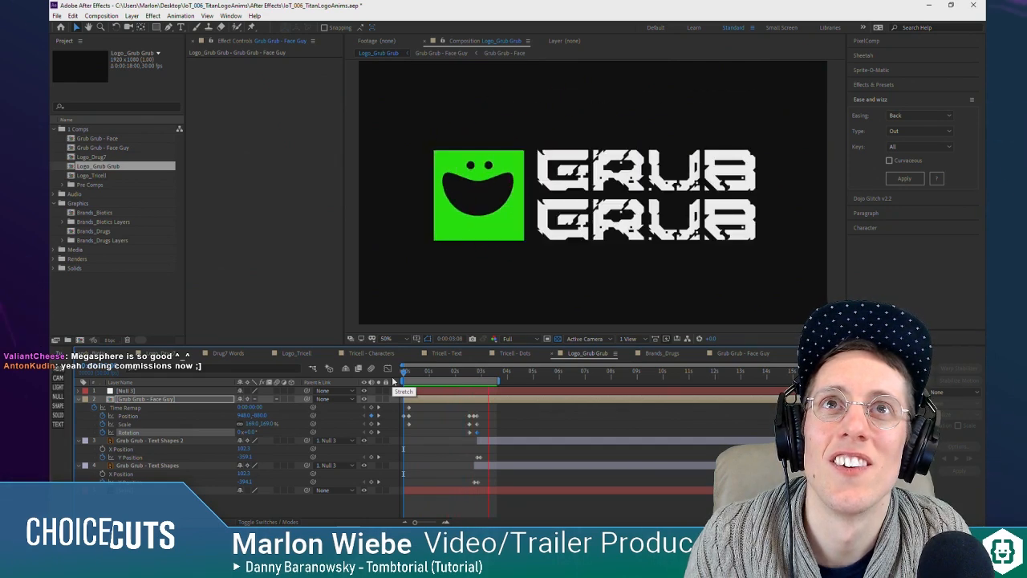
{"action": "left_click", "coordinate": [472, 373]}
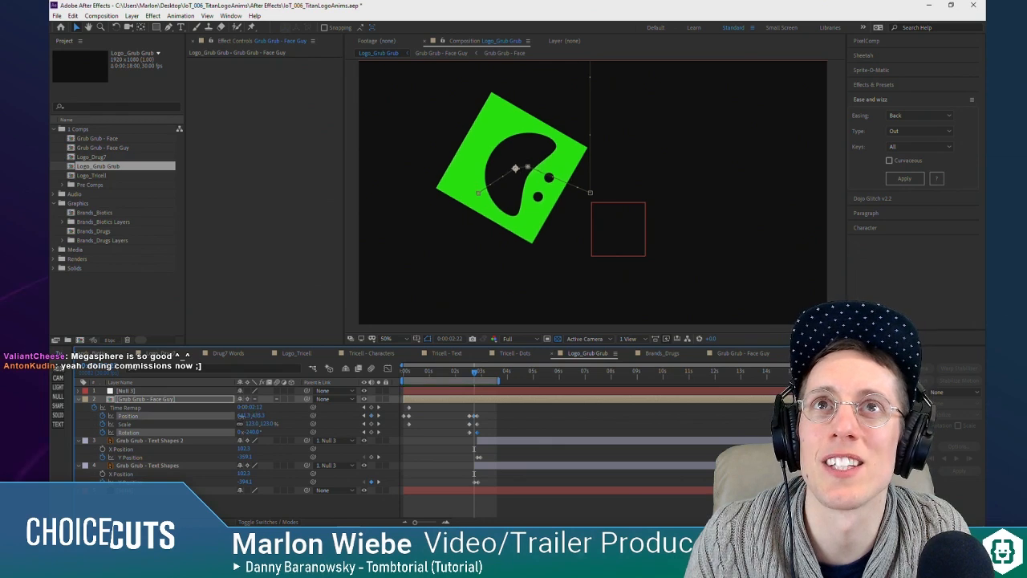
{"action": "key", "text": "Page_Up"}
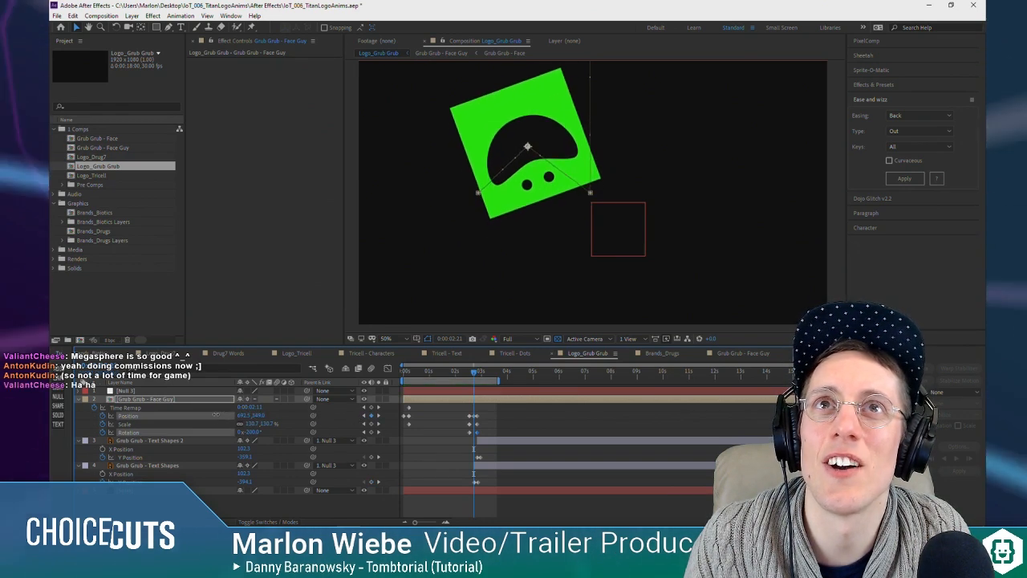
{"action": "left_click", "coordinate": [469, 374]}
{"action": "left_click_drag", "start_coordinate": [469, 374], "coordinate": [483, 377]}
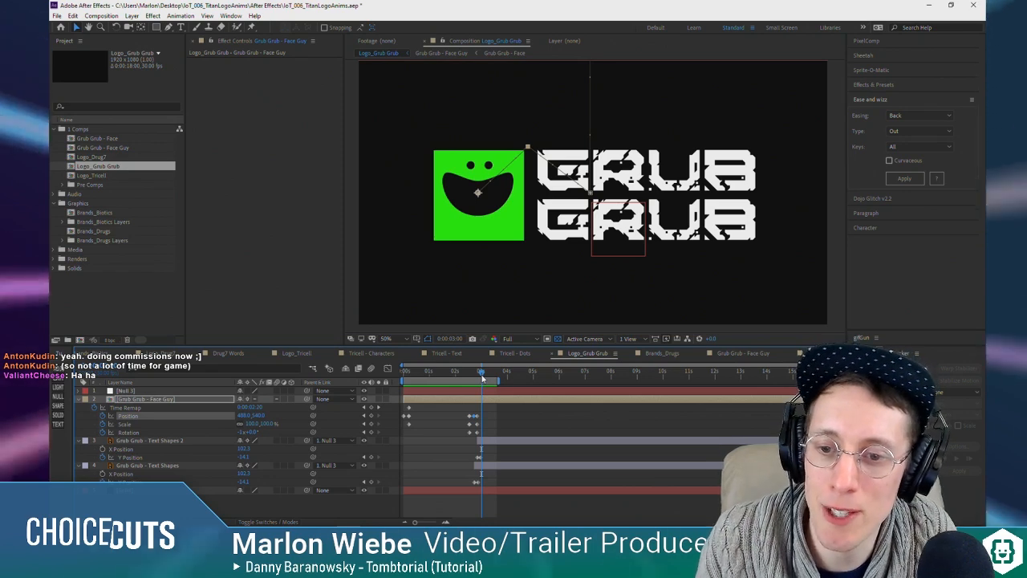
Step: Preview the jump again and raise the Face Guy layer's Position at 0:00:02:21 to about 692.5, 260
{"action": "left_click_drag", "start_coordinate": [489, 372], "coordinate": [454, 372]}
{"action": "key", "text": "space"}
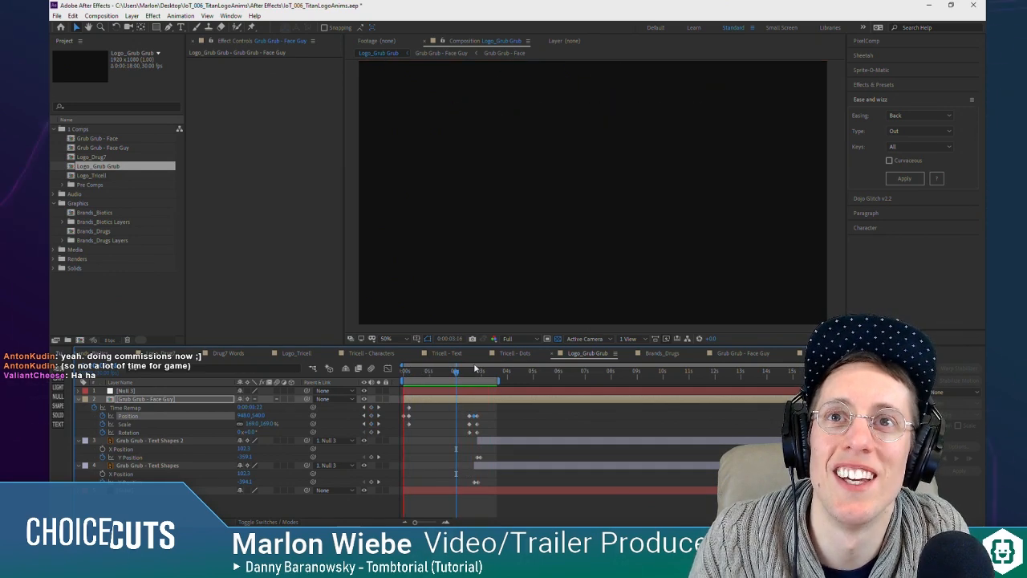
{"action": "left_click", "coordinate": [474, 372]}
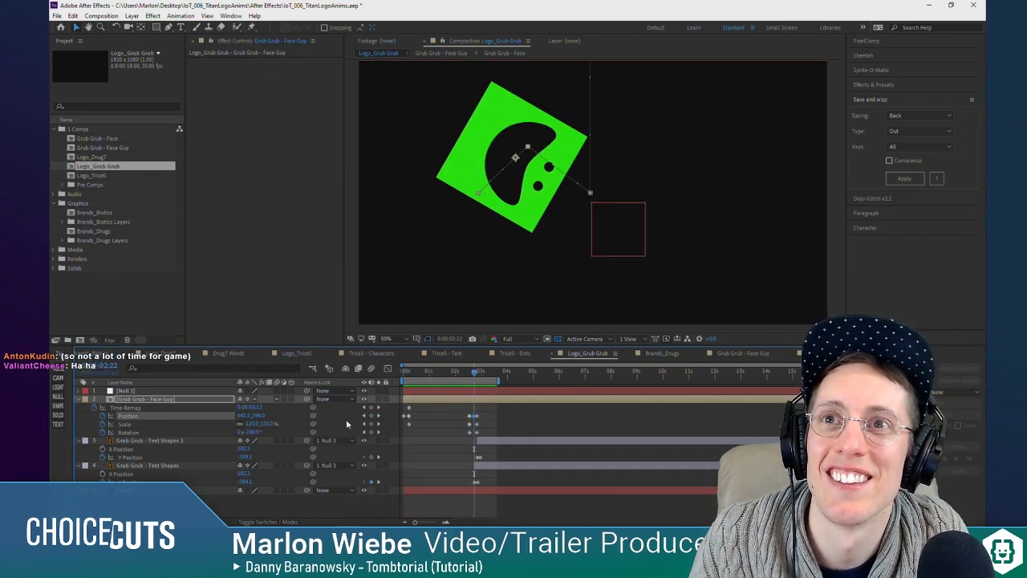
{"action": "key", "text": "Page_Up"}
{"action": "left_click_drag", "start_coordinate": [250, 416], "coordinate": [213, 420]}
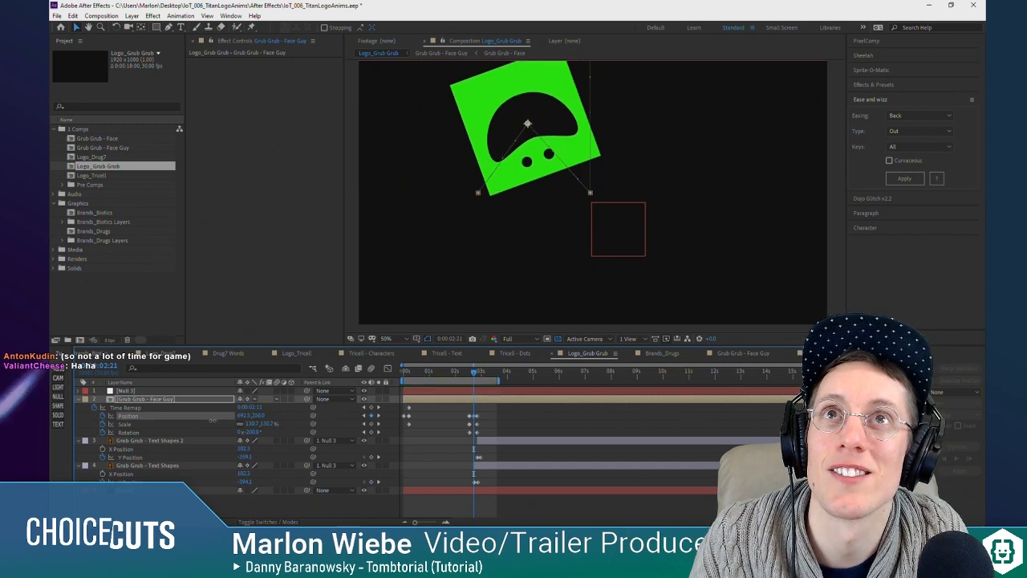
{"action": "left_click_drag", "start_coordinate": [467, 376], "coordinate": [475, 377]}
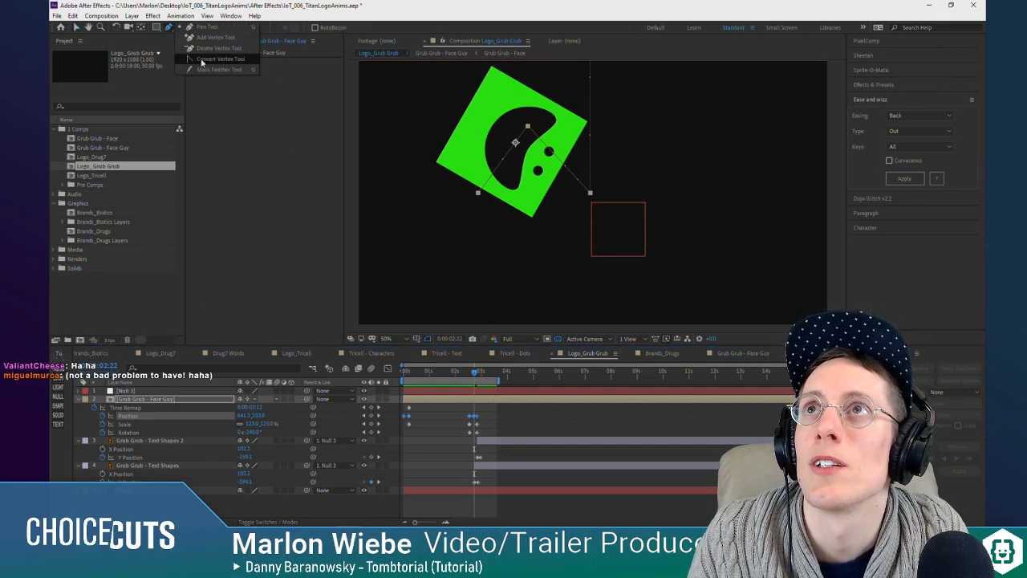
Step: Curve the peak of the Face Guy layer's motion path into a smooth arc with the Convert Vertex tool and preview the jump
{"action": "left_click", "coordinate": [200, 52]}
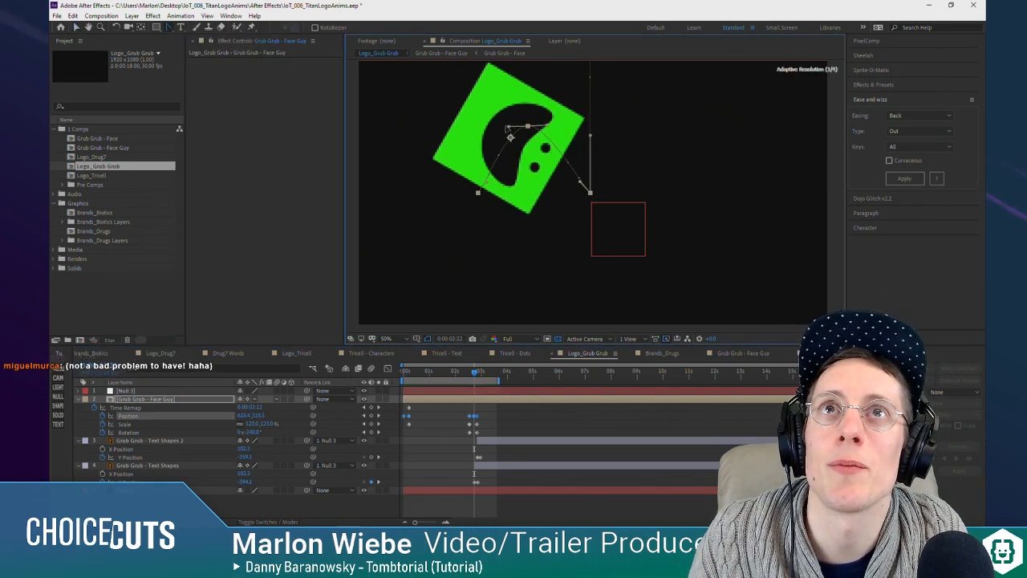
{"action": "left_click_drag", "start_coordinate": [508, 127], "coordinate": [501, 126]}
{"action": "left_click_drag", "start_coordinate": [473, 374], "coordinate": [466, 376]}
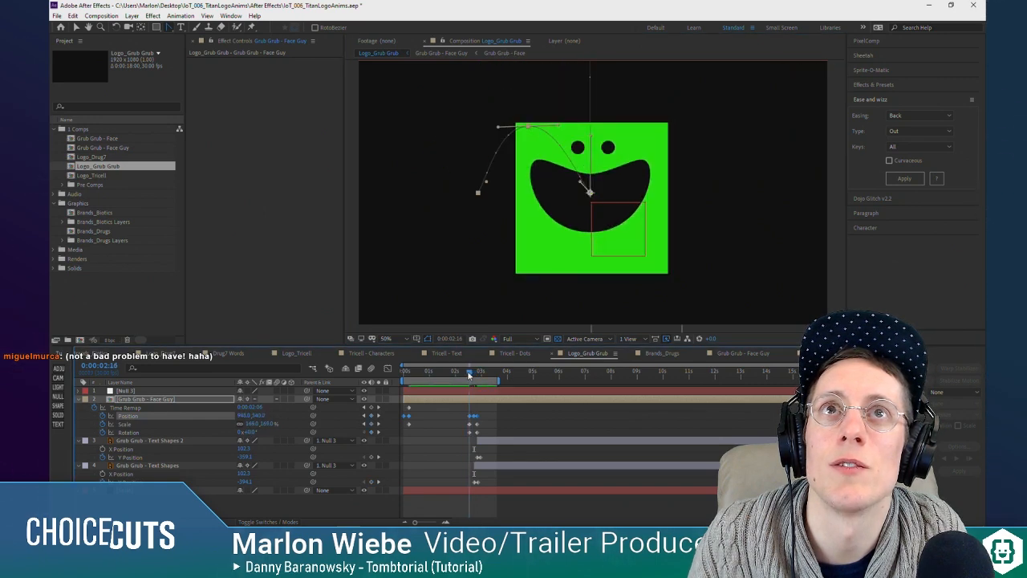
{"action": "key", "text": "space"}
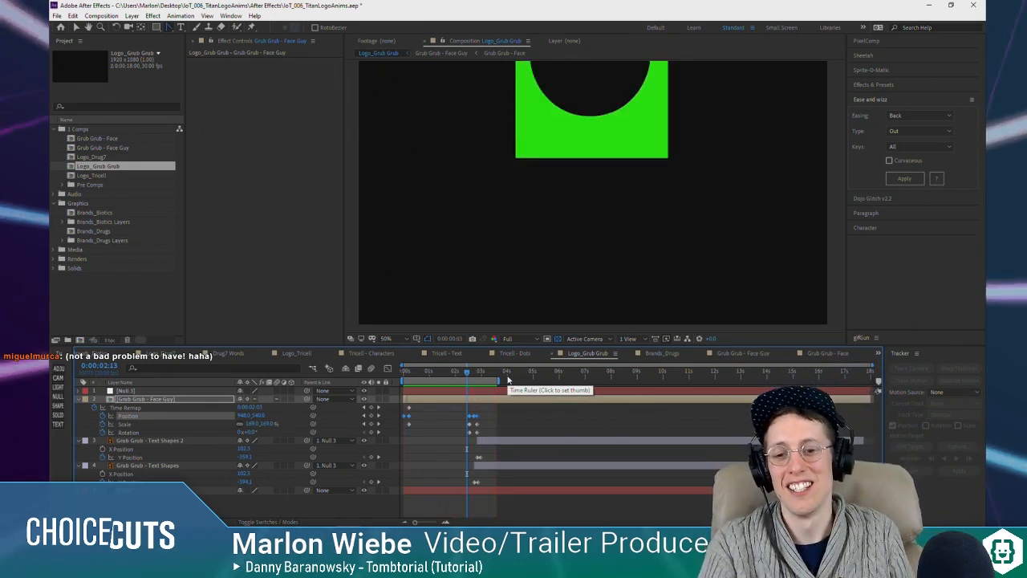
{"action": "key", "text": "space"}
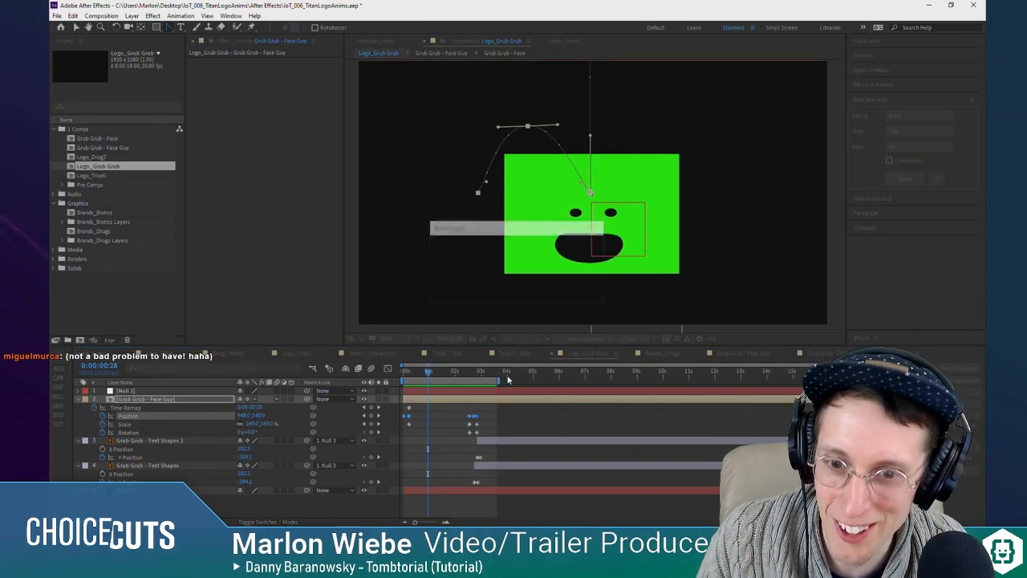